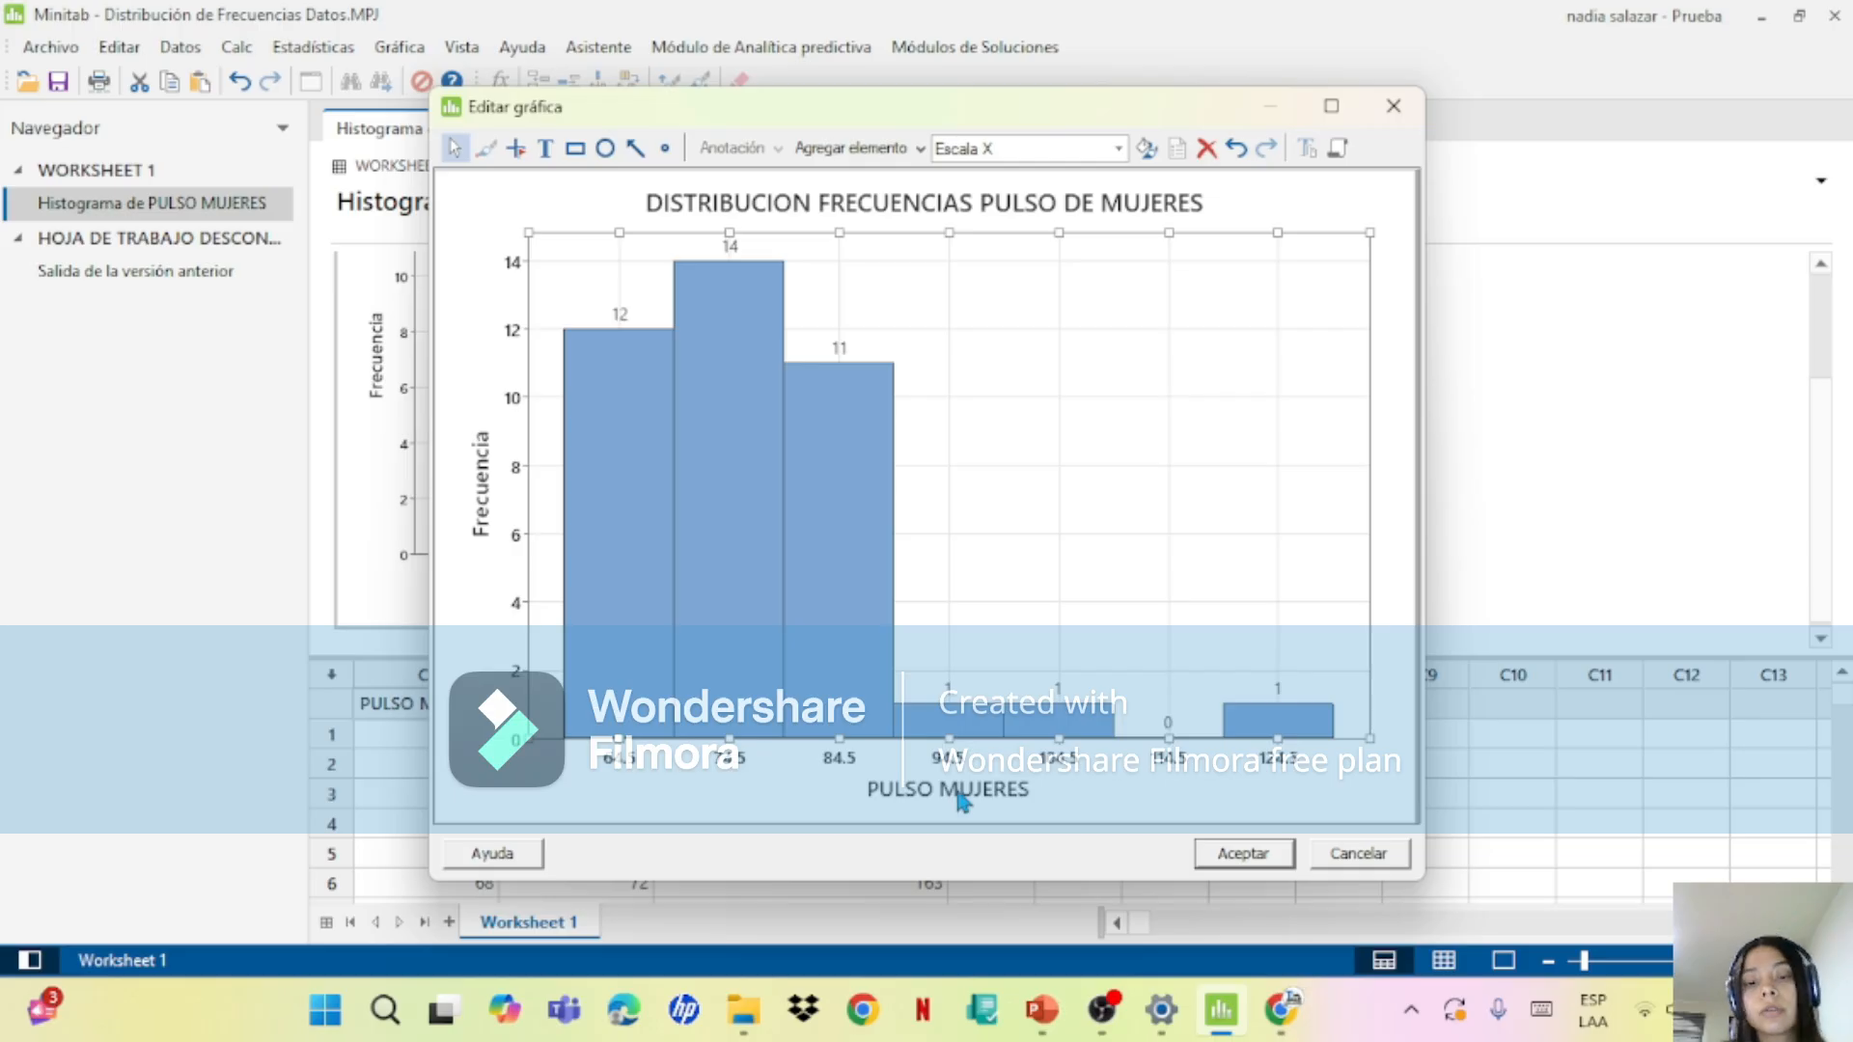
Step: Switch to the PowerPoint presentation and review slide 6, the women's pulse example with its seven-class frequency table
click(1101, 1008)
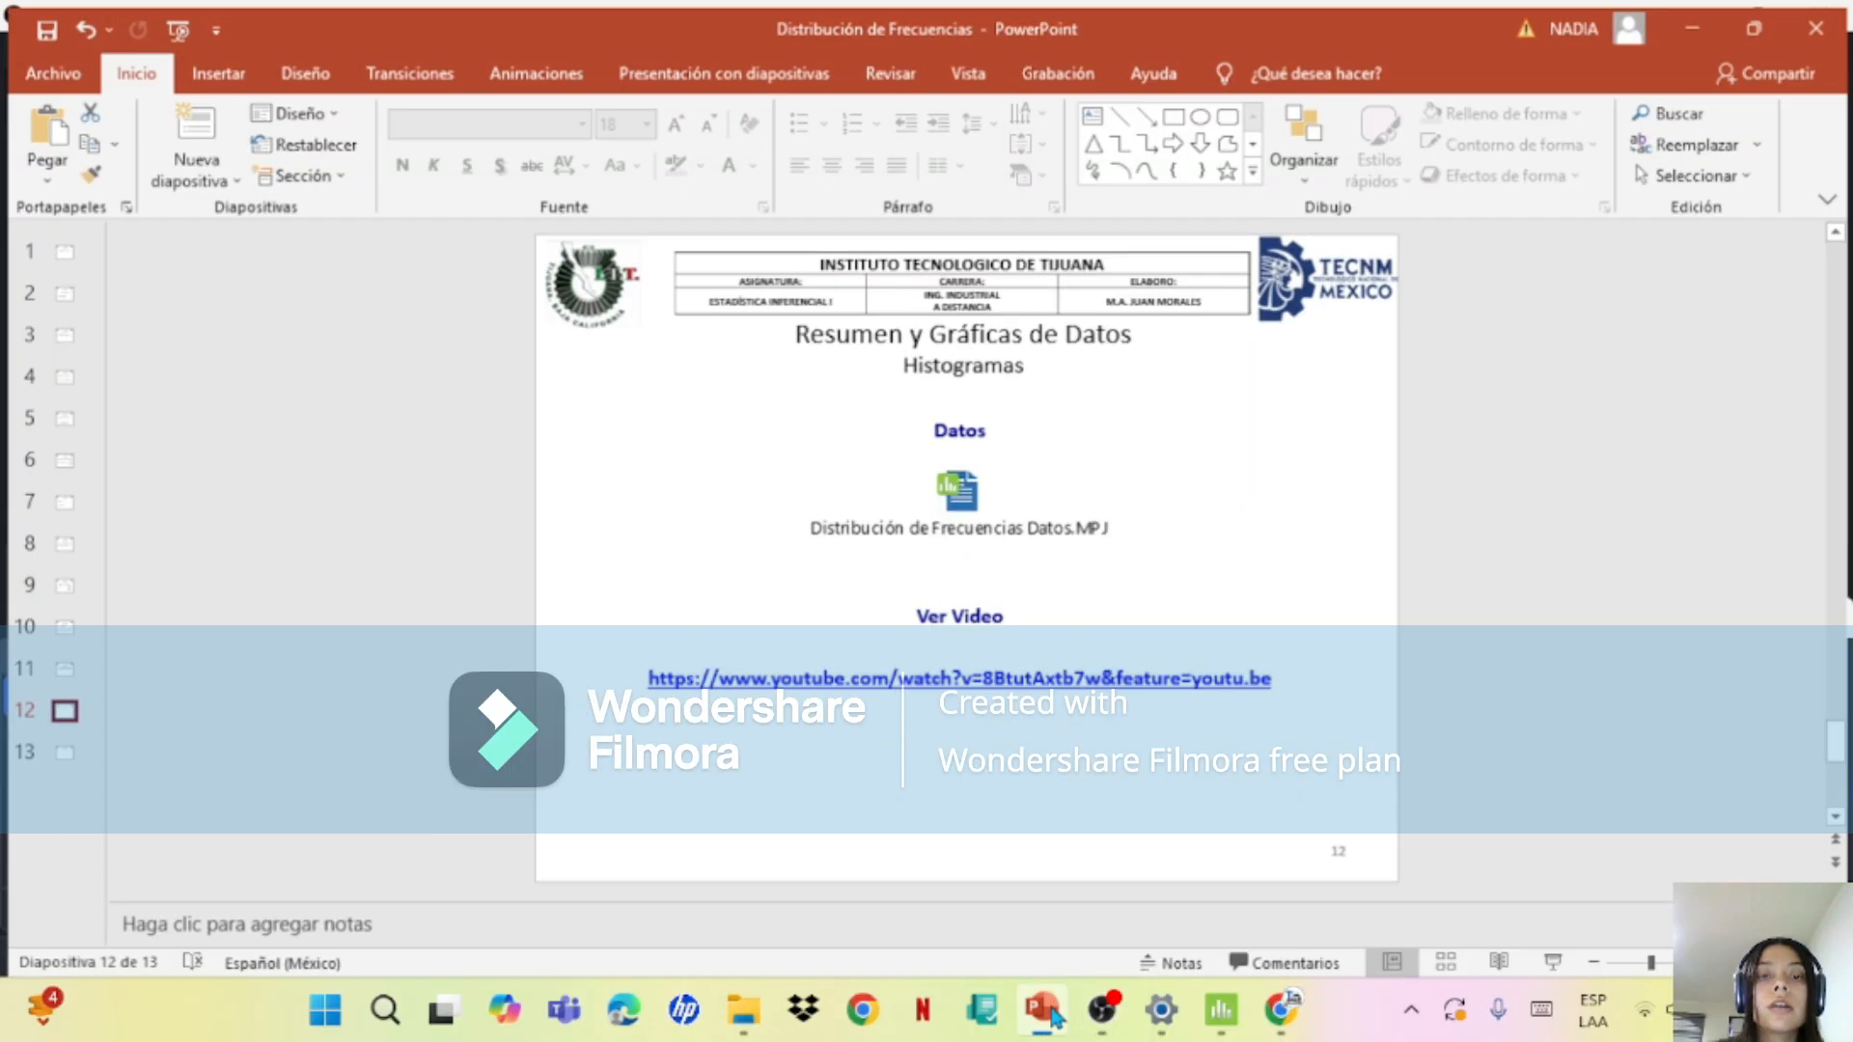
click(1043, 1009)
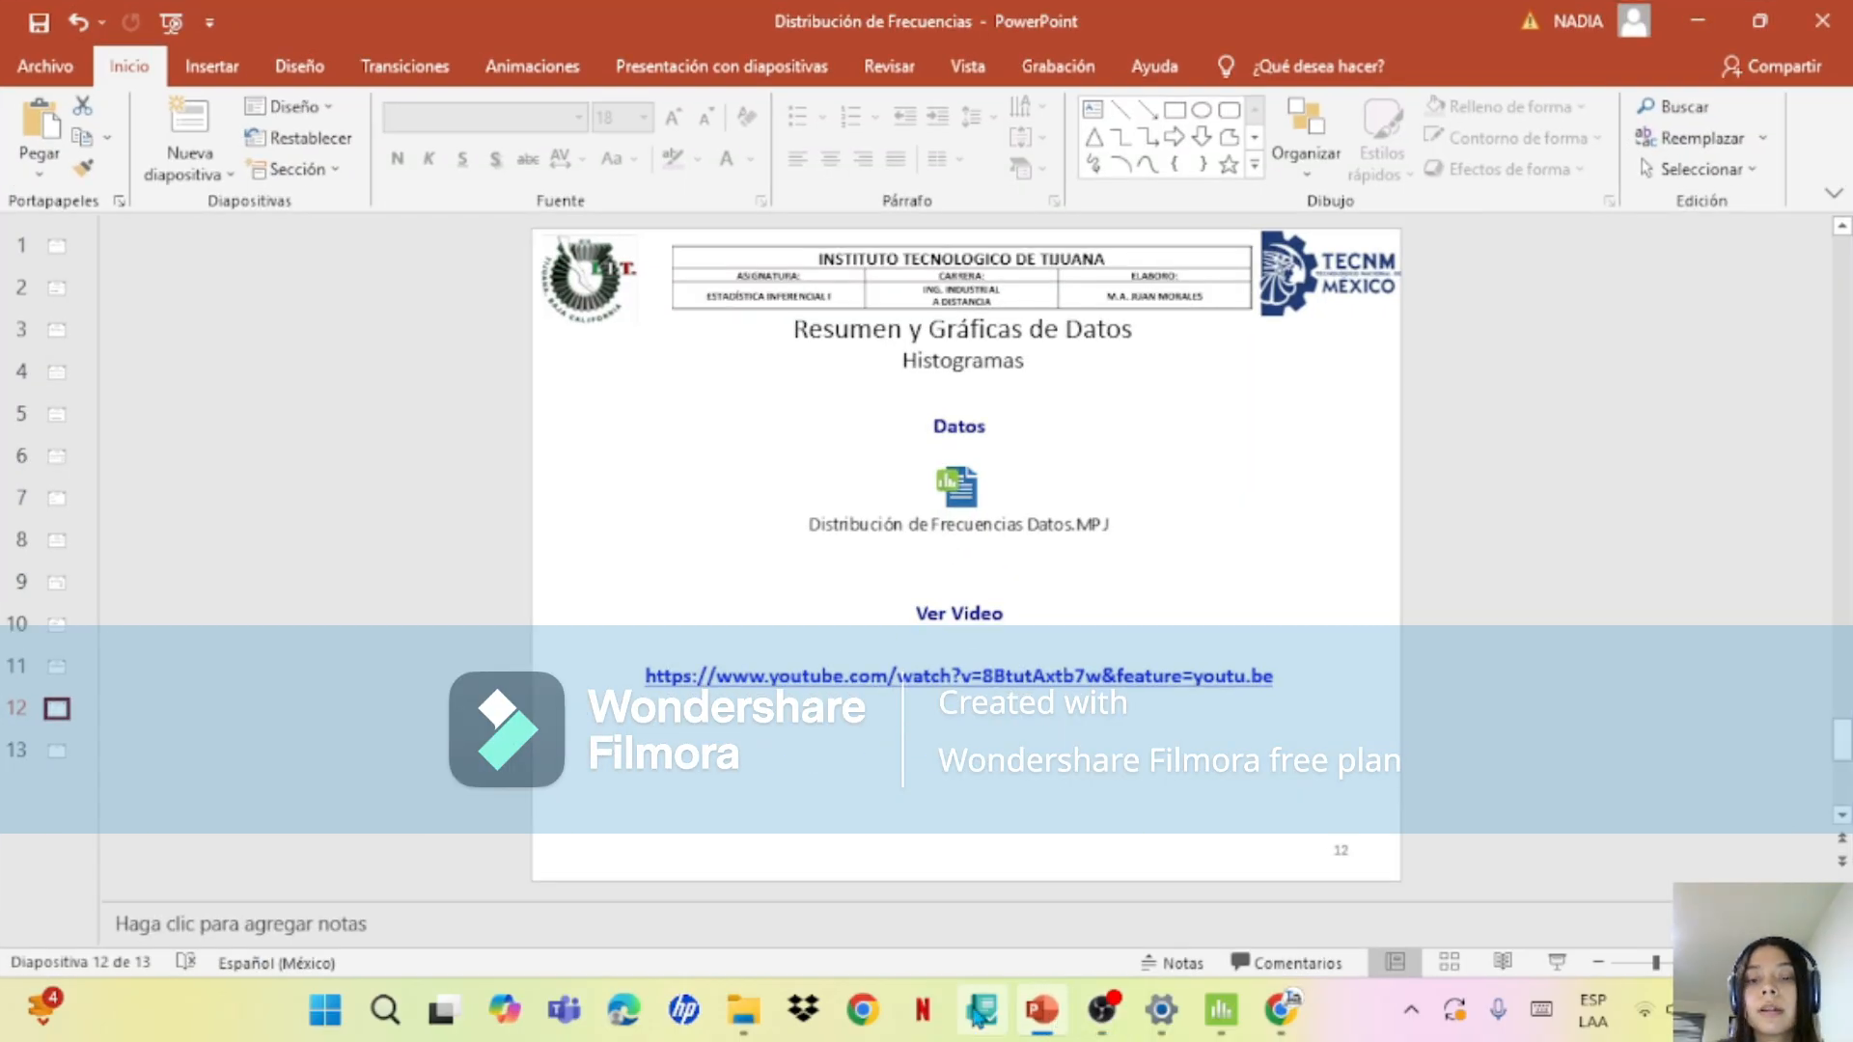
click(1221, 1011)
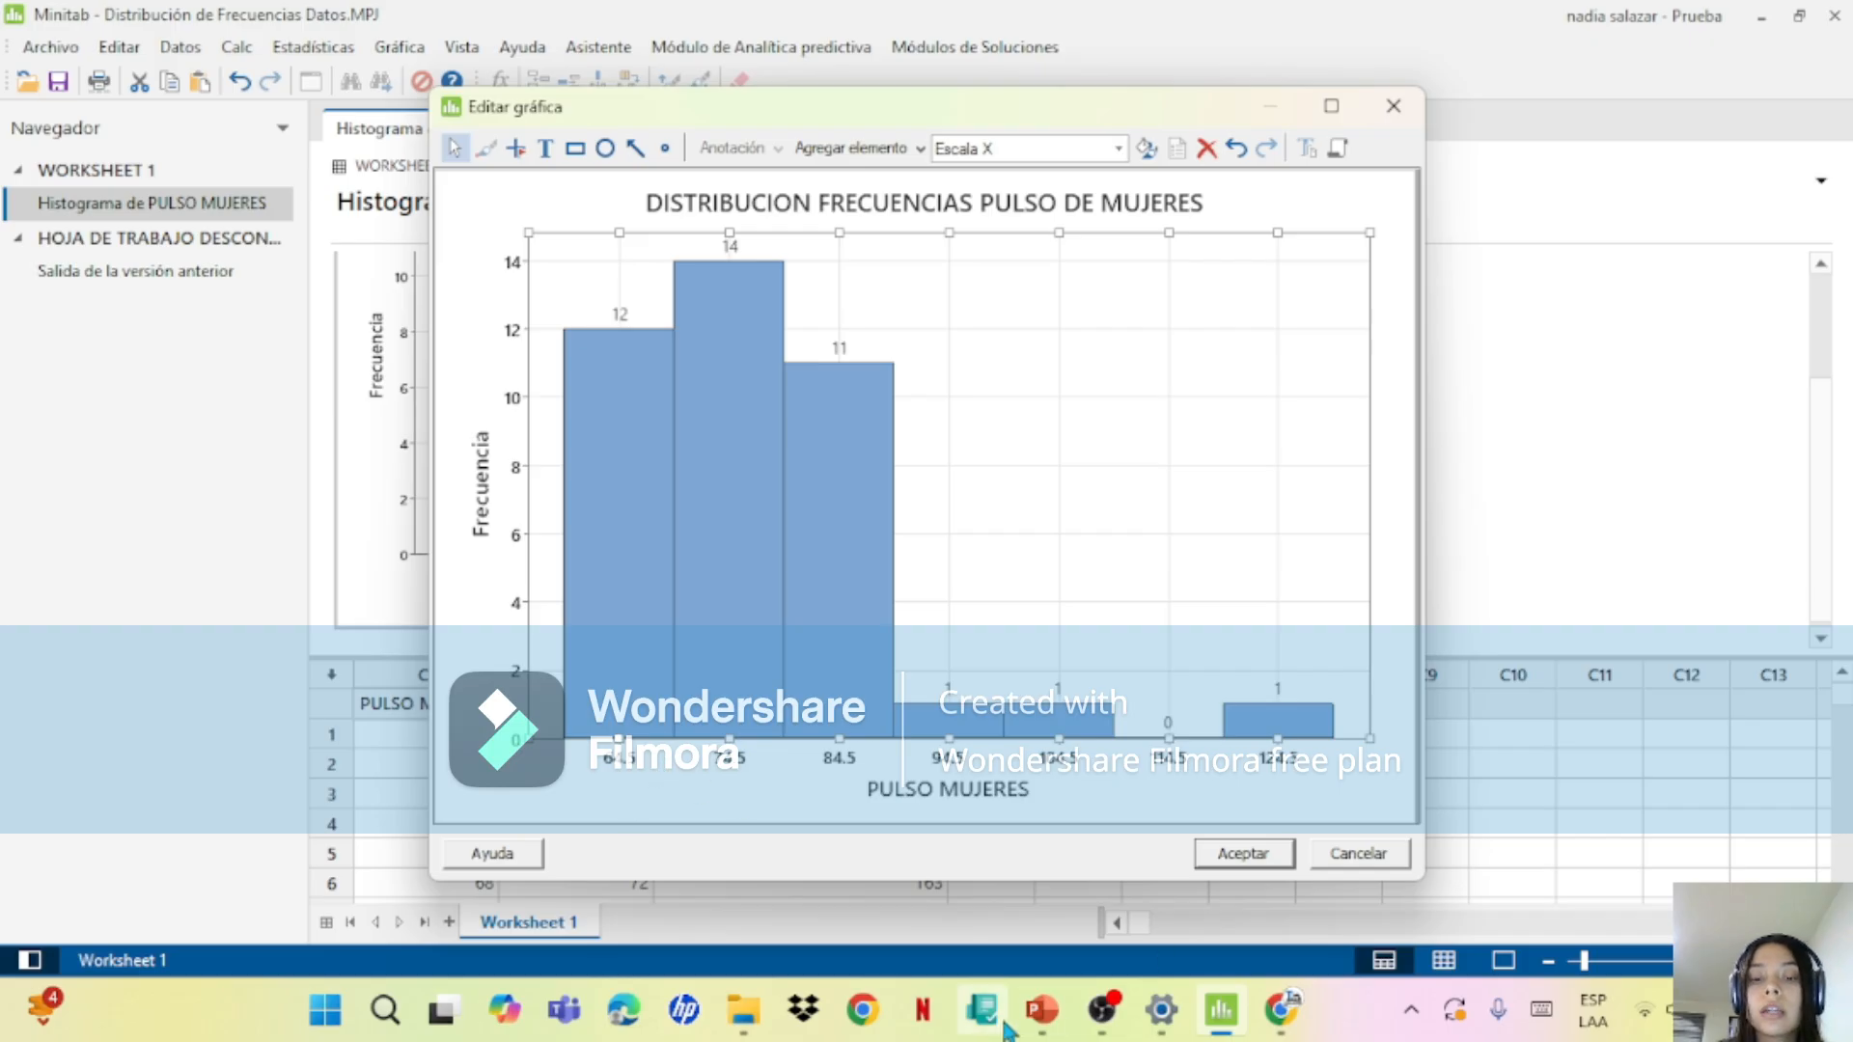
click(1040, 1010)
click(58, 625)
click(48, 585)
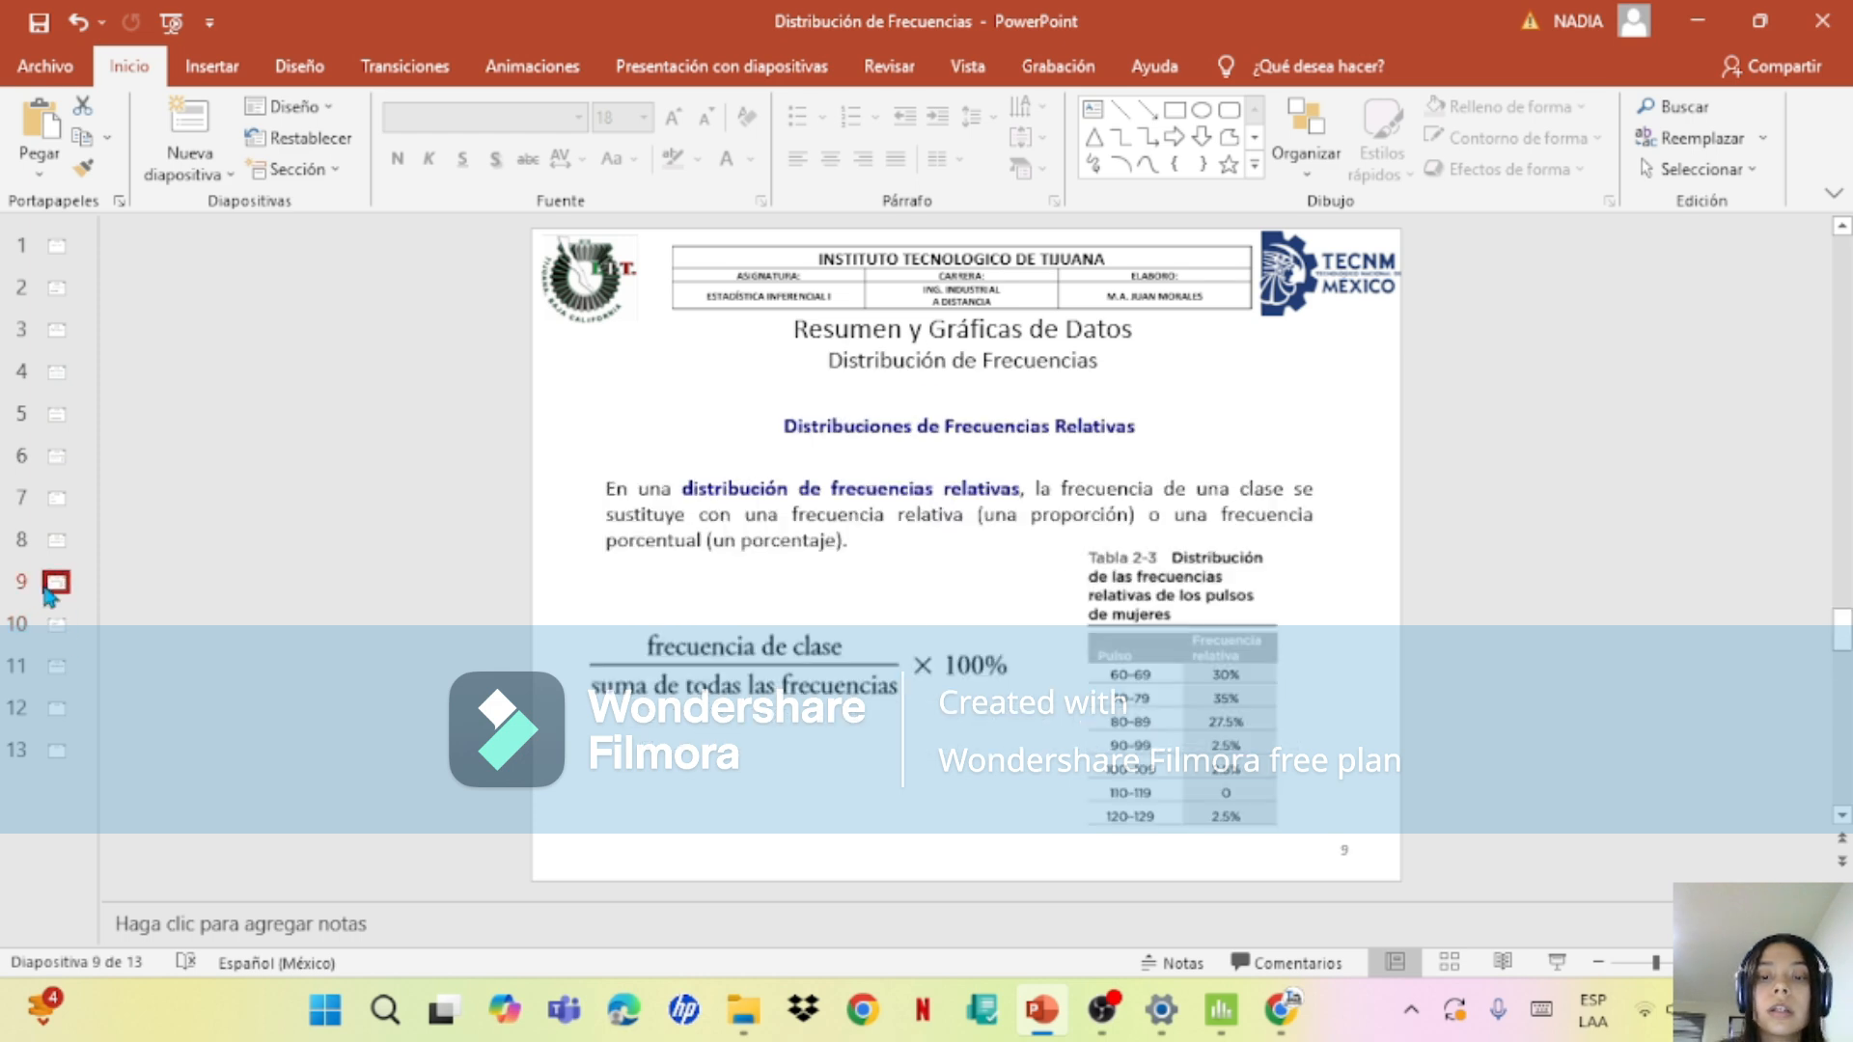
click(60, 546)
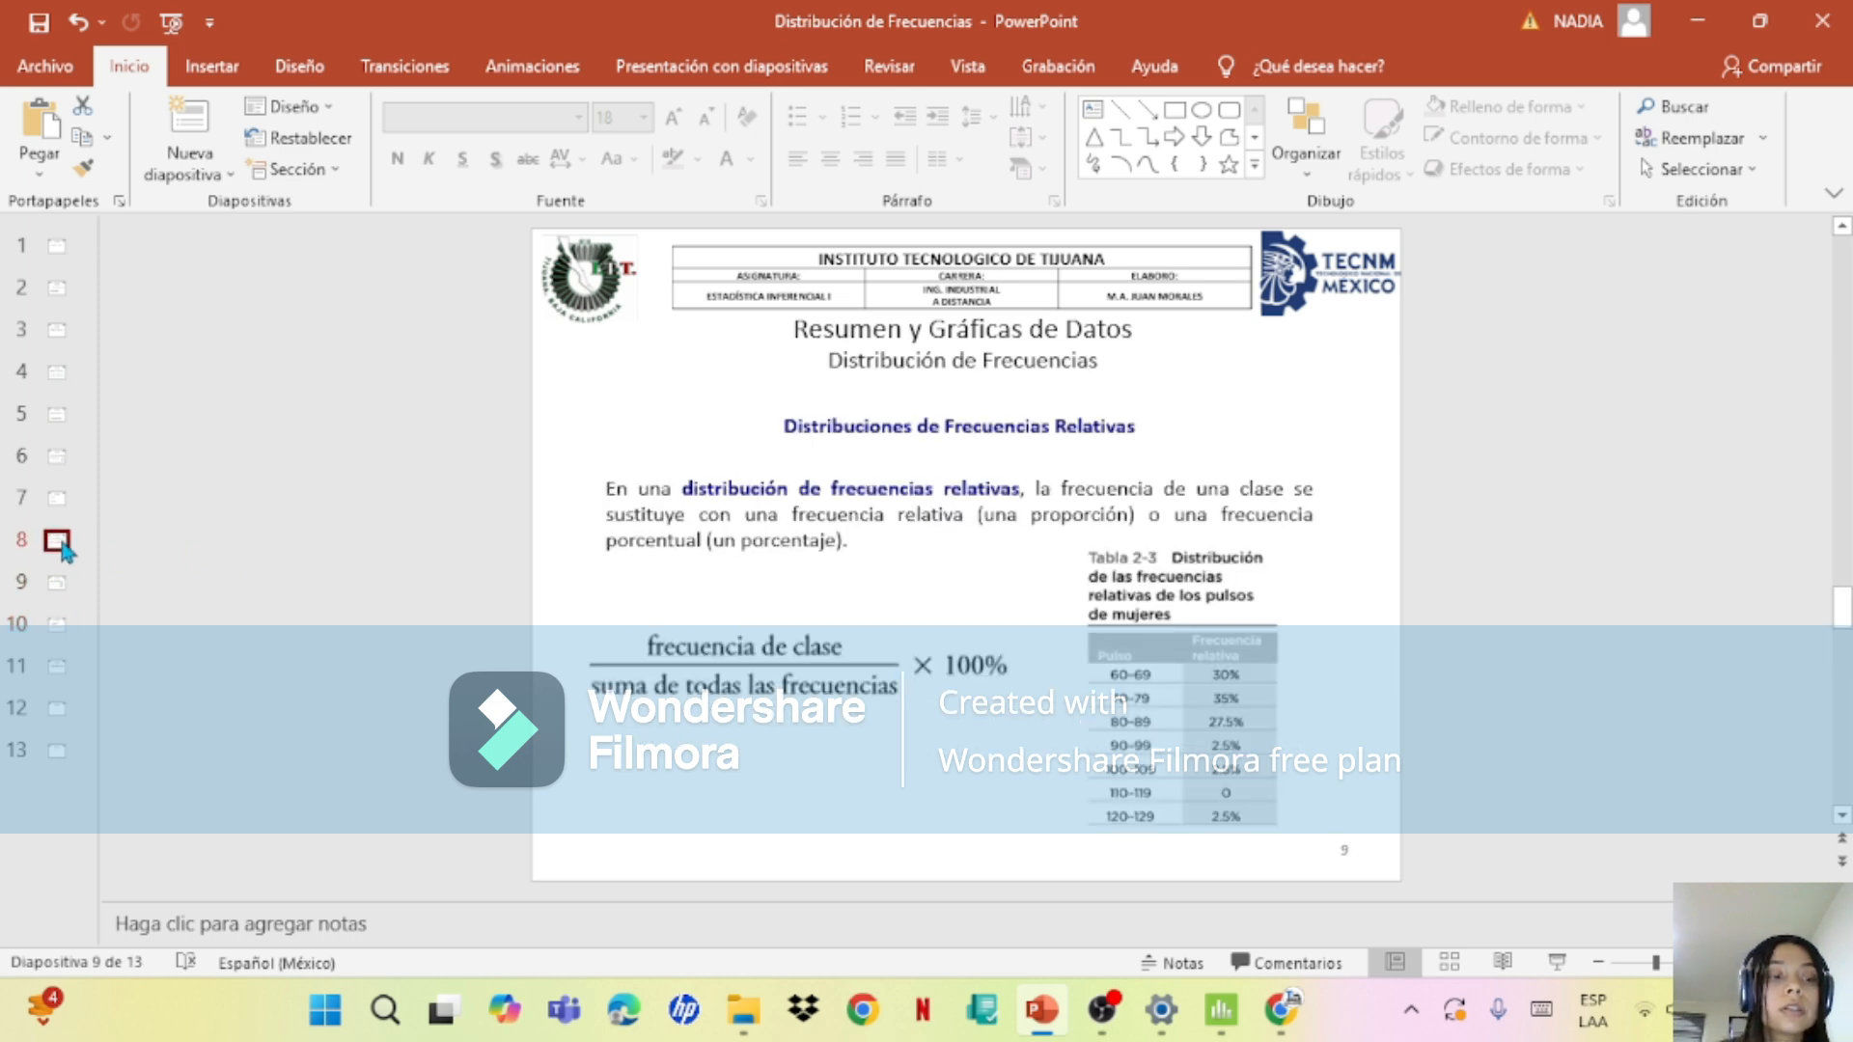
click(59, 509)
click(56, 458)
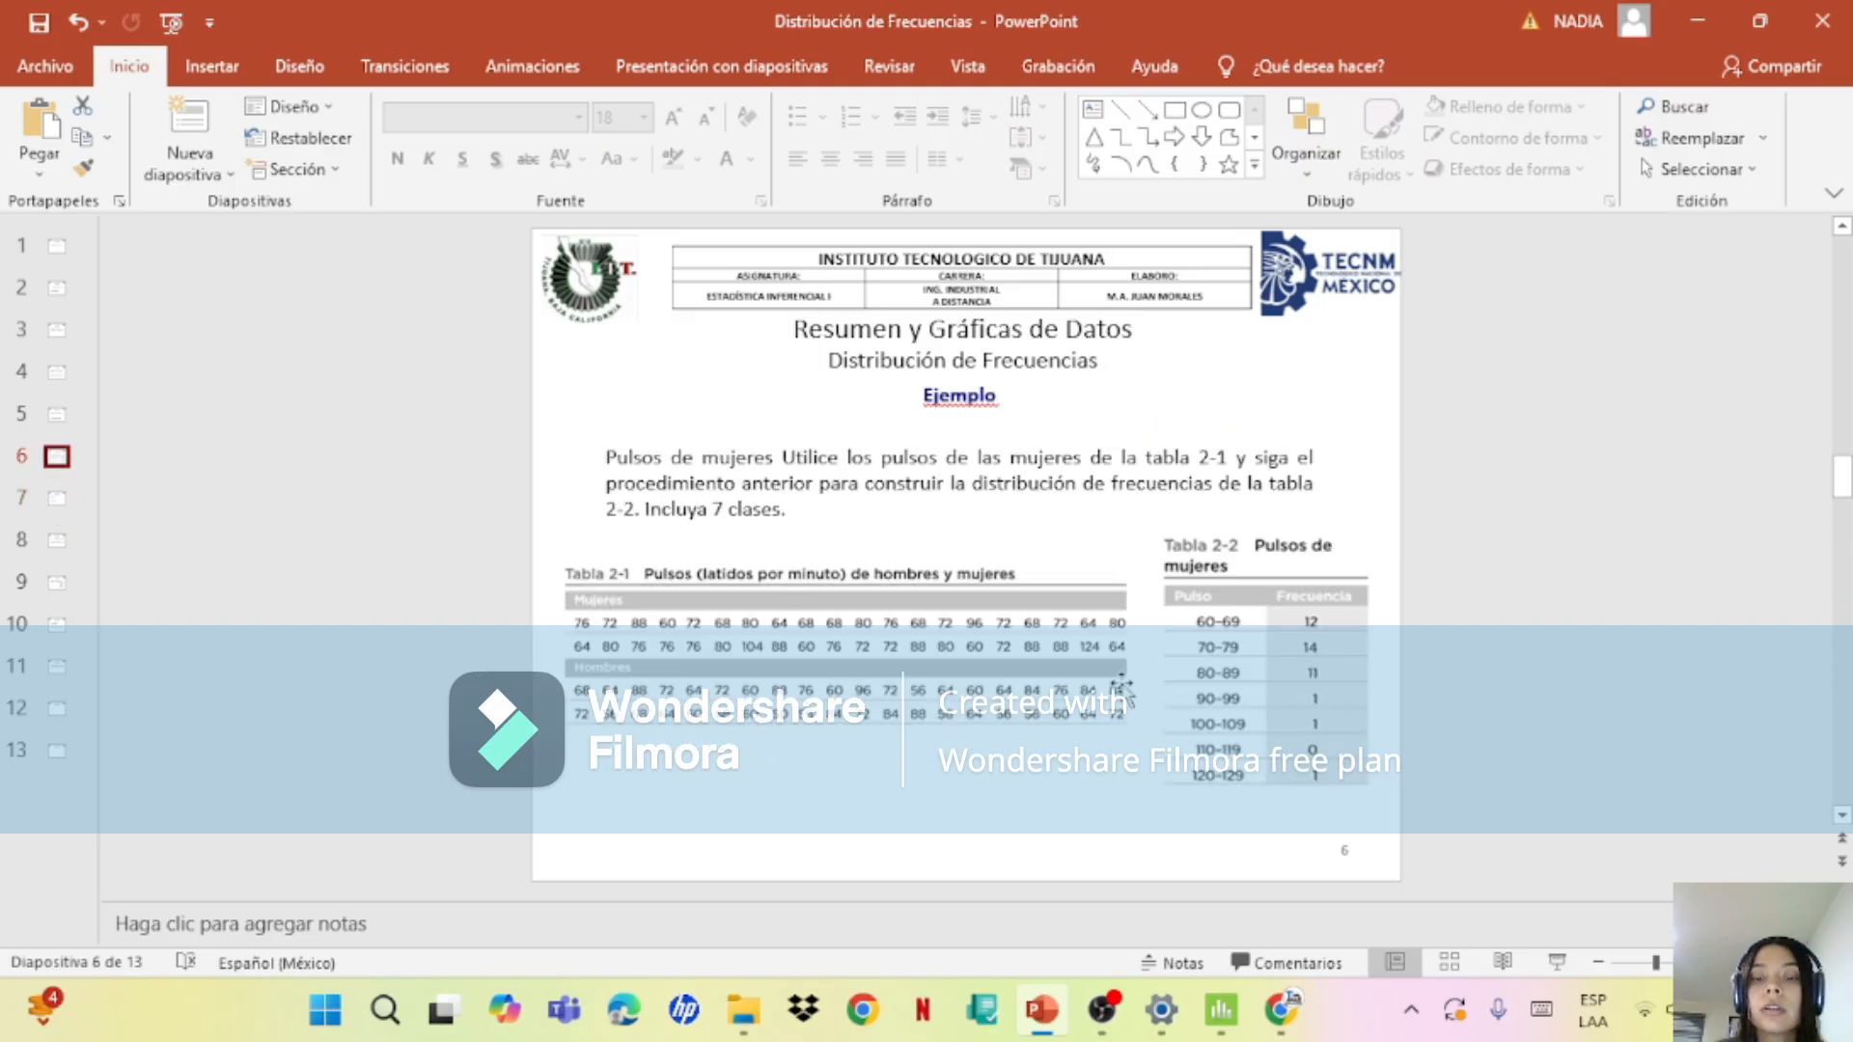
mouse_move(1066, 1029)
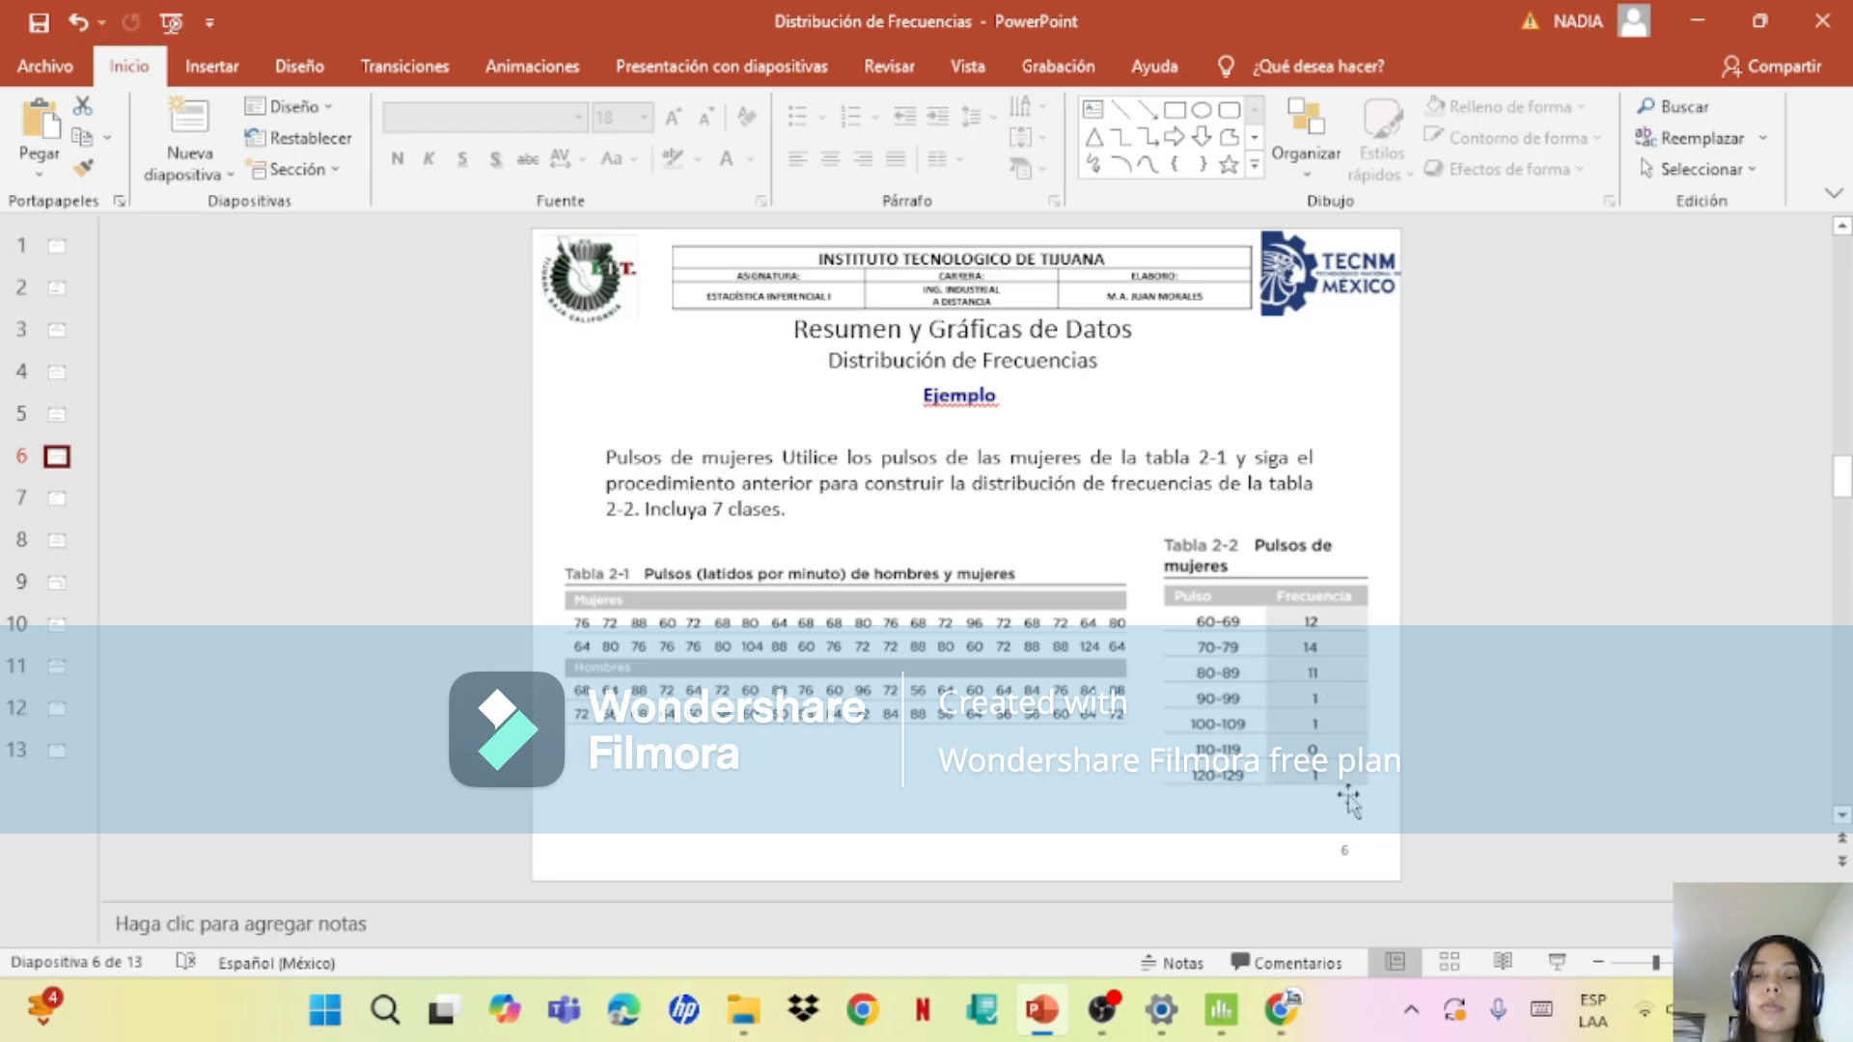
Step: Return to Minitab and apply the edits to the women's pulse frequency histogram
click(1225, 1013)
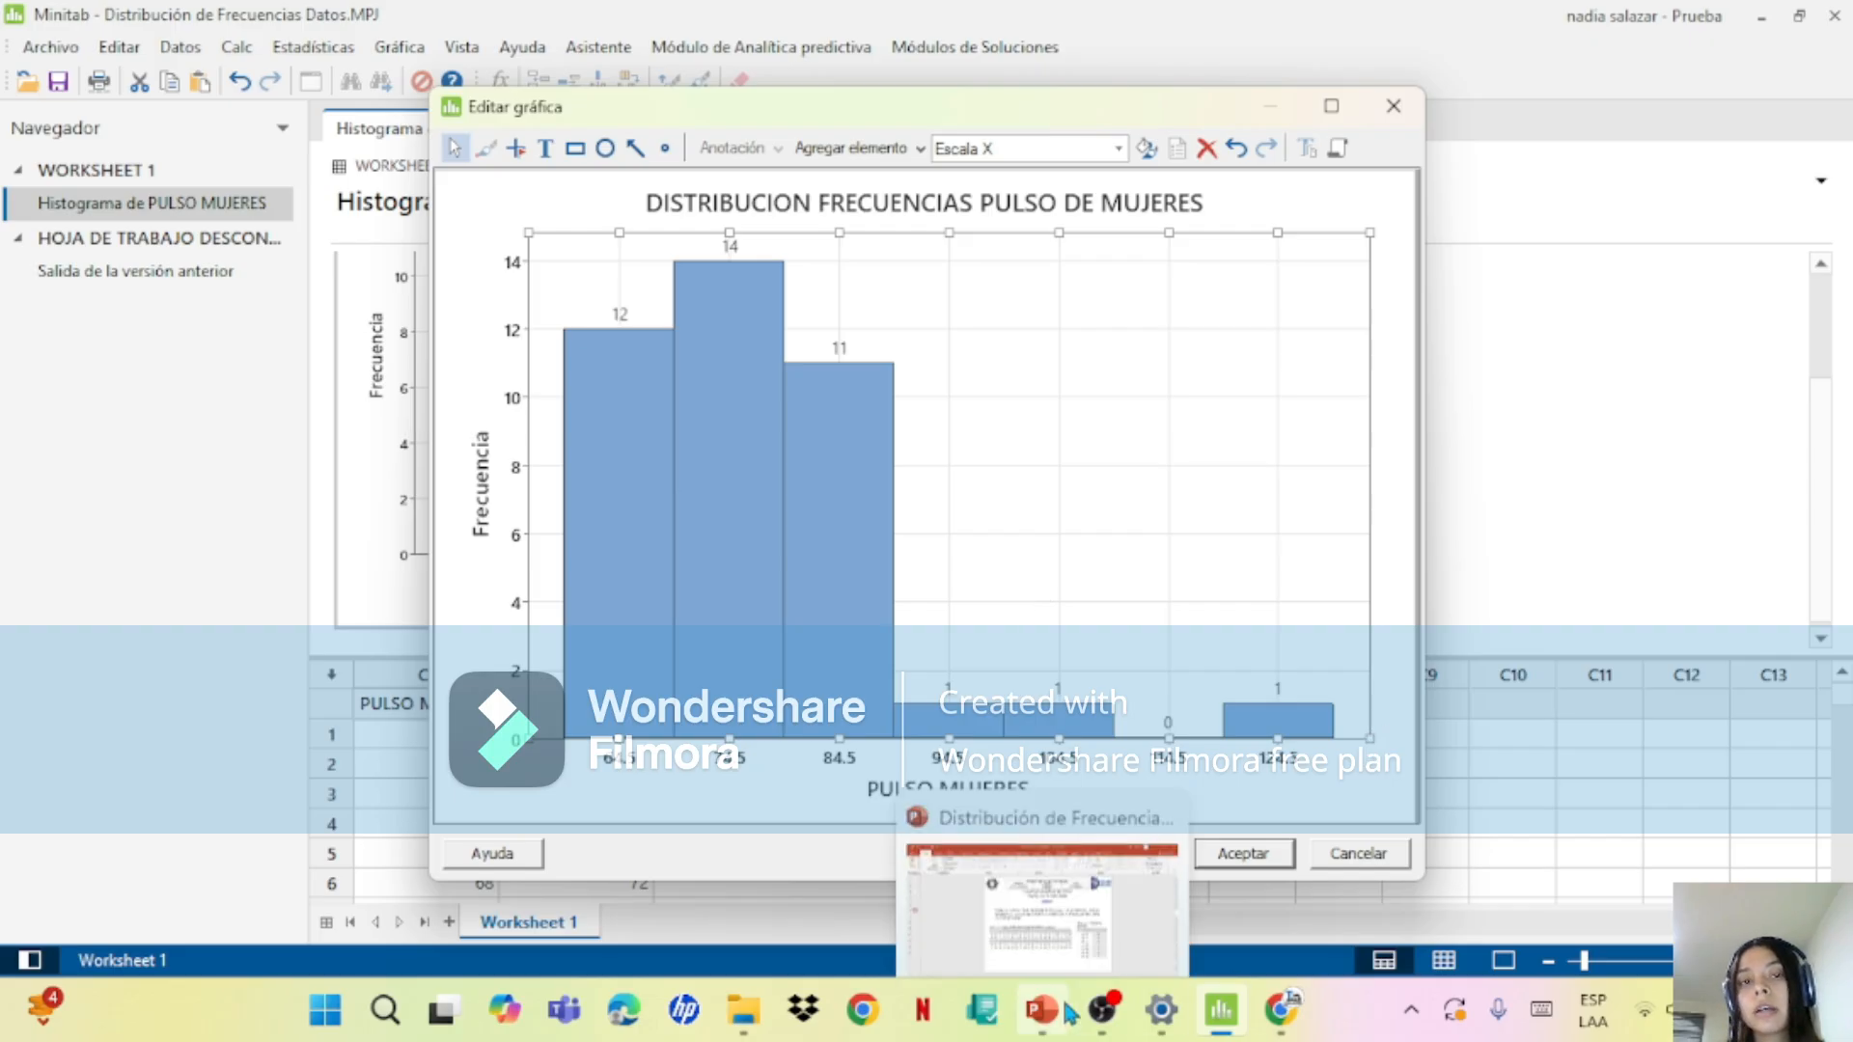
click(1265, 856)
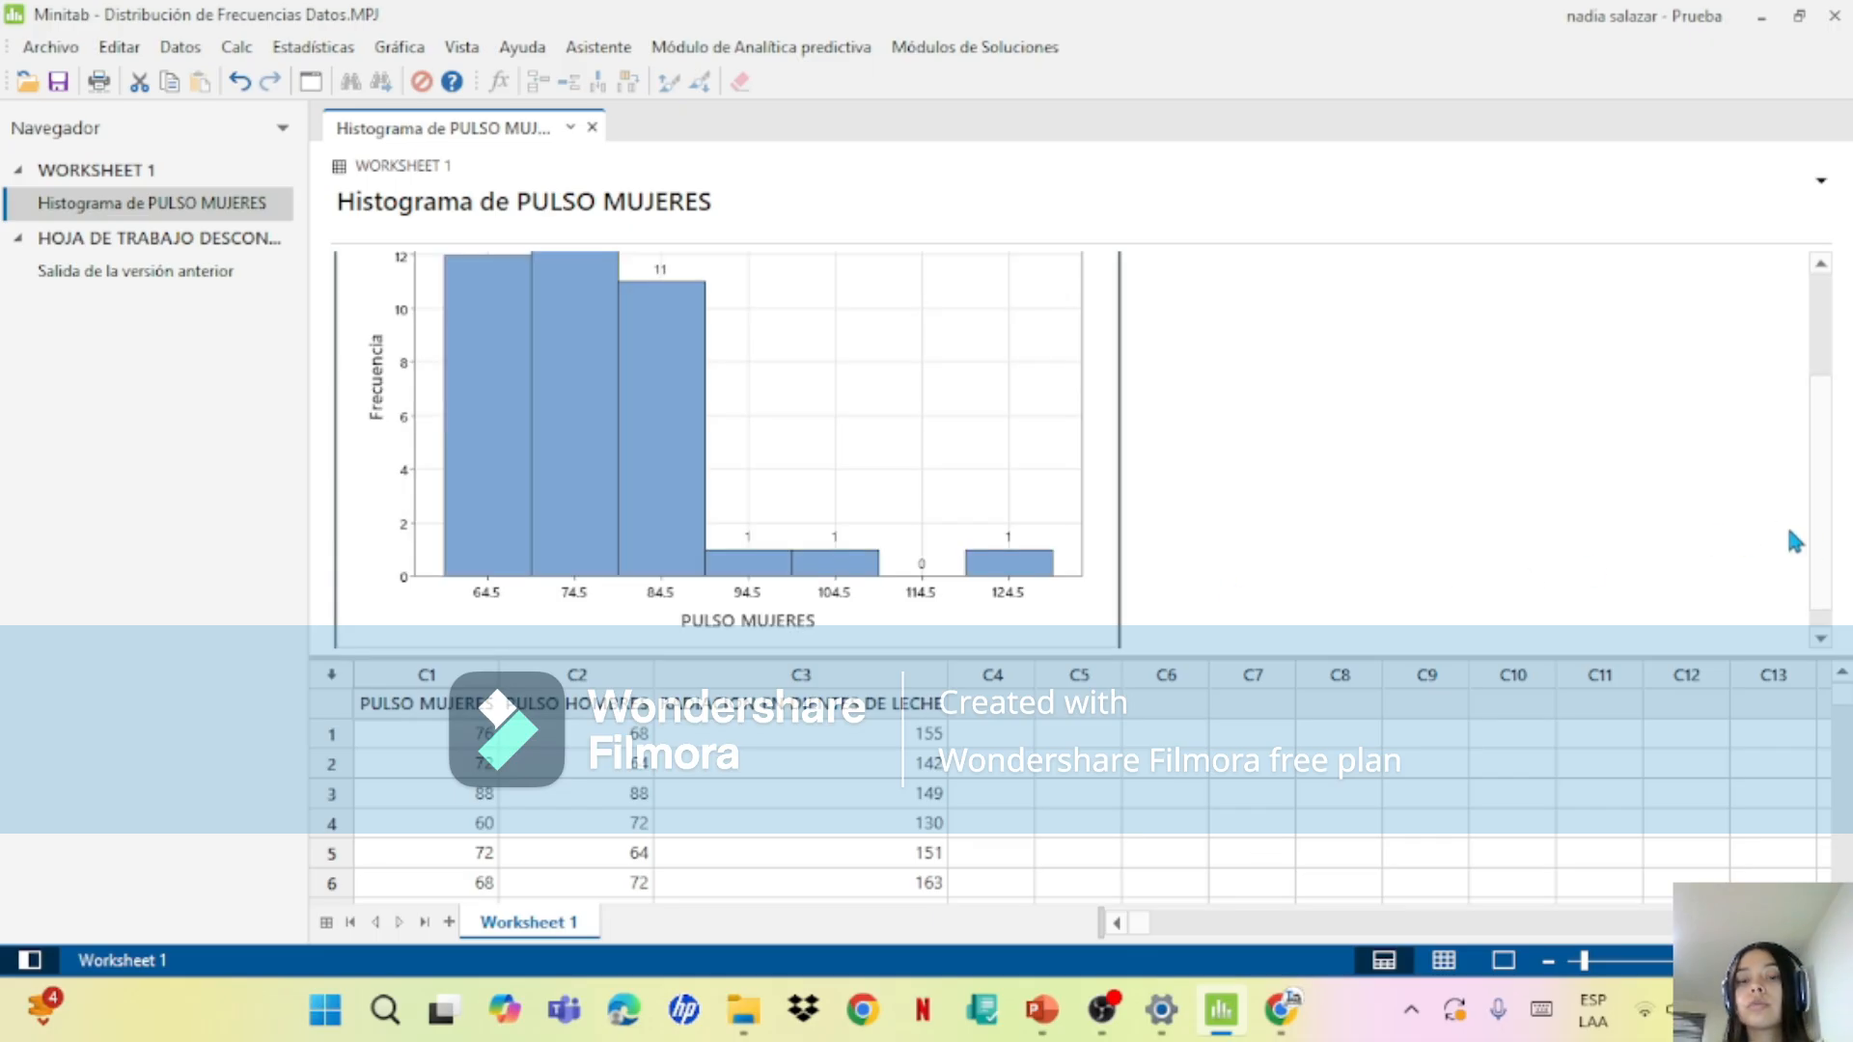
drag(1831, 515, 1827, 413)
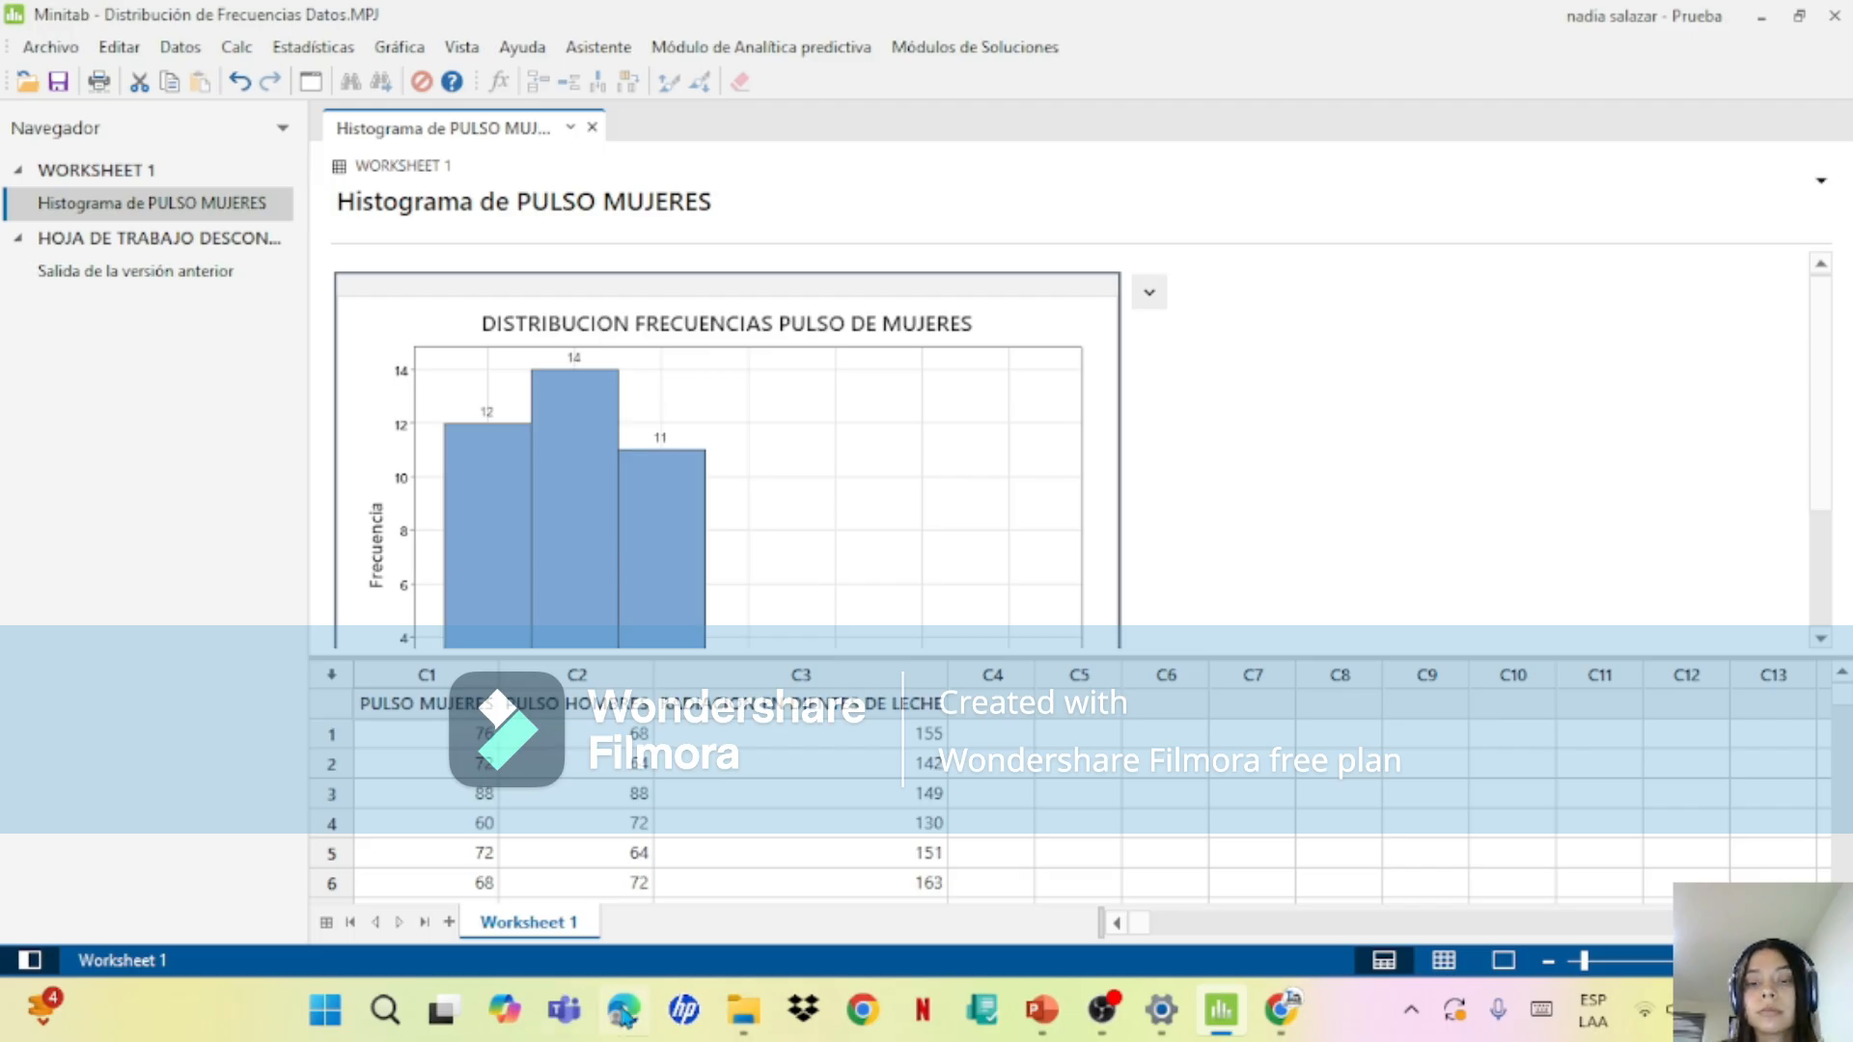
Step: Start a new simple histogram of PULSO MUJERES in Minitab and title it "DISTRIBUCION FRECUENCIAS PORCETAJE DE MUJERES"
click(1042, 1009)
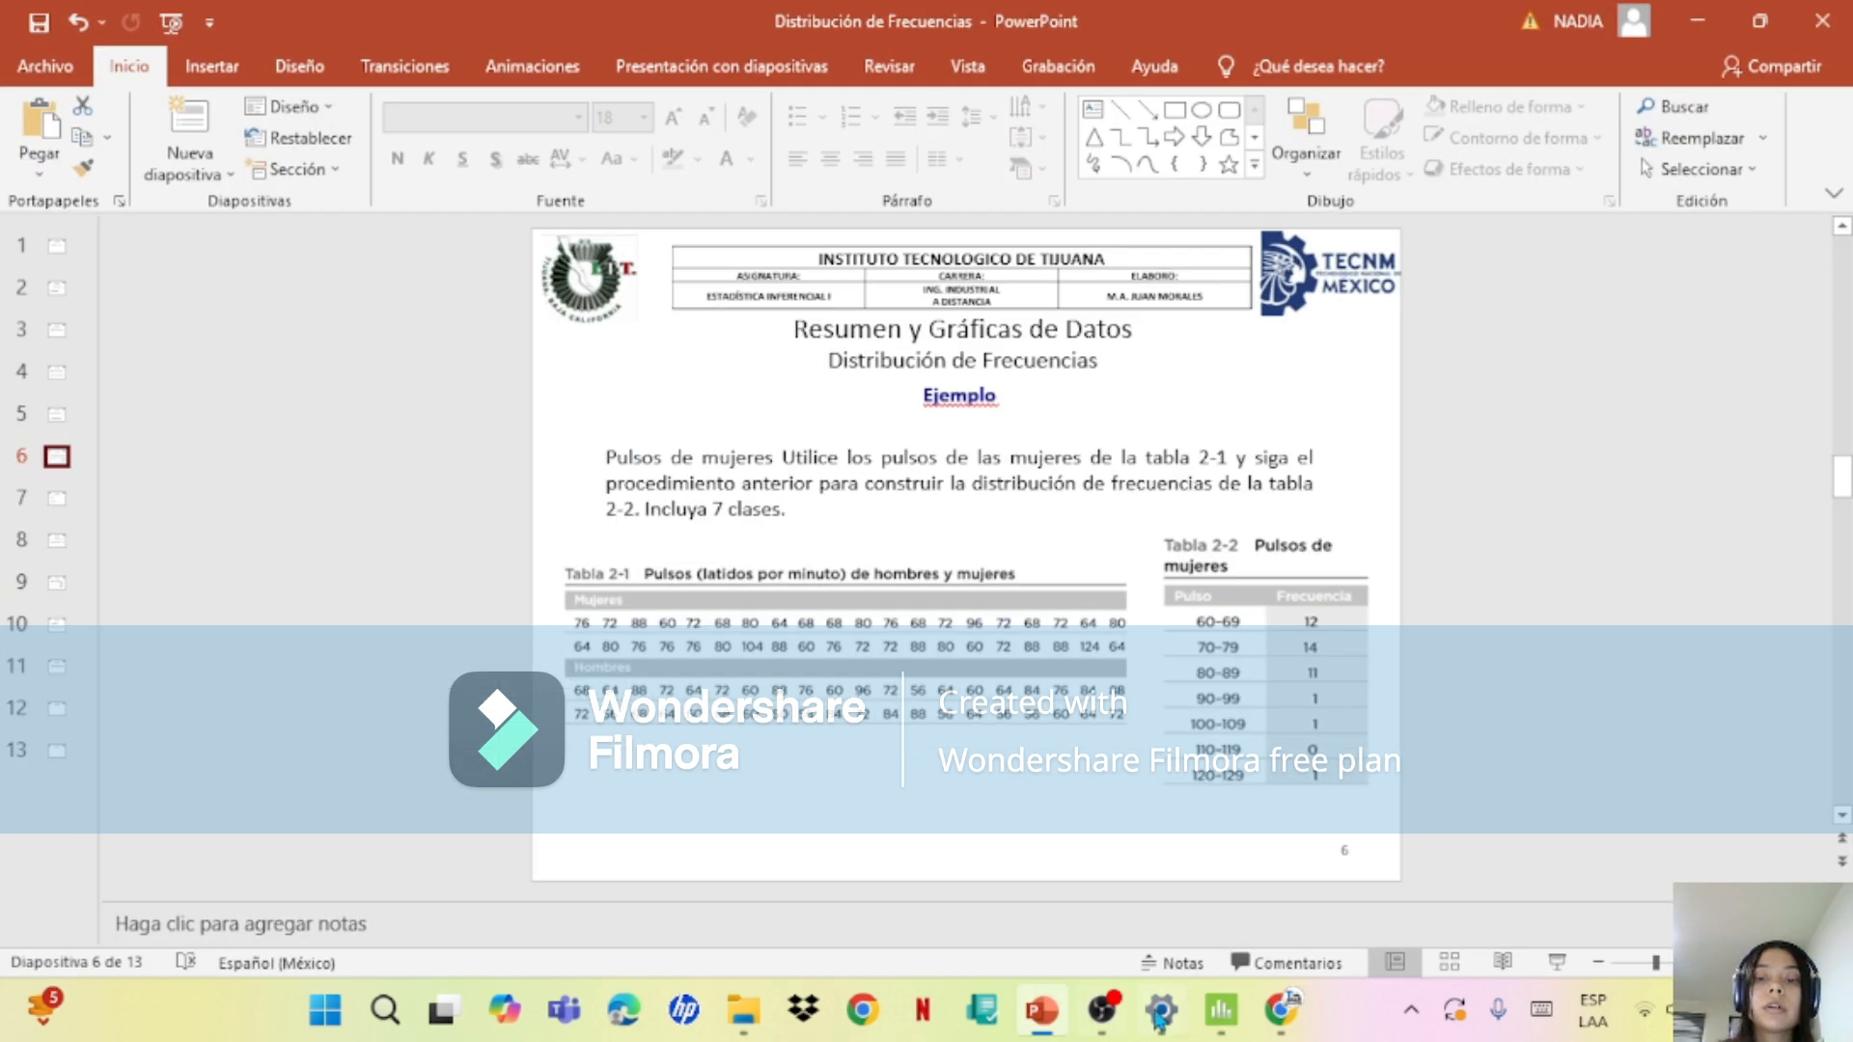
click(1222, 1025)
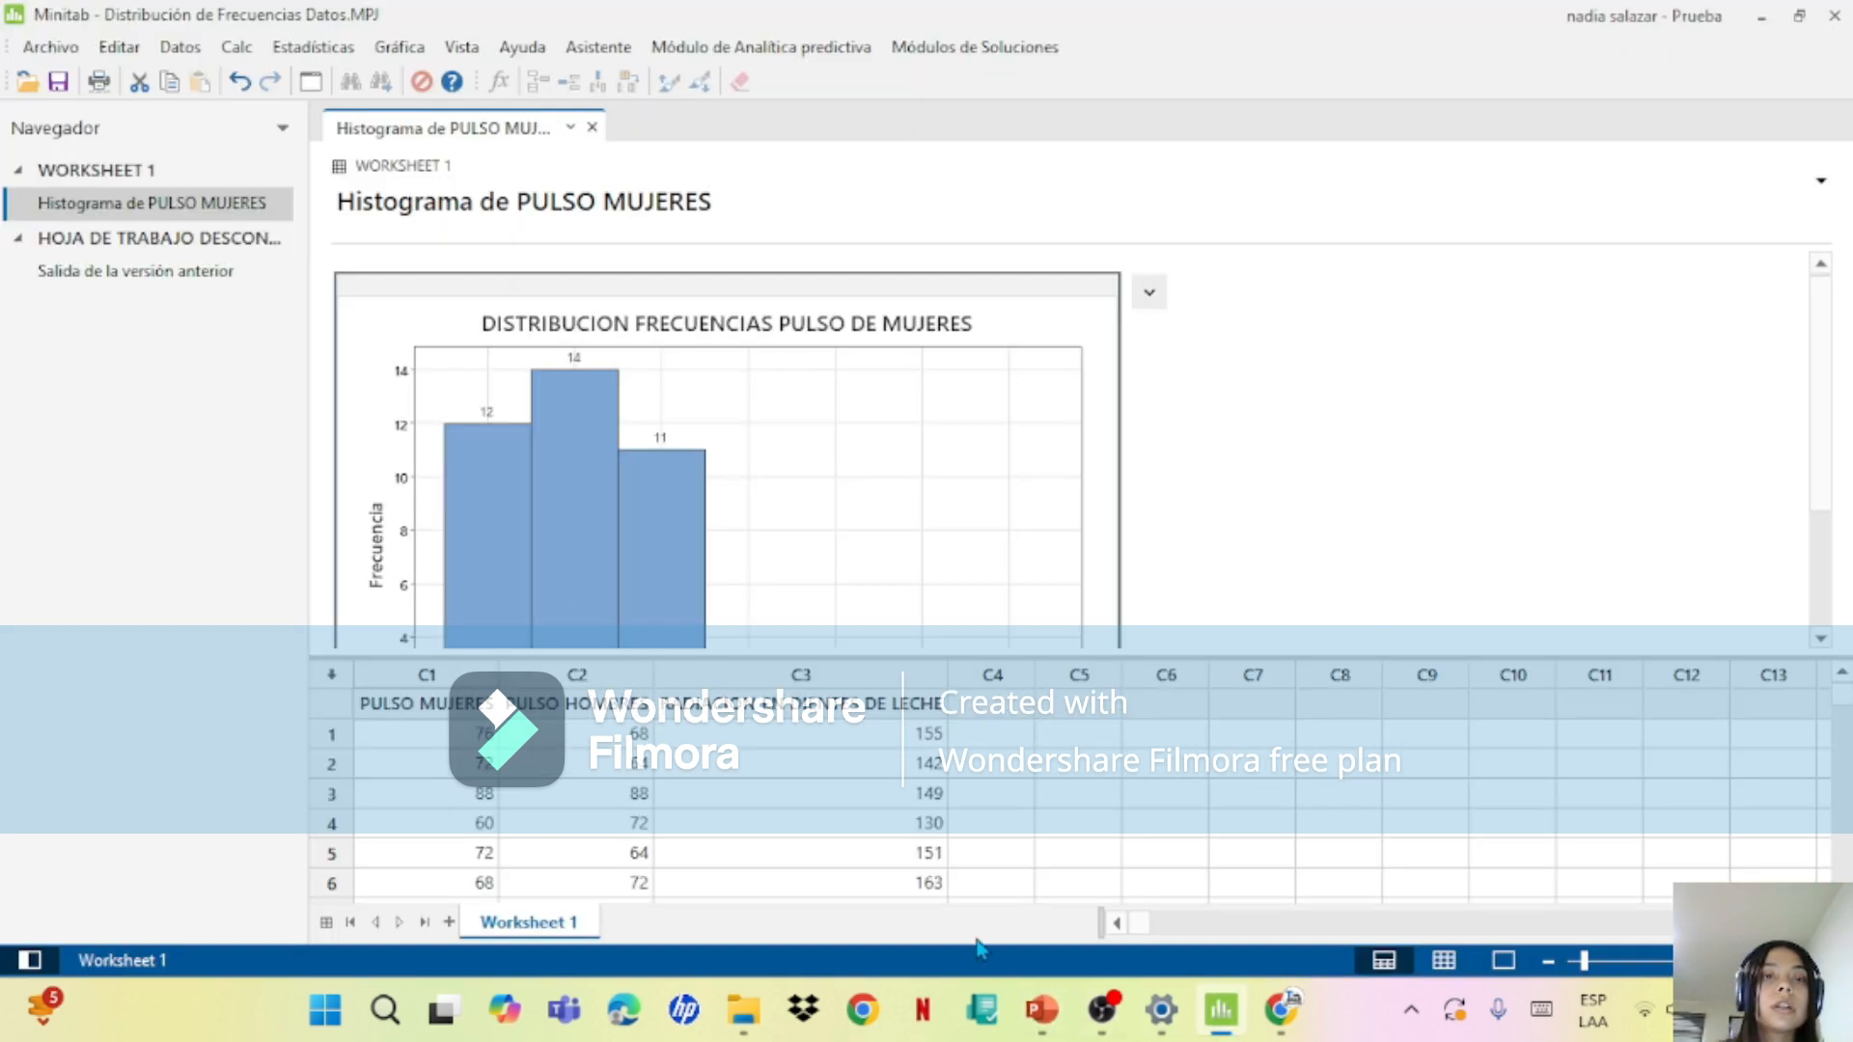
click(399, 47)
click(415, 307)
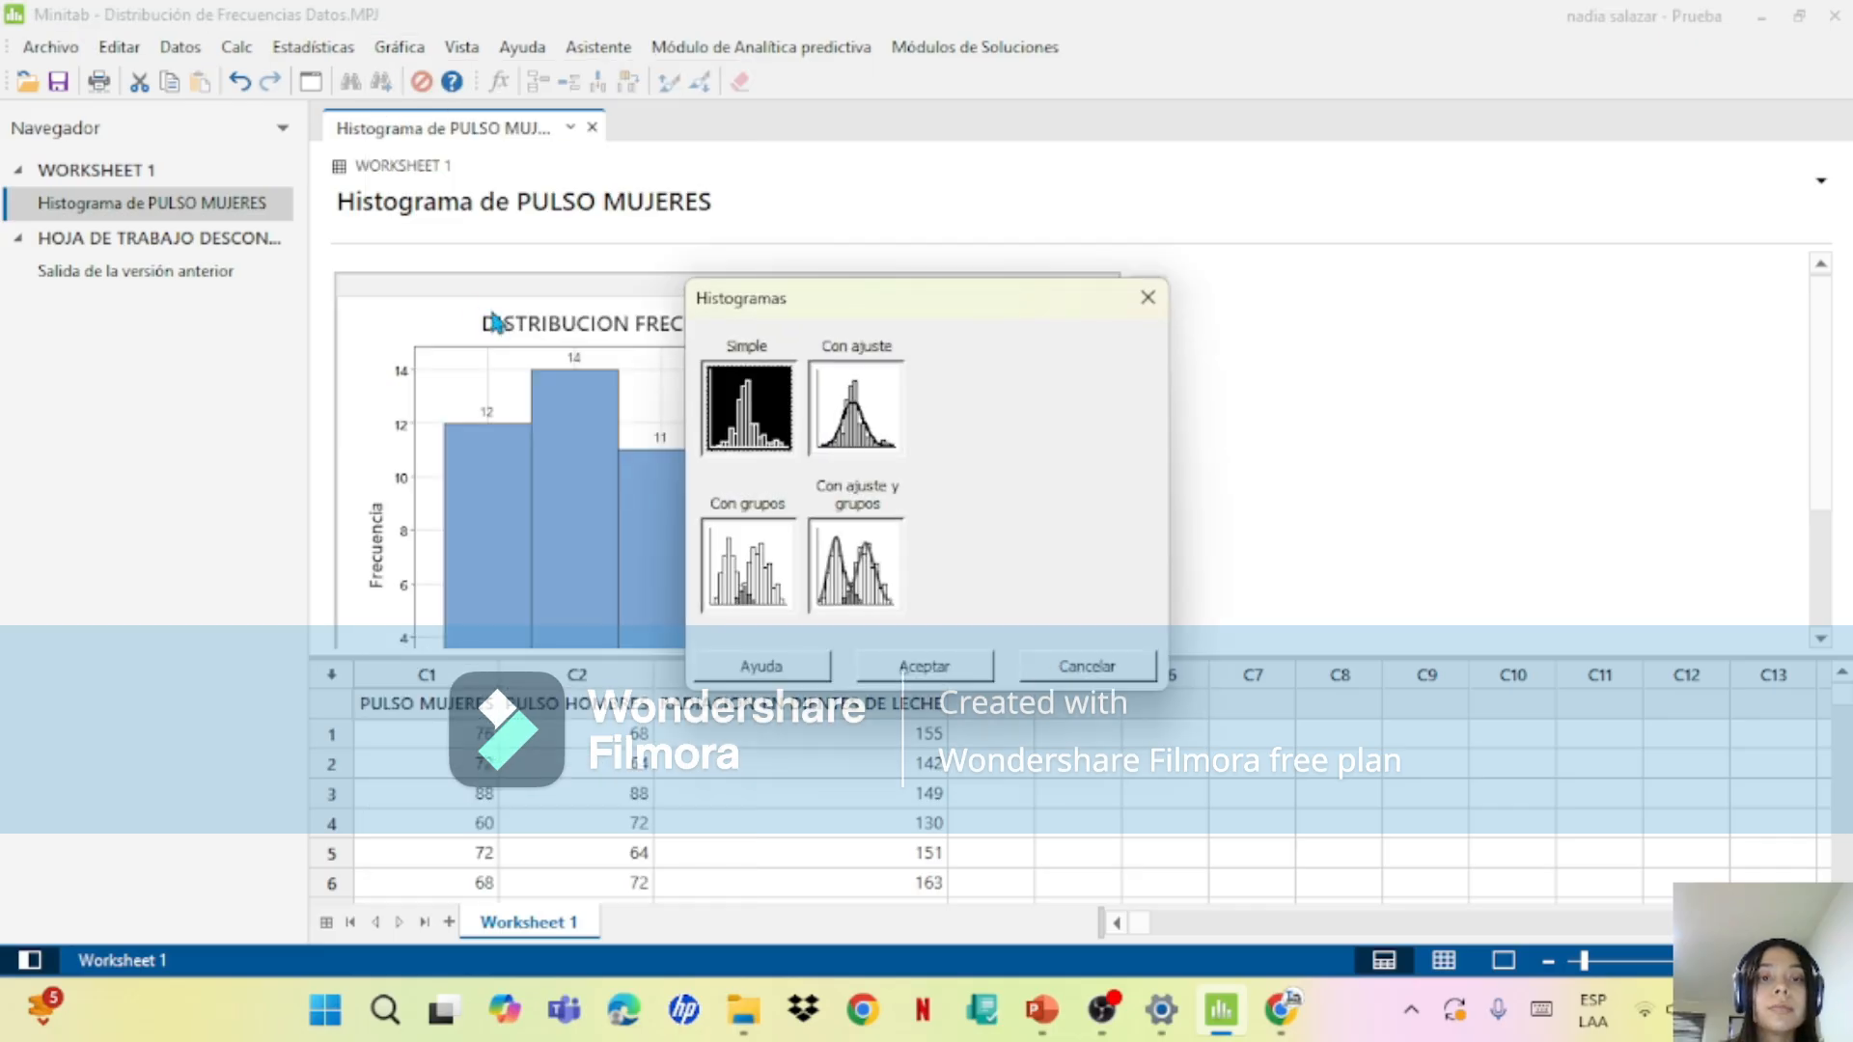
click(895, 666)
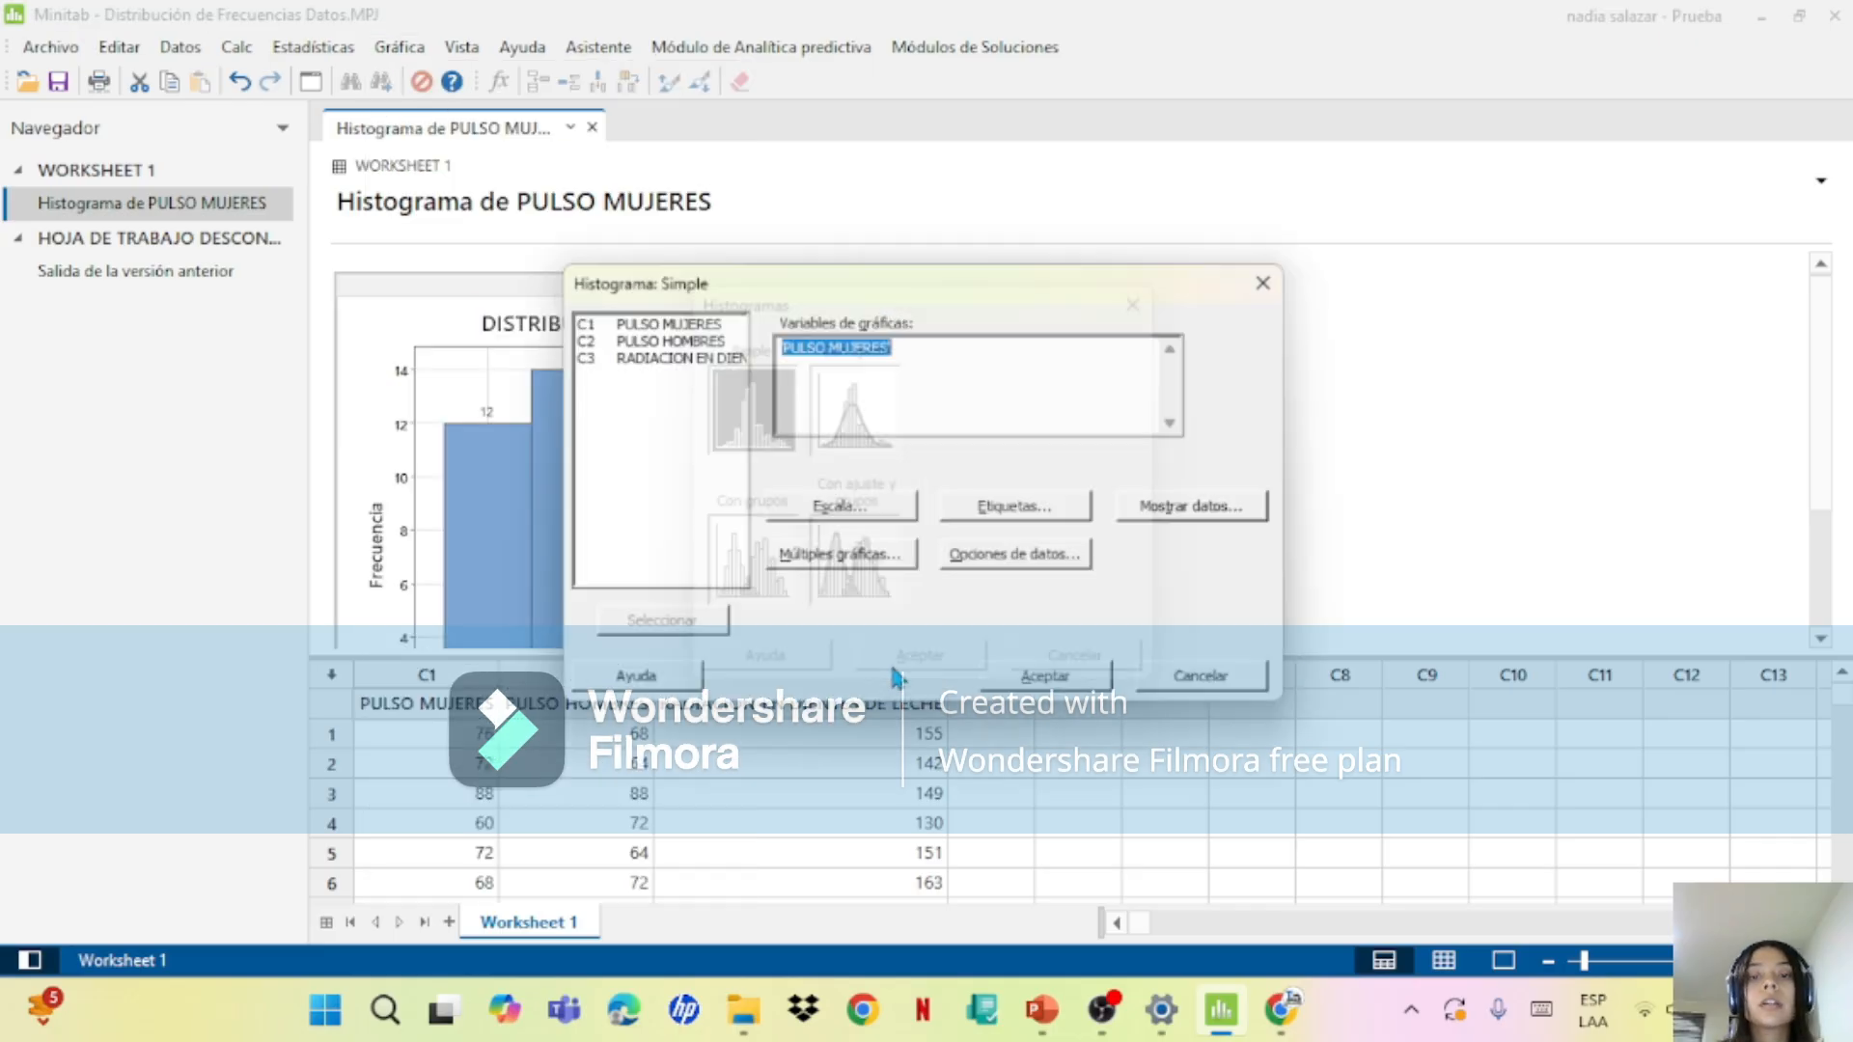
click(1027, 512)
click(868, 356)
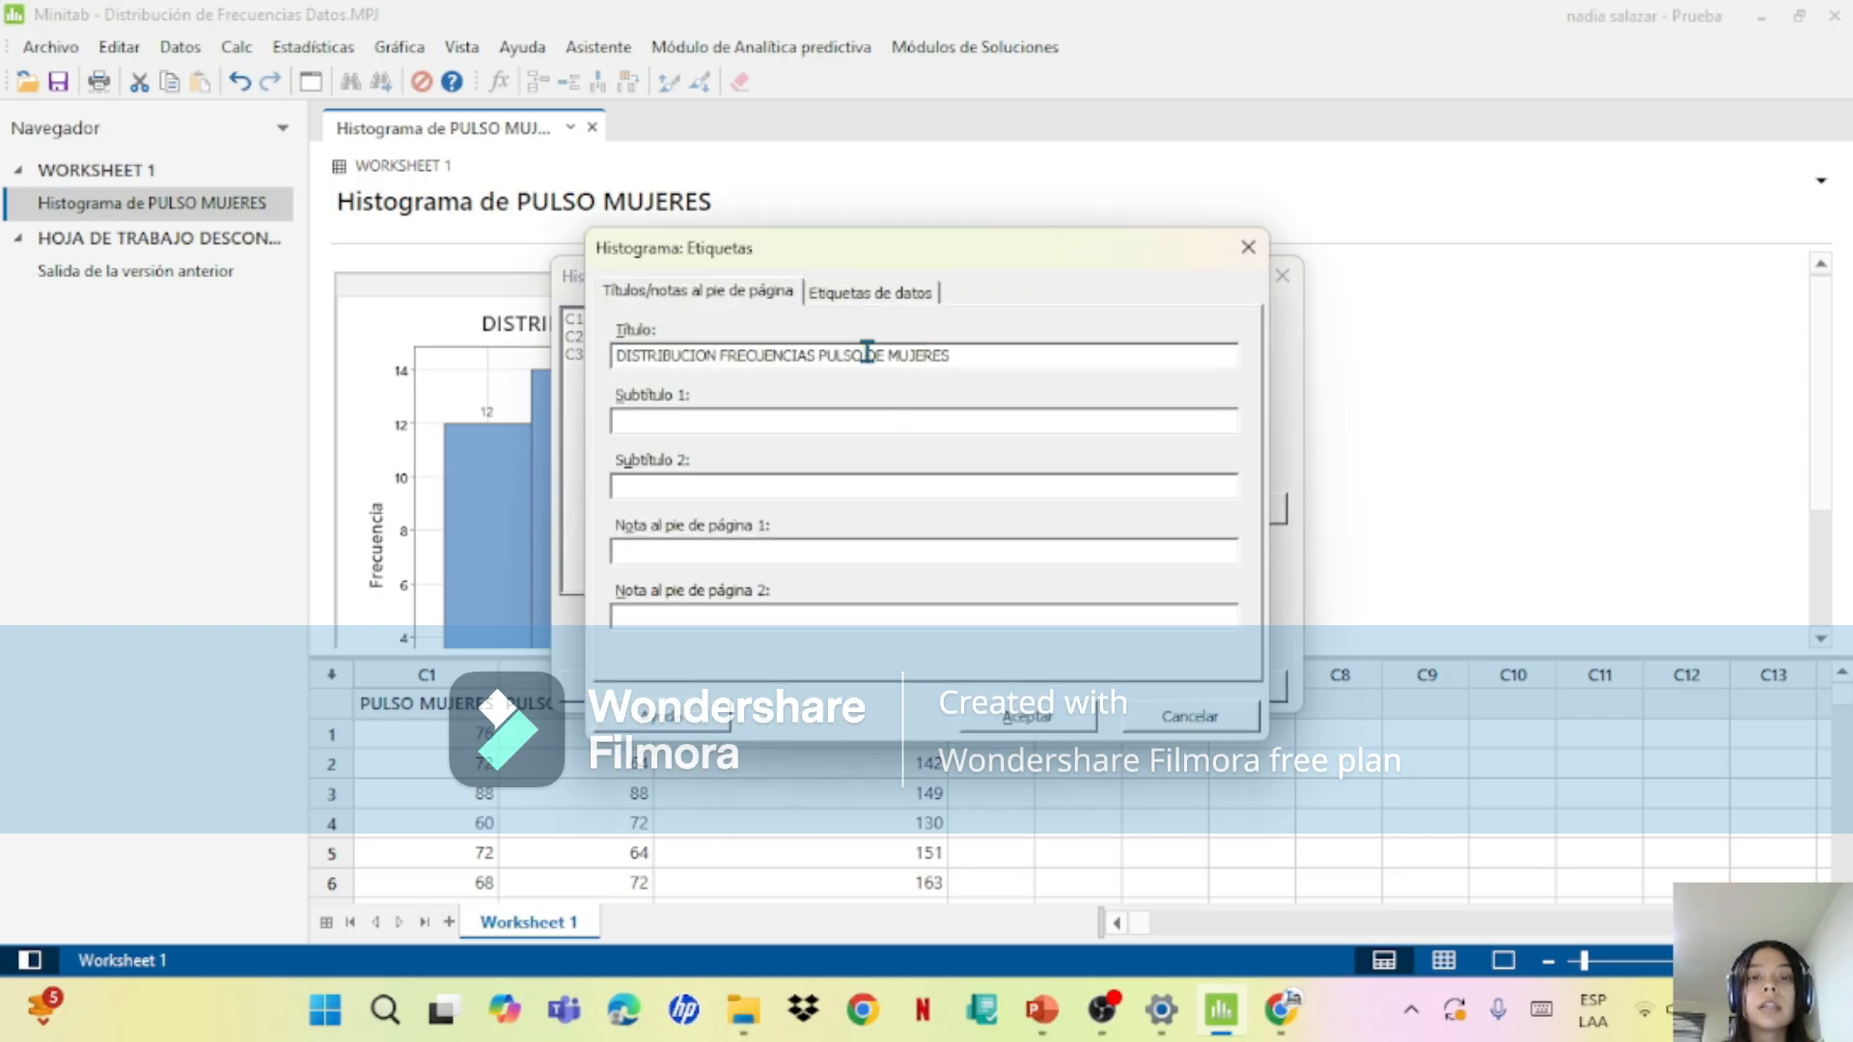
key(BackSpace)
key(BackSpace)
key(BackSpace)
key(BackSpace)
key(BackSpace)
key(BackSpace)
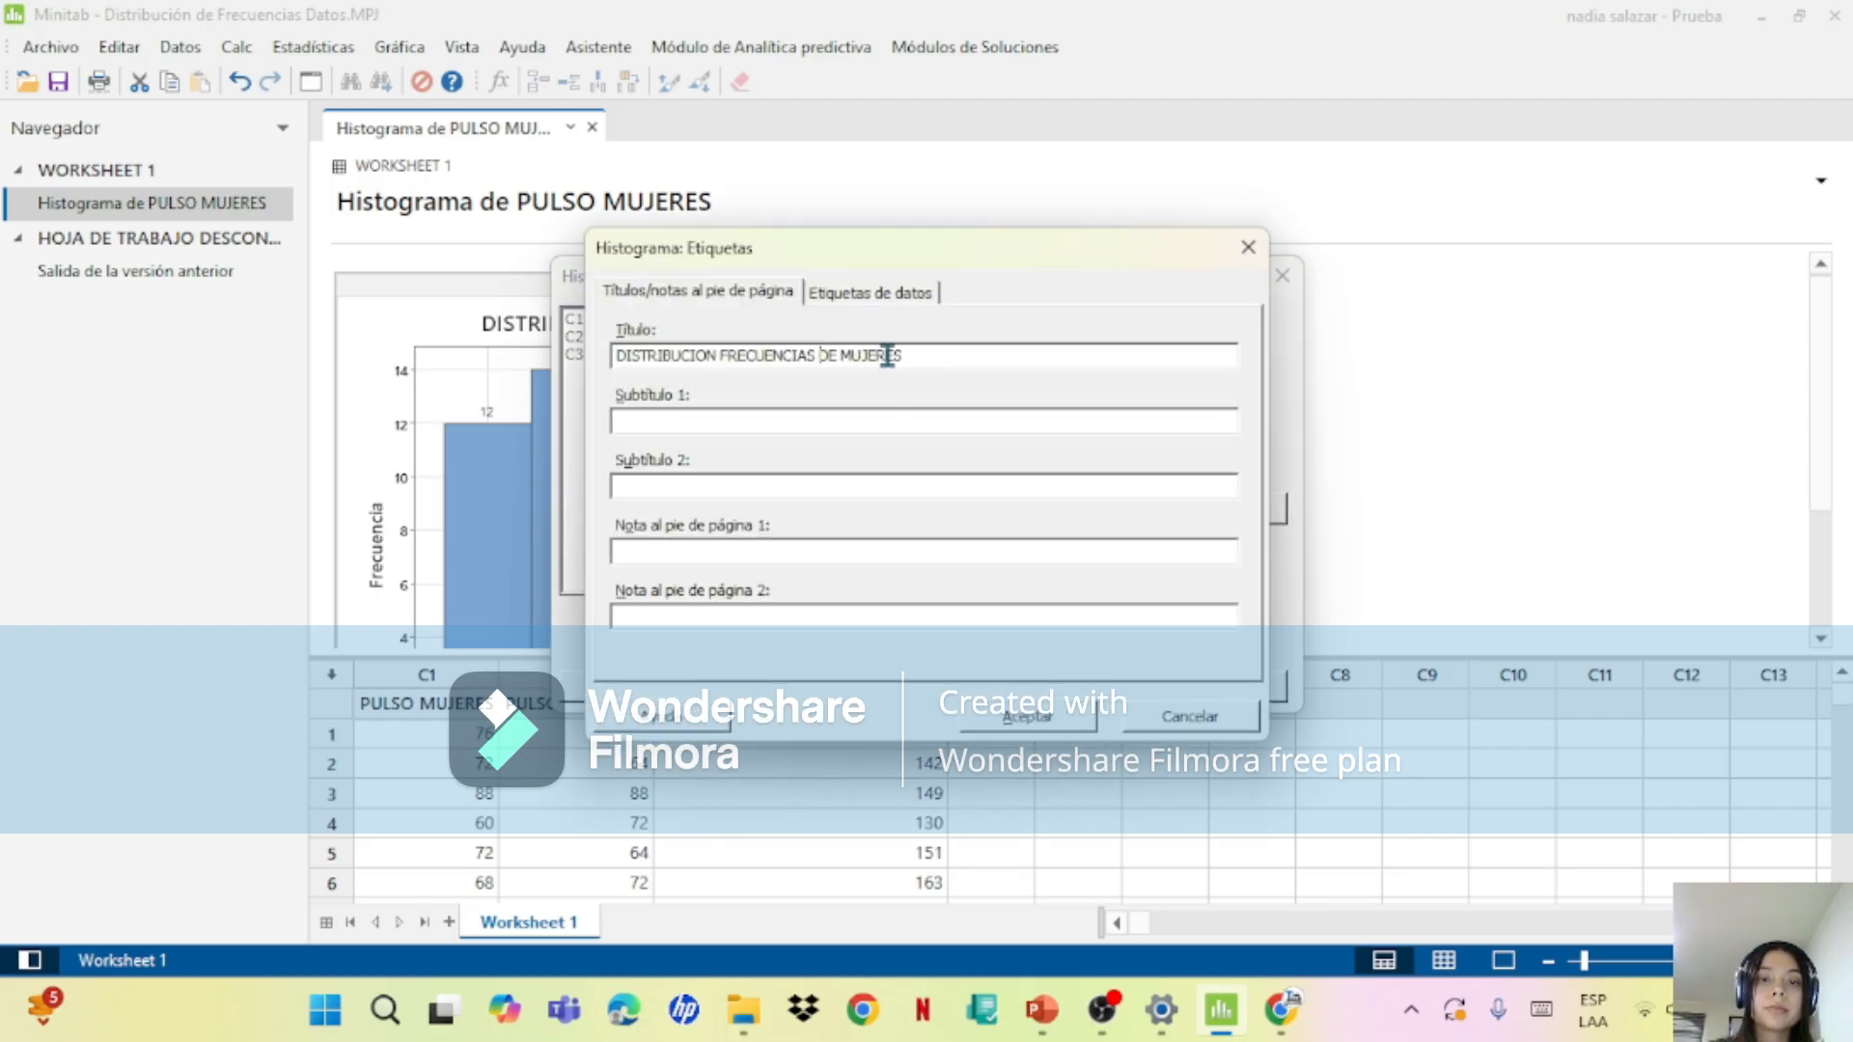
text(PORCETAJE)
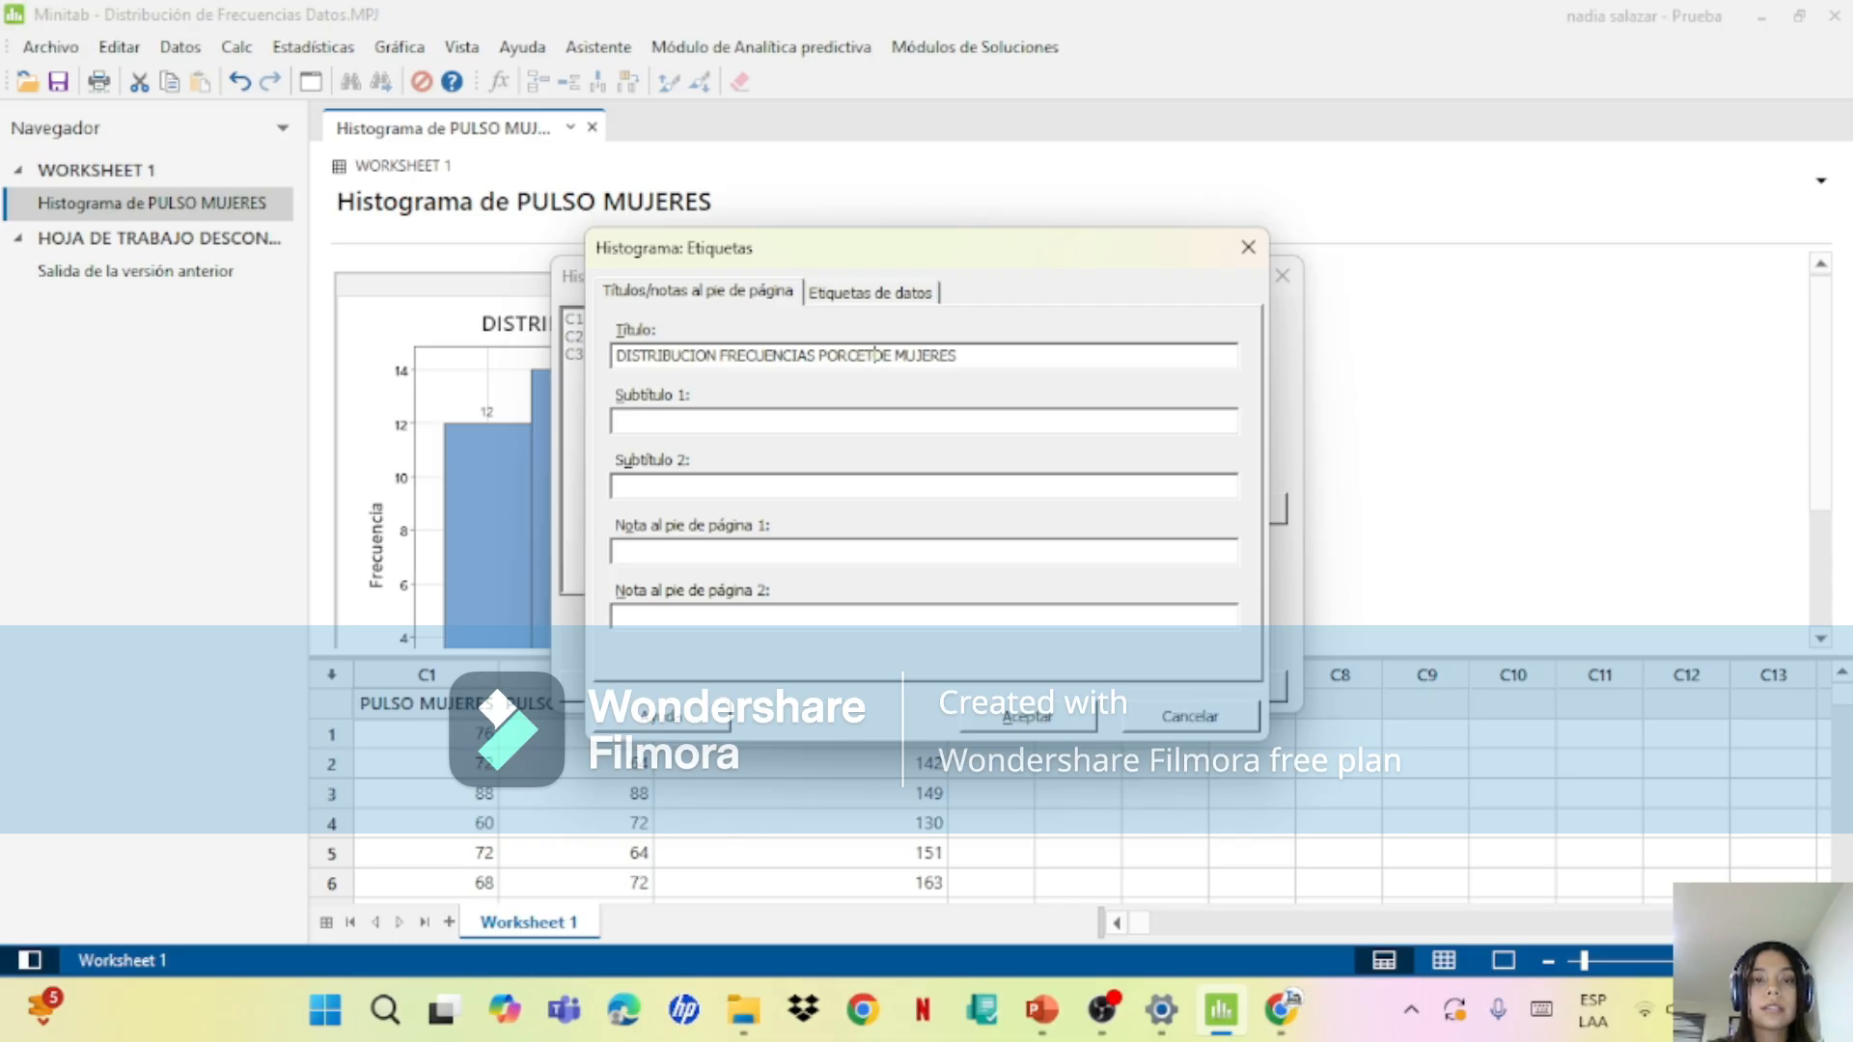
click(999, 726)
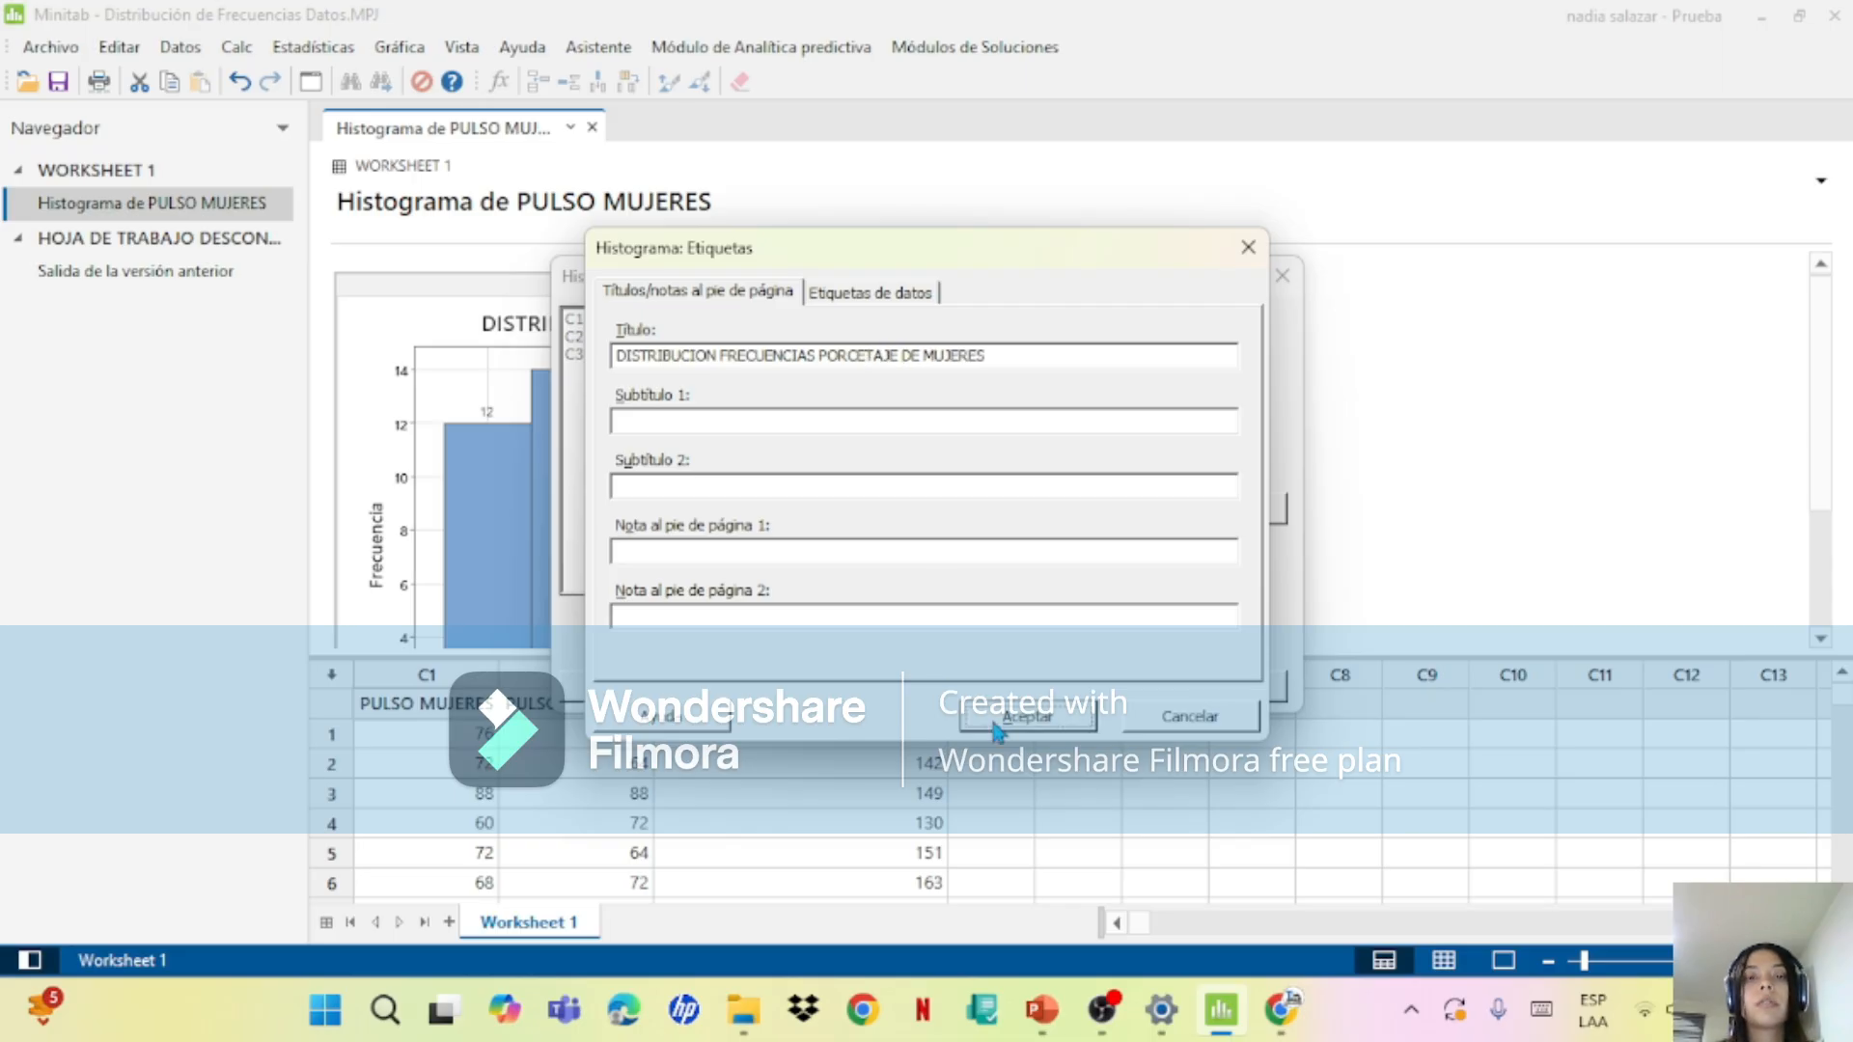
Step: Set the histogram's Y scale type to Porcentaje and generate the graph
click(898, 519)
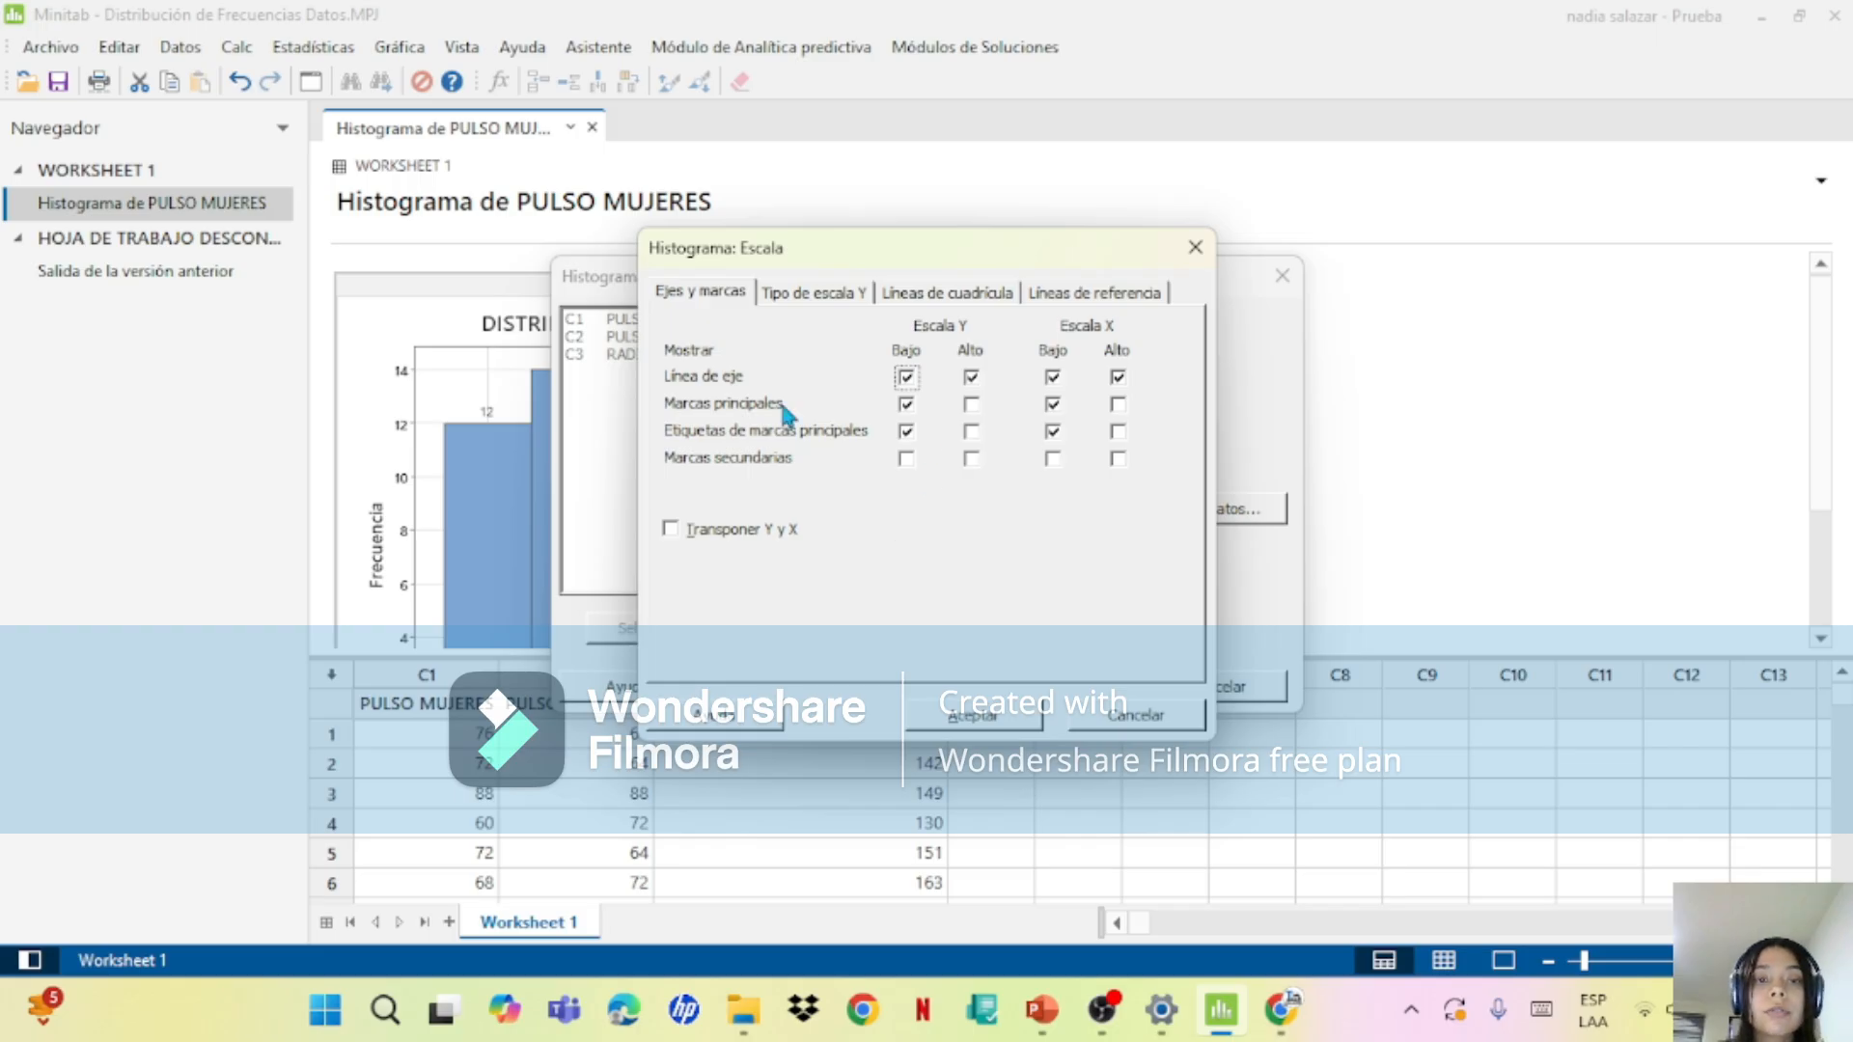
click(797, 301)
click(689, 378)
click(1006, 715)
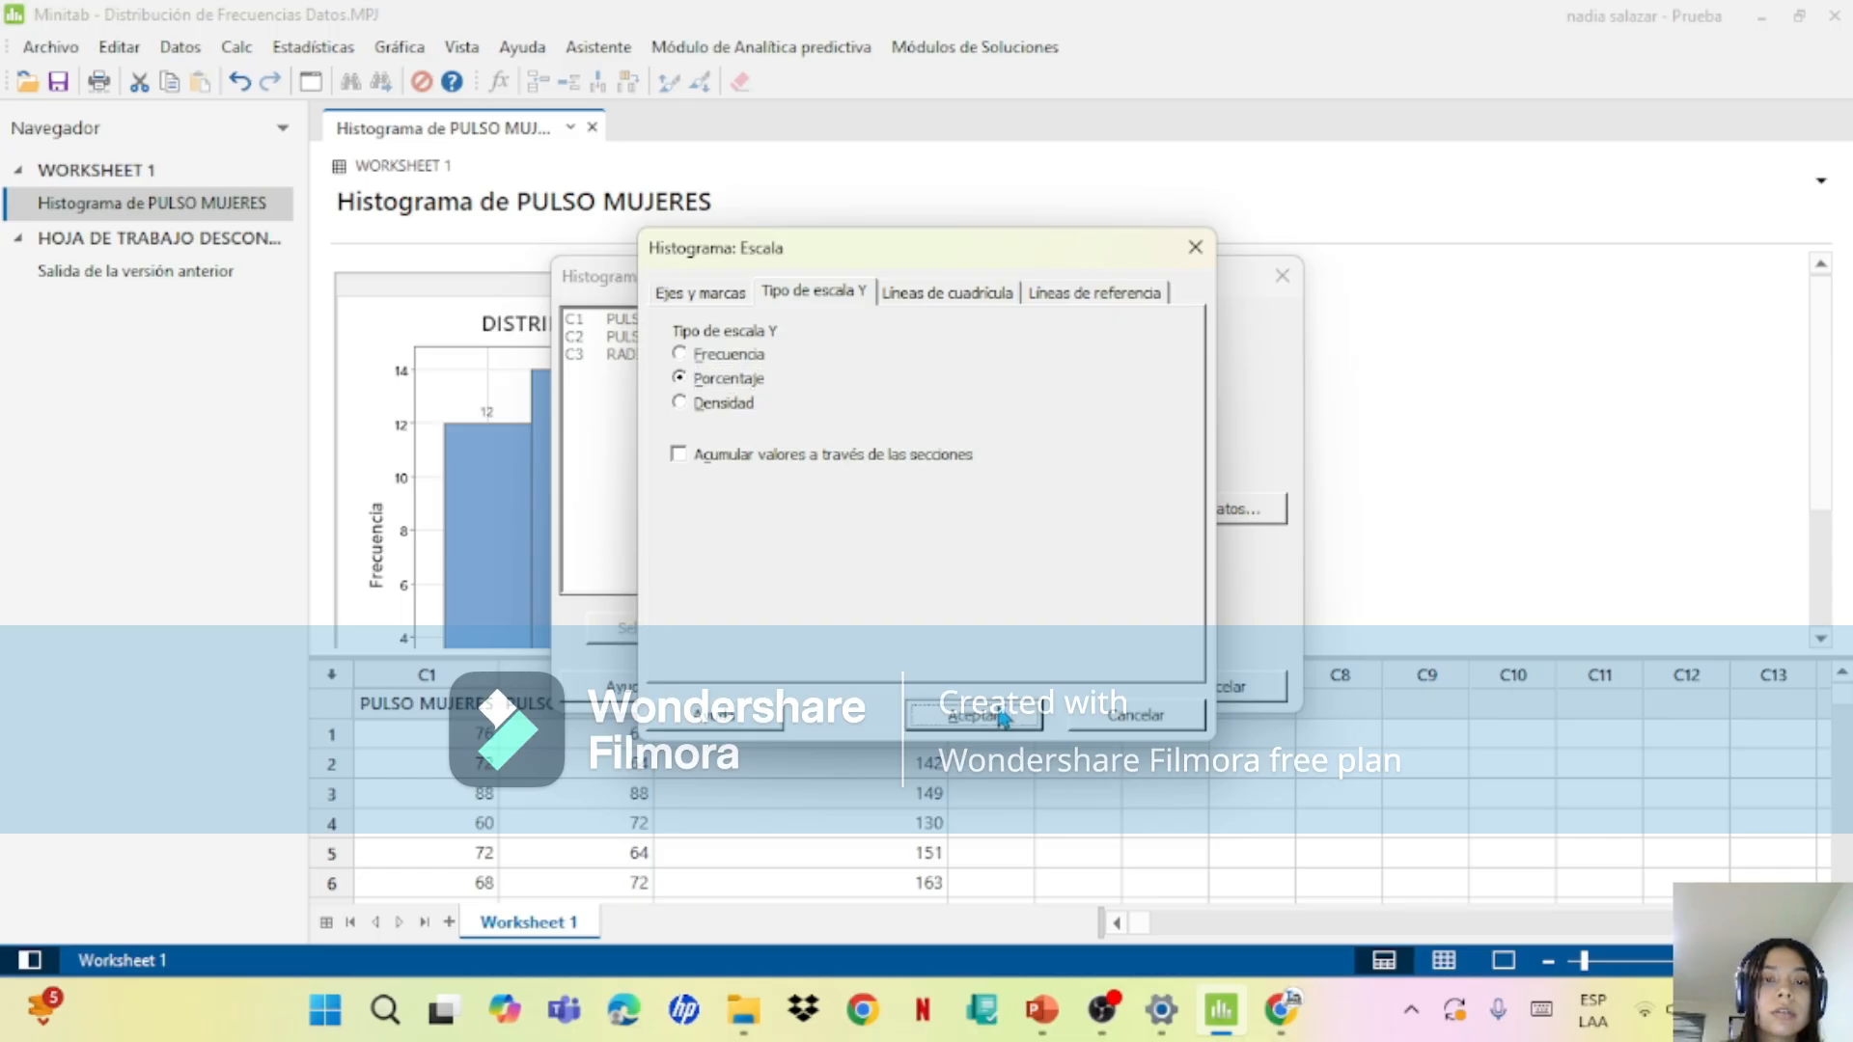
click(1064, 703)
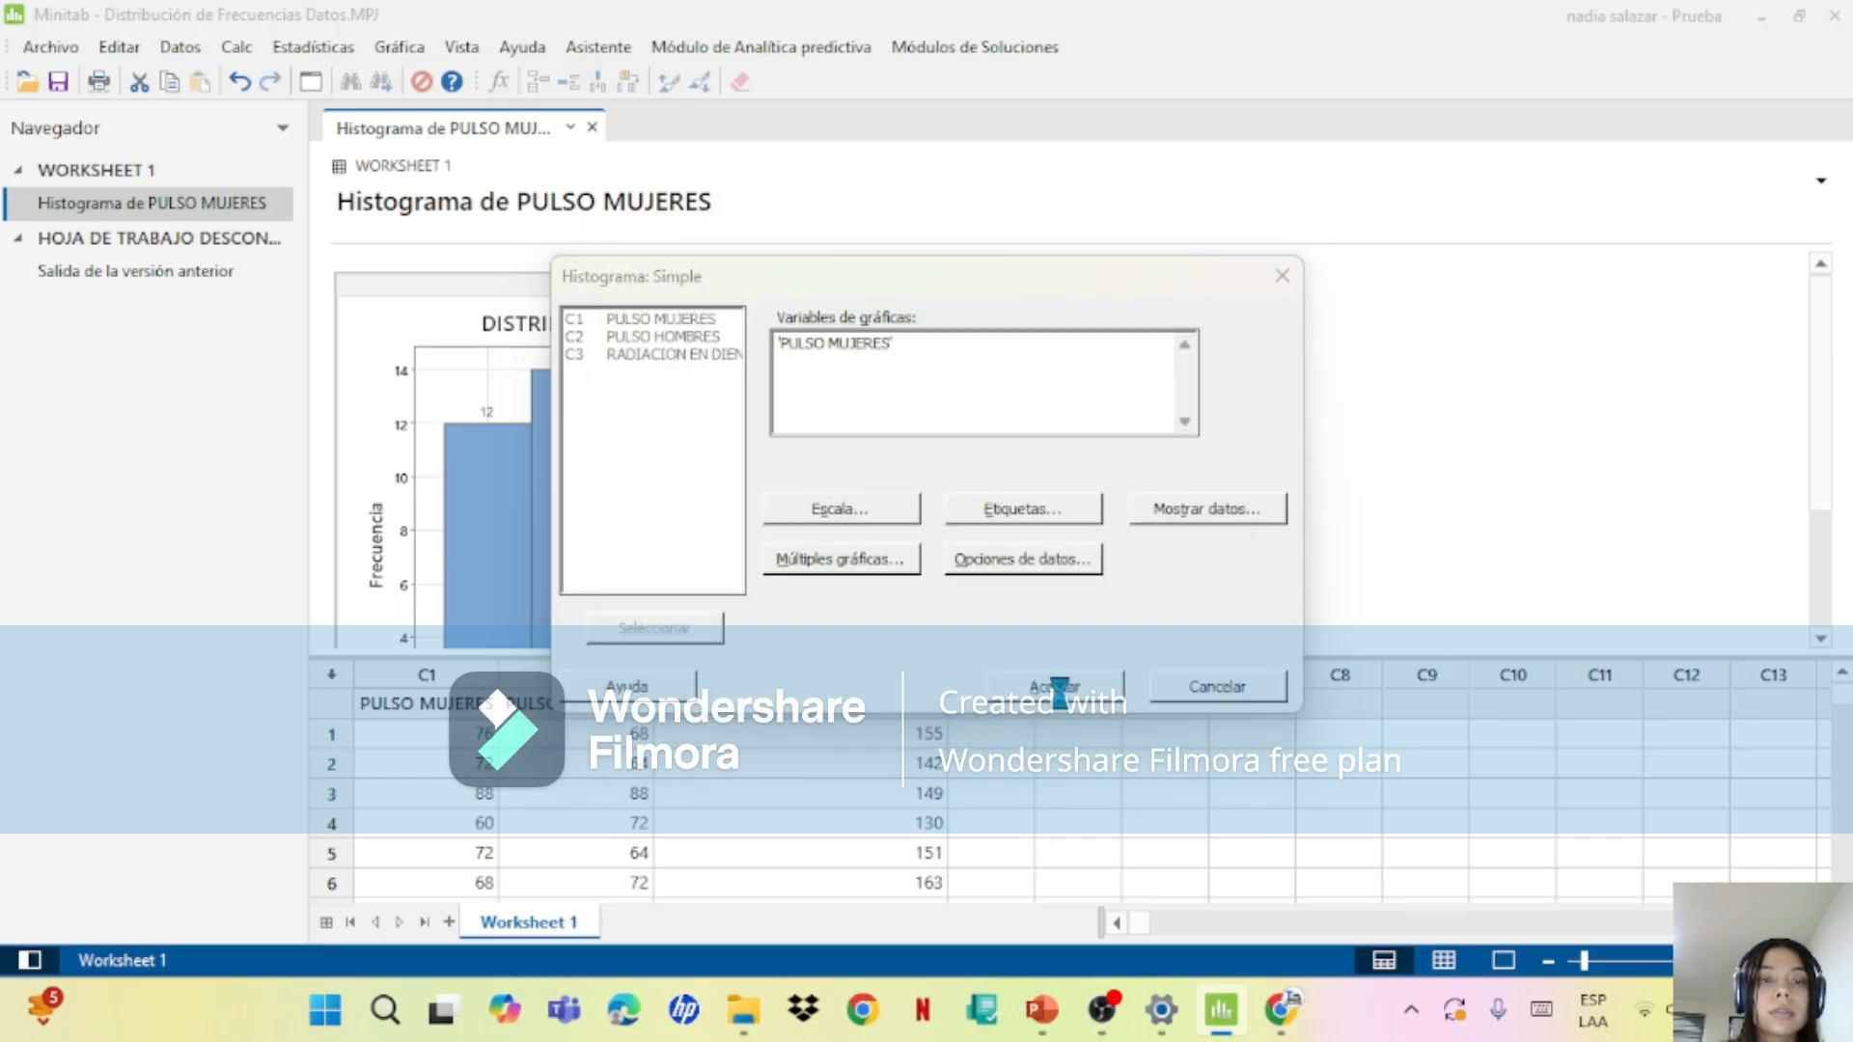
Step: Open the percentage histogram for editing and add data labels with the y values to its bars
drag(1818, 398, 1802, 487)
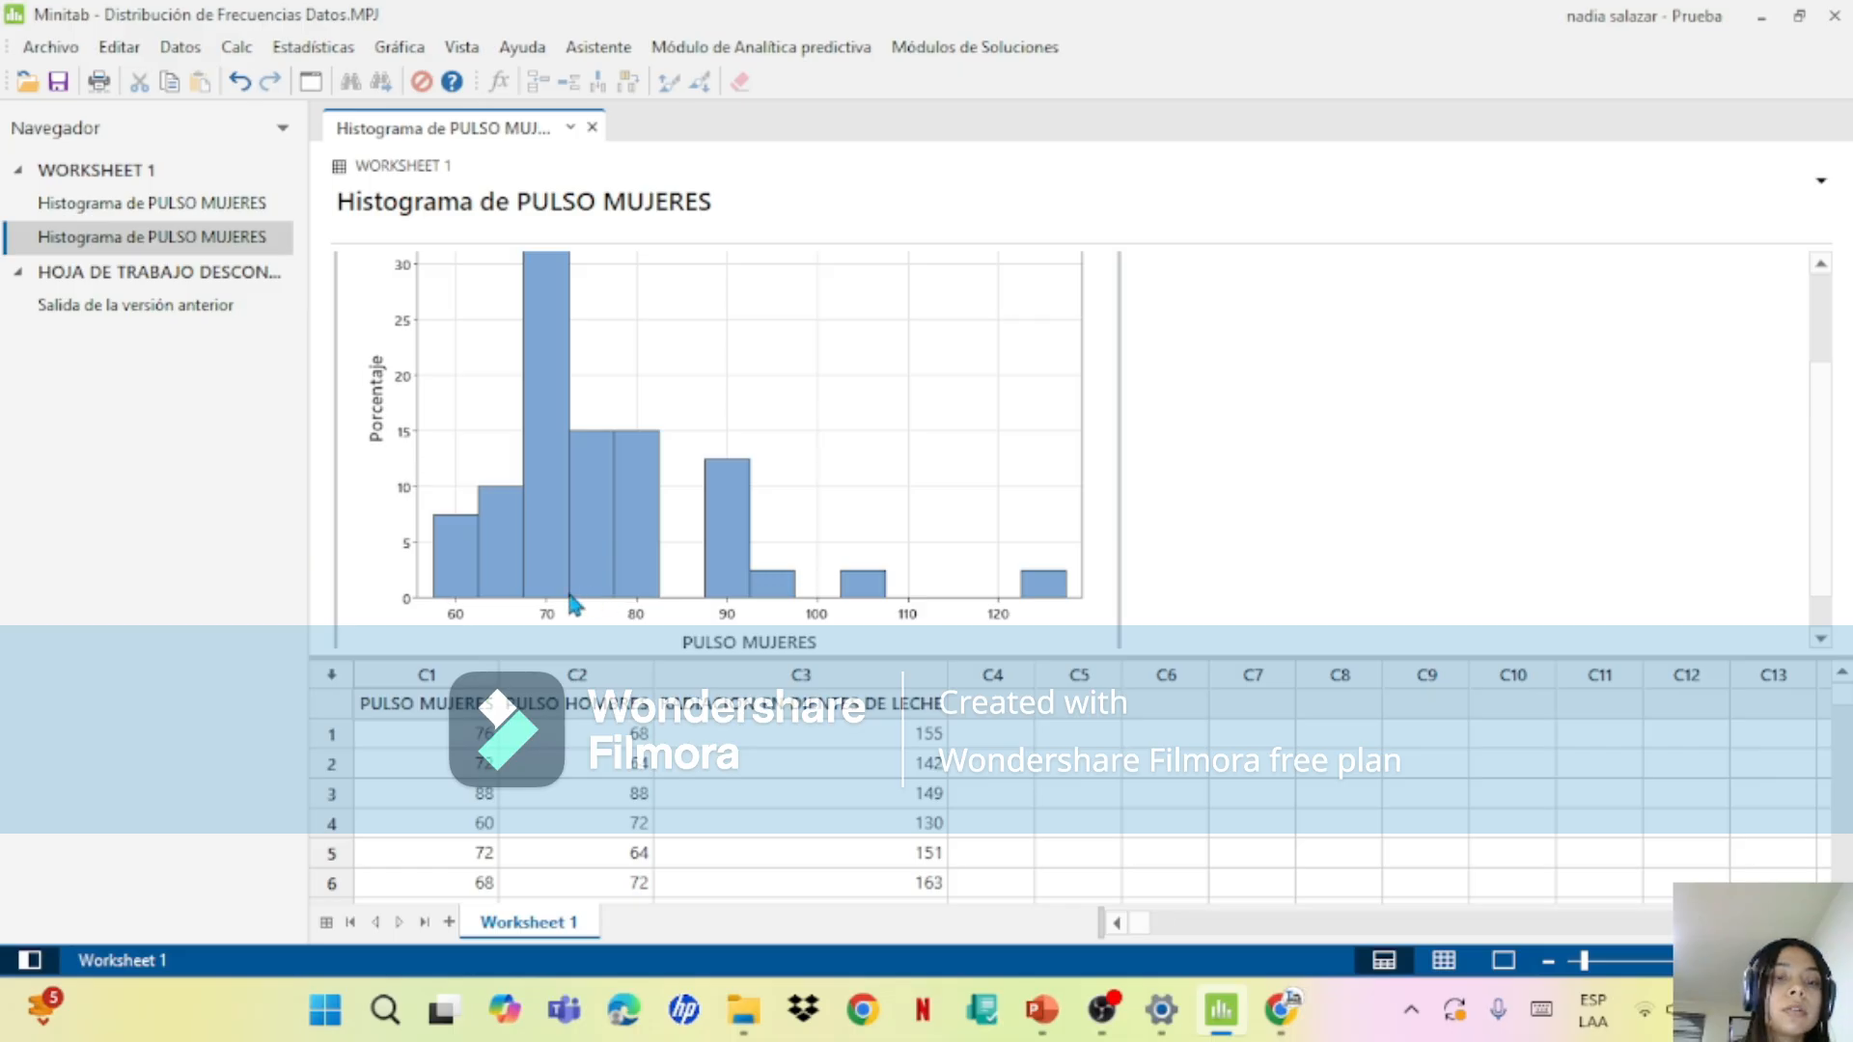
right_click(575, 629)
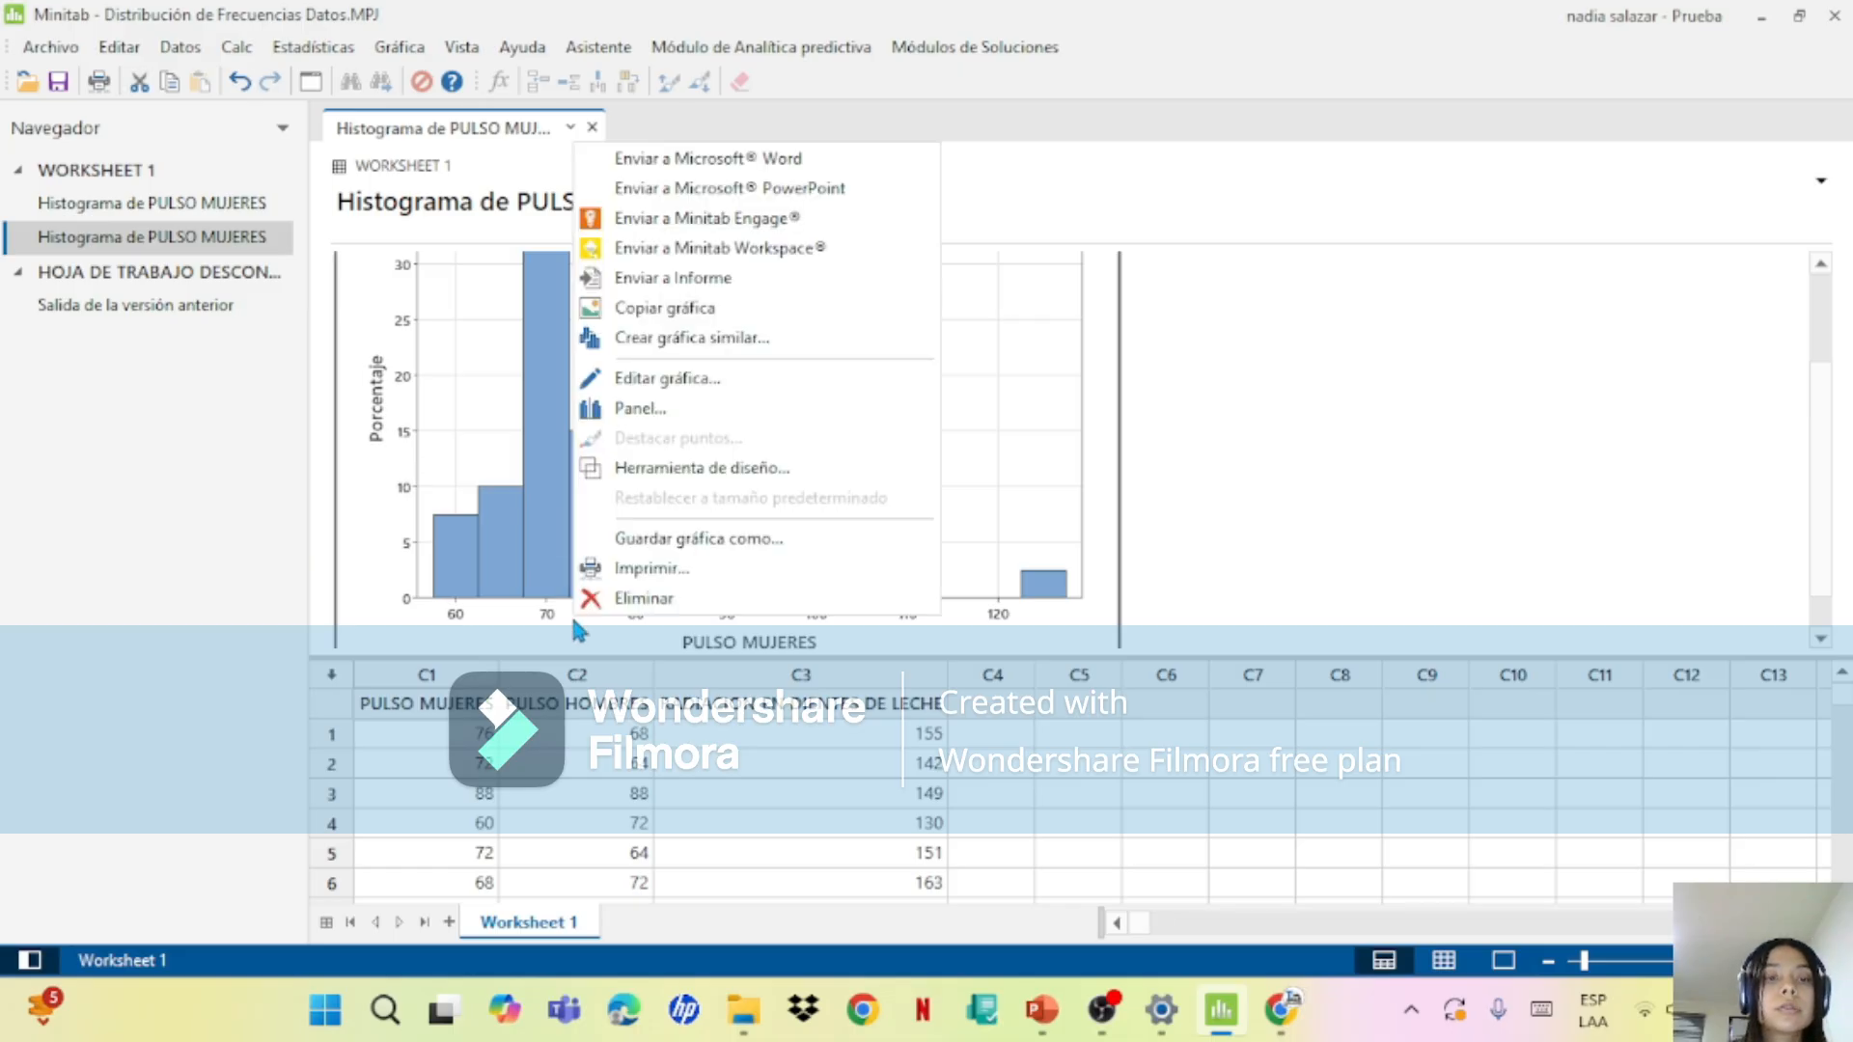
click(562, 618)
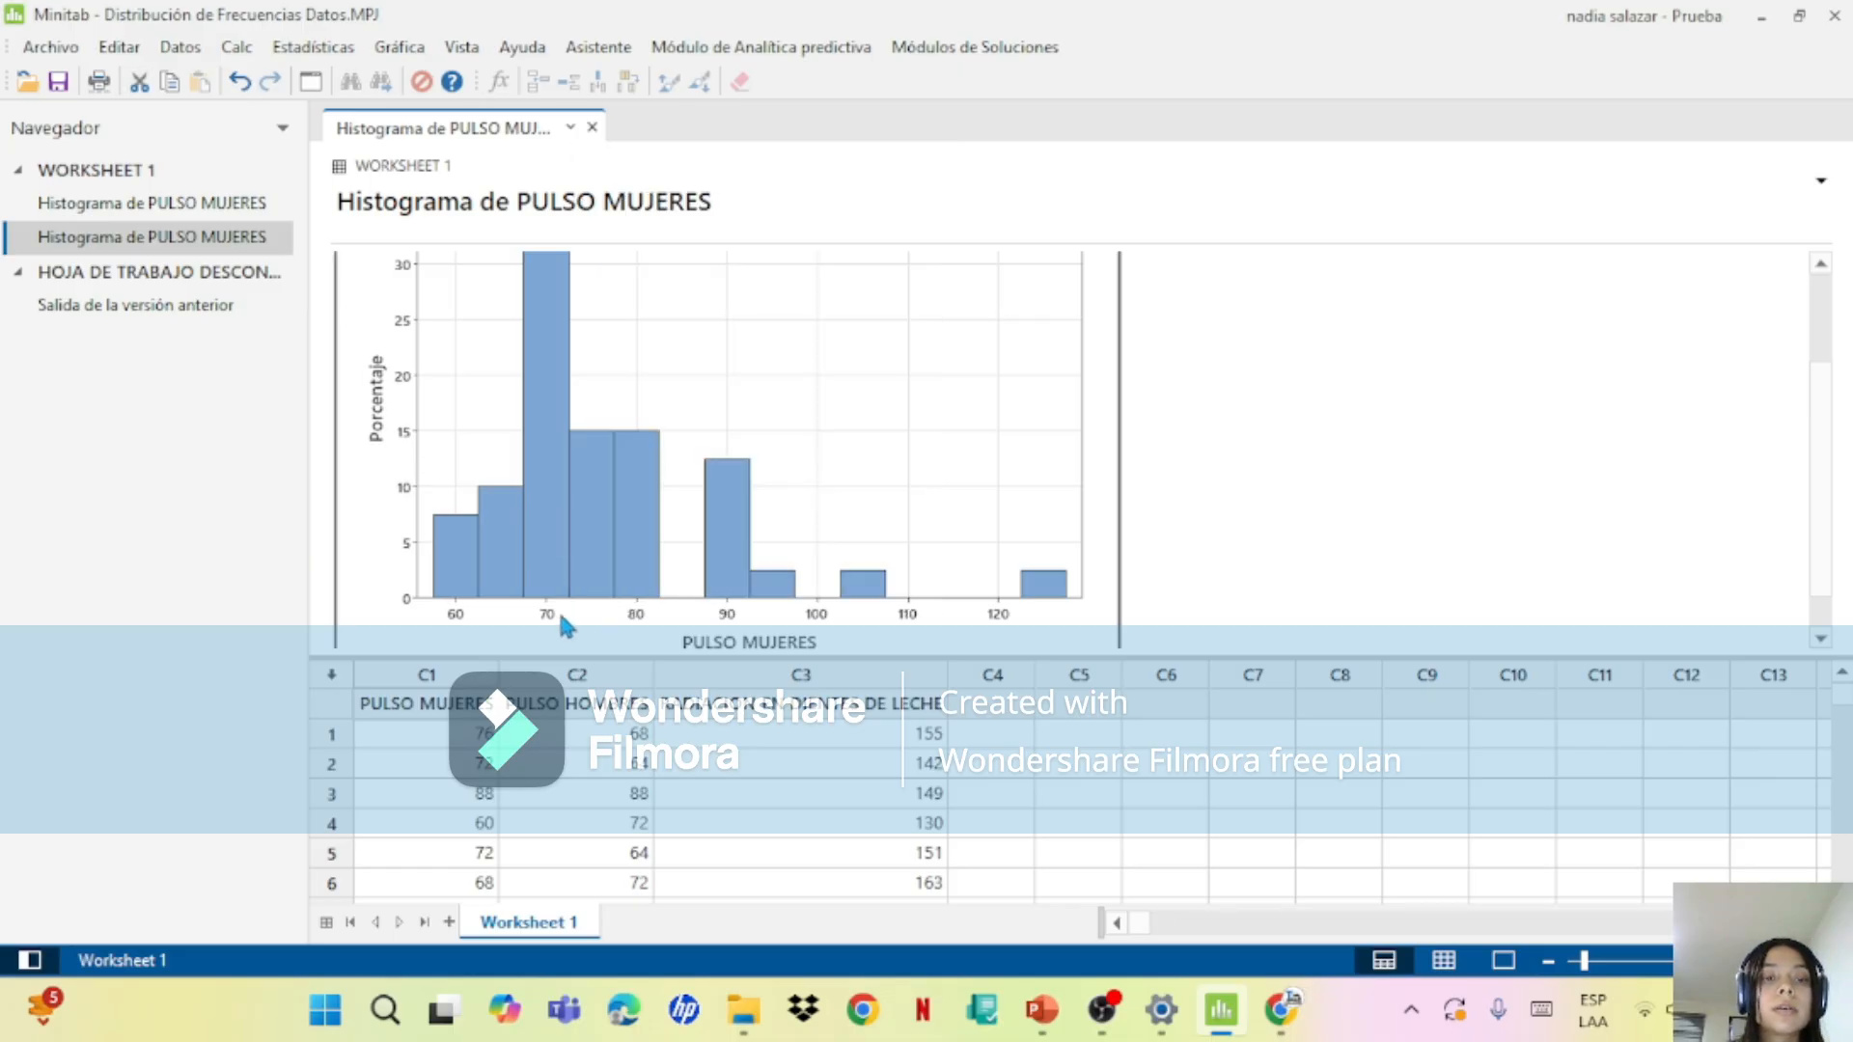
right_click(537, 609)
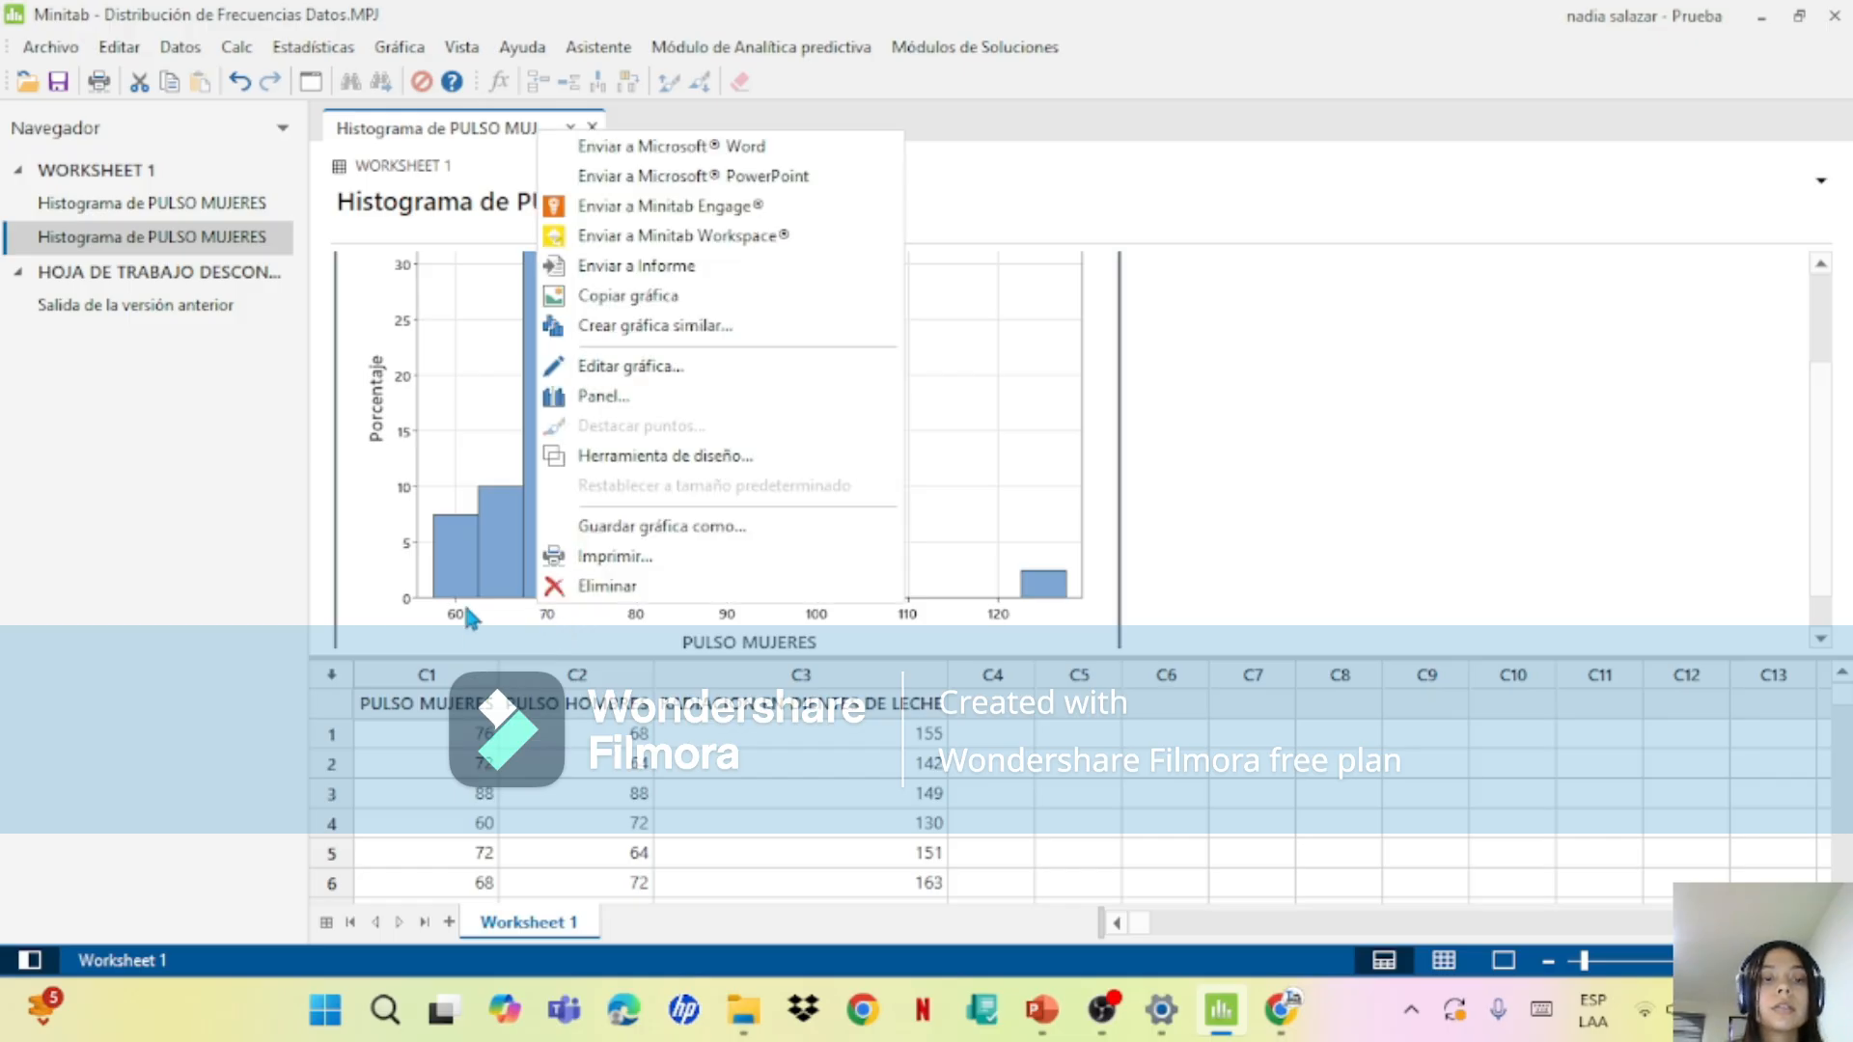
click(466, 609)
double_click(466, 612)
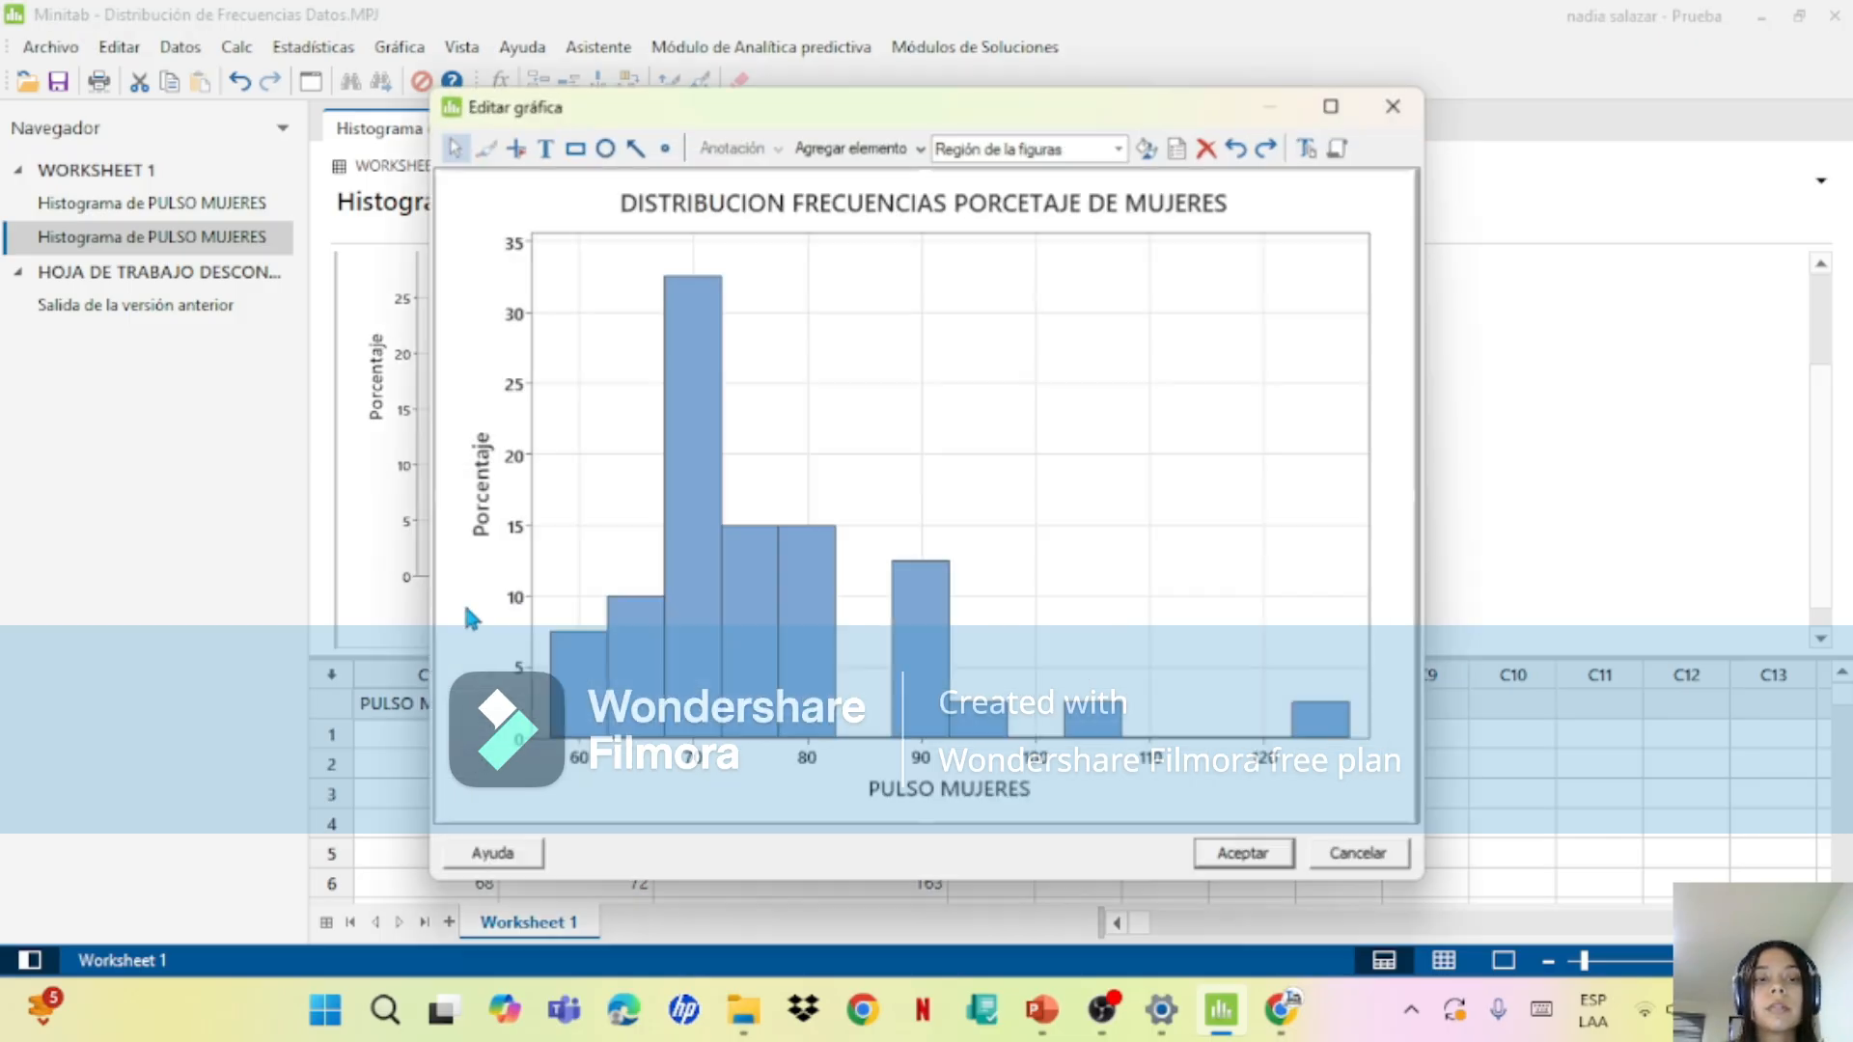
right_click(790, 685)
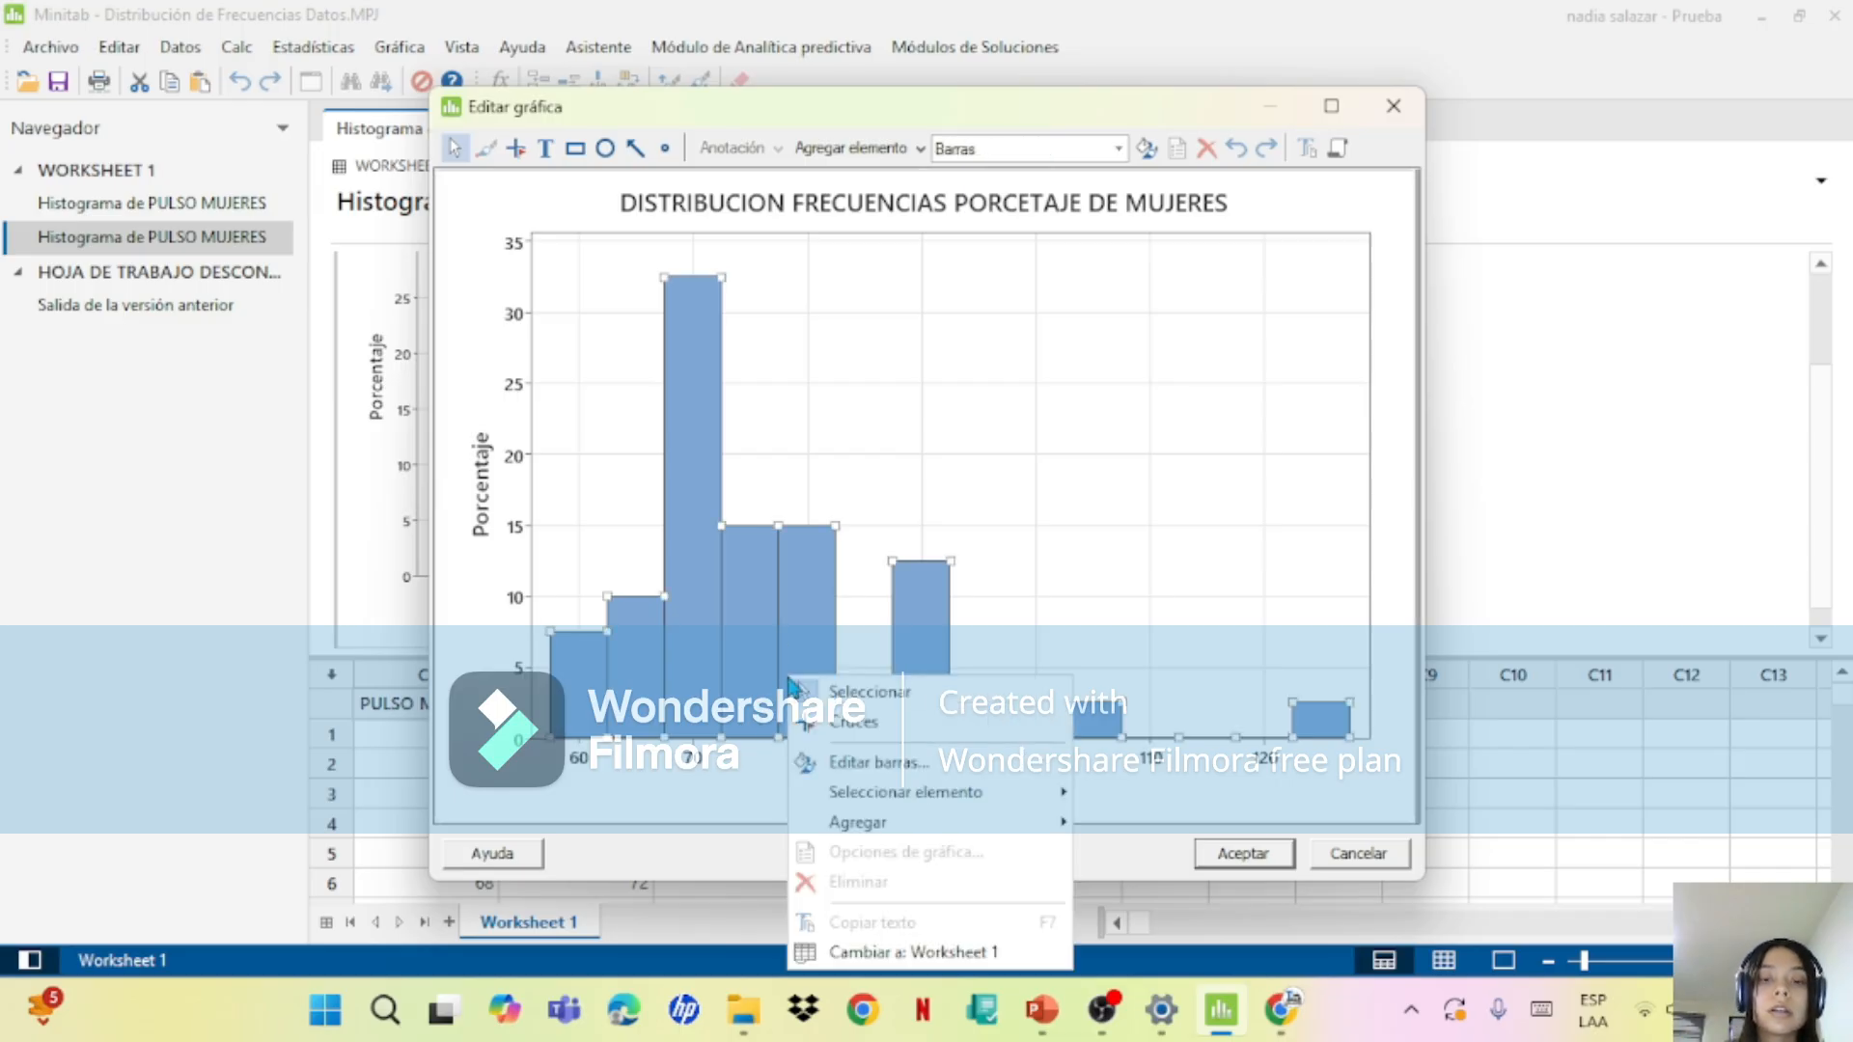
mouse_move(873, 834)
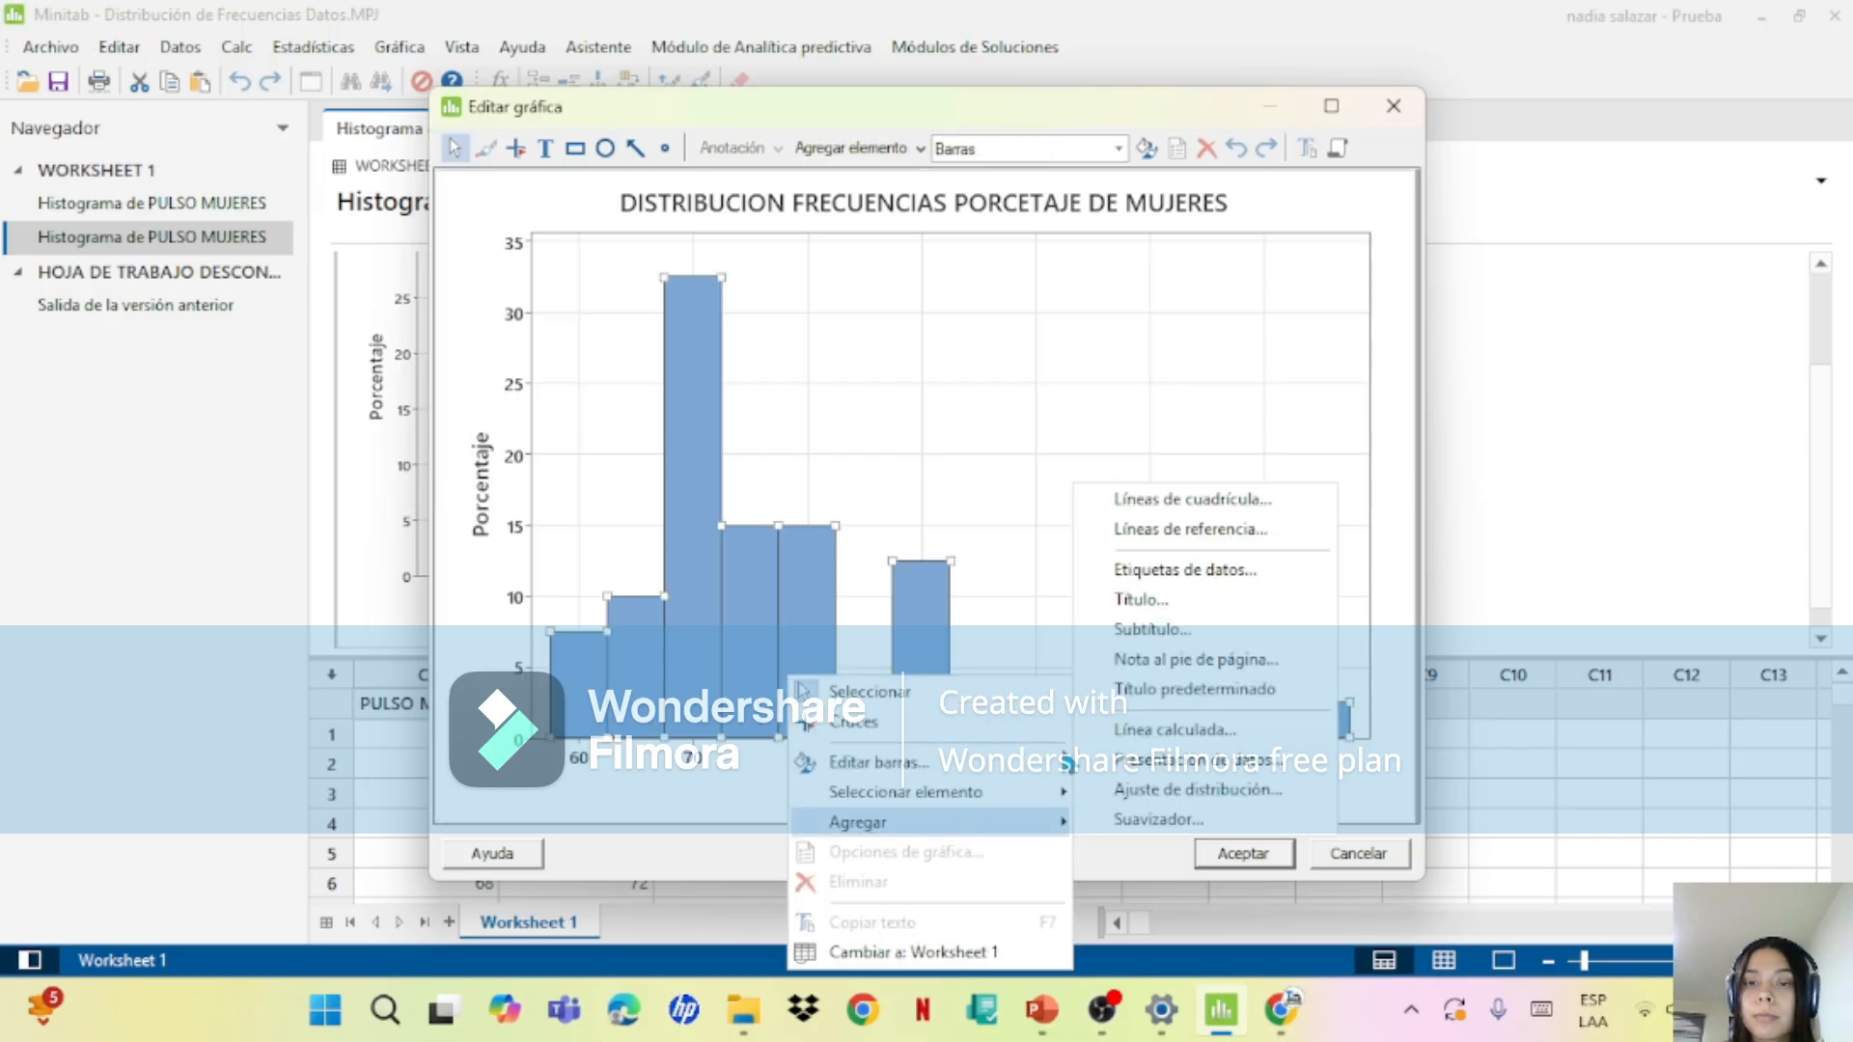
click(1230, 571)
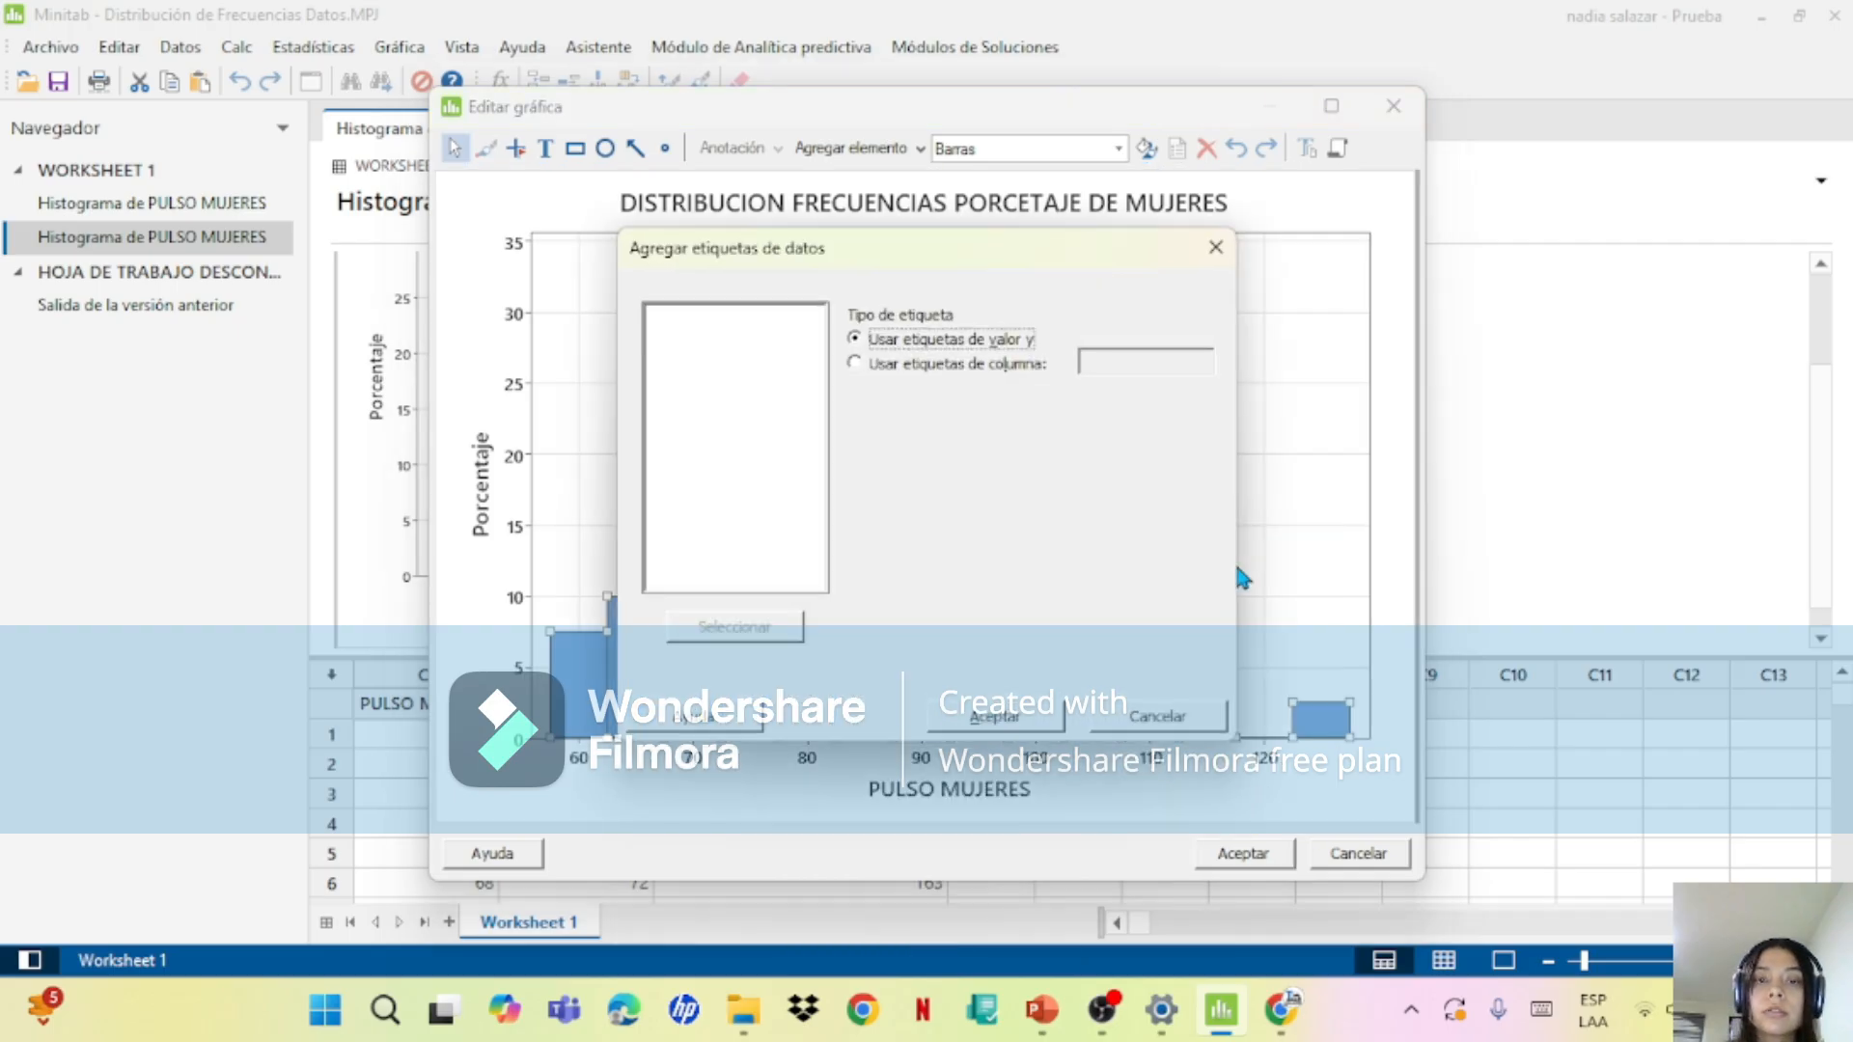
click(1023, 722)
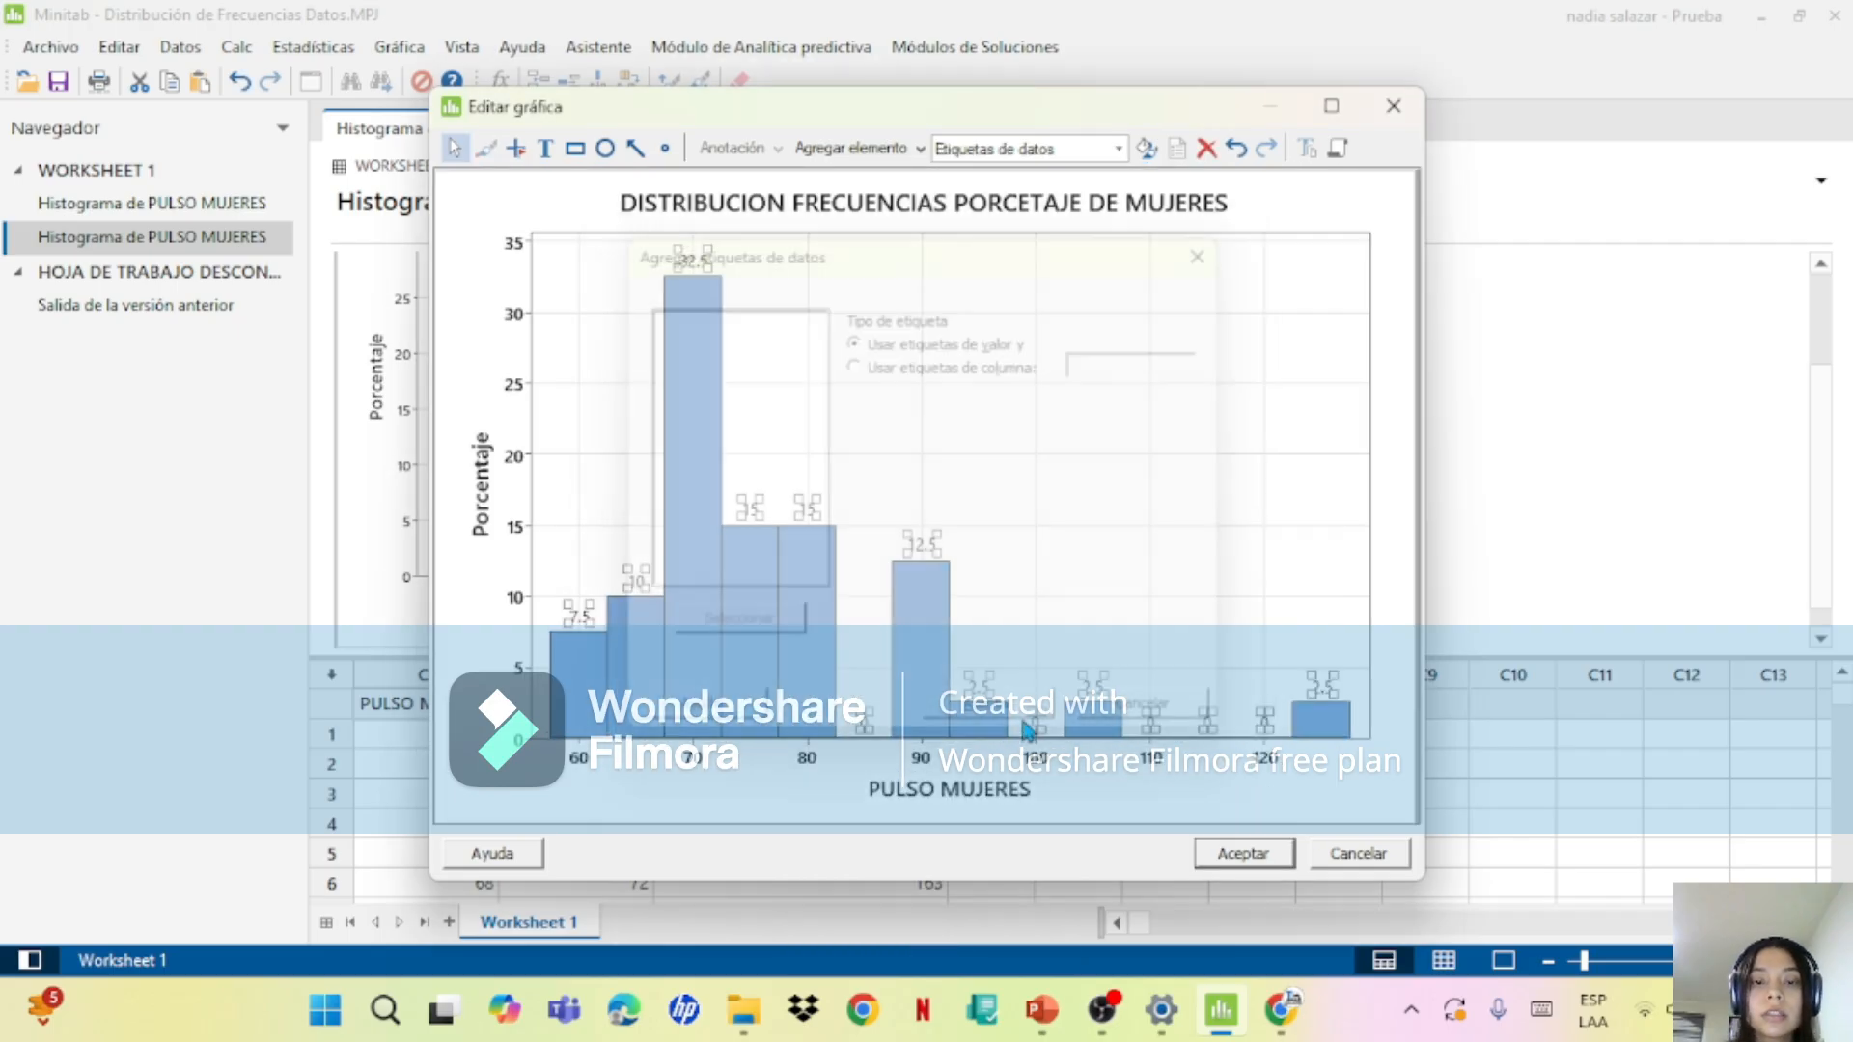
Step: Edit the X scale's binning and set the number of intervals to 7
double_click(806, 764)
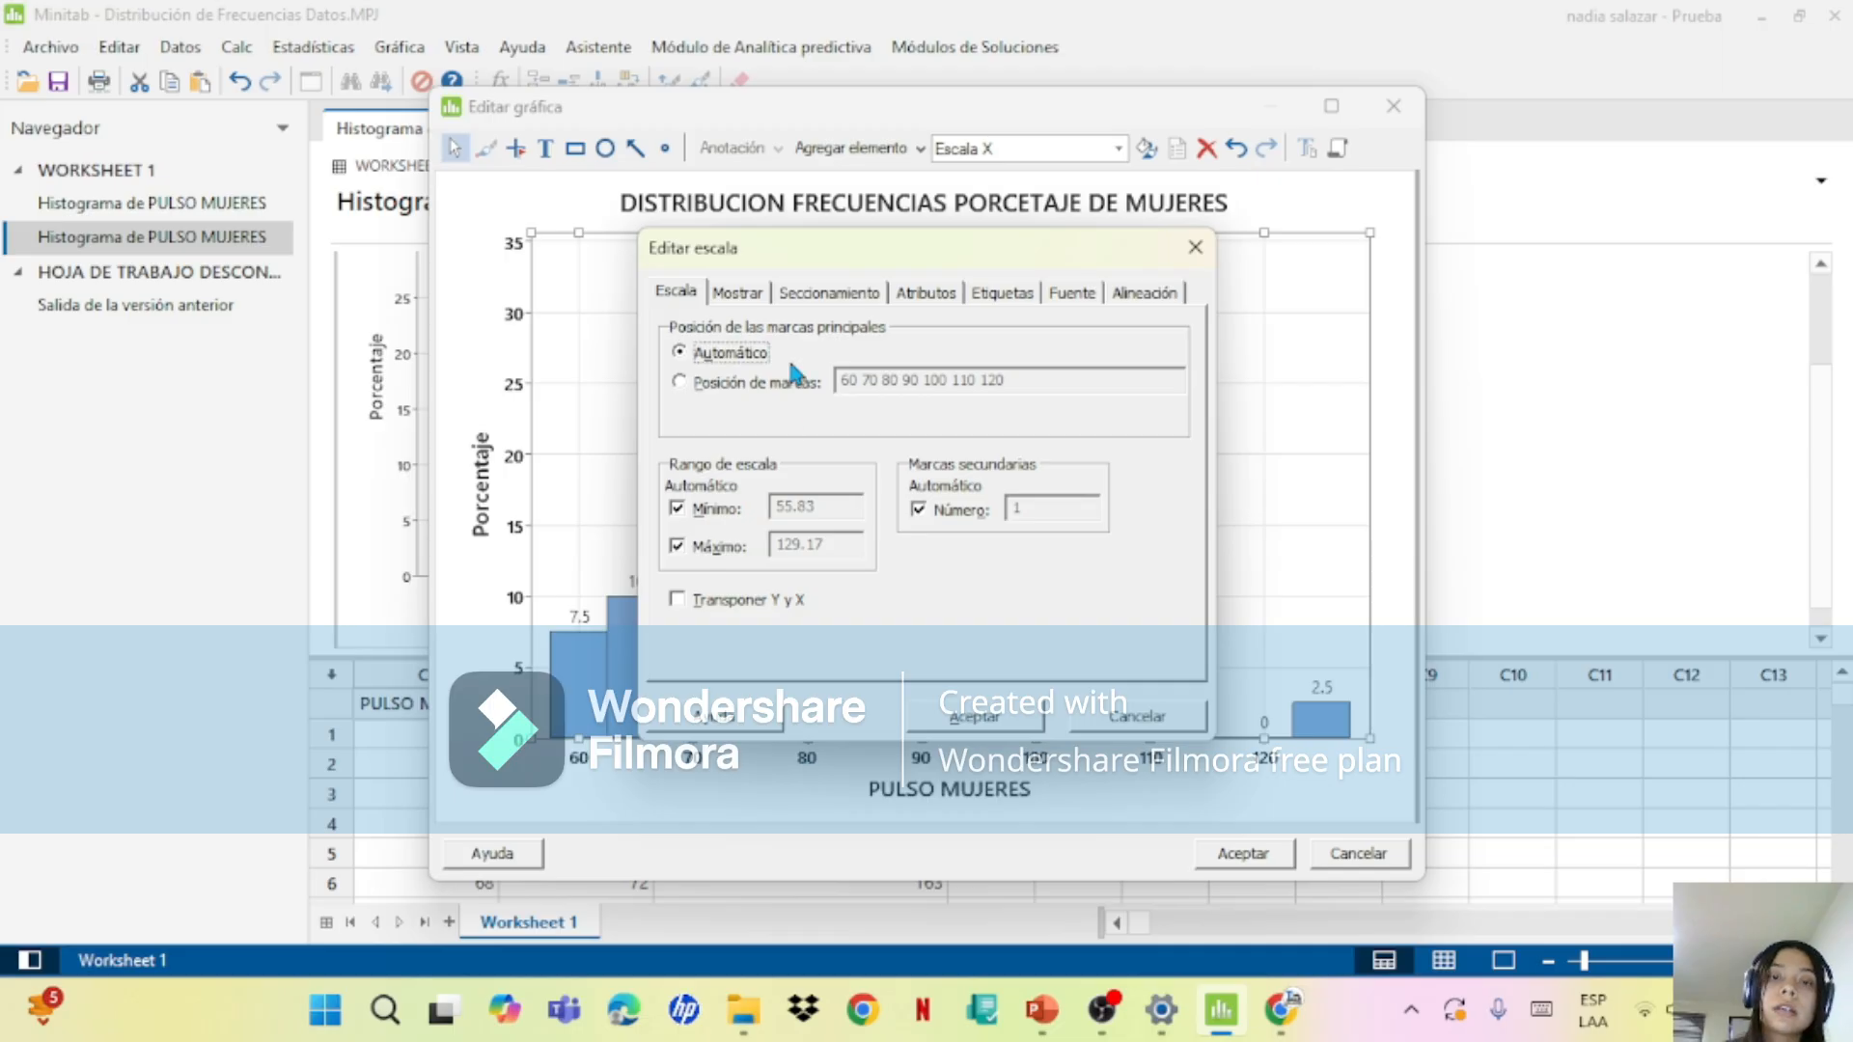
click(814, 295)
click(675, 490)
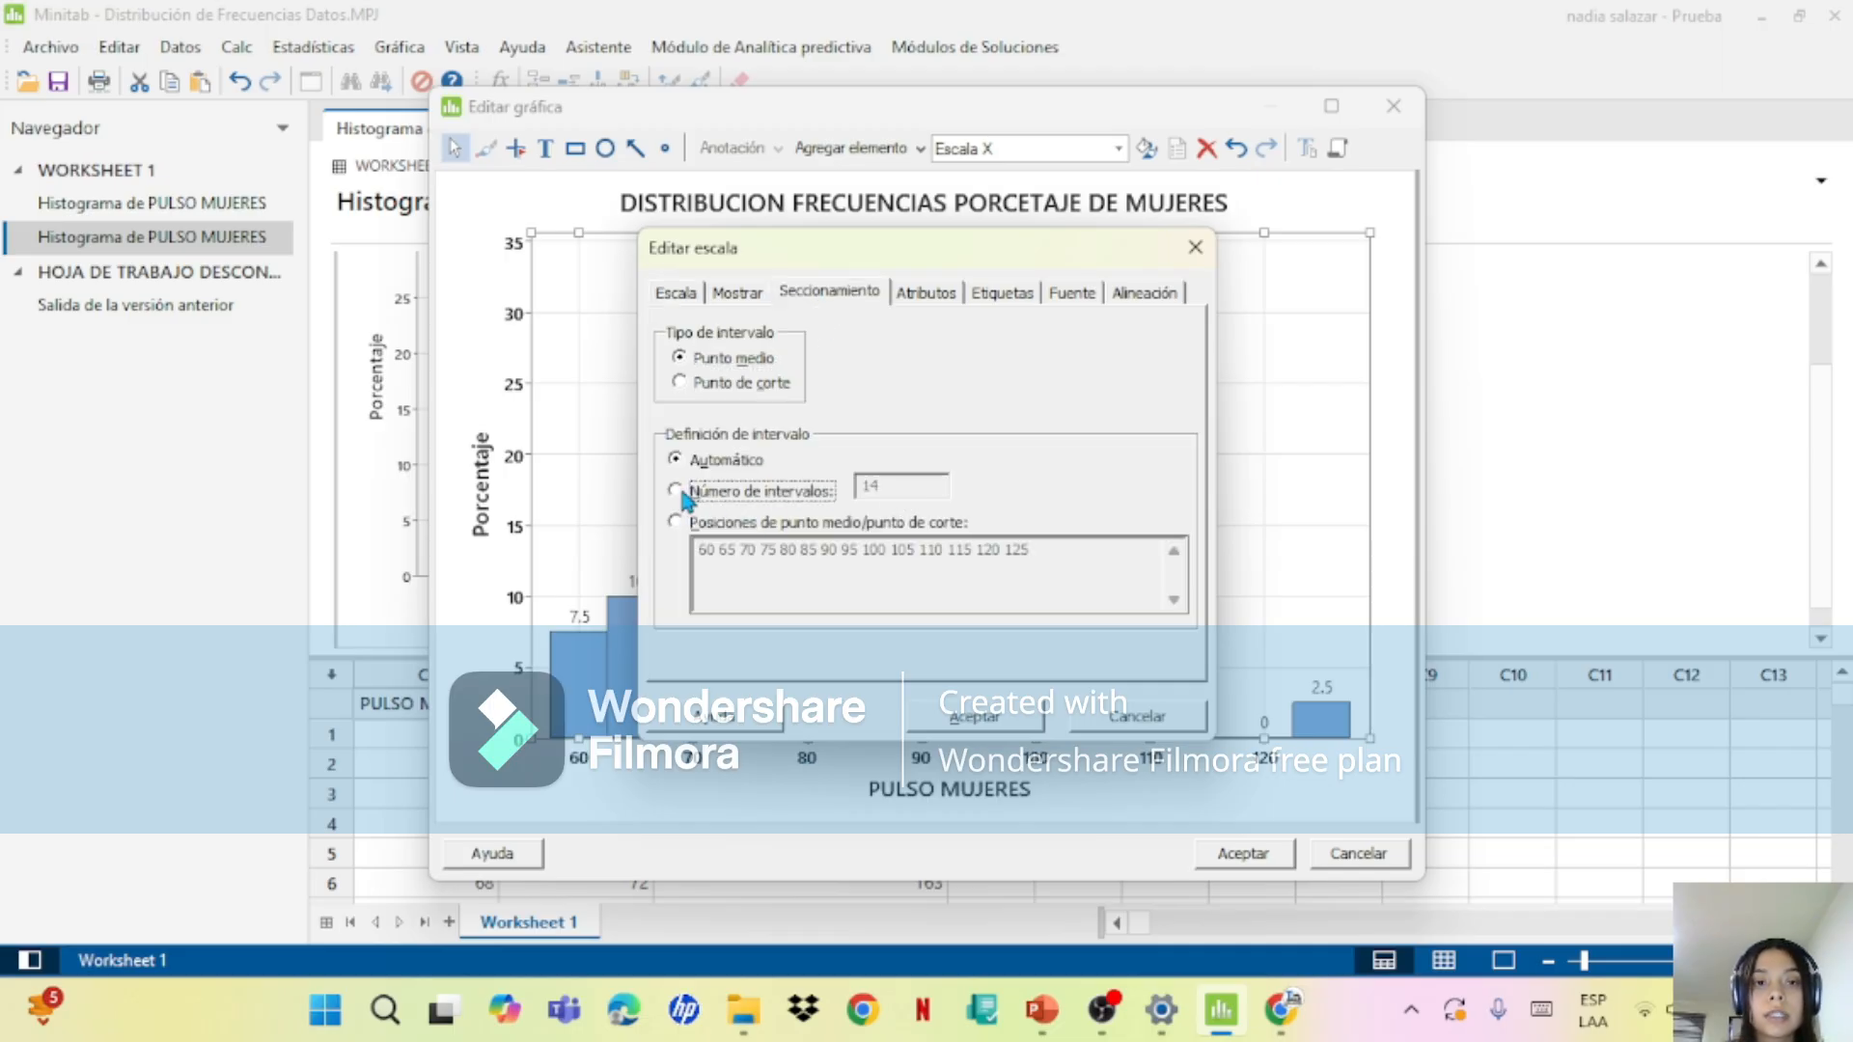
click(675, 491)
click(933, 483)
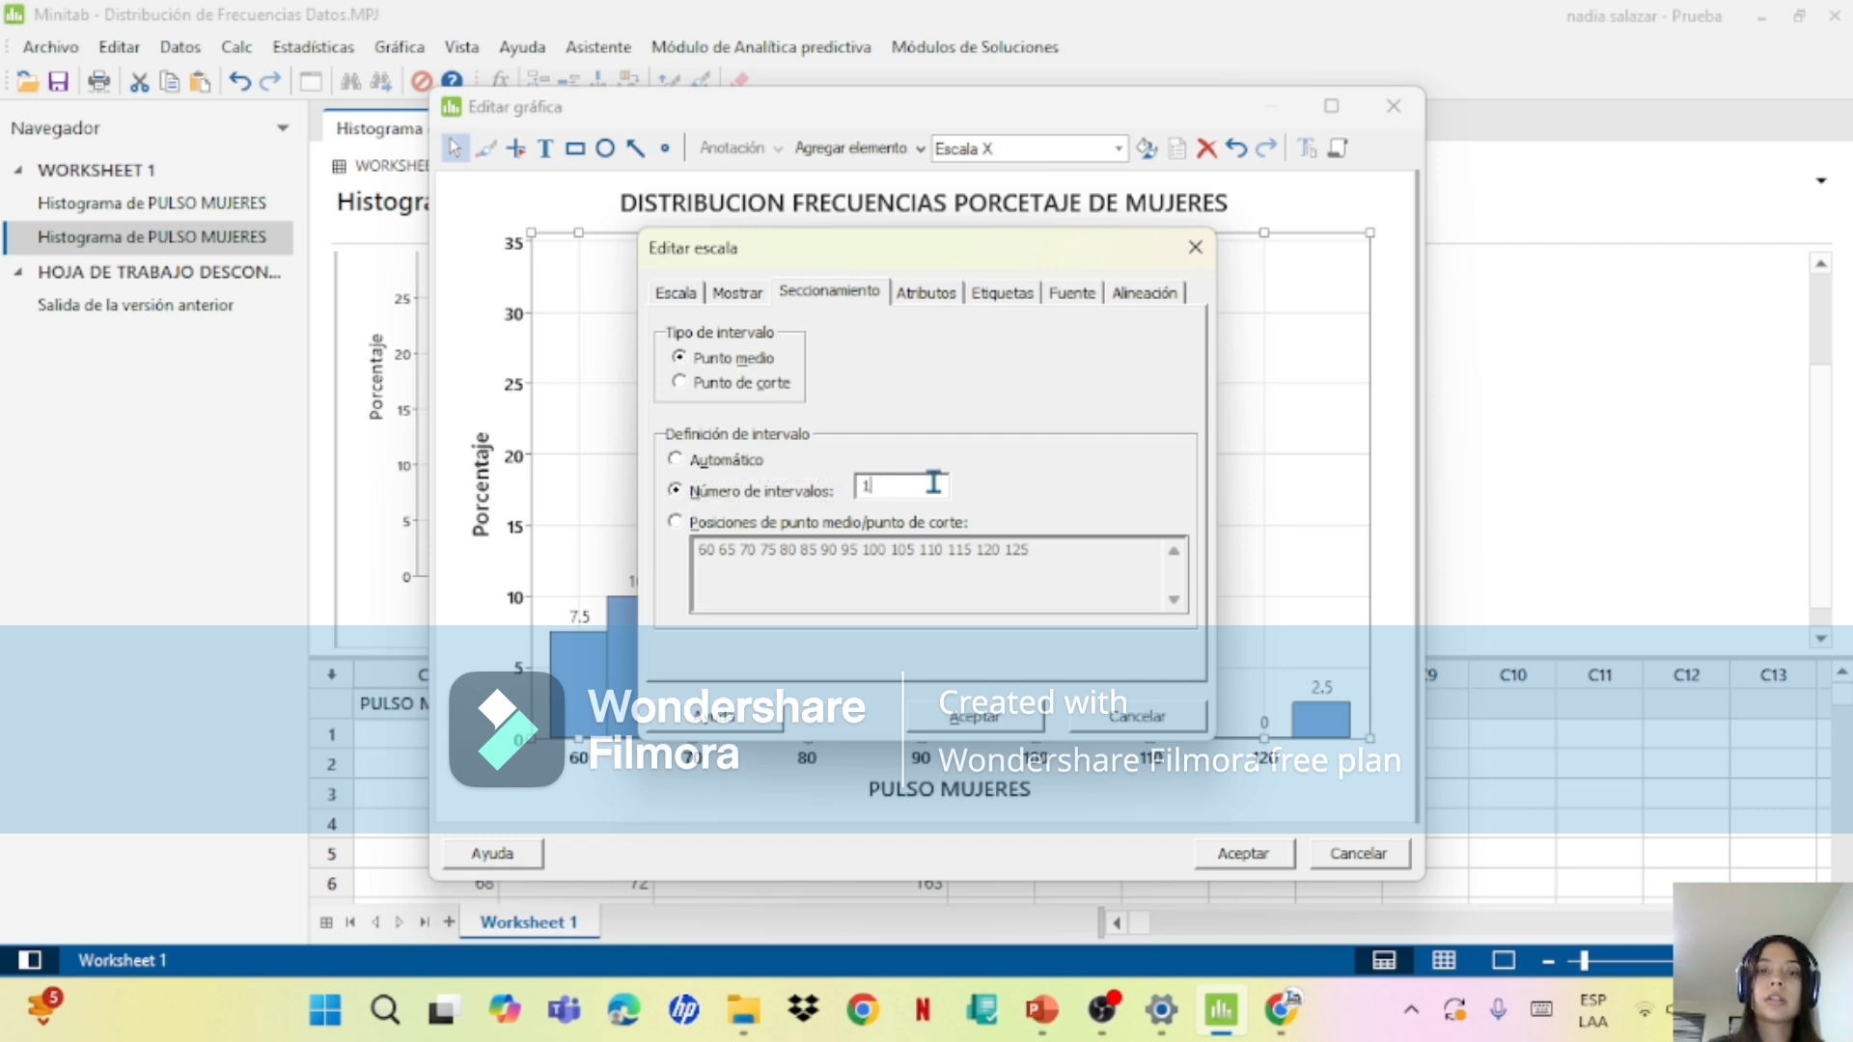
text(7)
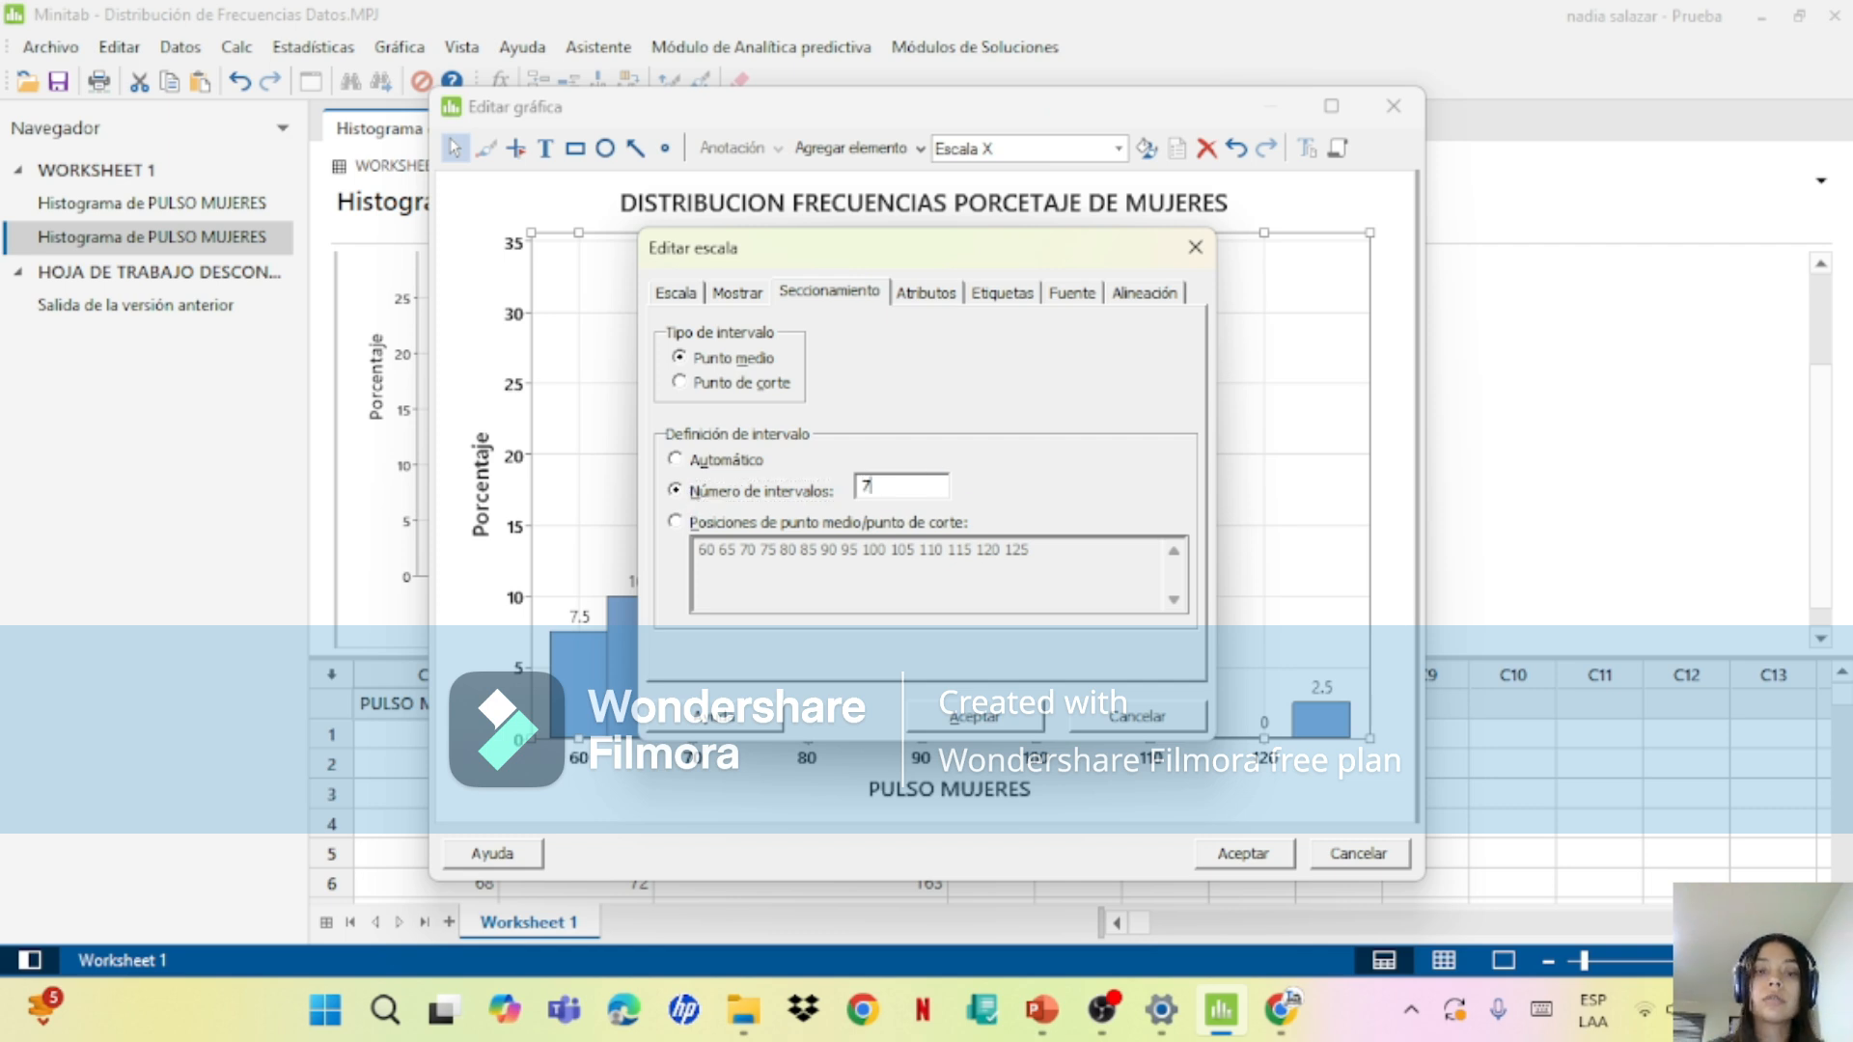
Step: Define the intervals by midpoint/cutpoint positions and replace the position list with 64.5 74.5 84.5 94.5 104. 11.4
click(674, 522)
double_click(1100, 567)
key(BackSpace)
key(BackSpace)
key(BackSpace)
key(BackSpace)
key(BackSpace)
key(BackSpace)
key(BackSpace)
key(BackSpace)
key(BackSpace)
key(BackSpace)
key(BackSpace)
key(BackSpace)
key(BackSpace)
key(BackSpace)
key(BackSpace)
key(BackSpace)
key(BackSpace)
key(BackSpace)
key(BackSpace)
key(BackSpace)
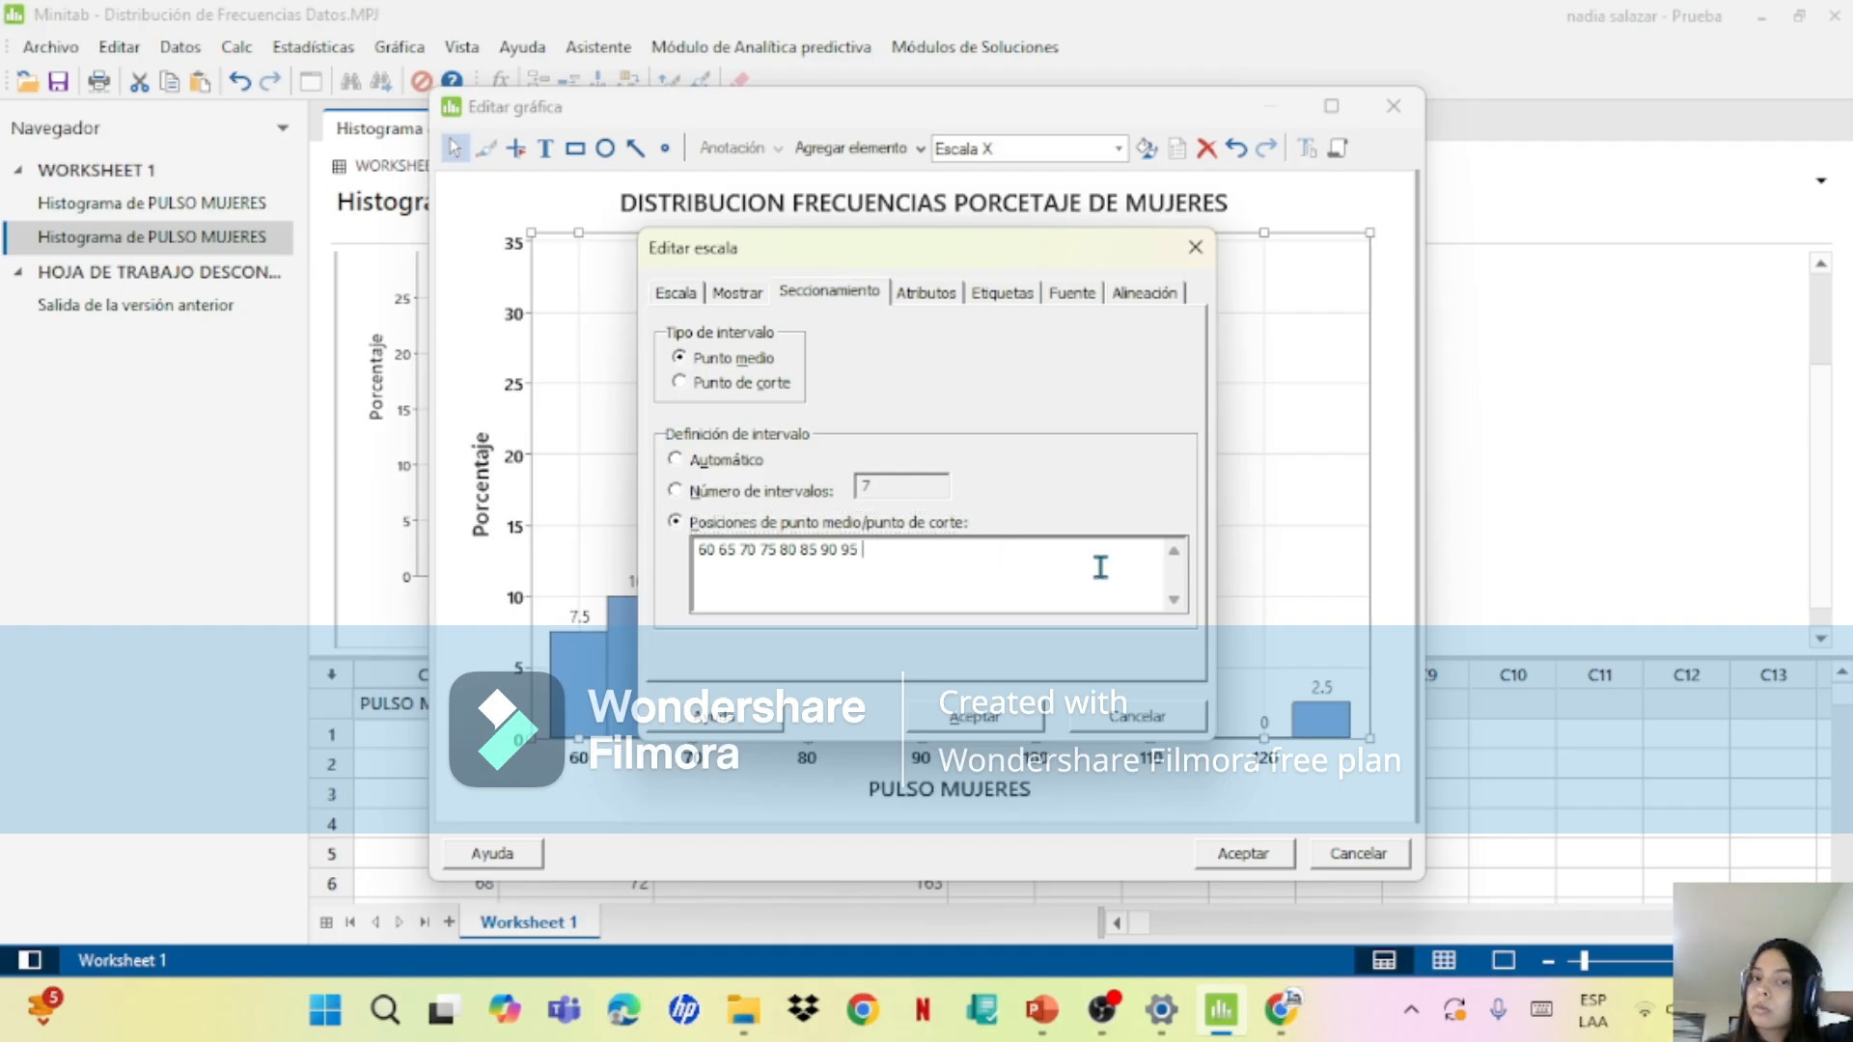
key(BackSpace)
key(BackSpace)
key(BackSpace)
key(BackSpace)
key(BackSpace)
key(BackSpace)
key(BackSpace)
text(6)
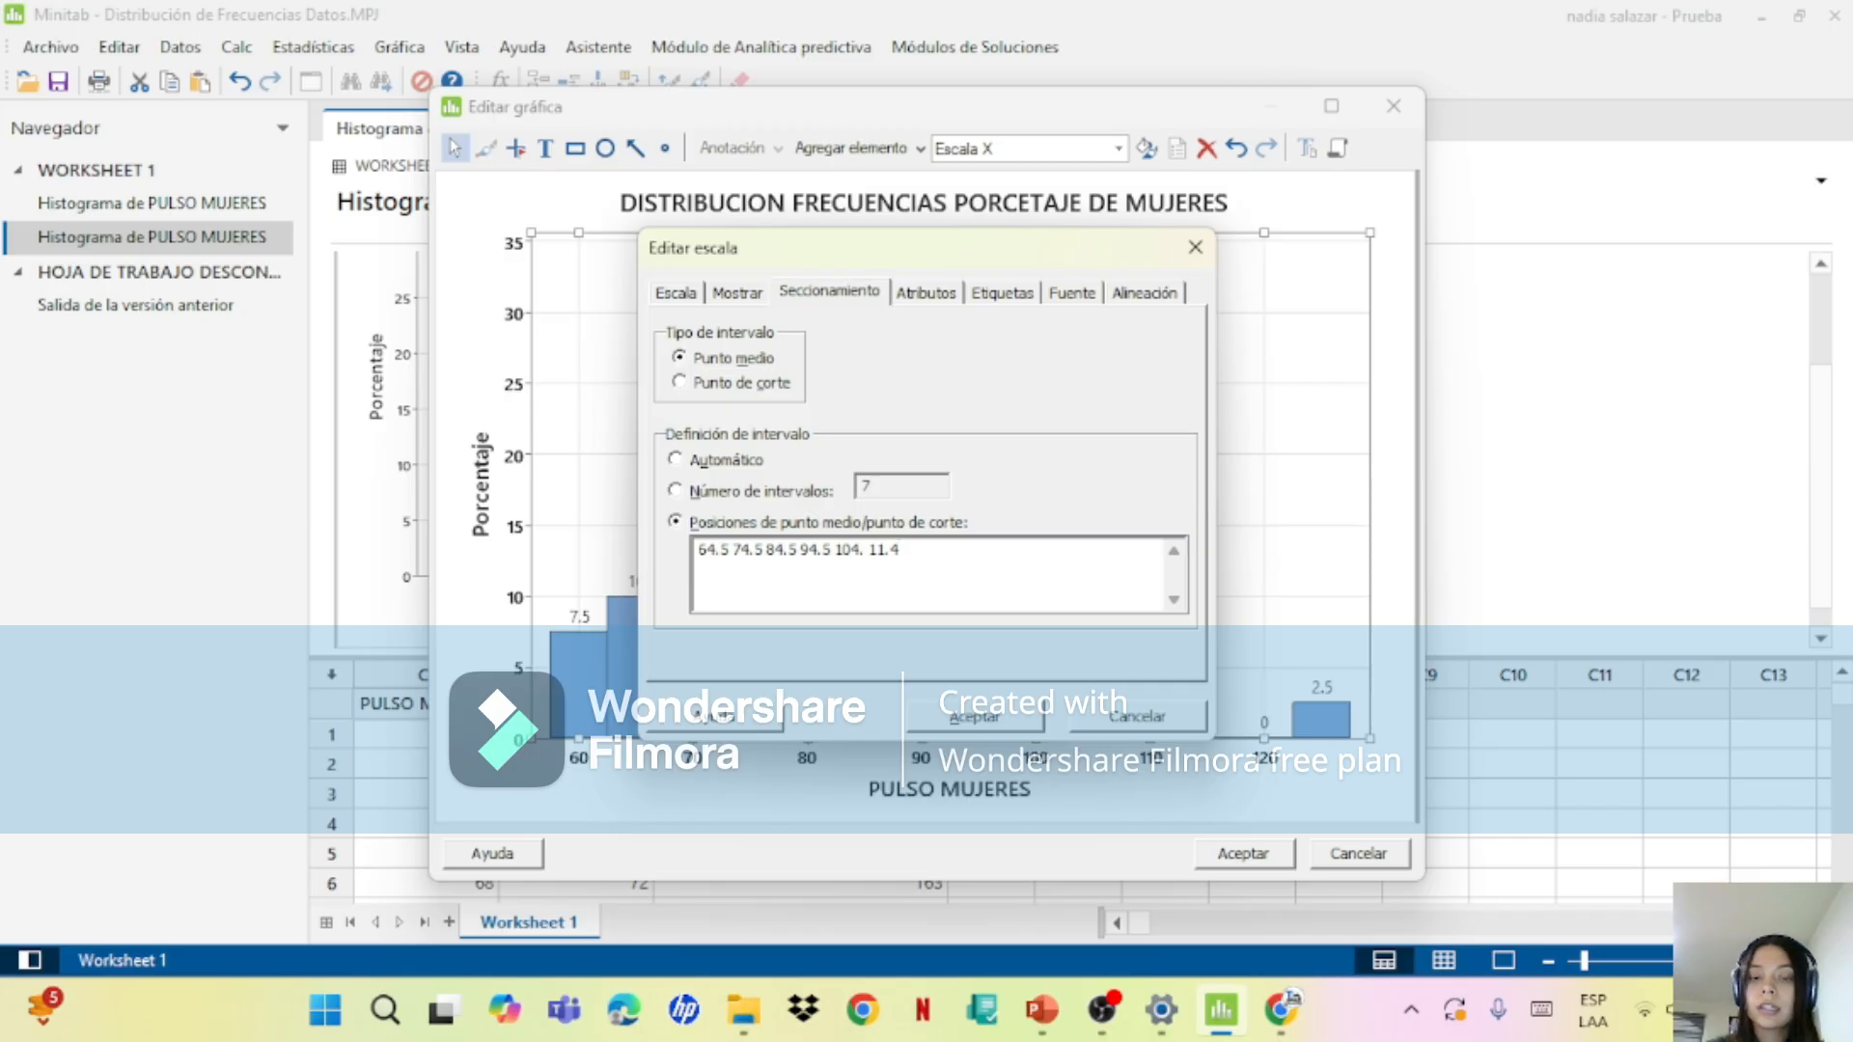
Step: Look up the class midpoints on slide 8 of the PowerPoint presentation and return to Minitab
click(1057, 1011)
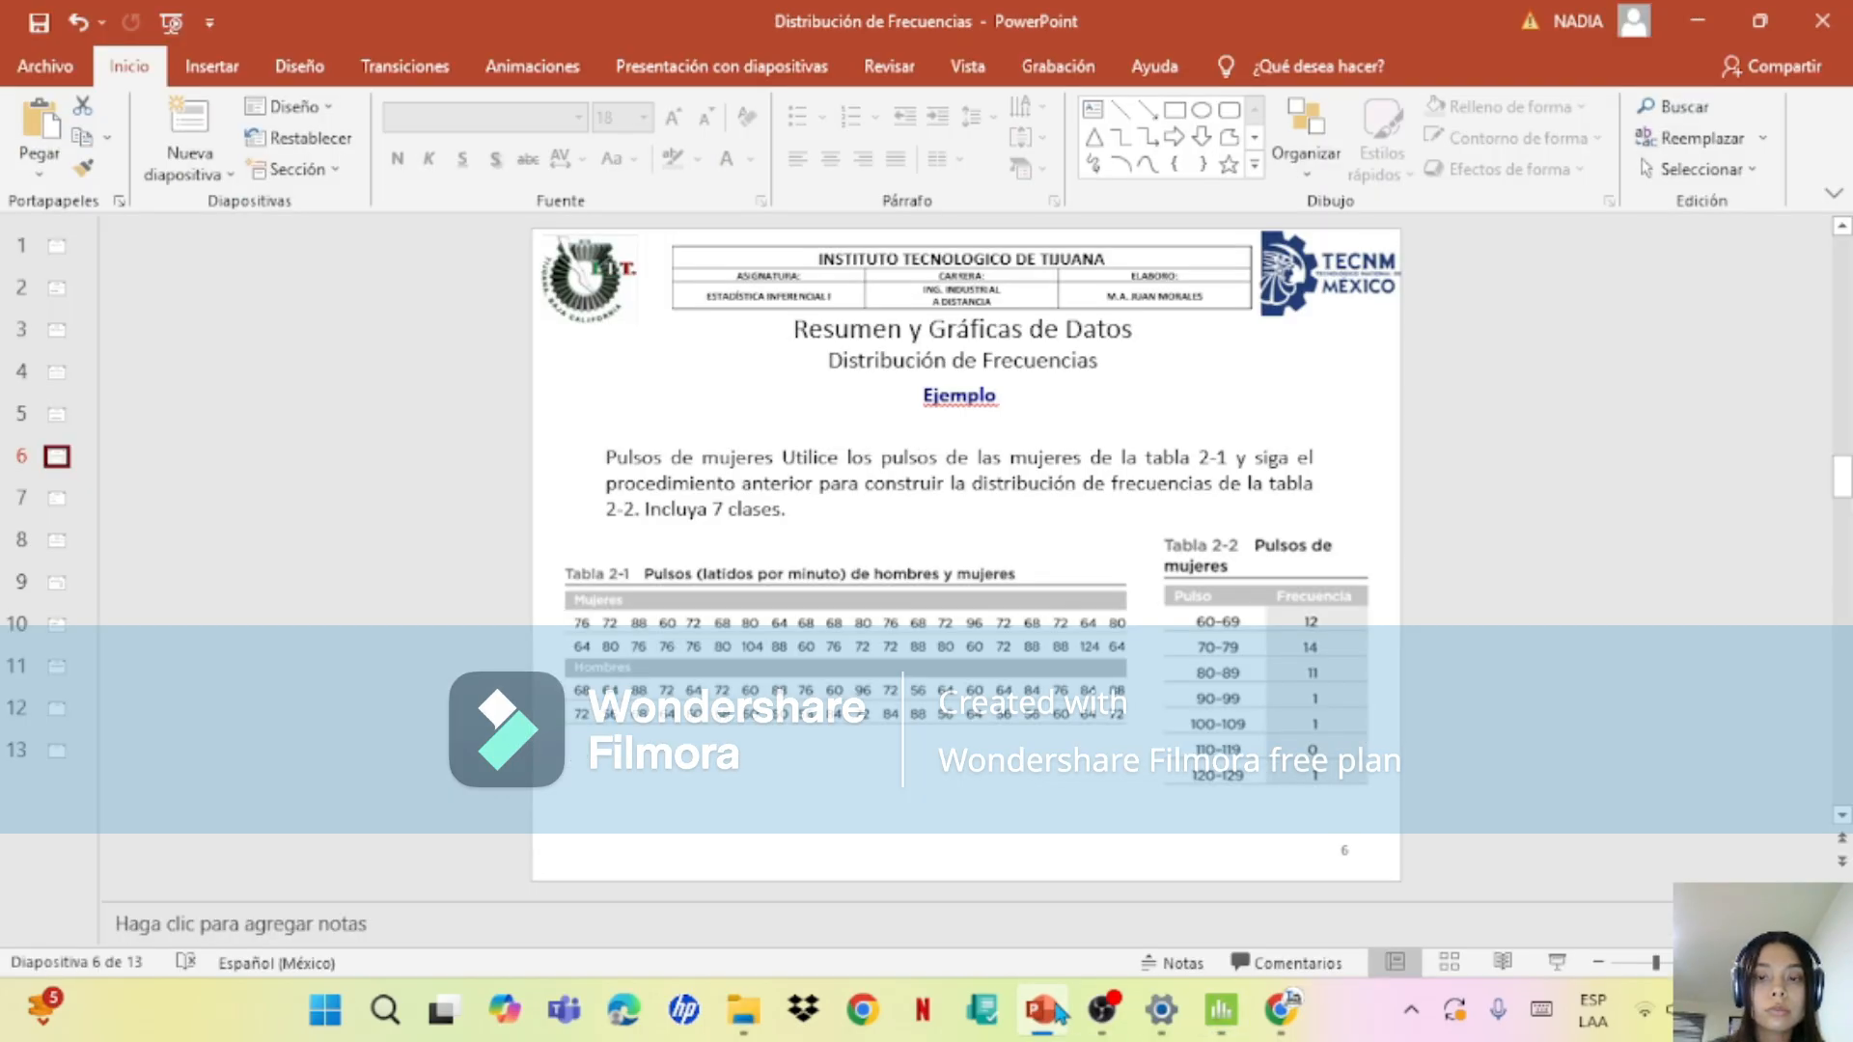
click(60, 496)
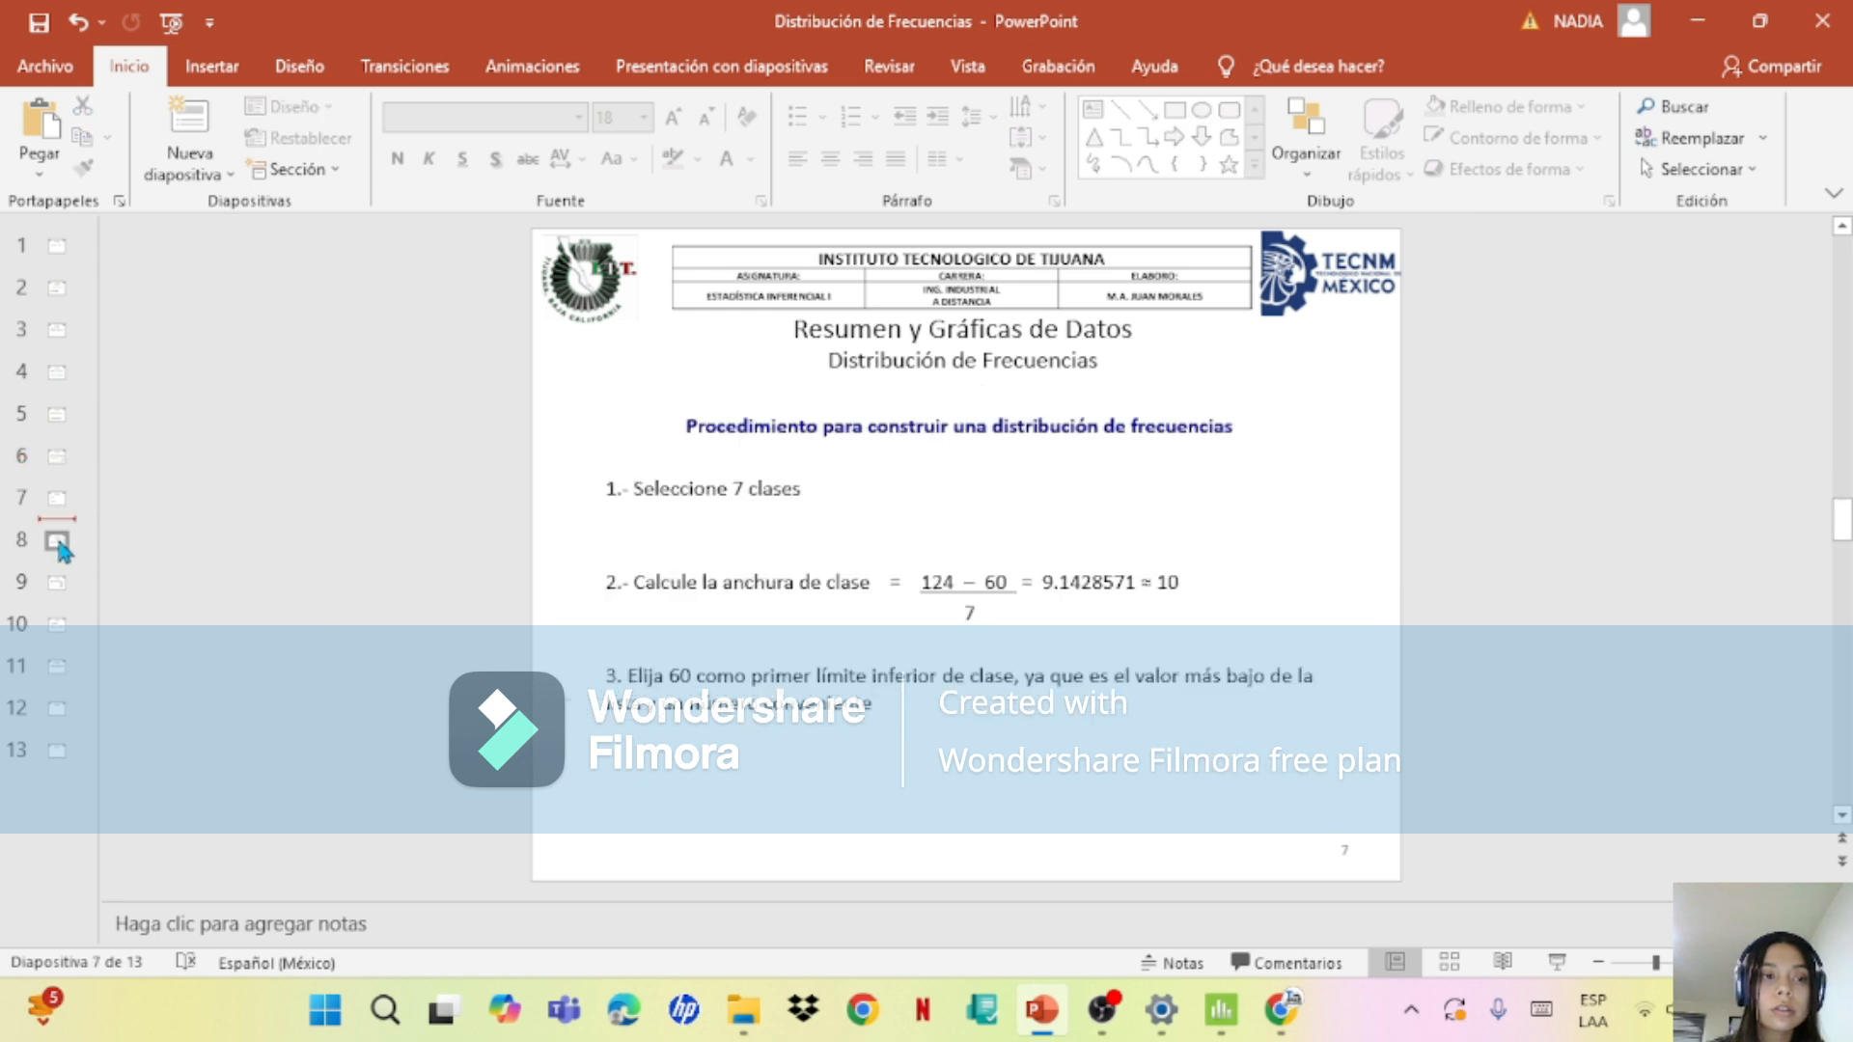
click(58, 540)
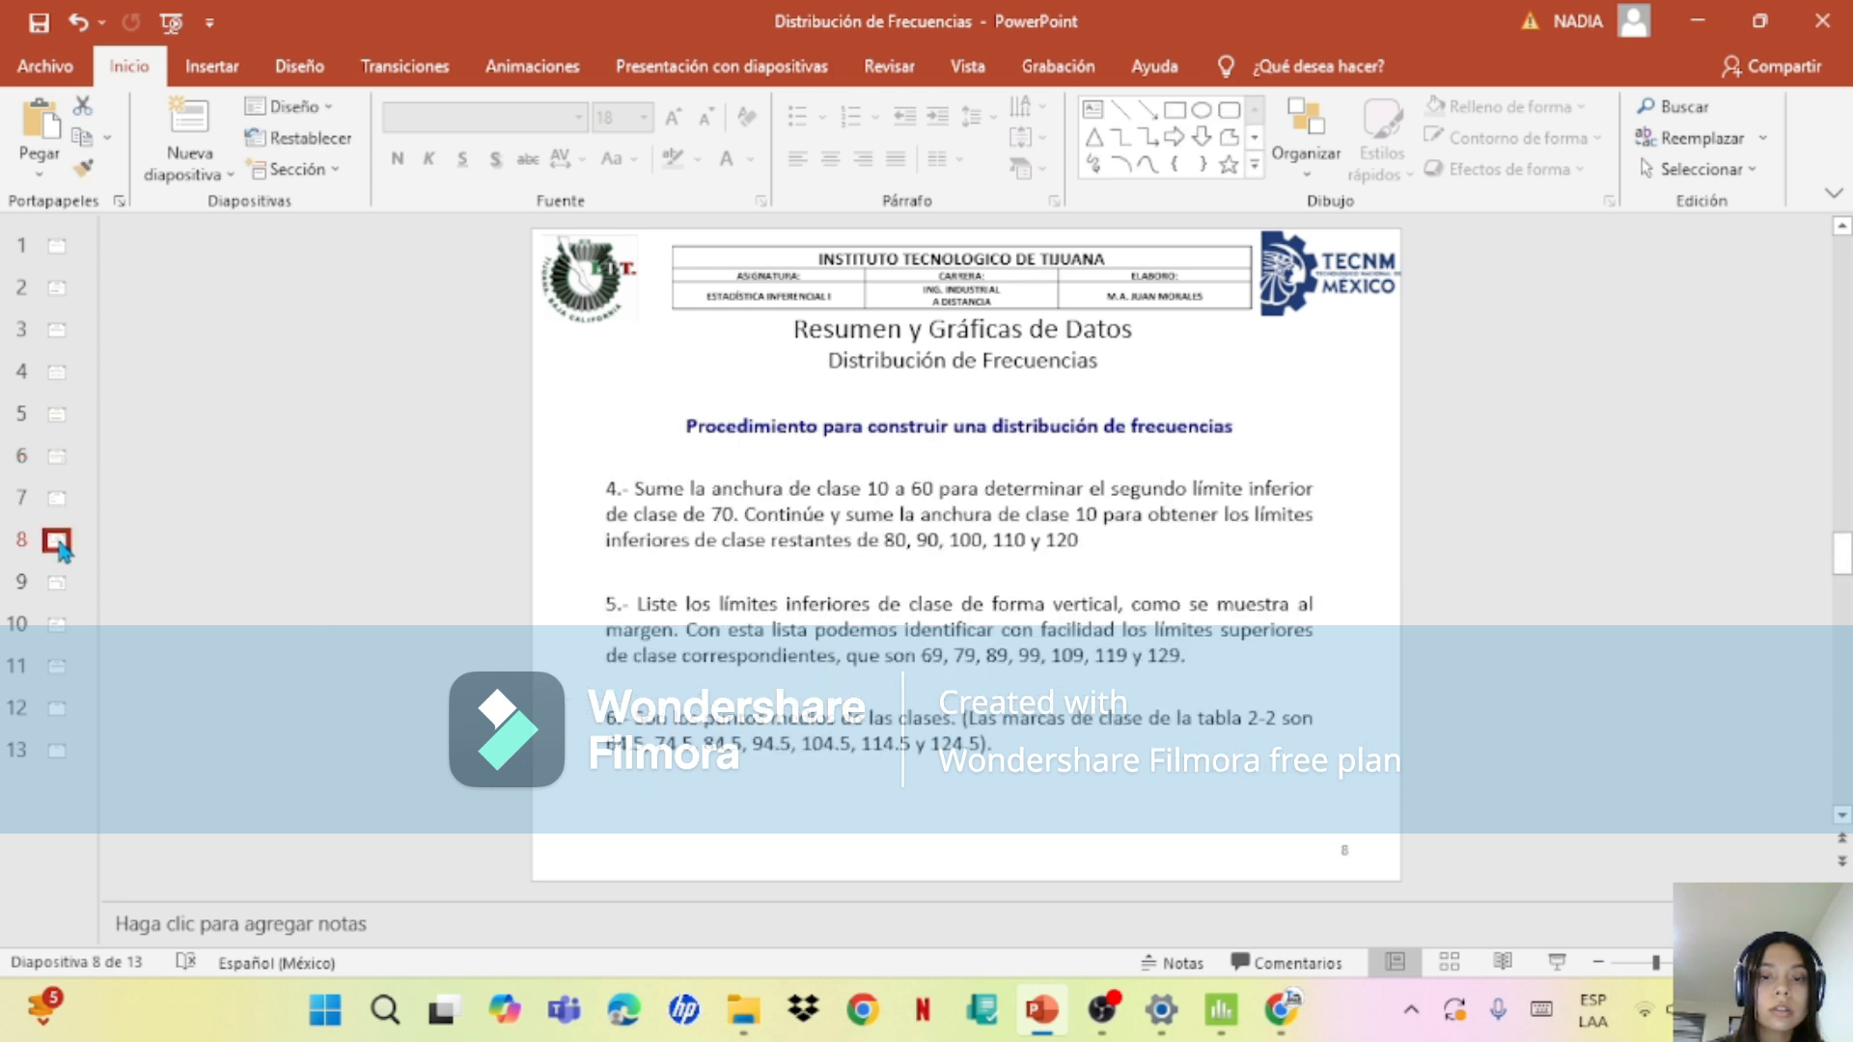
click(1221, 1026)
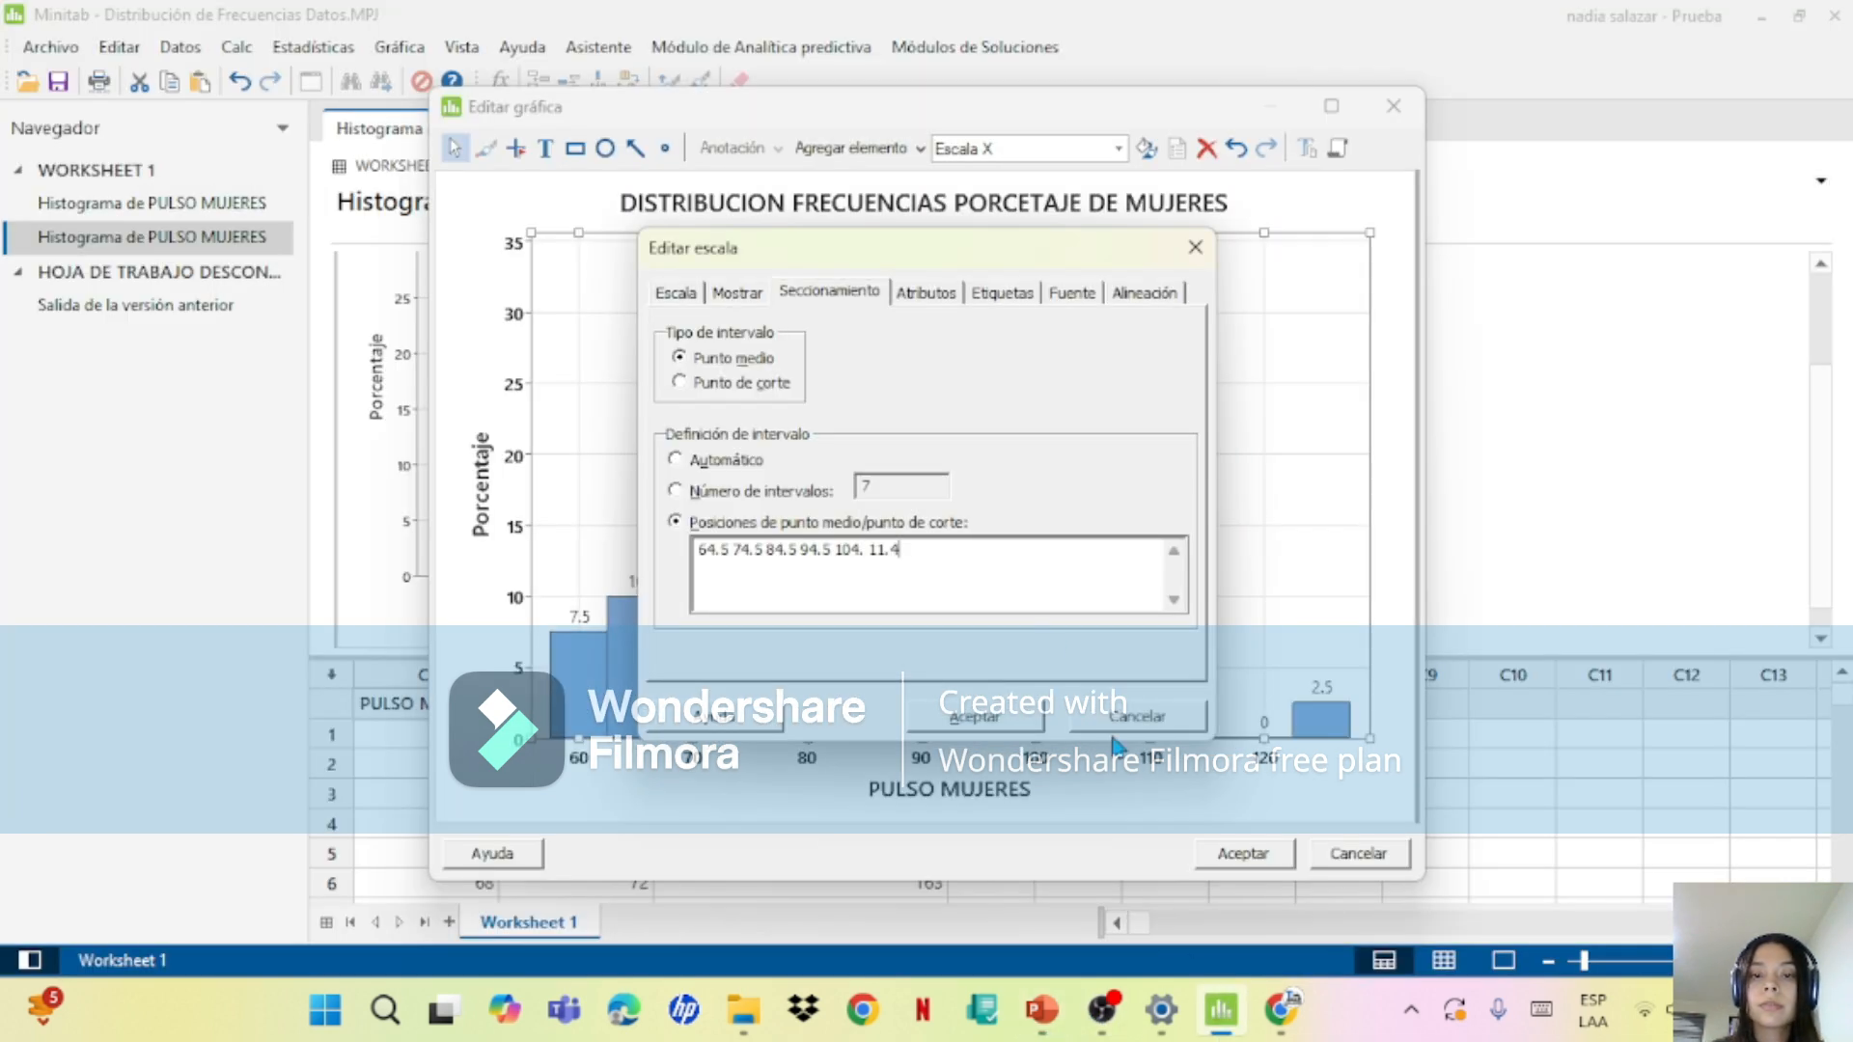
Step: Correct the end of the midpoint list to 114.5 and 124.5 and try to apply the binning
key(BackSpace)
key(BackSpace)
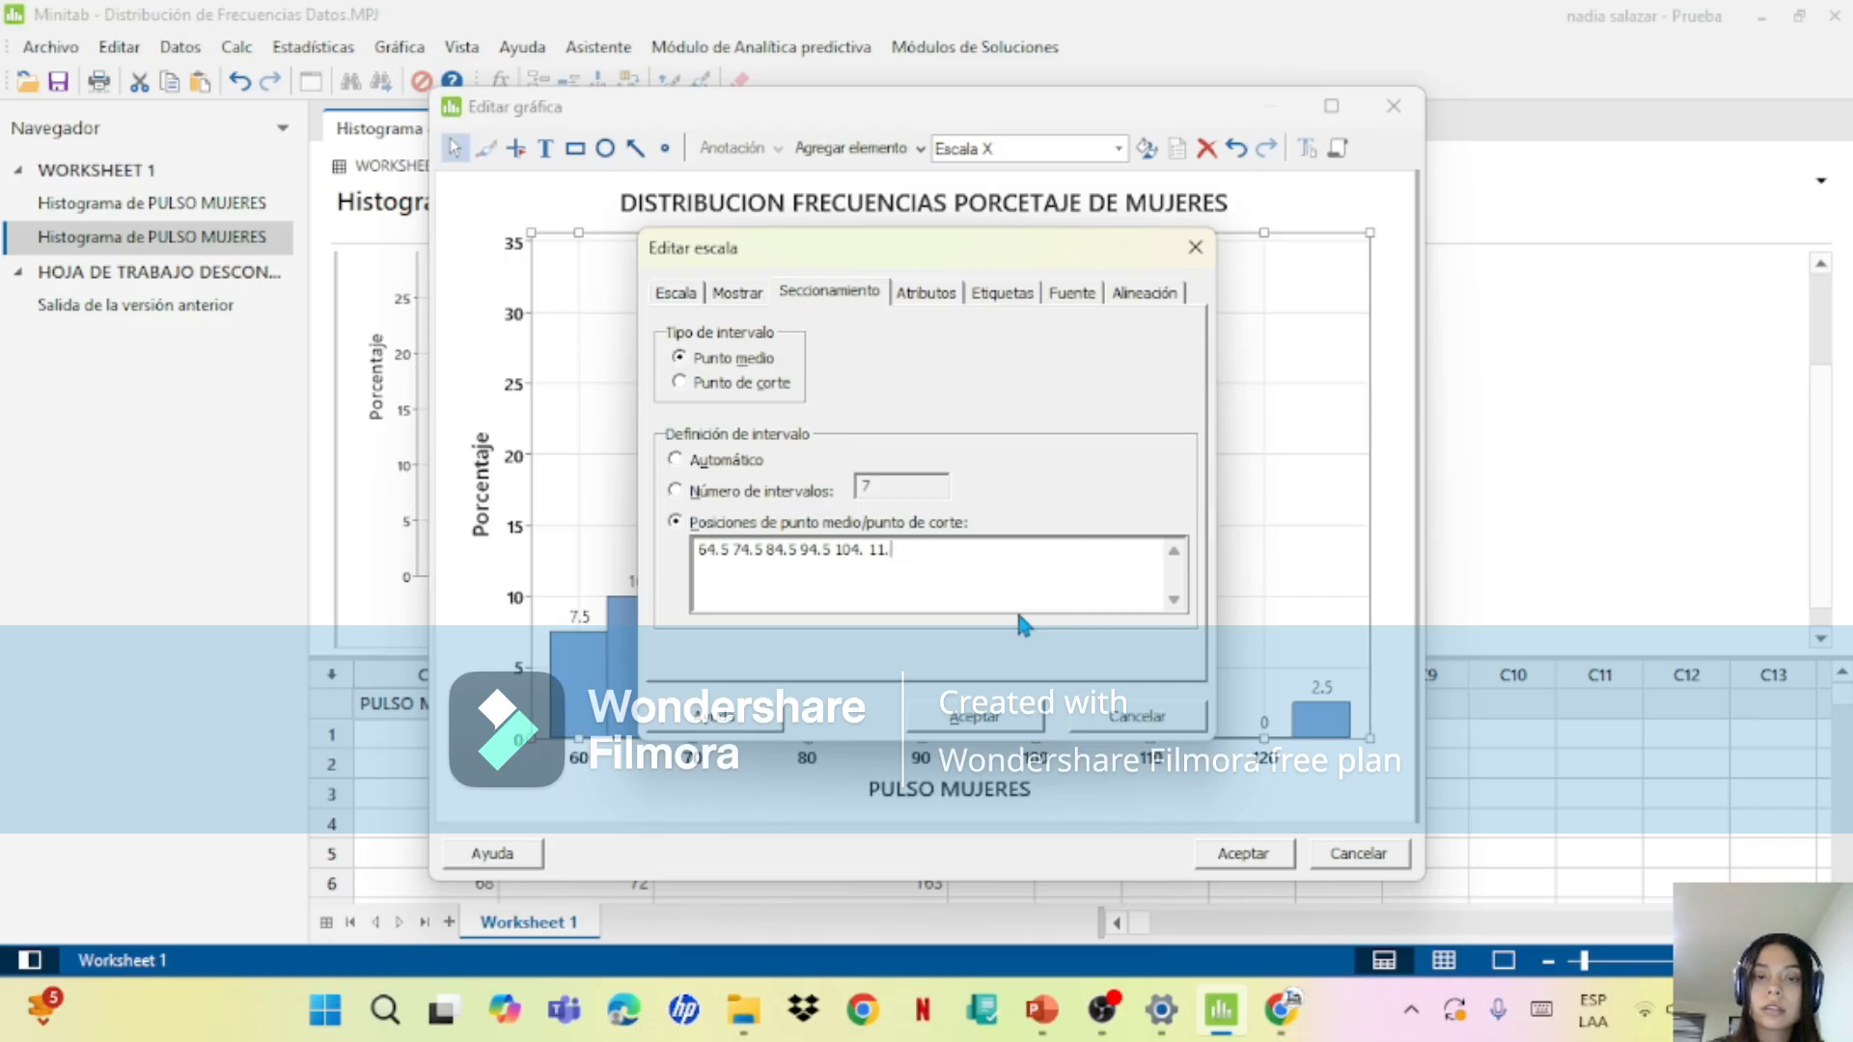
text(40)
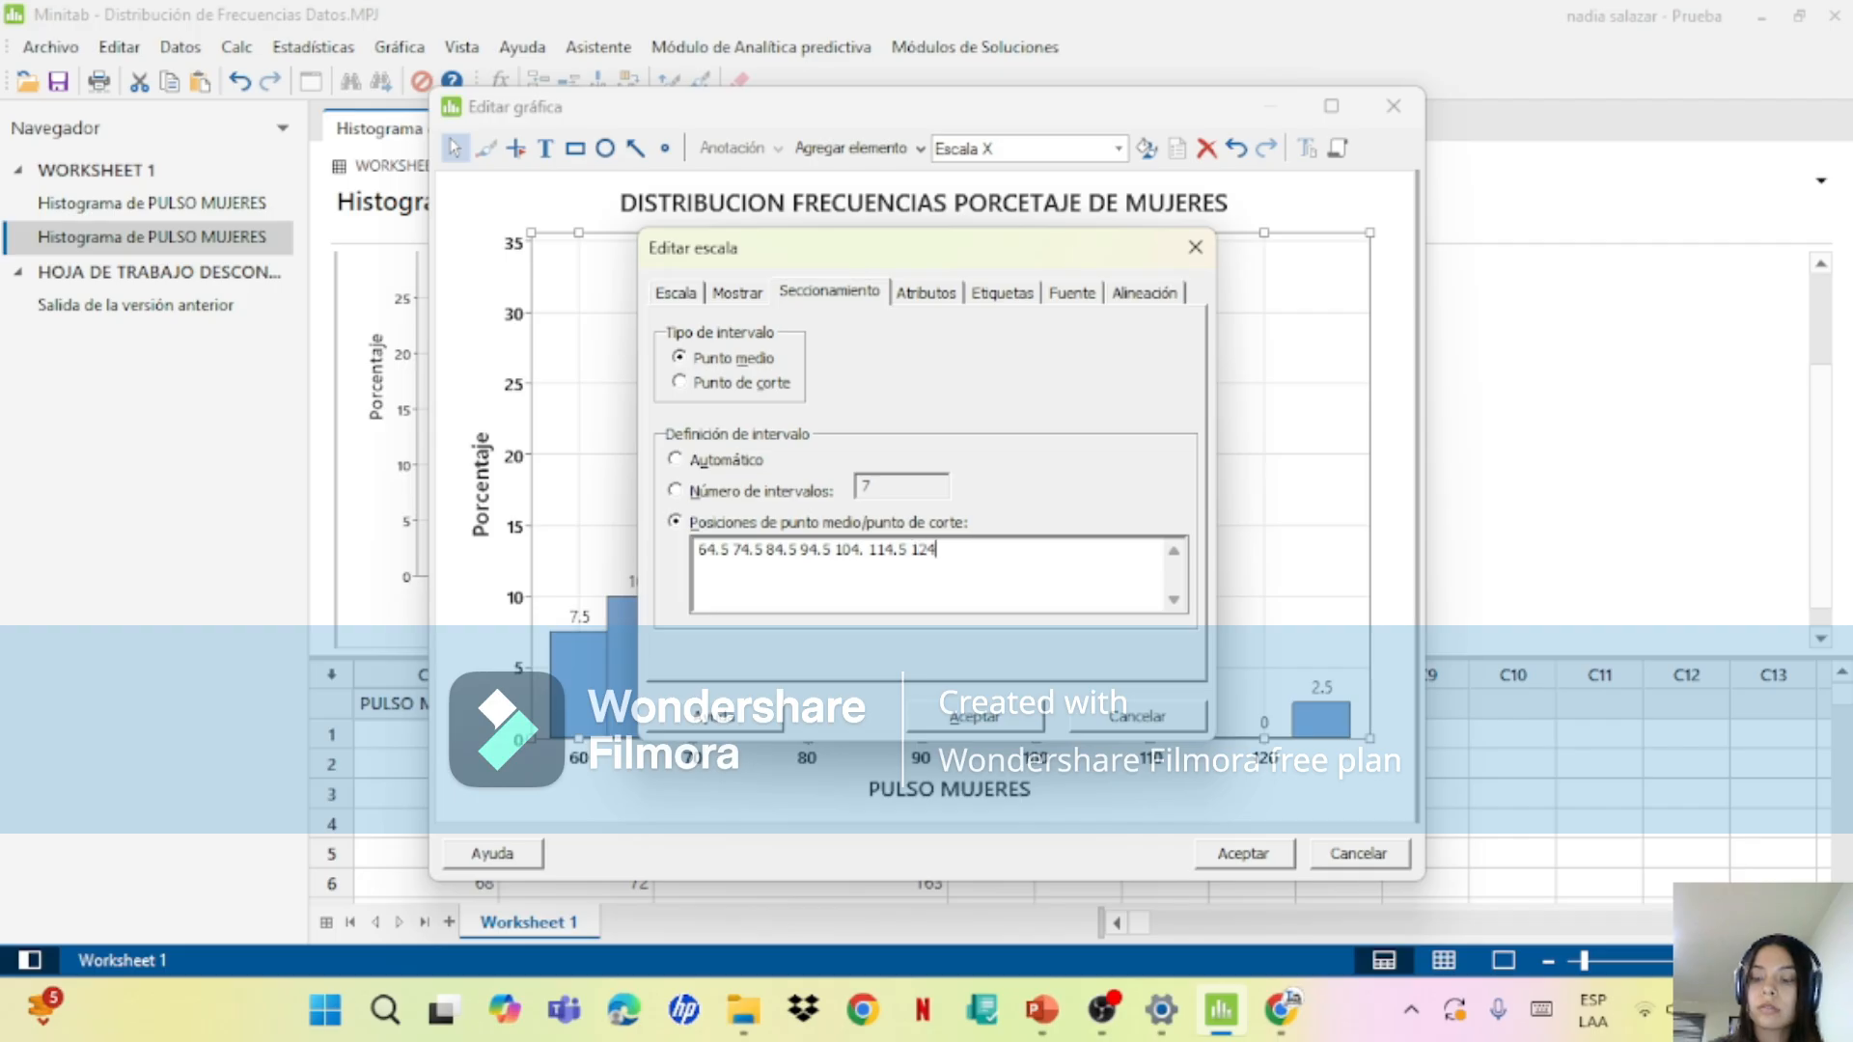
click(978, 723)
Step: Complete the unfinished fifth midpoint as 104.5 and apply the X scale changes
click(1100, 559)
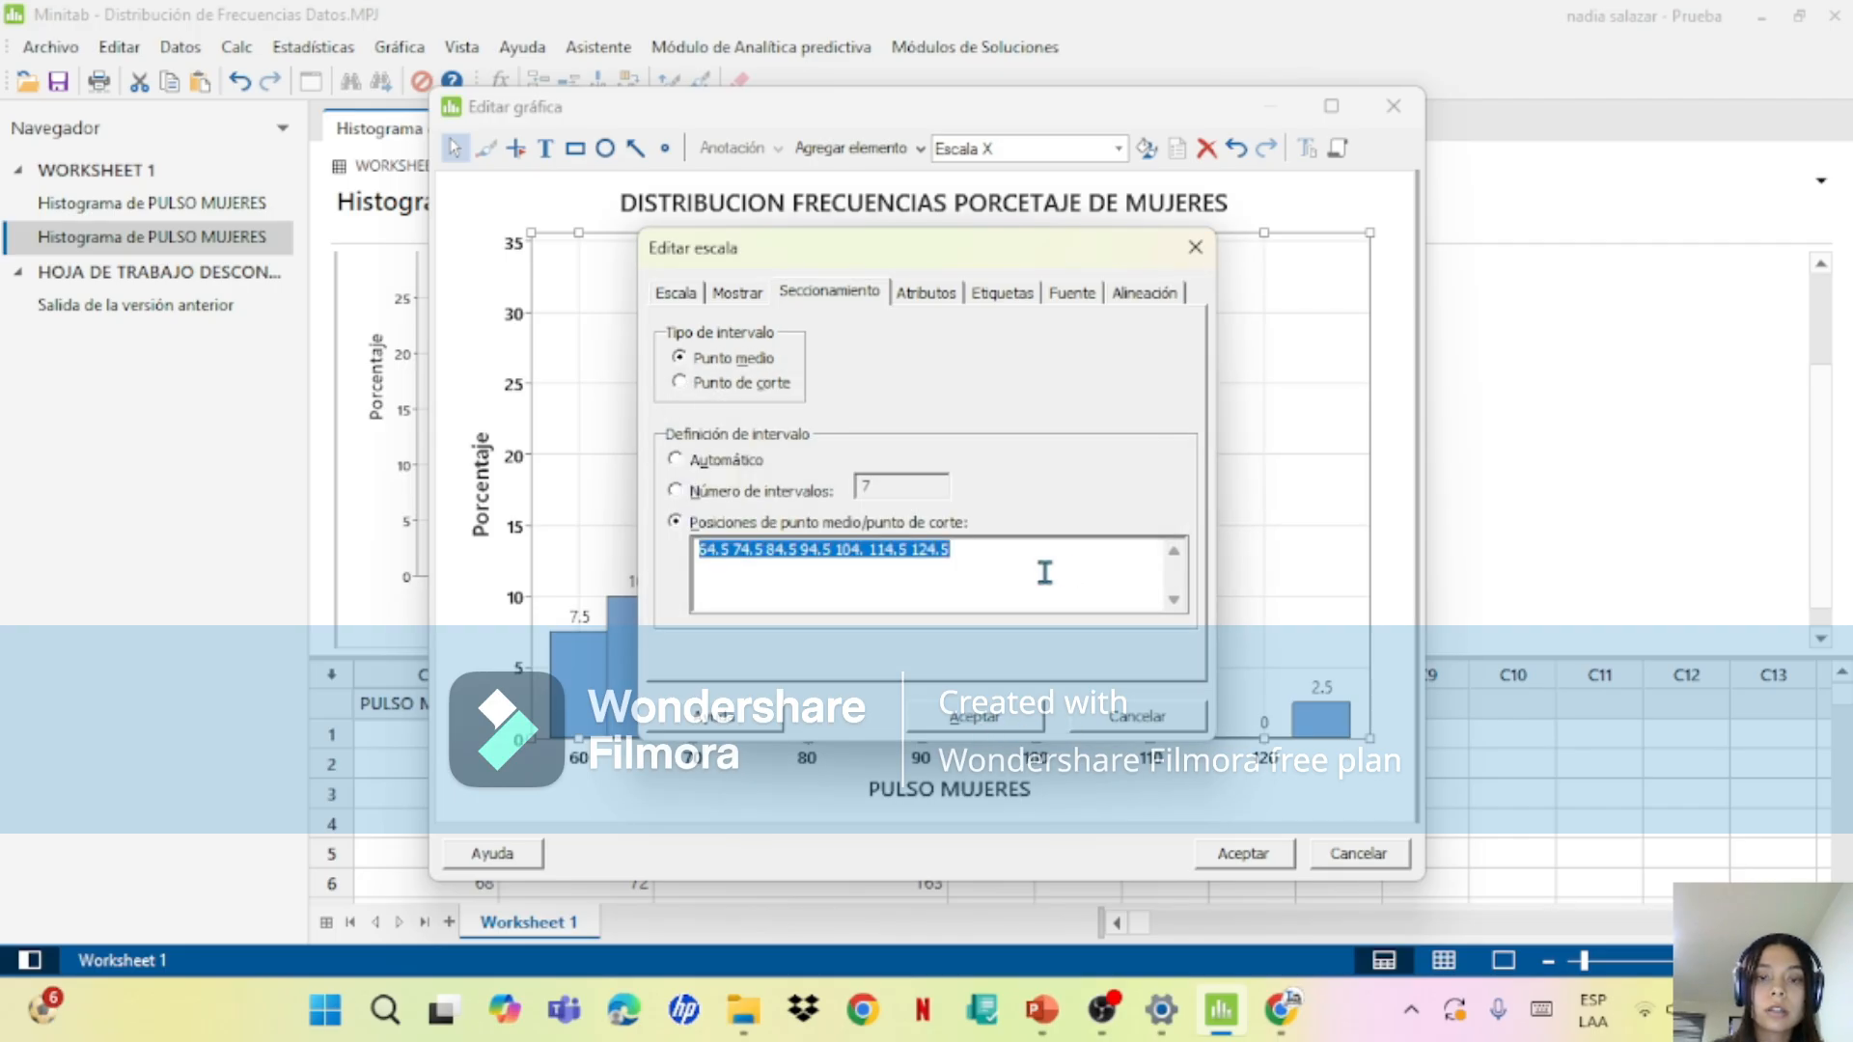
click(1045, 573)
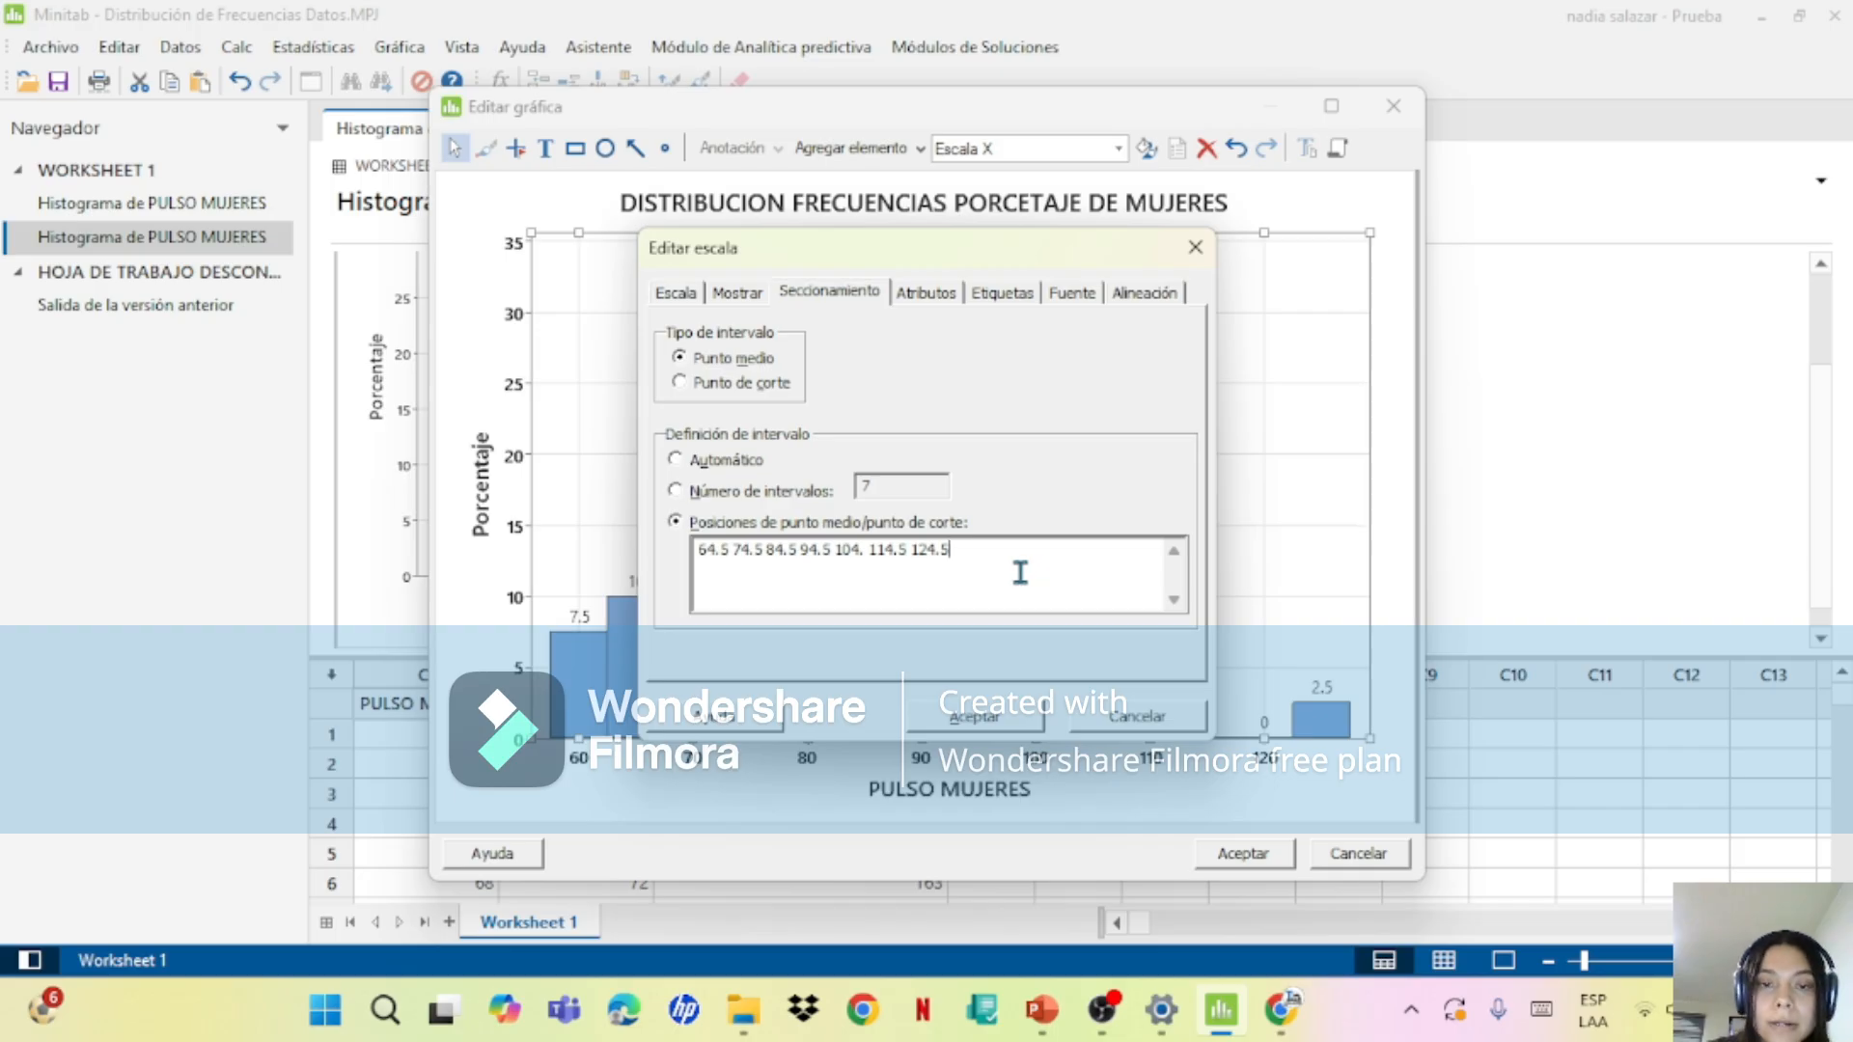
drag(864, 550, 916, 567)
click(864, 552)
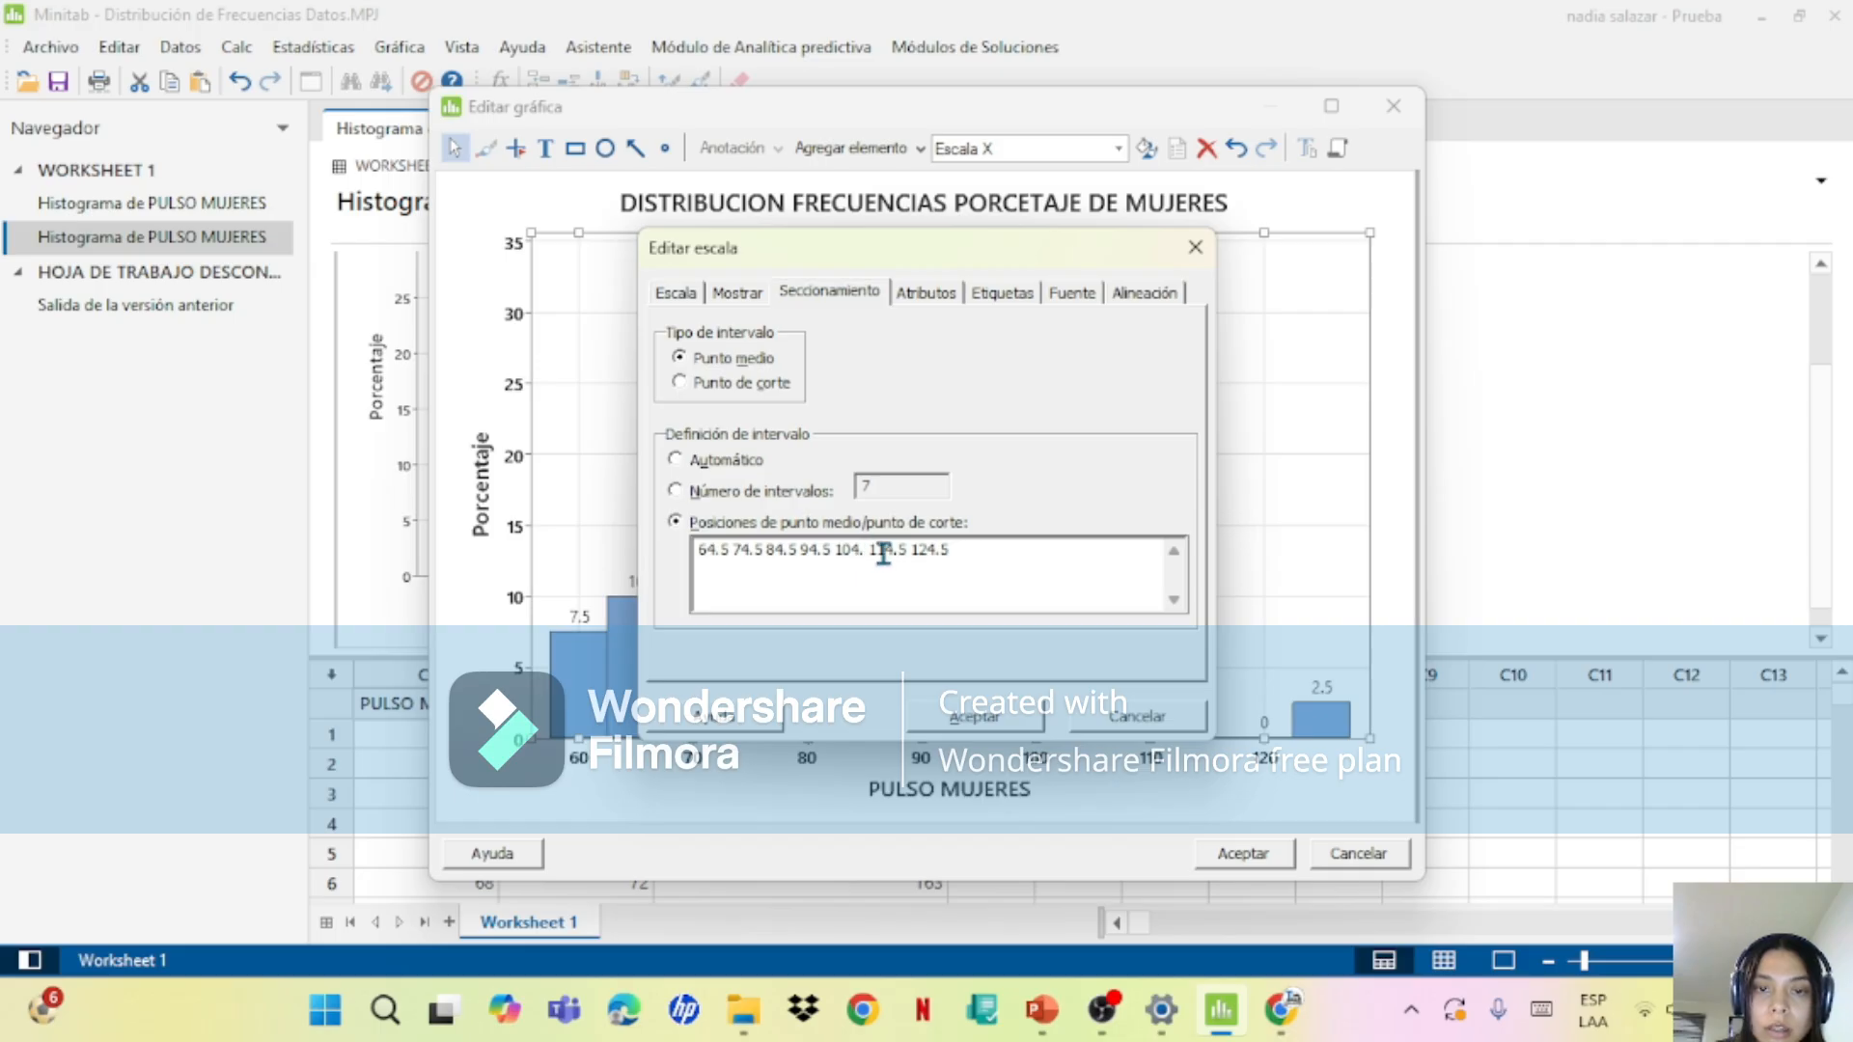
text(<)
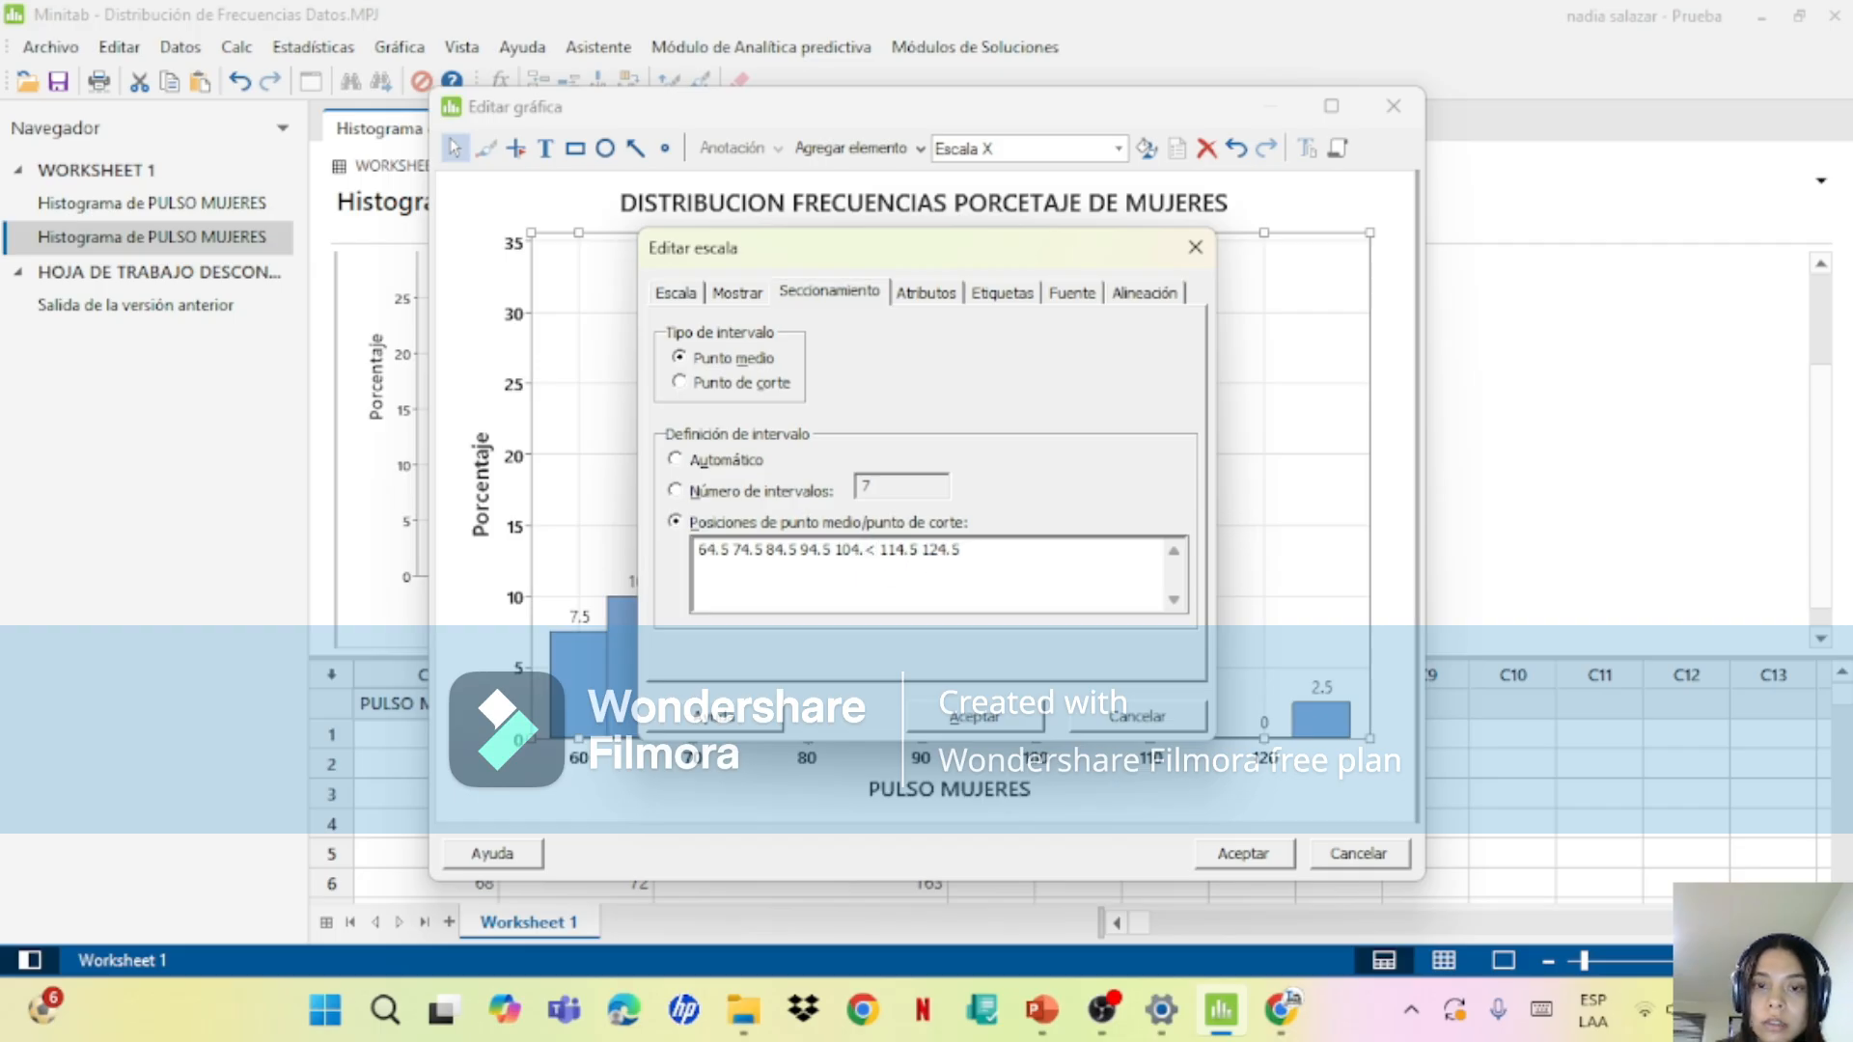
key(BackSpace)
text(5)
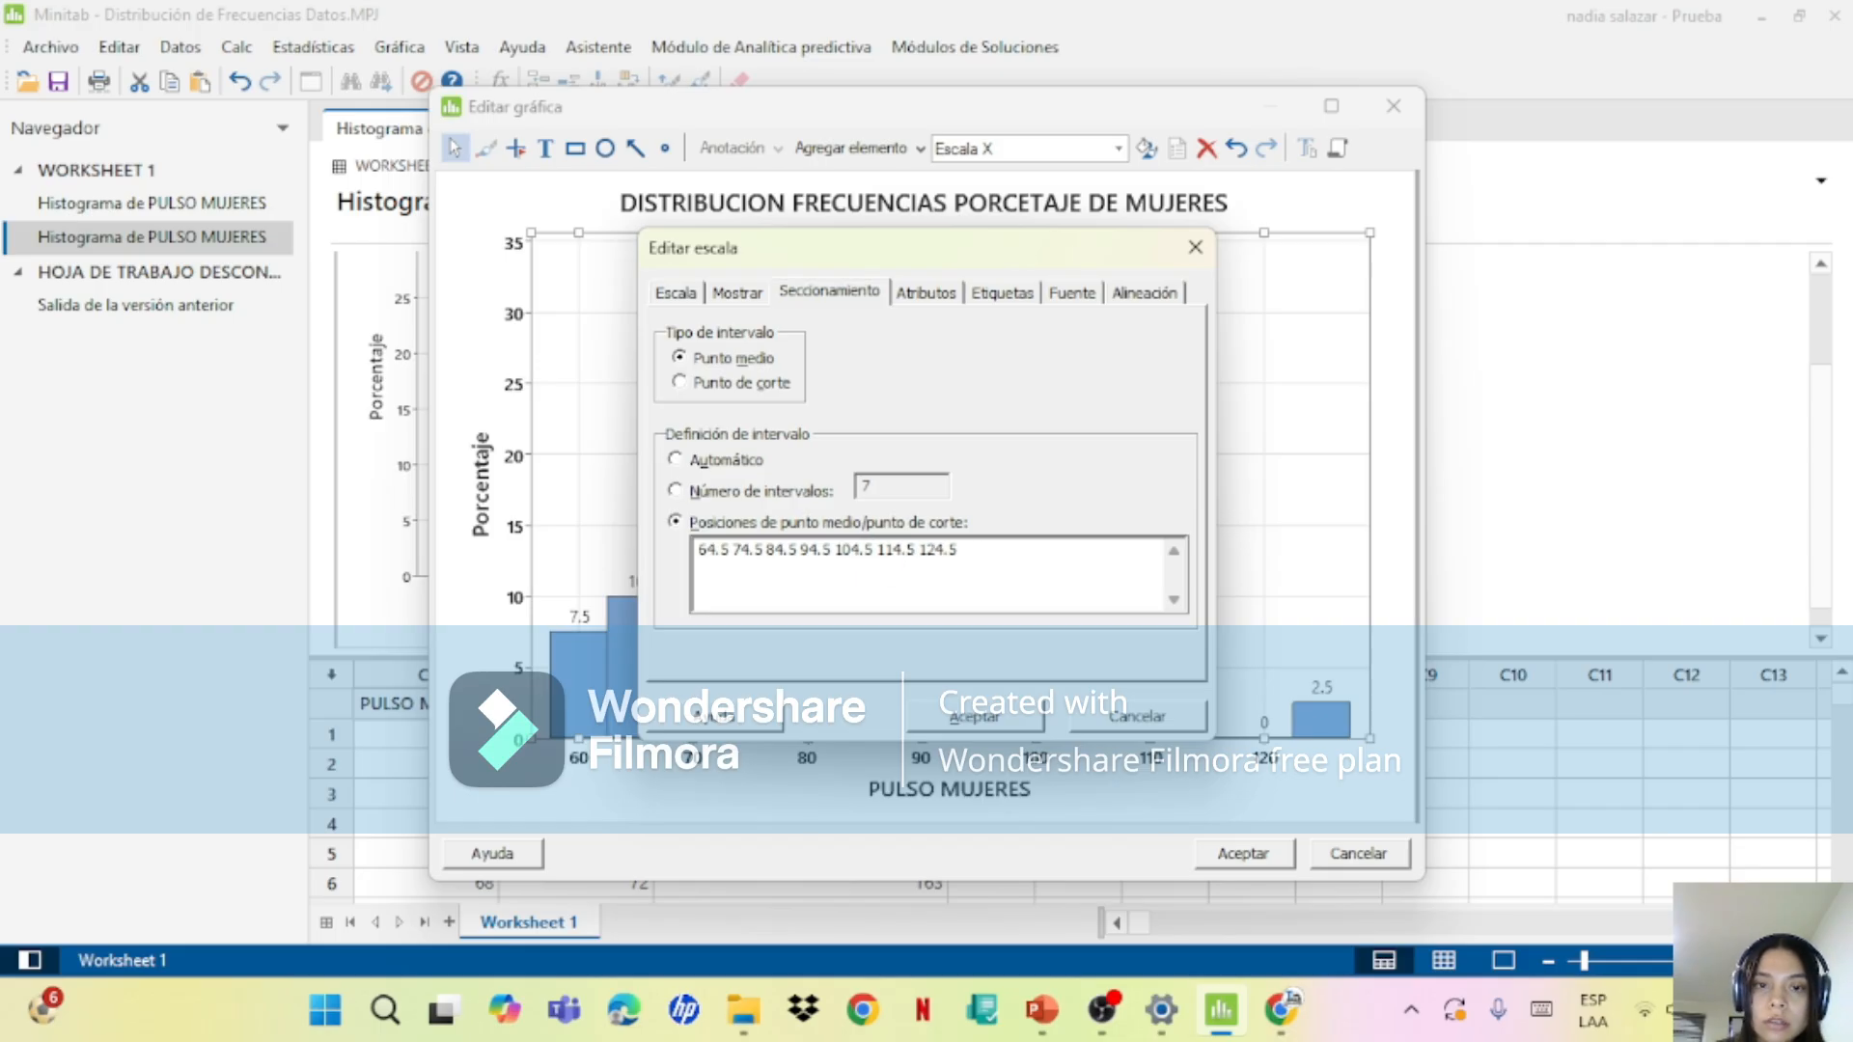
click(962, 724)
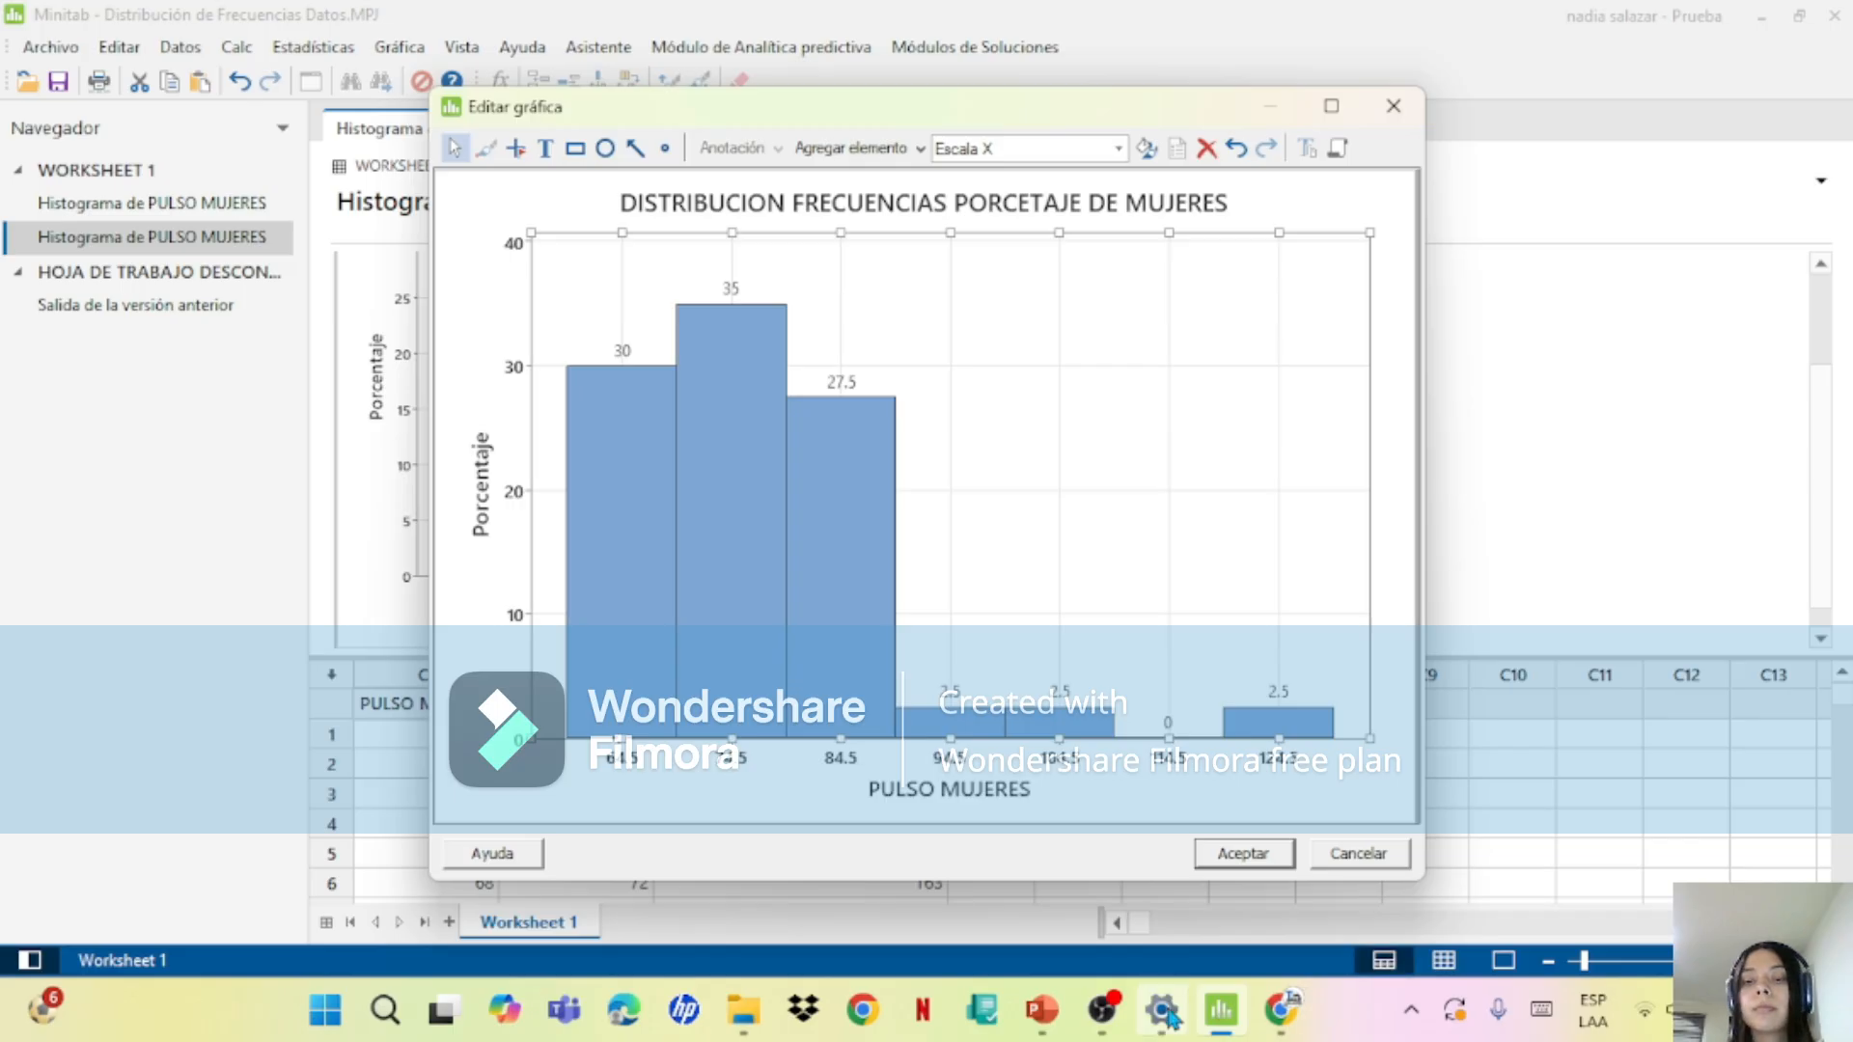
Step: Compare the histogram's bar percentages with the relative frequencies in Tabla 2-3 on slide 9 of the PowerPoint presentation
mouse_move(1037, 1030)
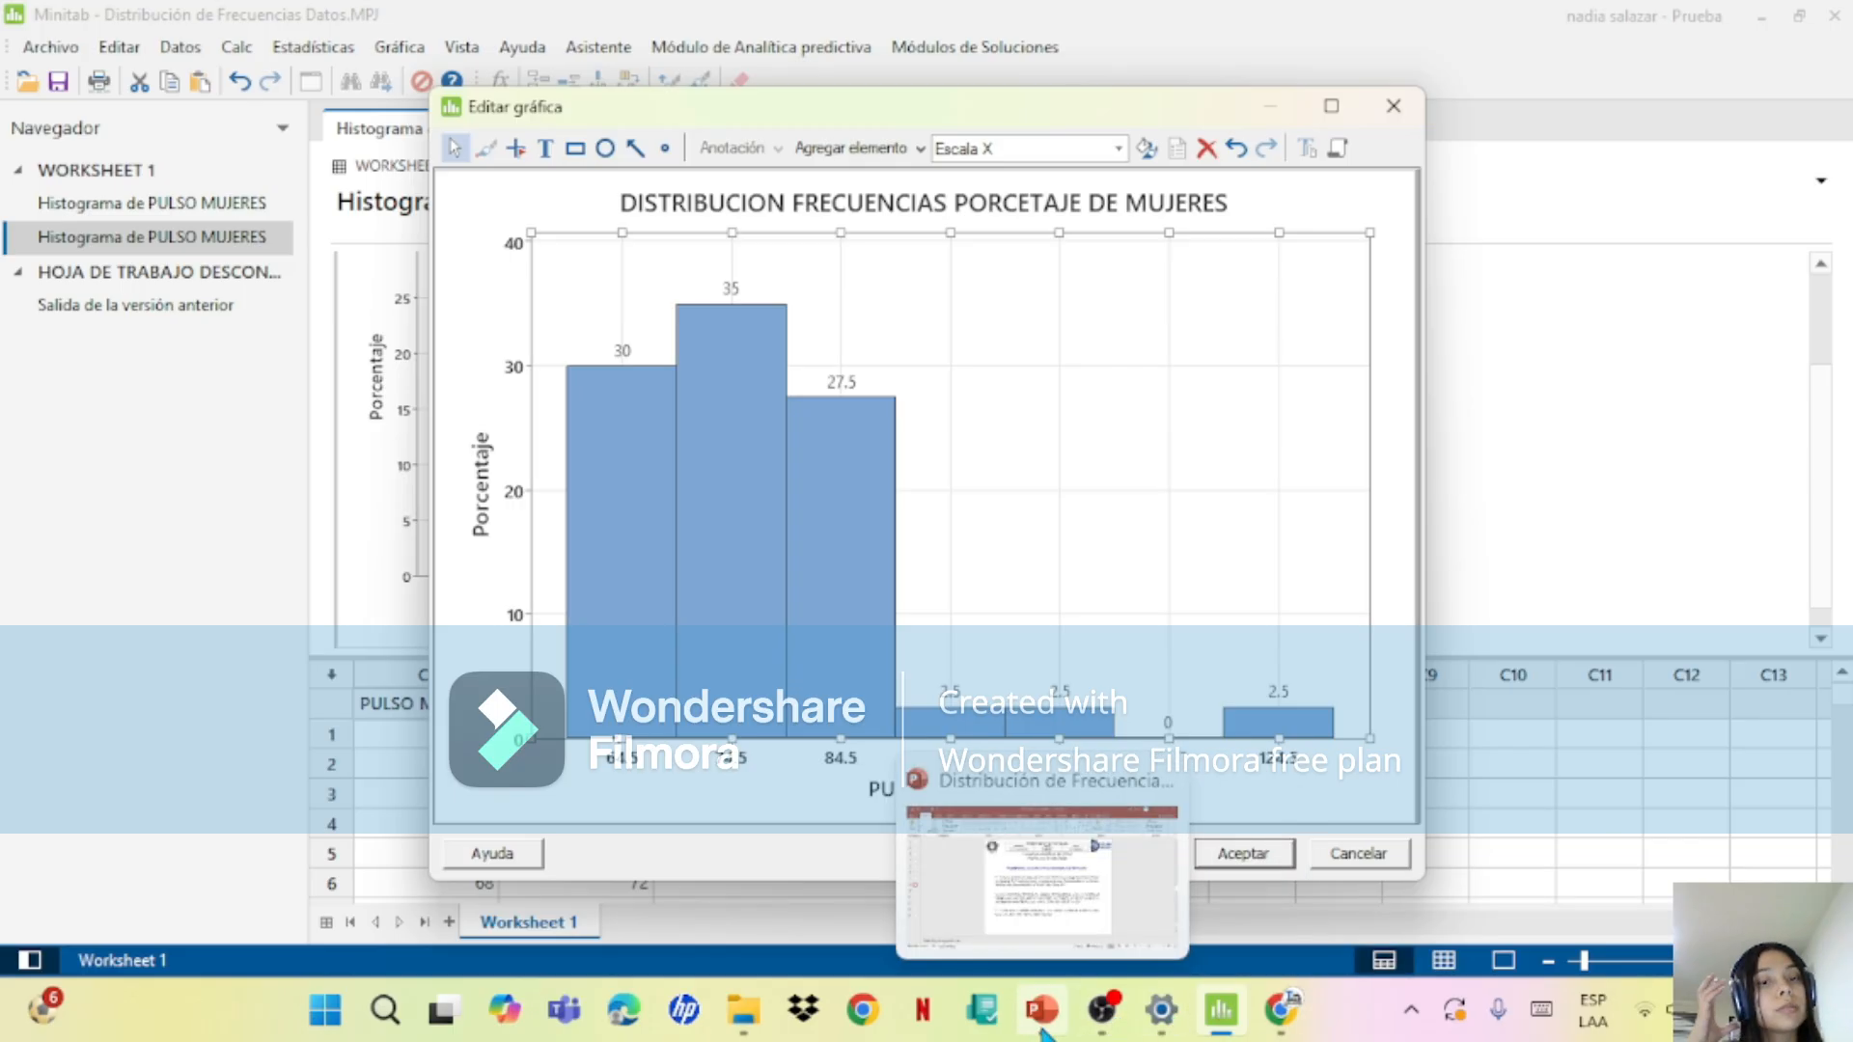
click(1042, 1031)
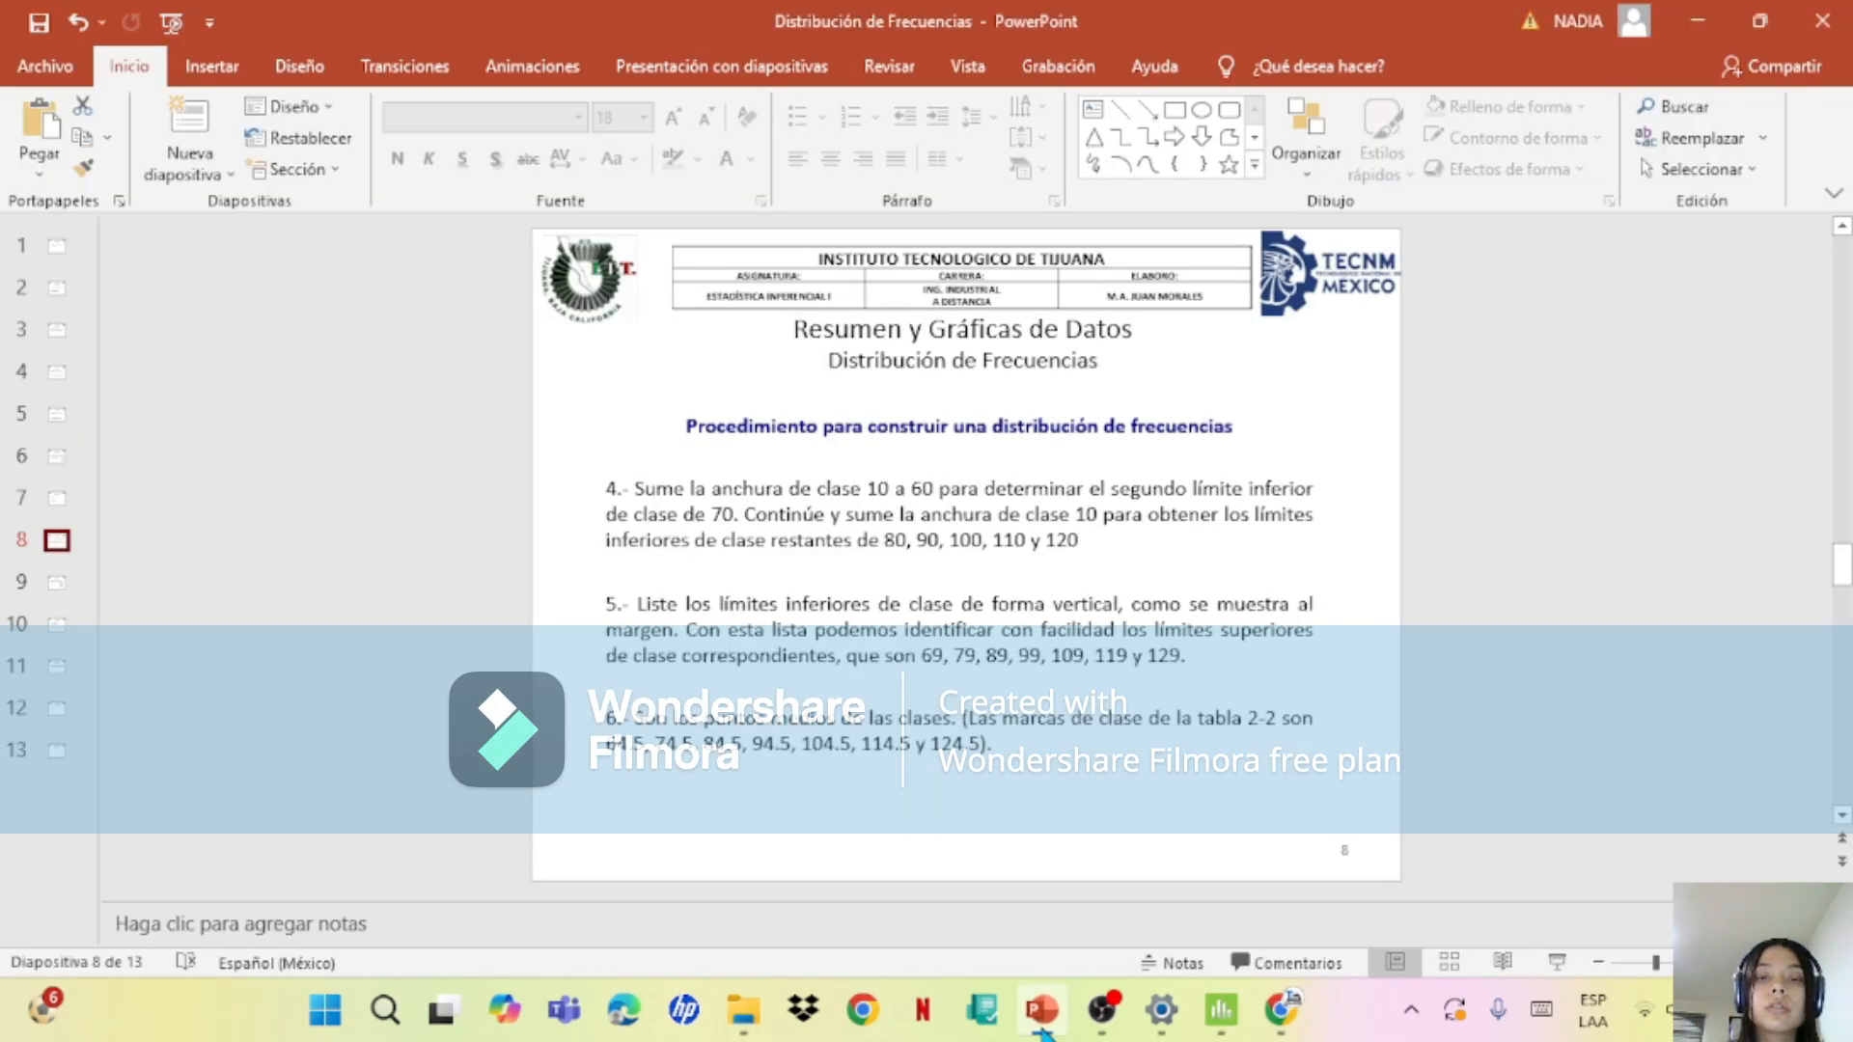
click(52, 591)
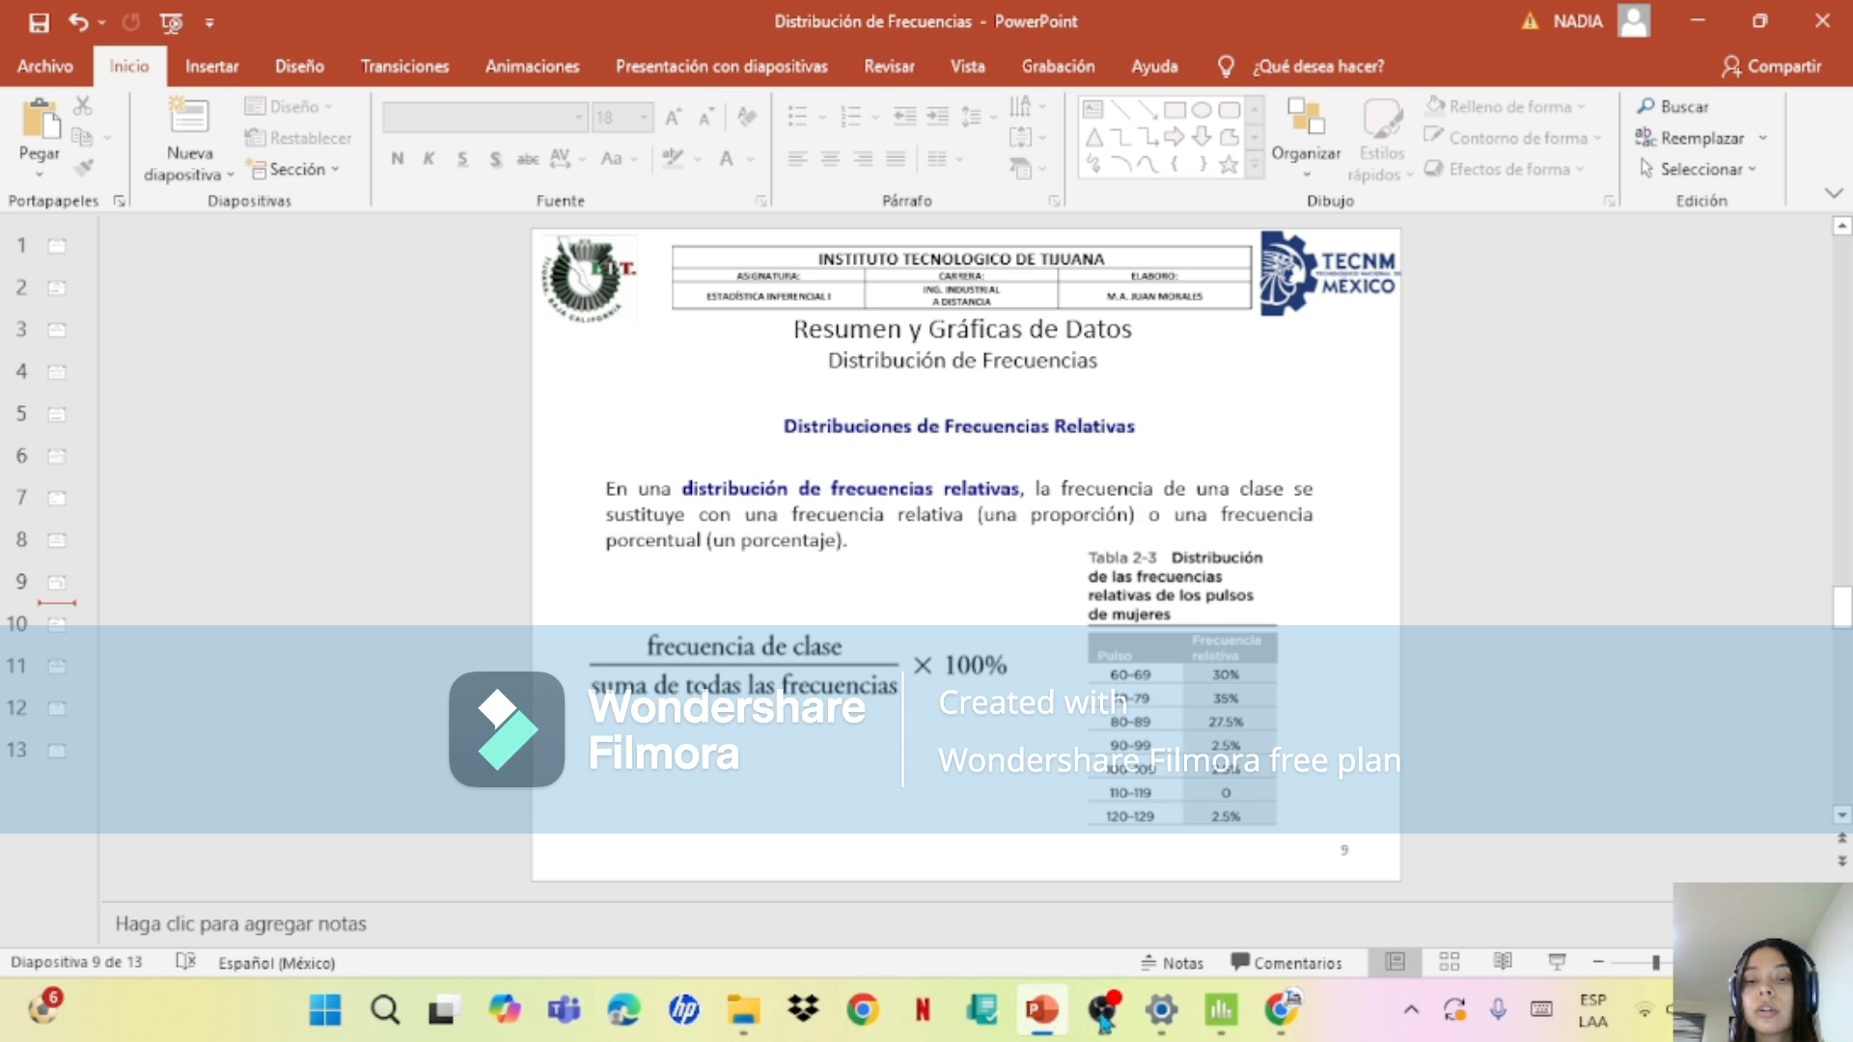
click(1220, 1009)
click(1221, 1009)
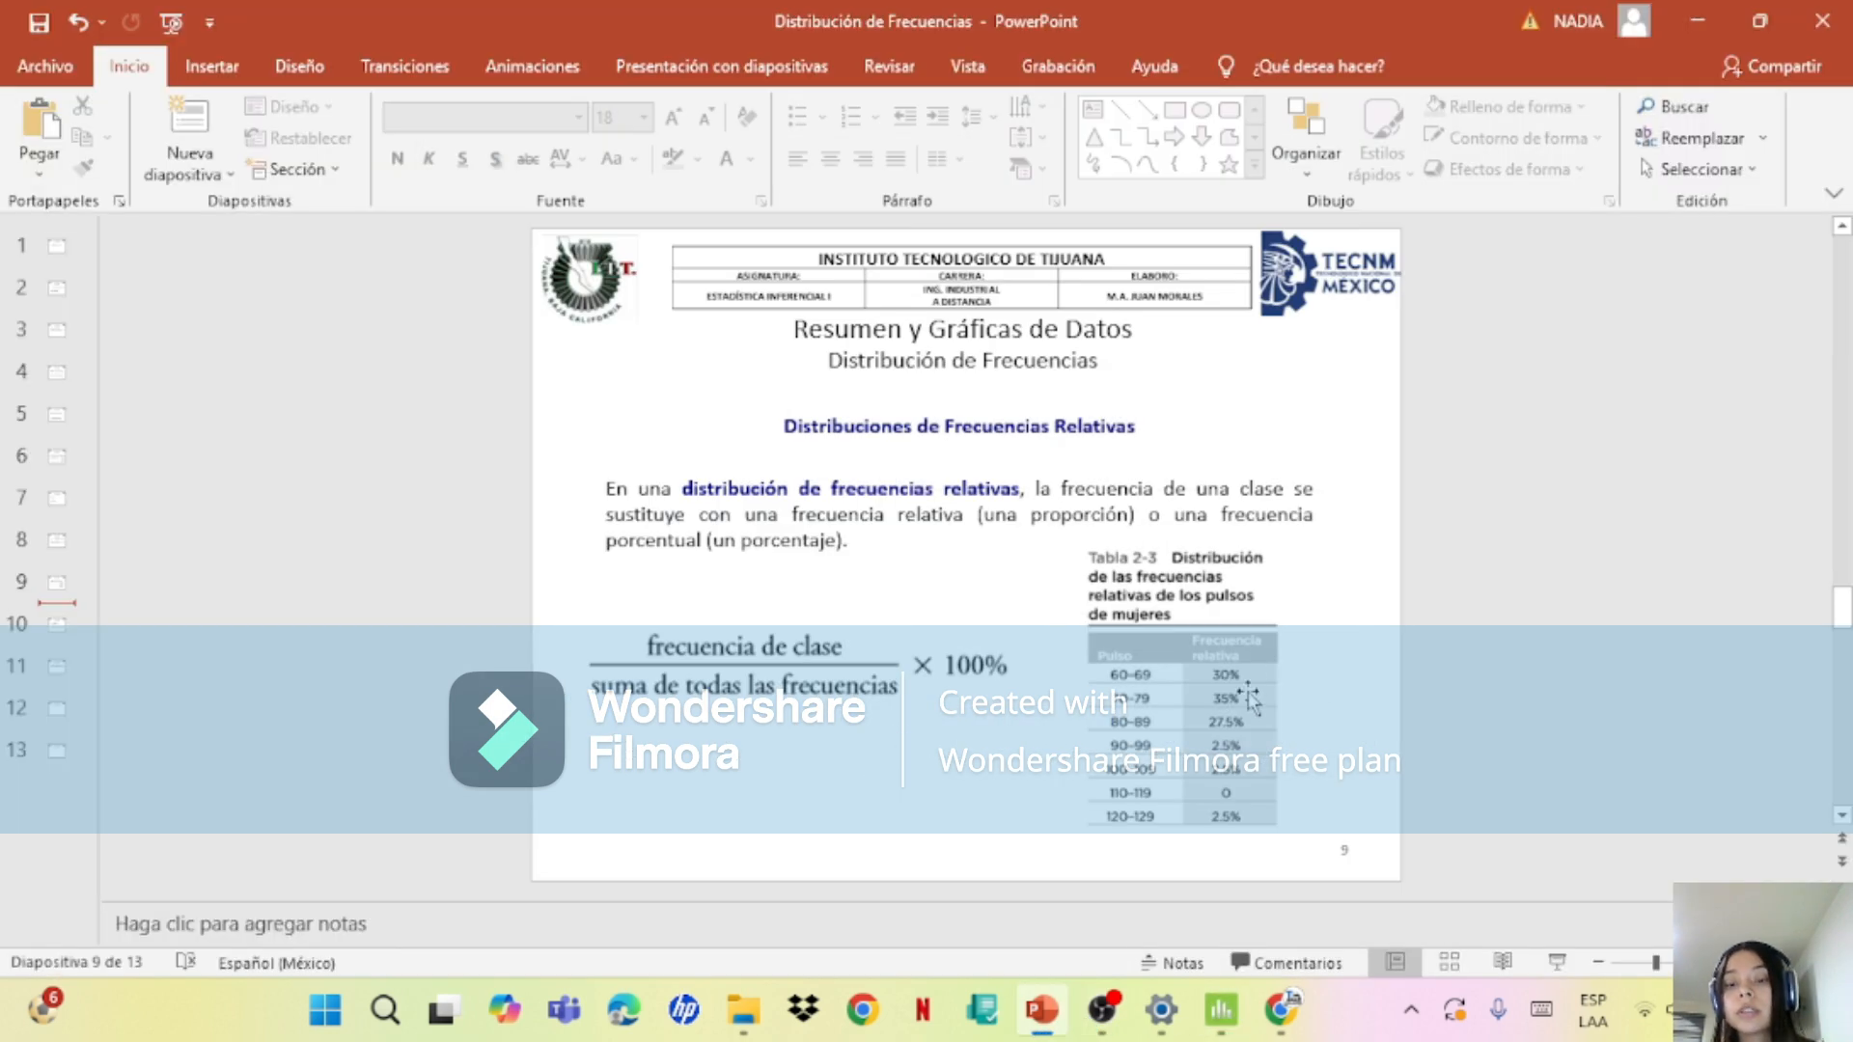
click(1224, 1029)
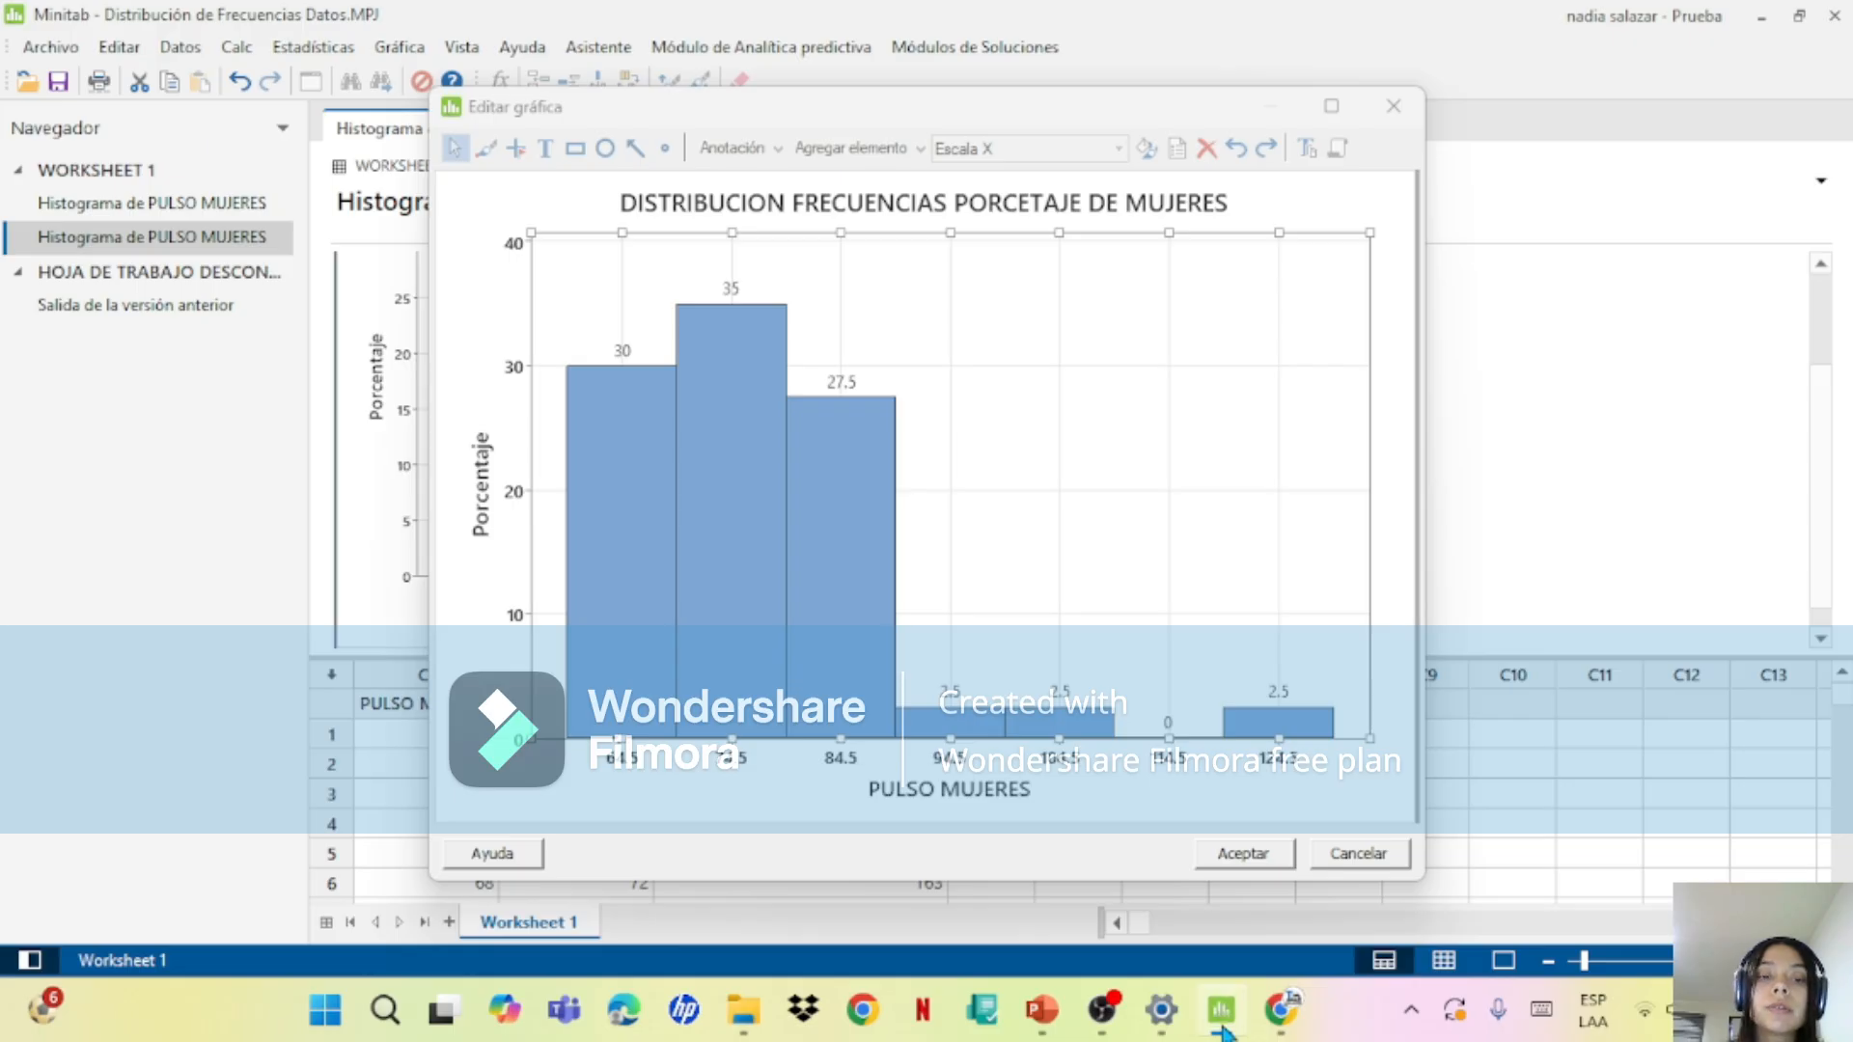
click(1223, 1029)
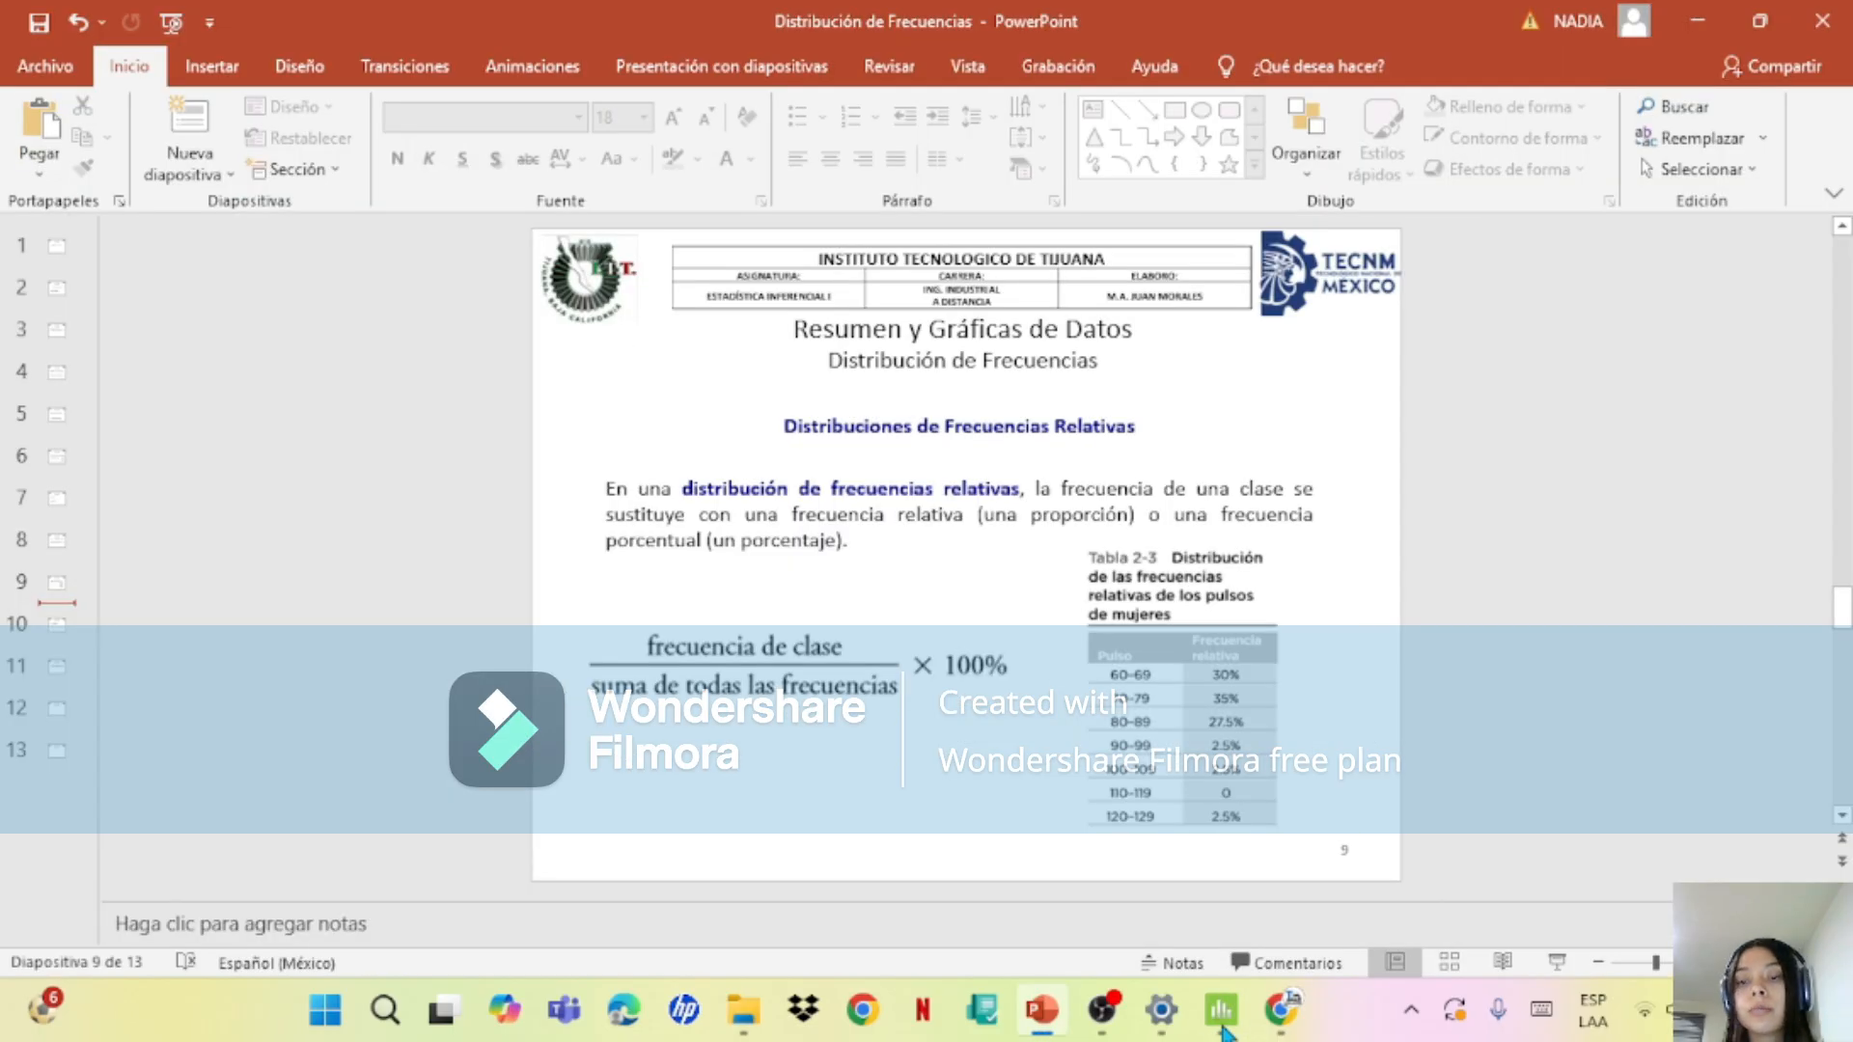
click(1224, 1029)
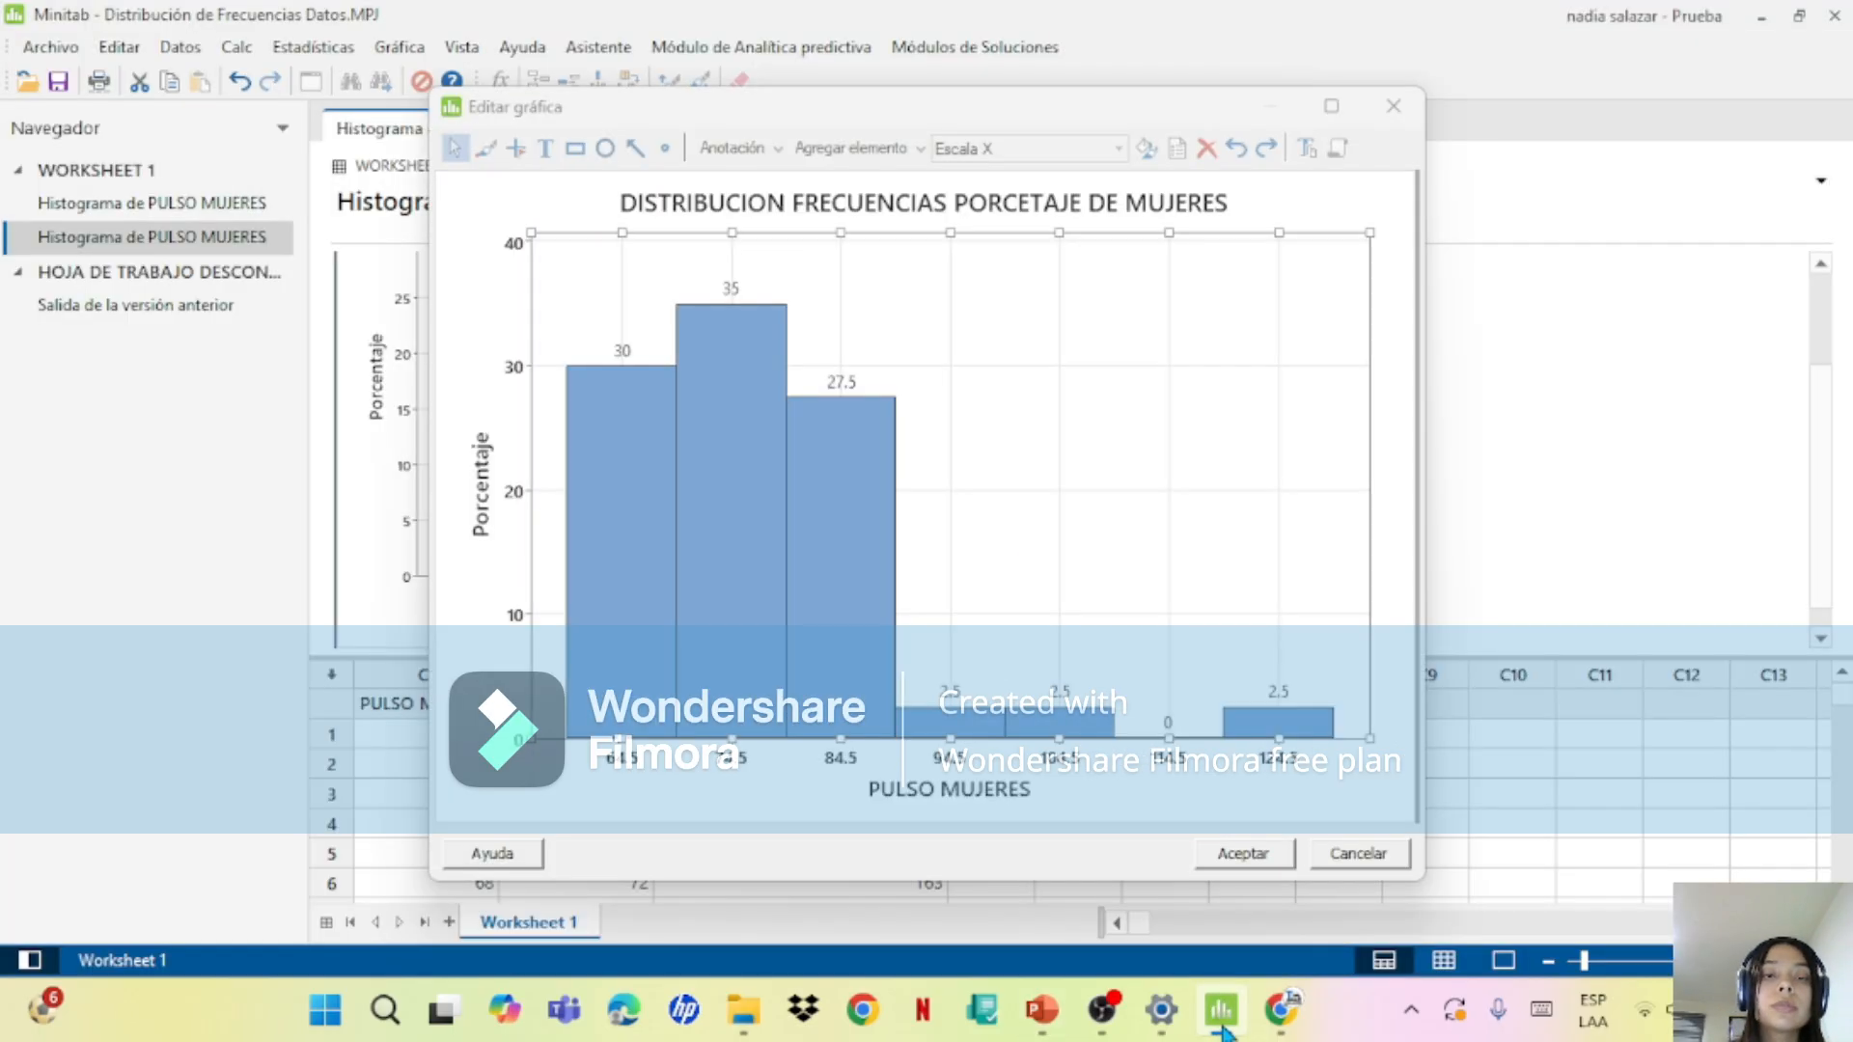
click(1223, 1029)
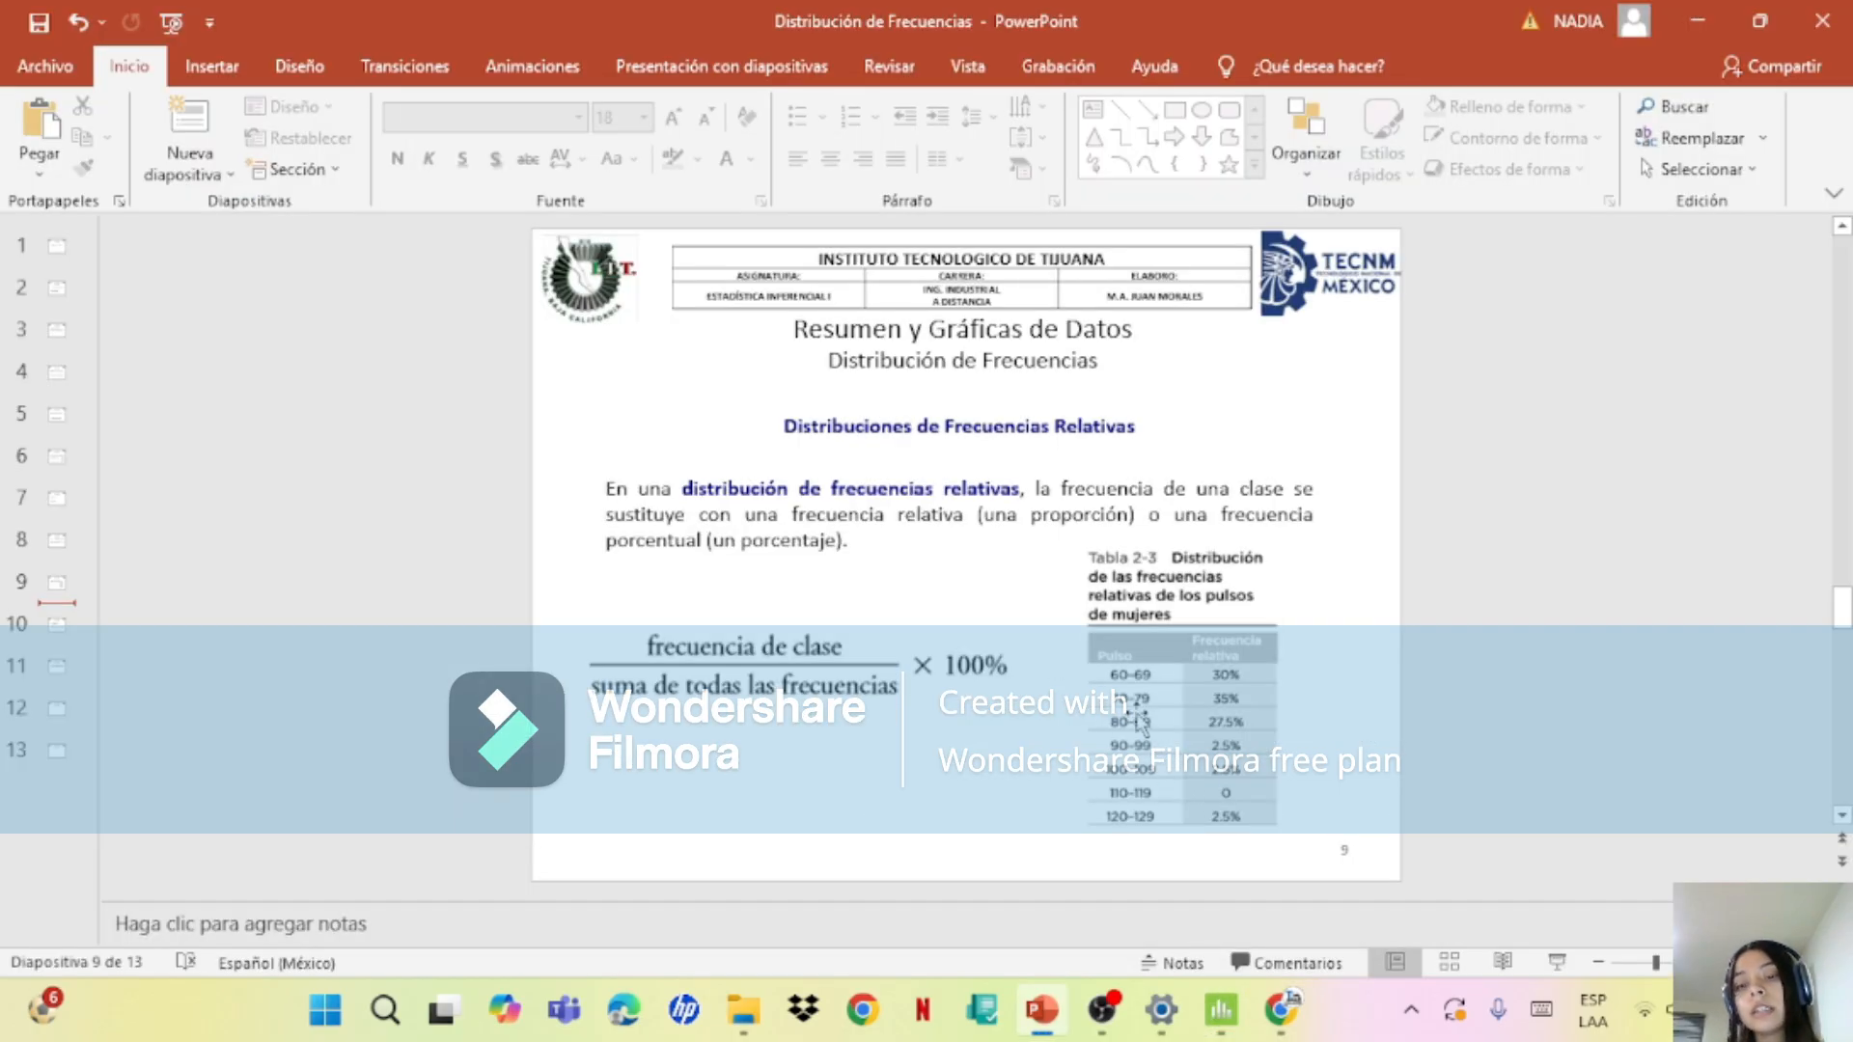
click(1226, 1024)
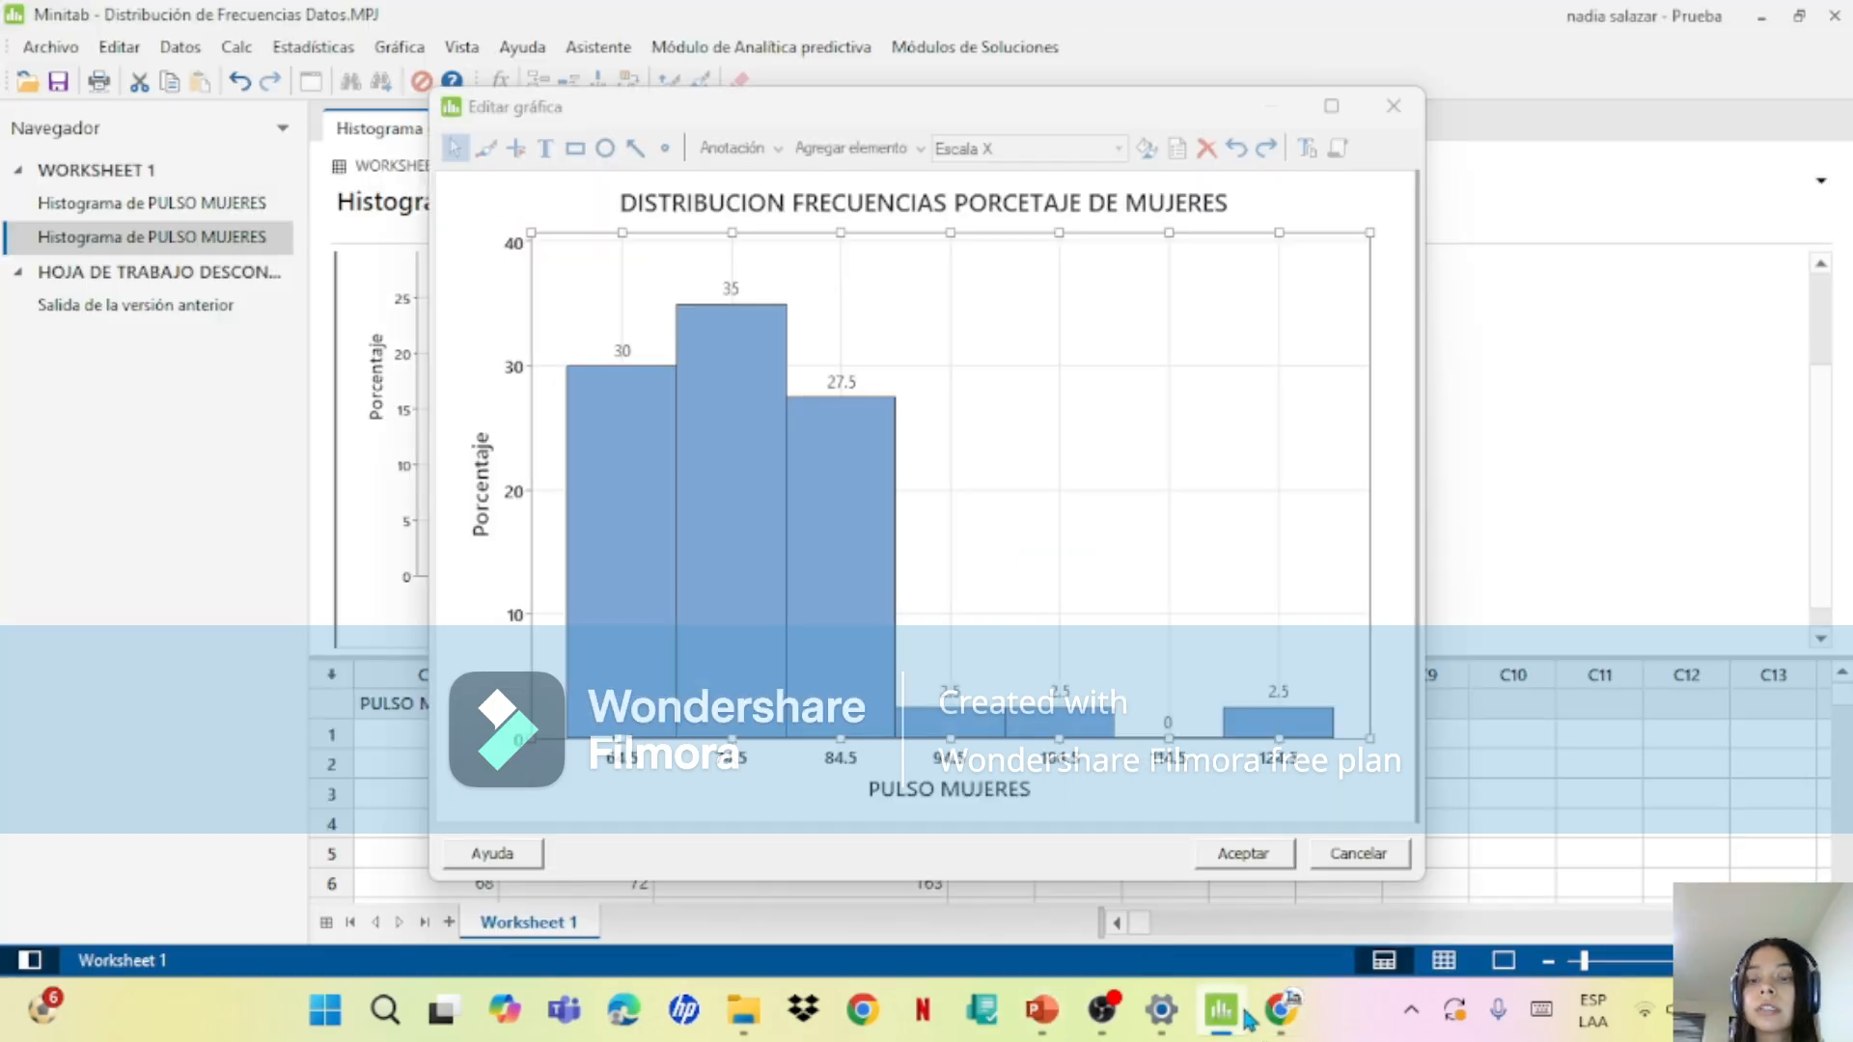
click(1231, 1027)
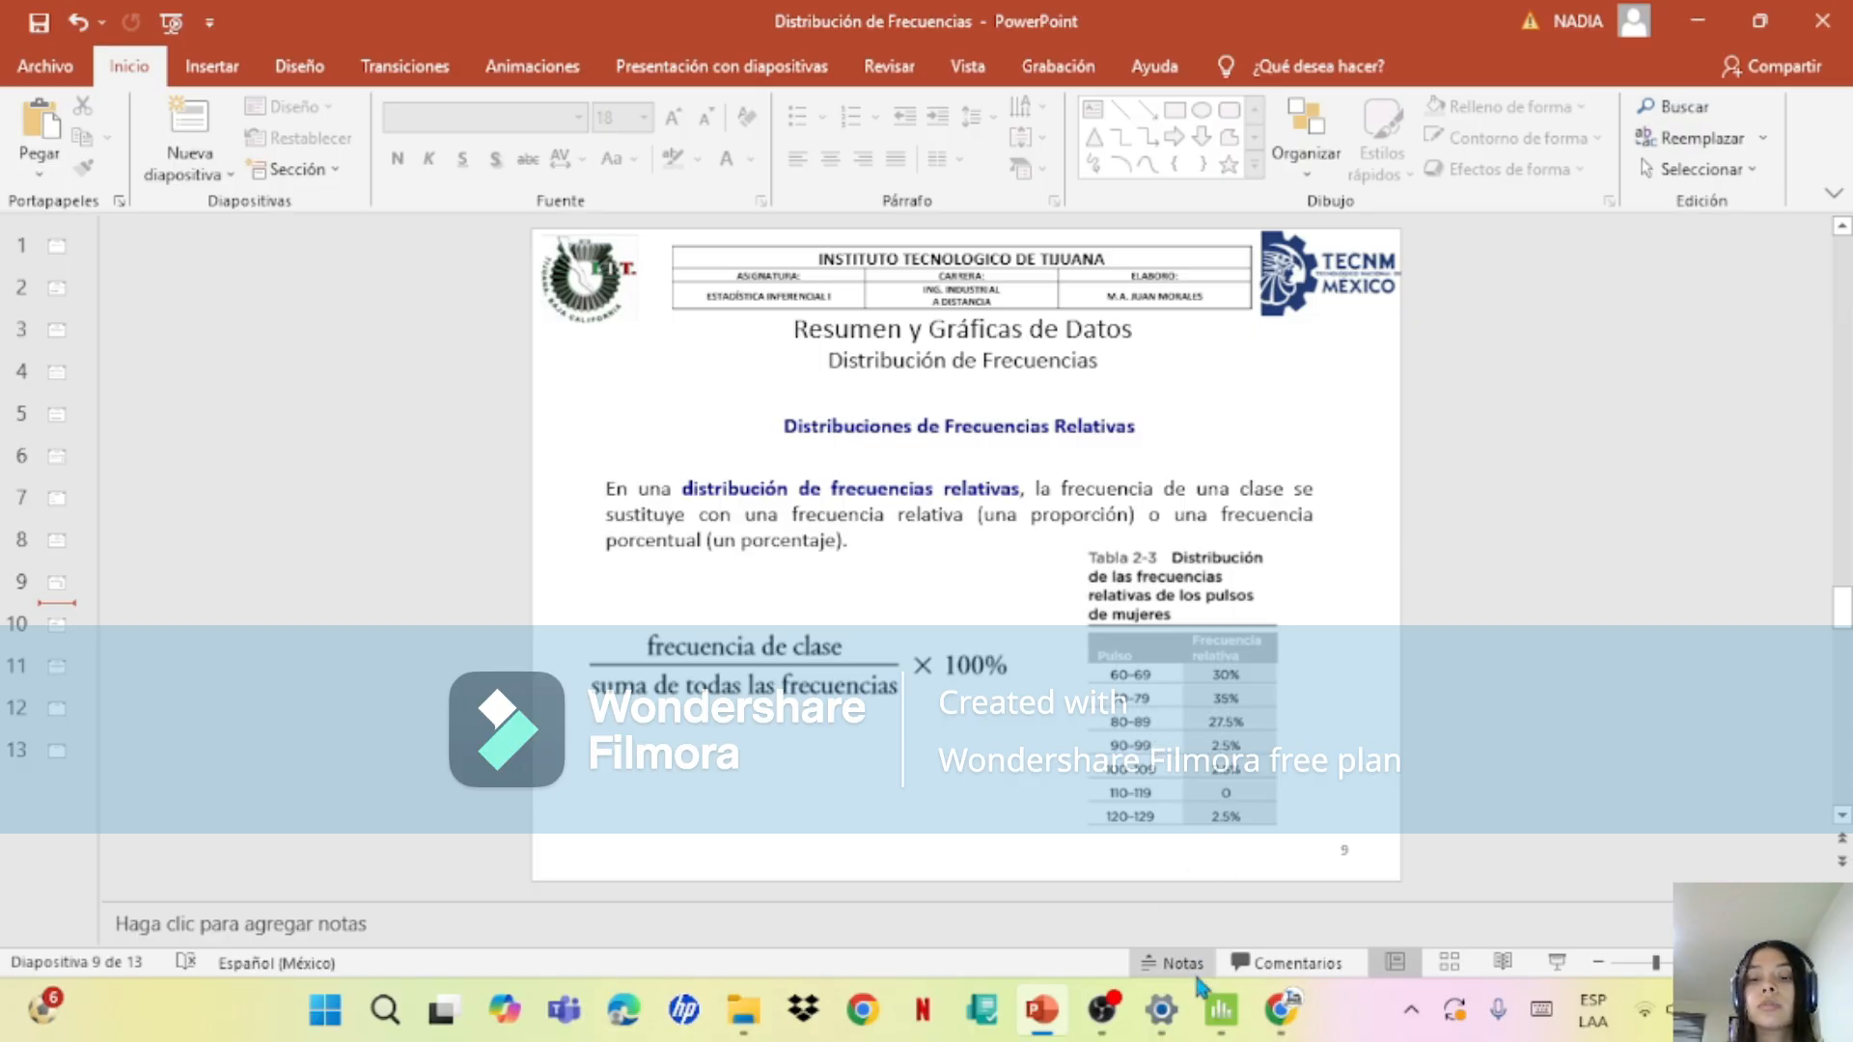
click(1220, 1009)
click(1221, 1009)
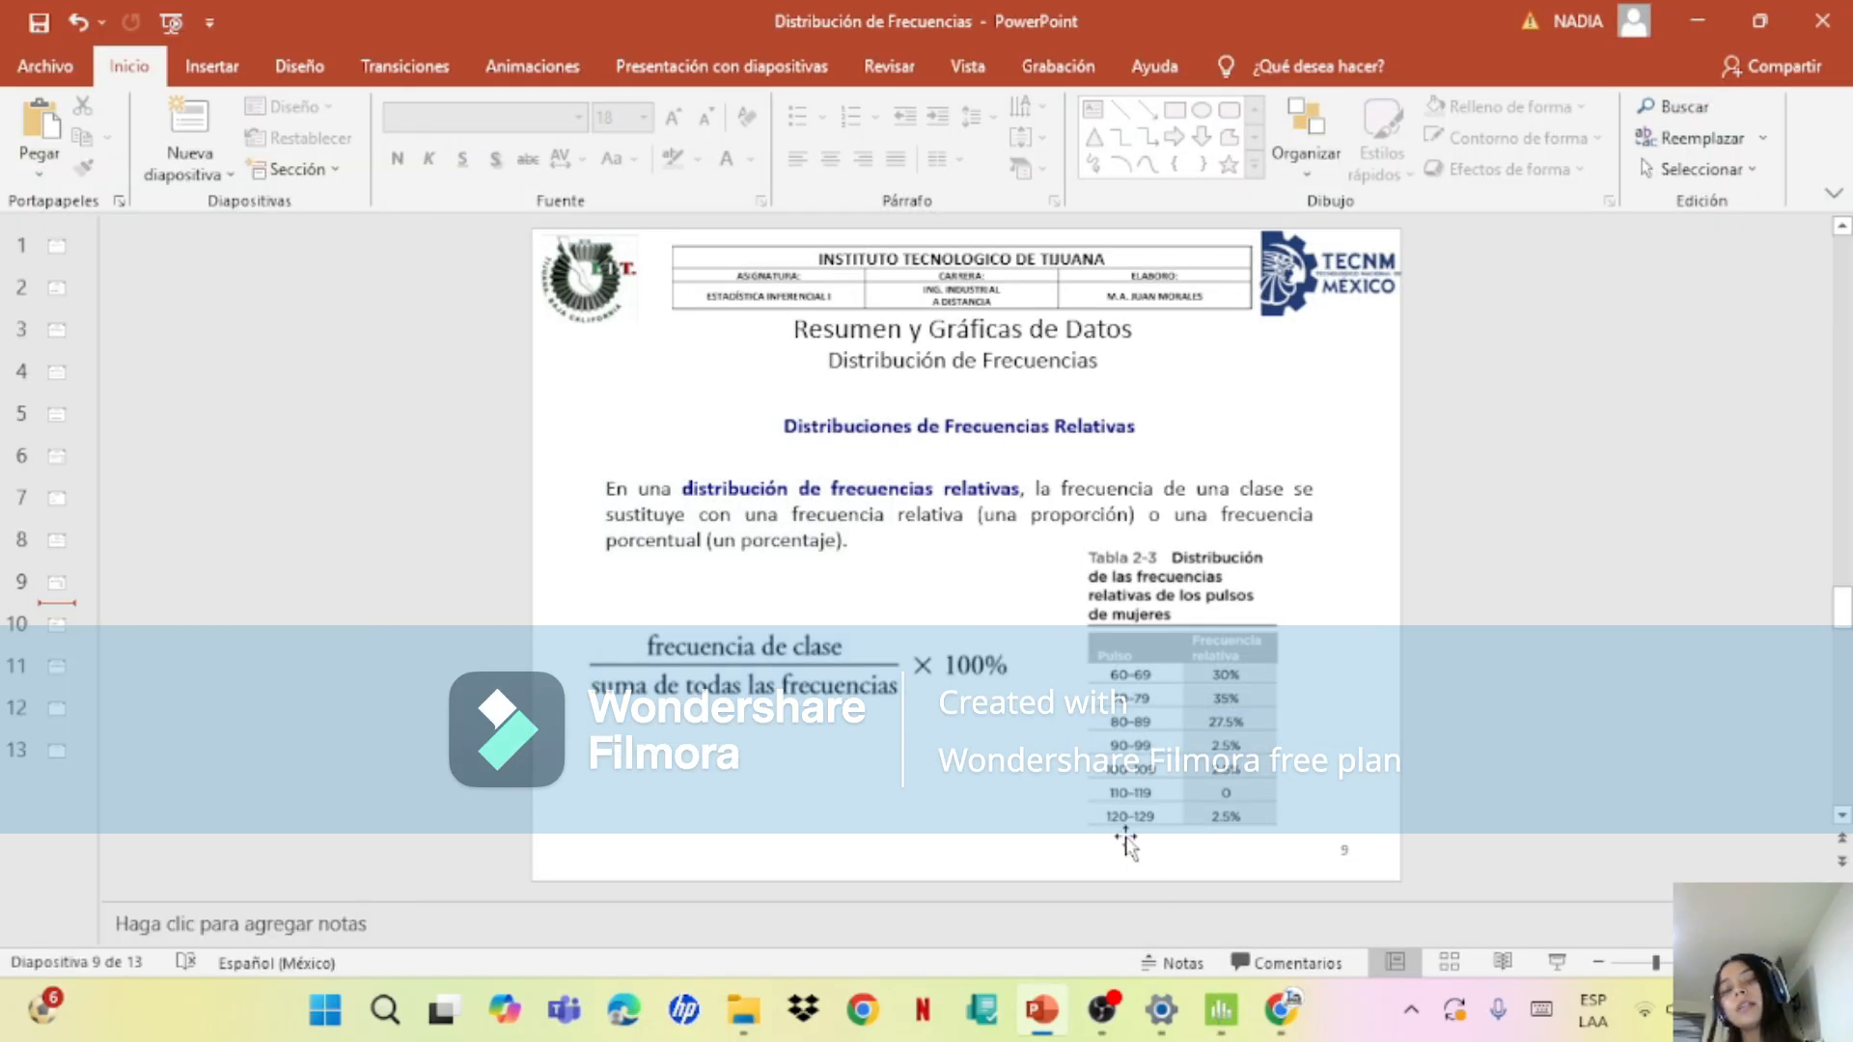
click(1221, 1009)
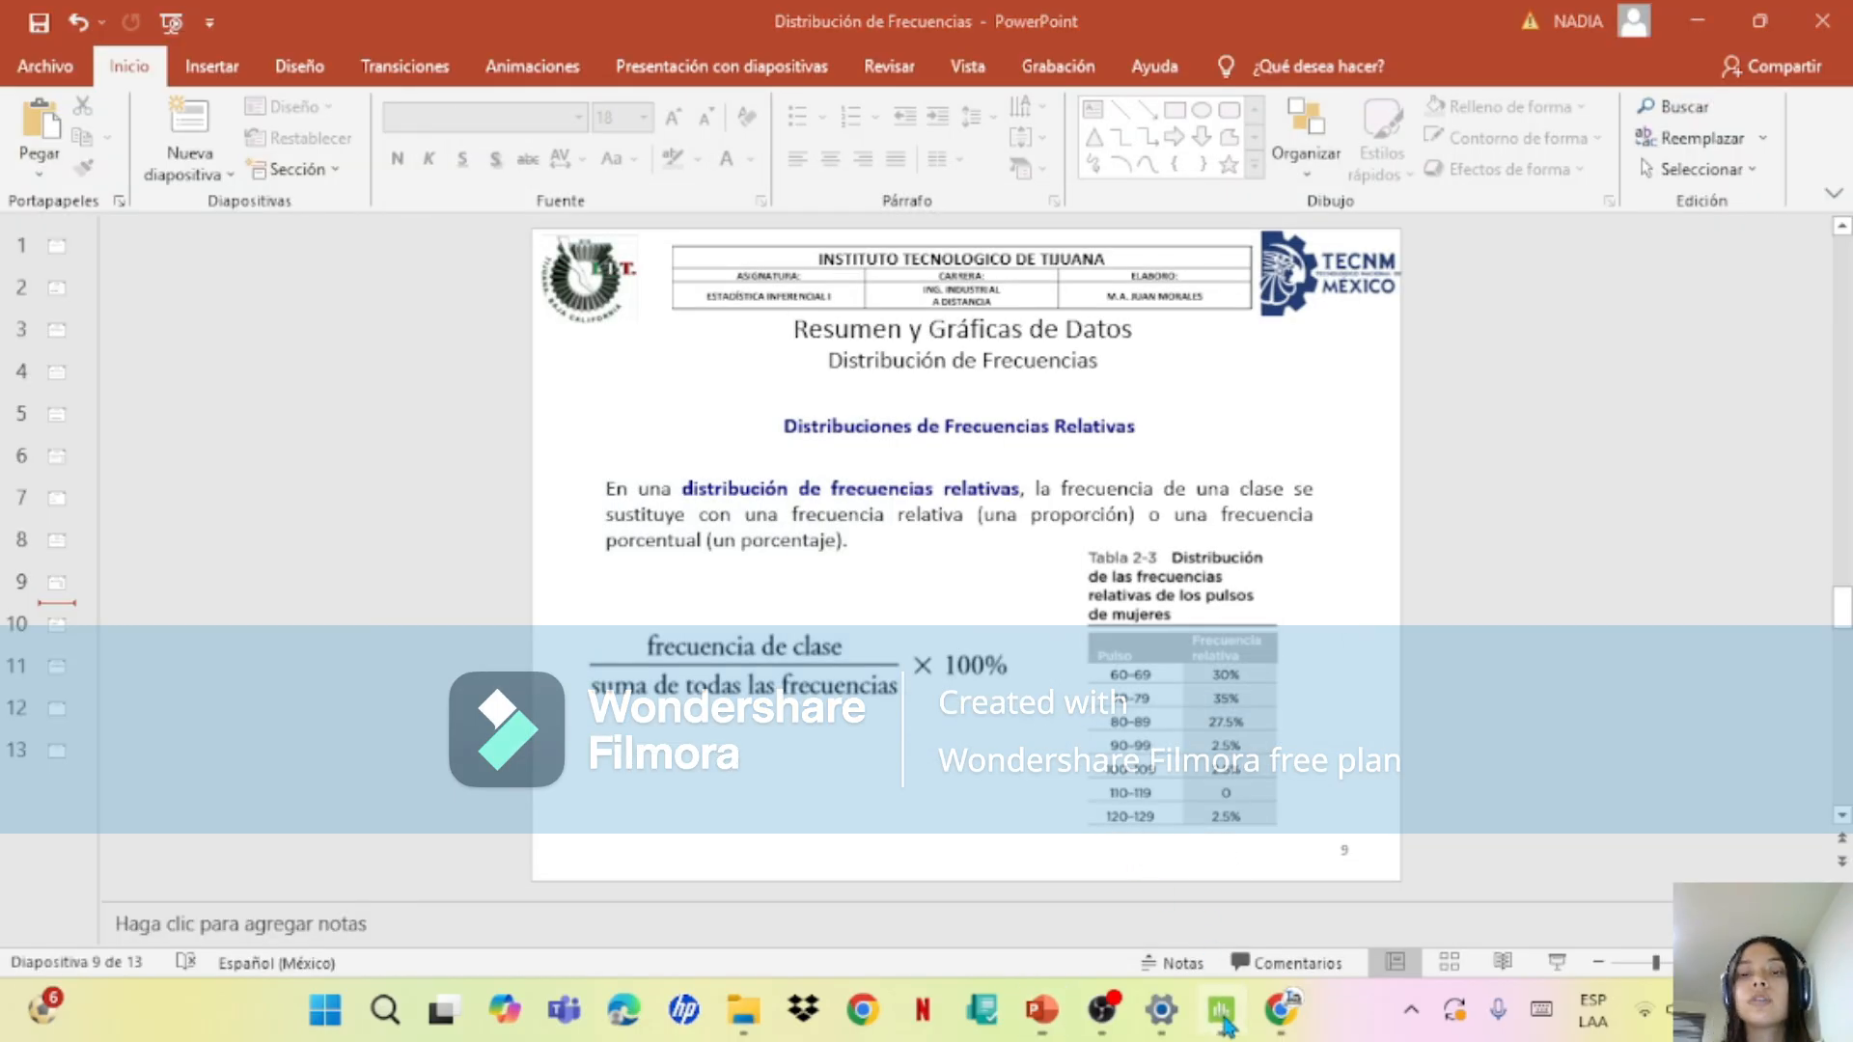
Step: Accept the edits to the percentage histogram and review it alongside the frequency histogram of PULSO MUJERES
click(1243, 855)
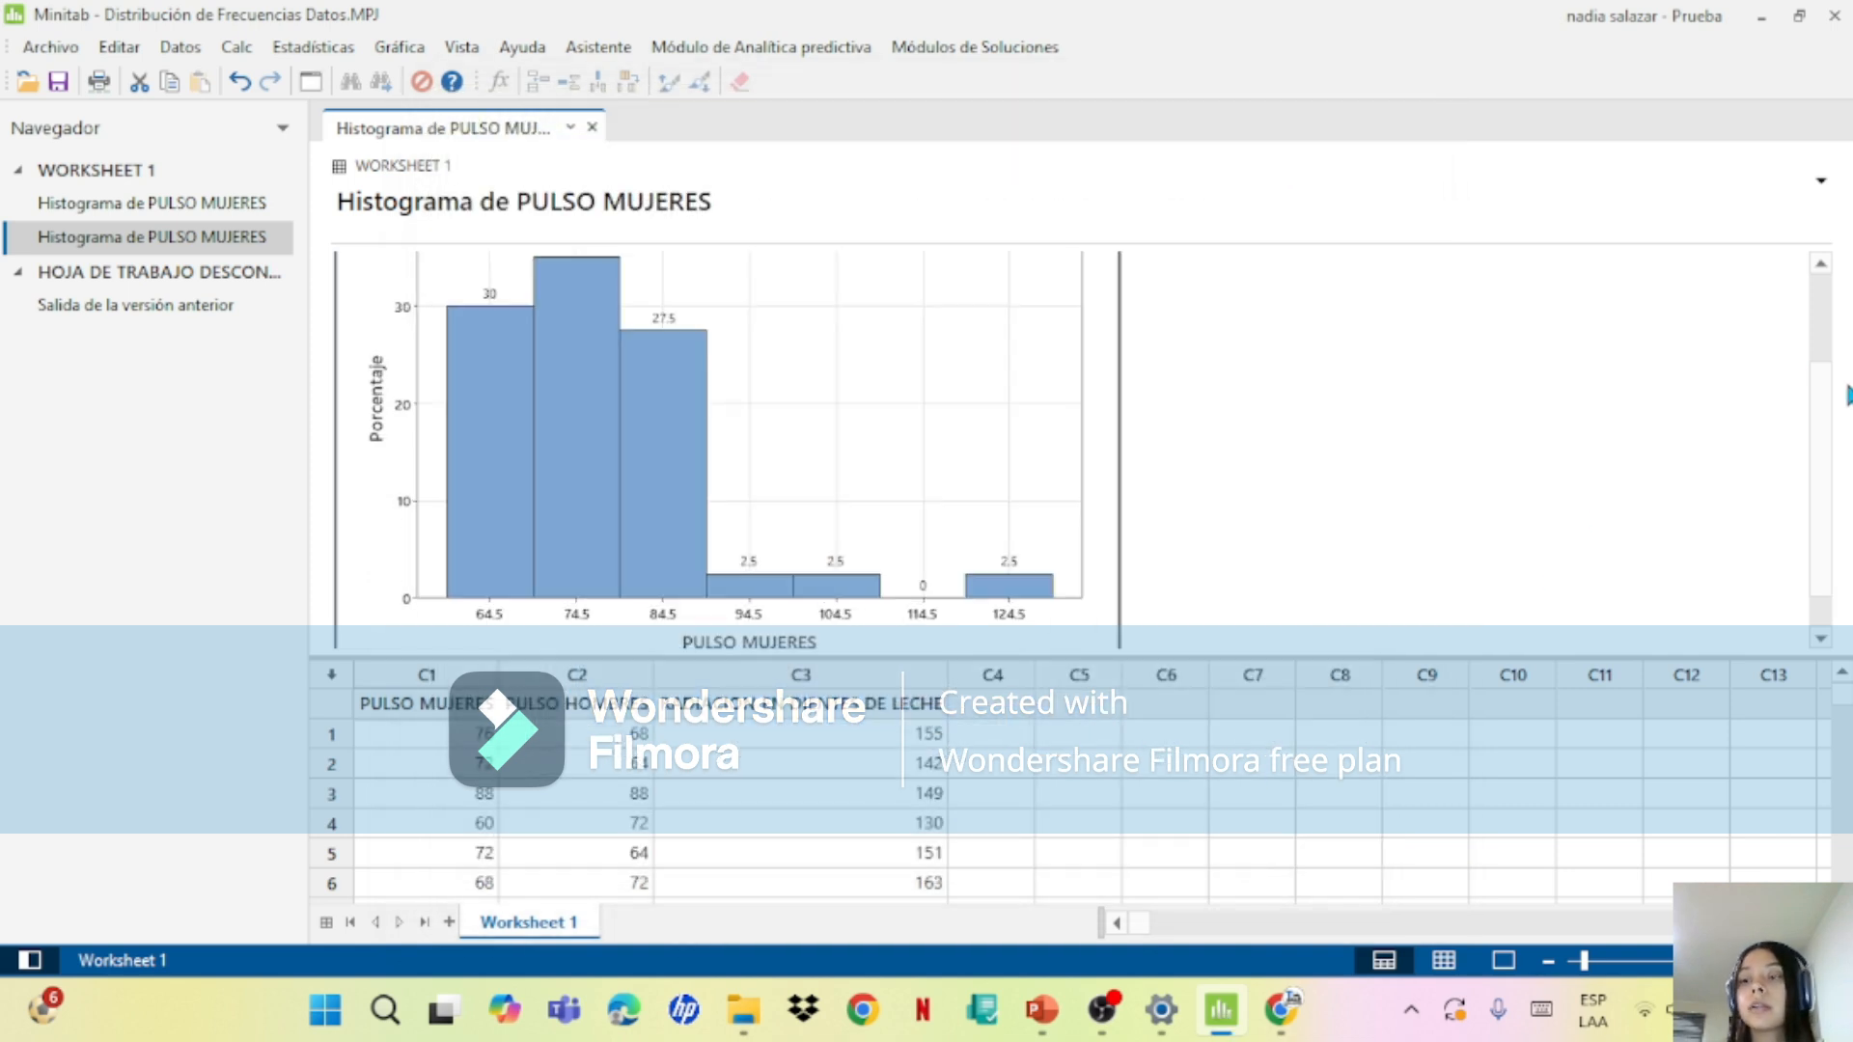
drag(1823, 389, 1774, 446)
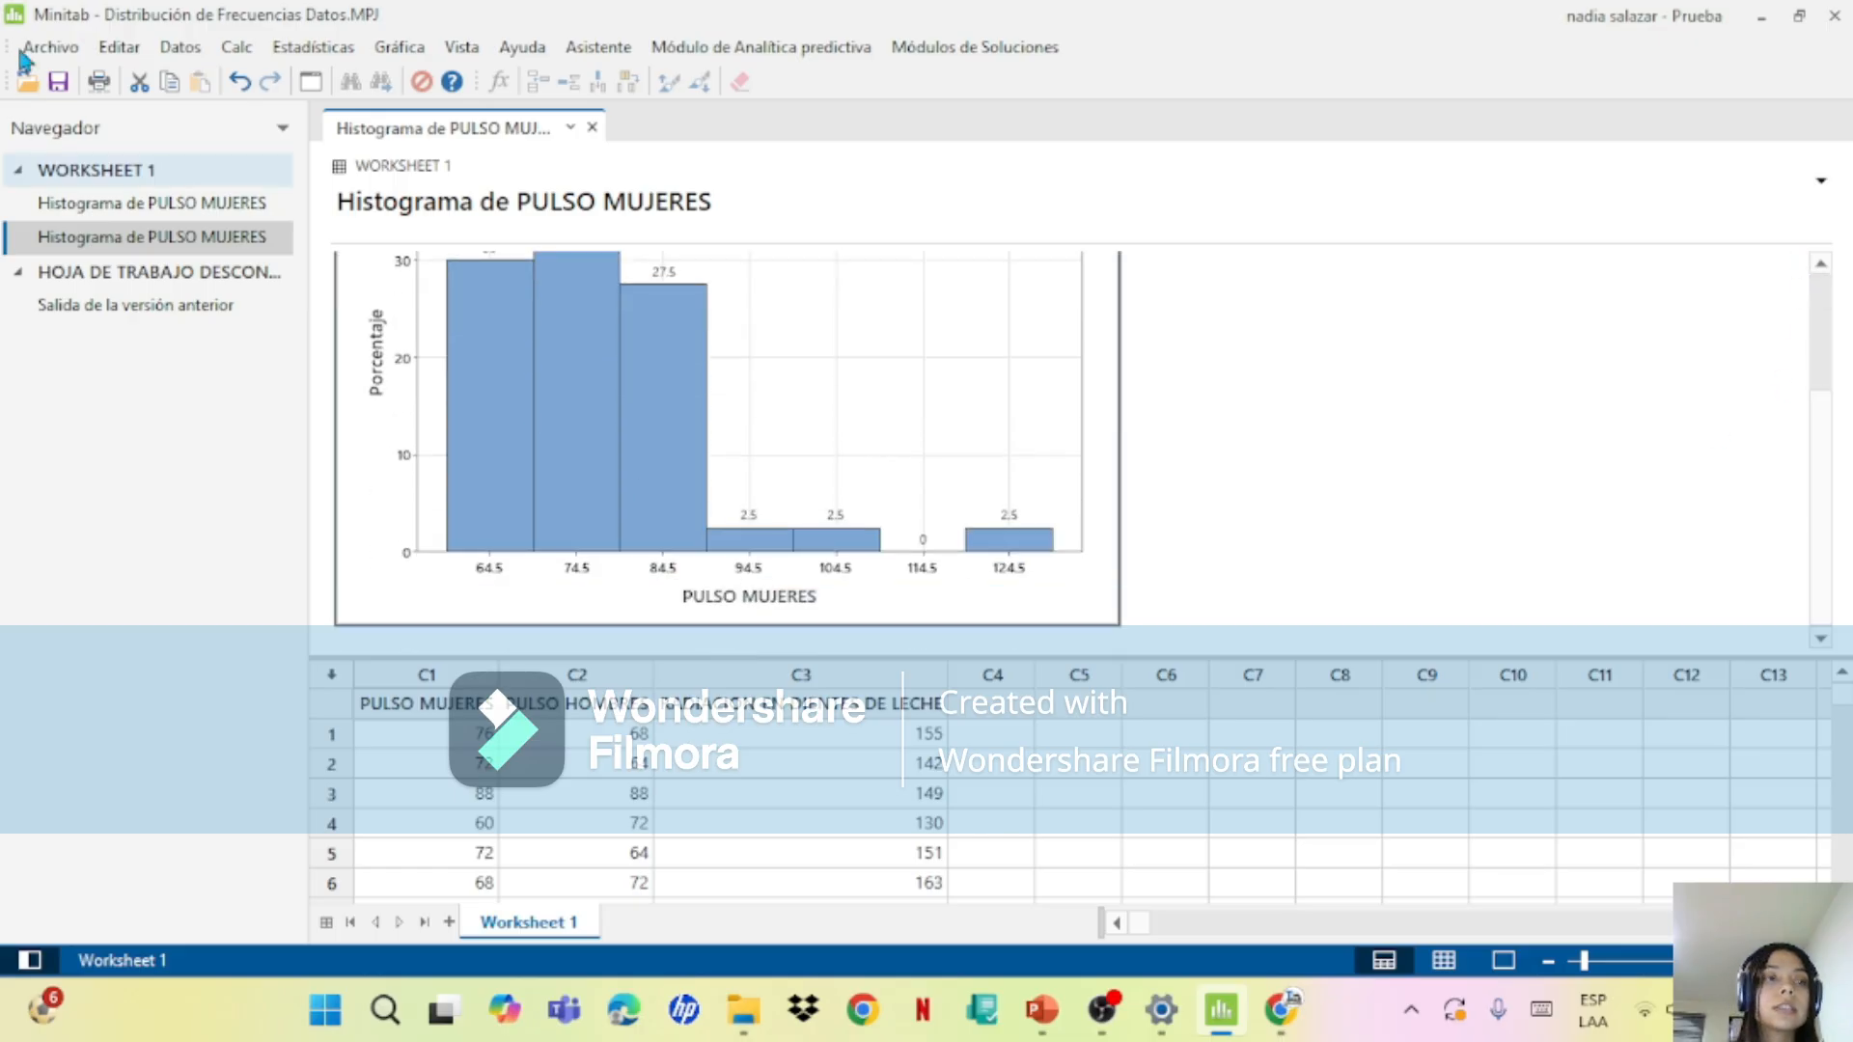
click(183, 214)
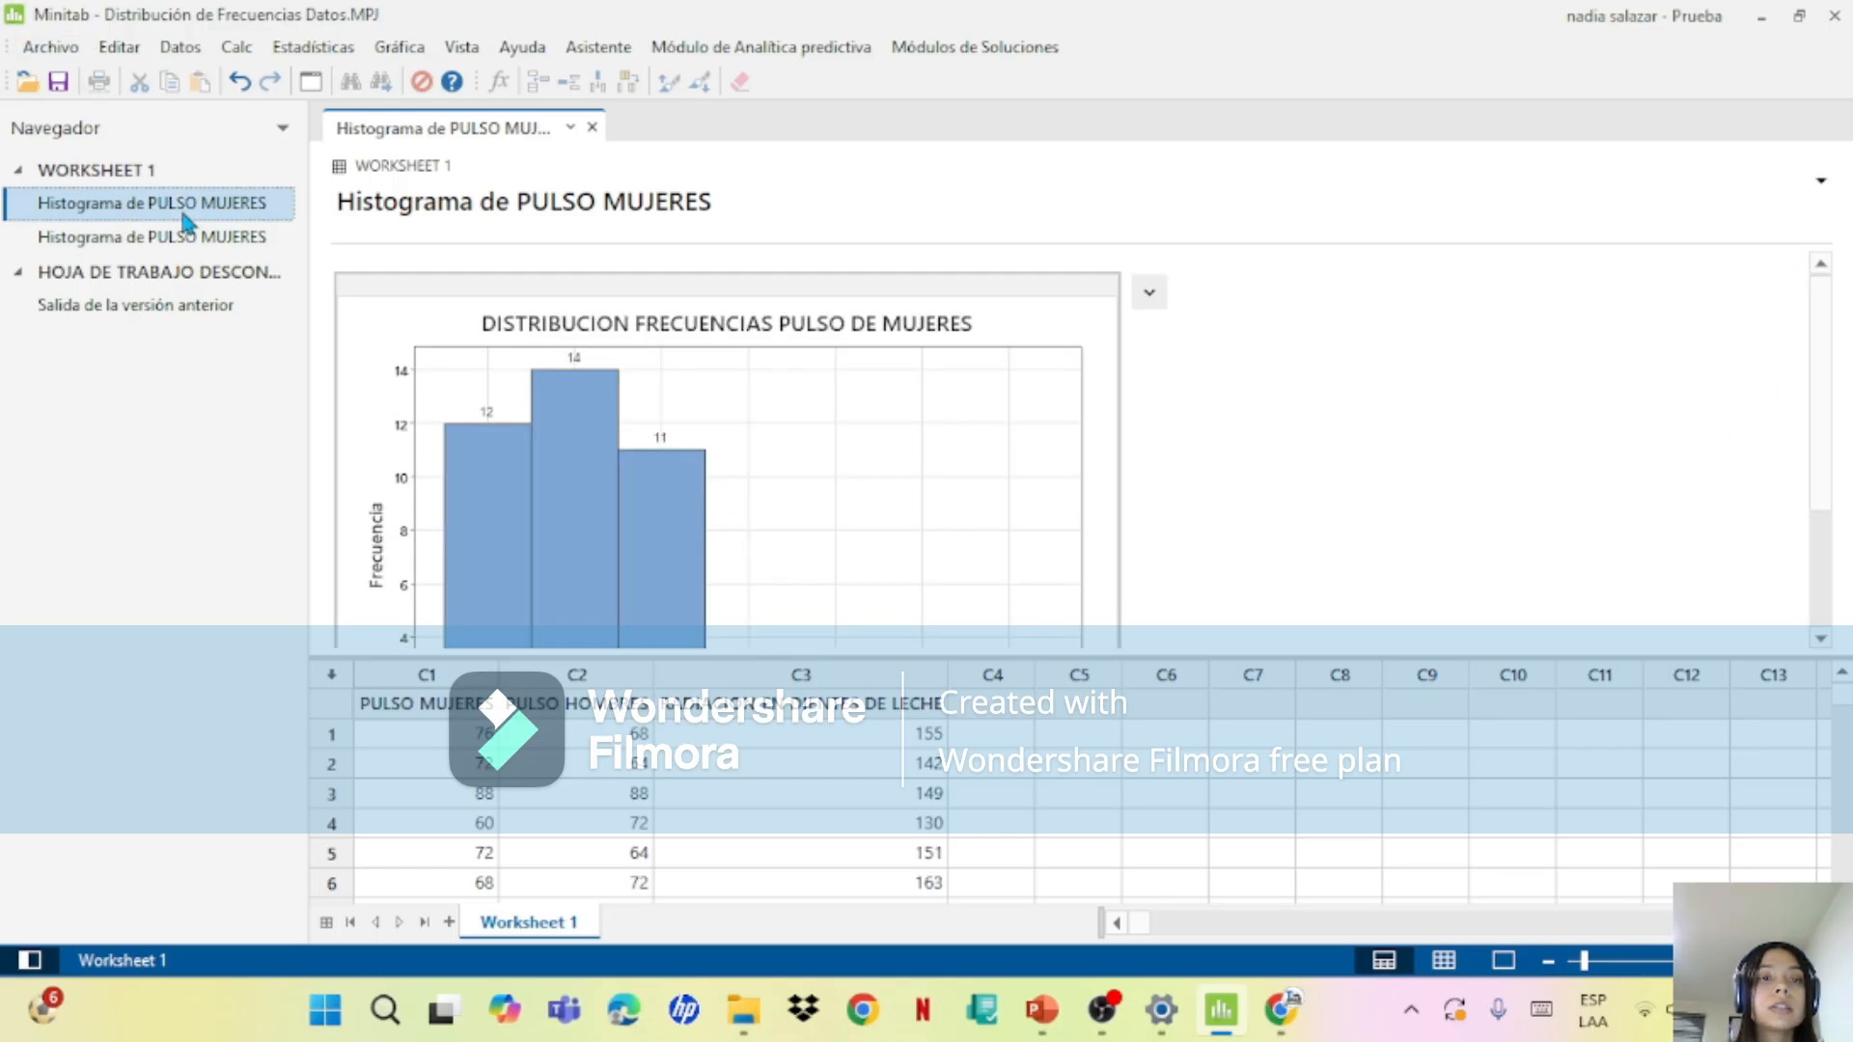
click(204, 239)
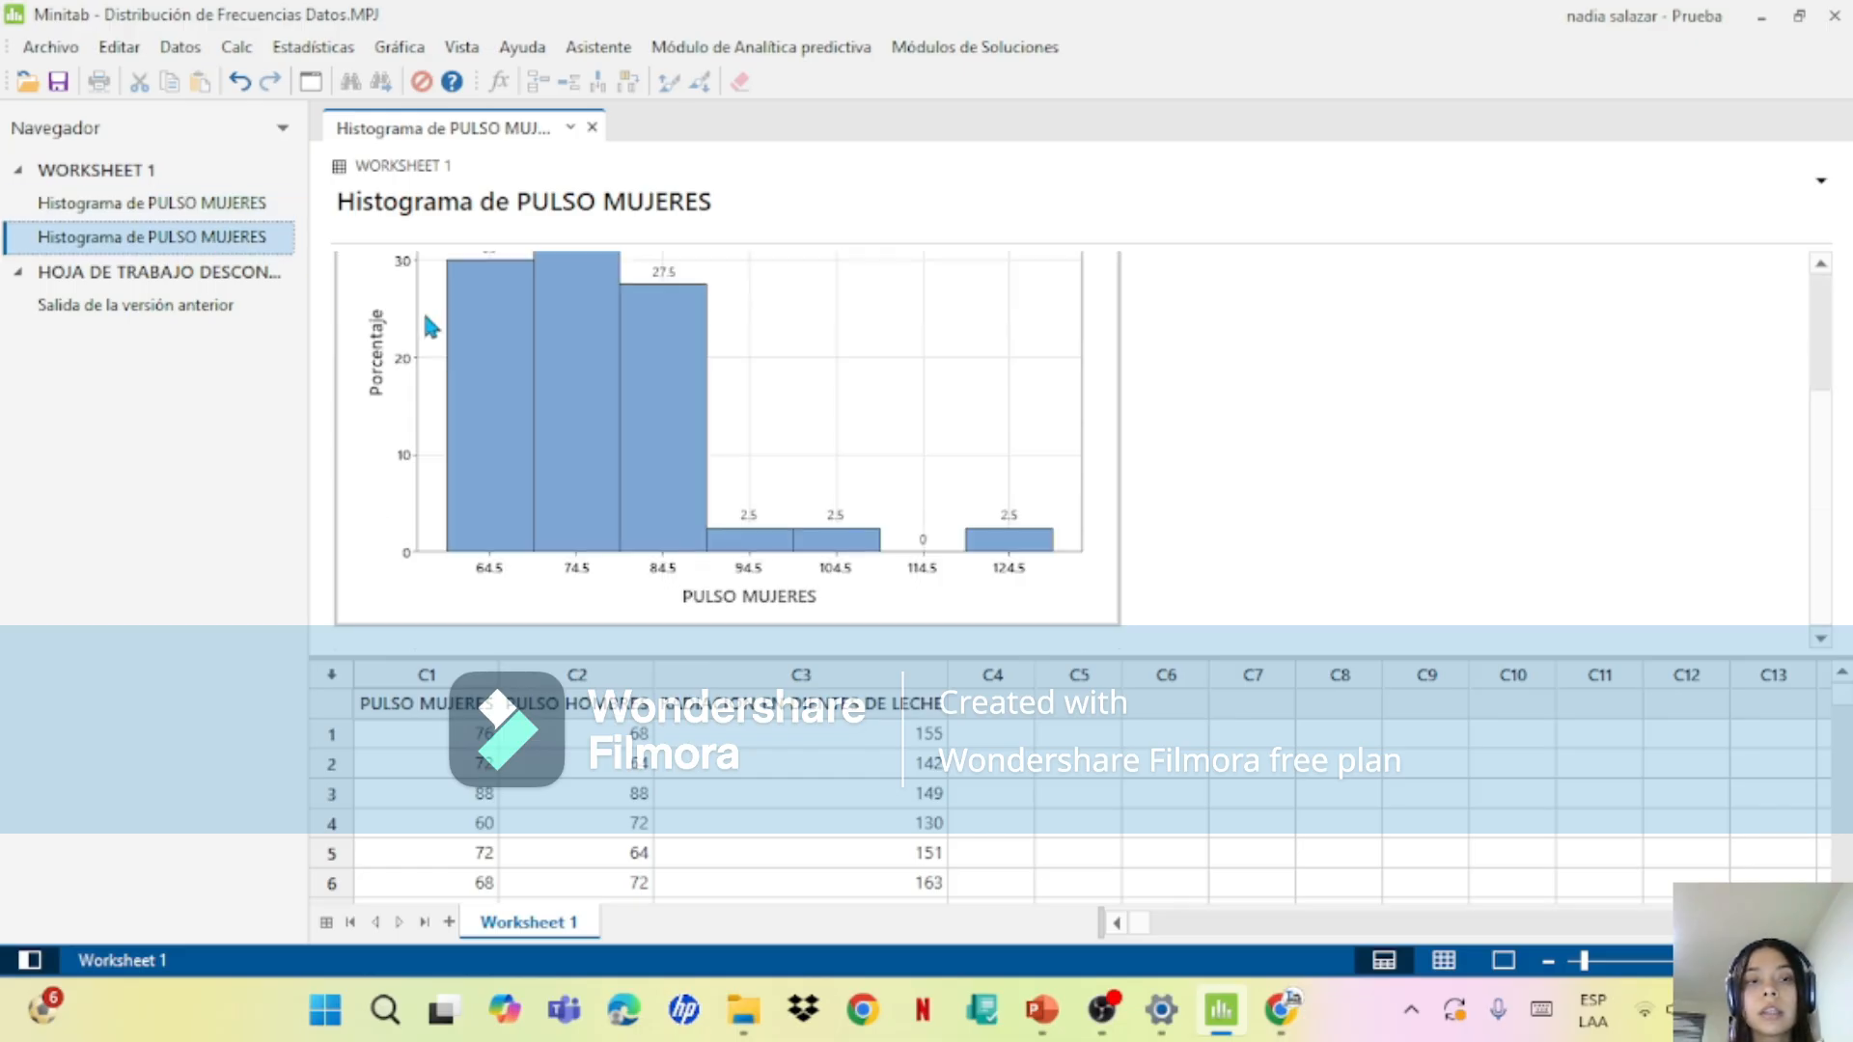
click(239, 213)
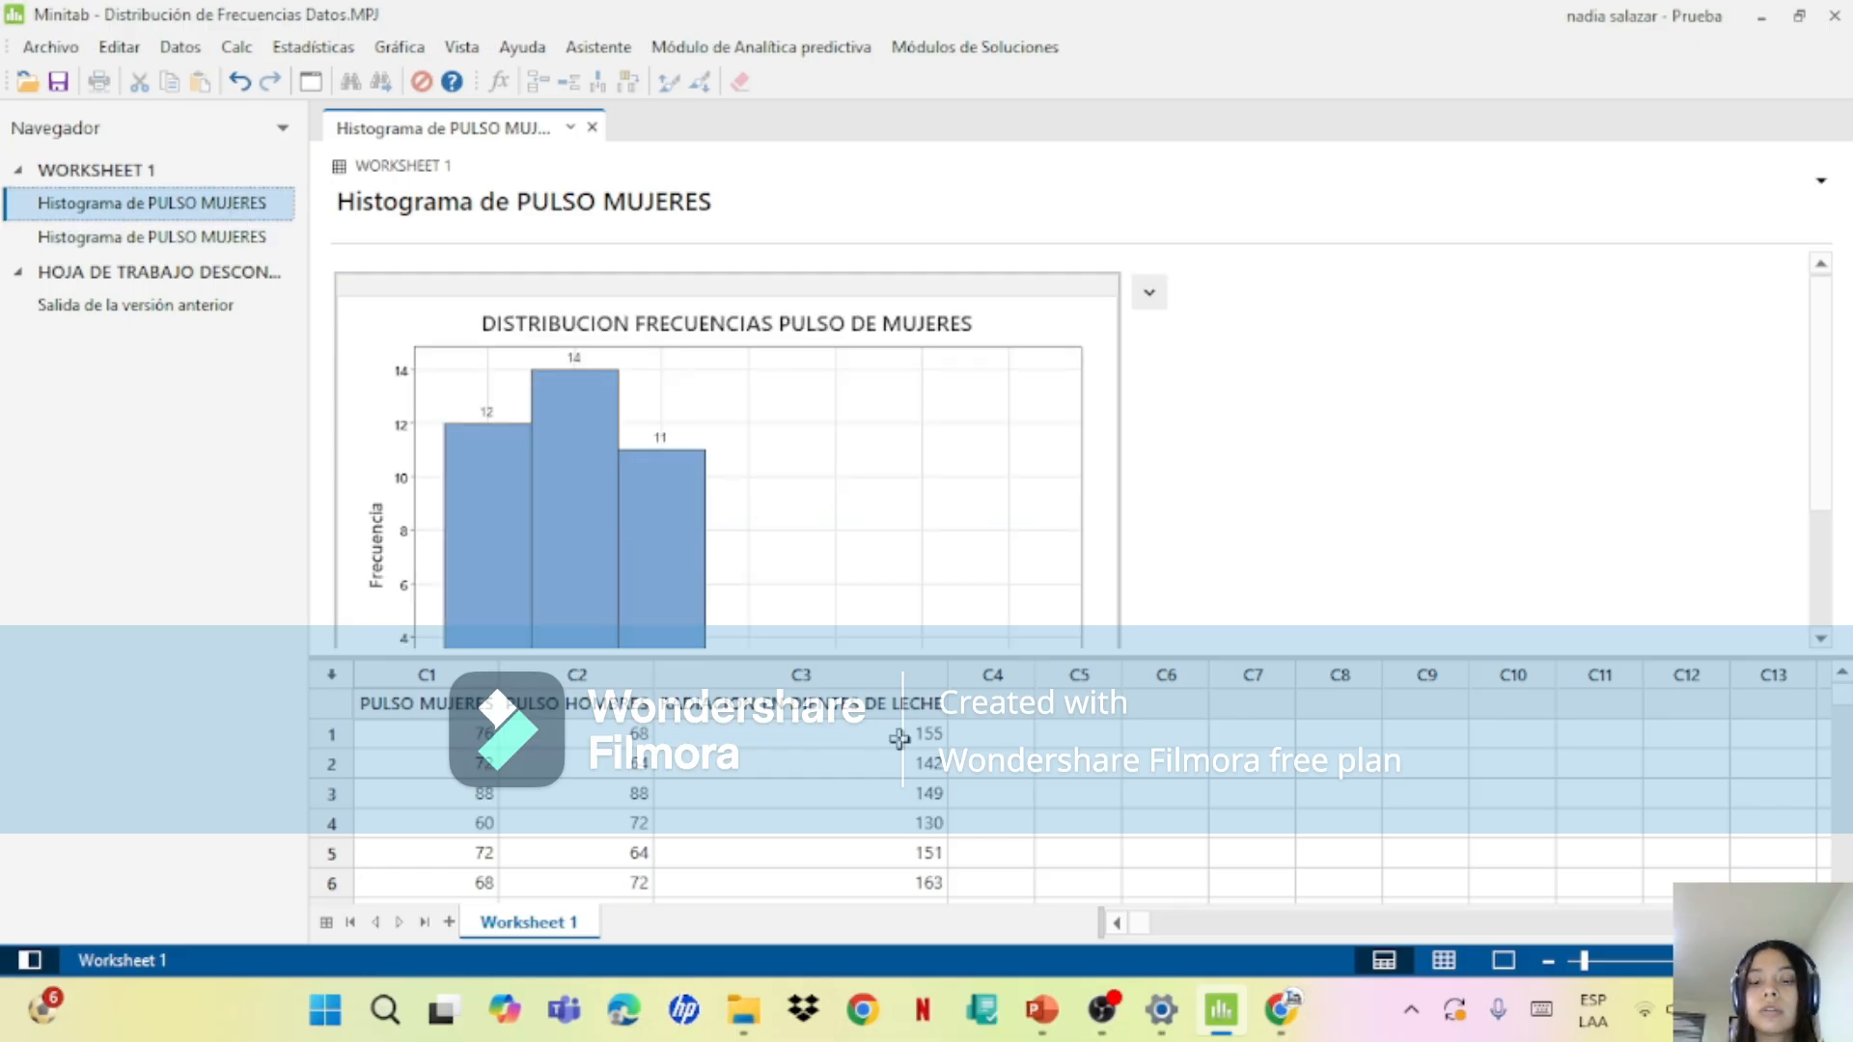
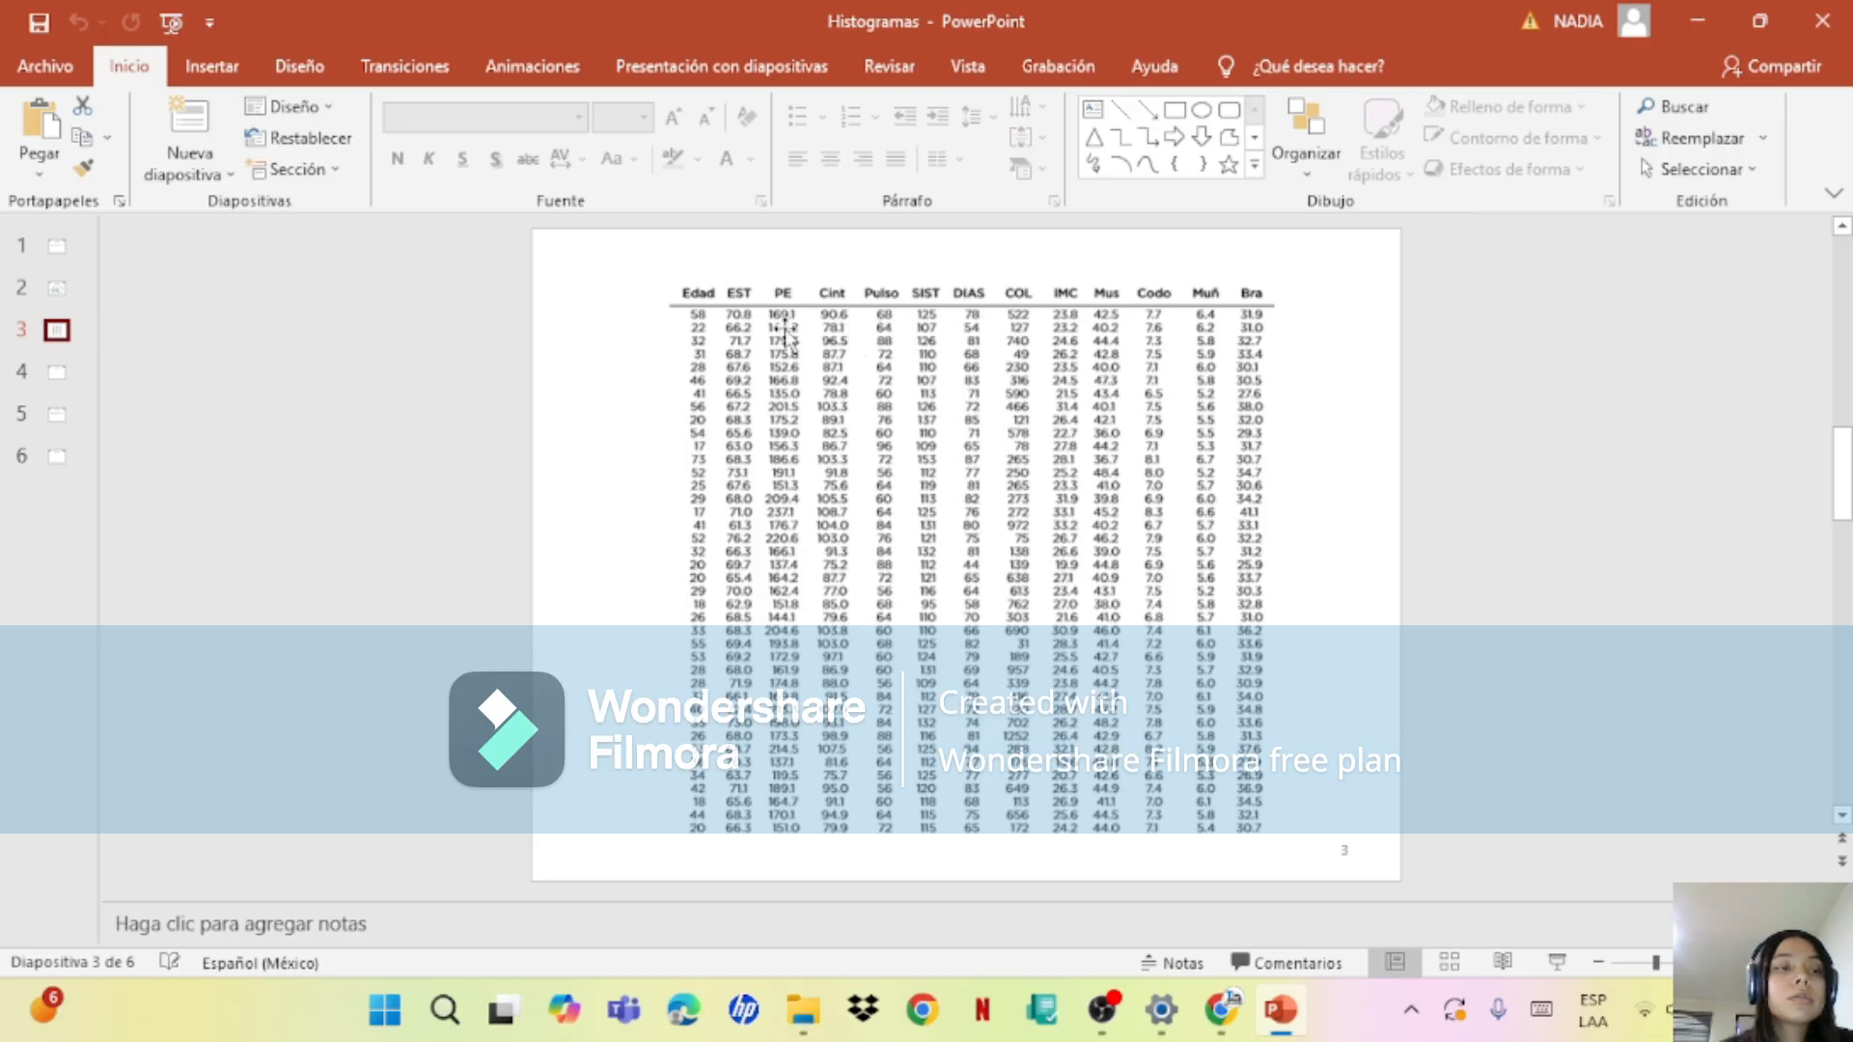
Step: Open the Histogramas Datos.MPJ project embedded in slide 4 of the presentation in Minitab
click(67, 380)
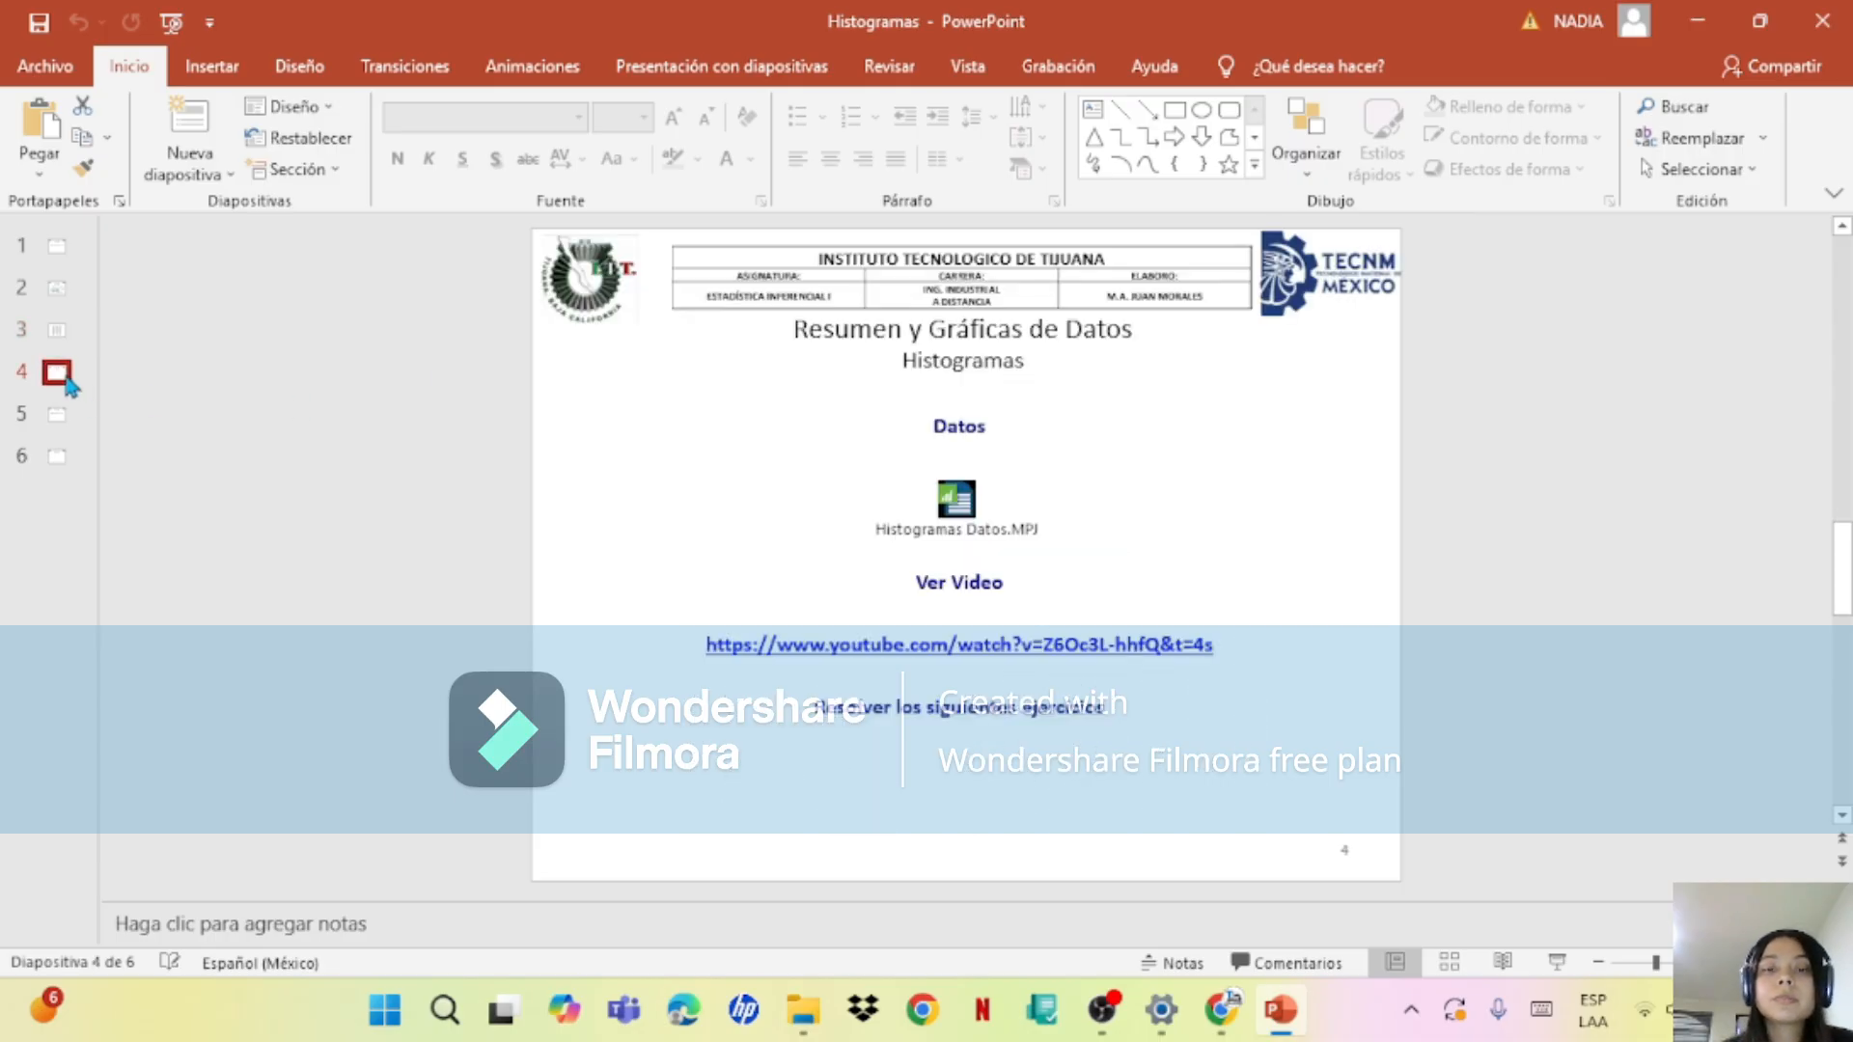
click(956, 497)
double_click(956, 500)
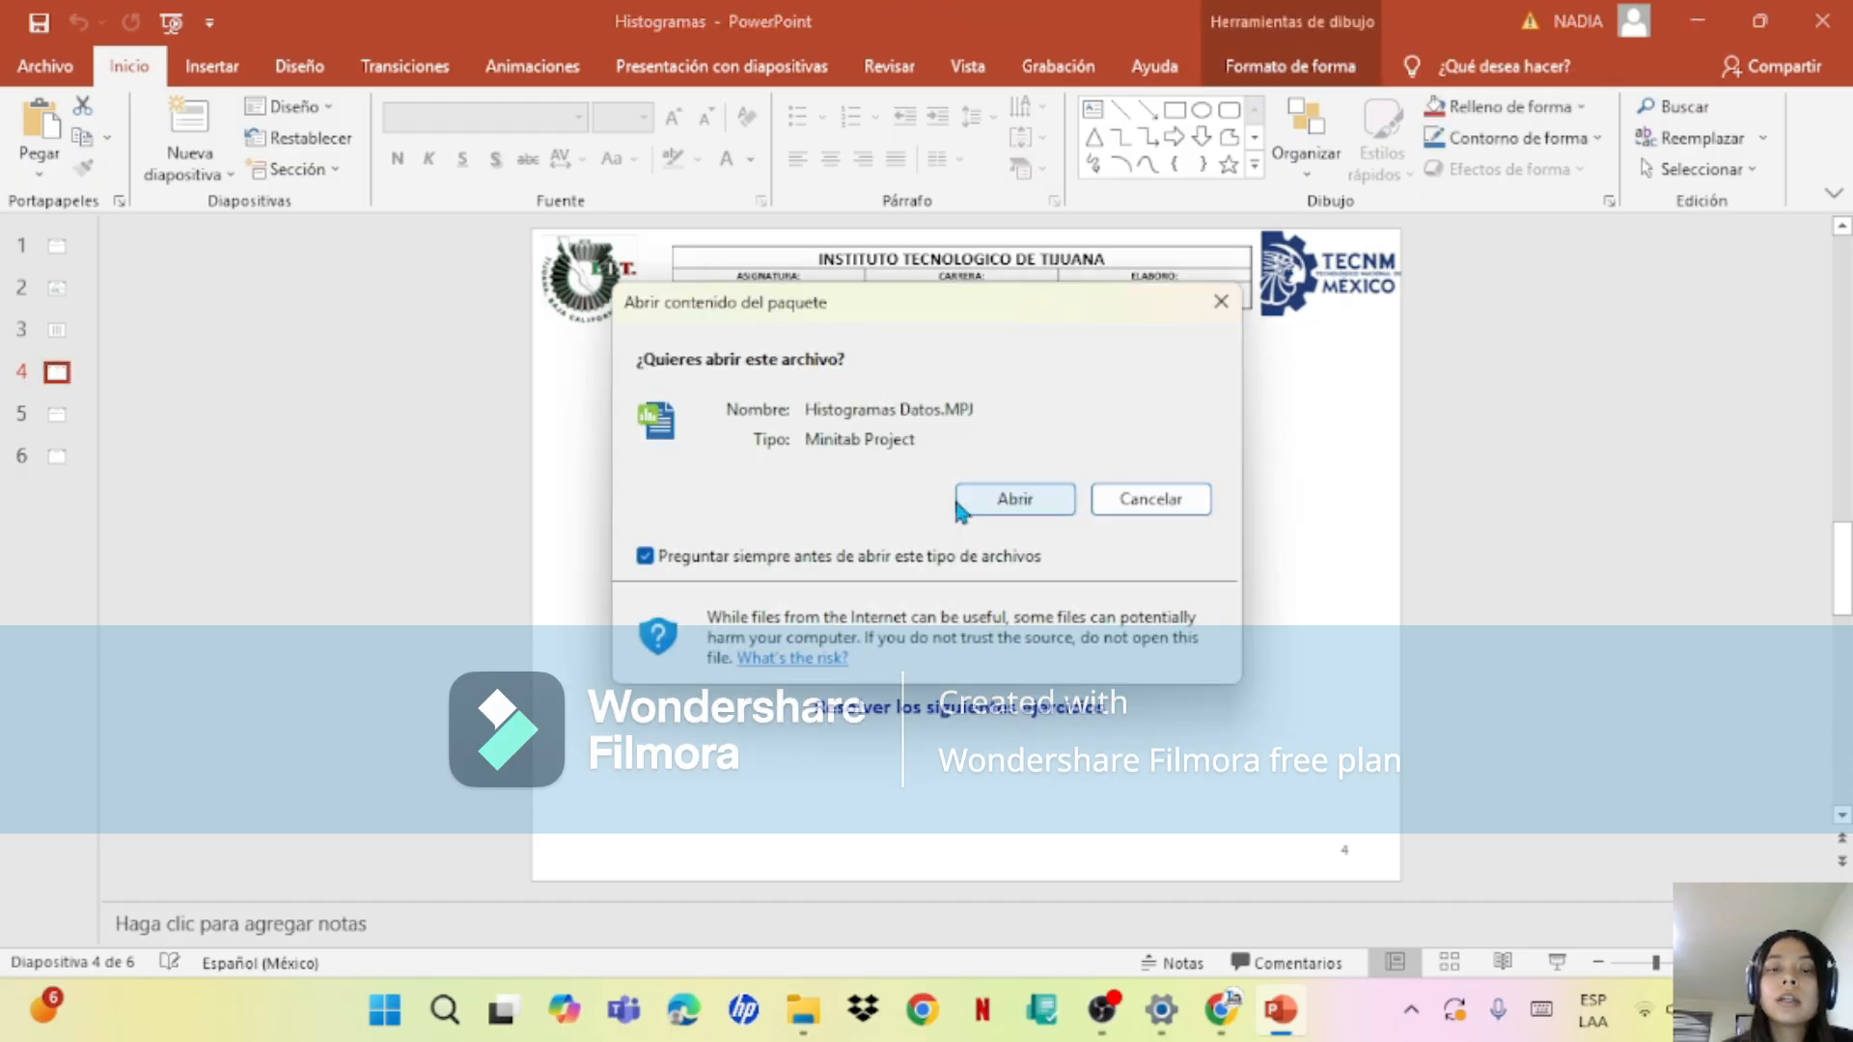
click(1020, 500)
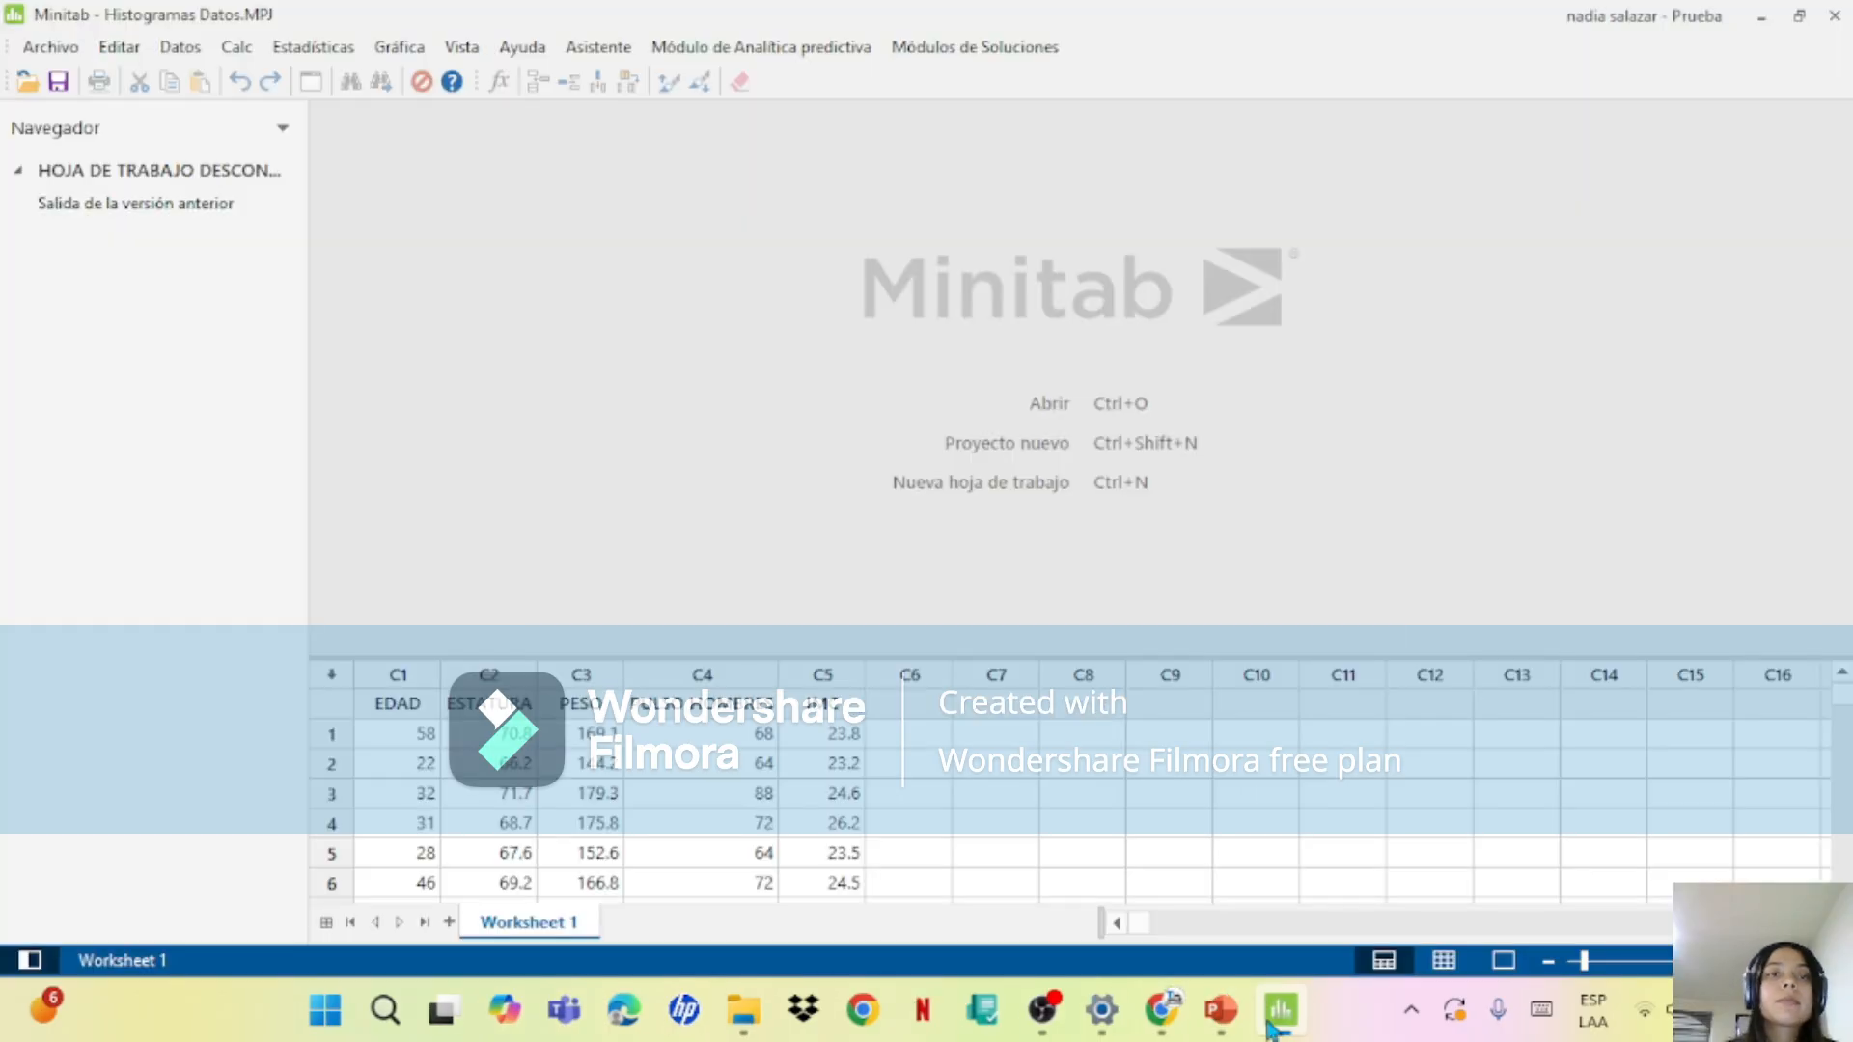
Step: Start a new histogram of the type with fit (Con ajuste)
click(406, 52)
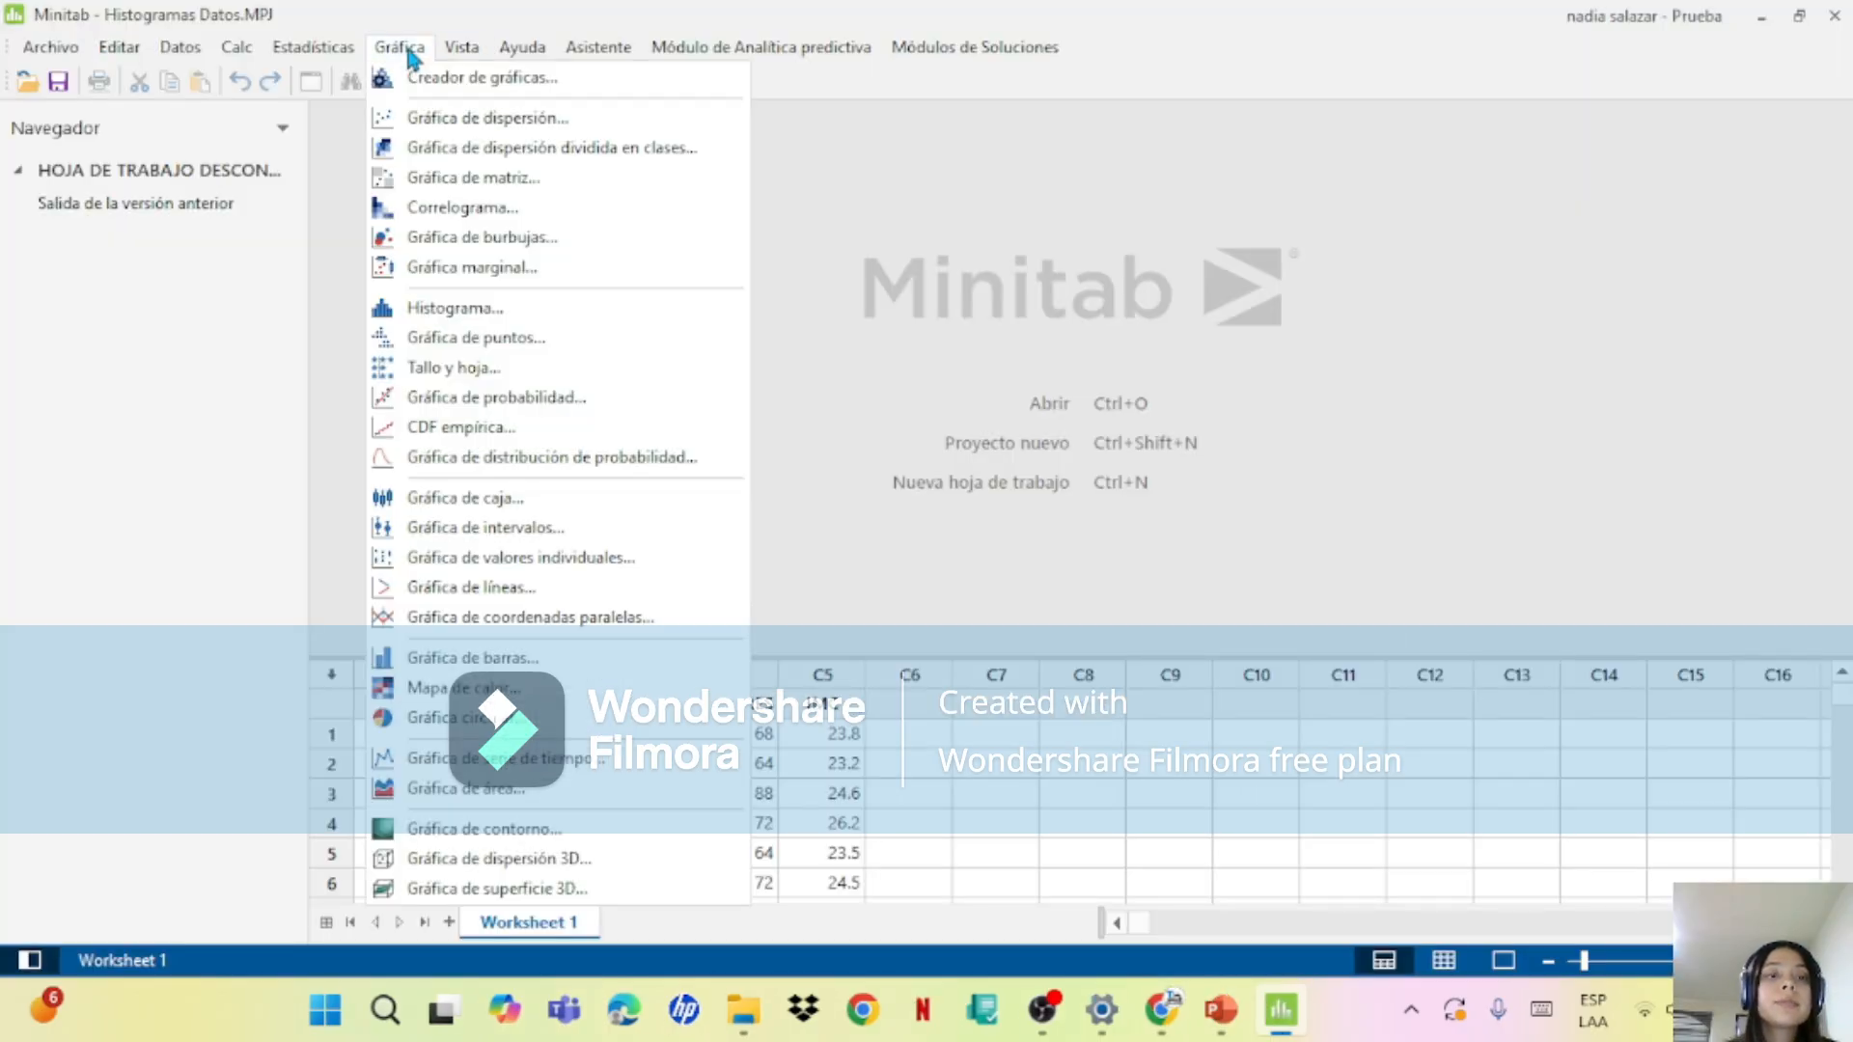
click(553, 312)
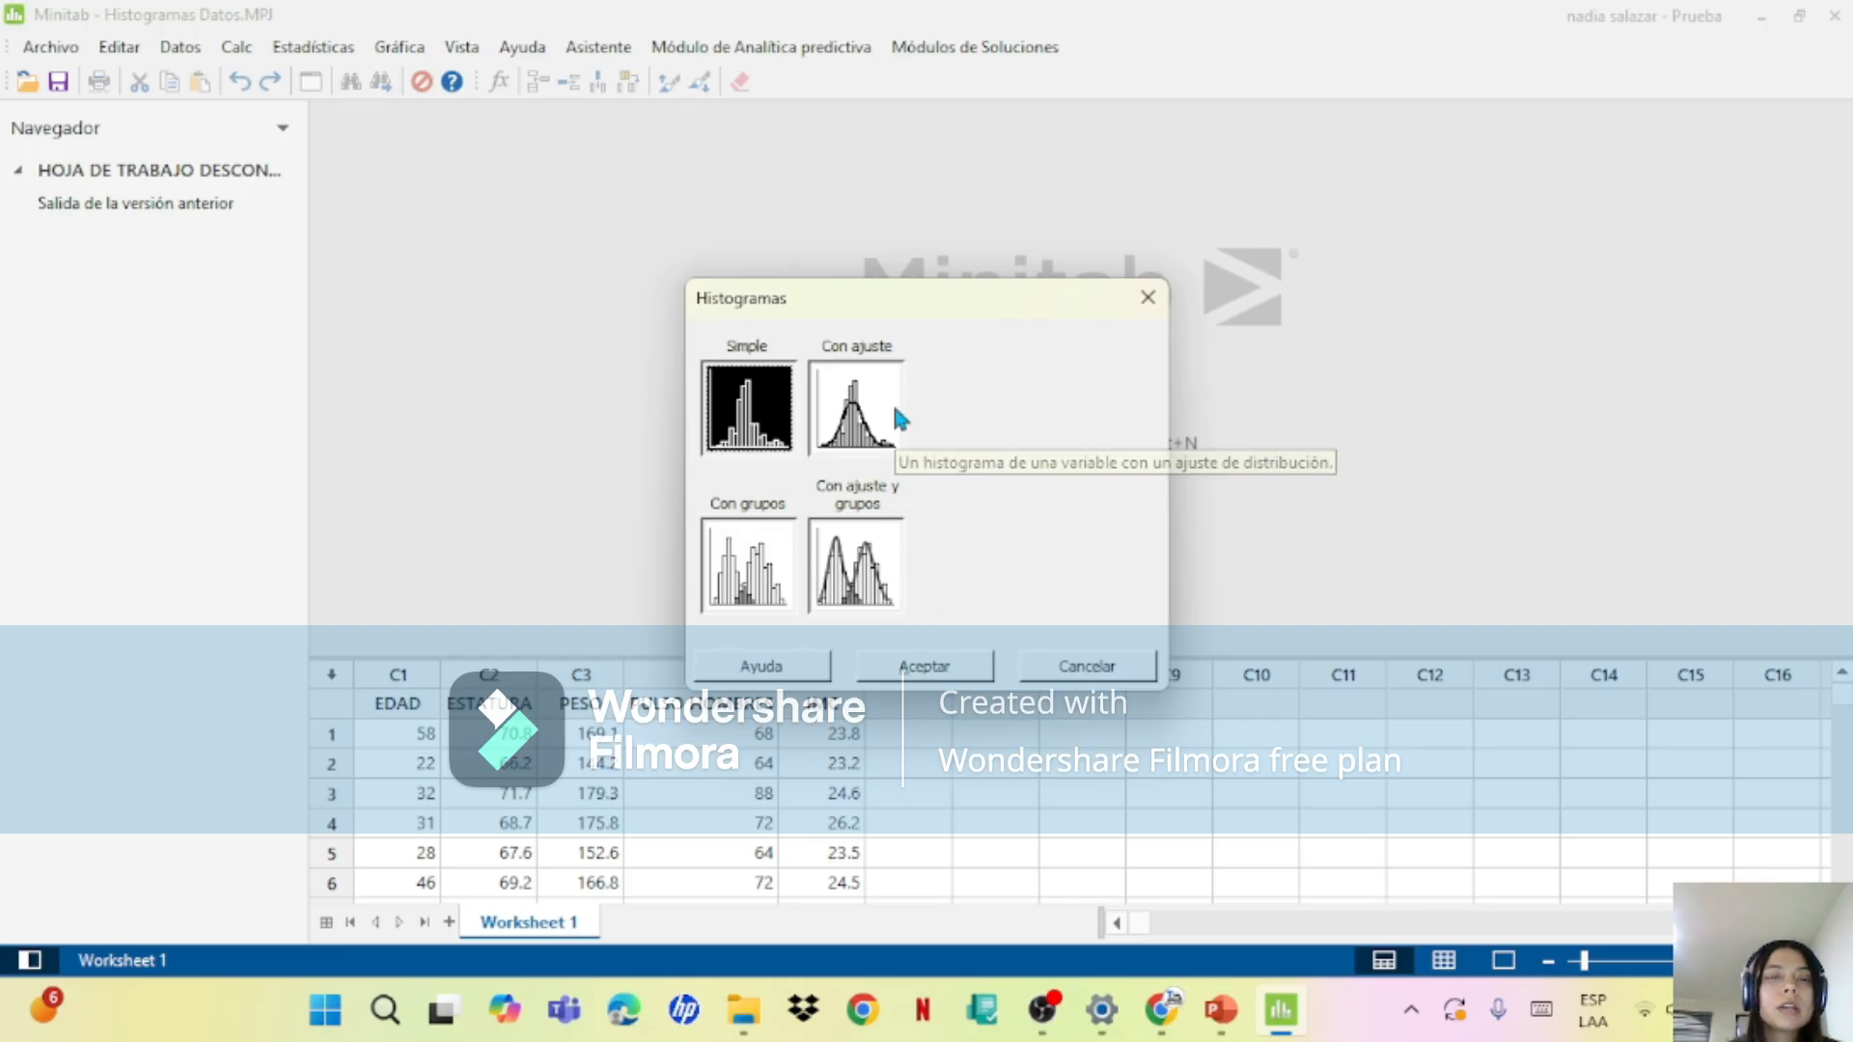
click(896, 410)
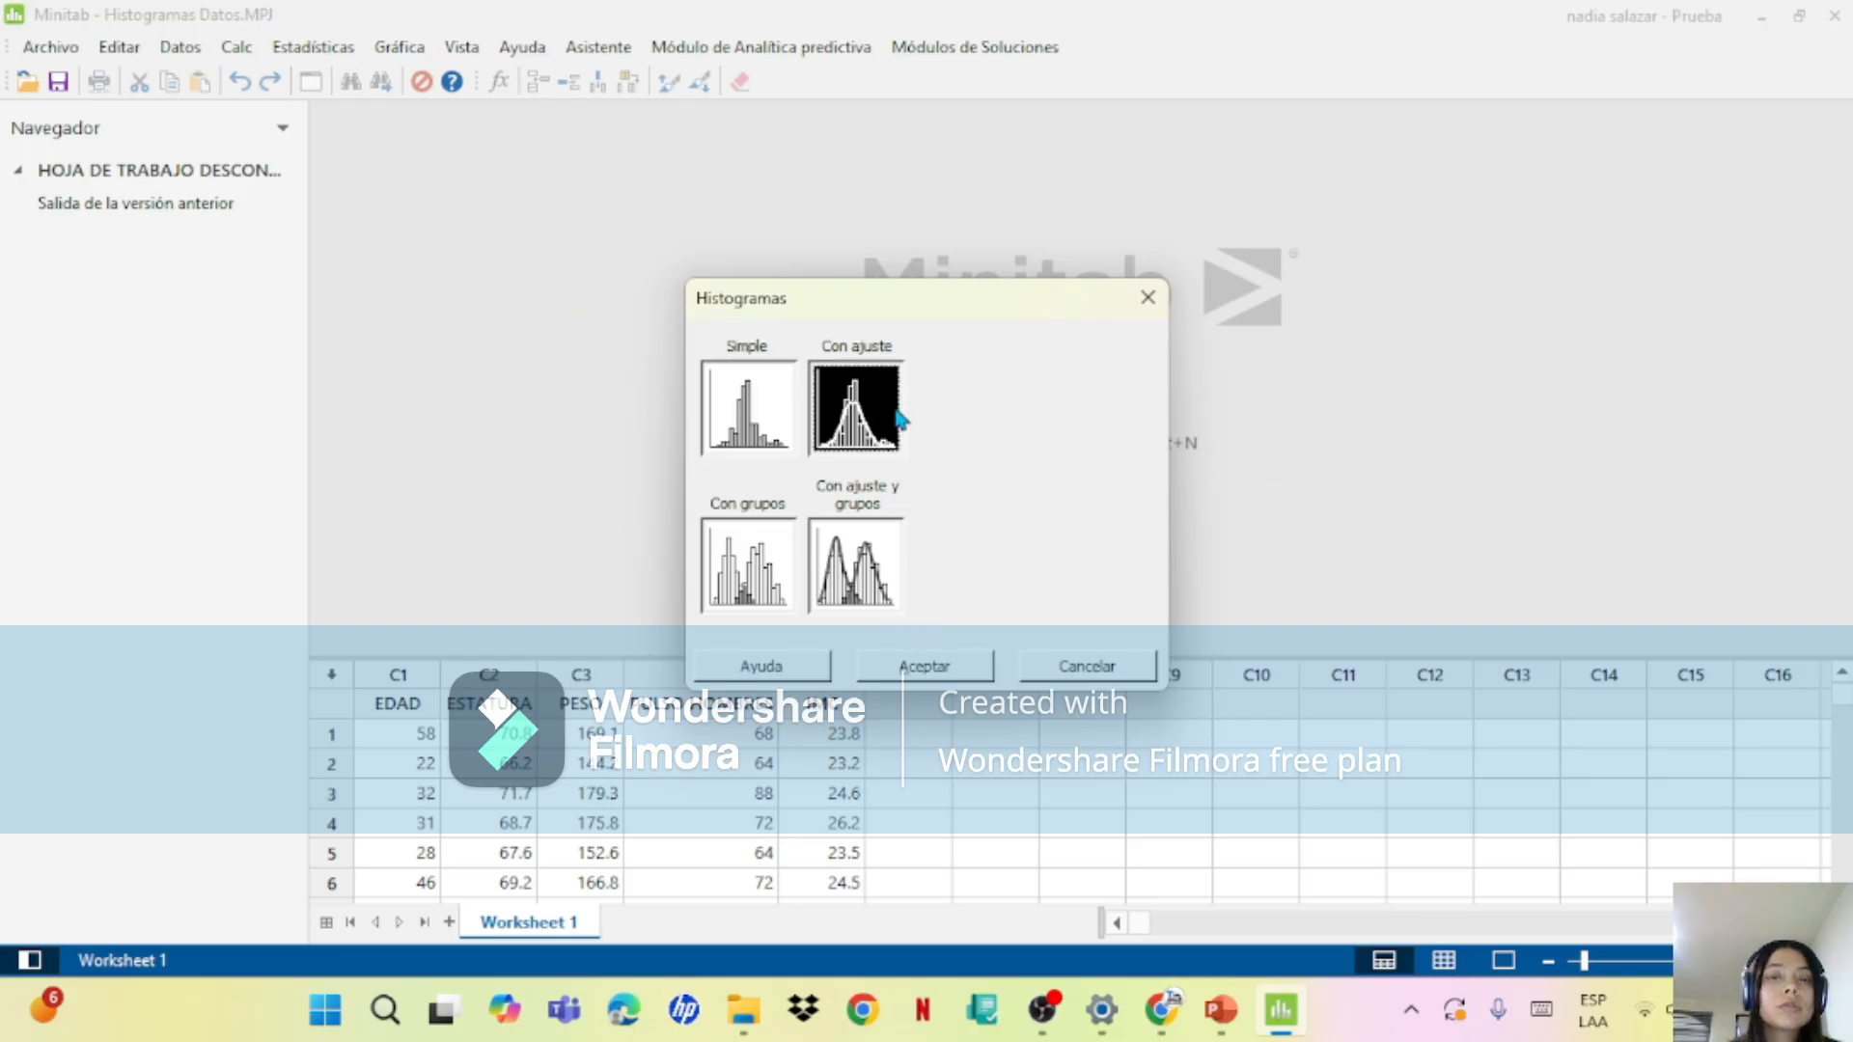
click(903, 673)
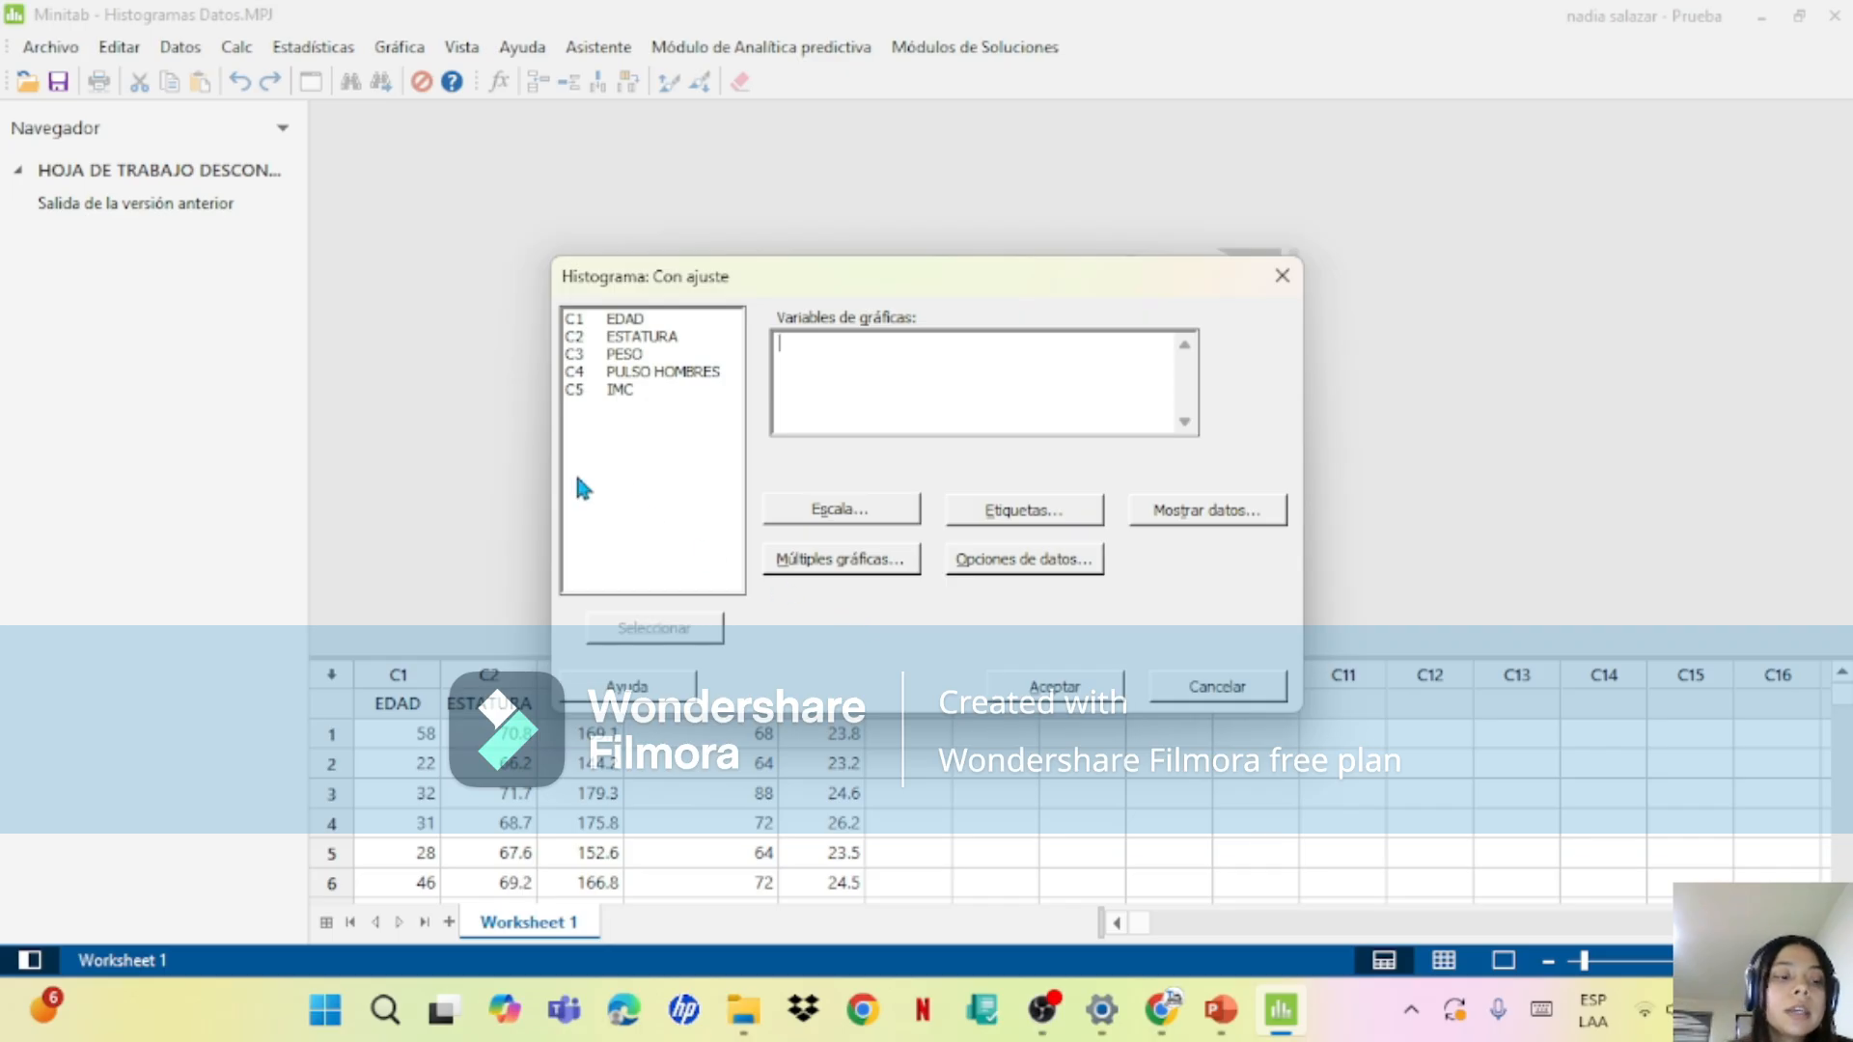
Step: Title the histogram EDAD, checking its Y scale type settings first
click(990, 511)
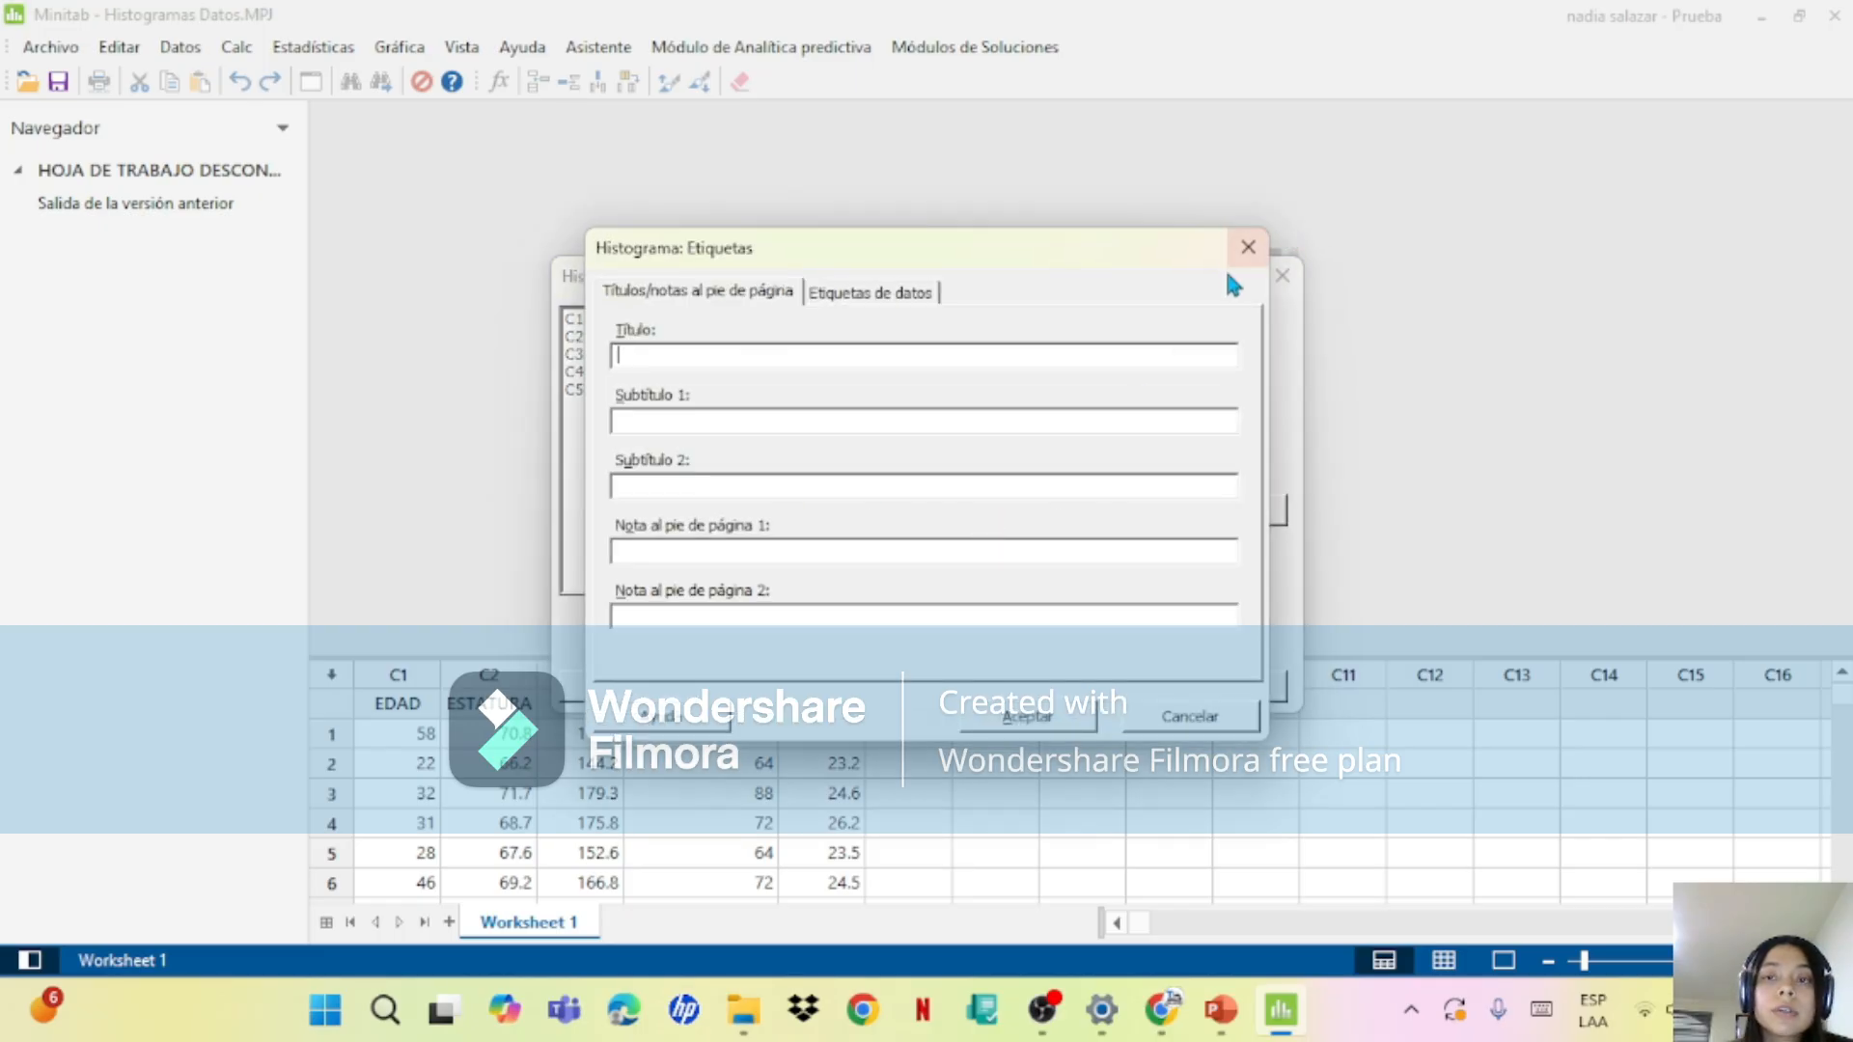
click(1248, 247)
click(886, 494)
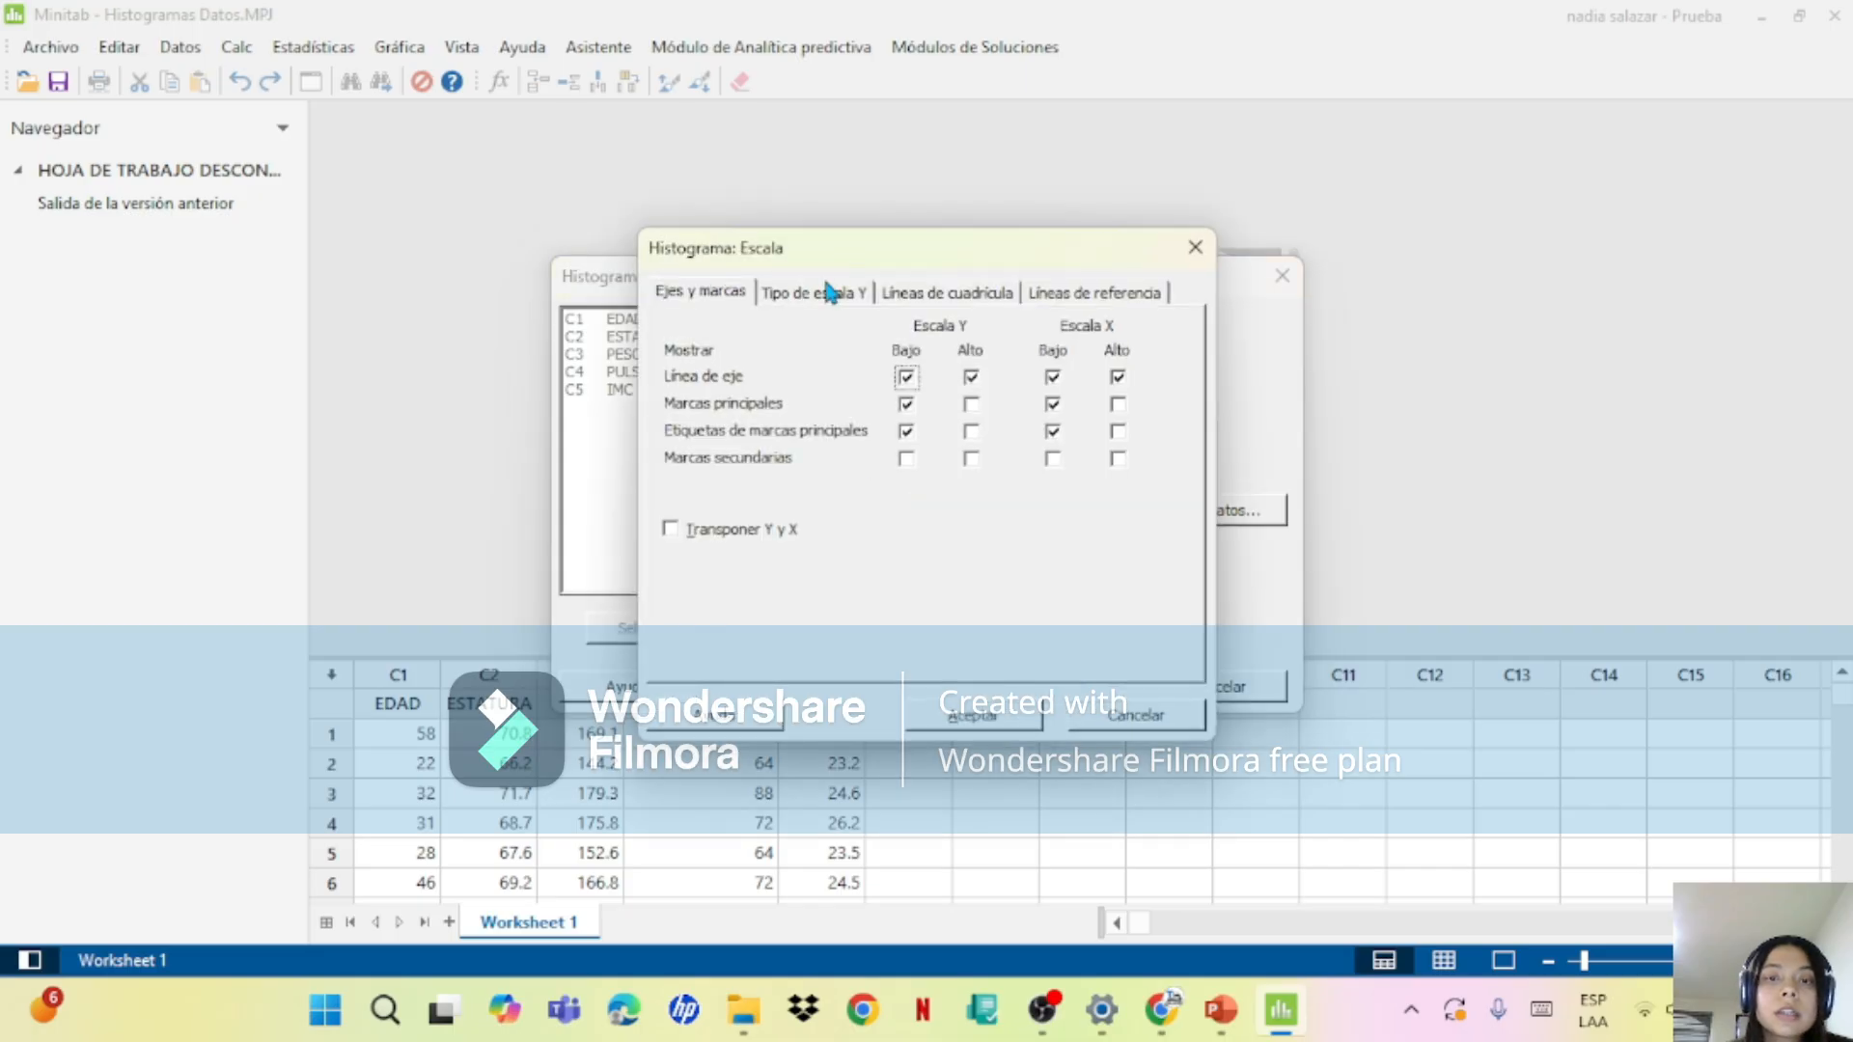
click(828, 291)
click(961, 716)
click(998, 521)
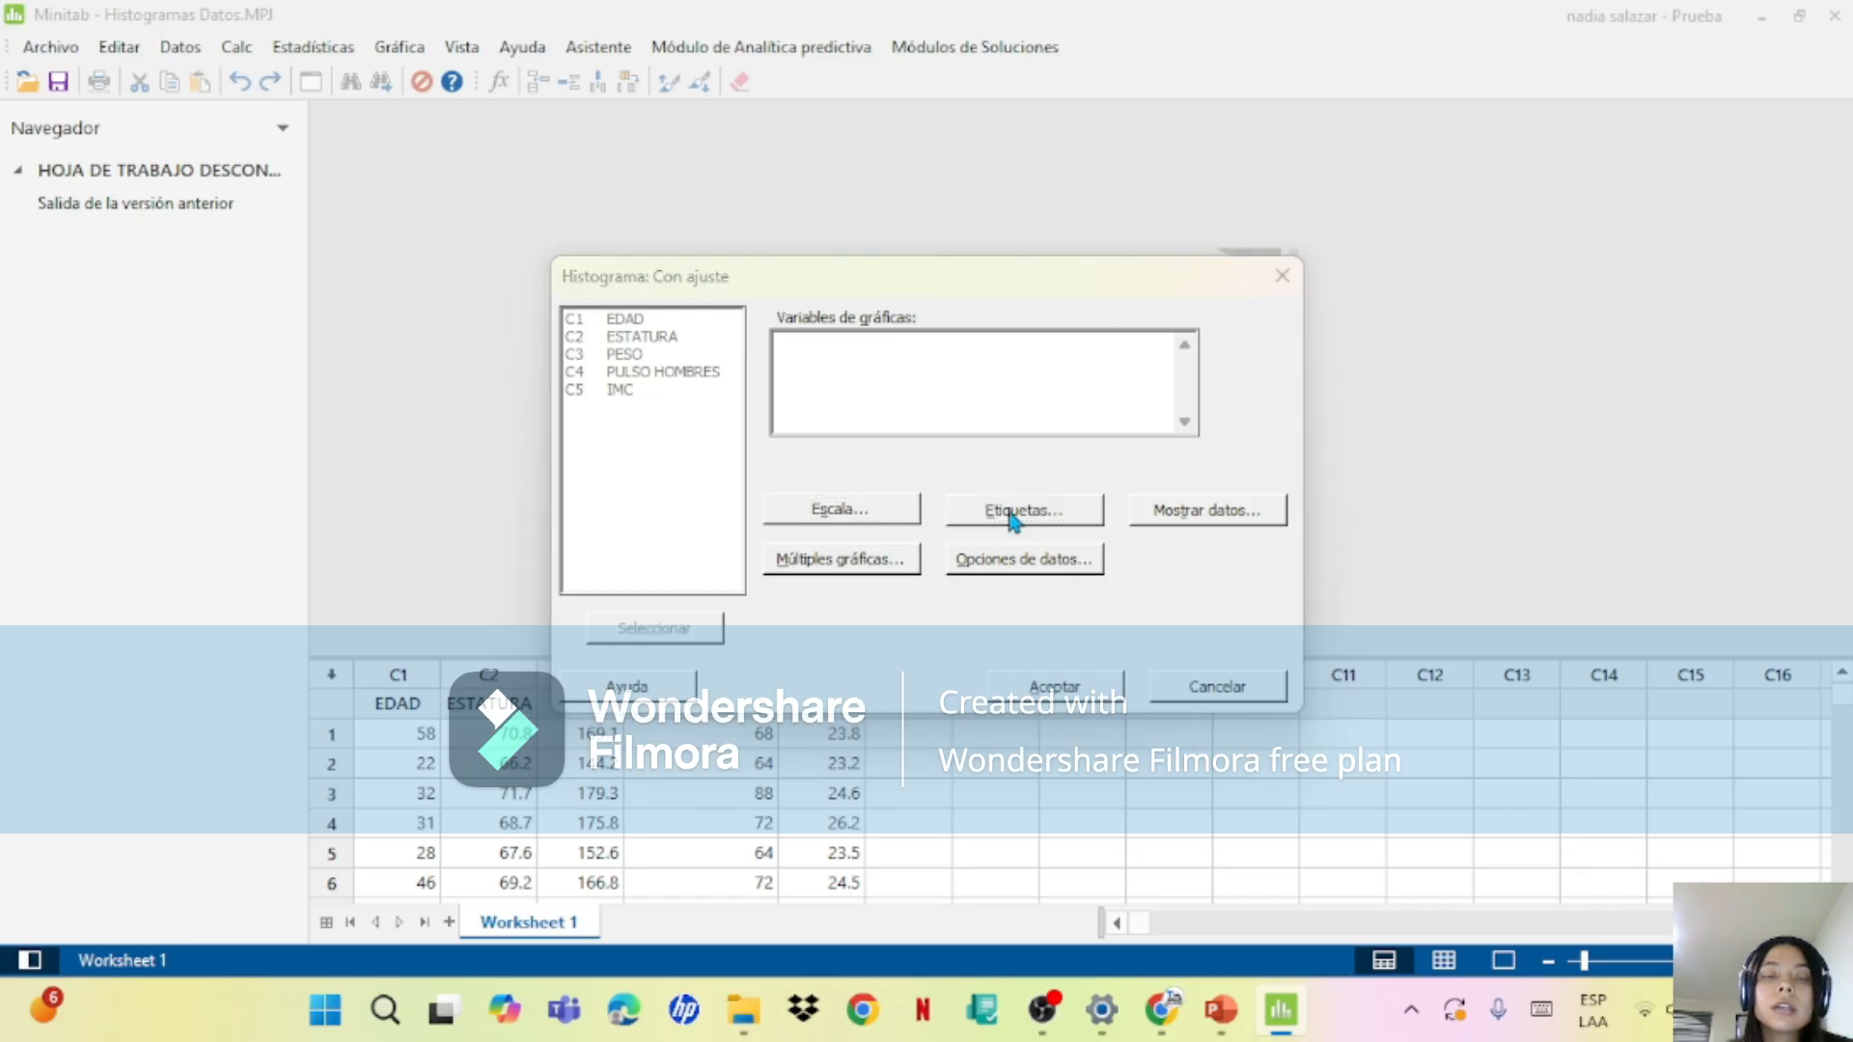
text(ed)
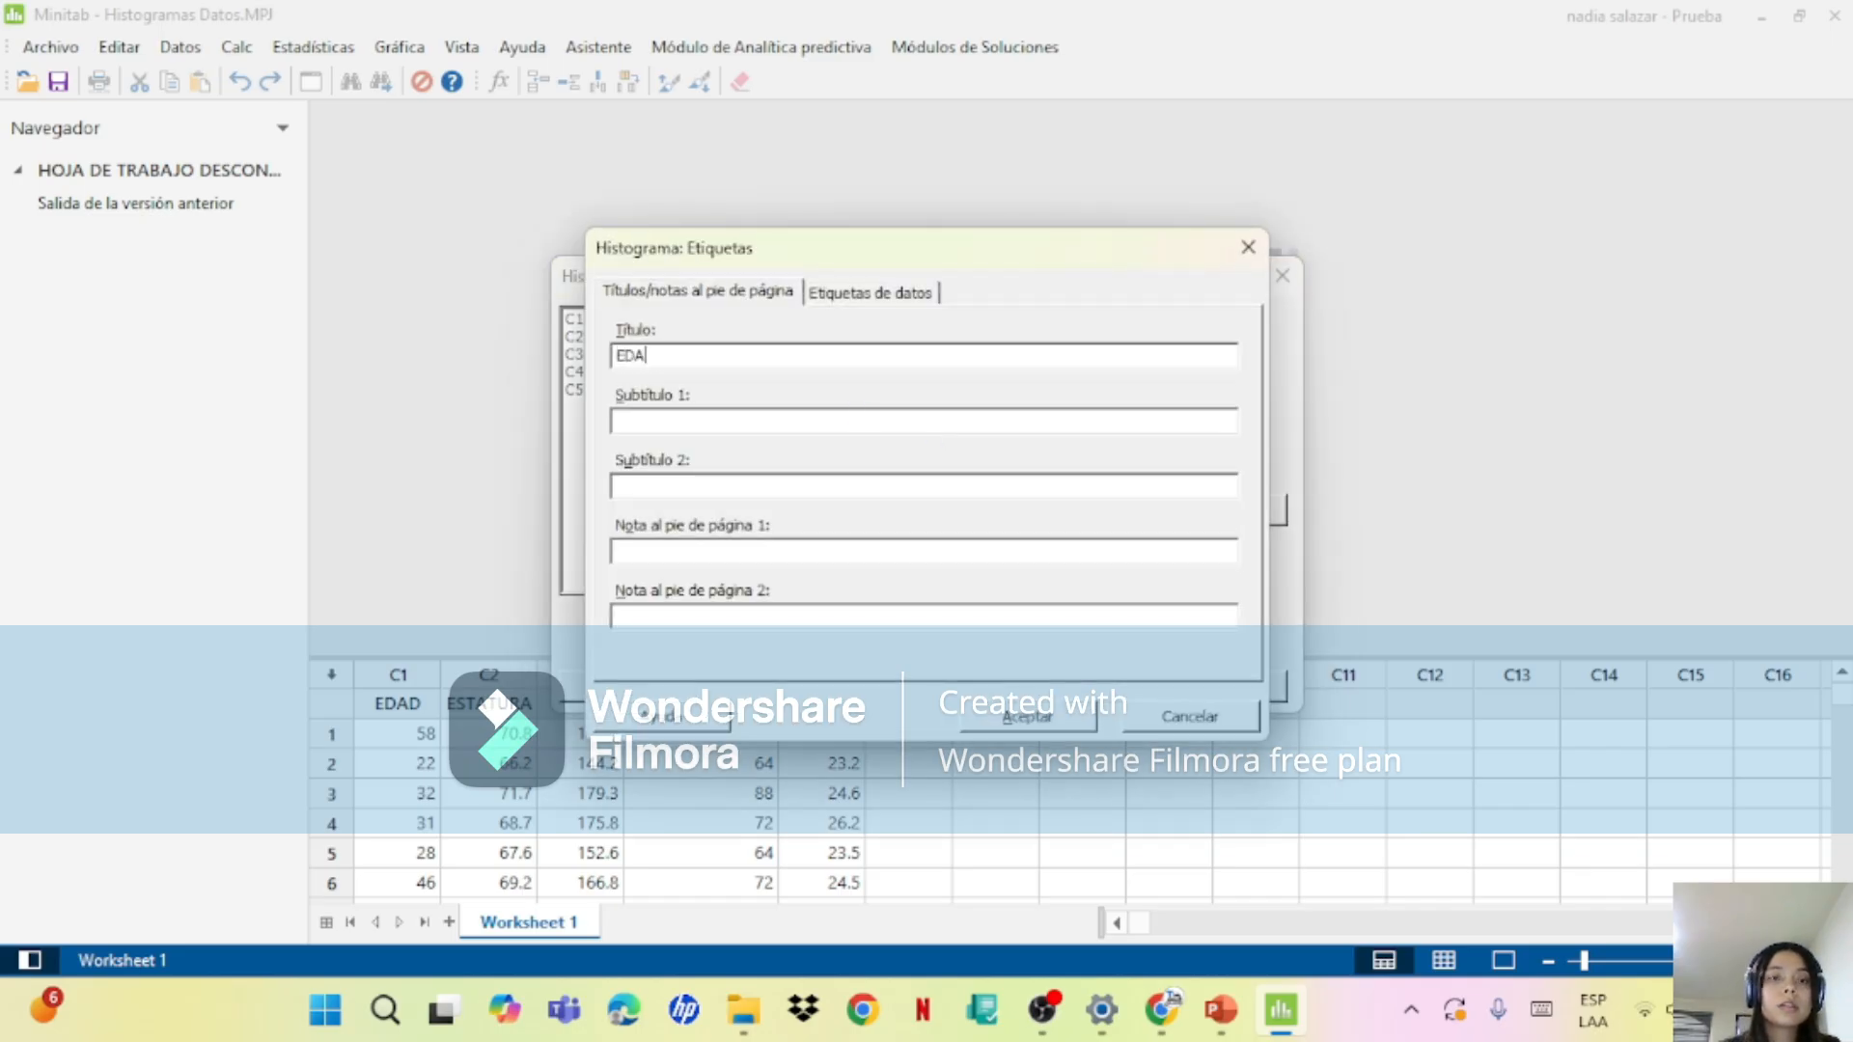
click(1004, 715)
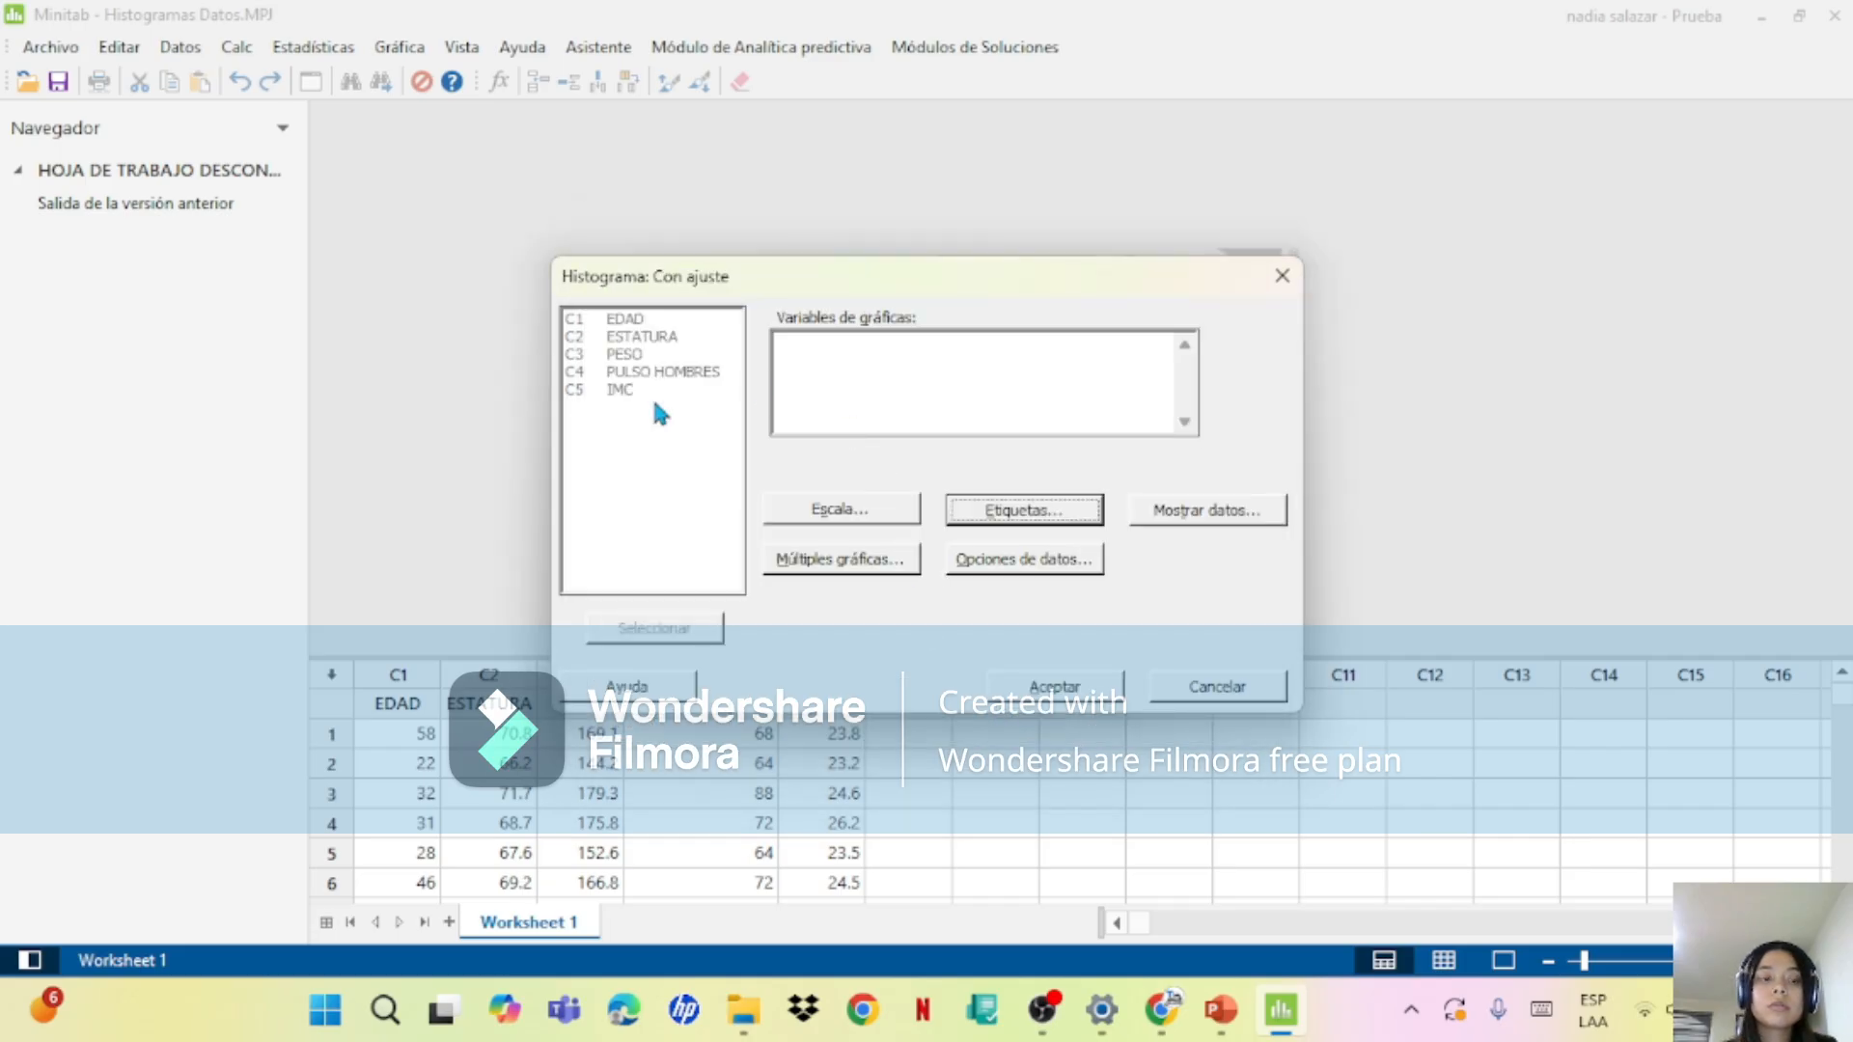
Step: Keep the Y scale type as Frecuencia, choose EDAD as the graph variable and create the histogram
click(1025, 703)
click(1015, 590)
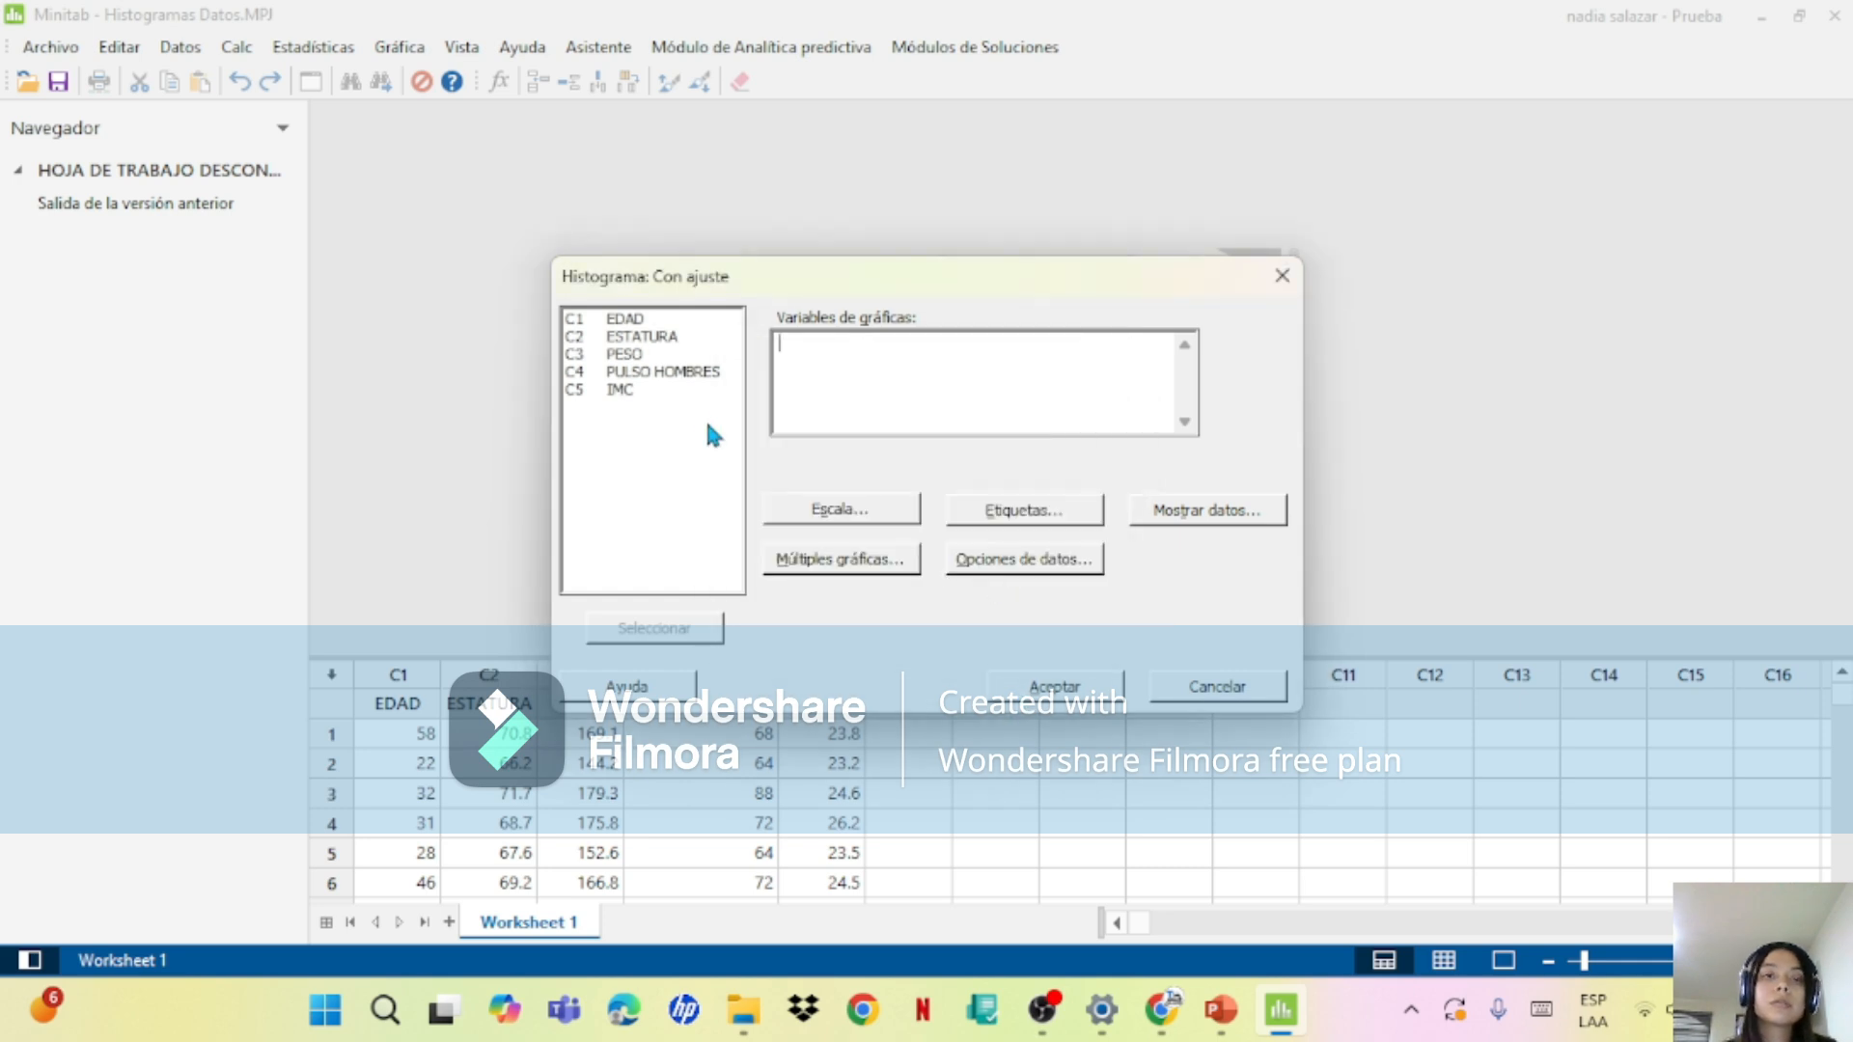
click(658, 322)
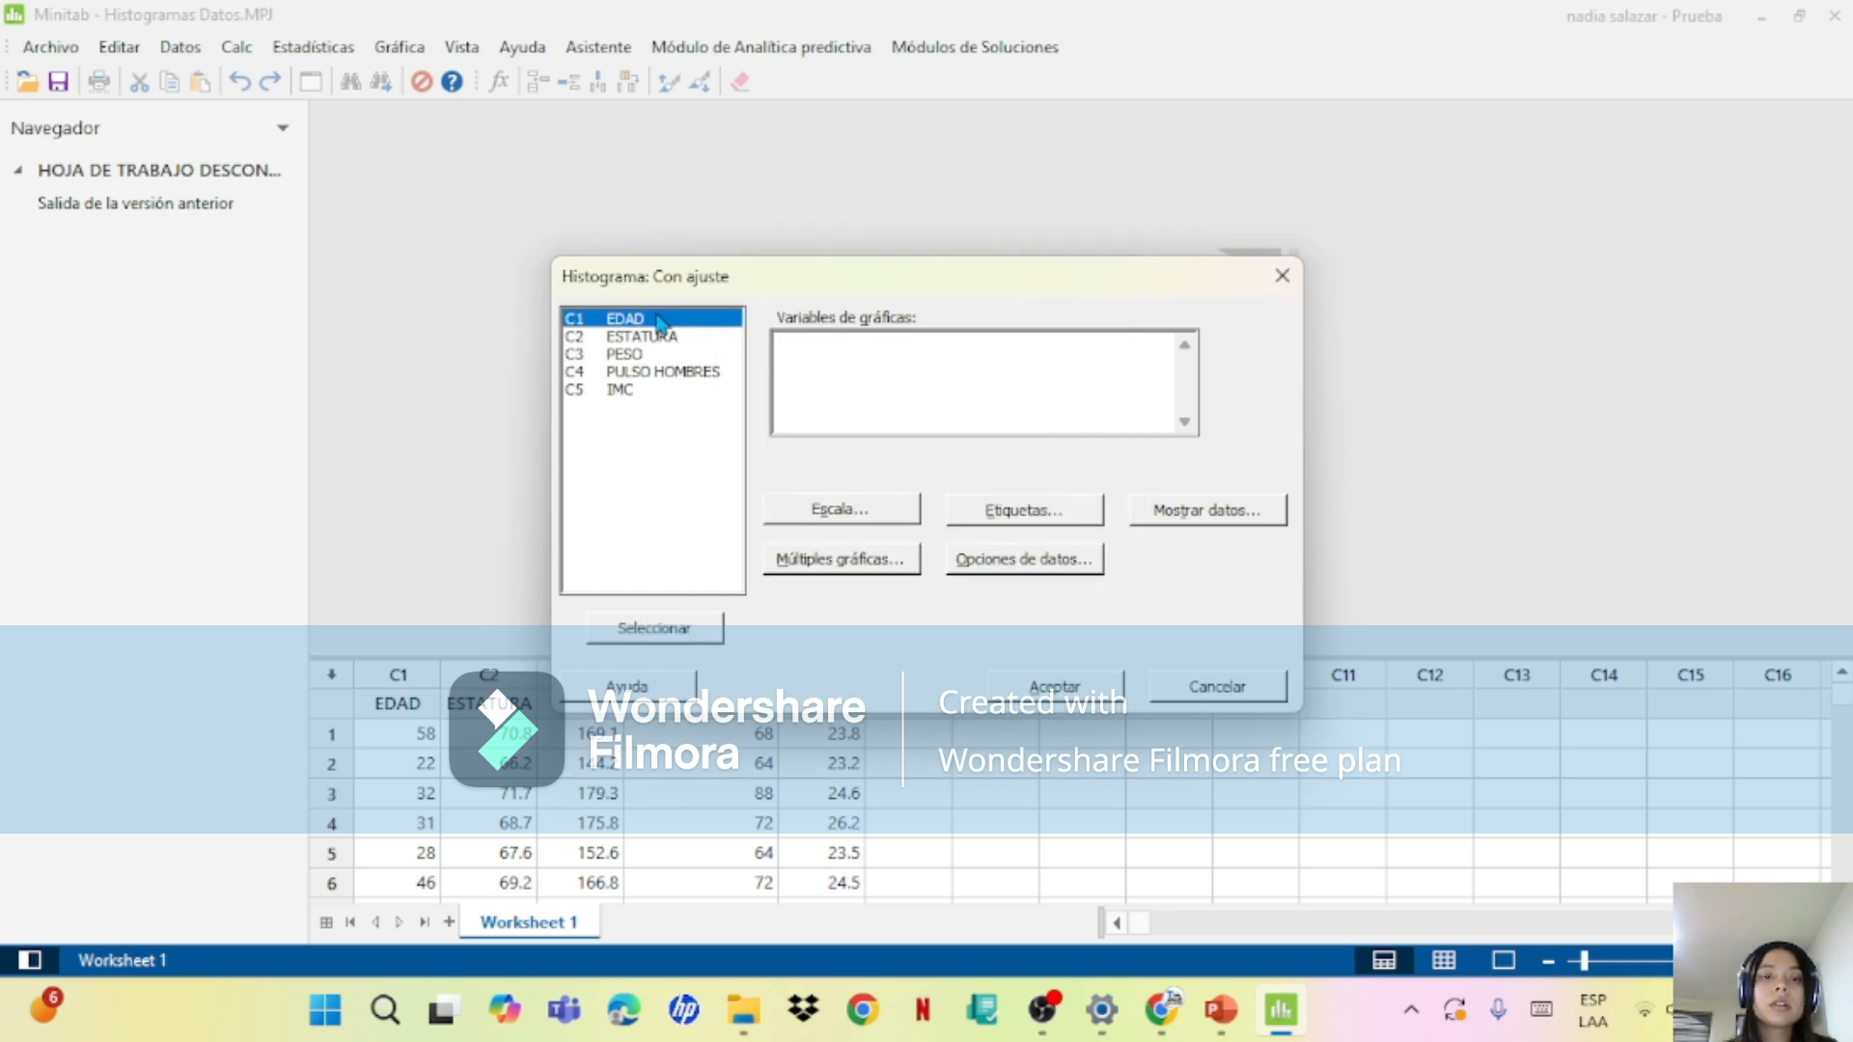
click(865, 517)
click(807, 292)
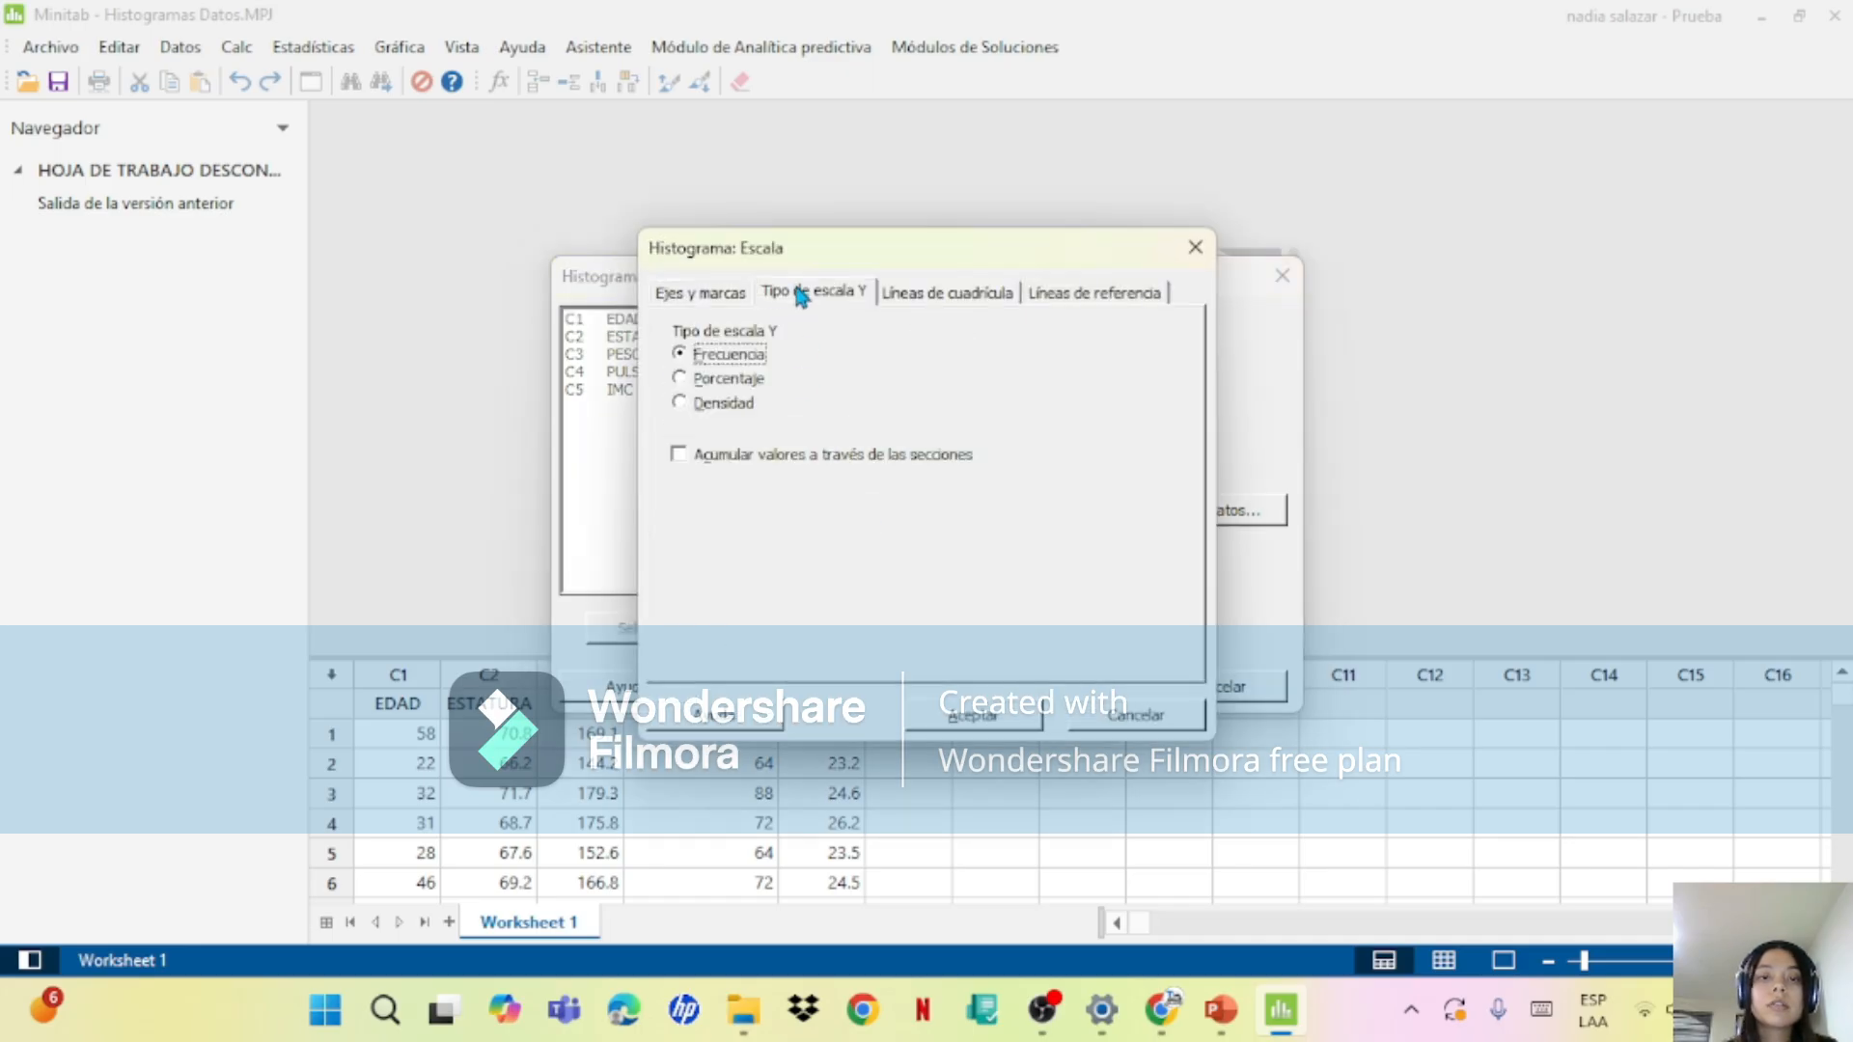
click(976, 716)
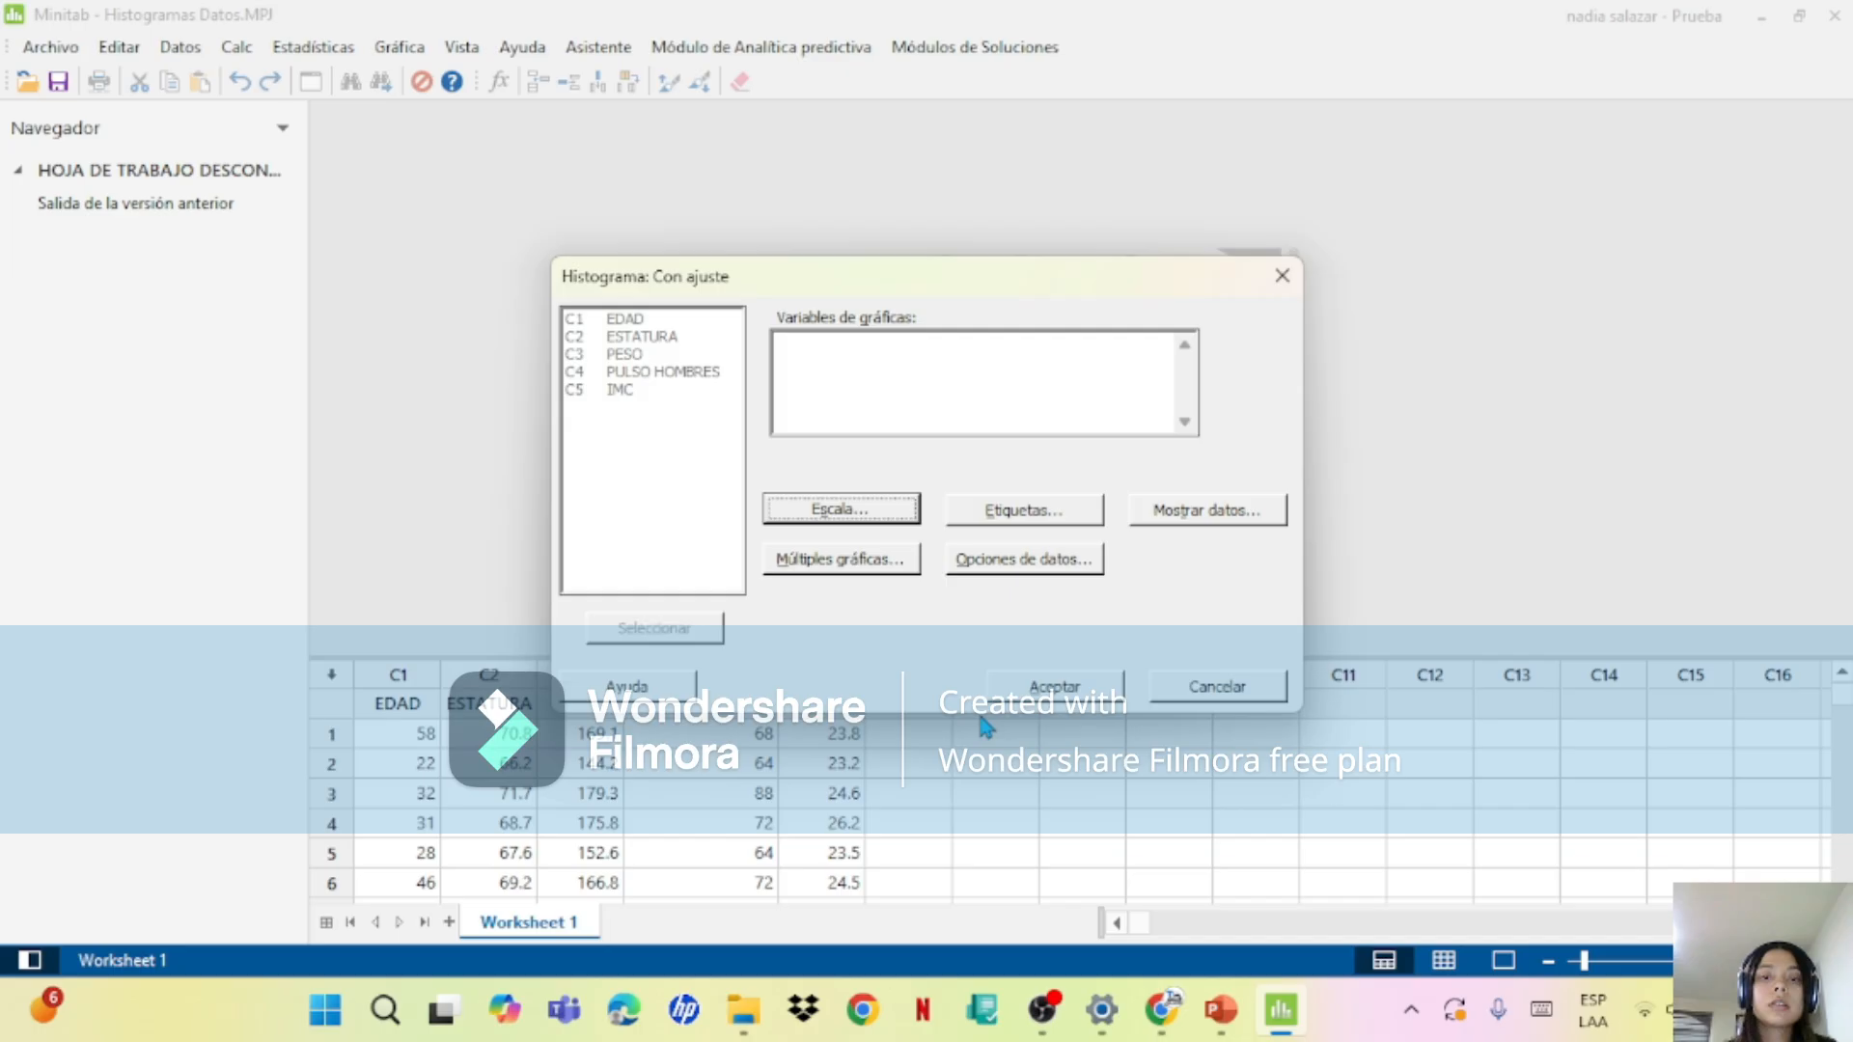
click(1066, 700)
click(1041, 595)
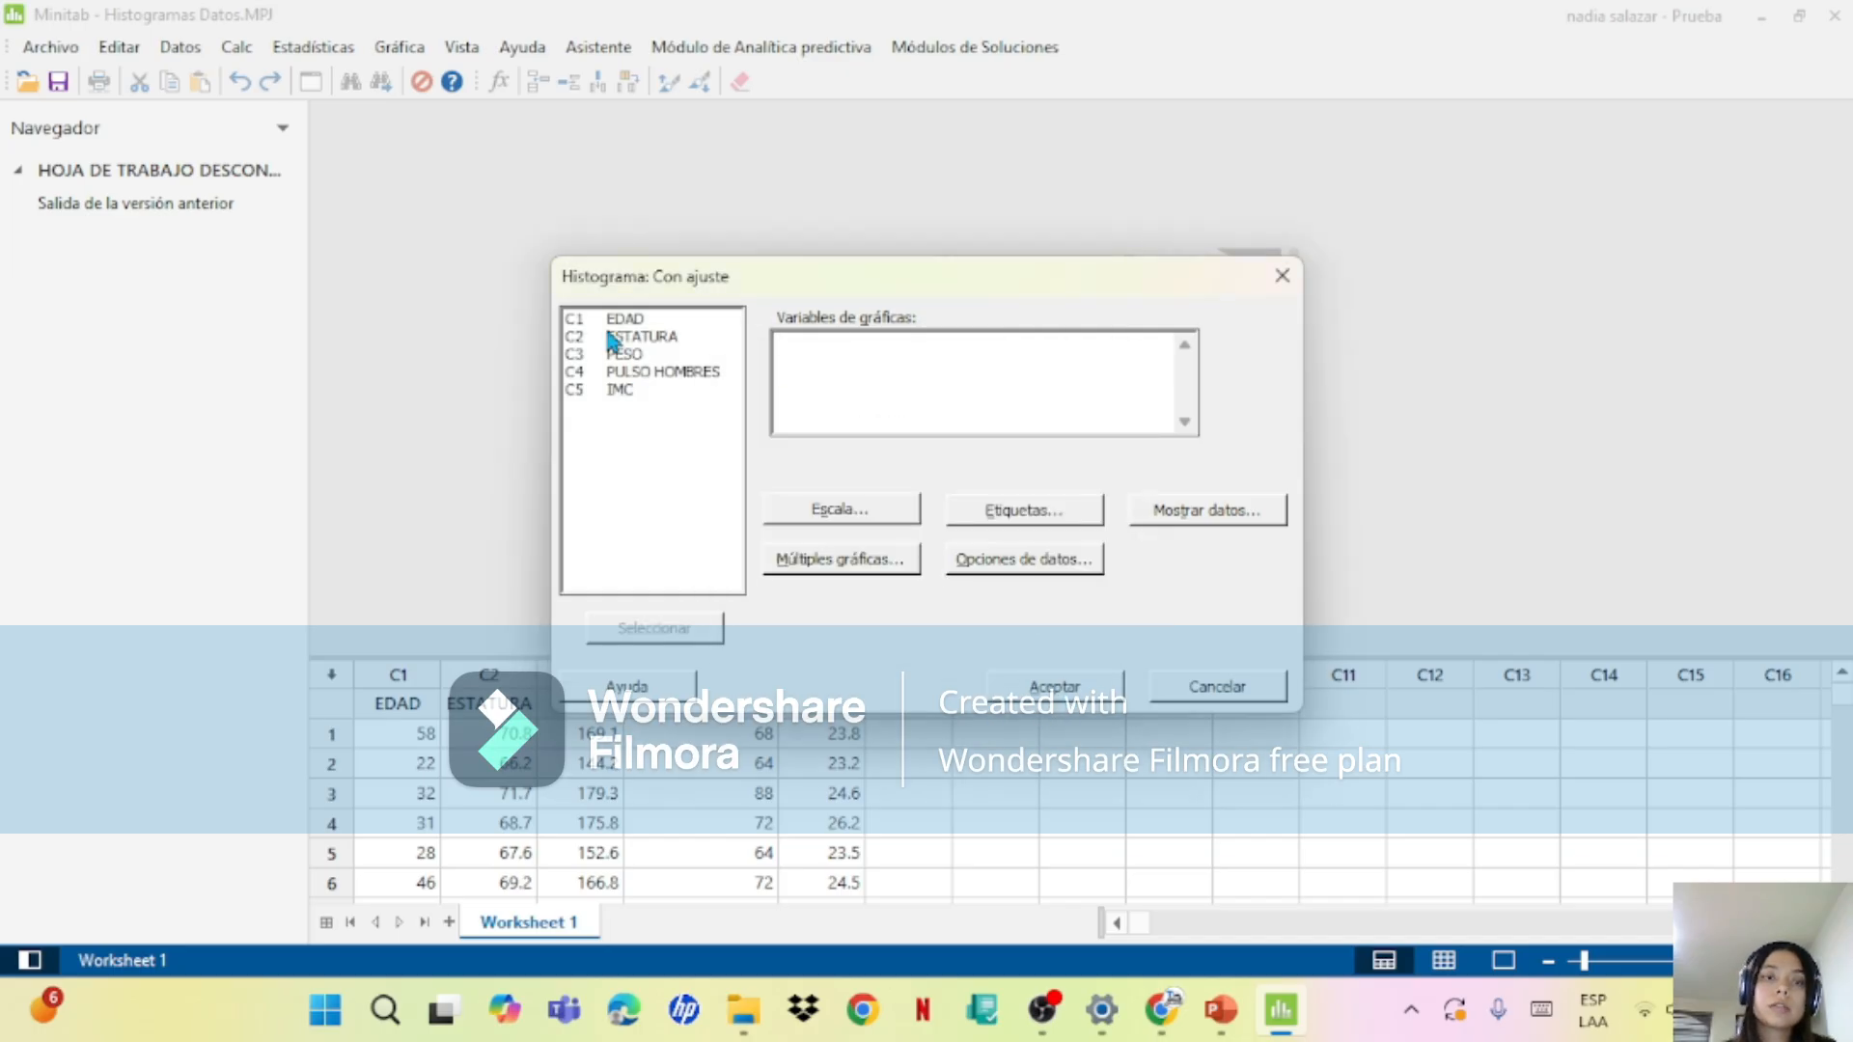
double_click(637, 321)
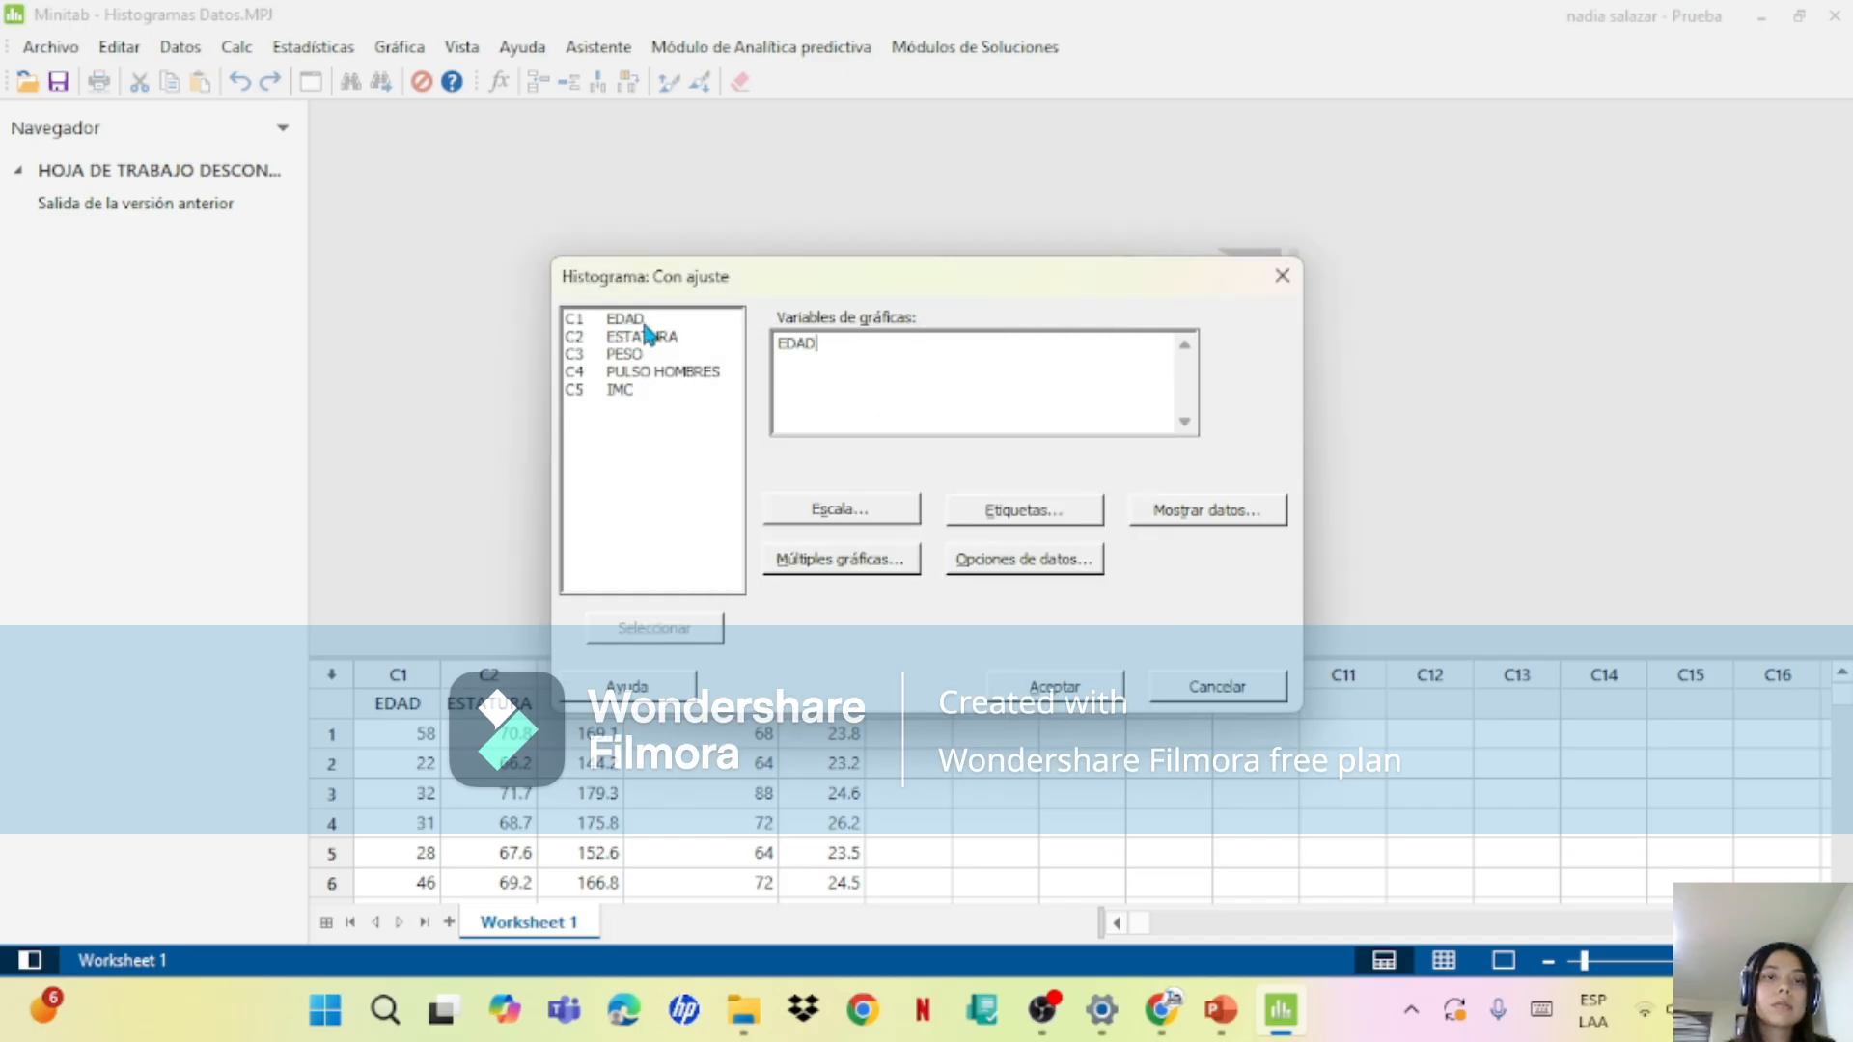
click(1098, 683)
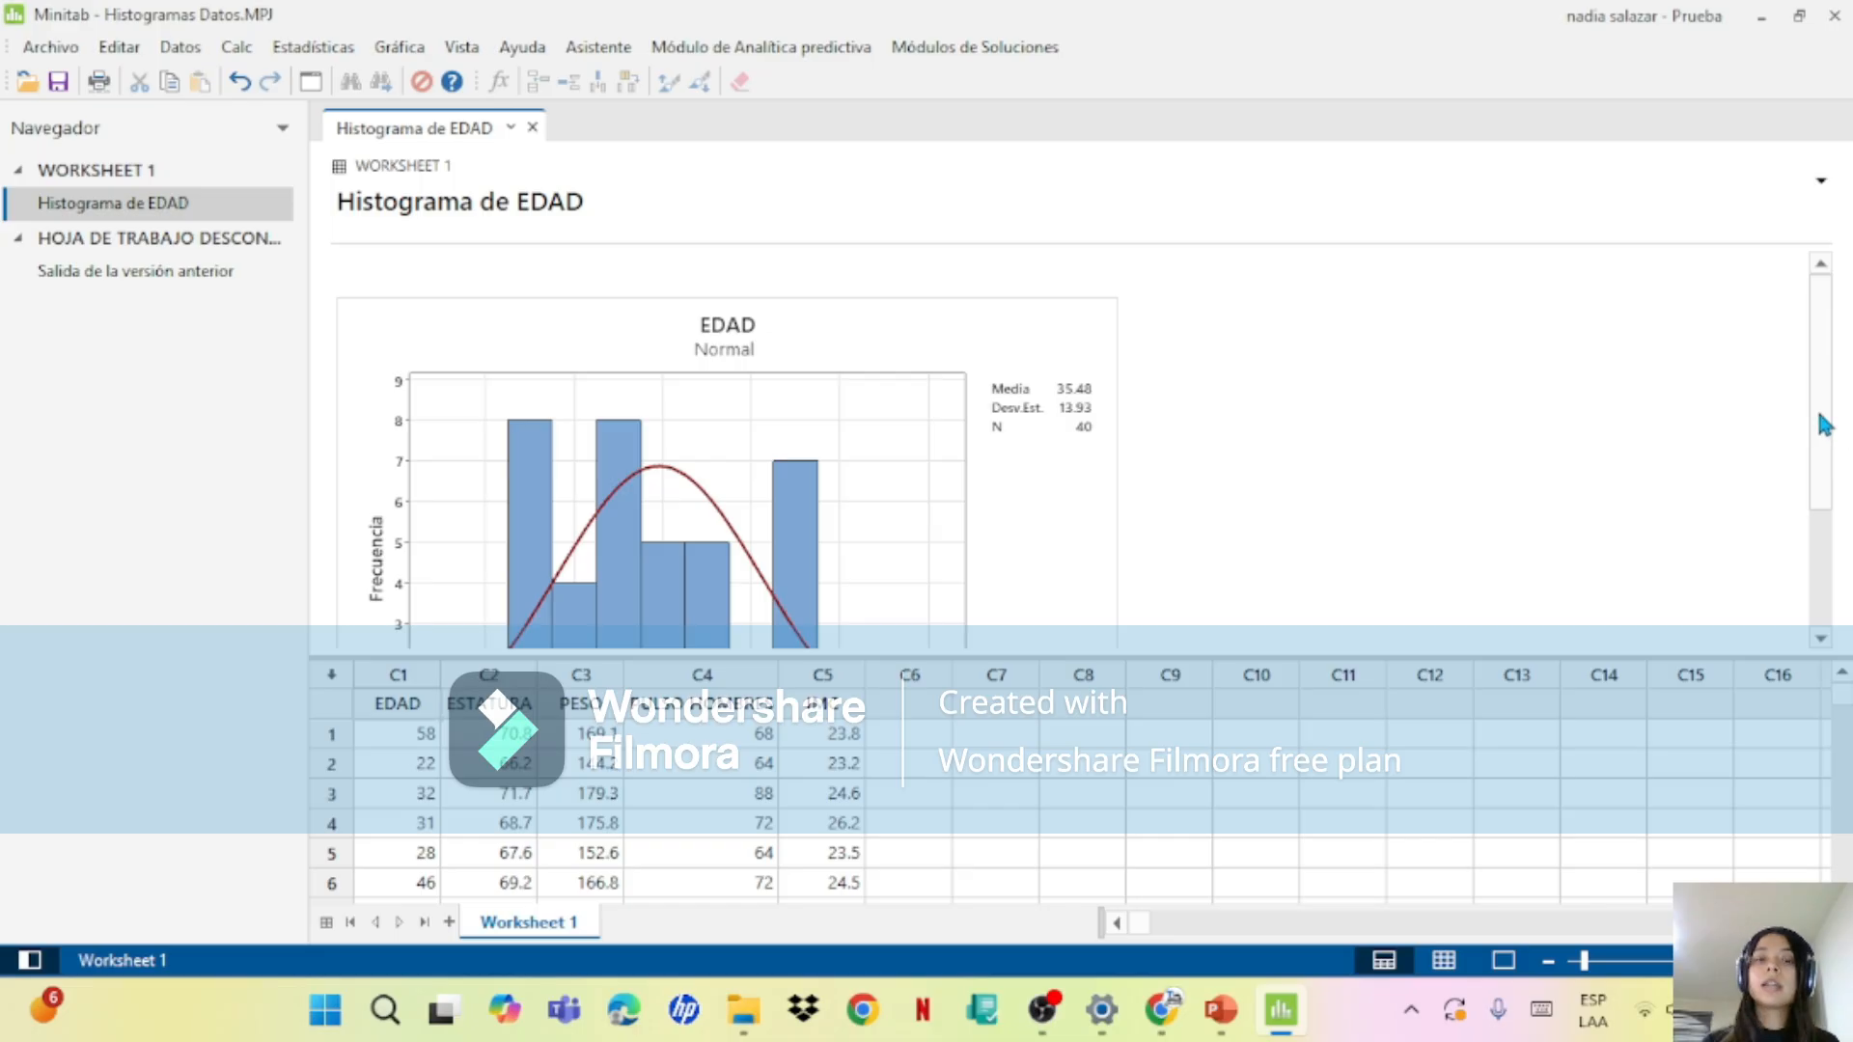
Step: Examine the fitted normal curve and the class interval and frequency of the bars in the EDAD histogram
drag(1818, 421, 1828, 520)
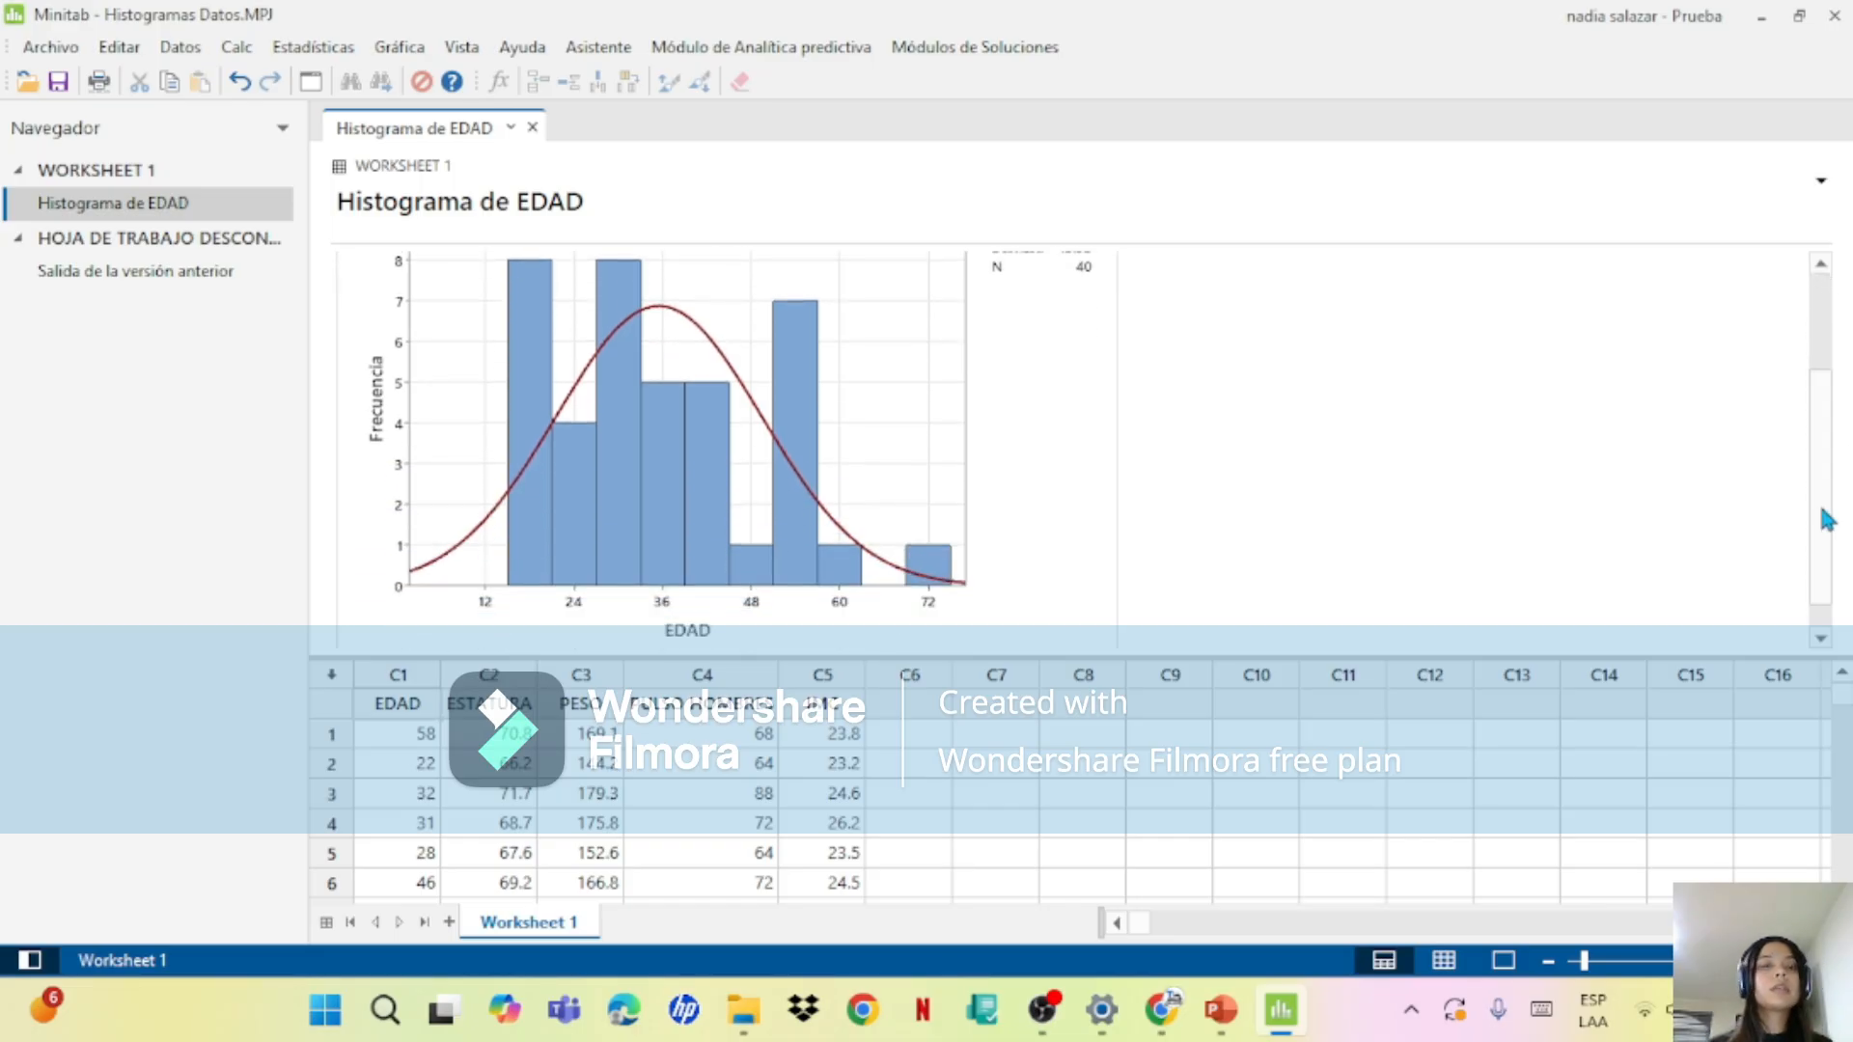
mouse_move(805, 545)
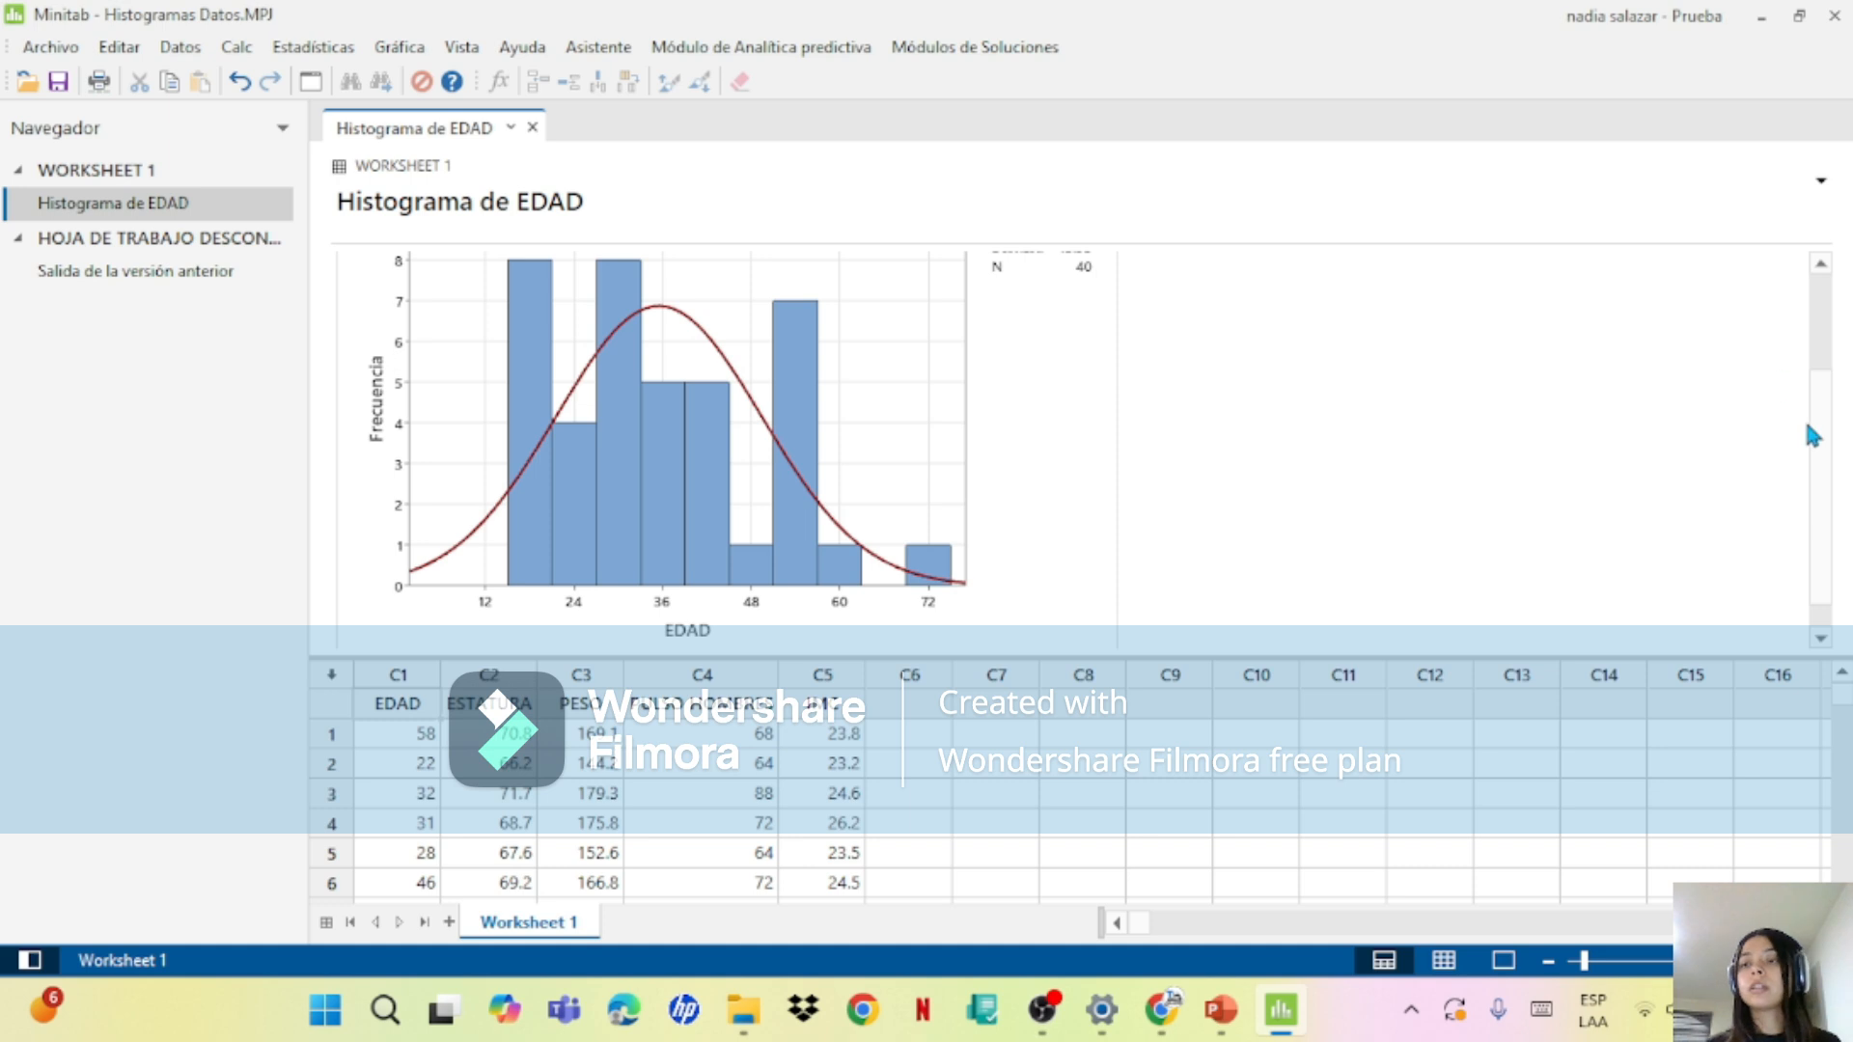
mouse_move(1820, 451)
mouse_down()
mouse_move(1823, 397)
mouse_move(1826, 442)
mouse_up()
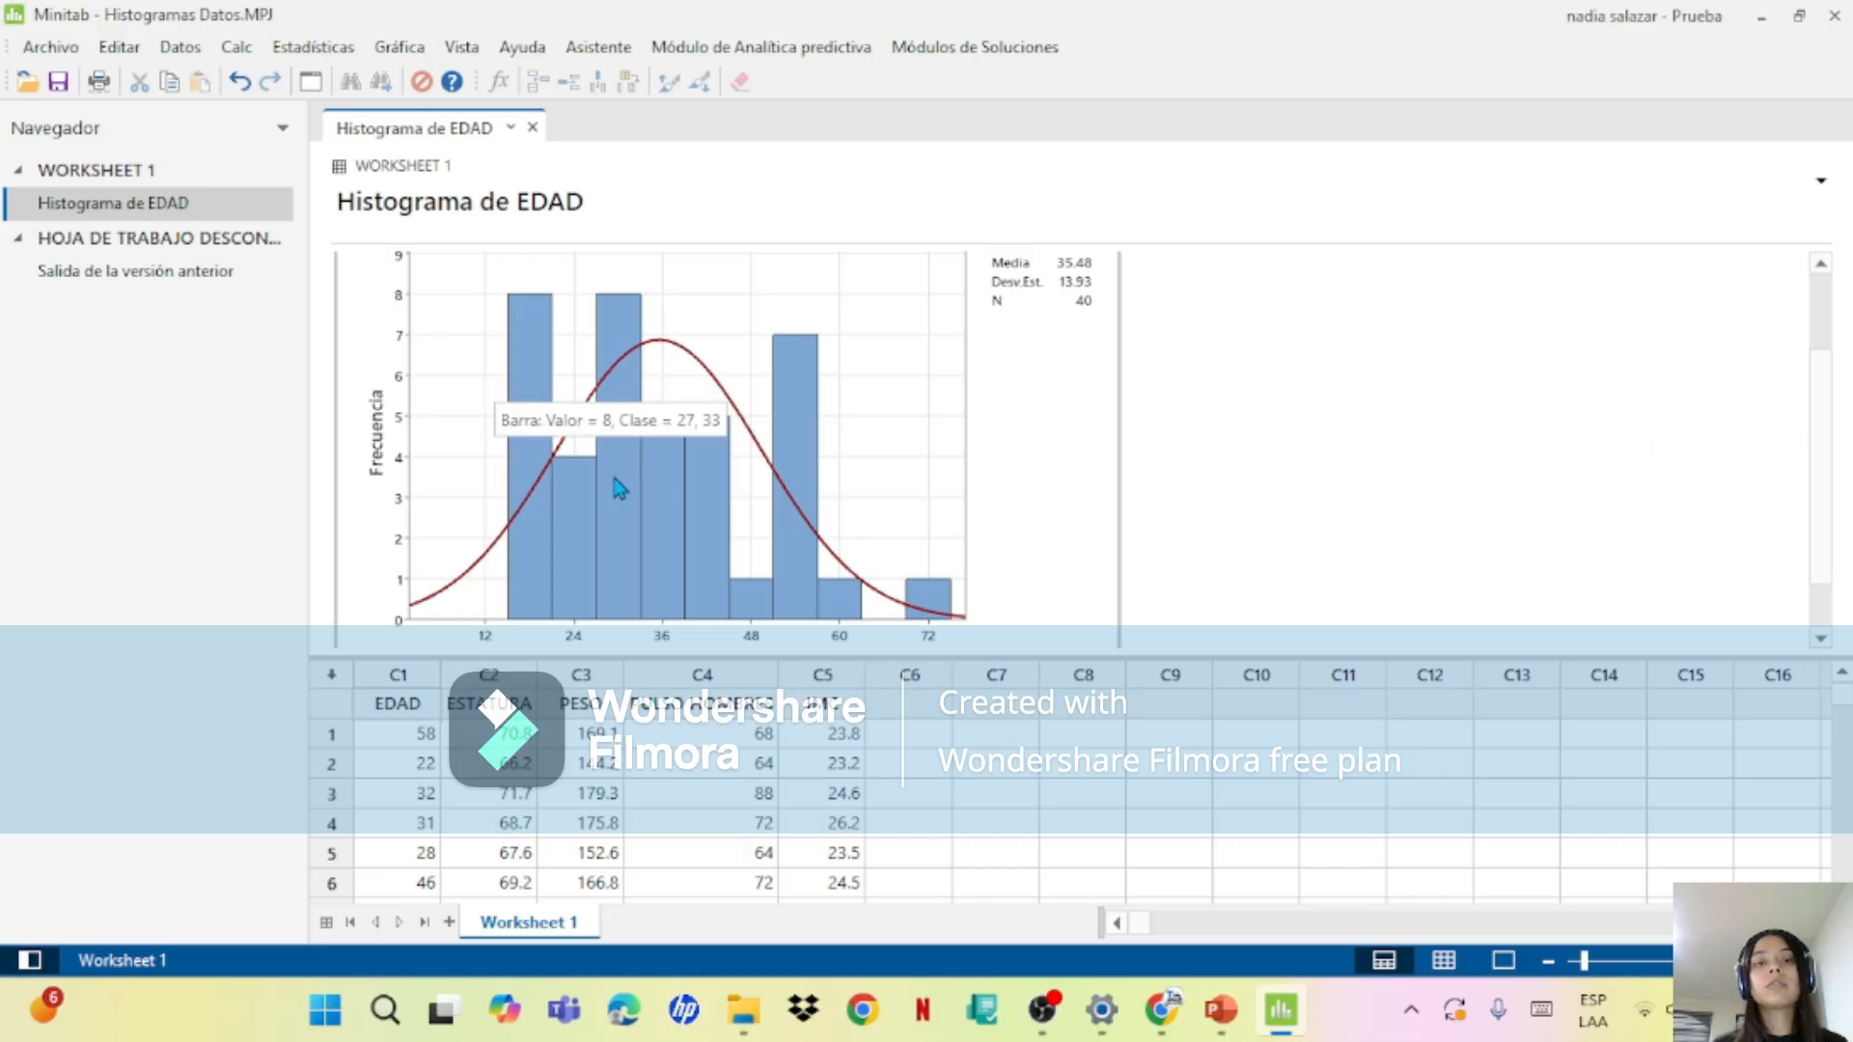
mouse_move(863, 608)
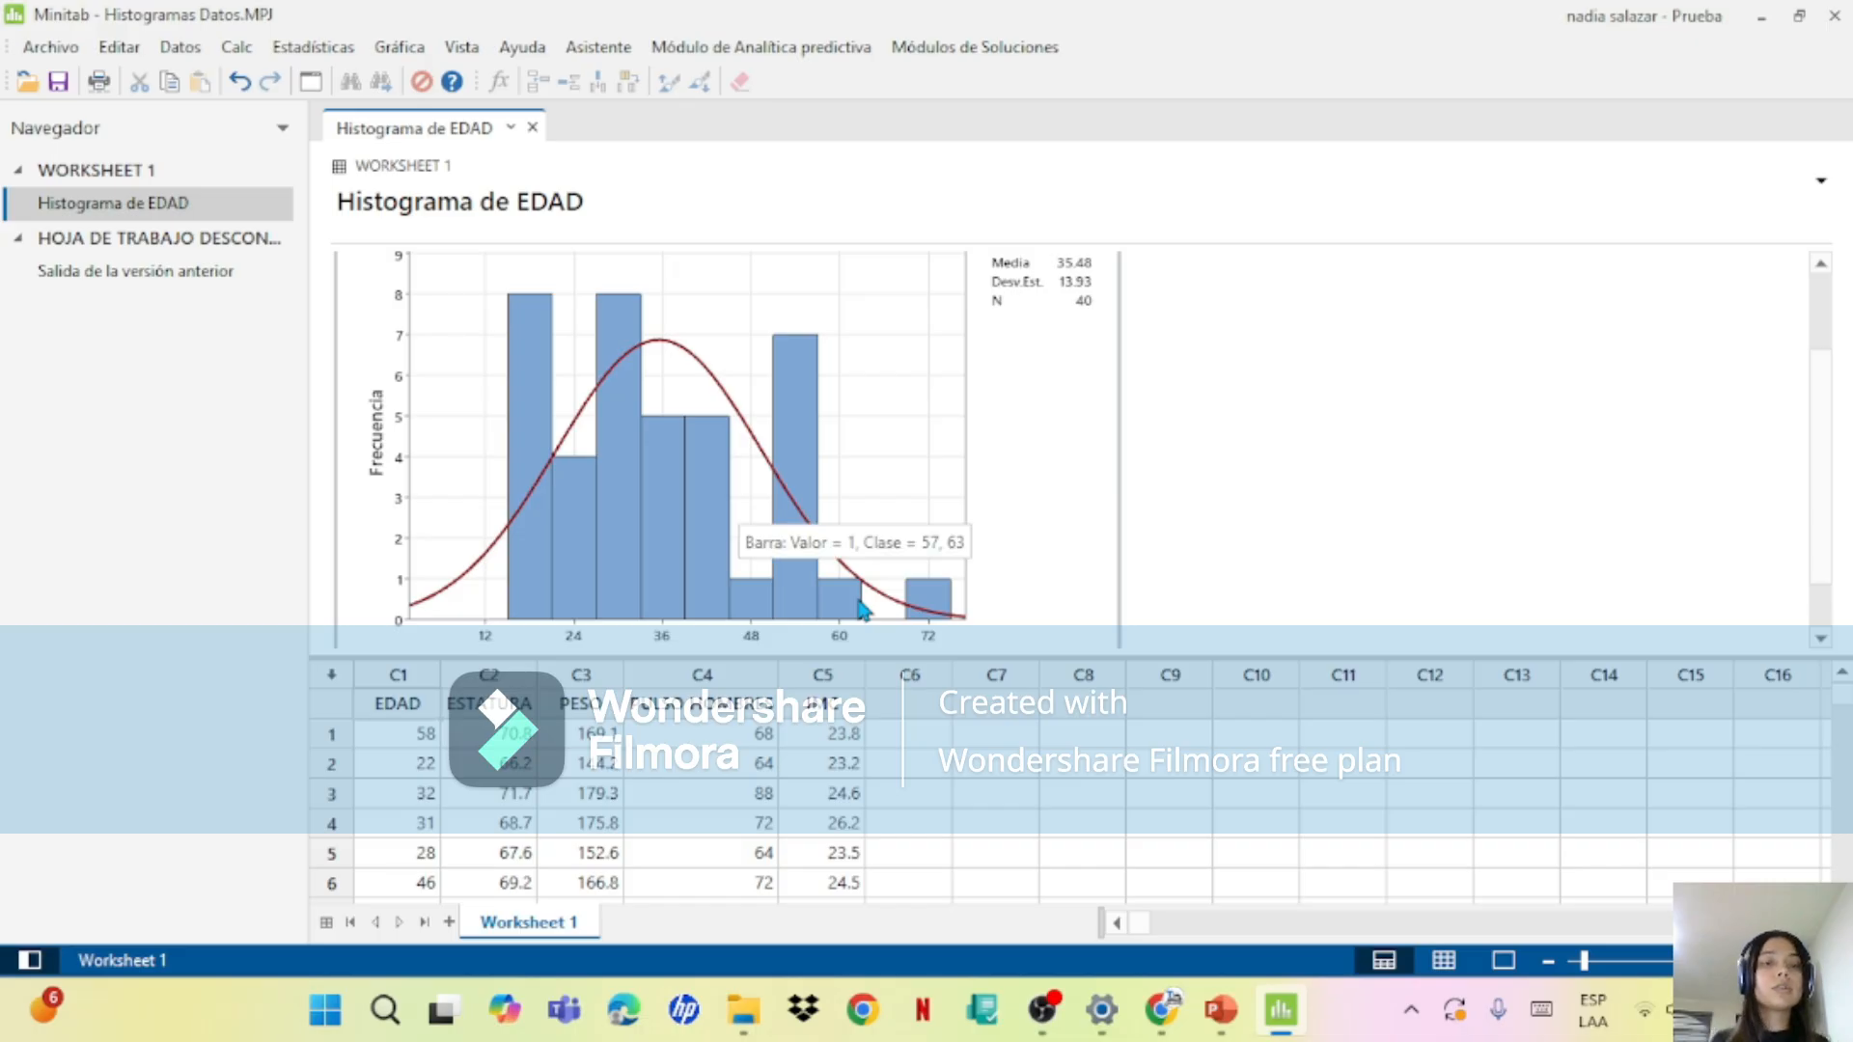
mouse_move(589, 568)
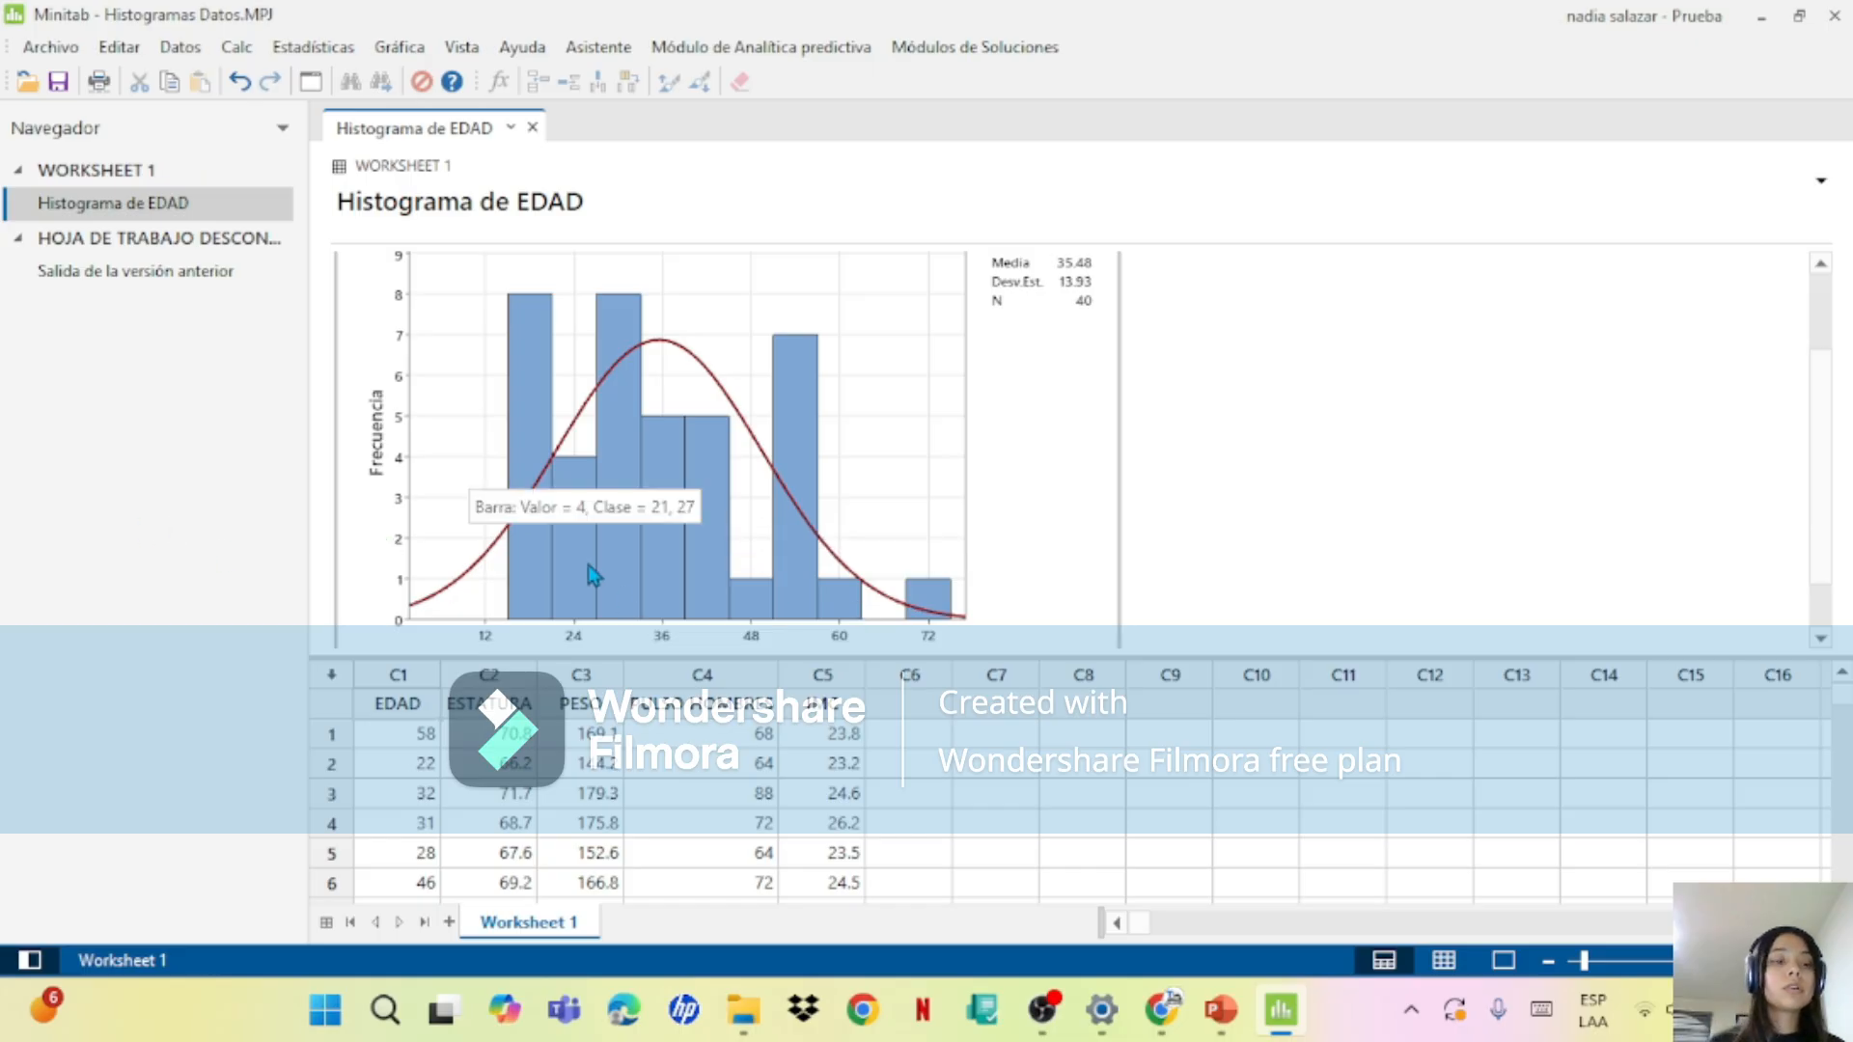
Step: Open the EDAD histogram for editing and add data labels with the y values to its bars
right_click(612, 573)
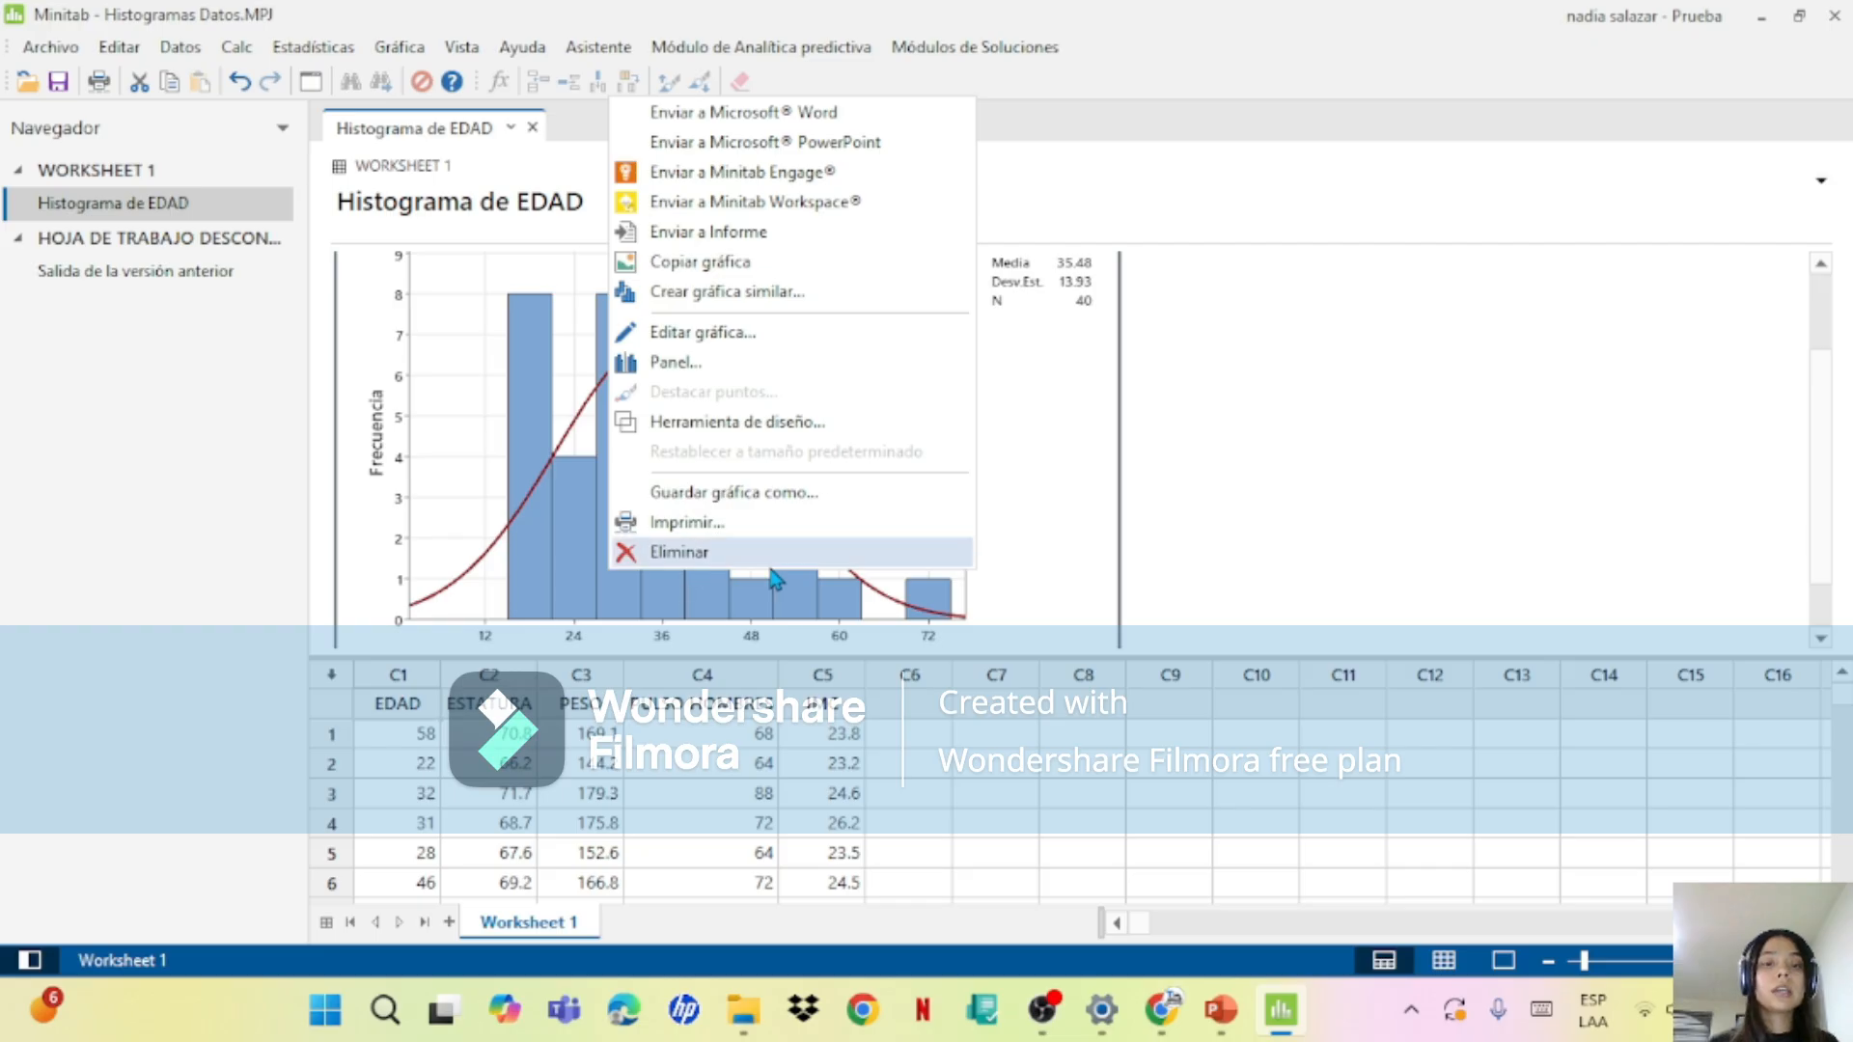
click(778, 608)
double_click(778, 608)
click(937, 626)
click(925, 625)
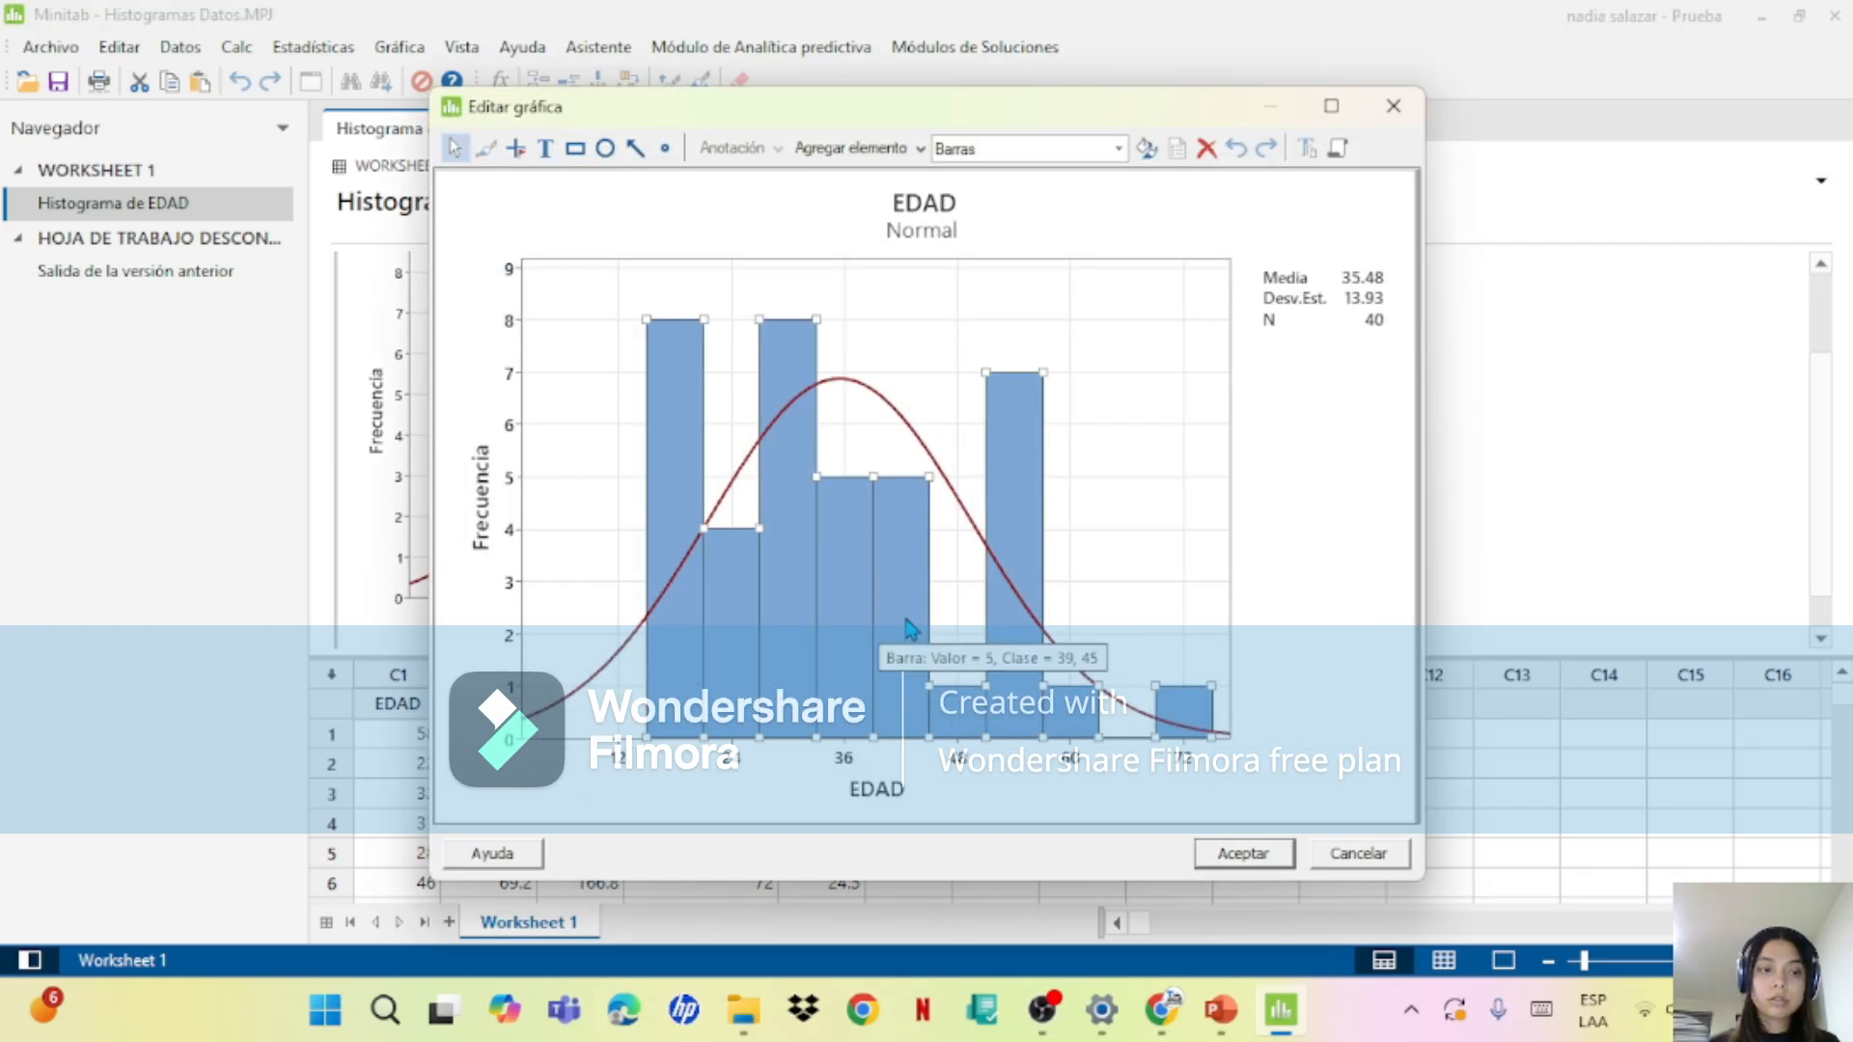
right_click(911, 629)
mouse_move(1003, 764)
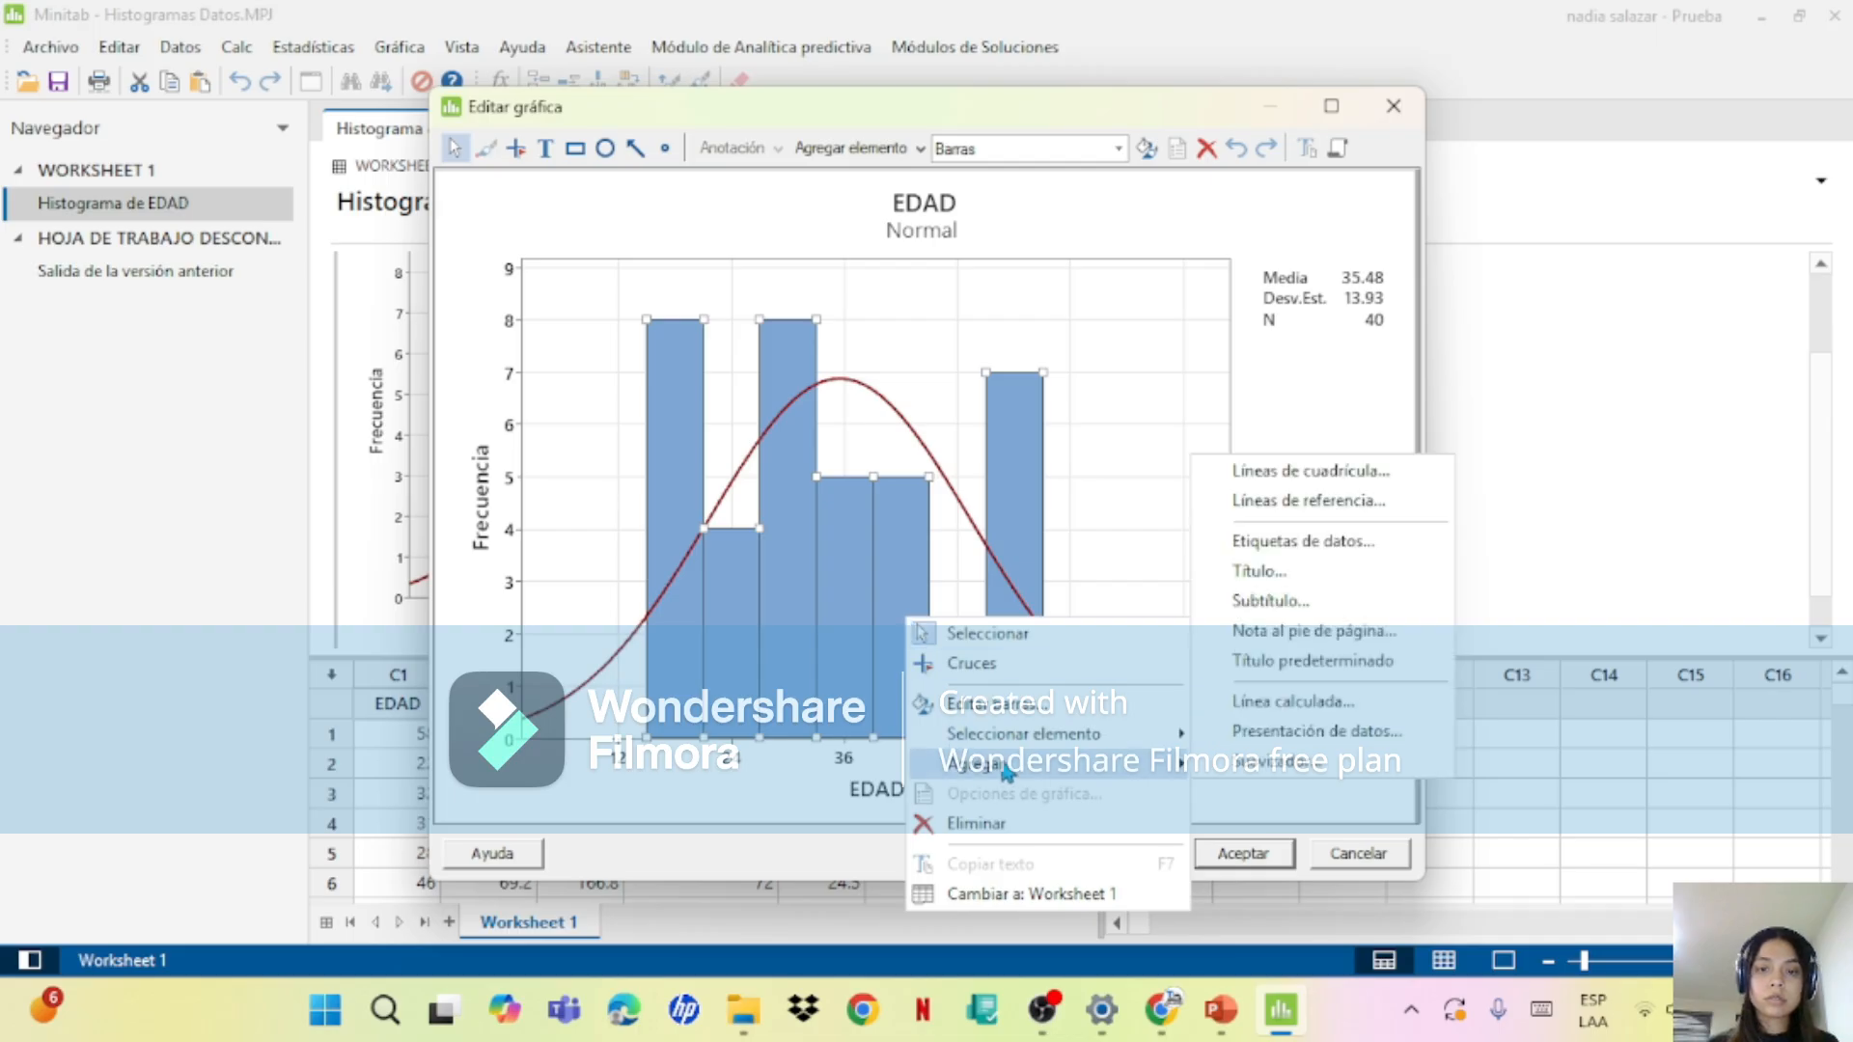
click(1253, 542)
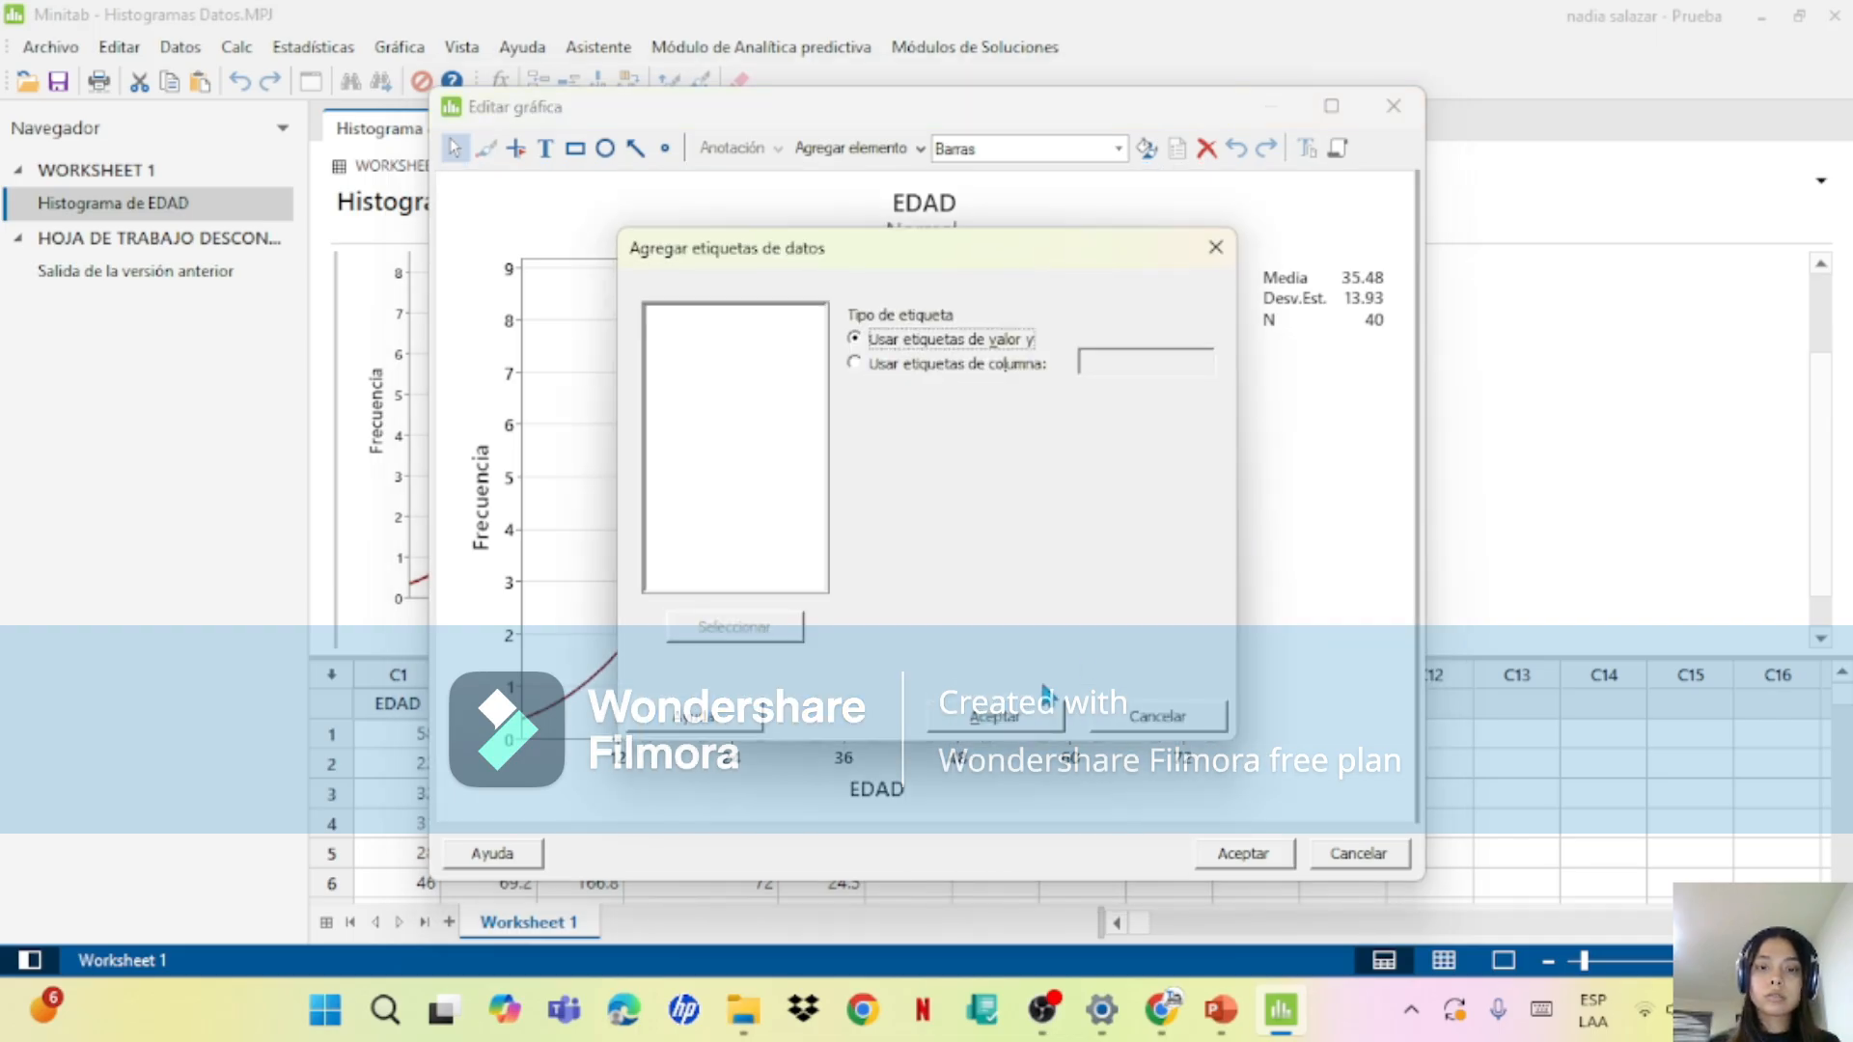
key(Return)
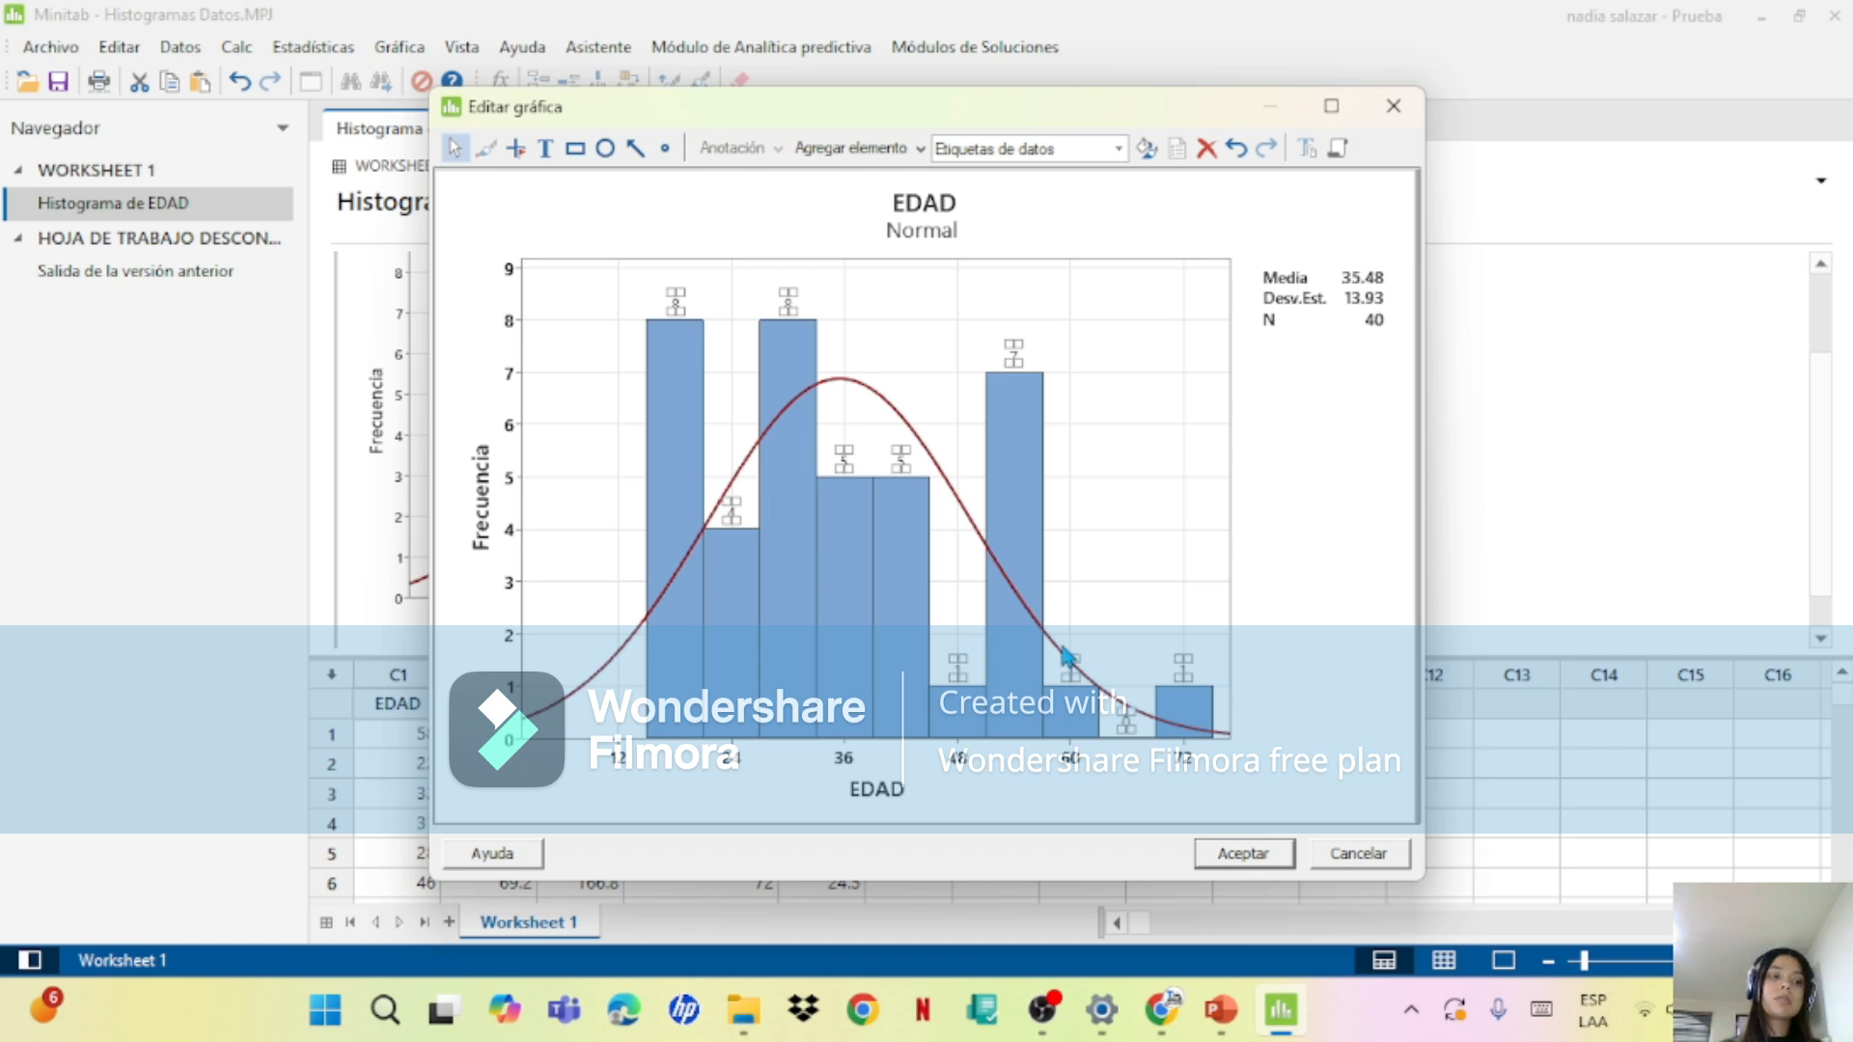
Step: Review the labelled bars of the EDAD histogram, its available graph elements and the Normal subtitle
click(887, 538)
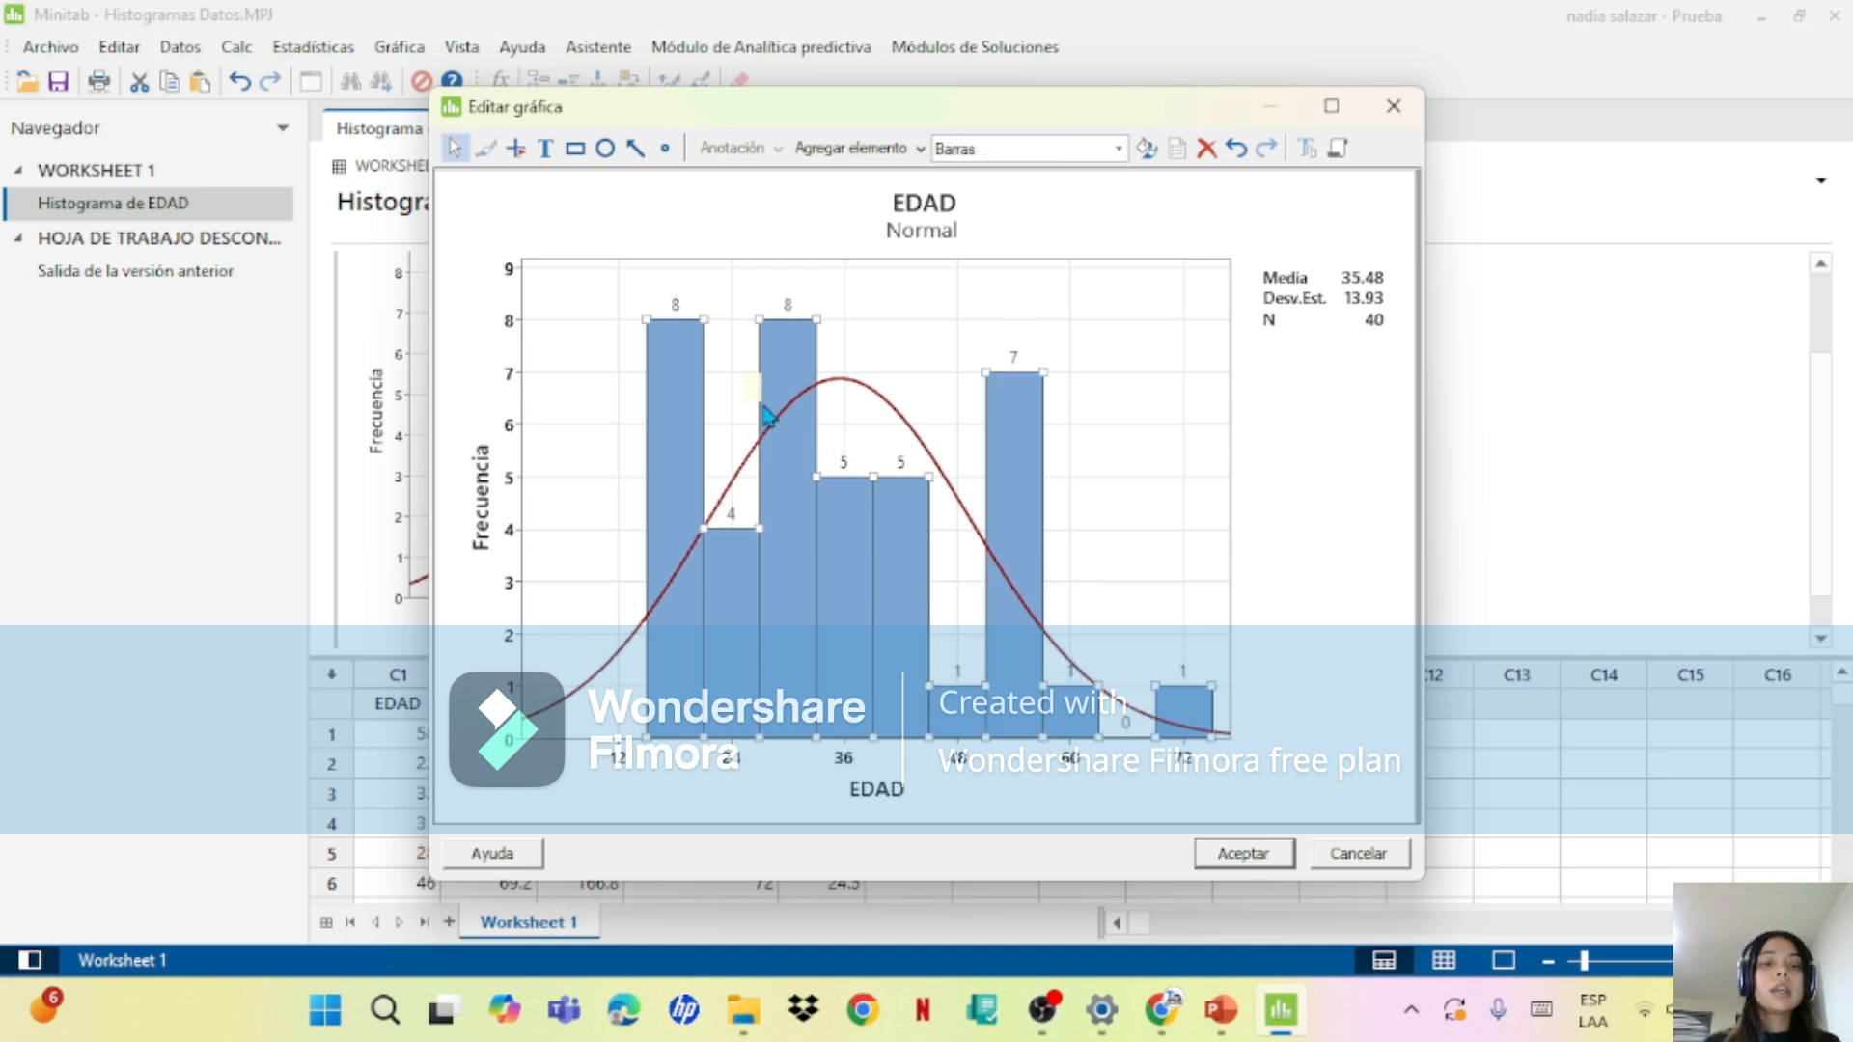
mouse_move(726, 694)
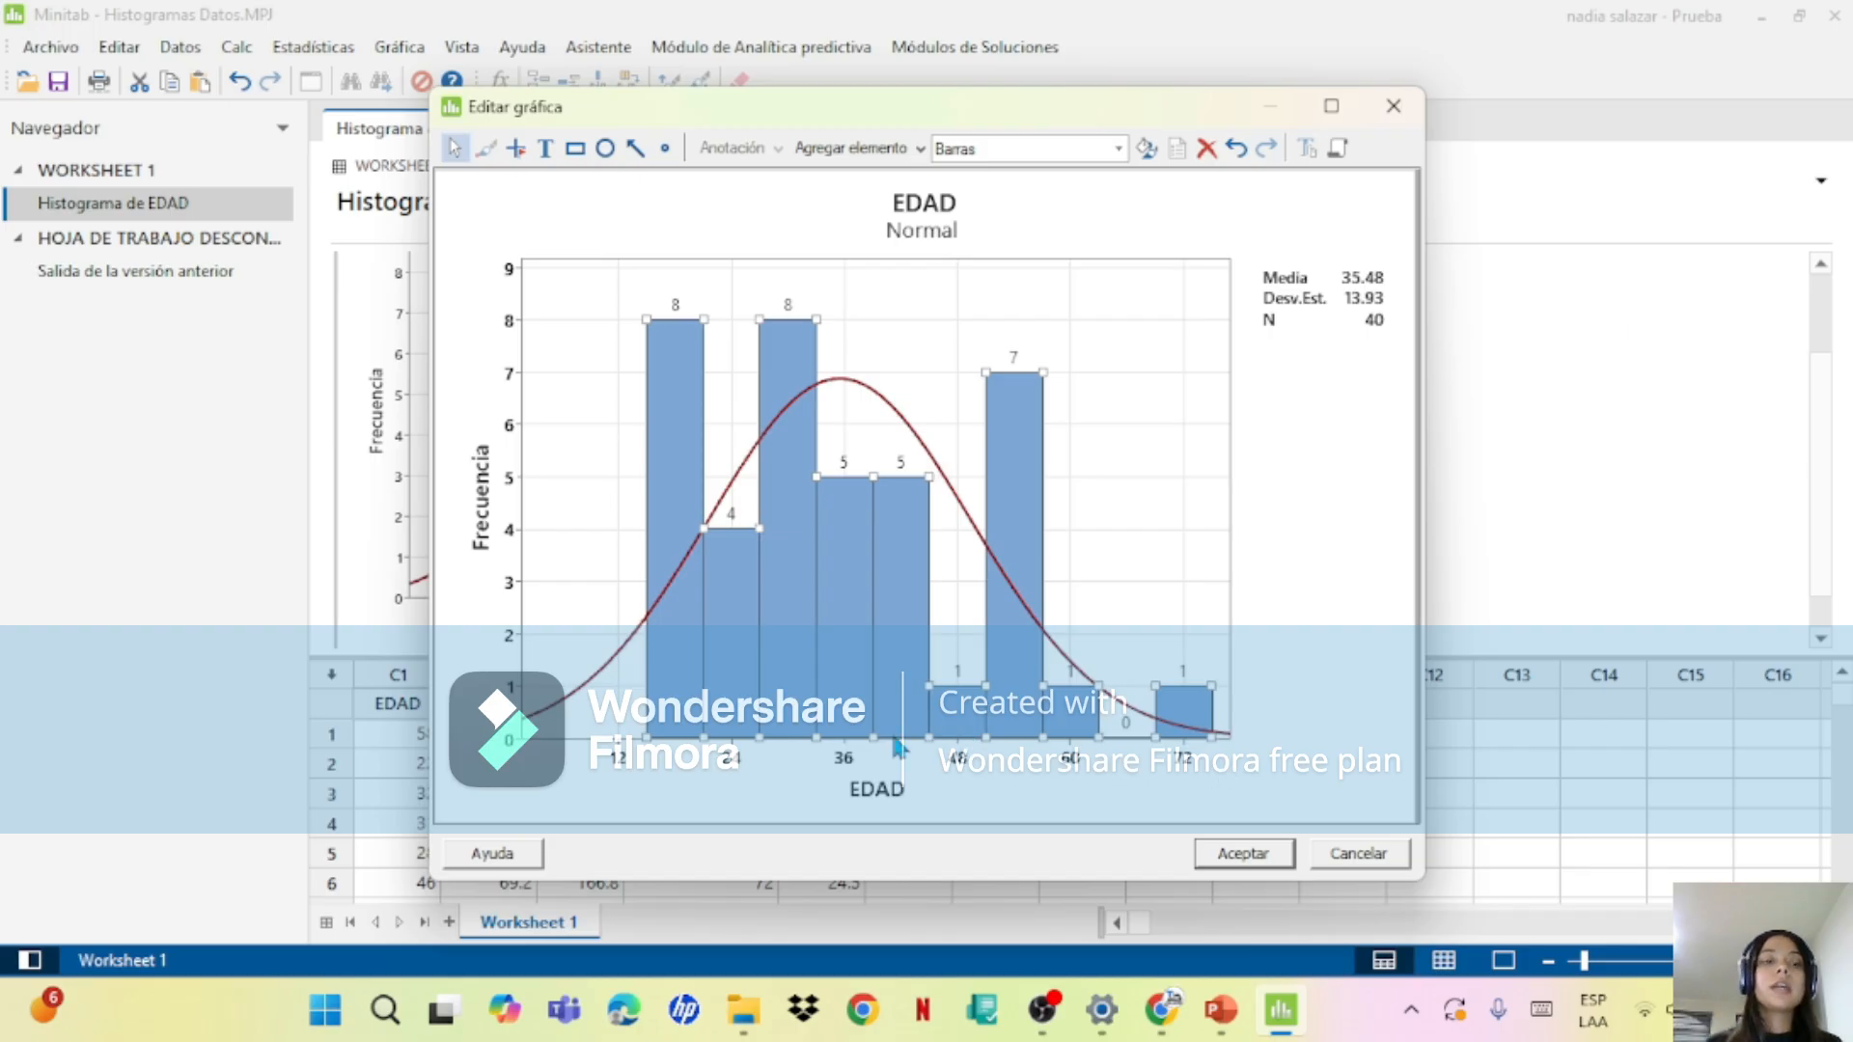
mouse_move(753, 362)
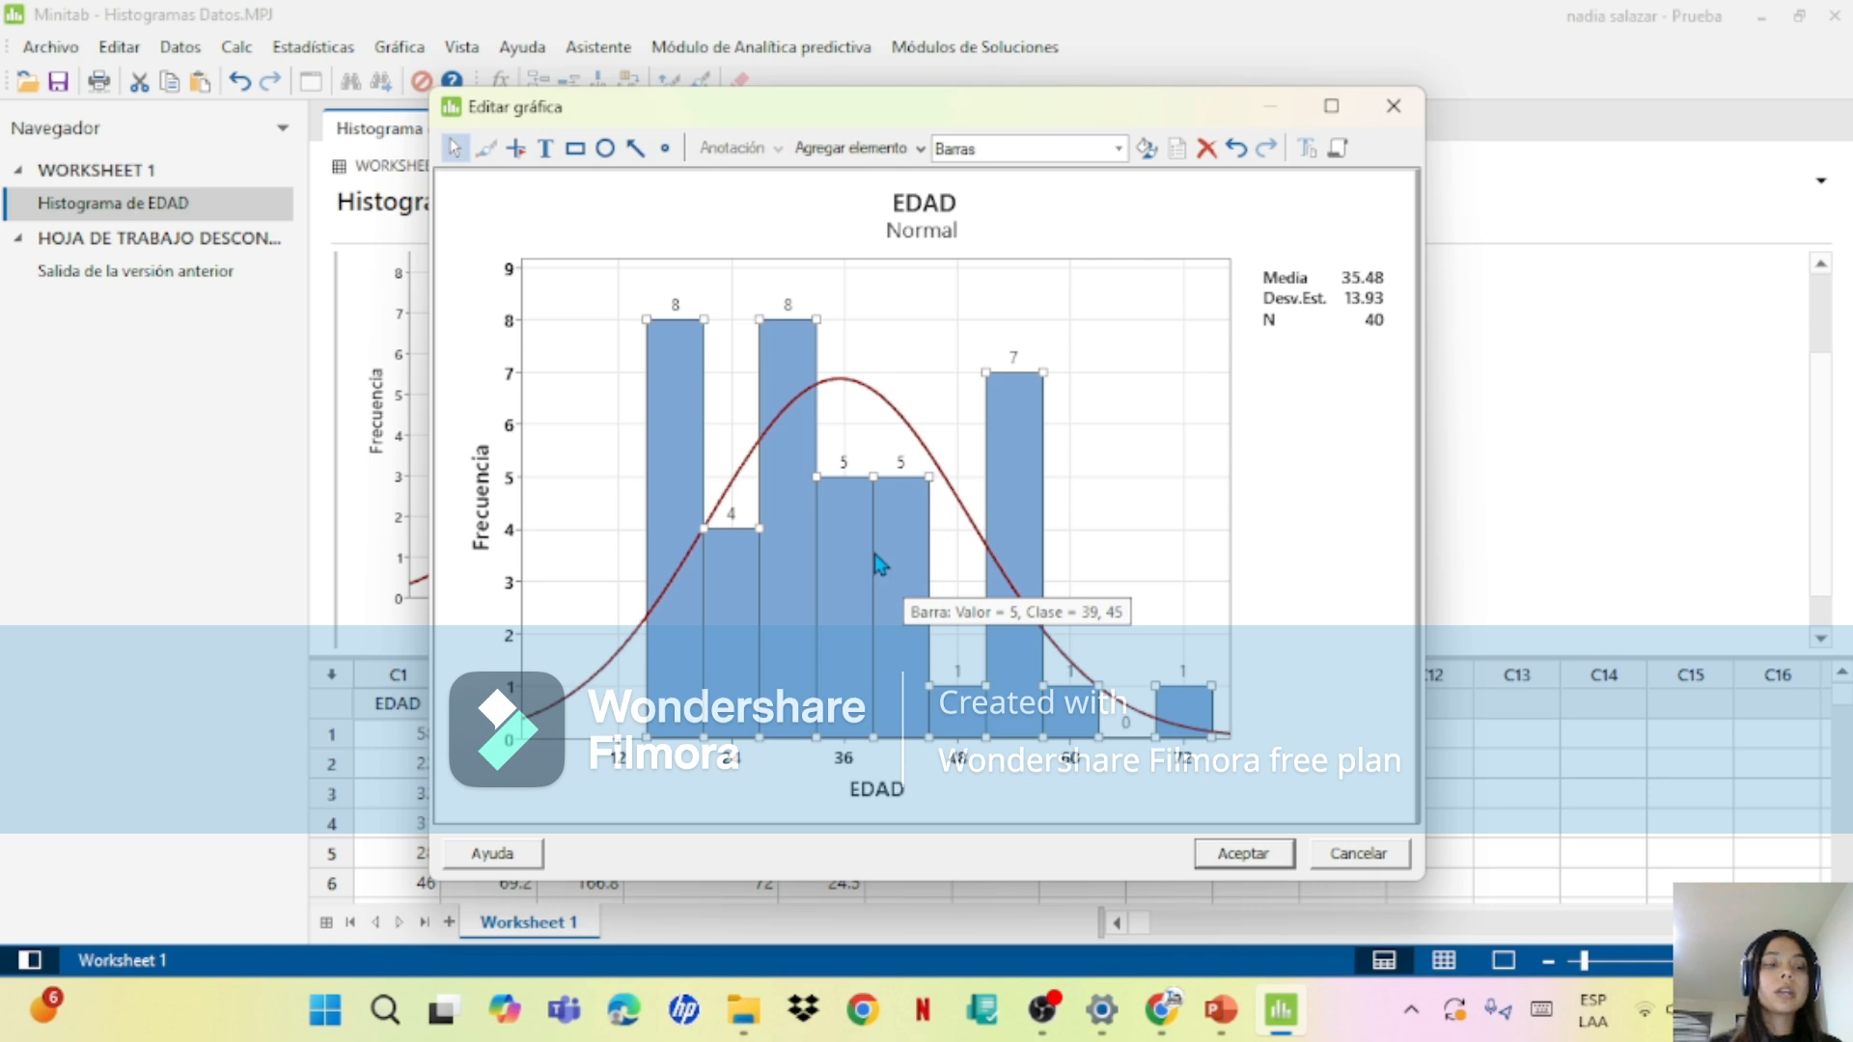
right_click(826, 548)
mouse_move(950, 666)
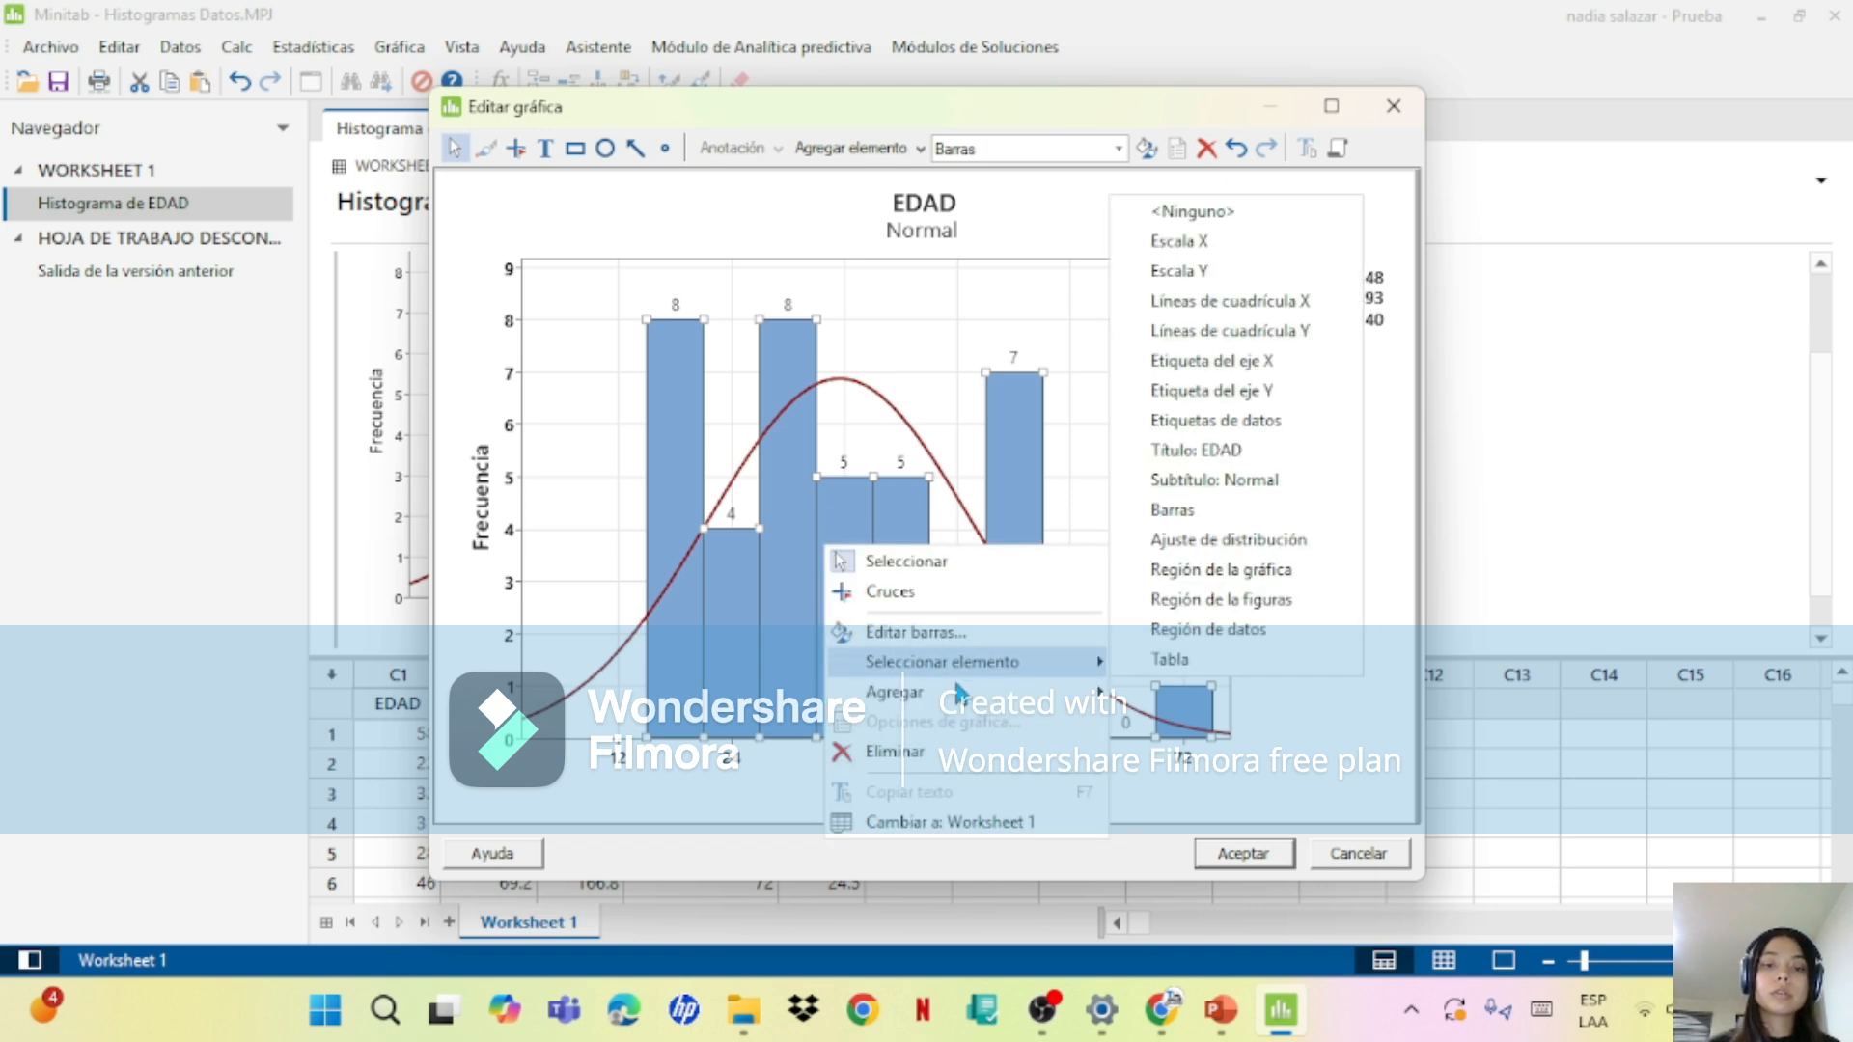
click(747, 515)
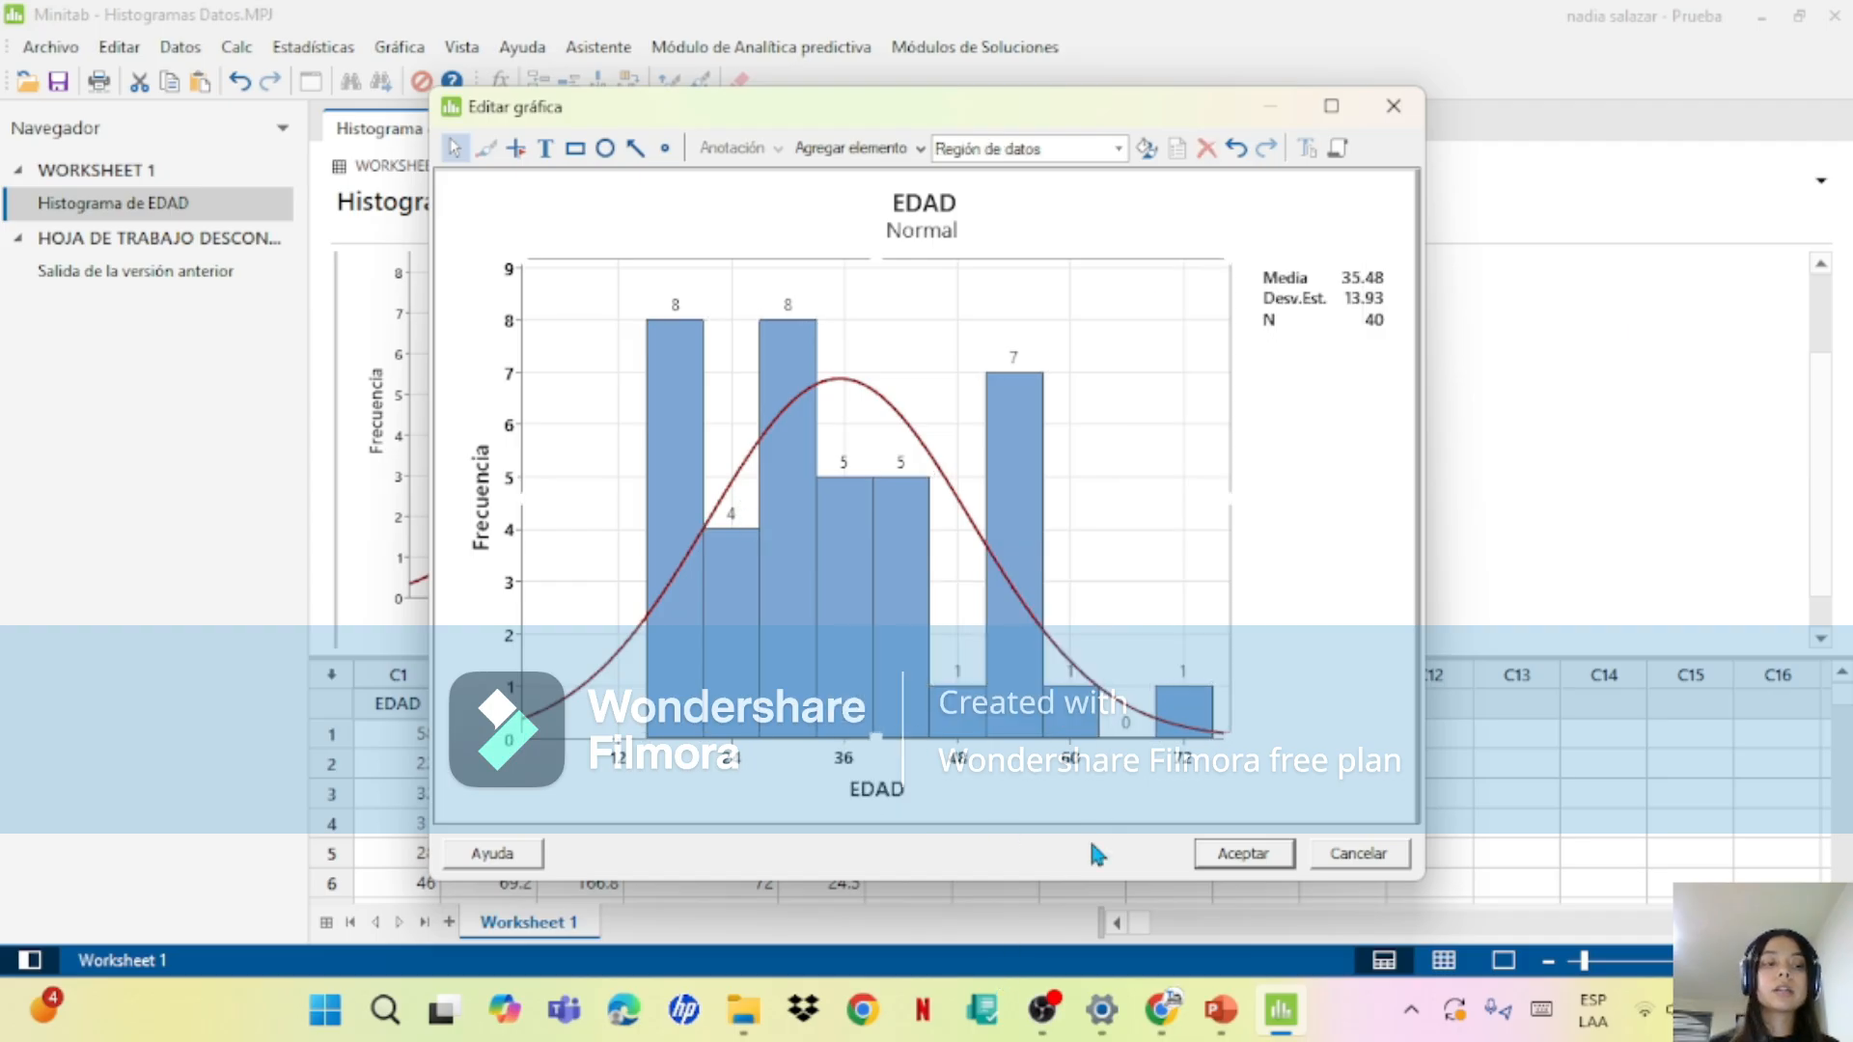
click(941, 231)
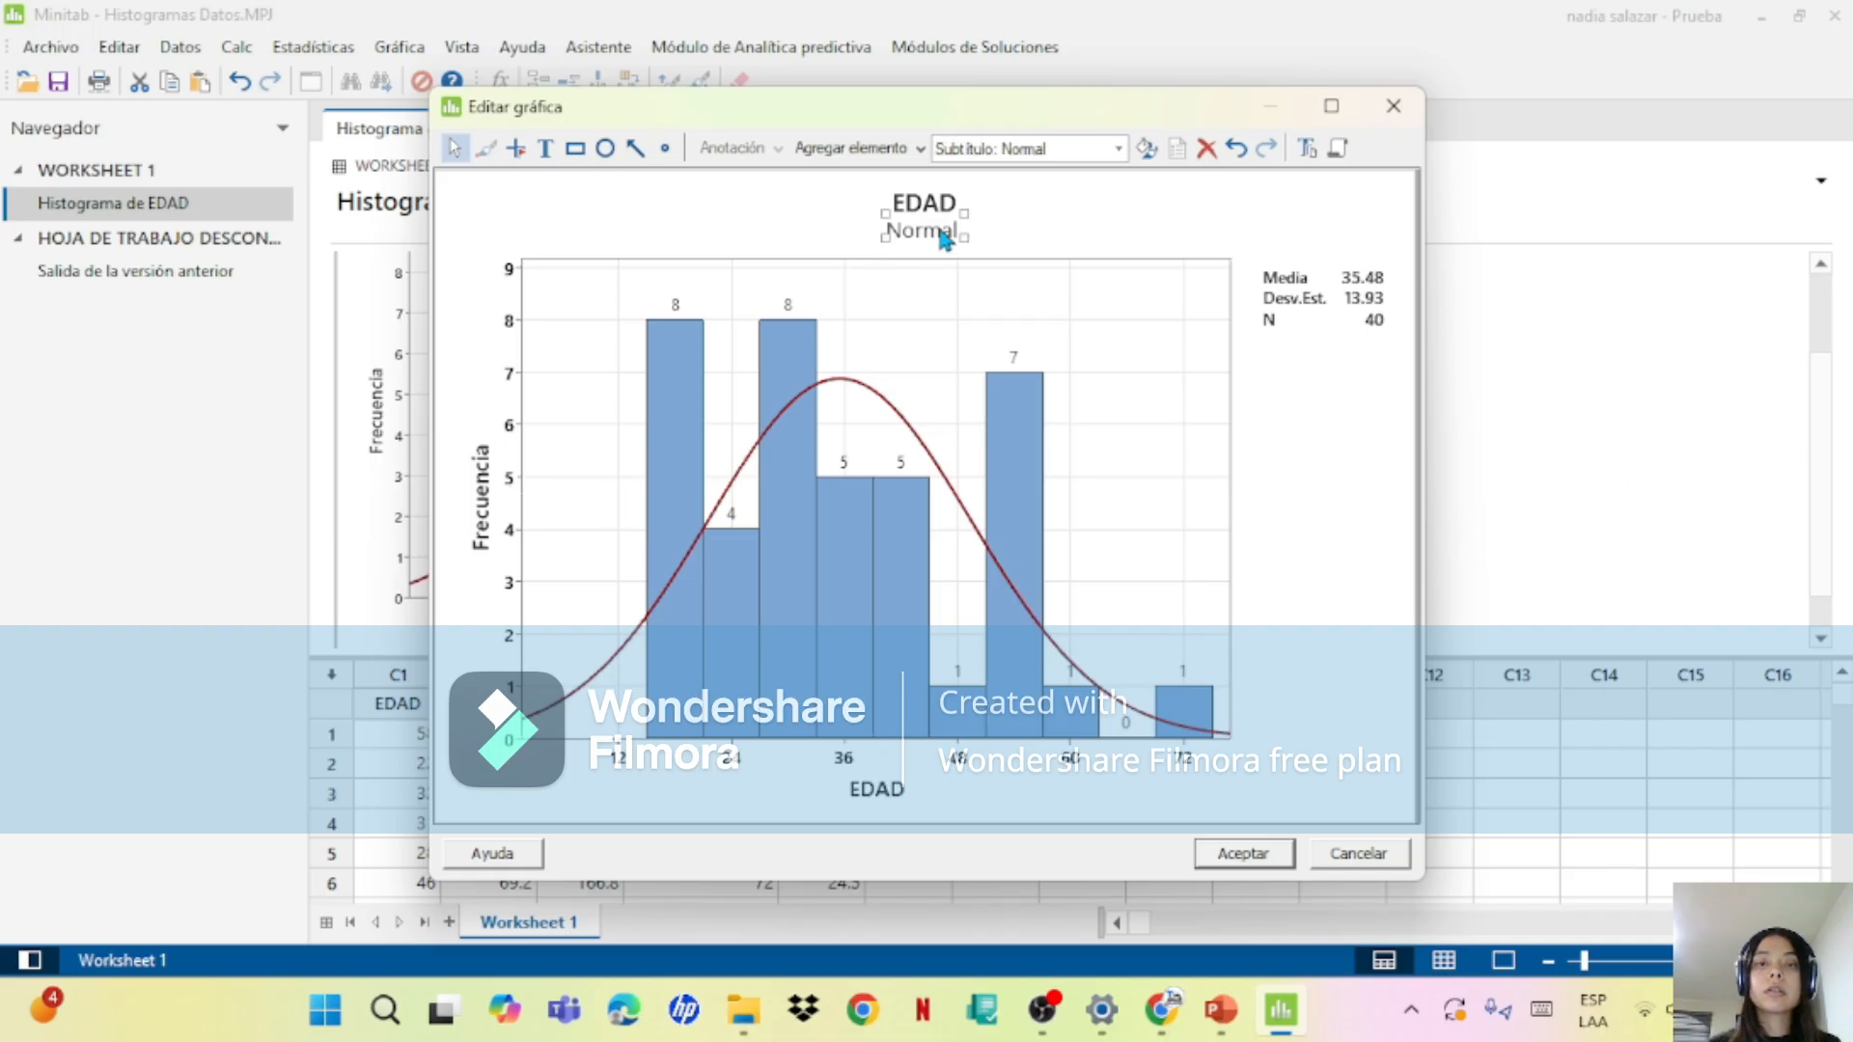
Step: Change the EDAD histogram's subtitle to HISTOGRAMA and apply the edited graph
double_click(939, 229)
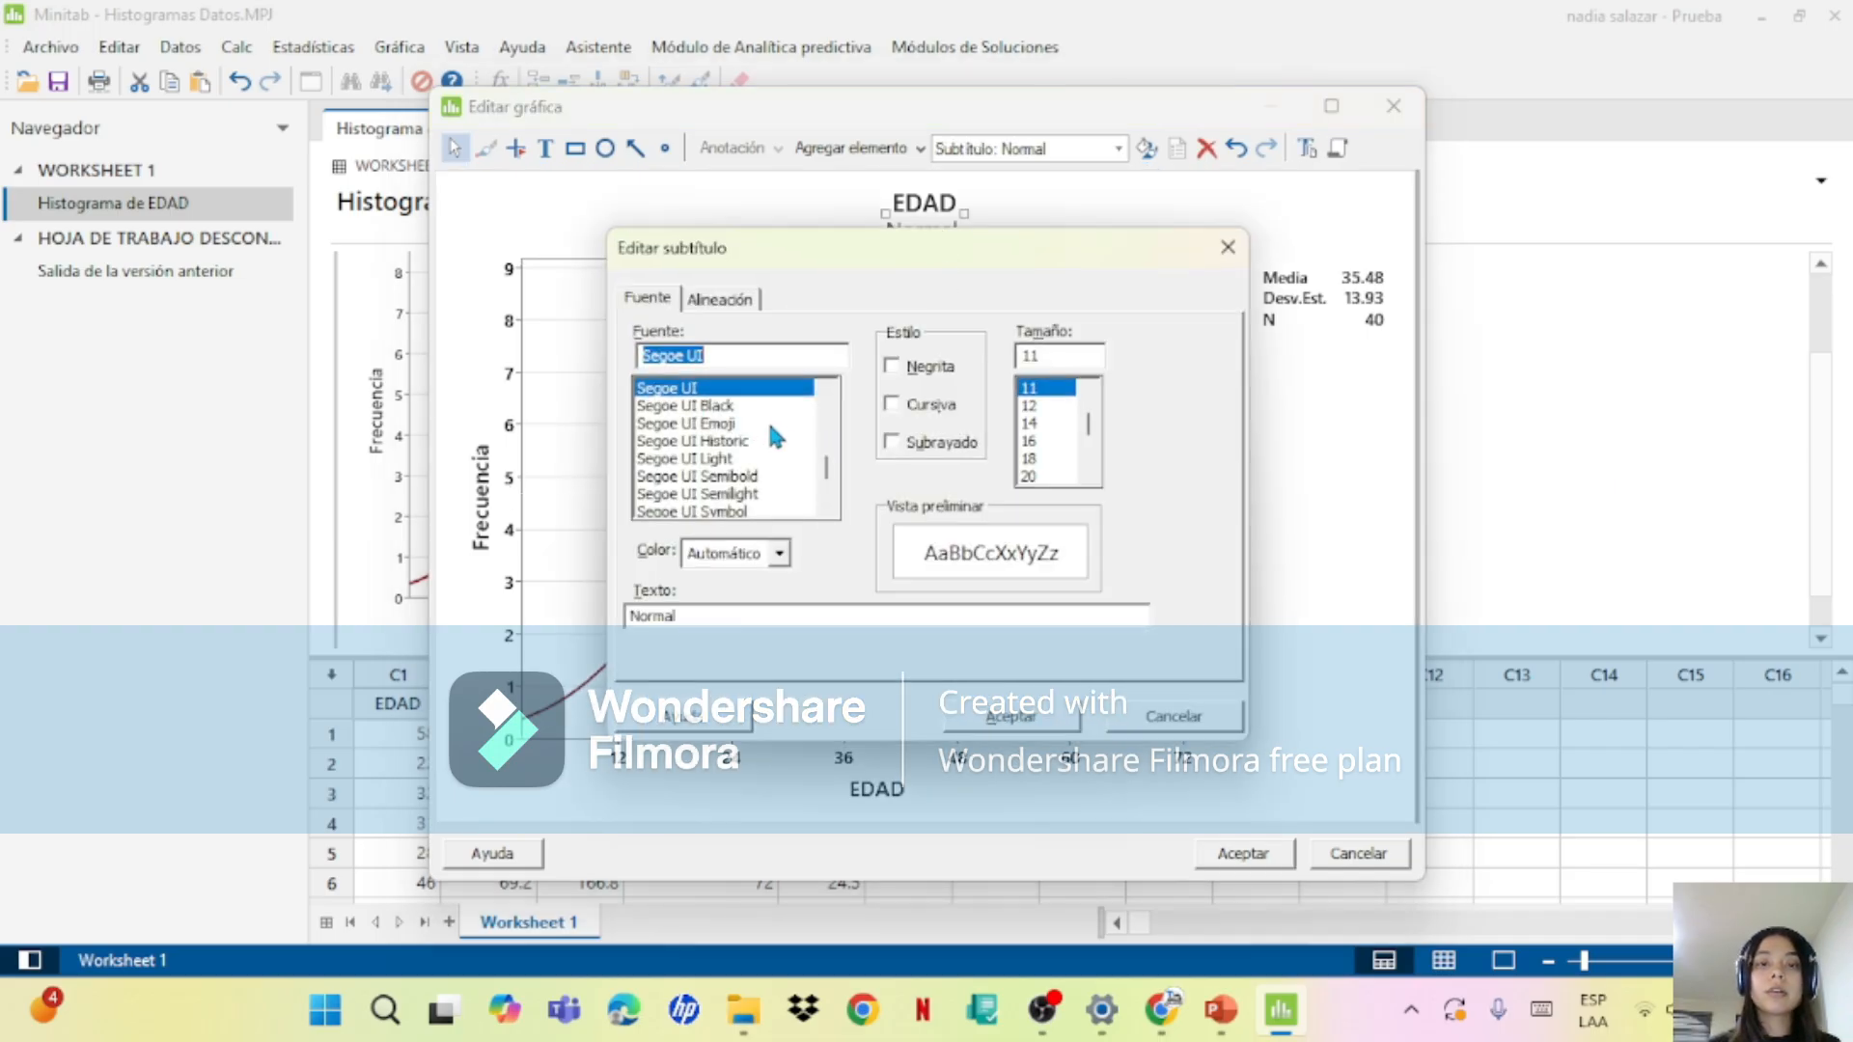
click(751, 618)
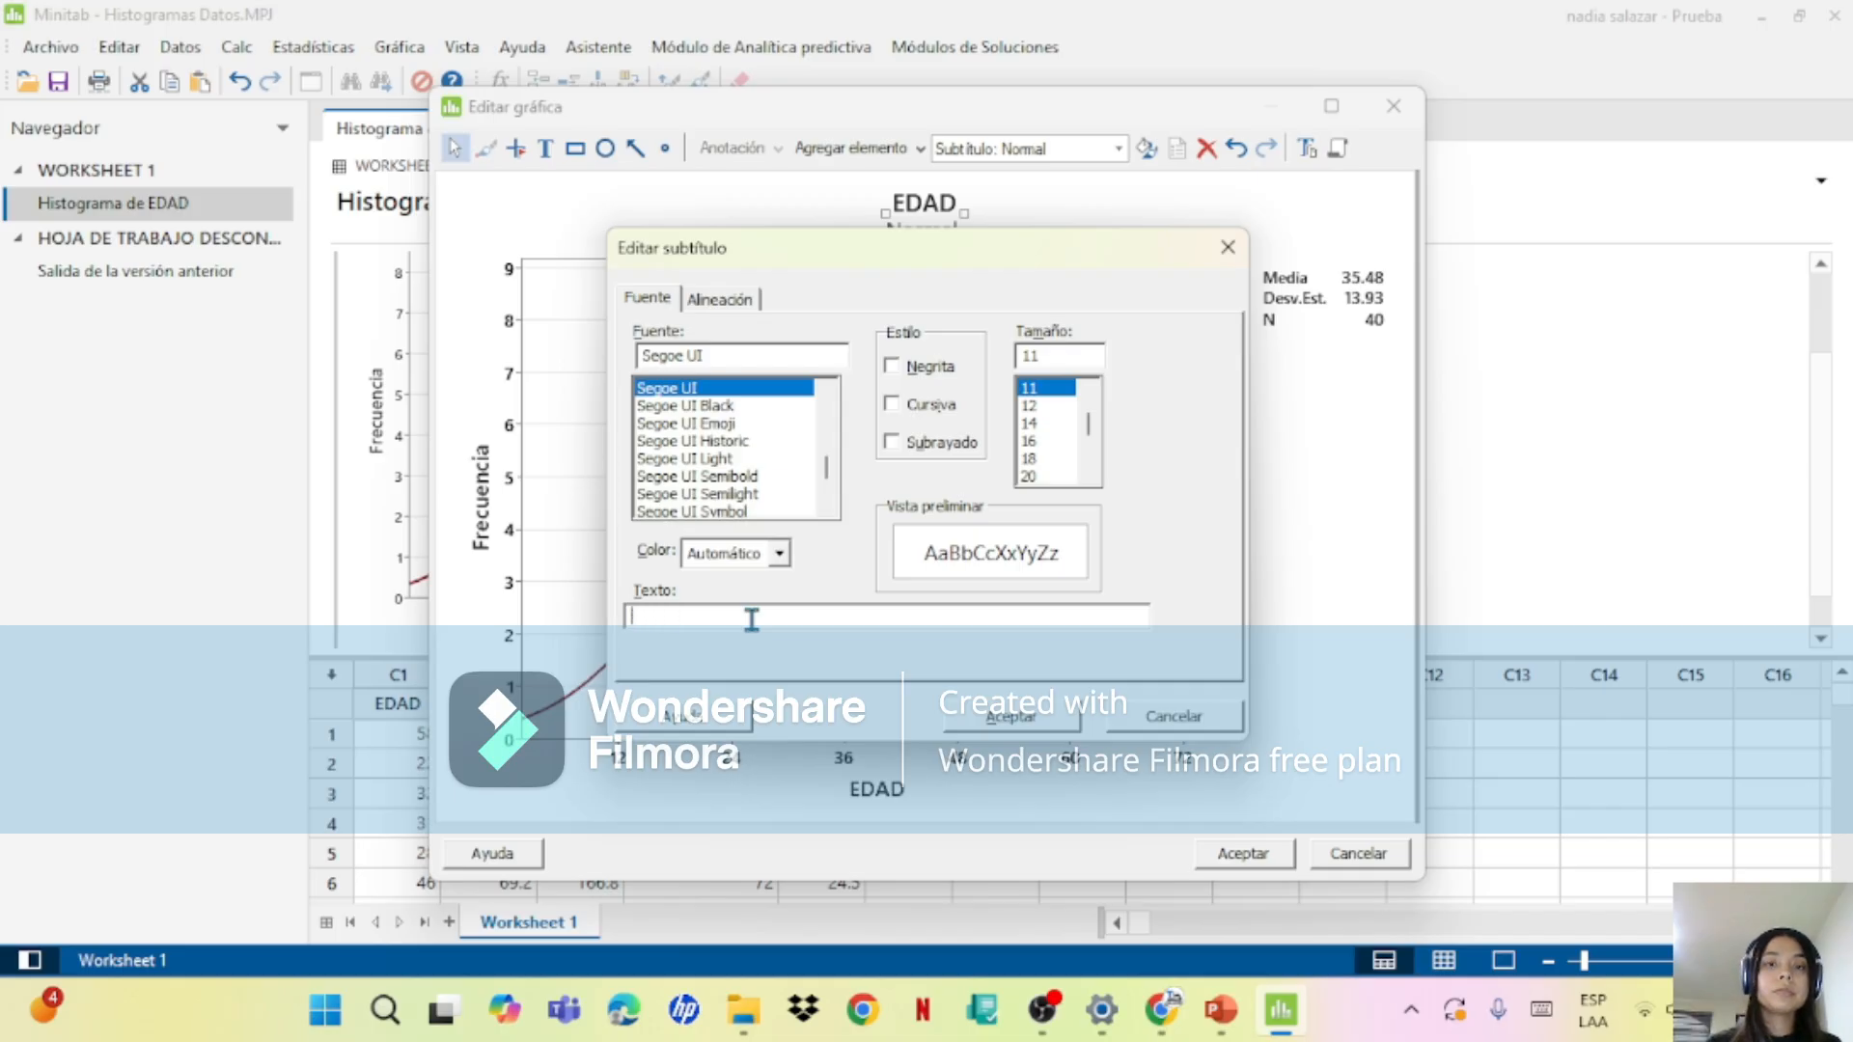
text(hist)
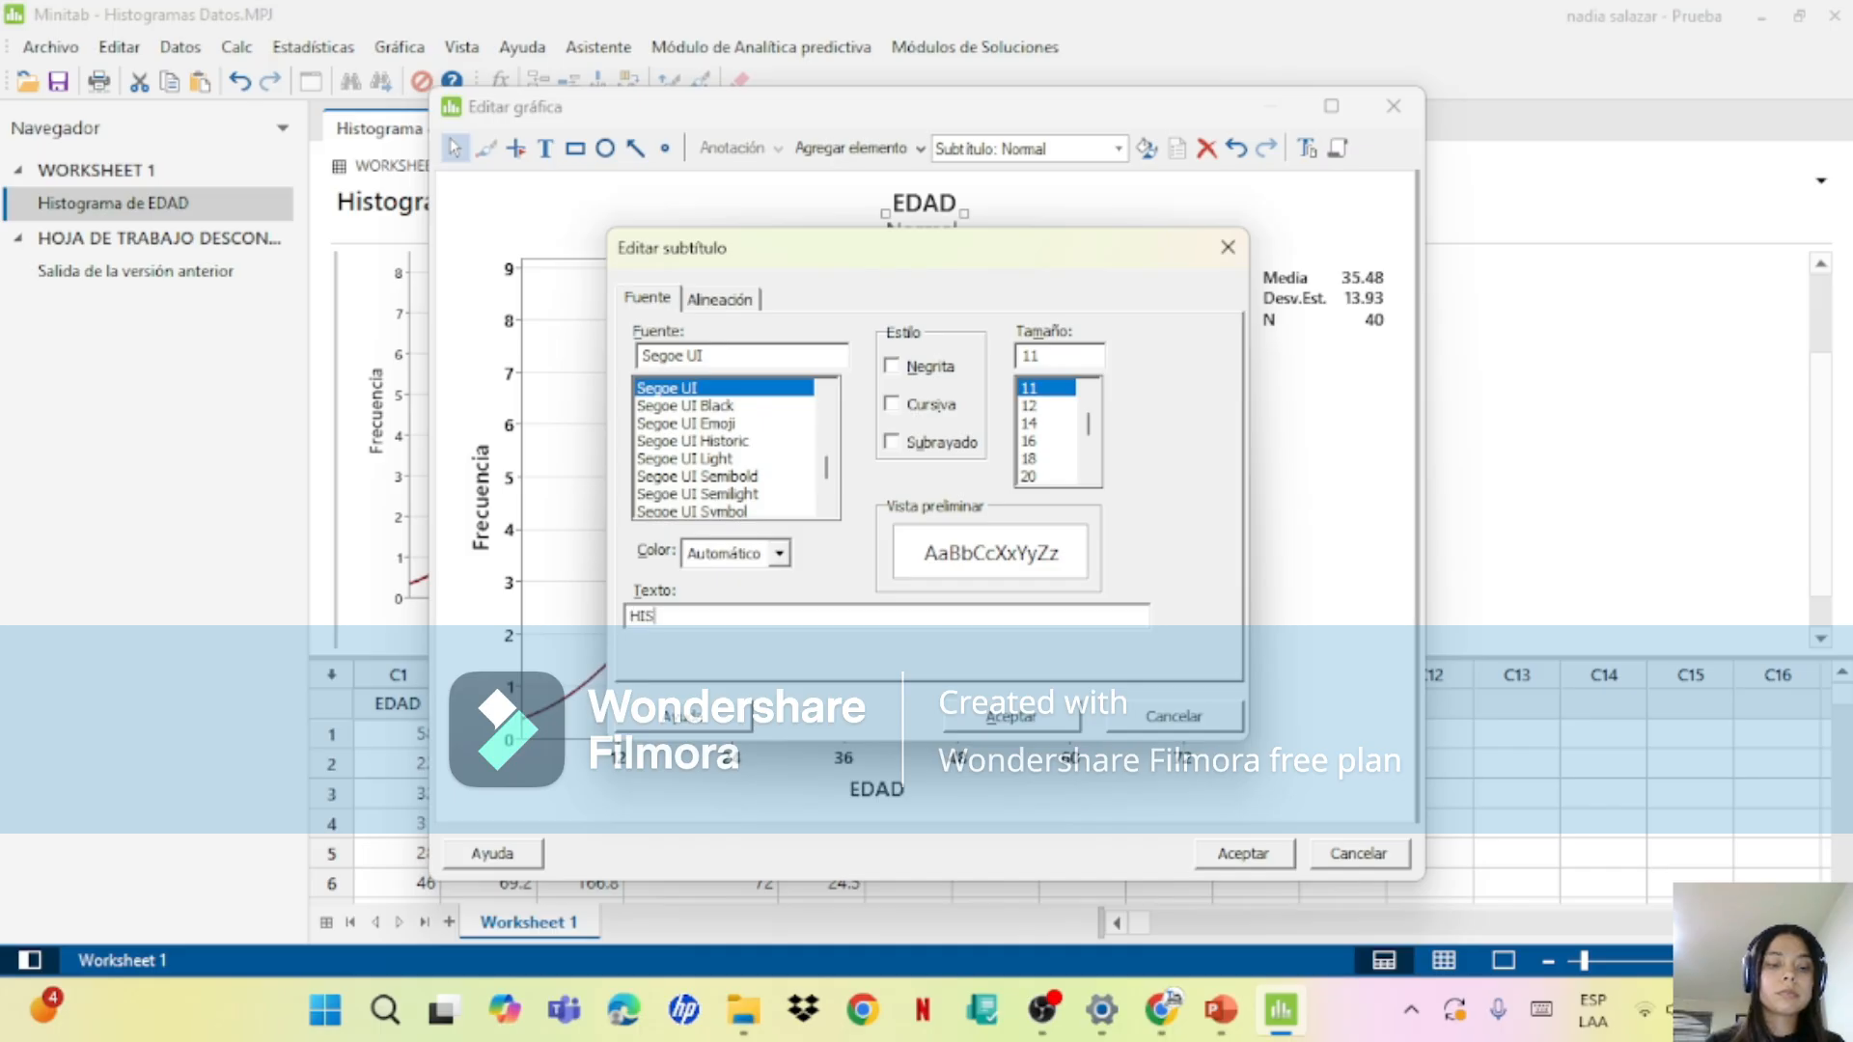
text(OGRAMA)
click(1010, 716)
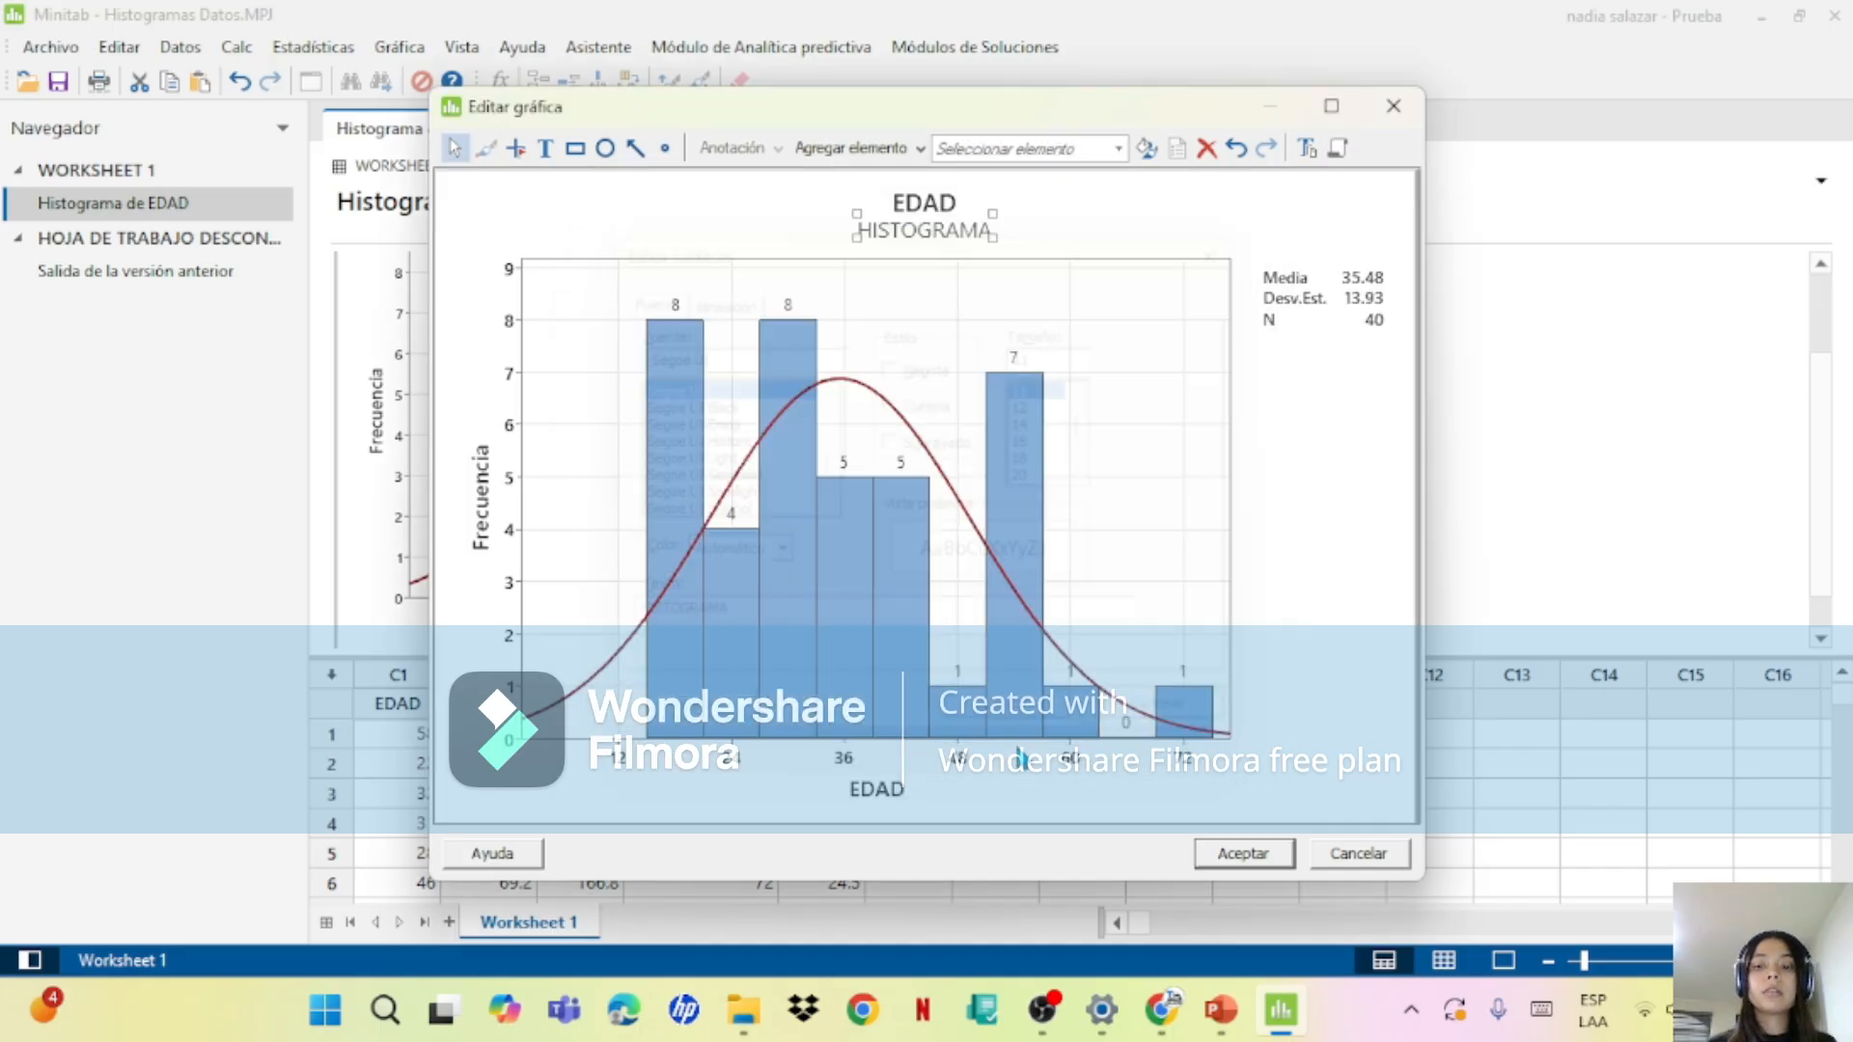
click(1243, 855)
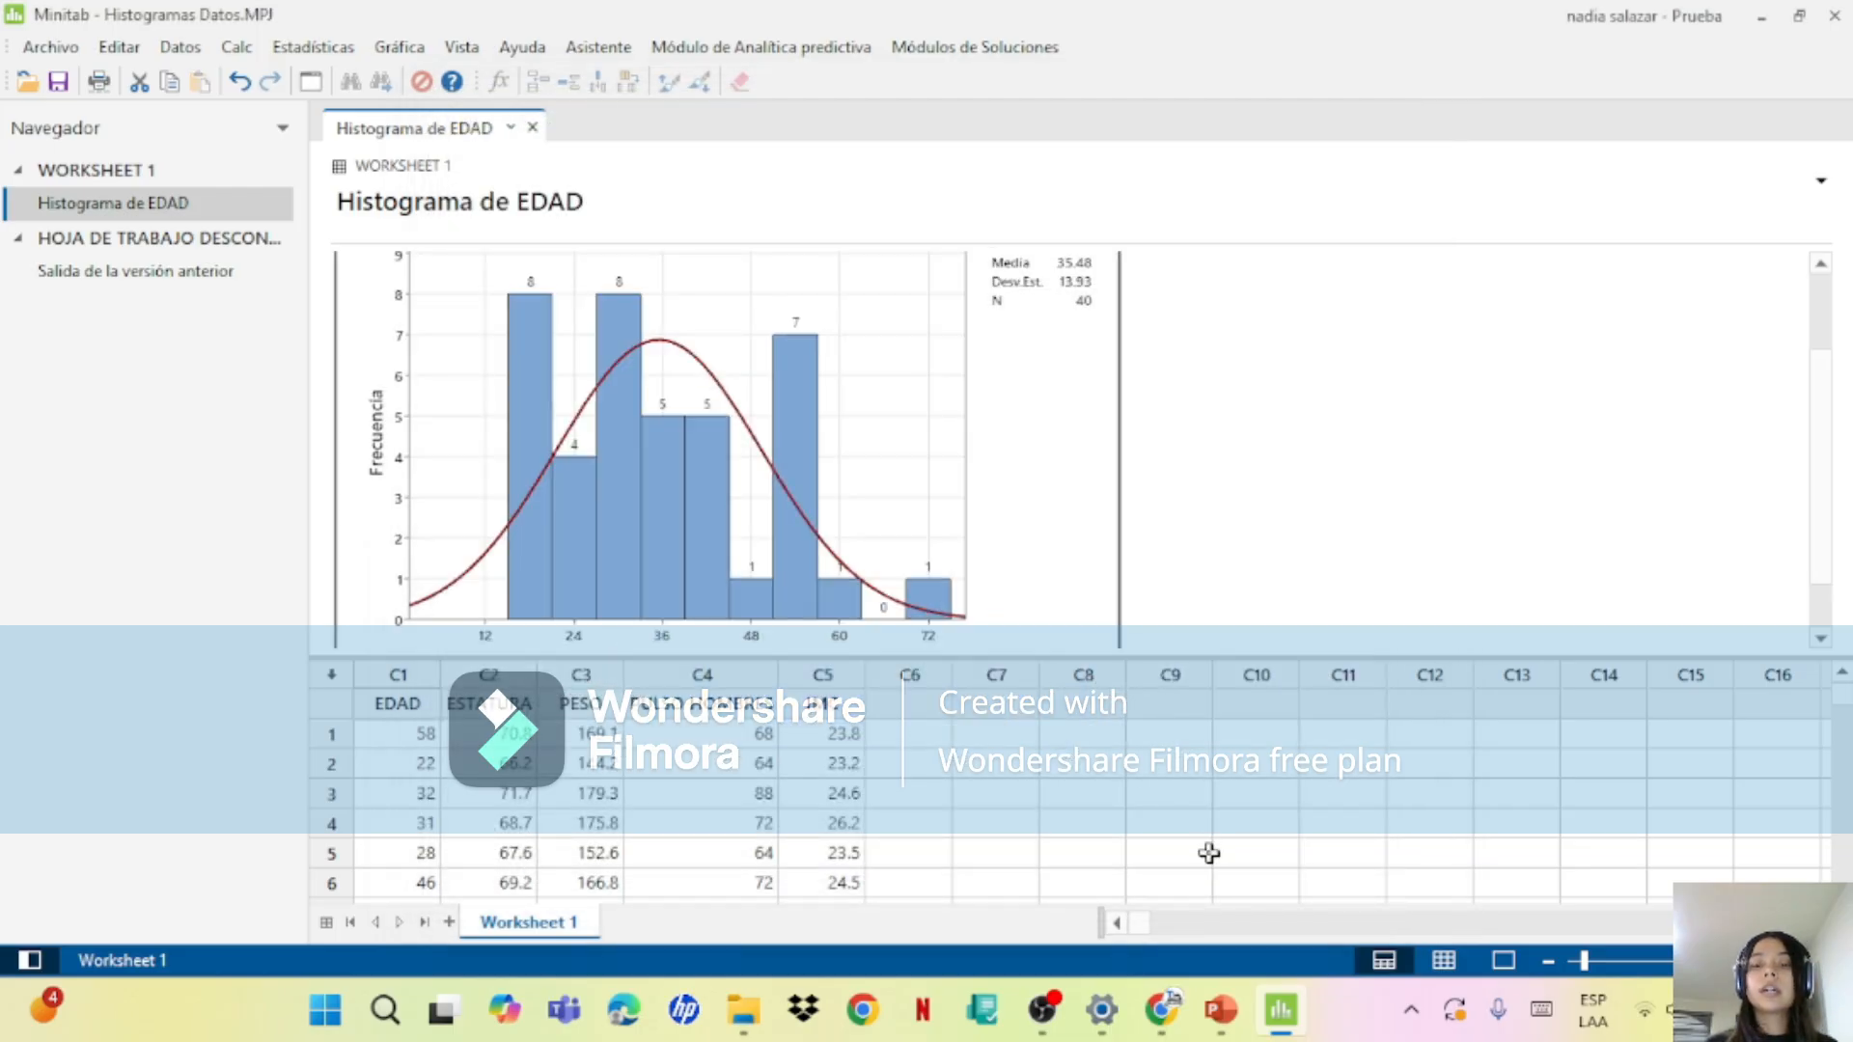
Step: Switch to the PowerPoint presentation and review its slides for the histograms requested in the Ejemplo exercise
click(1221, 1012)
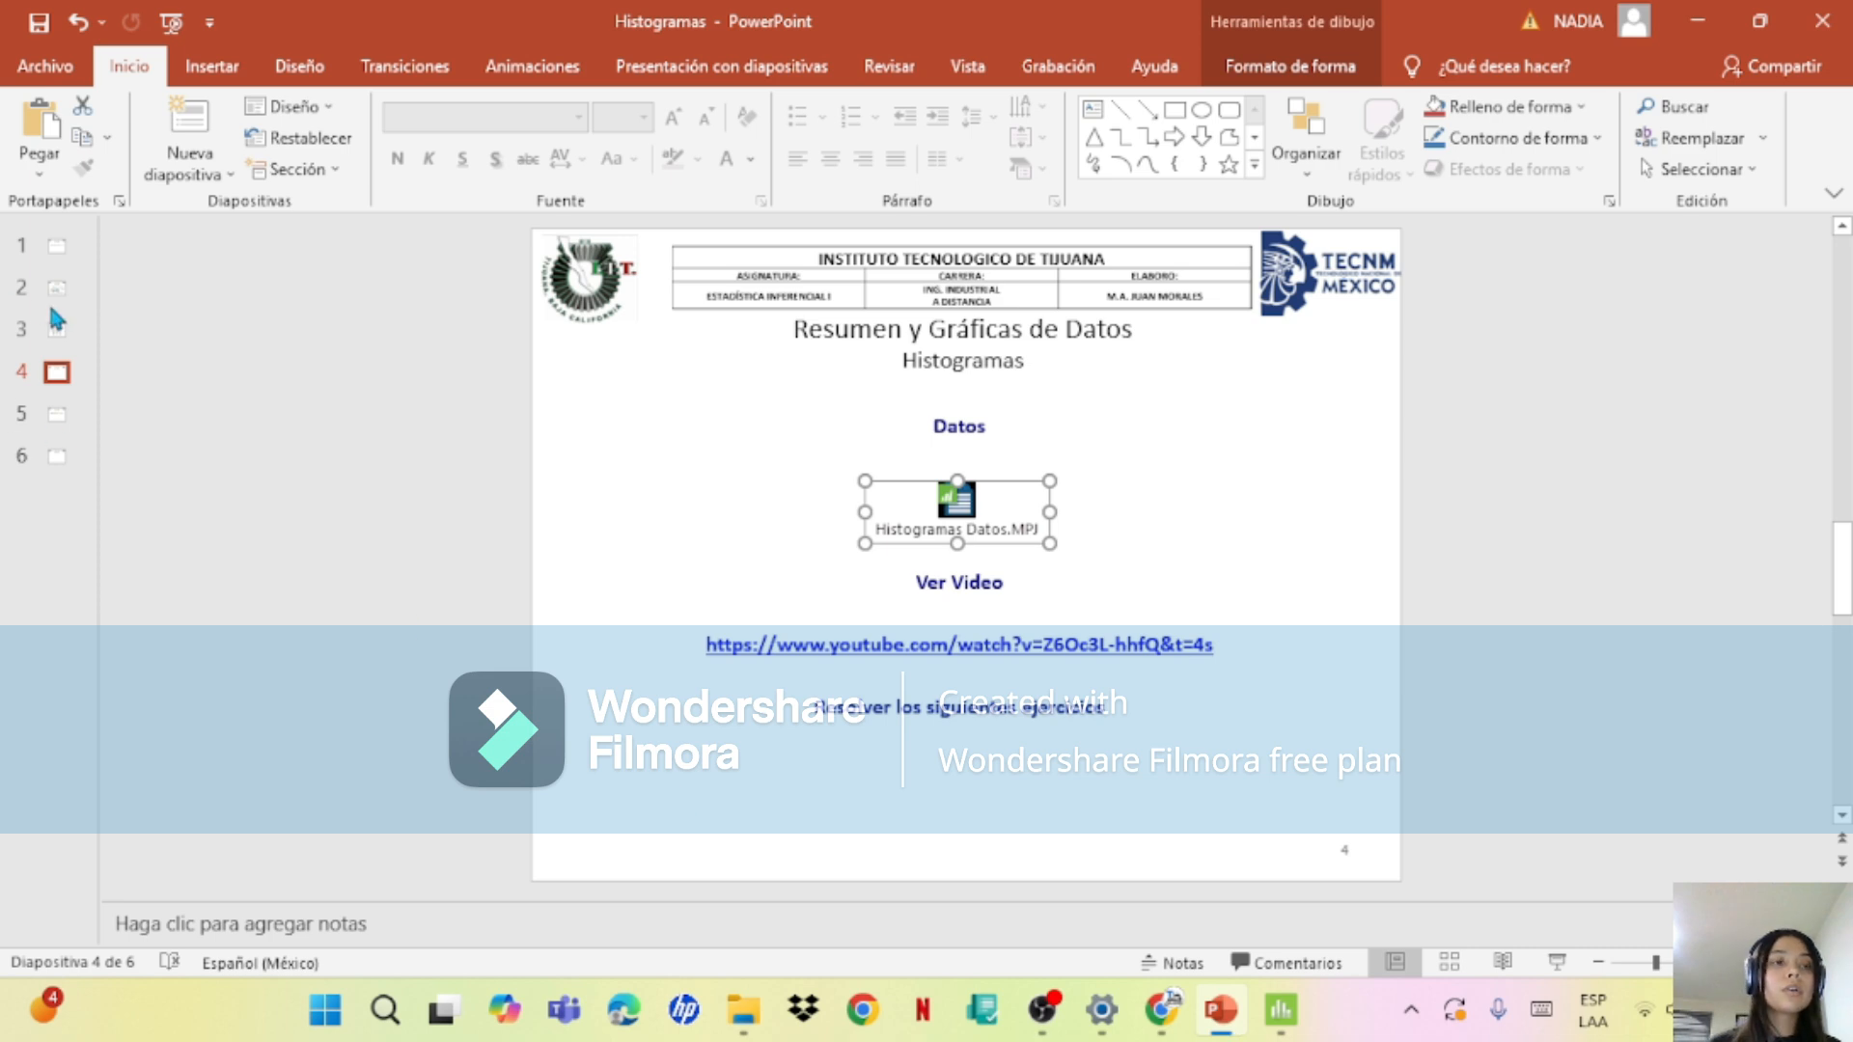
click(55, 320)
click(51, 272)
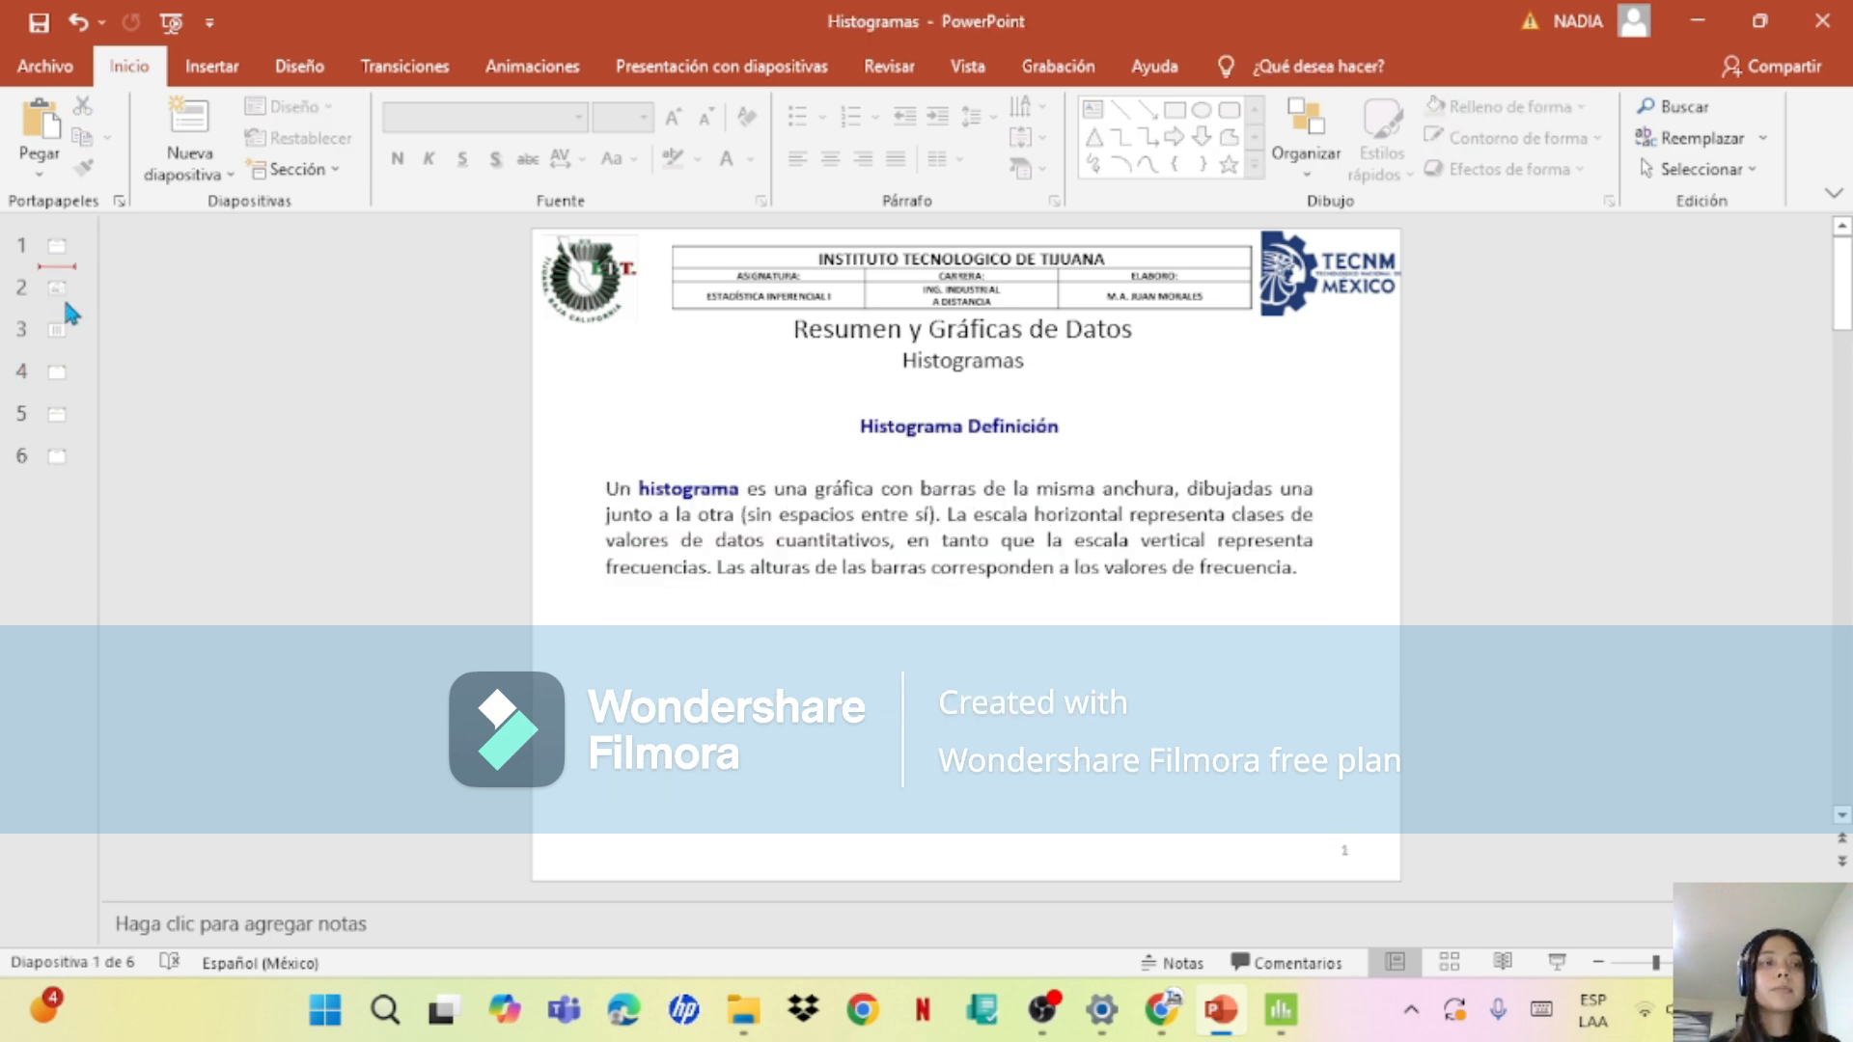
click(53, 413)
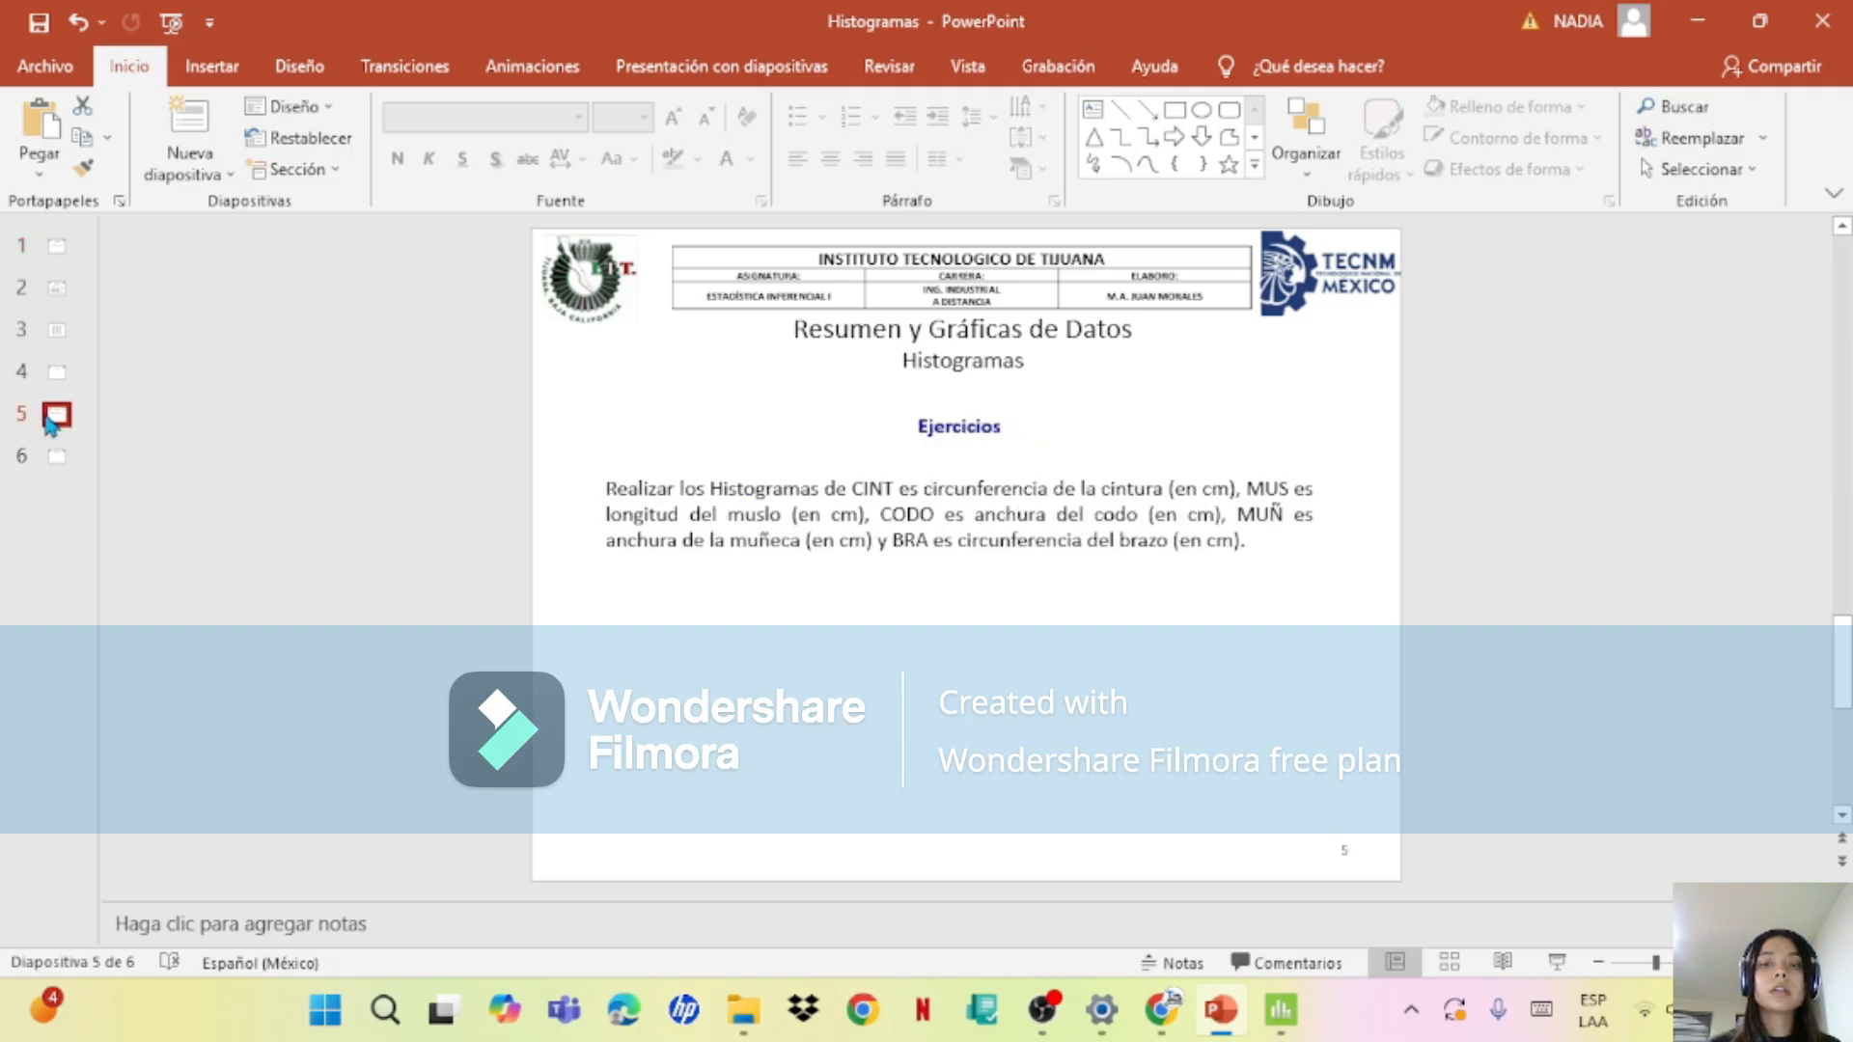
click(58, 329)
click(56, 374)
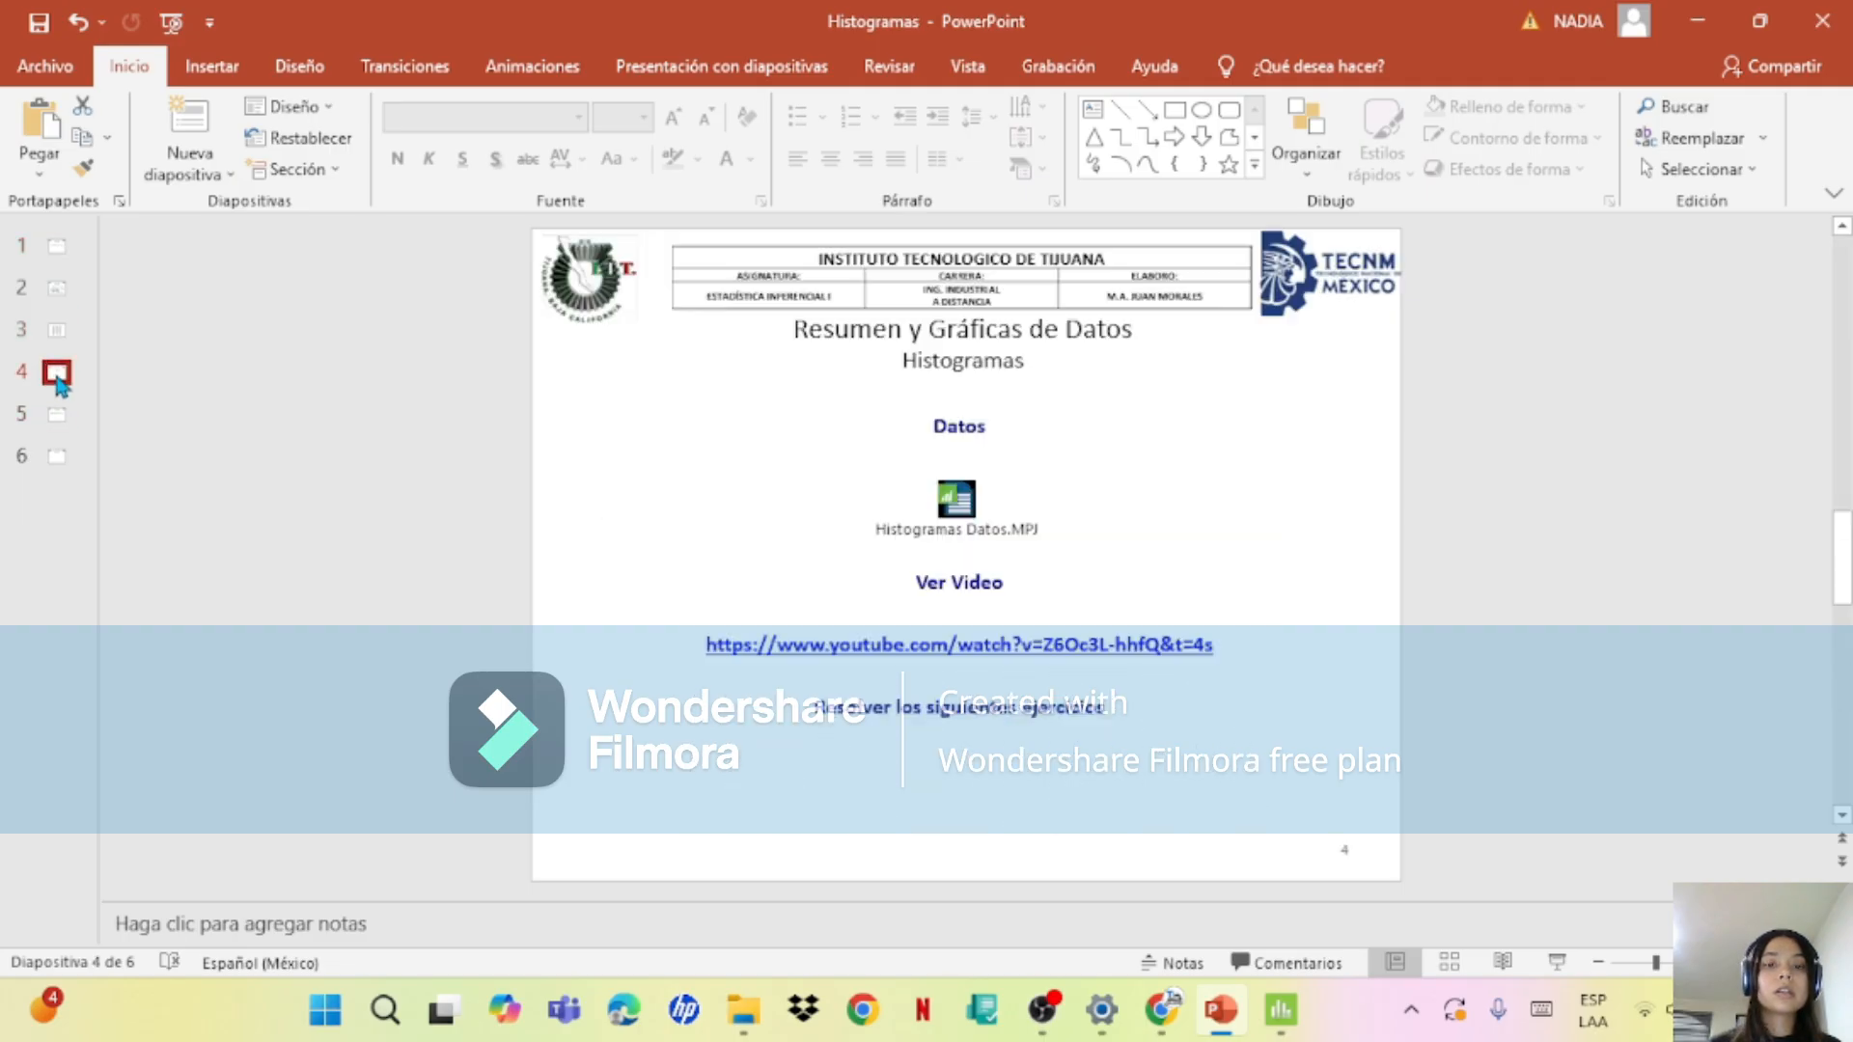
click(81, 309)
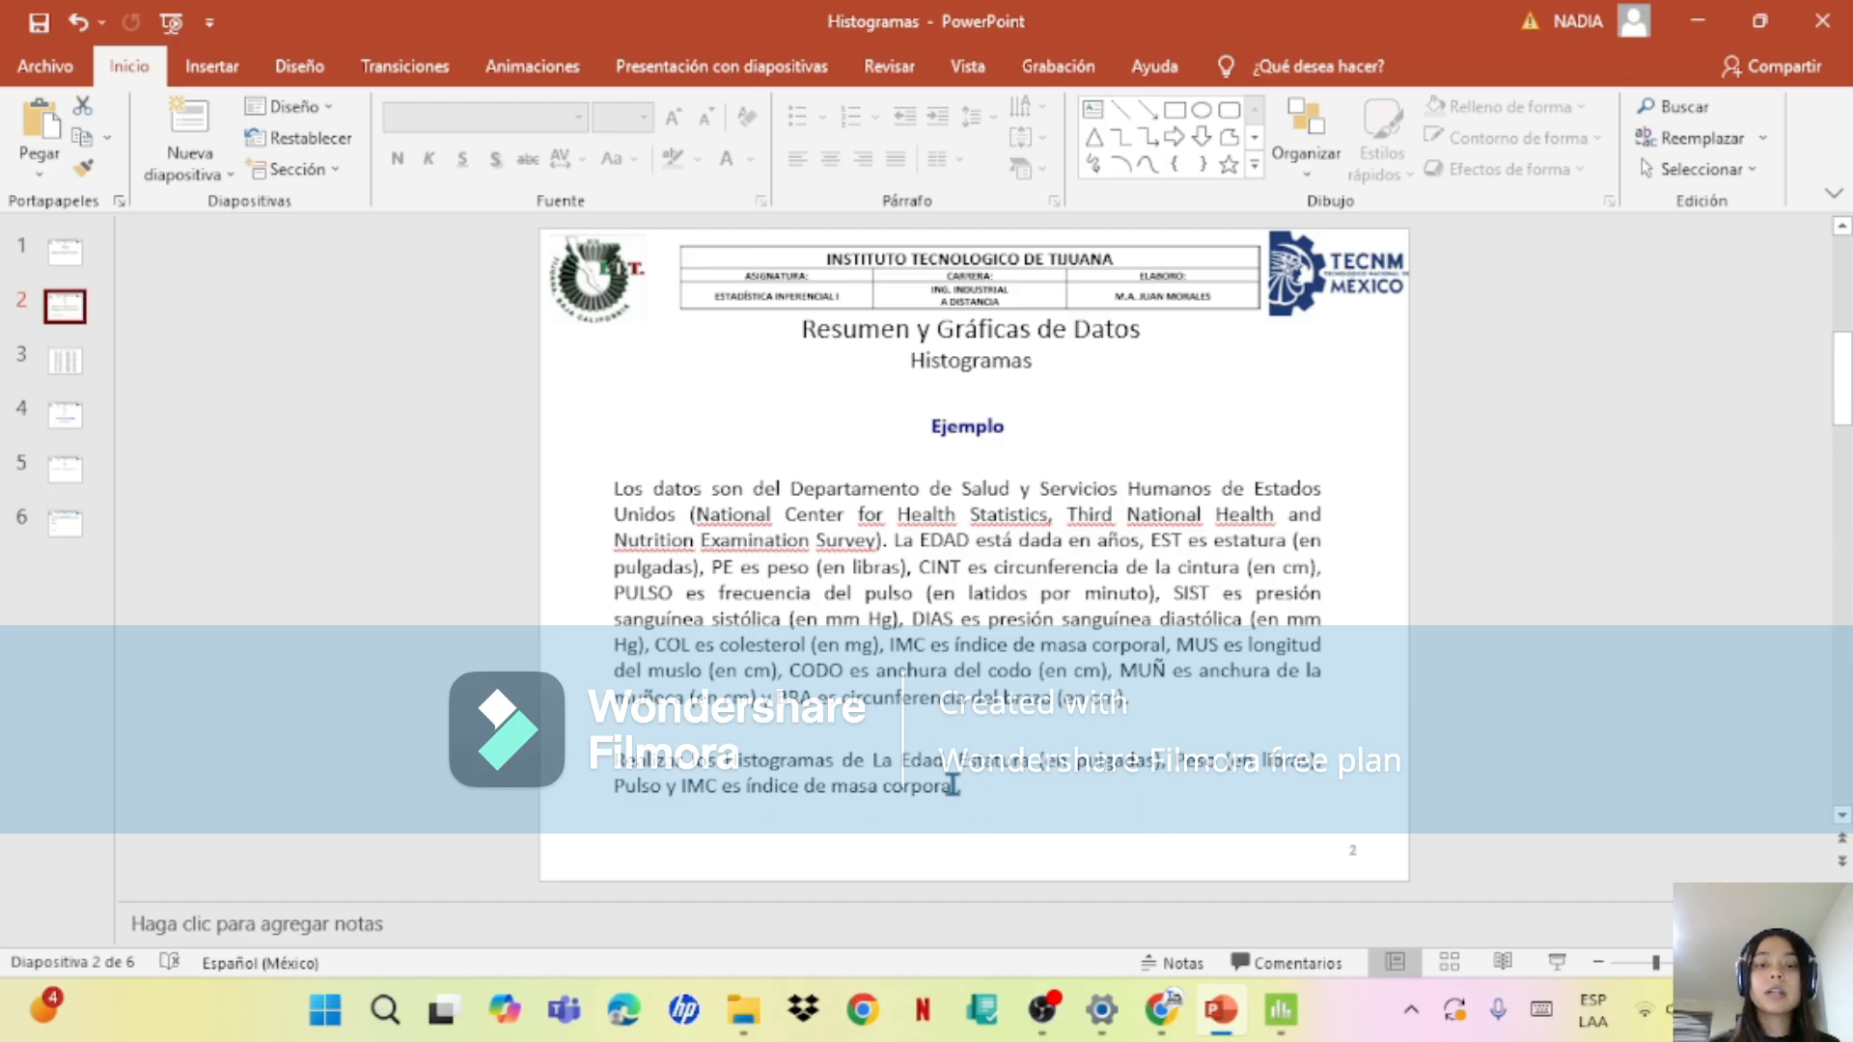
double_click(947, 783)
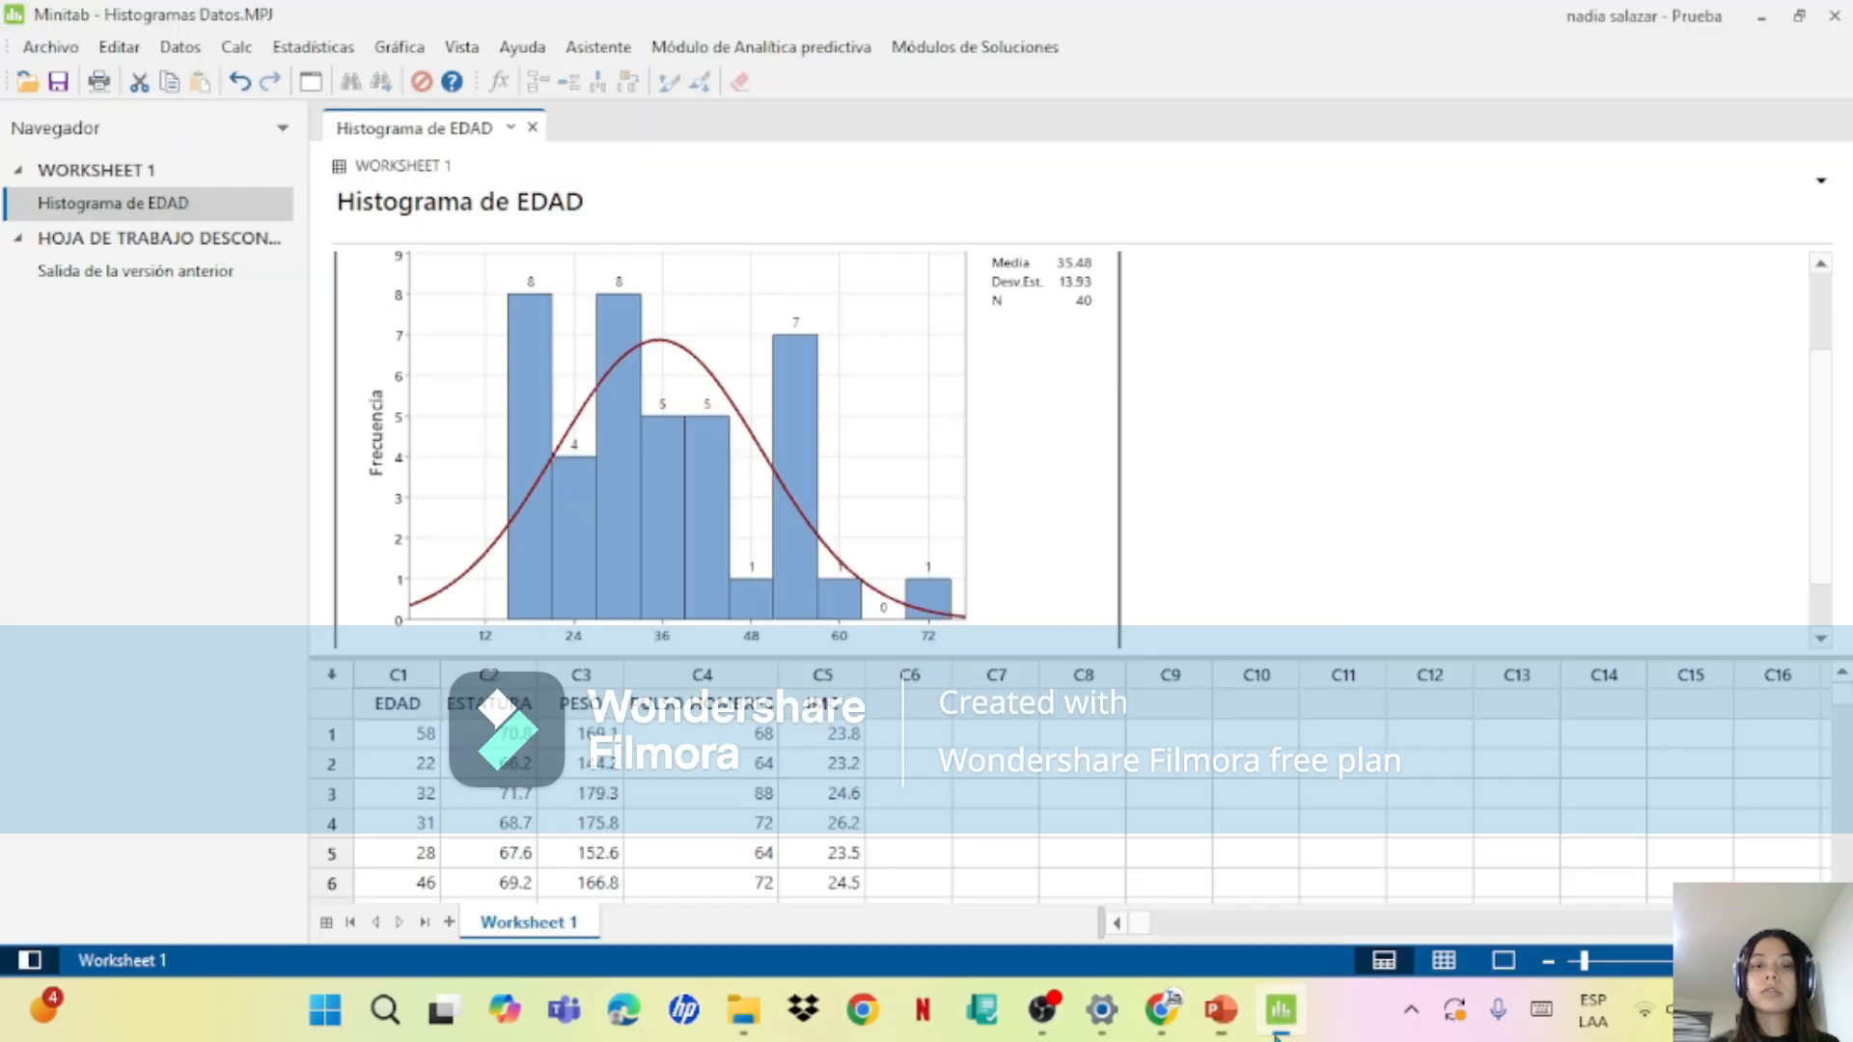
Step: Return to Minitab and display the descriptive statistics of the ESTATURA variable
click(1220, 883)
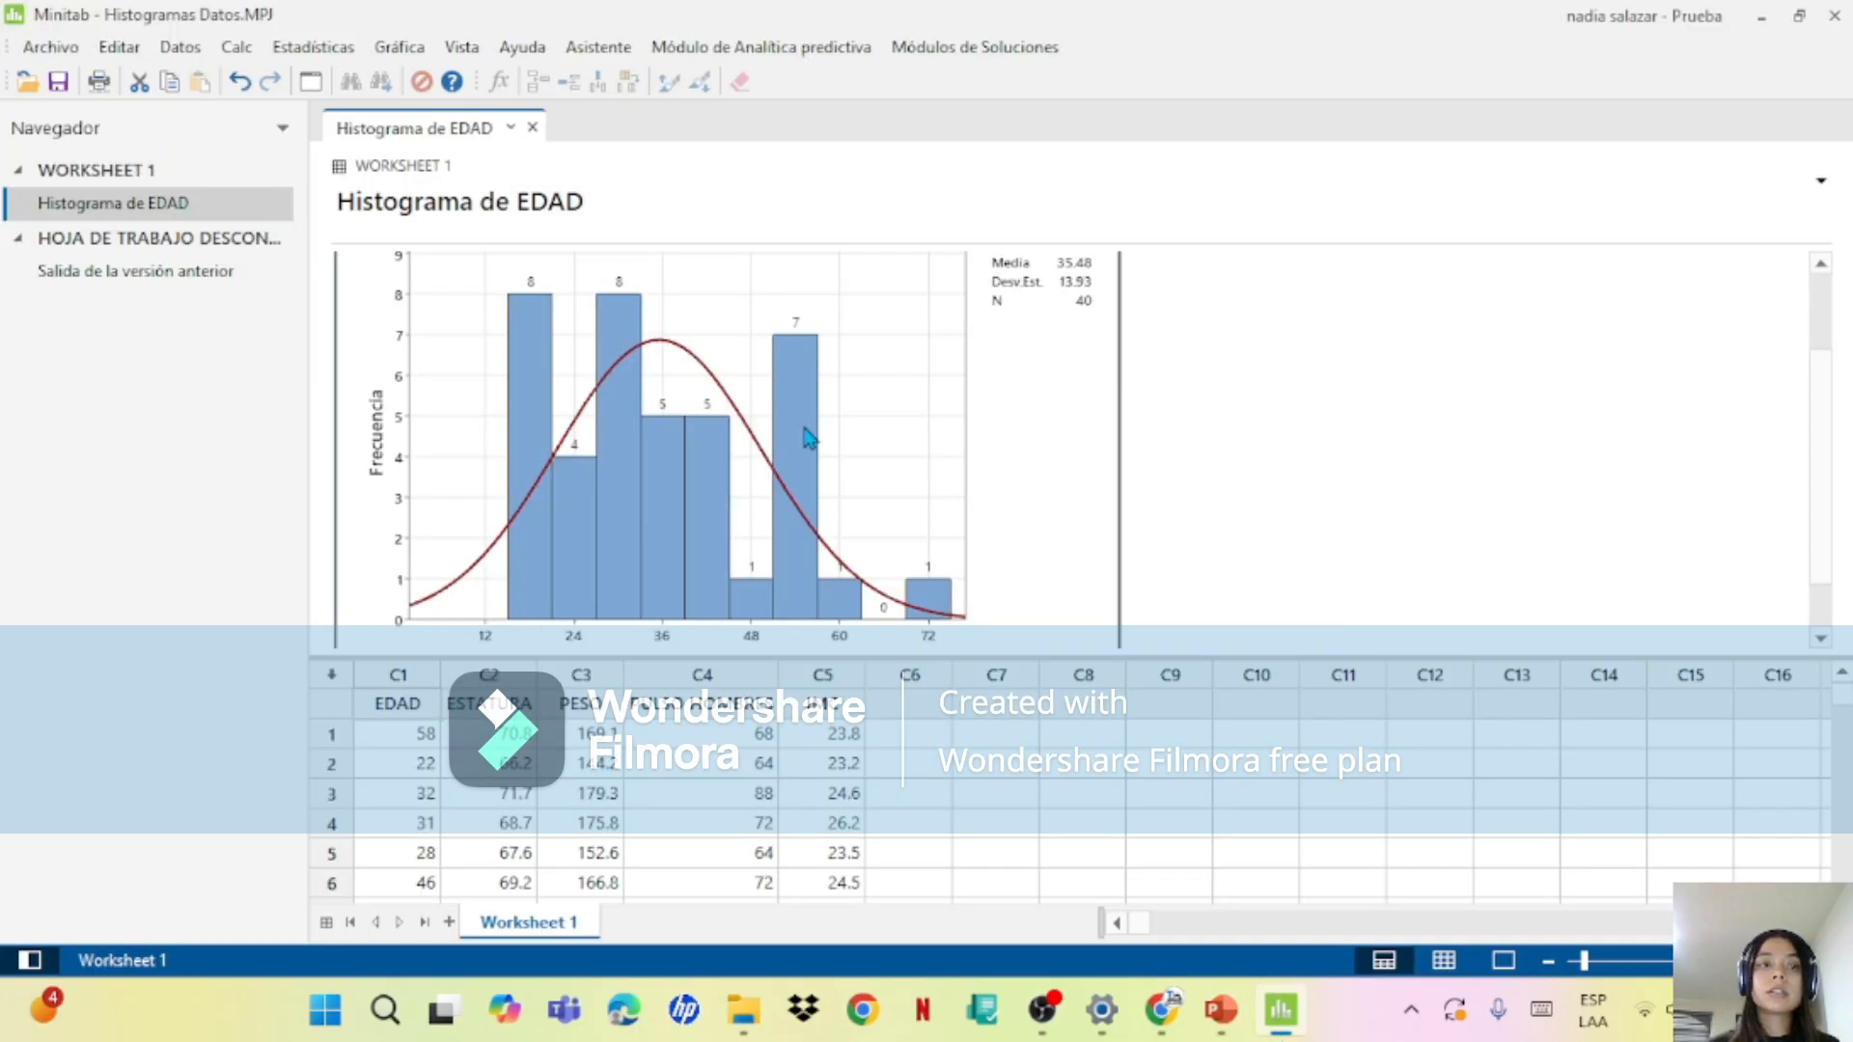
click(292, 50)
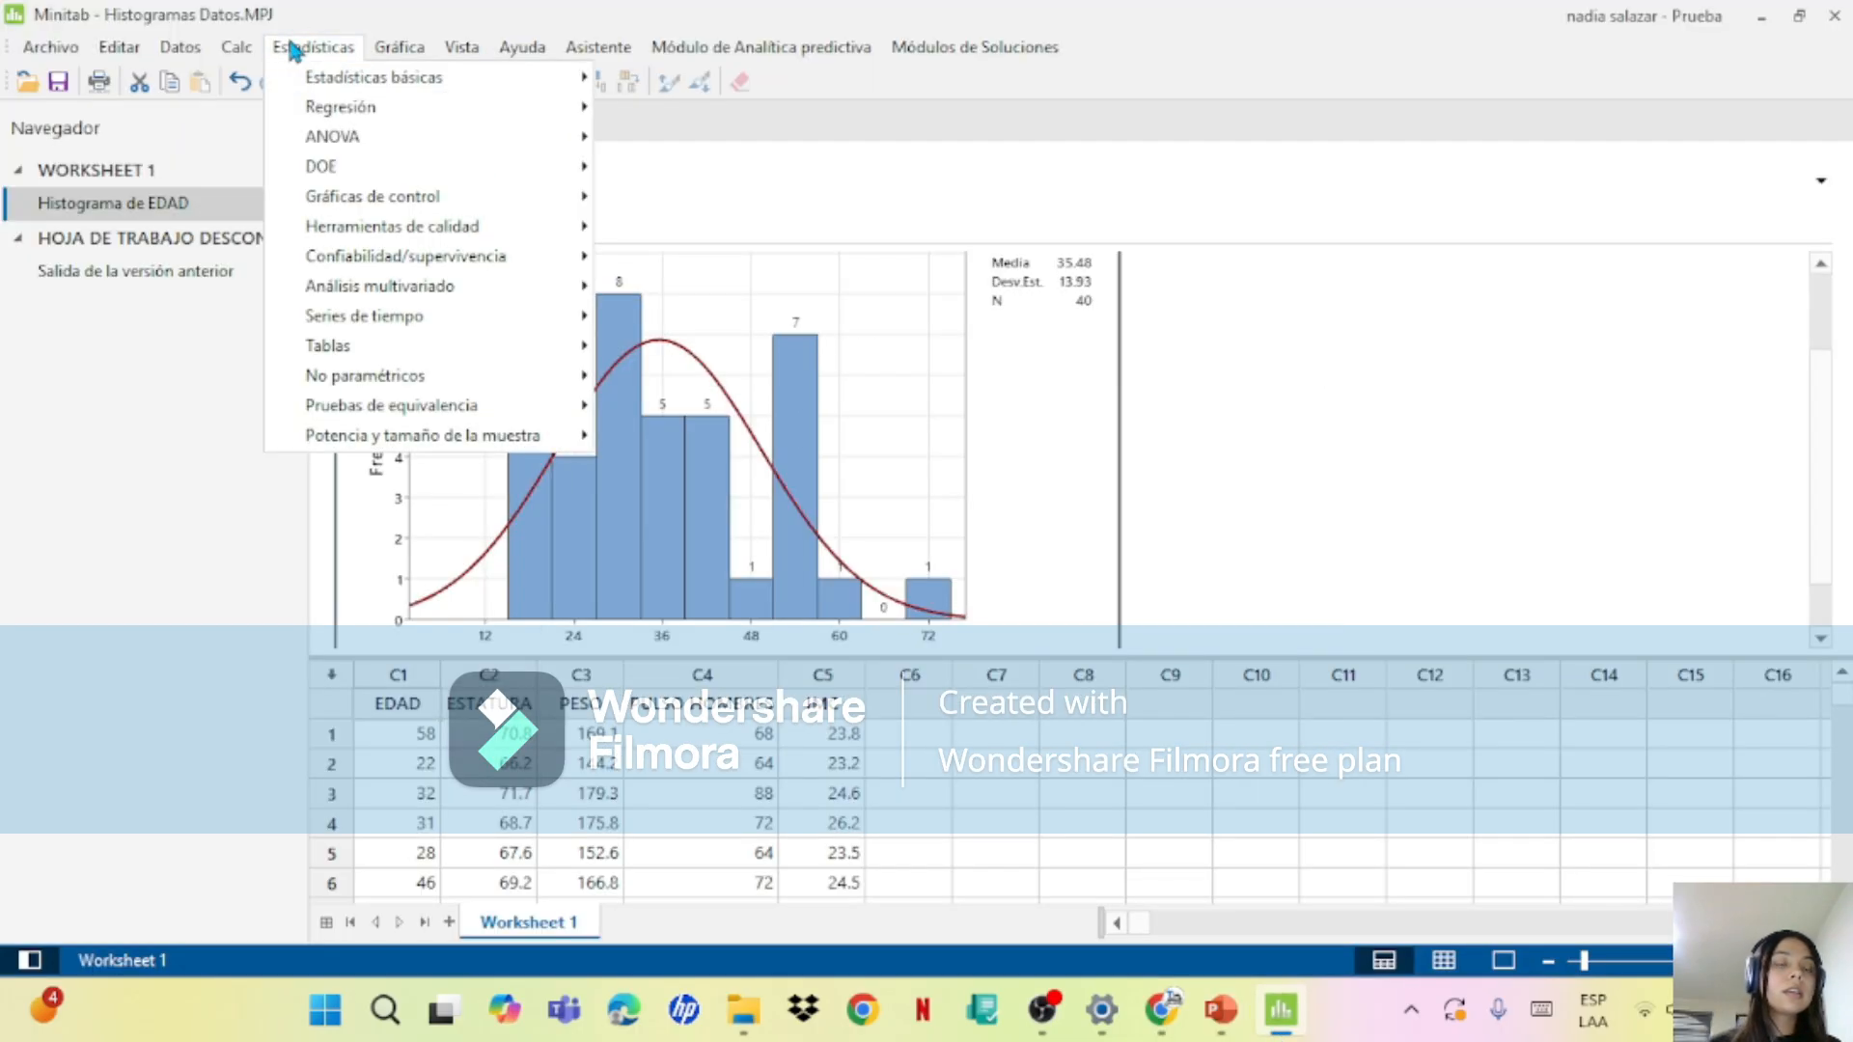
mouse_move(352, 89)
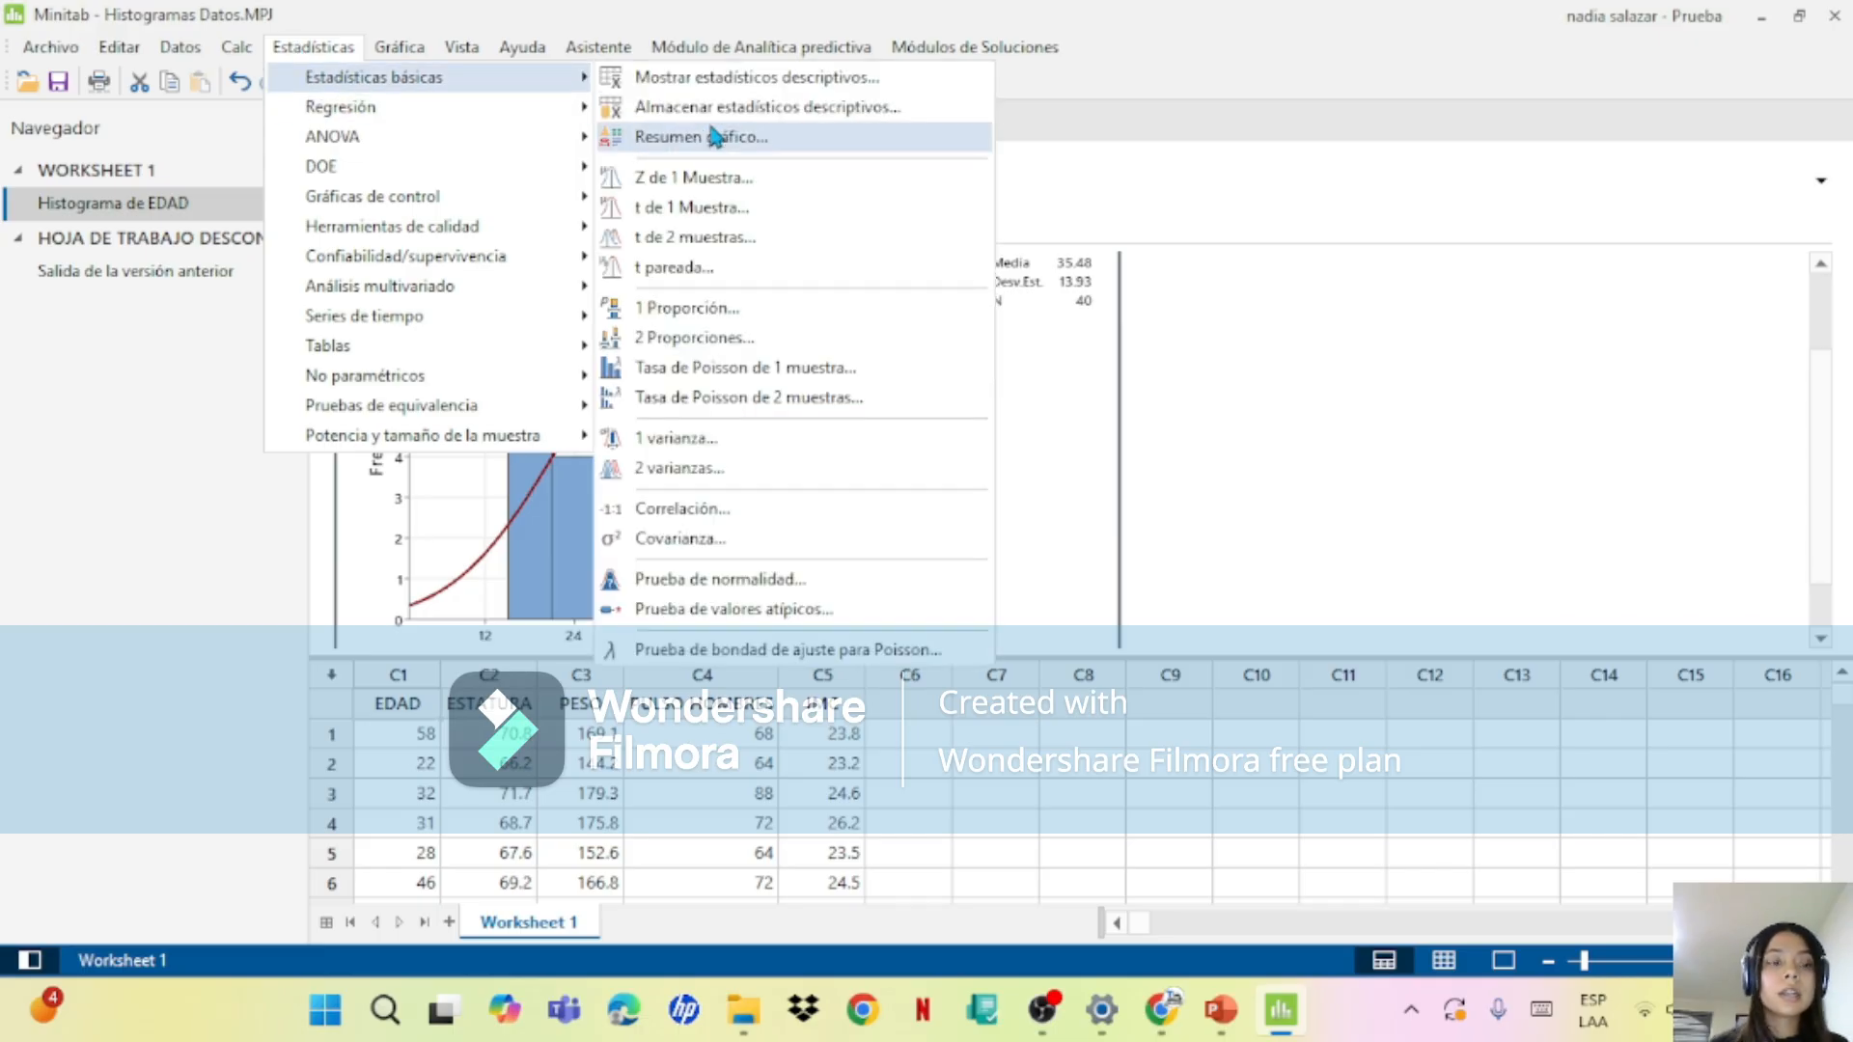
click(835, 79)
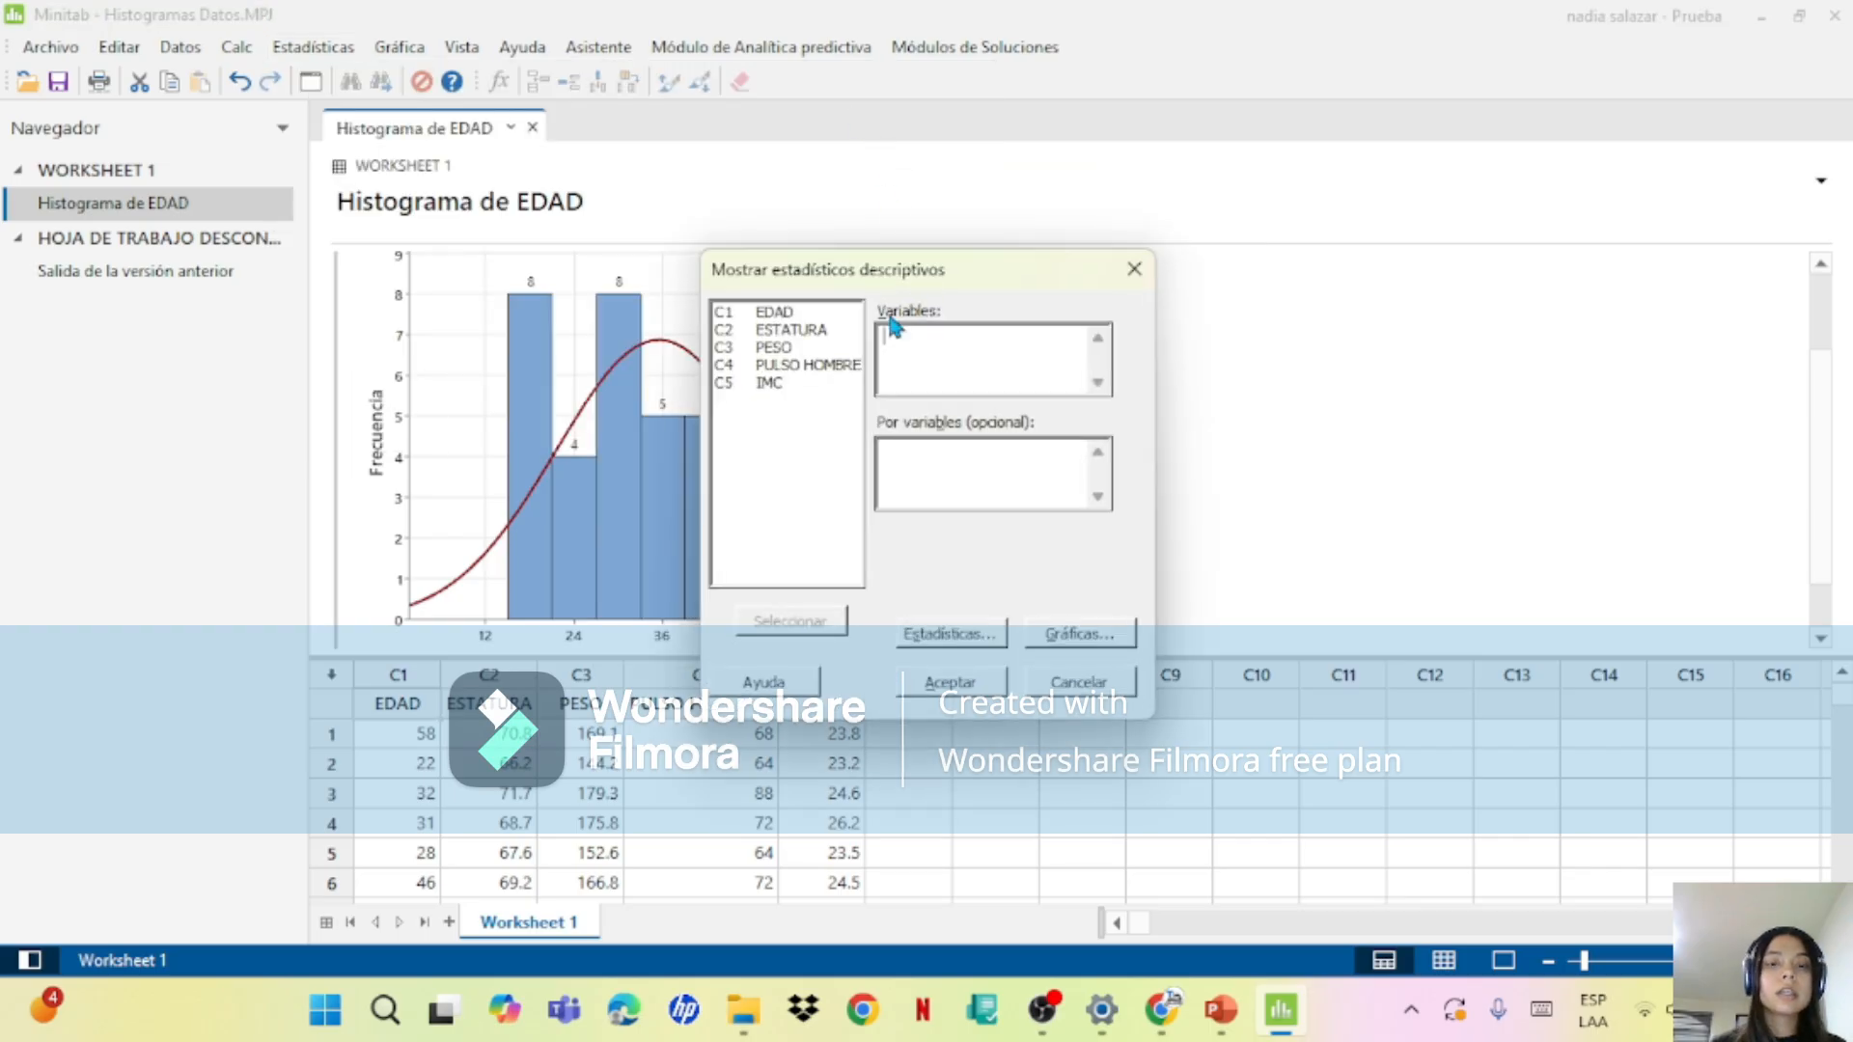
click(768, 331)
double_click(767, 333)
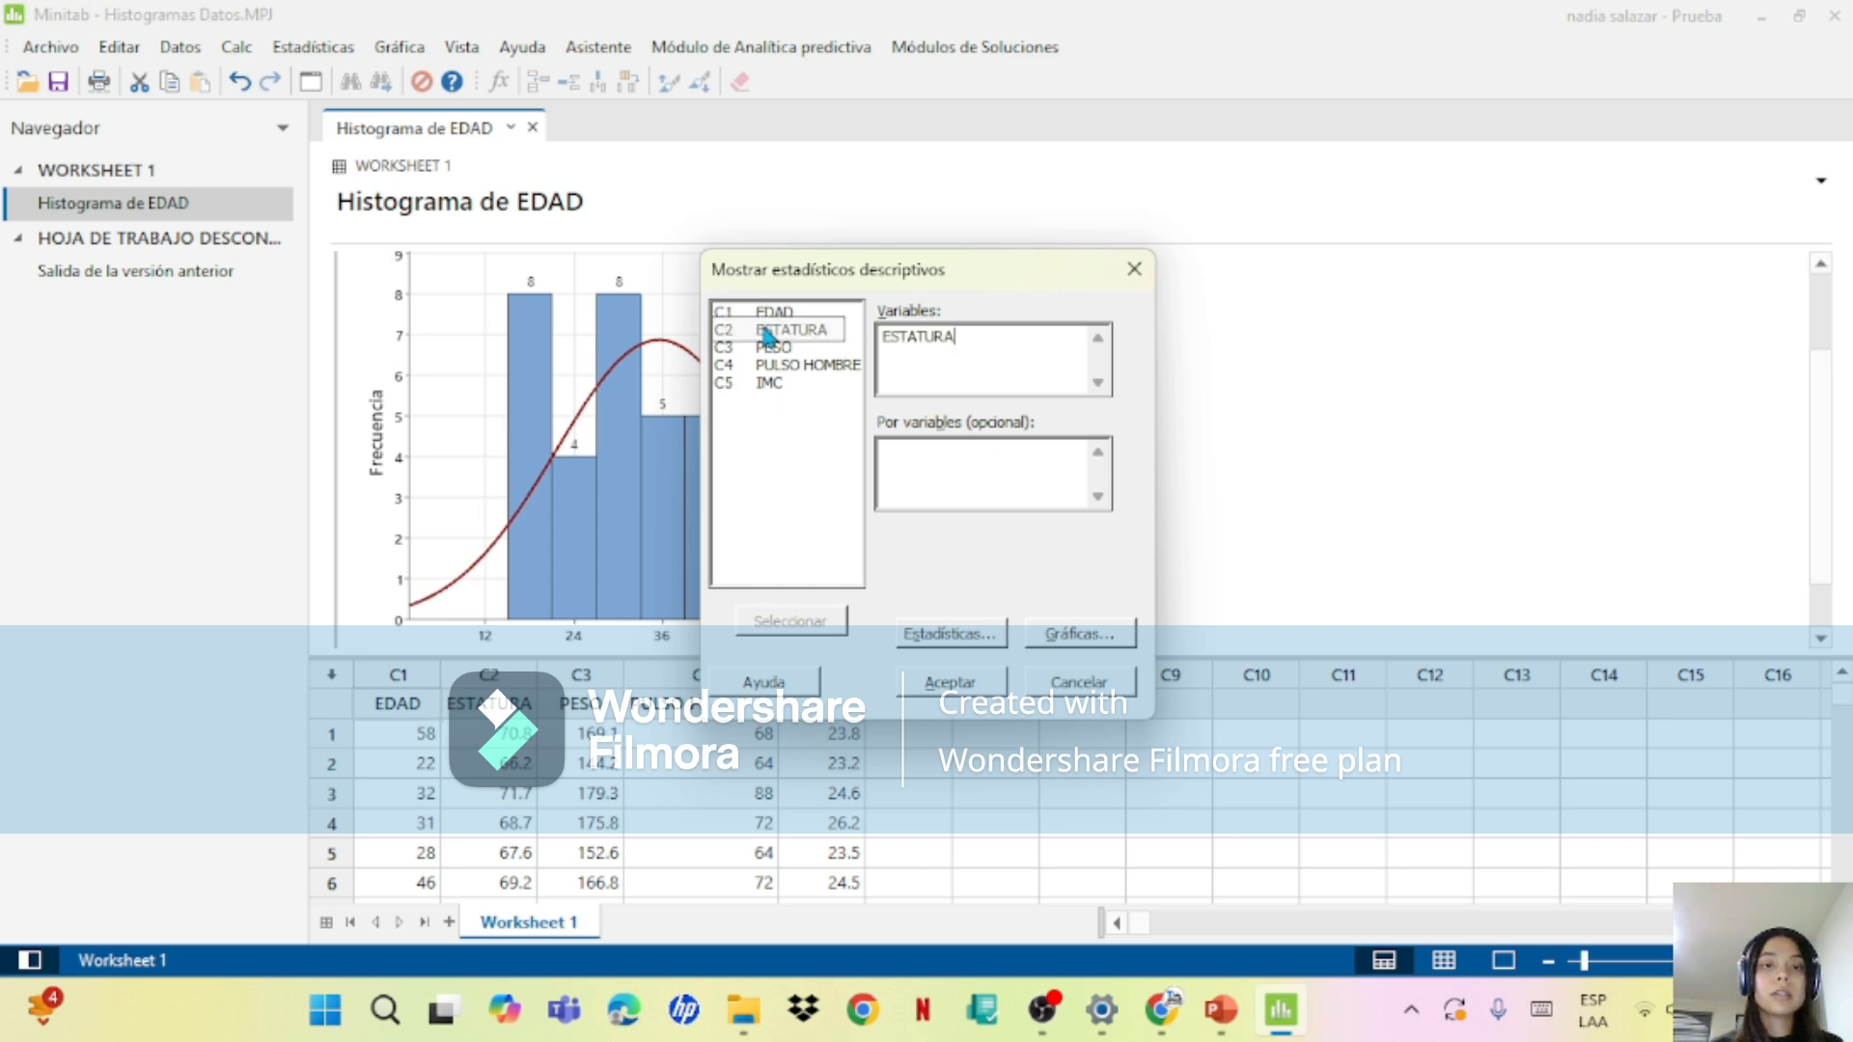
click(960, 683)
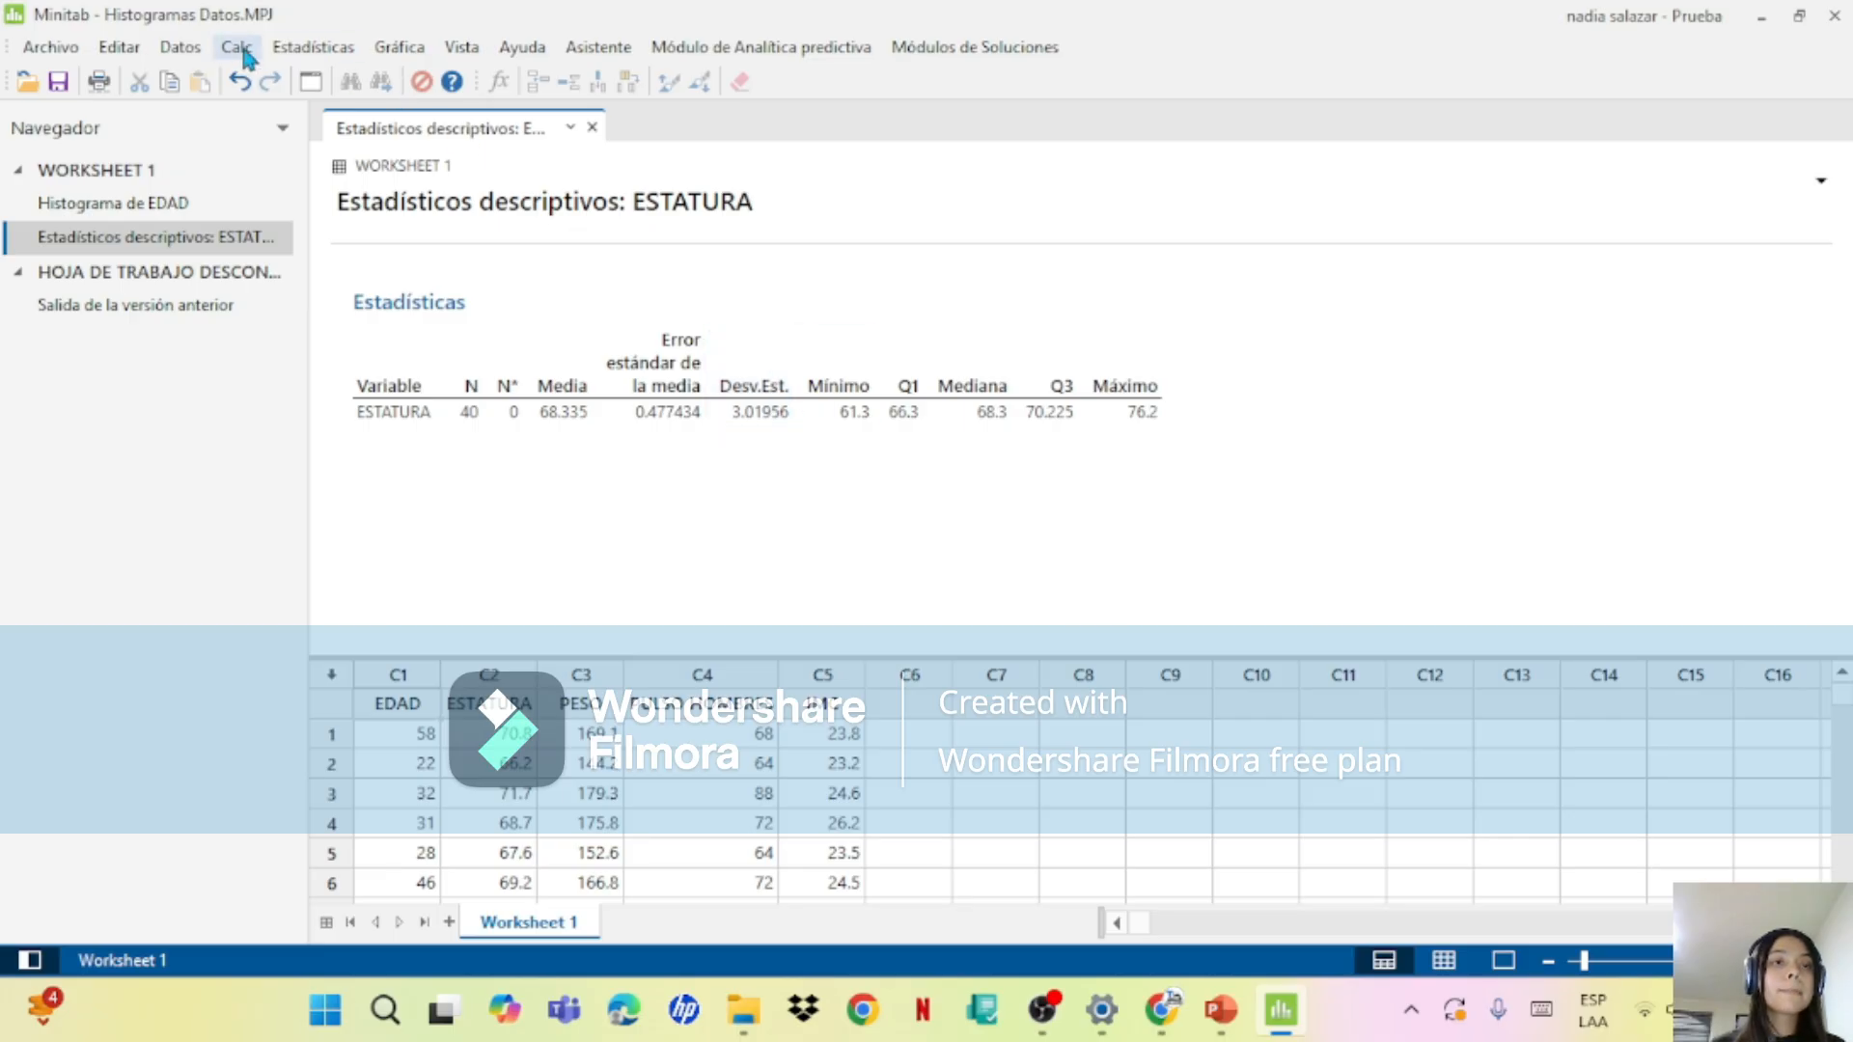
Step: Create a graphical summary of the ESTATURA variable with a confidence level of 95.0
click(399, 47)
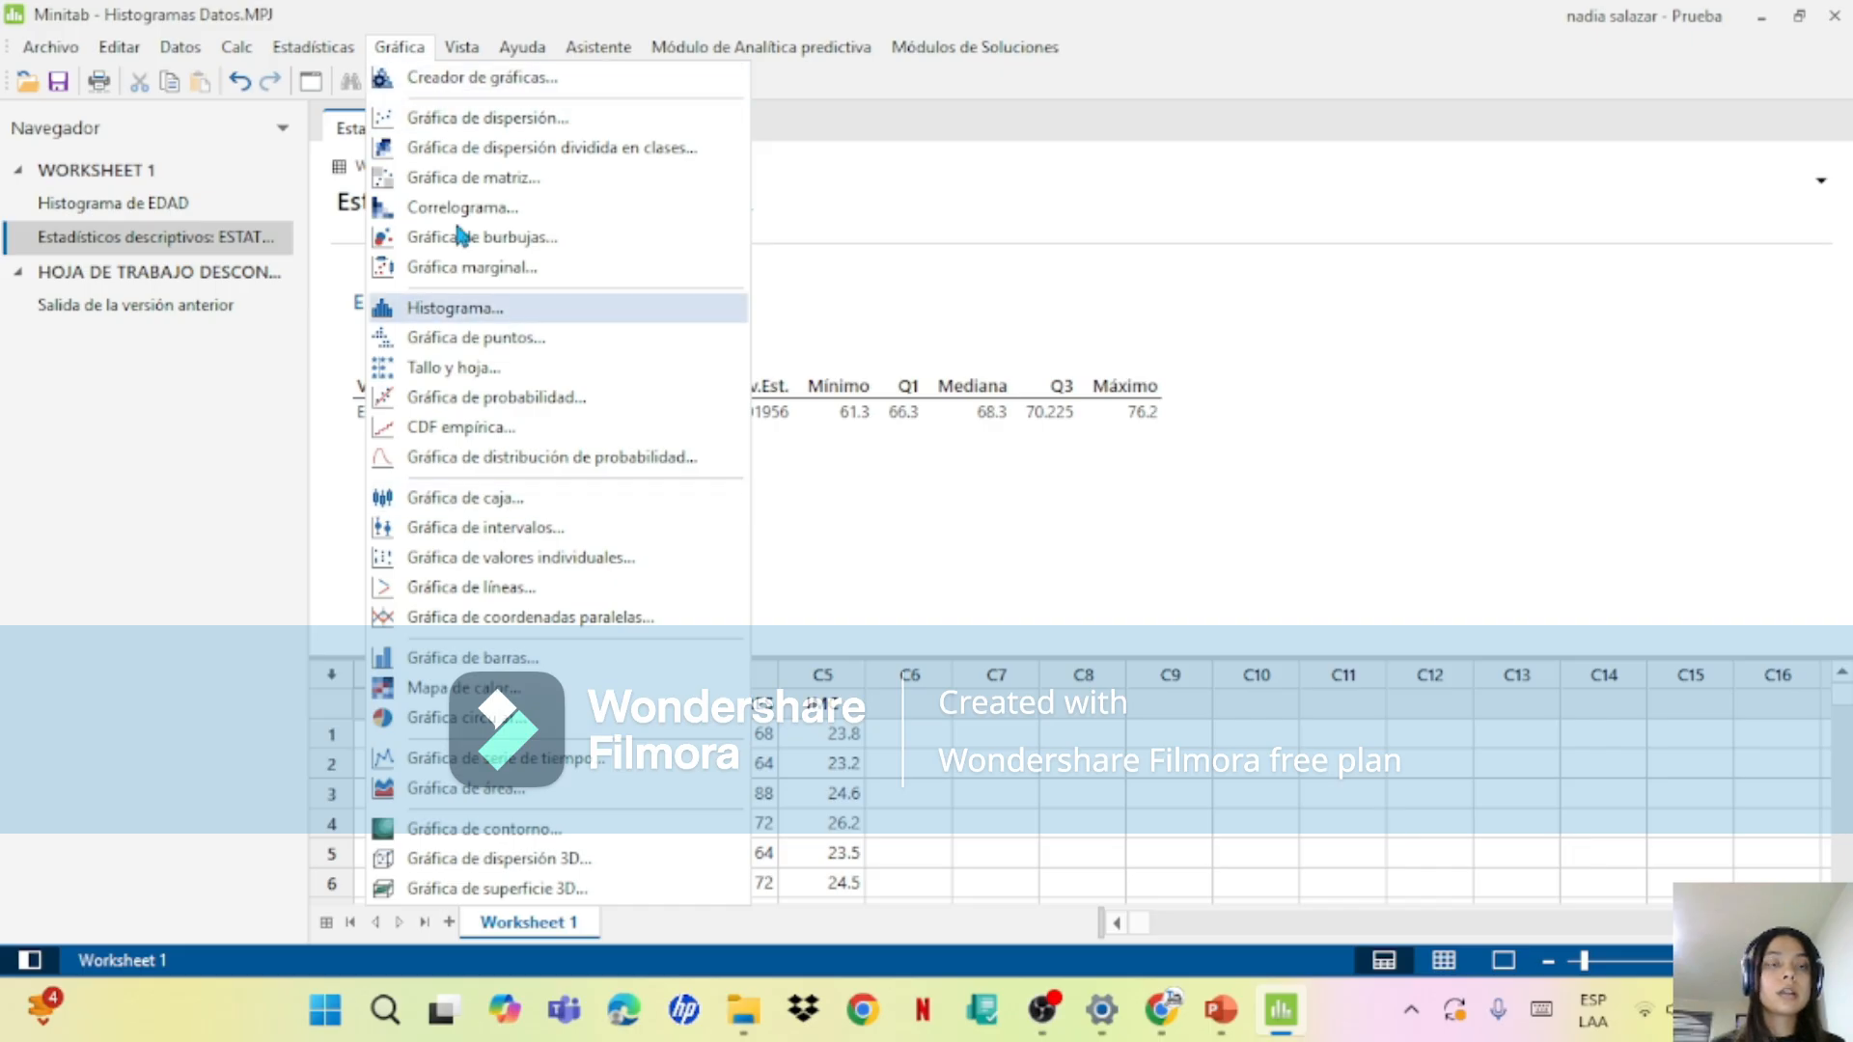
click(342, 48)
click(333, 55)
click(326, 48)
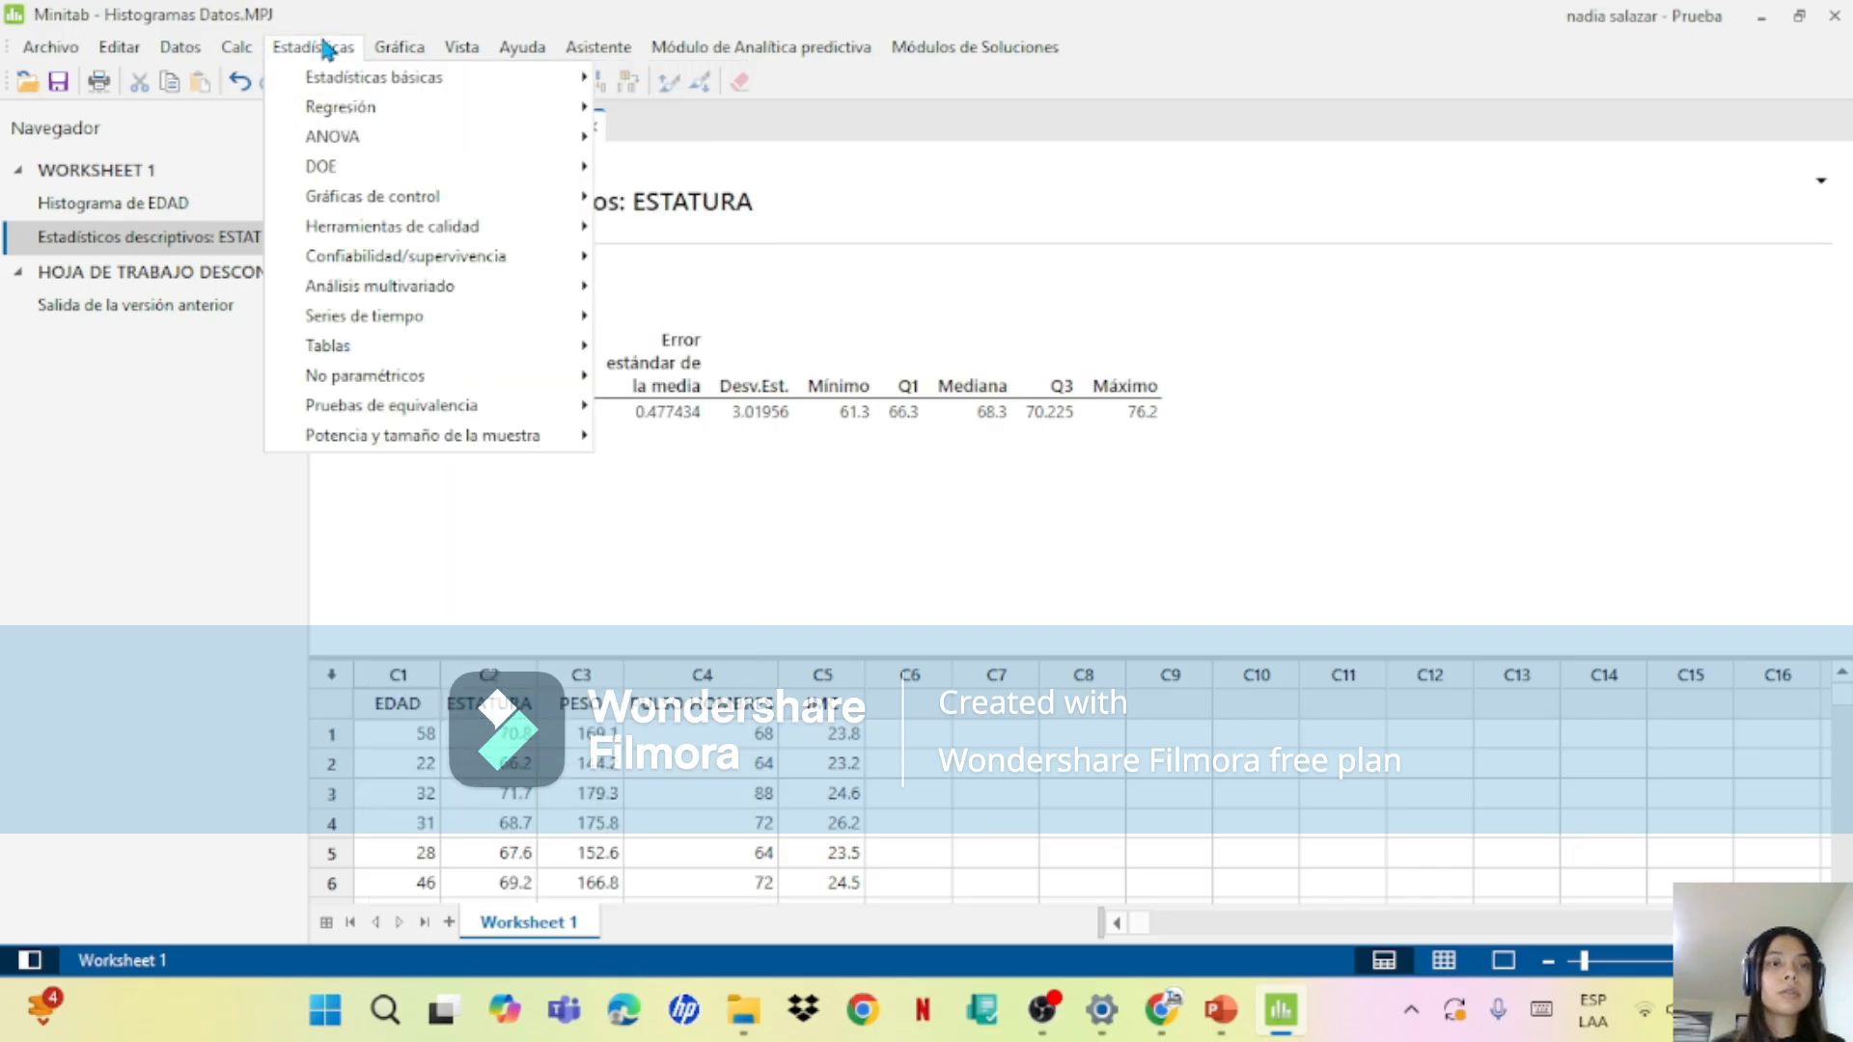
mouse_move(444, 78)
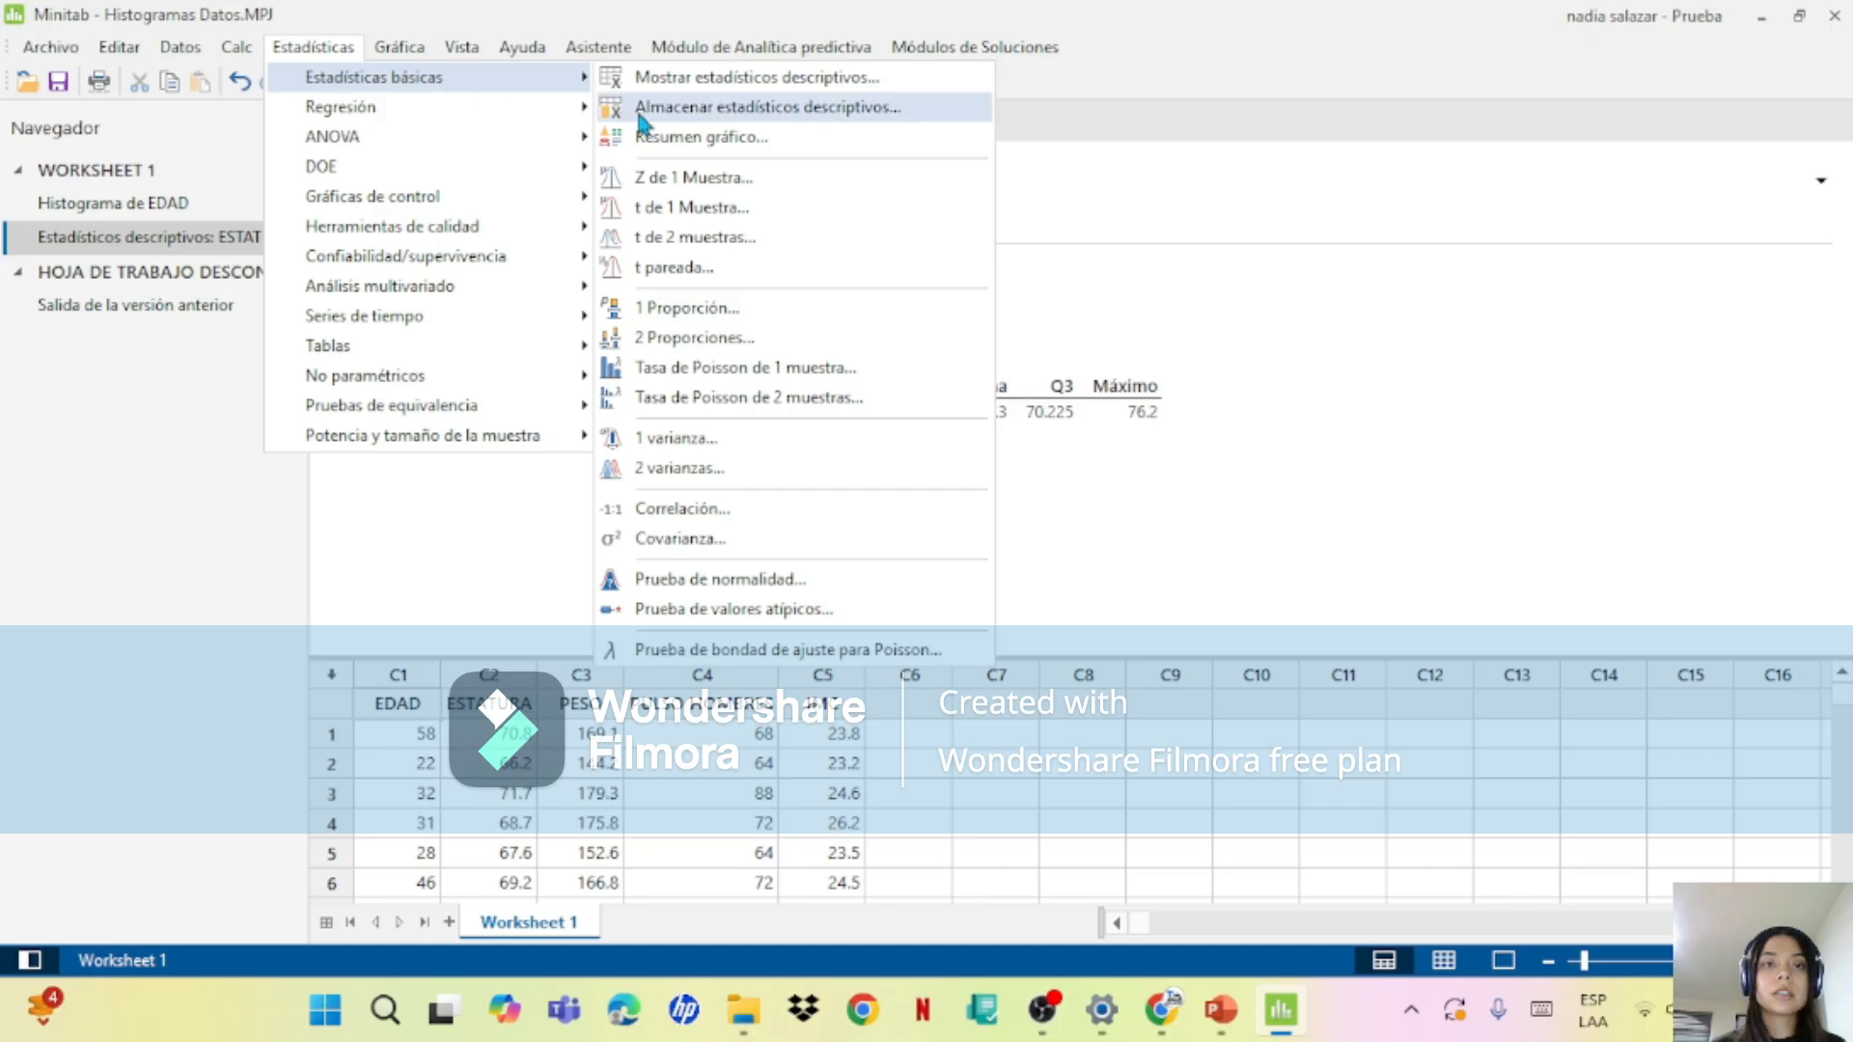
click(687, 140)
click(781, 354)
double_click(782, 355)
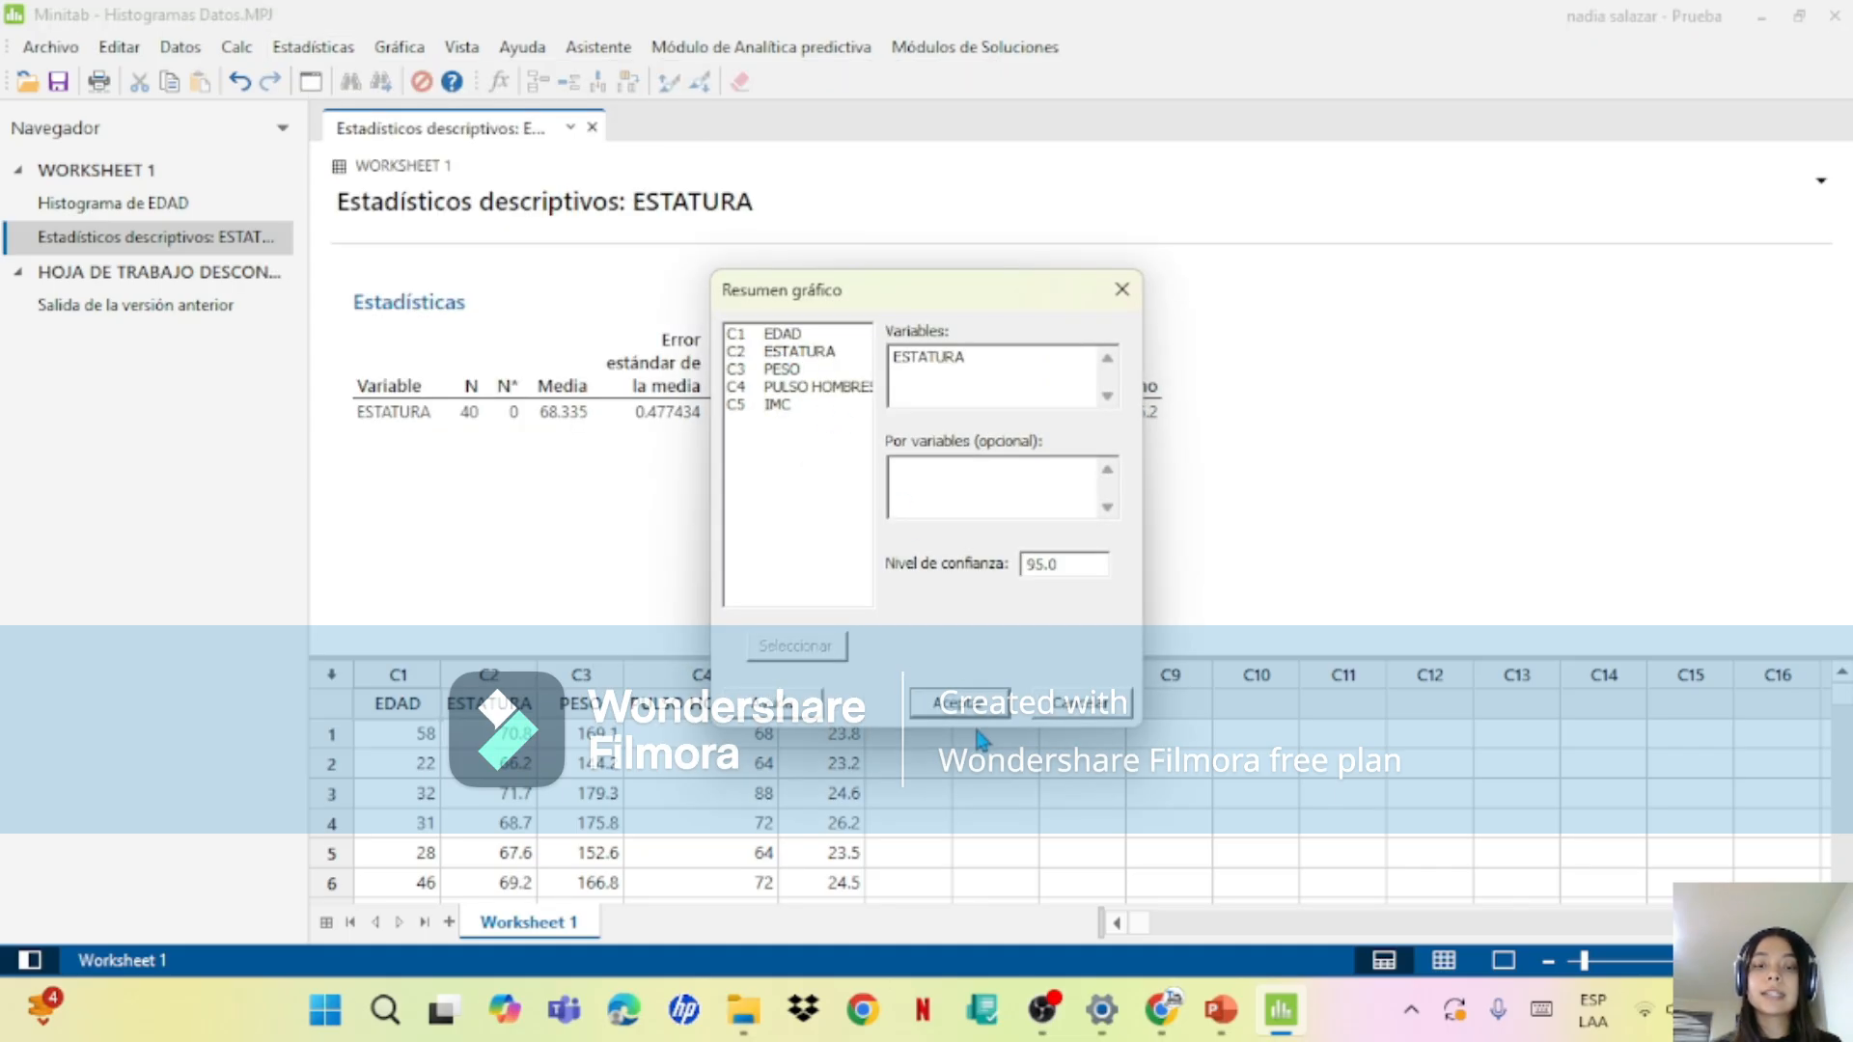
click(959, 703)
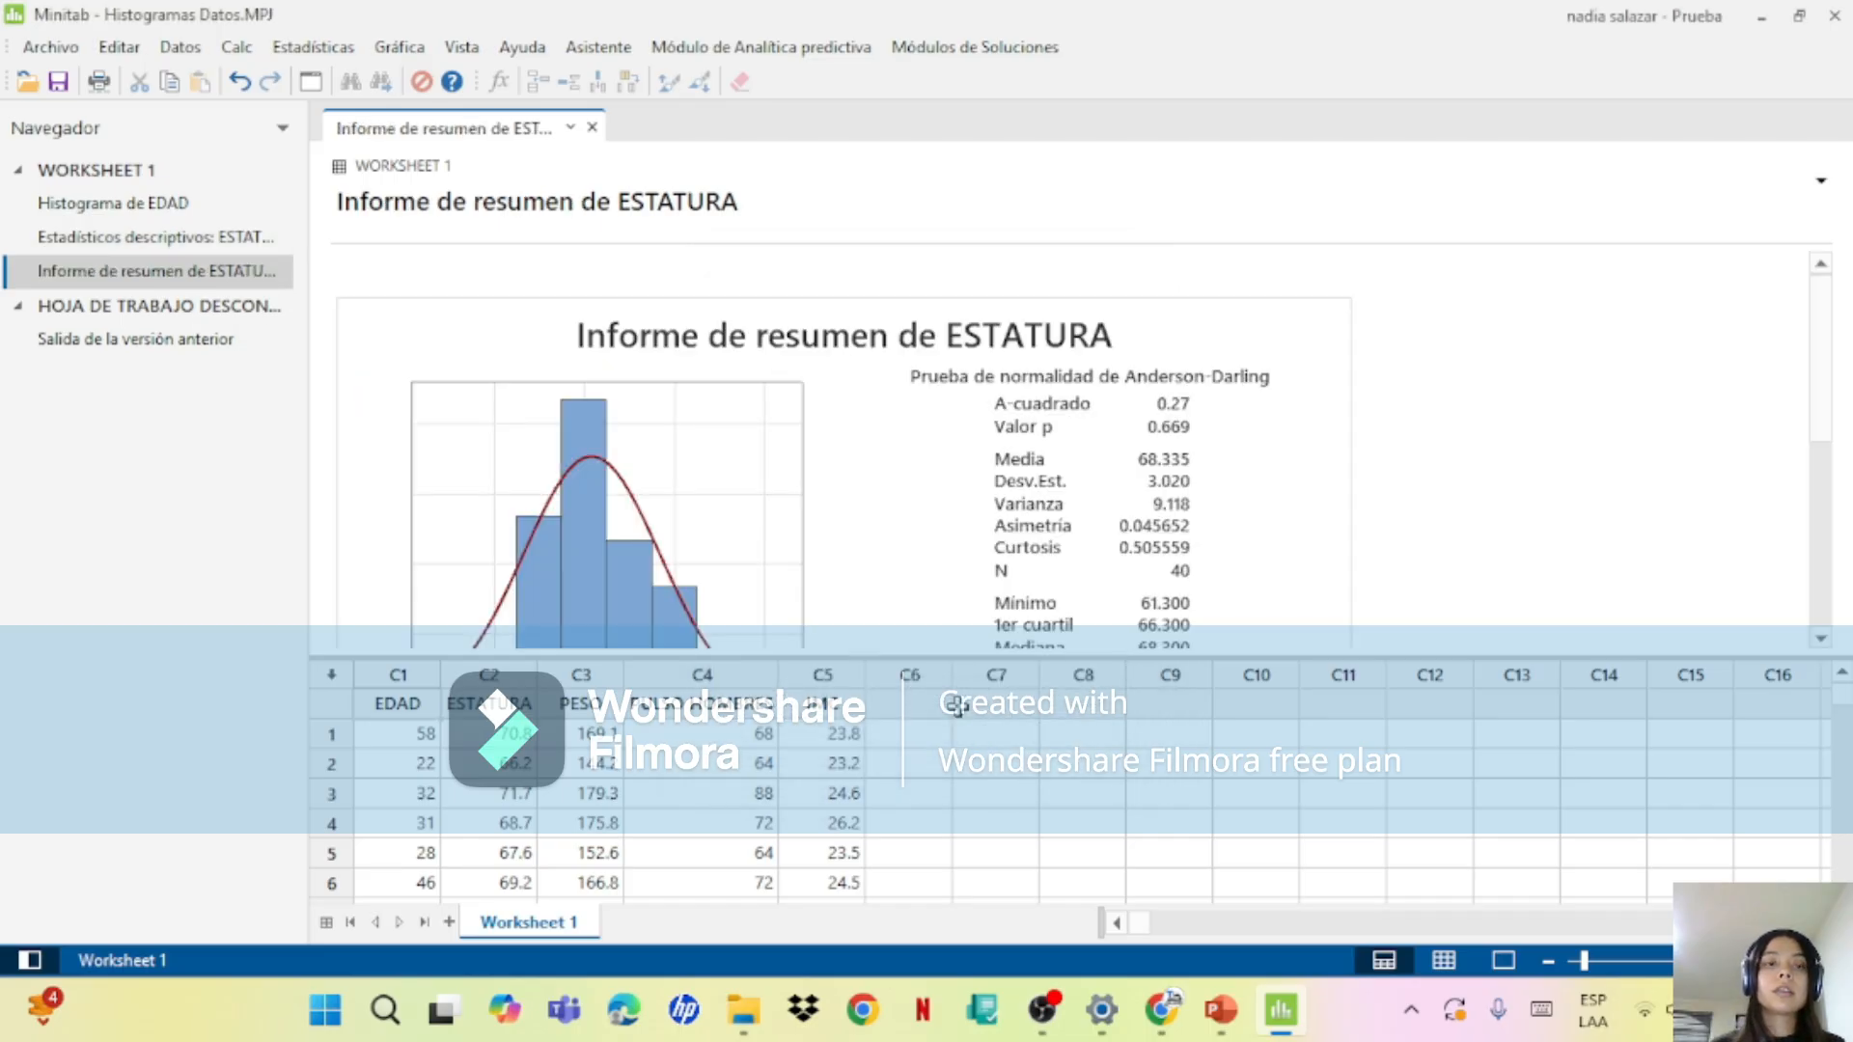
Step: Examine the ESTATURA summary report, open it in the graph editor and check the attributes of its histogram bars
drag(1820, 392, 1823, 463)
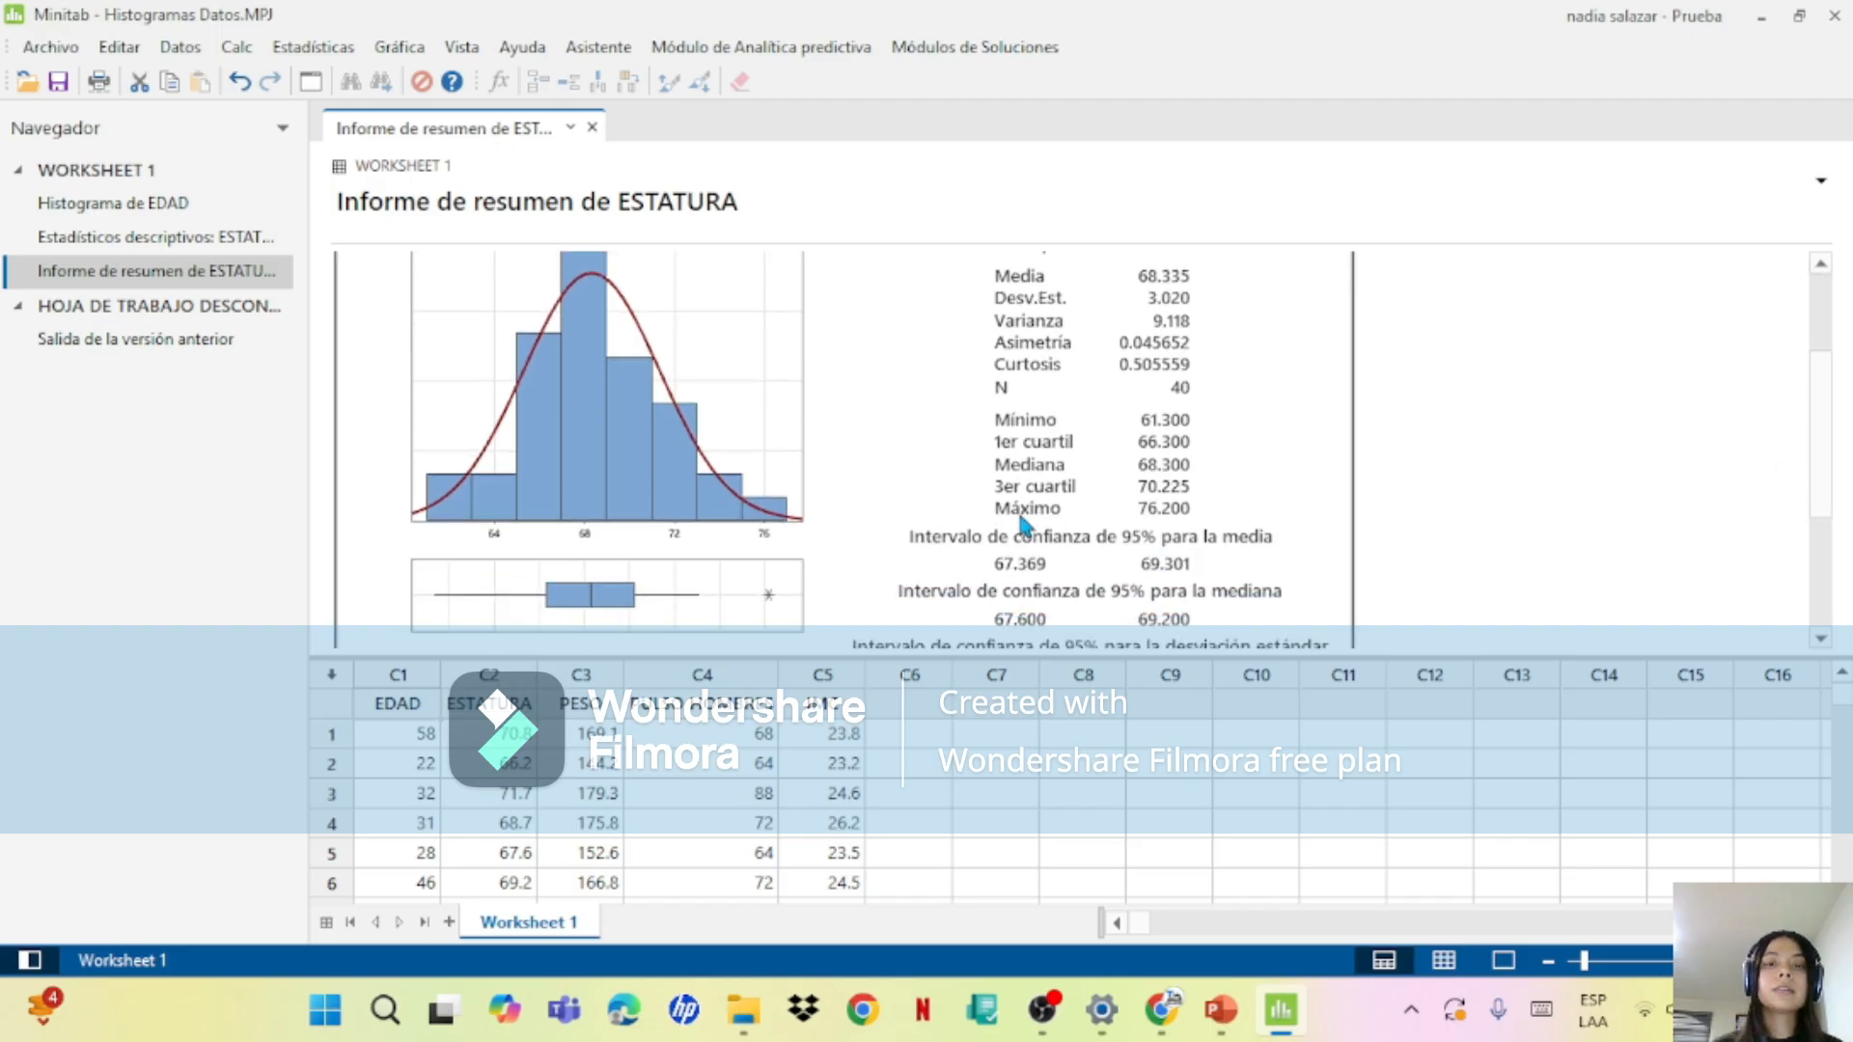
double_click(1023, 524)
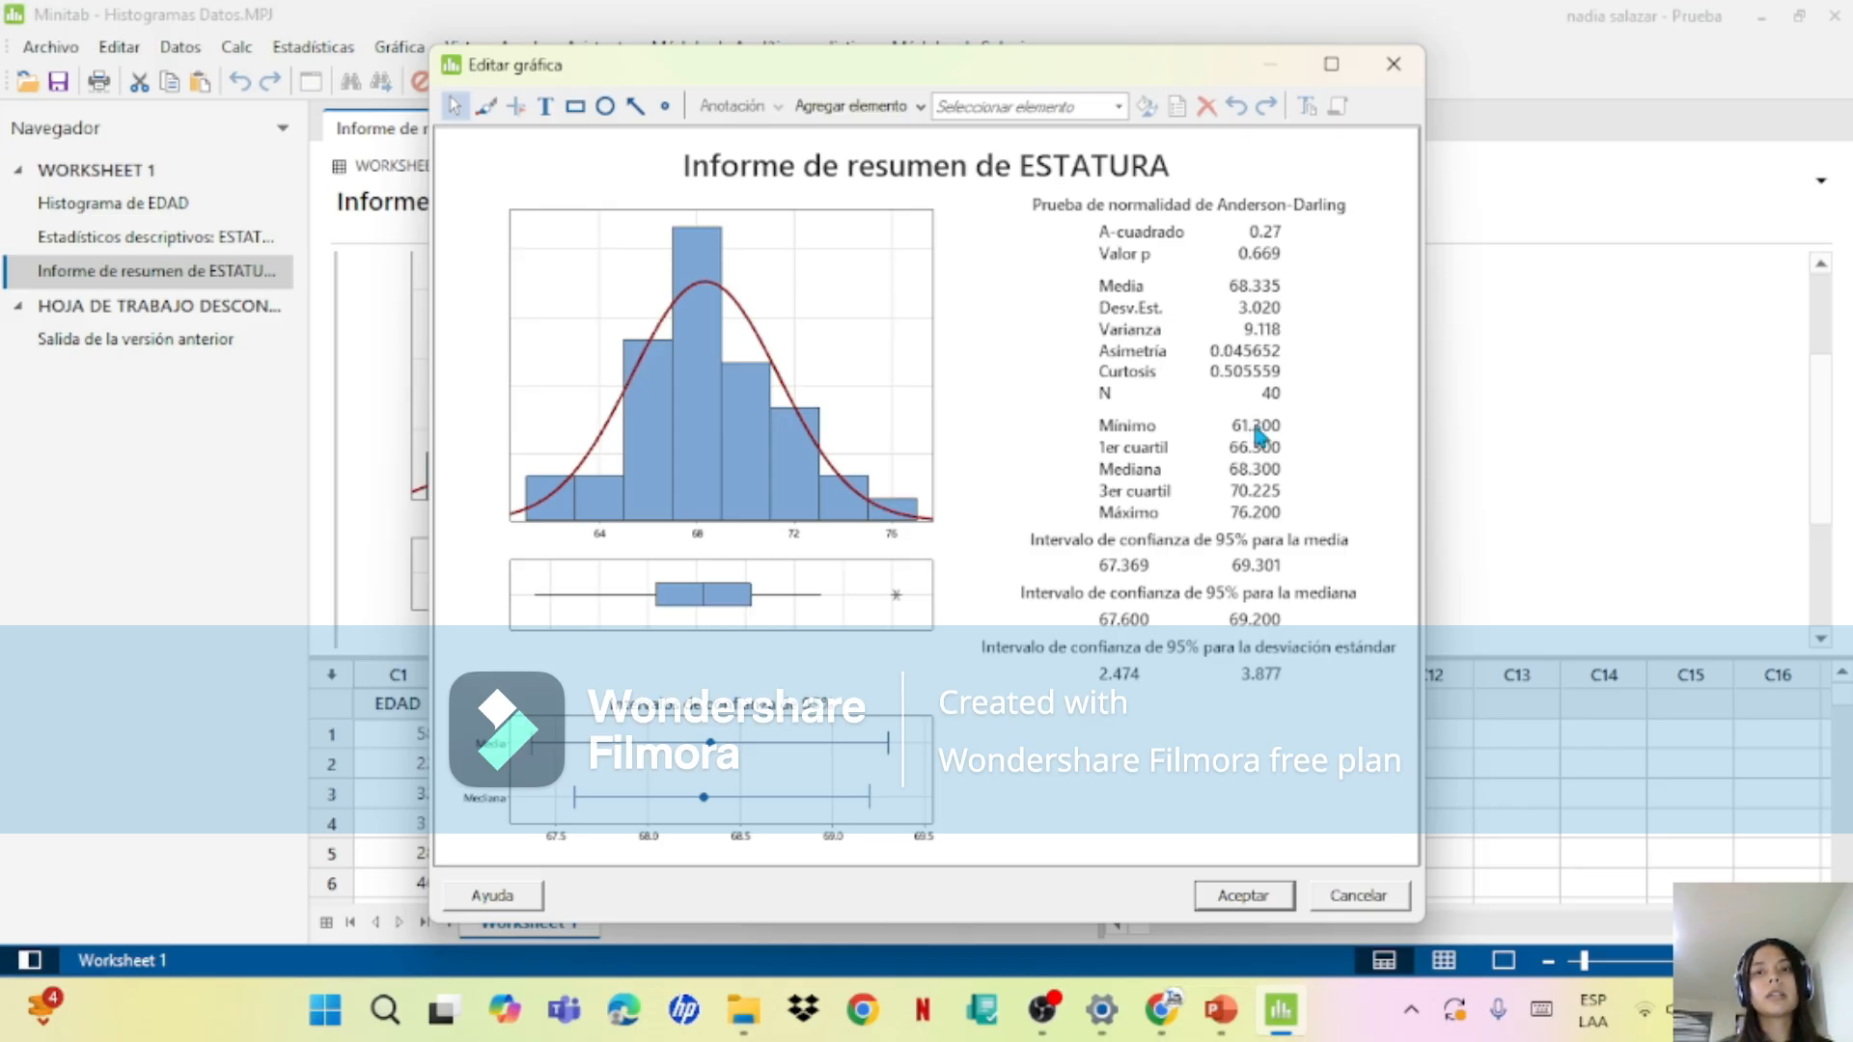
click(726, 446)
double_click(721, 437)
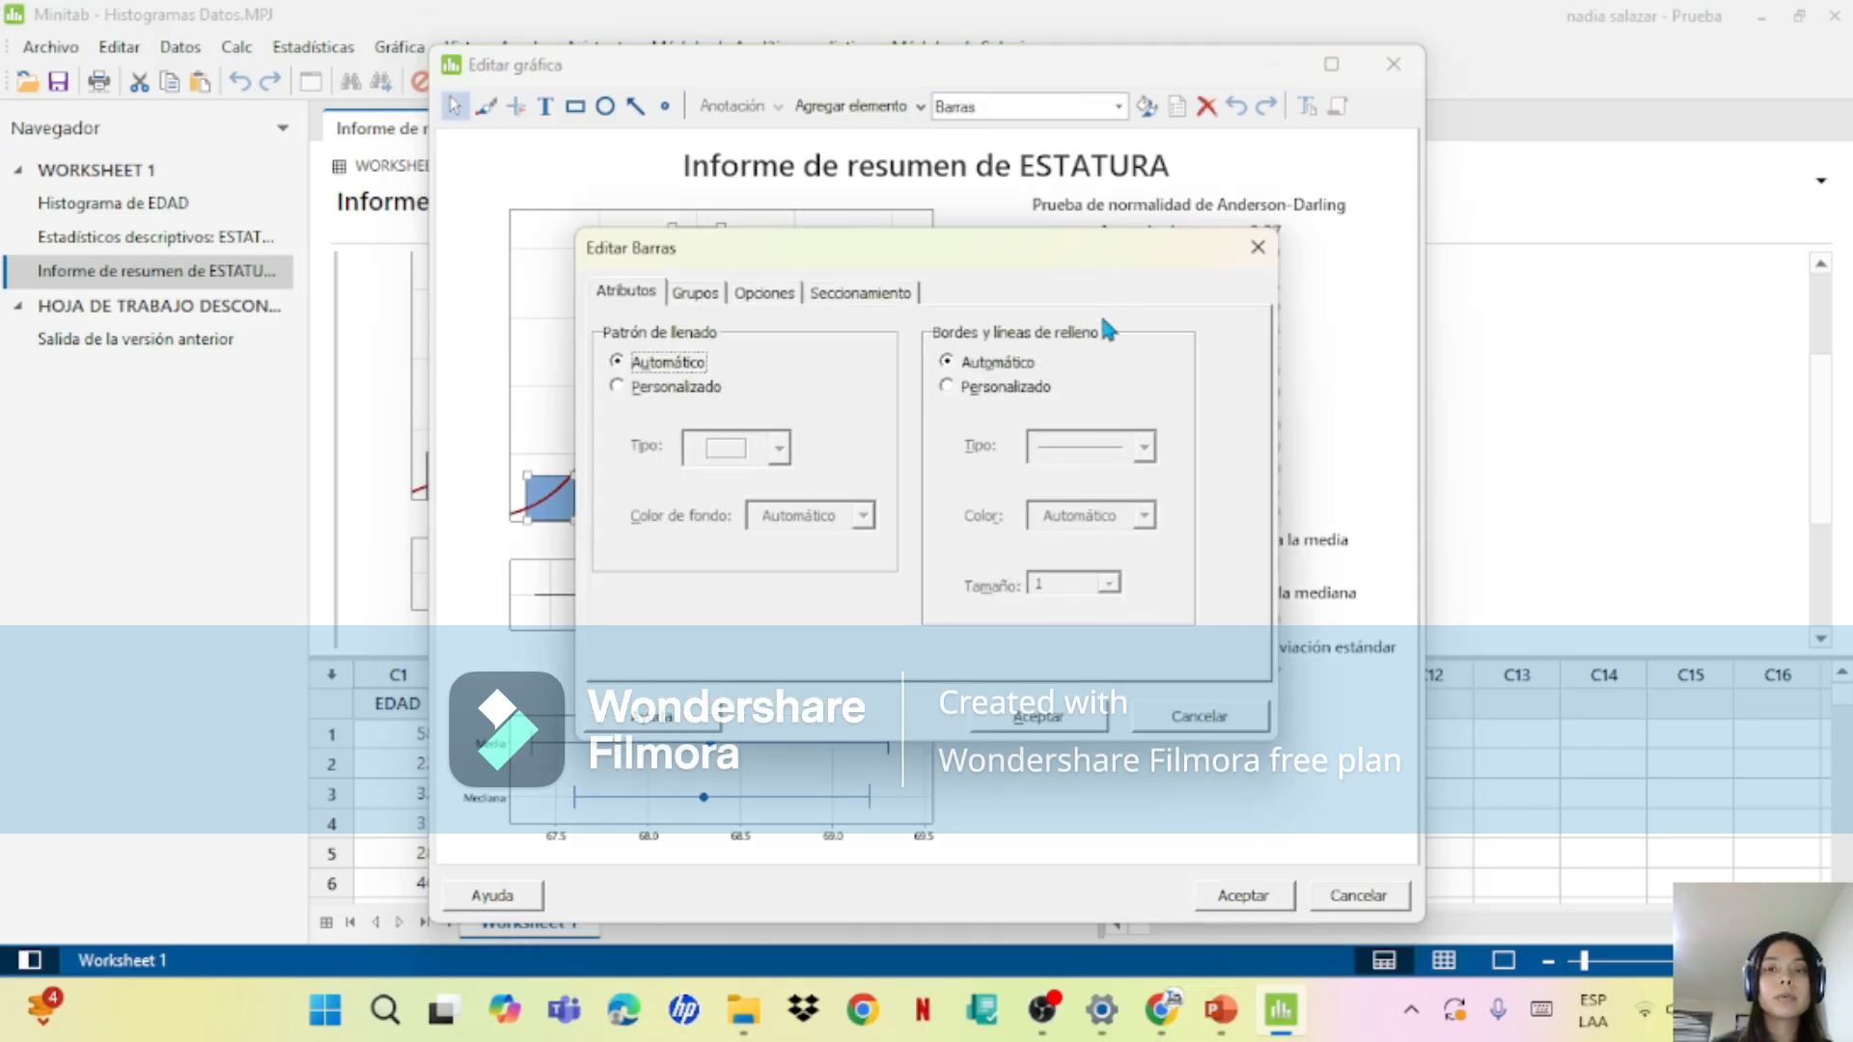
click(1258, 247)
click(909, 421)
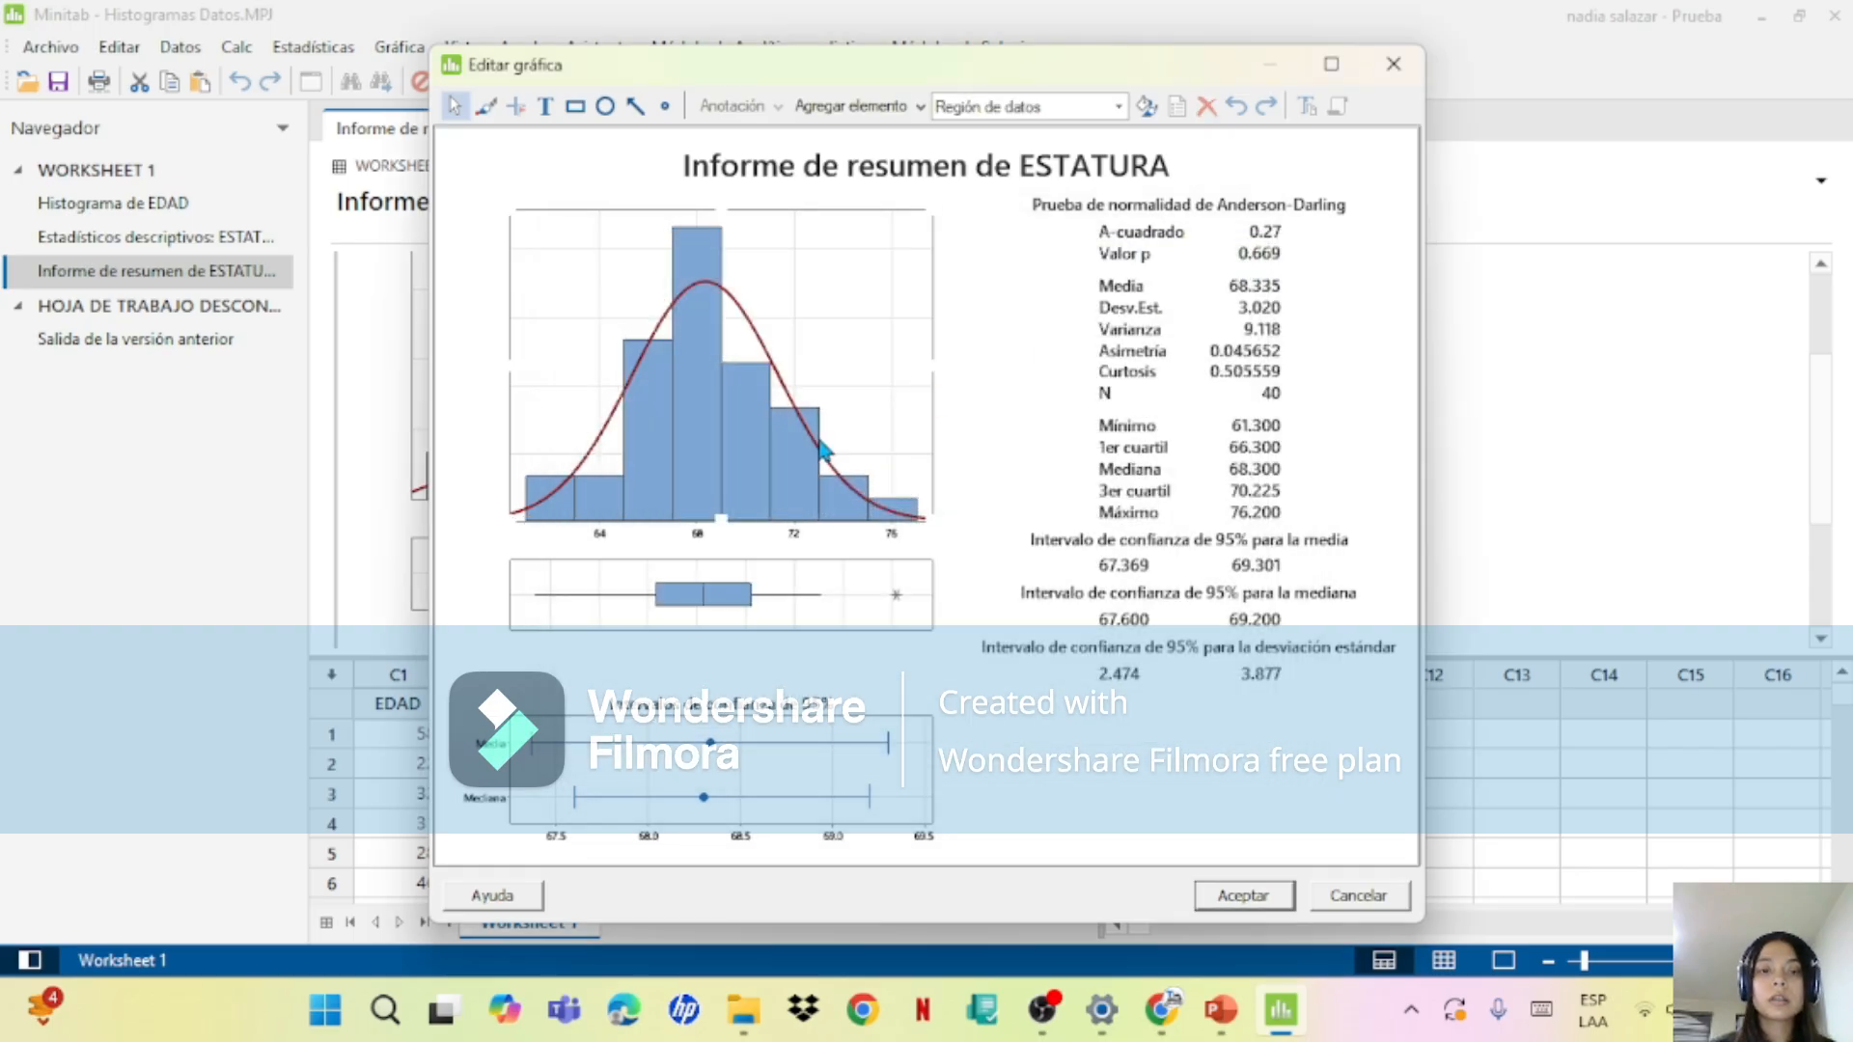
Step: Add data labels with the y values to the histogram bars in the ESTATURA summary report
right_click(823, 448)
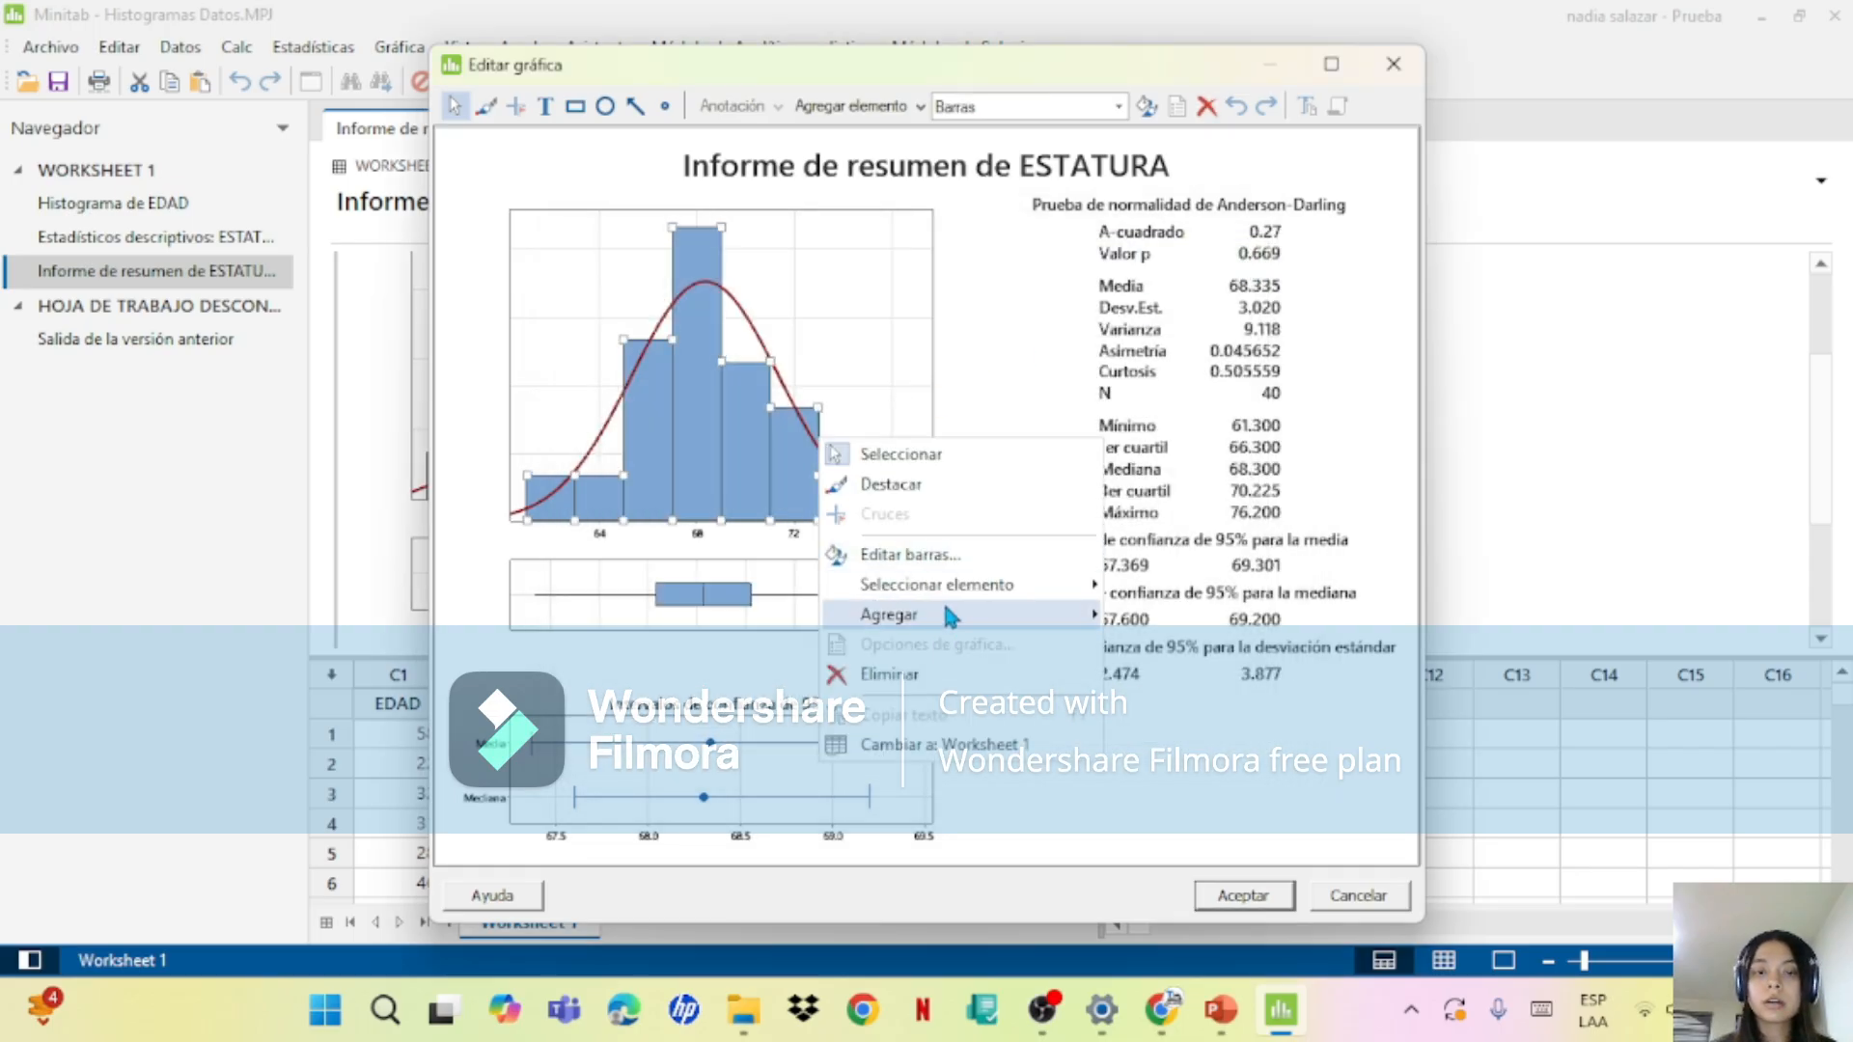
mouse_move(946, 617)
click(1255, 746)
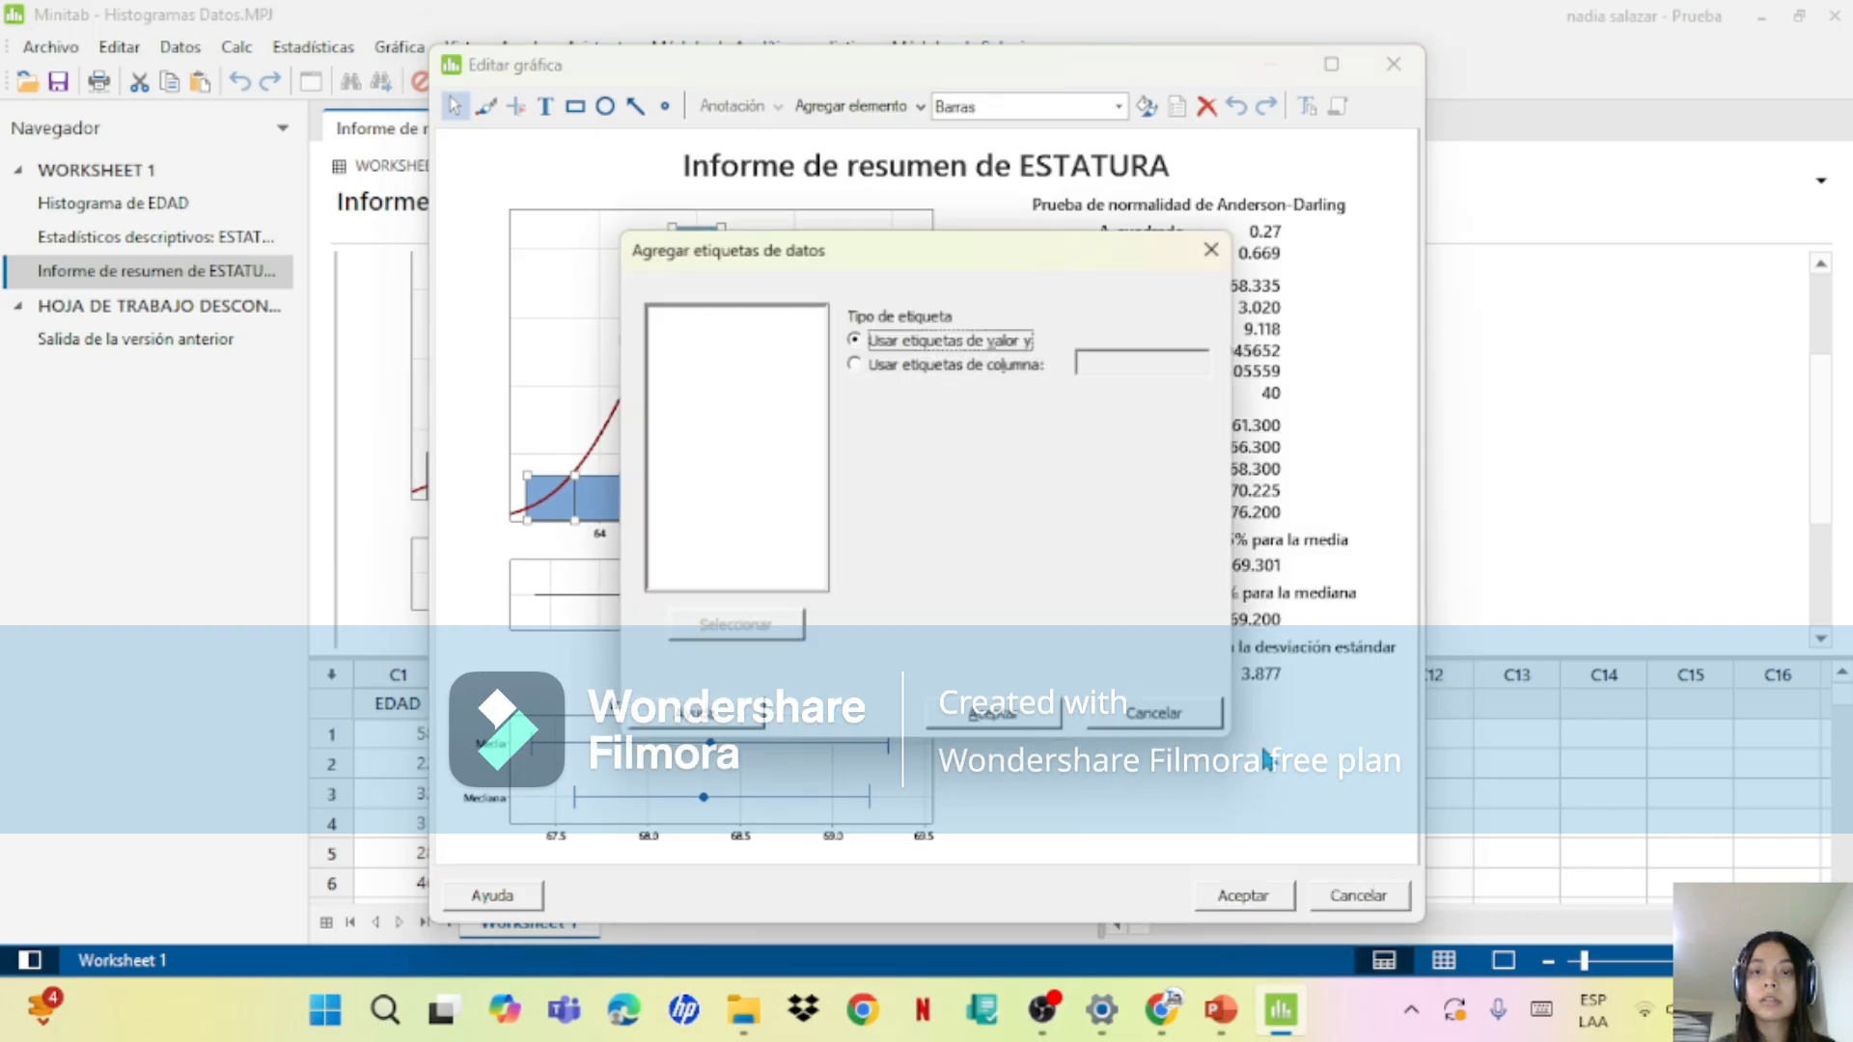
click(1041, 724)
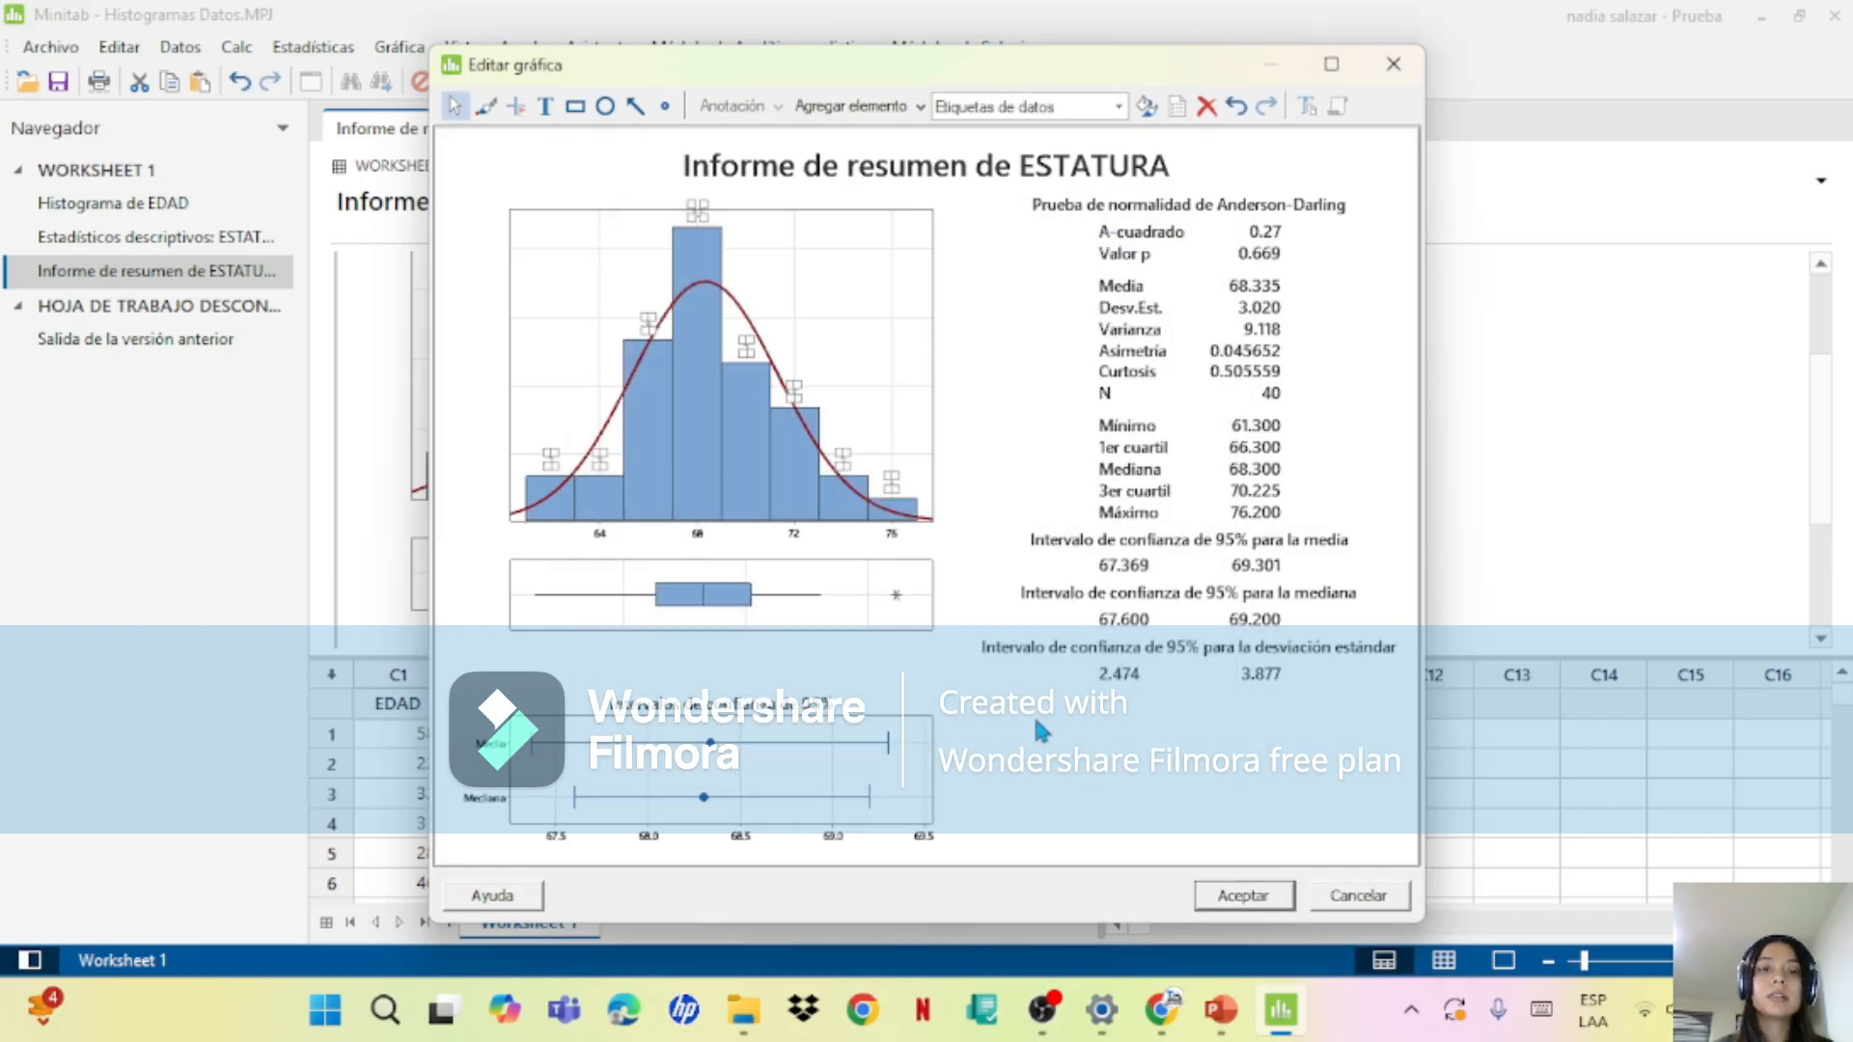
Step: Inspect the region, bar and title settings of the ESTATURA report in the maximized graph editor and discard the graph edits
double_click(859, 185)
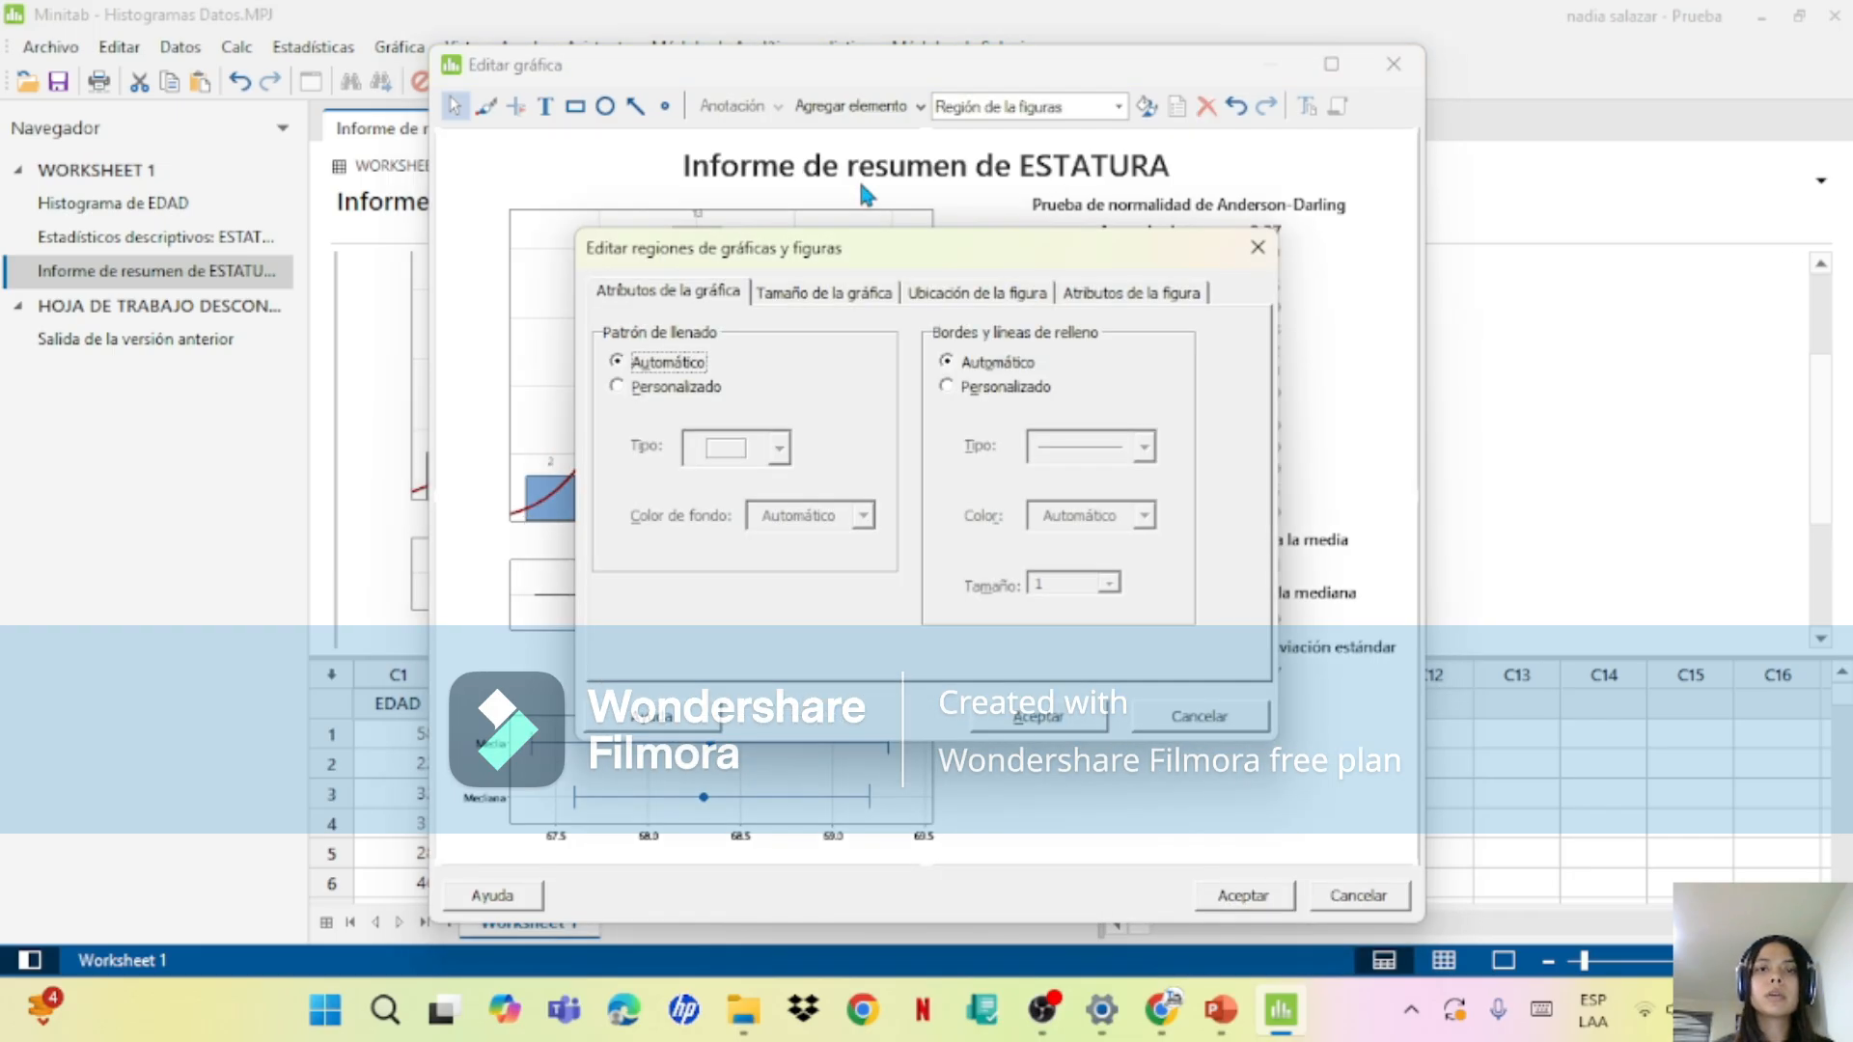
click(1257, 247)
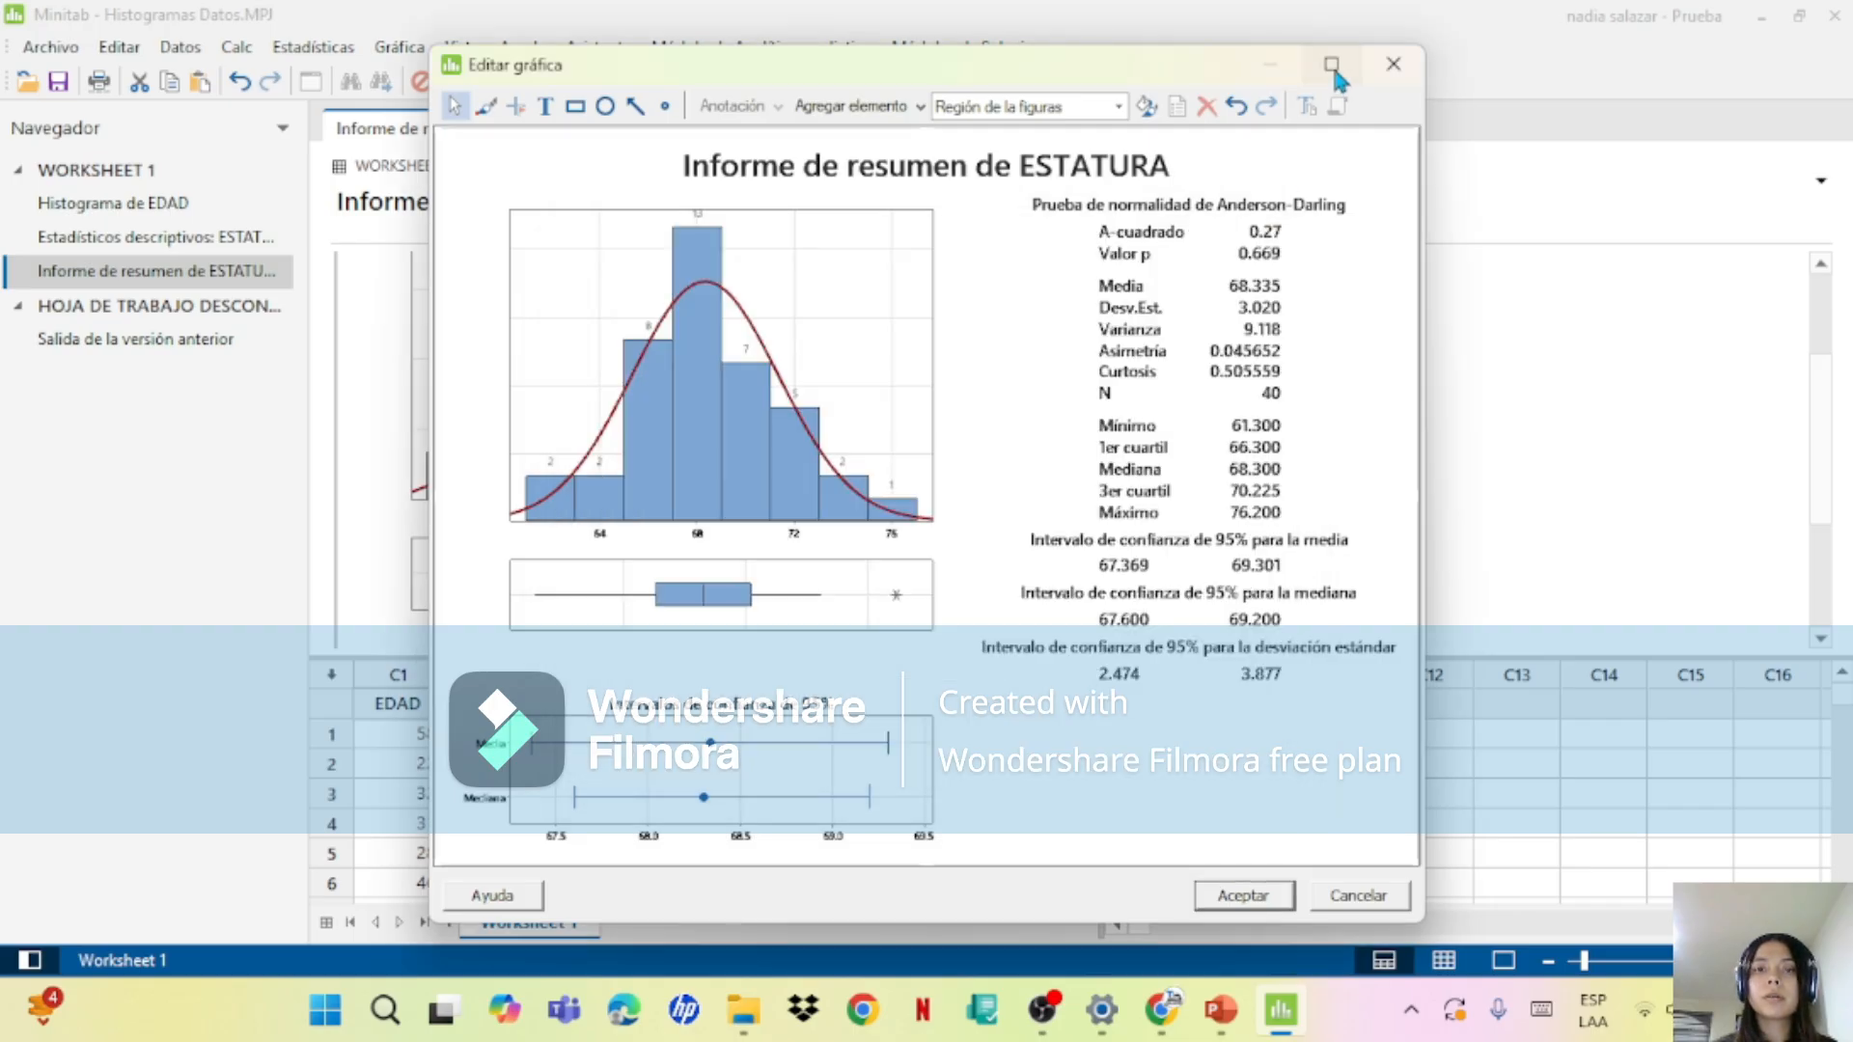
click(1331, 64)
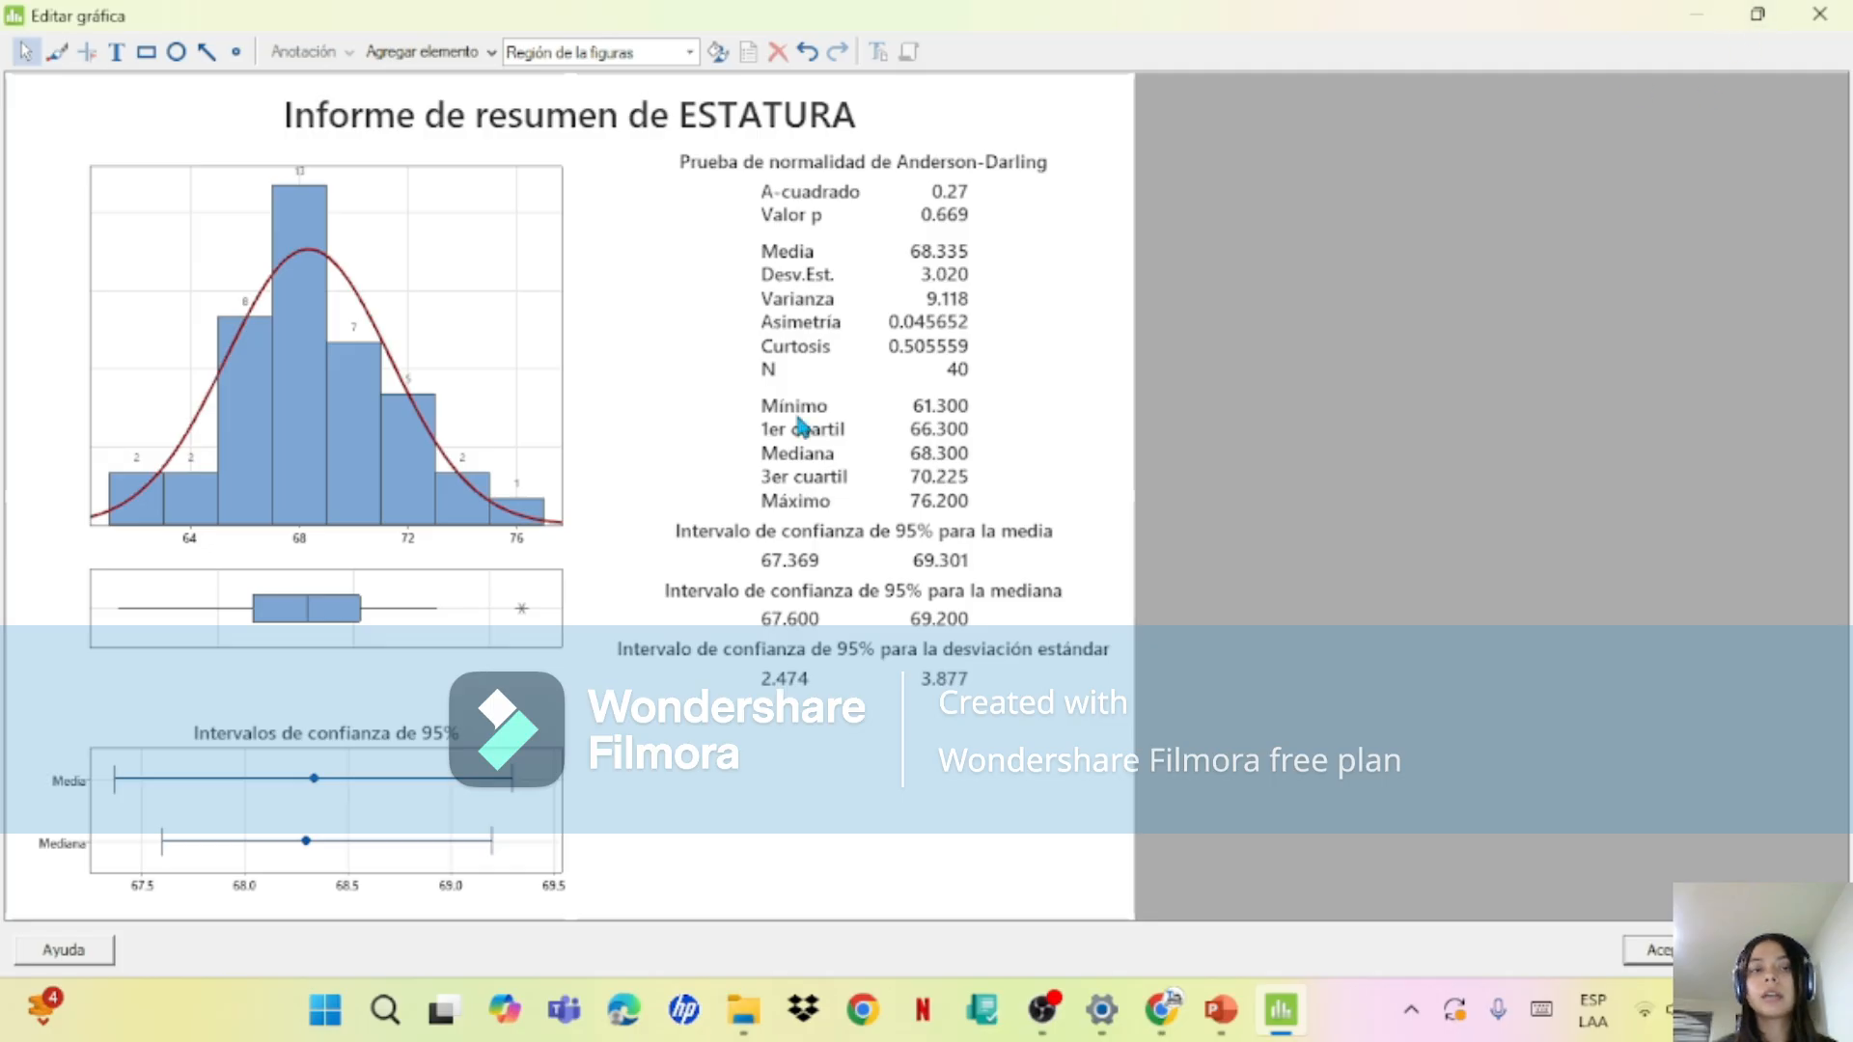
double_click(381, 396)
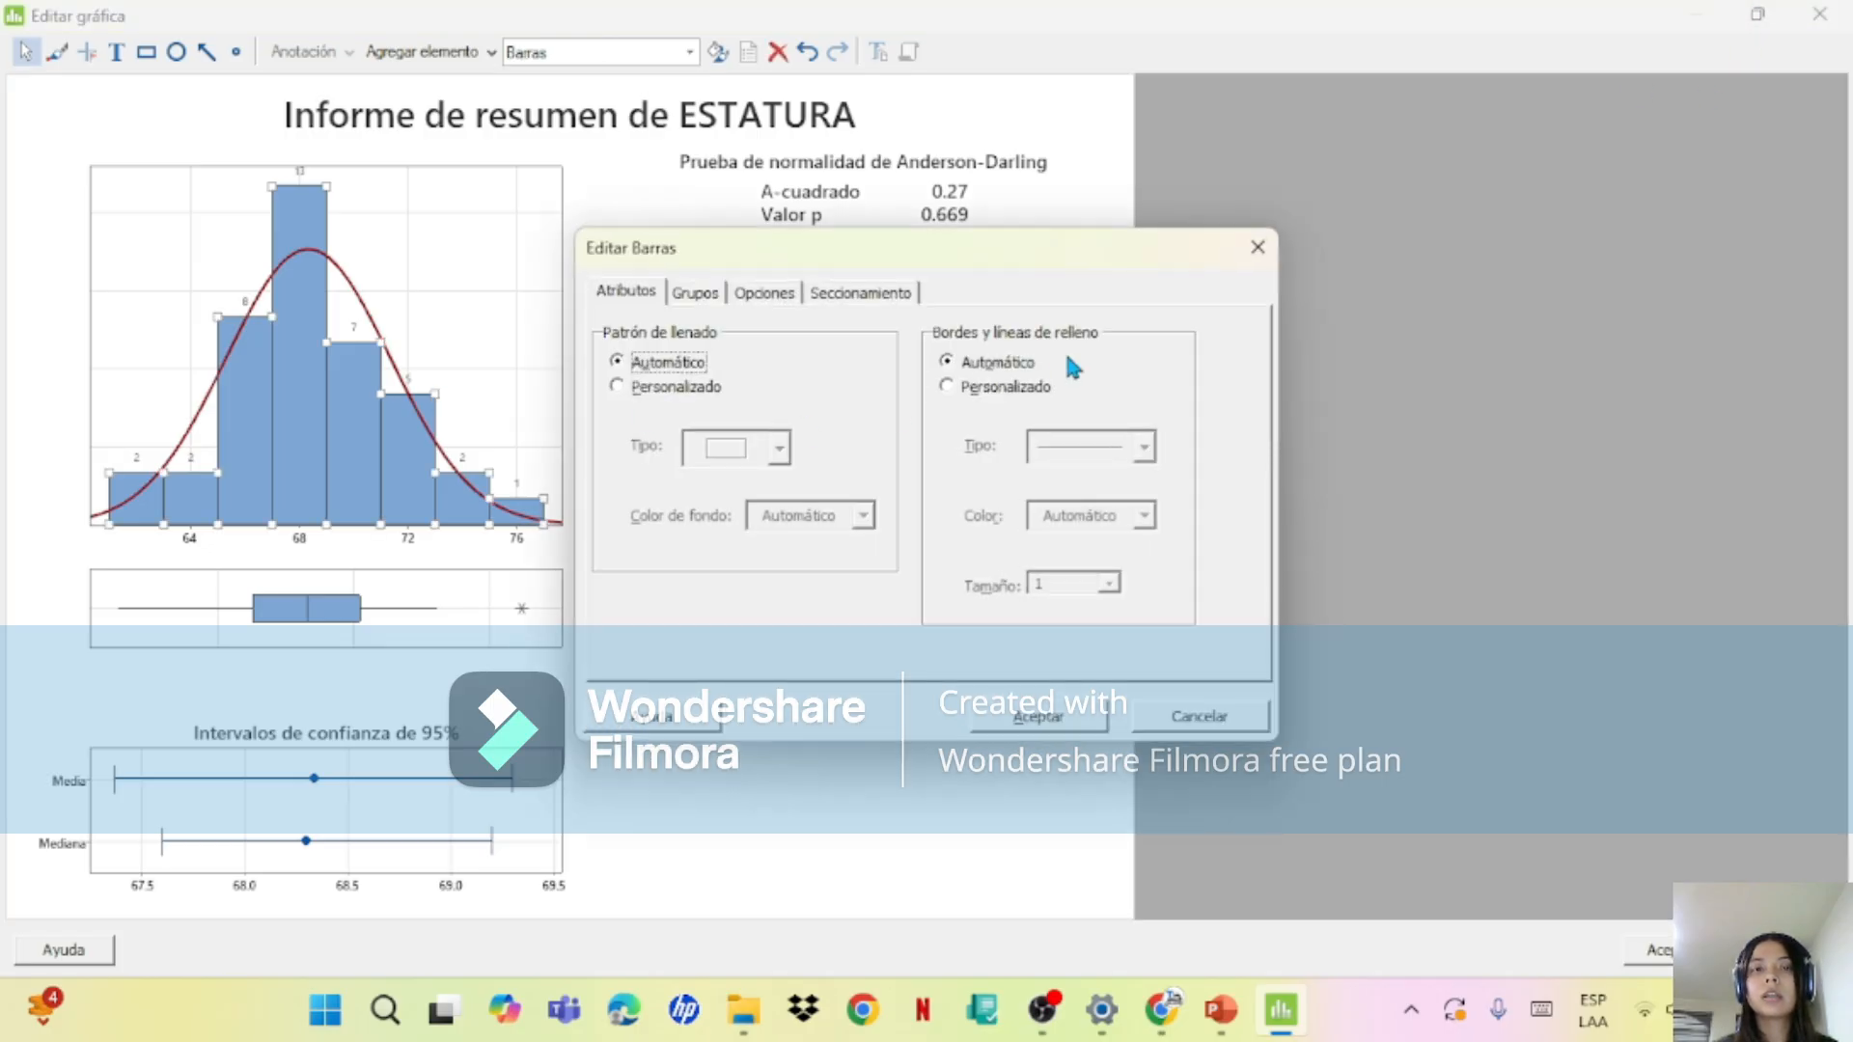
click(1257, 249)
double_click(701, 116)
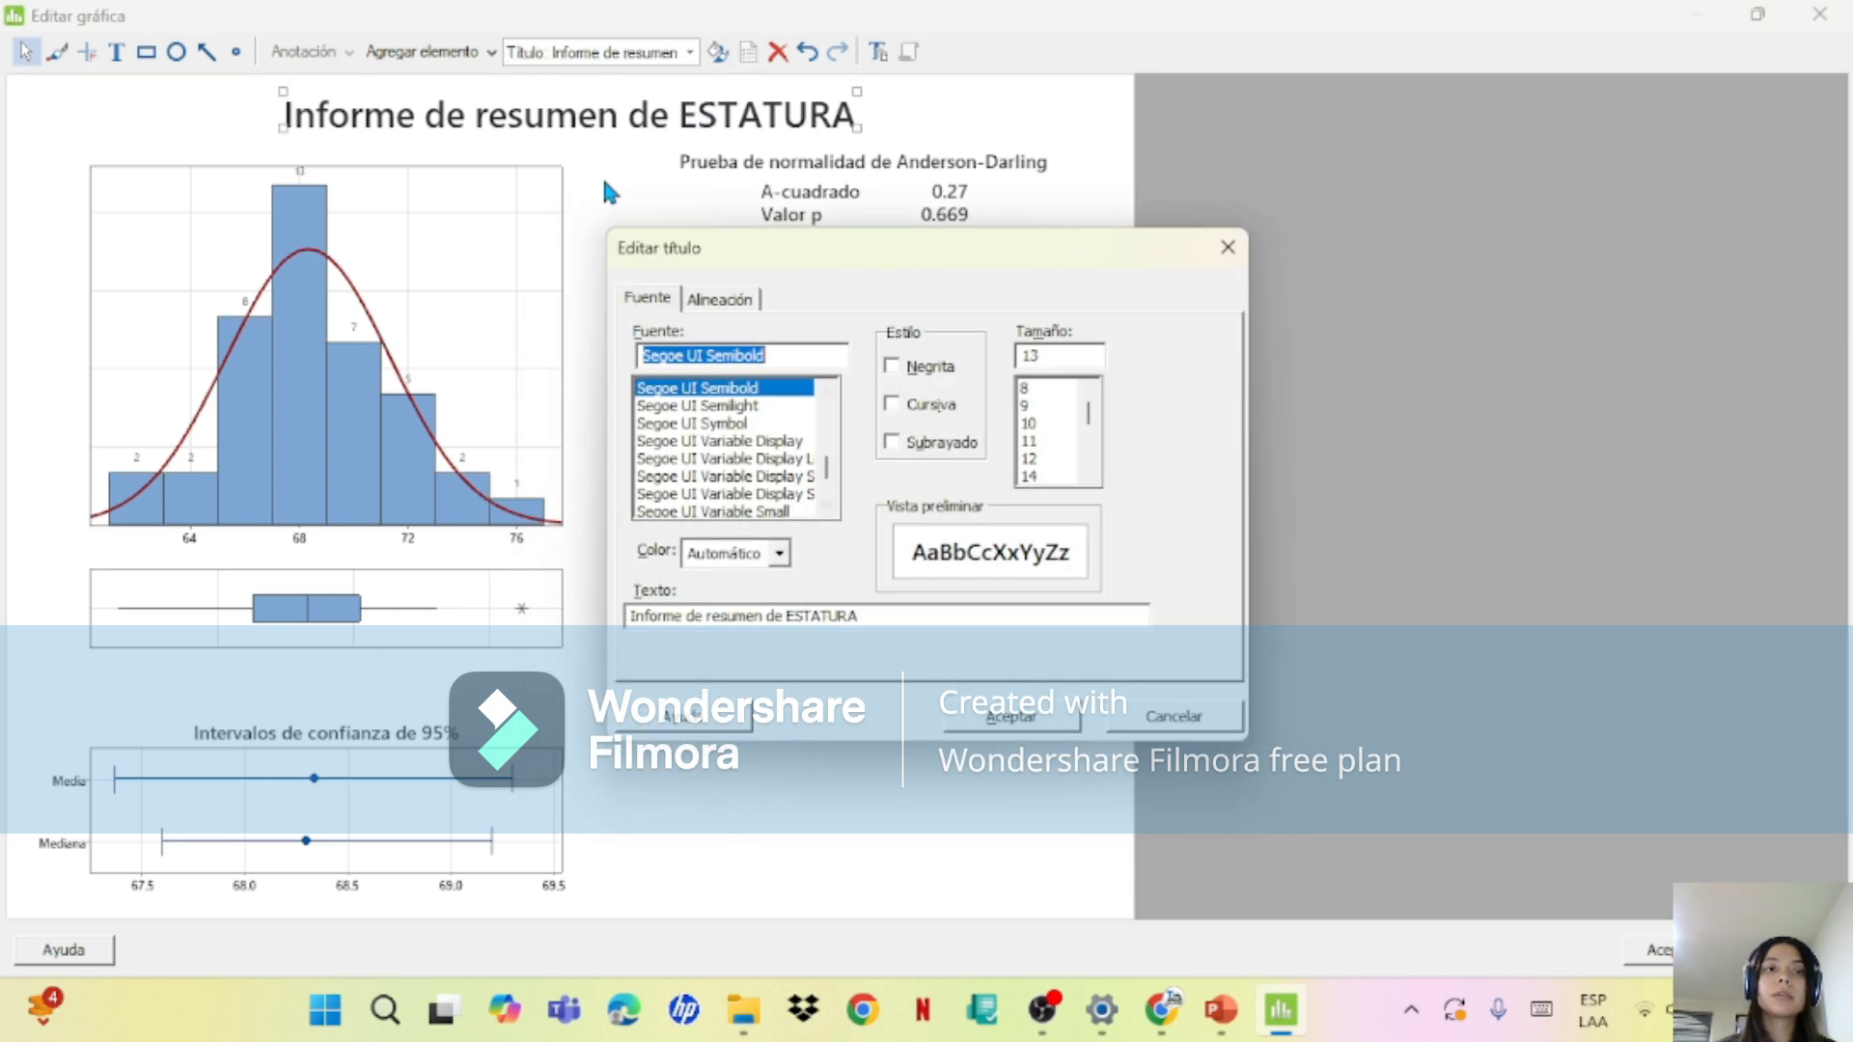
click(1071, 716)
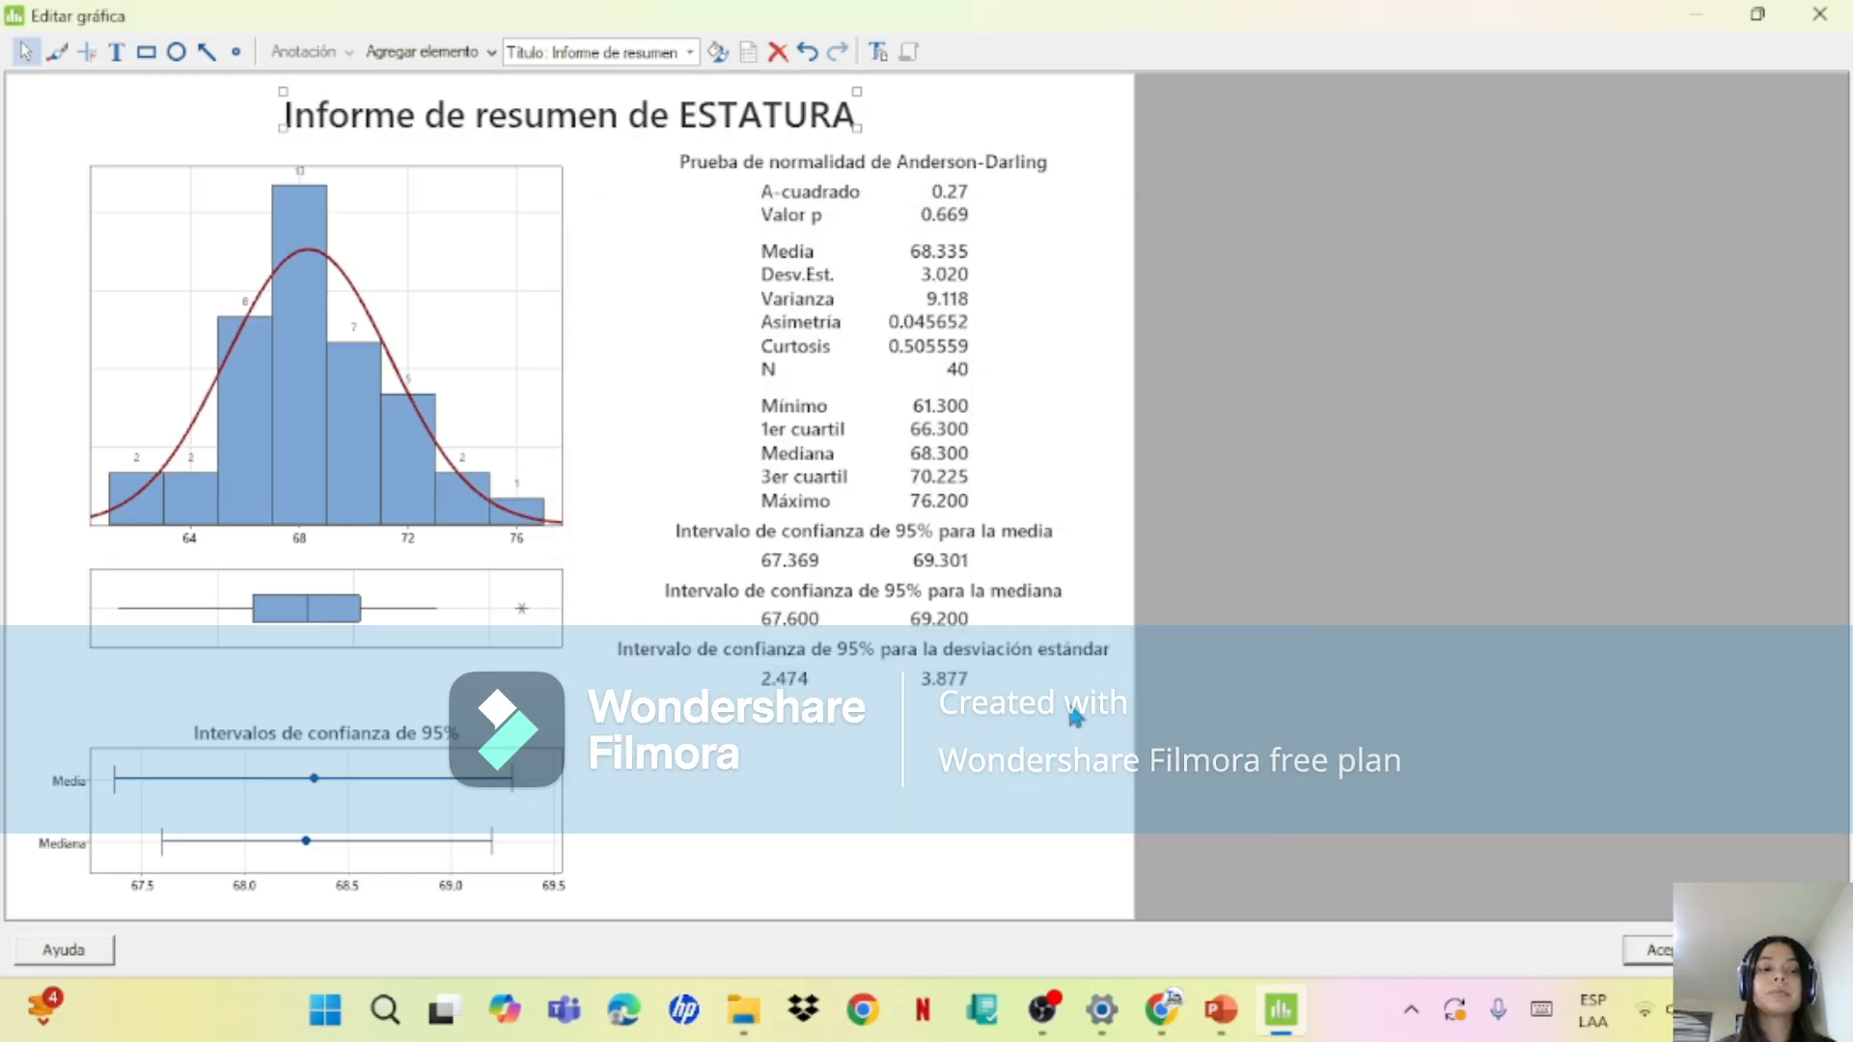
click(1819, 14)
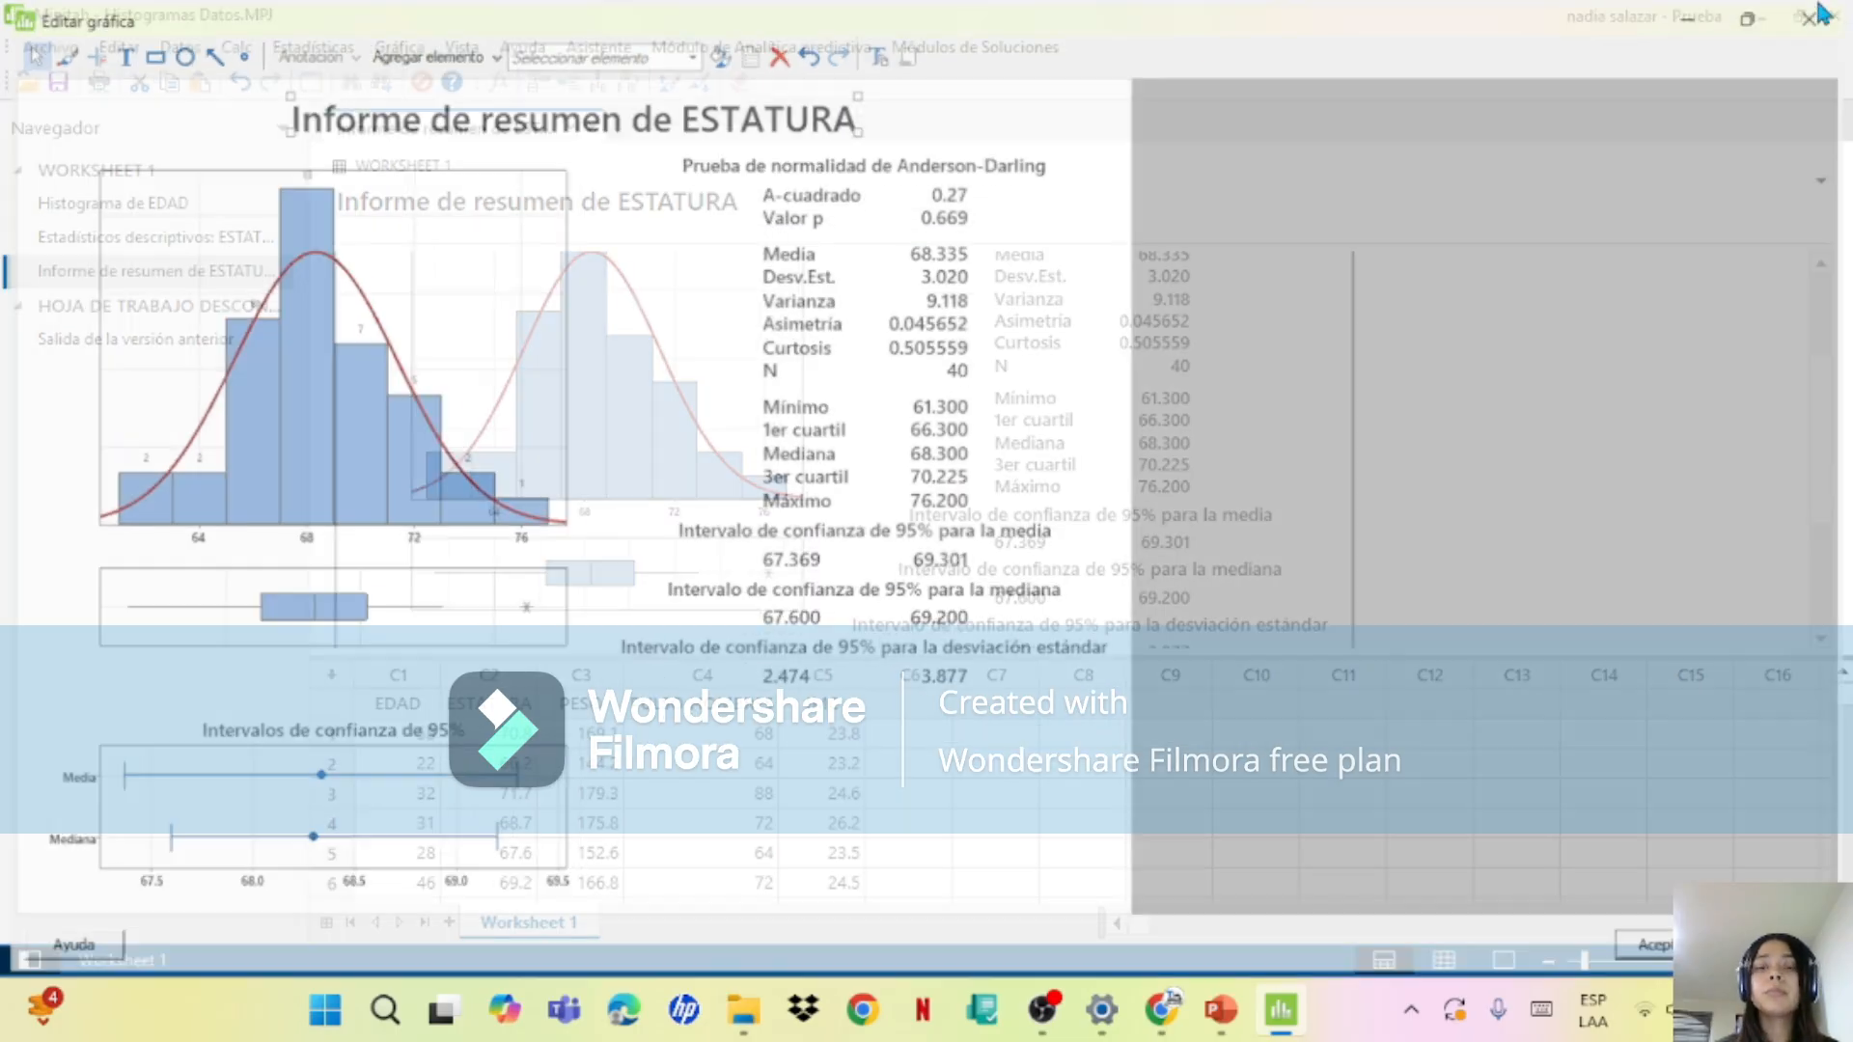
Step: Reopen the ESTATURA summary report in the graph editor and move the editor window aside
double_click(1085, 409)
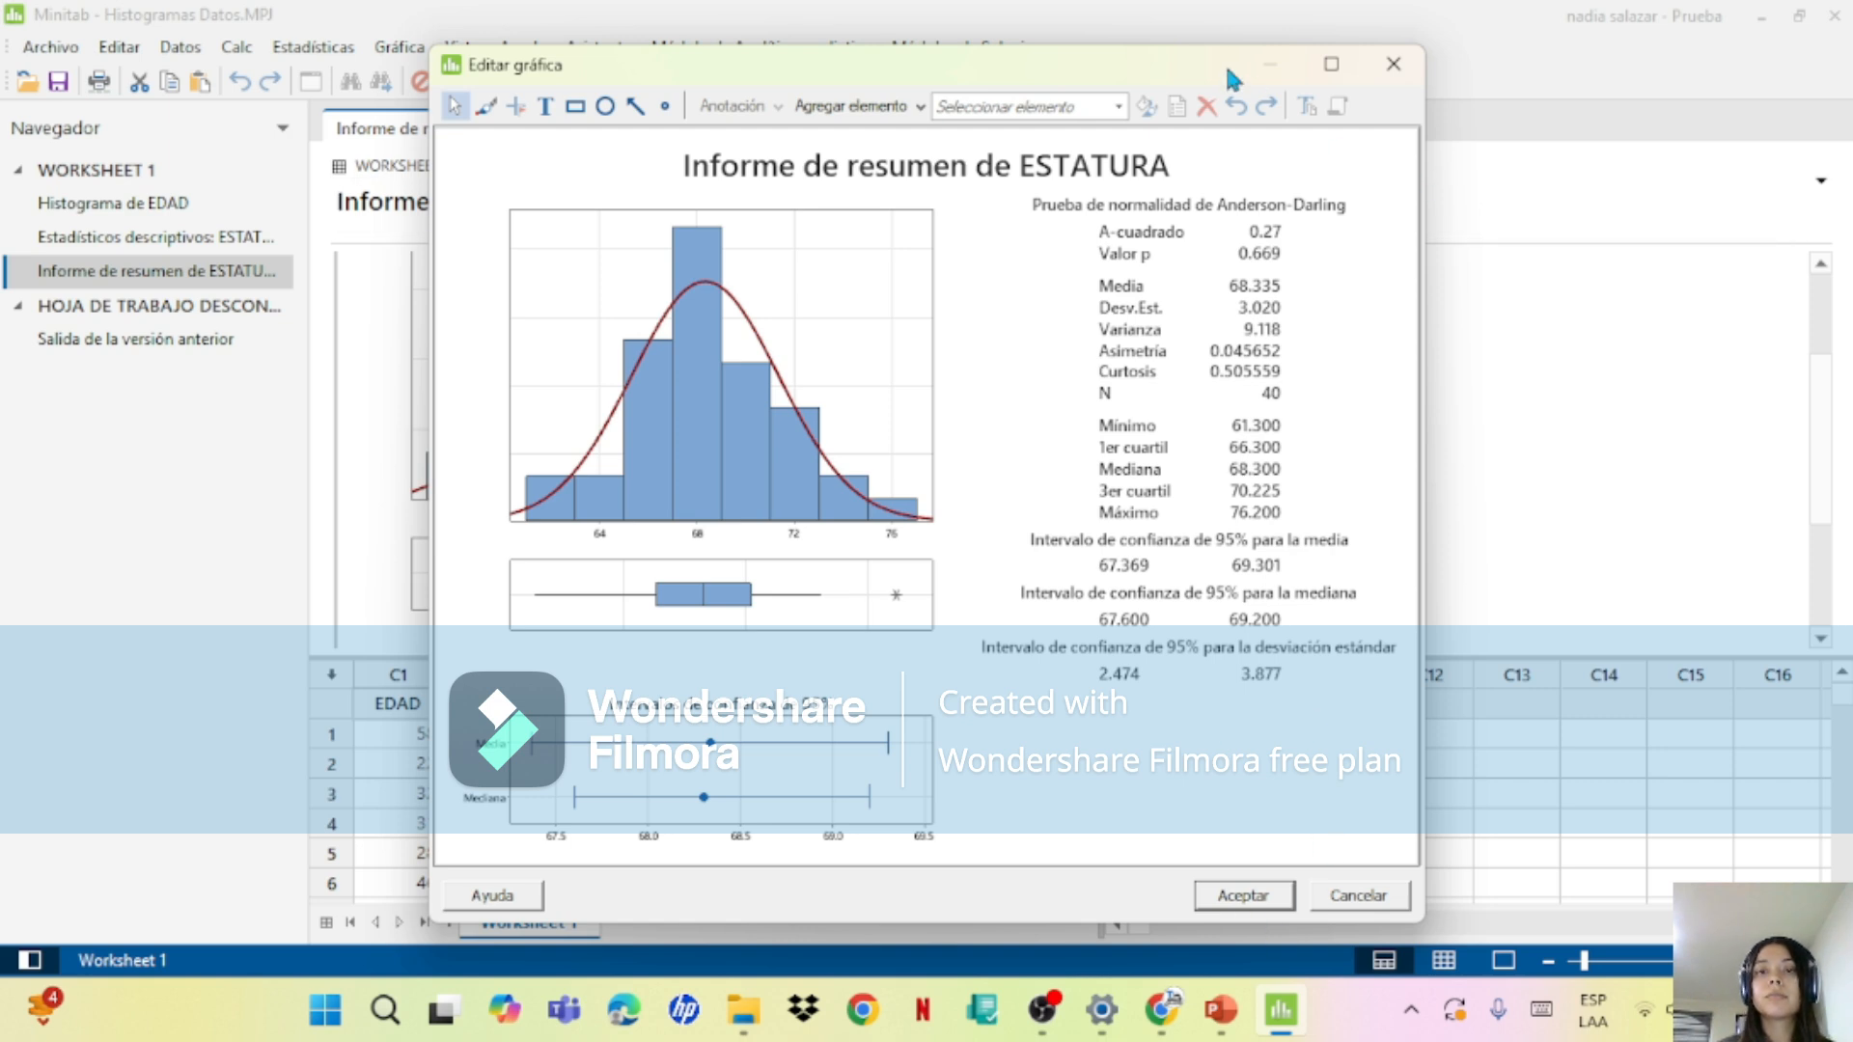
drag(1224, 61, 1414, 90)
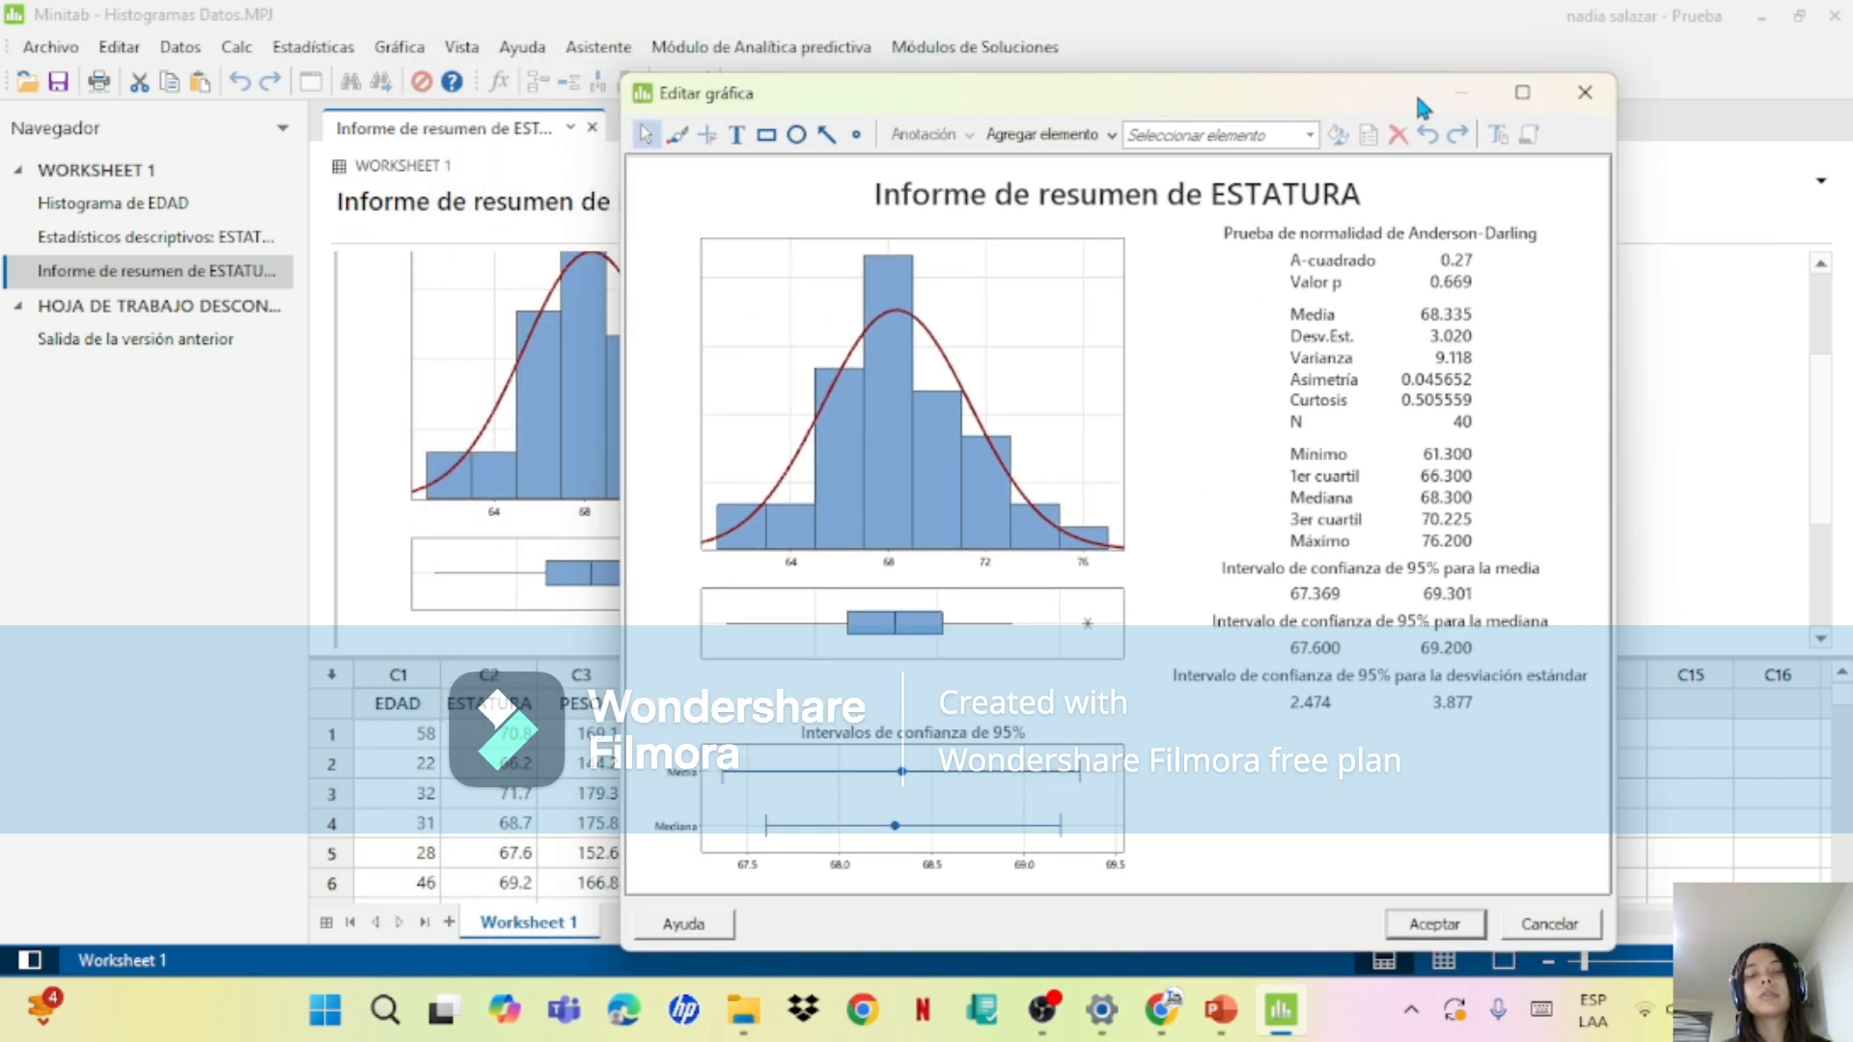
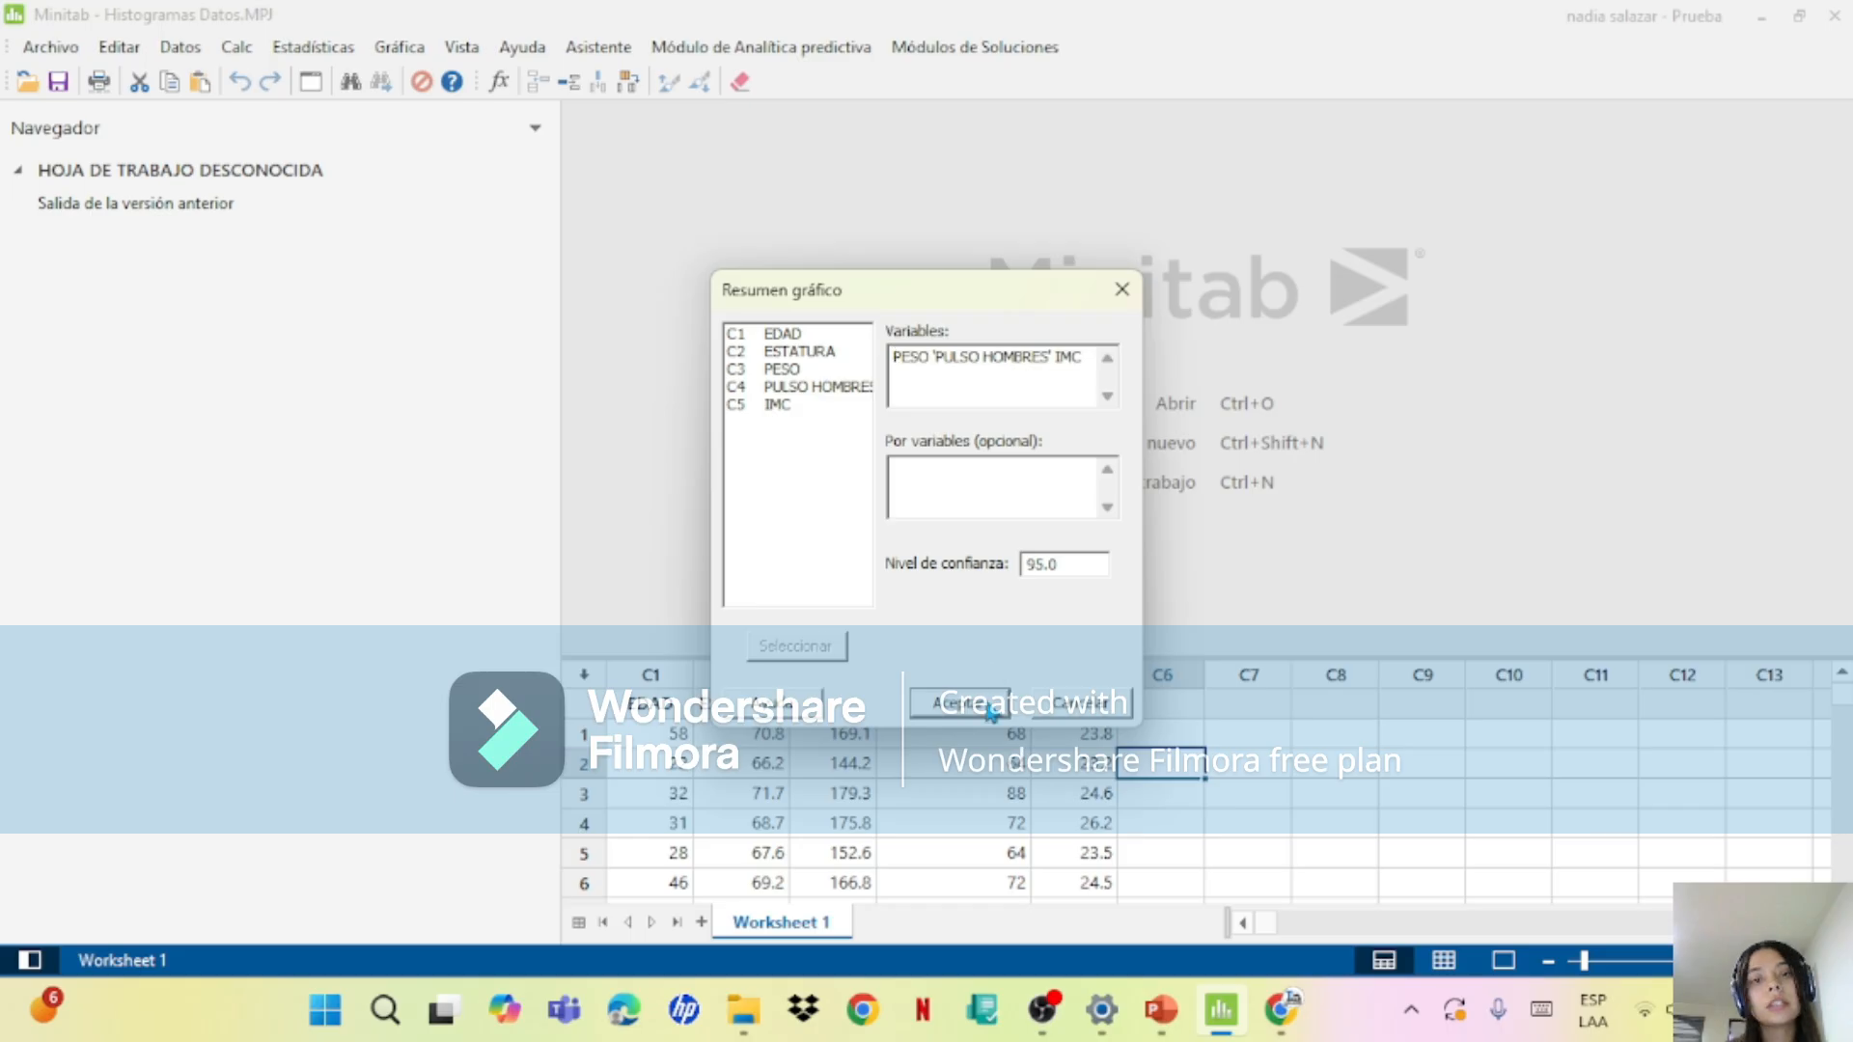
Step: Generate the graphical summary of PESO, PULSO HOMBRES and IMC at confidence level 95.0 and widen the report area by narrowing the navigator
click(991, 707)
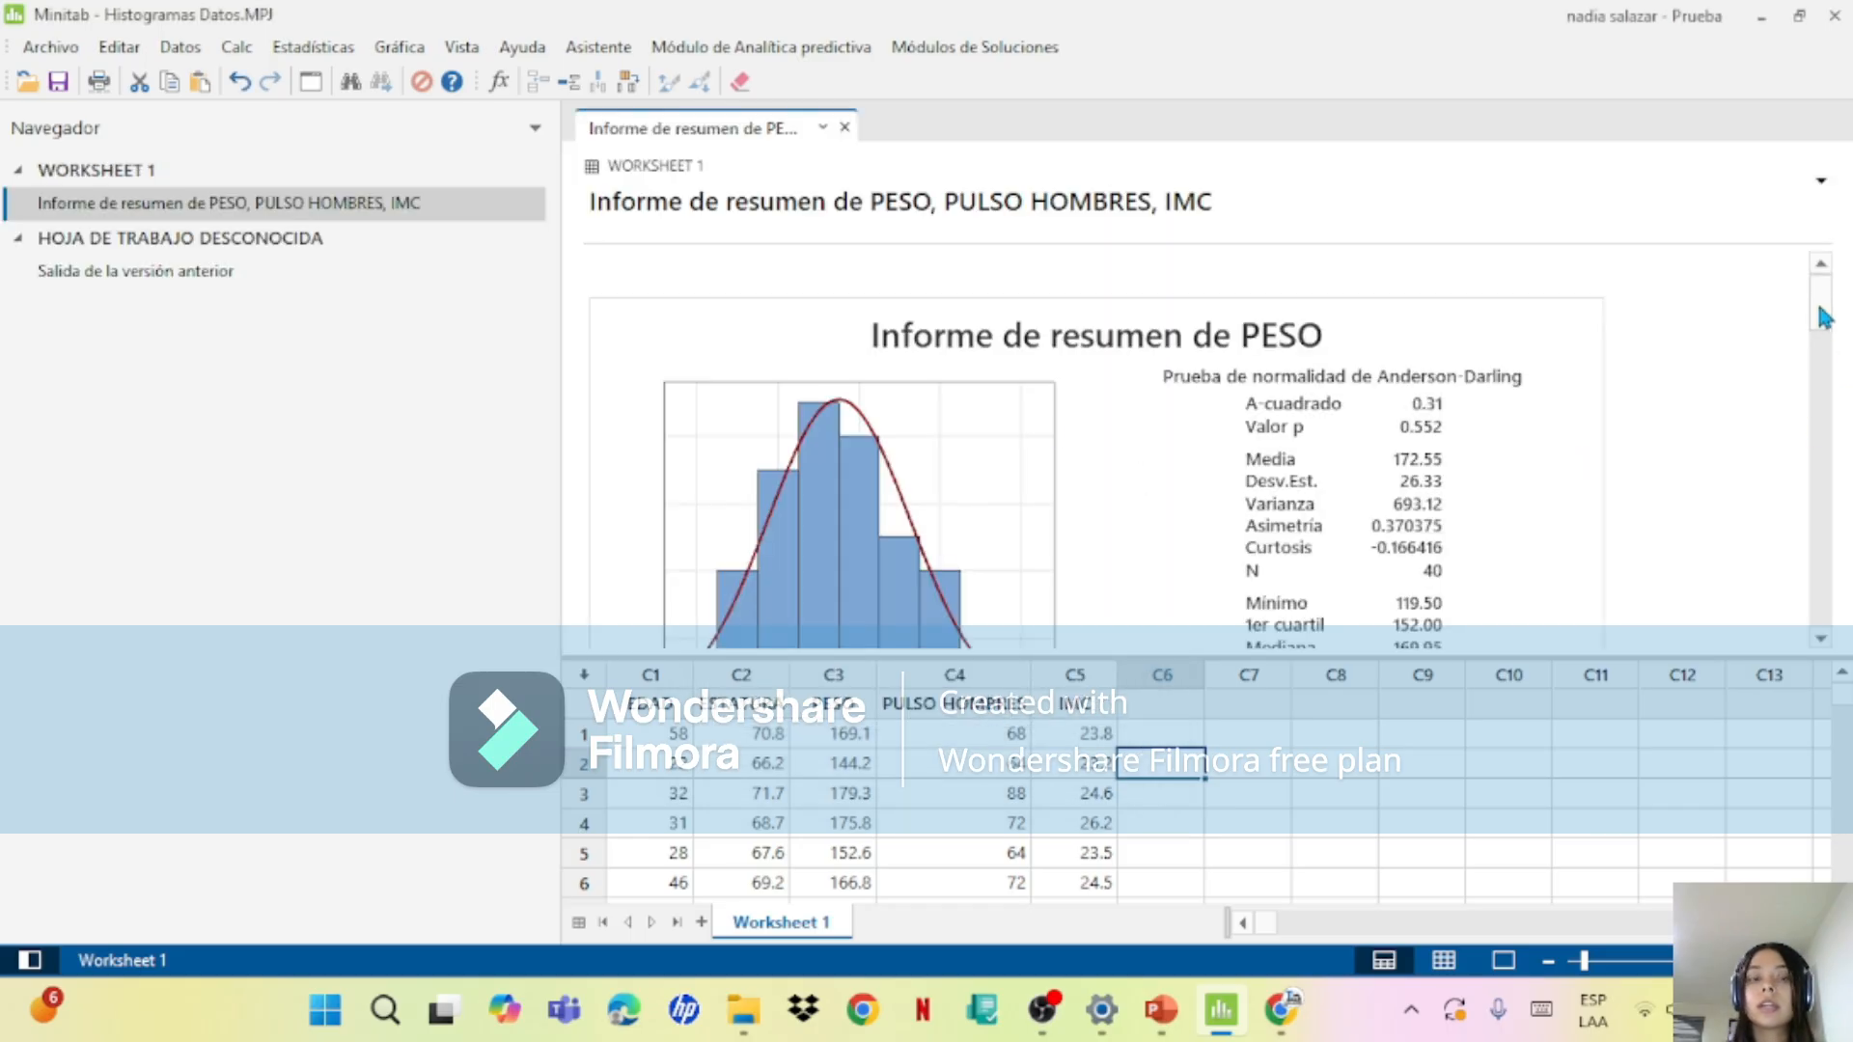
drag(1822, 319, 1851, 193)
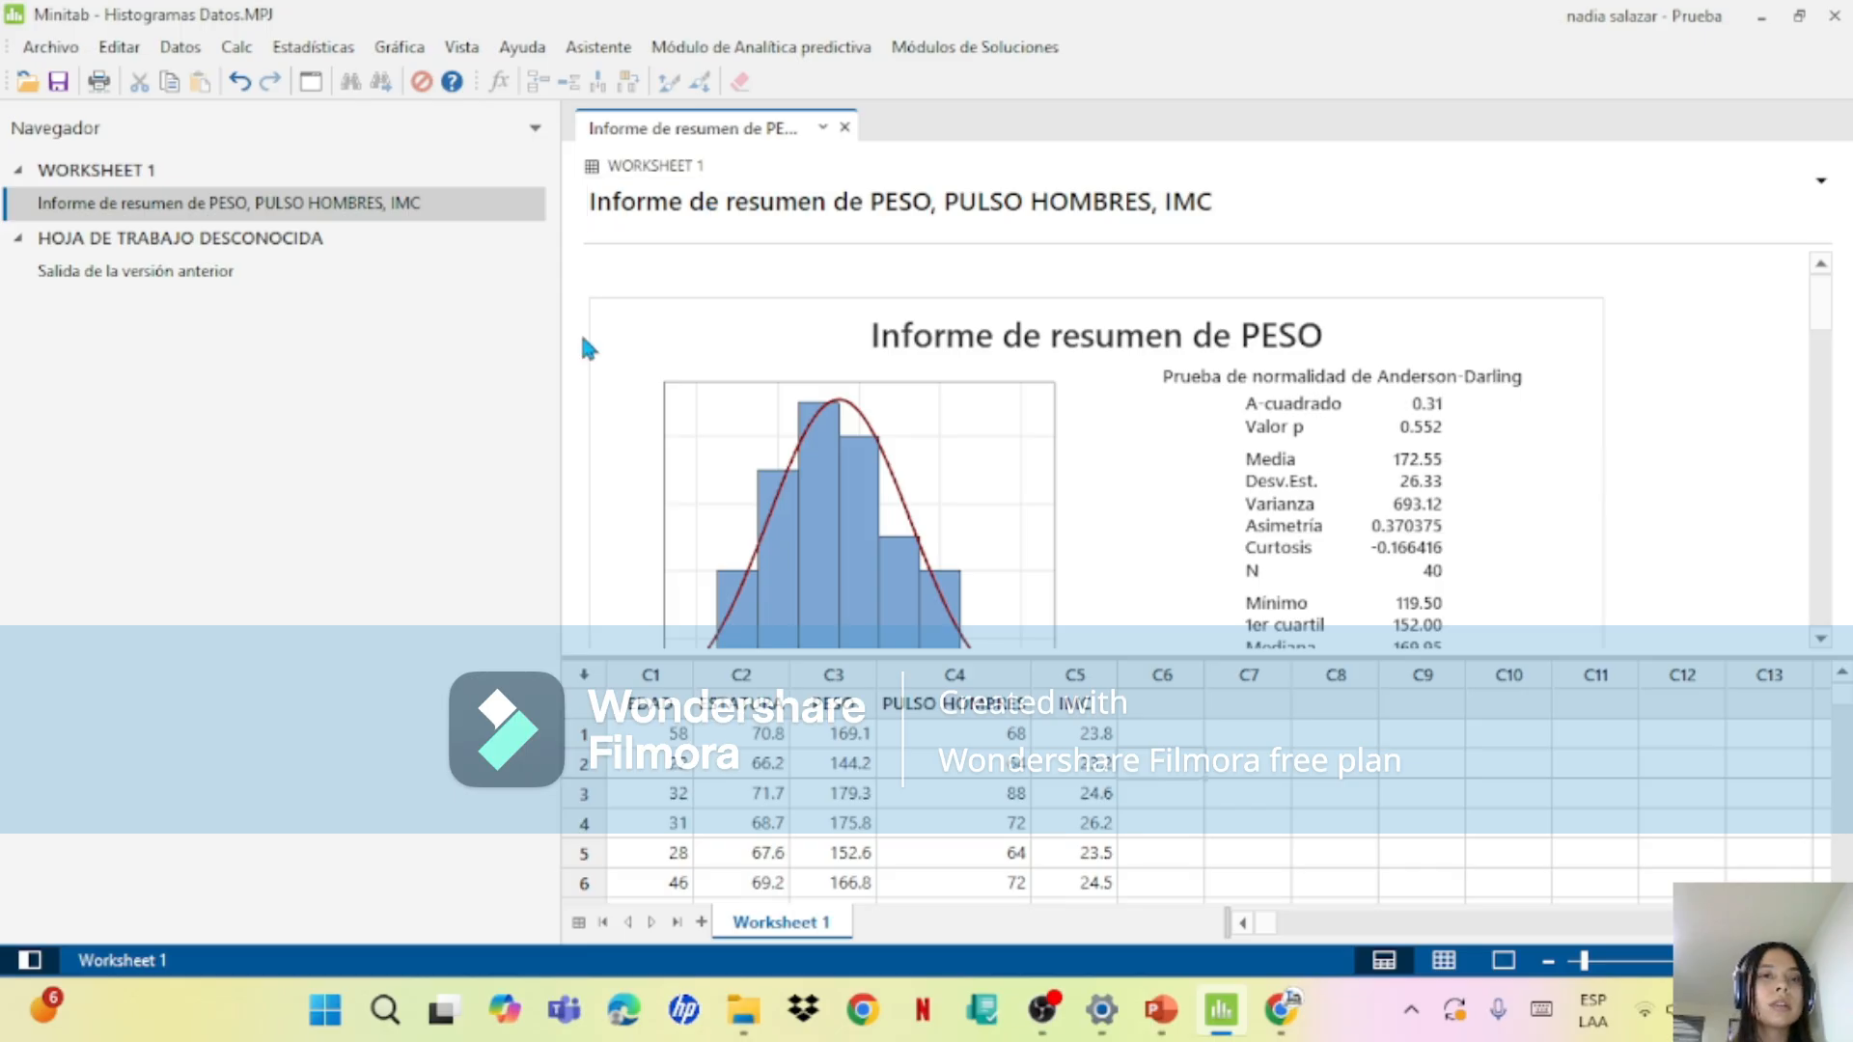
drag(552, 334, 379, 305)
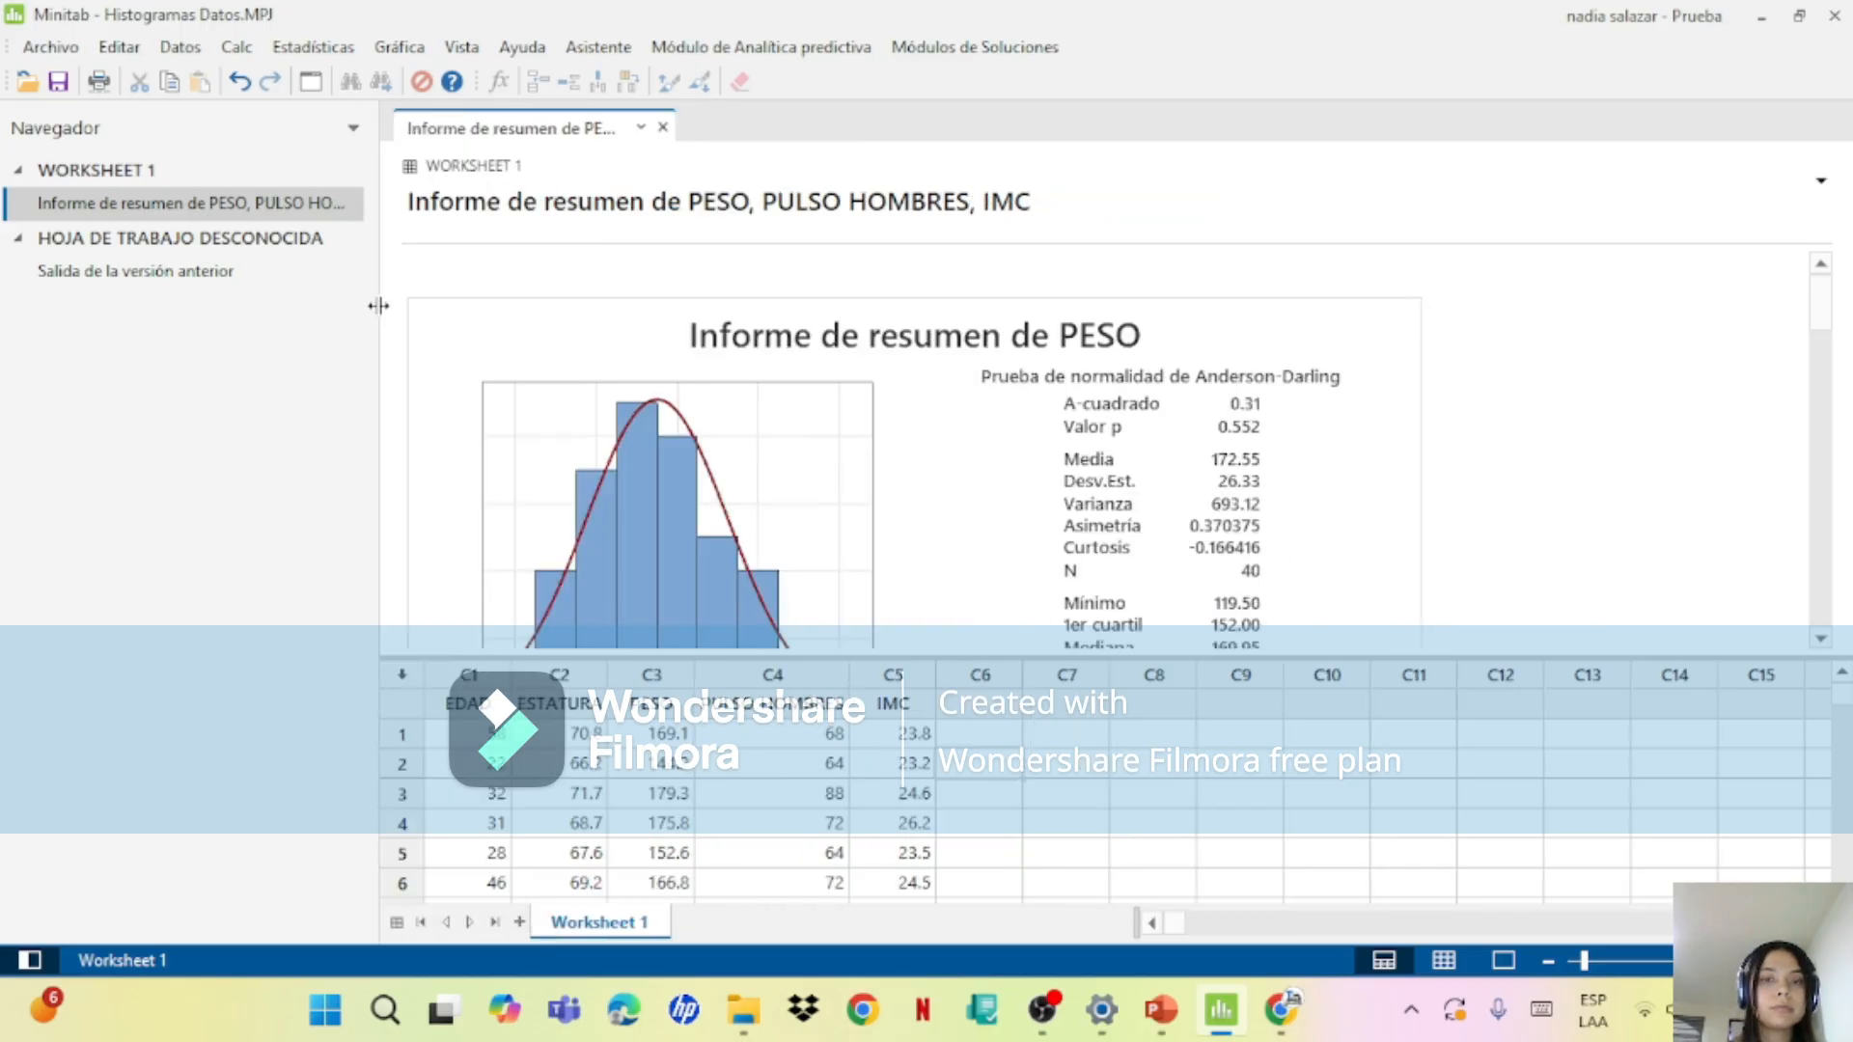
drag(1824, 304, 1827, 218)
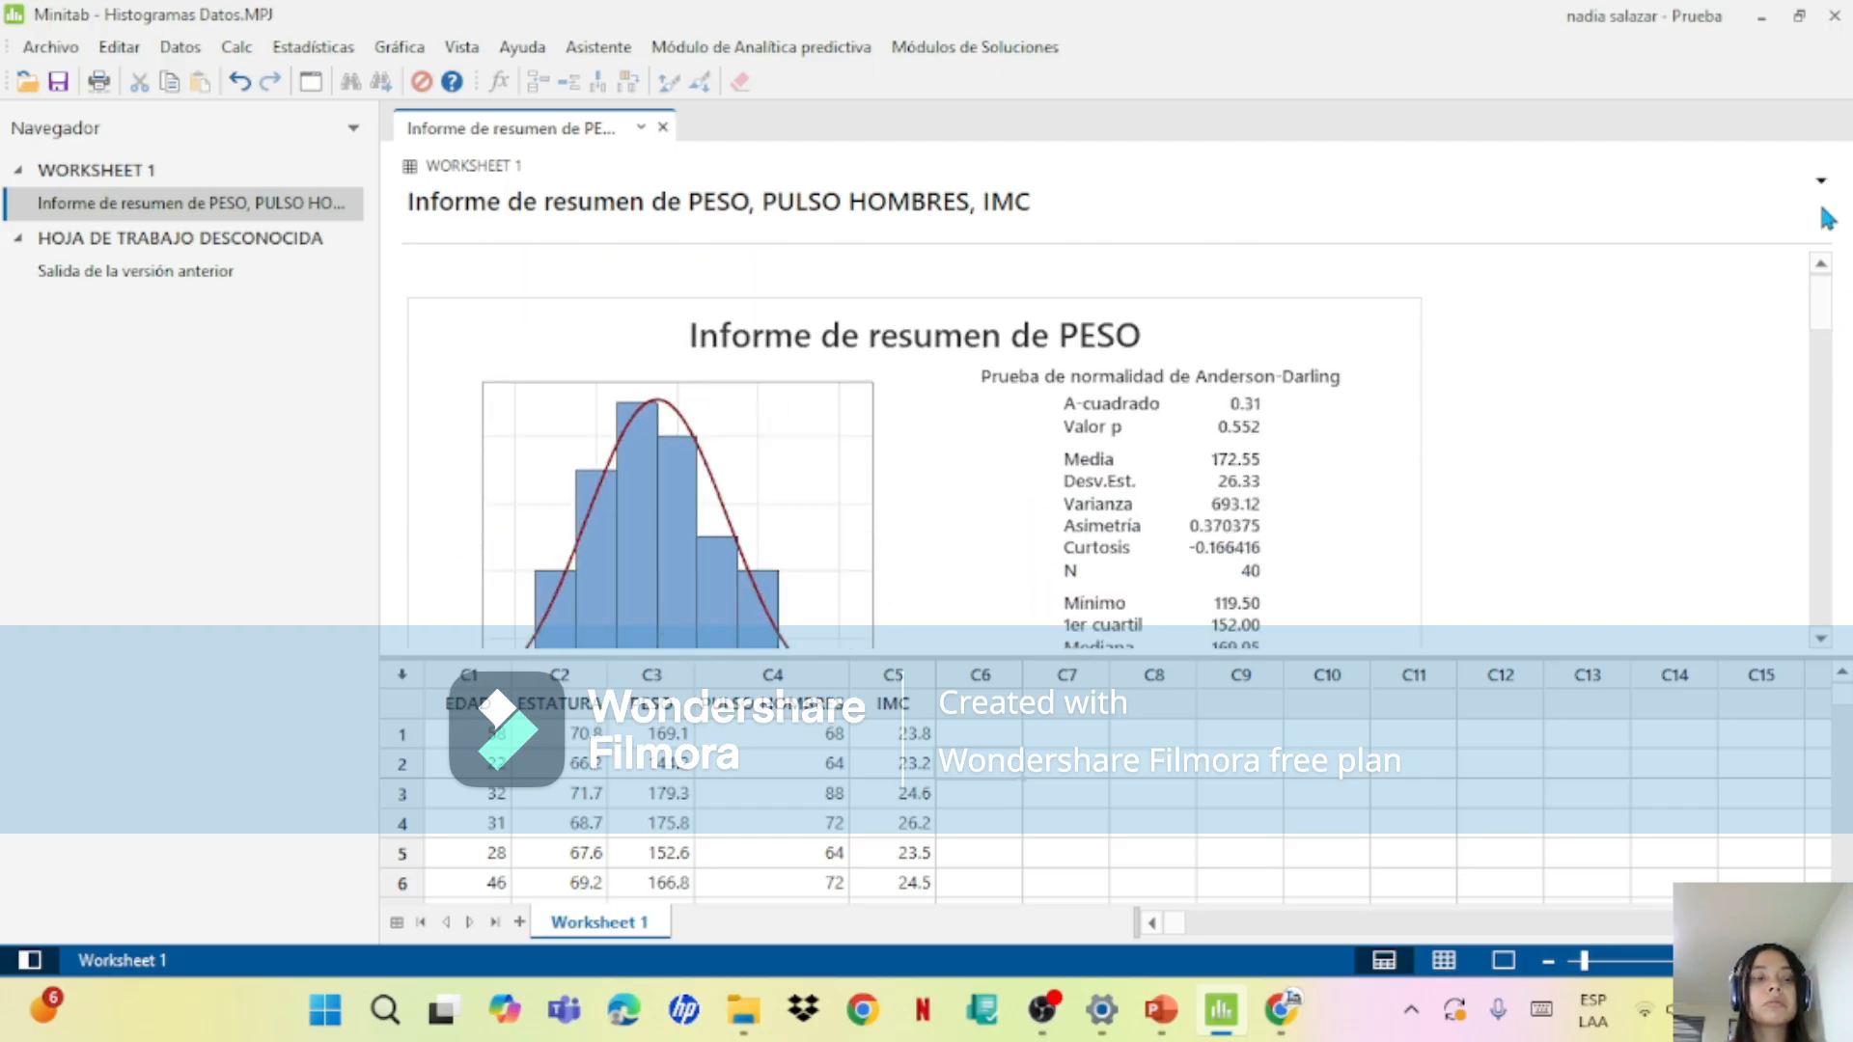
Step: Add data labels with the y values to the histogram bars in the PESO summary report and keep the graph edits
double_click(1300, 397)
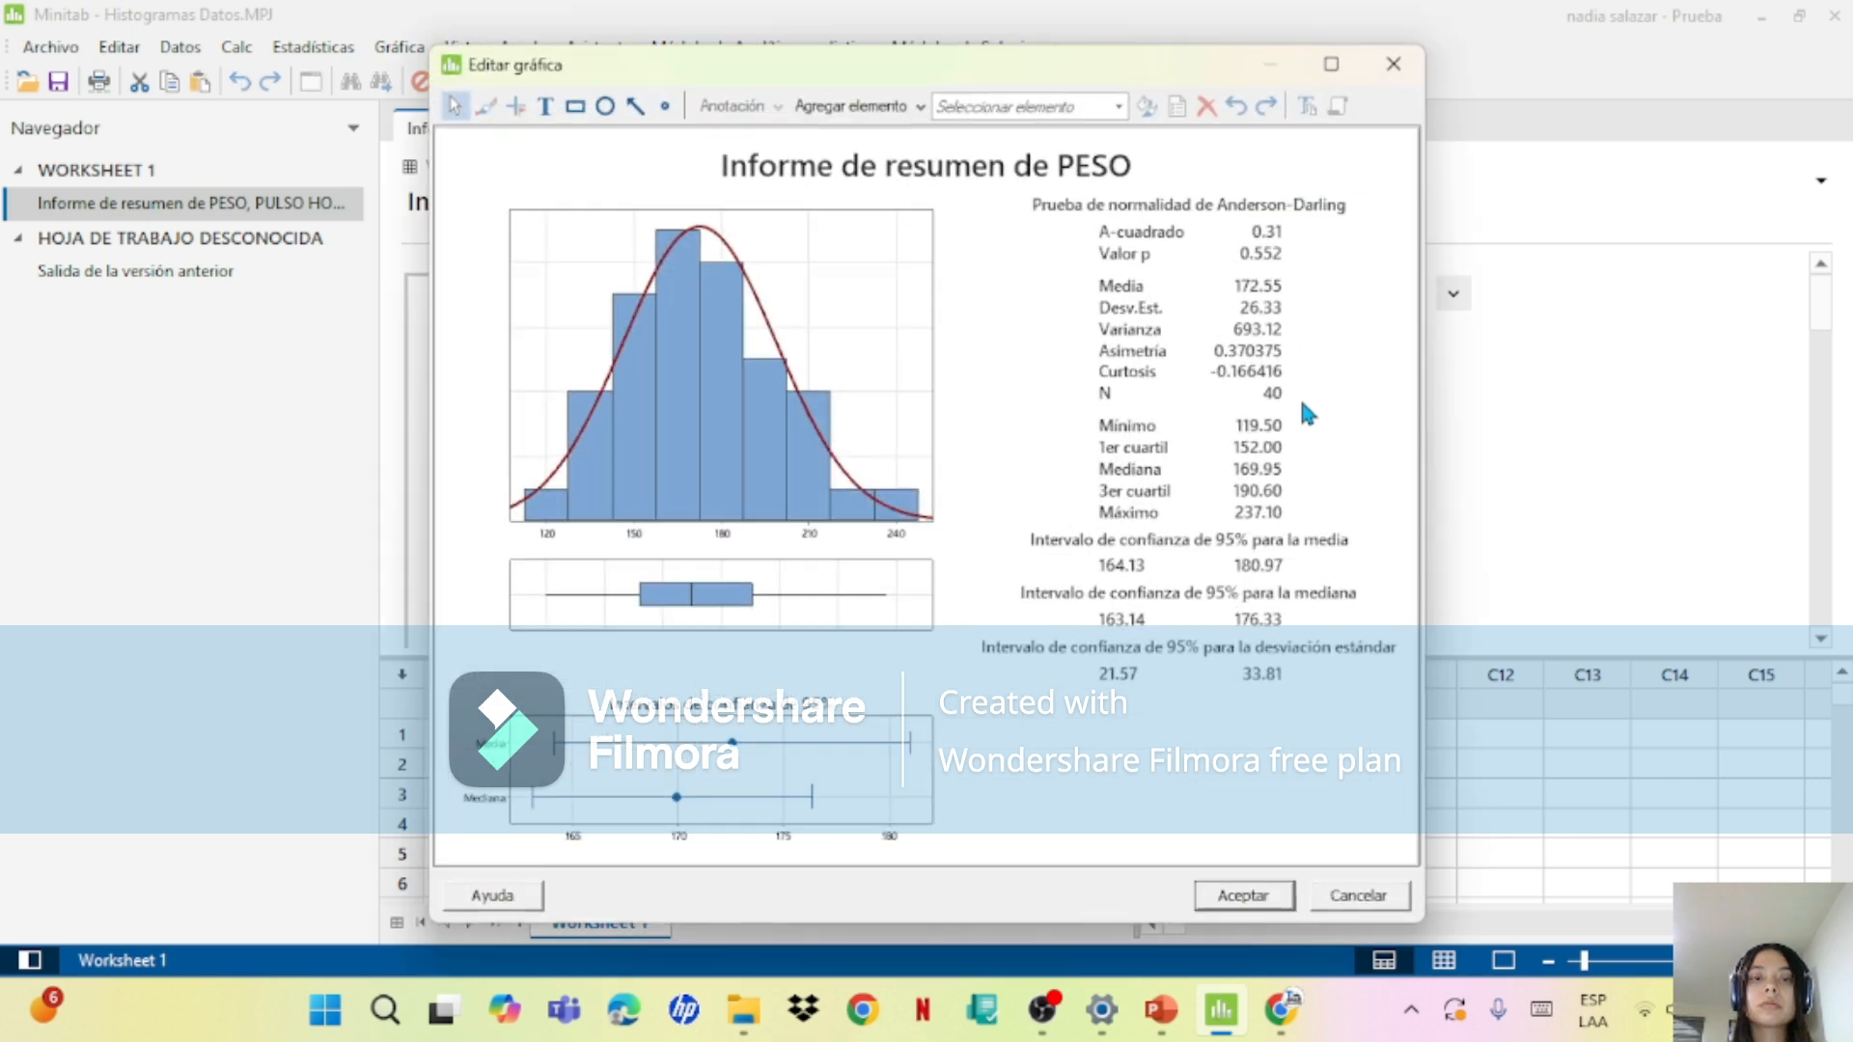
right_click(810, 412)
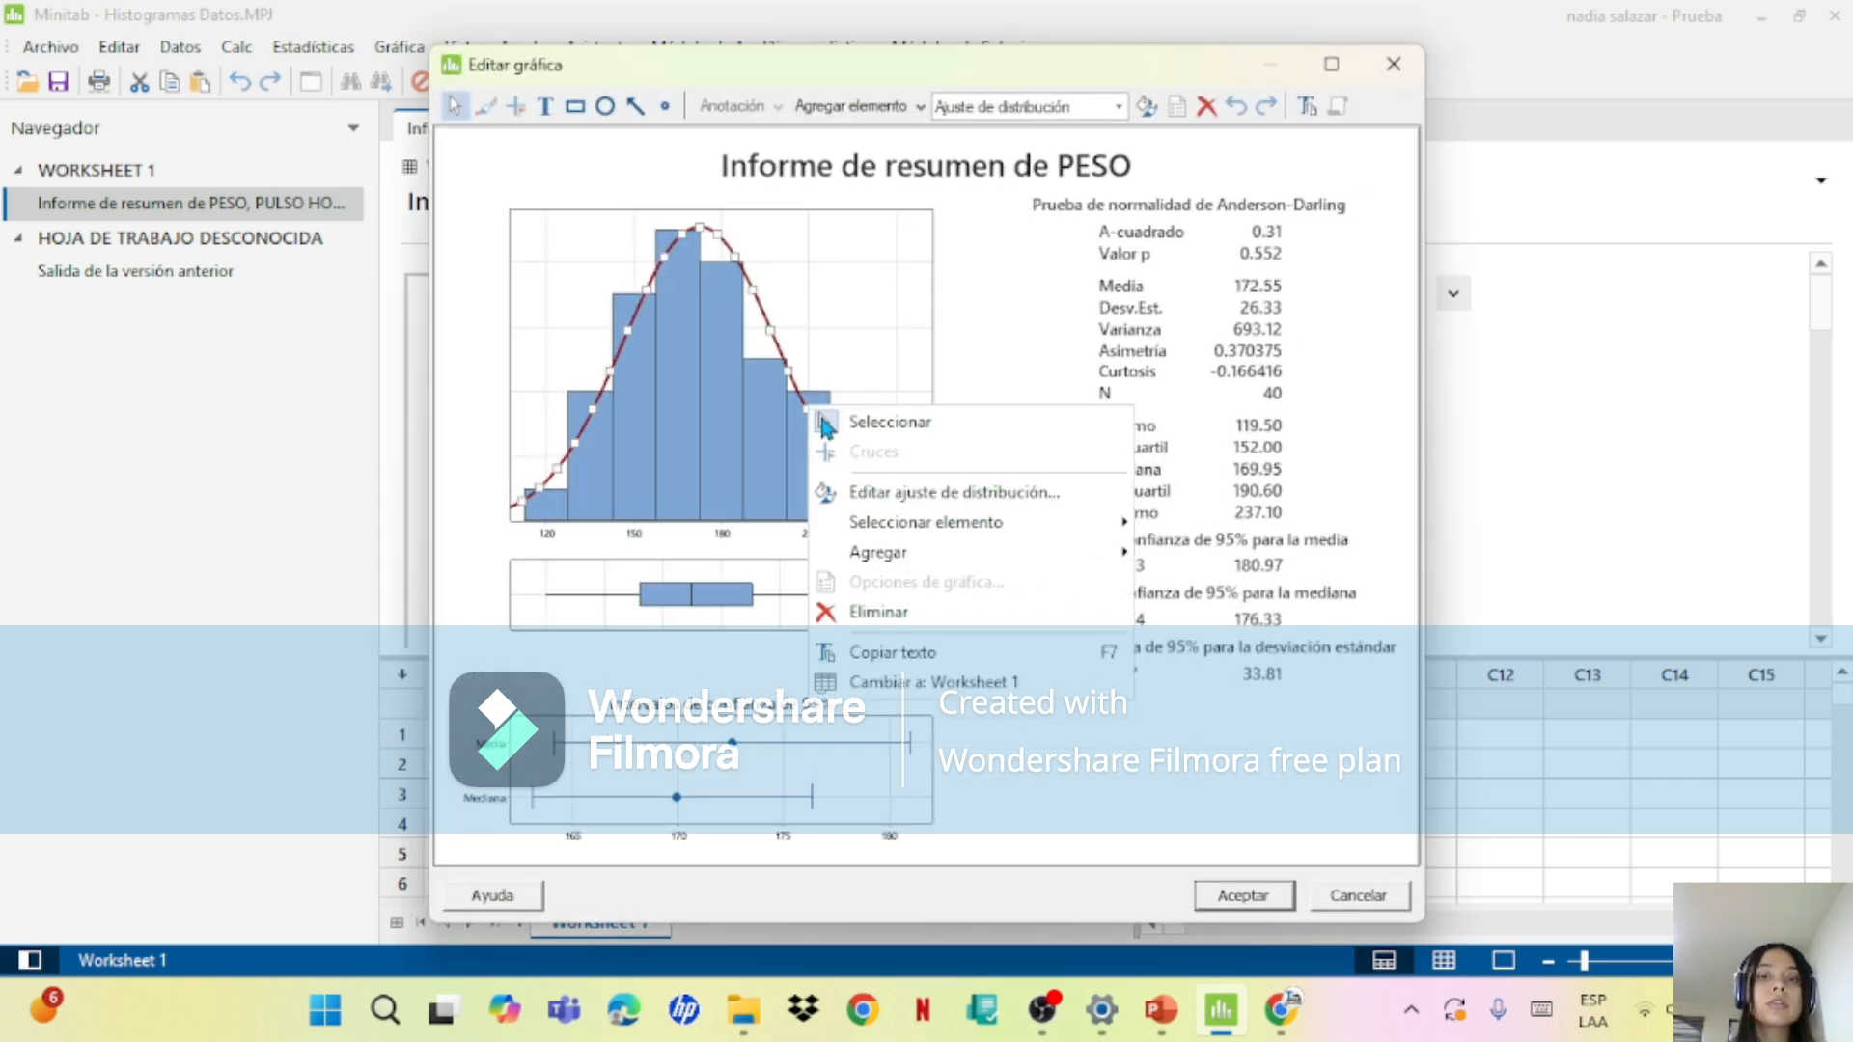
mouse_move(913, 550)
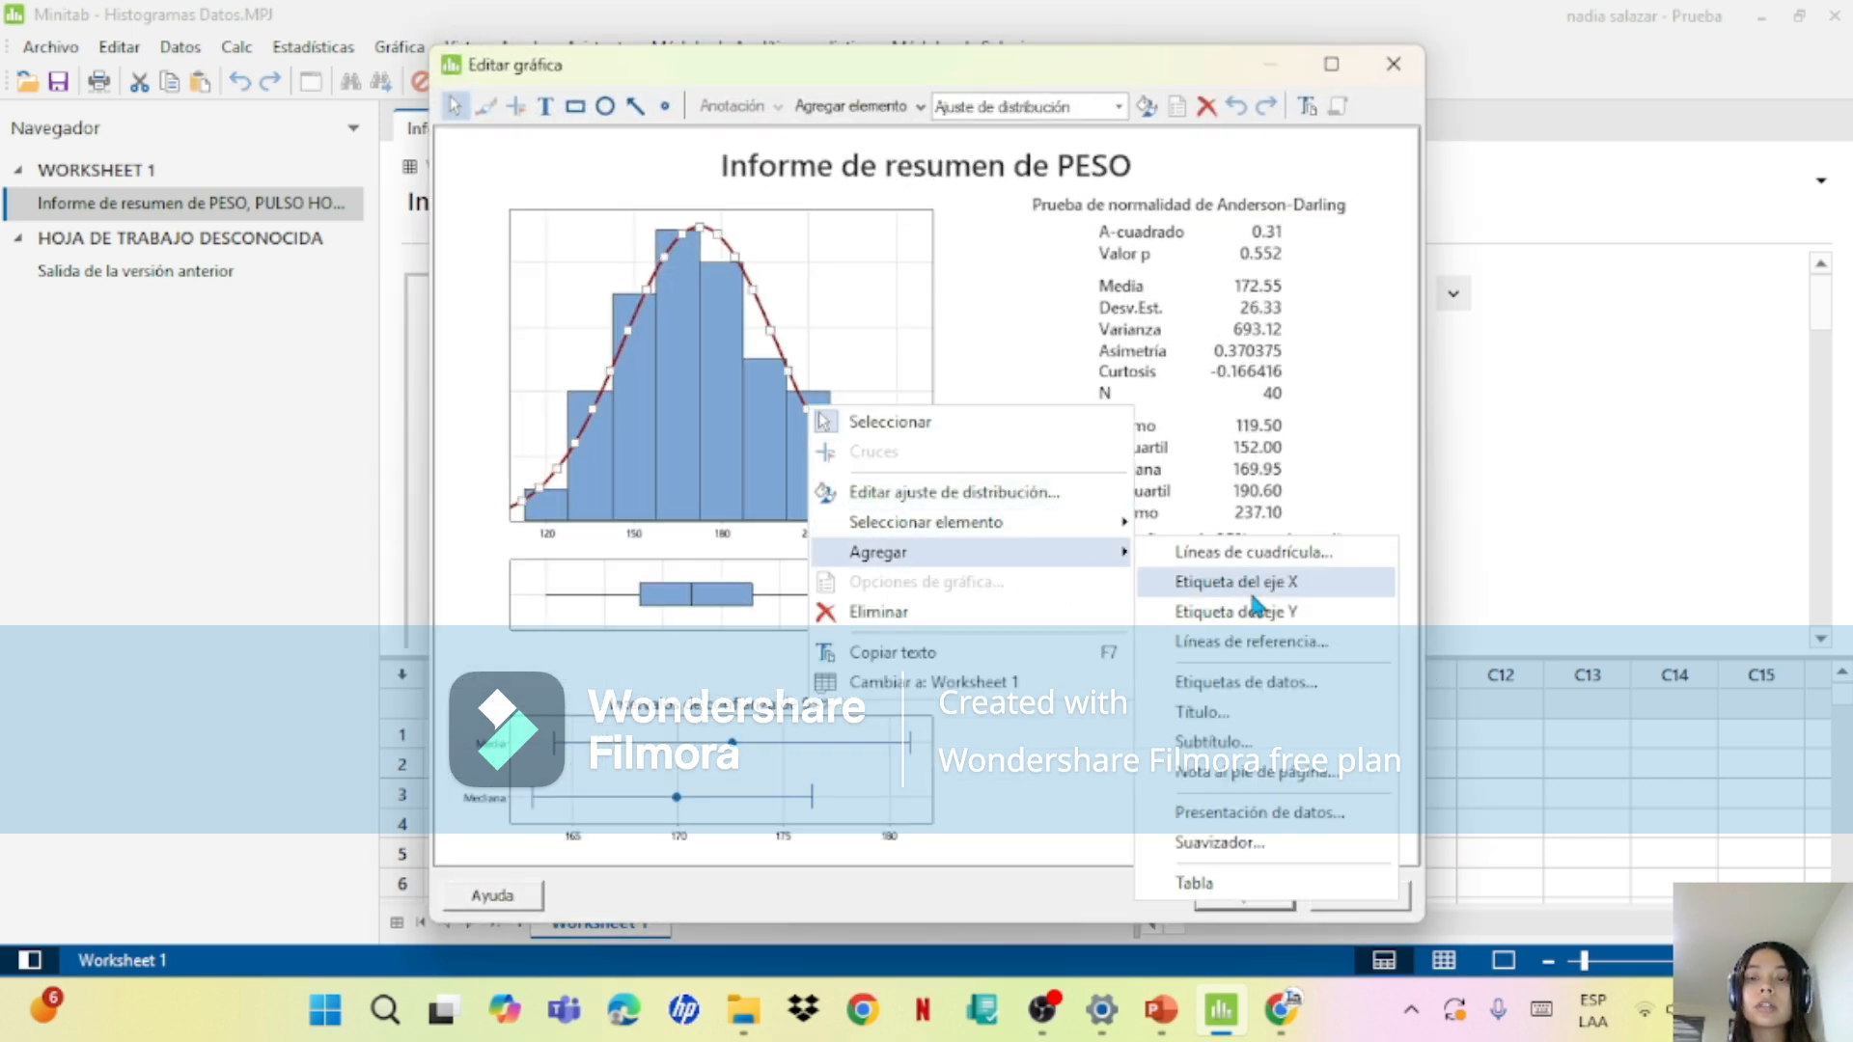
click(1255, 685)
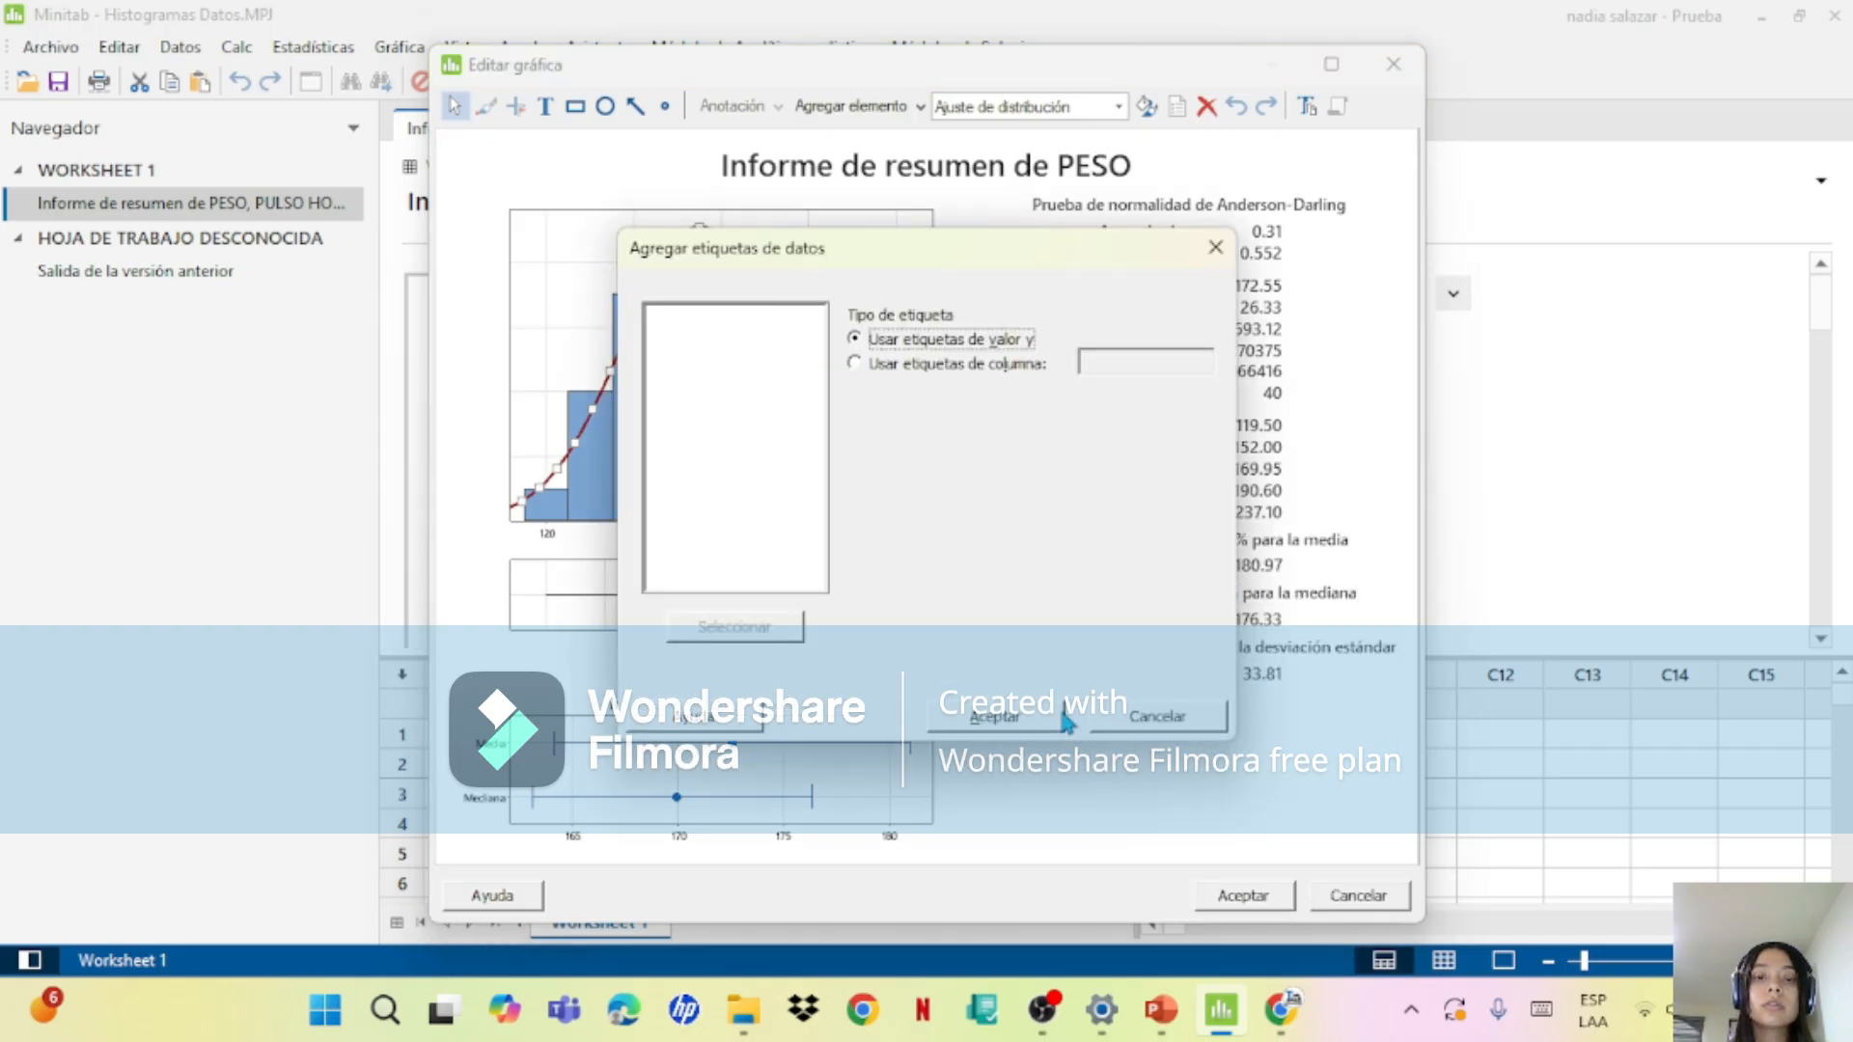
click(1062, 724)
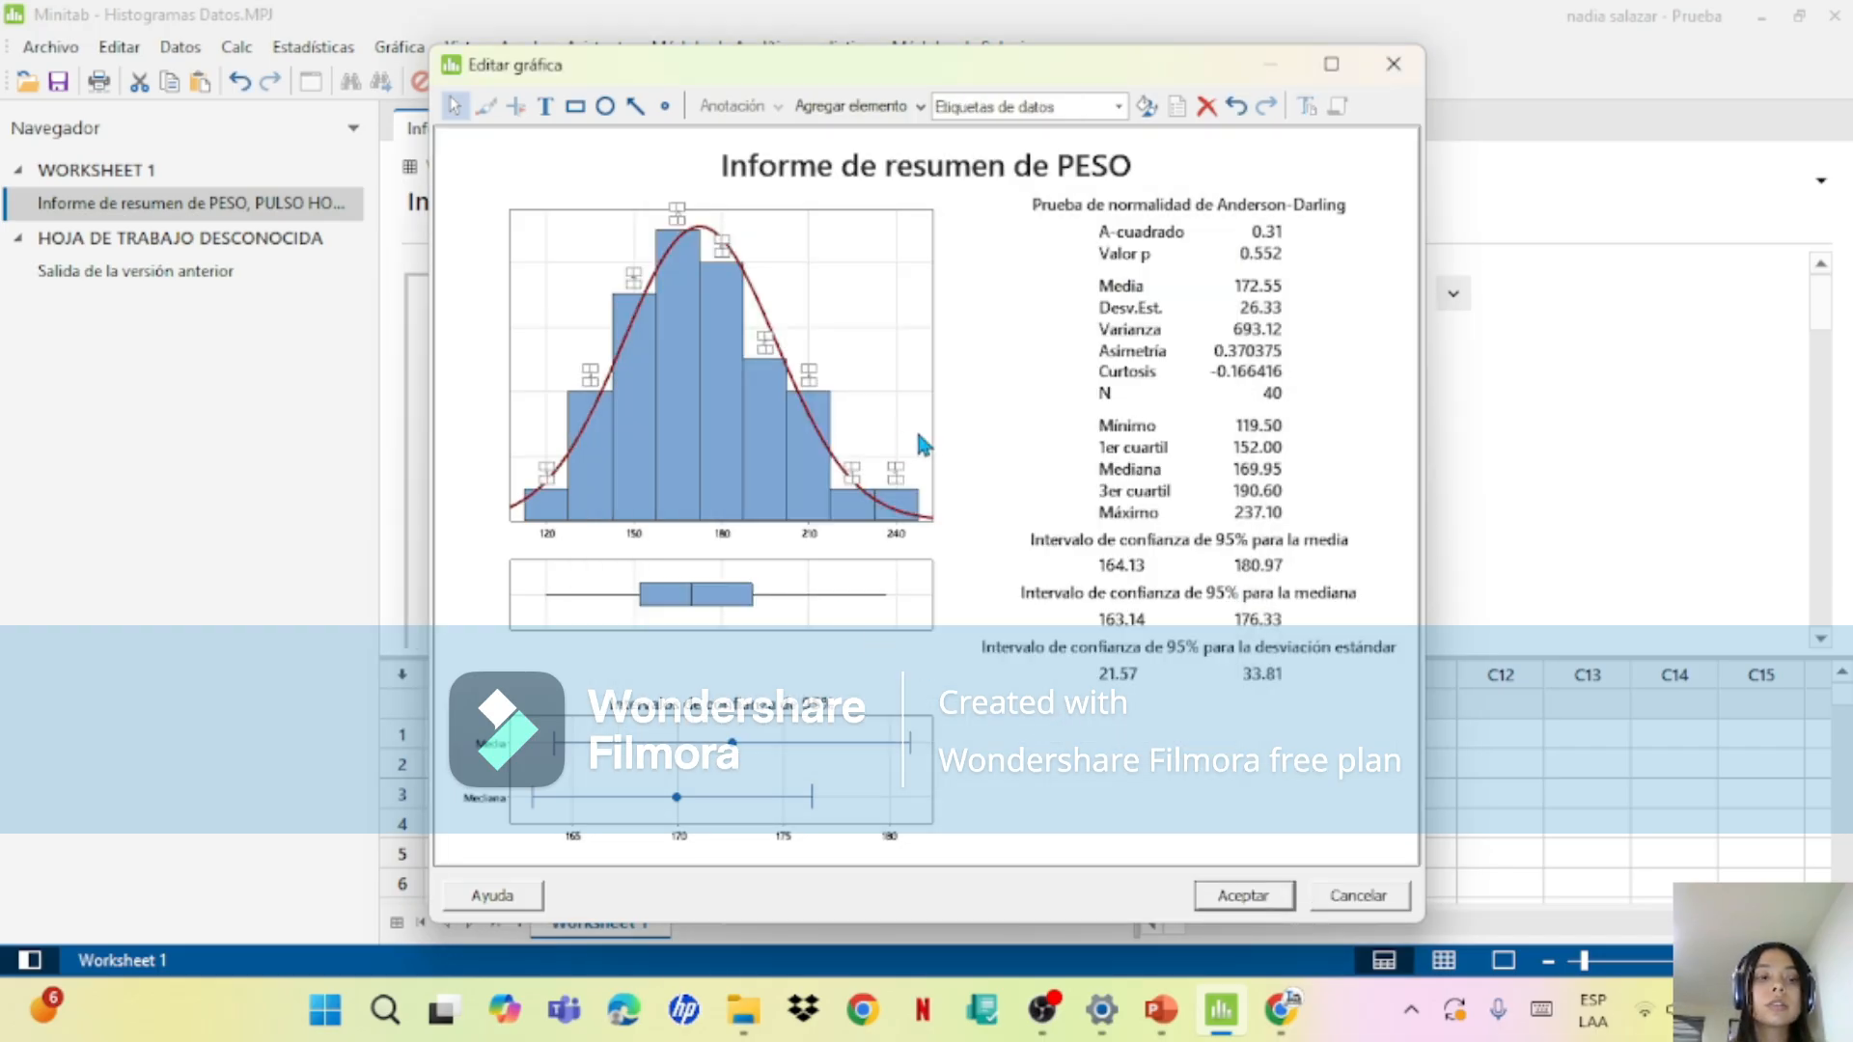
click(980, 433)
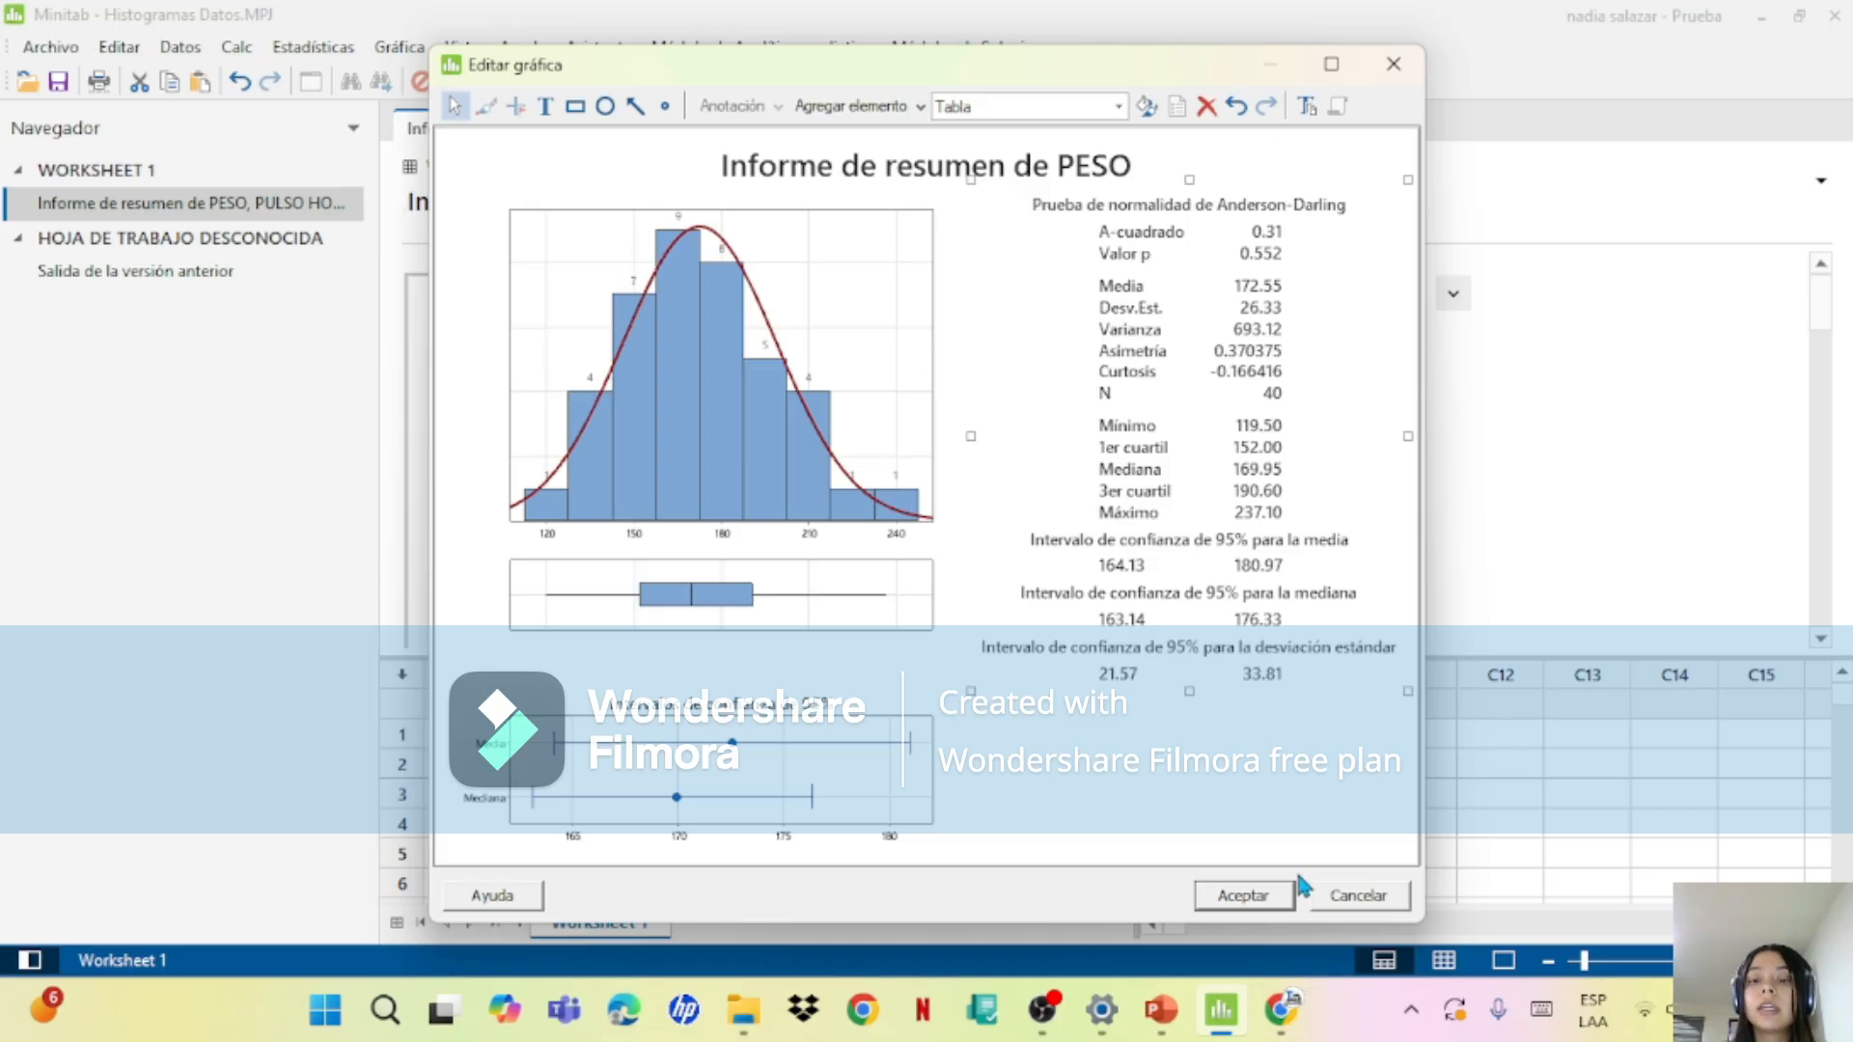
click(1265, 890)
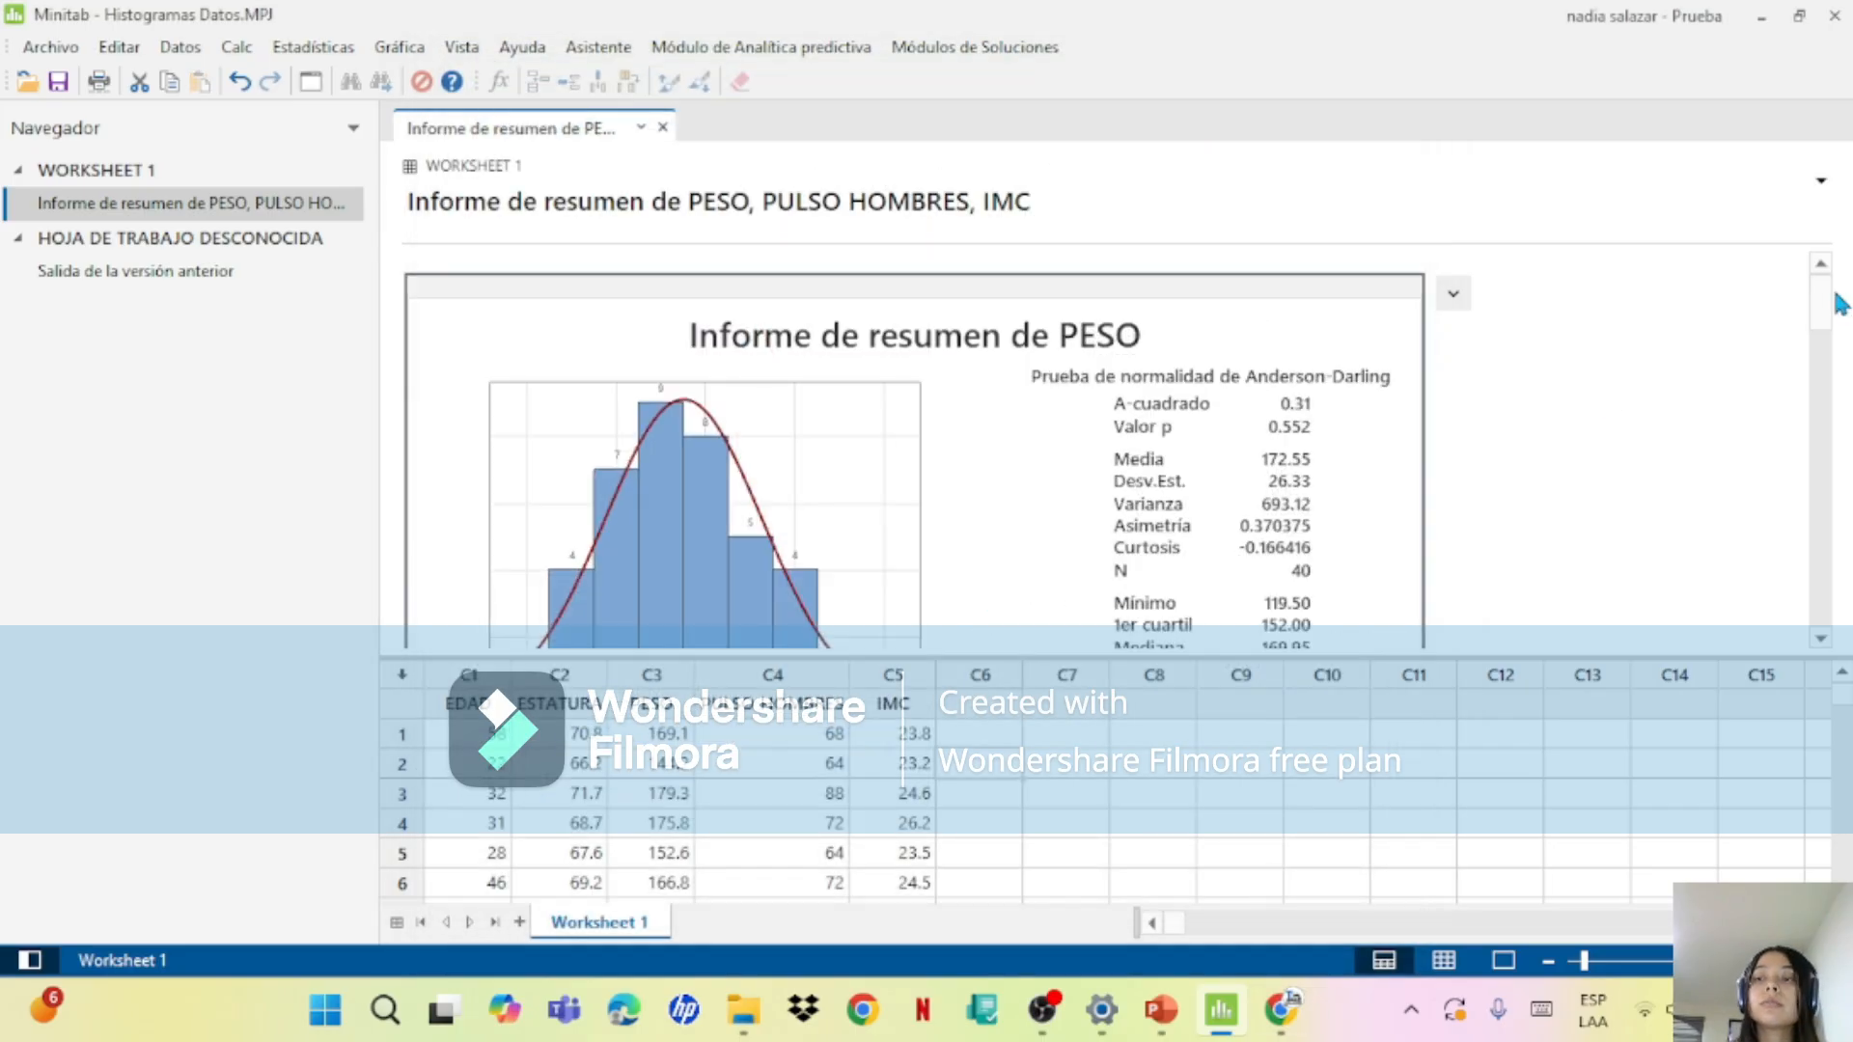
Step: Add data labels with the y values to the histogram bars in the PULSO HOMBRES summary report and keep the graph edits
drag(1833, 304, 1841, 414)
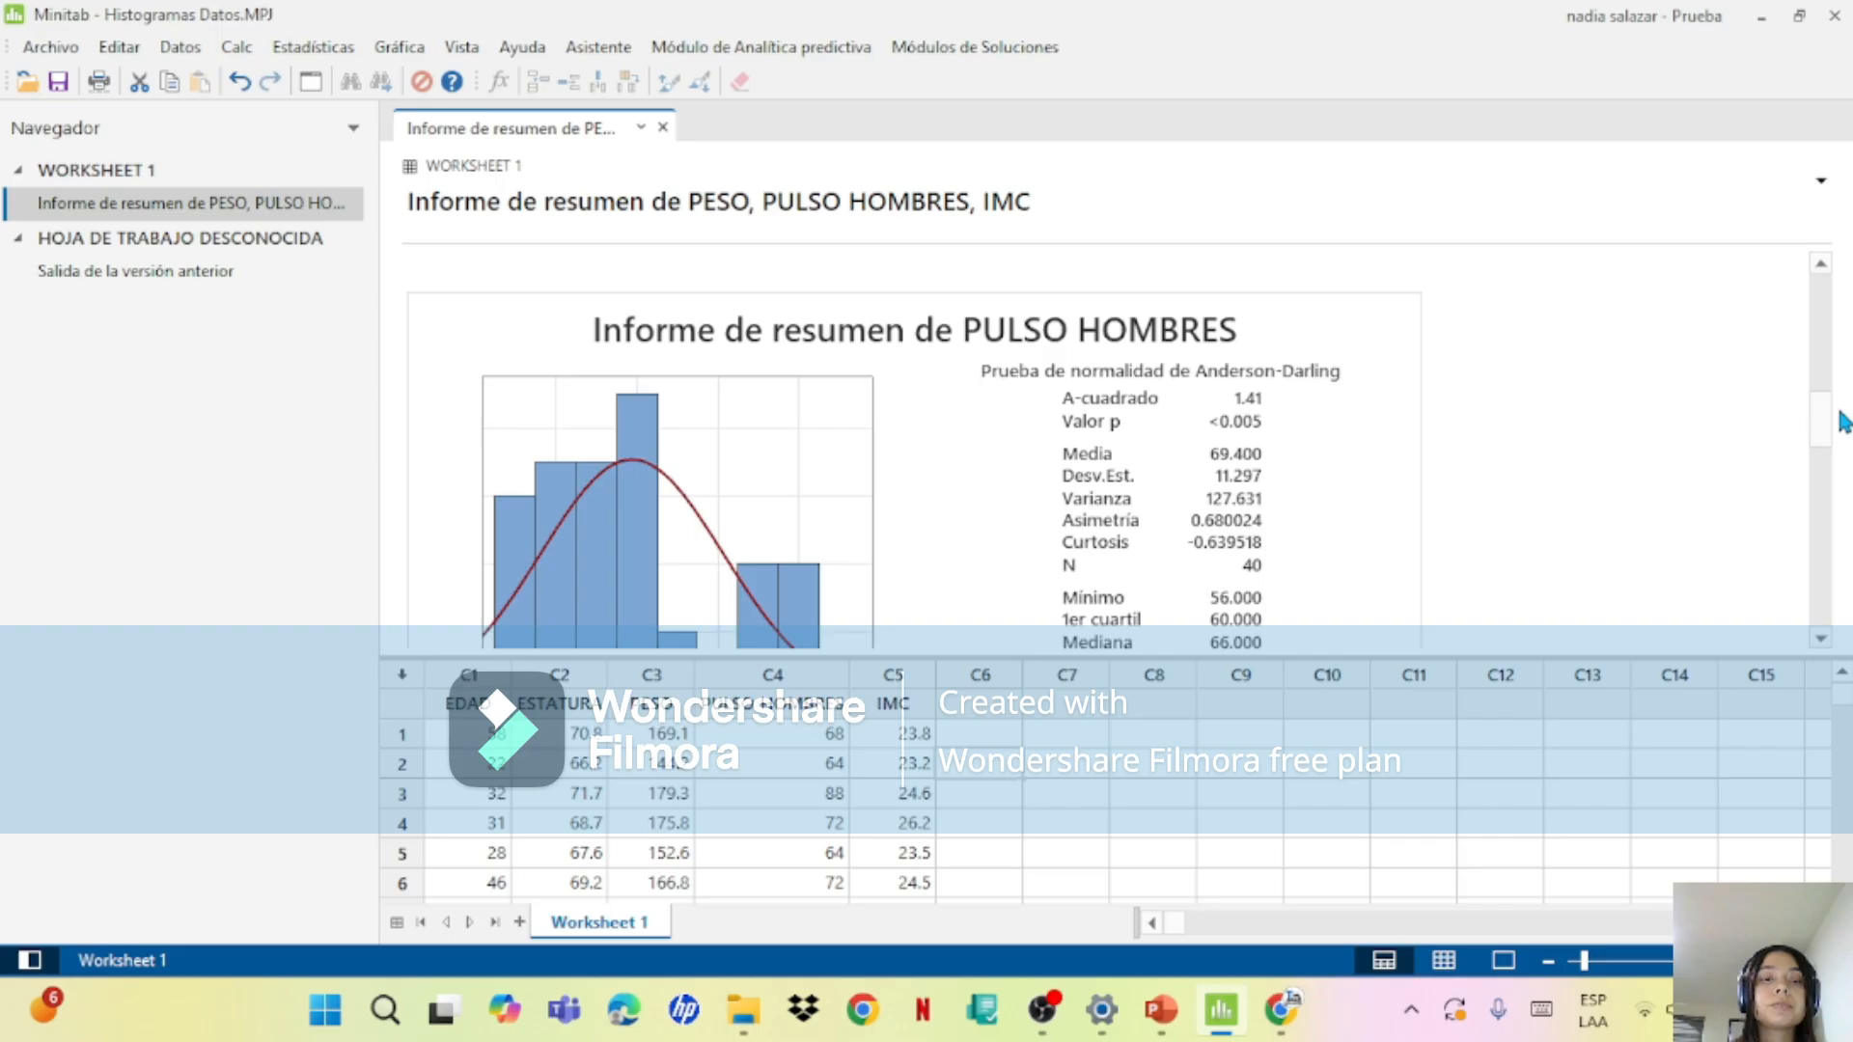
double_click(951, 437)
click(823, 425)
right_click(821, 421)
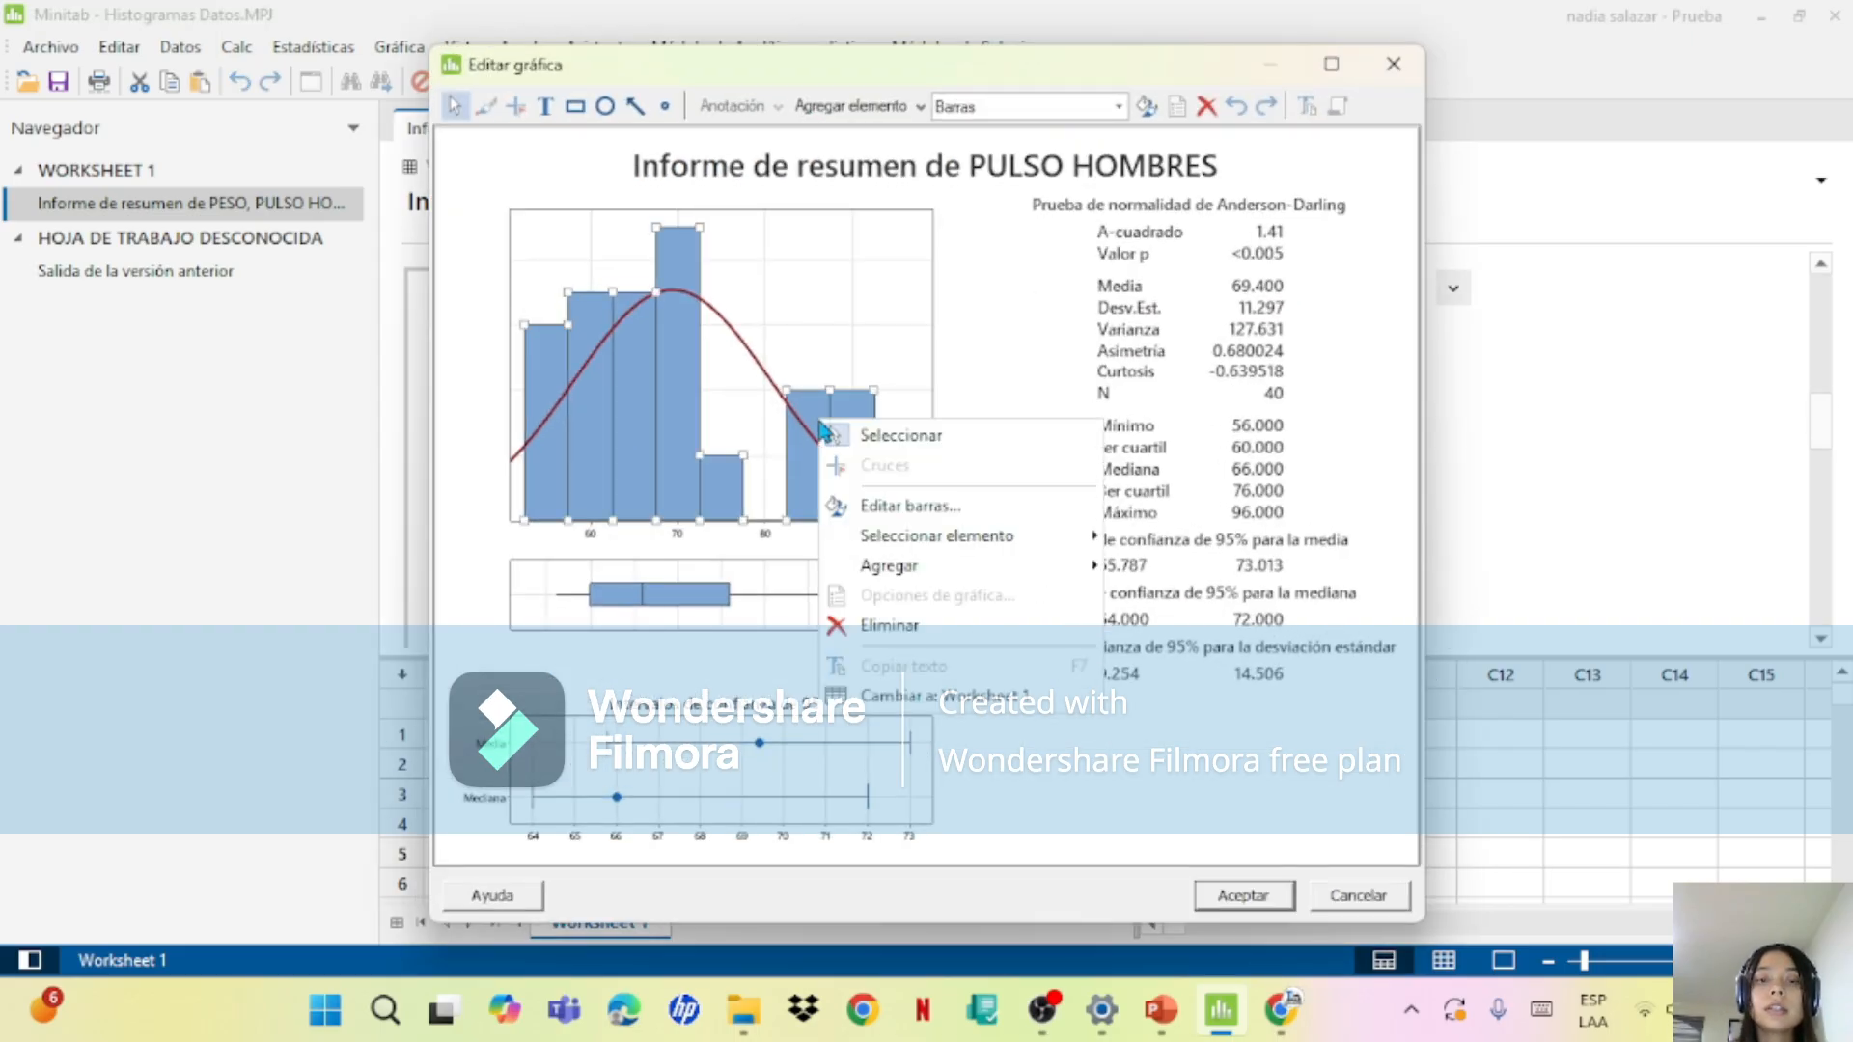
mouse_move(914, 577)
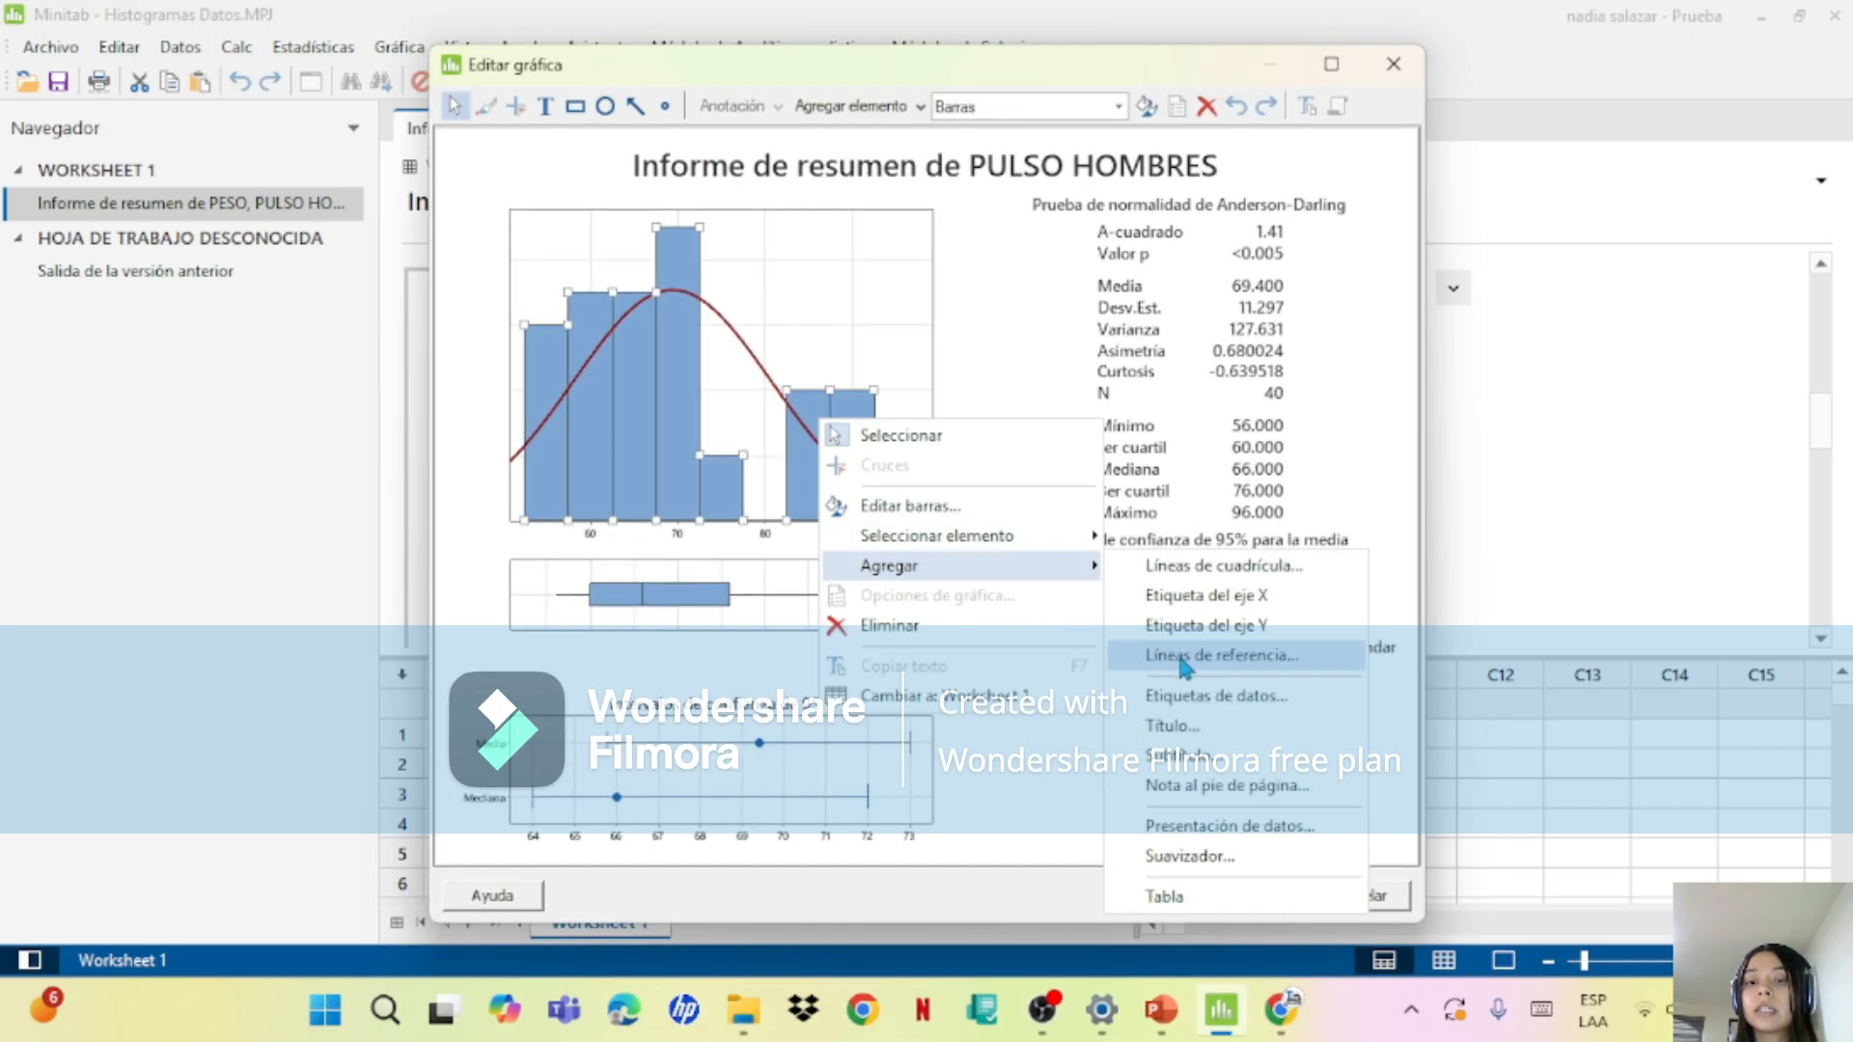
click(1218, 710)
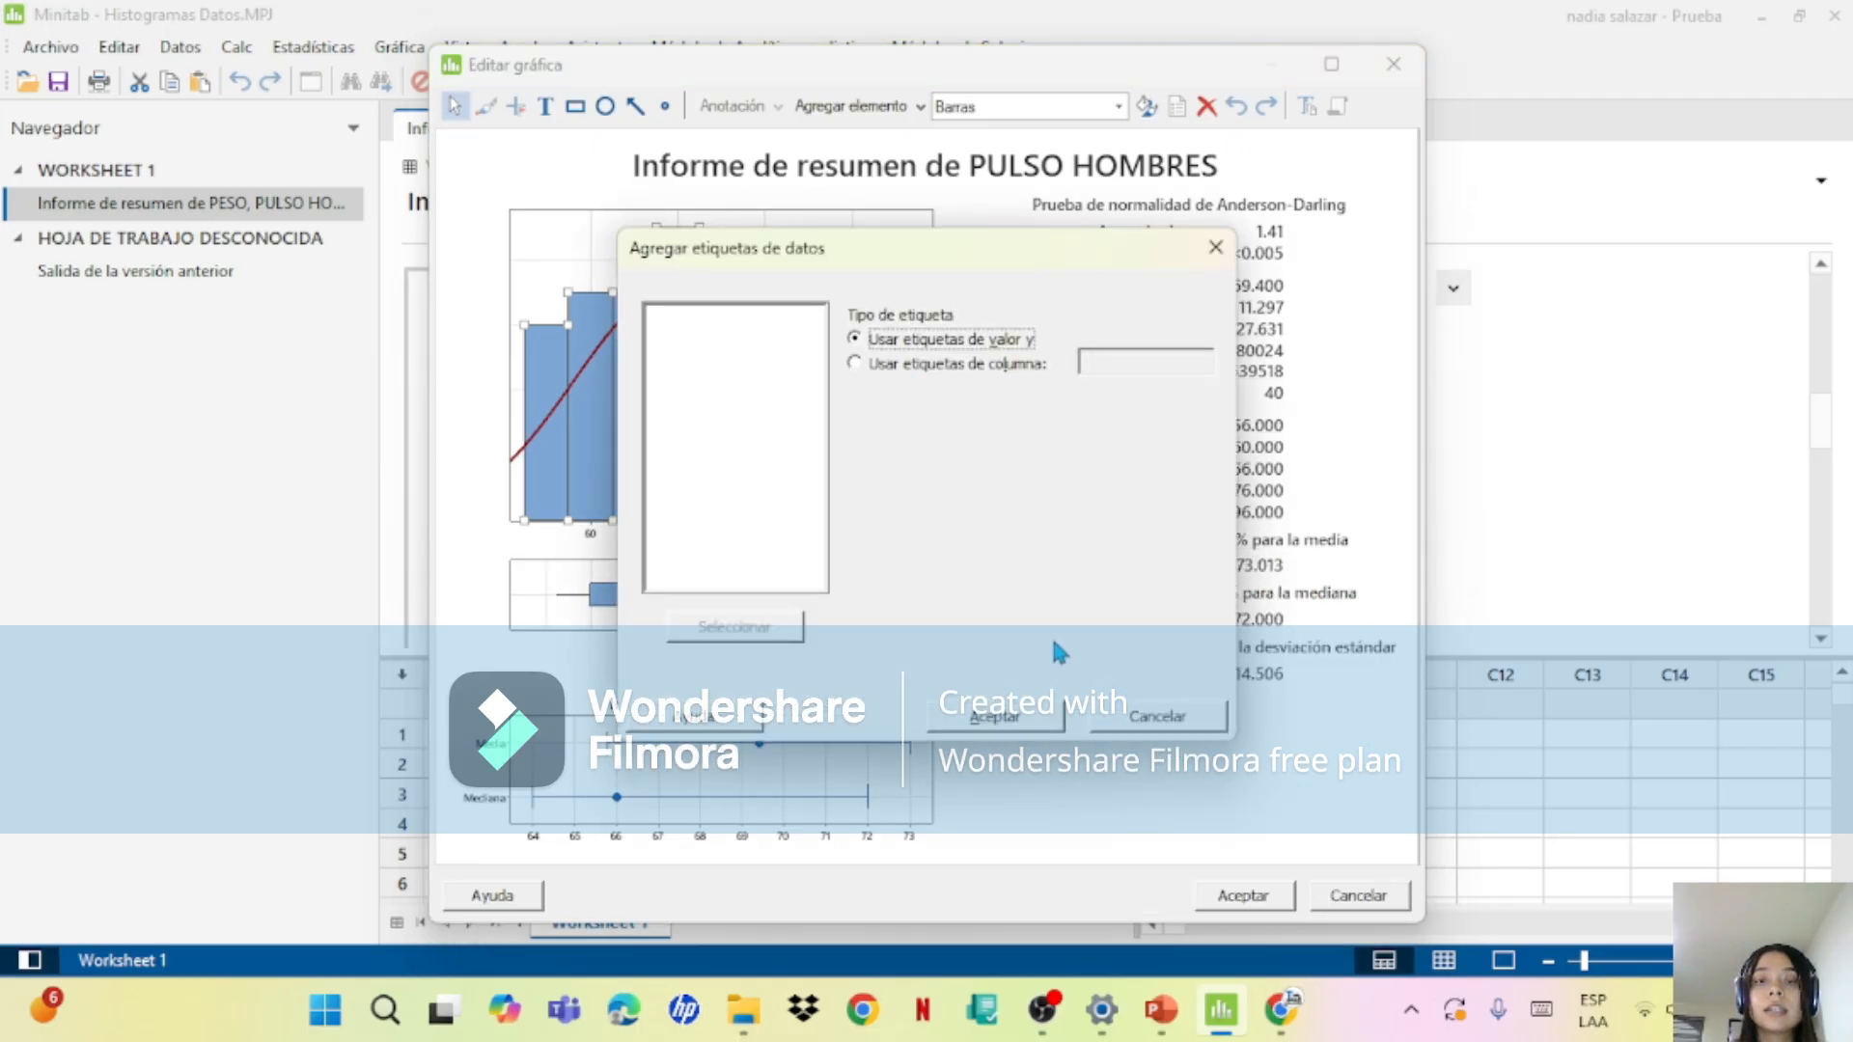
click(1020, 716)
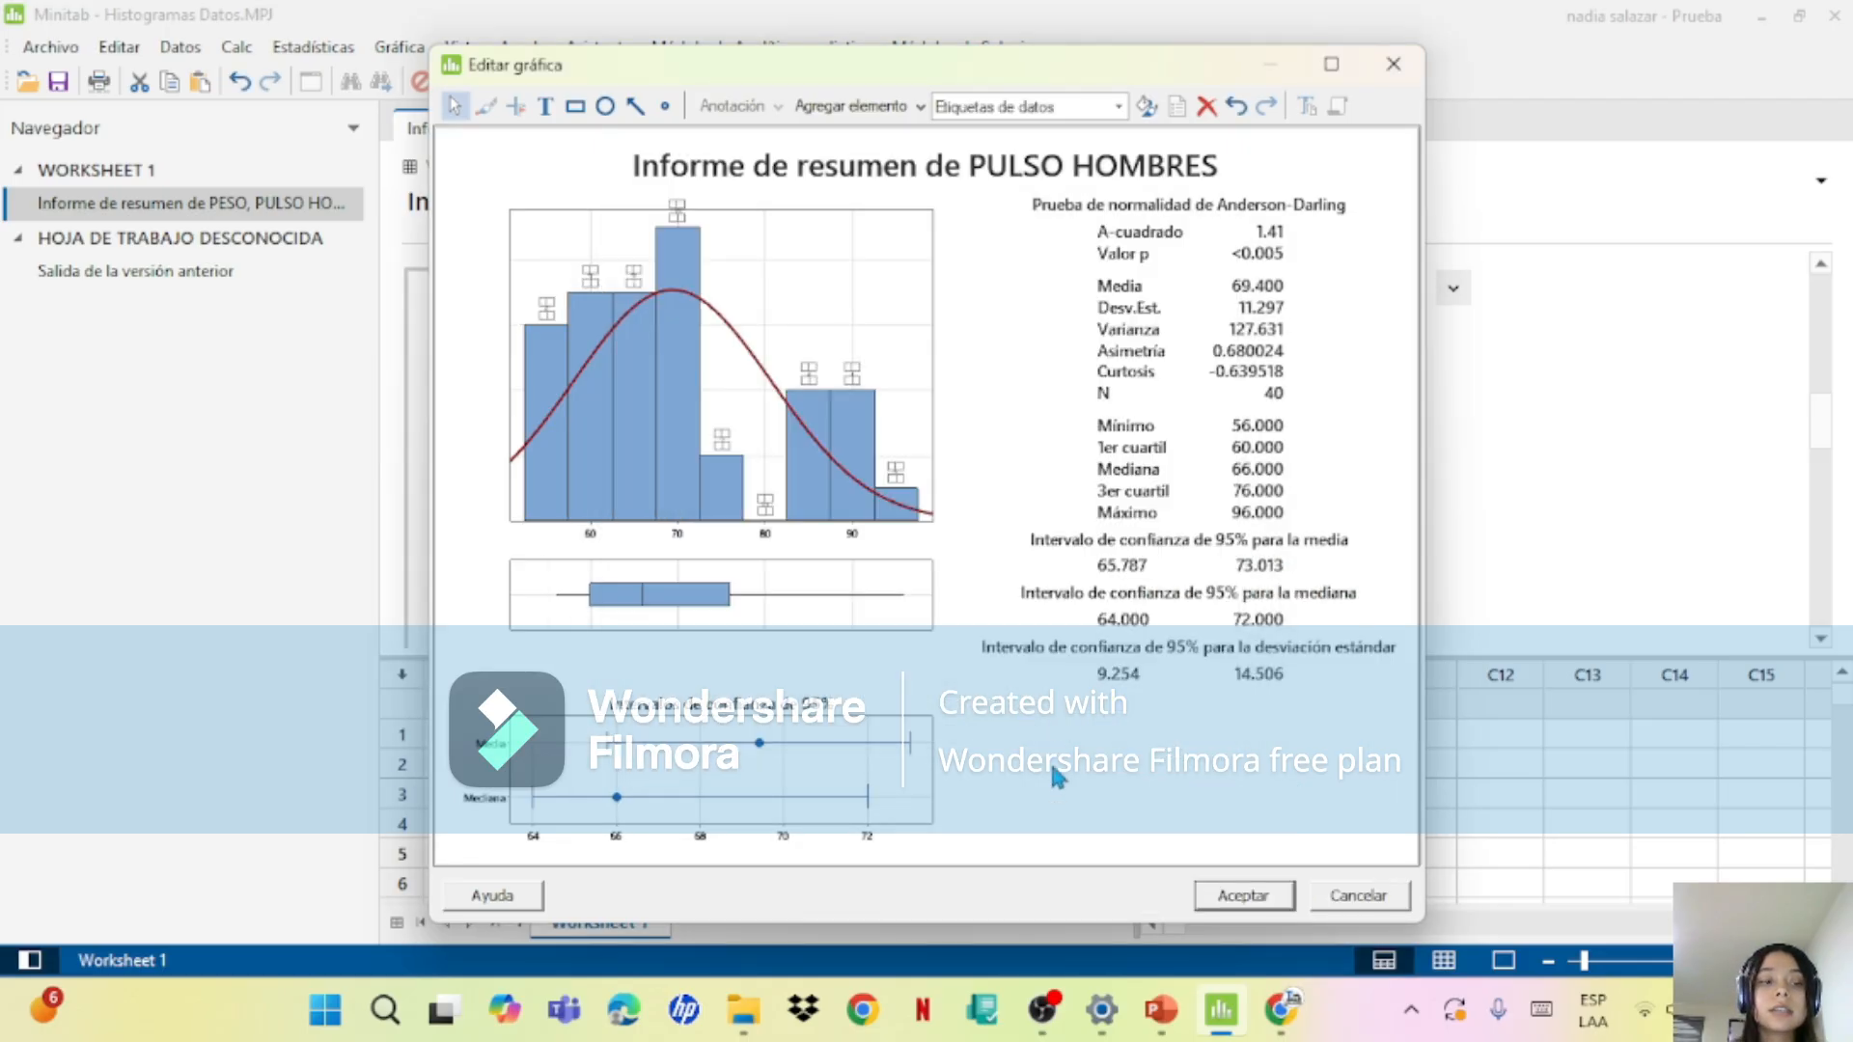
click(1240, 892)
Step: Try to add data labels with the y values to the IMC report's histogram bars, closing the graph editor without accepting
drag(1820, 420, 1830, 540)
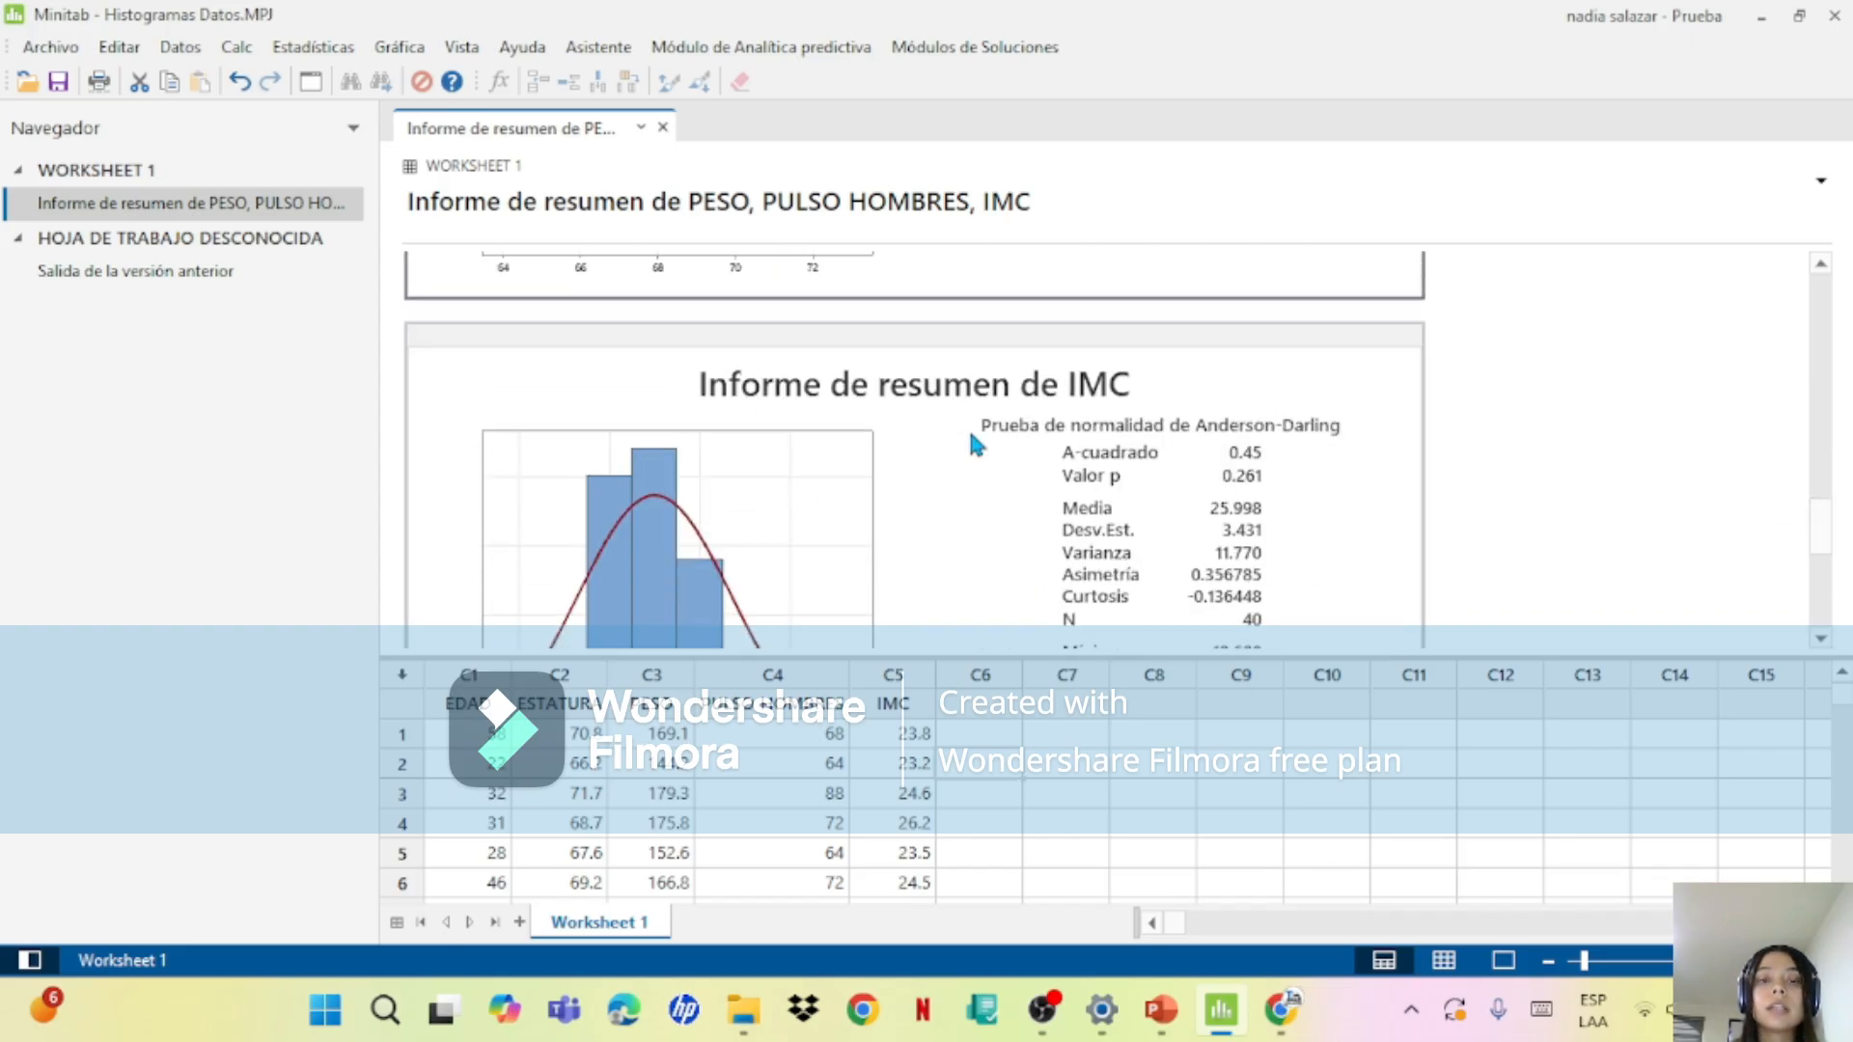
double_click(761, 505)
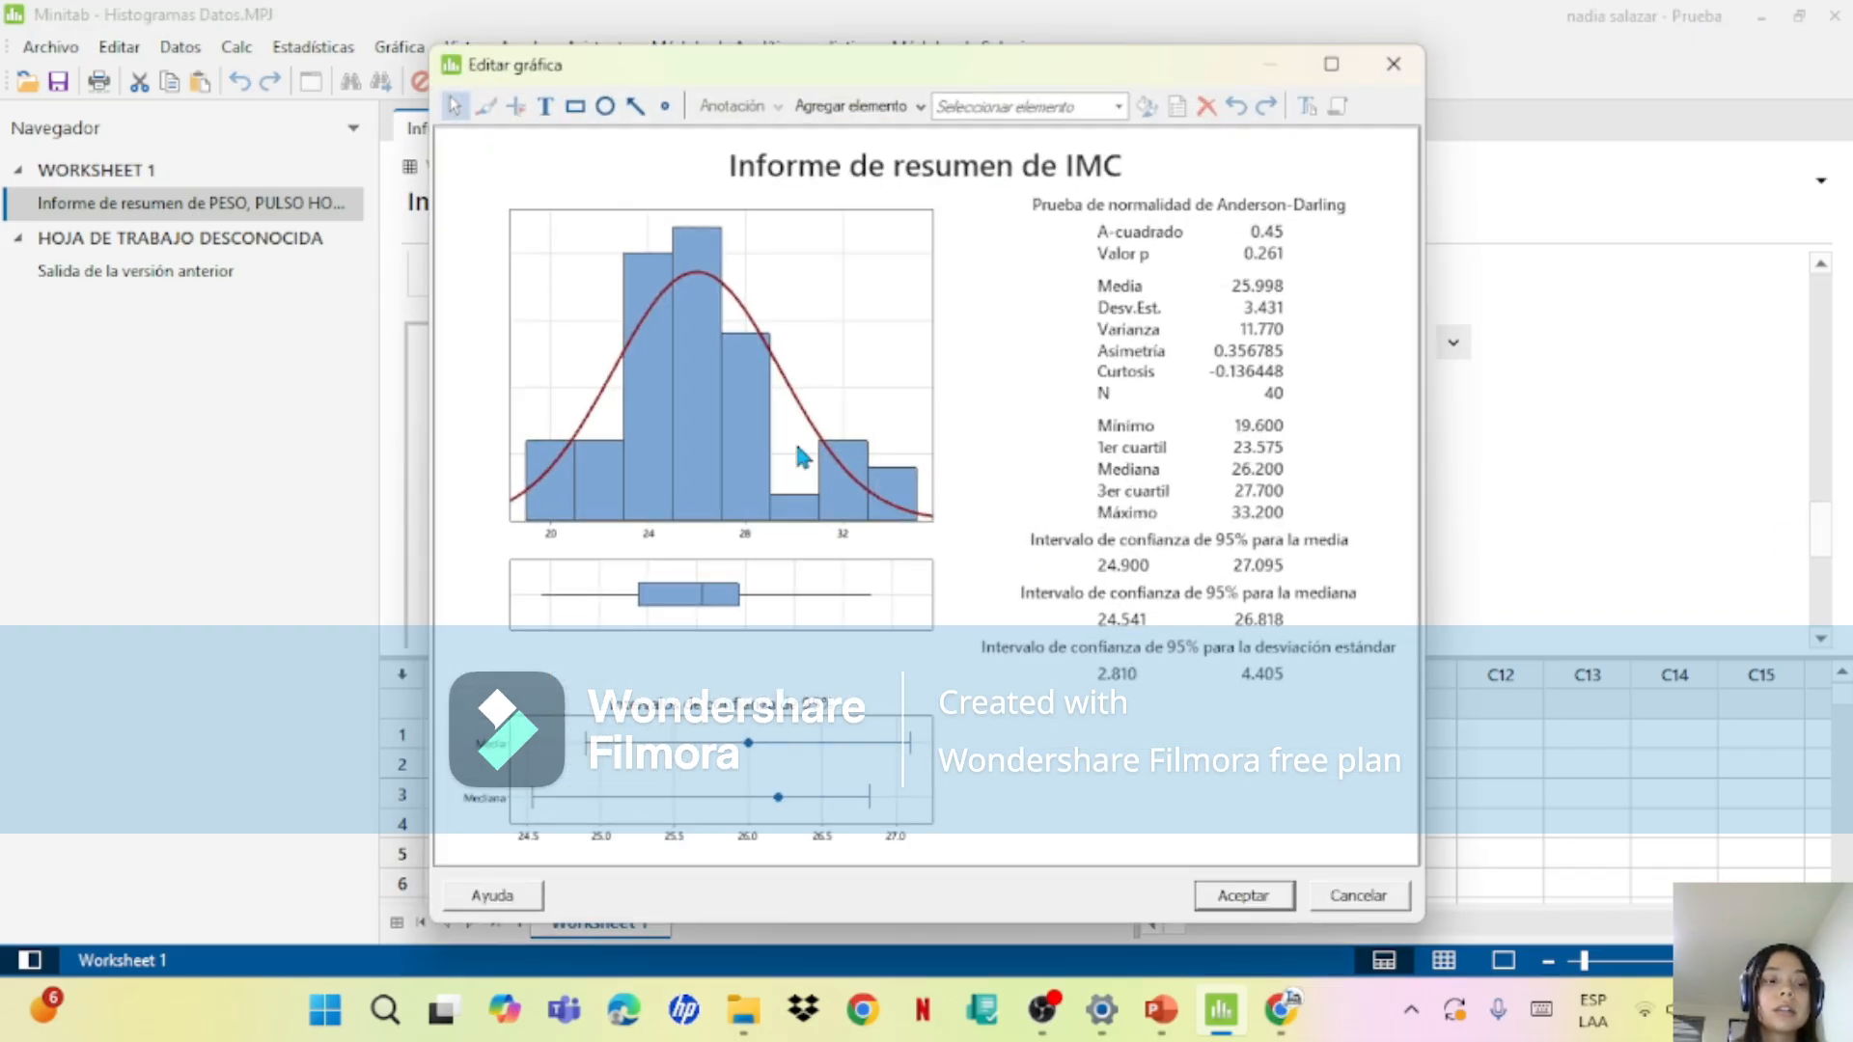
right_click(799, 449)
mouse_move(927, 593)
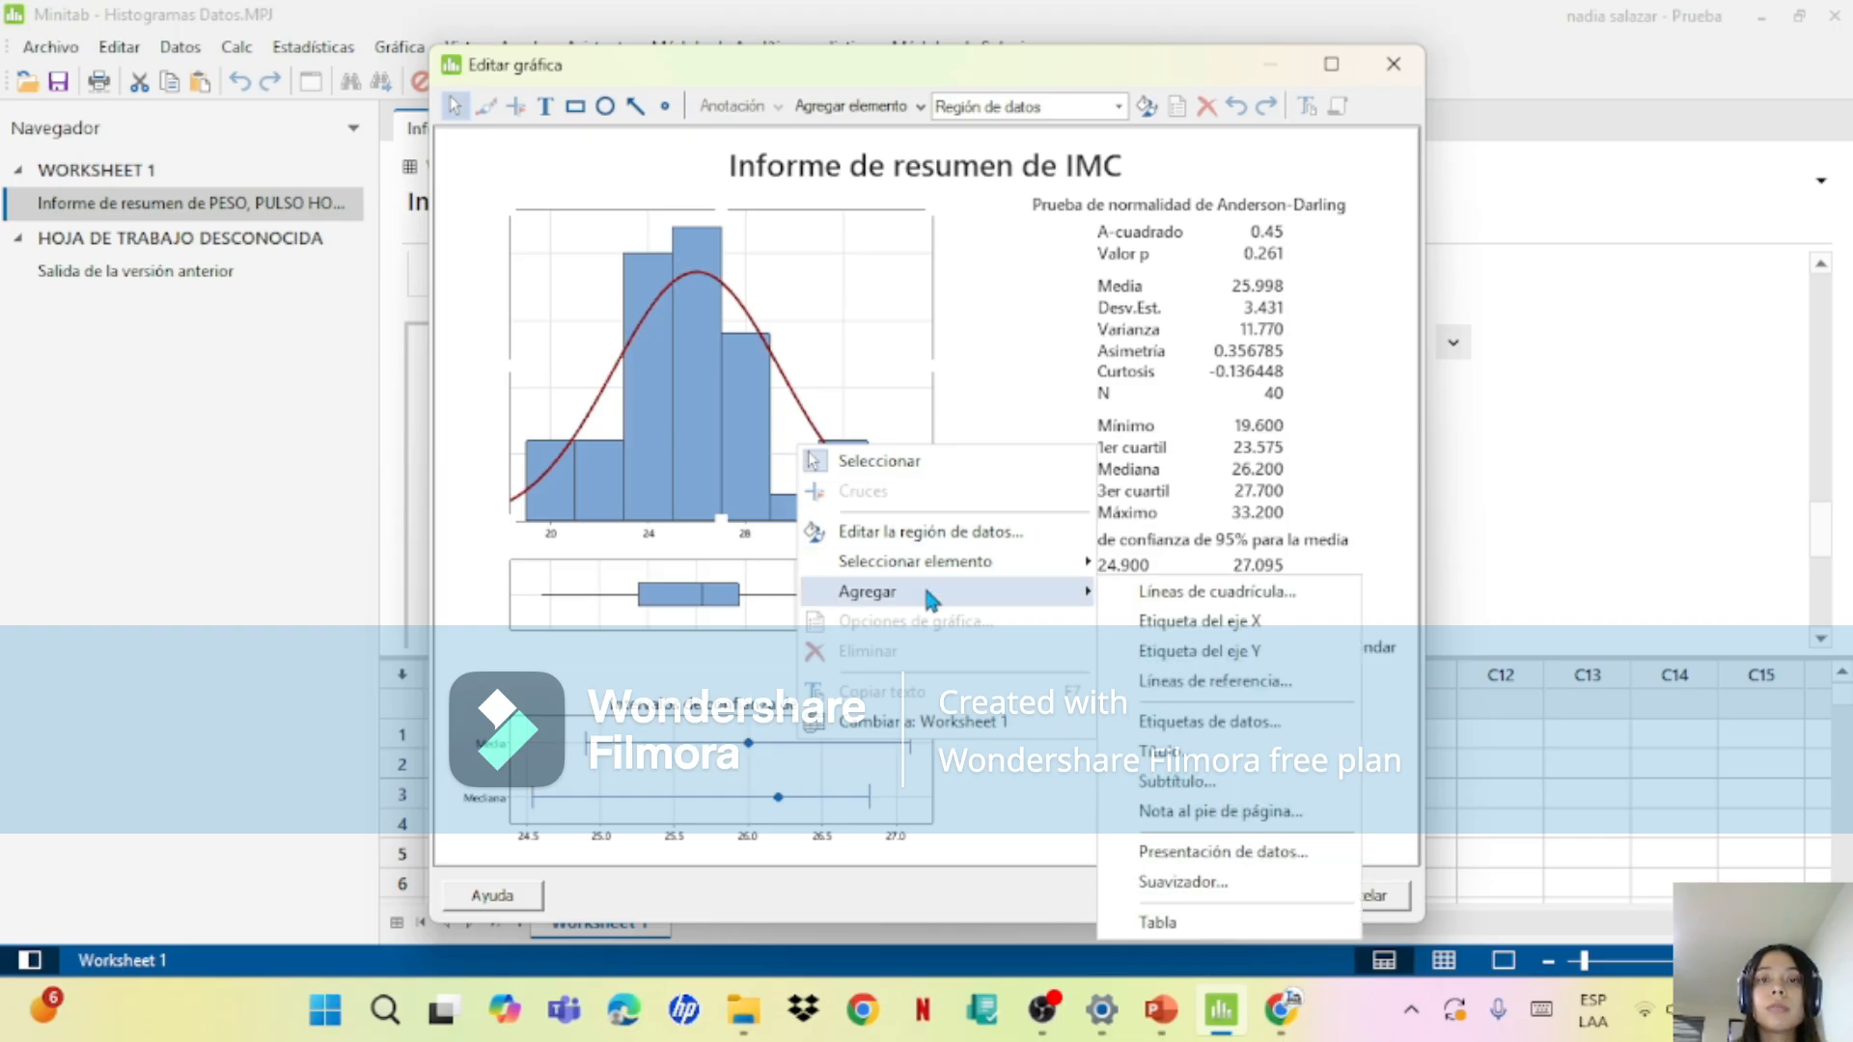
click(1177, 723)
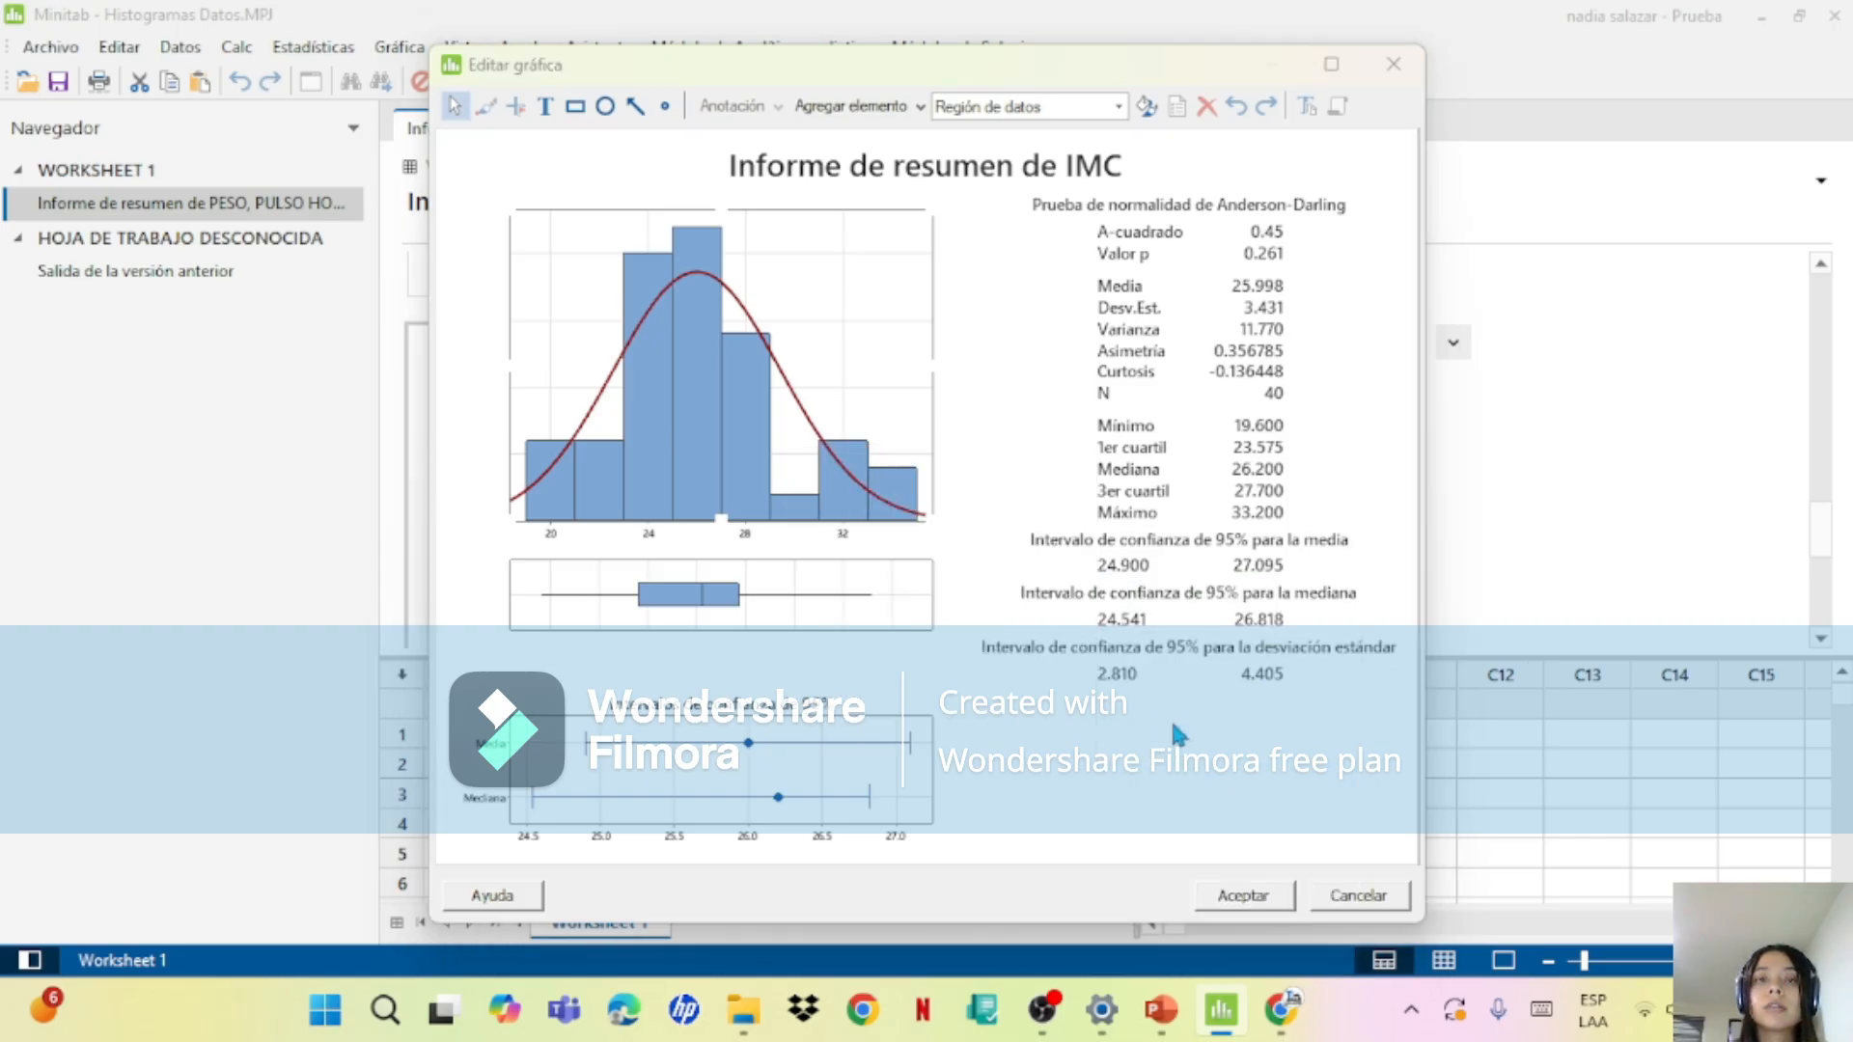
click(1003, 719)
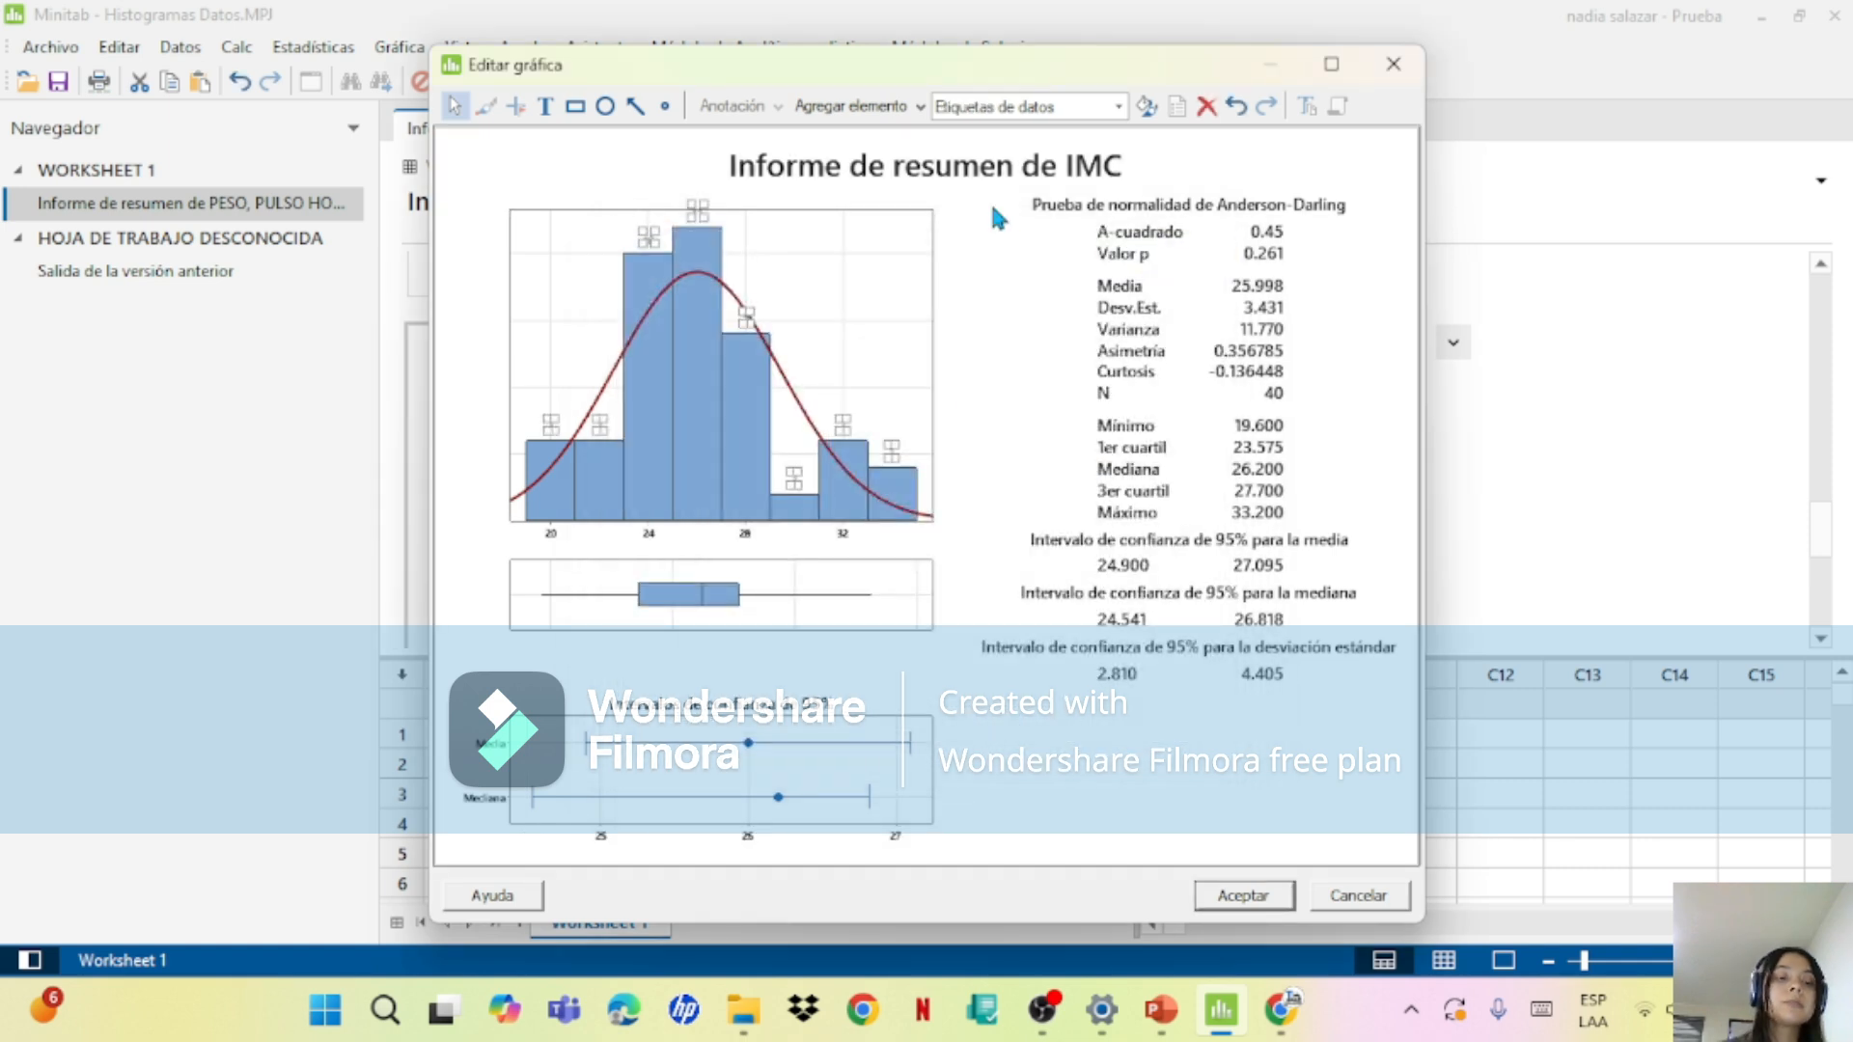
click(1393, 64)
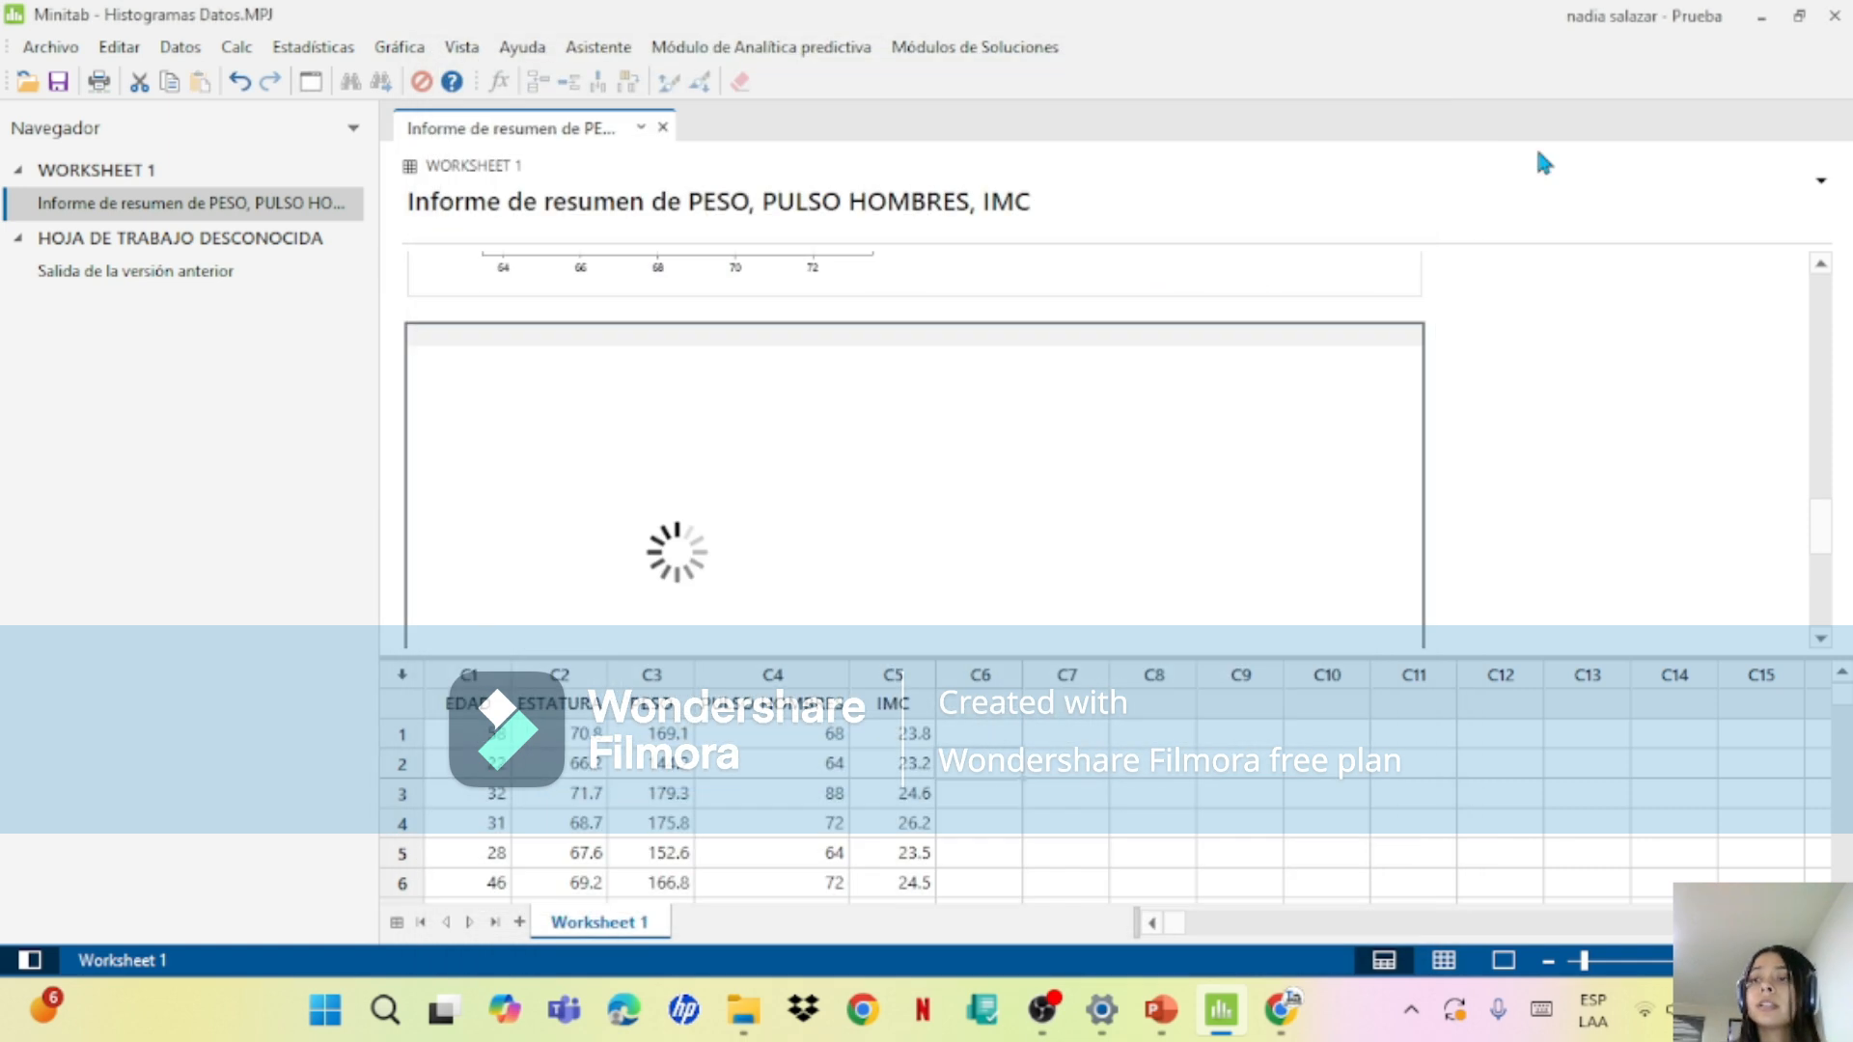
Step: Switch to the Histogramas presentation in PowerPoint and review the data table, the data file slide and the example statement
drag(1818, 555, 1809, 336)
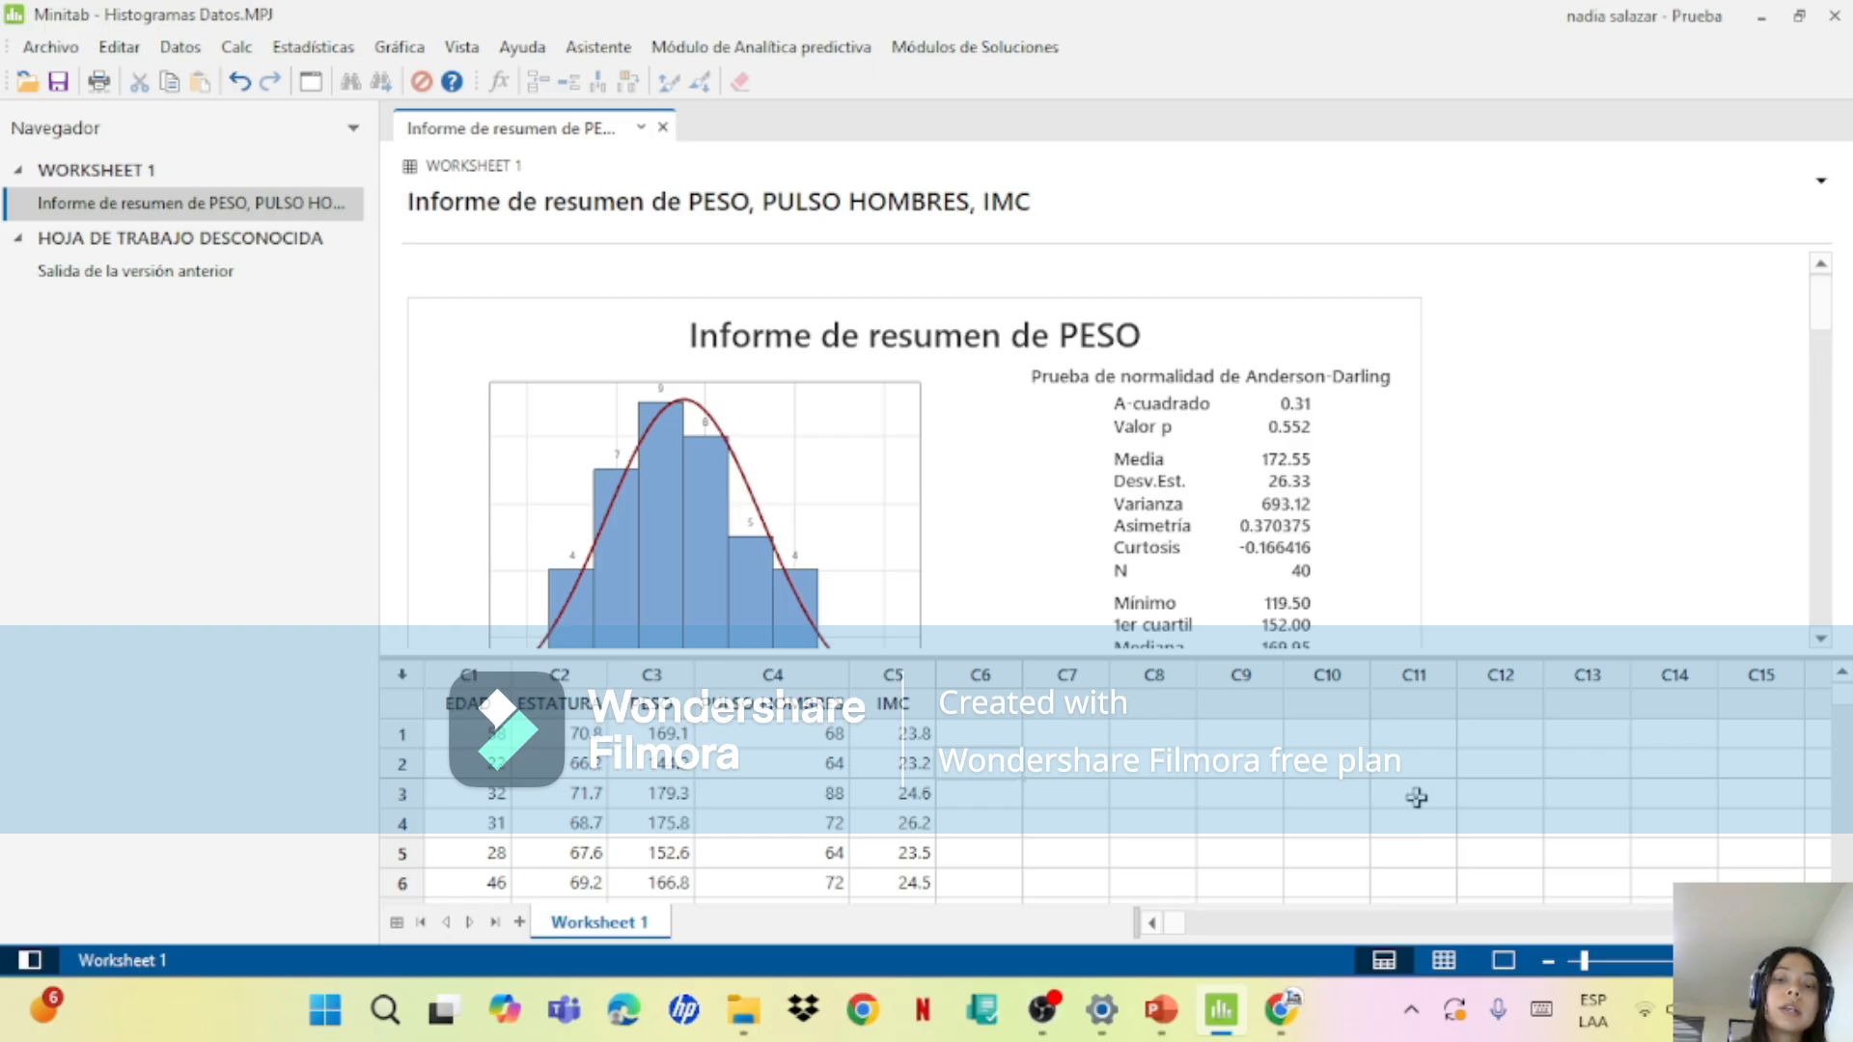
click(1163, 1008)
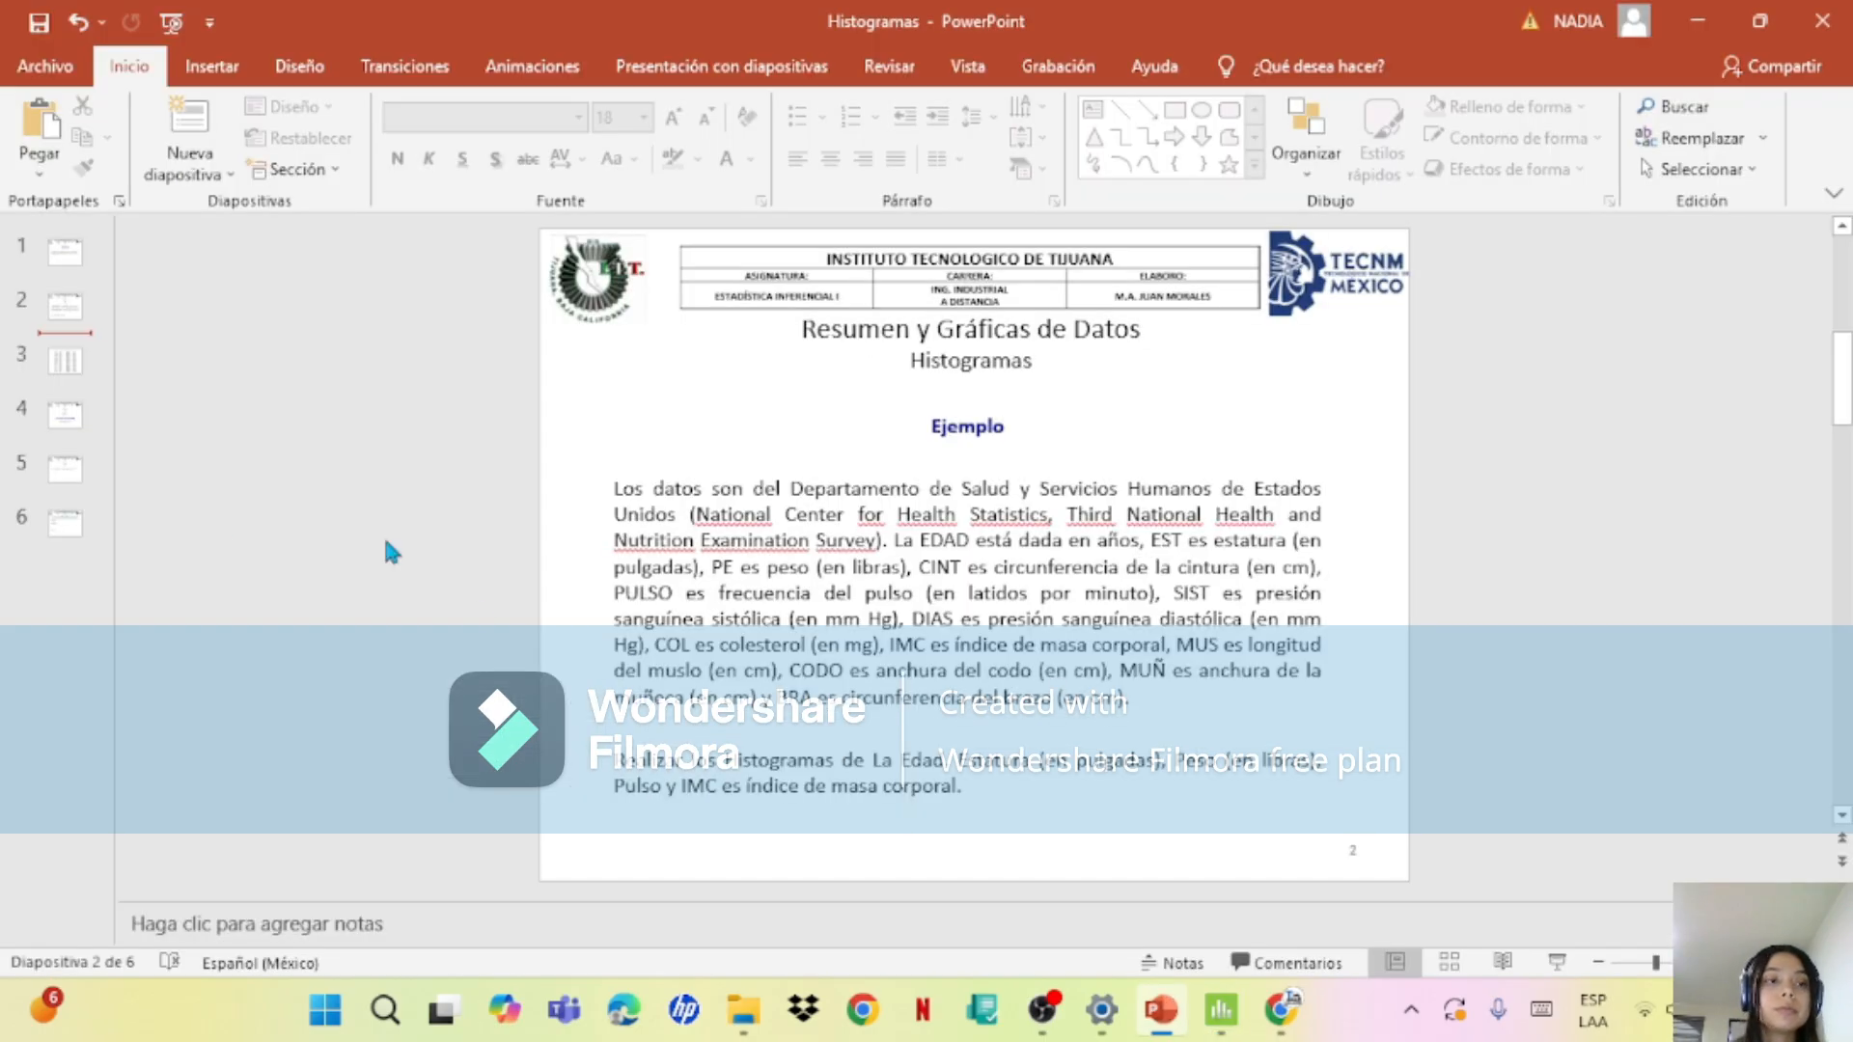
click(71, 380)
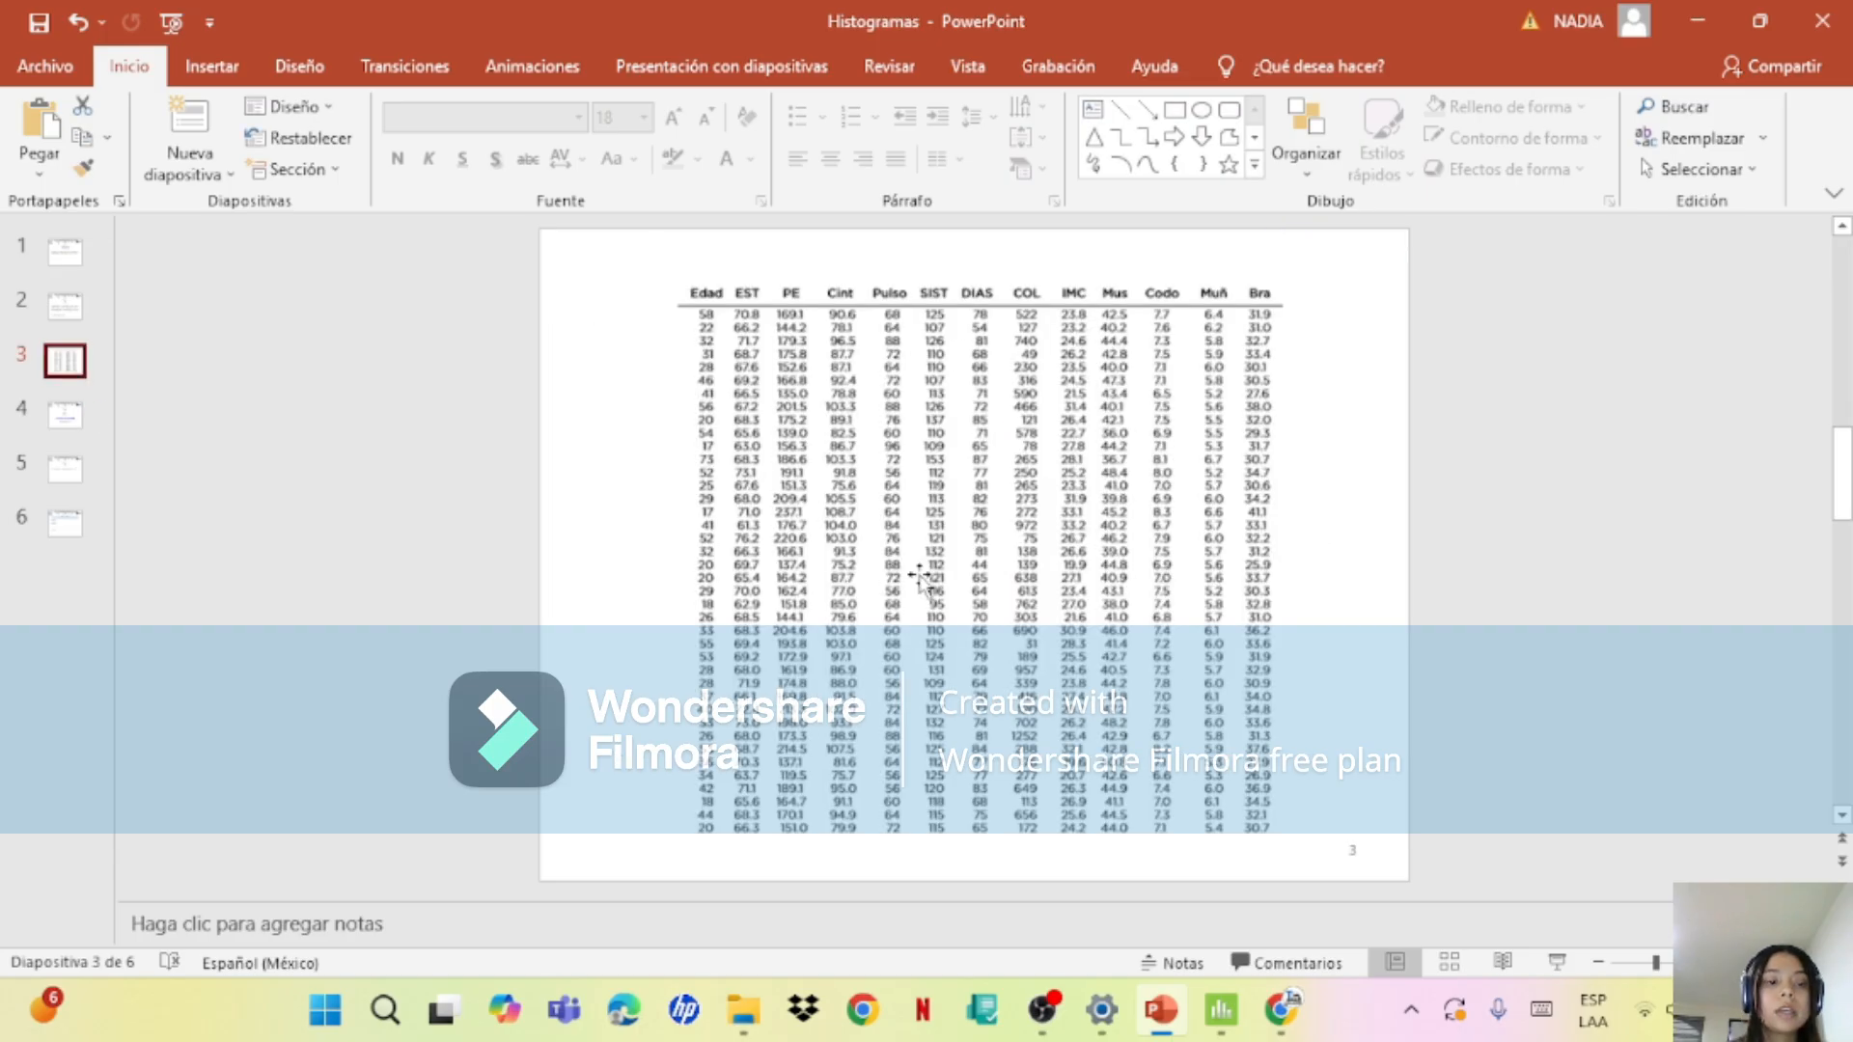
click(68, 417)
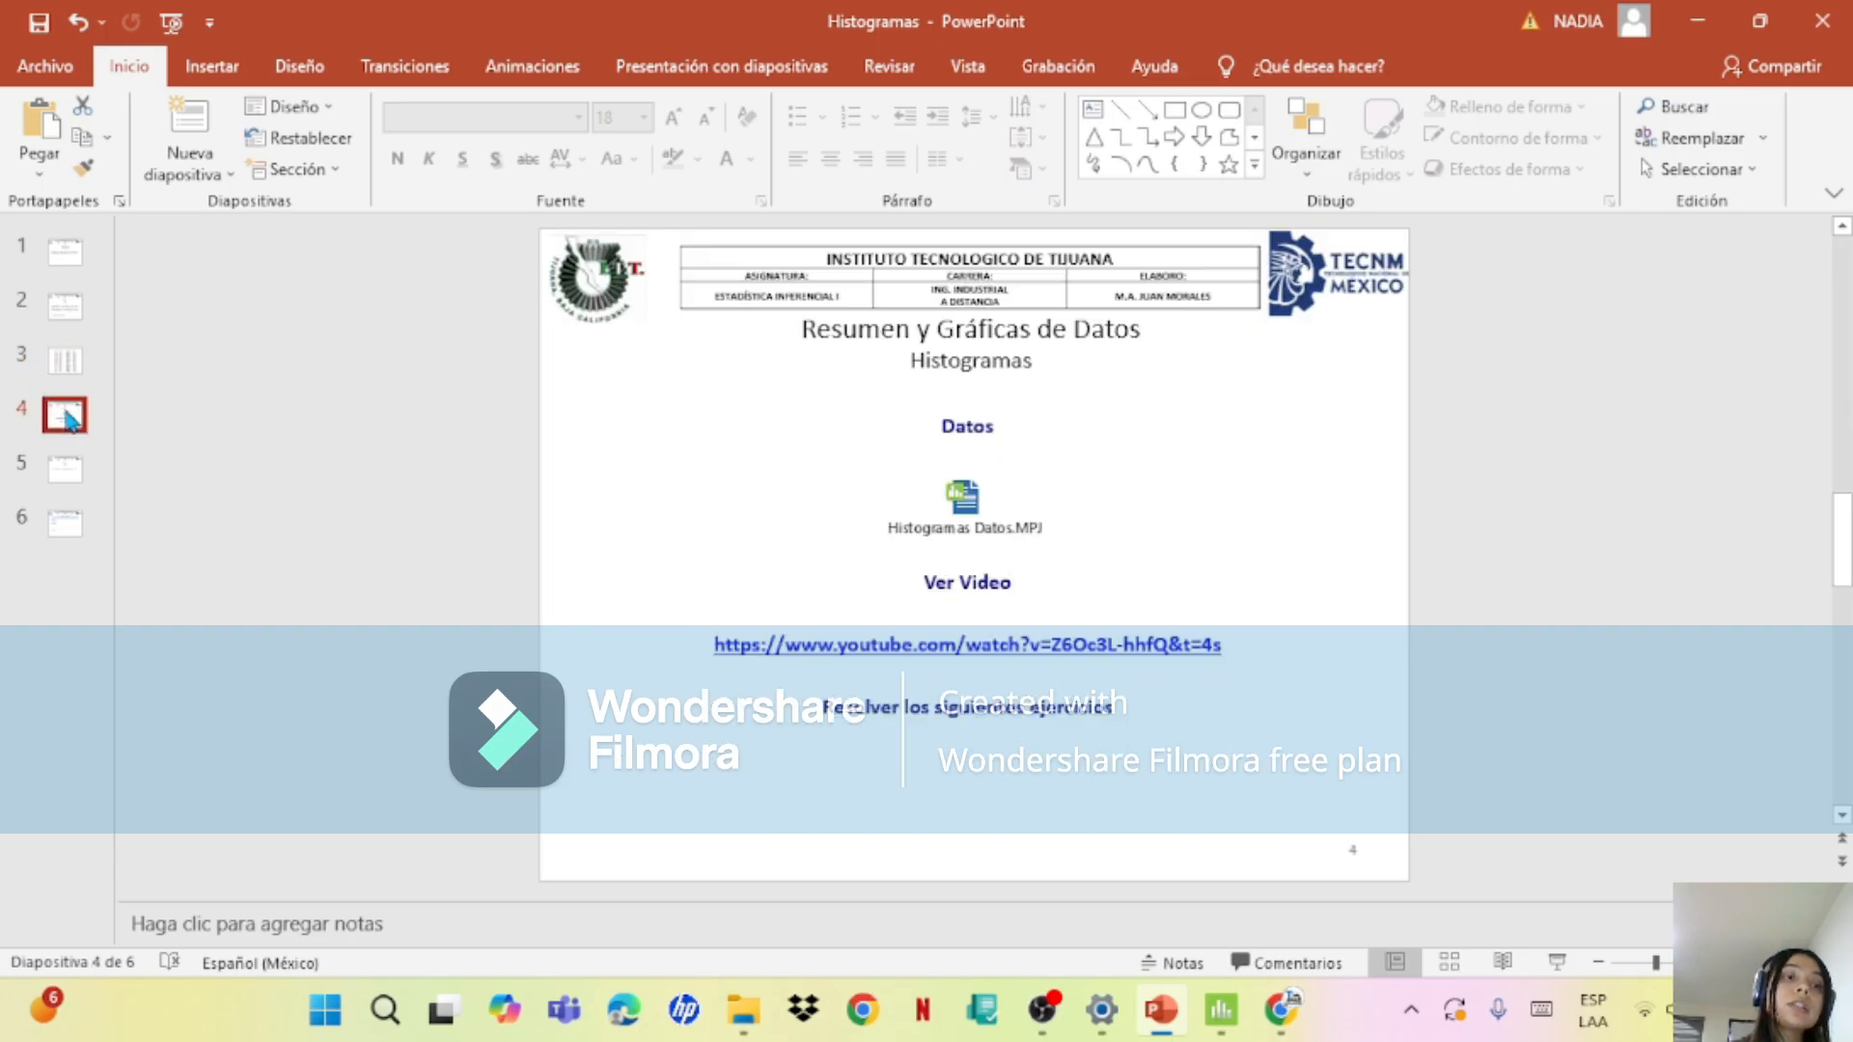
click(79, 307)
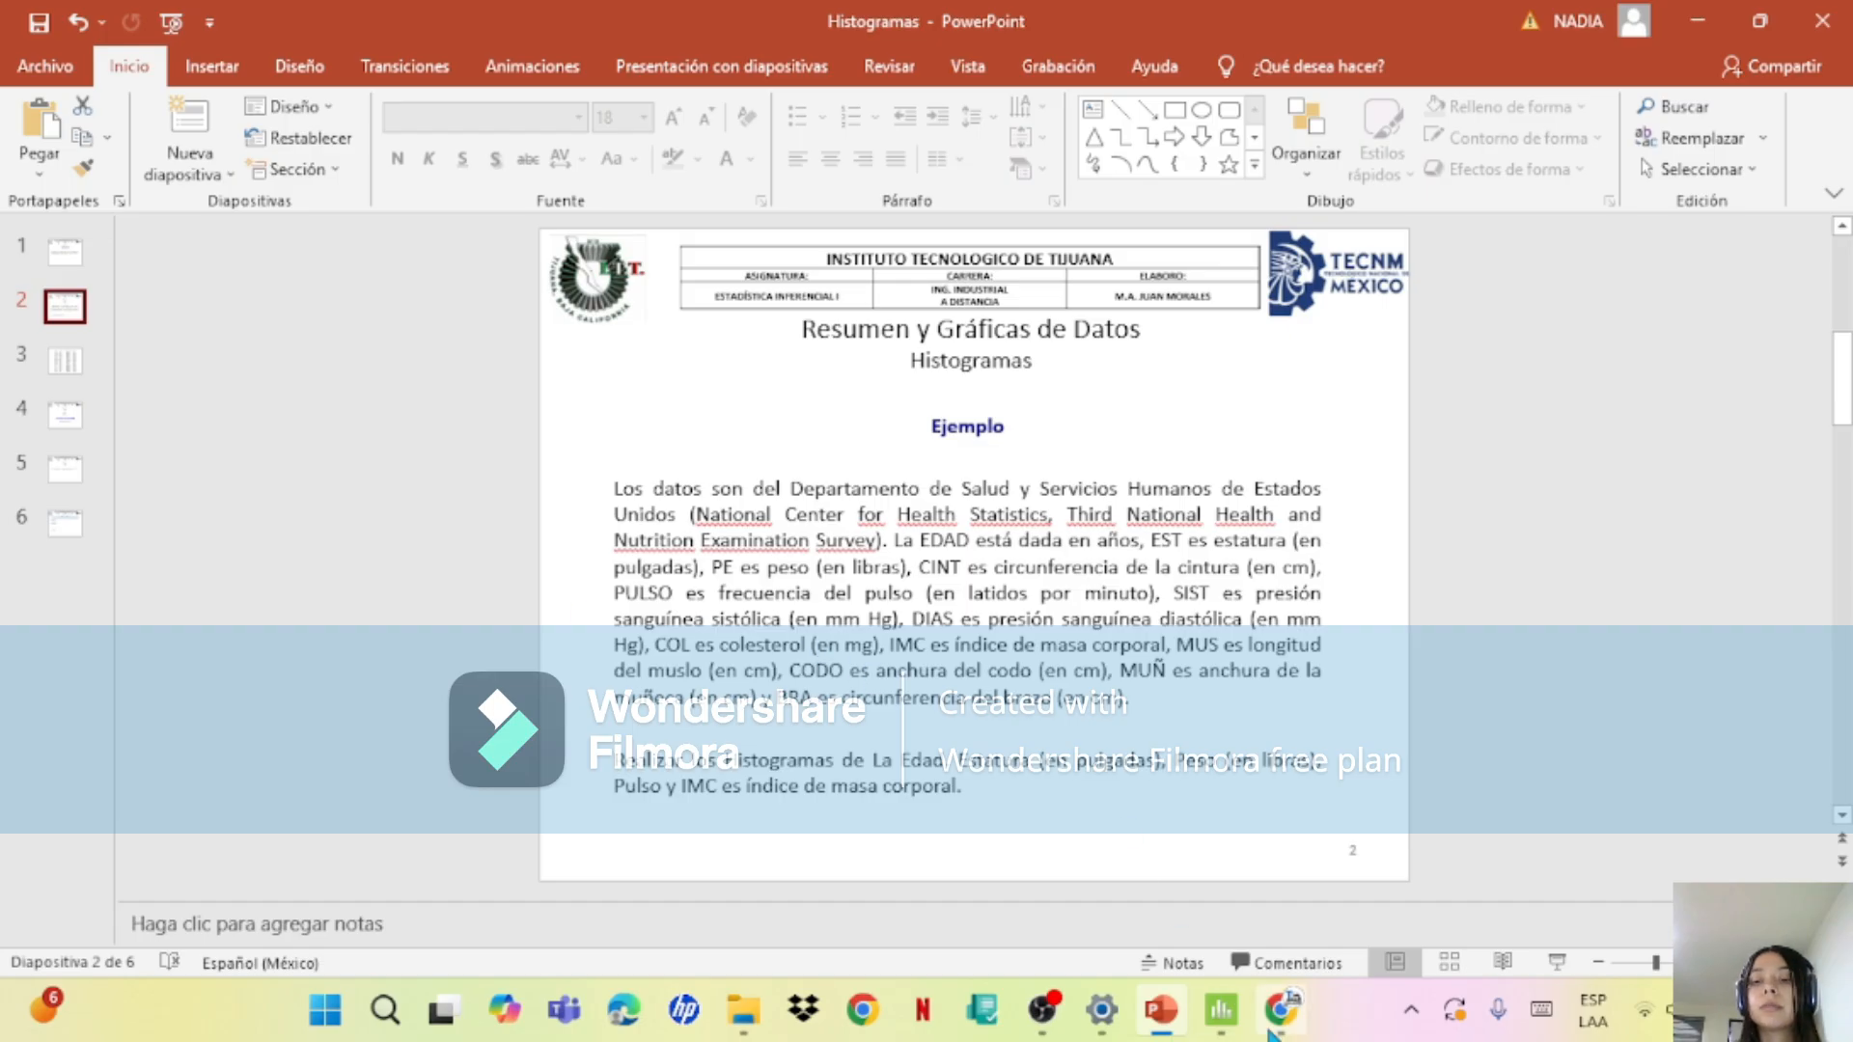
Step: Return to Minitab and examine the summary reports from PESO through to IMC
click(1163, 1010)
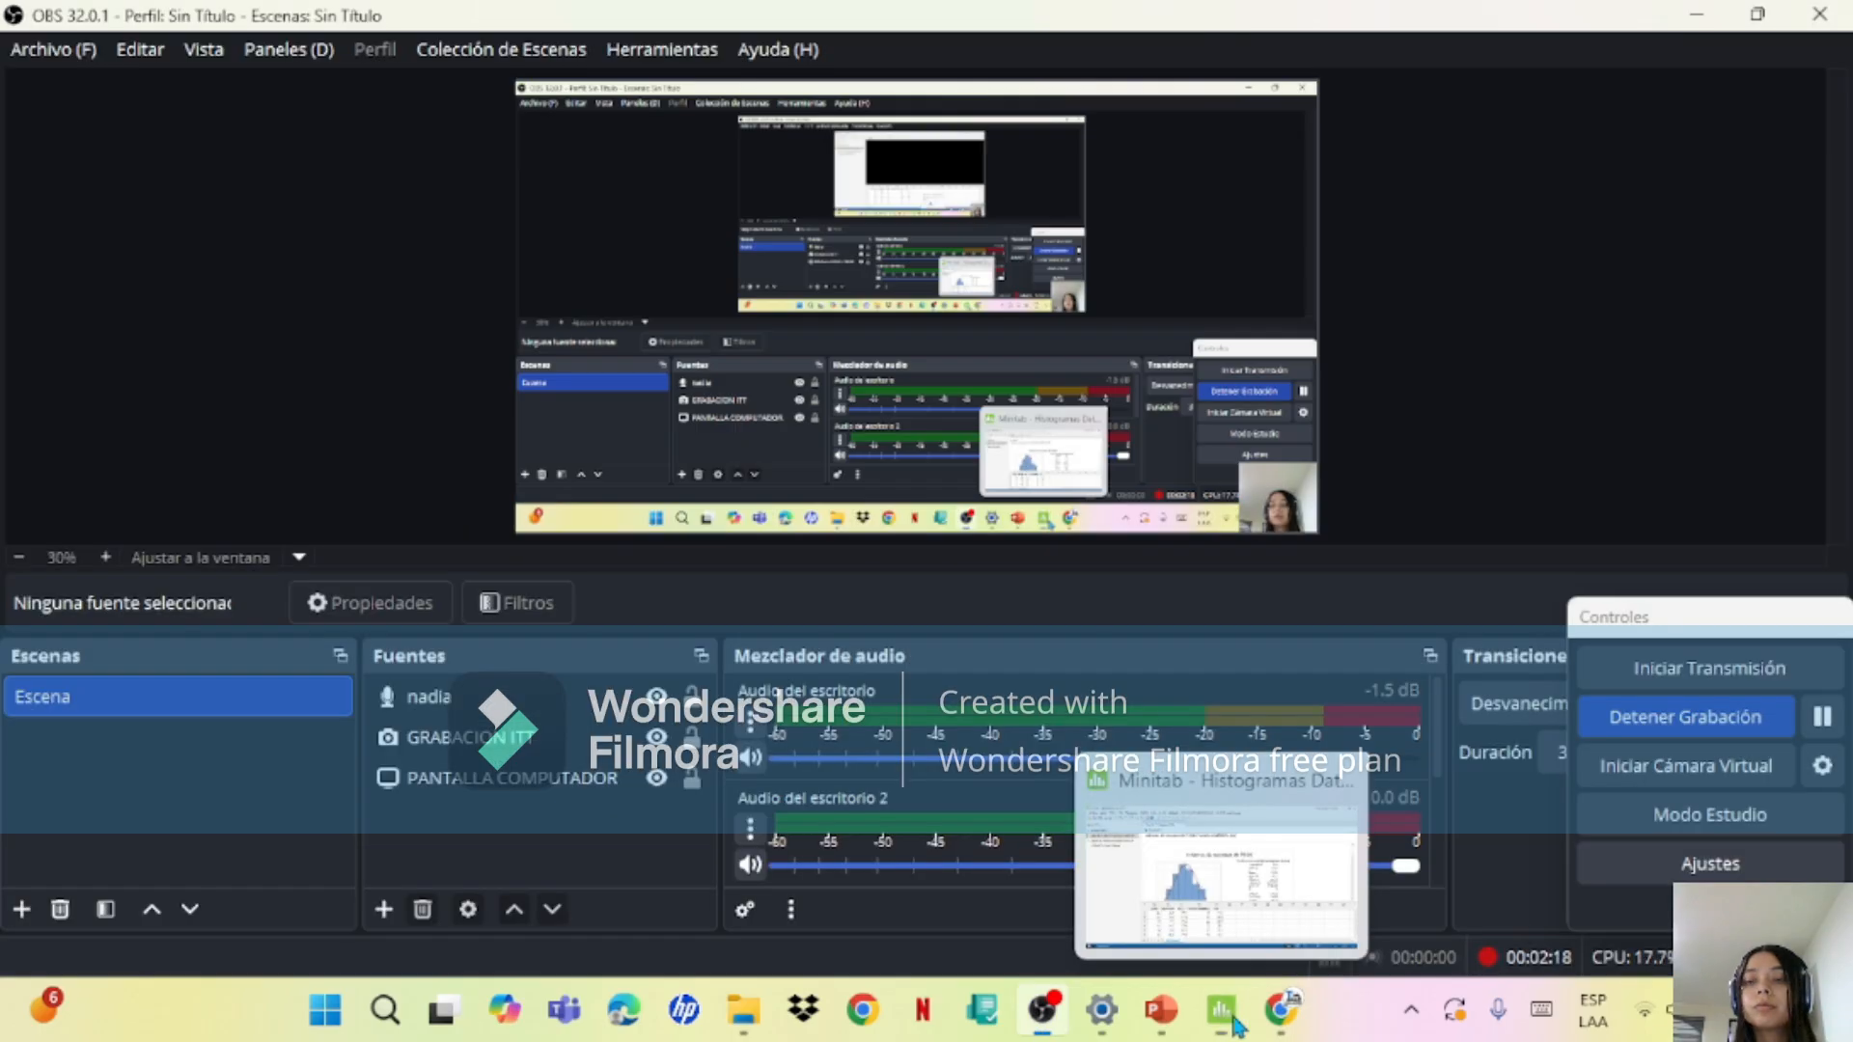
click(1282, 1010)
click(1221, 1010)
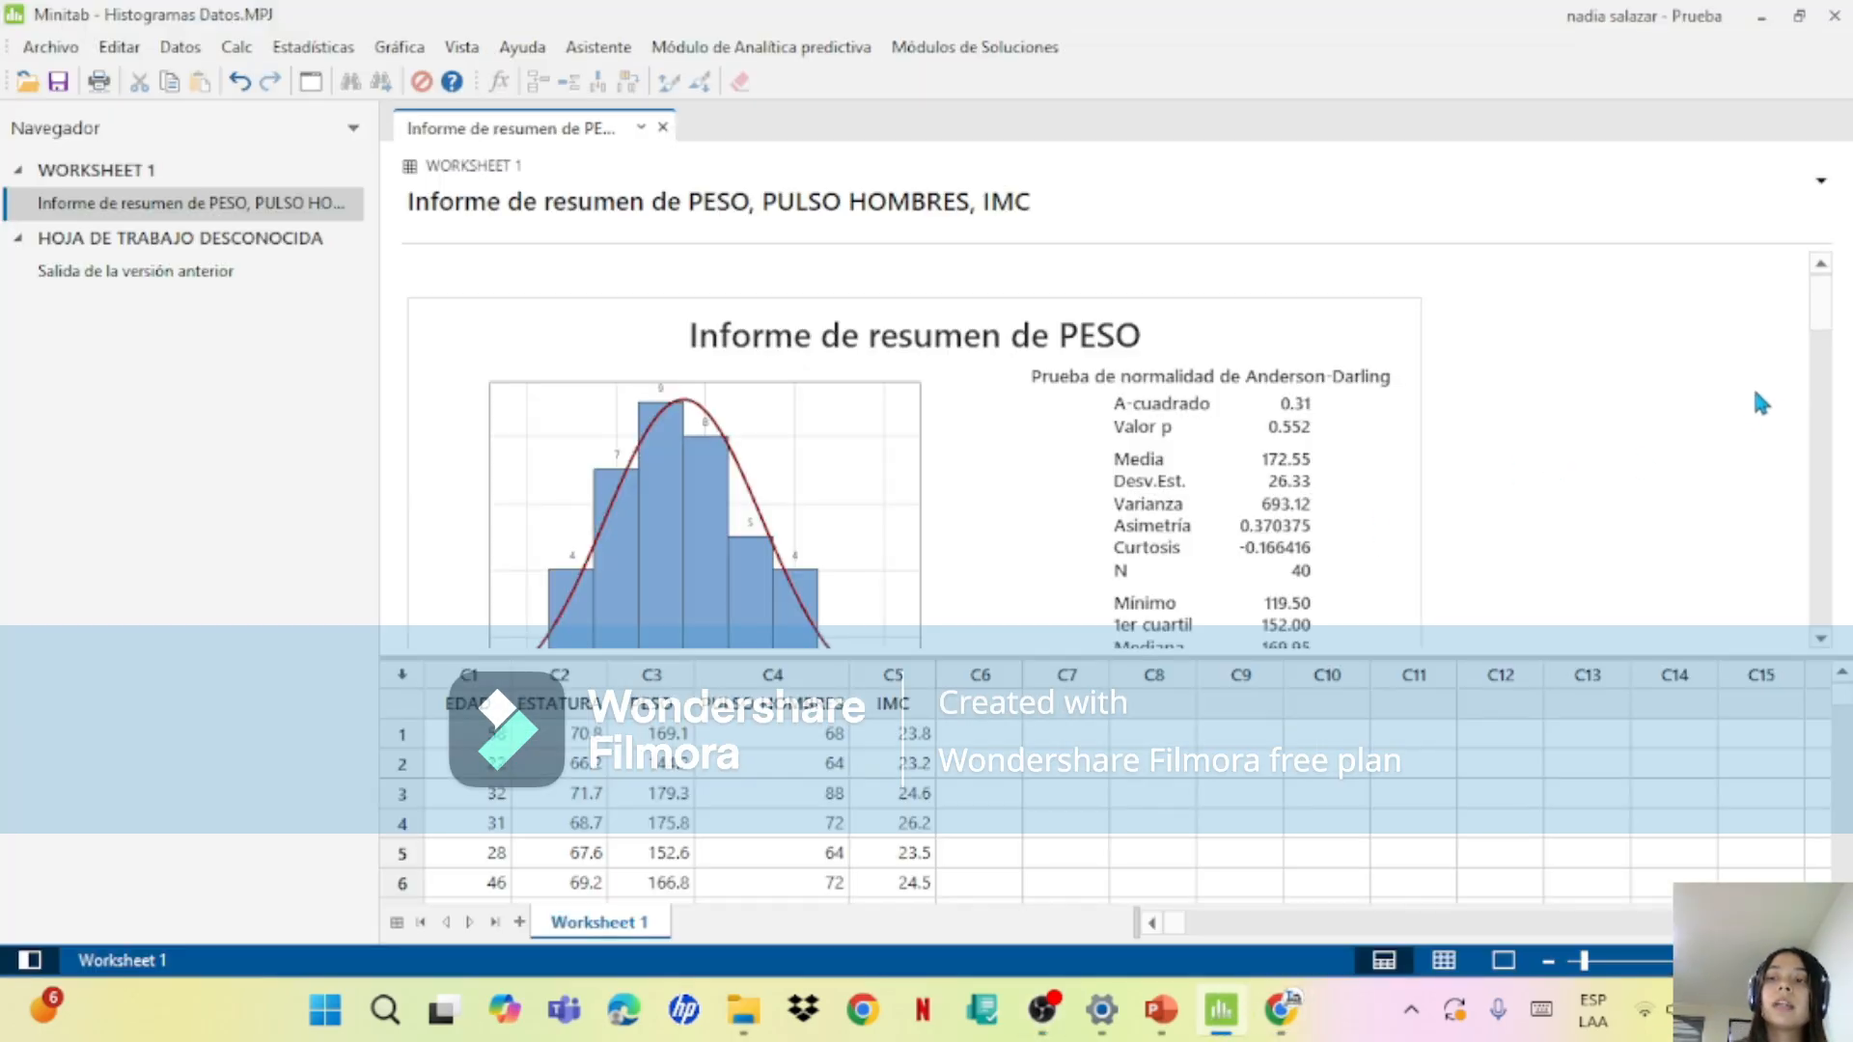
drag(1828, 314, 1832, 361)
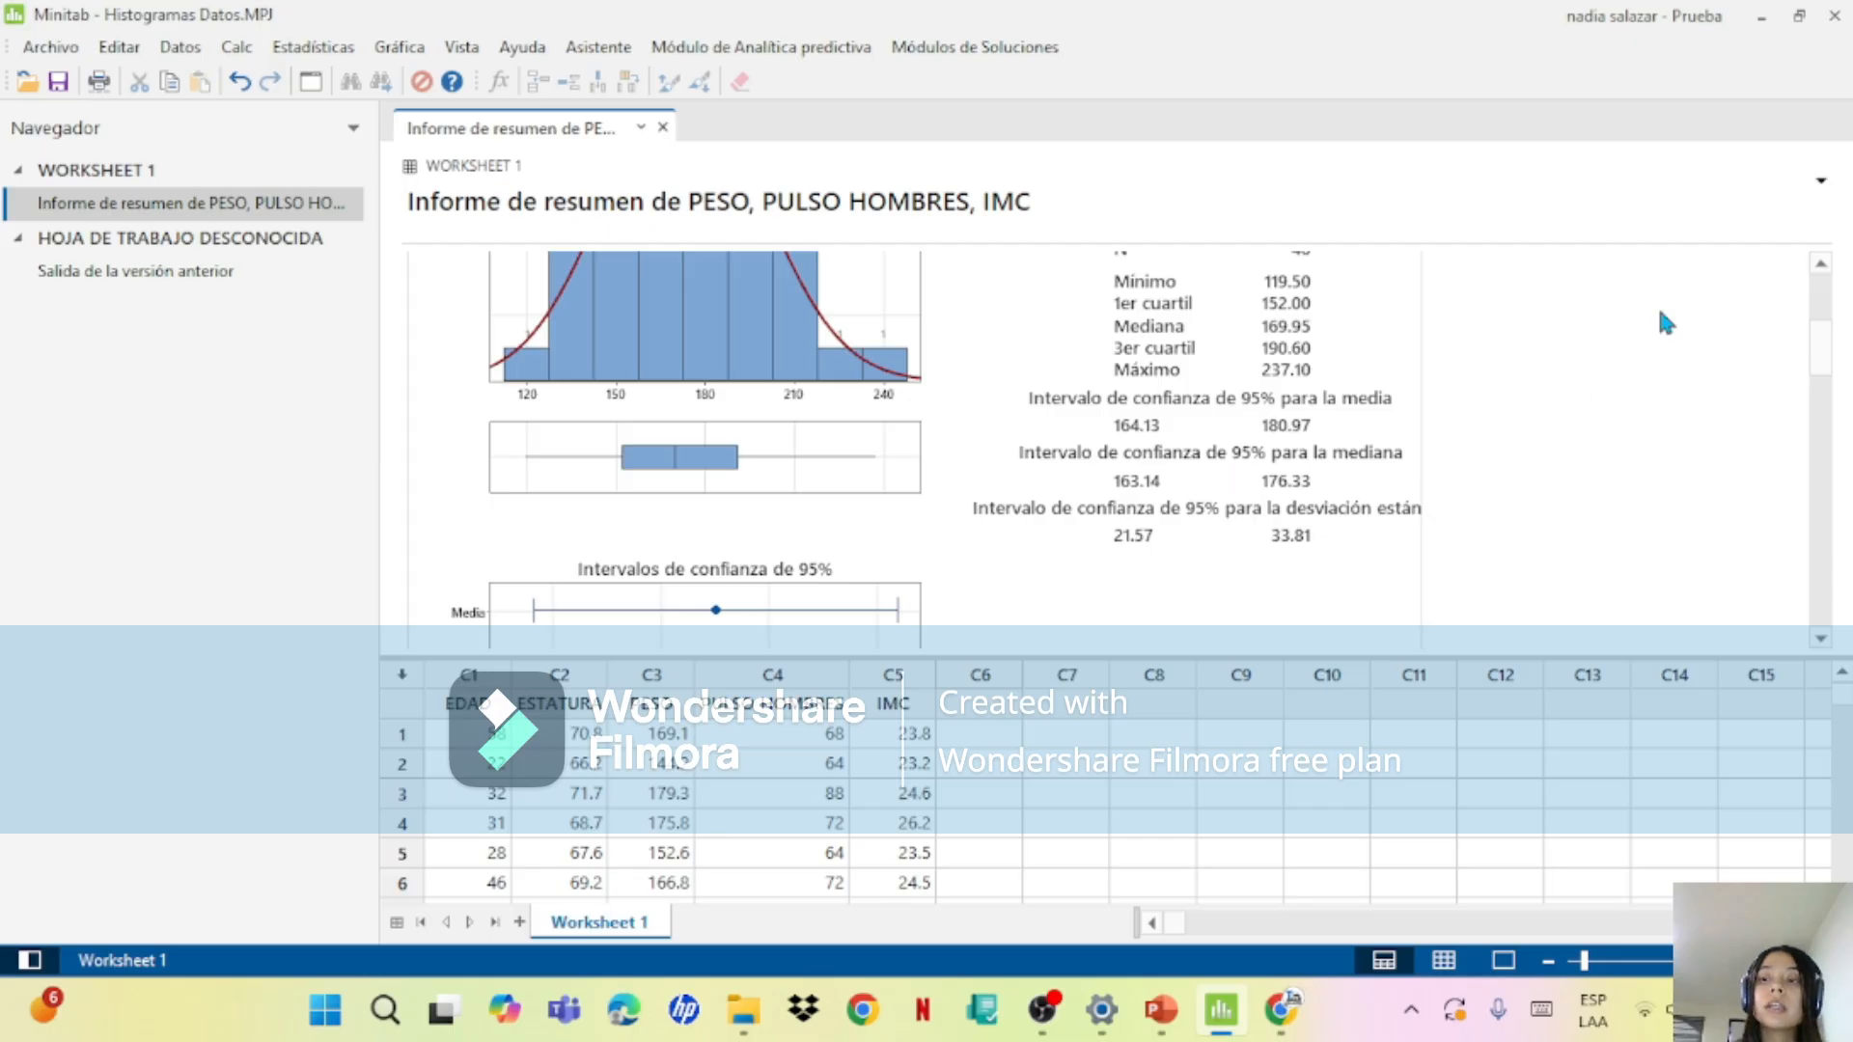
drag(1827, 362, 1824, 546)
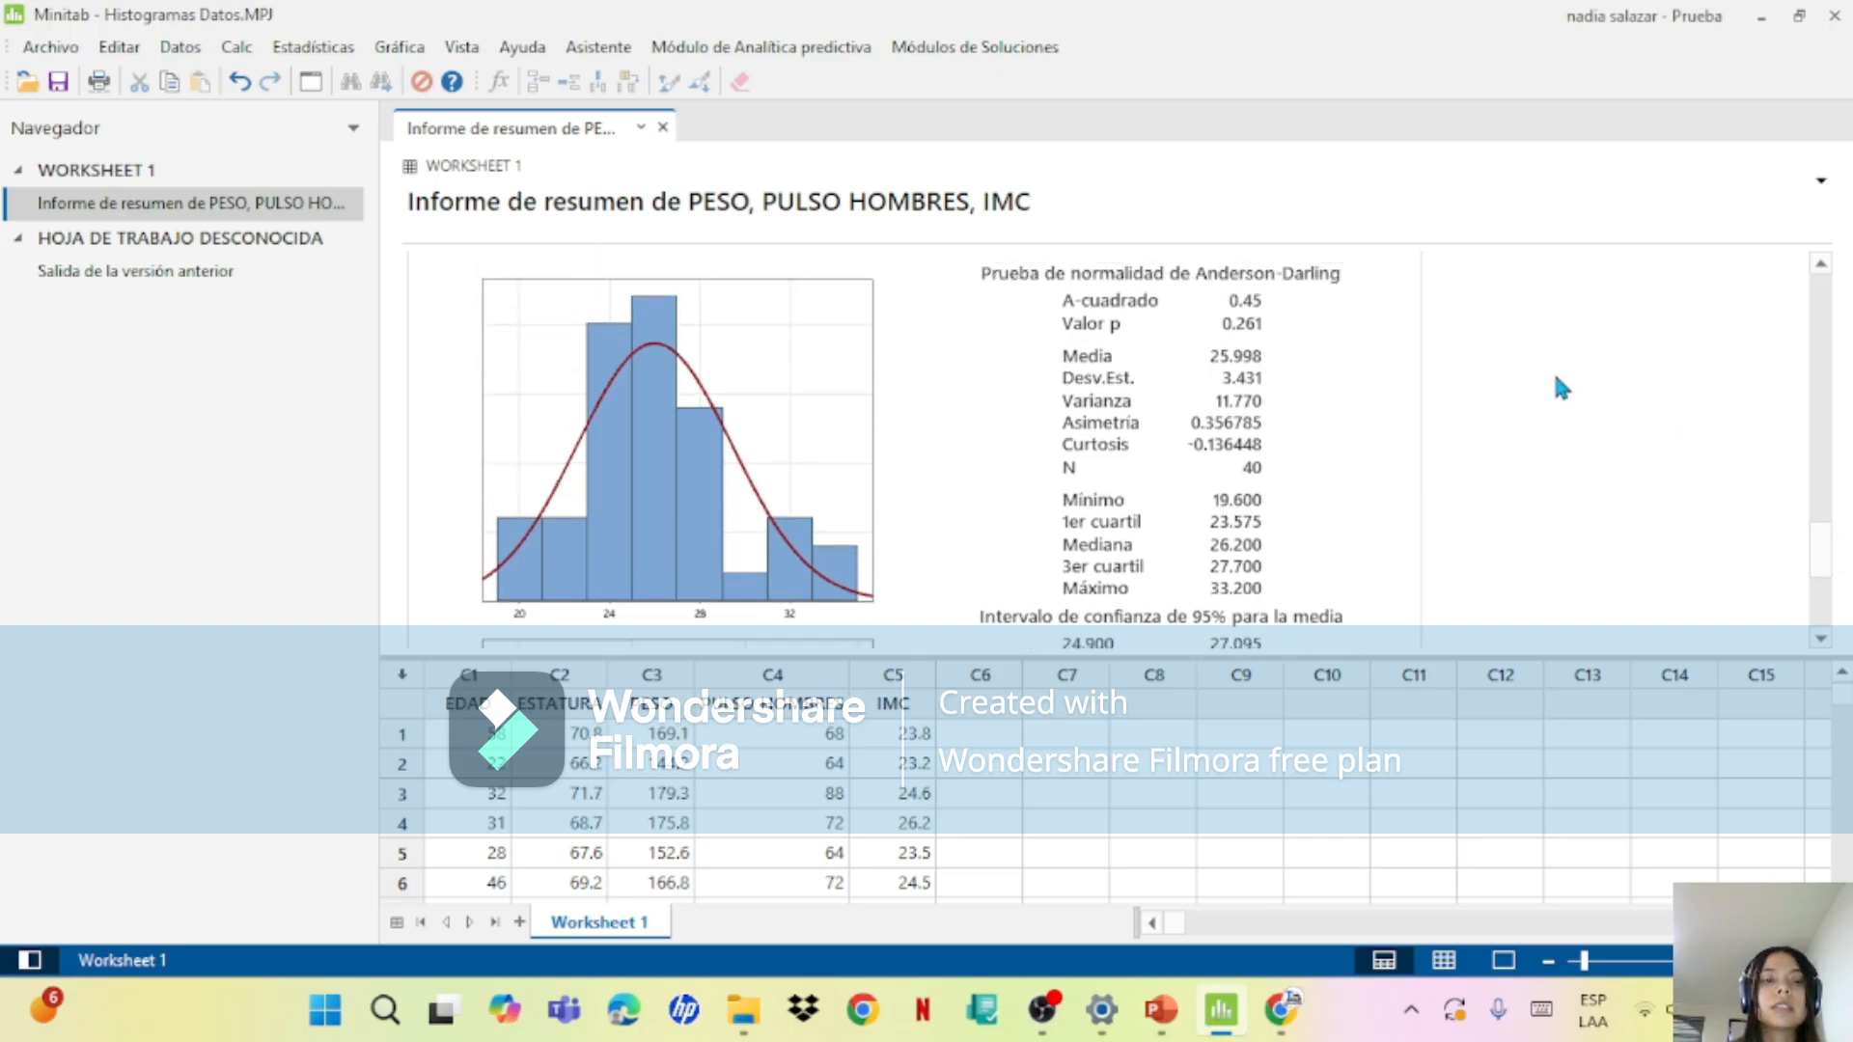
Step: Read the exercises slide in PowerPoint, then return to Minitab and examine the confidence intervals in the IMC report
click(1167, 1007)
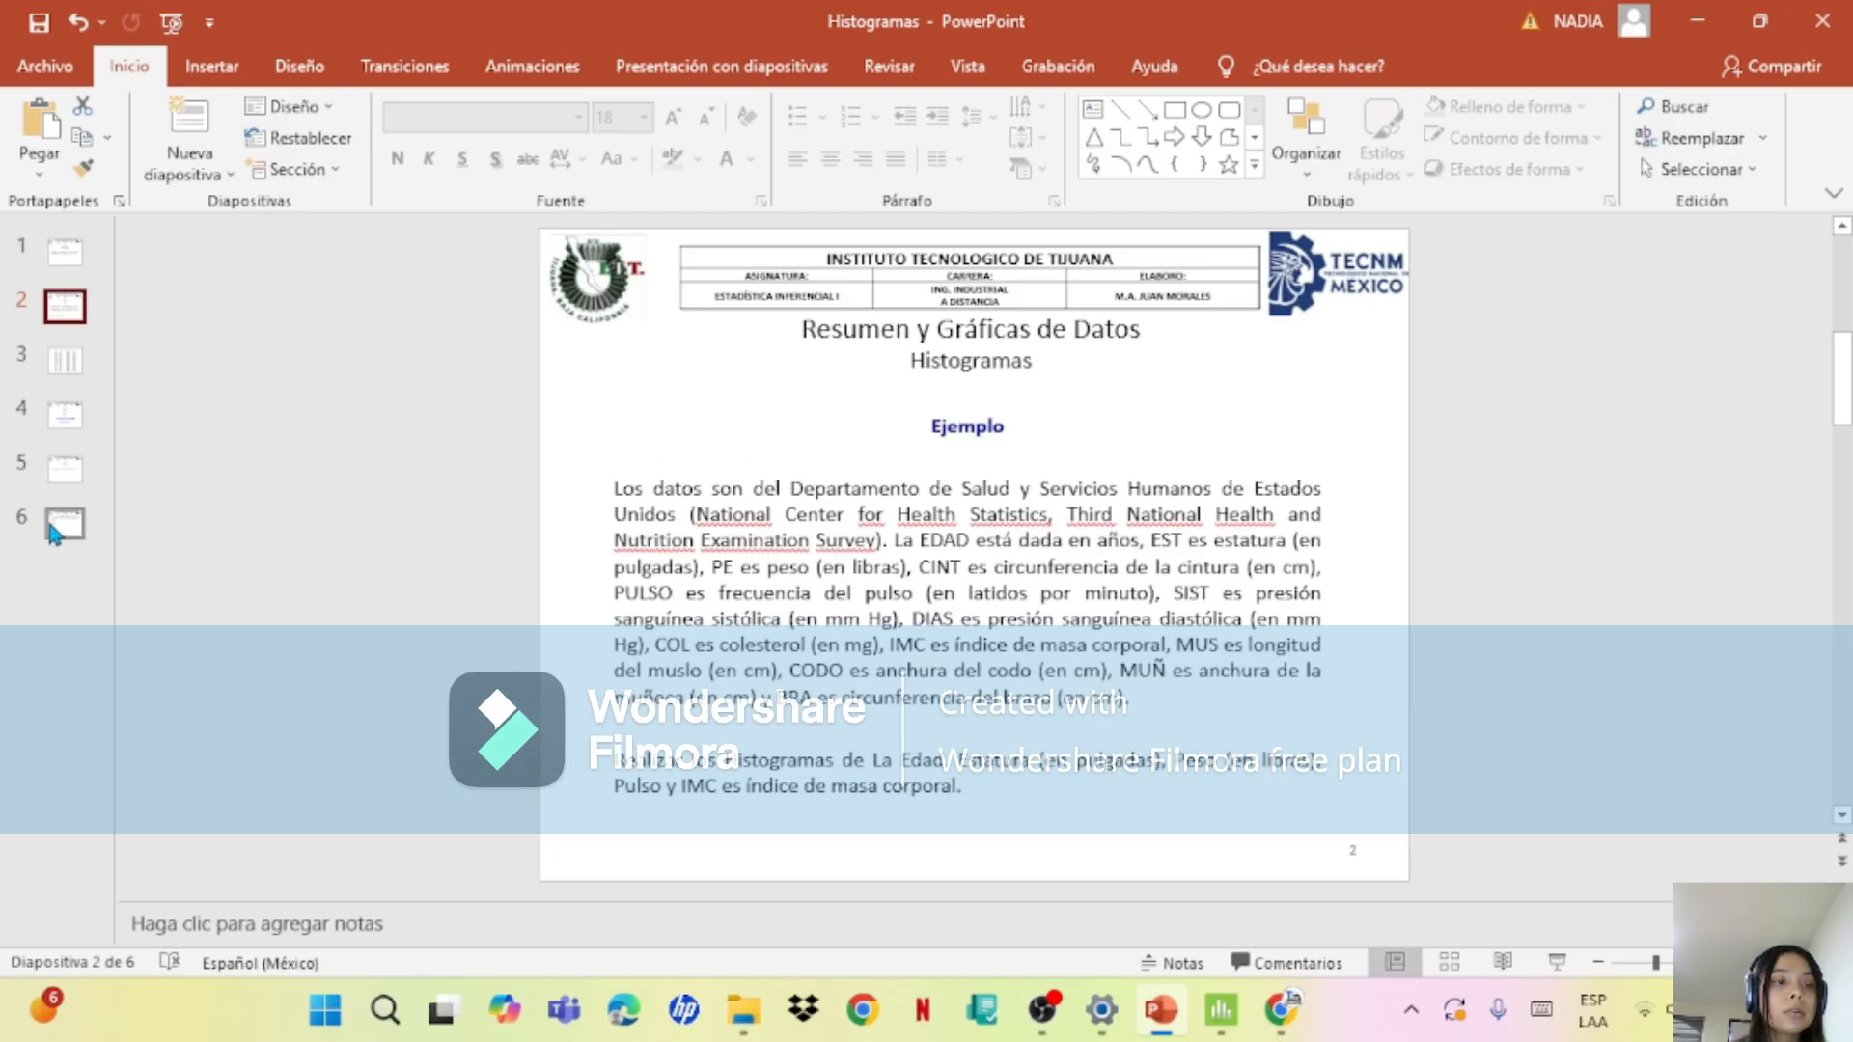
click(62, 479)
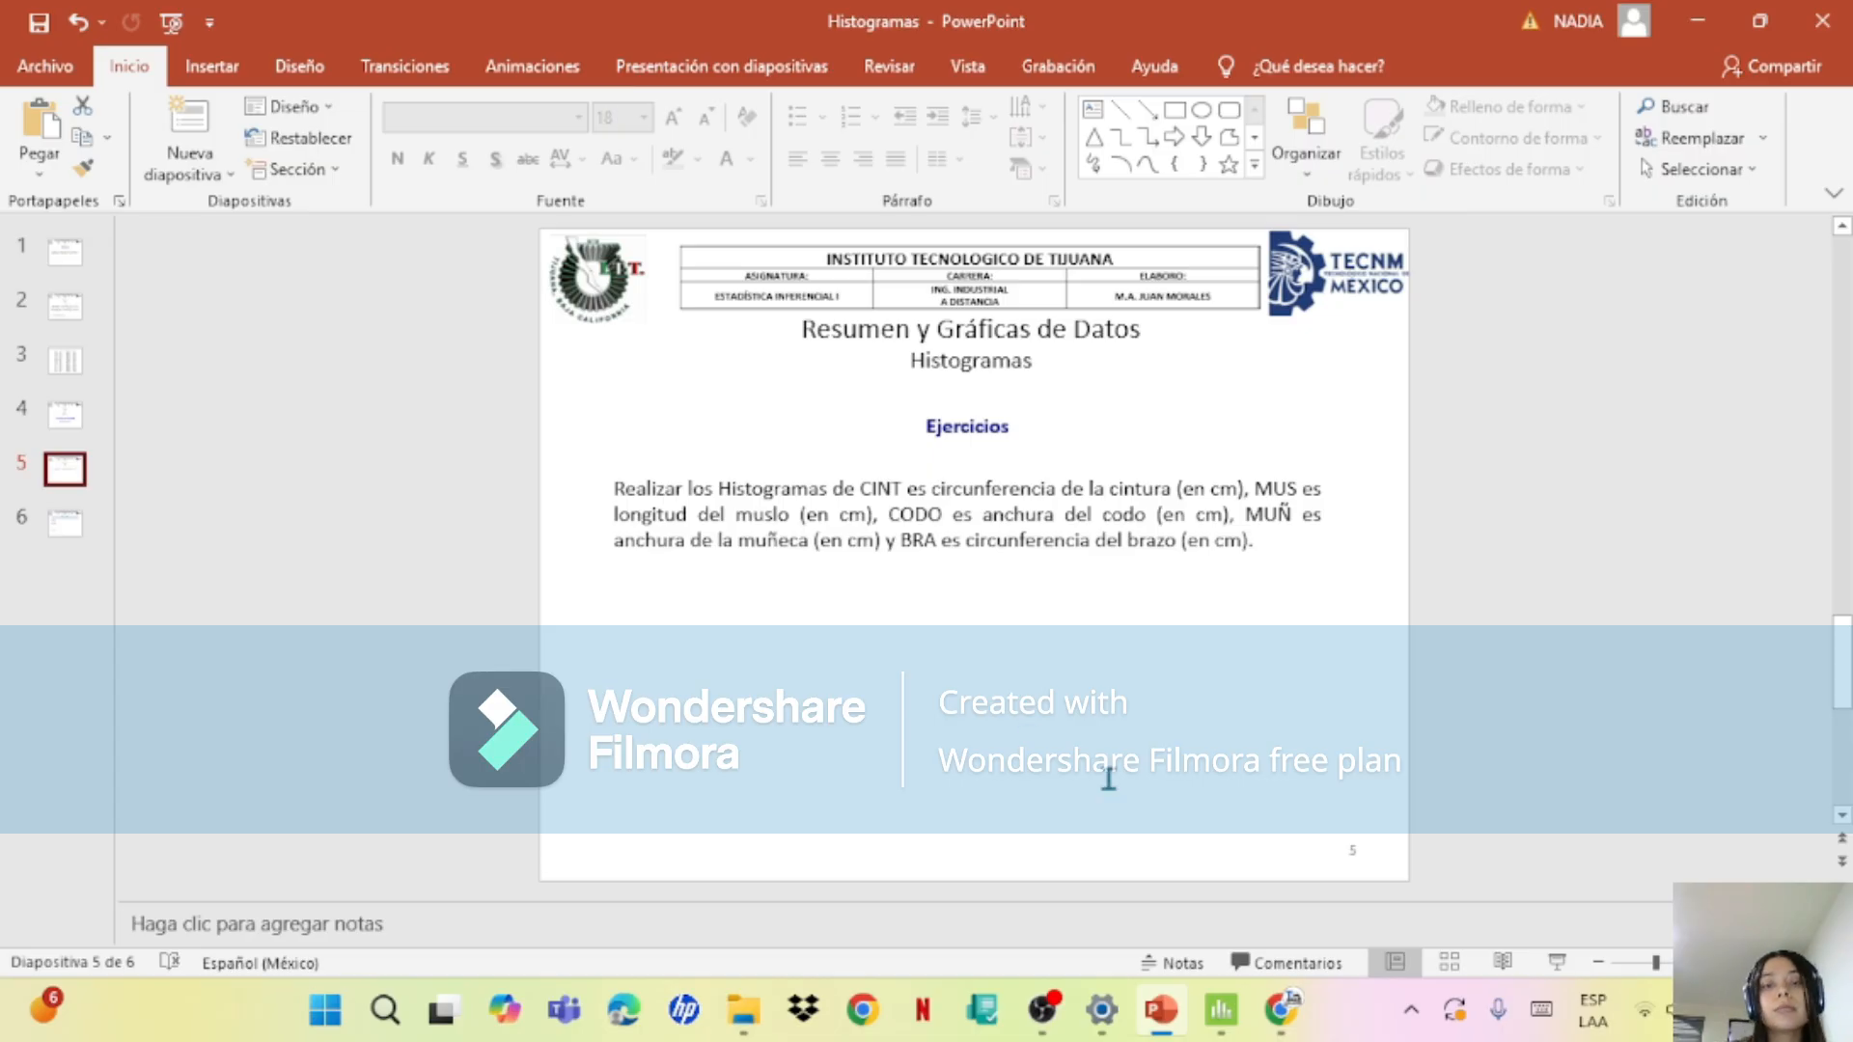
click(1221, 1009)
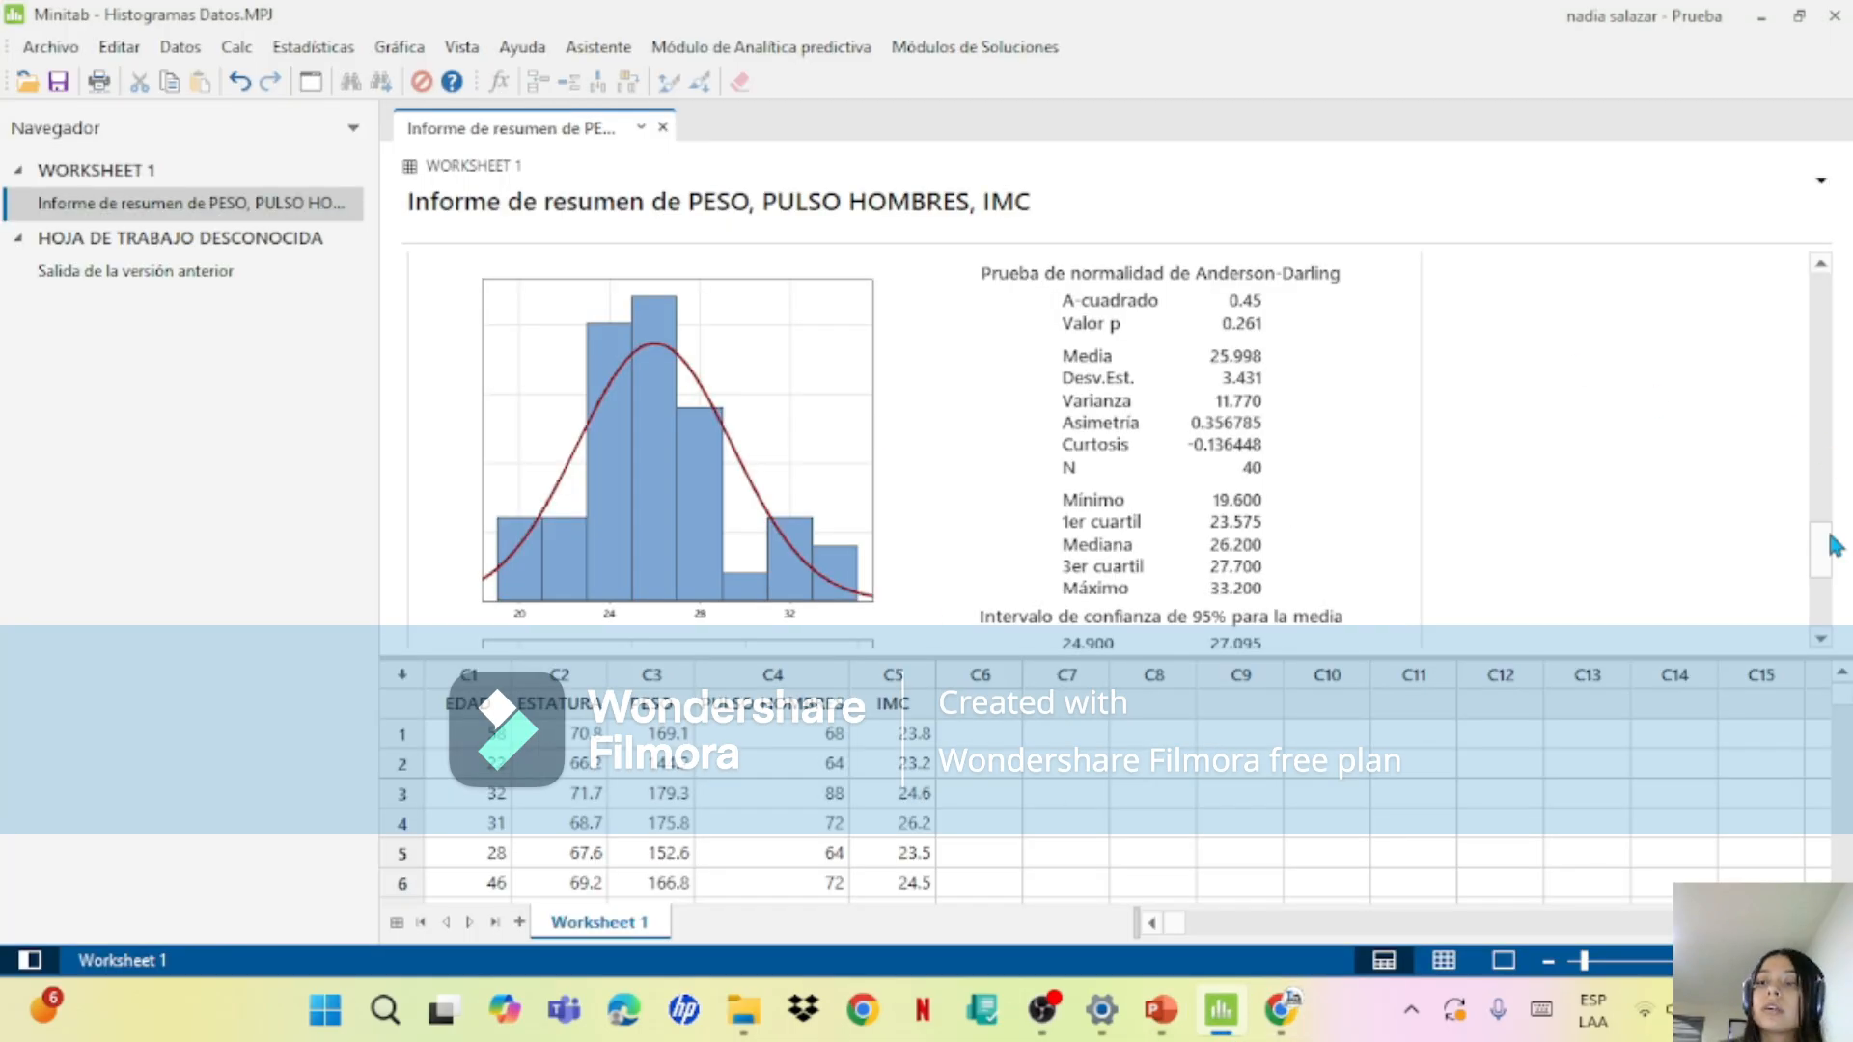
drag(1834, 546, 1838, 616)
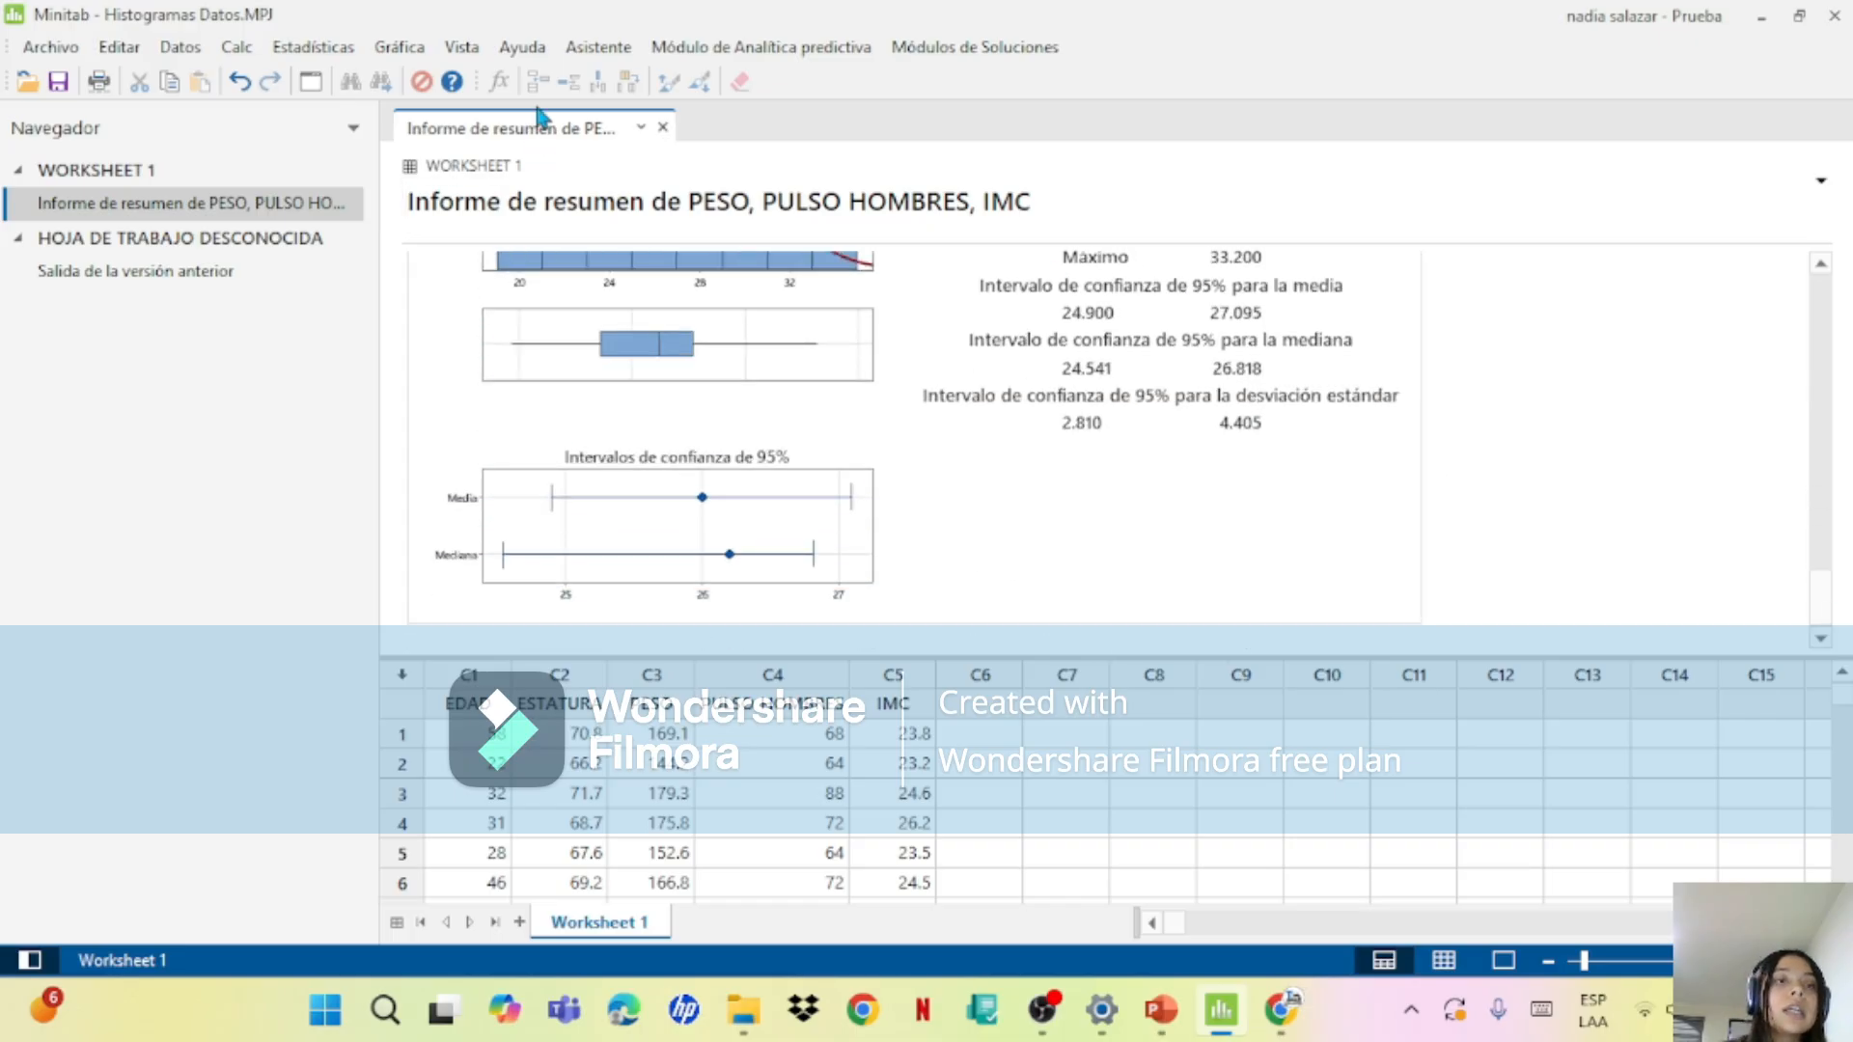
Step: Create a histogram with fit for the IMC variable
click(399, 47)
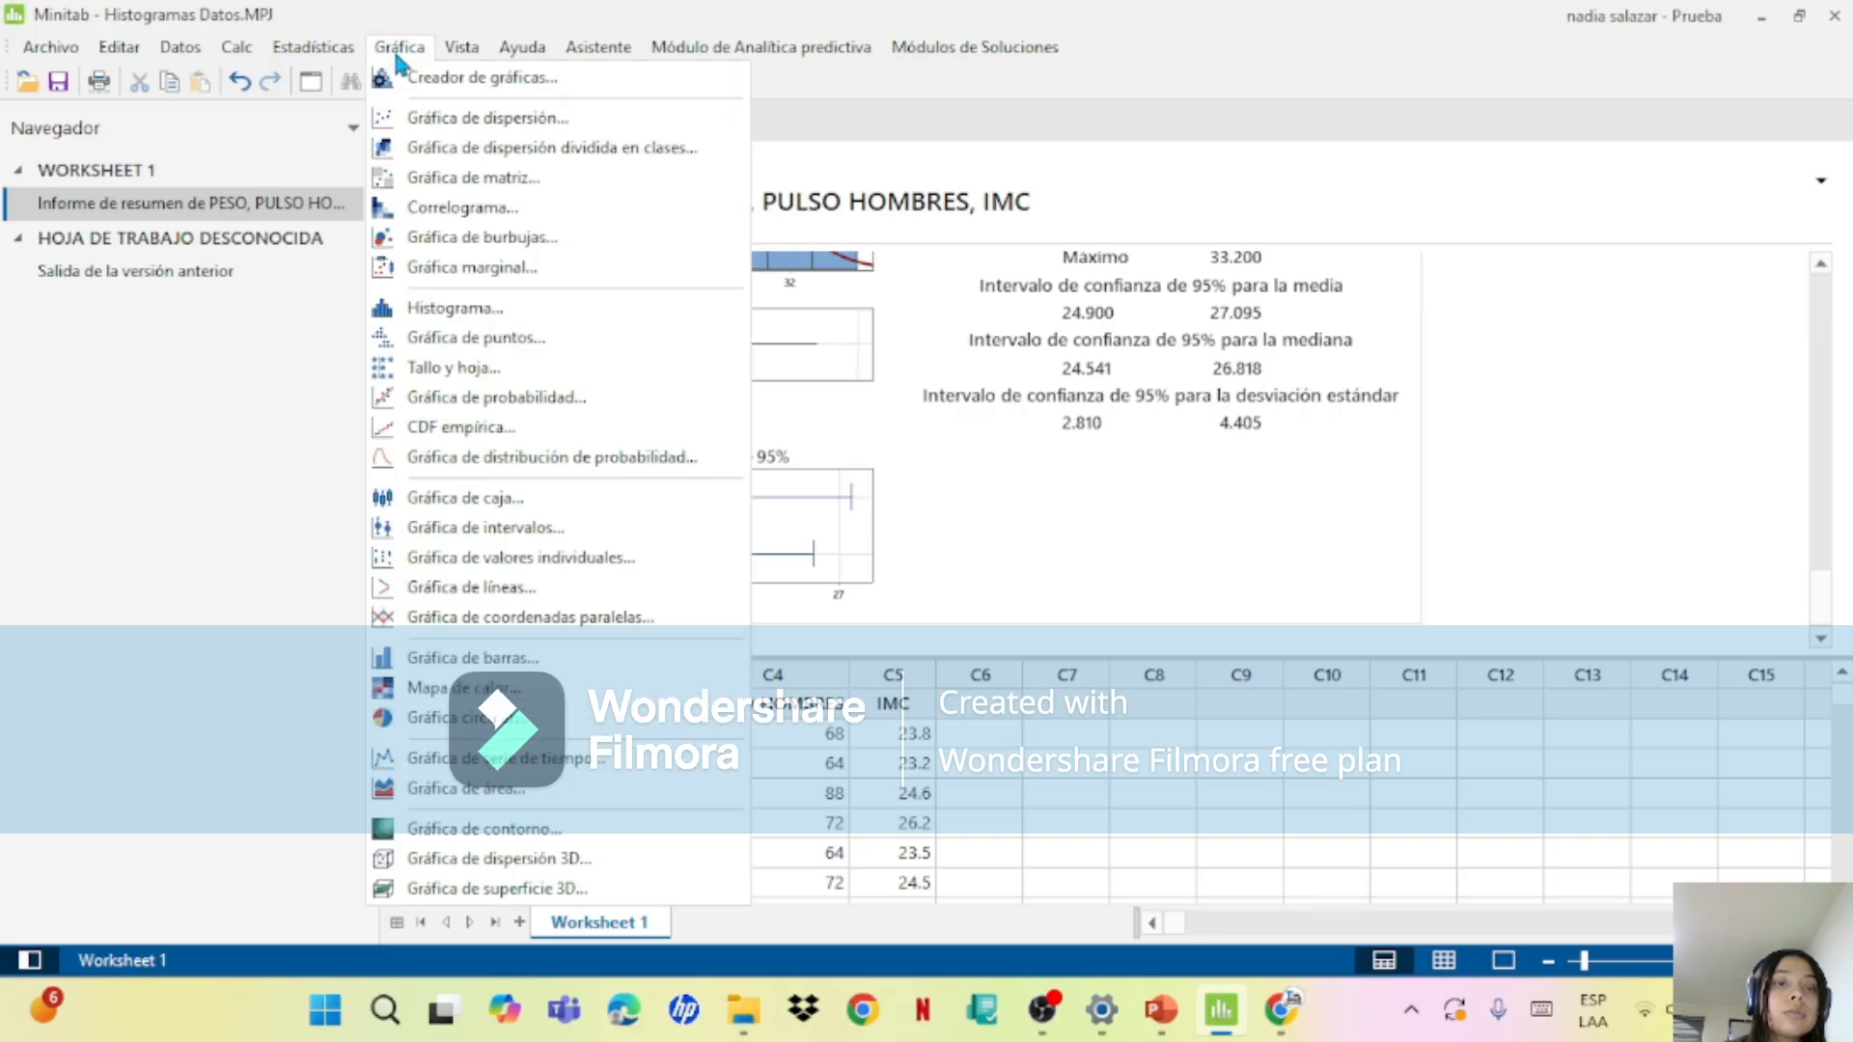
click(501, 318)
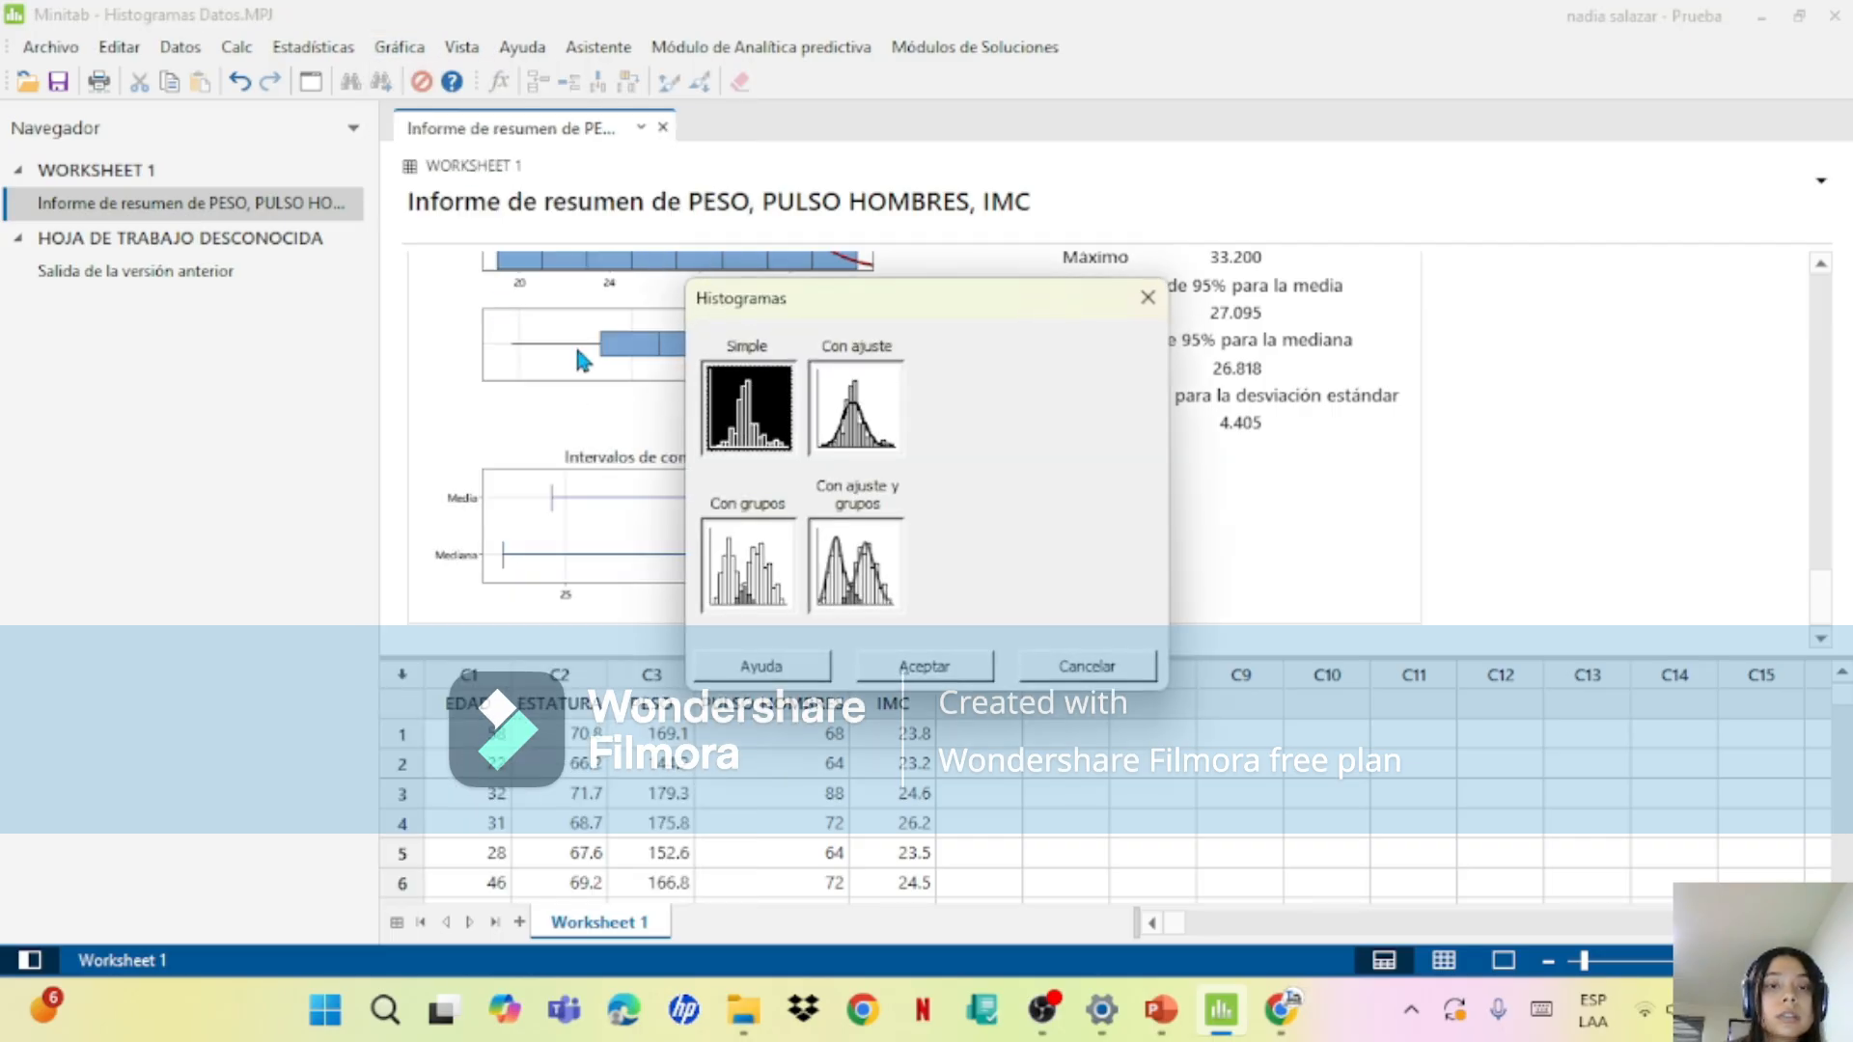
click(843, 459)
click(933, 672)
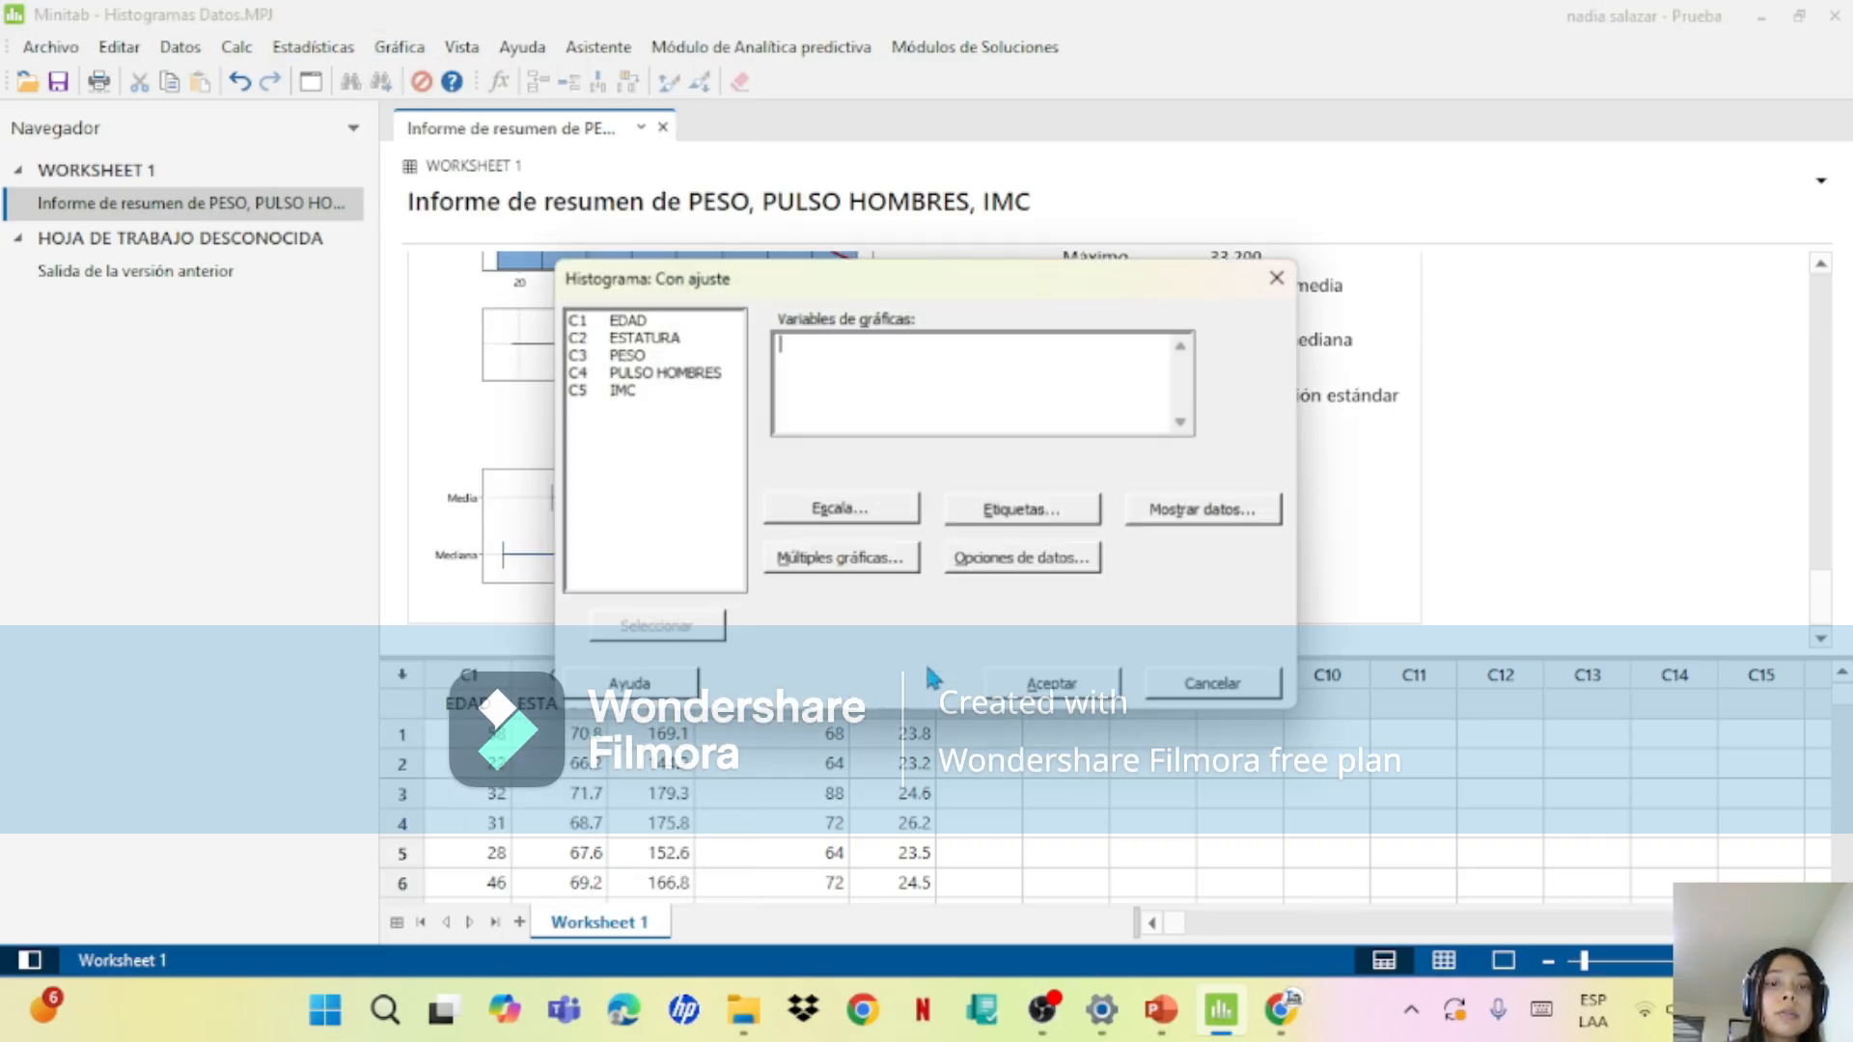
double_click(685, 390)
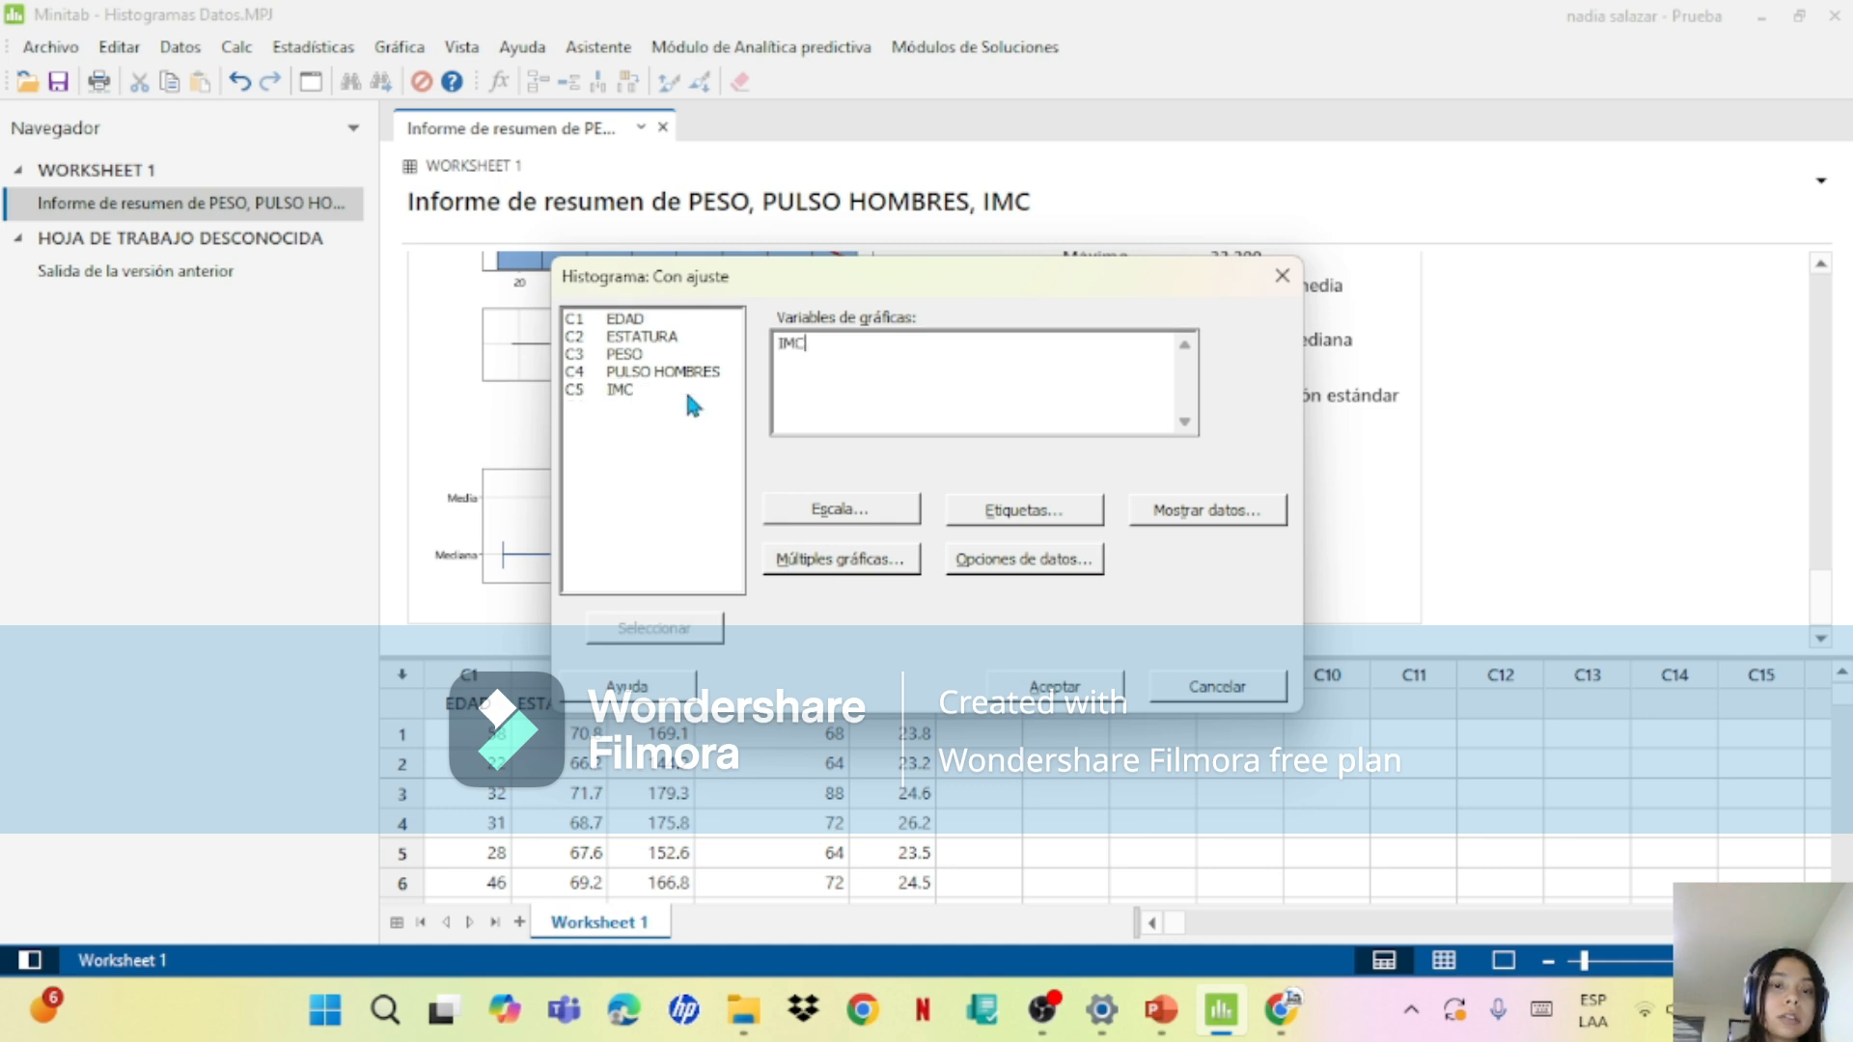
click(1039, 697)
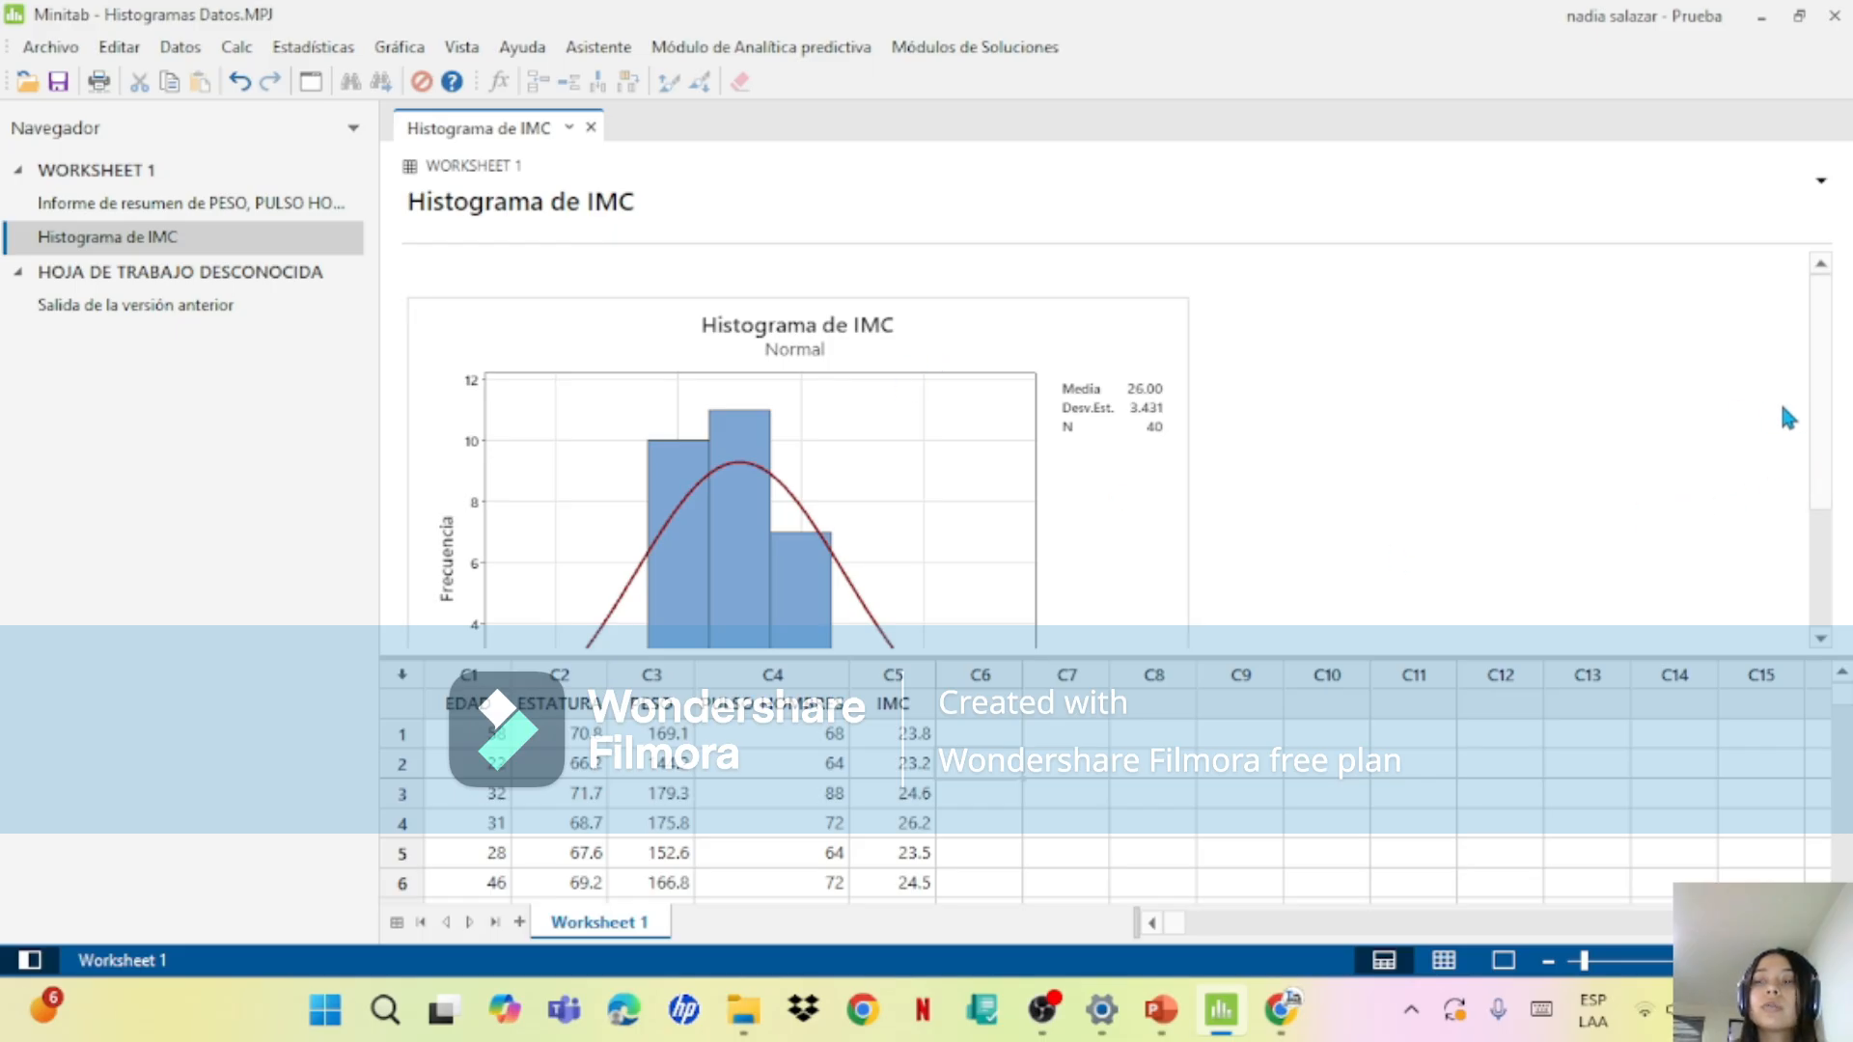
Step: Compare the IMC histogram's bars, fitted curve and statistics with those in the IMC summary report
drag(1822, 421, 1842, 451)
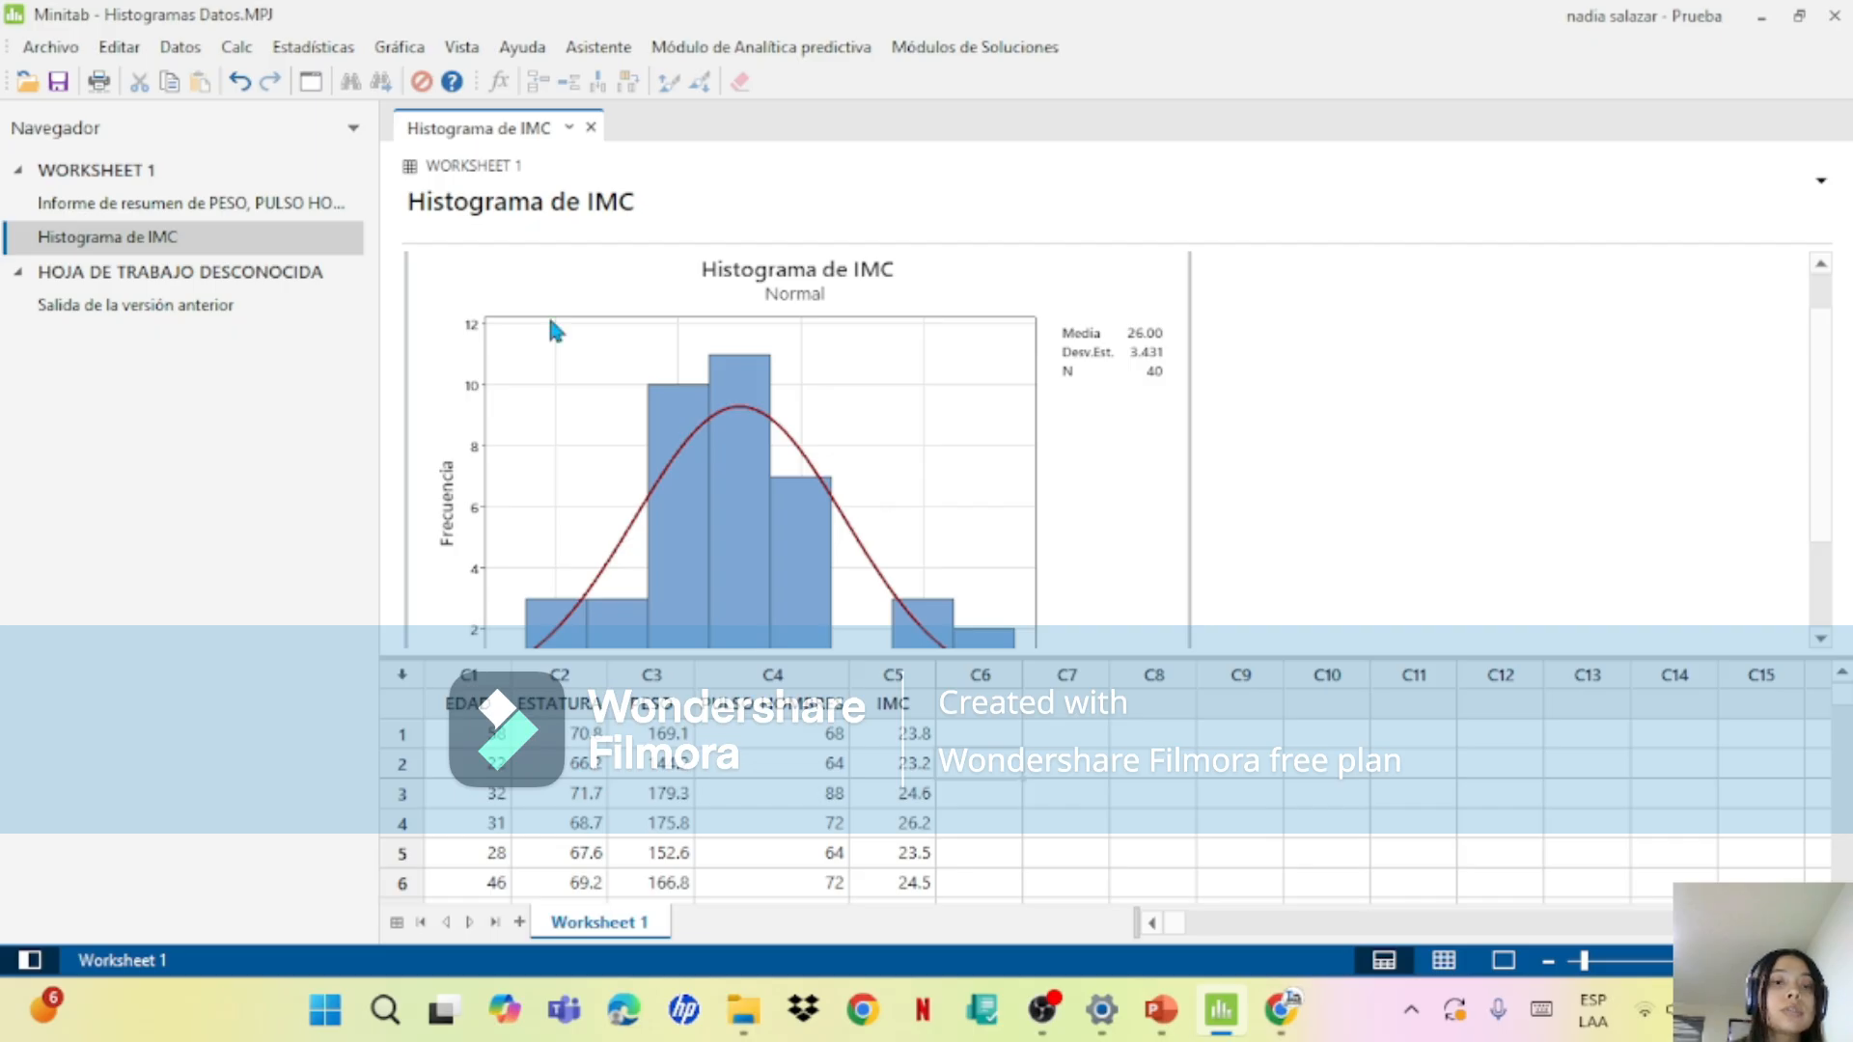
click(233, 200)
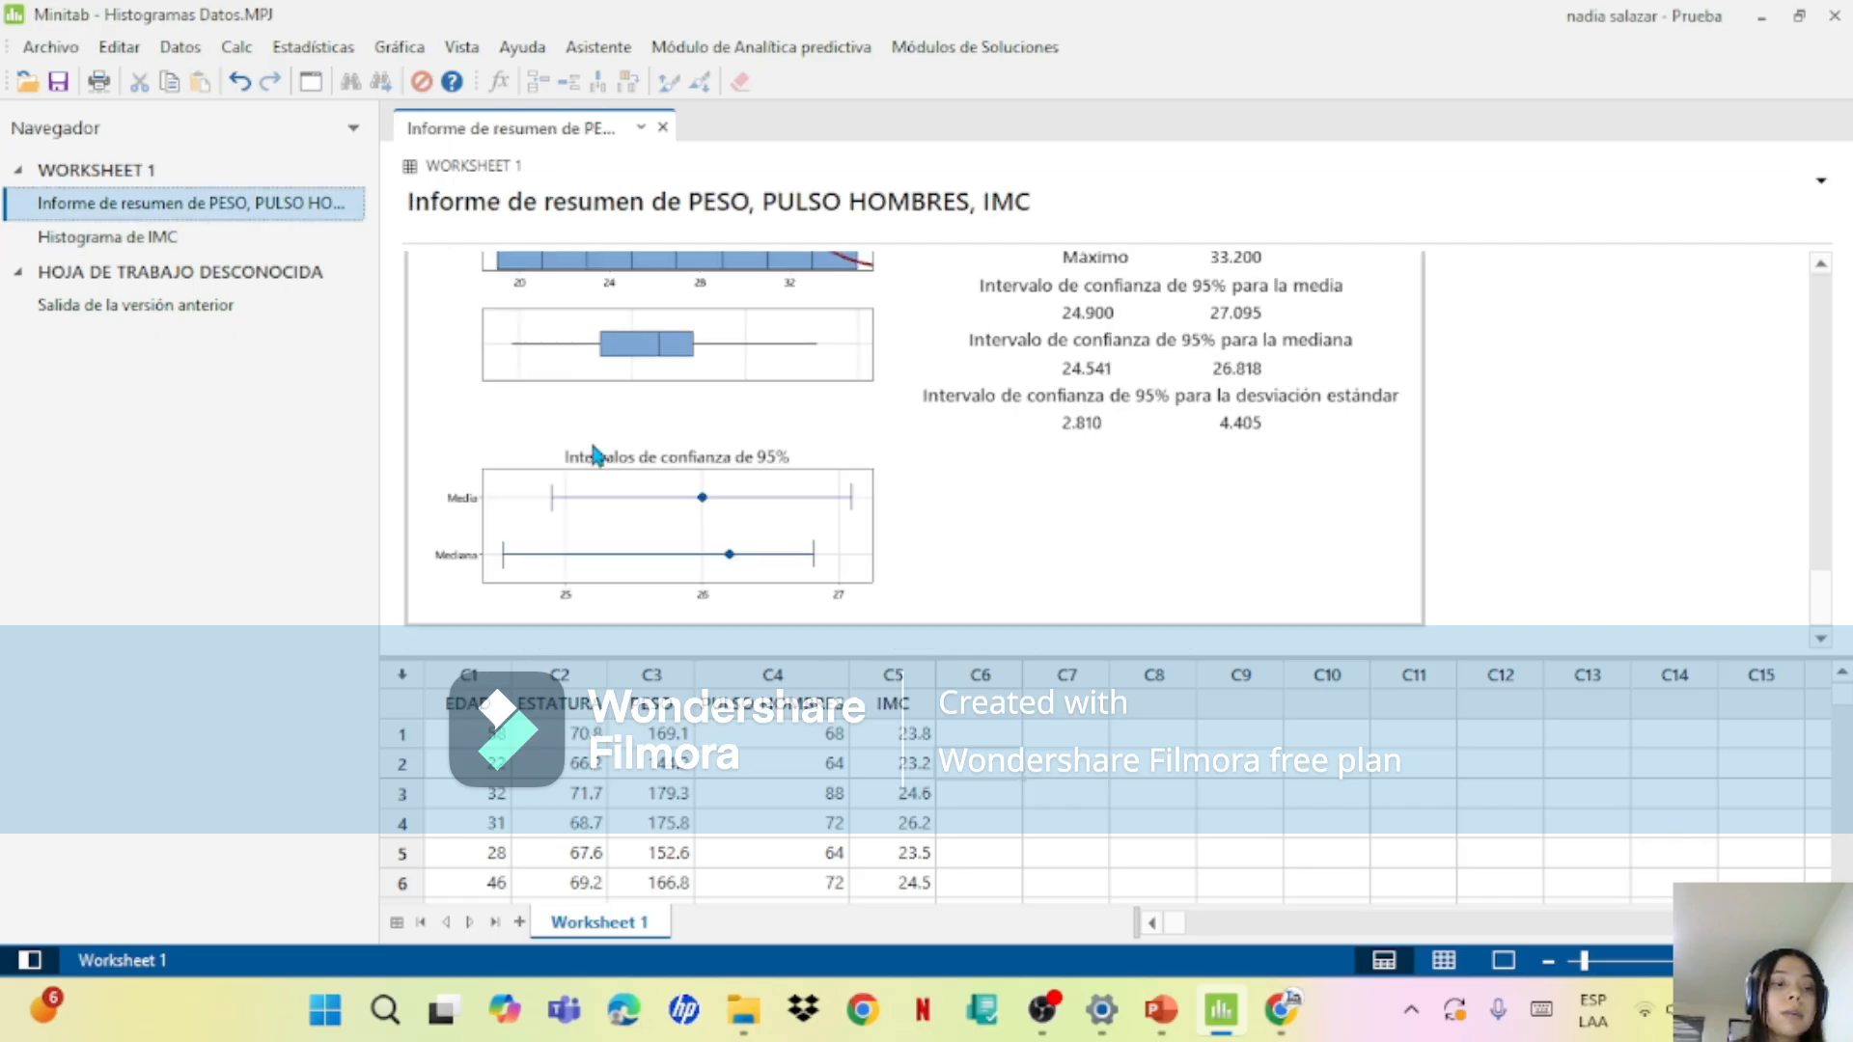
drag(1822, 590, 1848, 540)
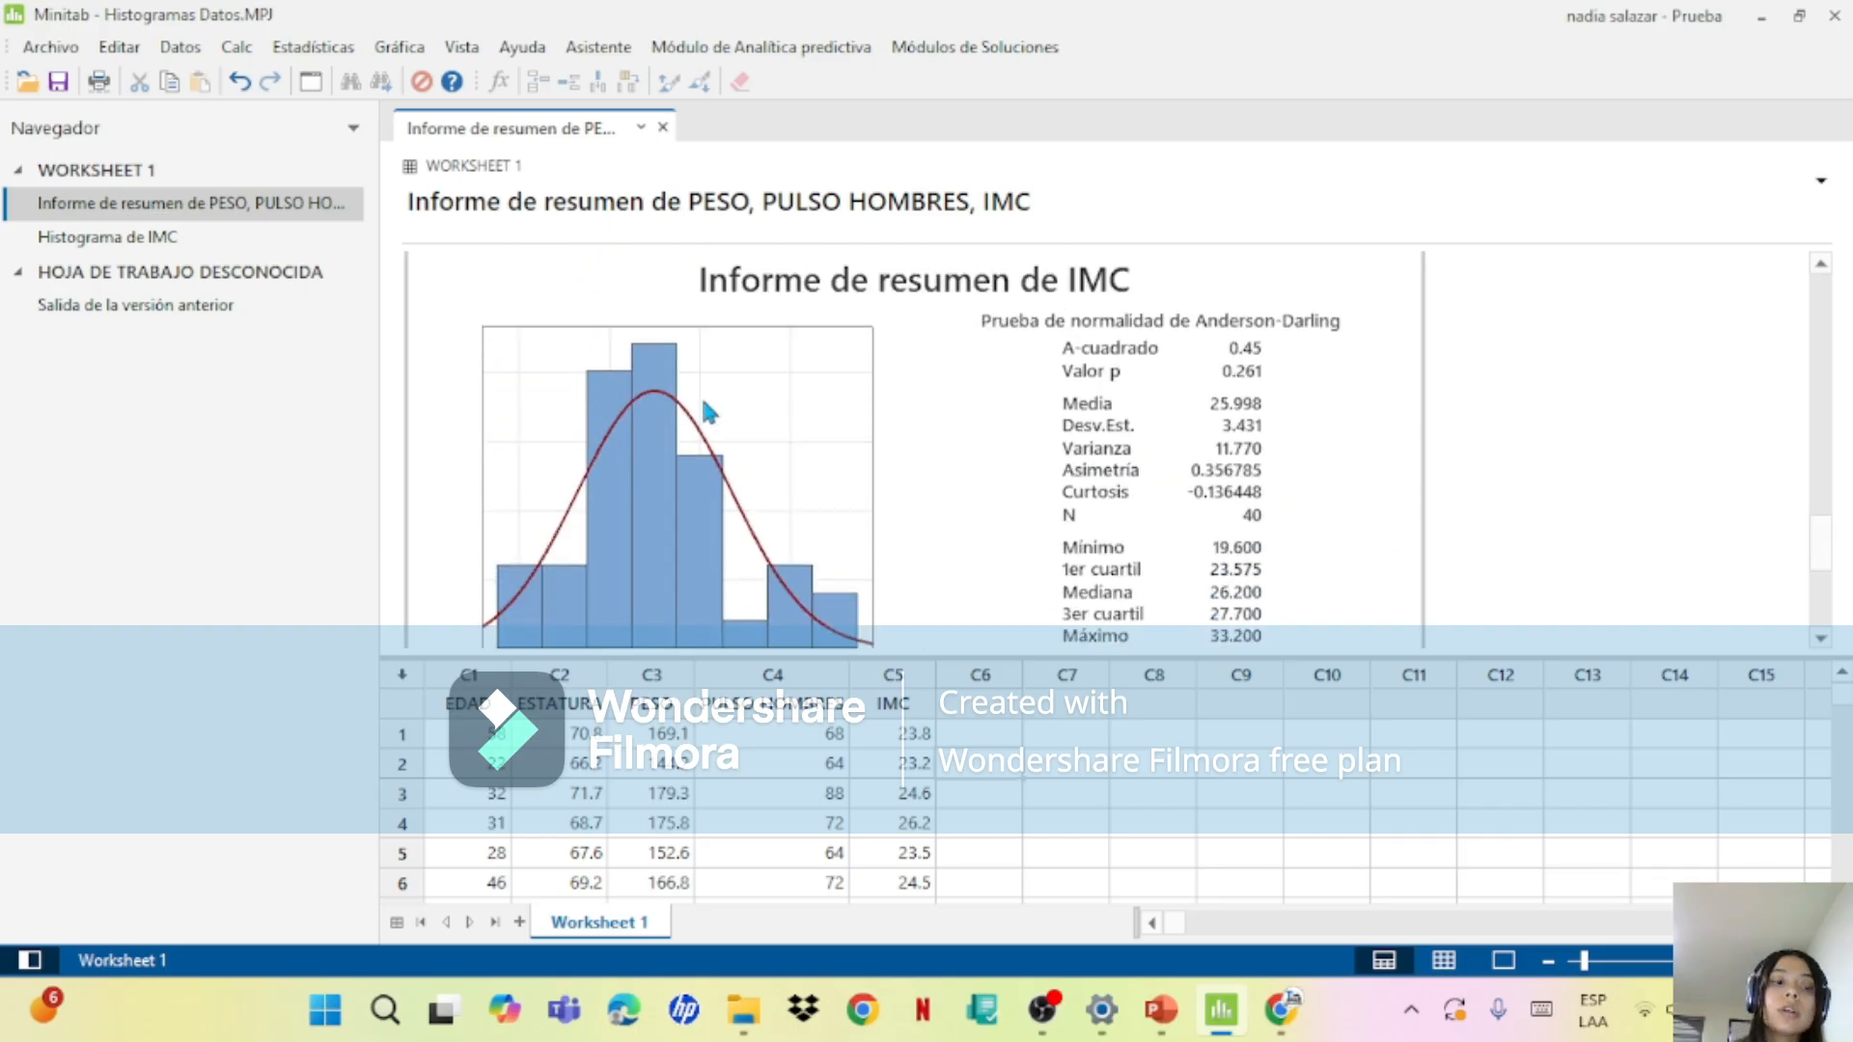
click(232, 247)
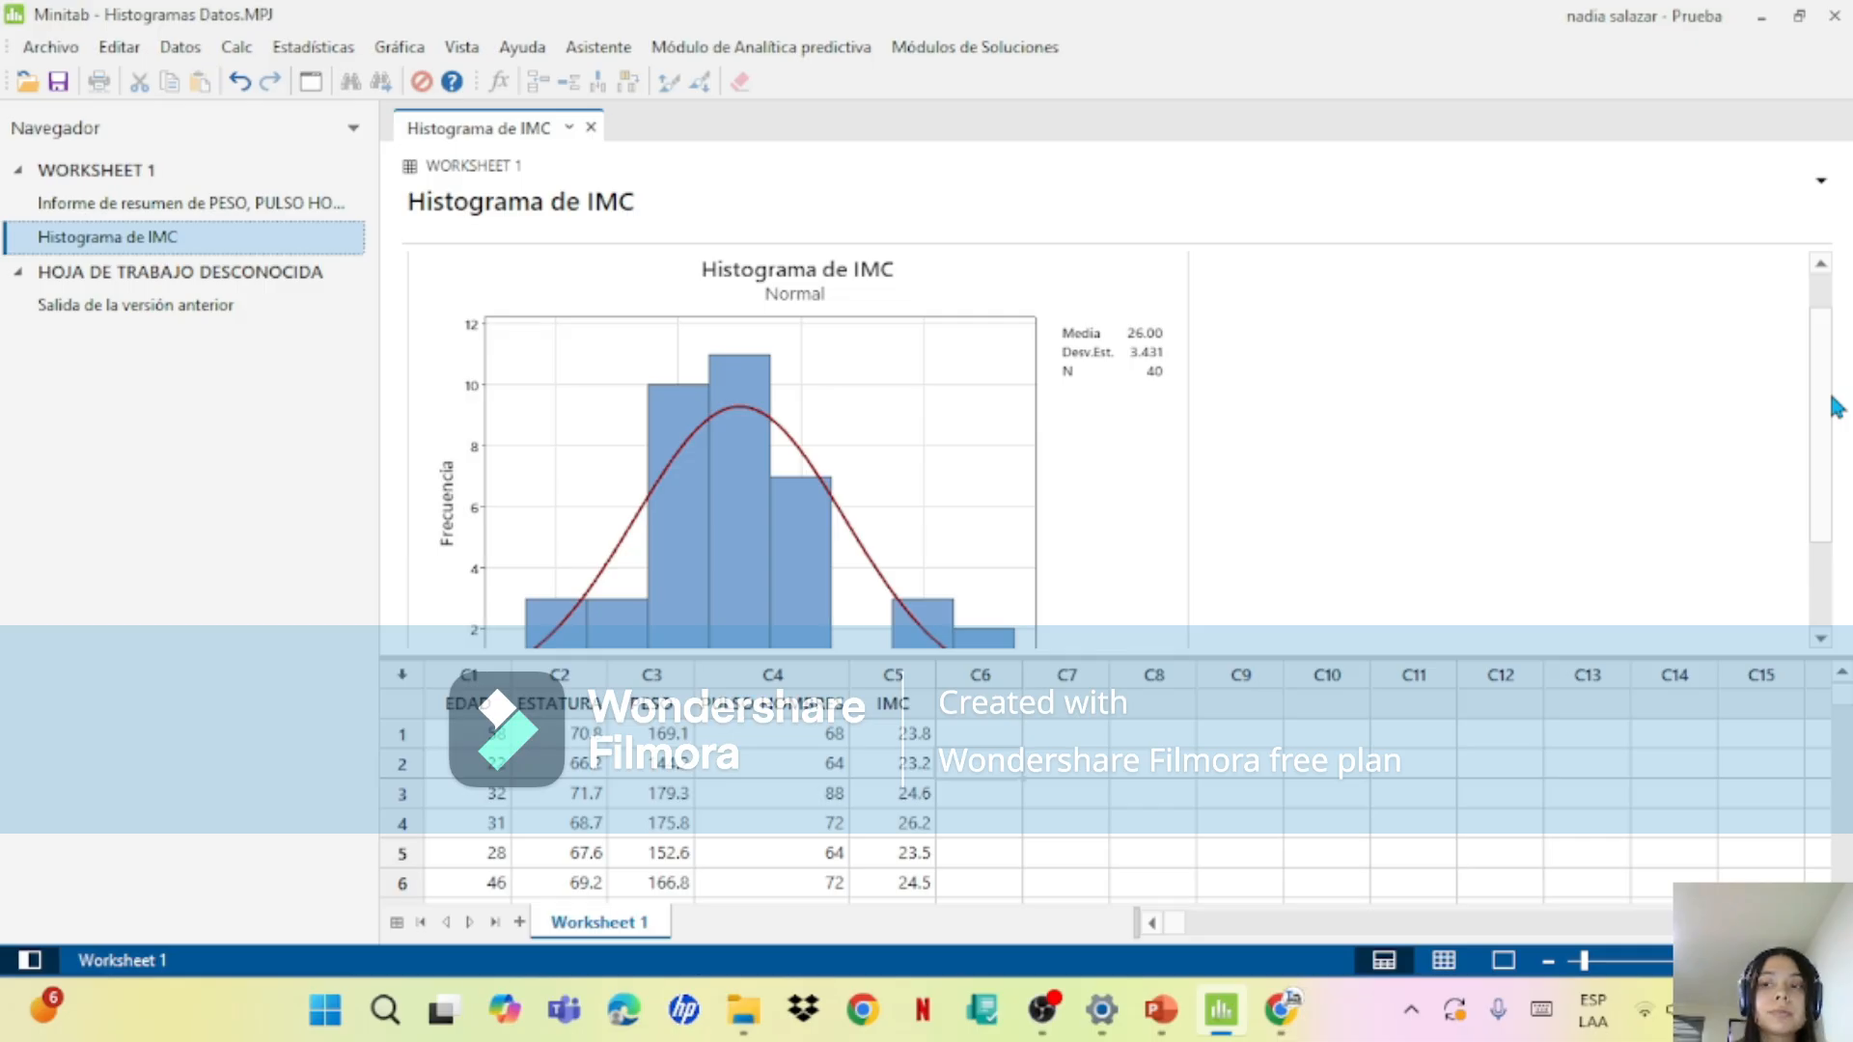
drag(1831, 402, 1843, 455)
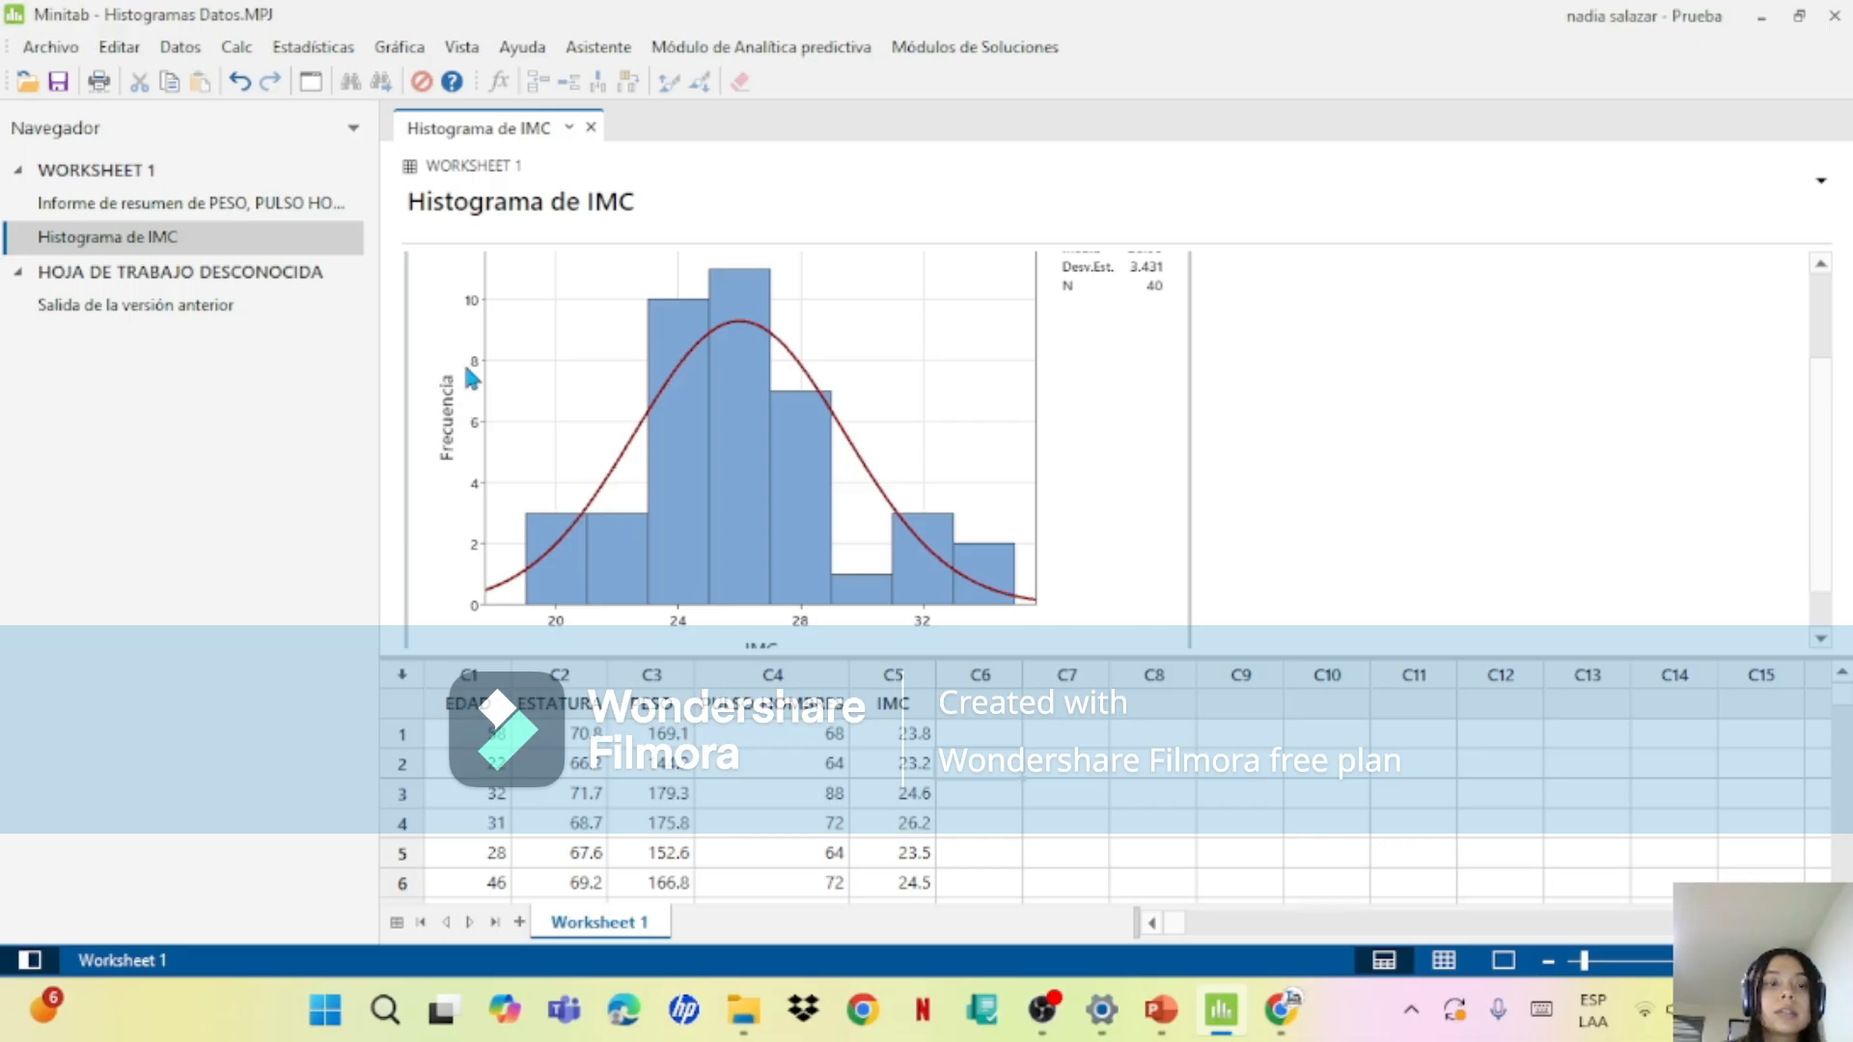
double_click(220, 280)
click(198, 204)
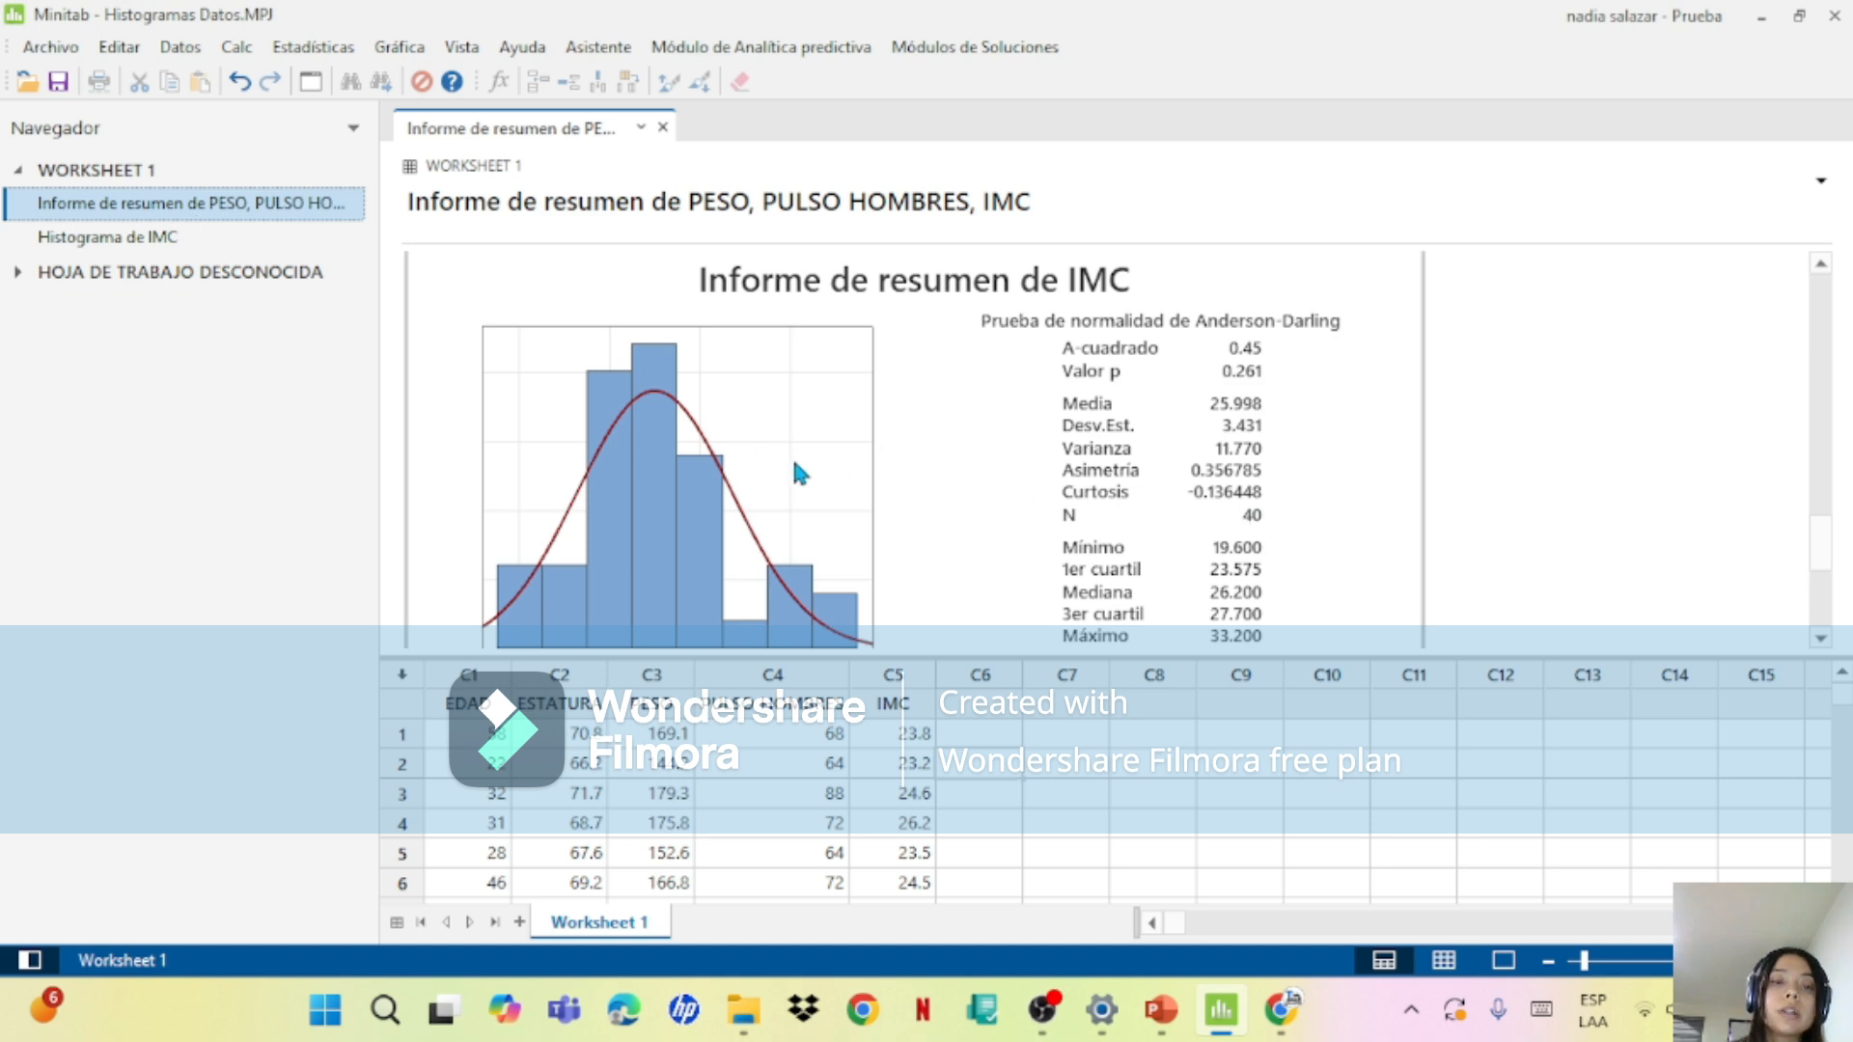
click(222, 238)
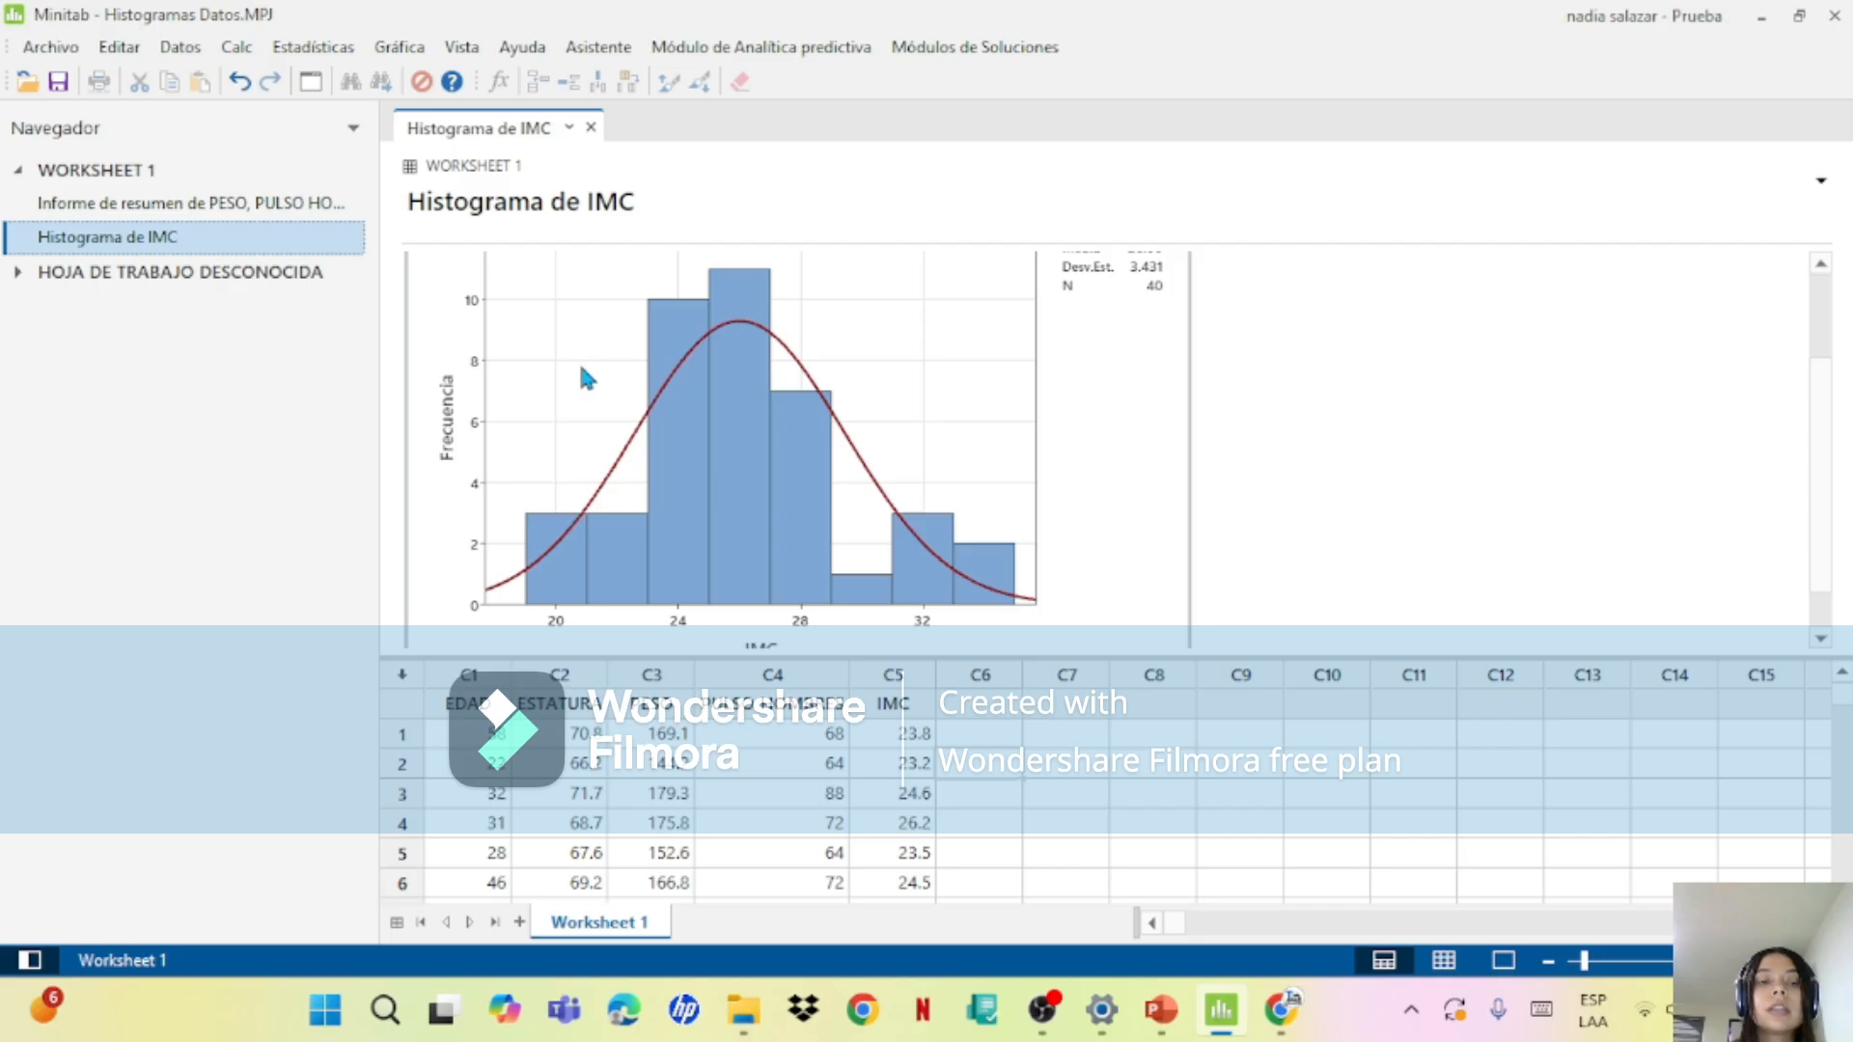
Step: Read the exercises slide in PowerPoint for the variables to plot, then return to the IMC histogram in Minitab
click(1174, 1013)
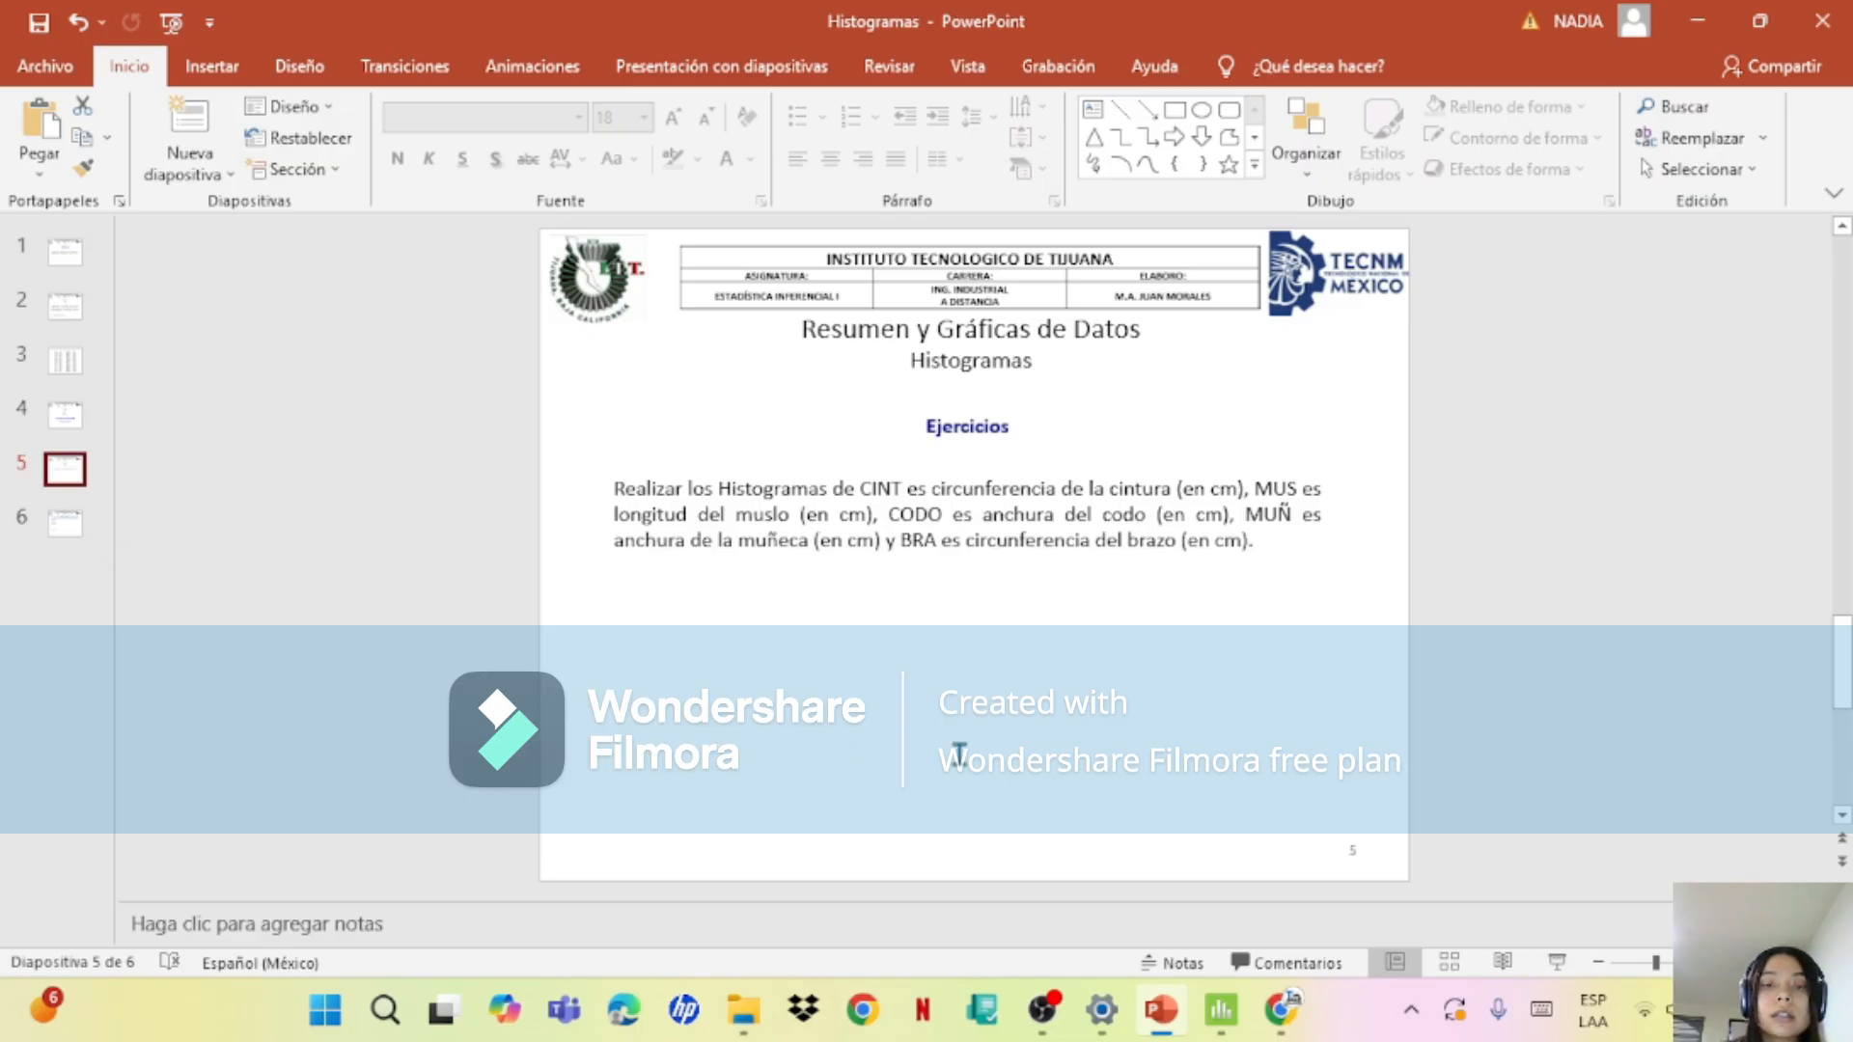
click(1224, 1013)
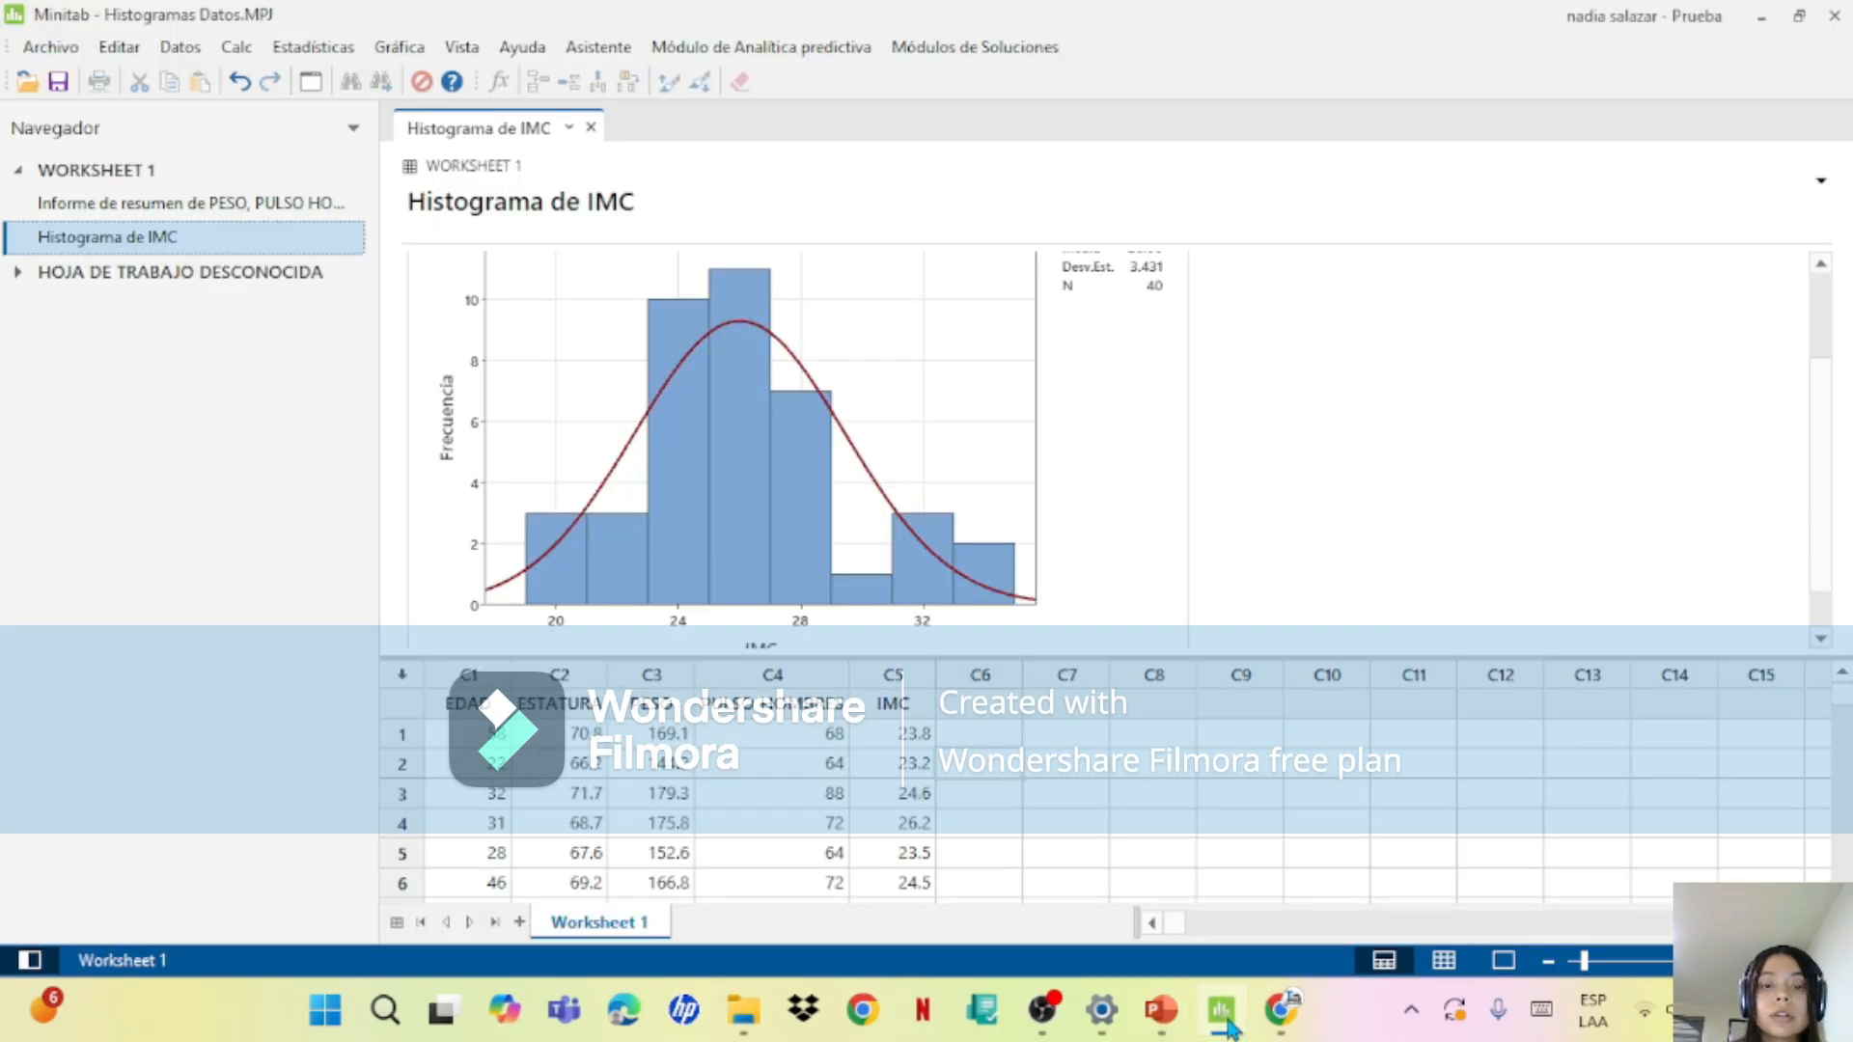
click(1224, 1013)
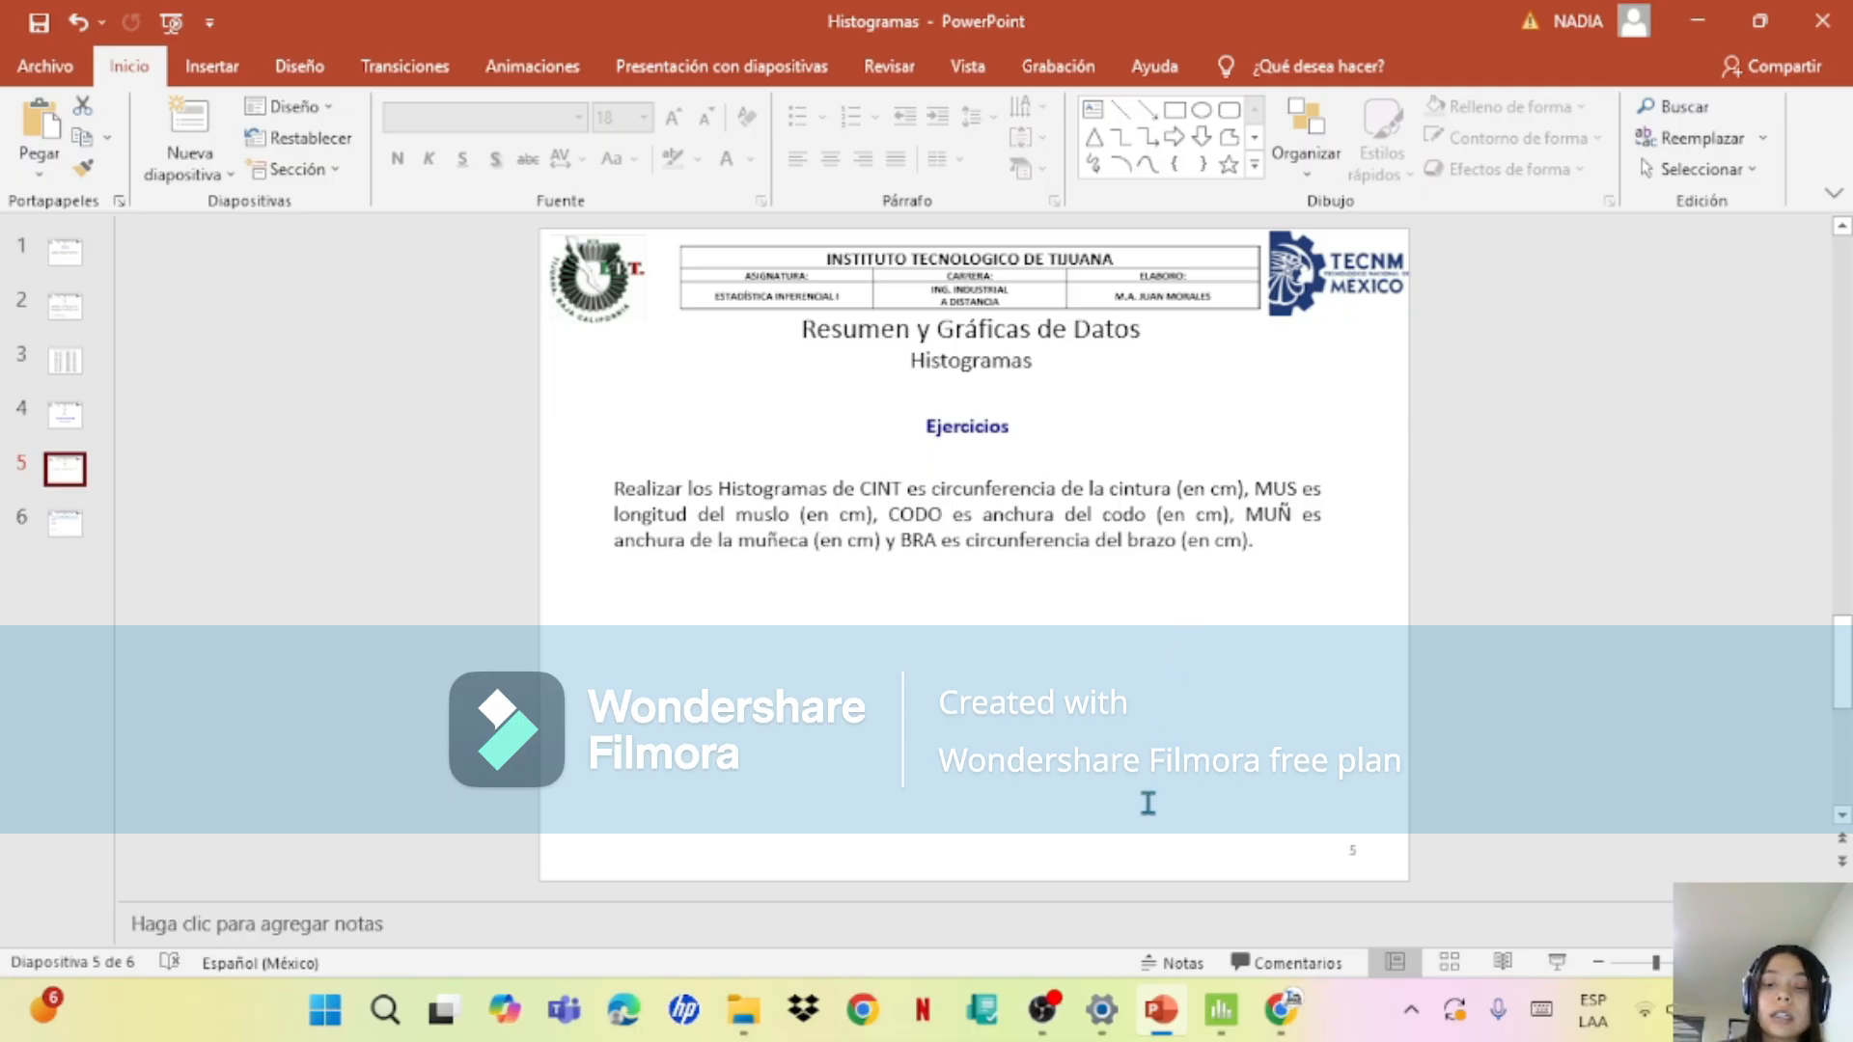
click(1227, 1010)
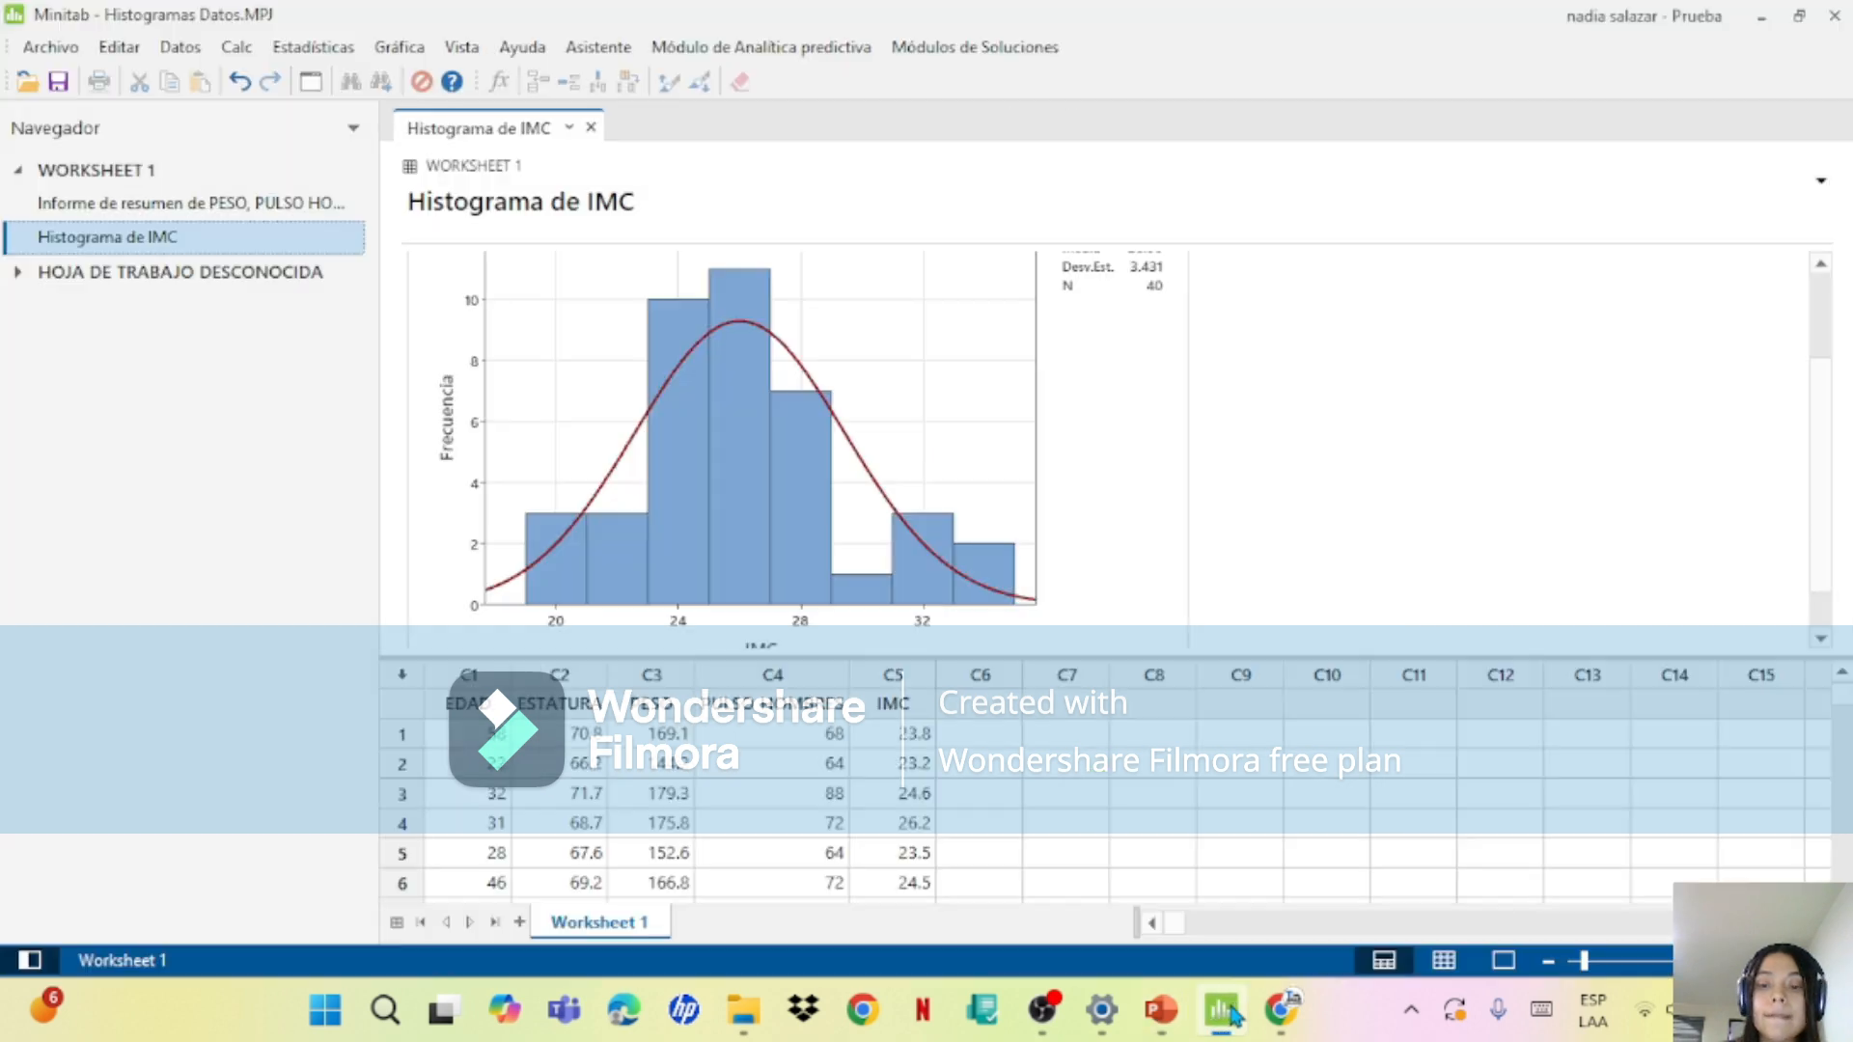
click(1153, 1016)
click(1221, 1014)
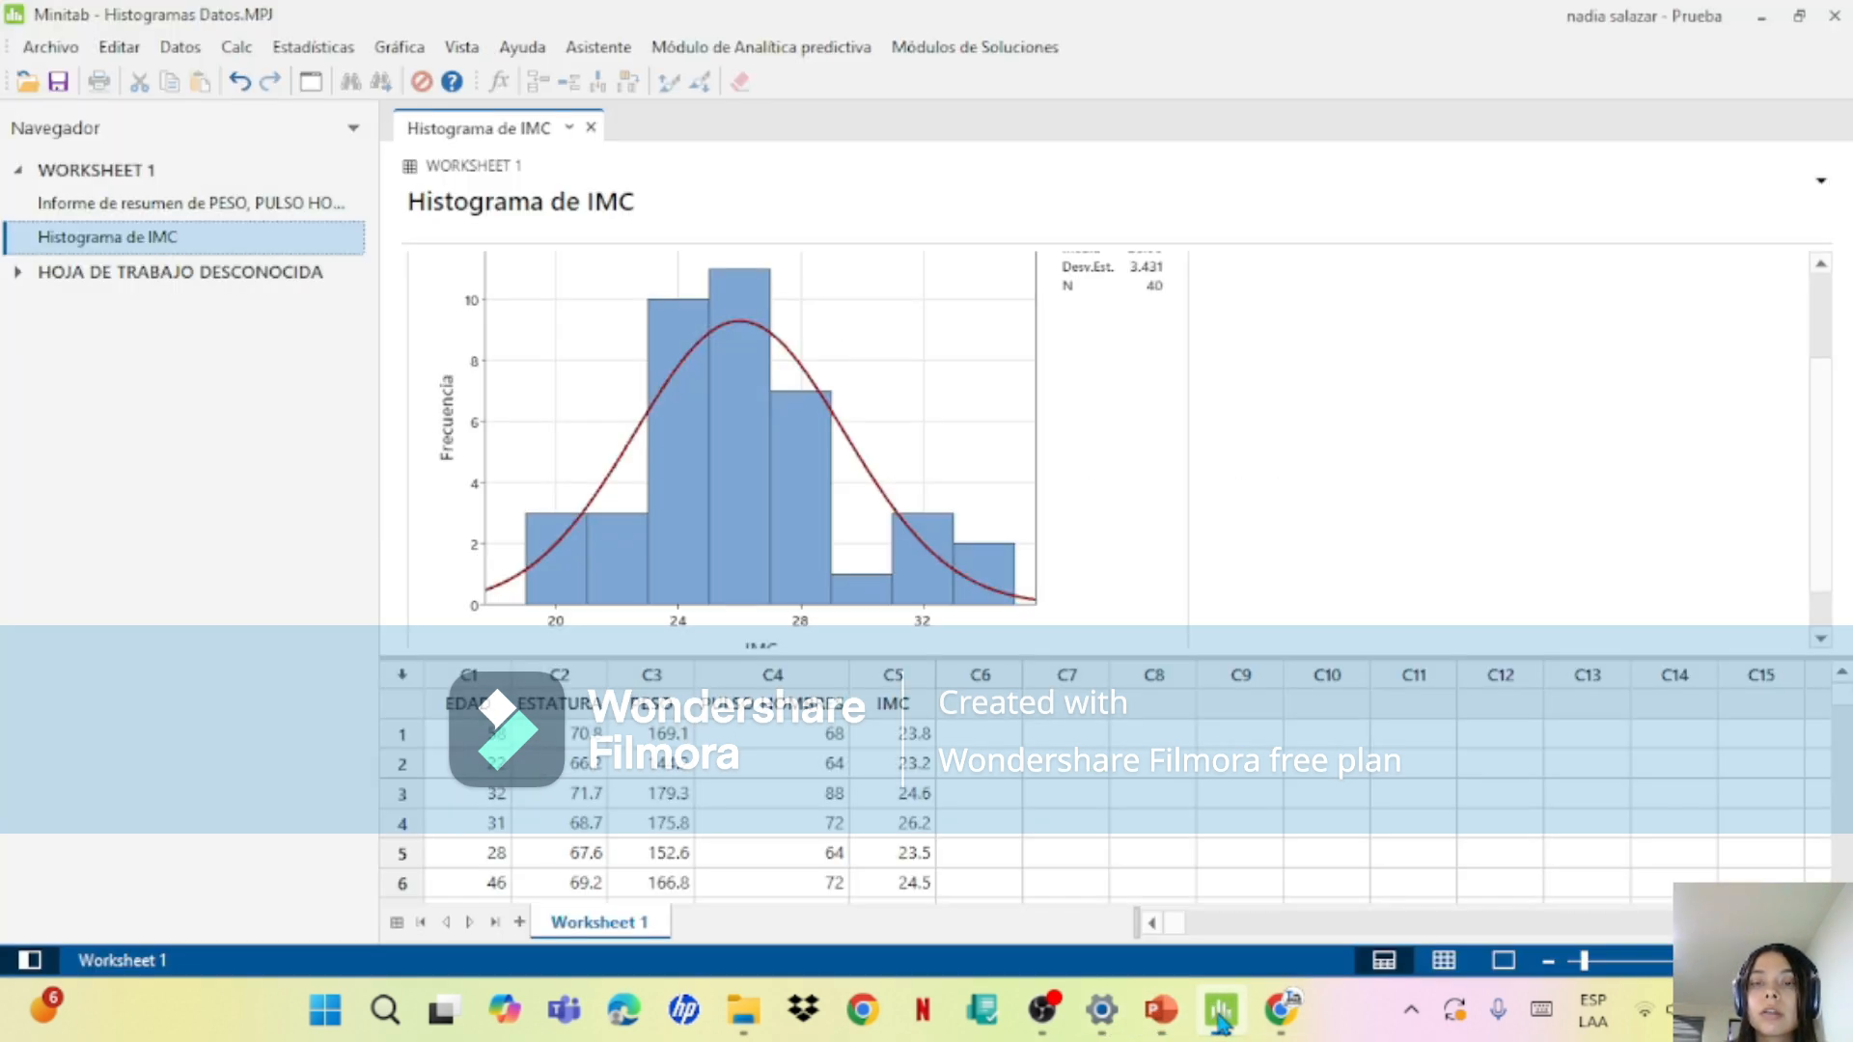
Step: Switch to the data table slide in PowerPoint and check its measurement columns against the Minitab worksheet
click(1161, 1011)
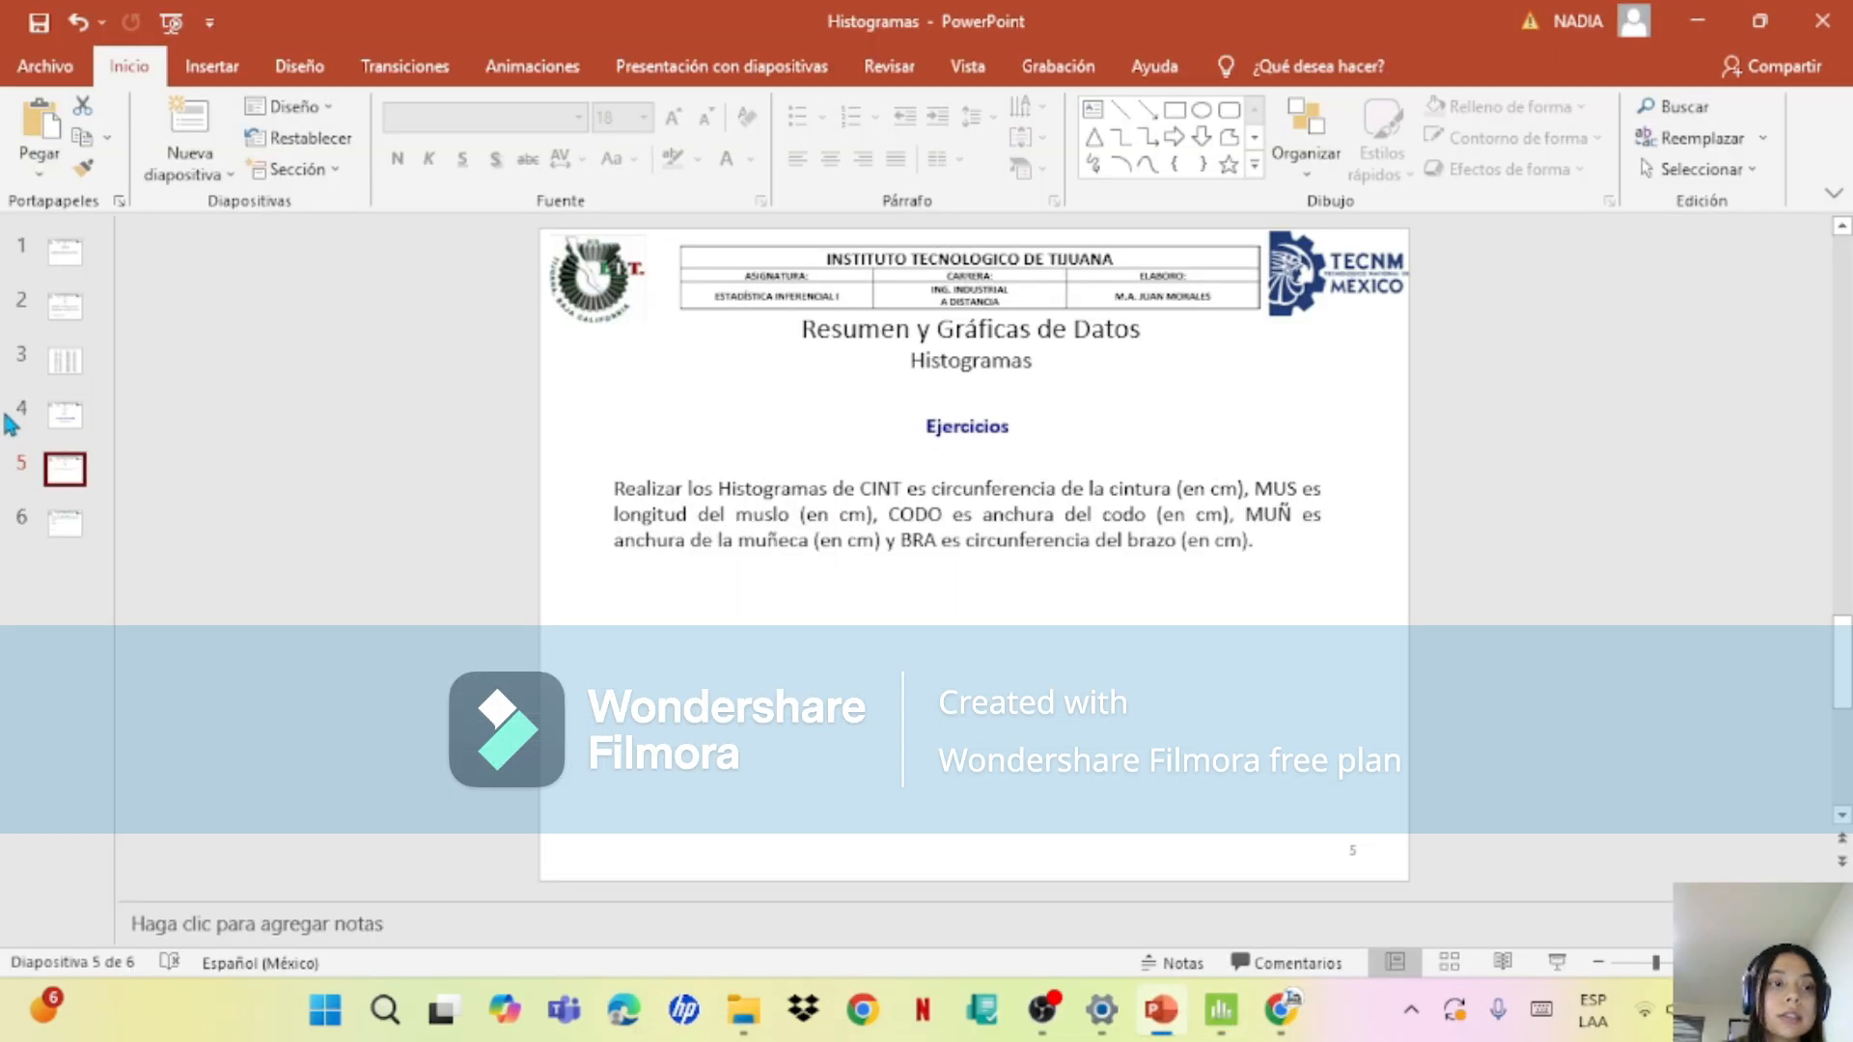
click(72, 371)
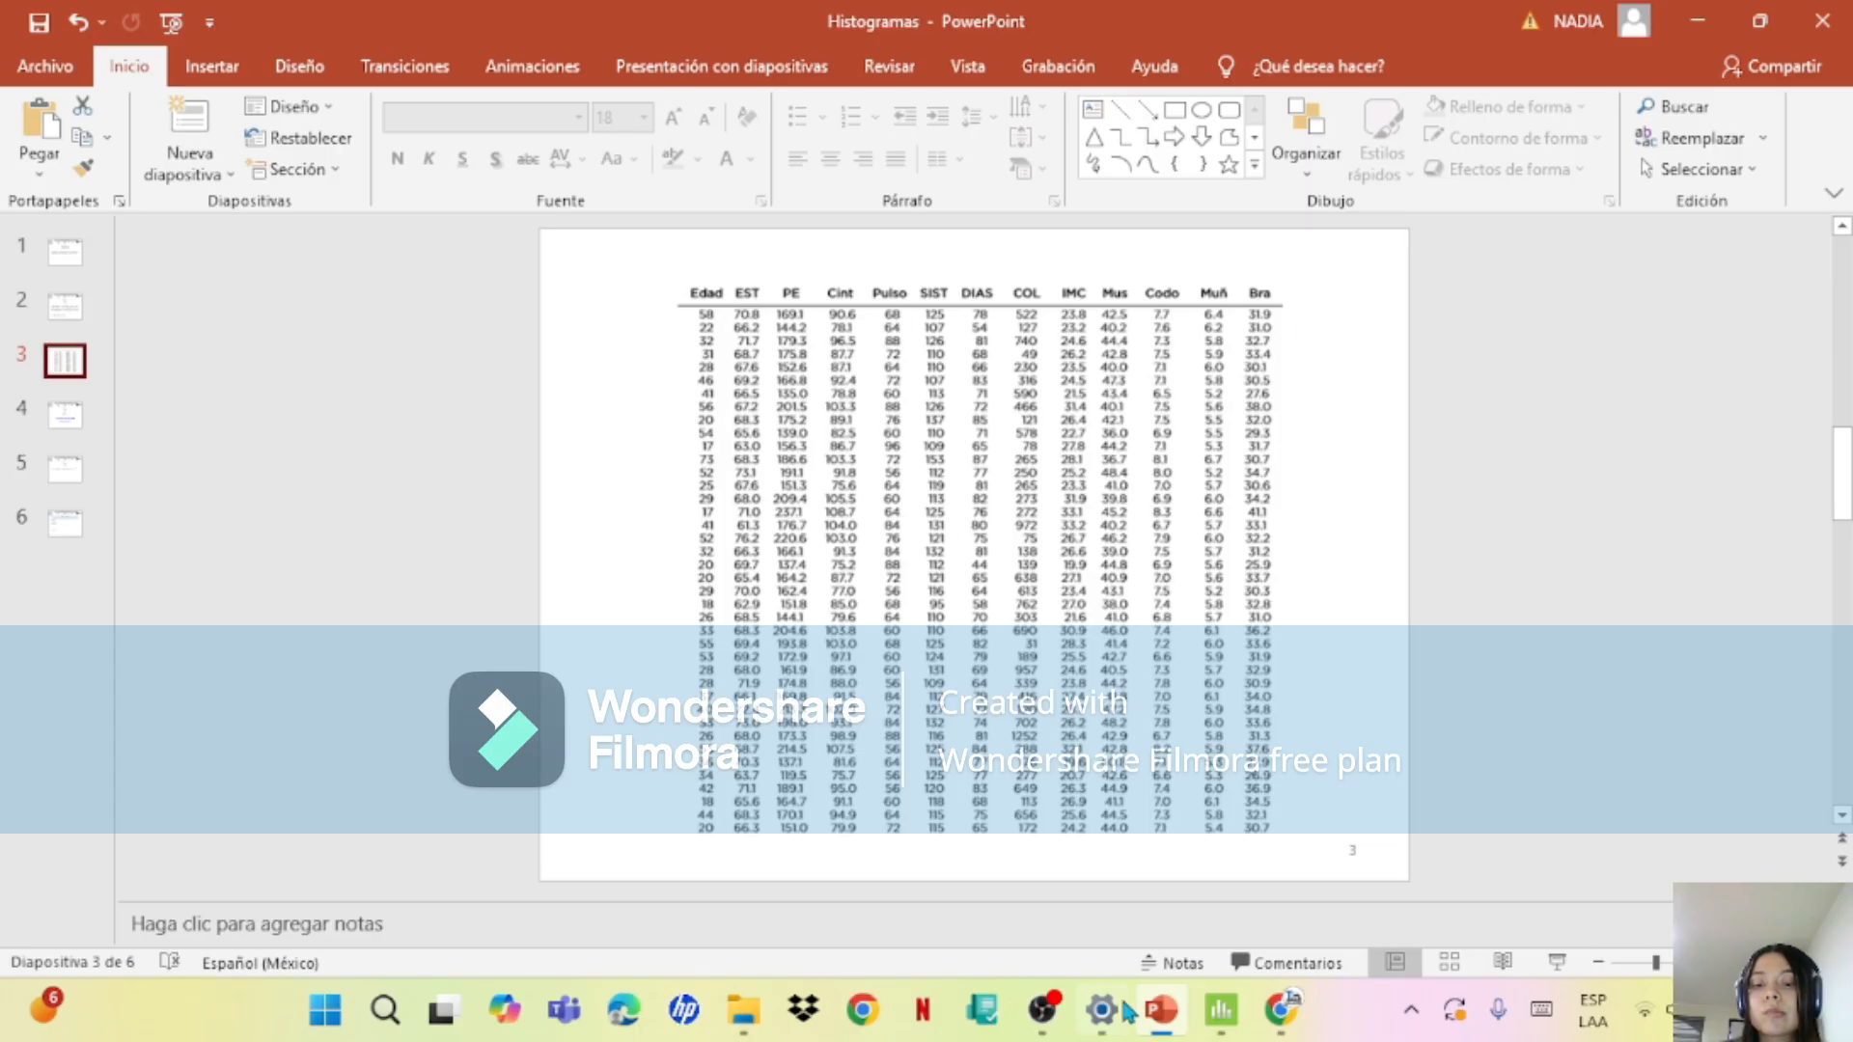
click(1221, 1008)
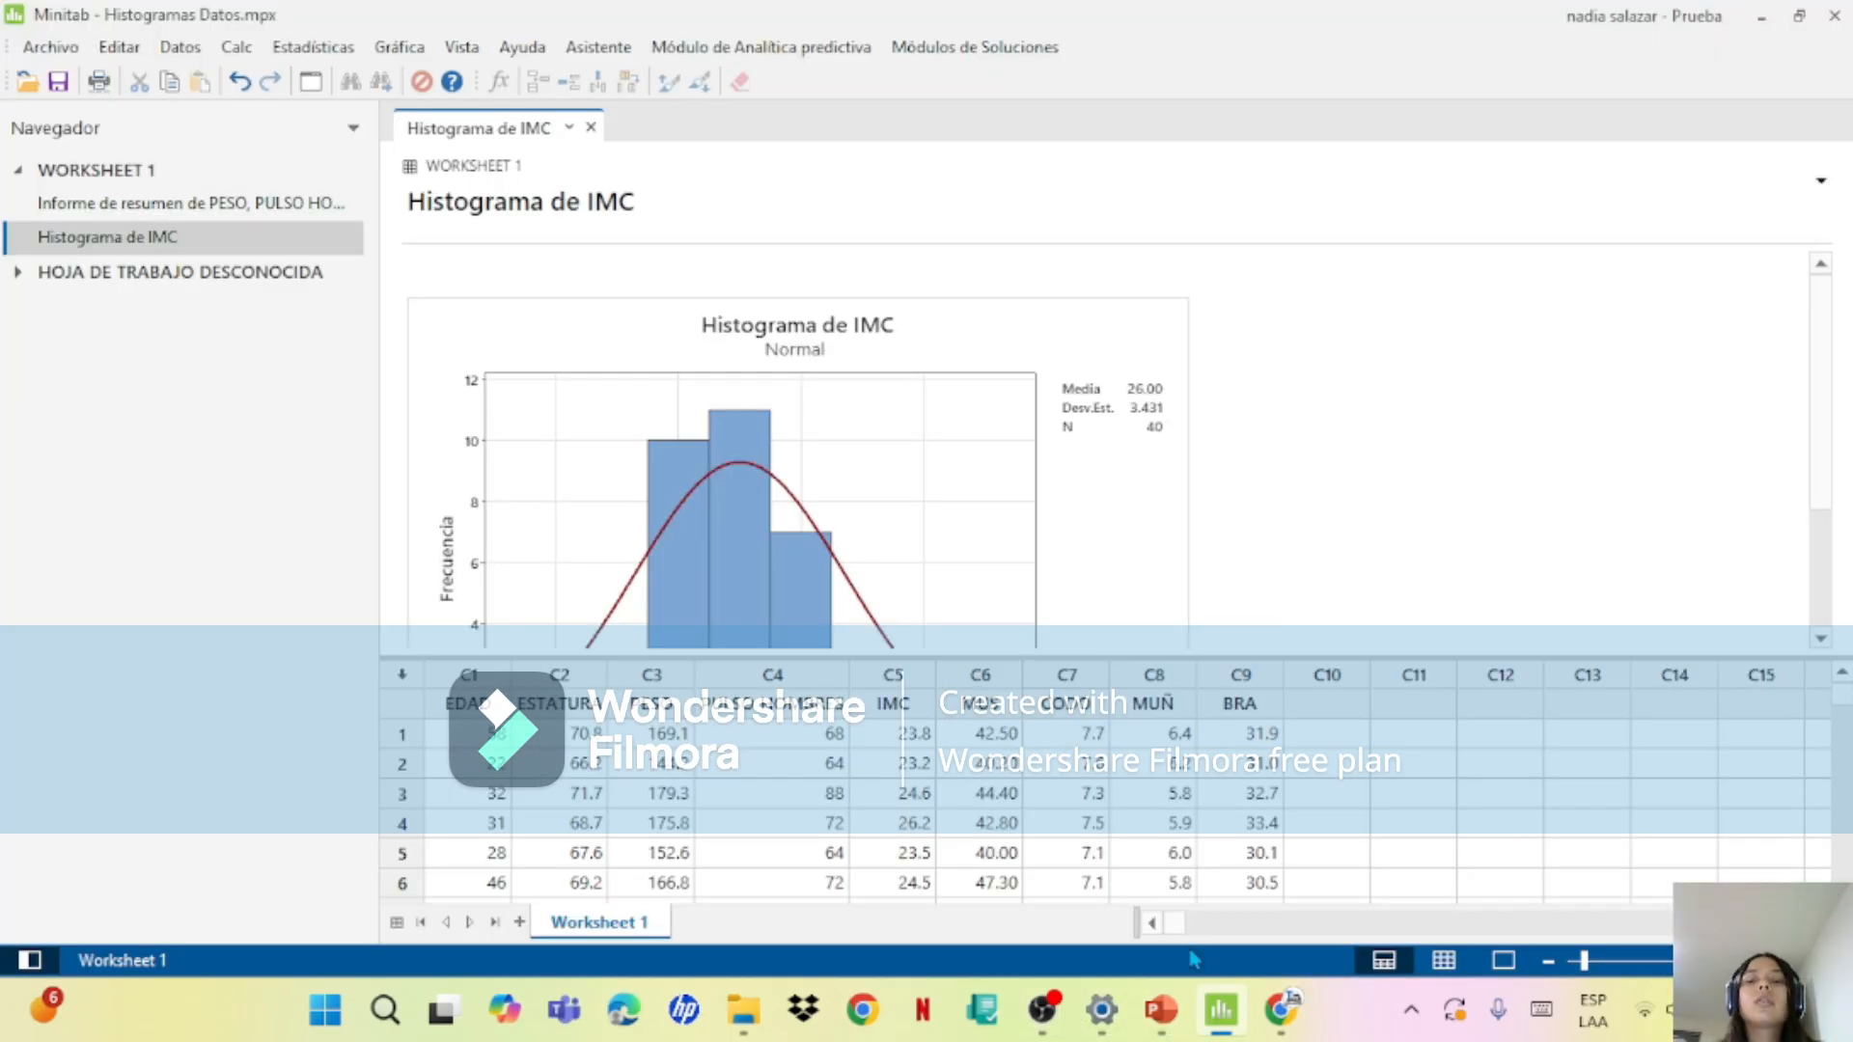
click(1185, 1004)
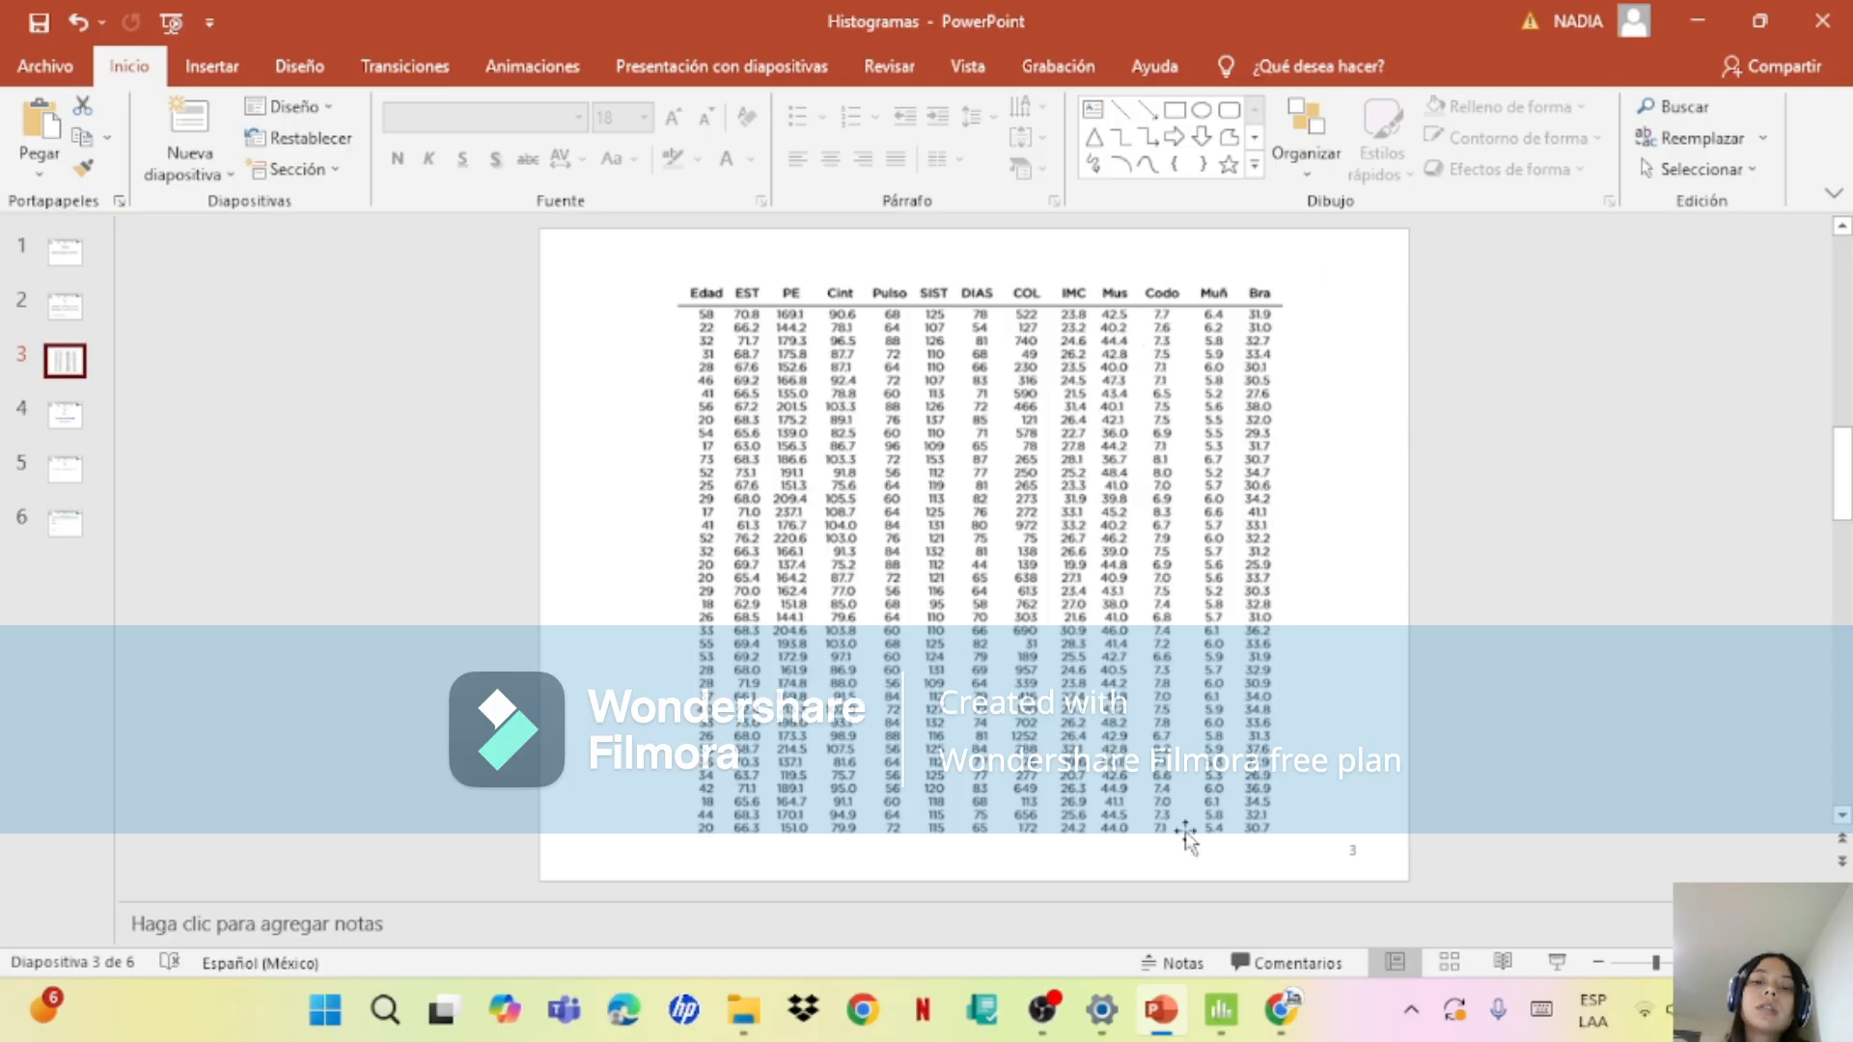
mouse_move(1161, 1009)
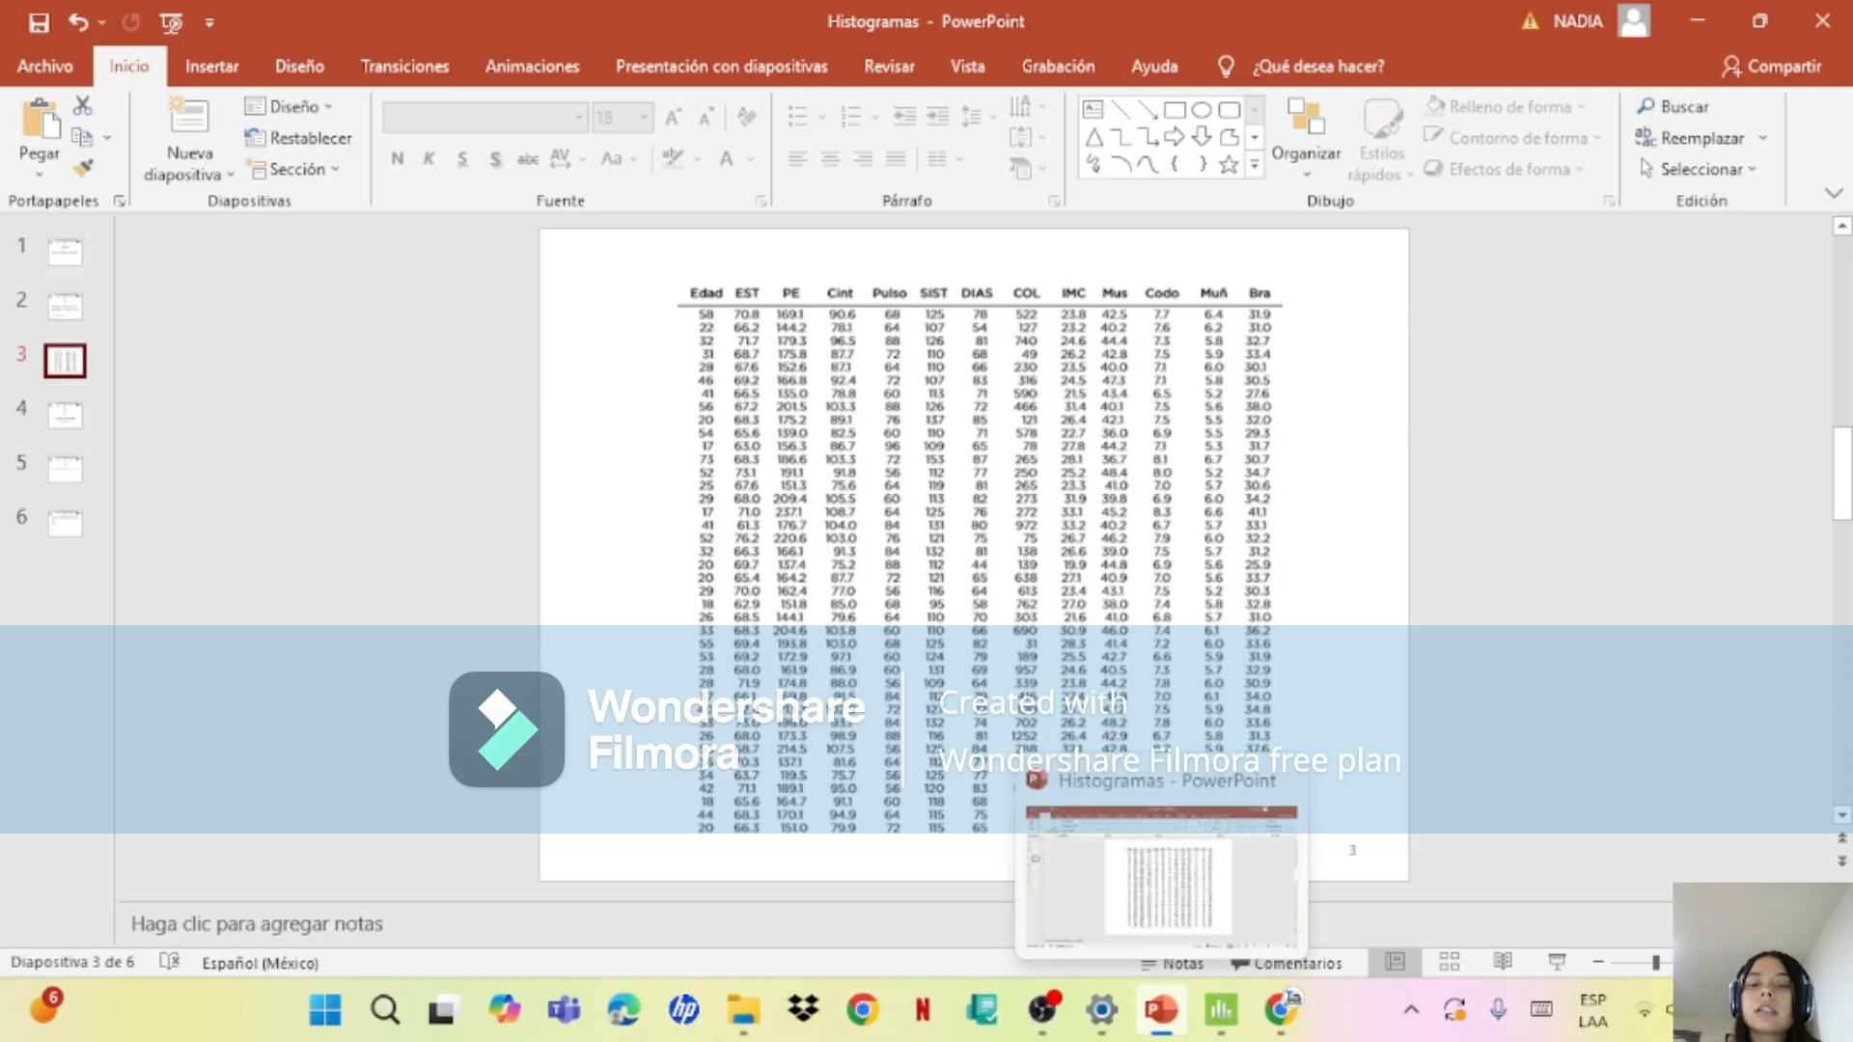
Step: Return to Minitab and produce graphical summaries of the variables MUS, CODO, MUÑ and BRA
click(1219, 1014)
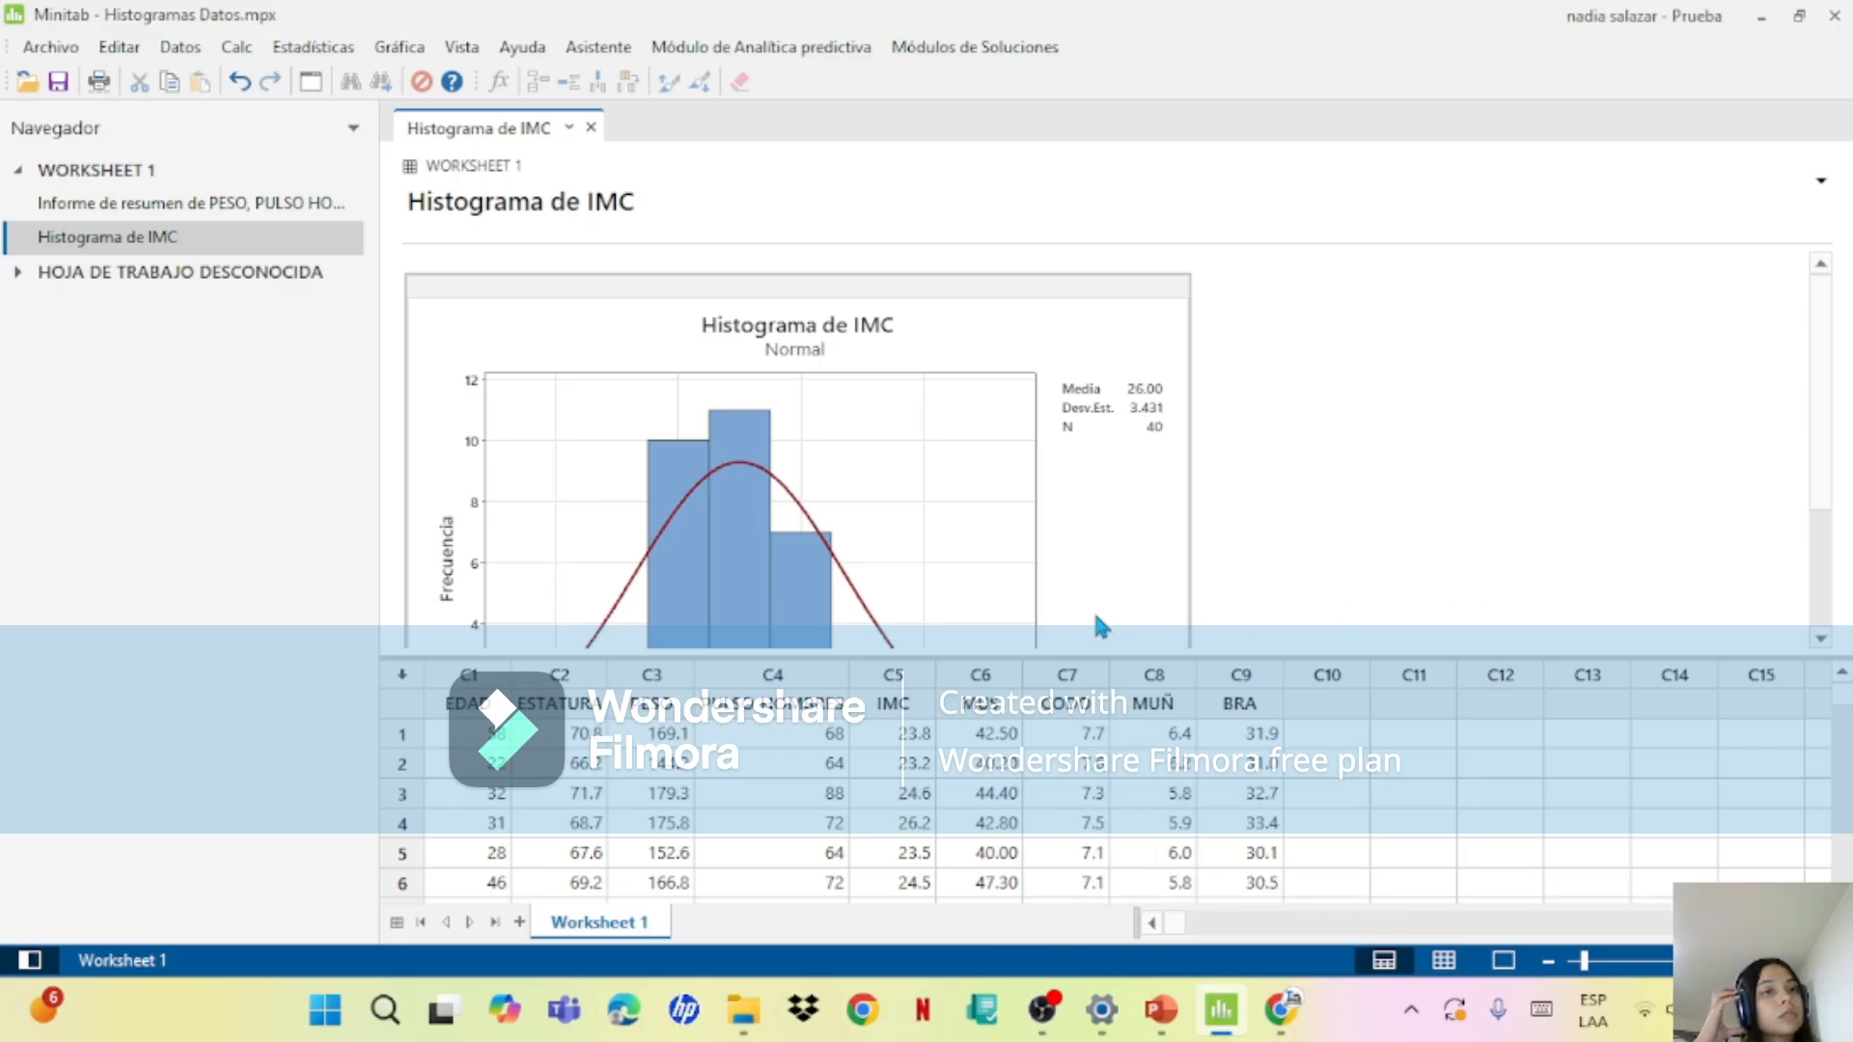
click(420, 50)
mouse_move(338, 54)
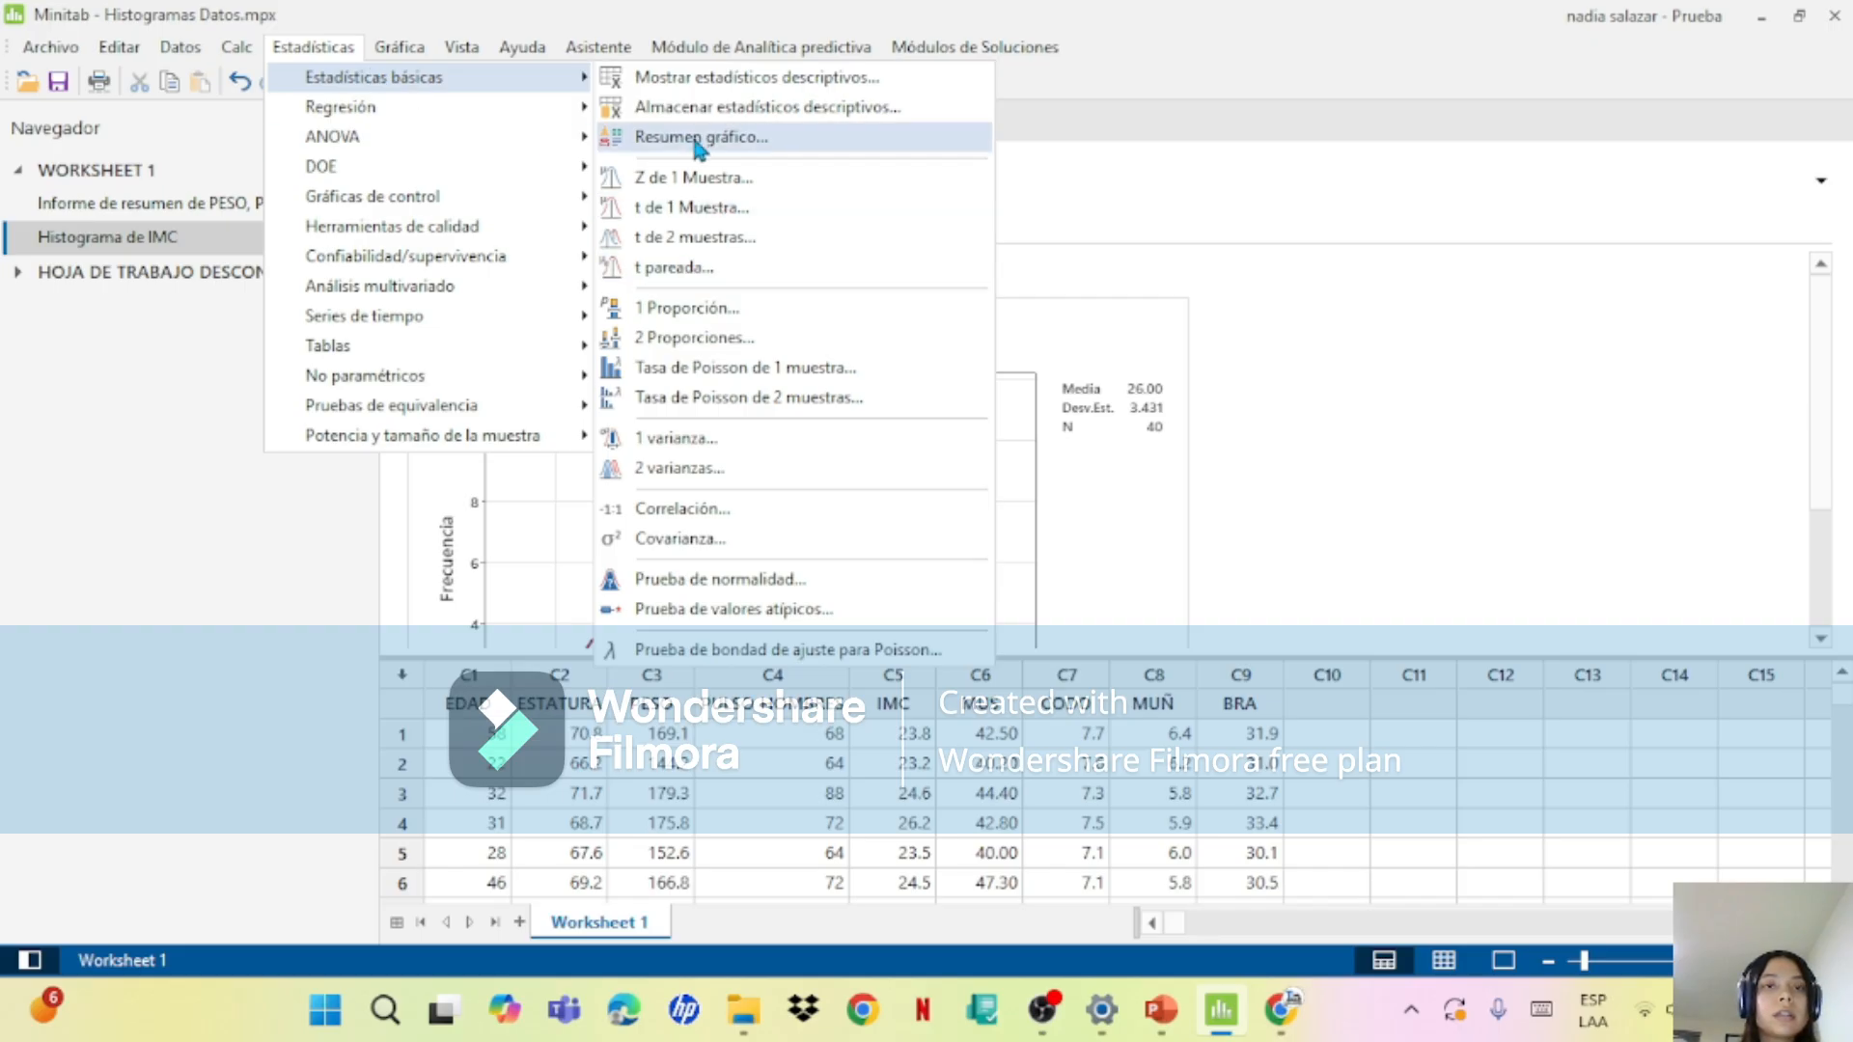
click(694, 138)
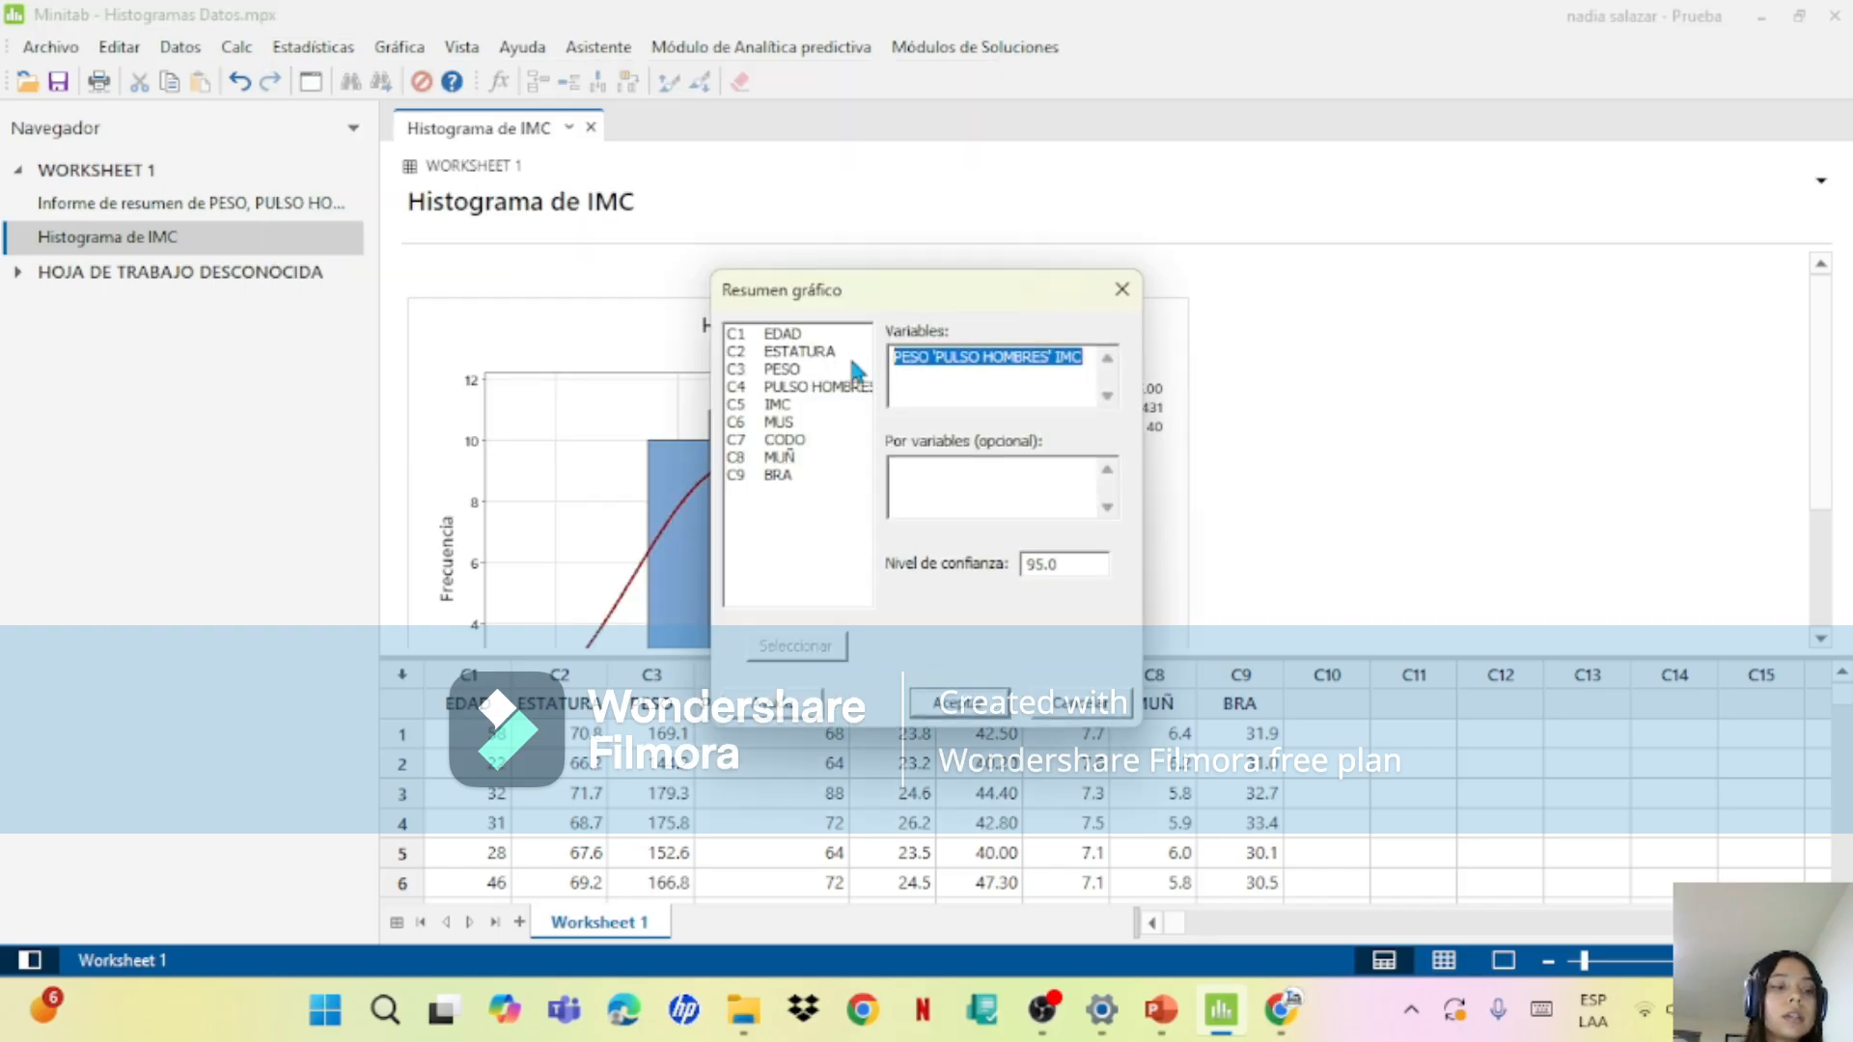
double_click(787, 423)
double_click(799, 440)
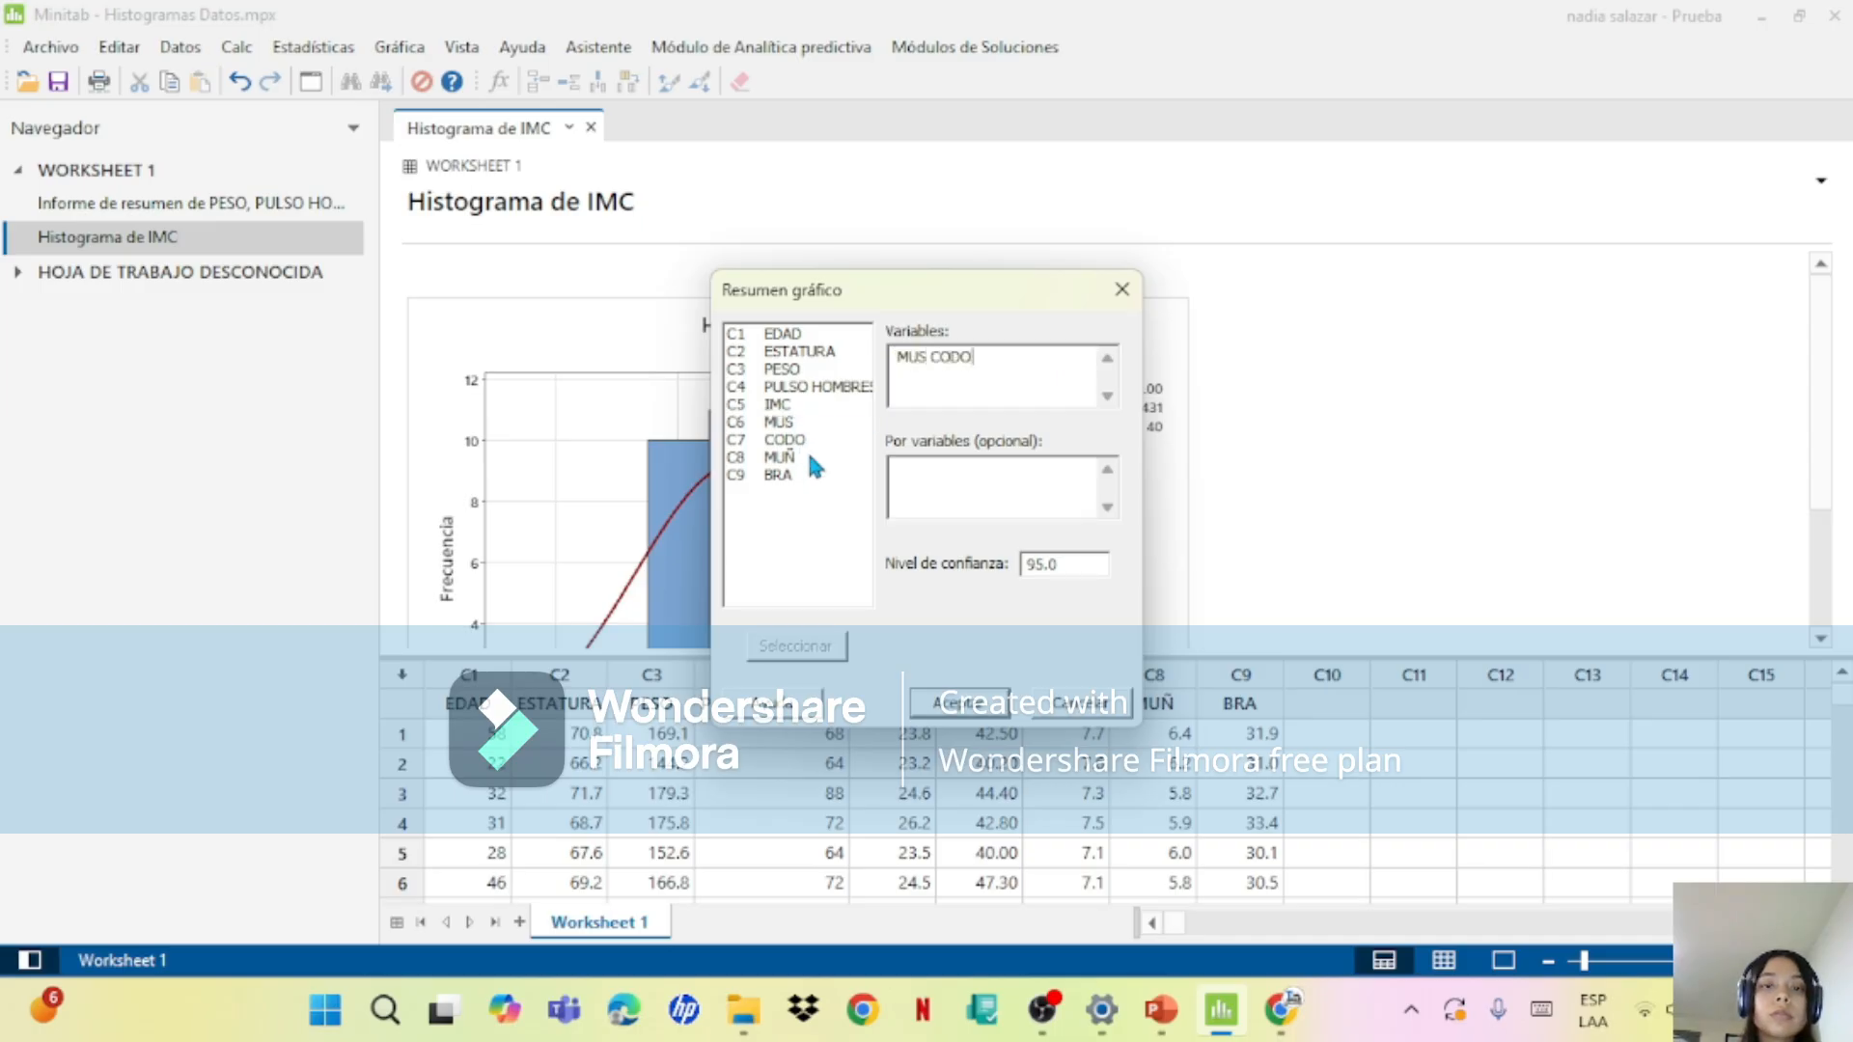
click(810, 459)
double_click(810, 459)
double_click(803, 473)
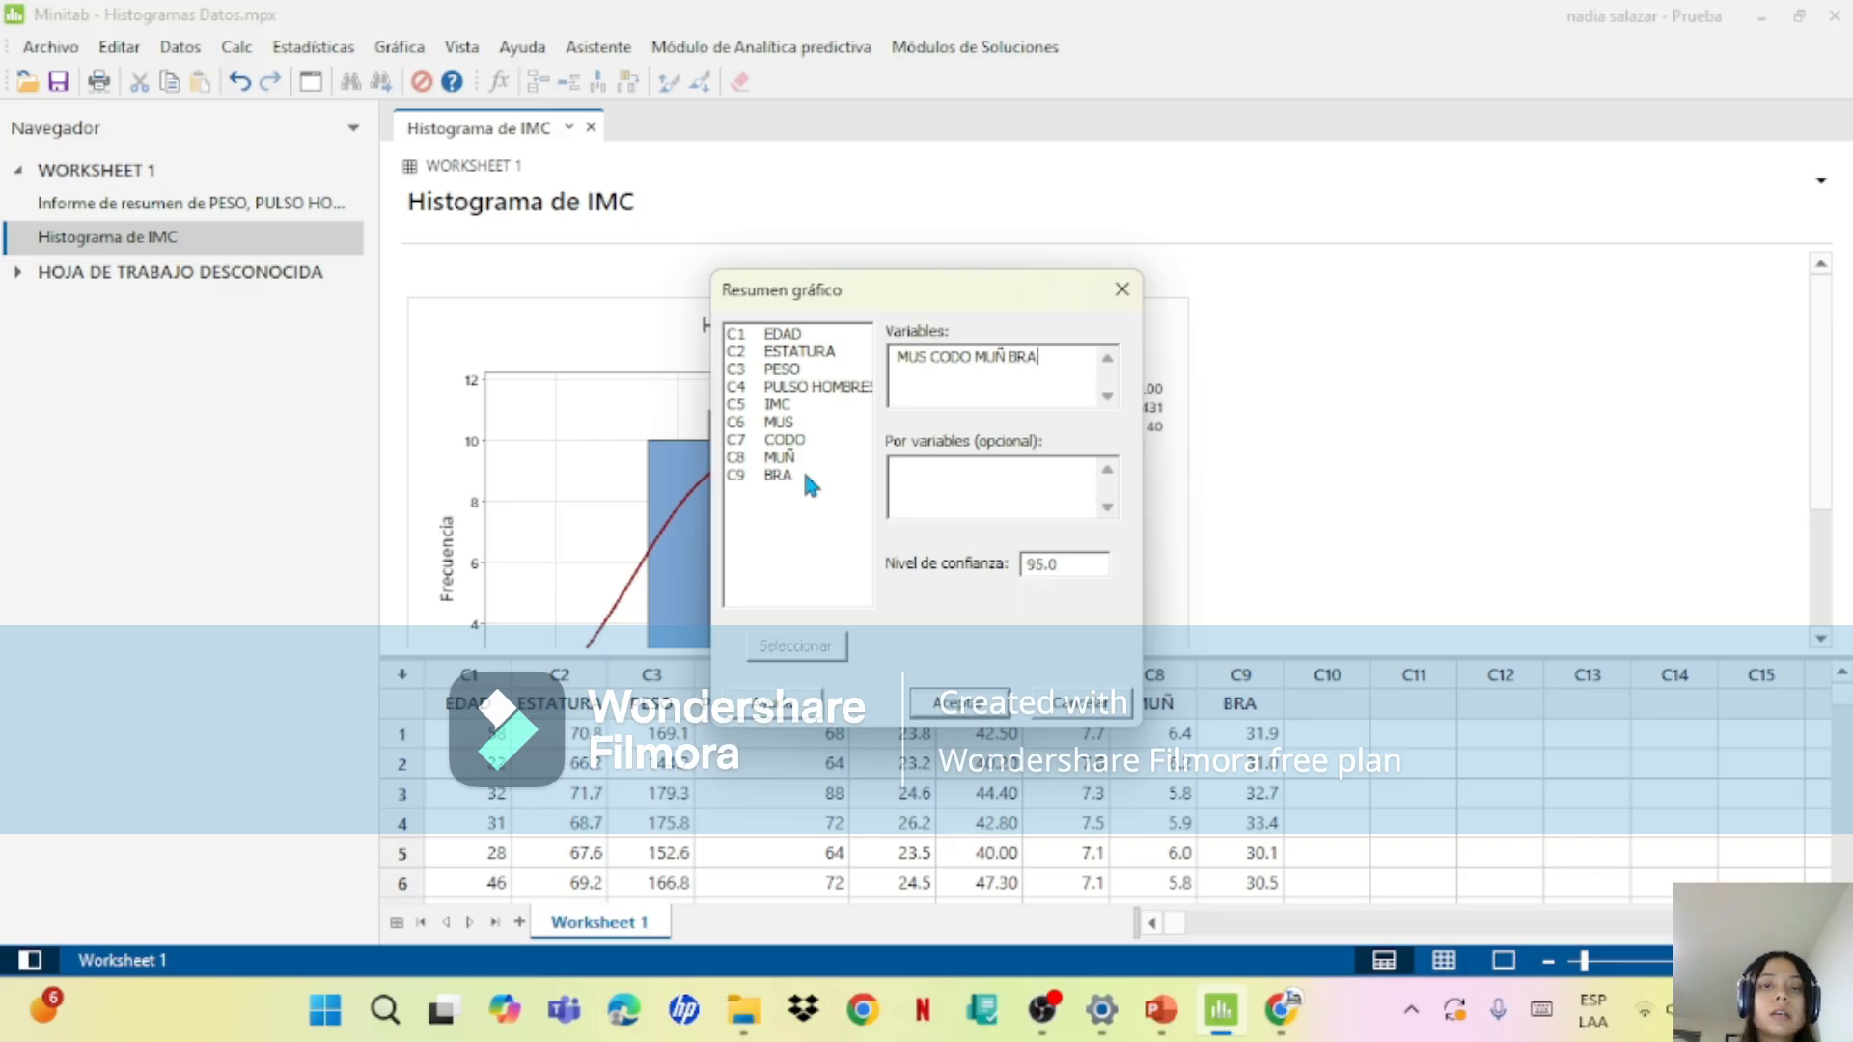
click(970, 703)
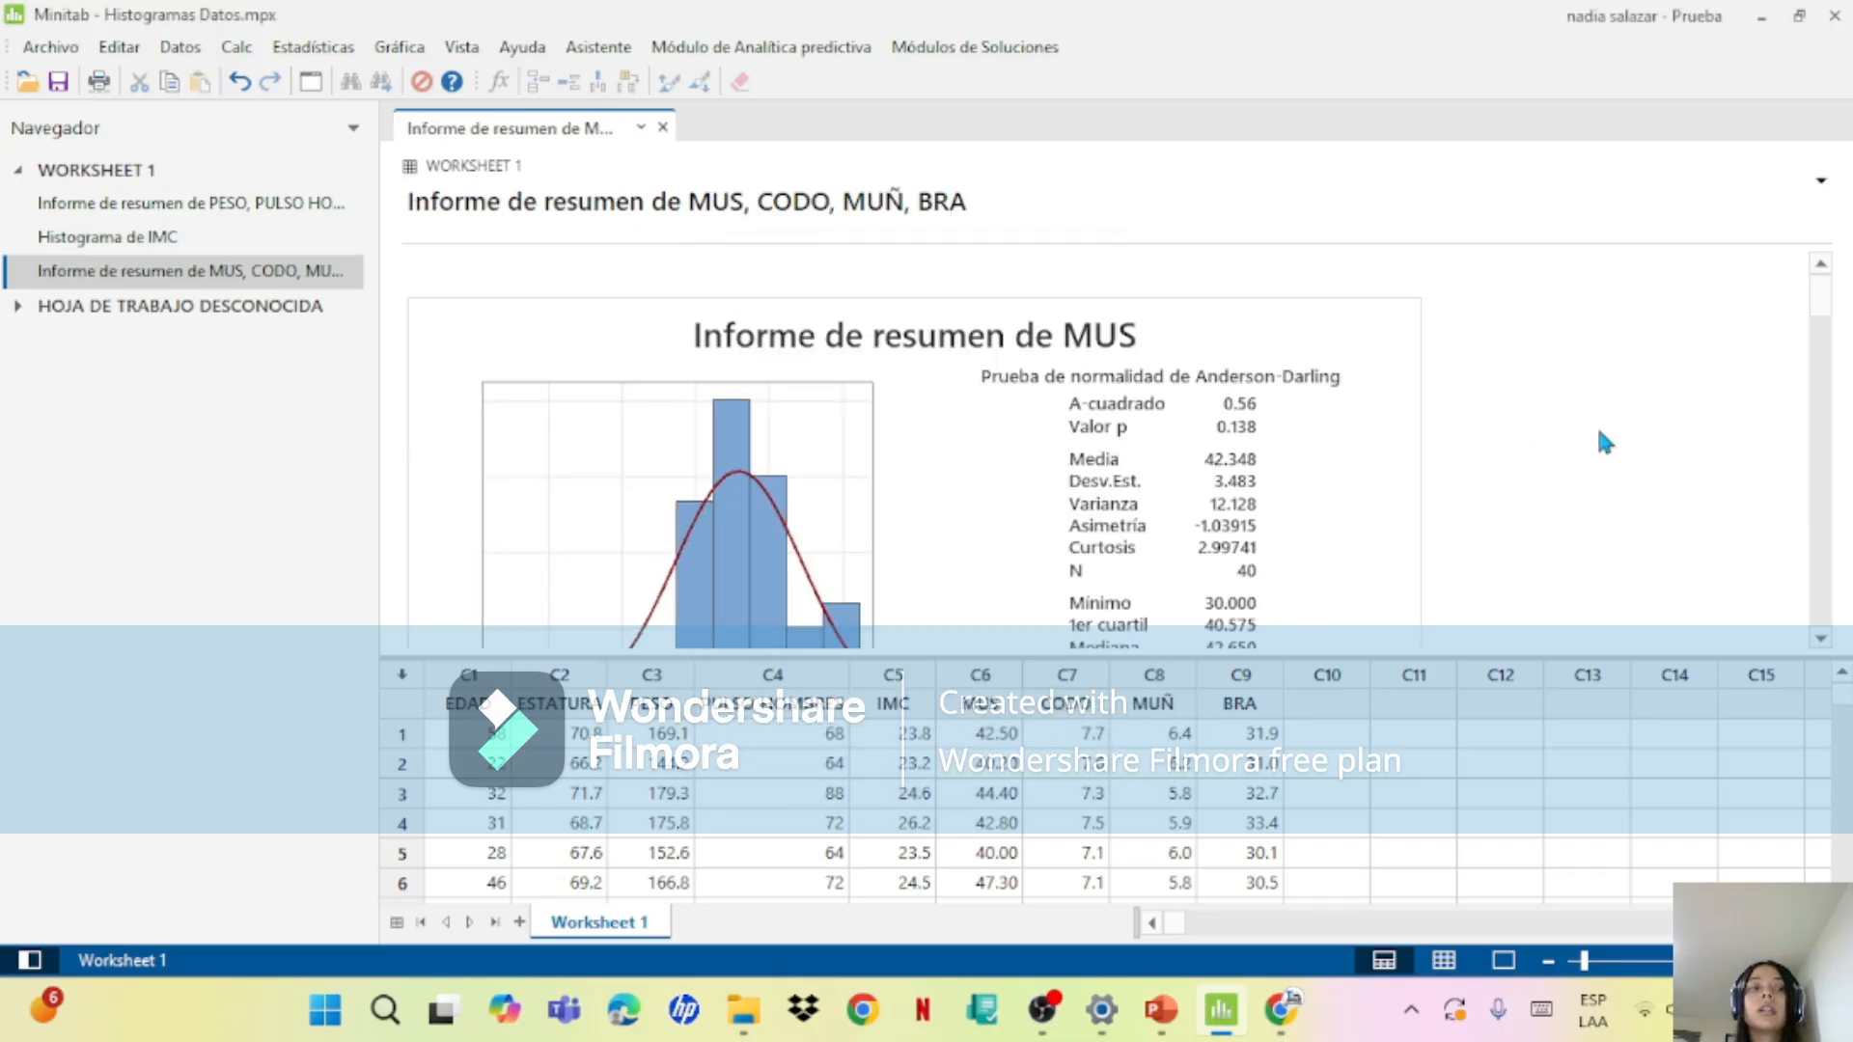
Step: Examine the MUS report's histogram, statistics and confidence intervals, then the tallest bar in the BRA report's histogram
drag(1814, 307, 1785, 233)
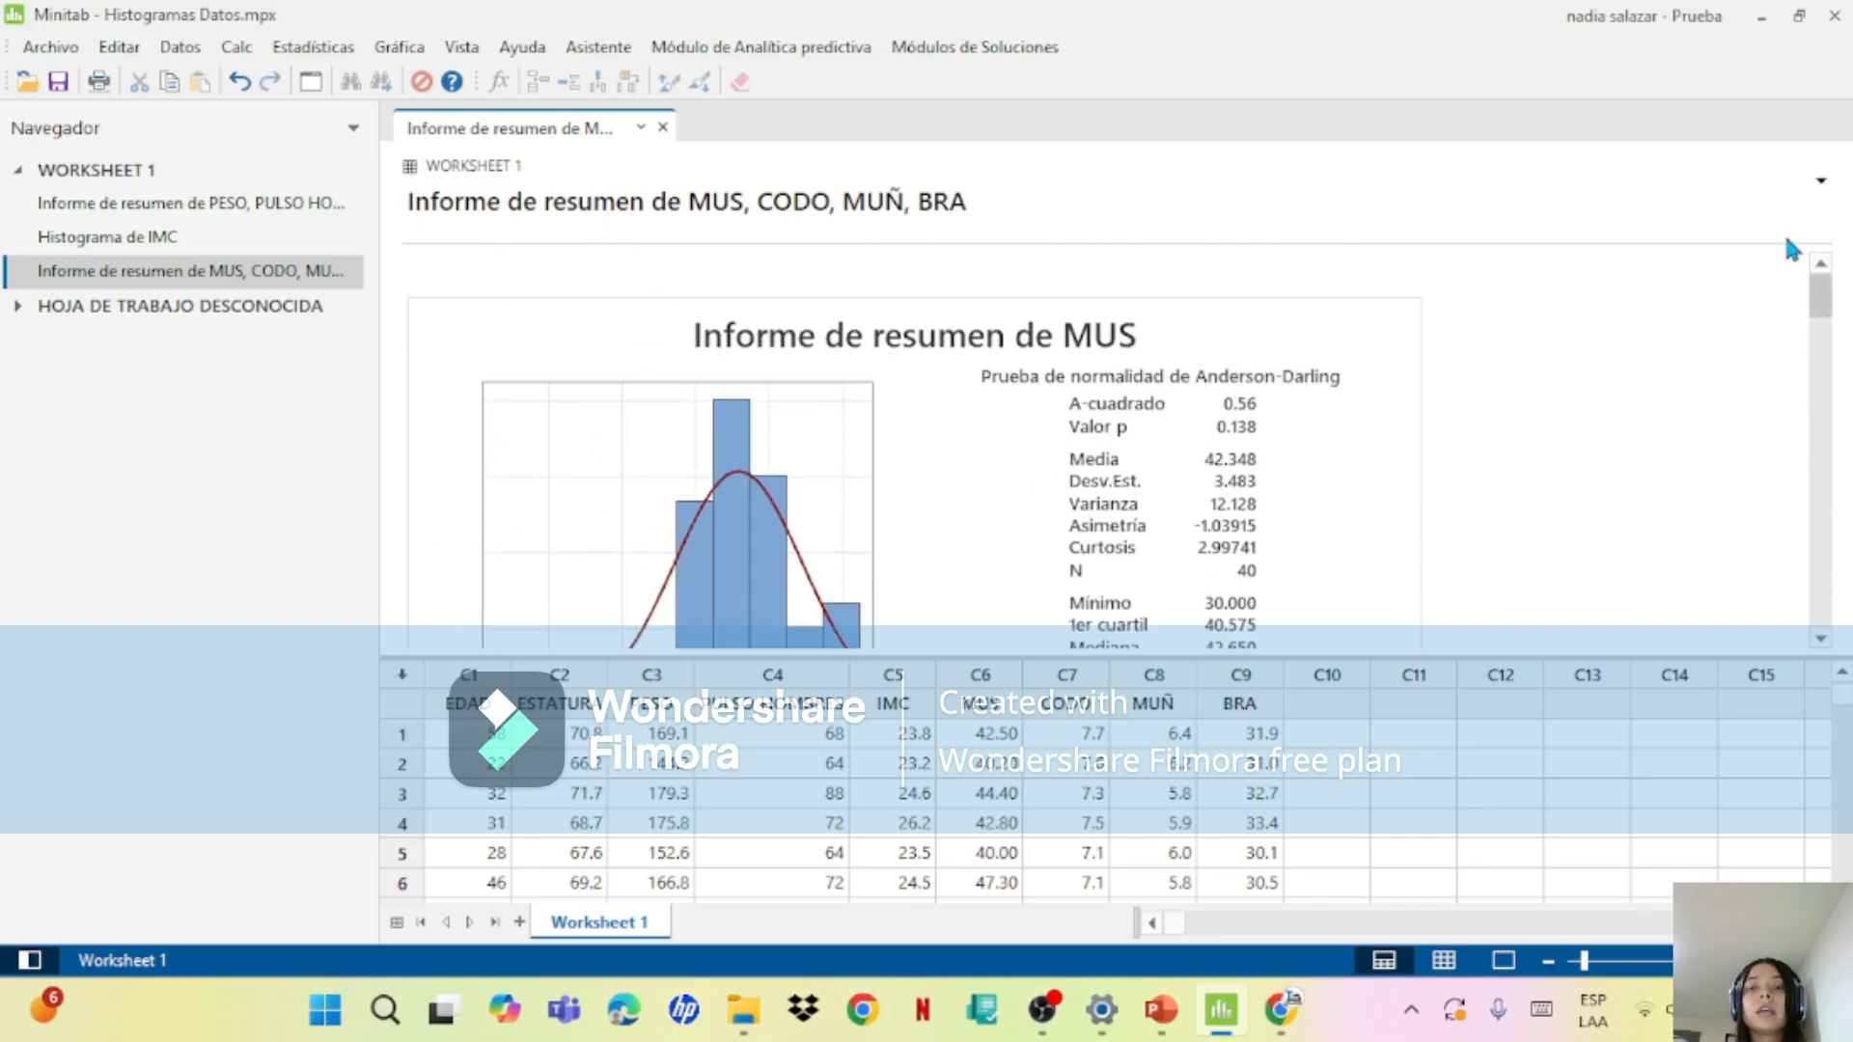
scroll(1224, 310, down, 3)
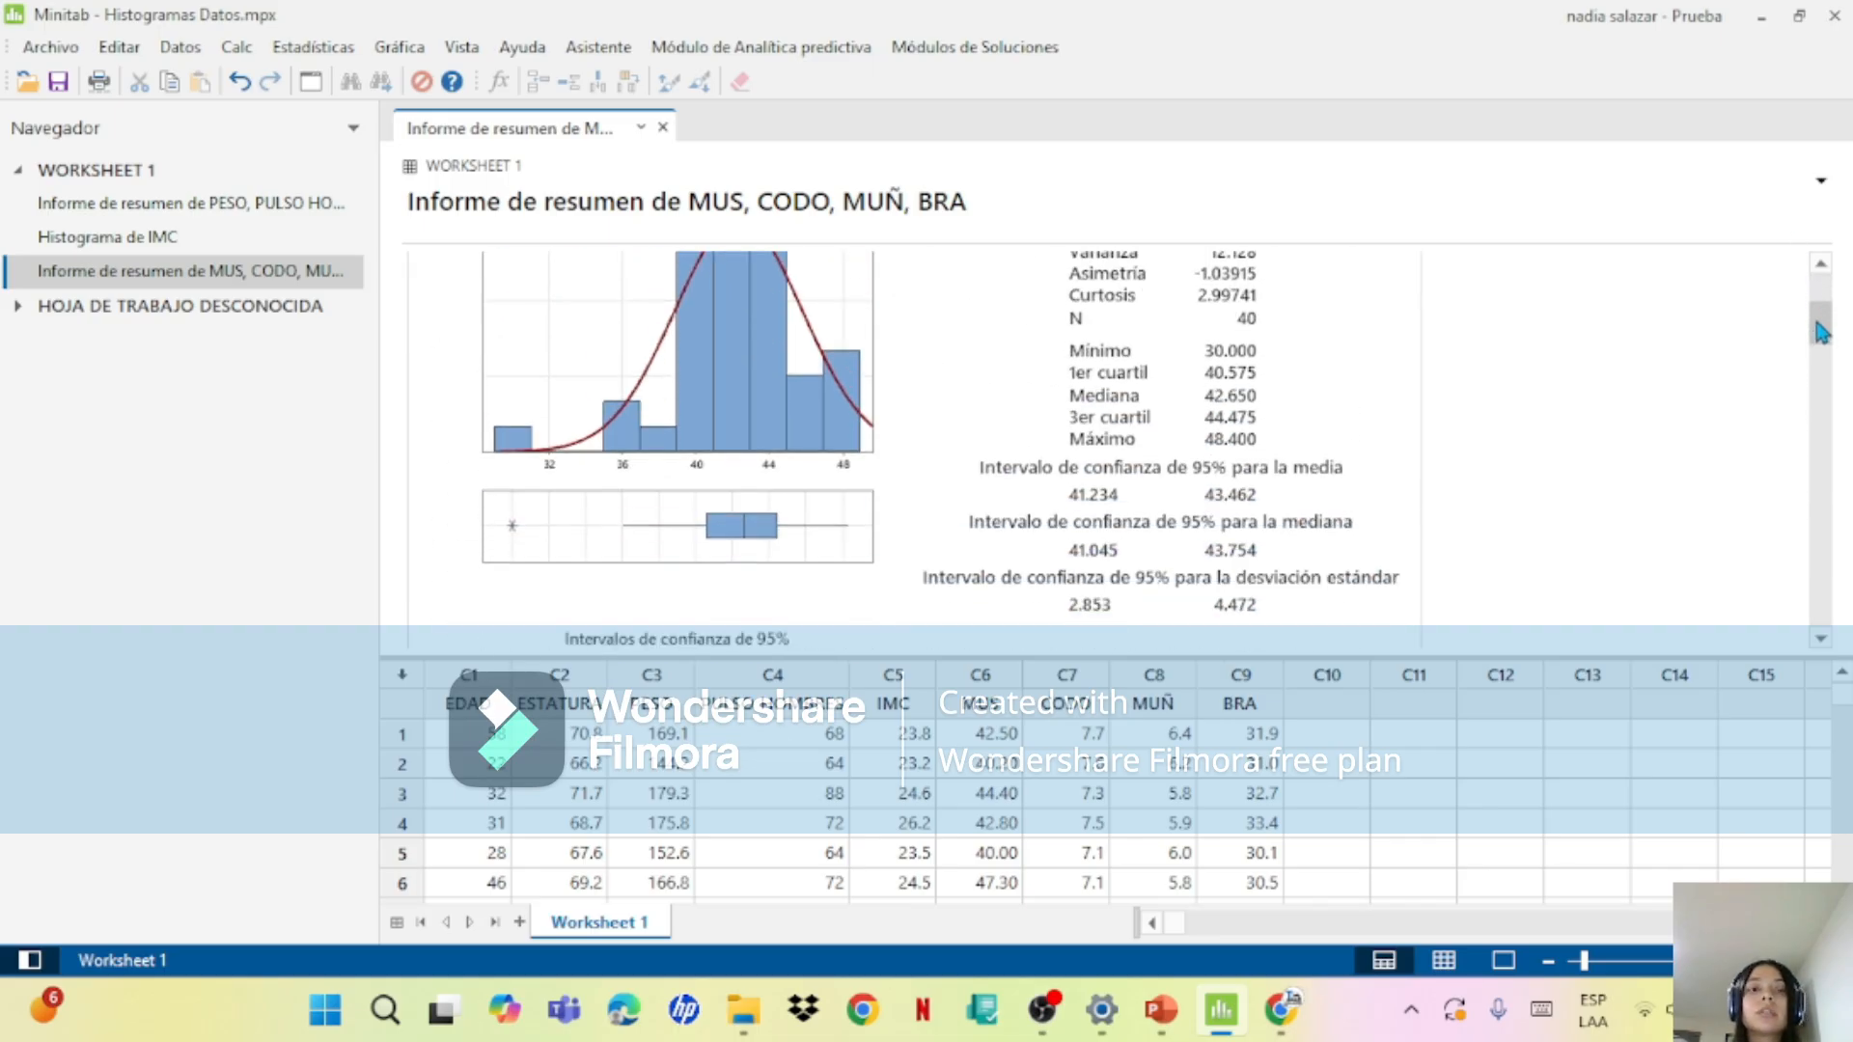
scroll(1223, 311, up, 2)
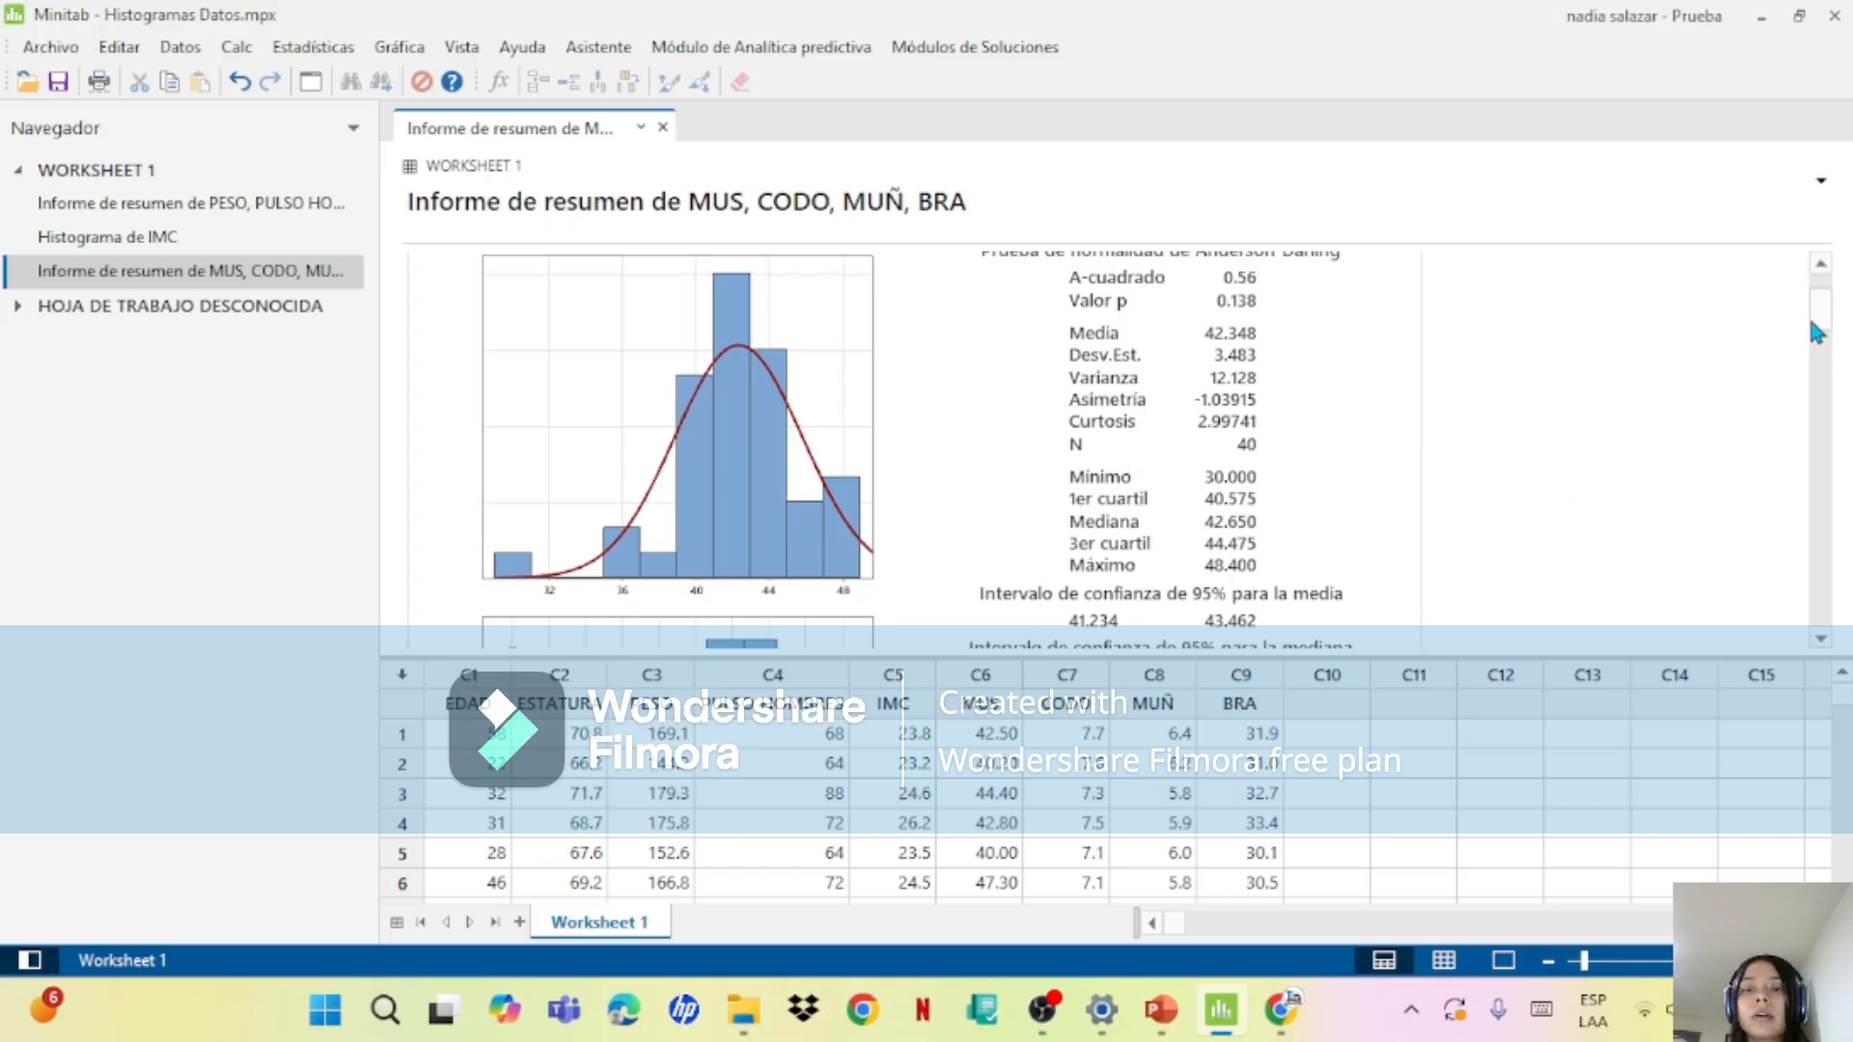
drag(1811, 325, 1832, 373)
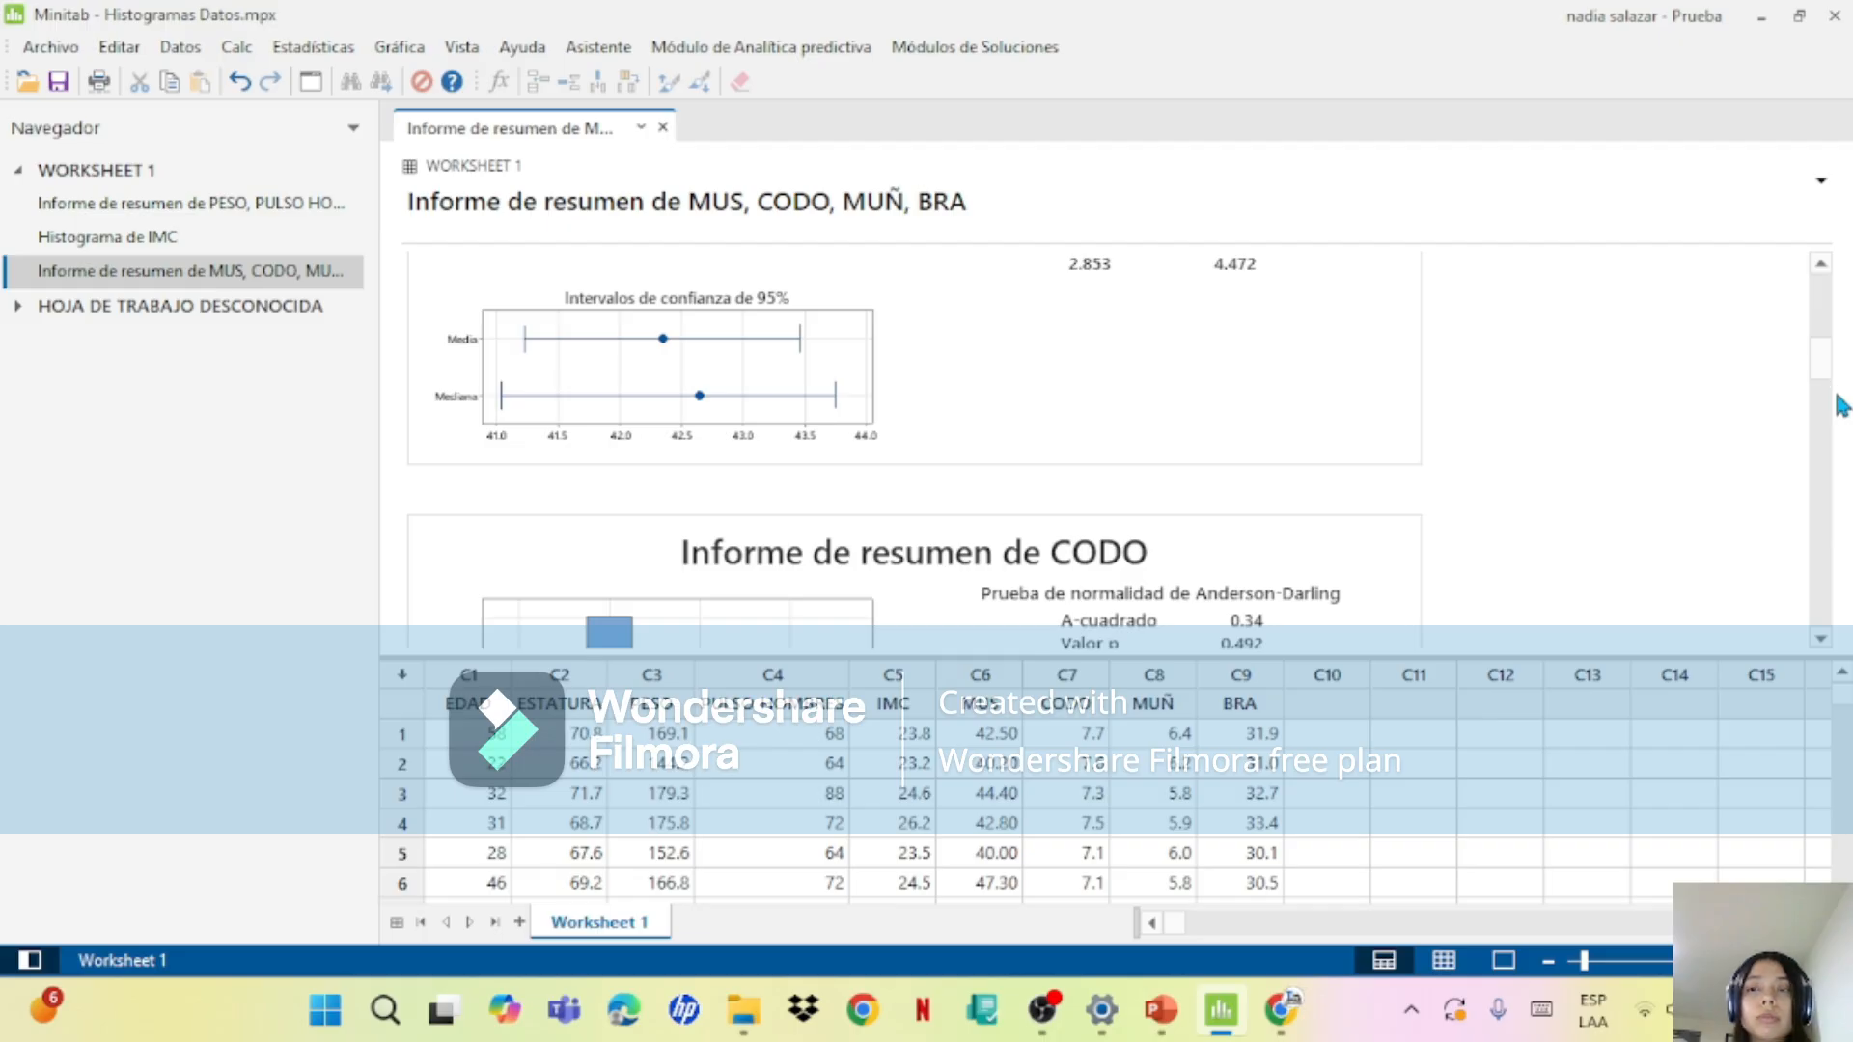
mouse_move(1832, 379)
mouse_down()
mouse_move(1826, 333)
mouse_move(1829, 349)
mouse_up()
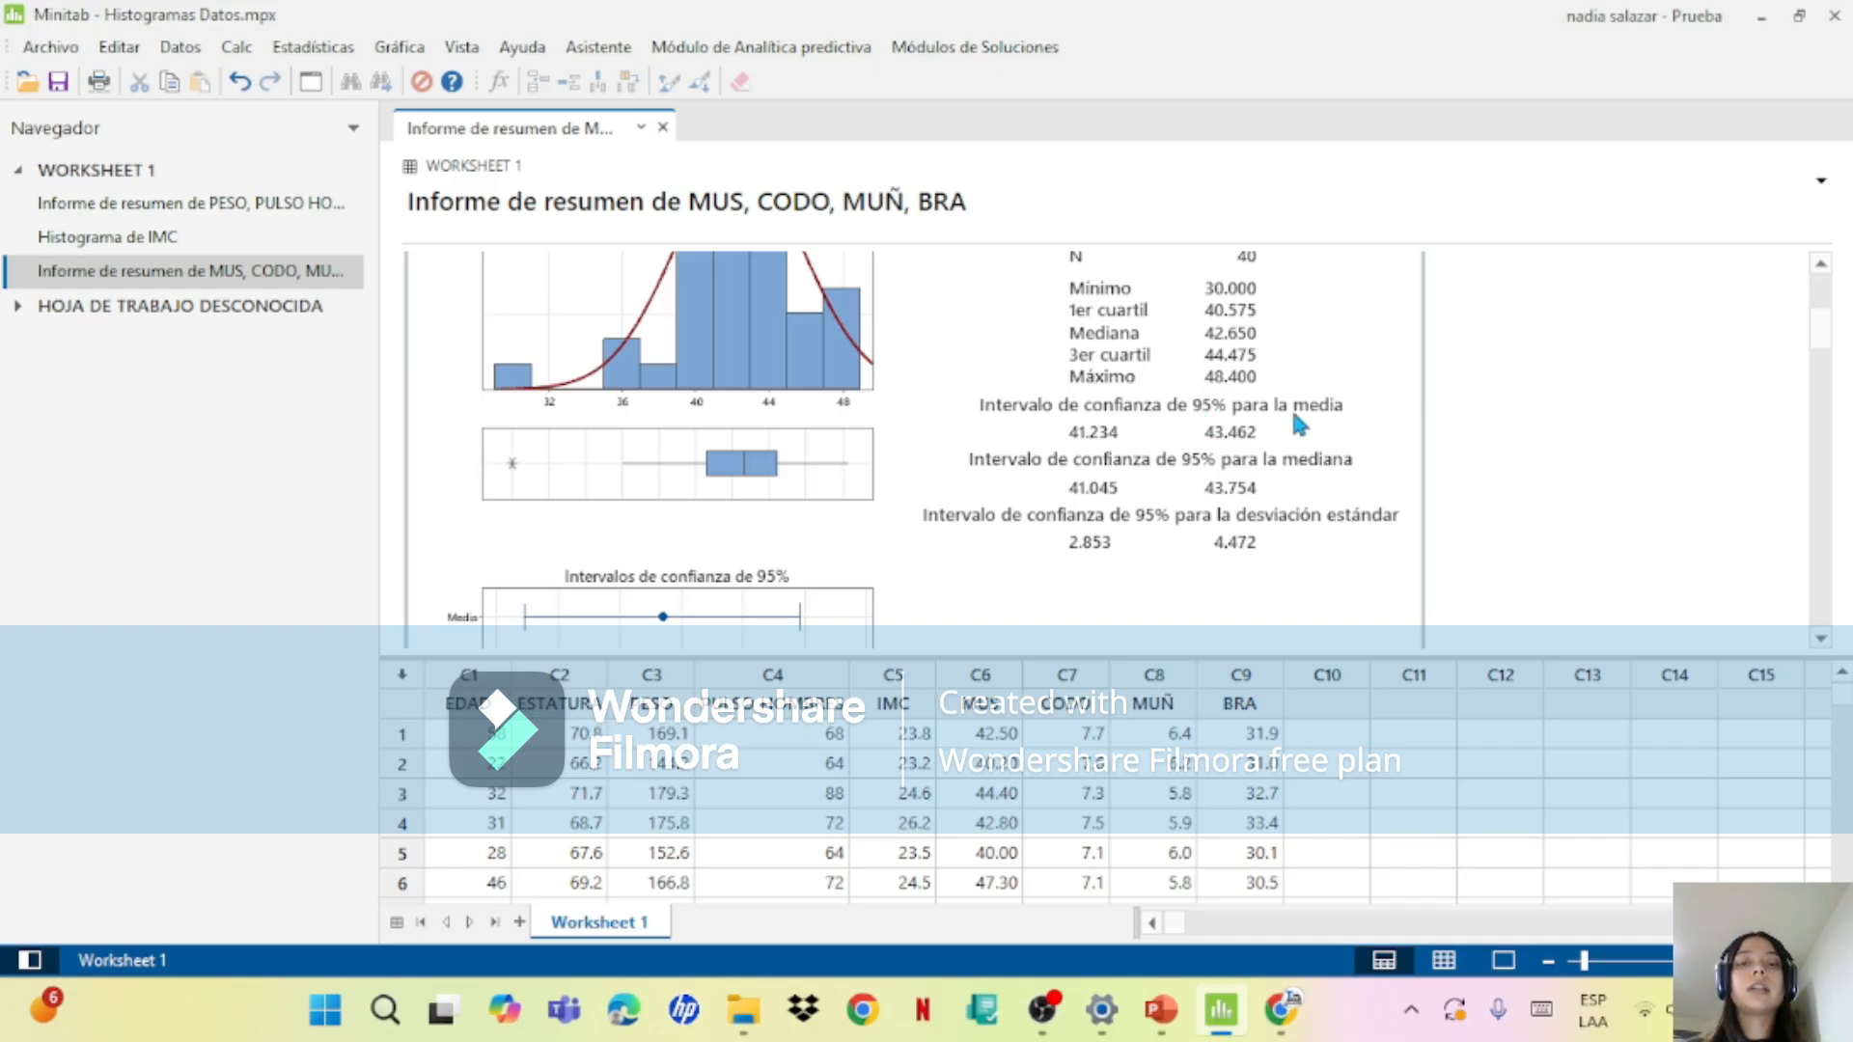
drag(1820, 338, 1757, 572)
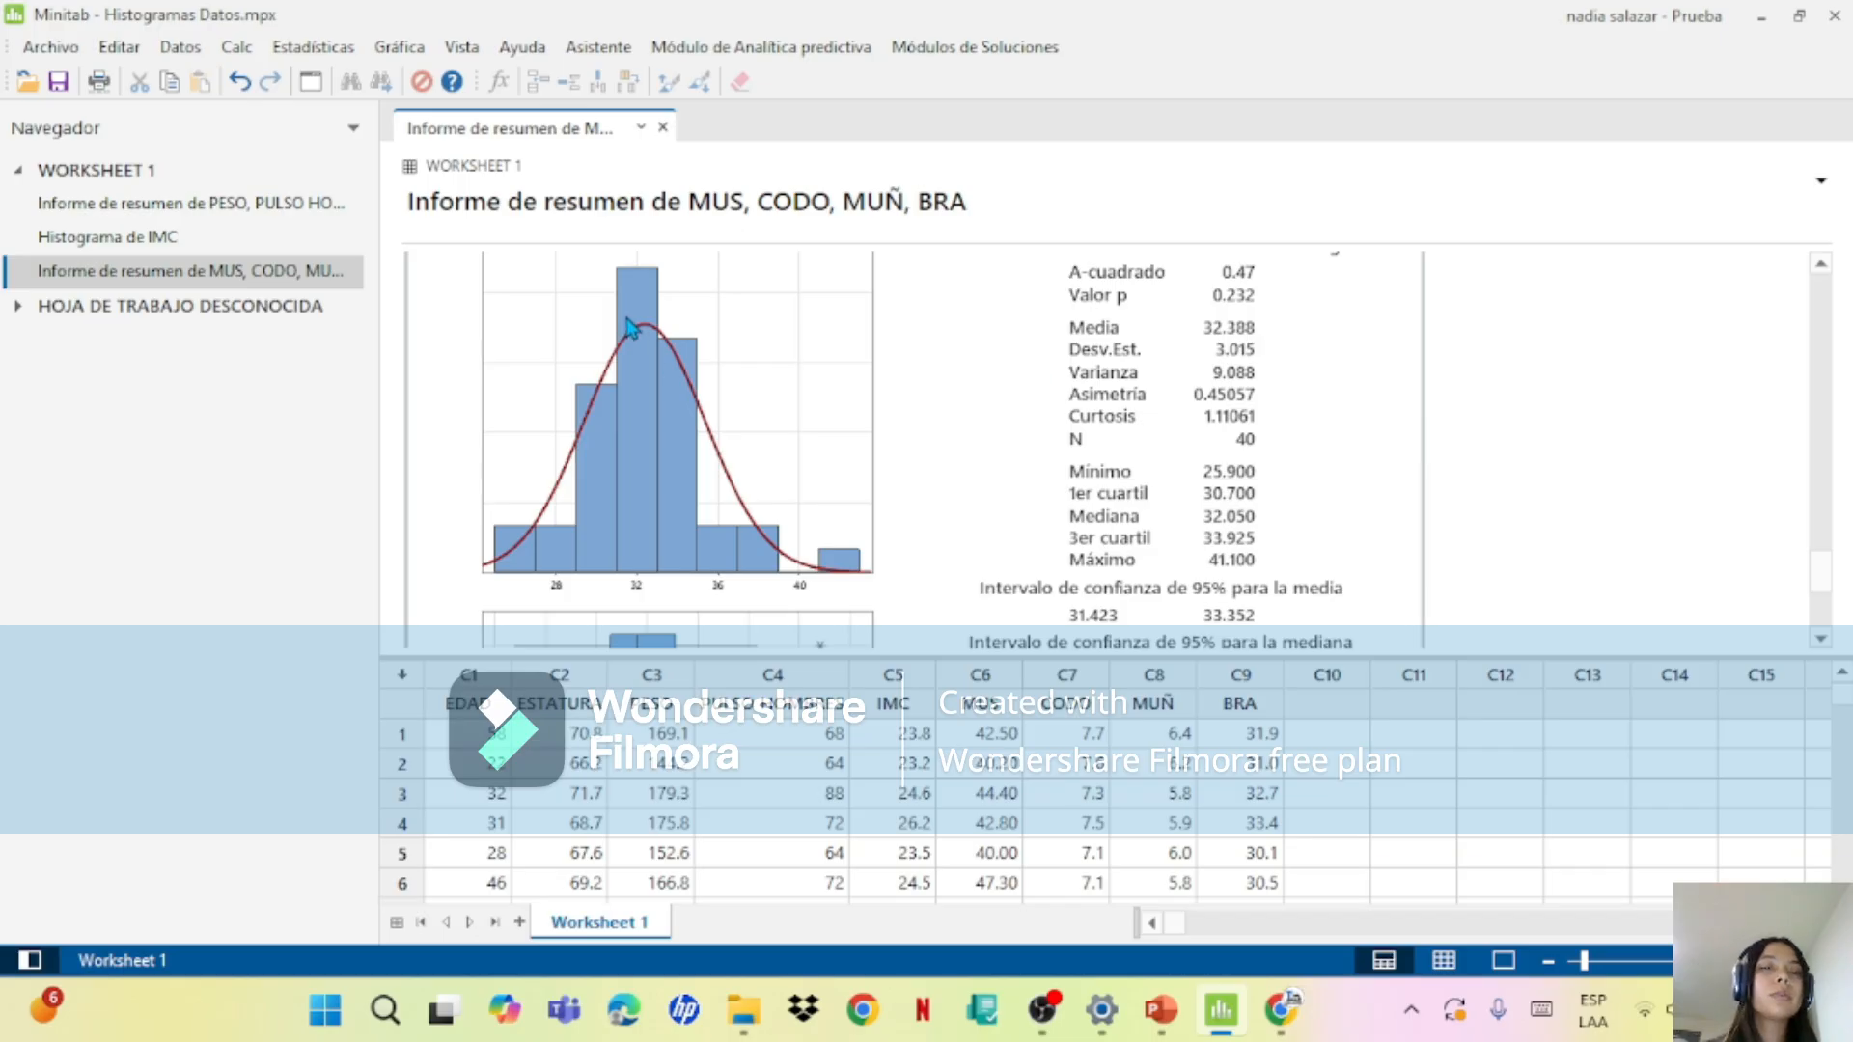
mouse_move(639, 295)
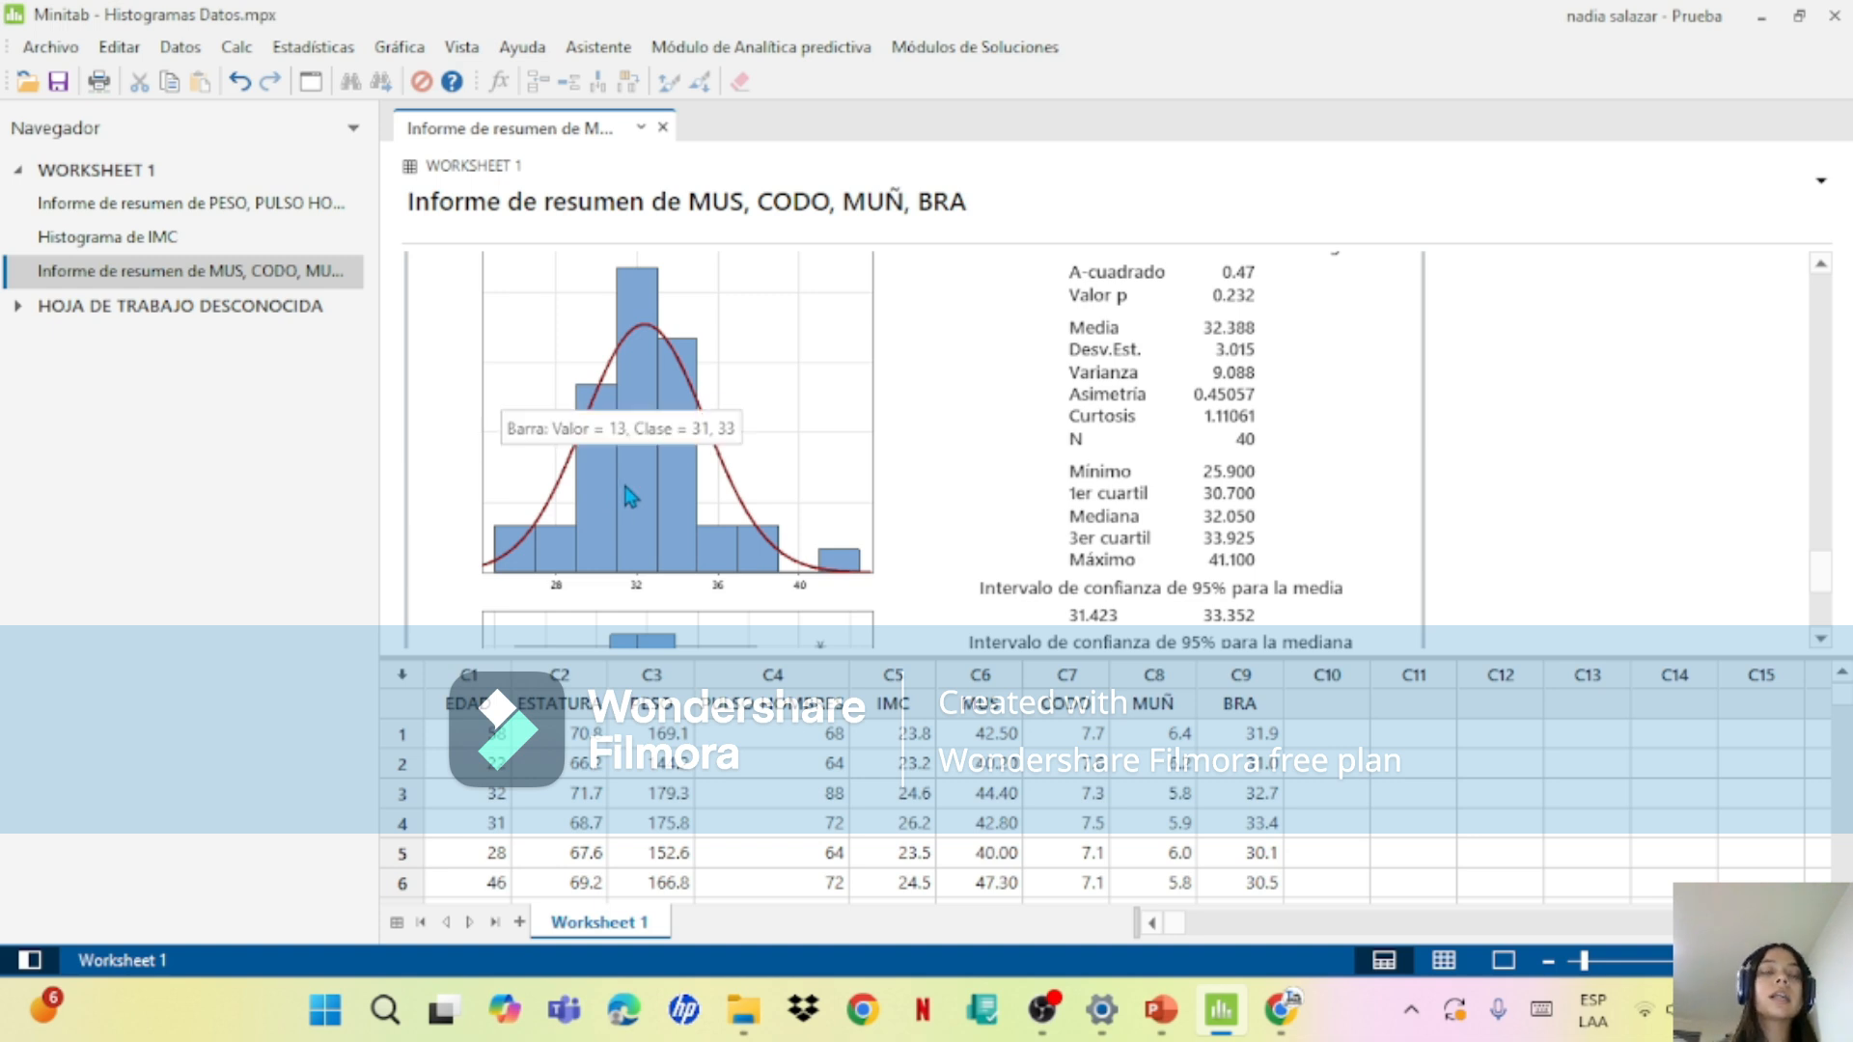
Step: Examine the bars and fitted normal curves of the BRA and MUÑ histograms, including the 5.7 to 5.9 class of MUÑ
mouse_move(522, 556)
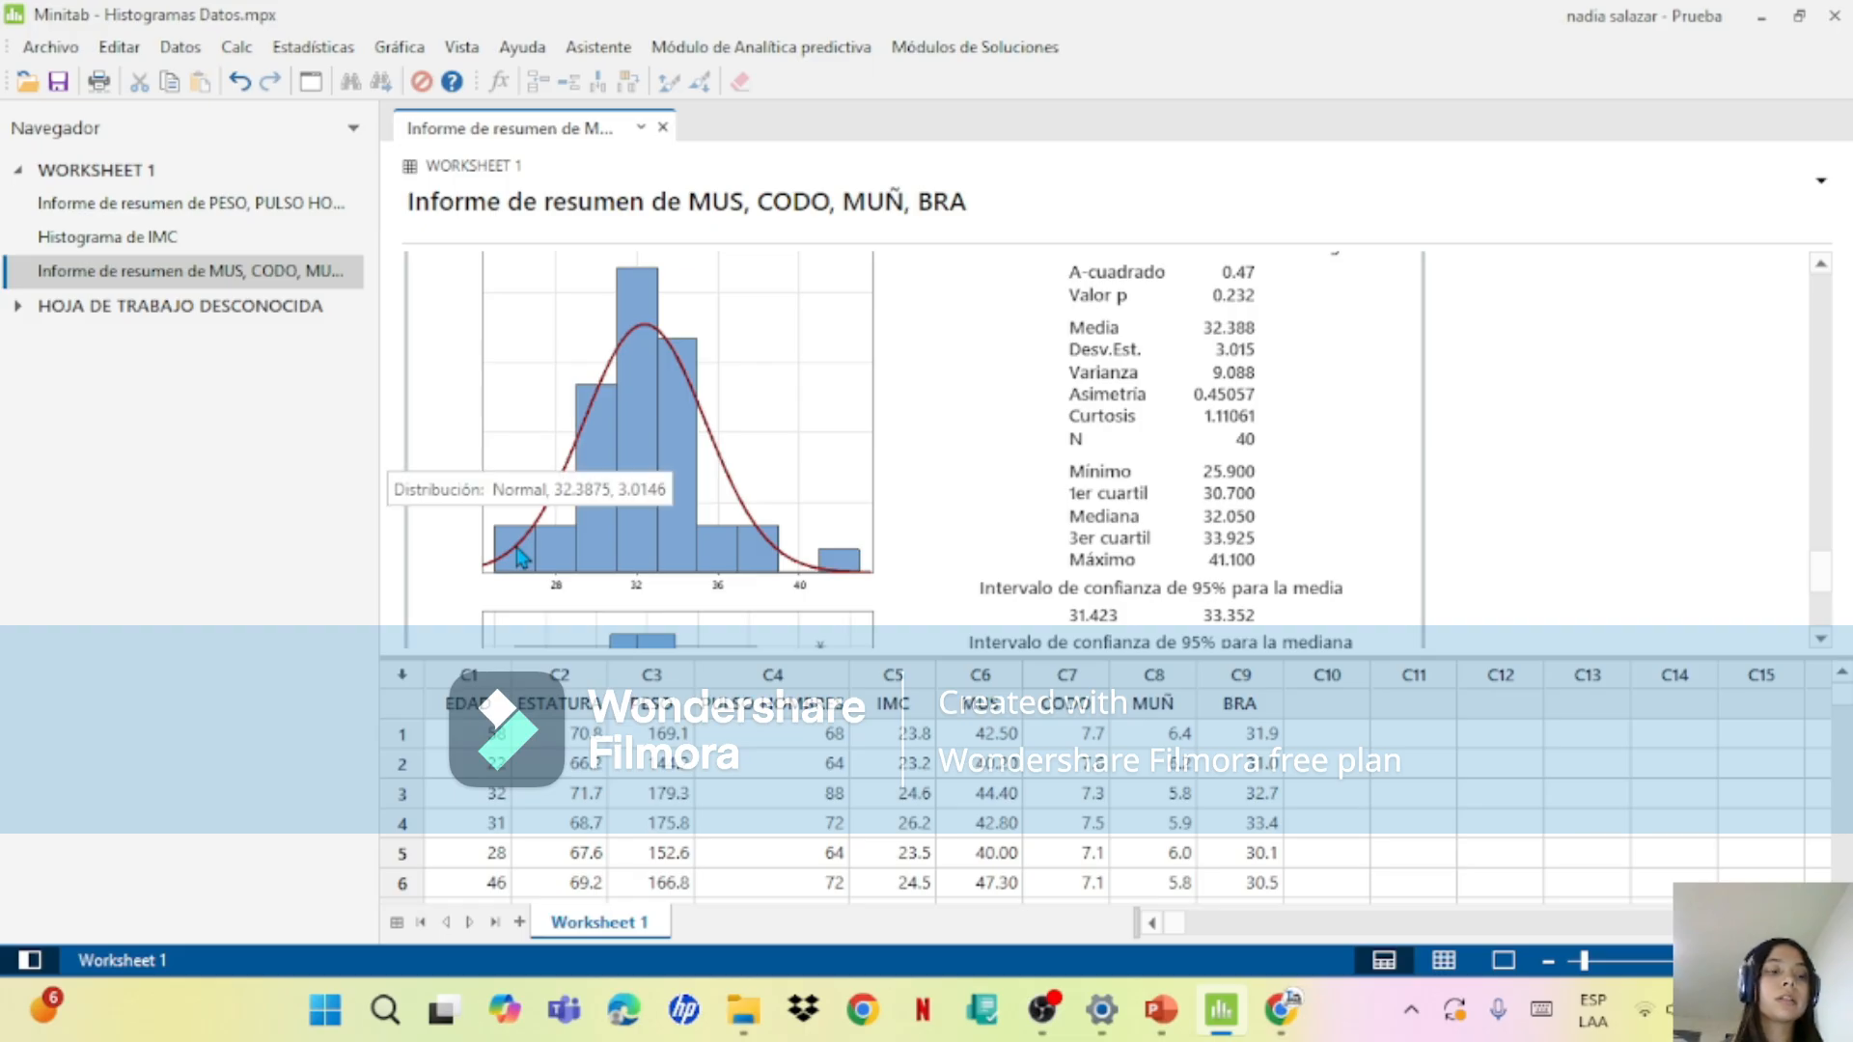
mouse_move(666, 558)
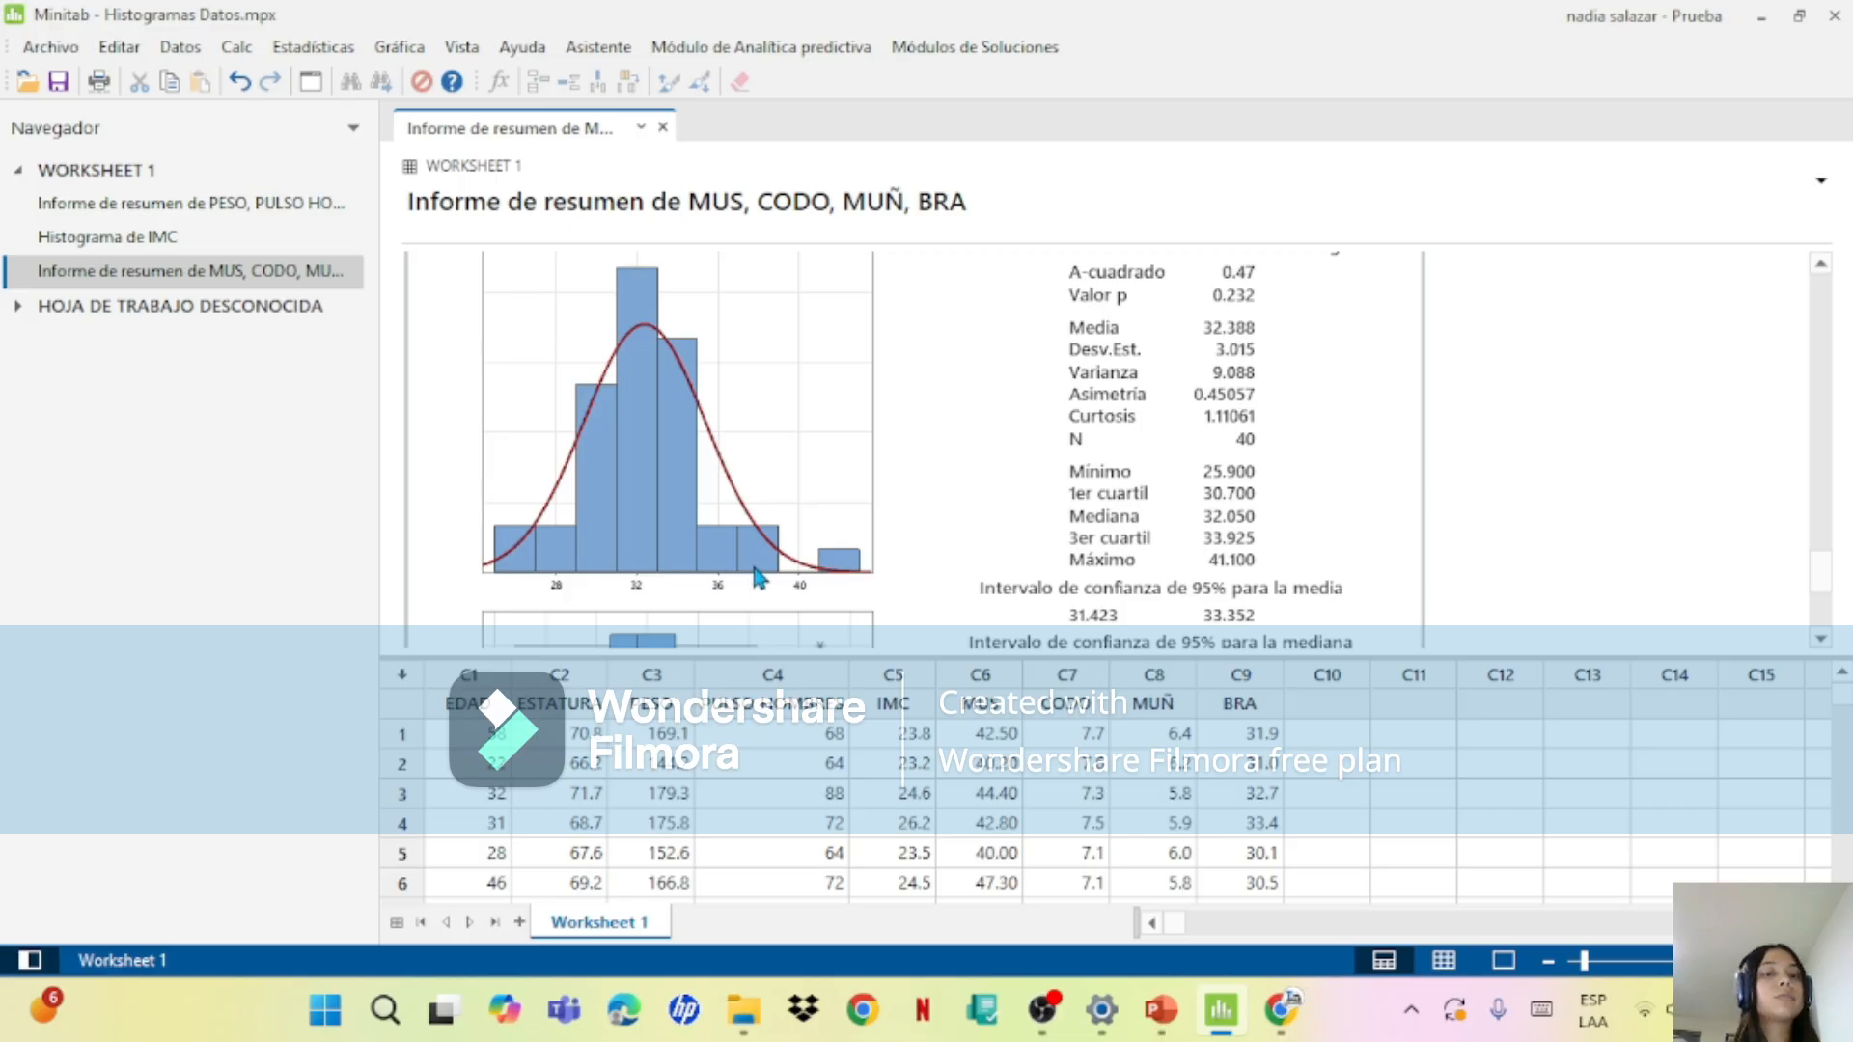
mouse_move(579, 560)
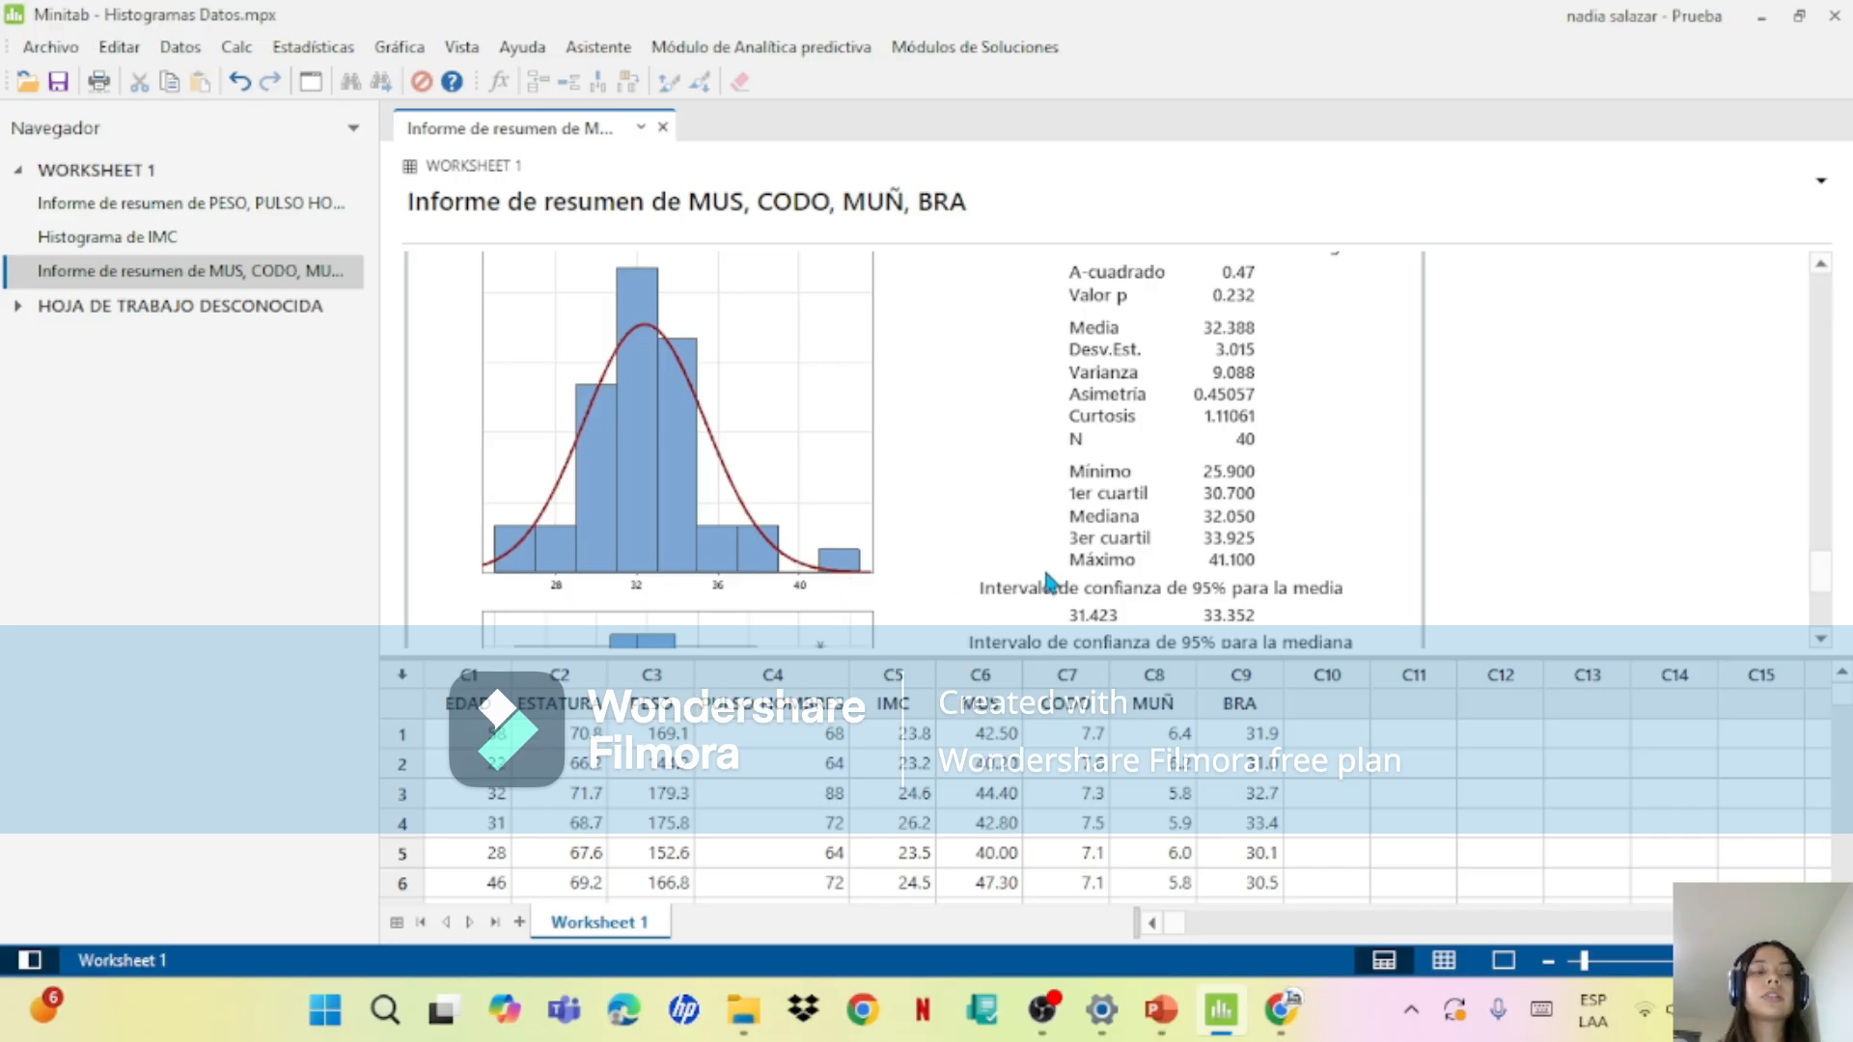
scroll(1814, 579, down, 5)
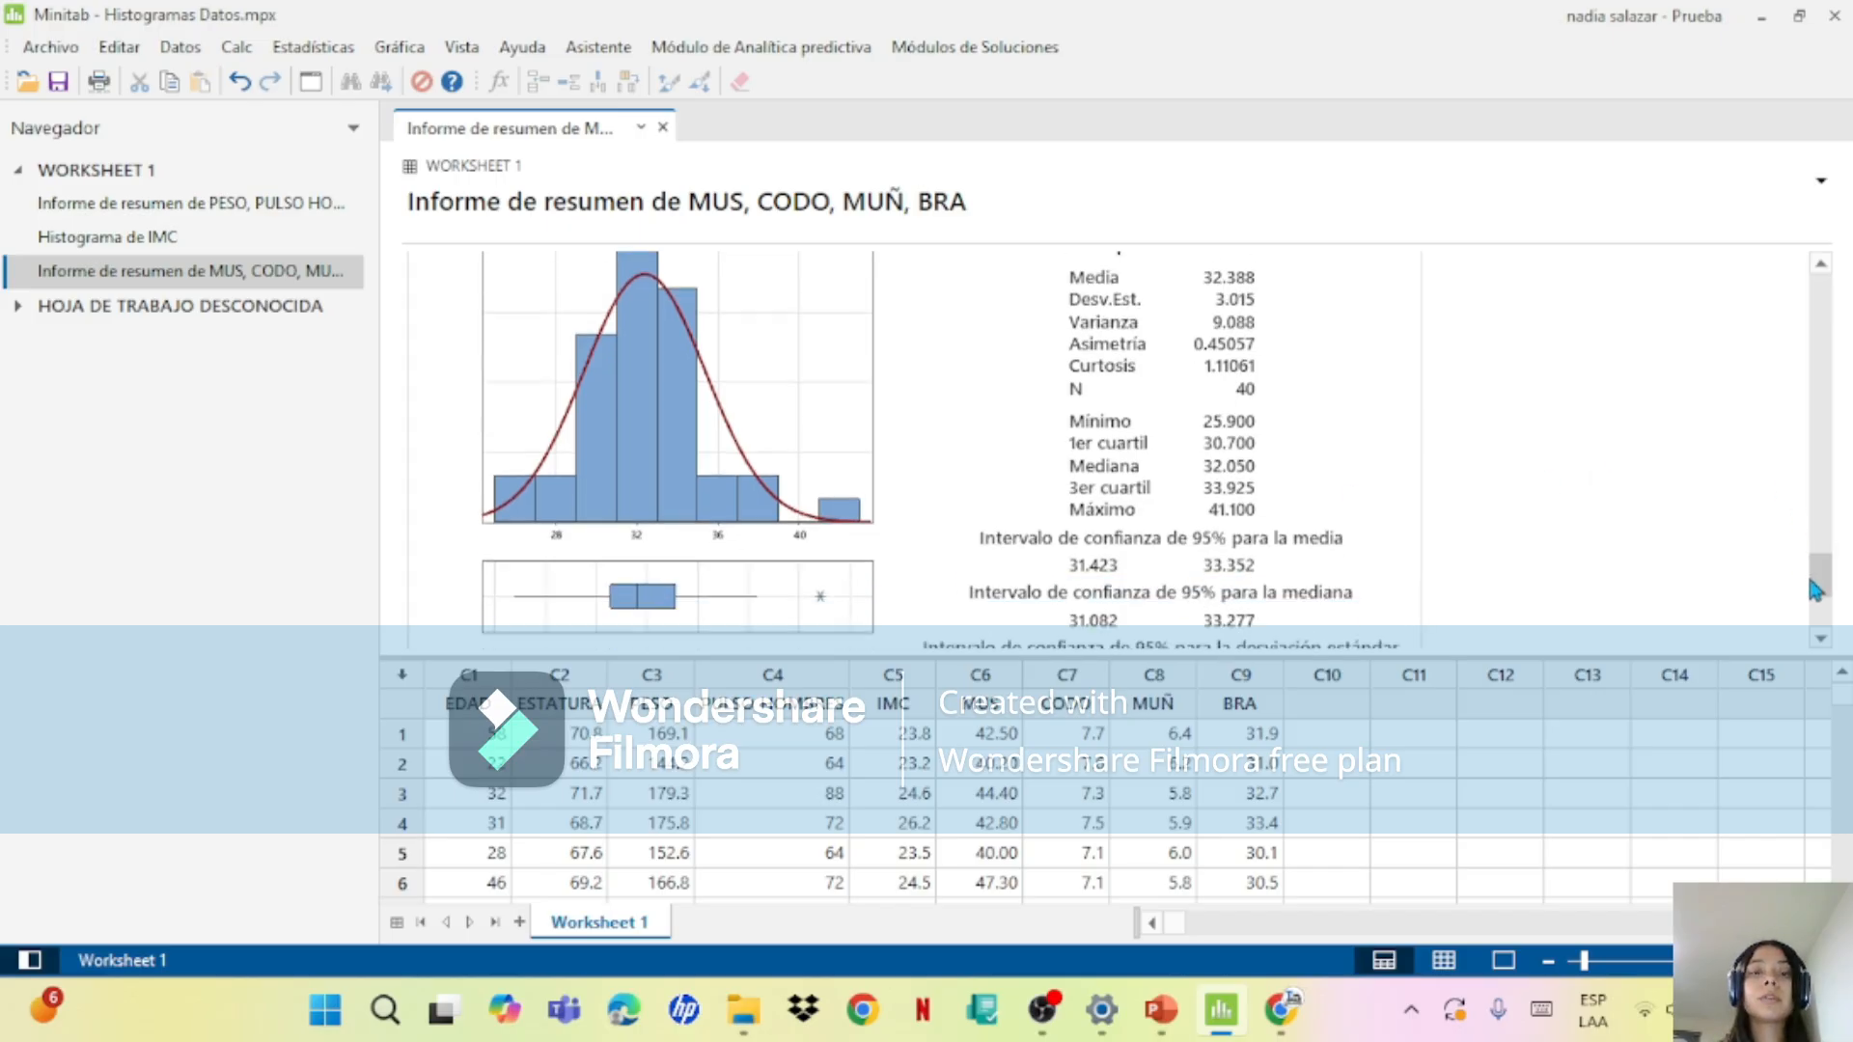
mouse_move(1816, 533)
mouse_down()
mouse_move(1813, 465)
mouse_move(1811, 498)
mouse_up()
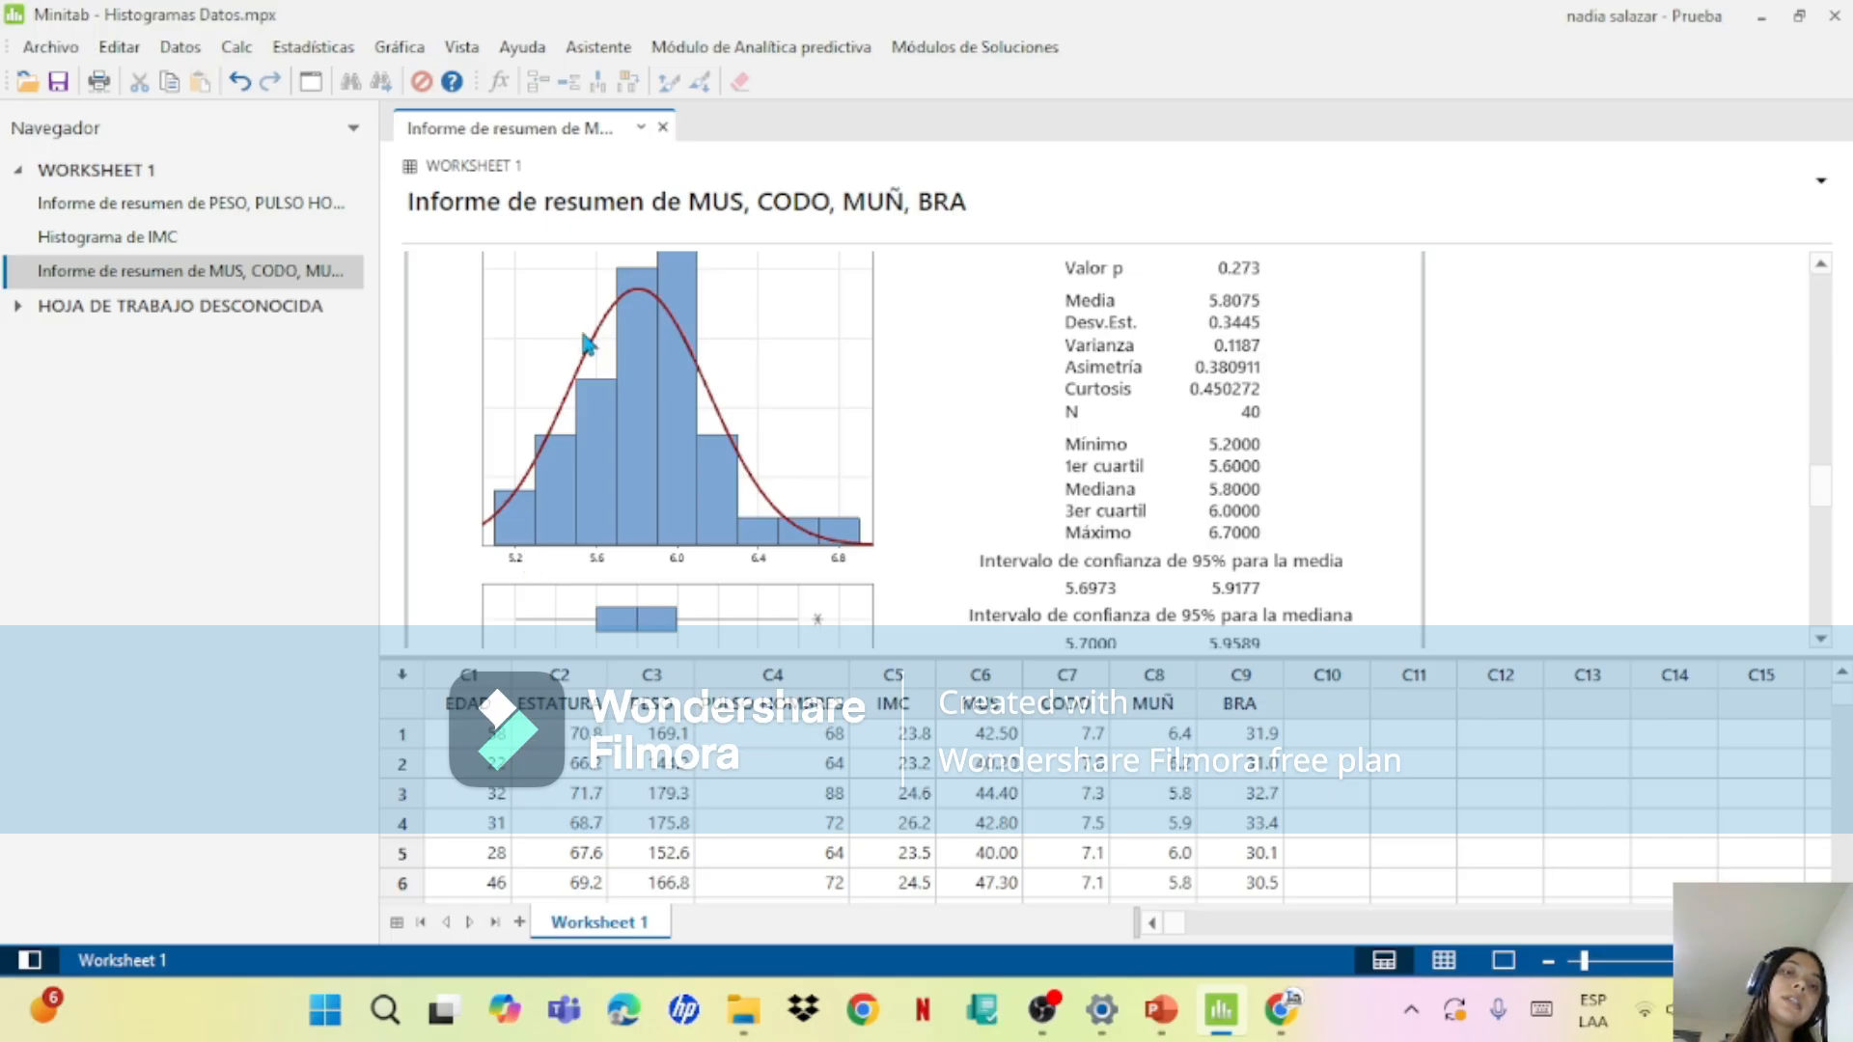
mouse_move(659, 311)
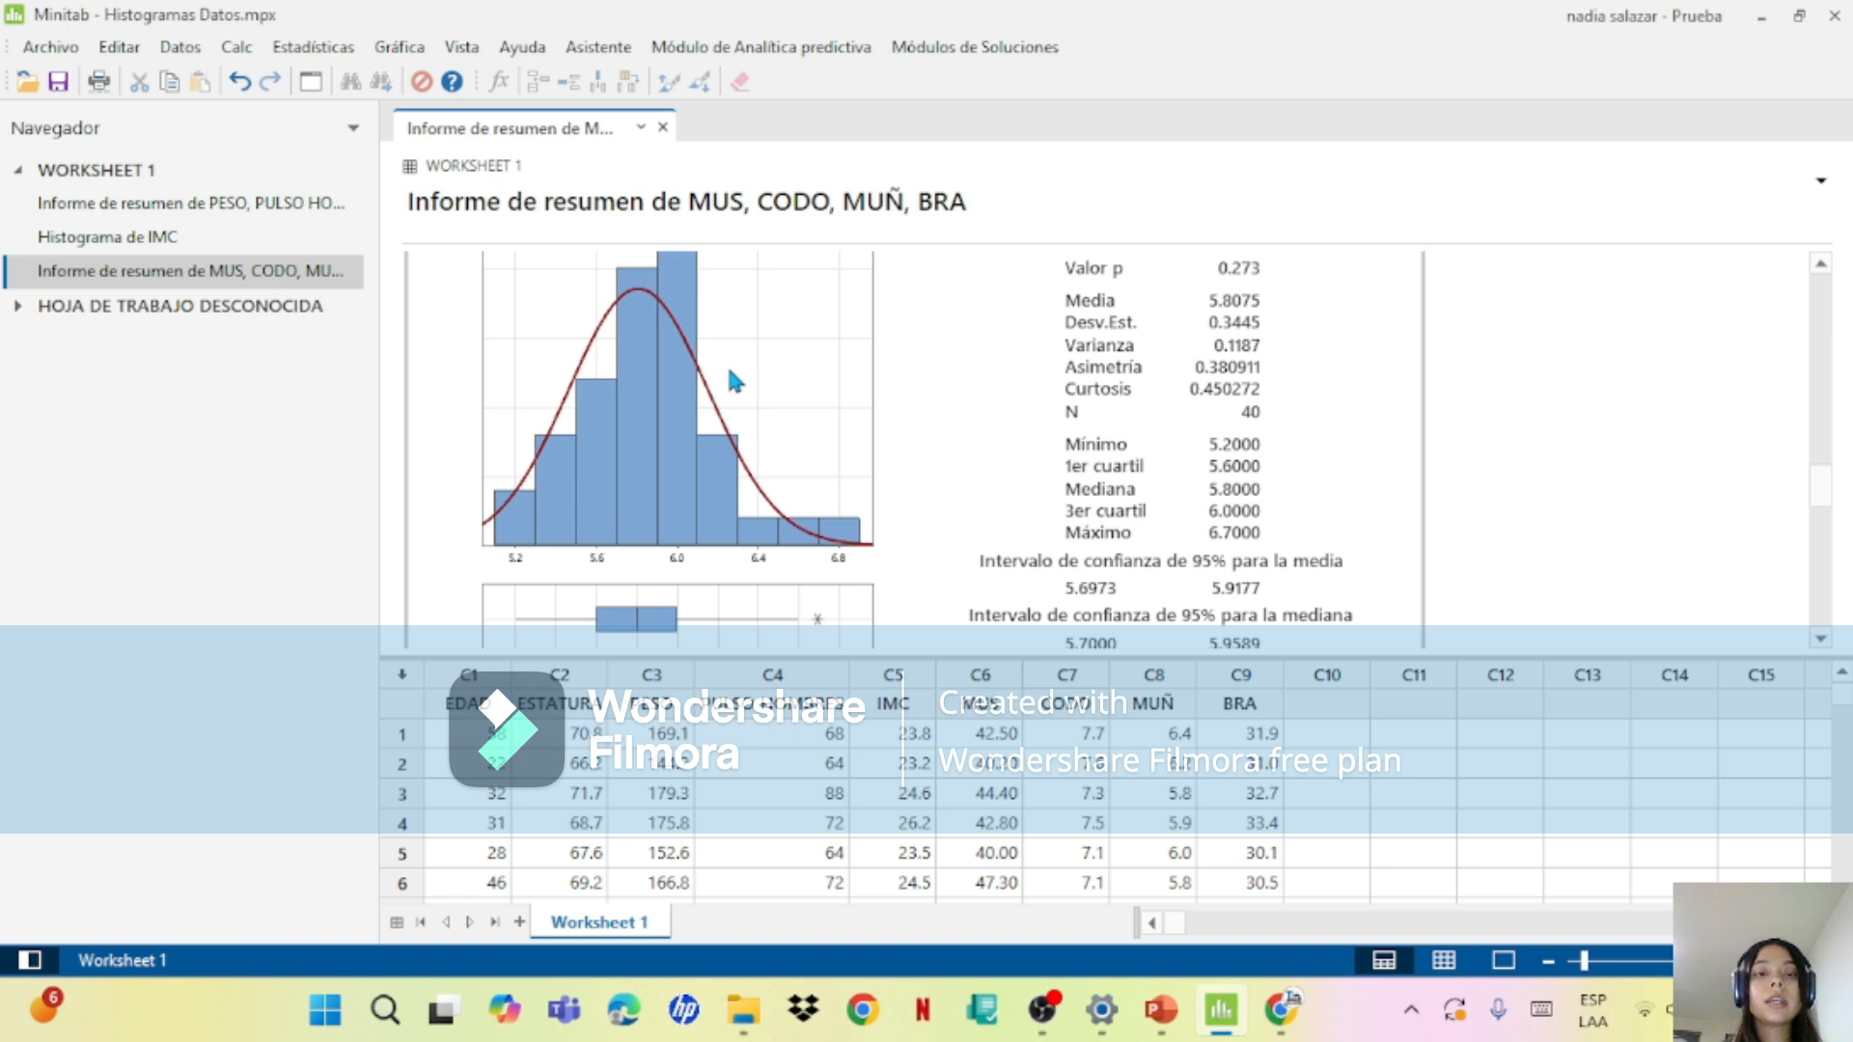
mouse_move(817, 521)
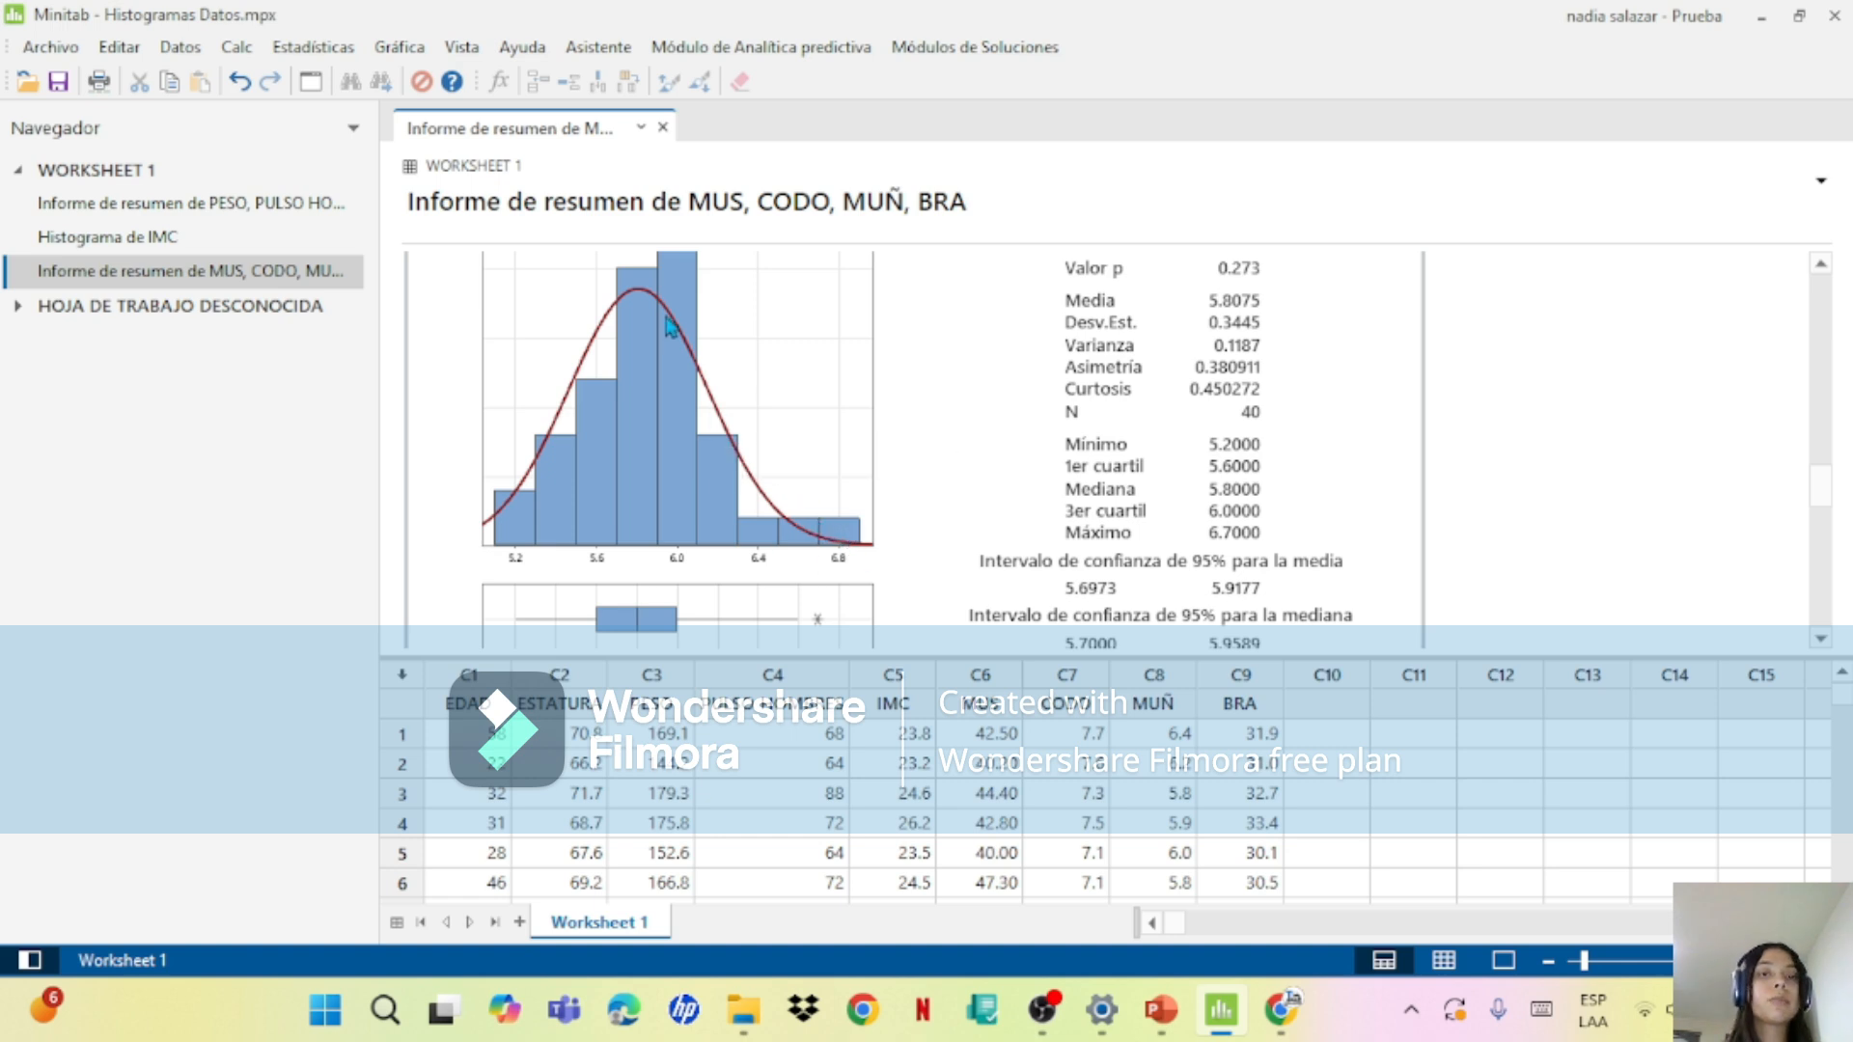
mouse_move(648, 416)
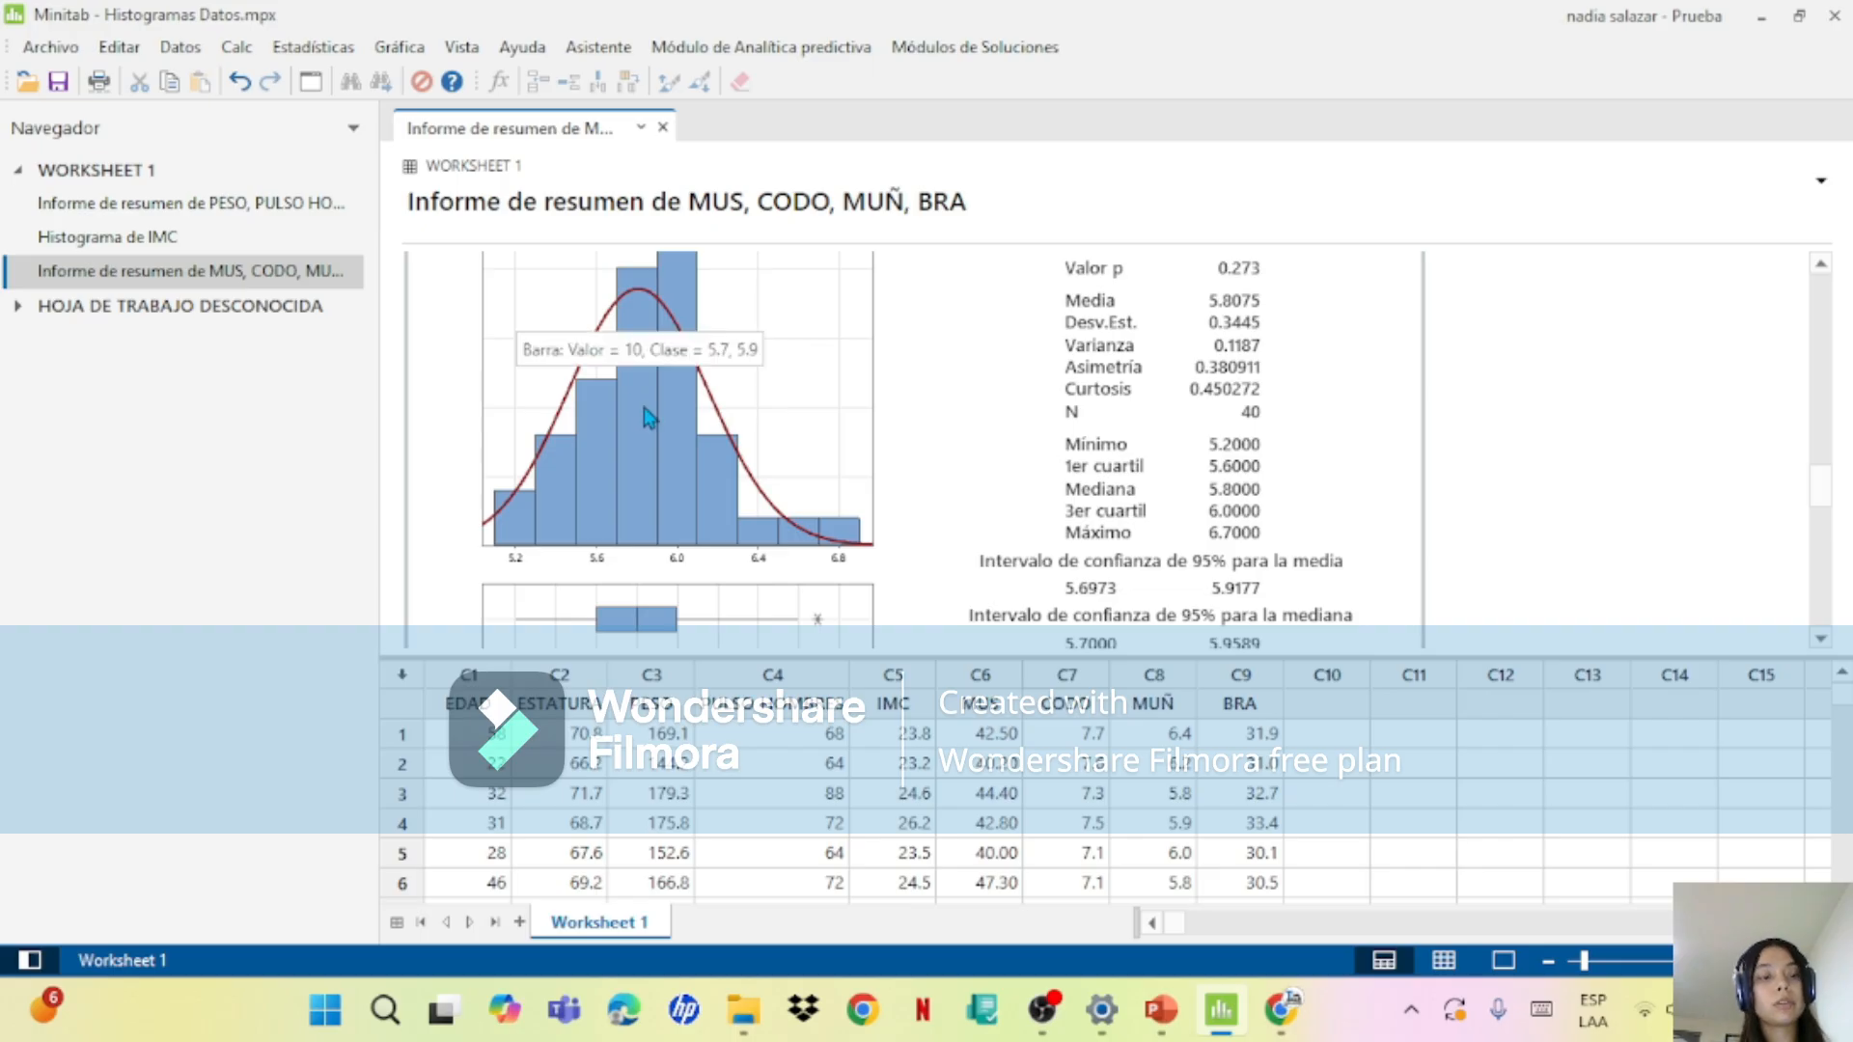
drag(1827, 488, 1832, 393)
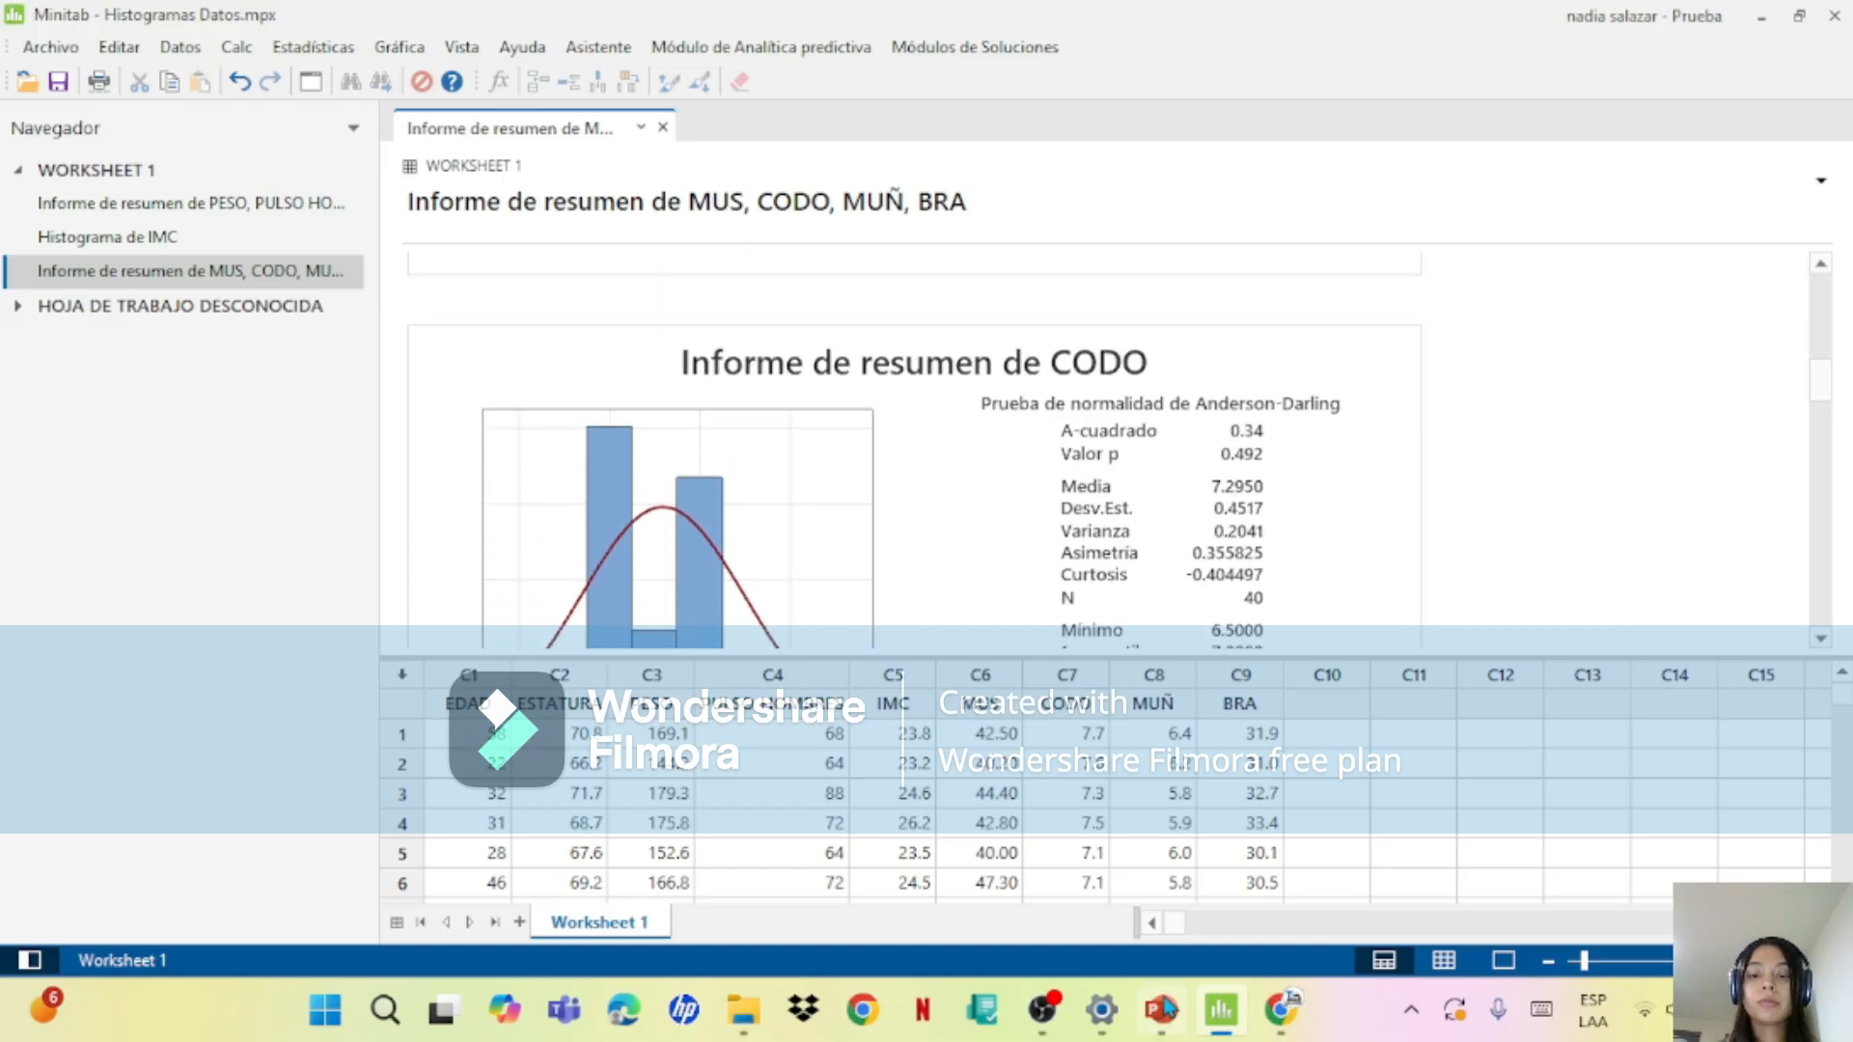
Step: Switch to PowerPoint to review the data table on slide 3, then return to the summary reports in desktop Minitab
click(1164, 1010)
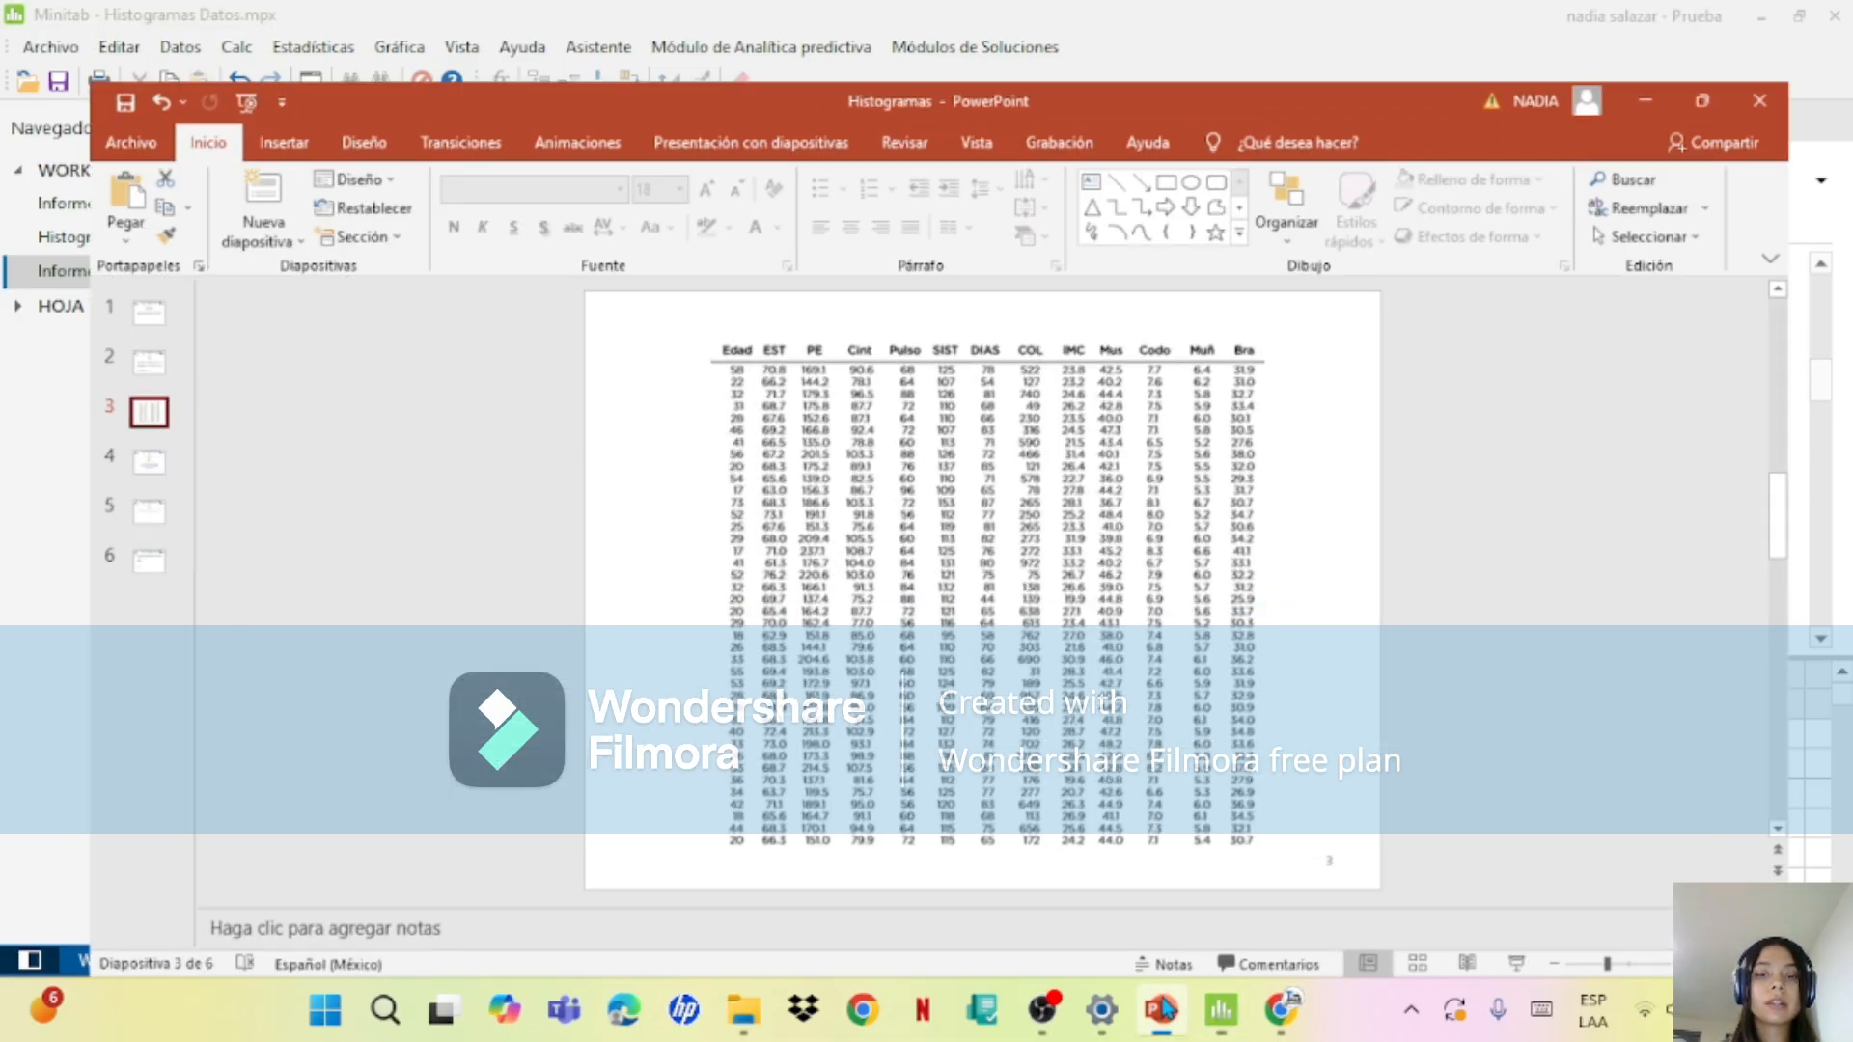
click(1164, 1009)
click(1167, 1009)
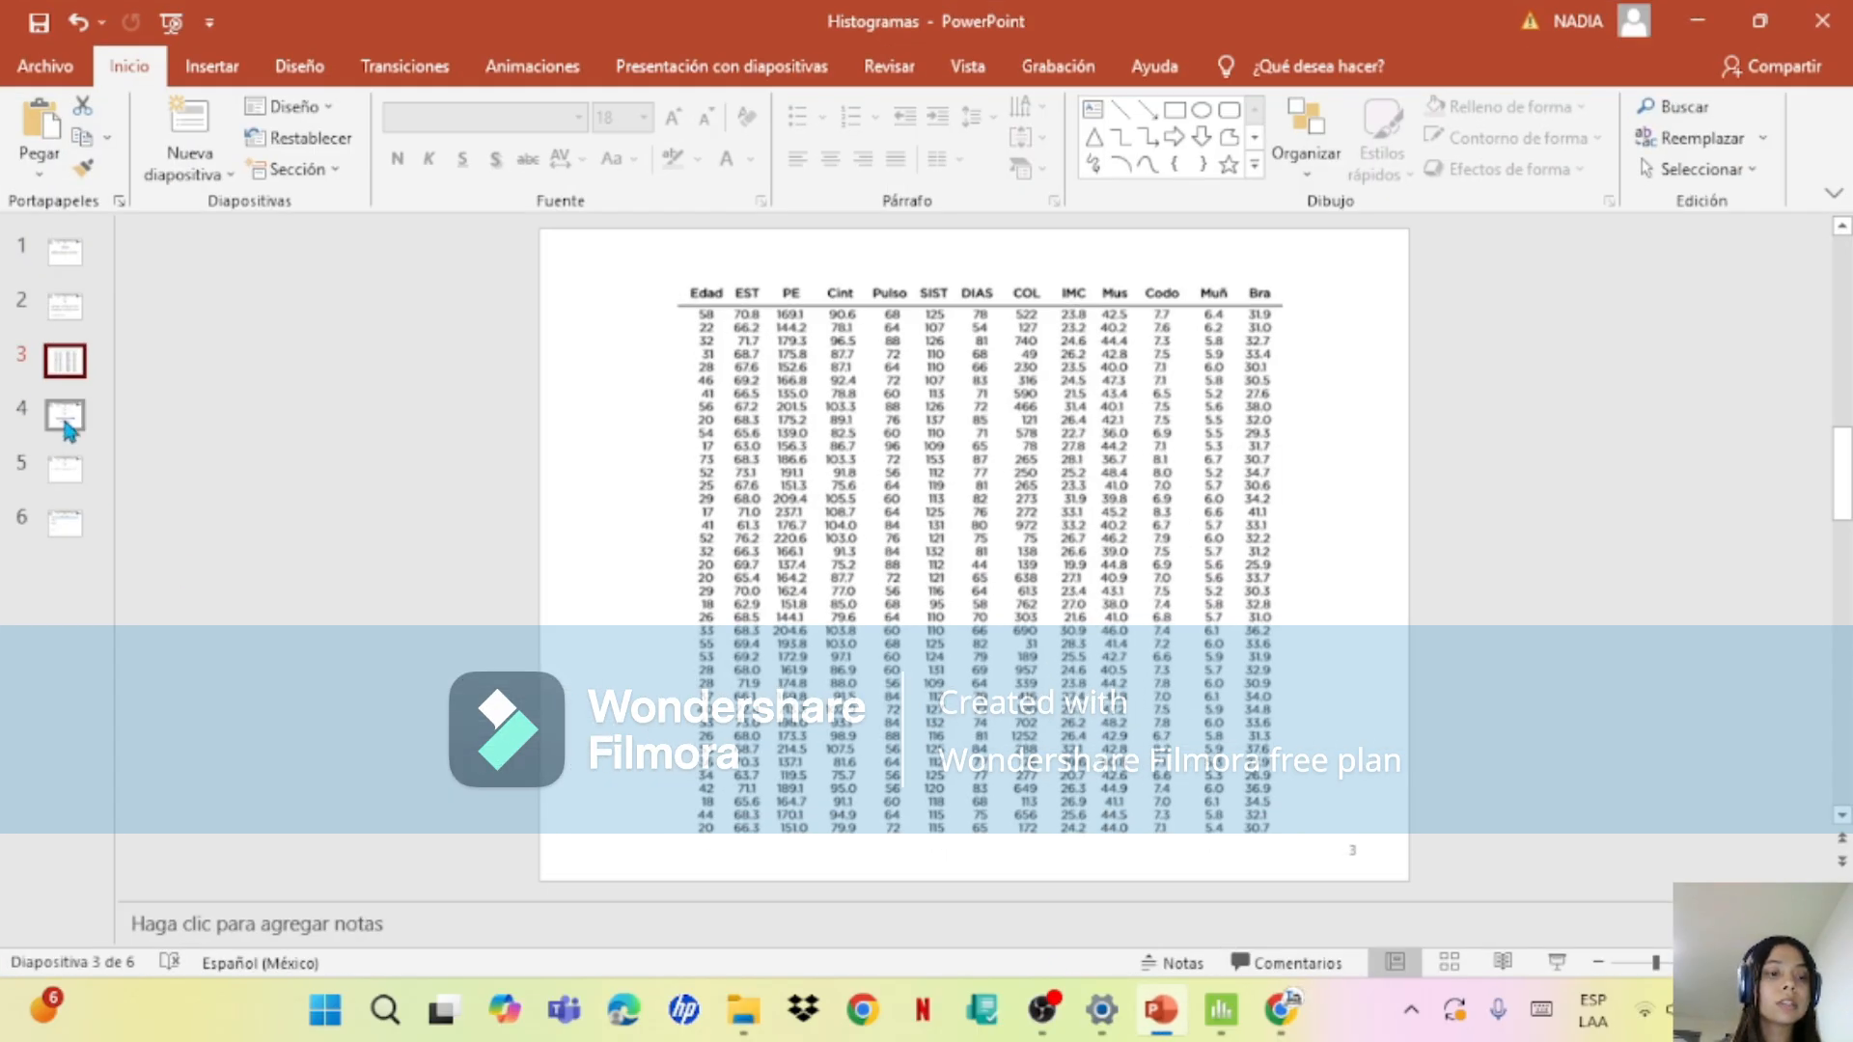
click(67, 424)
click(62, 363)
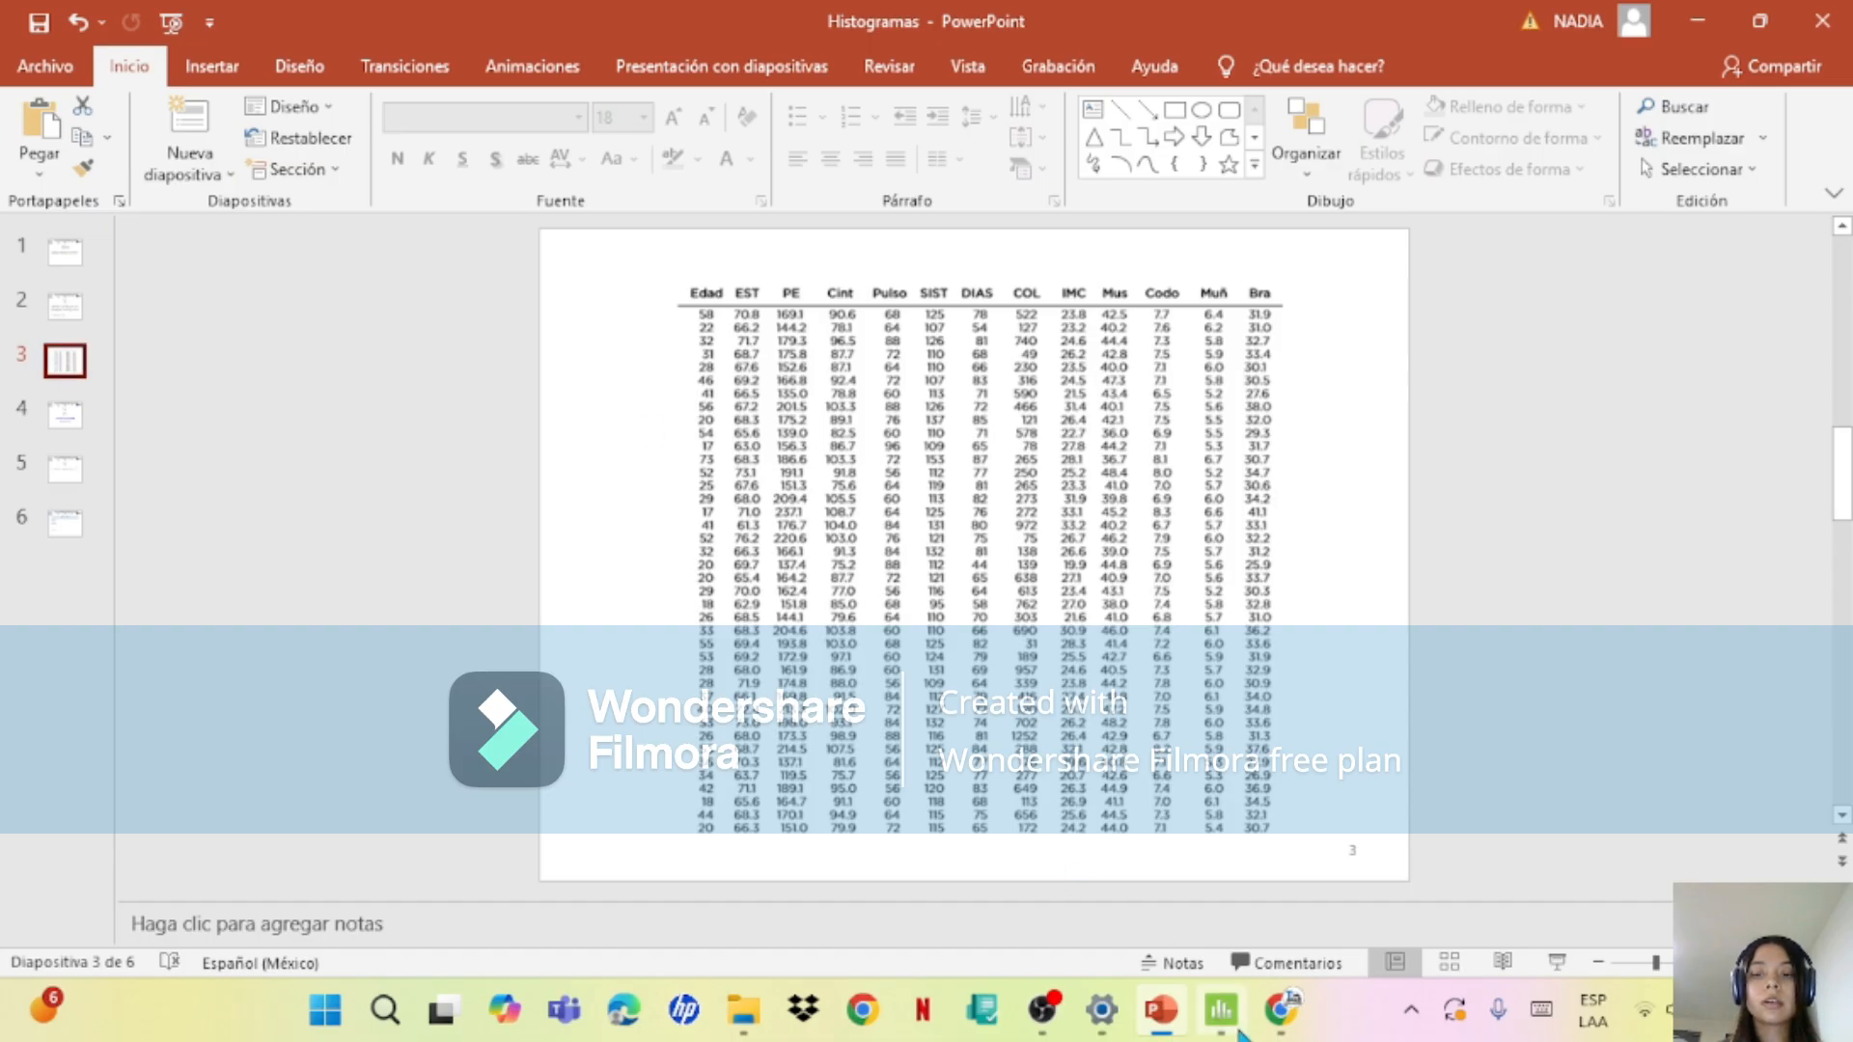
click(1270, 1028)
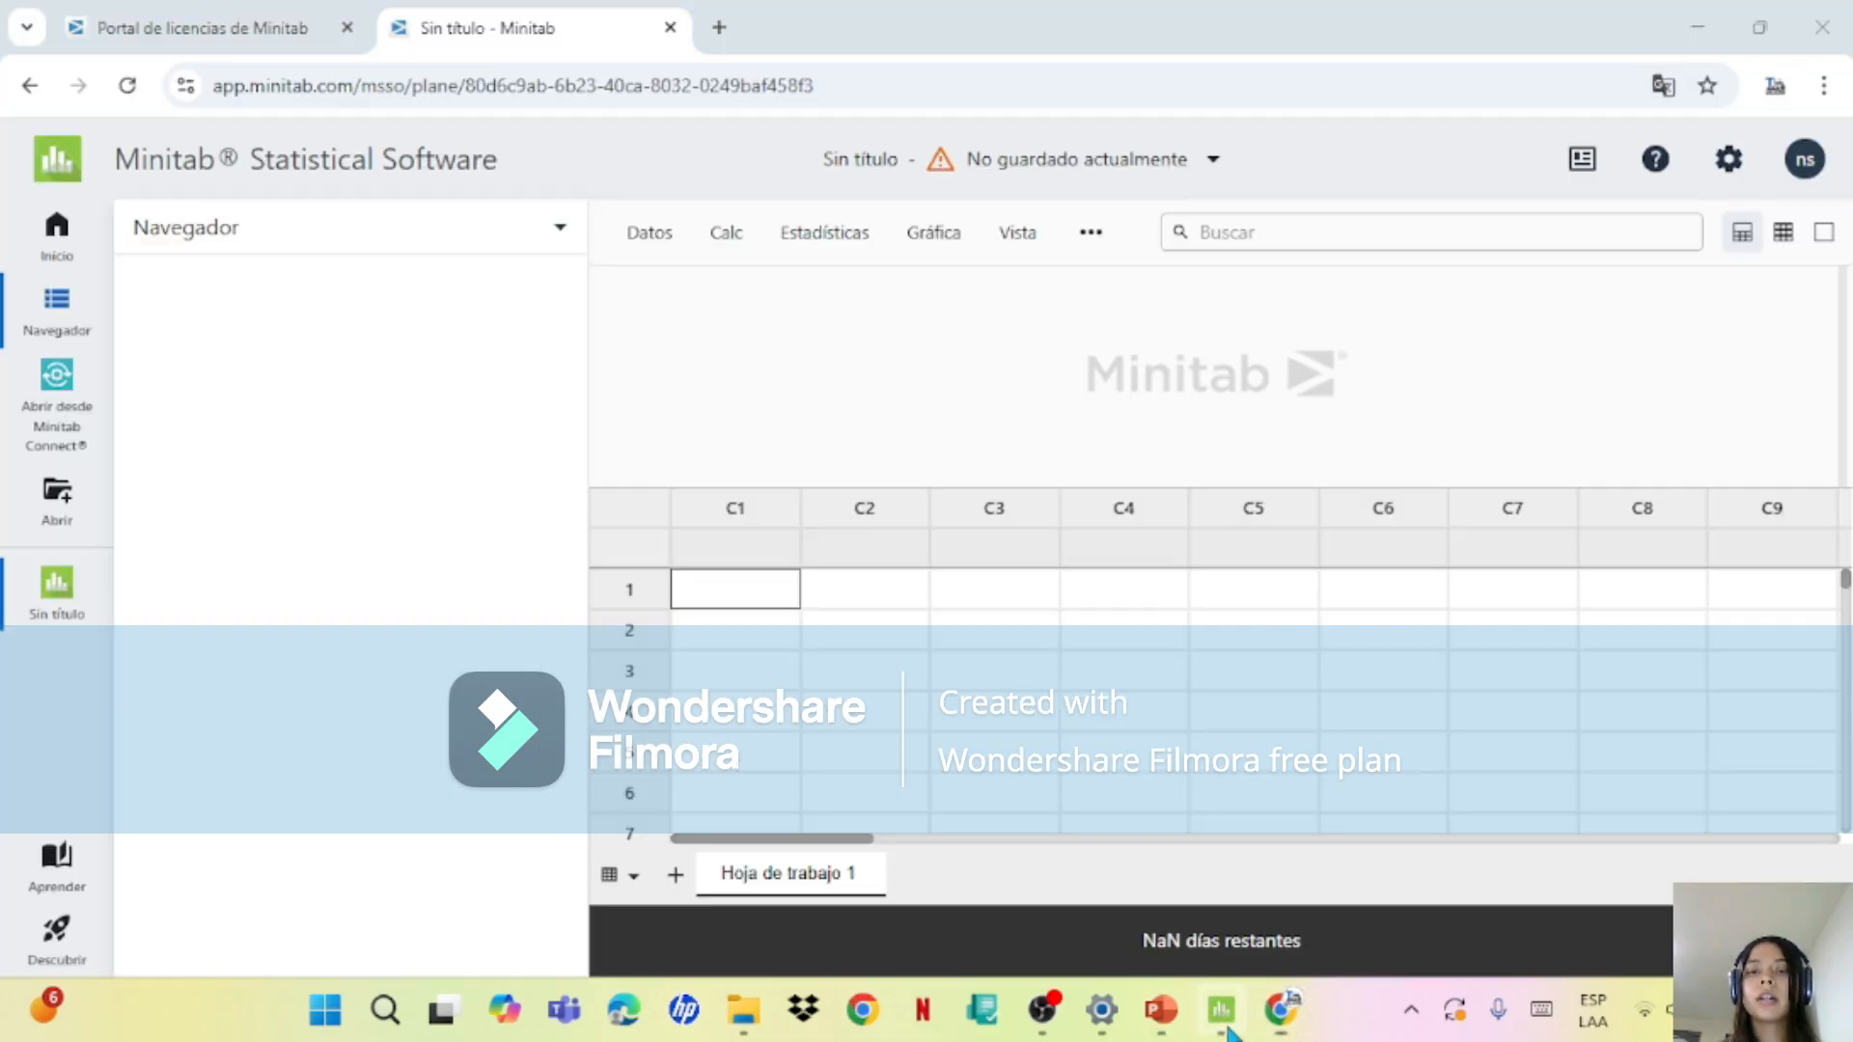
click(1221, 1010)
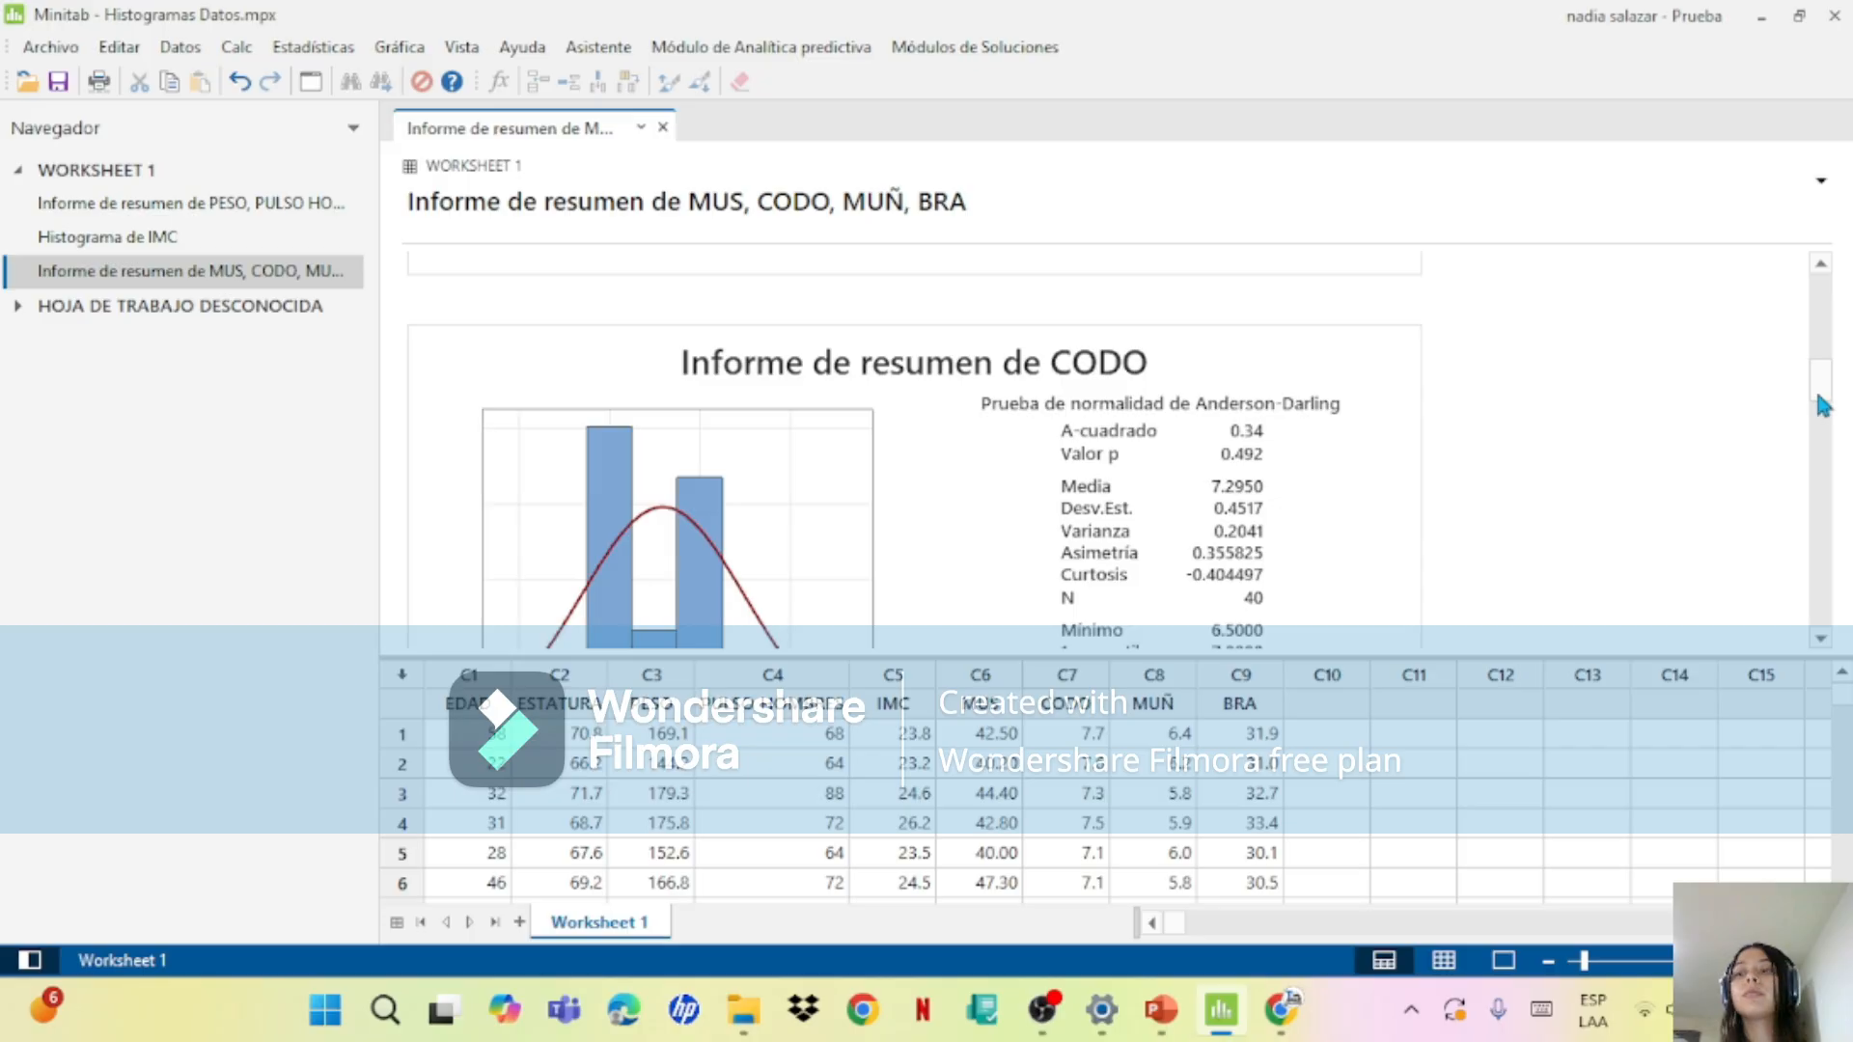
Step: Add y-value data labels to the histogram bars in the MUS summary report
scroll(1821, 400, up, 5)
right_click(1197, 489)
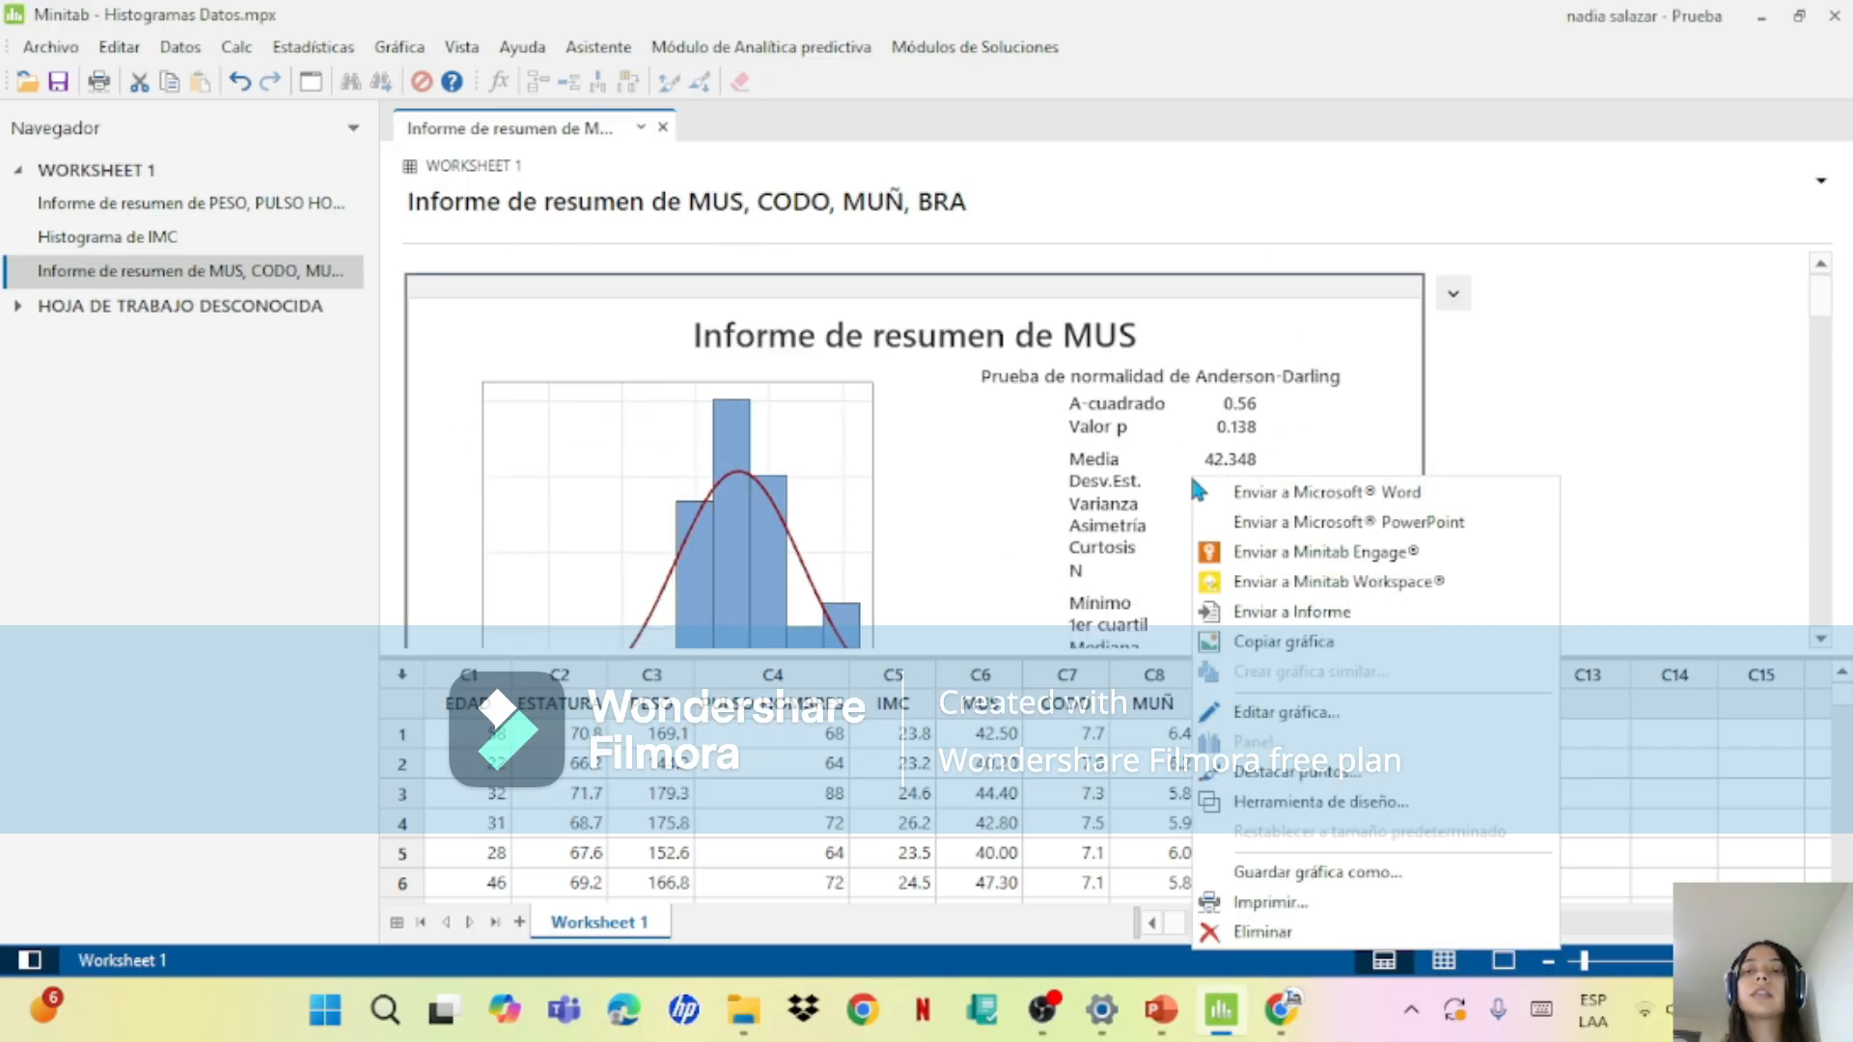
double_click(984, 471)
click(916, 459)
right_click(823, 473)
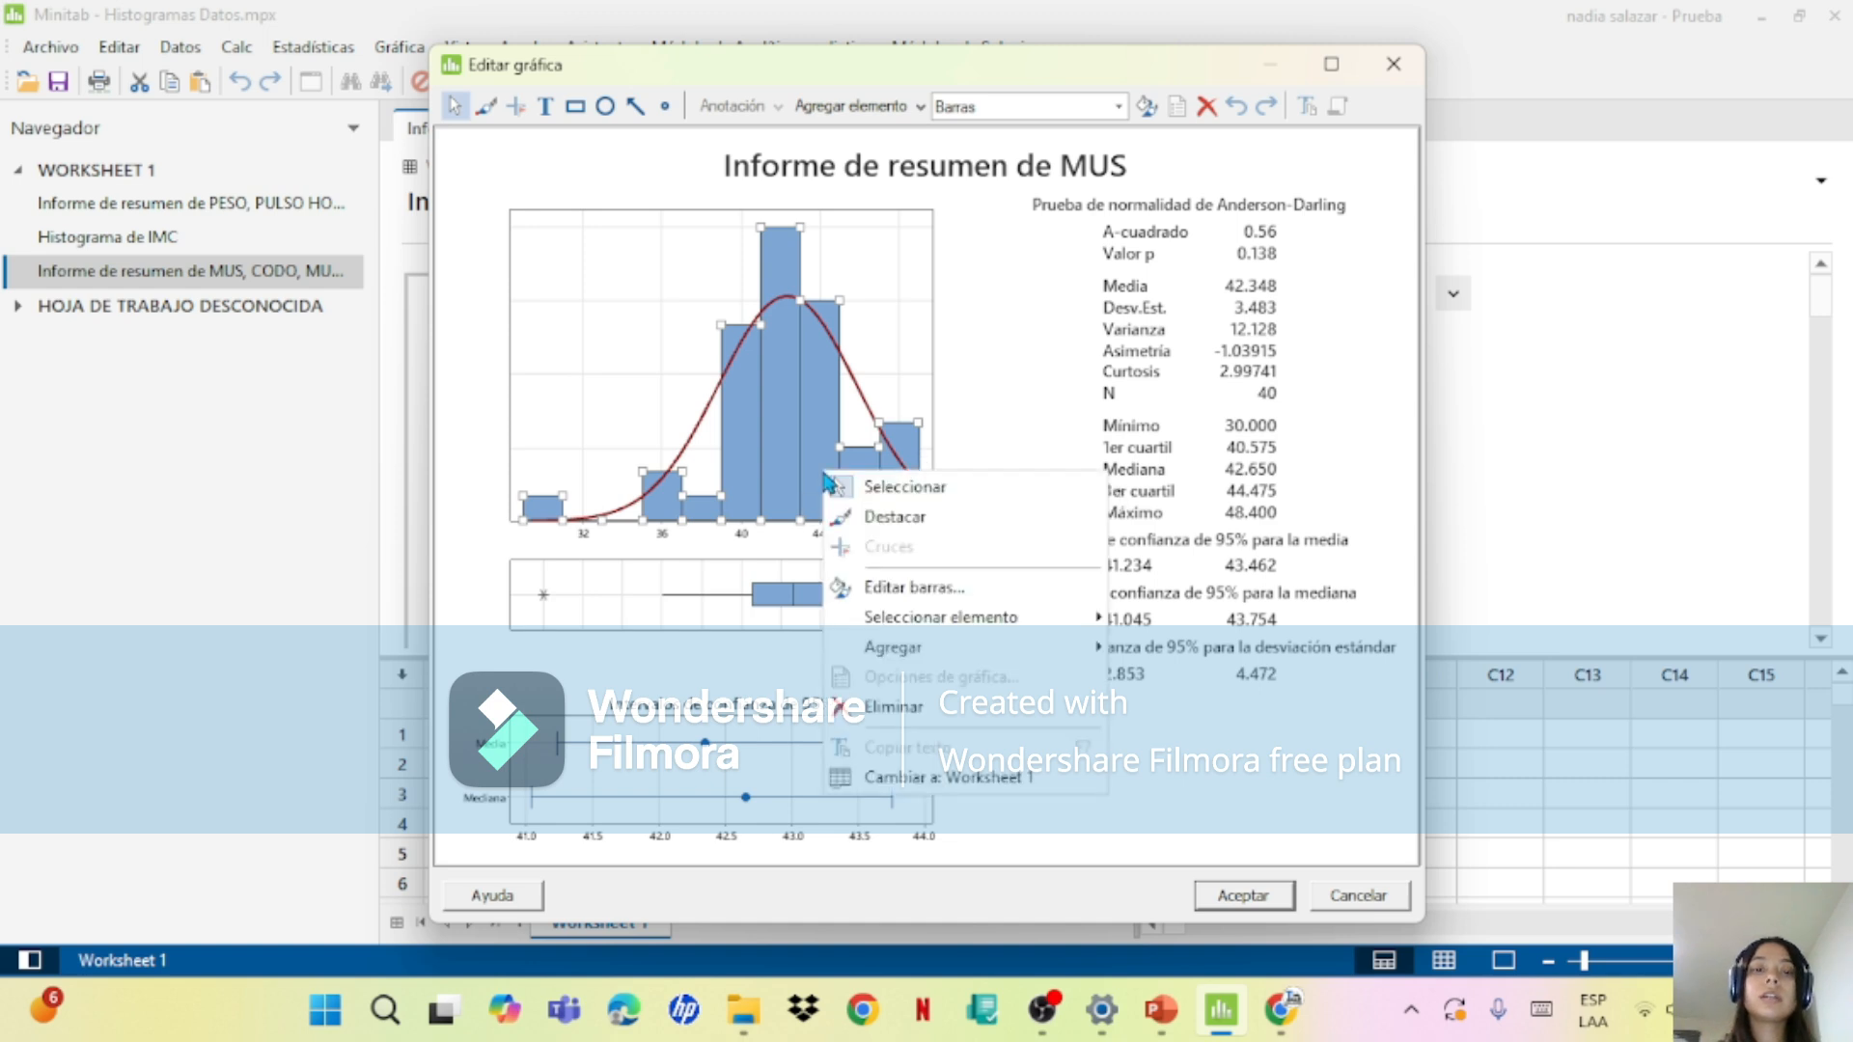
mouse_move(975, 623)
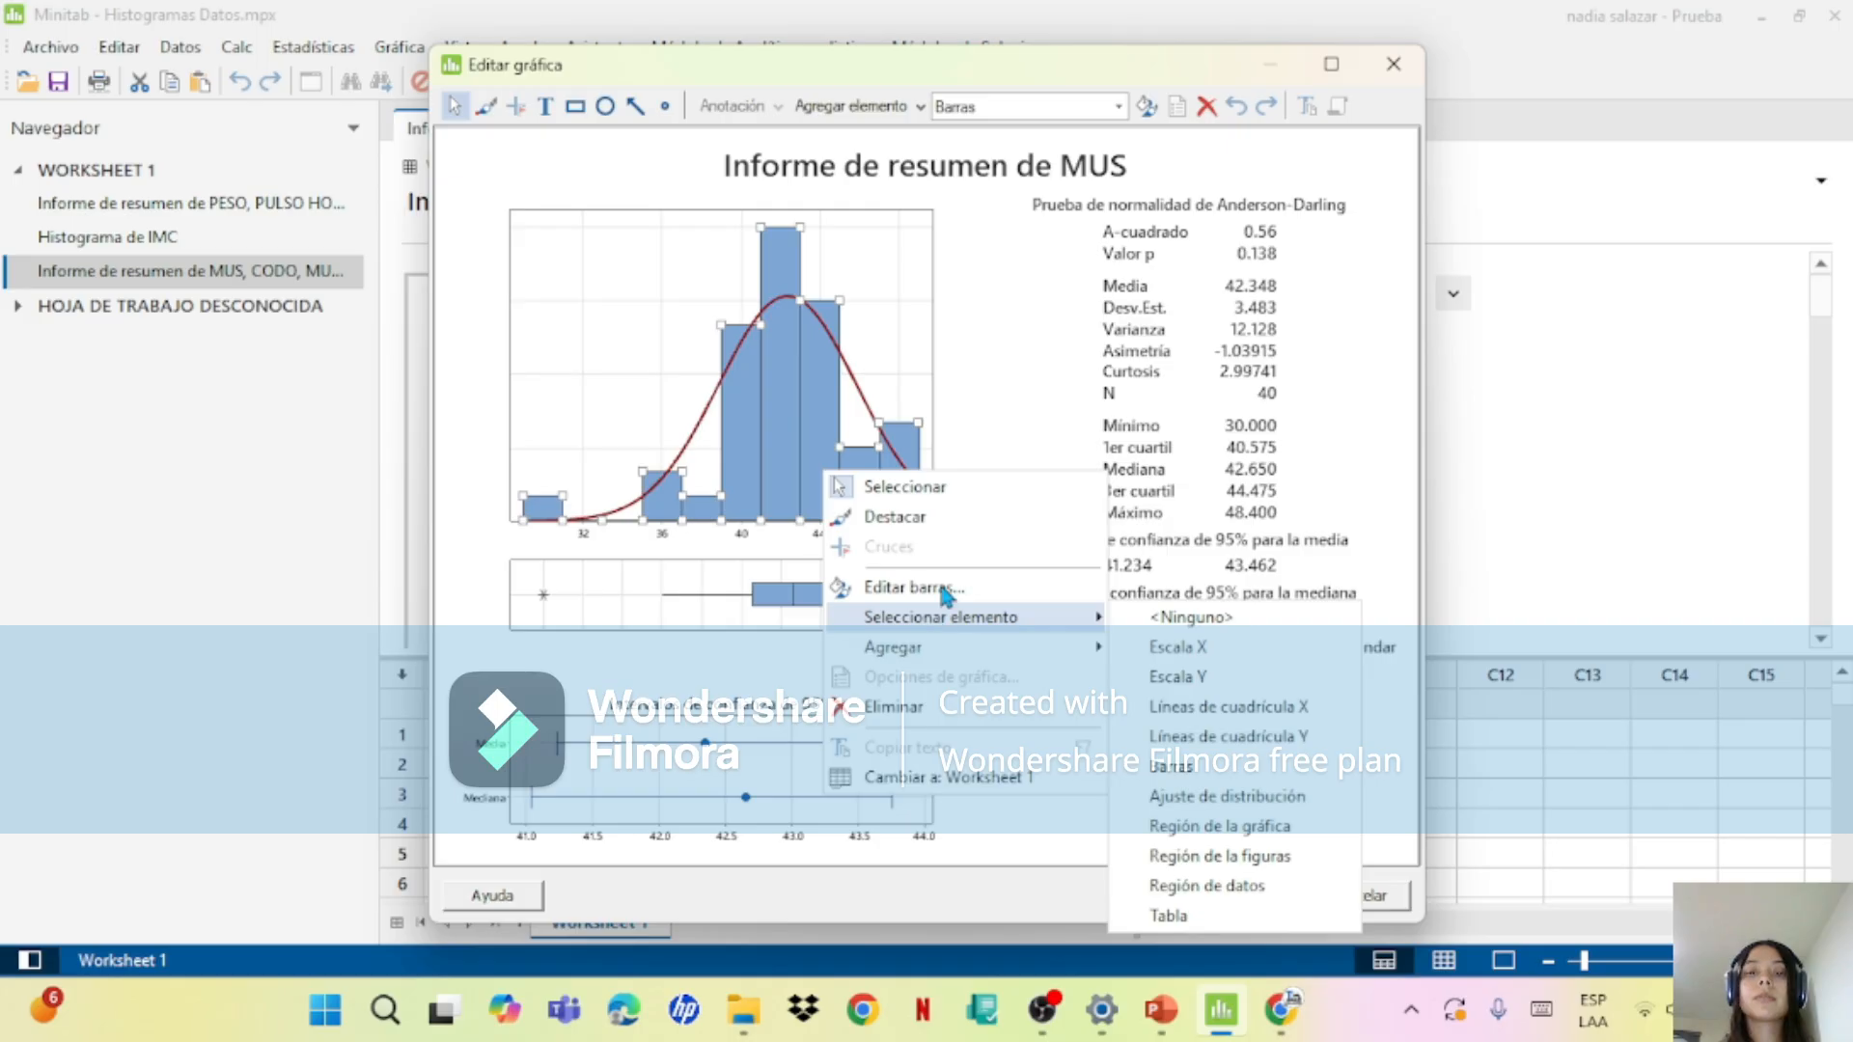
click(928, 424)
right_click(824, 436)
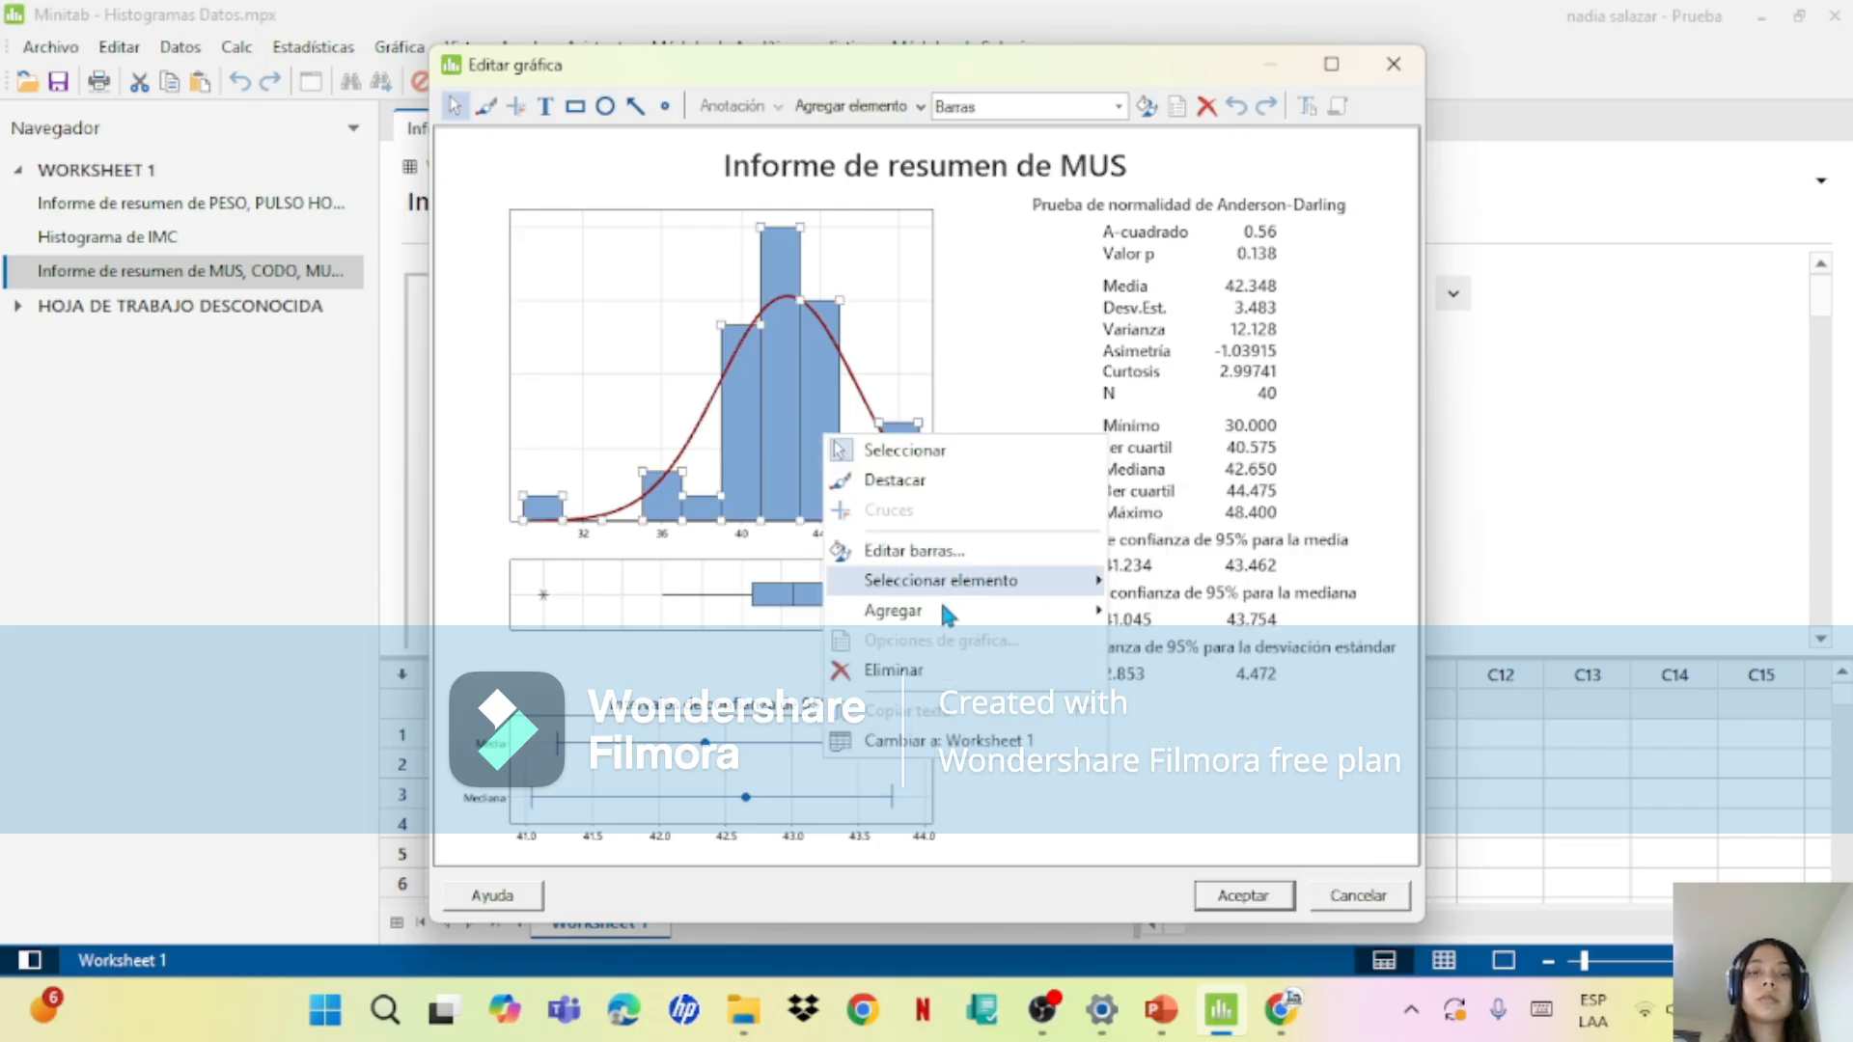
mouse_move(941, 610)
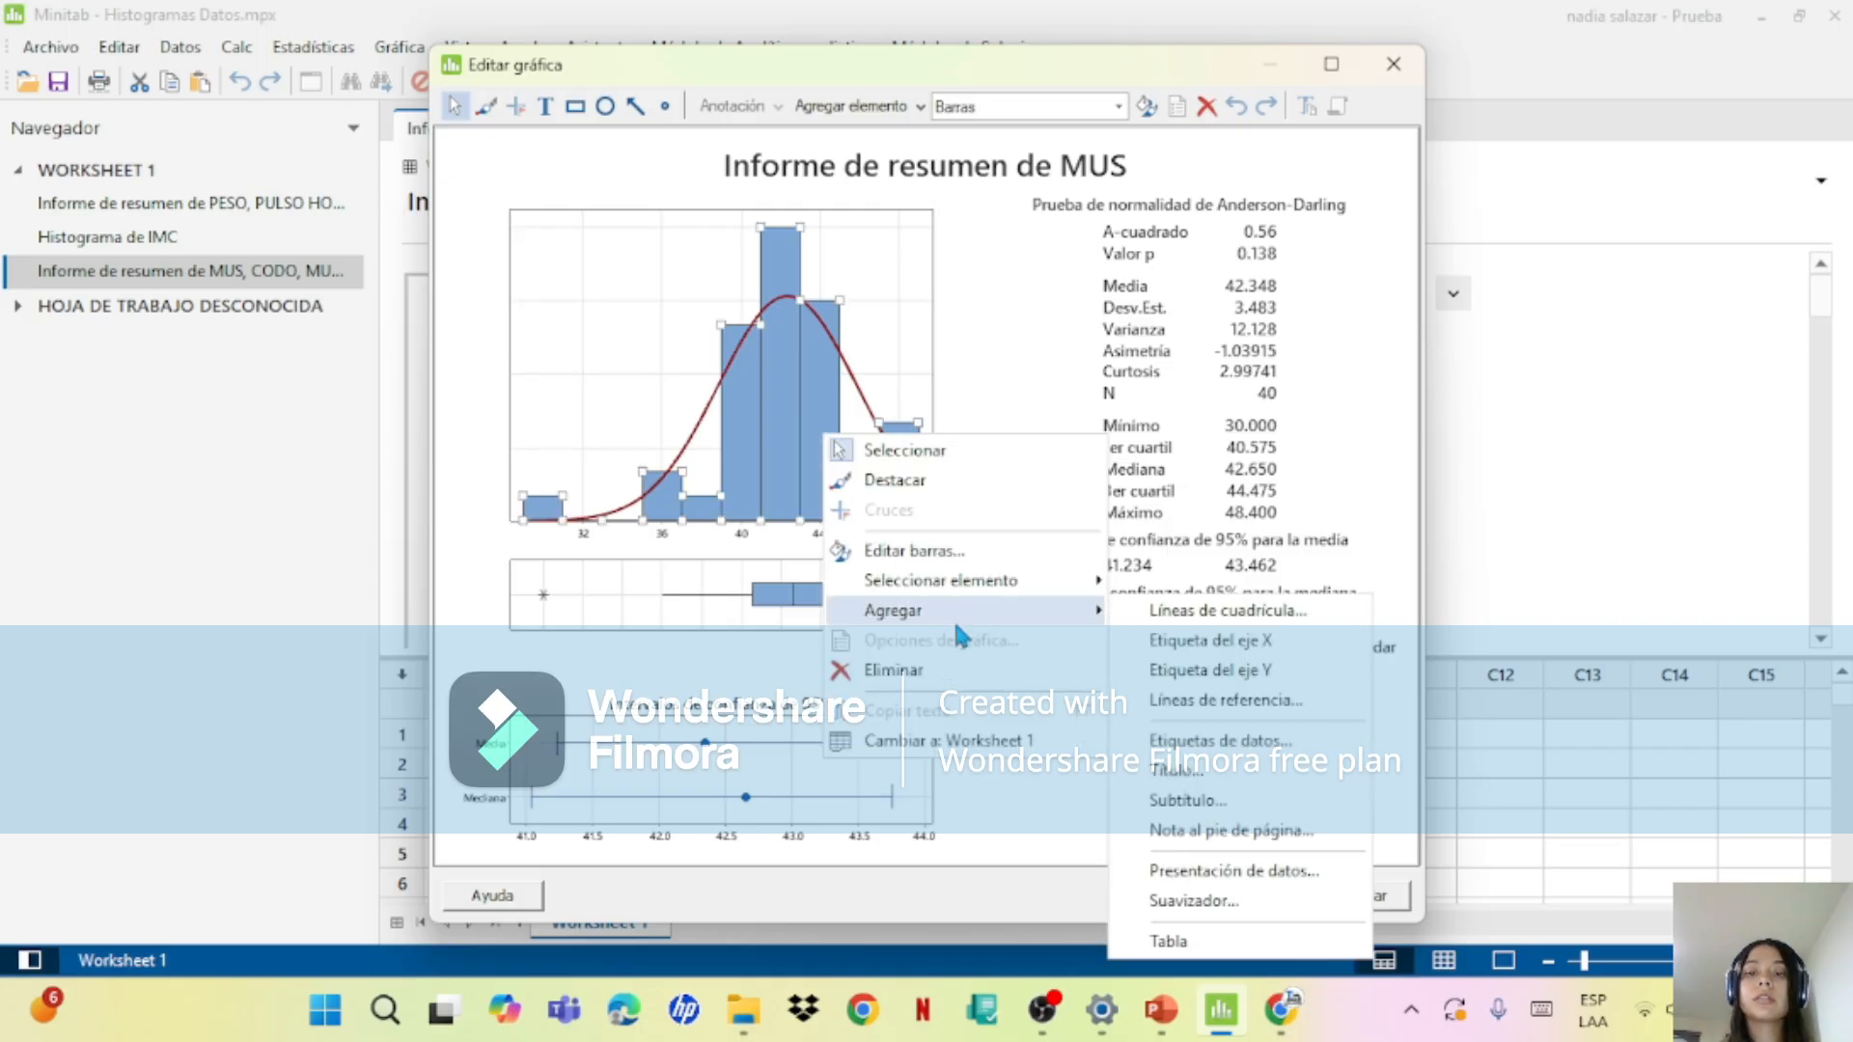
click(1259, 743)
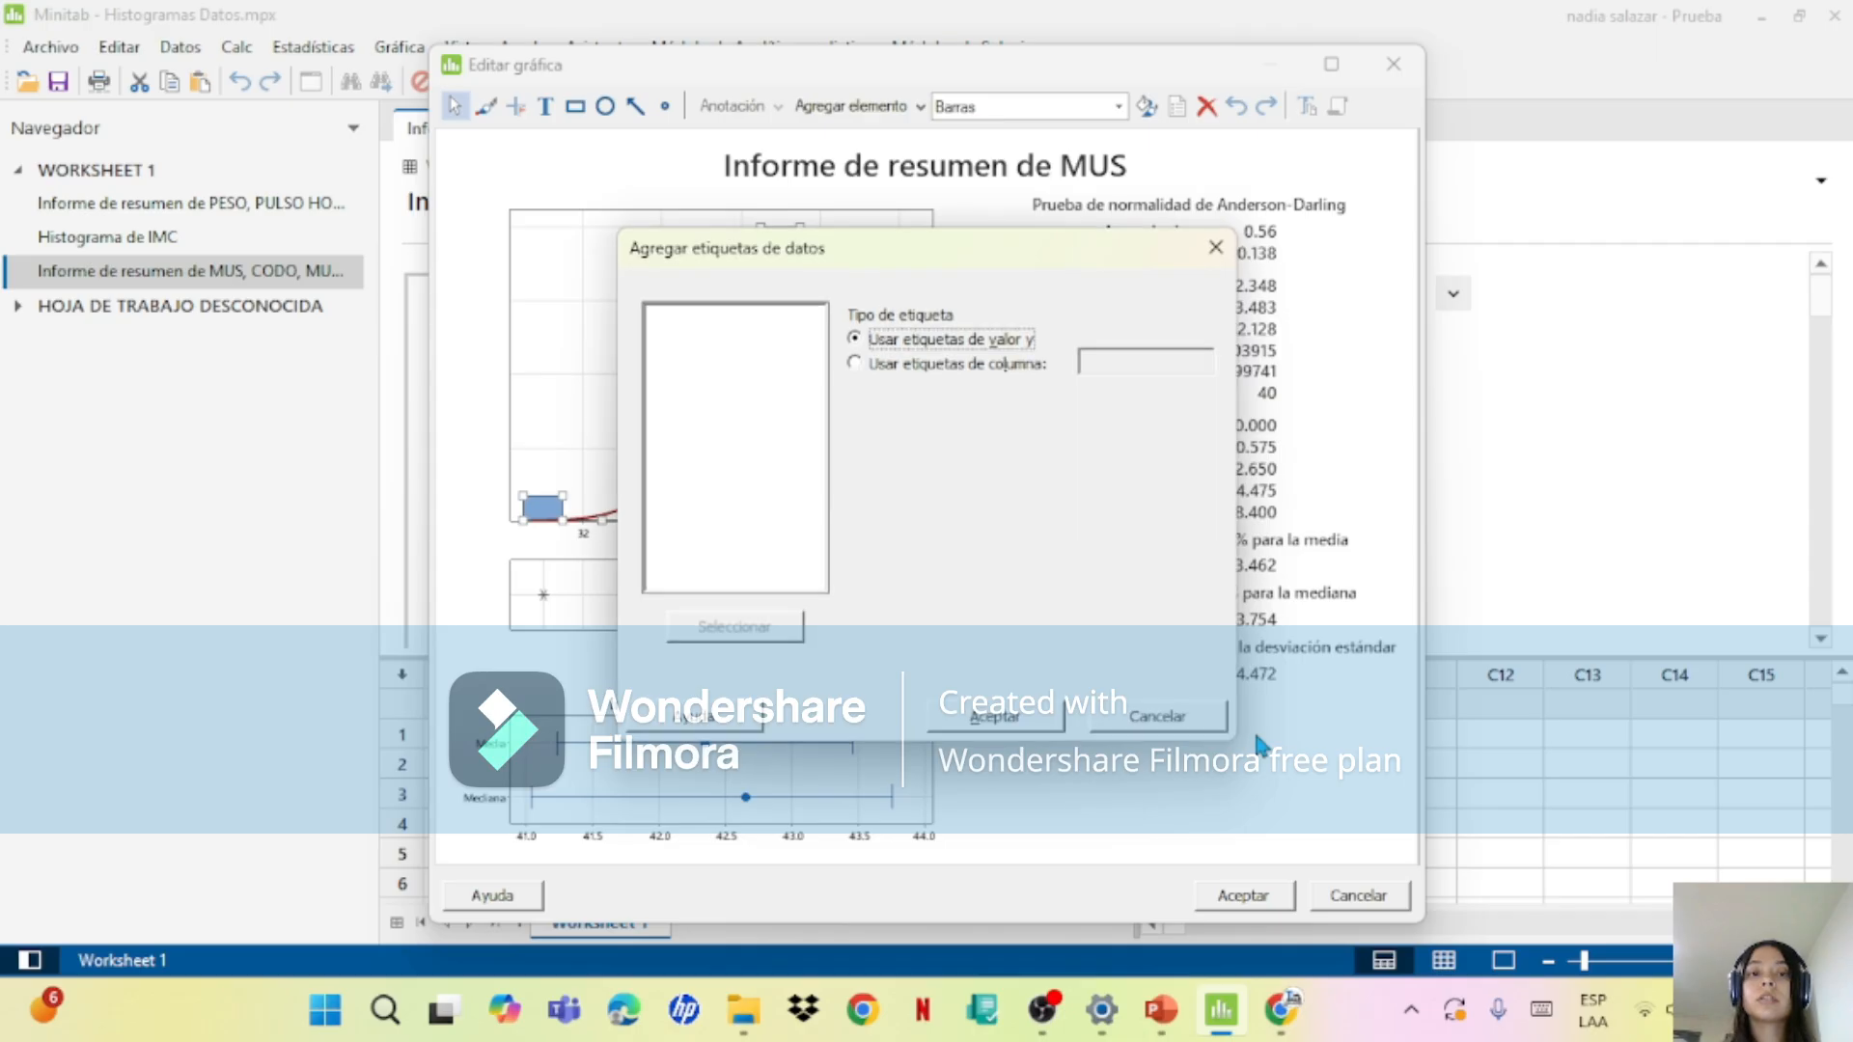
click(1014, 716)
click(1243, 896)
Step: Add y-value data labels to the histogram bars in the CODO summary report
drag(1821, 303, 1831, 403)
right_click(637, 561)
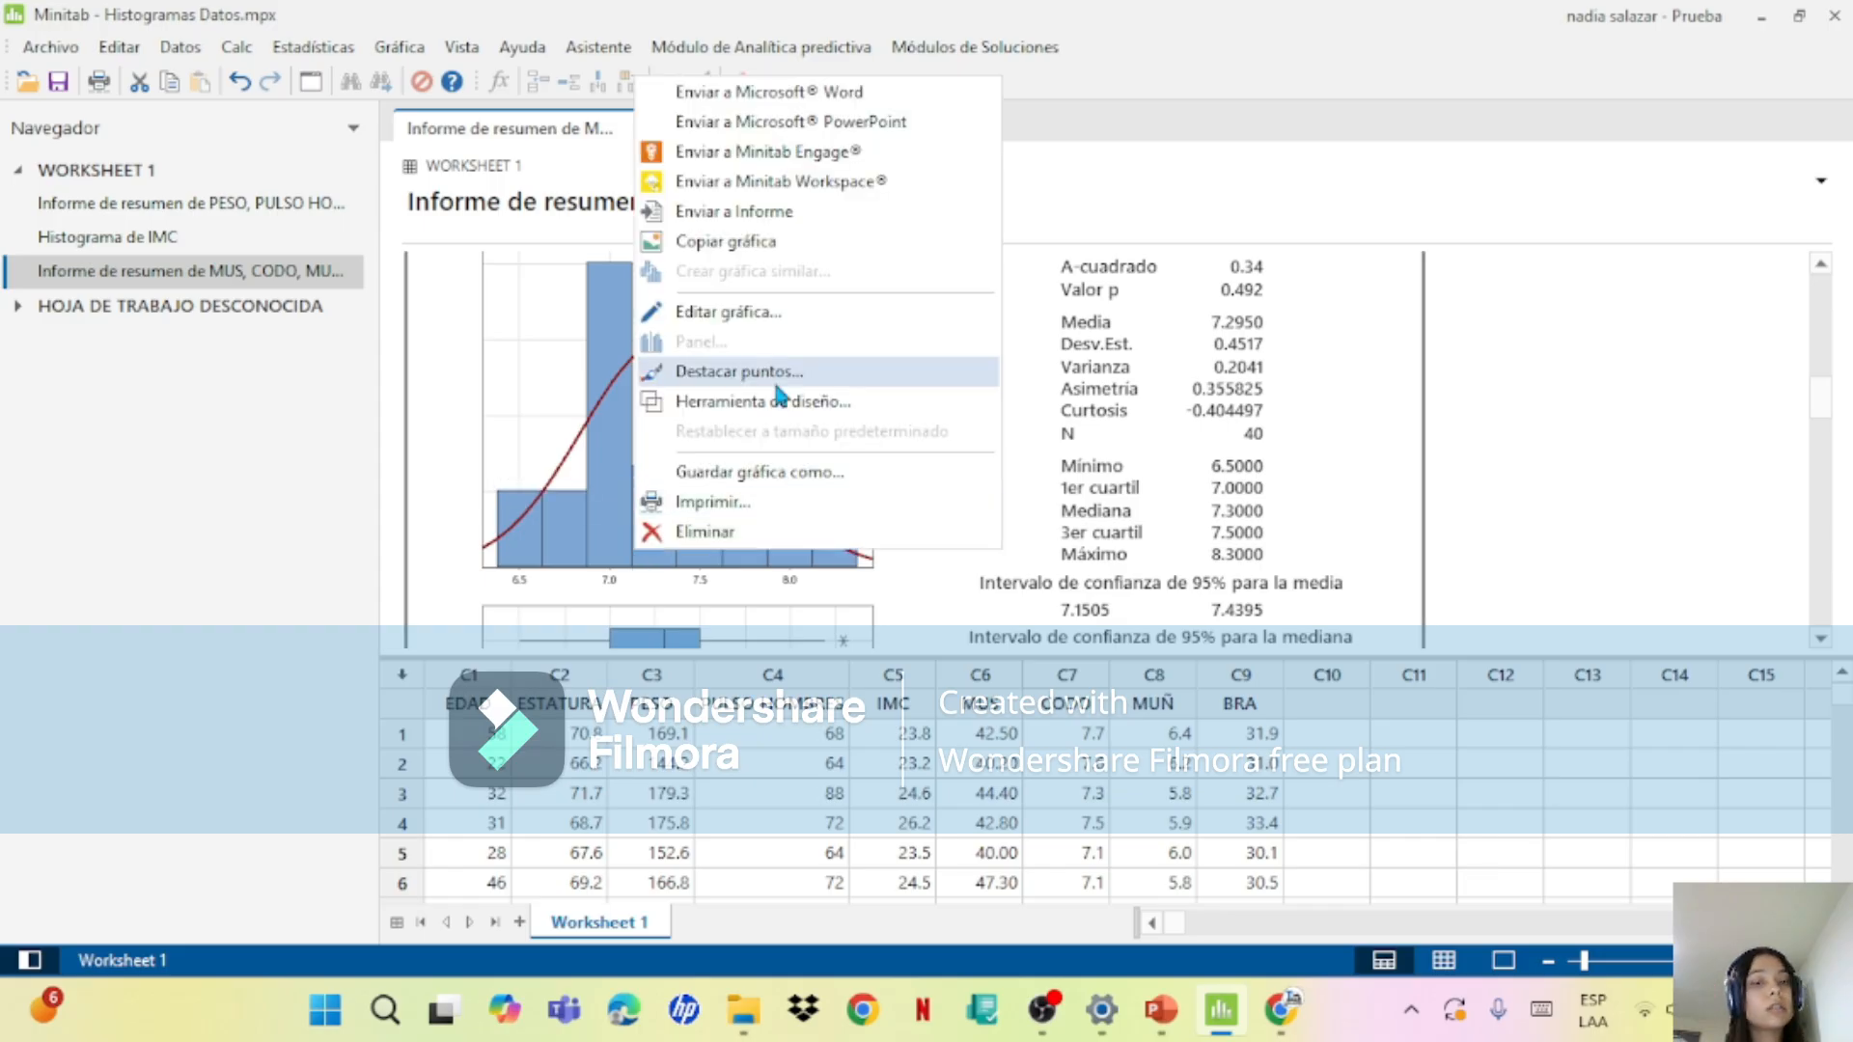
right_click(627, 497)
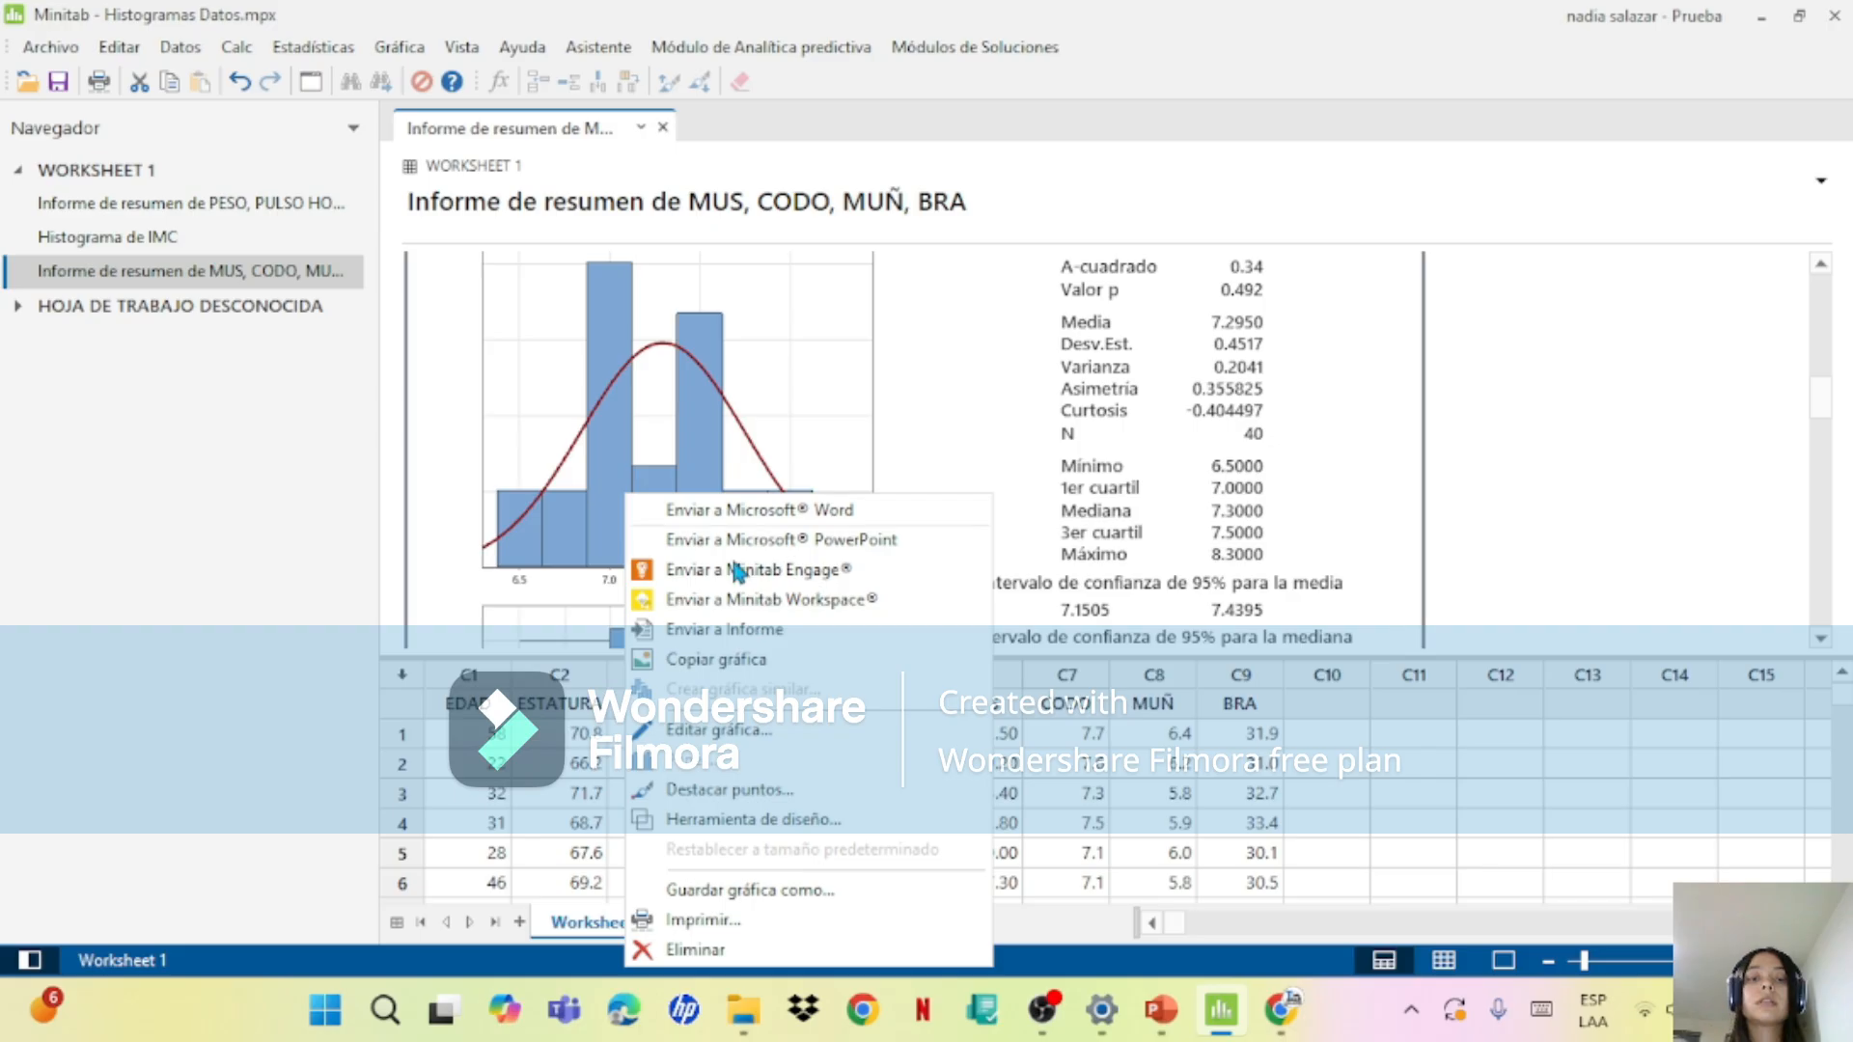
right_click(623, 435)
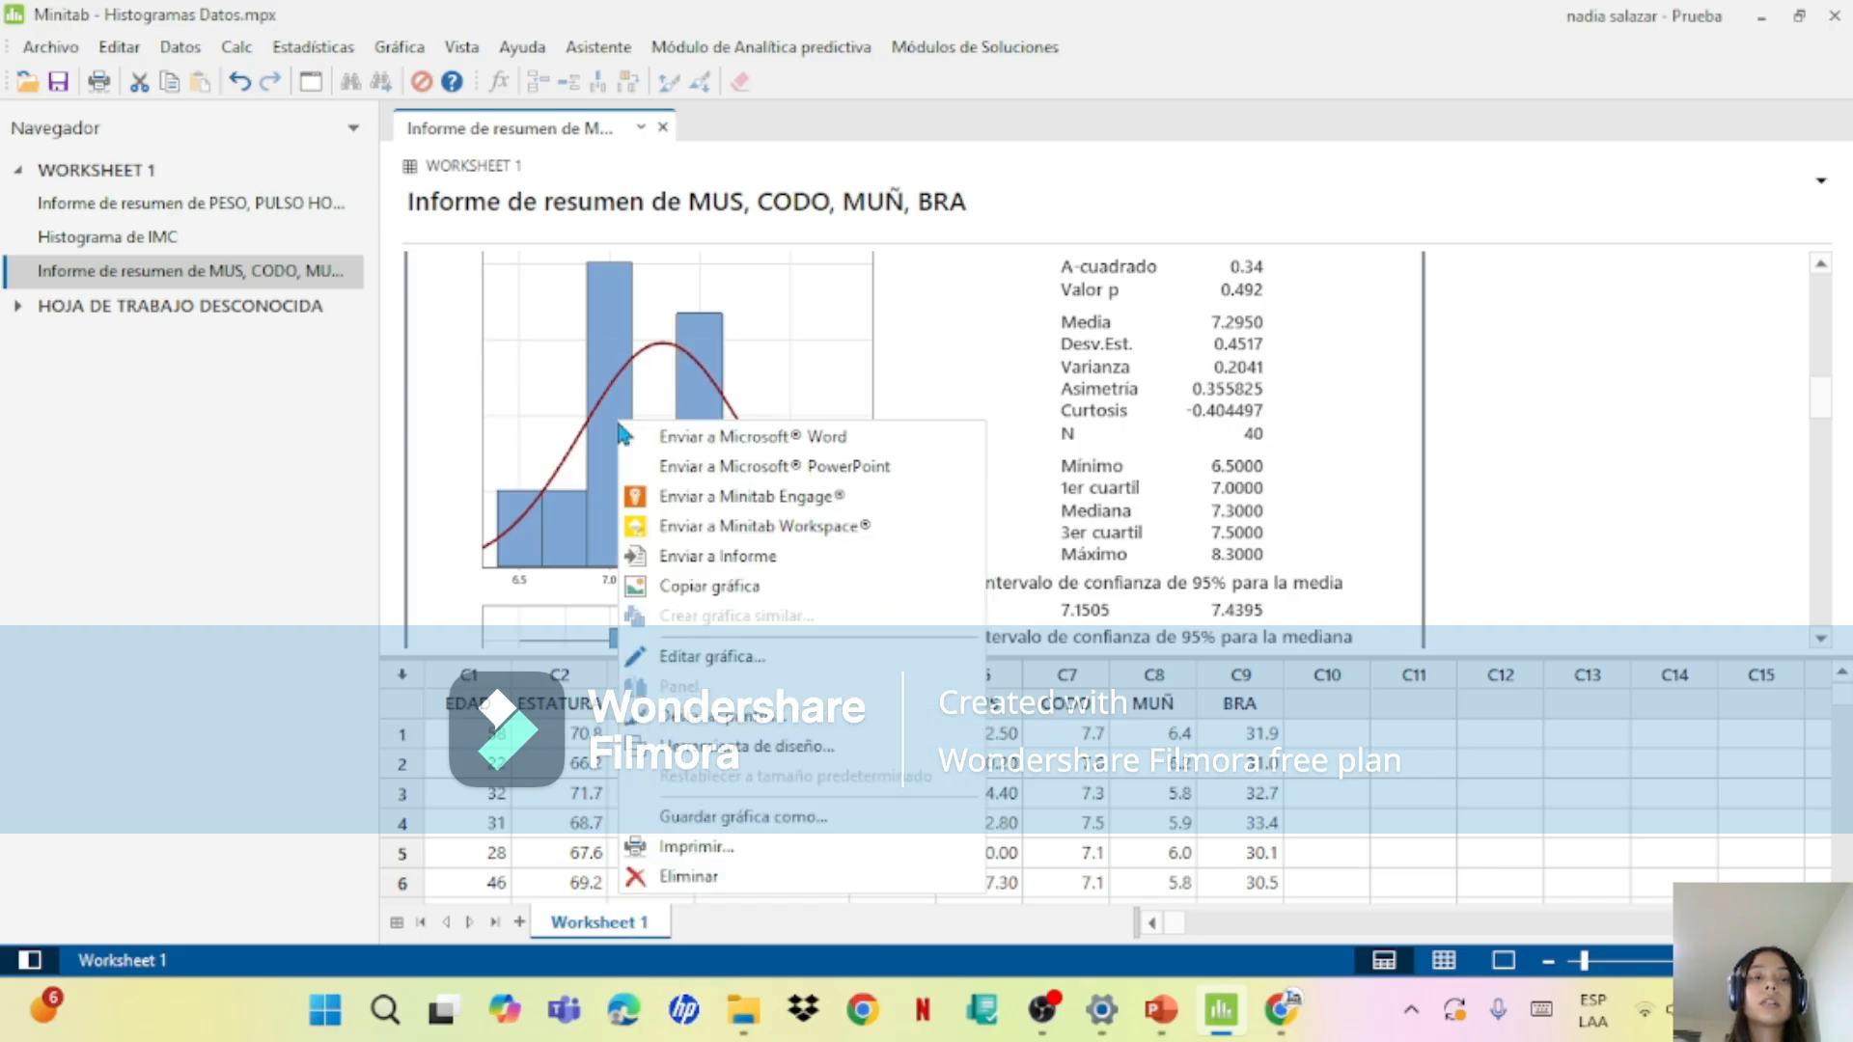
right_click(618, 472)
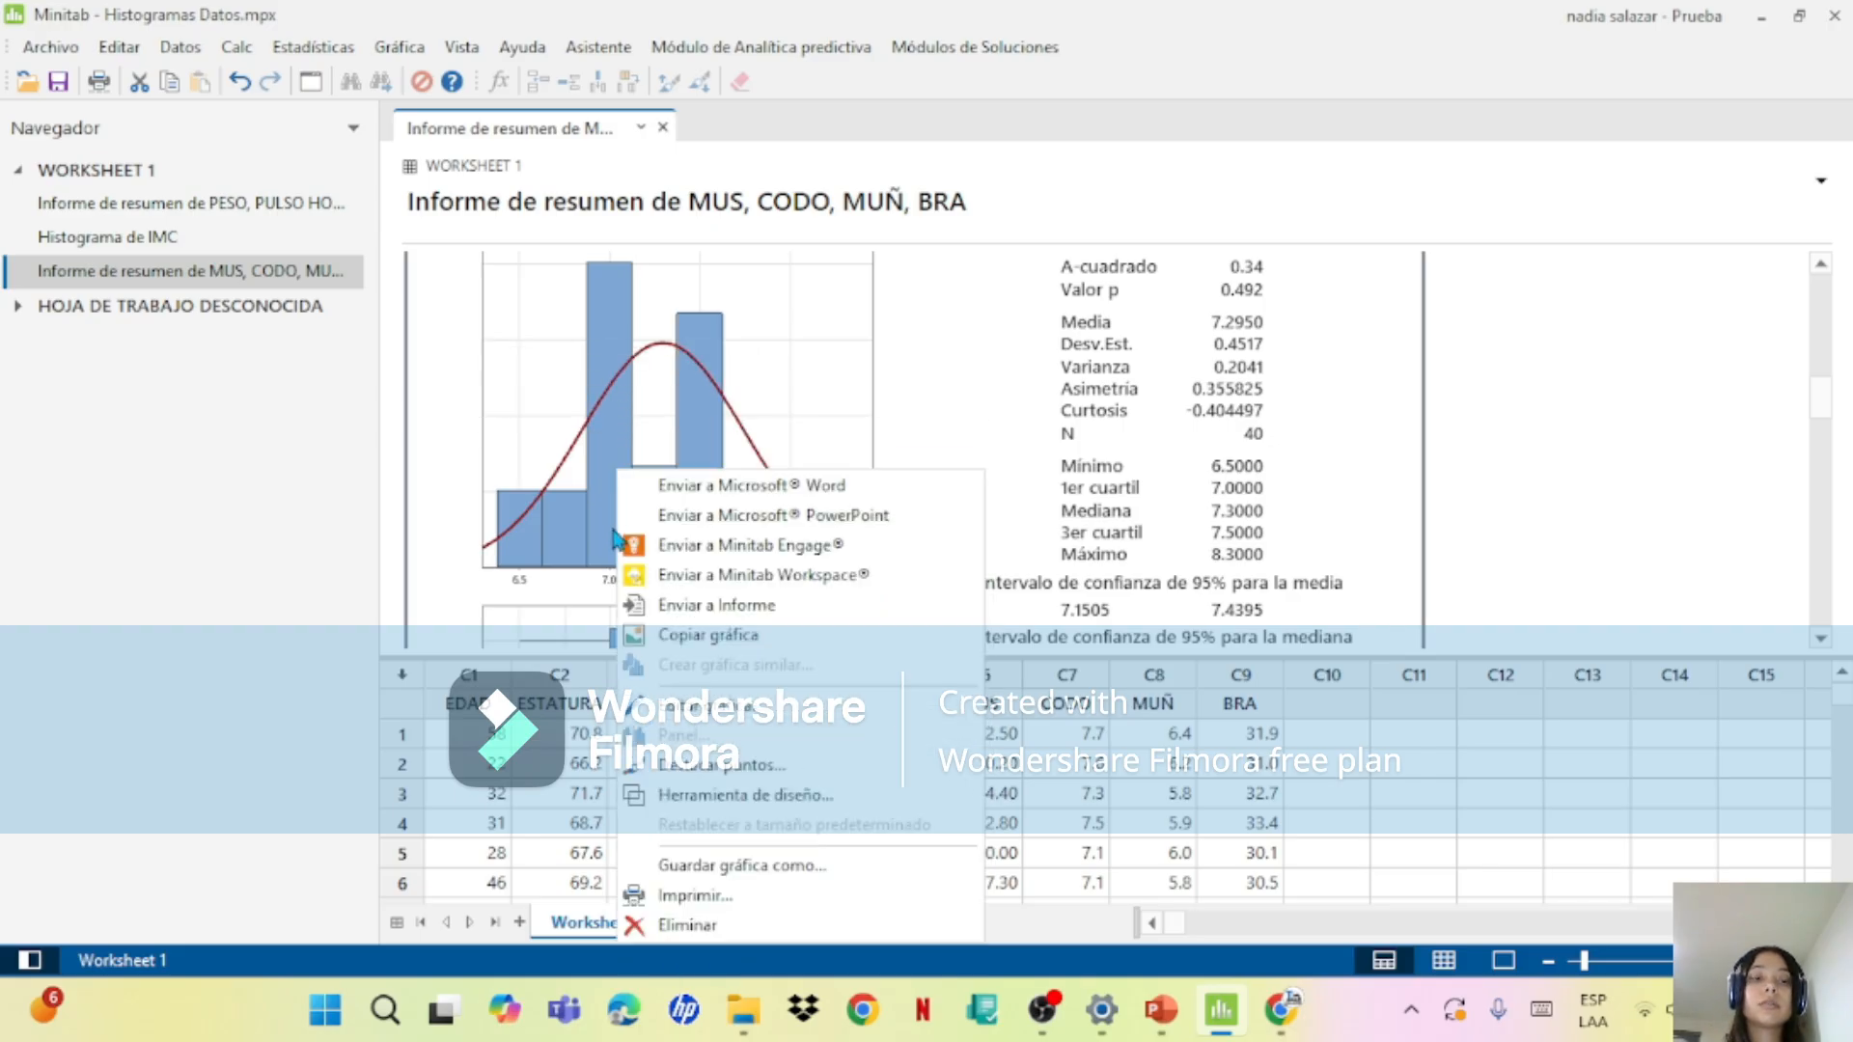
click(614, 536)
double_click(612, 523)
click(714, 467)
right_click(714, 467)
mouse_move(934, 654)
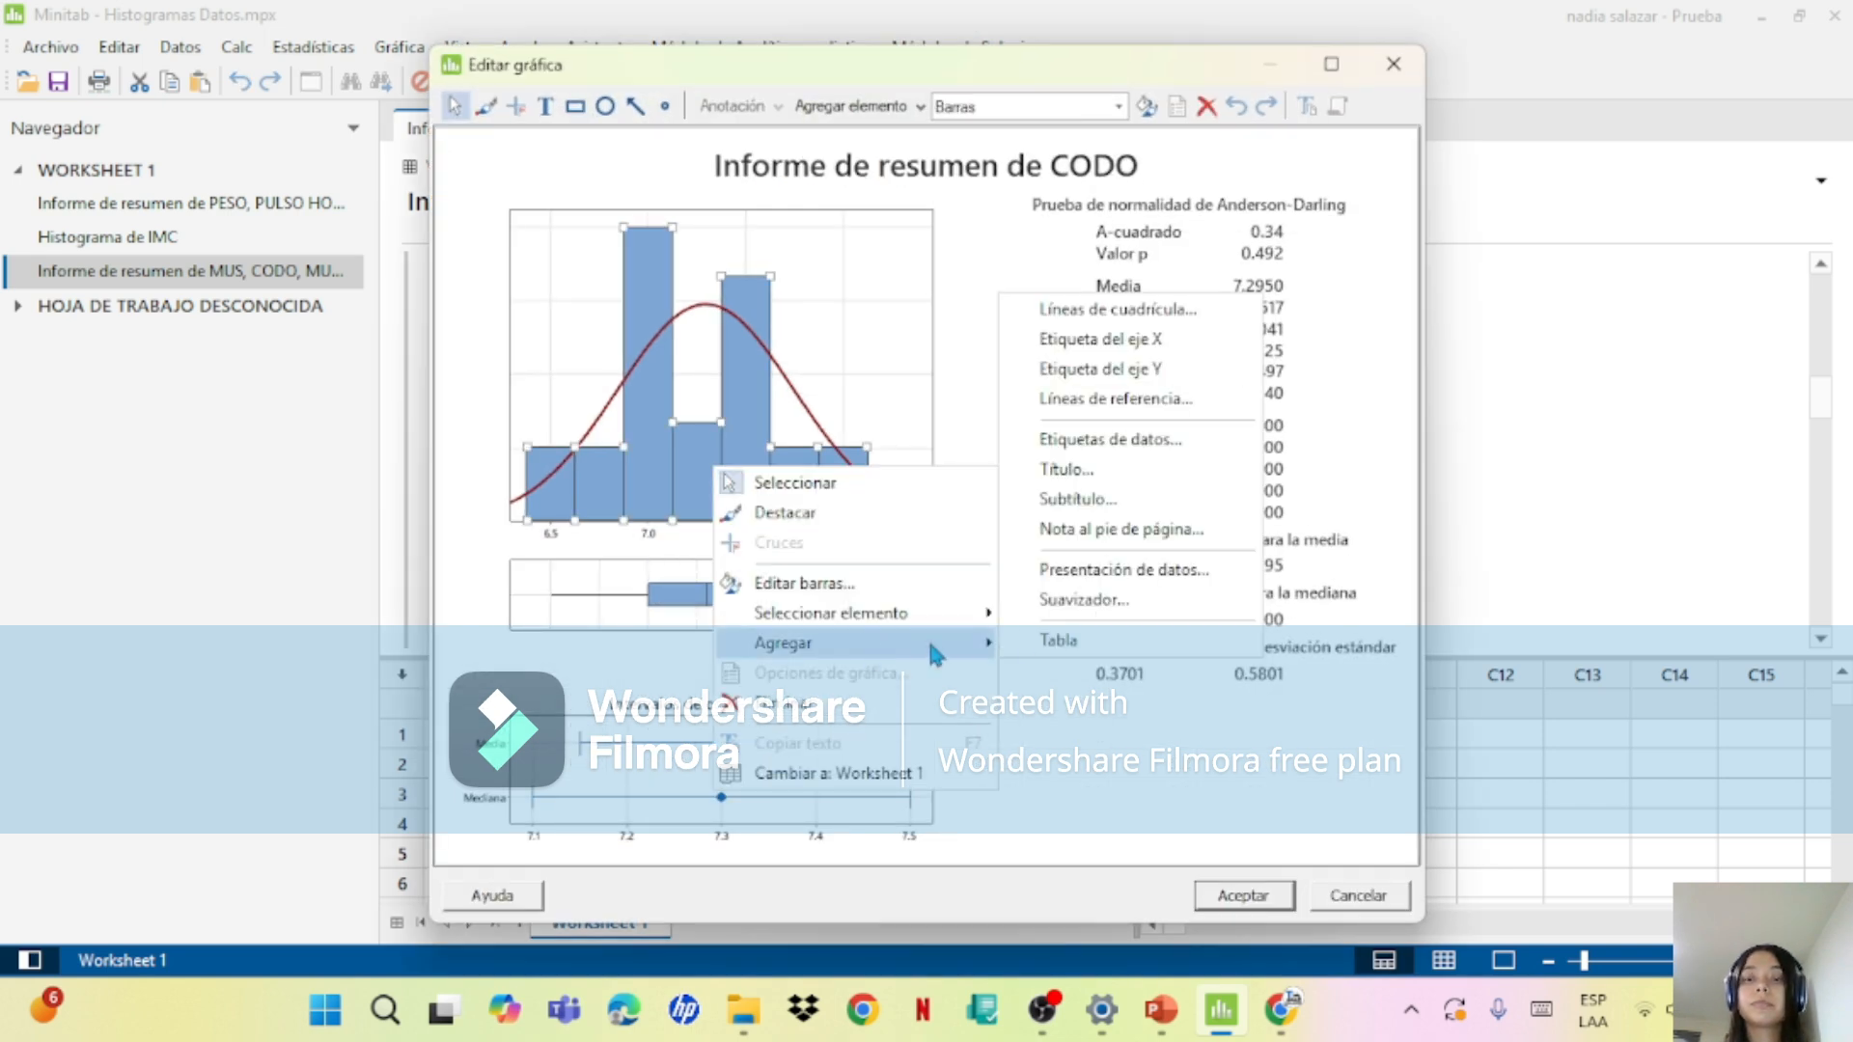
click(1156, 443)
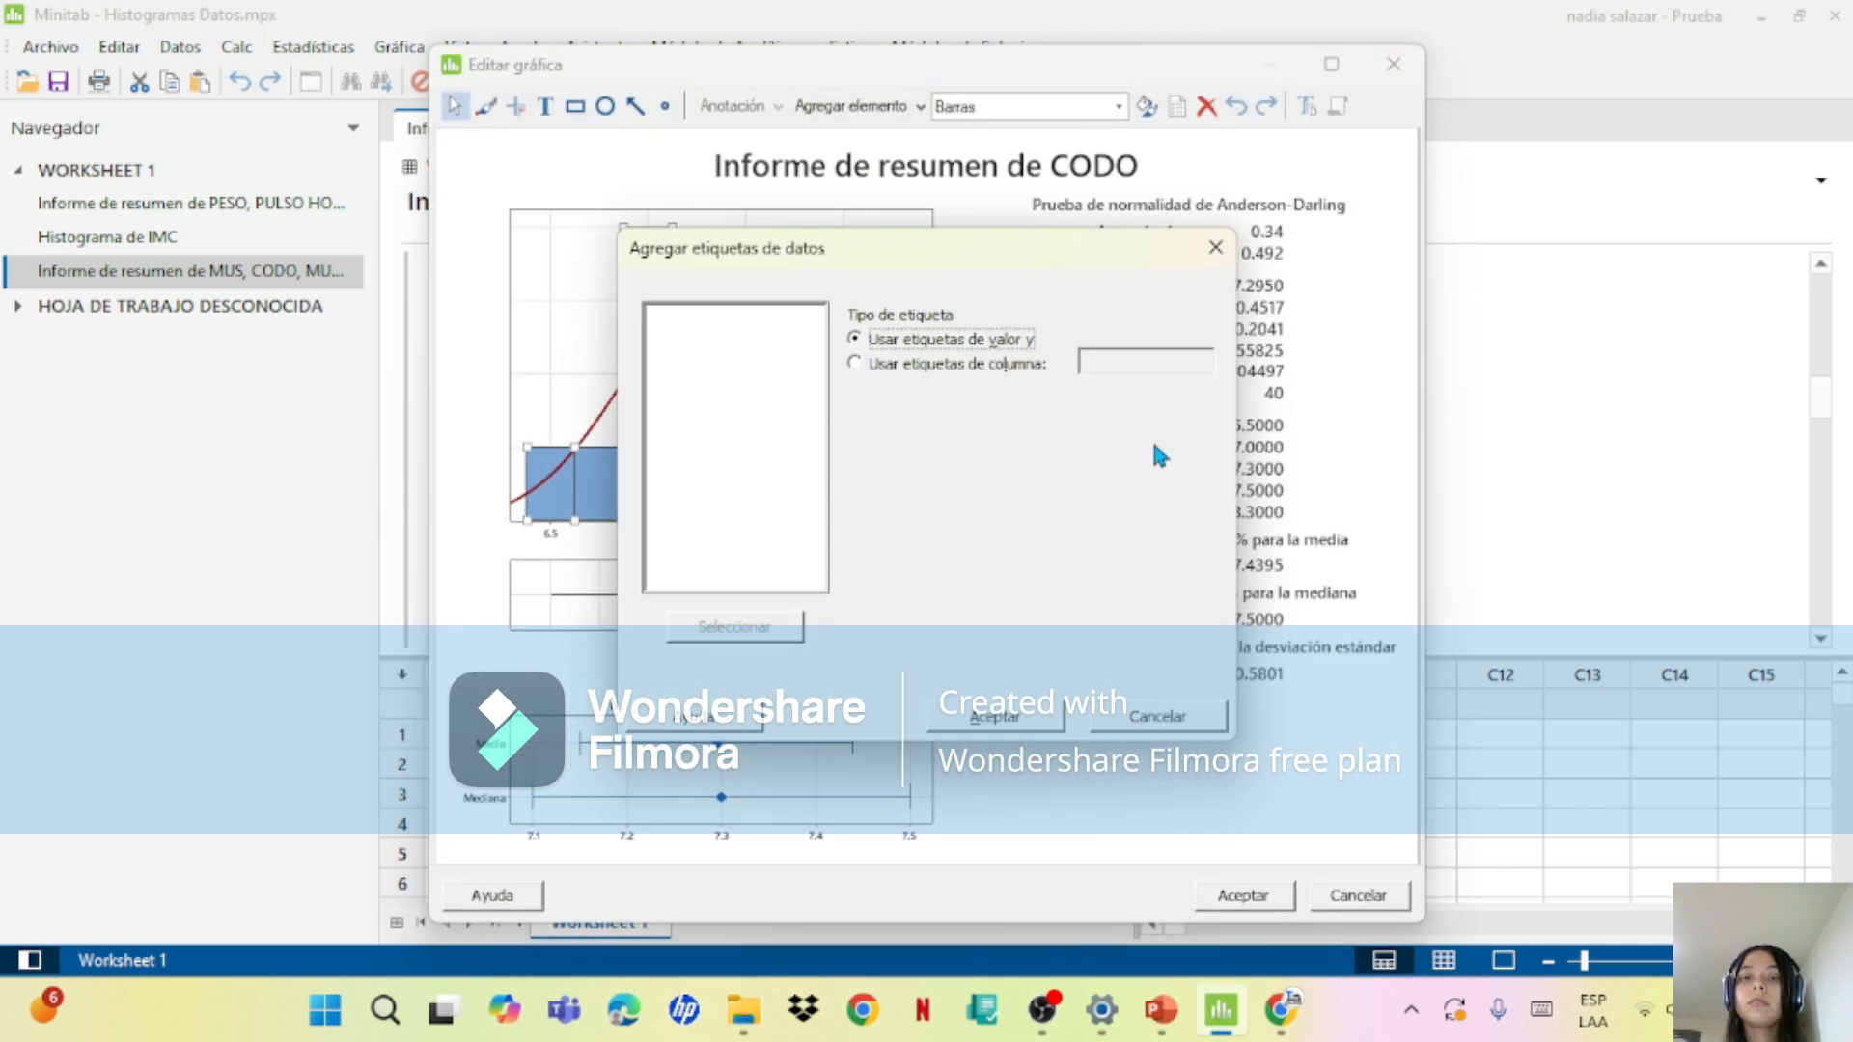
click(1004, 716)
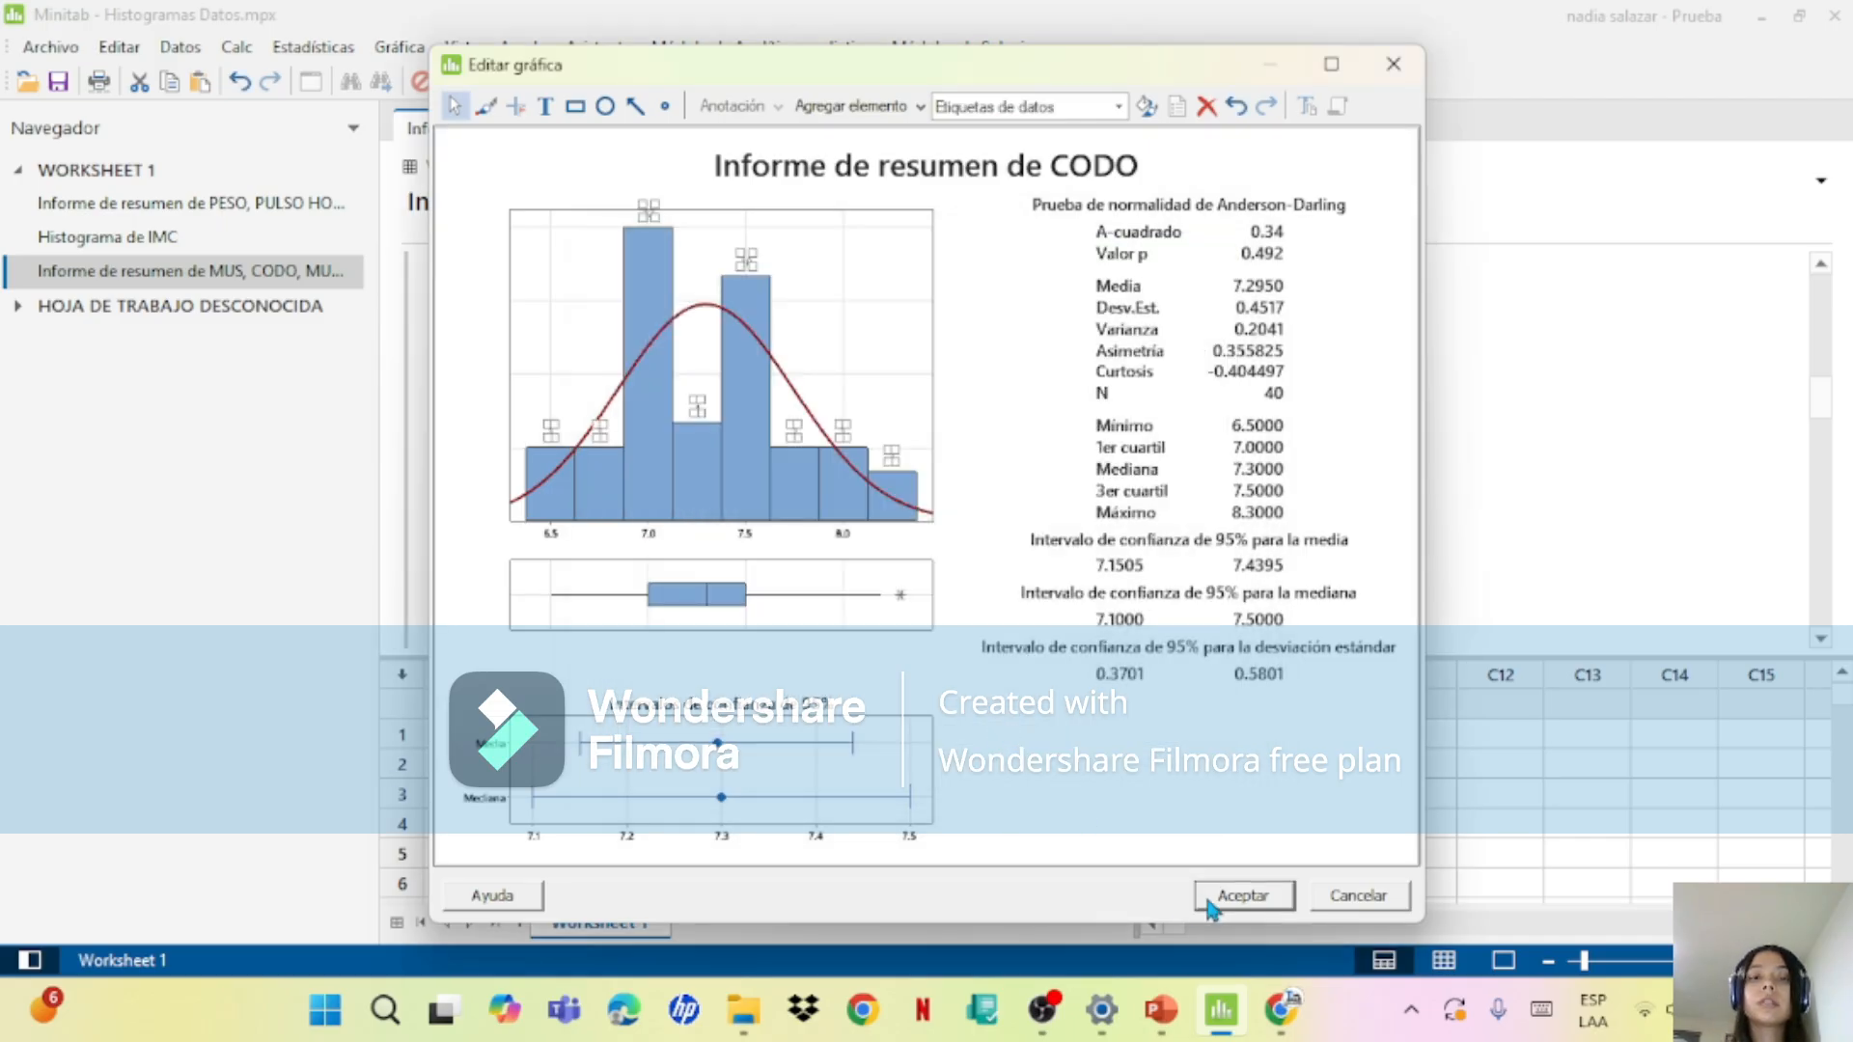
click(1212, 902)
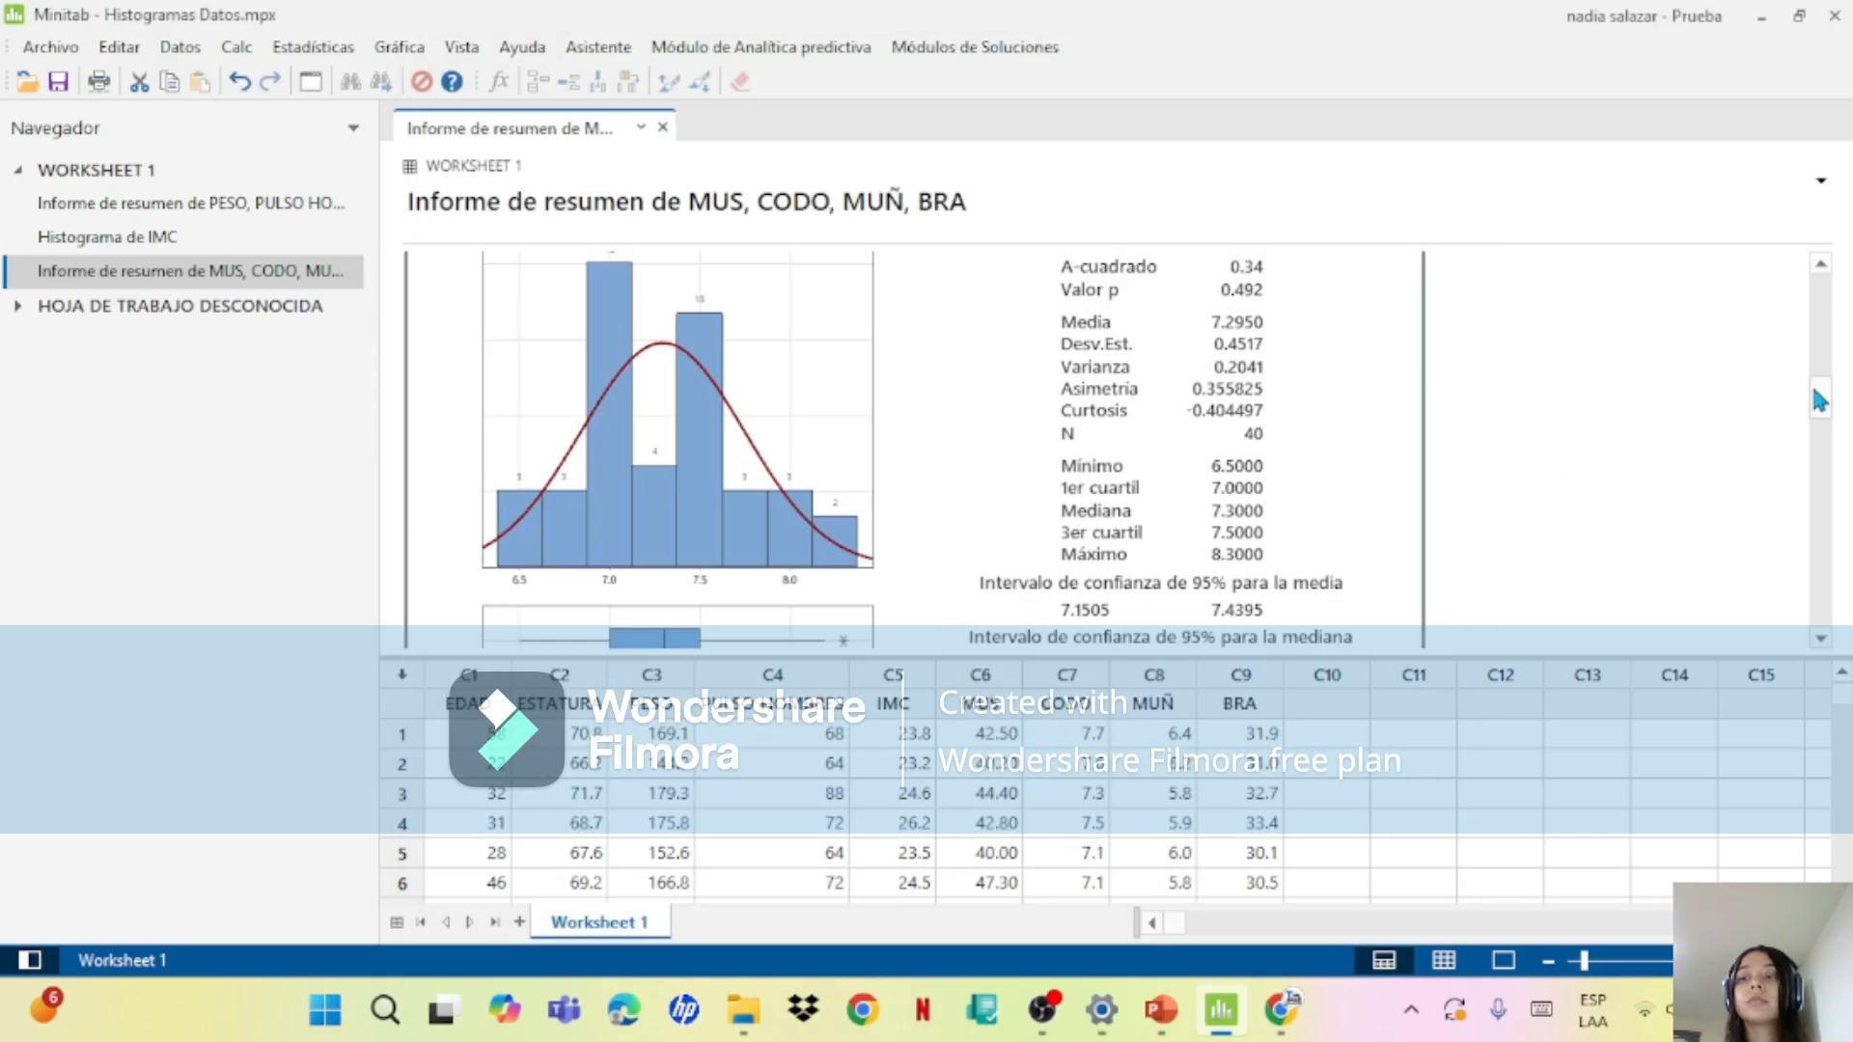
Step: Add y-value data labels to the histogram in the MUÑ summary report
scroll(1820, 401, down, 10)
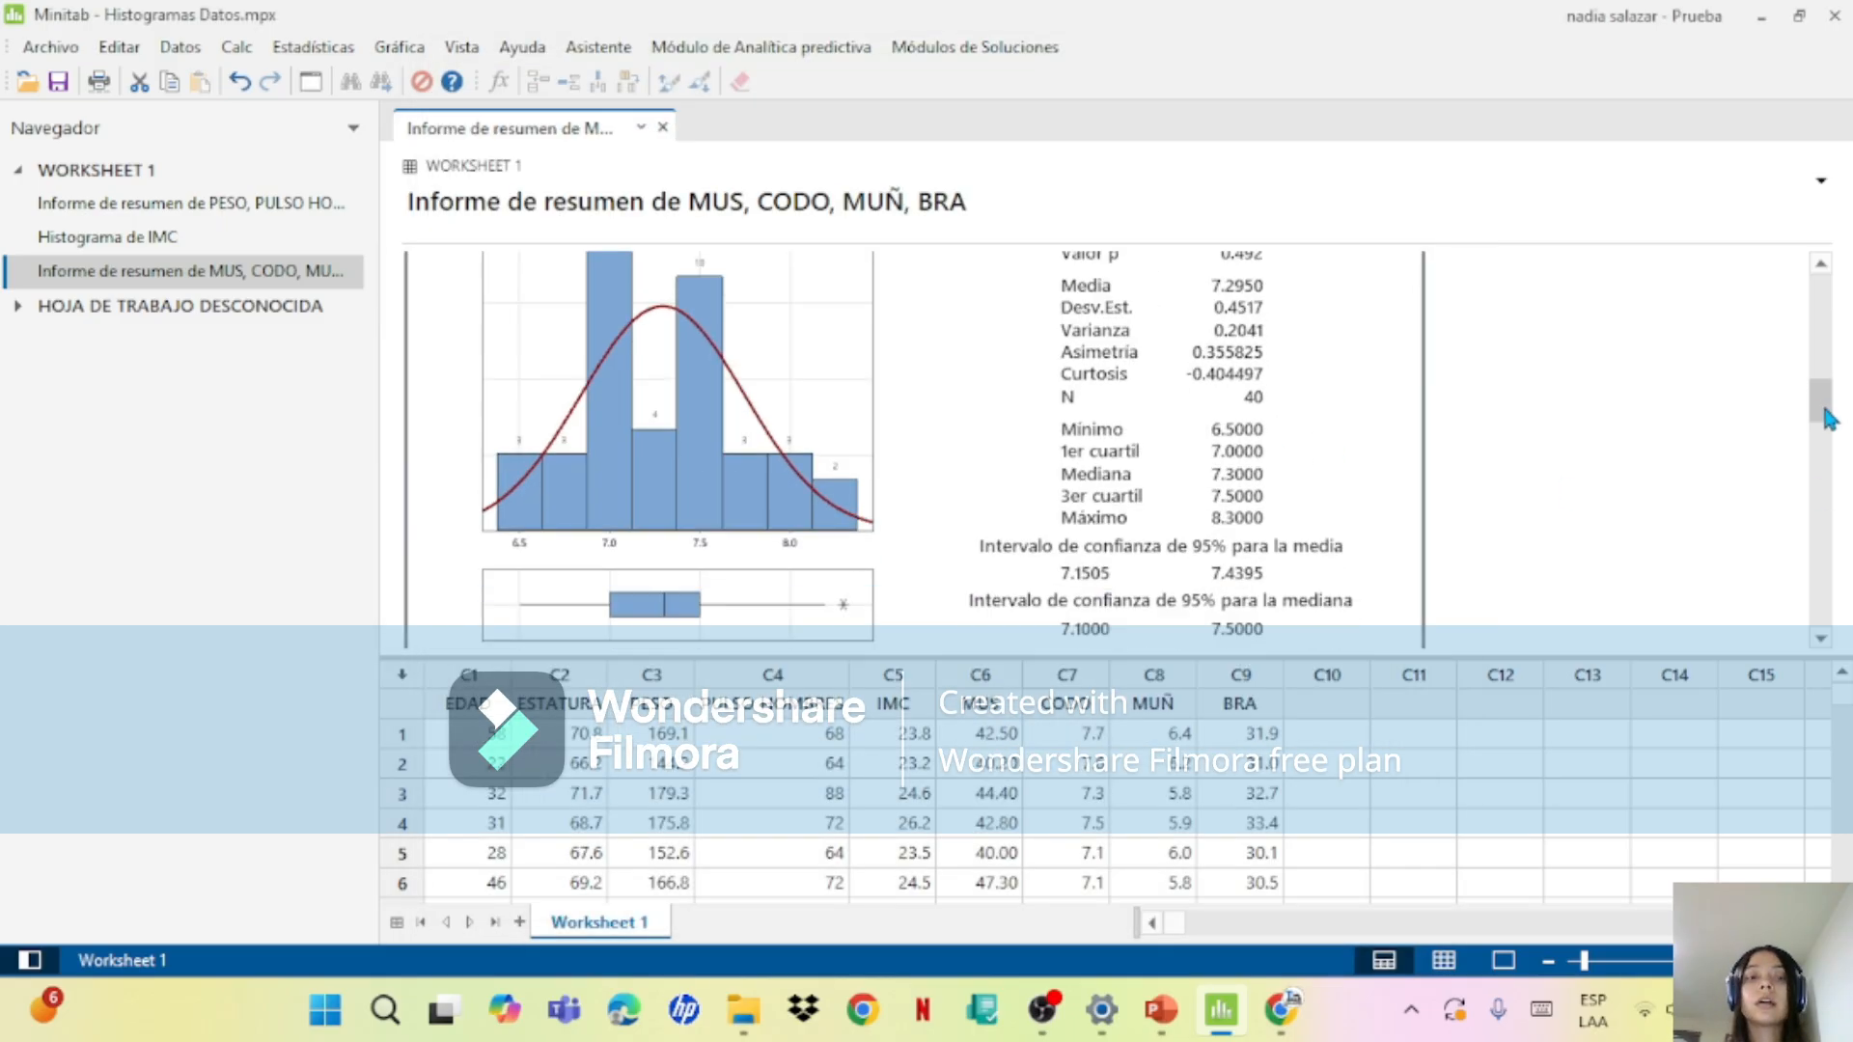
double_click(963, 309)
click(926, 394)
right_click(928, 396)
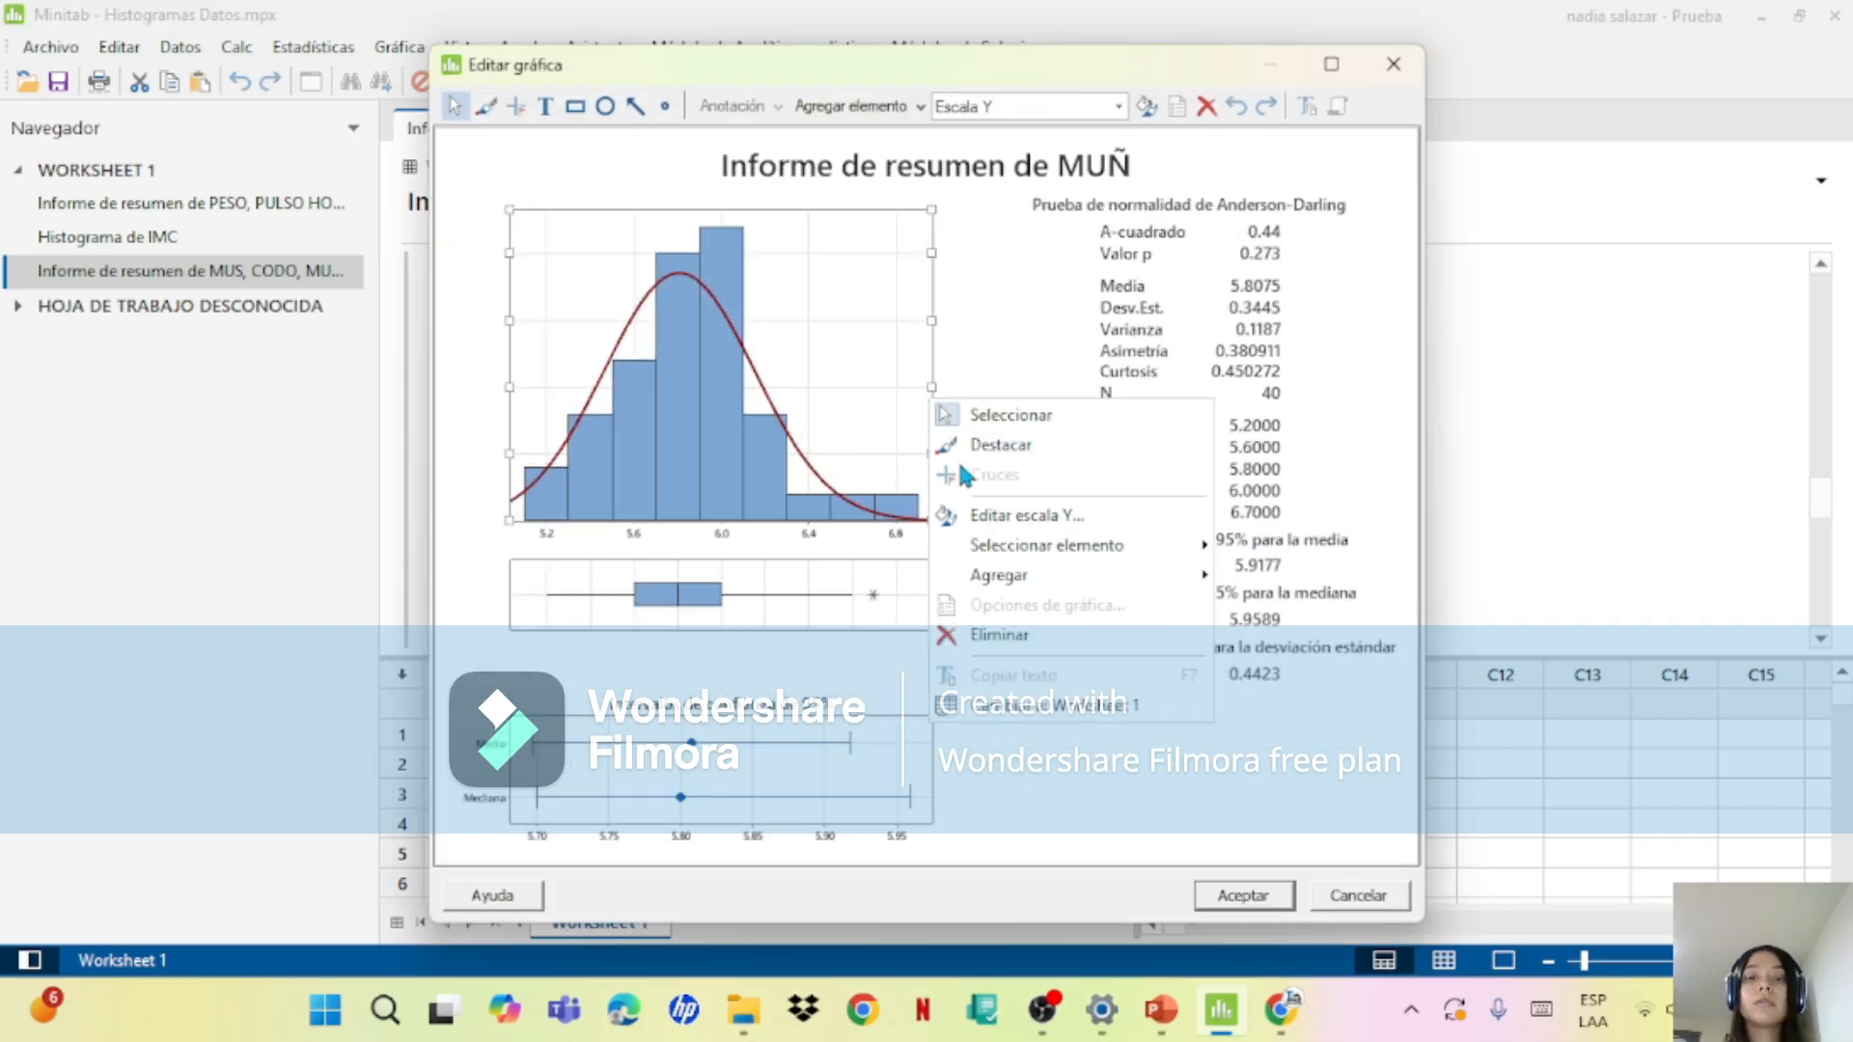
mouse_move(1030, 577)
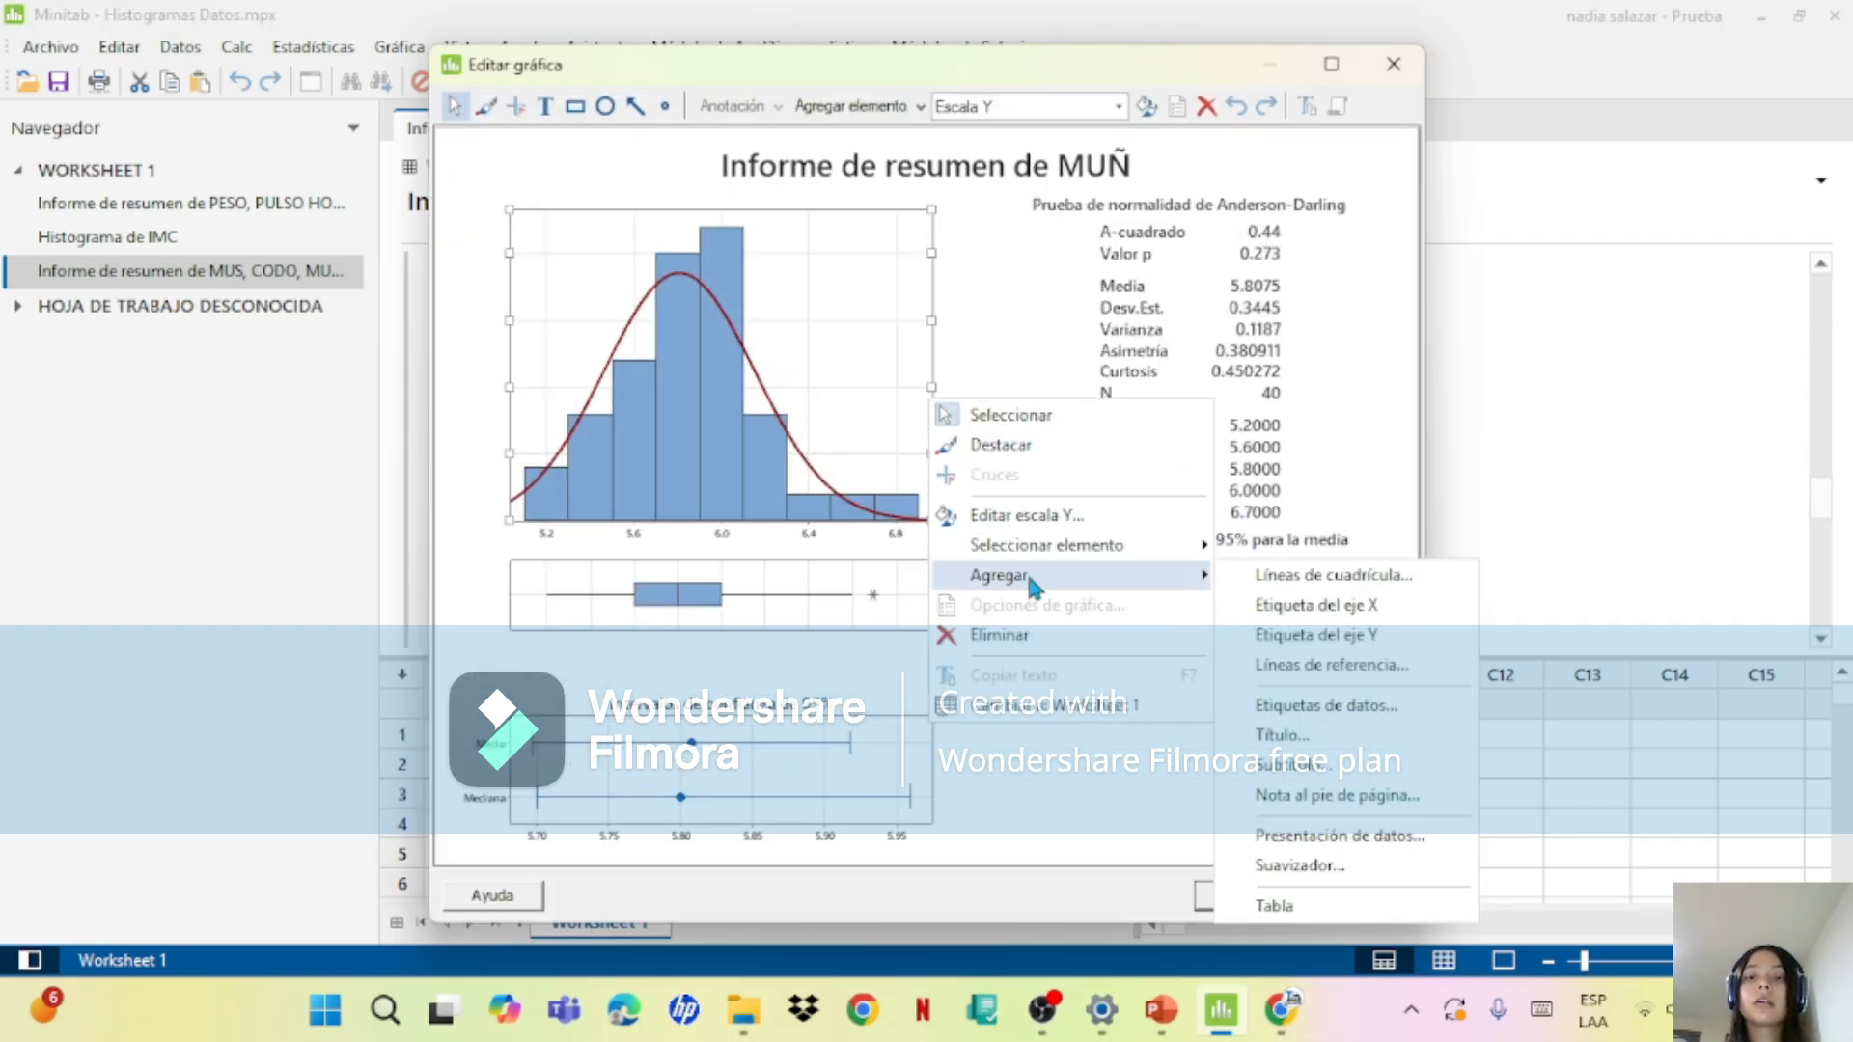
click(1322, 712)
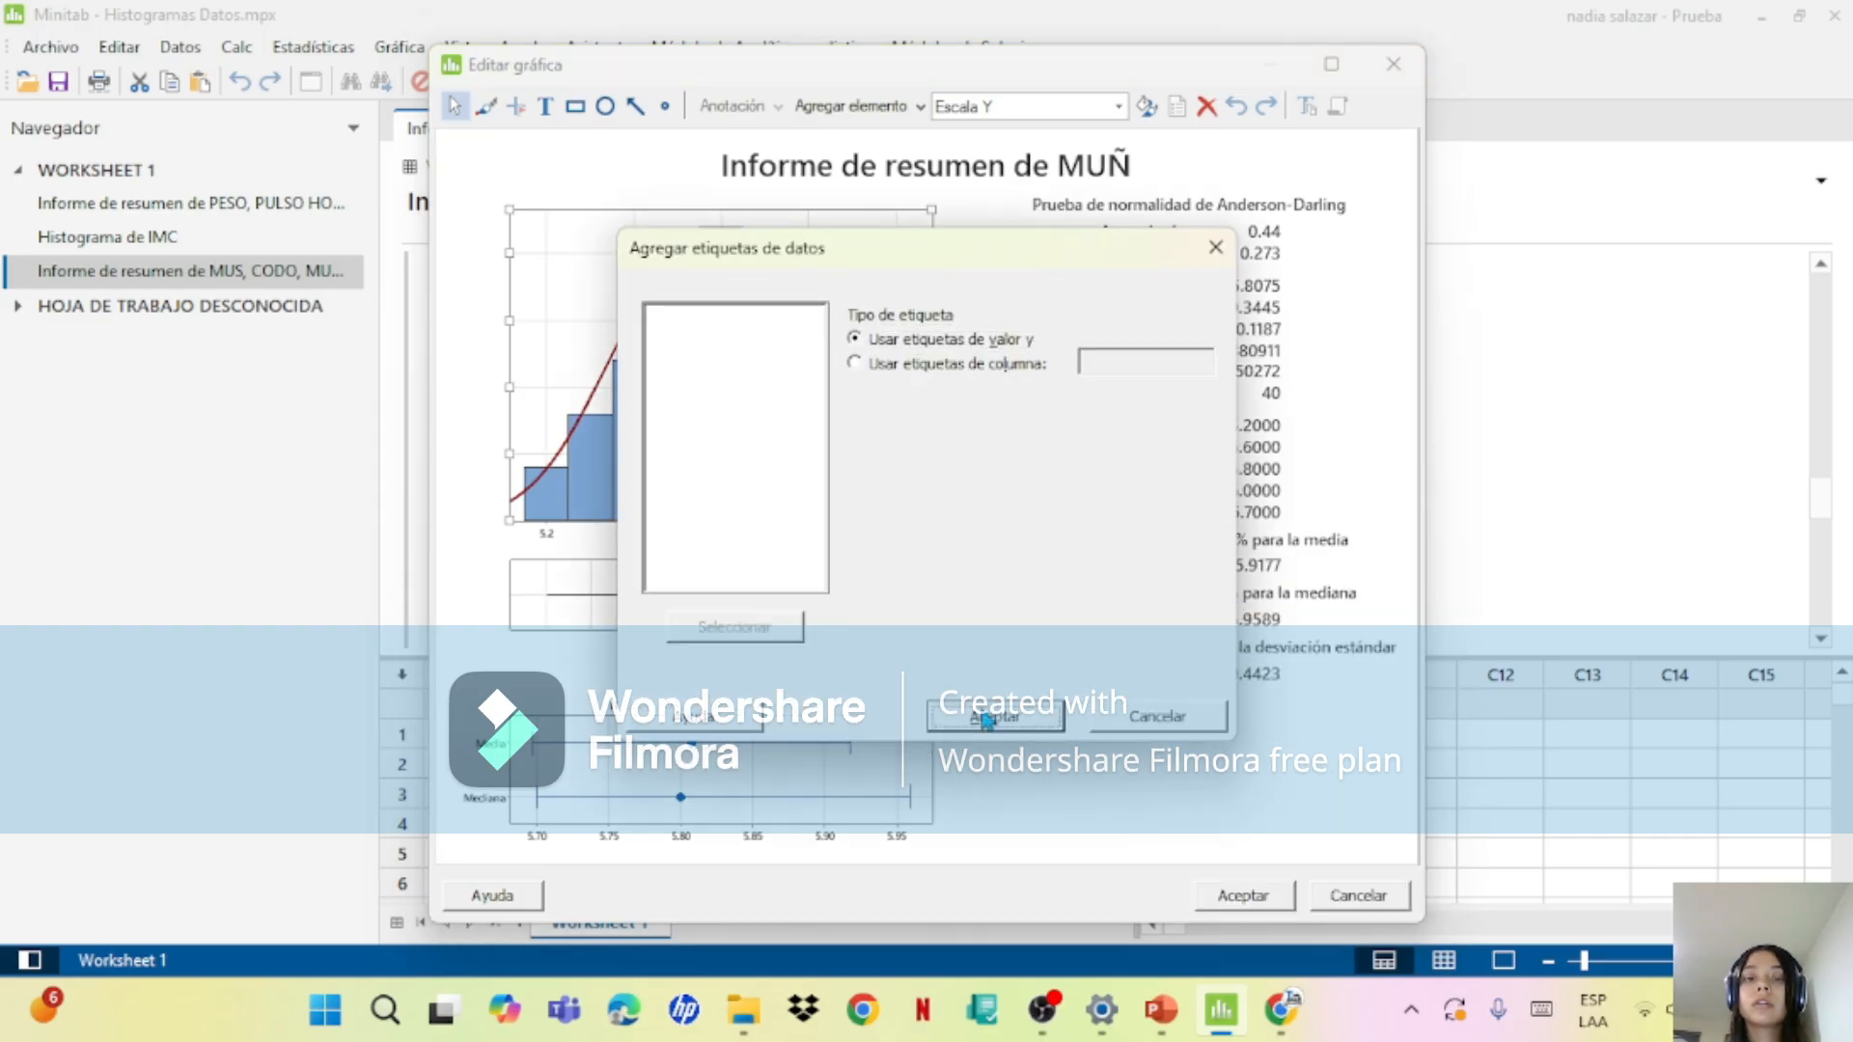
click(994, 716)
click(1243, 895)
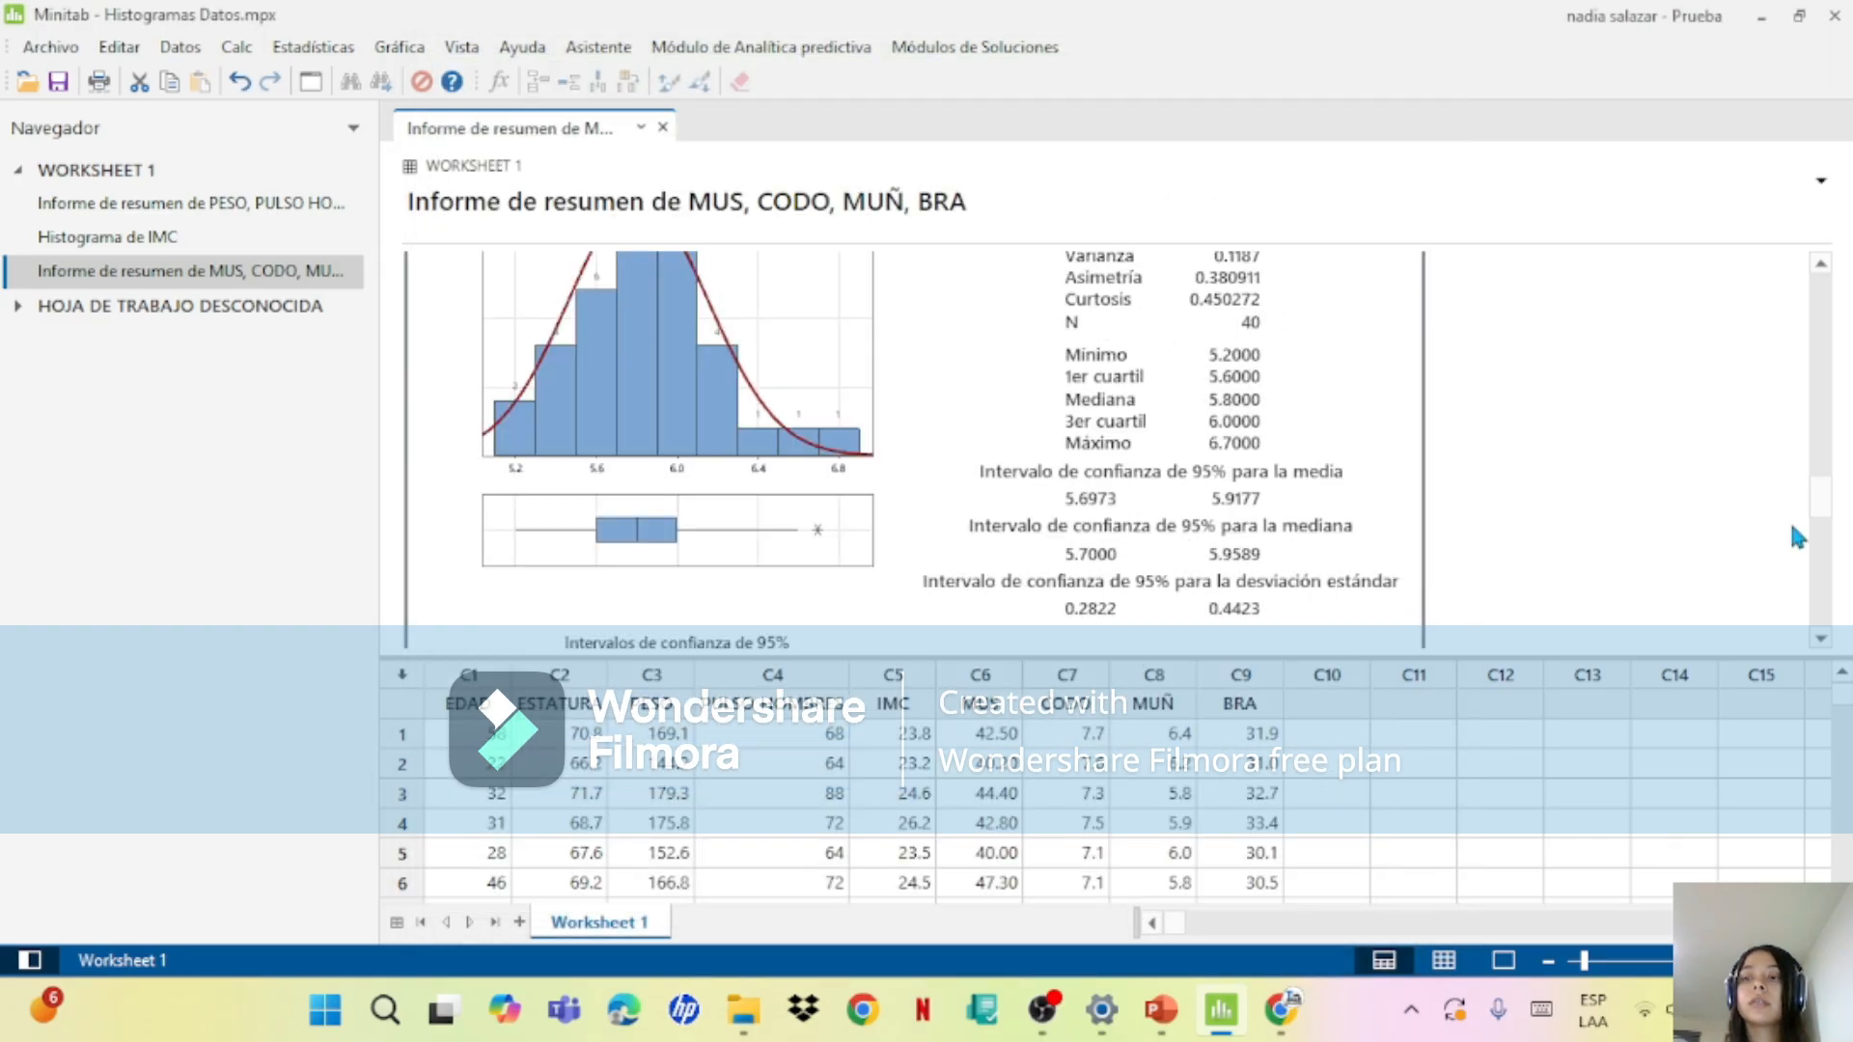
Step: Add y-value data labels to the histogram bars in the BRA summary report
drag(1820, 512, 1822, 570)
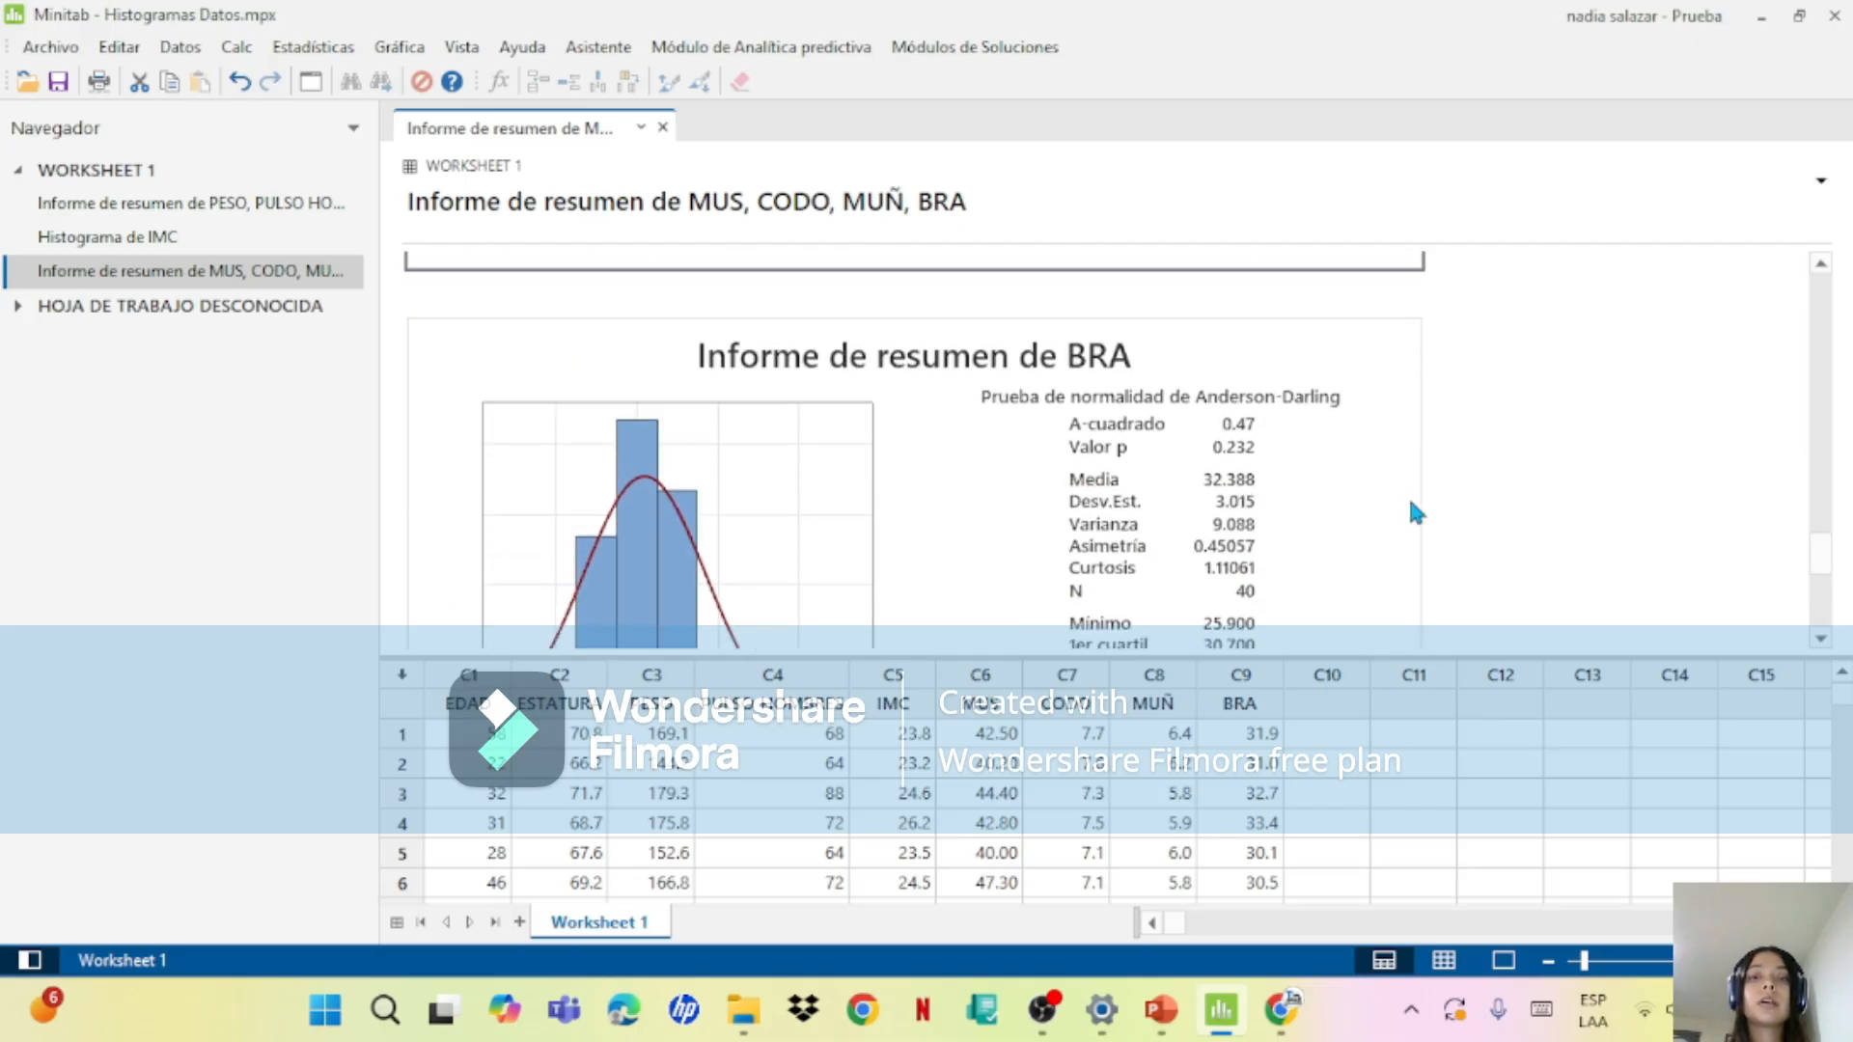
double_click(790, 486)
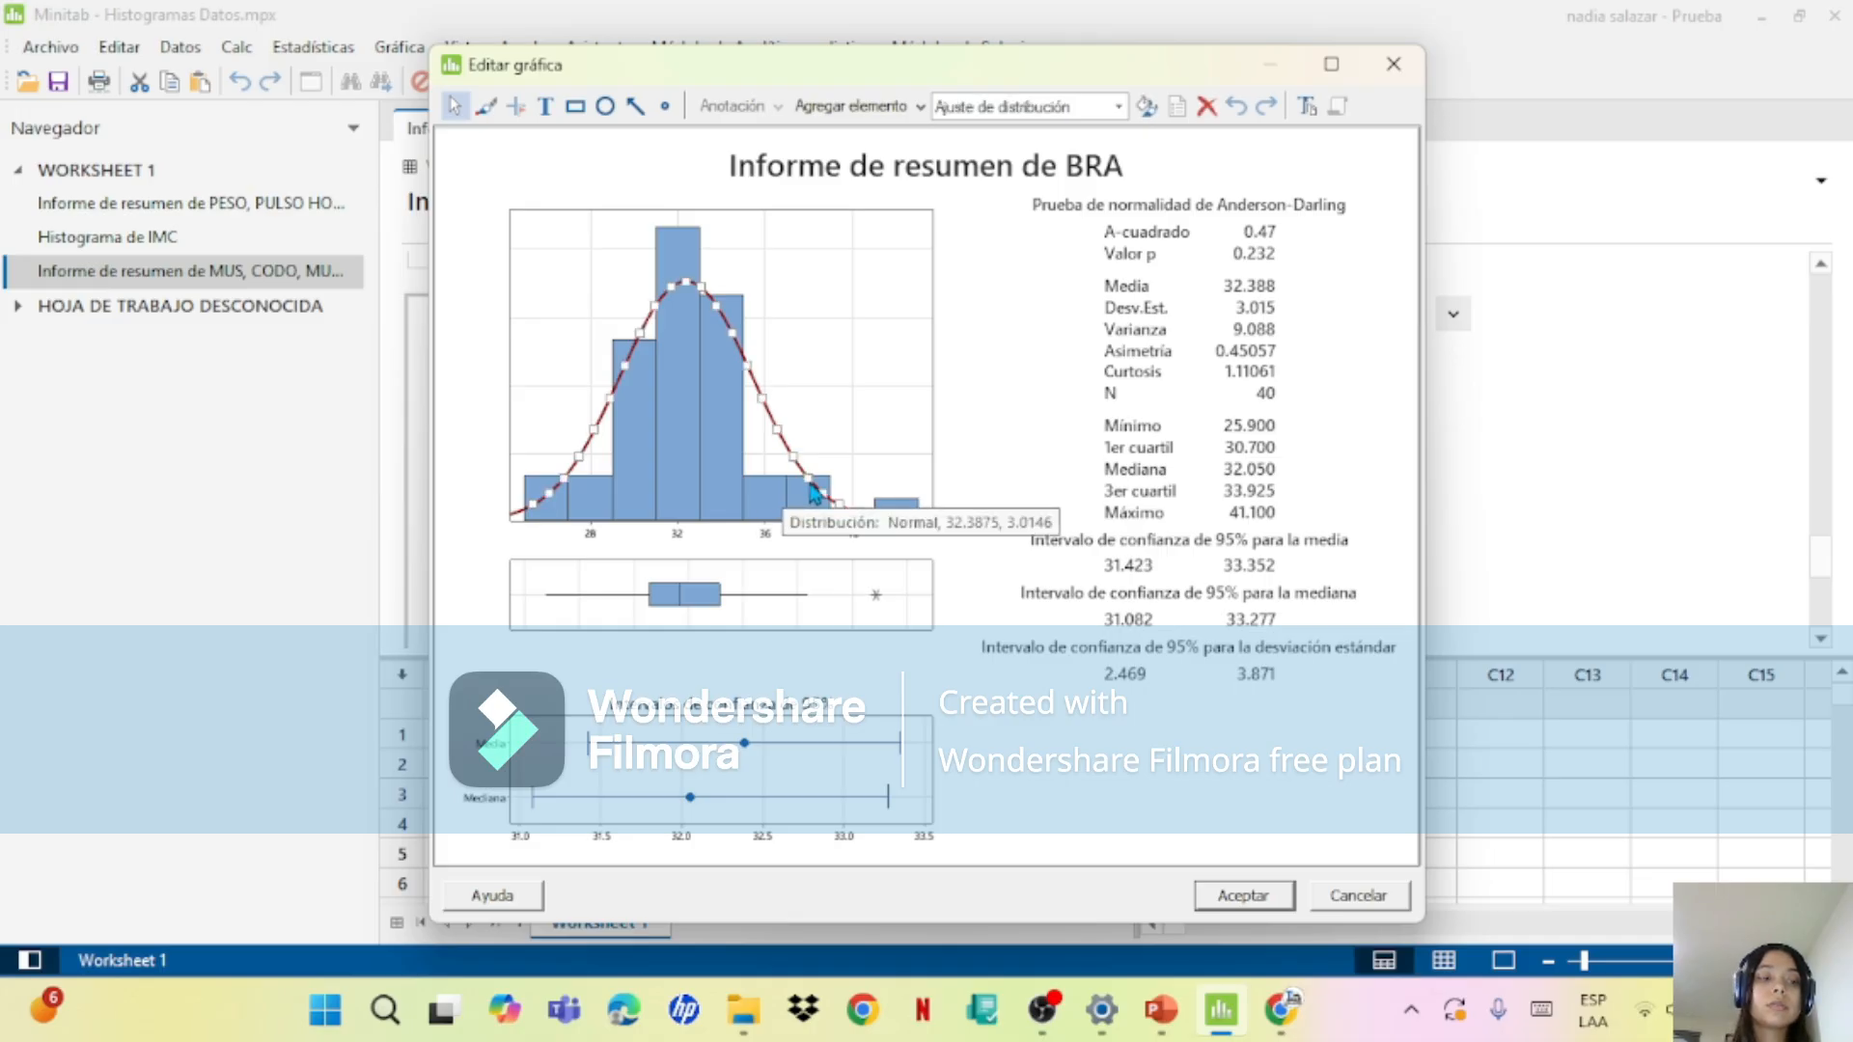
right_click(758, 495)
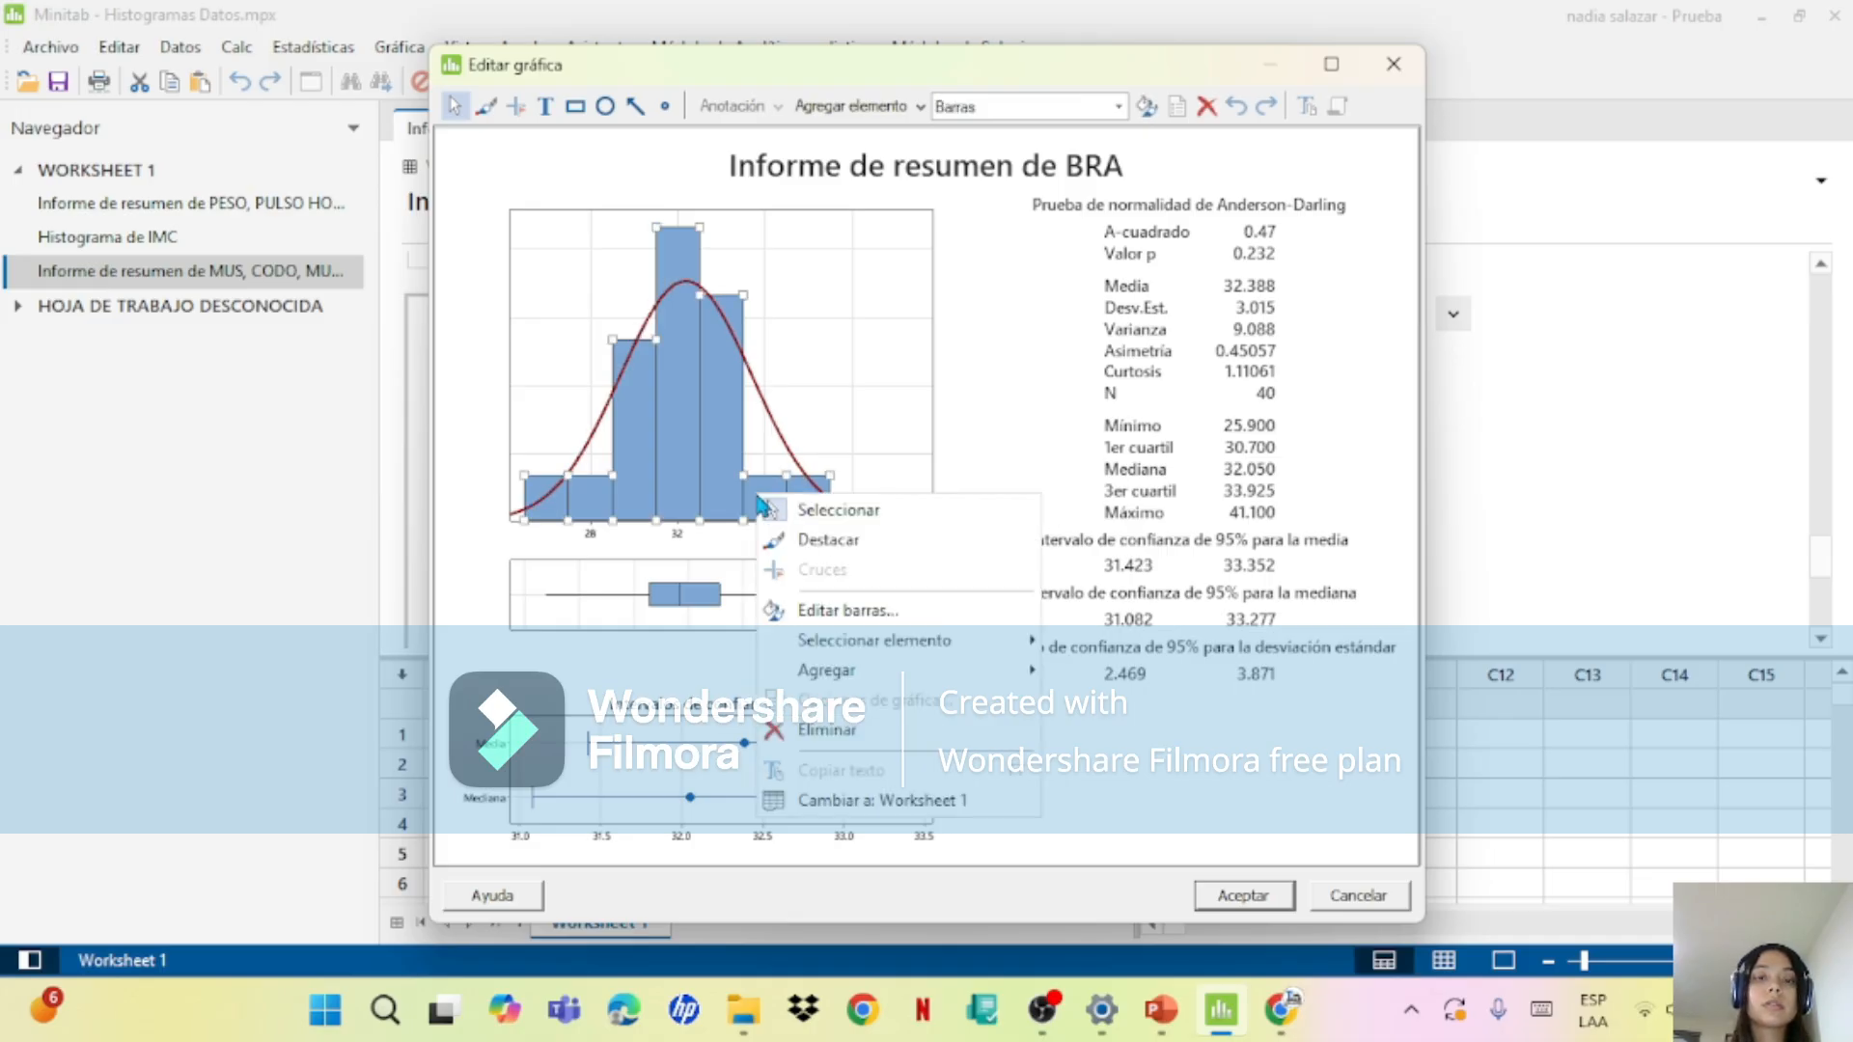
mouse_move(909, 676)
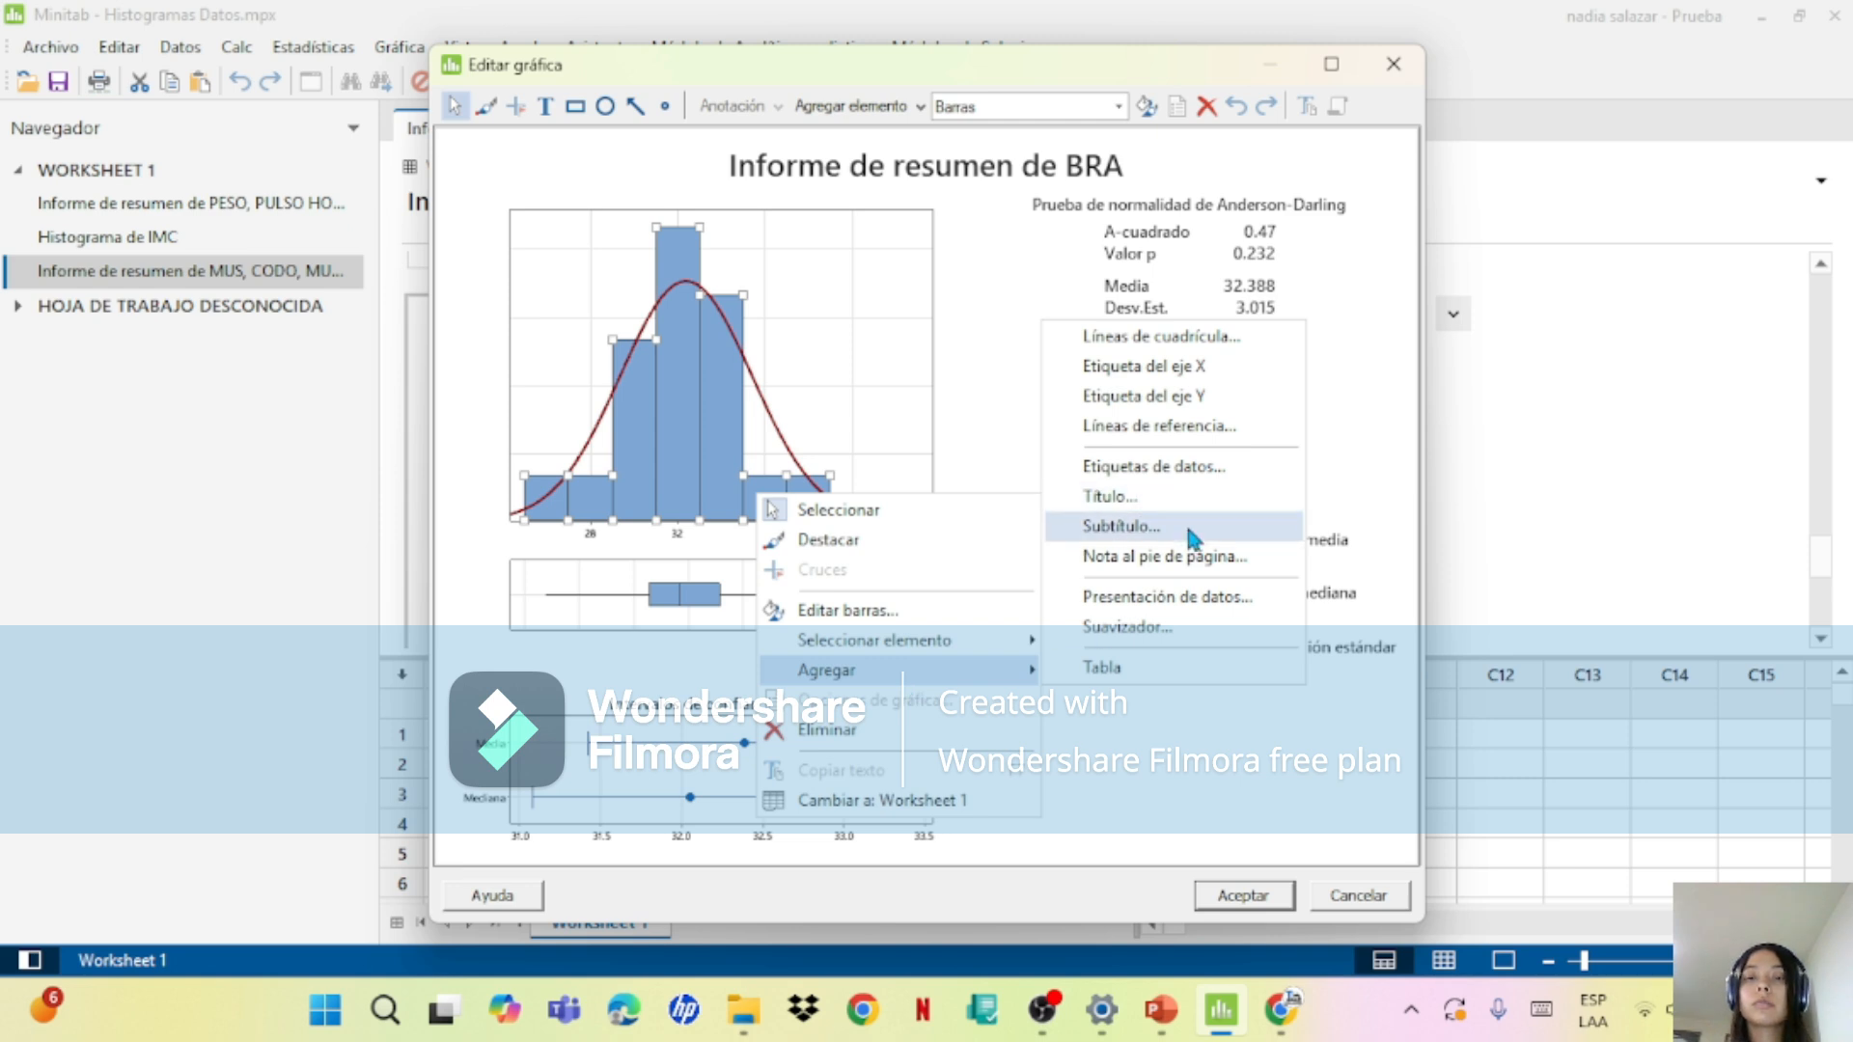
click(1230, 472)
click(1013, 714)
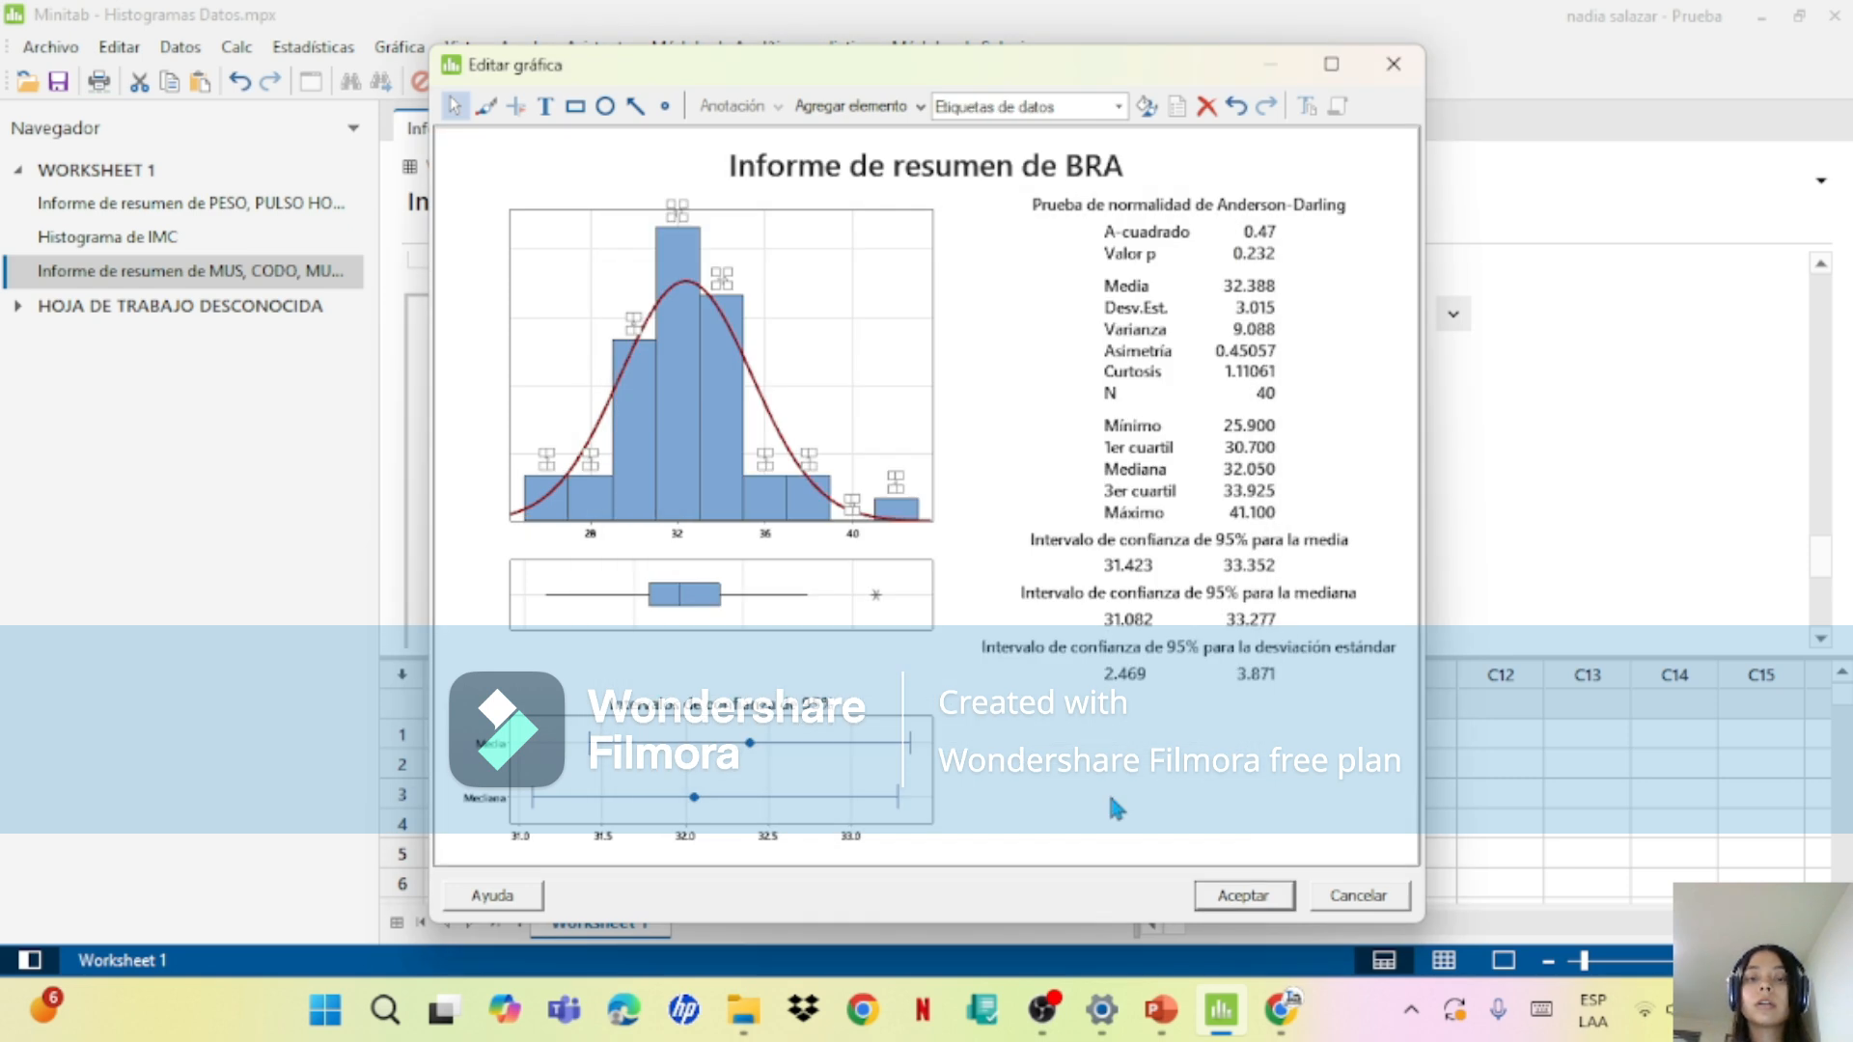
click(1245, 895)
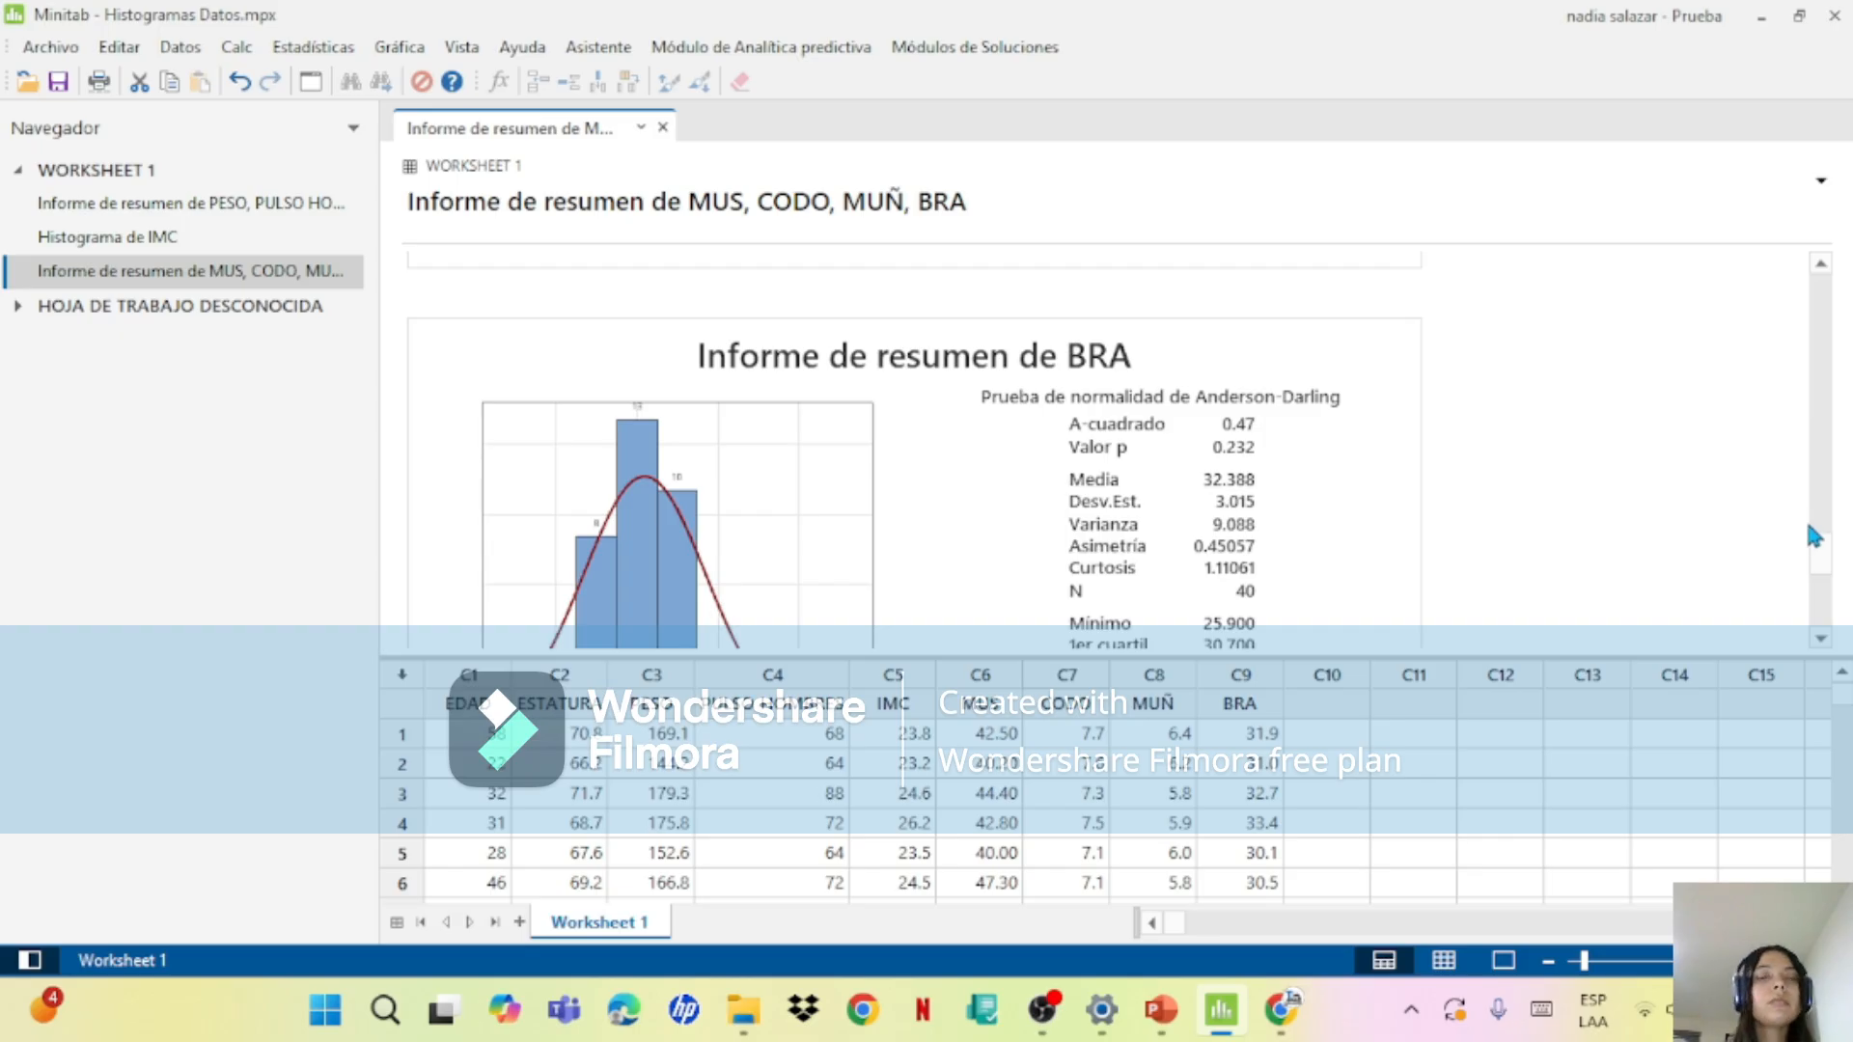
Step: Change the BRA summary report's title to "Informe de resumen de BRAZO"
scroll(1027, 455, down, 1)
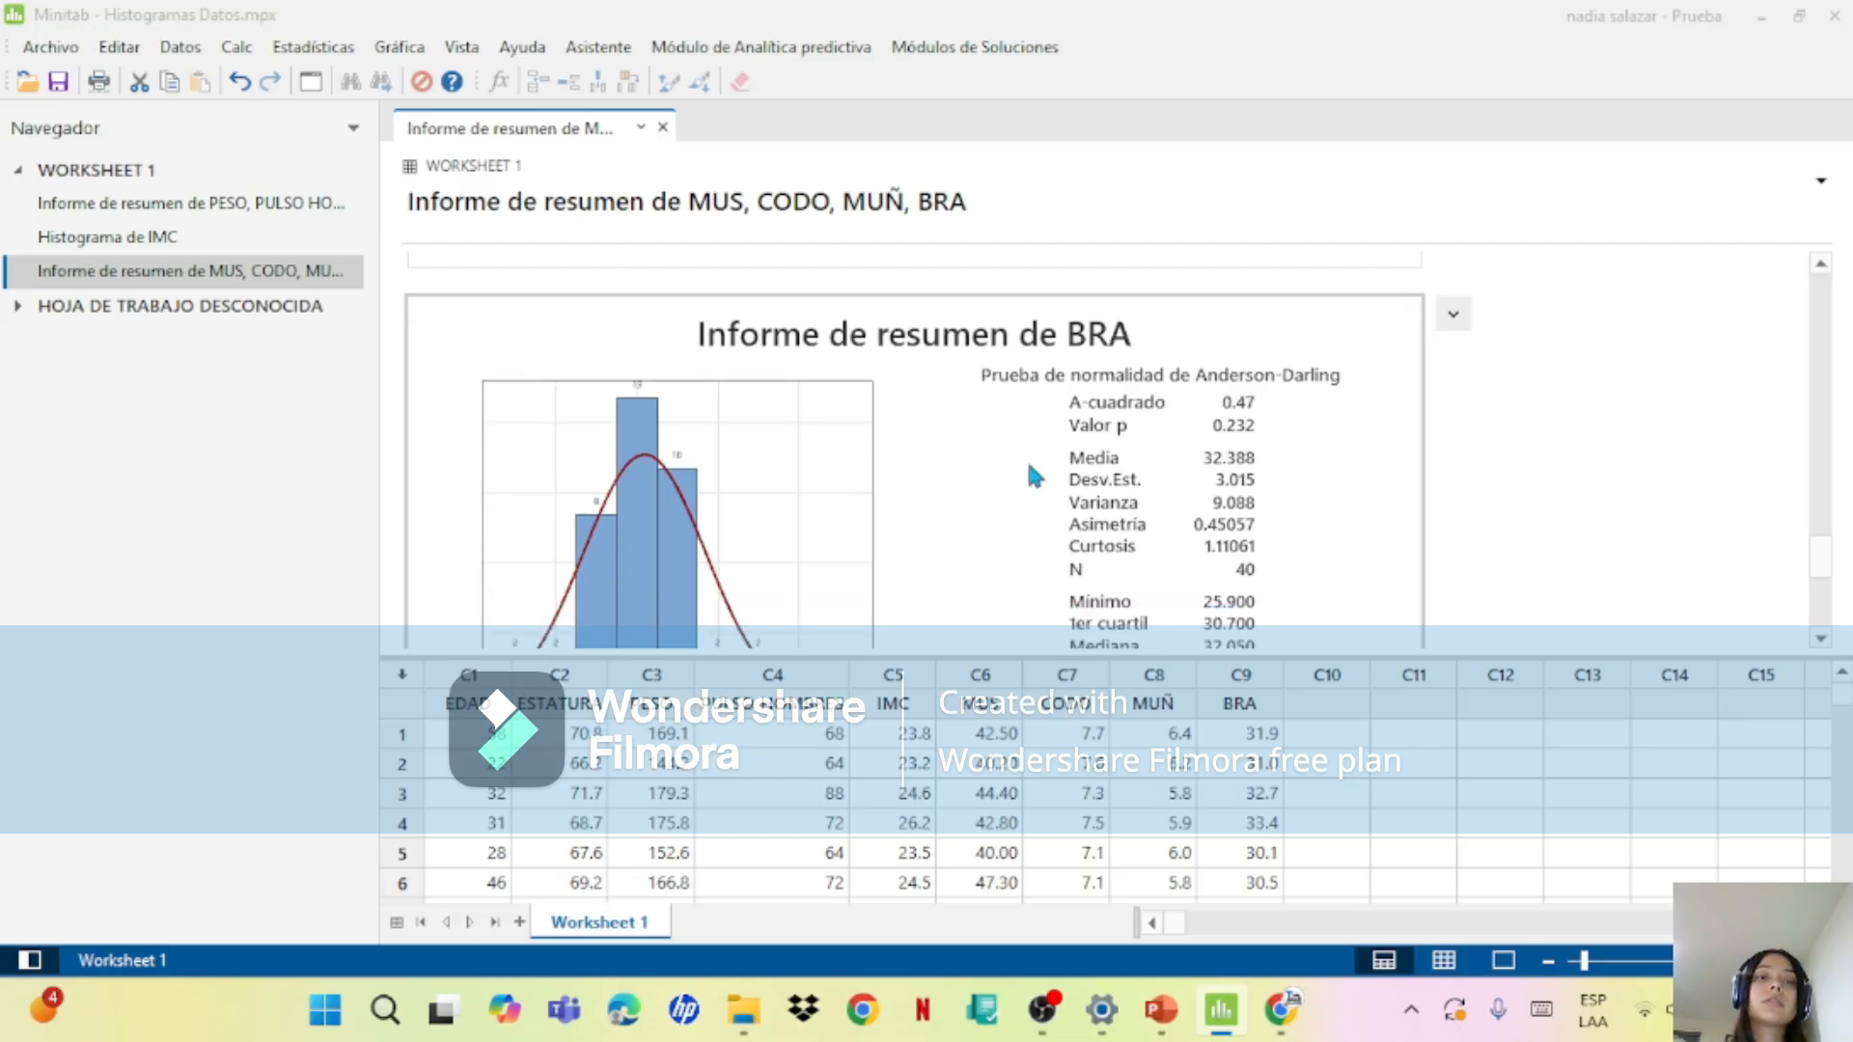
double_click(1028, 467)
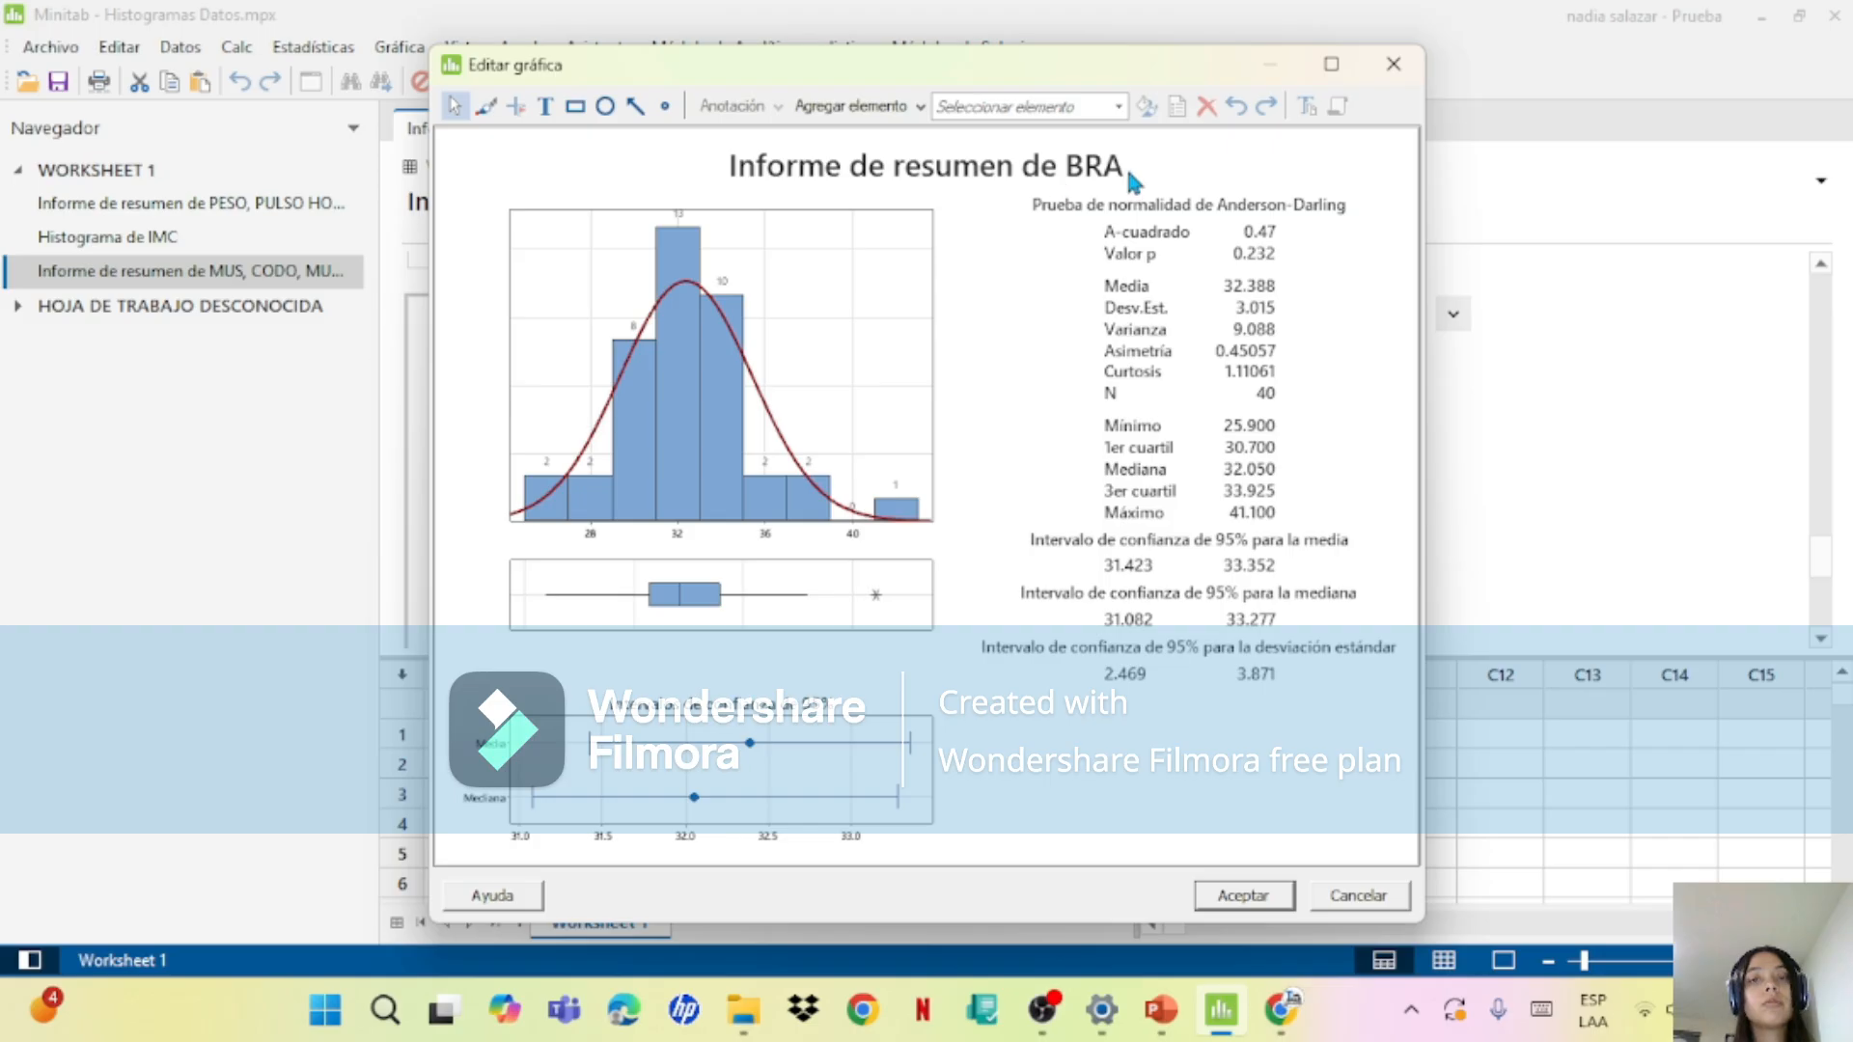
double_click(1093, 180)
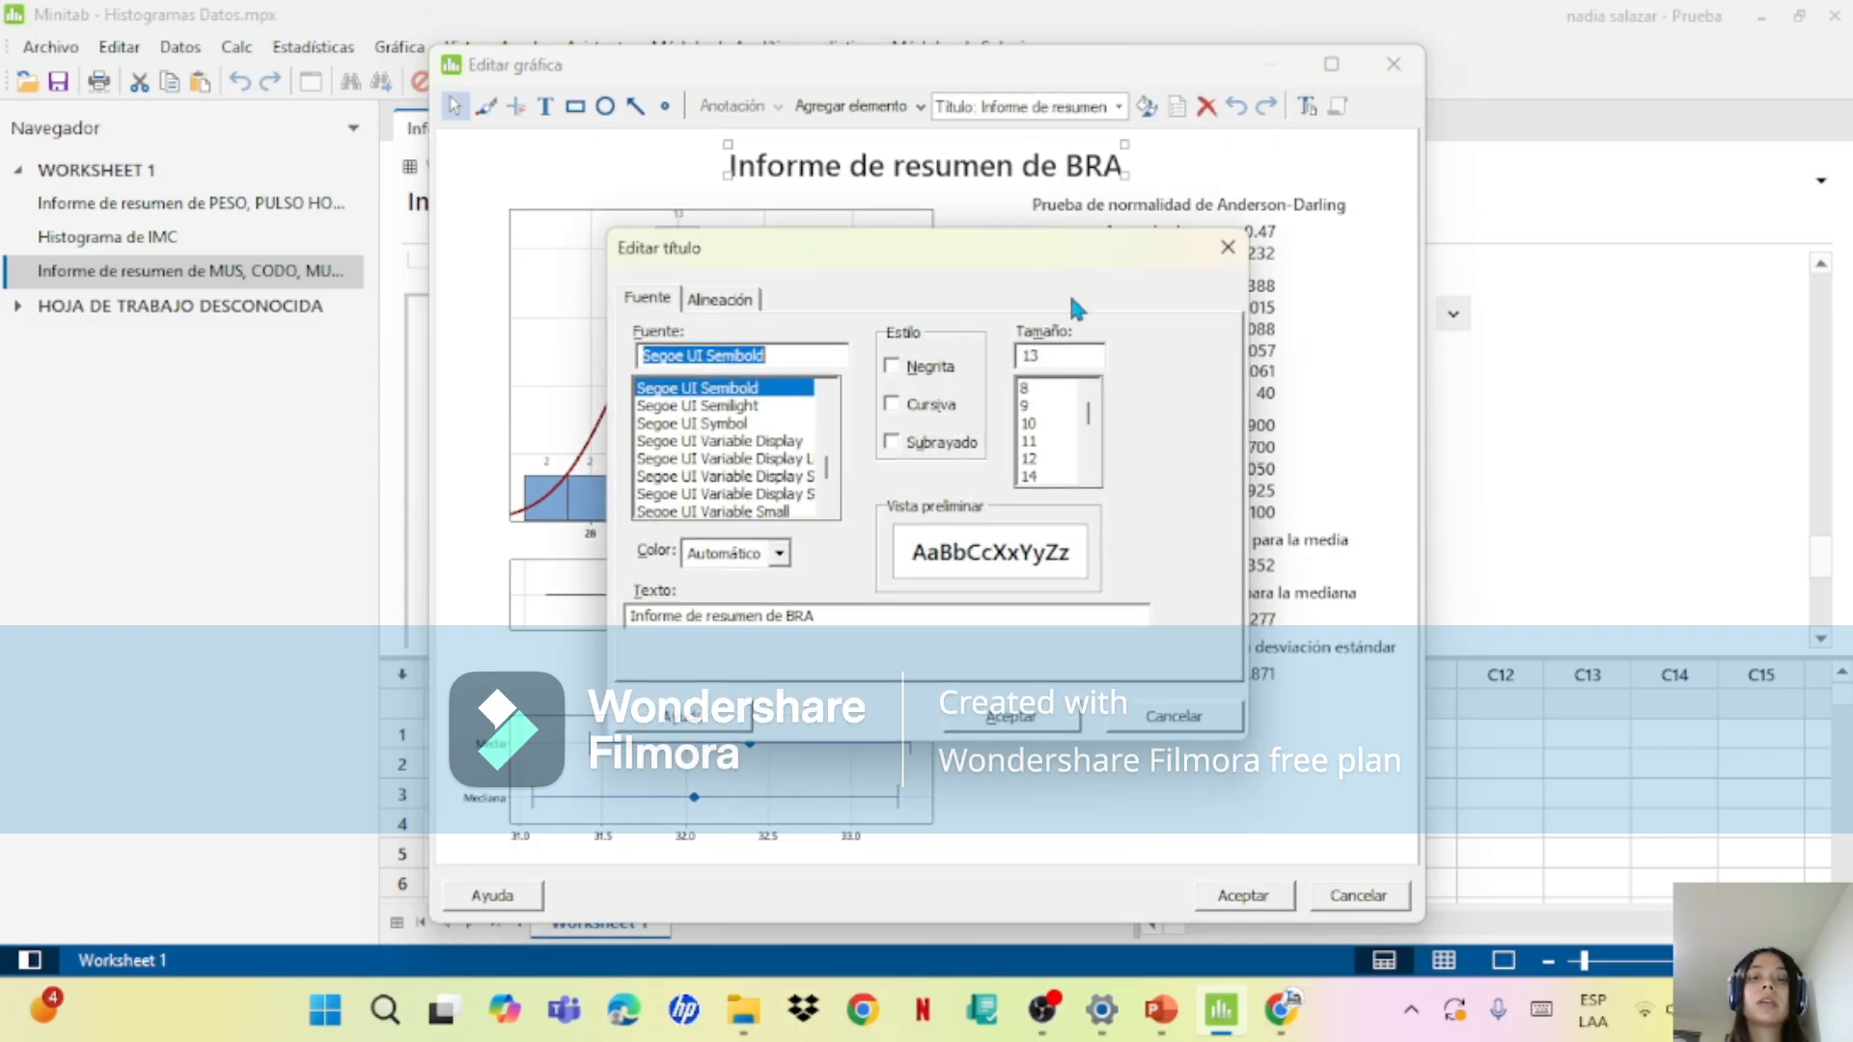
click(855, 614)
text(ZO)
click(1008, 718)
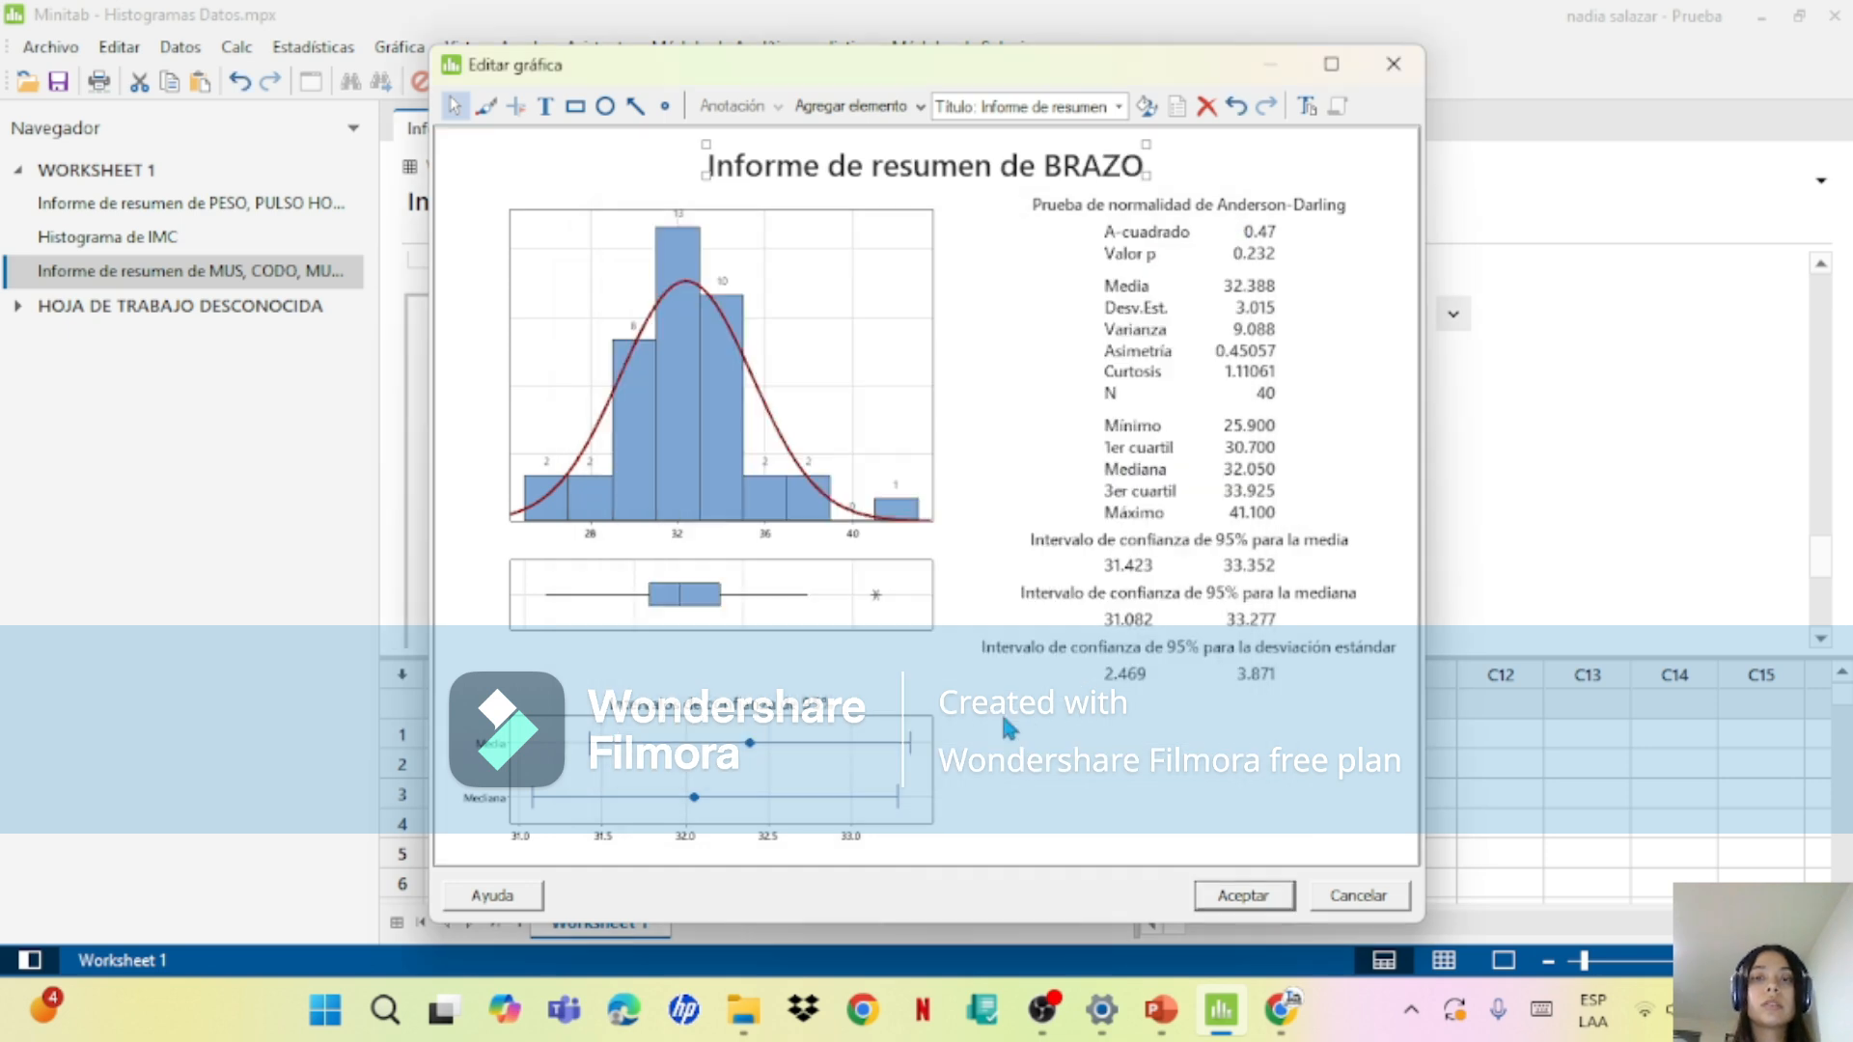
click(1244, 896)
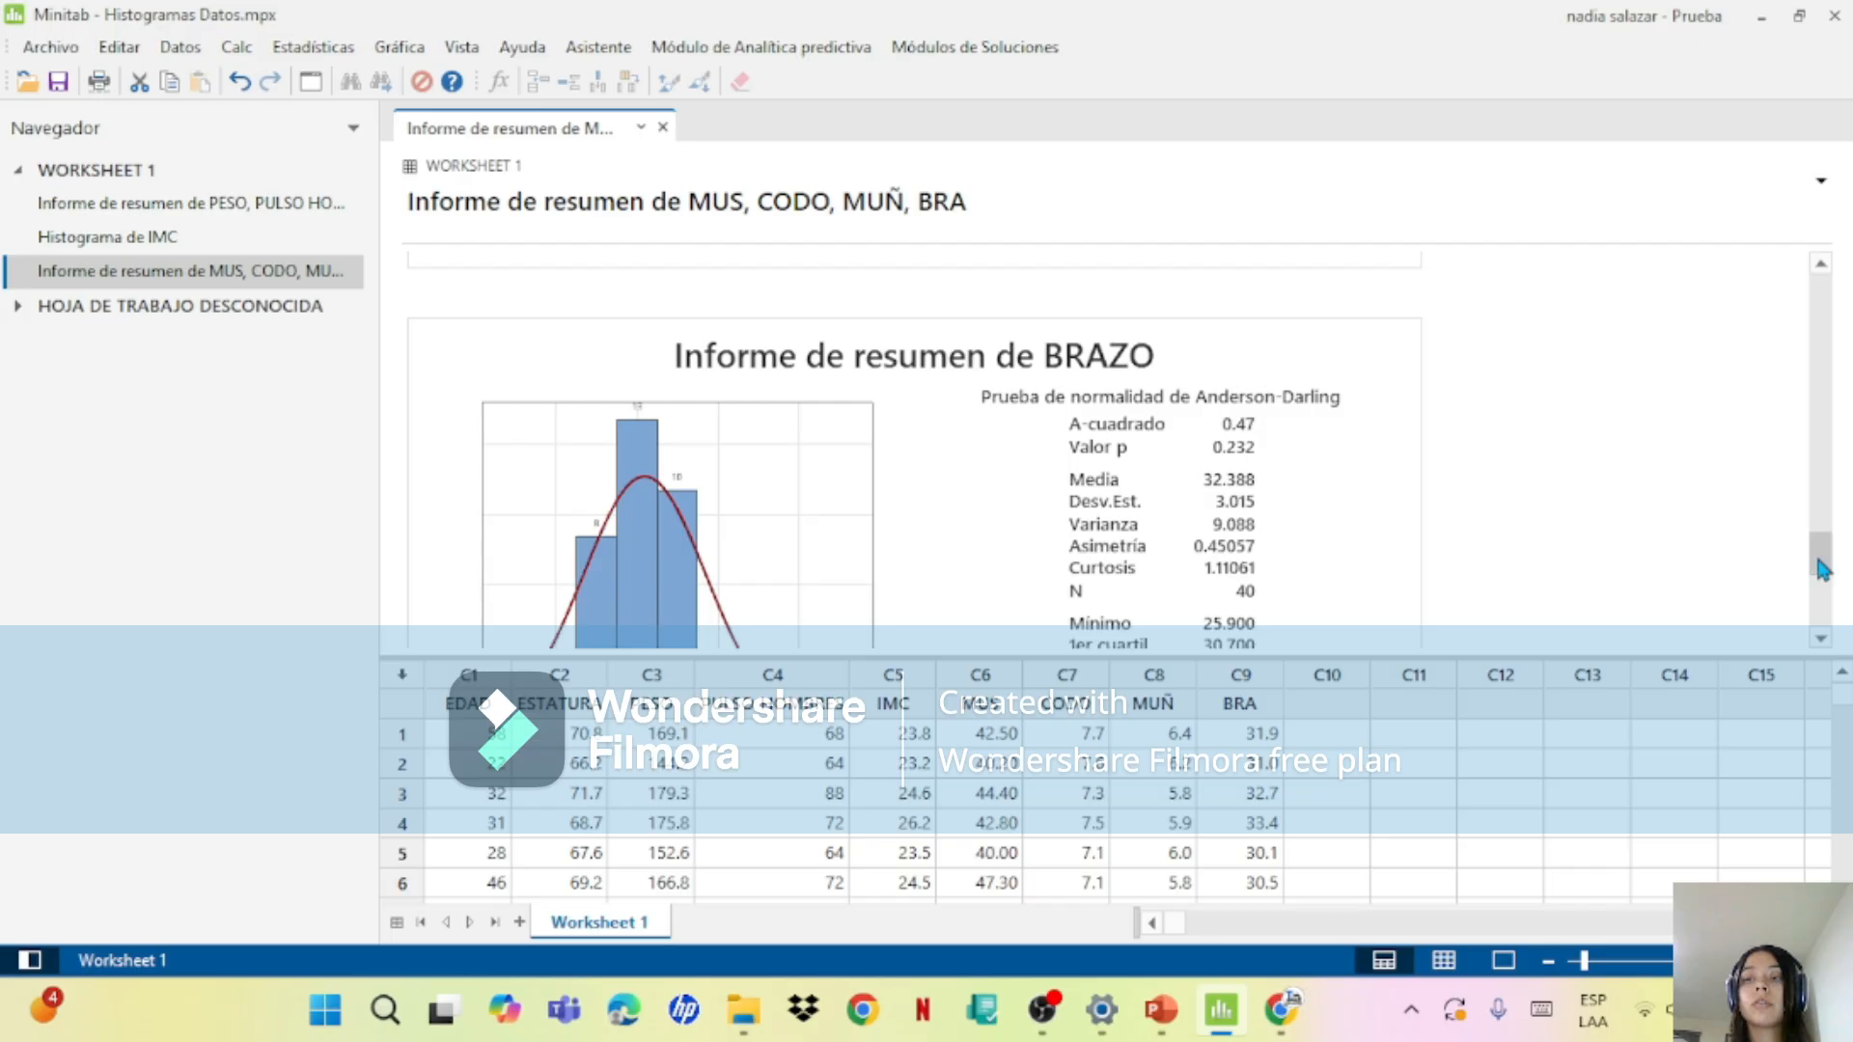
Step: Review the labelled summary reports for MUS, CODO, MUÑ and BRAZO, and compare them with the histogram of IMC
scroll(1814, 569, up, 5)
scroll(1849, 400, up, 5)
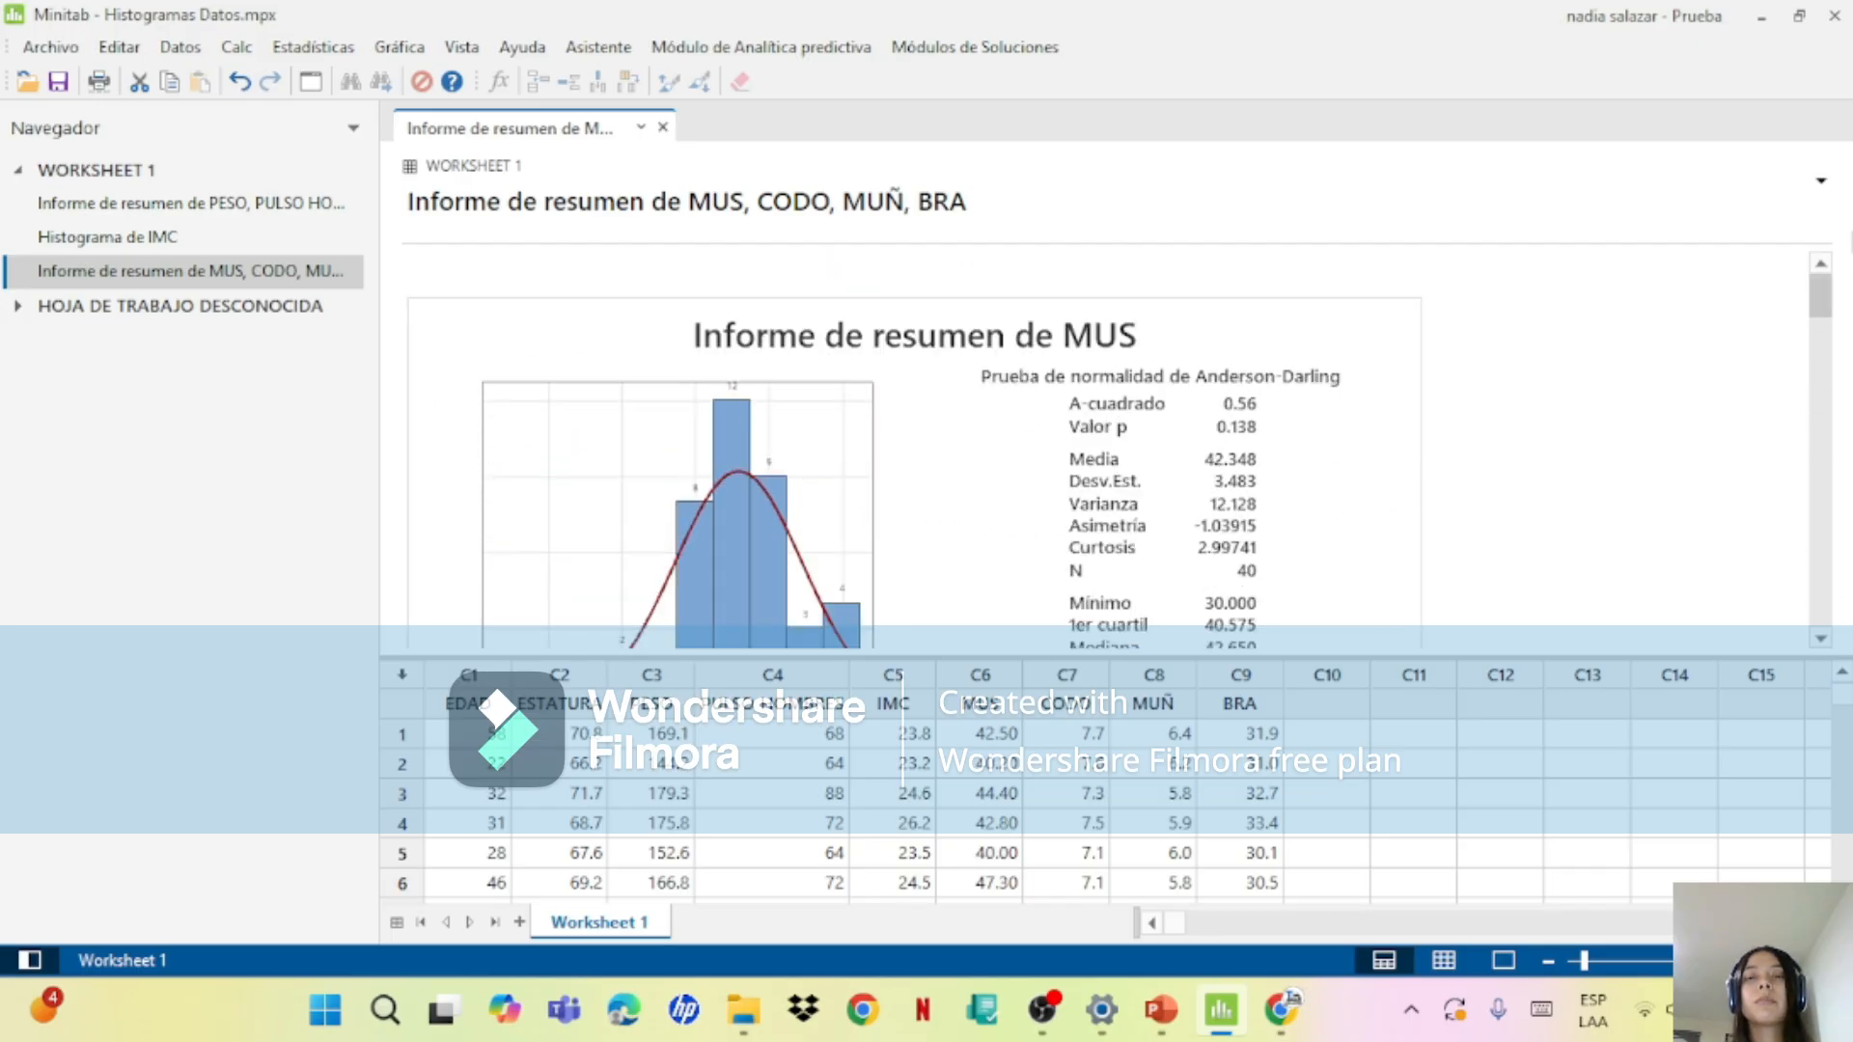
drag(1822, 297, 1829, 509)
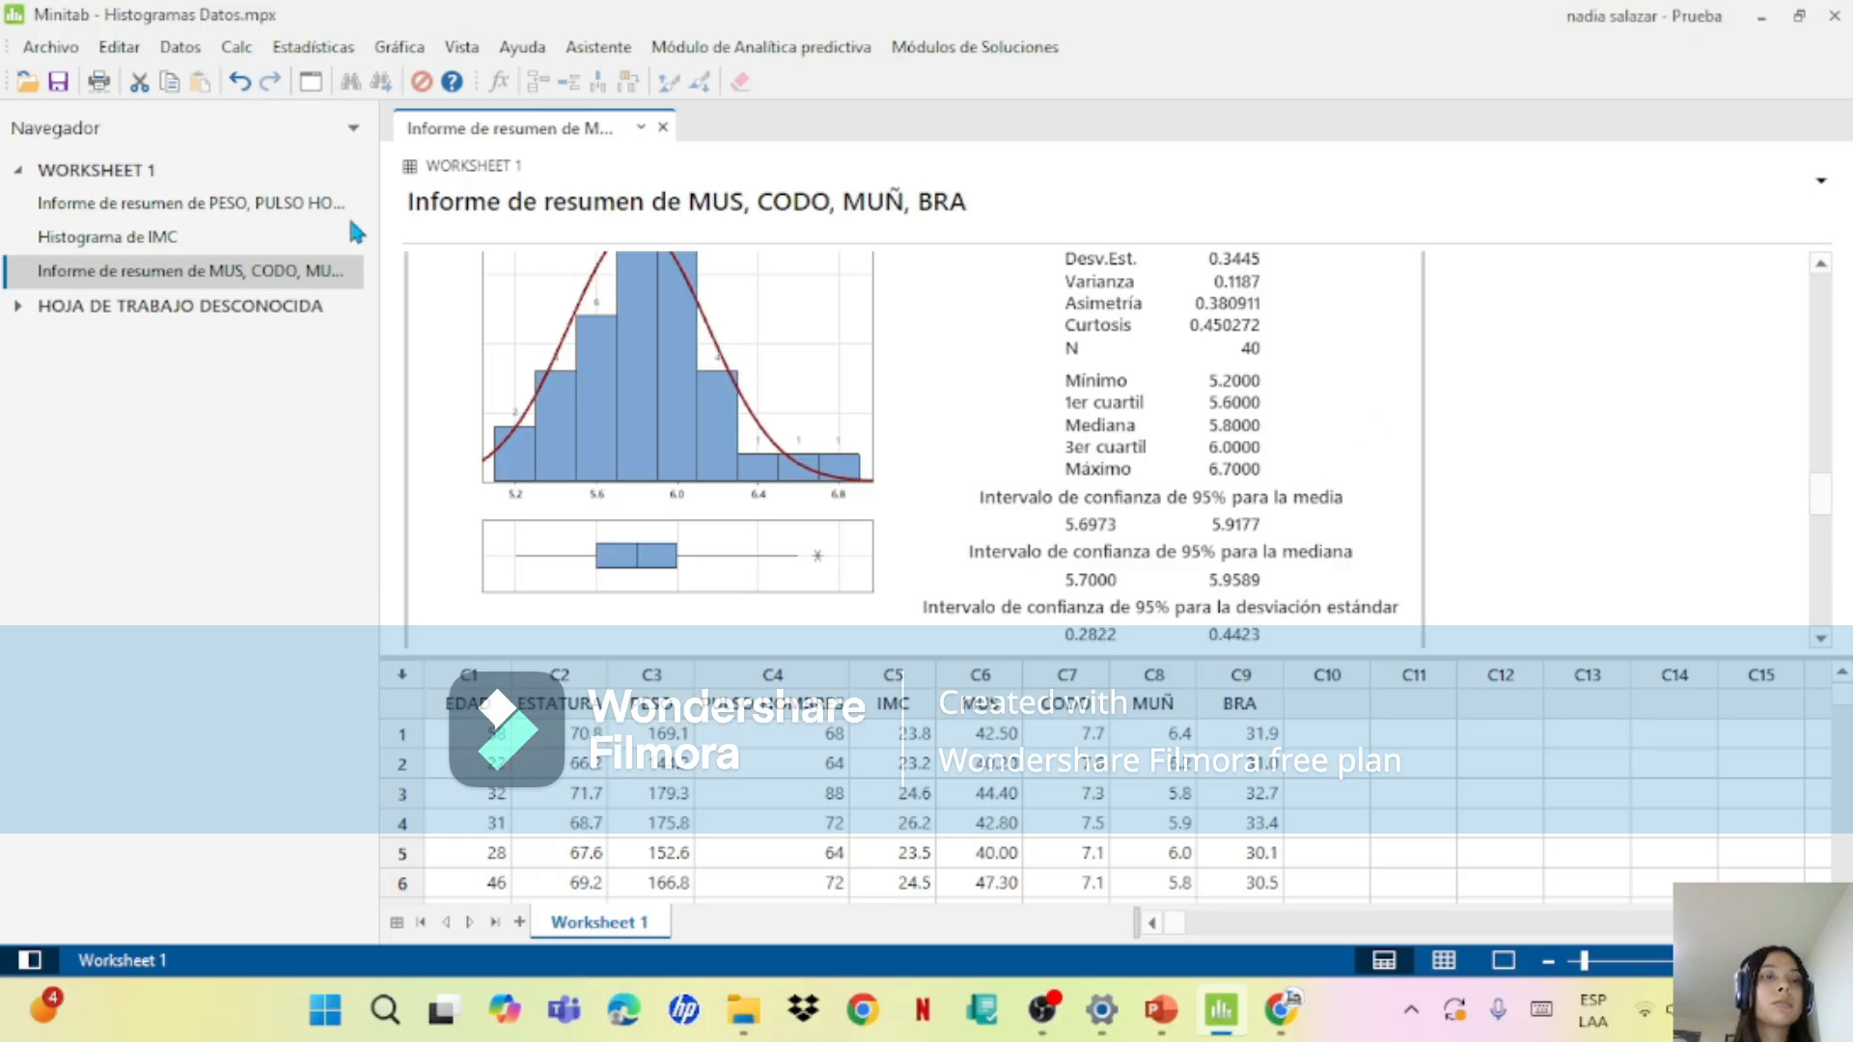
click(280, 214)
click(270, 270)
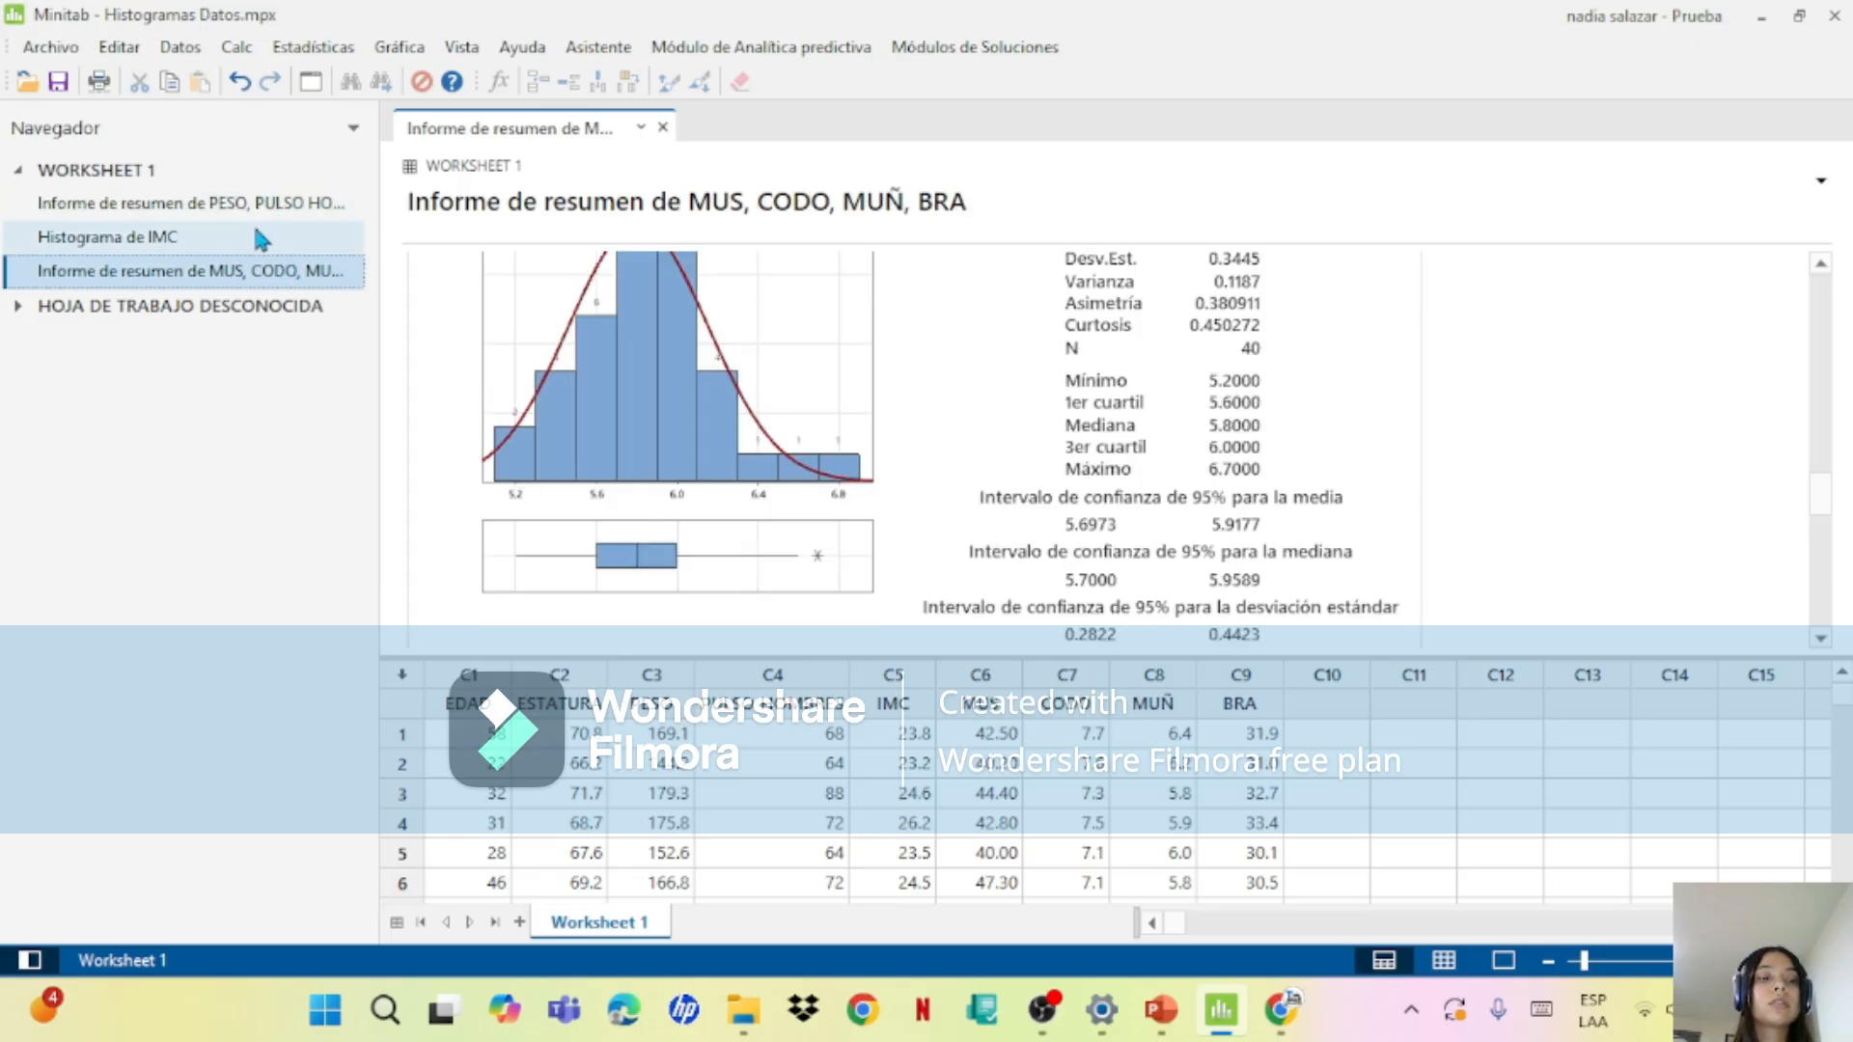
click(258, 236)
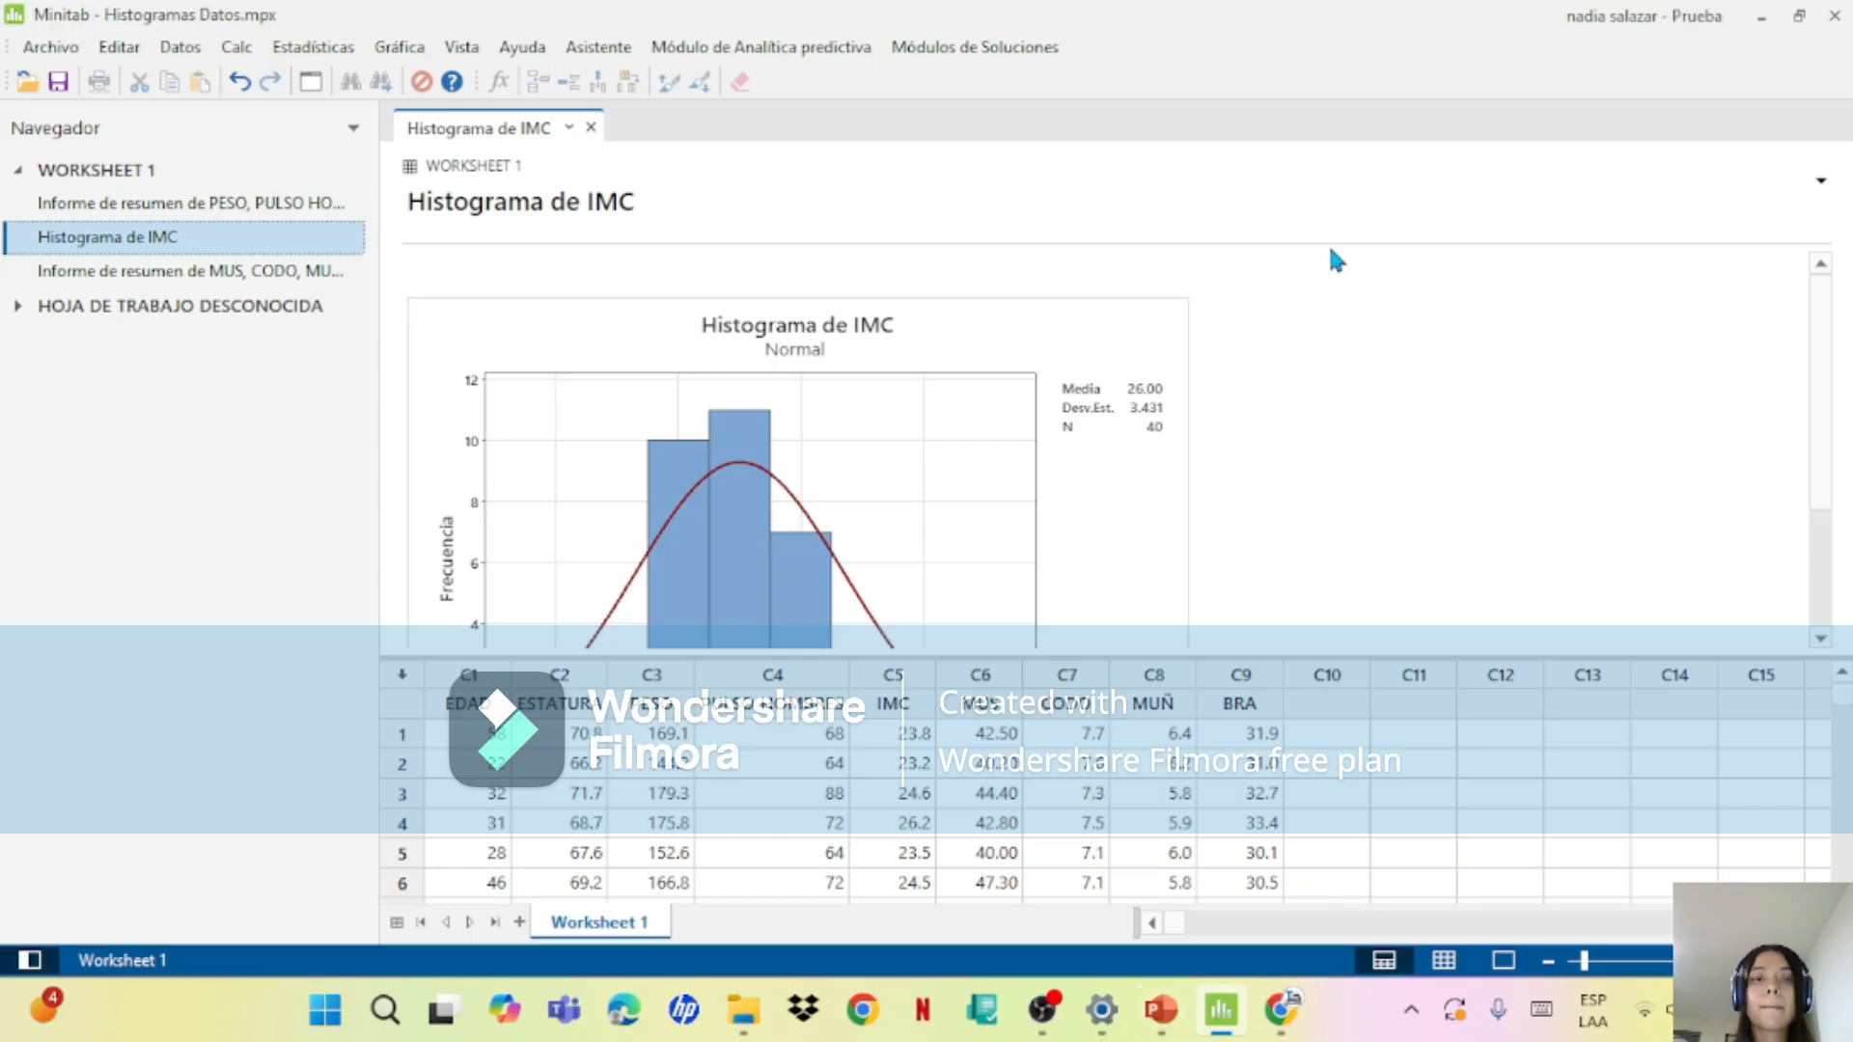
click(183, 268)
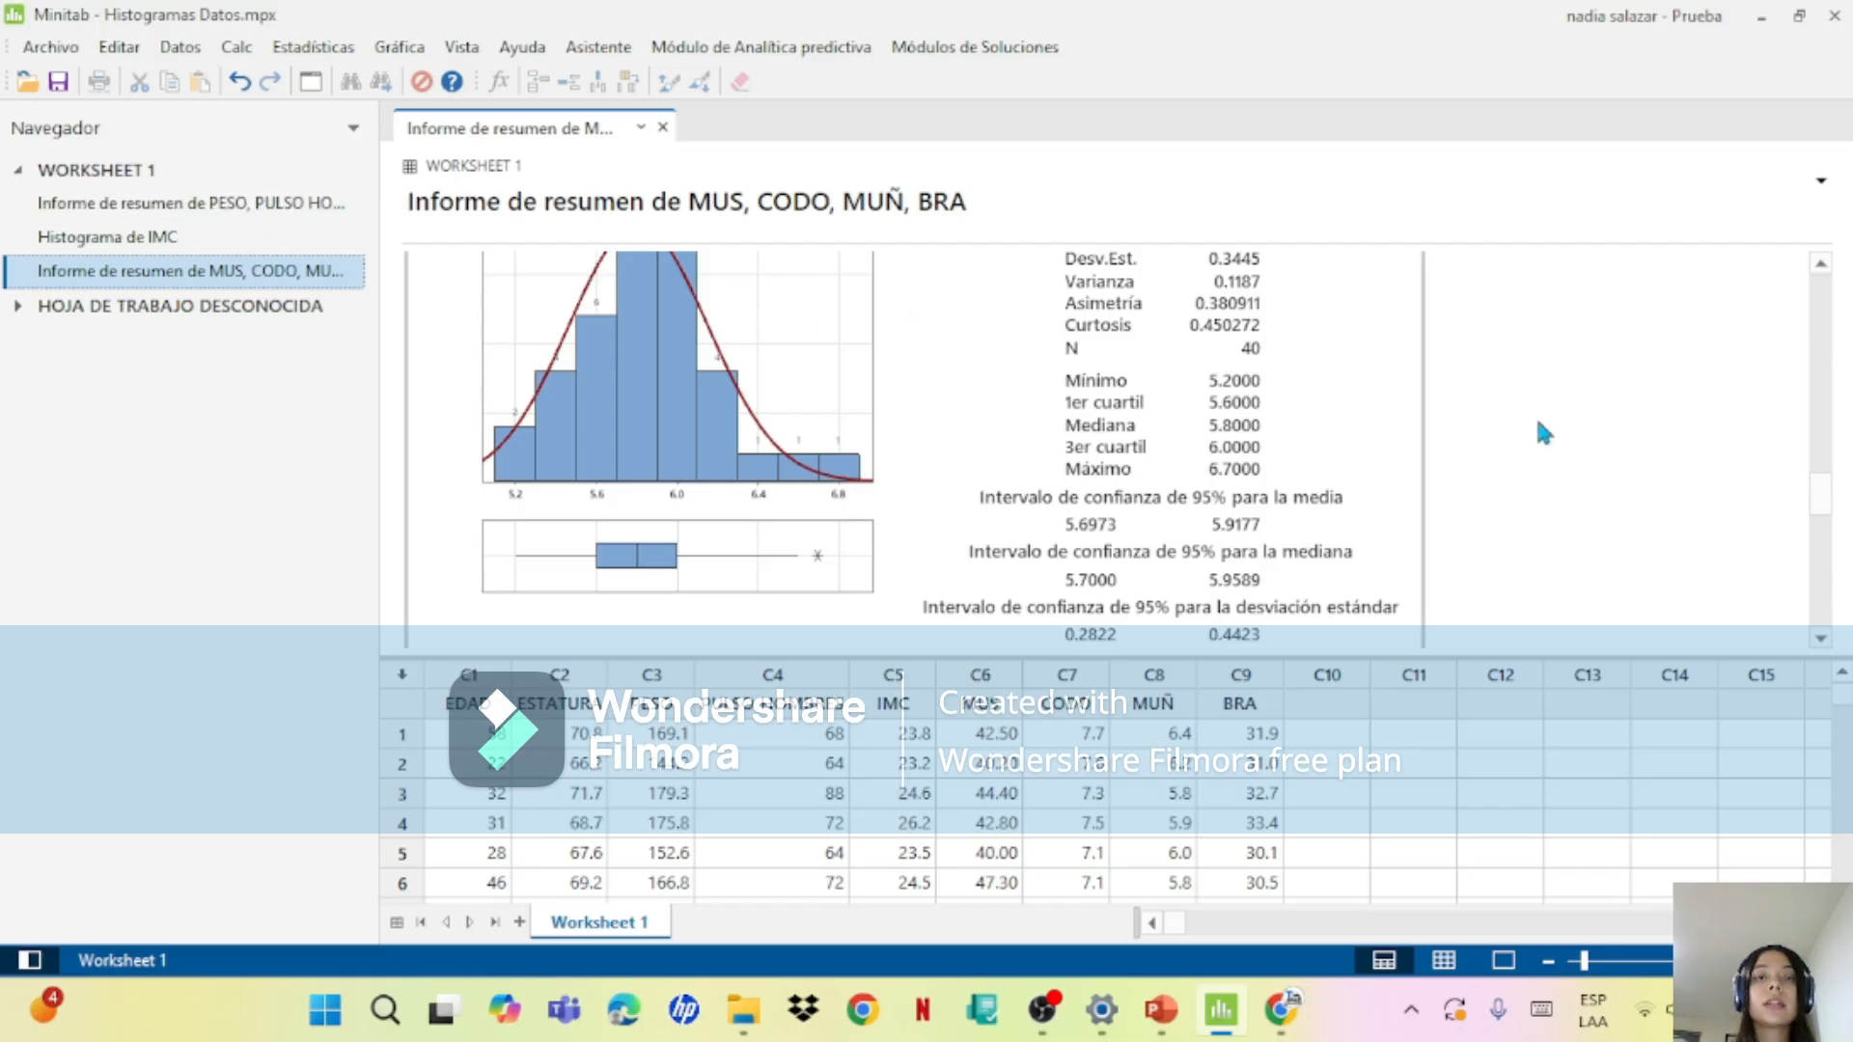
drag(1824, 489, 1843, 451)
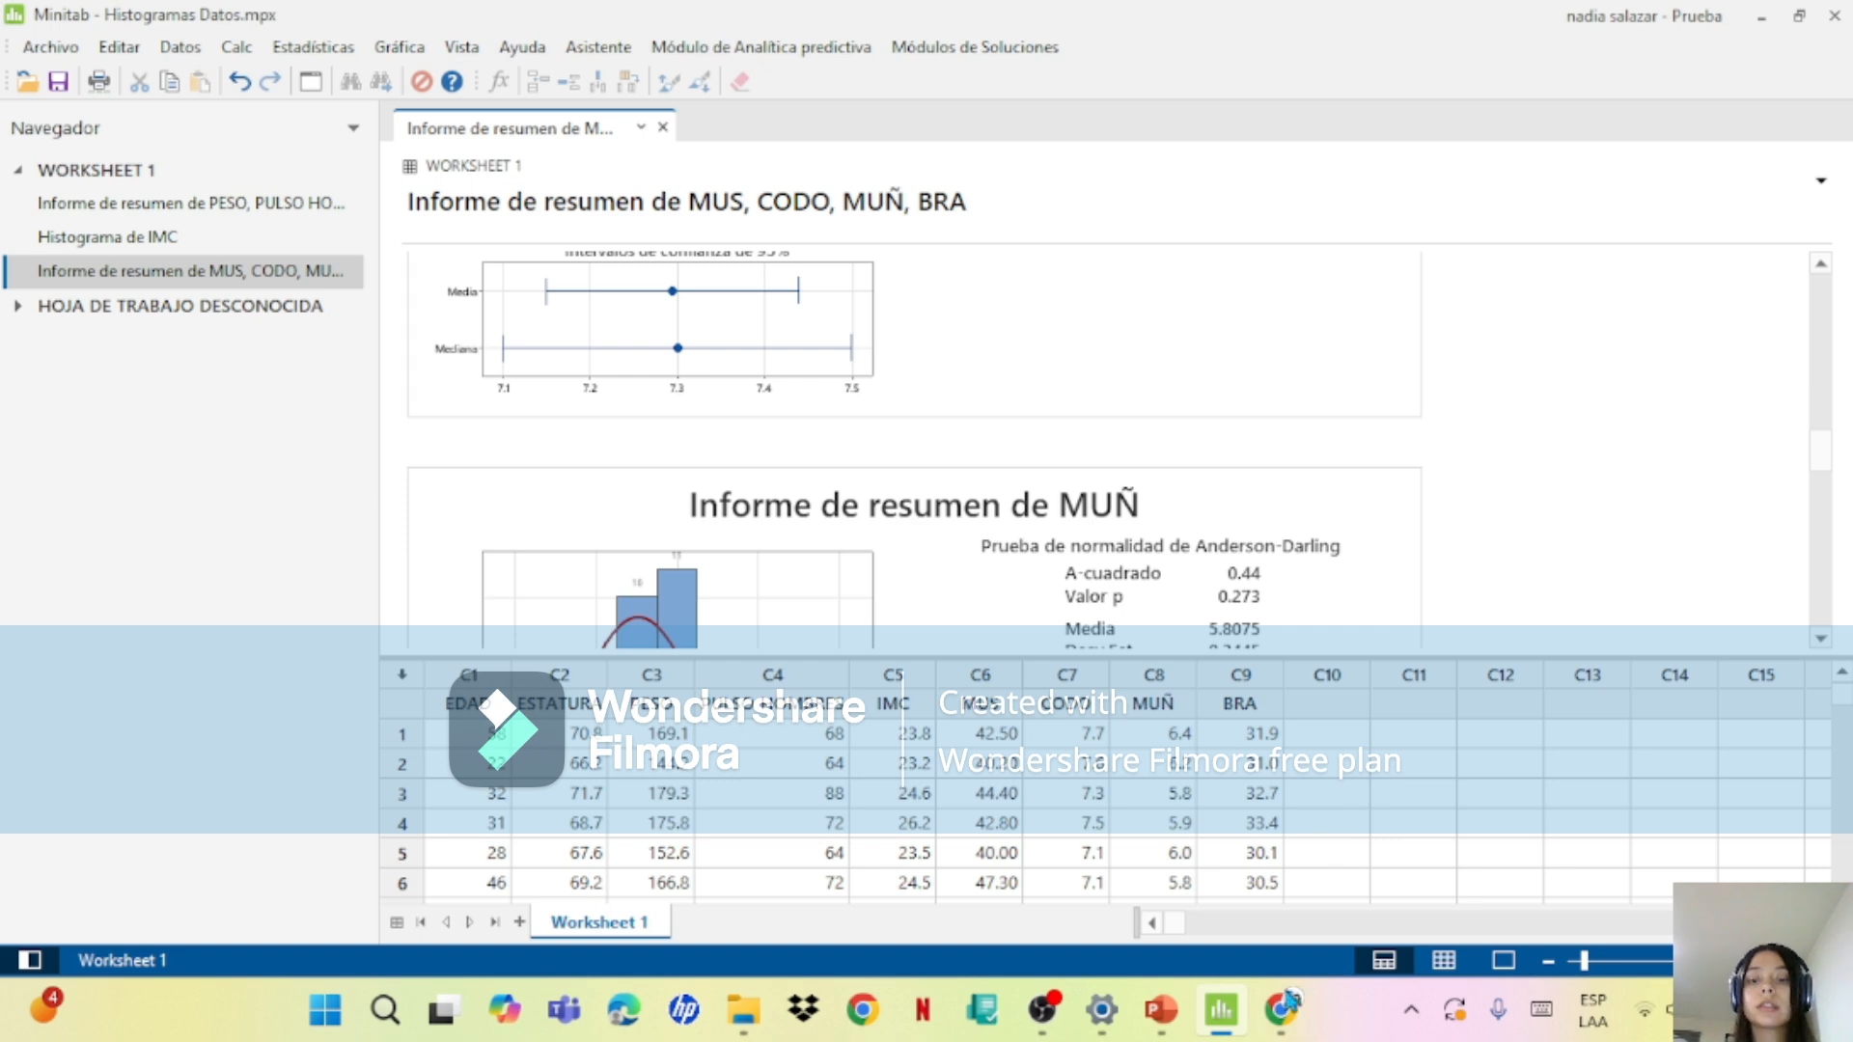
Step: Switch to PowerPoint and check the exercise instructions on slide 5 against the summary reports in Minitab
click(1280, 1008)
click(1216, 1023)
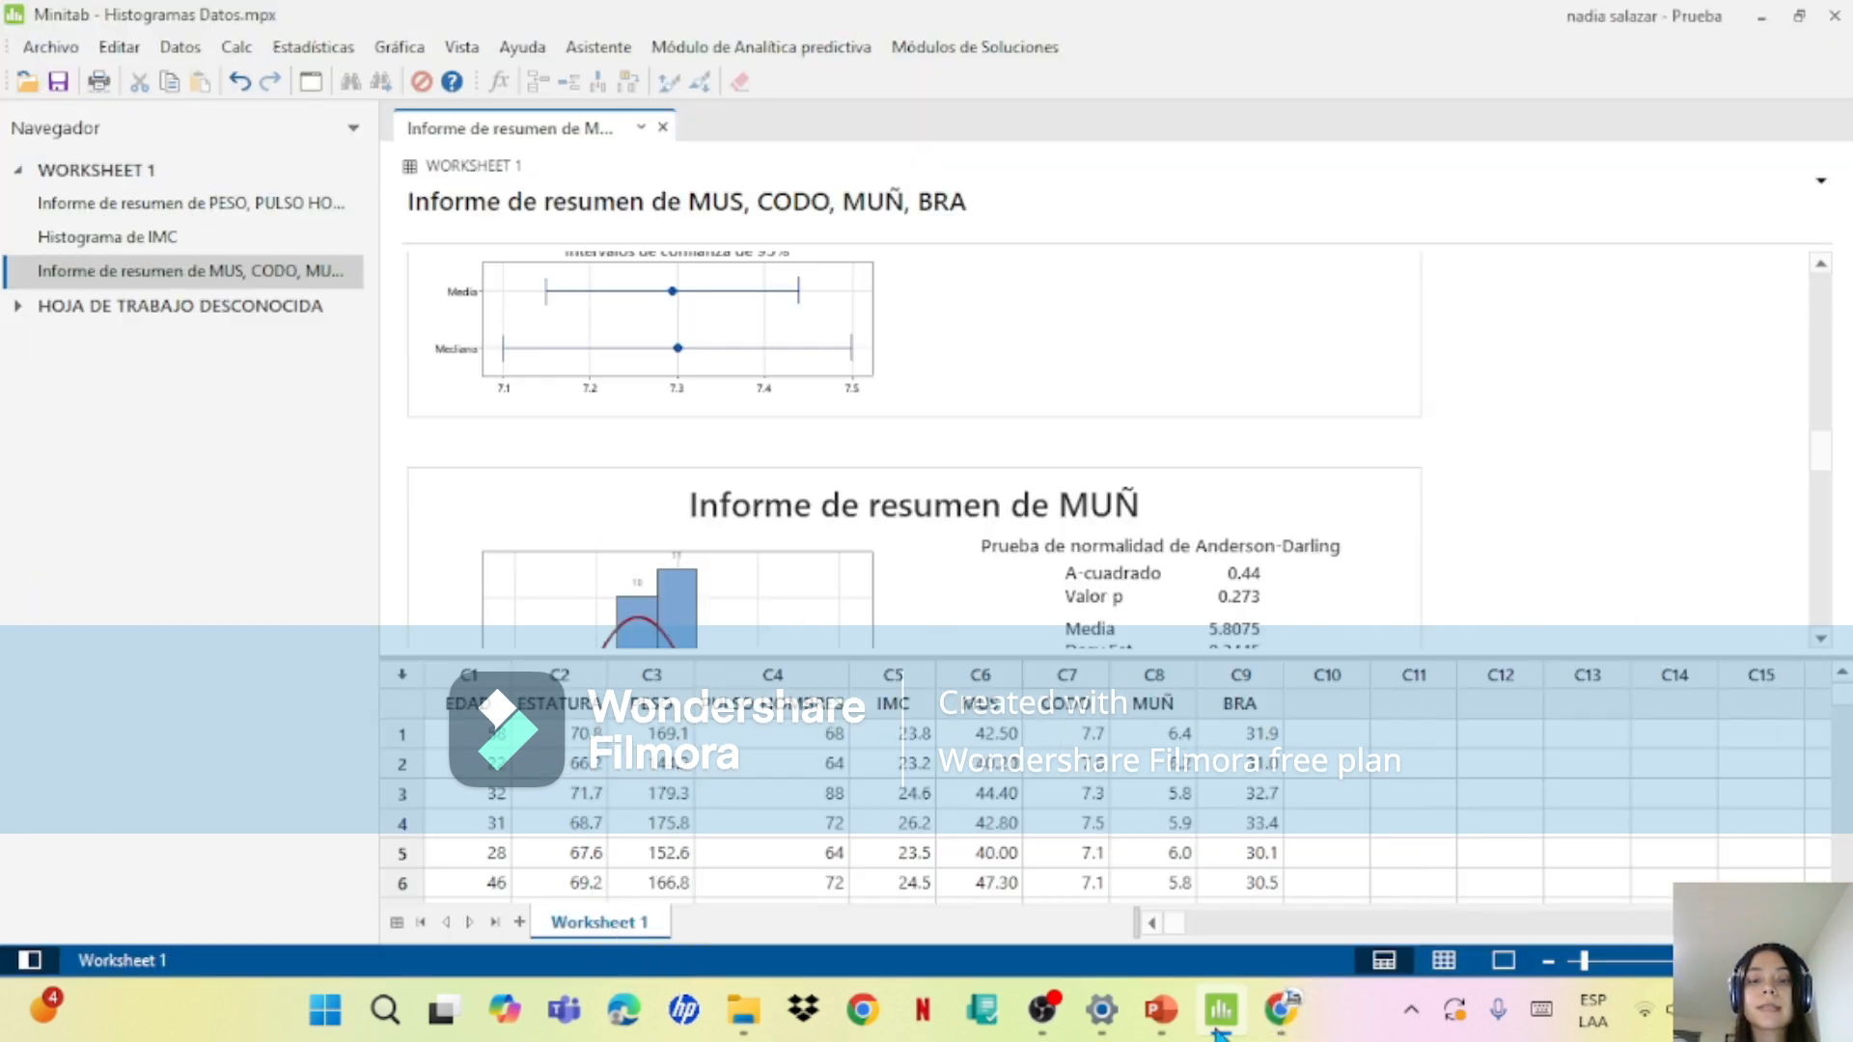
click(1174, 1013)
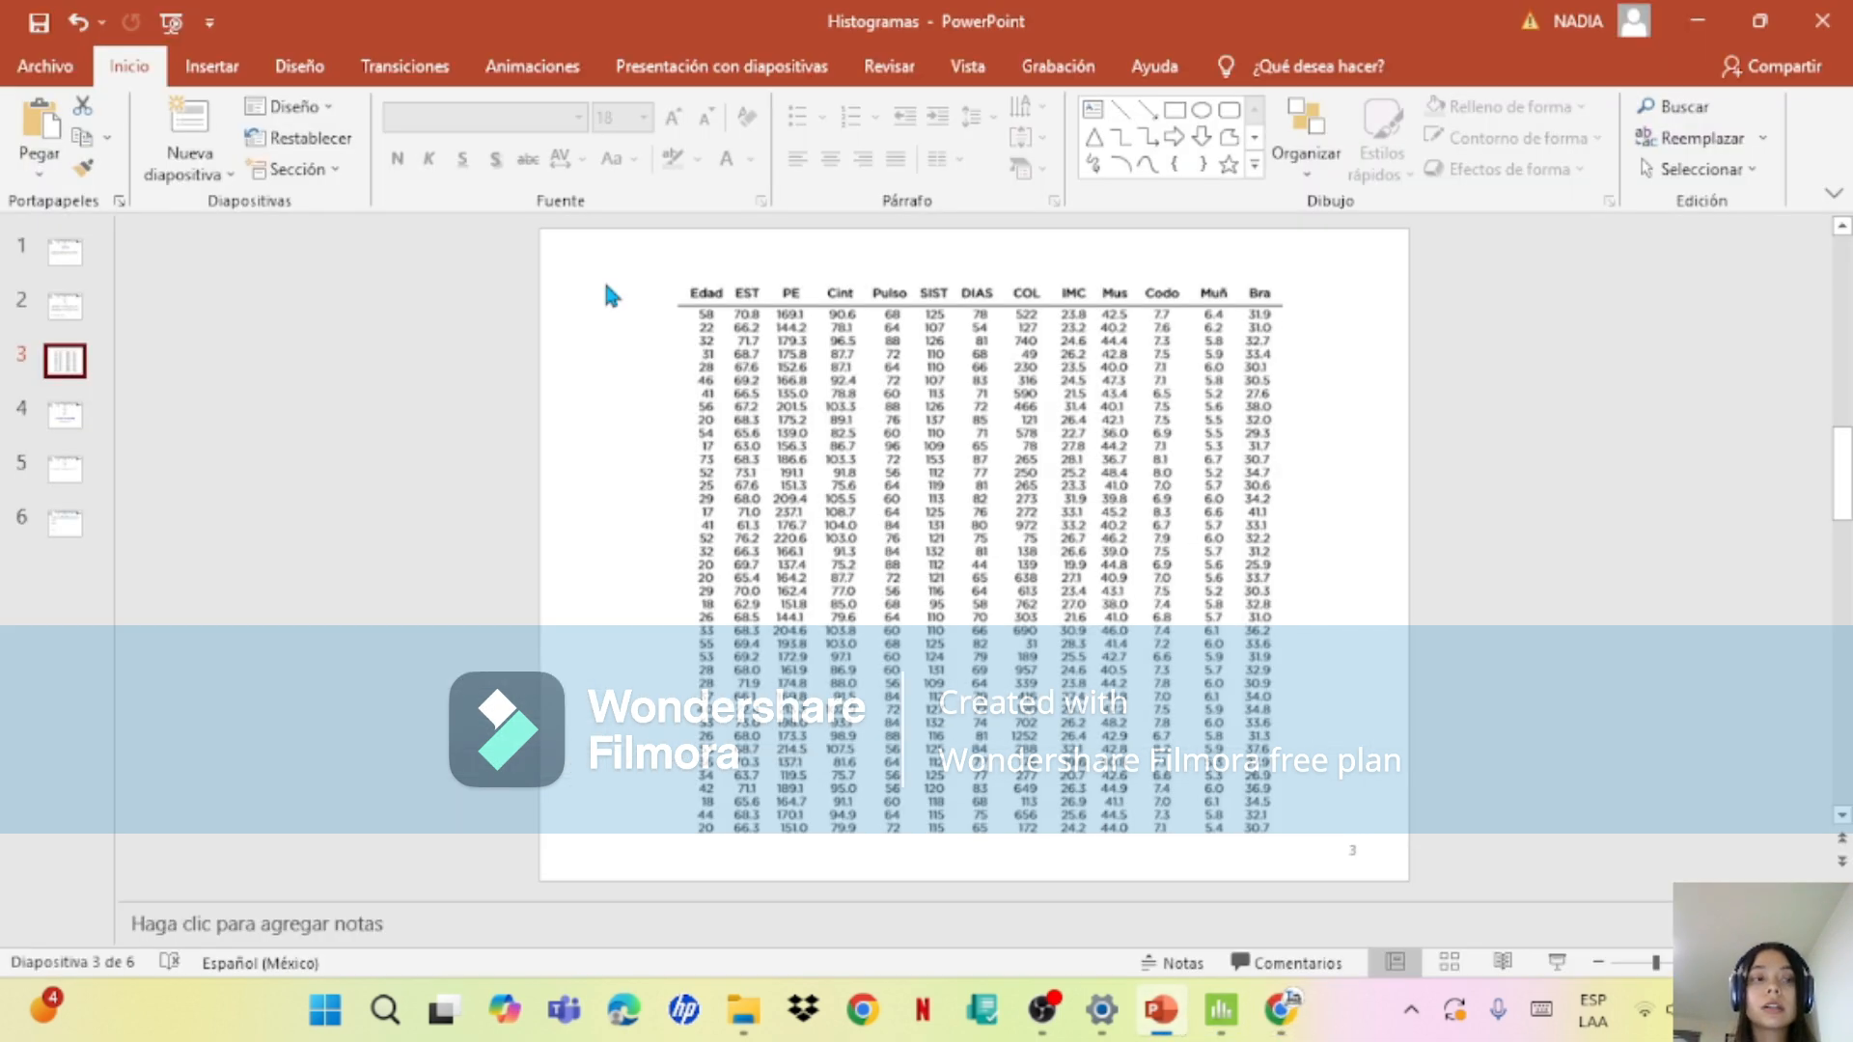
click(50, 396)
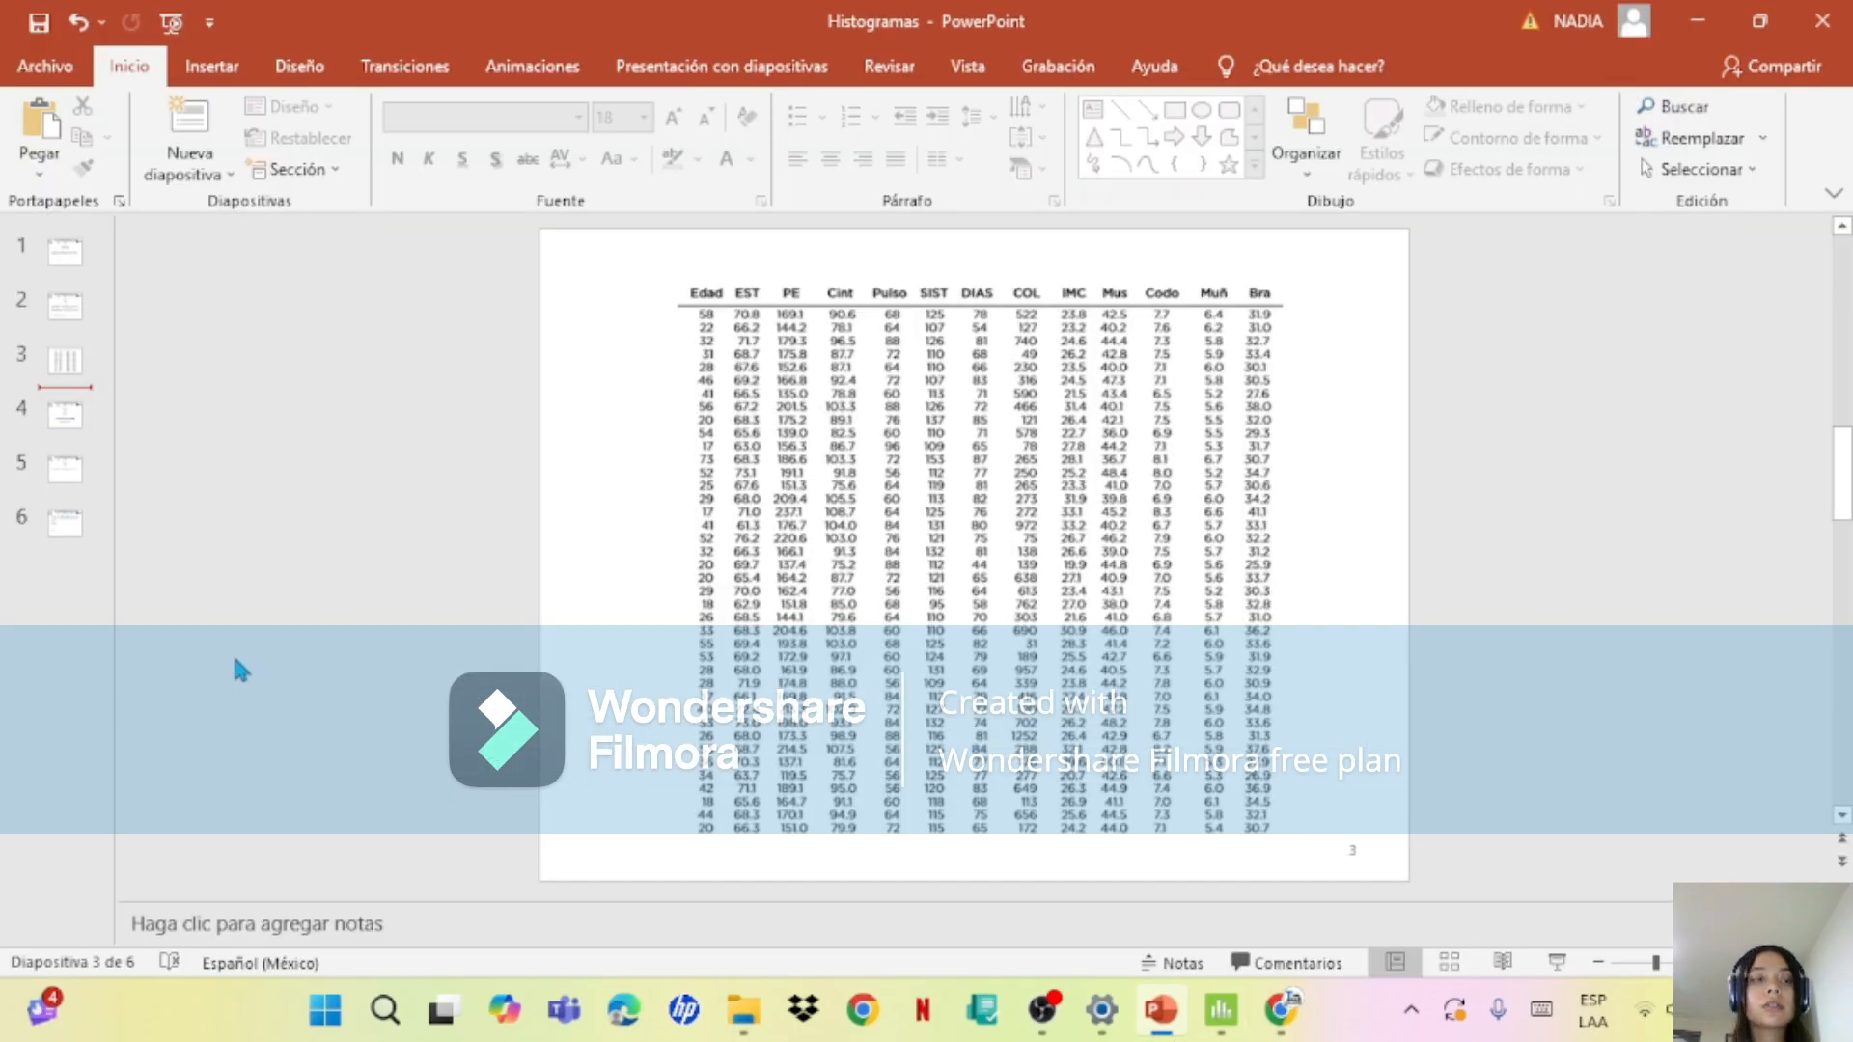
click(70, 430)
click(65, 367)
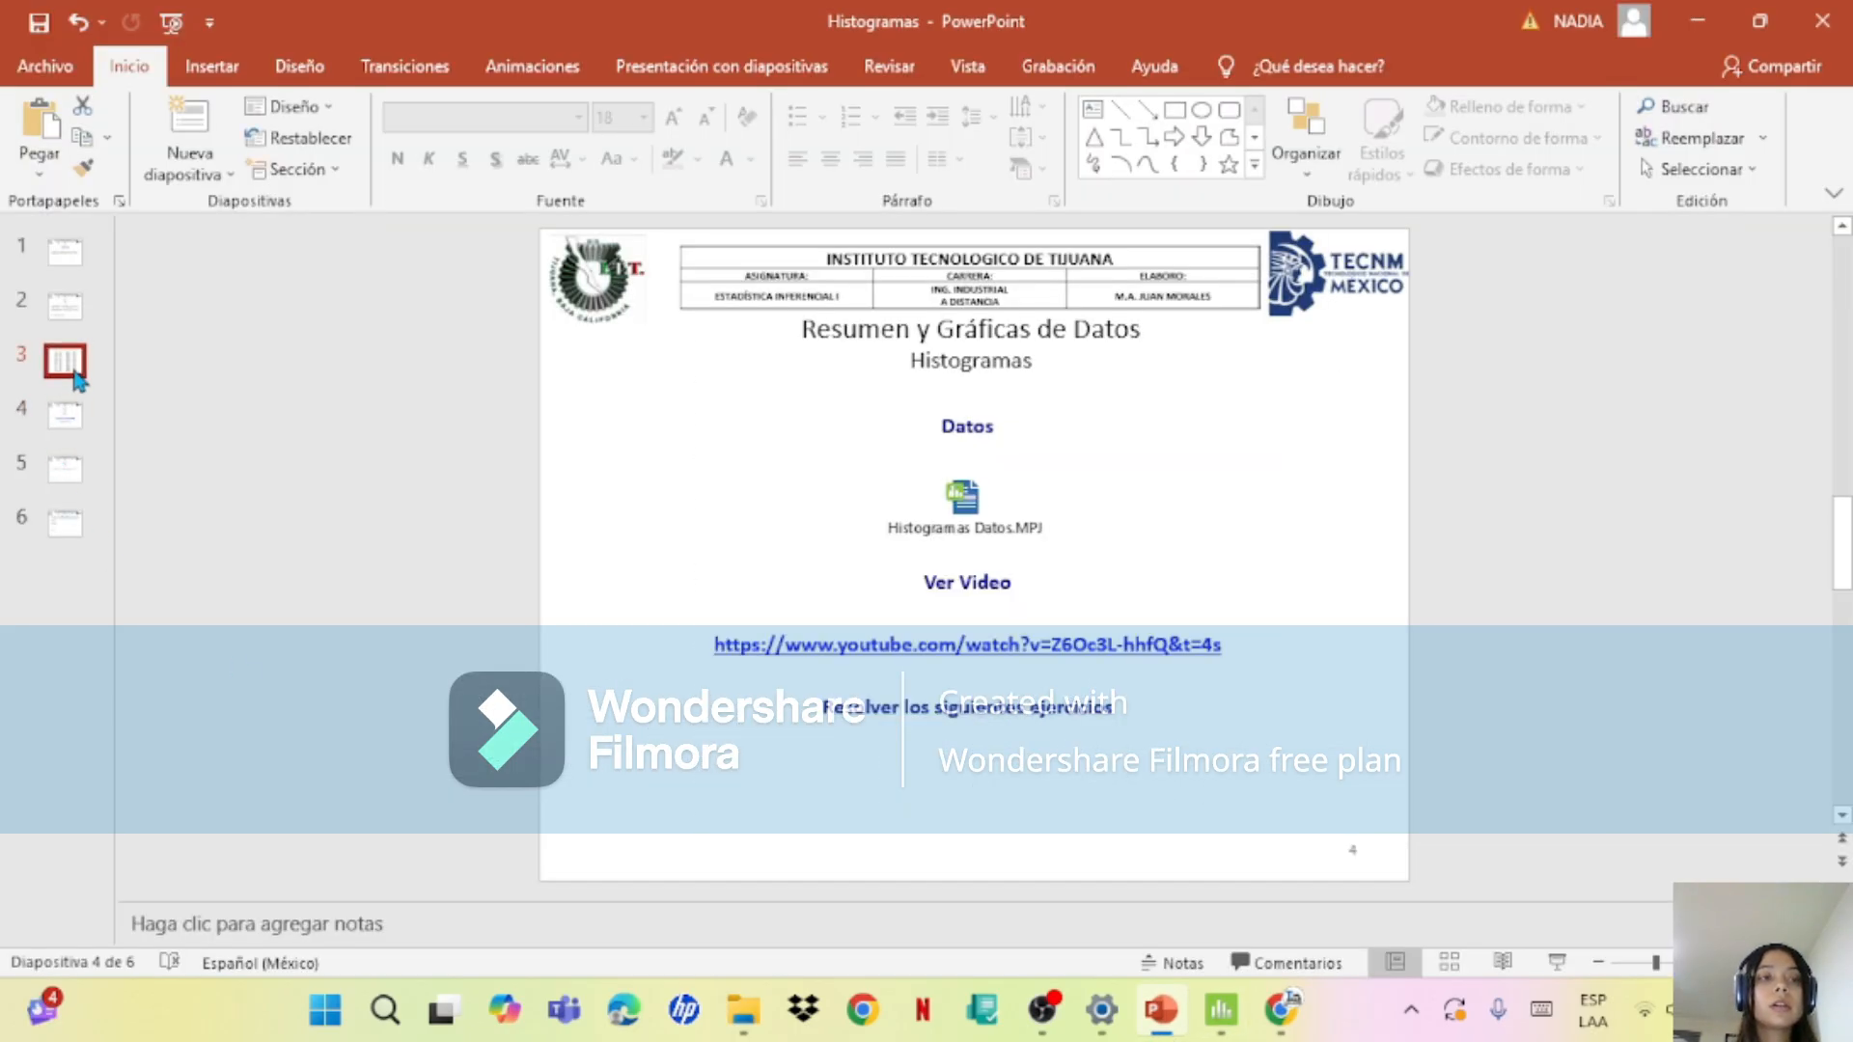
click(67, 473)
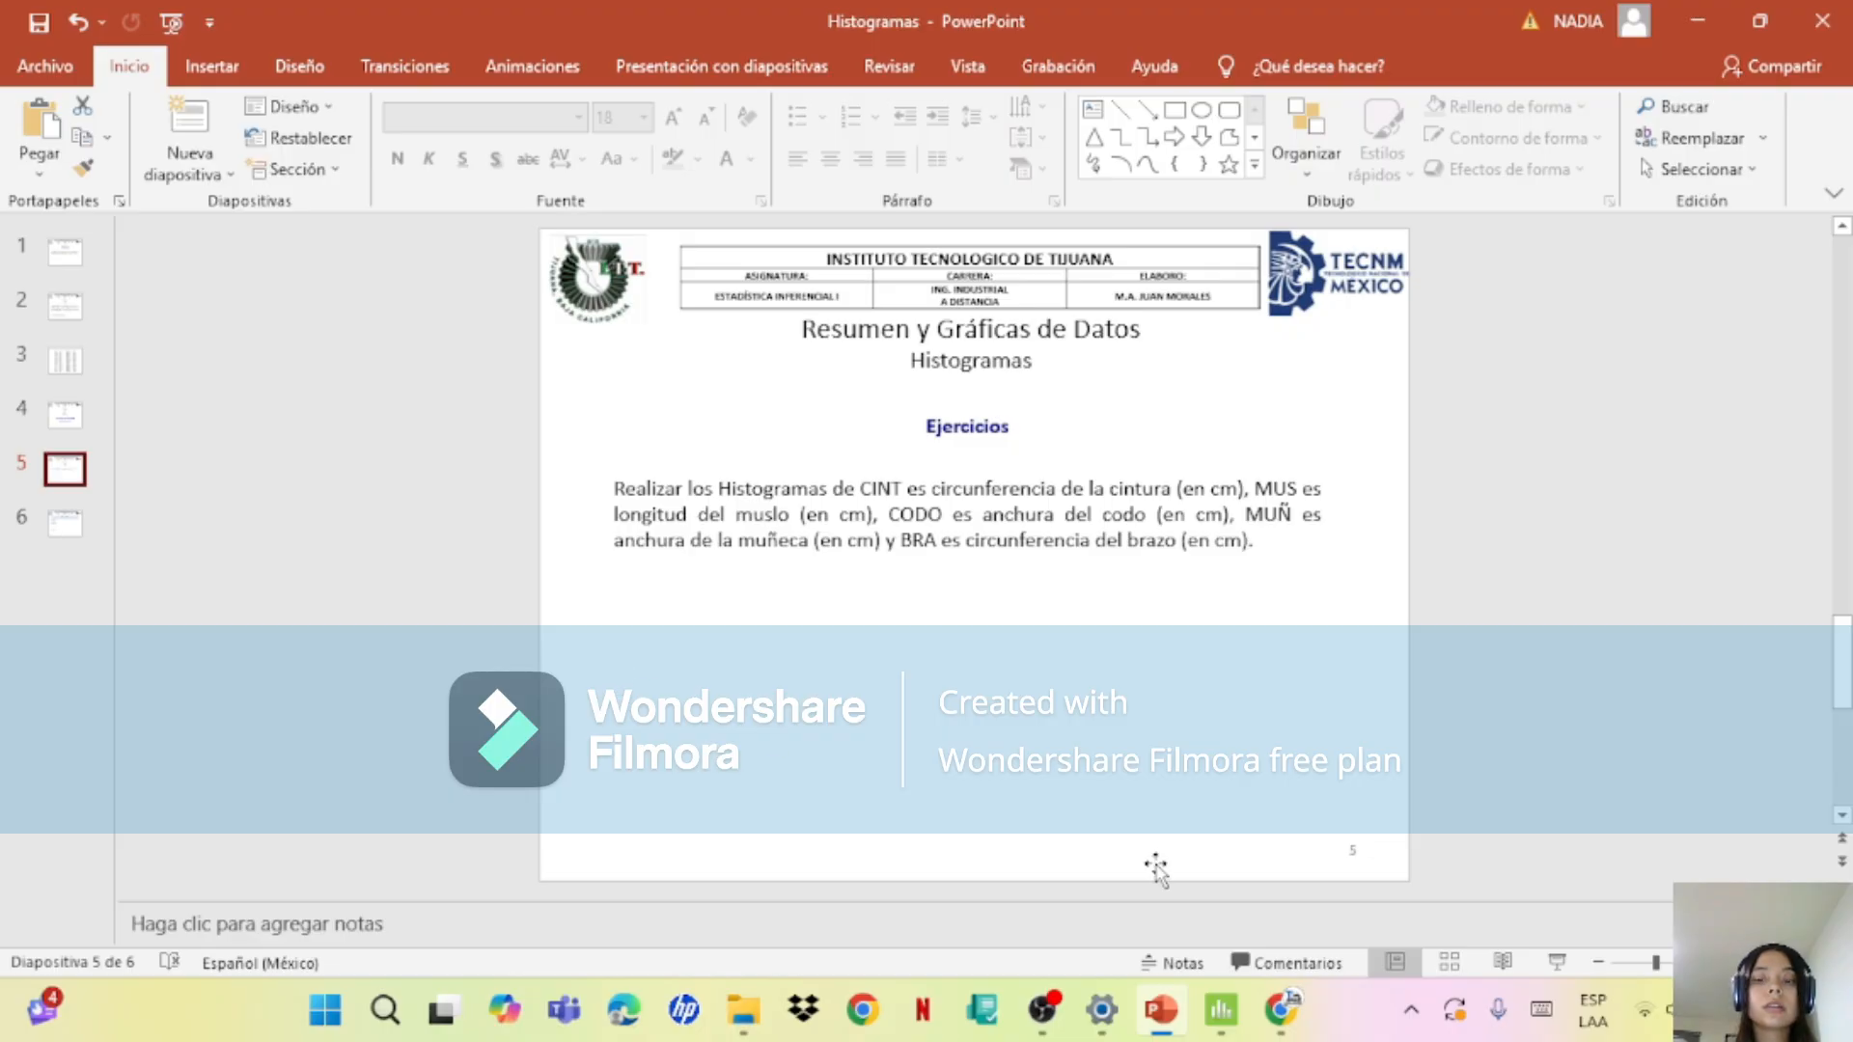
click(1219, 1009)
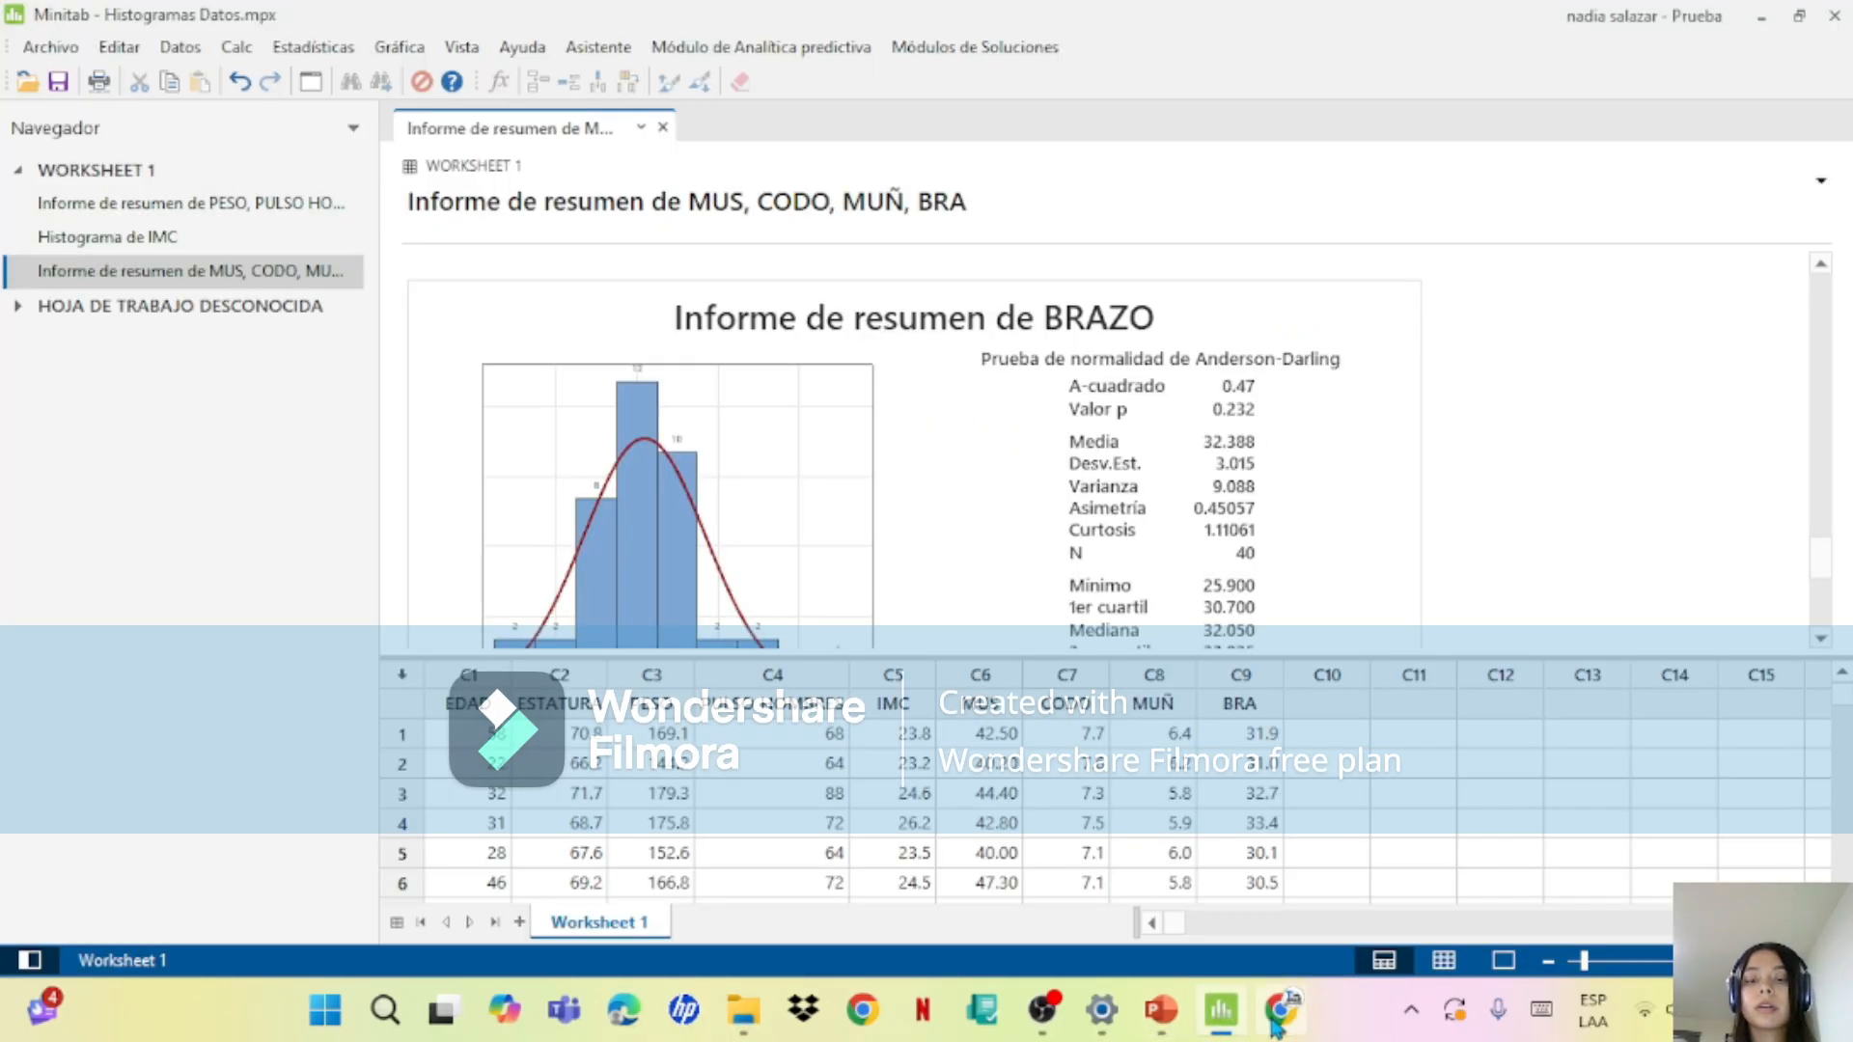
click(1161, 1009)
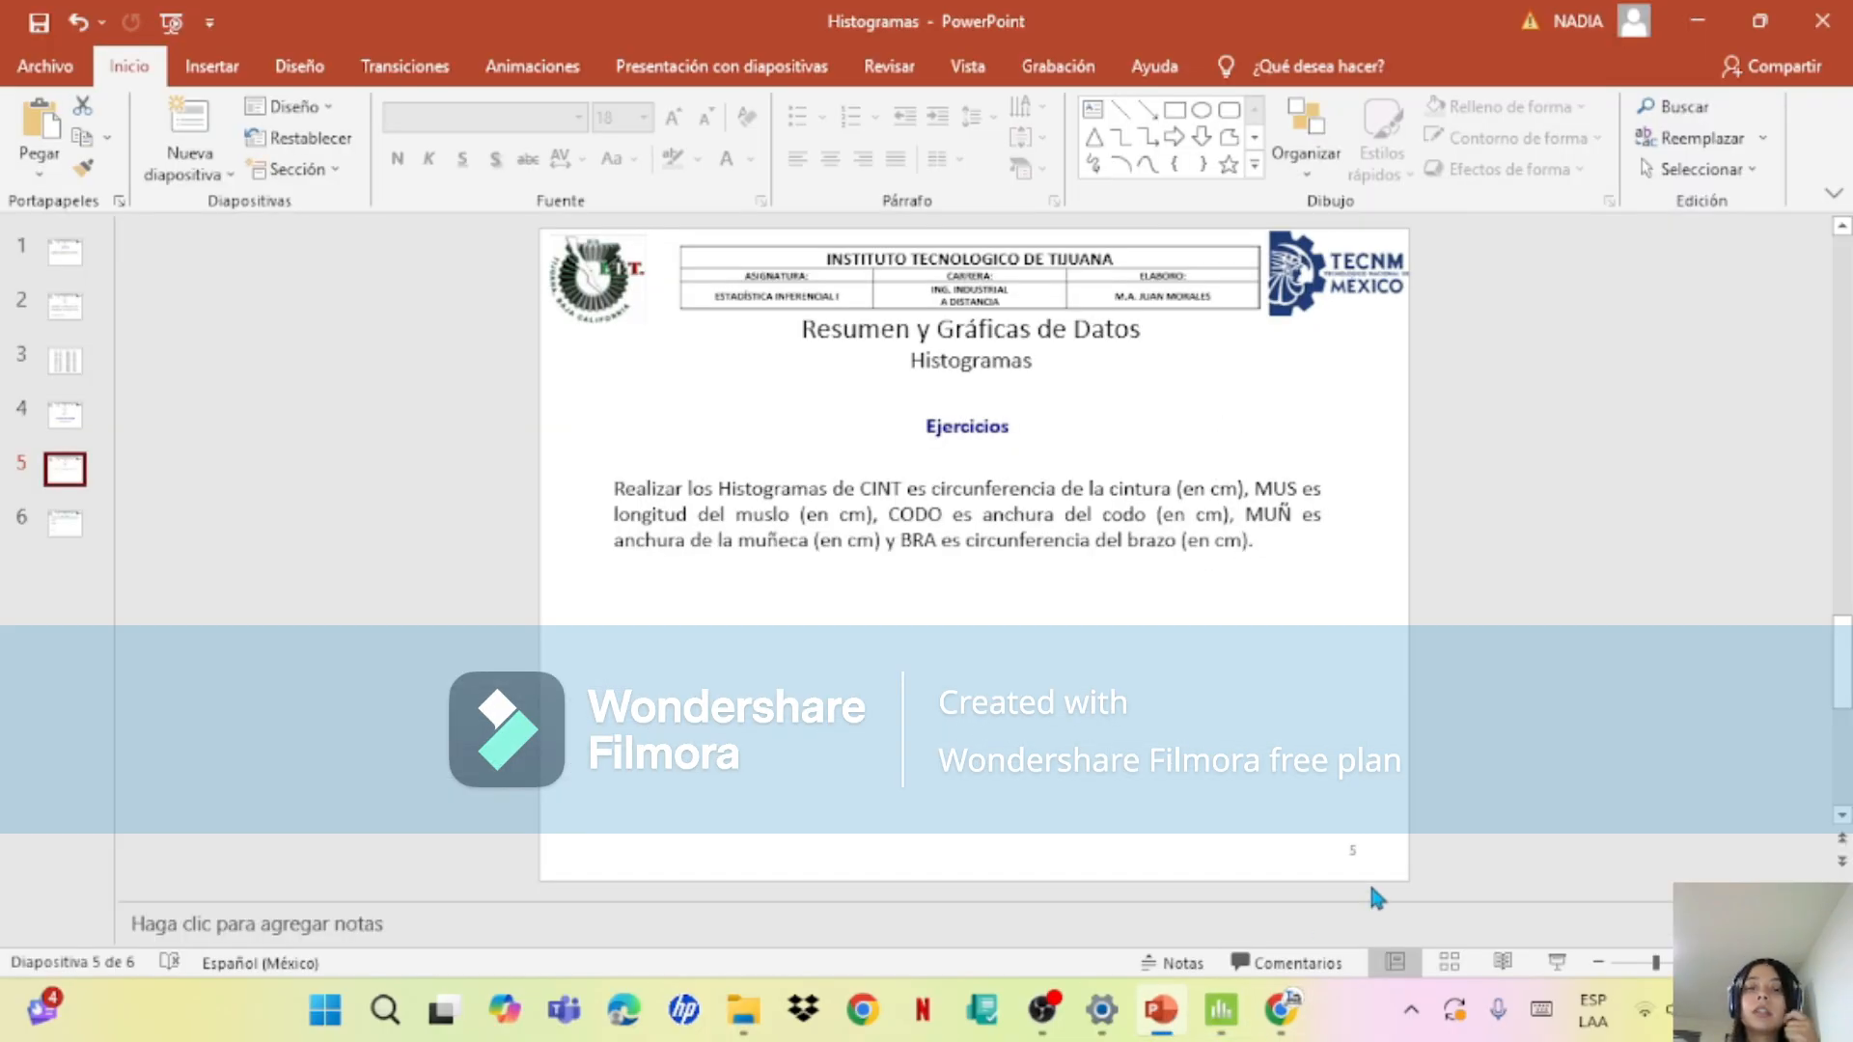
mouse_move(1158, 1011)
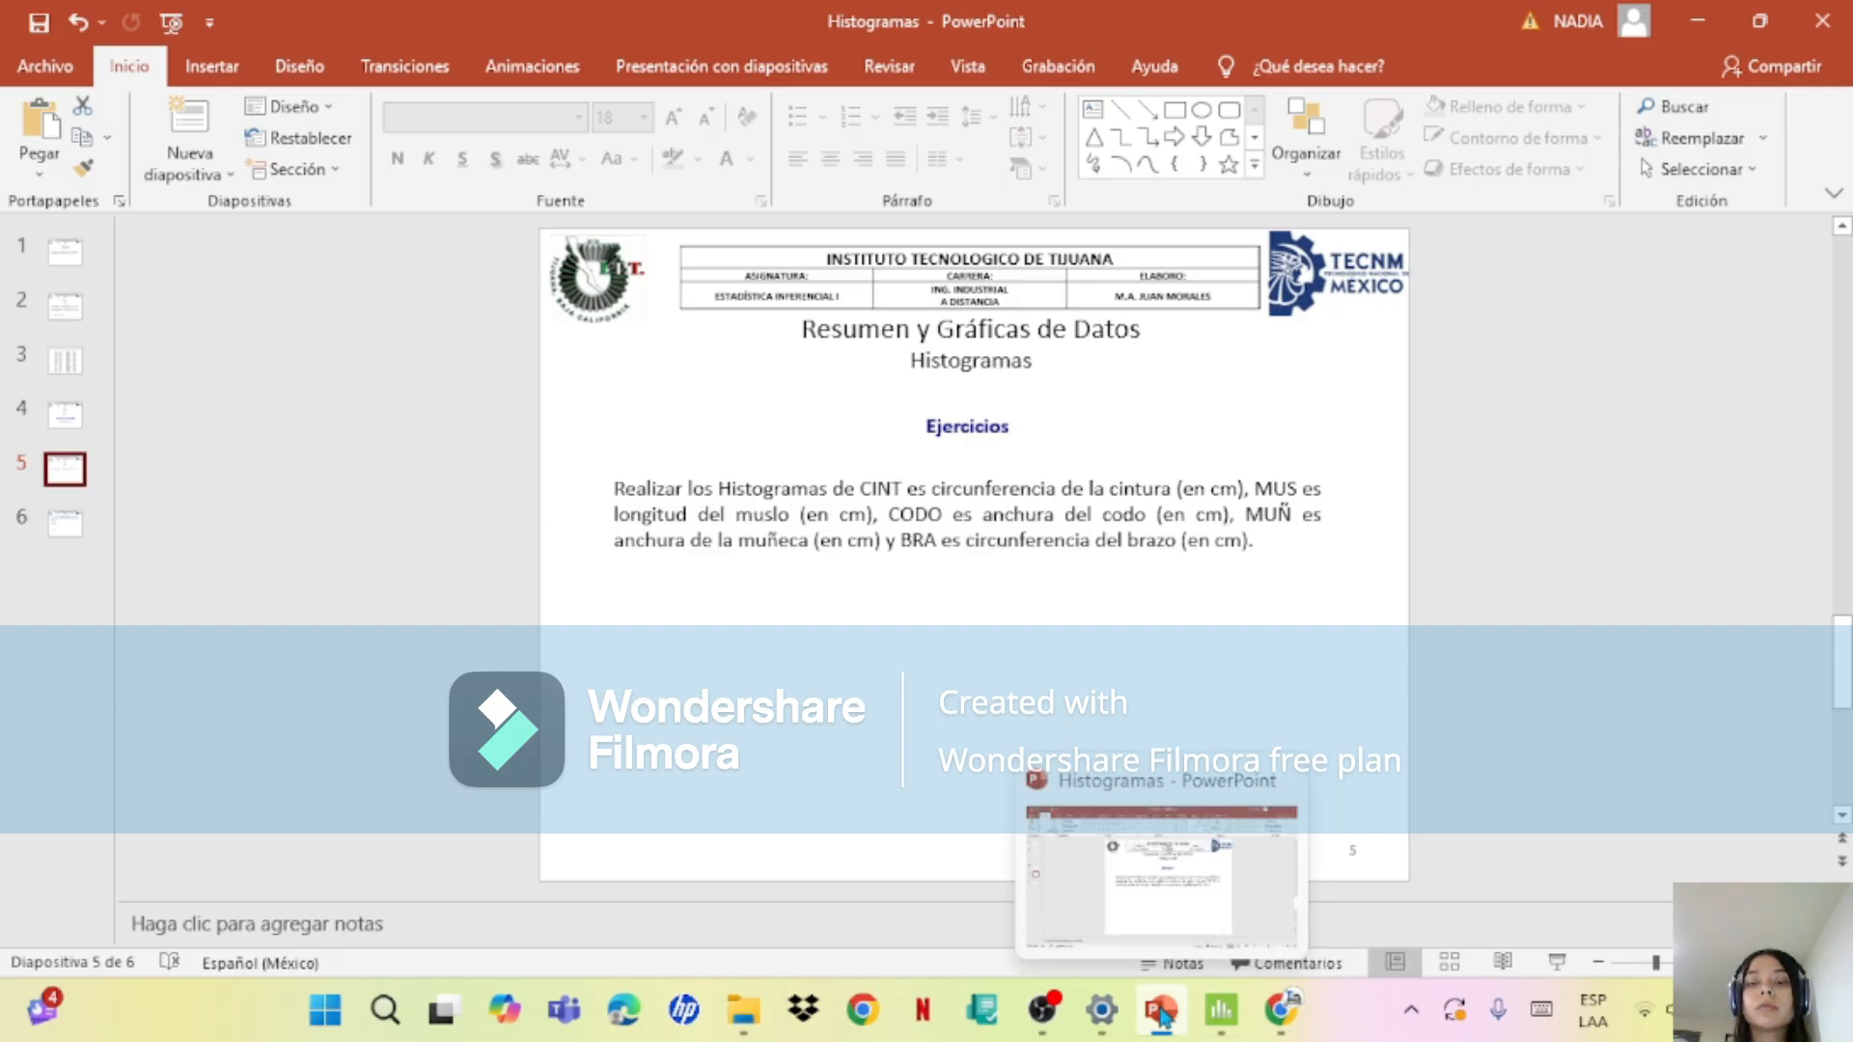
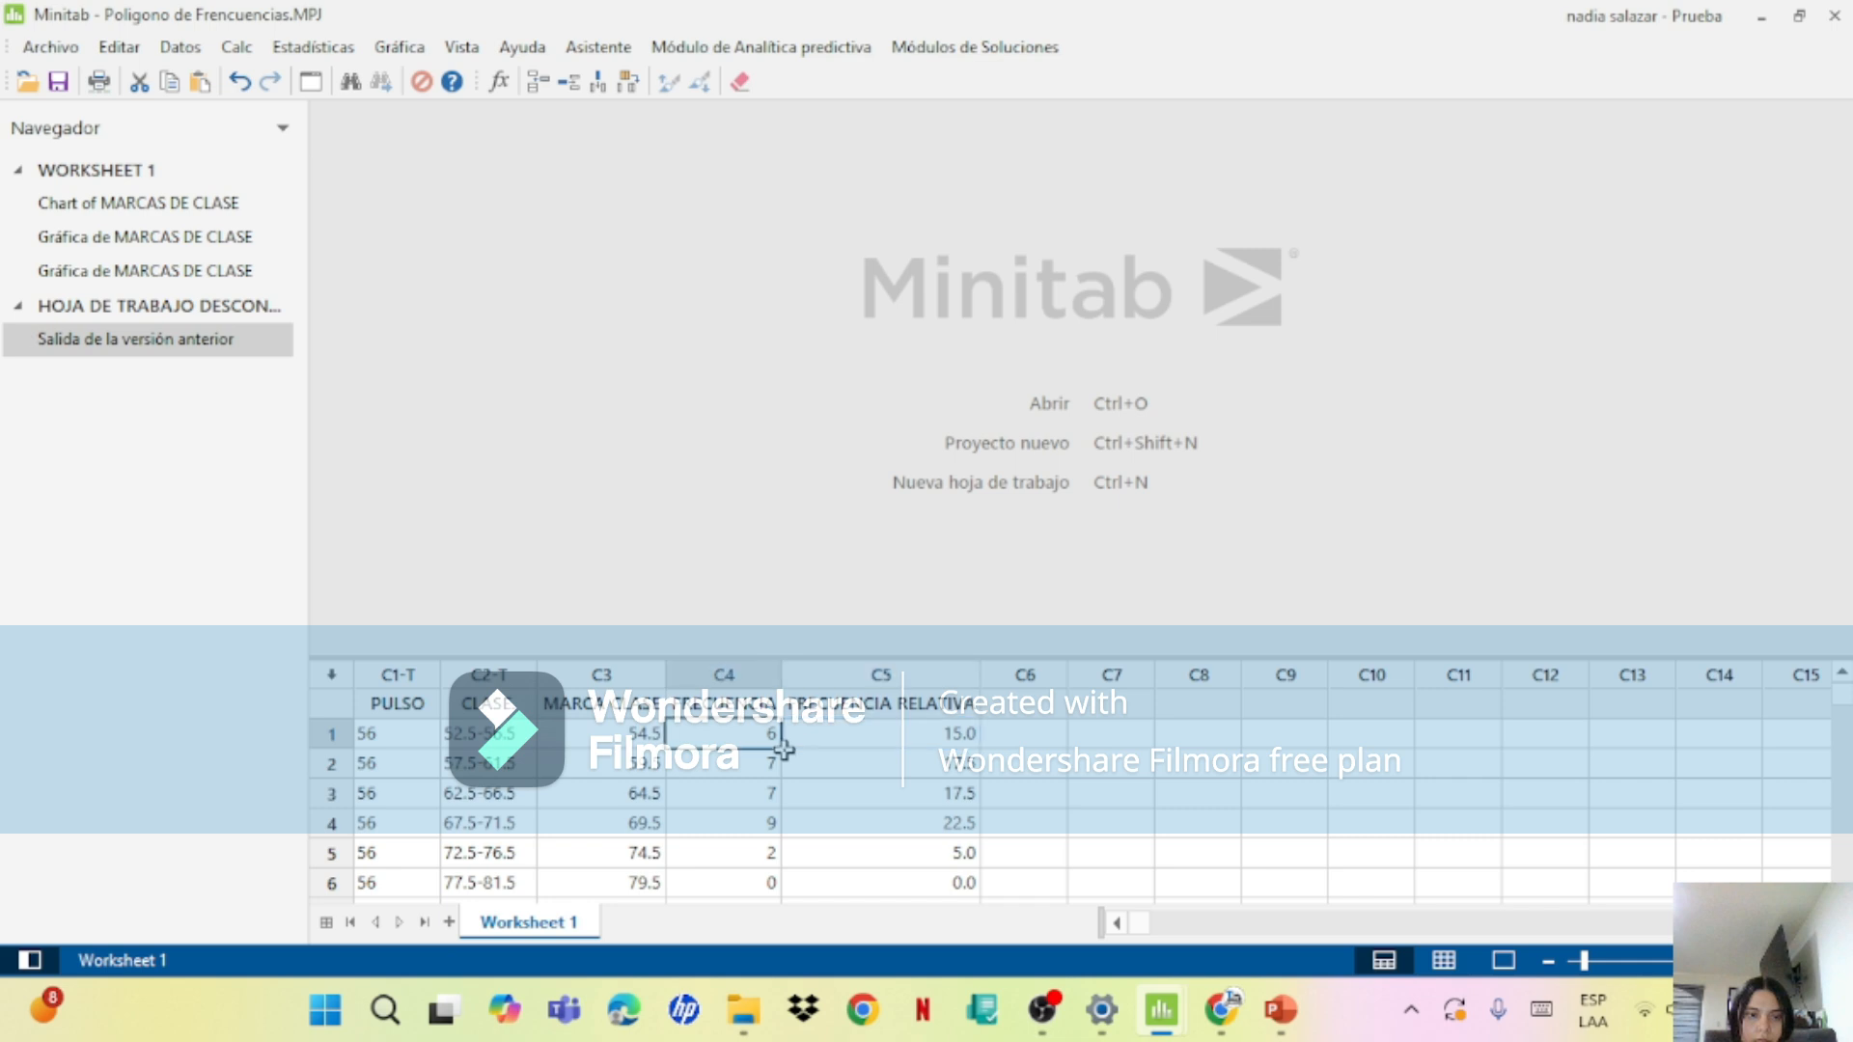
Step: Review the FRECUENCIA values in the worksheet from row 1 through row 9
key(Down)
key(Down)
key(Down)
key(Down)
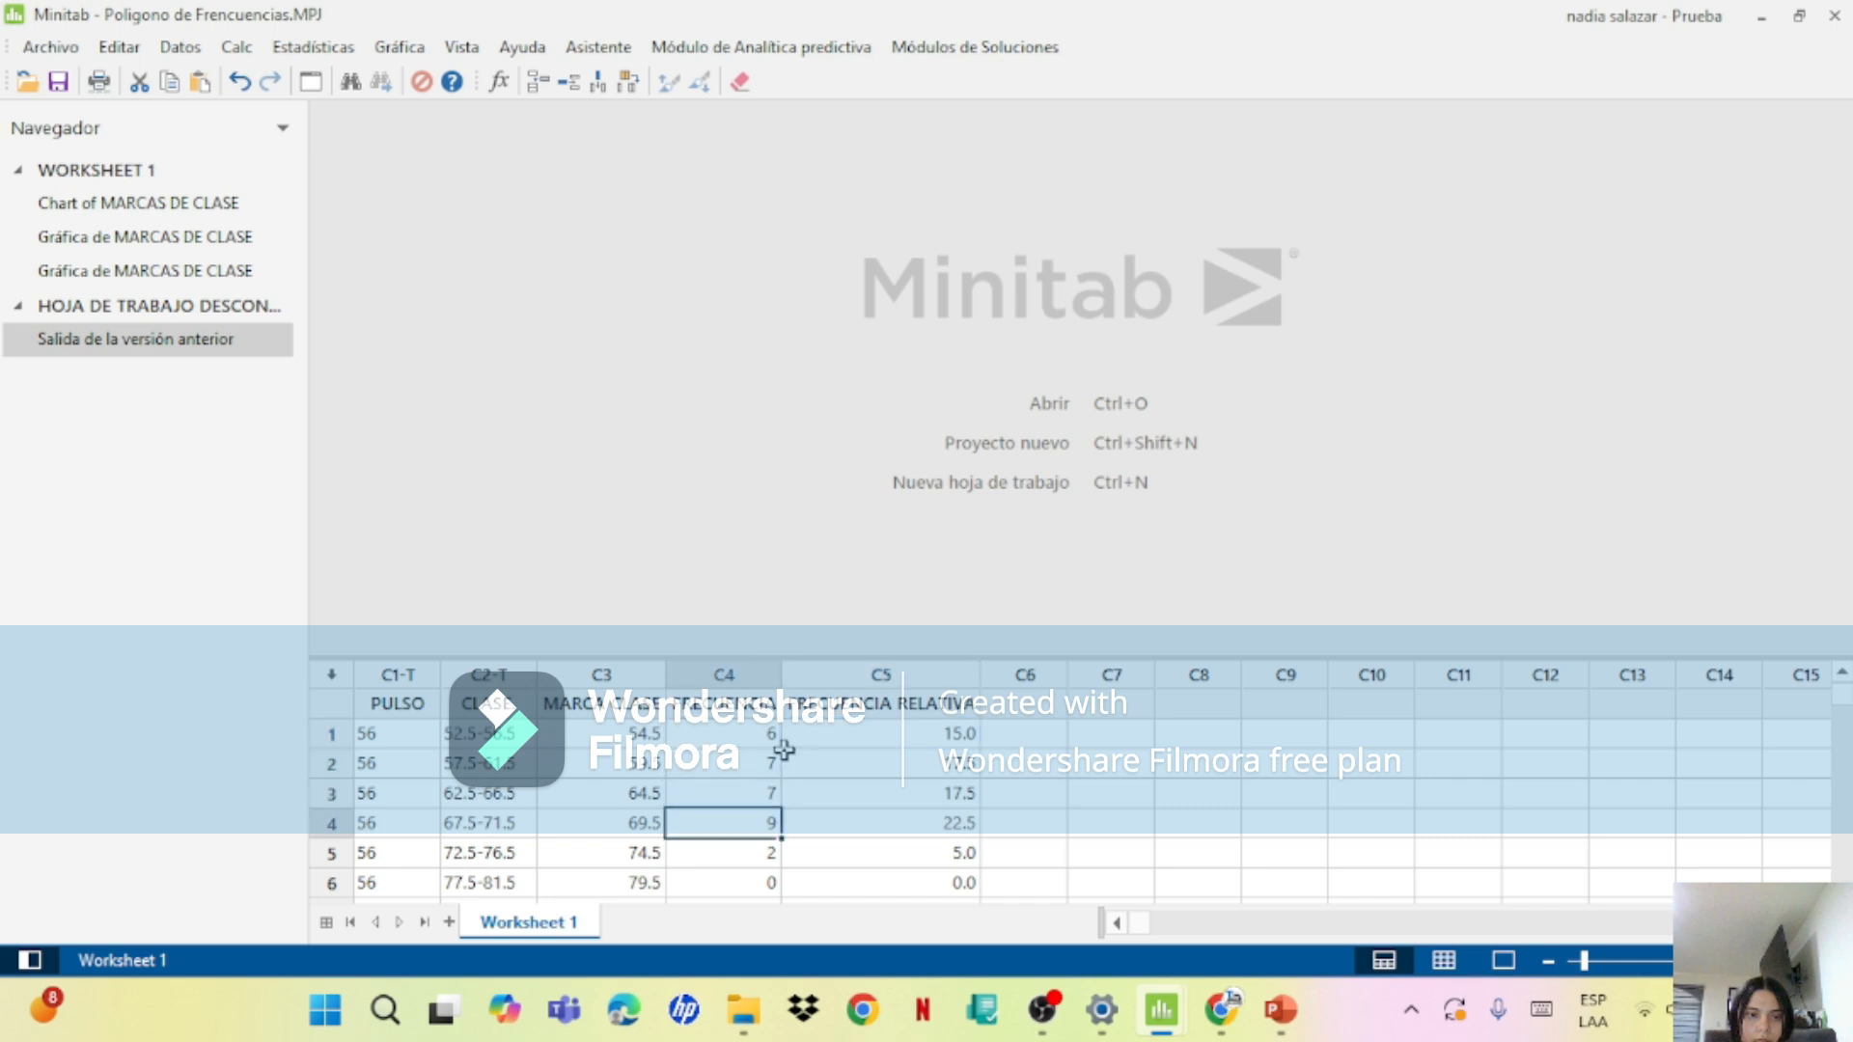
key(Down)
key(Down)
key(Down)
key(Down)
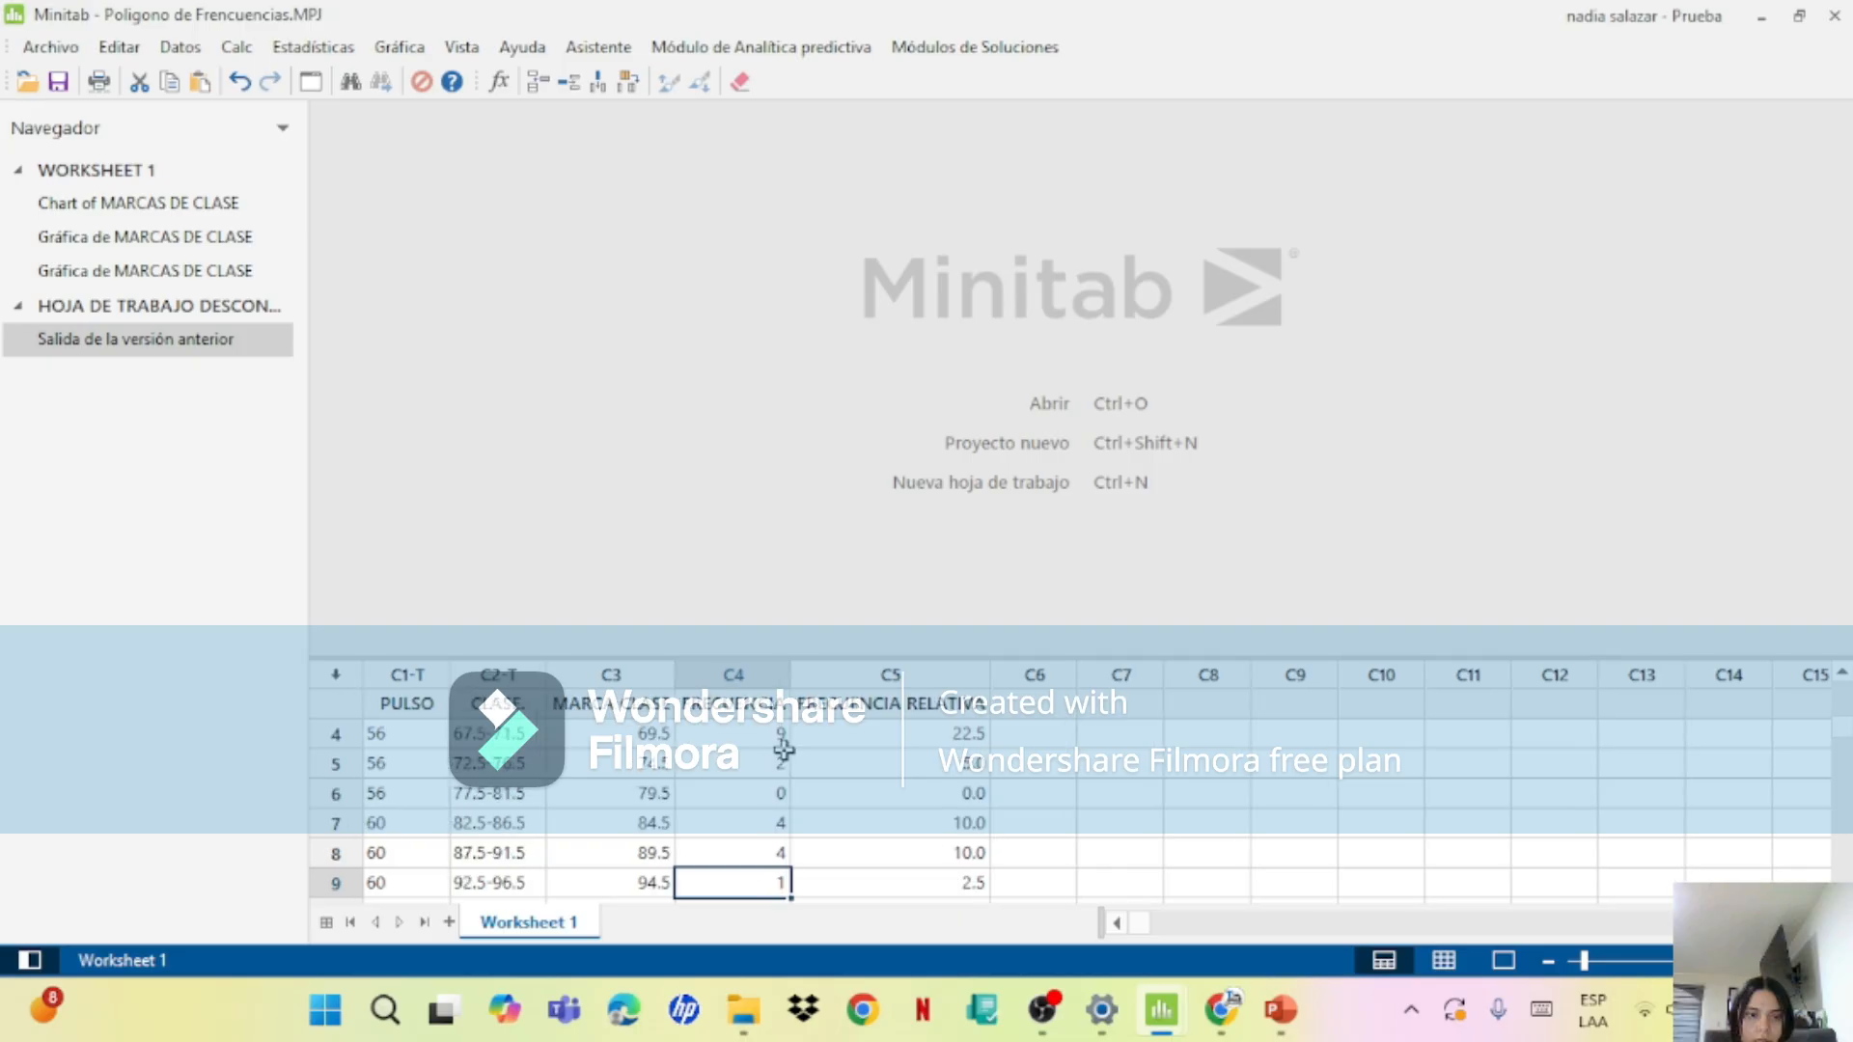
click(726, 743)
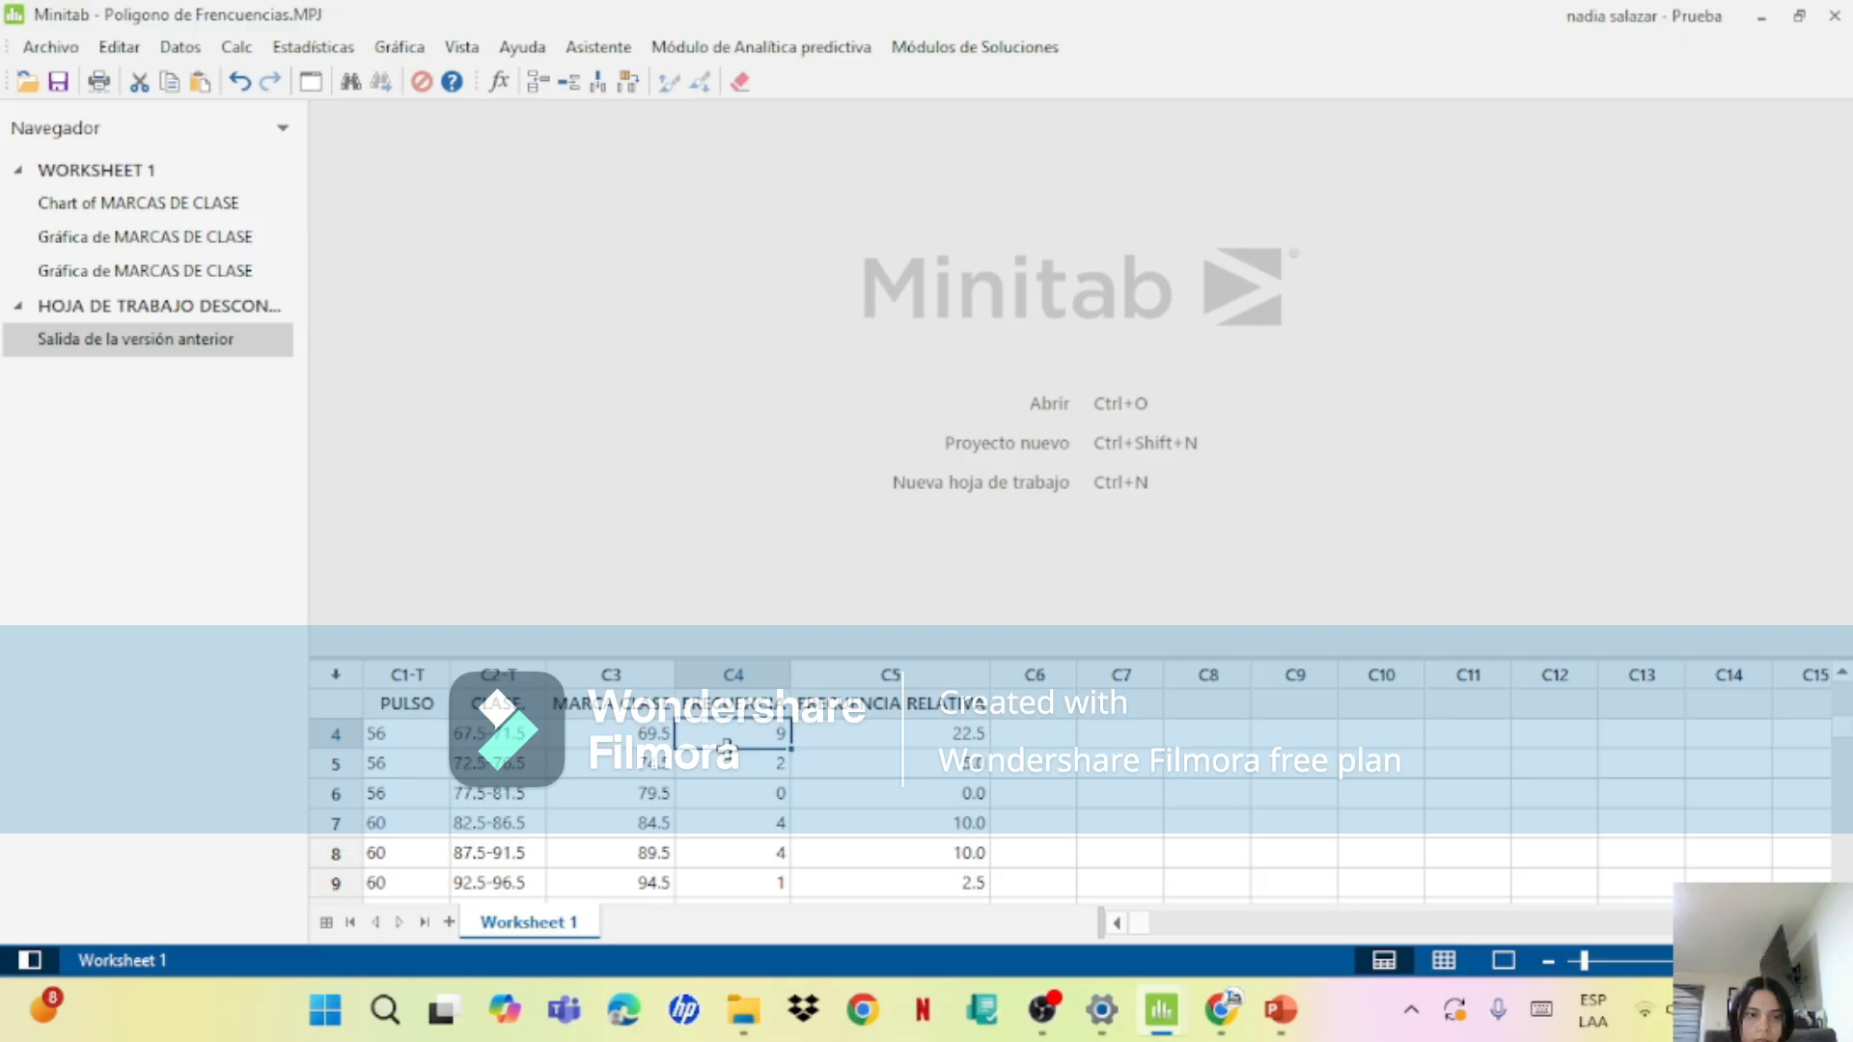
mouse_move(1110, 994)
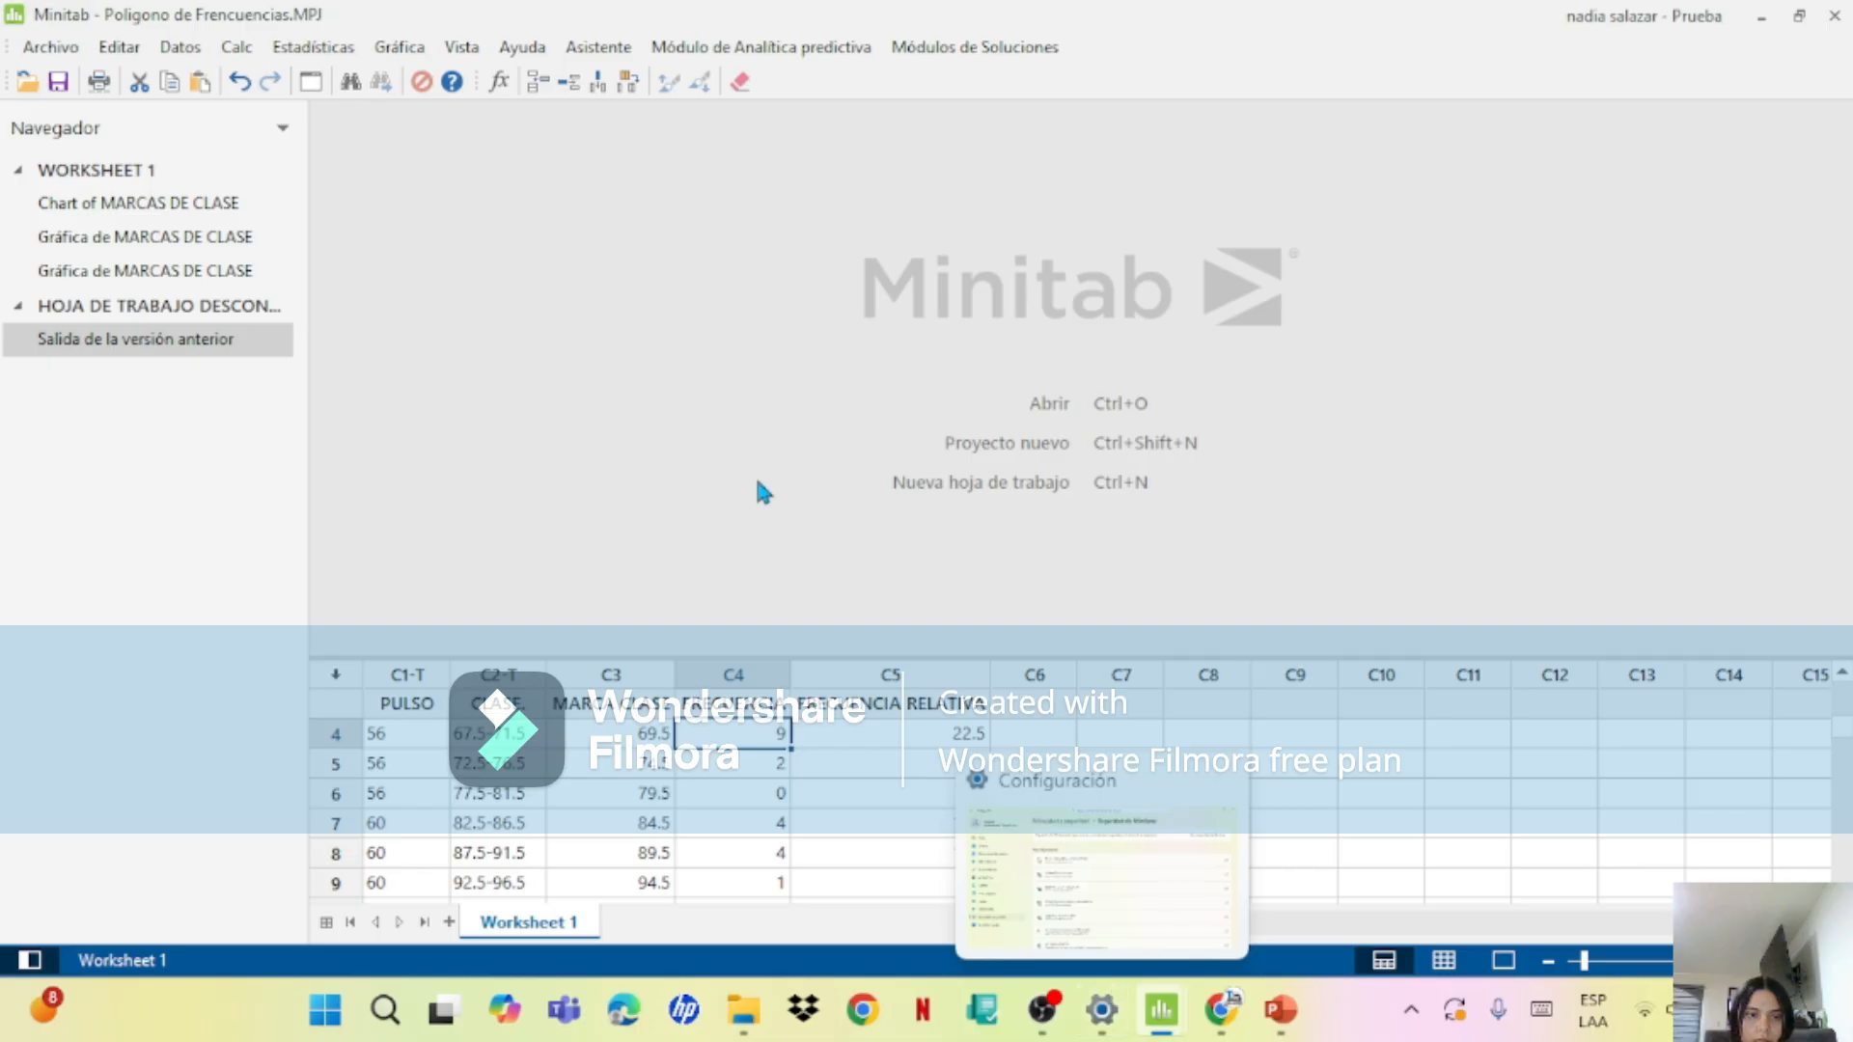
Step: Try a simple bar chart of the counts of unique FRECUENCIA values, and discard it
click(400, 47)
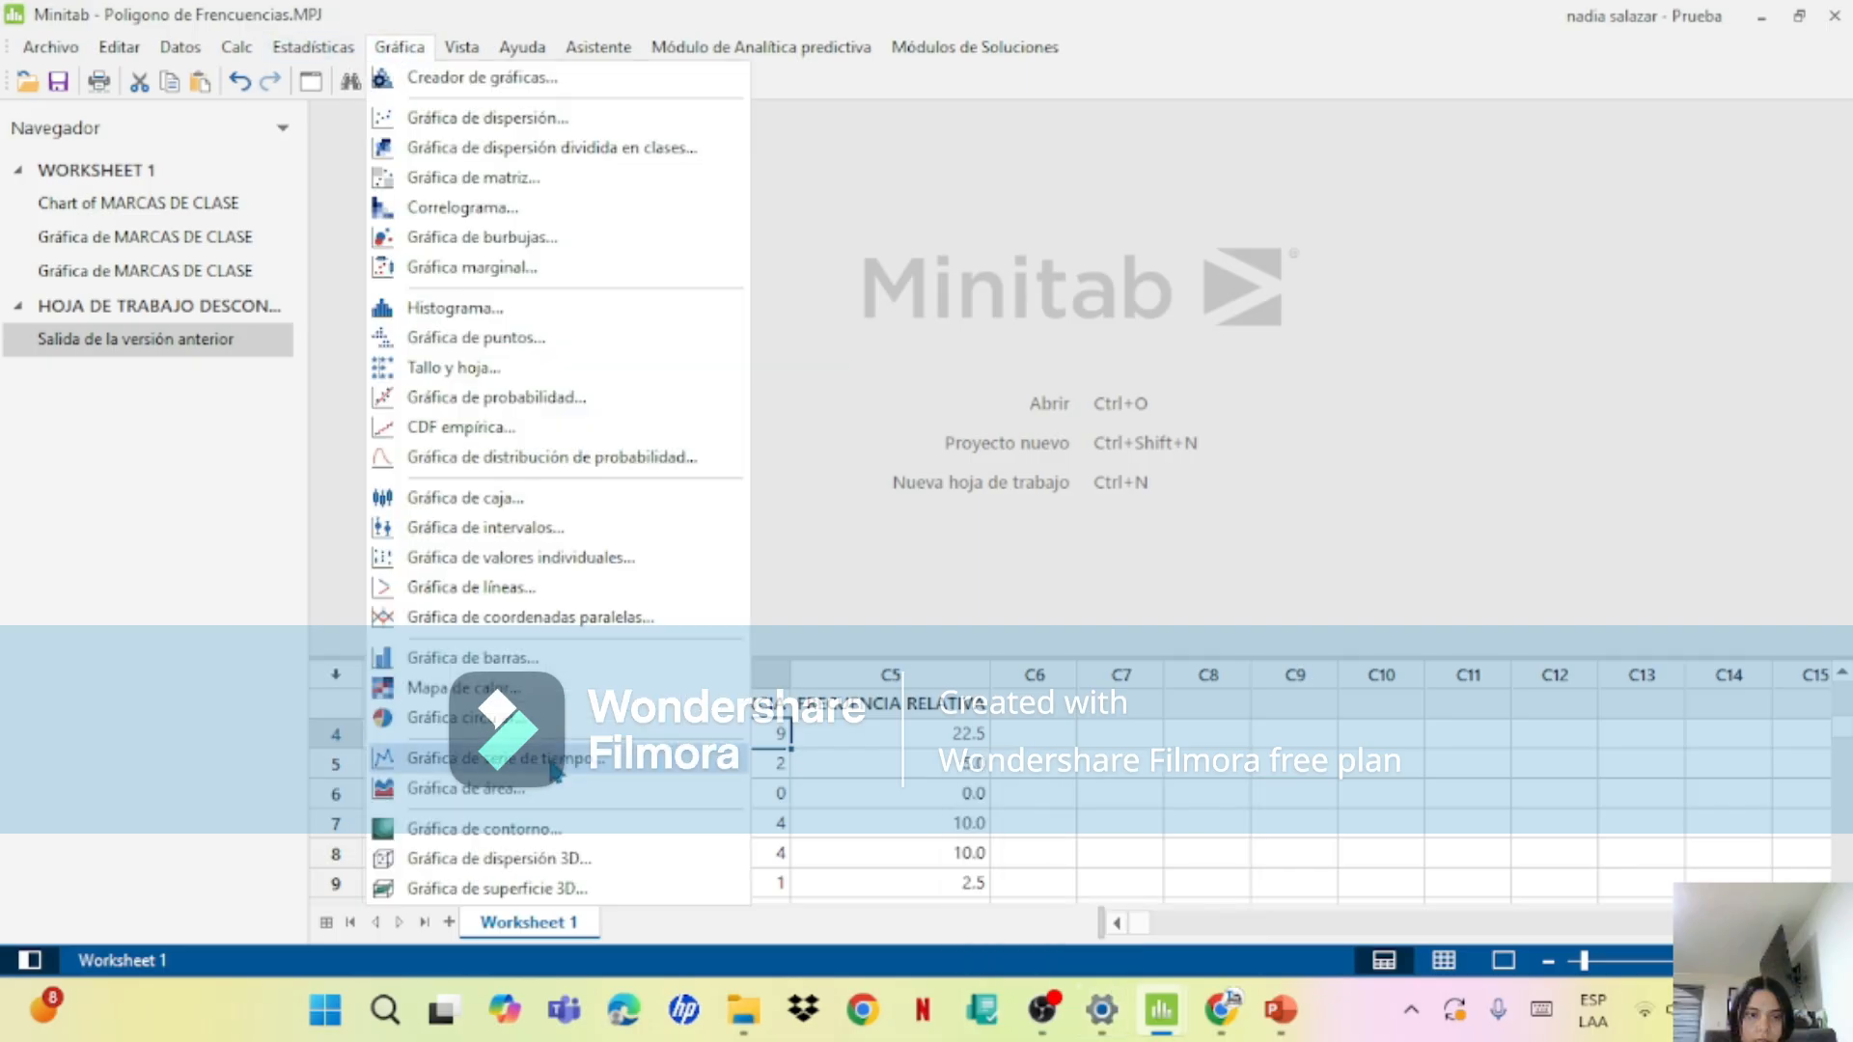
click(497, 658)
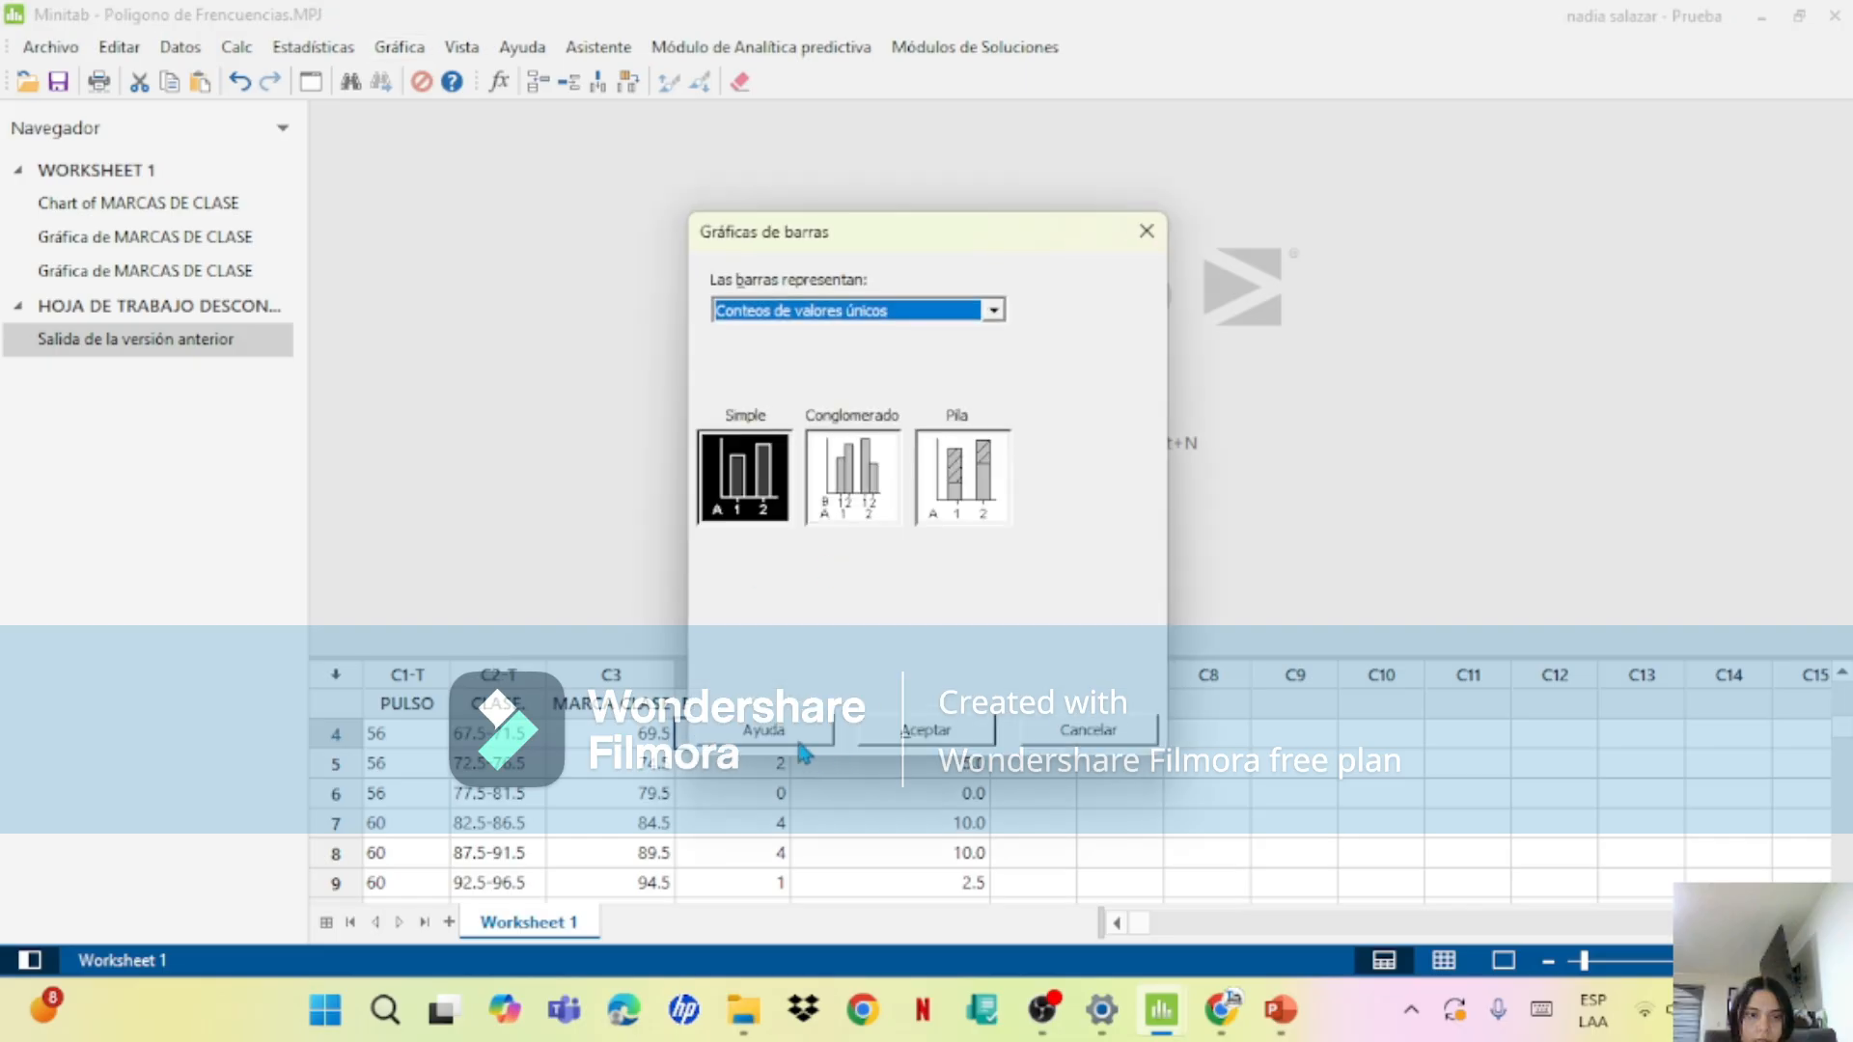
click(926, 722)
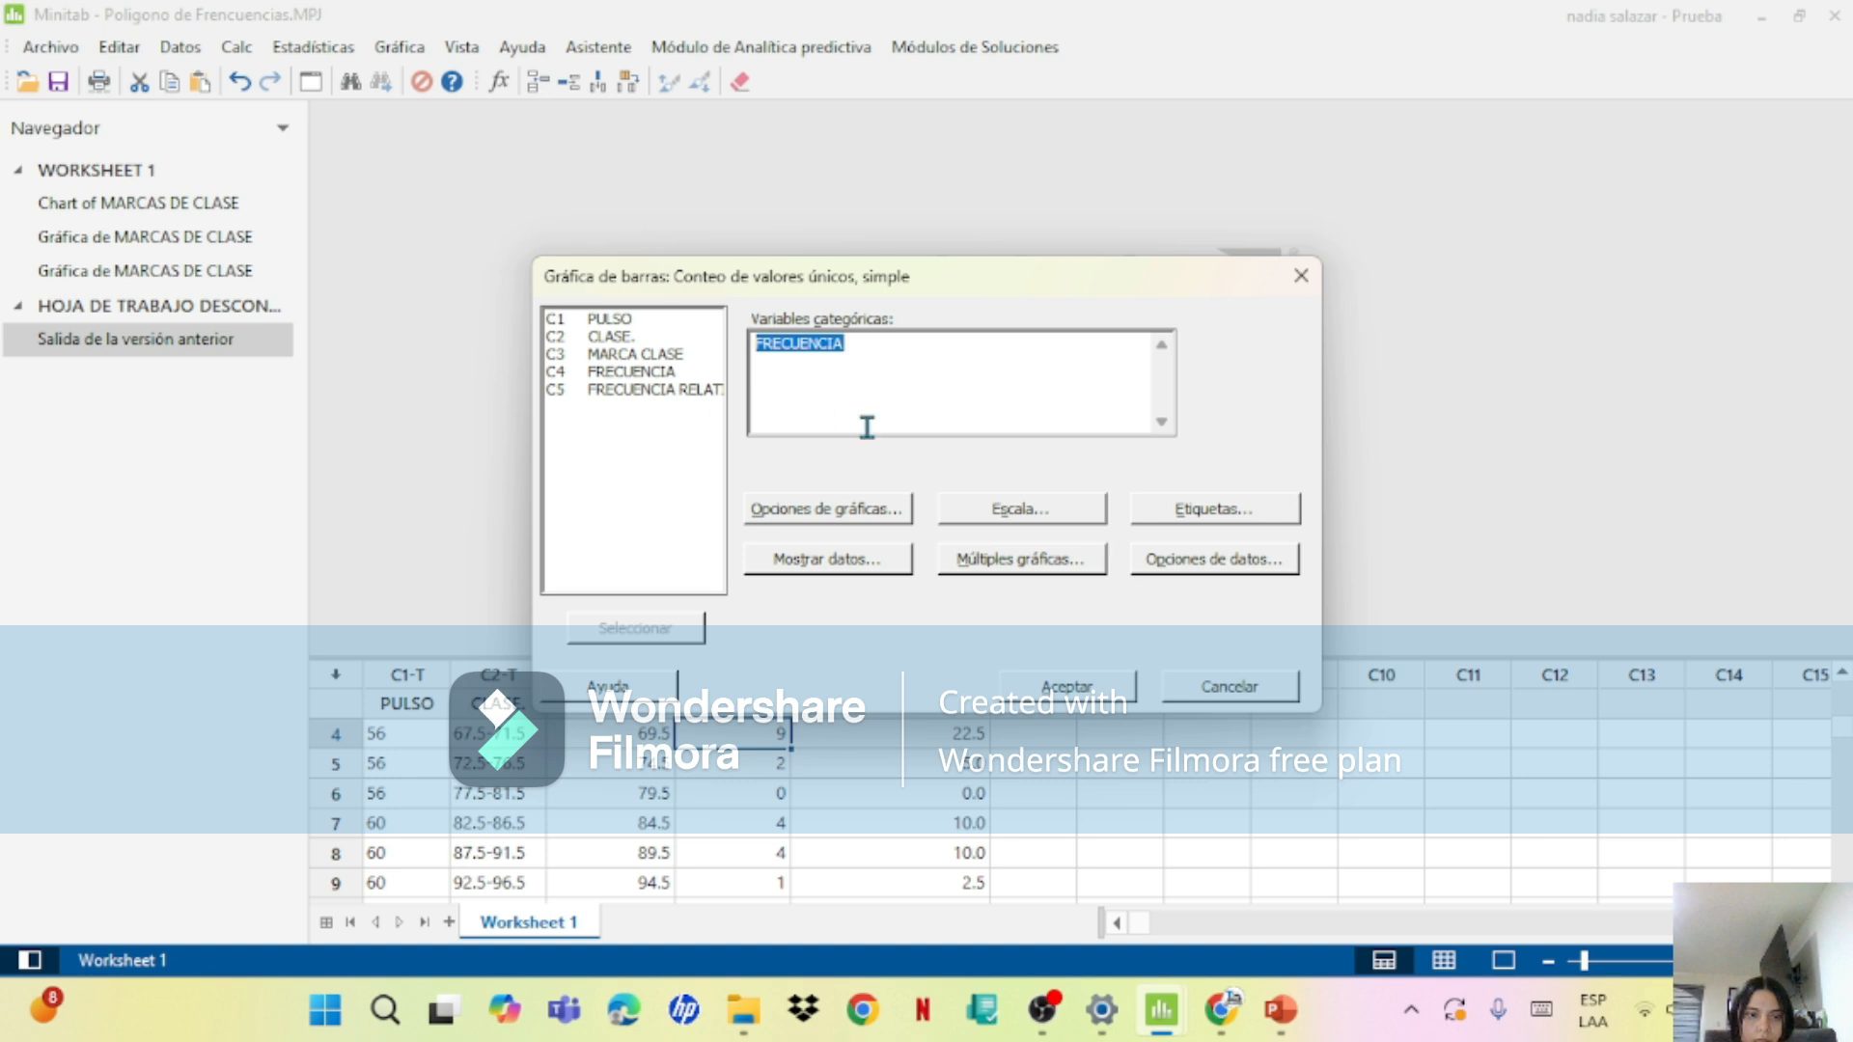
click(865, 565)
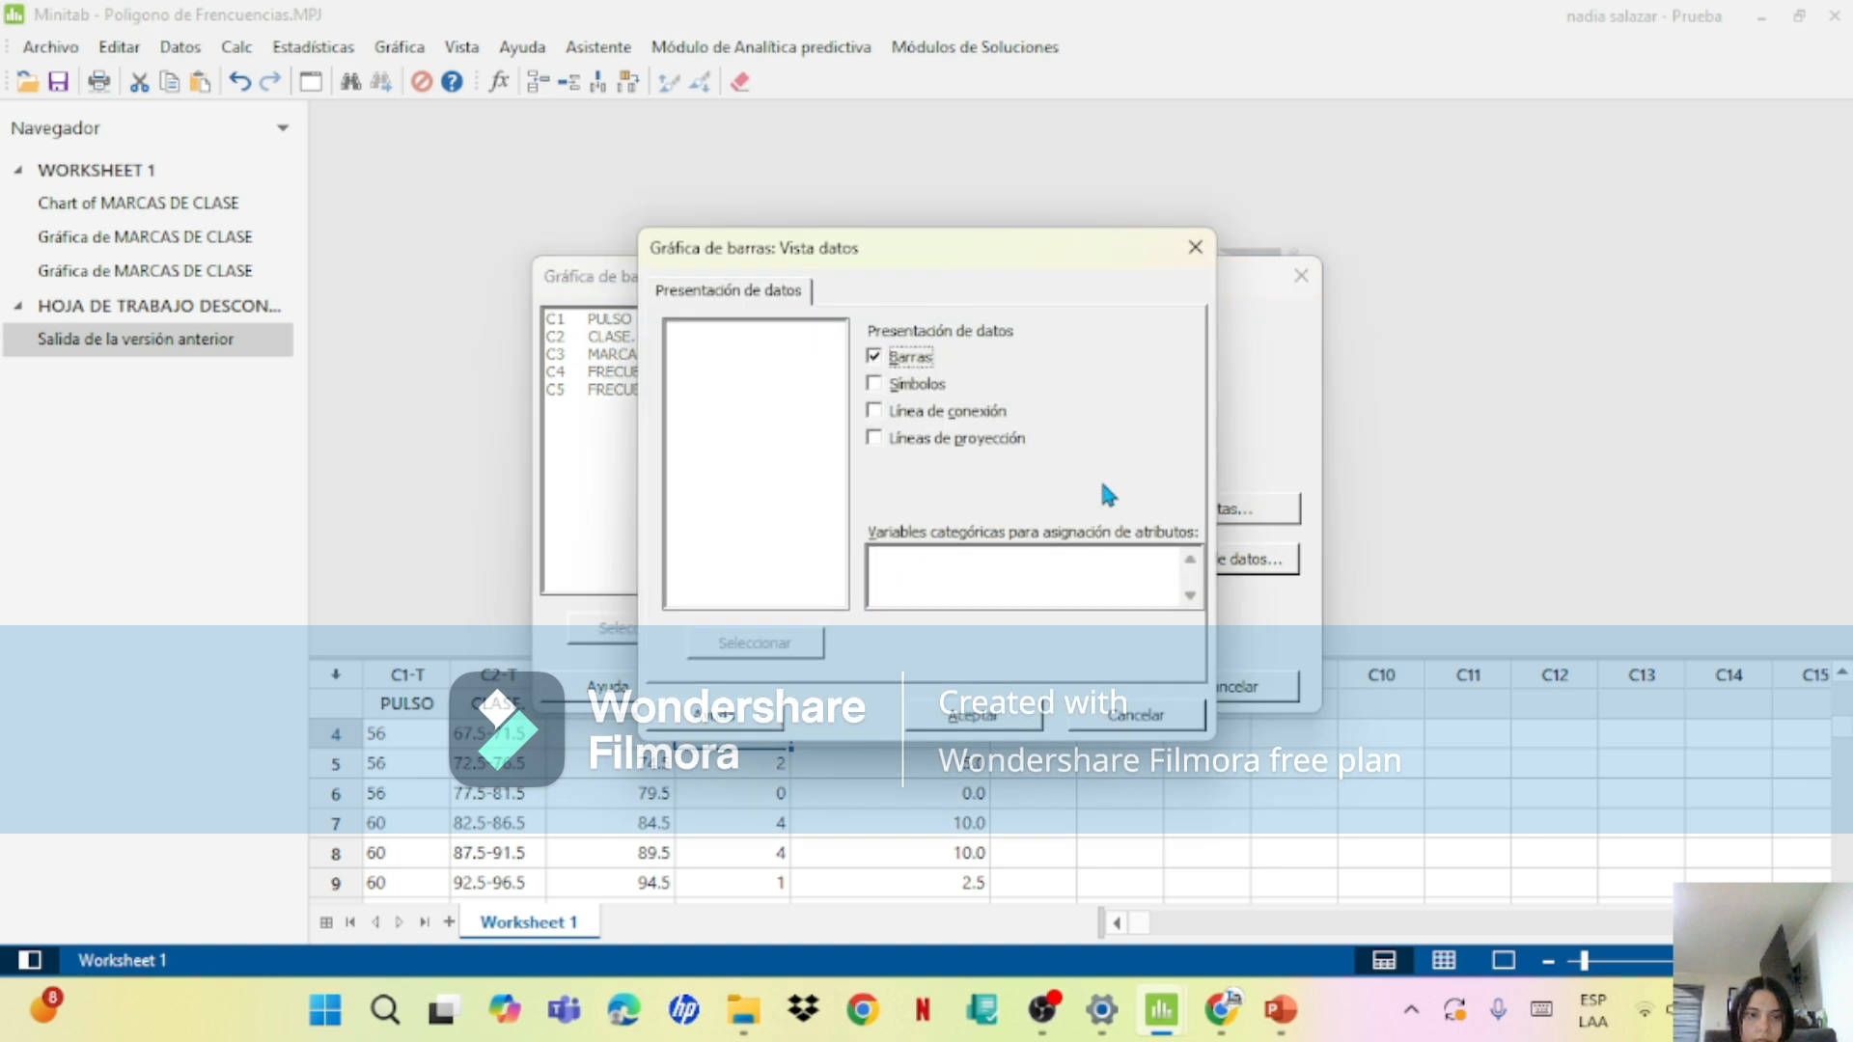
click(978, 722)
click(1081, 684)
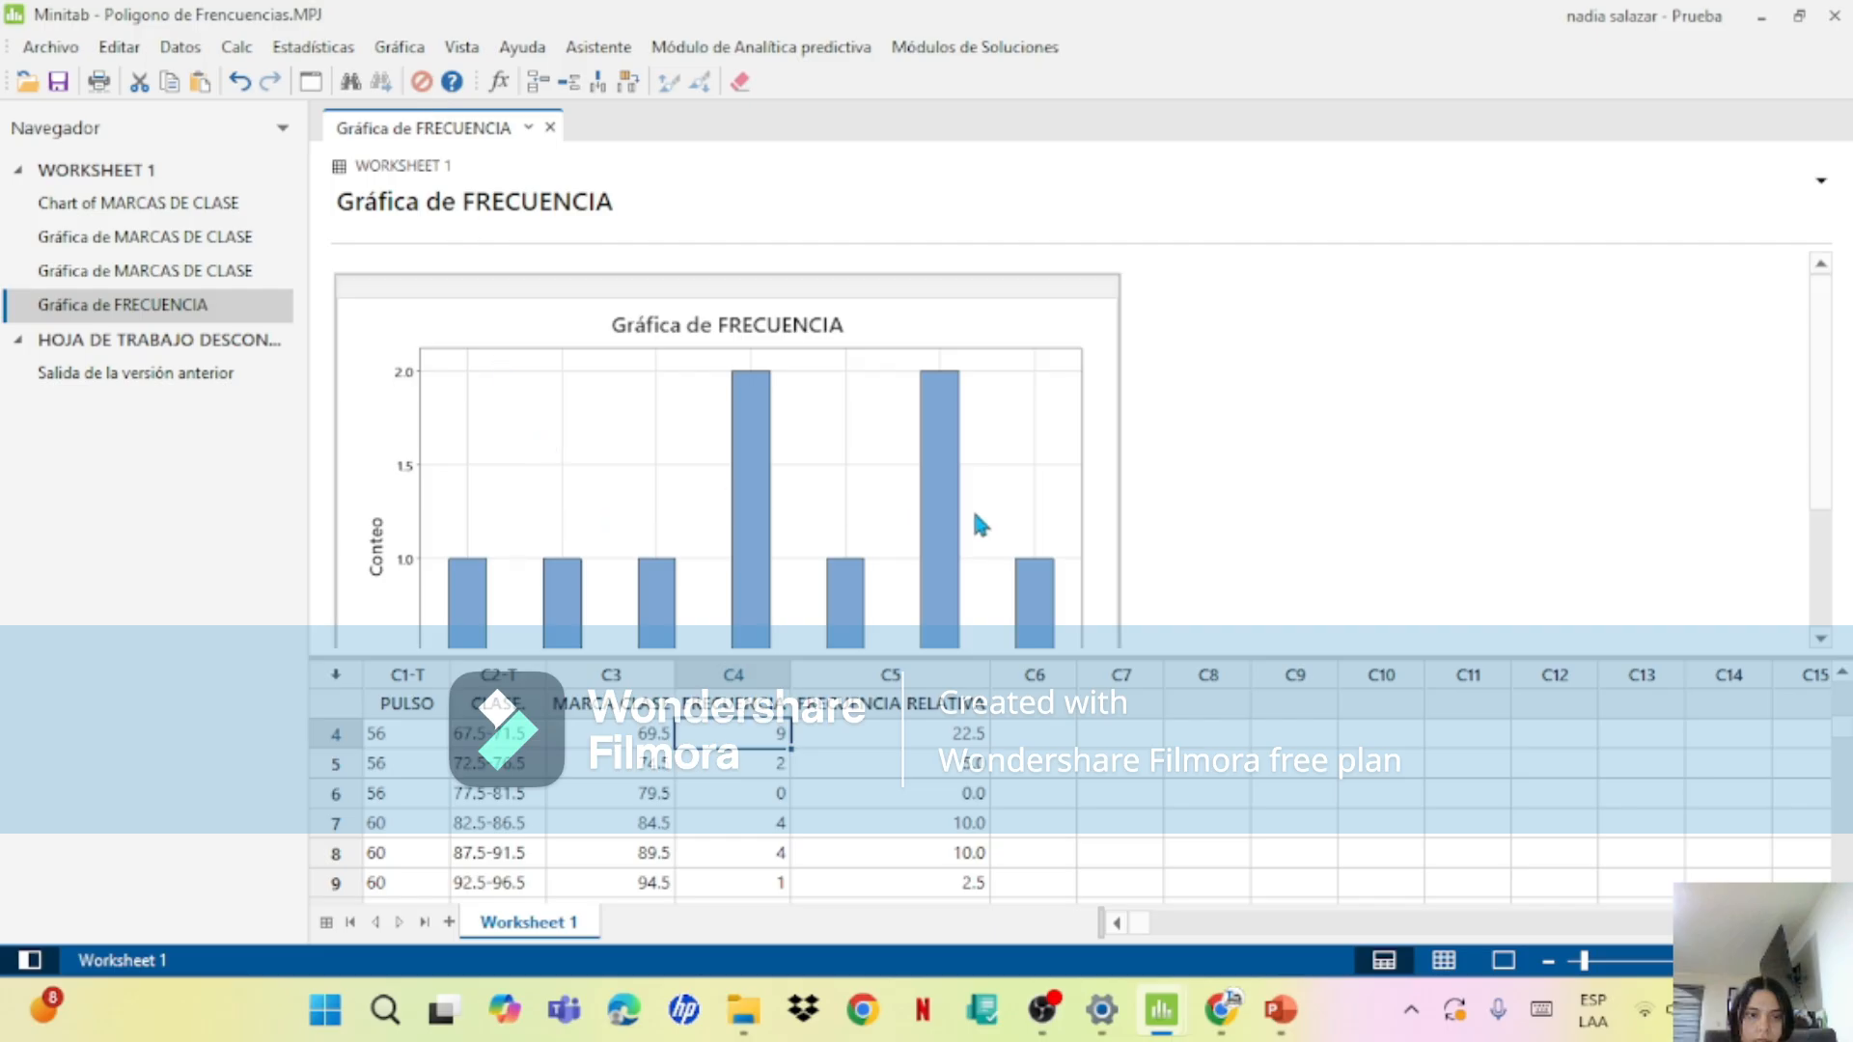
click(550, 126)
Step: Create a simple bar chart from table values, plotting FRECUENCIA with MARCA CLASE as the categorical variable
click(456, 49)
mouse_move(312, 49)
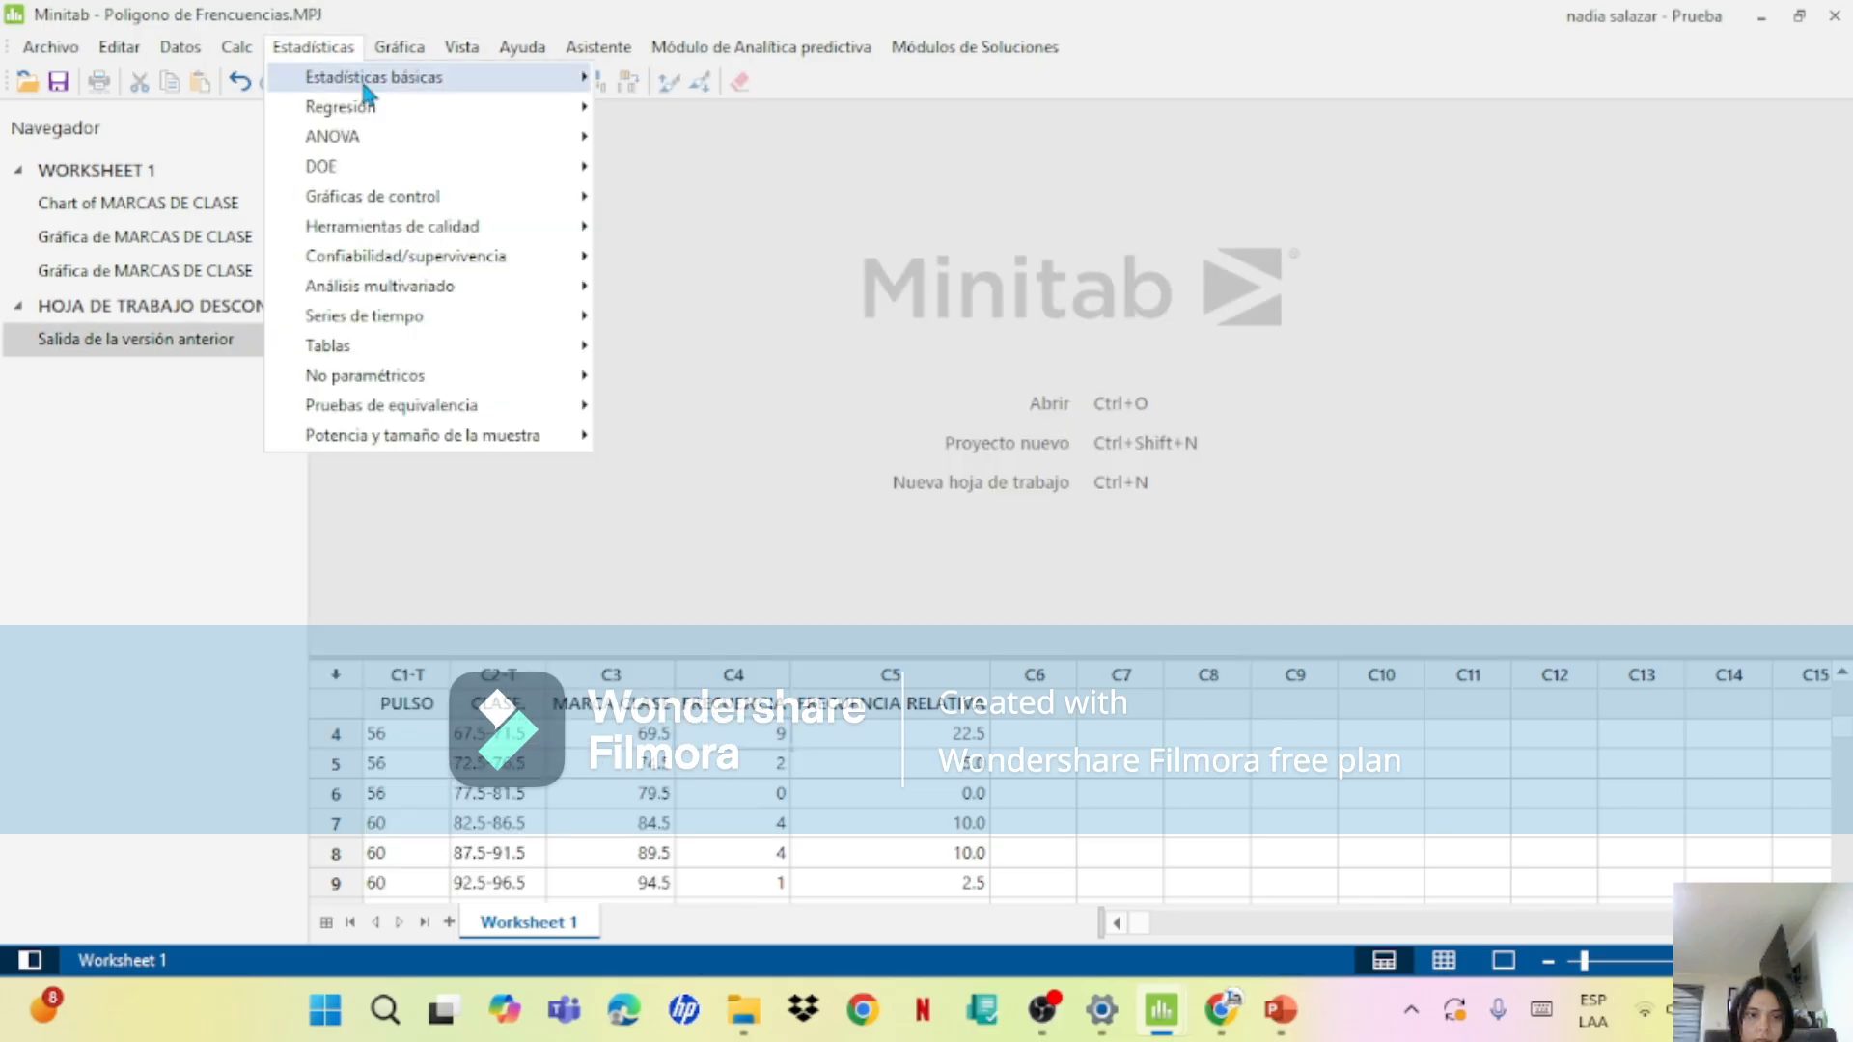
mouse_move(381, 94)
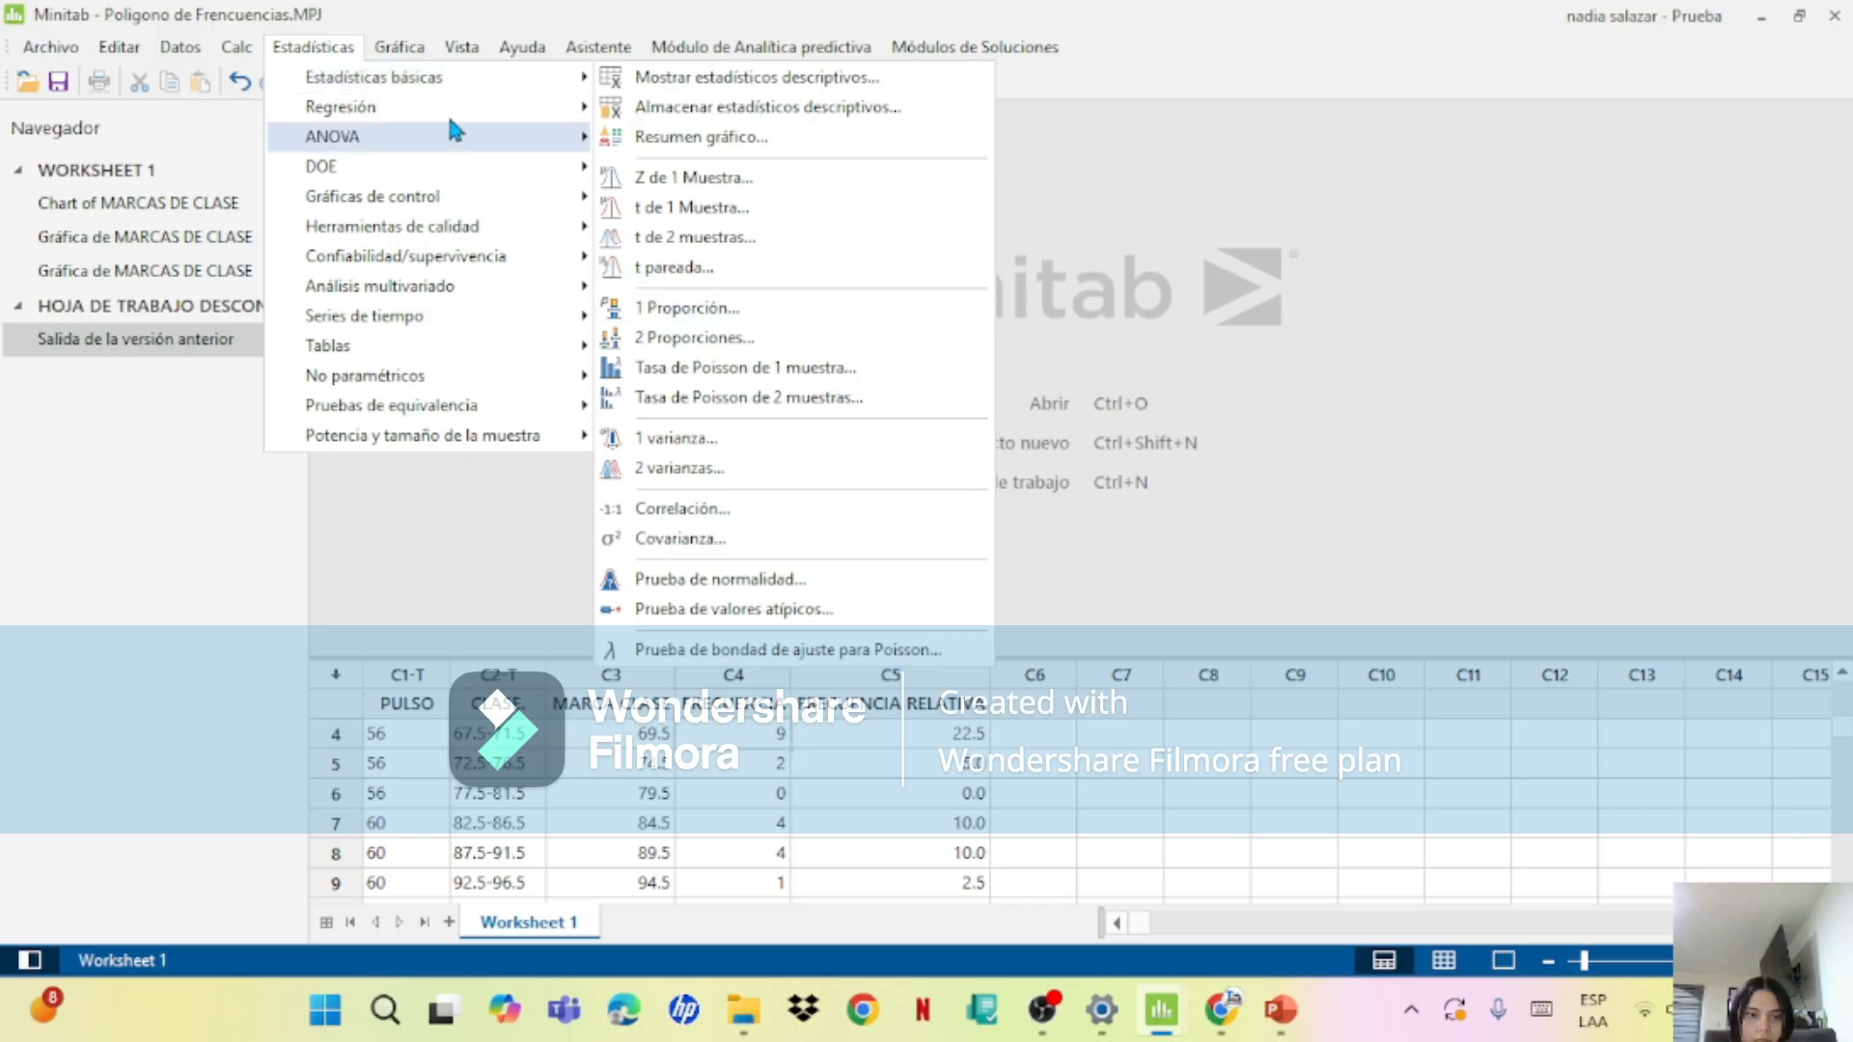
mouse_move(412, 56)
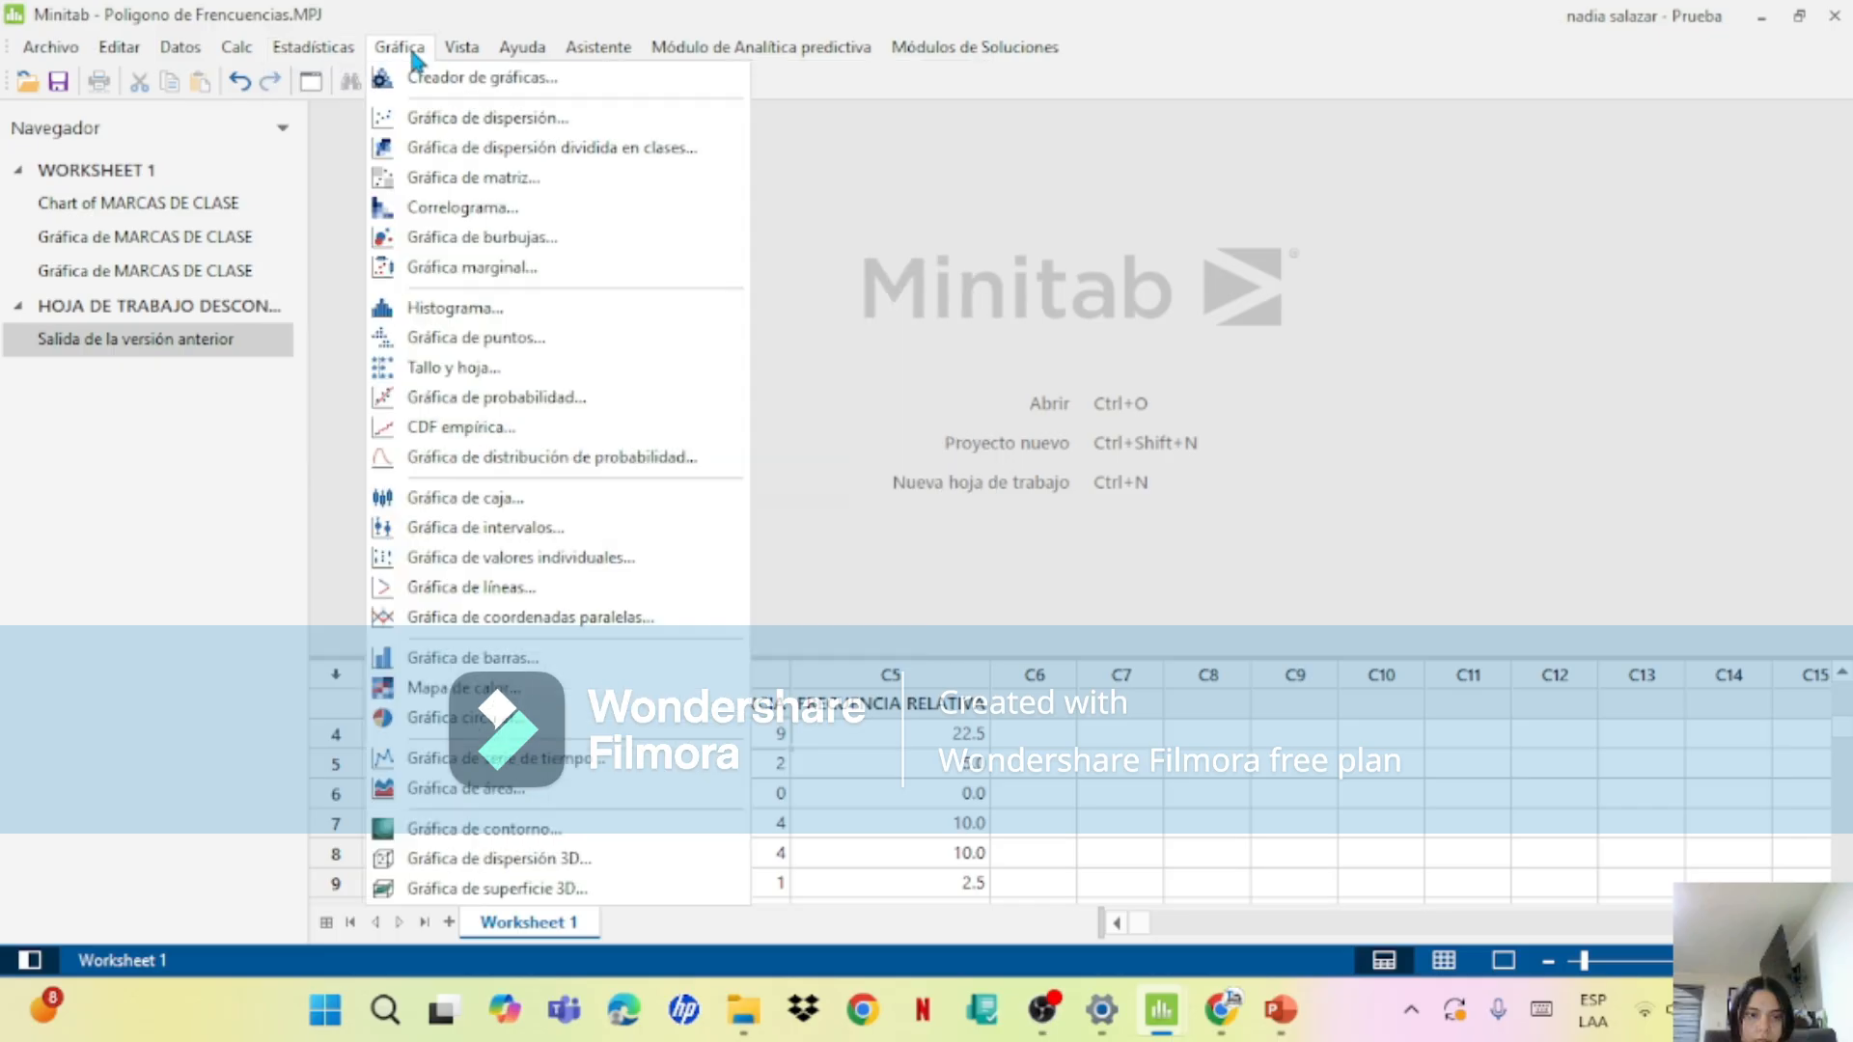
click(476, 672)
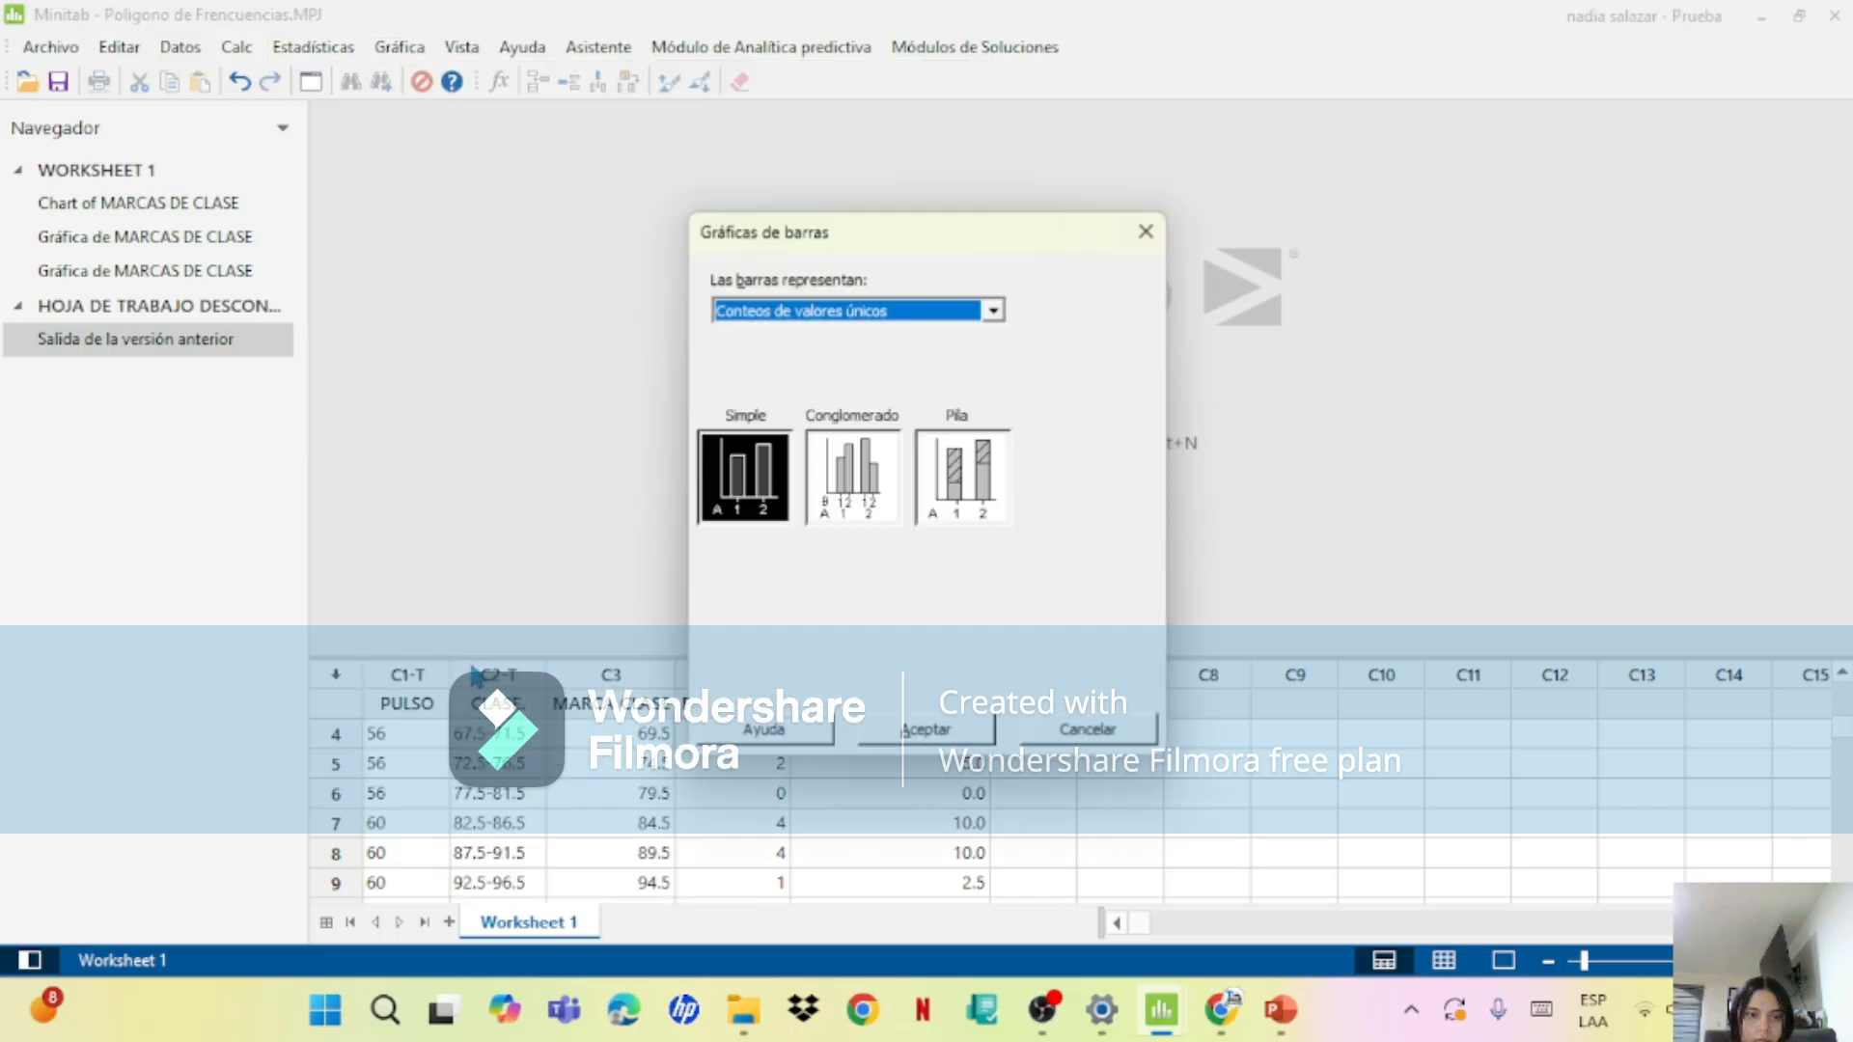
click(784, 311)
click(791, 363)
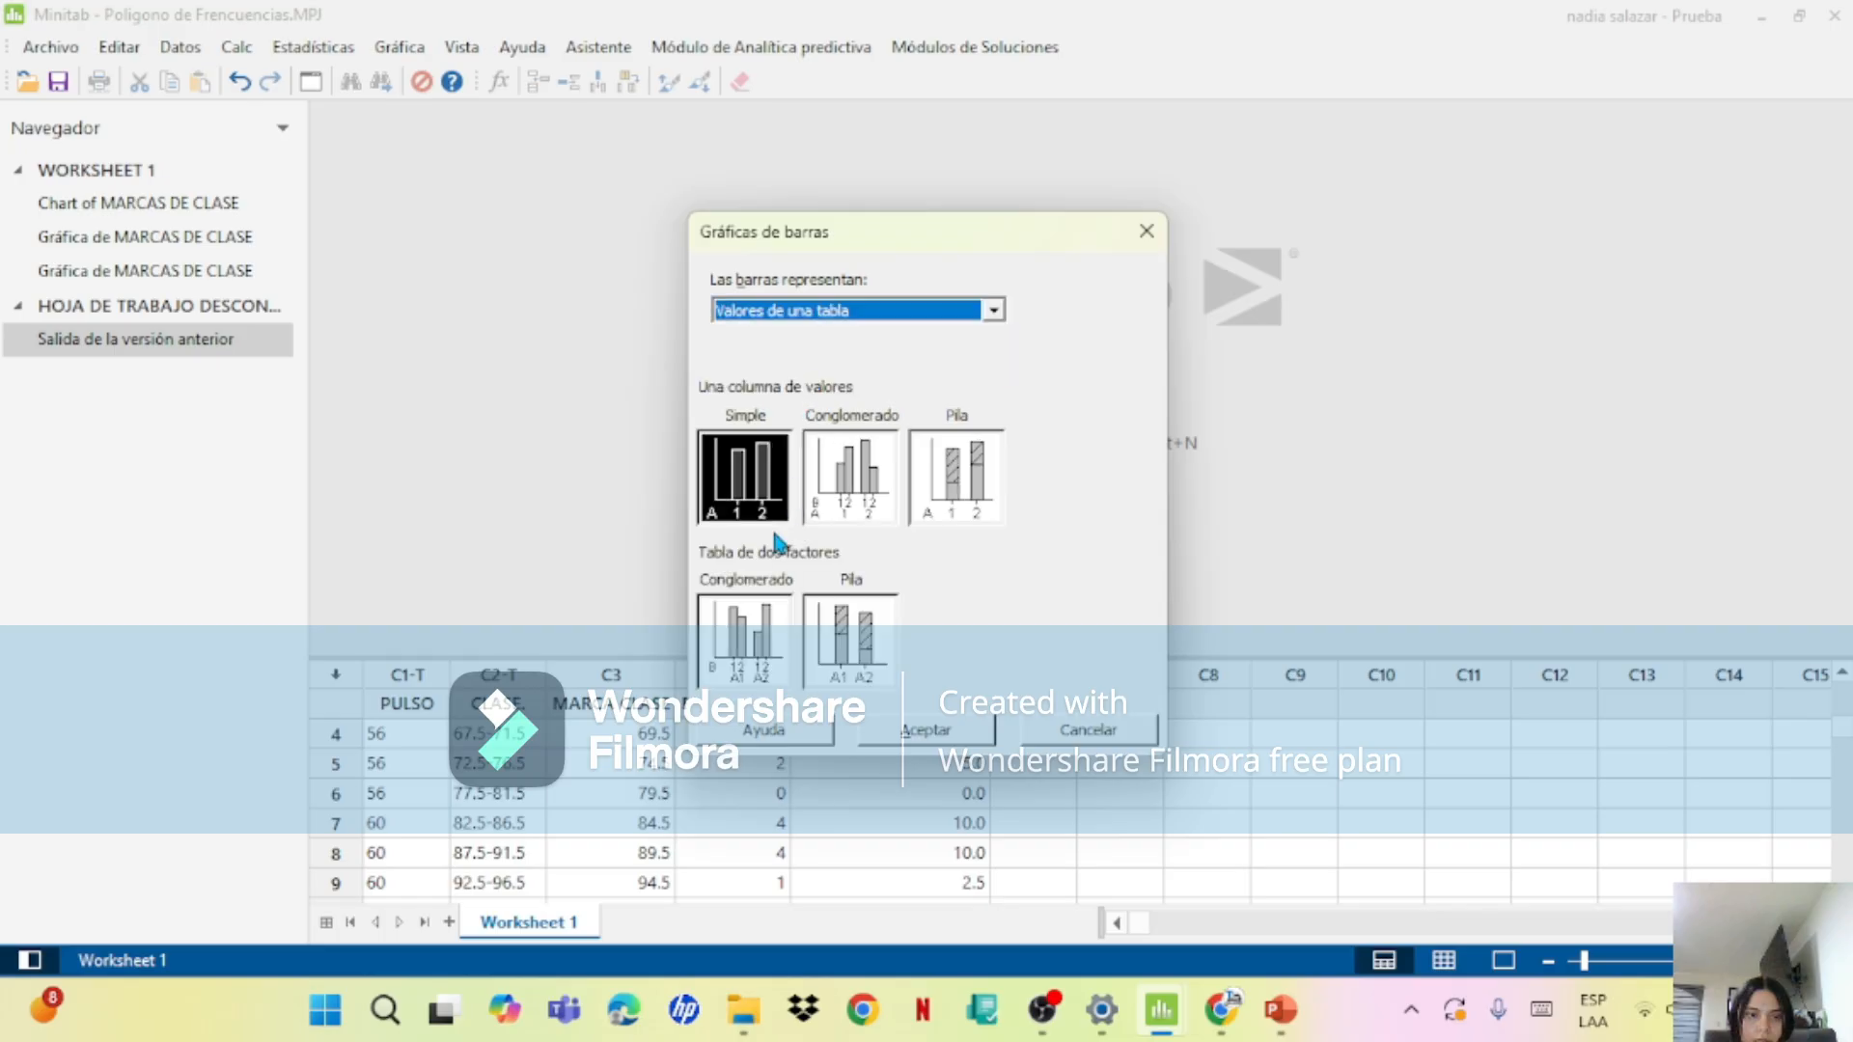
click(929, 730)
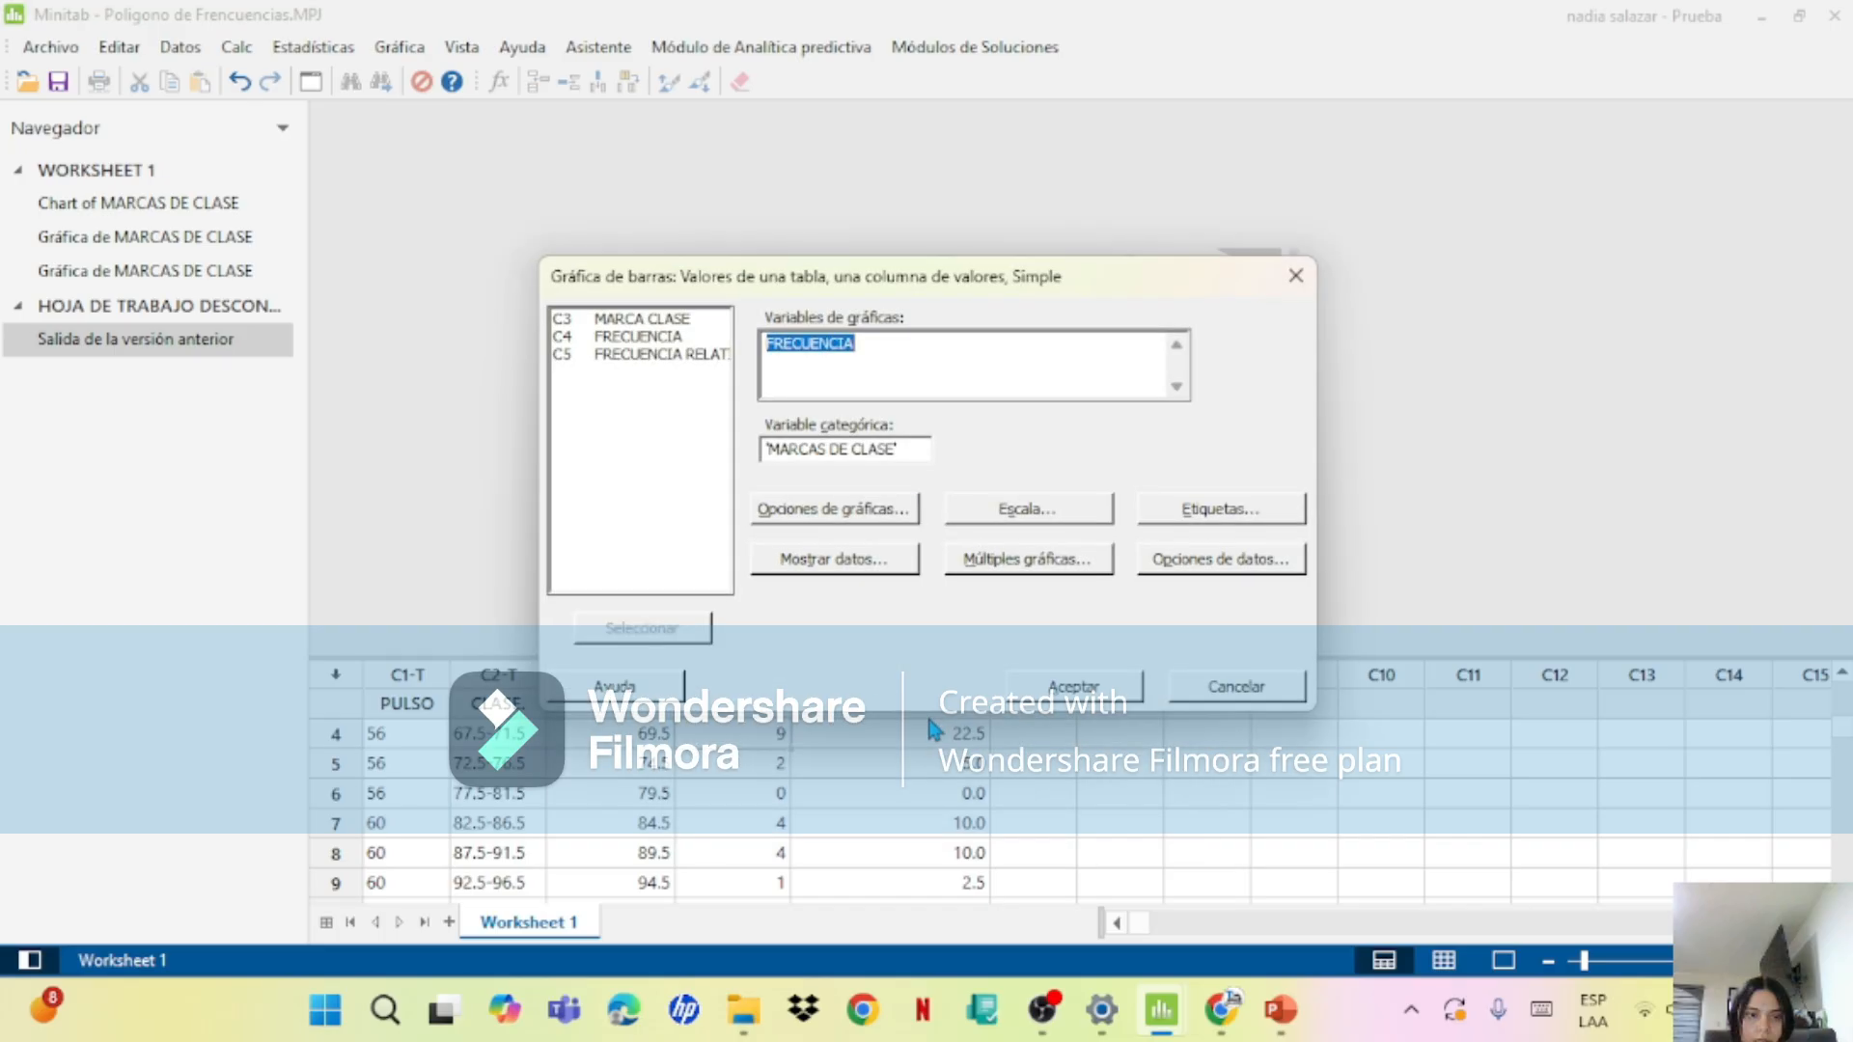
click(829, 449)
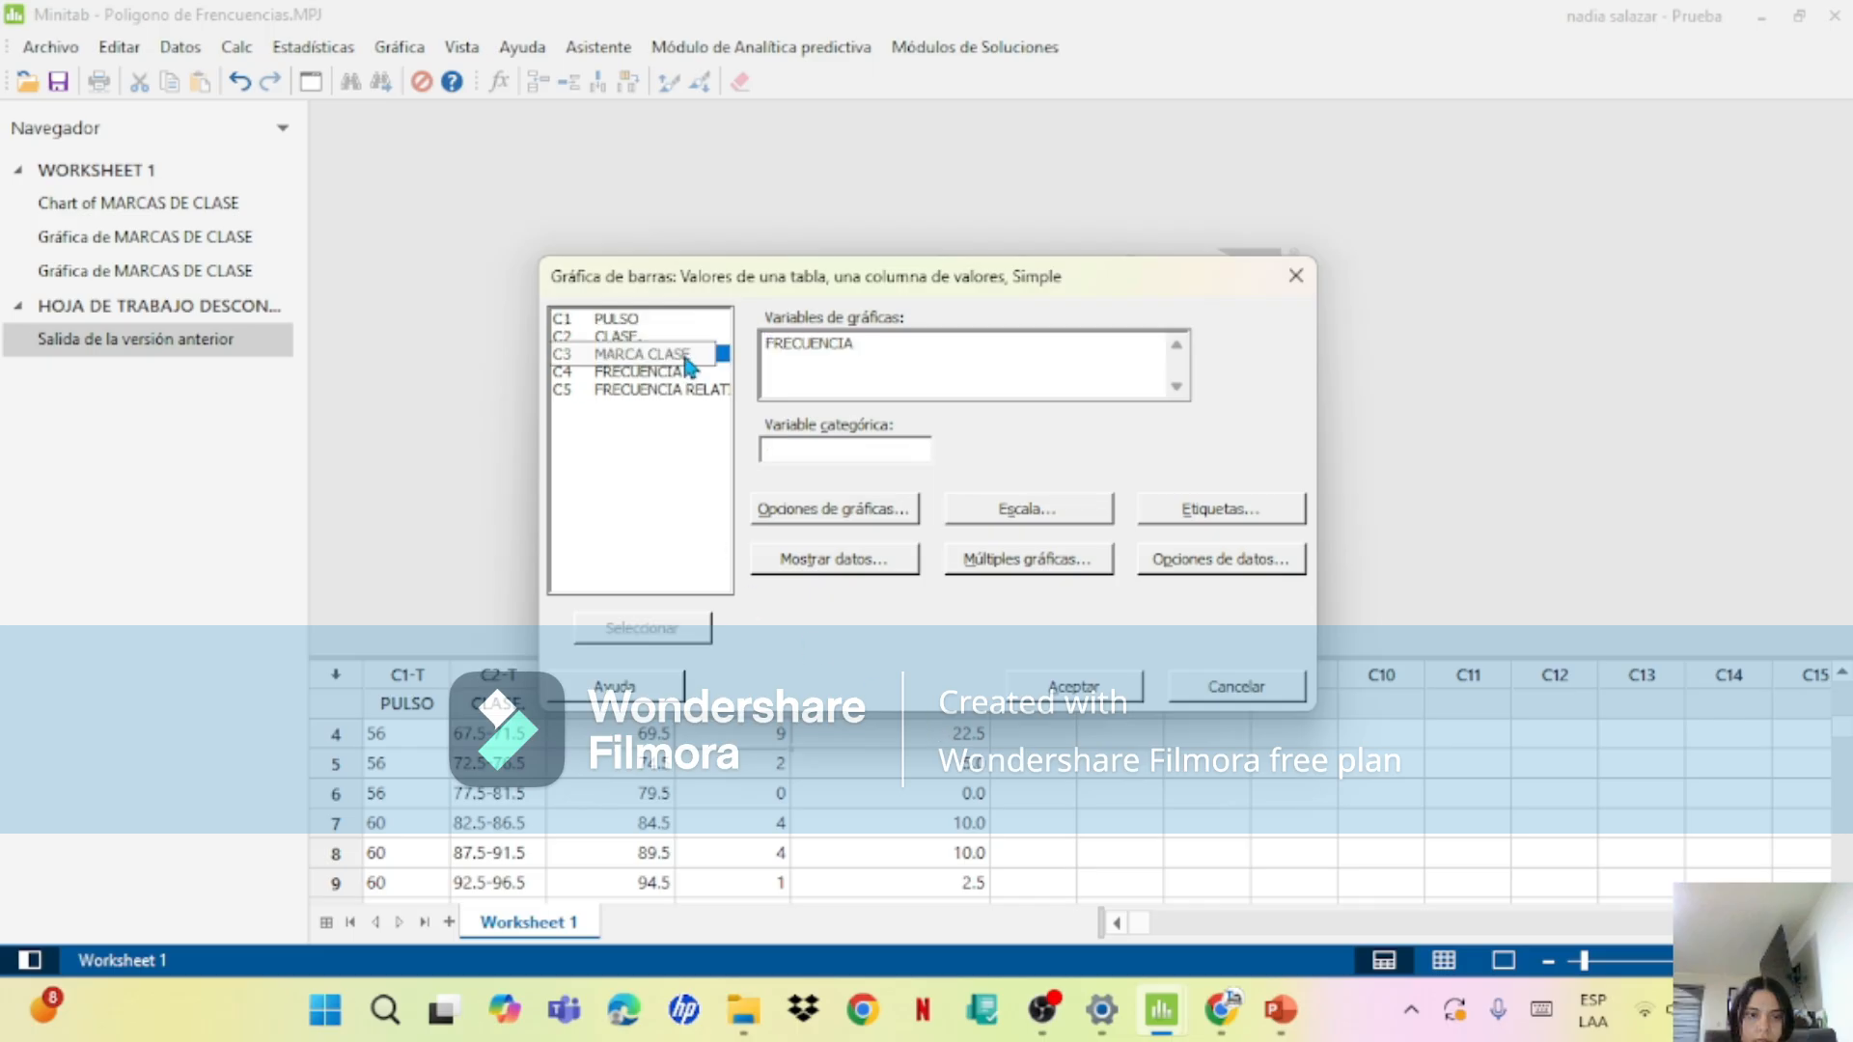
double_click(700, 354)
click(1054, 683)
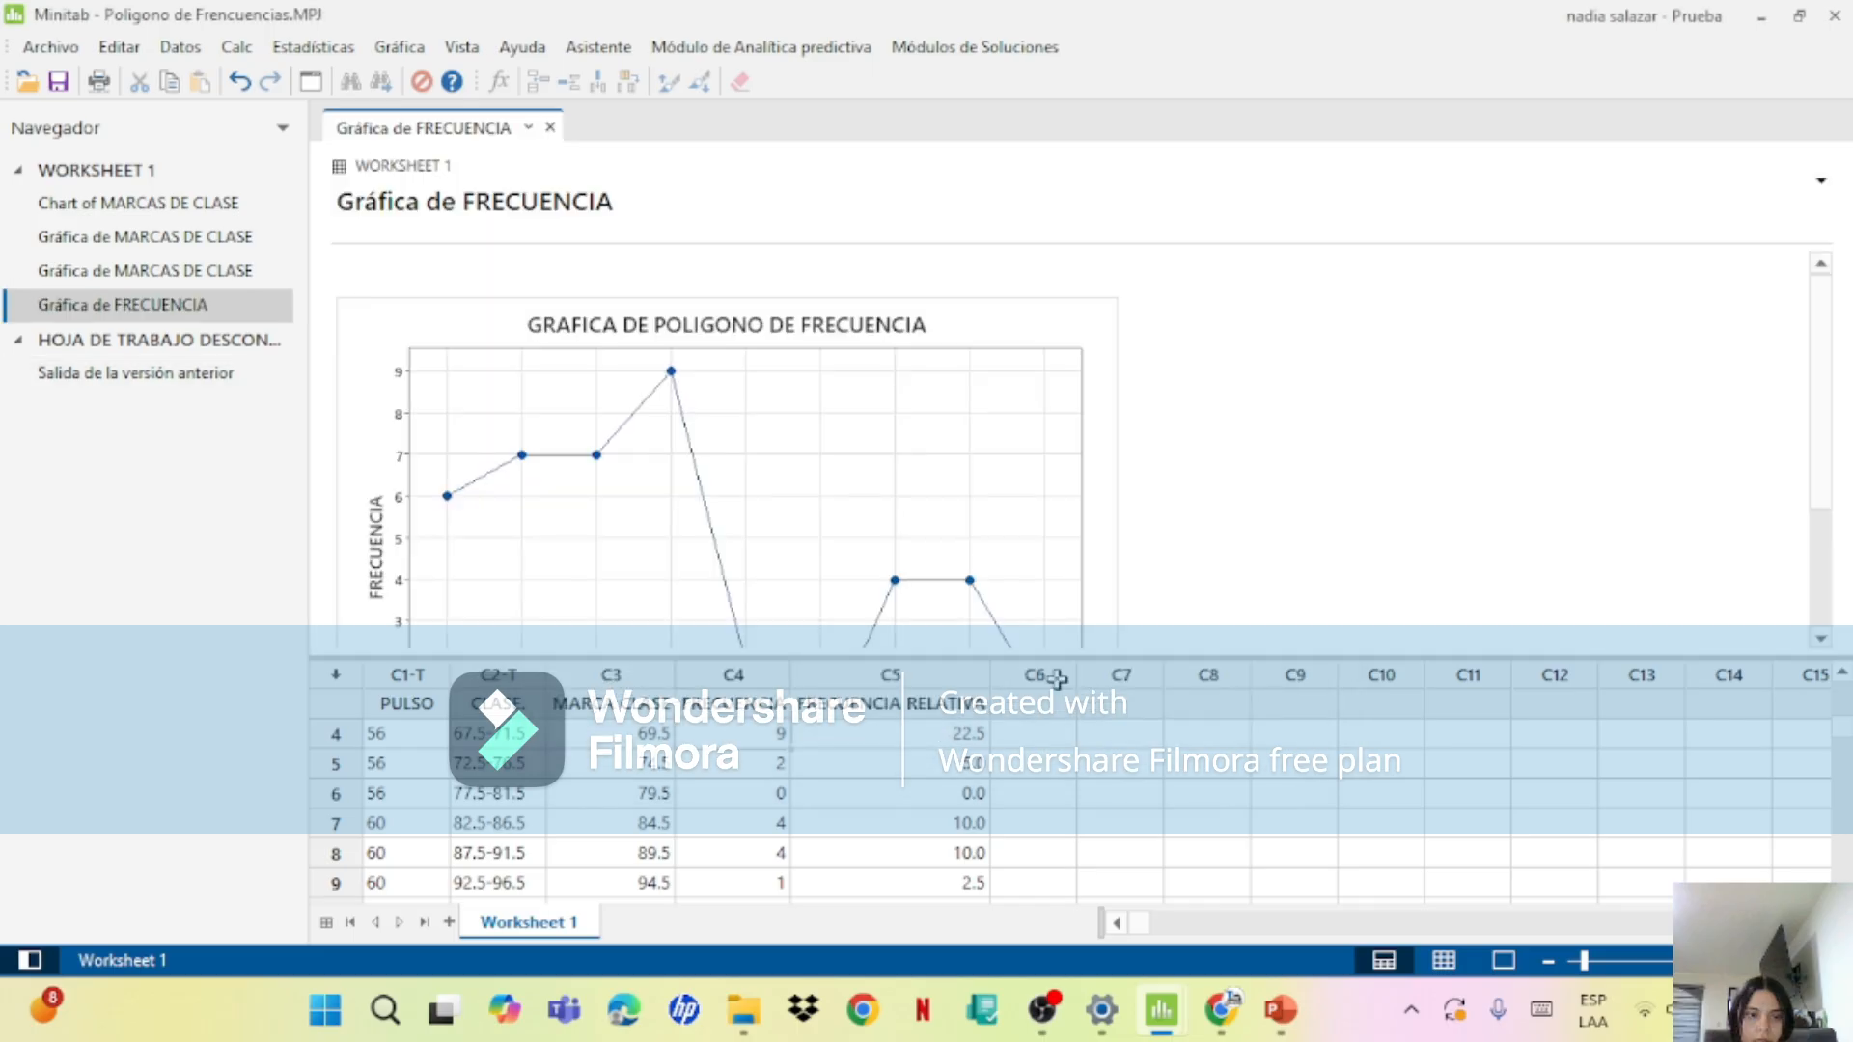
Step: Add data labels to the points of the FRECUENCIA polygon
double_click(833, 468)
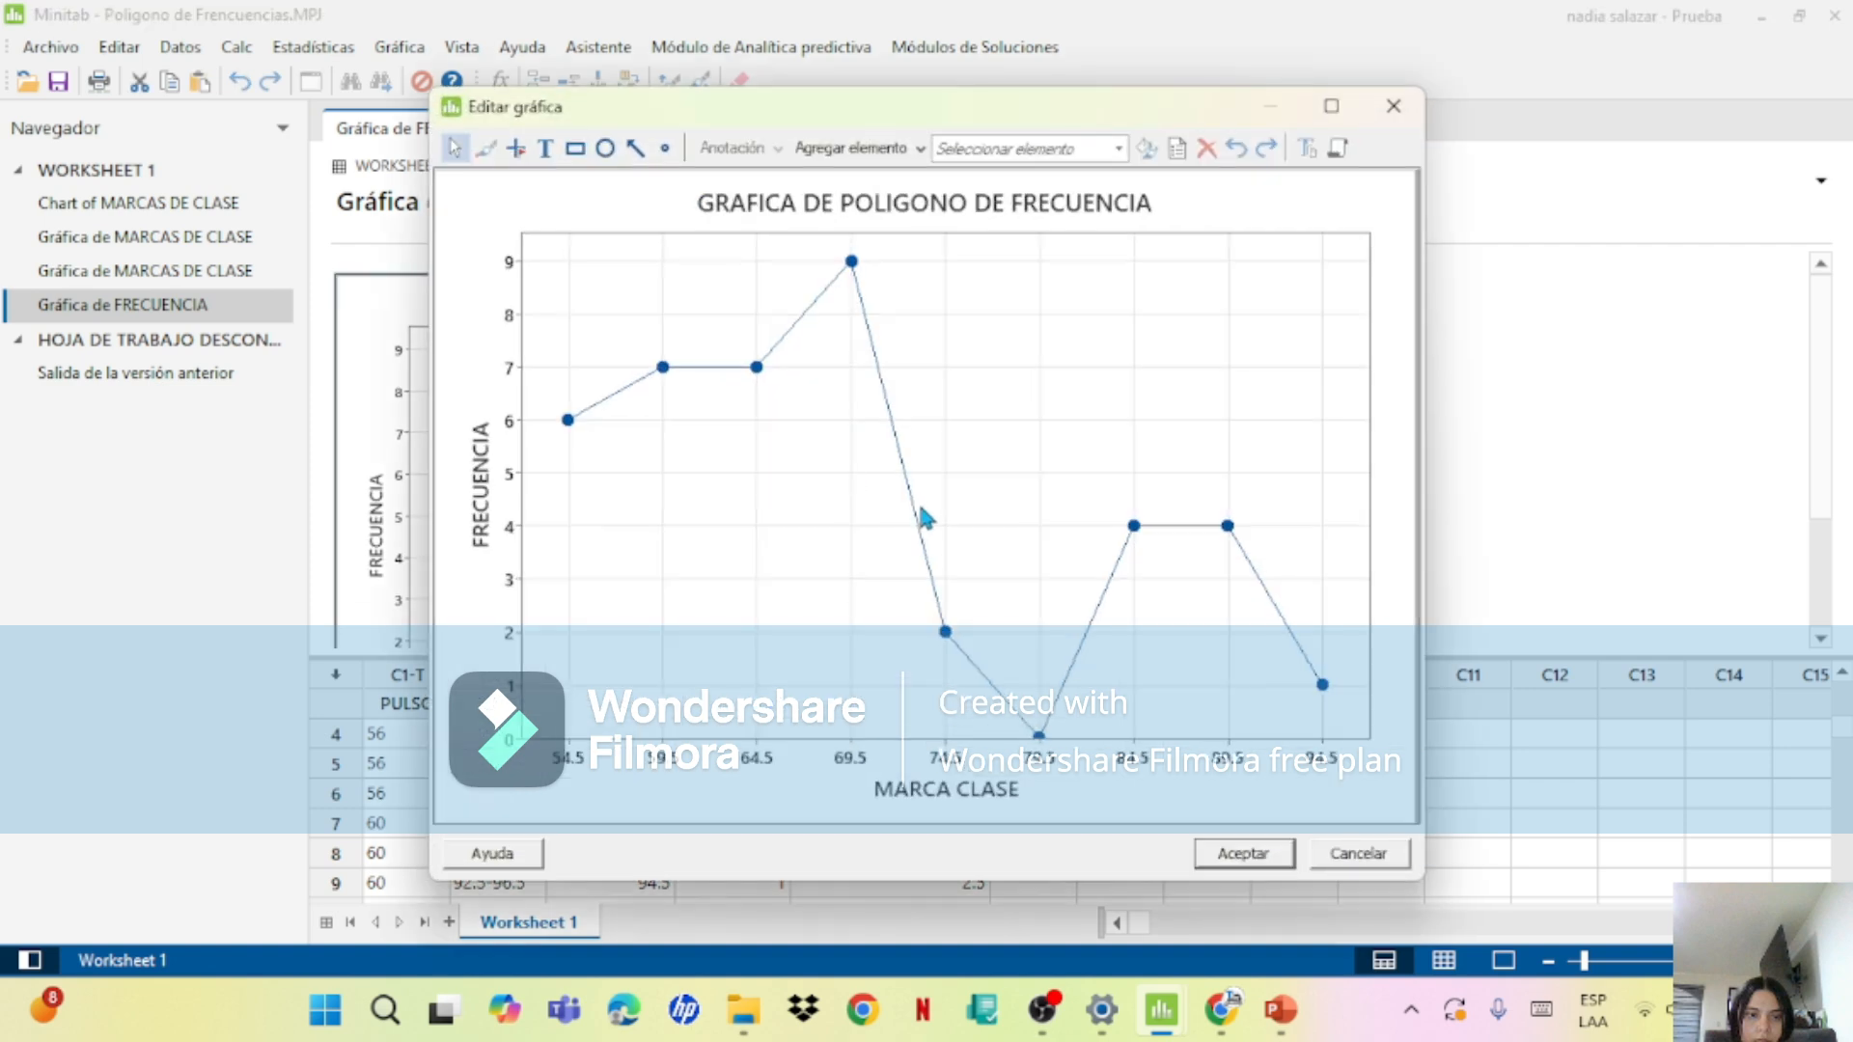
right_click(921, 509)
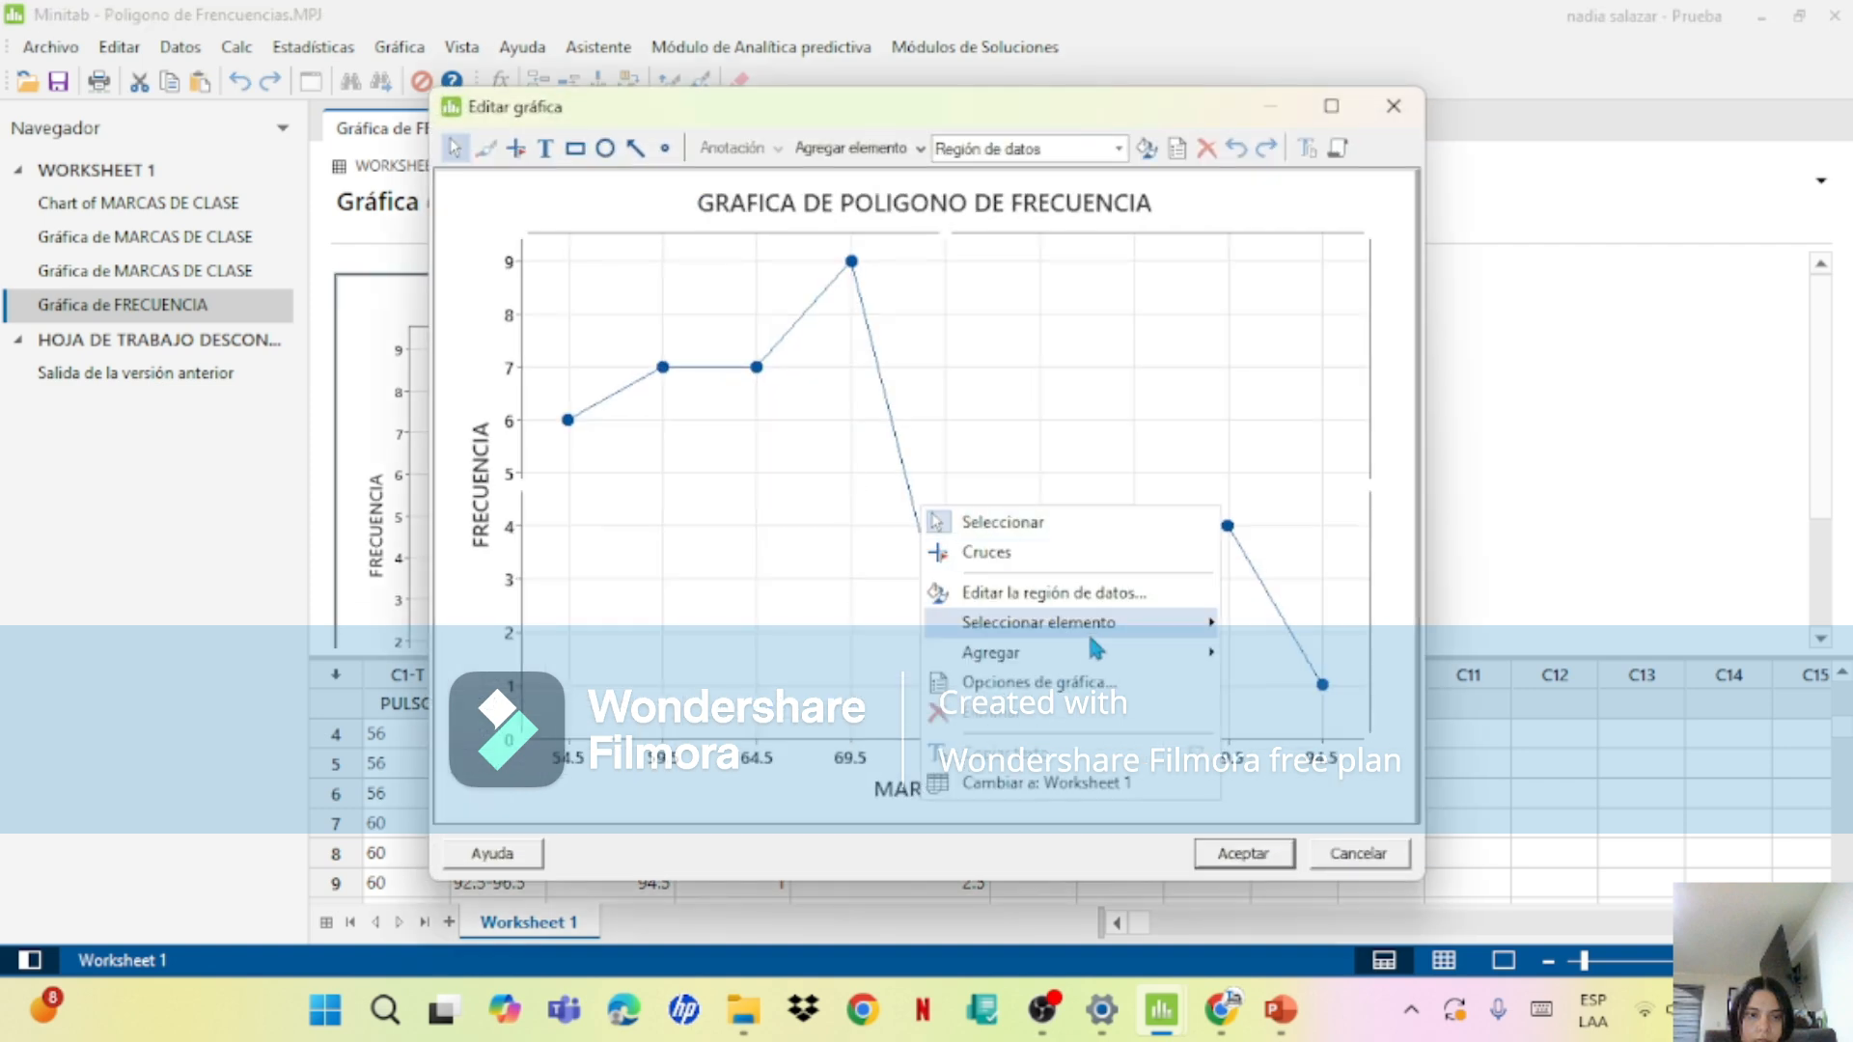
mouse_move(1073, 648)
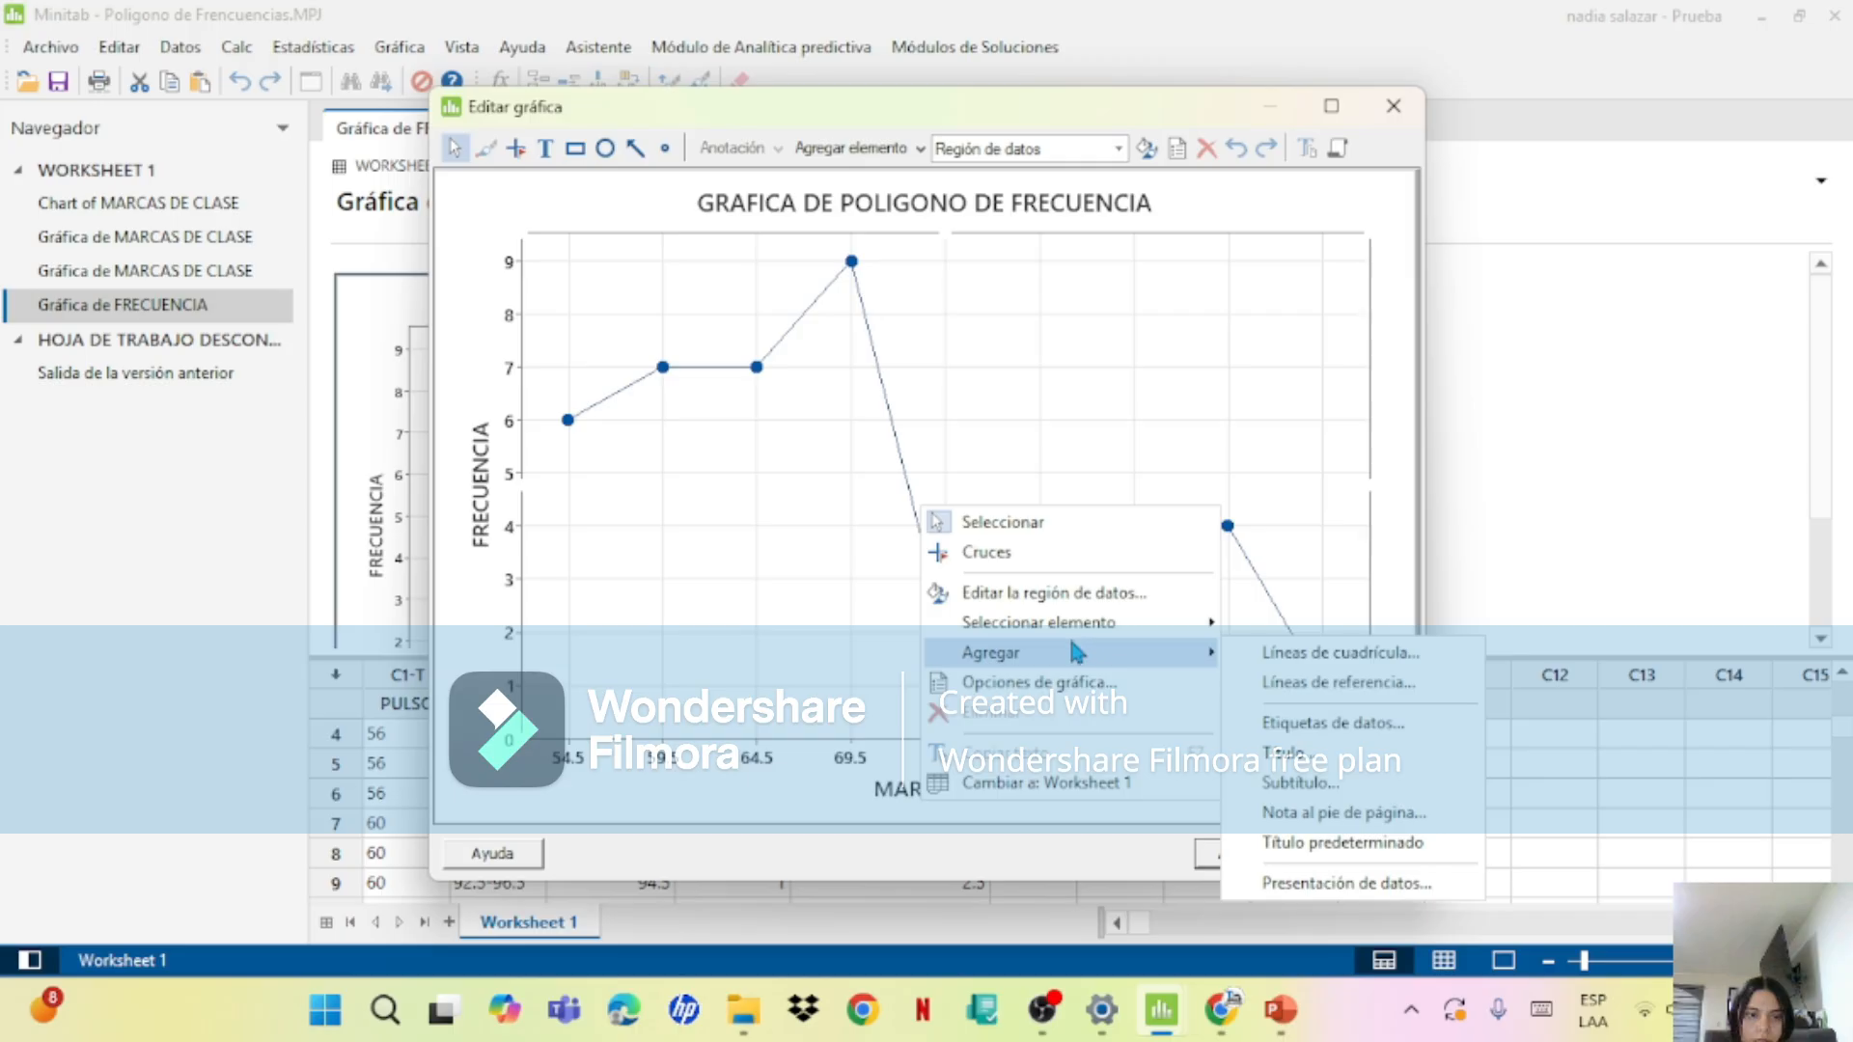
click(1320, 733)
click(1061, 739)
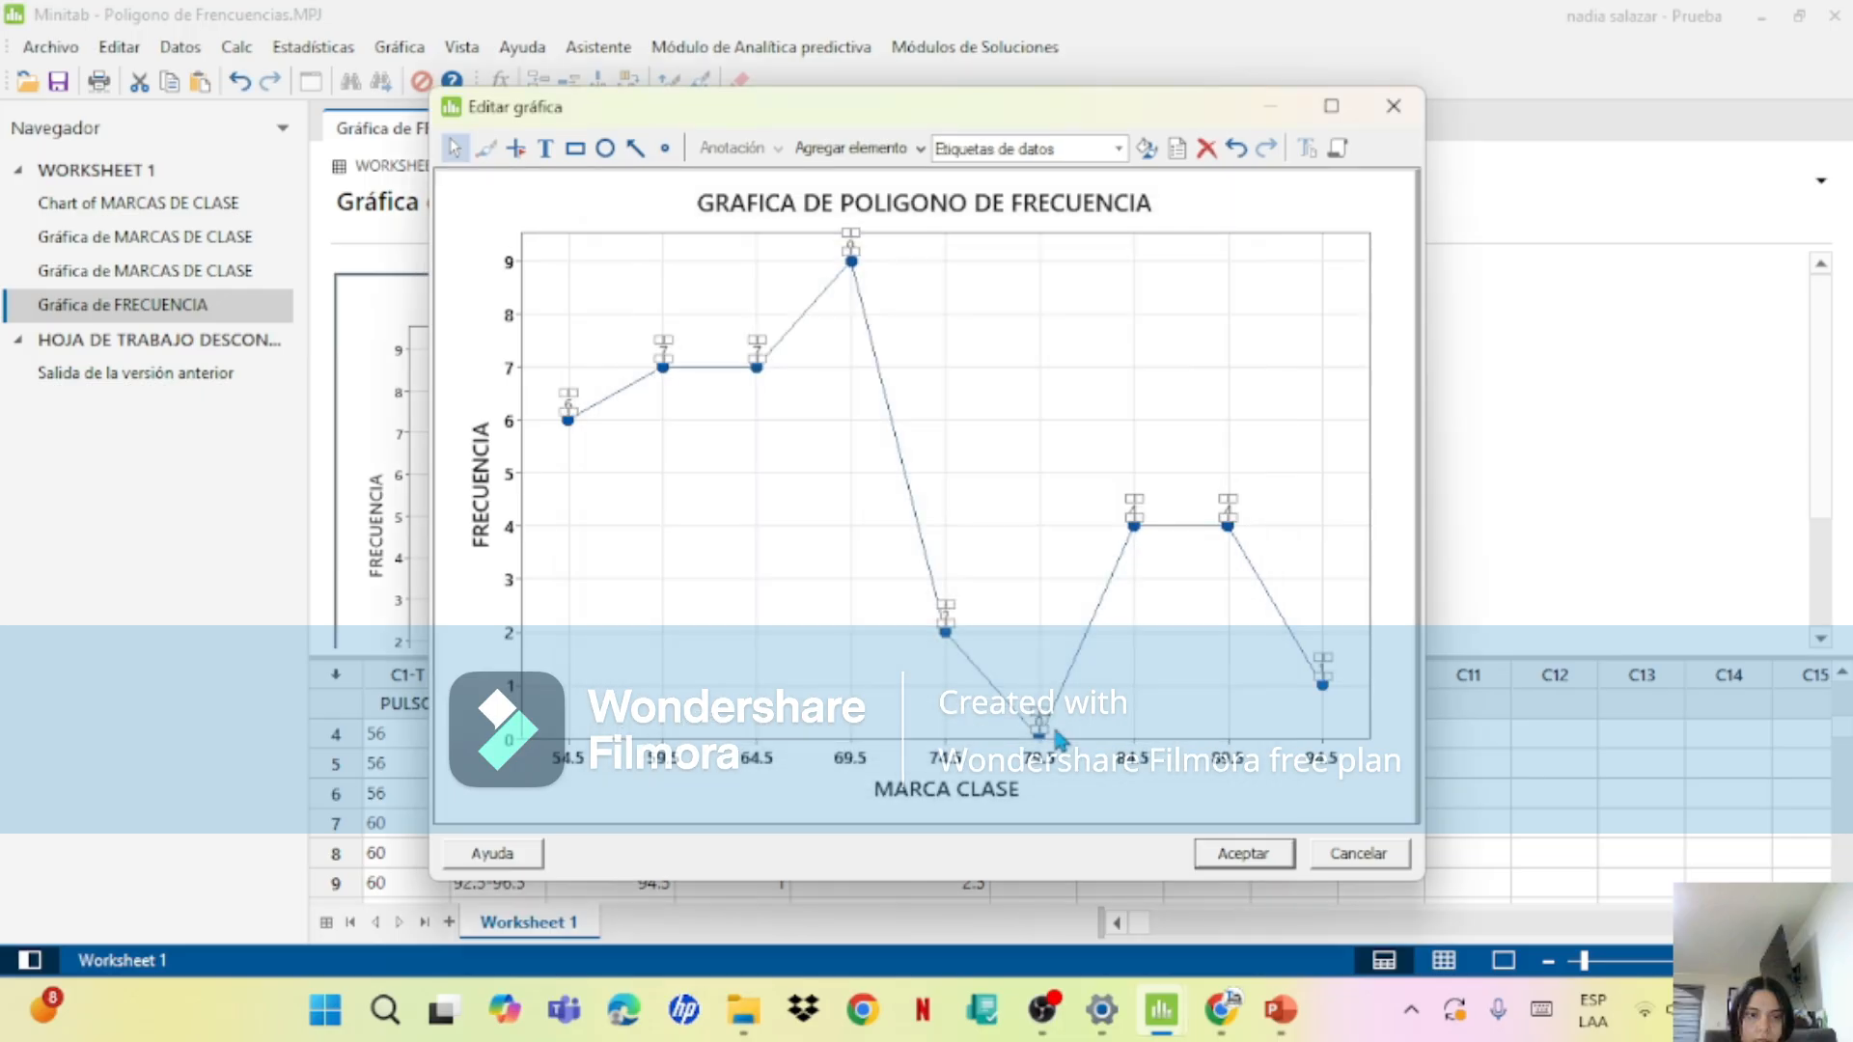
click(852, 512)
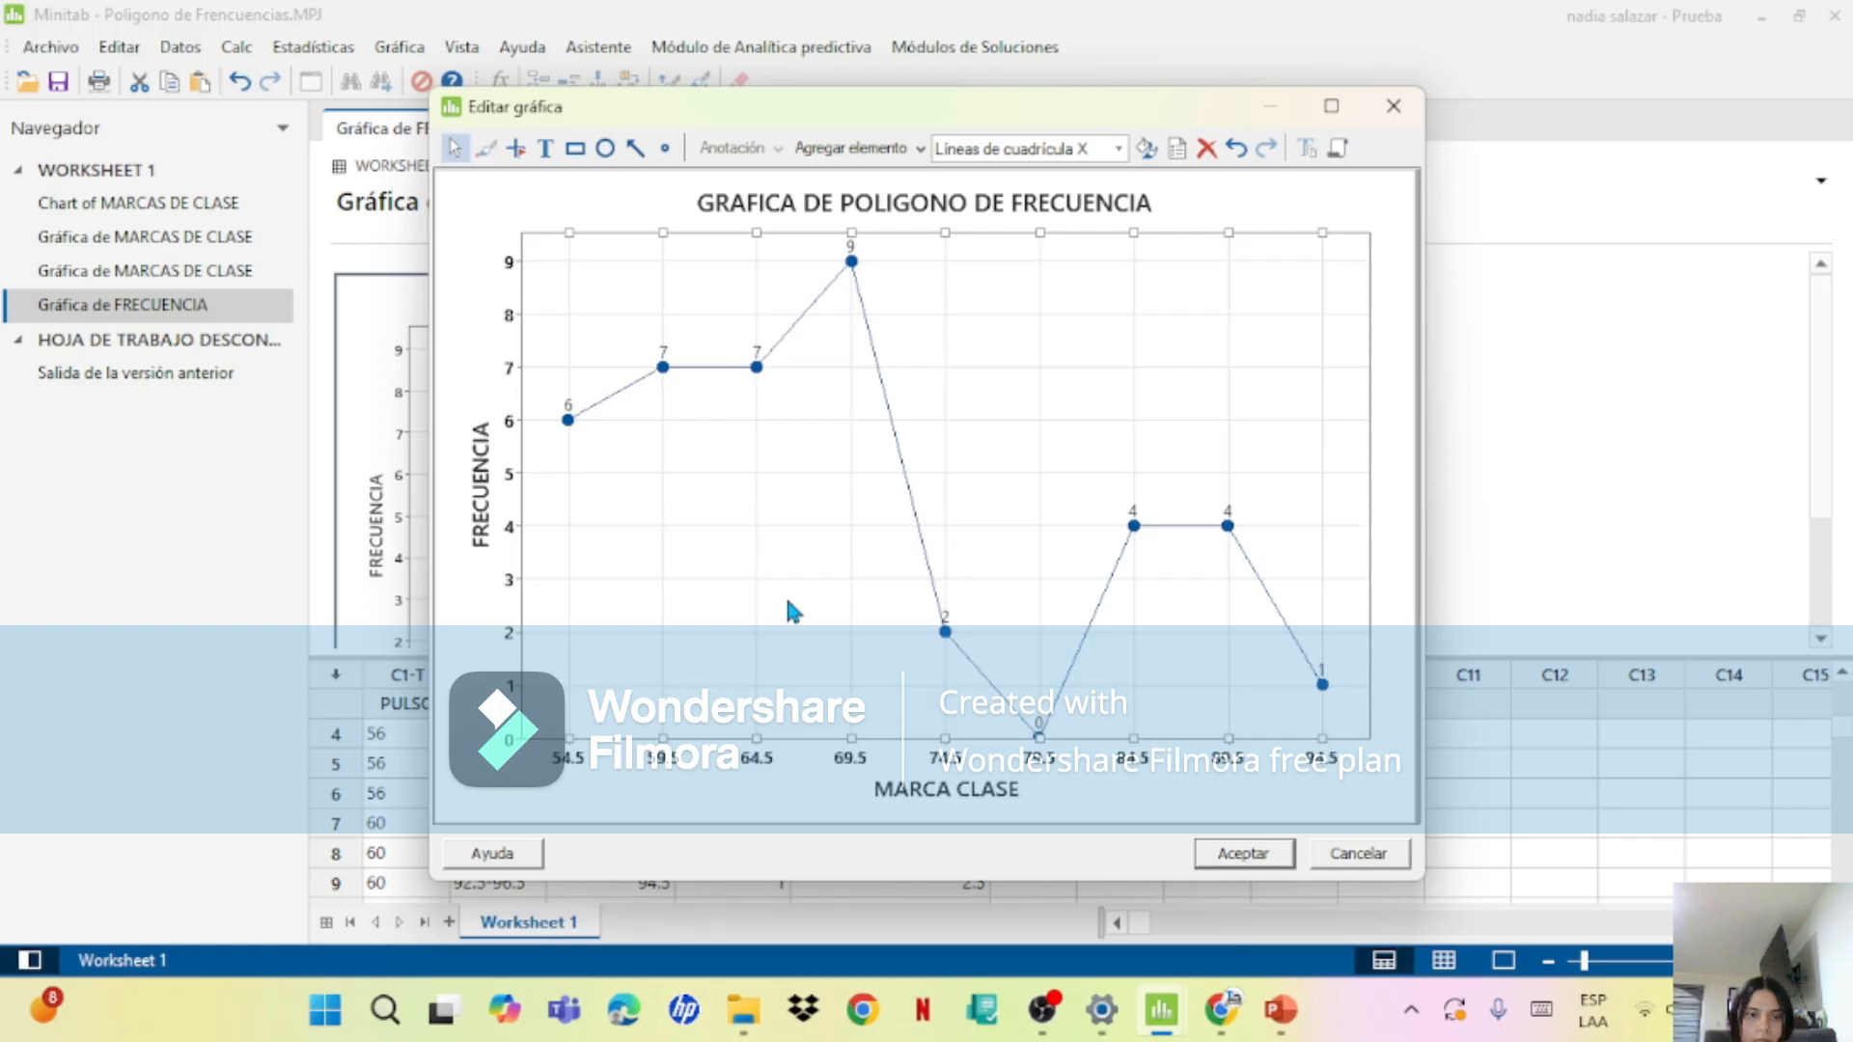
click(1241, 854)
Step: Switch to PowerPoint and read the definition of Polígono de Frecuencias Relativas on slide 6
click(1281, 1009)
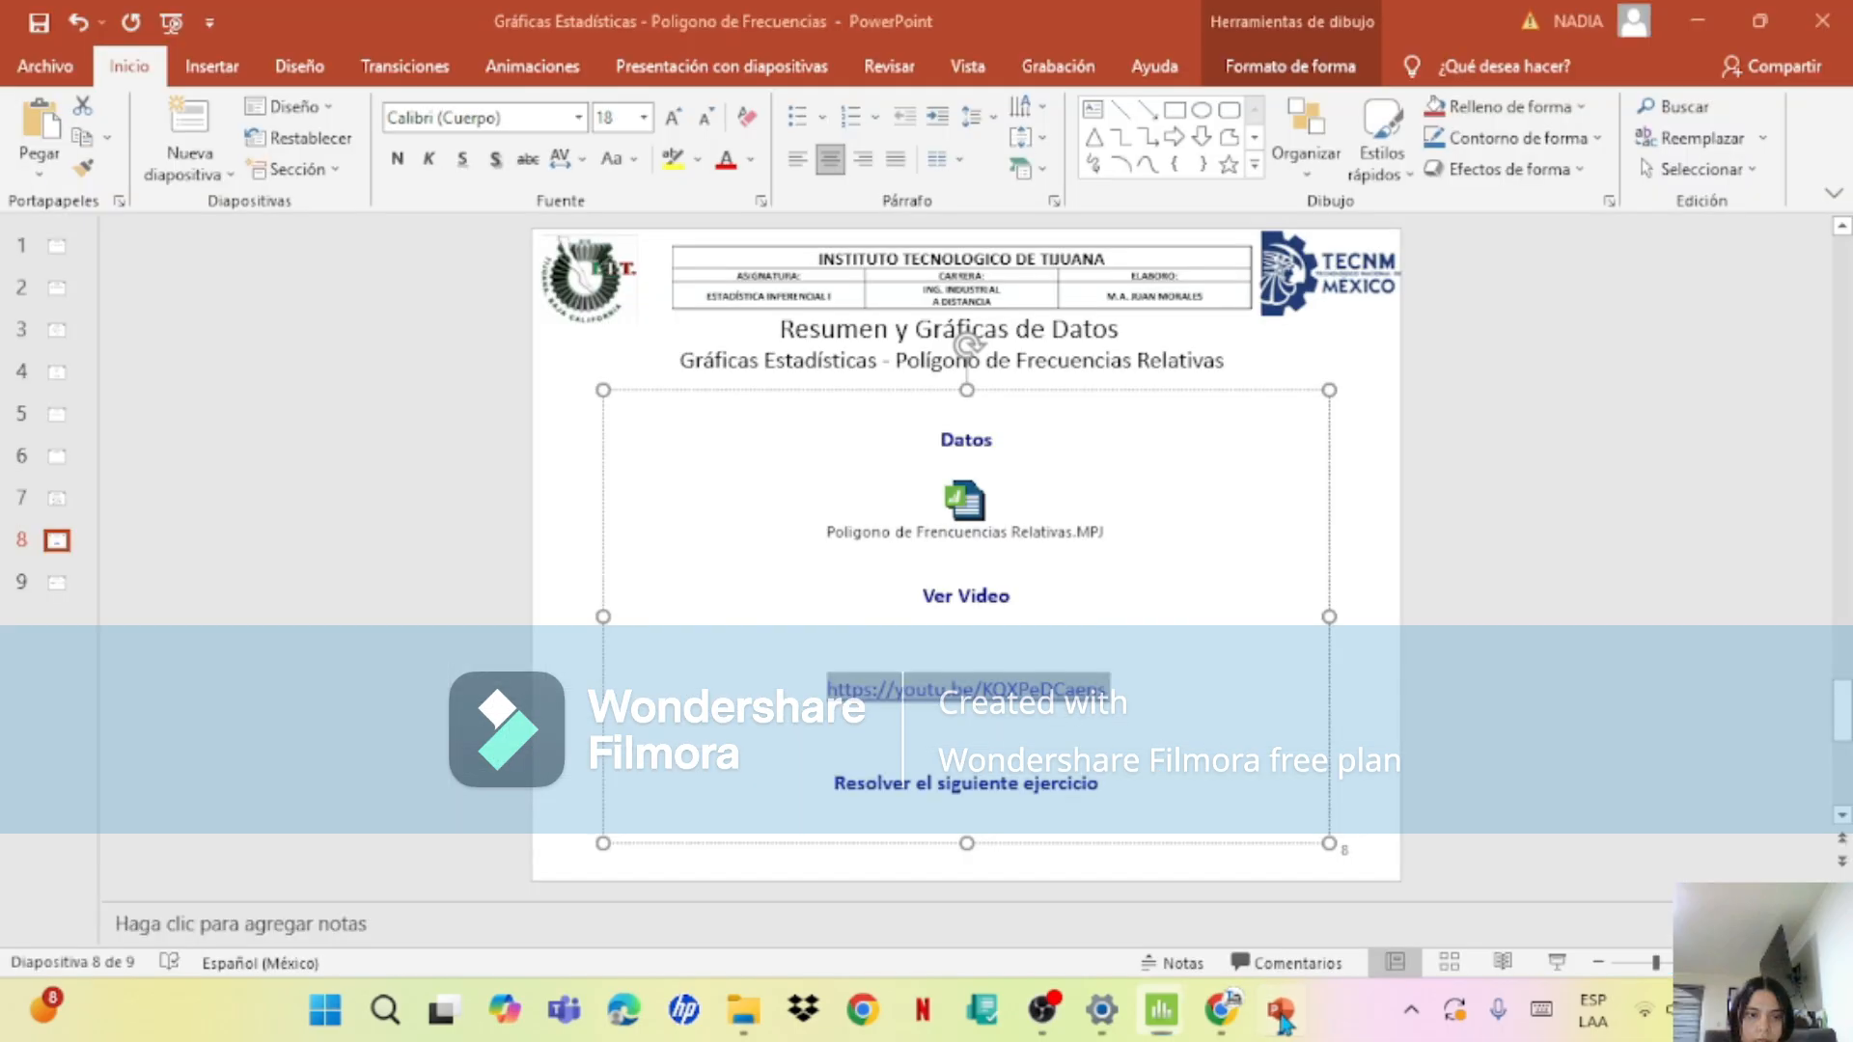
click(53, 507)
click(54, 477)
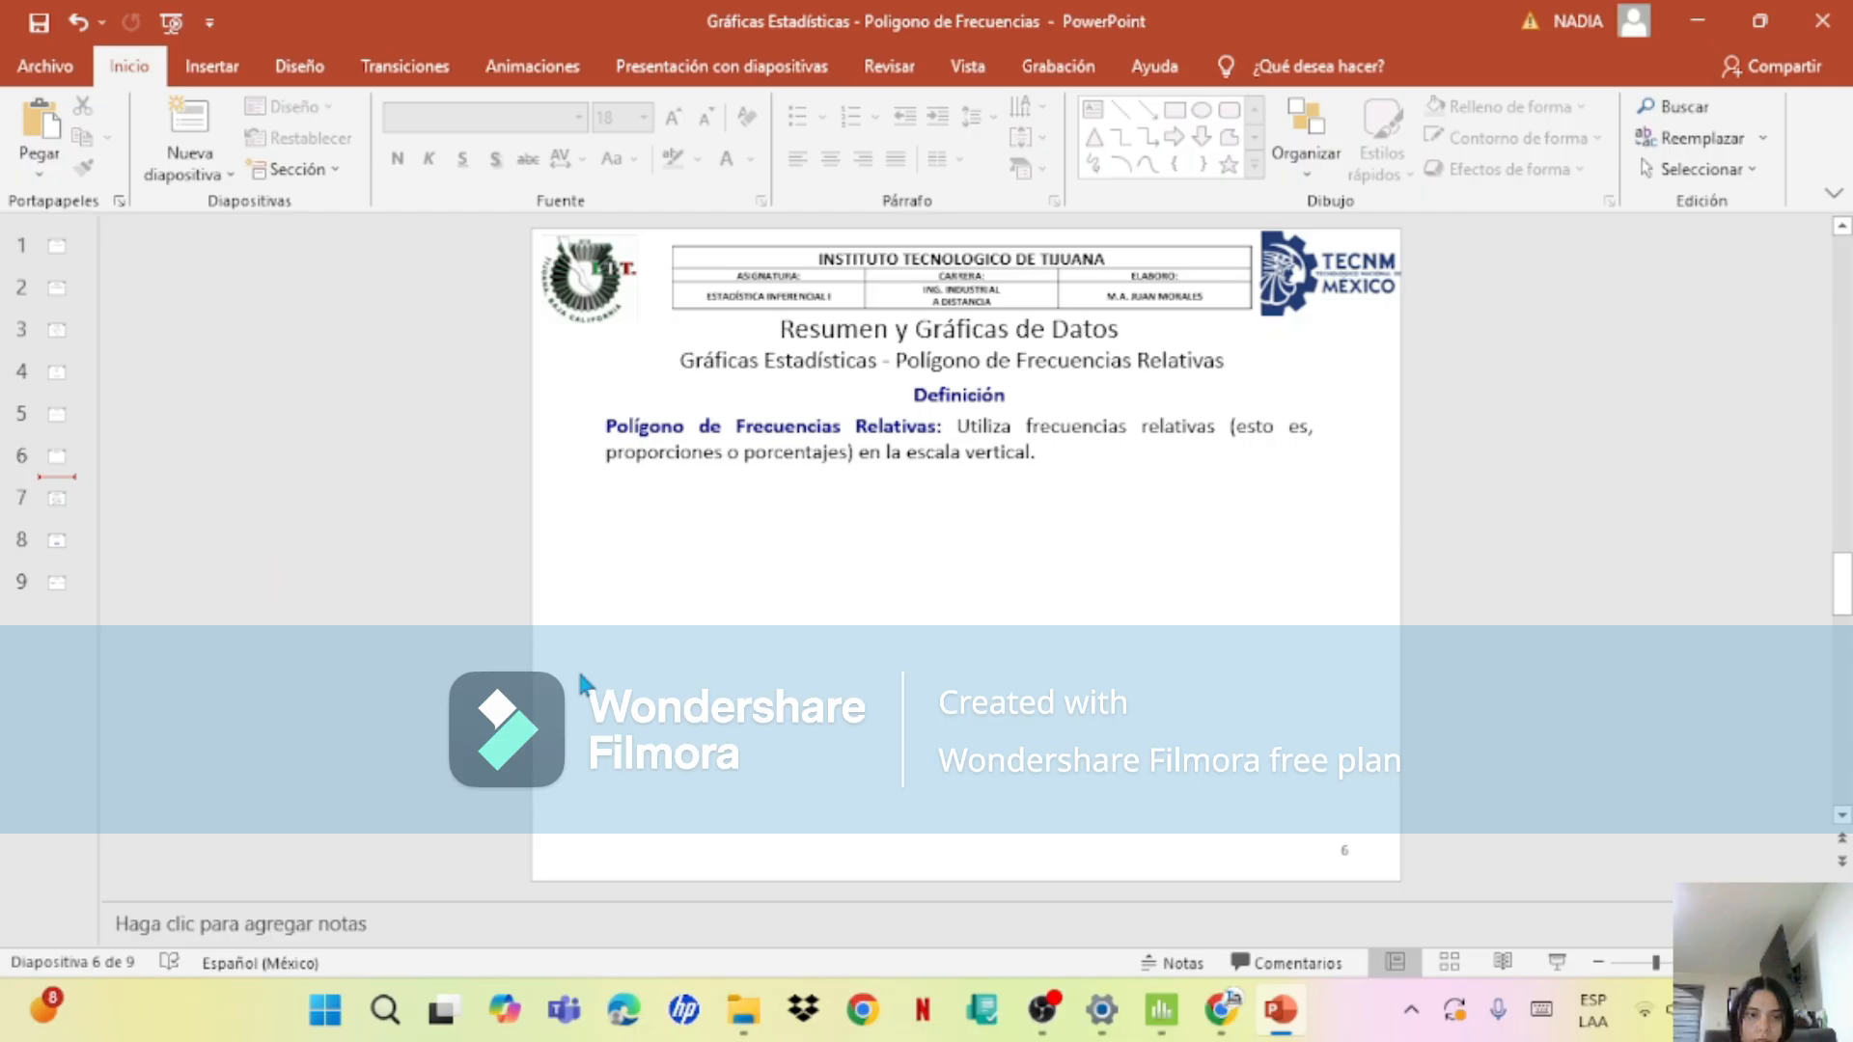
Step: Return to the polygon project in Minitab and set up a simple table-values bar chart of FRECUENCIA RELATIVA by MARCA CLASE
mouse_move(1161, 1009)
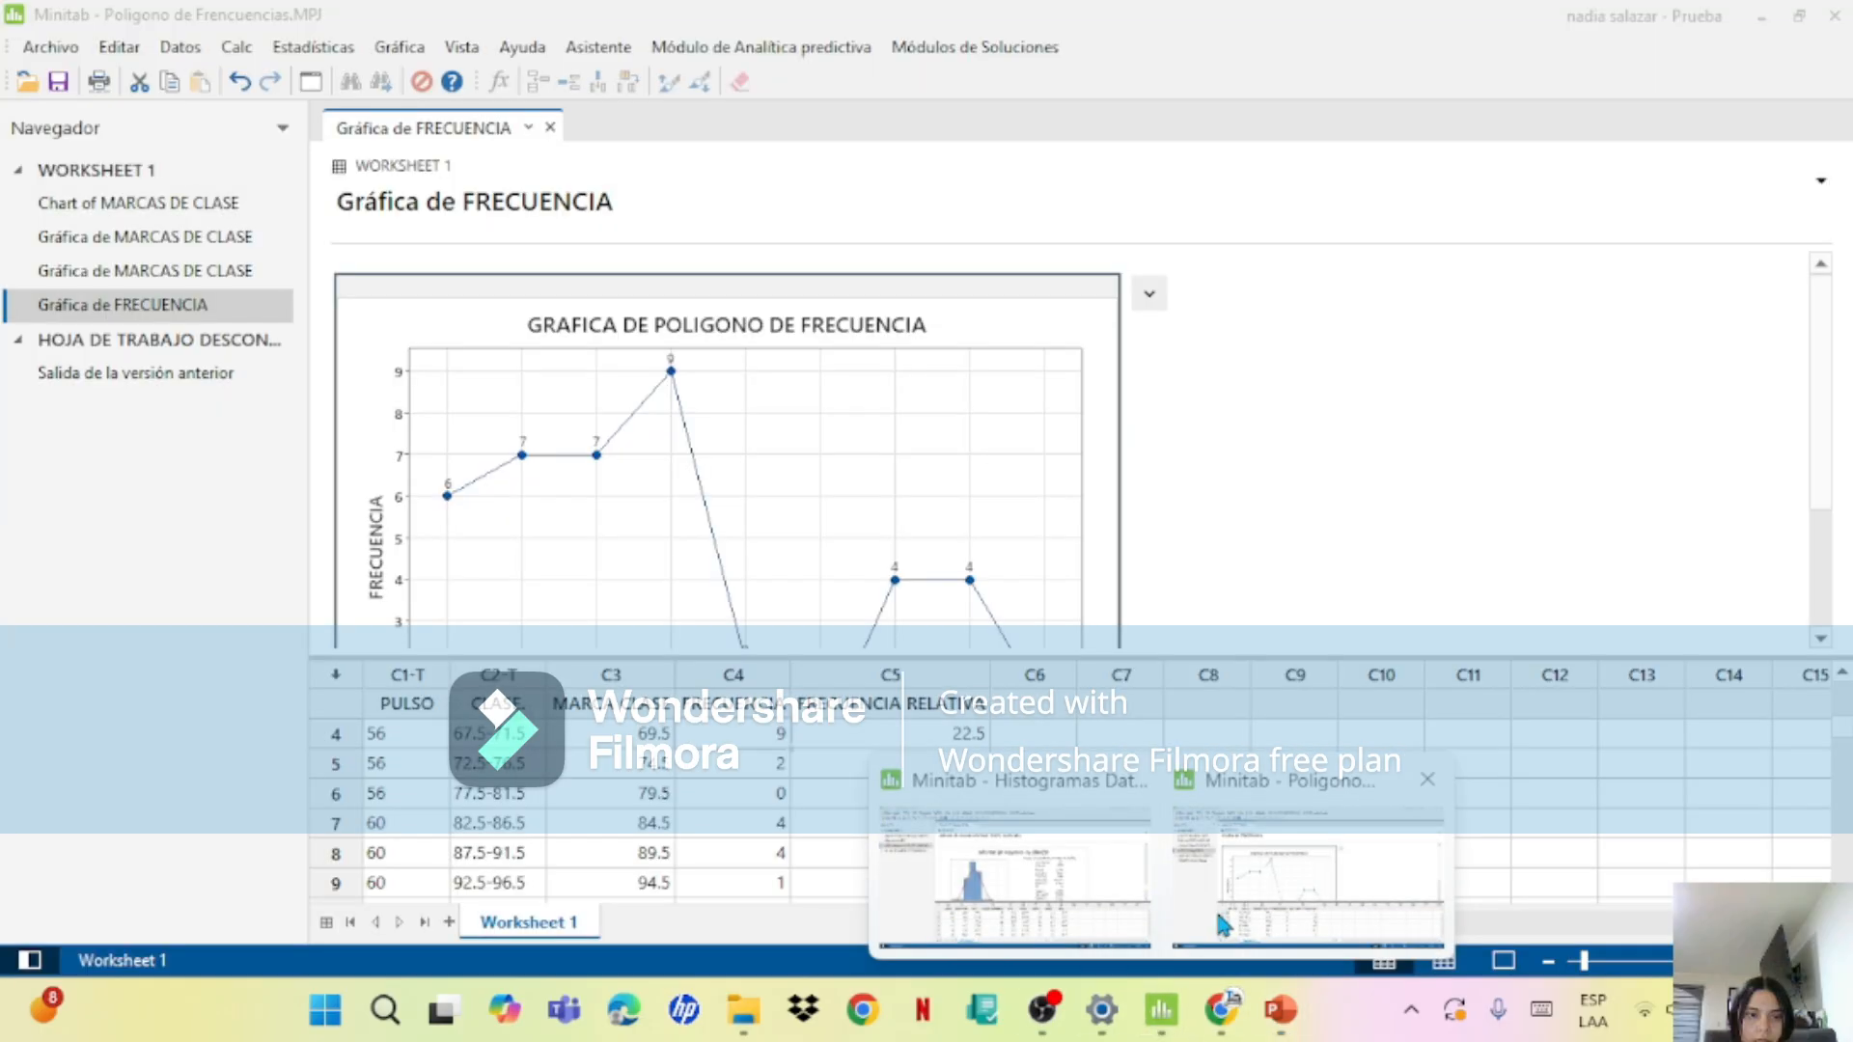
click(1223, 925)
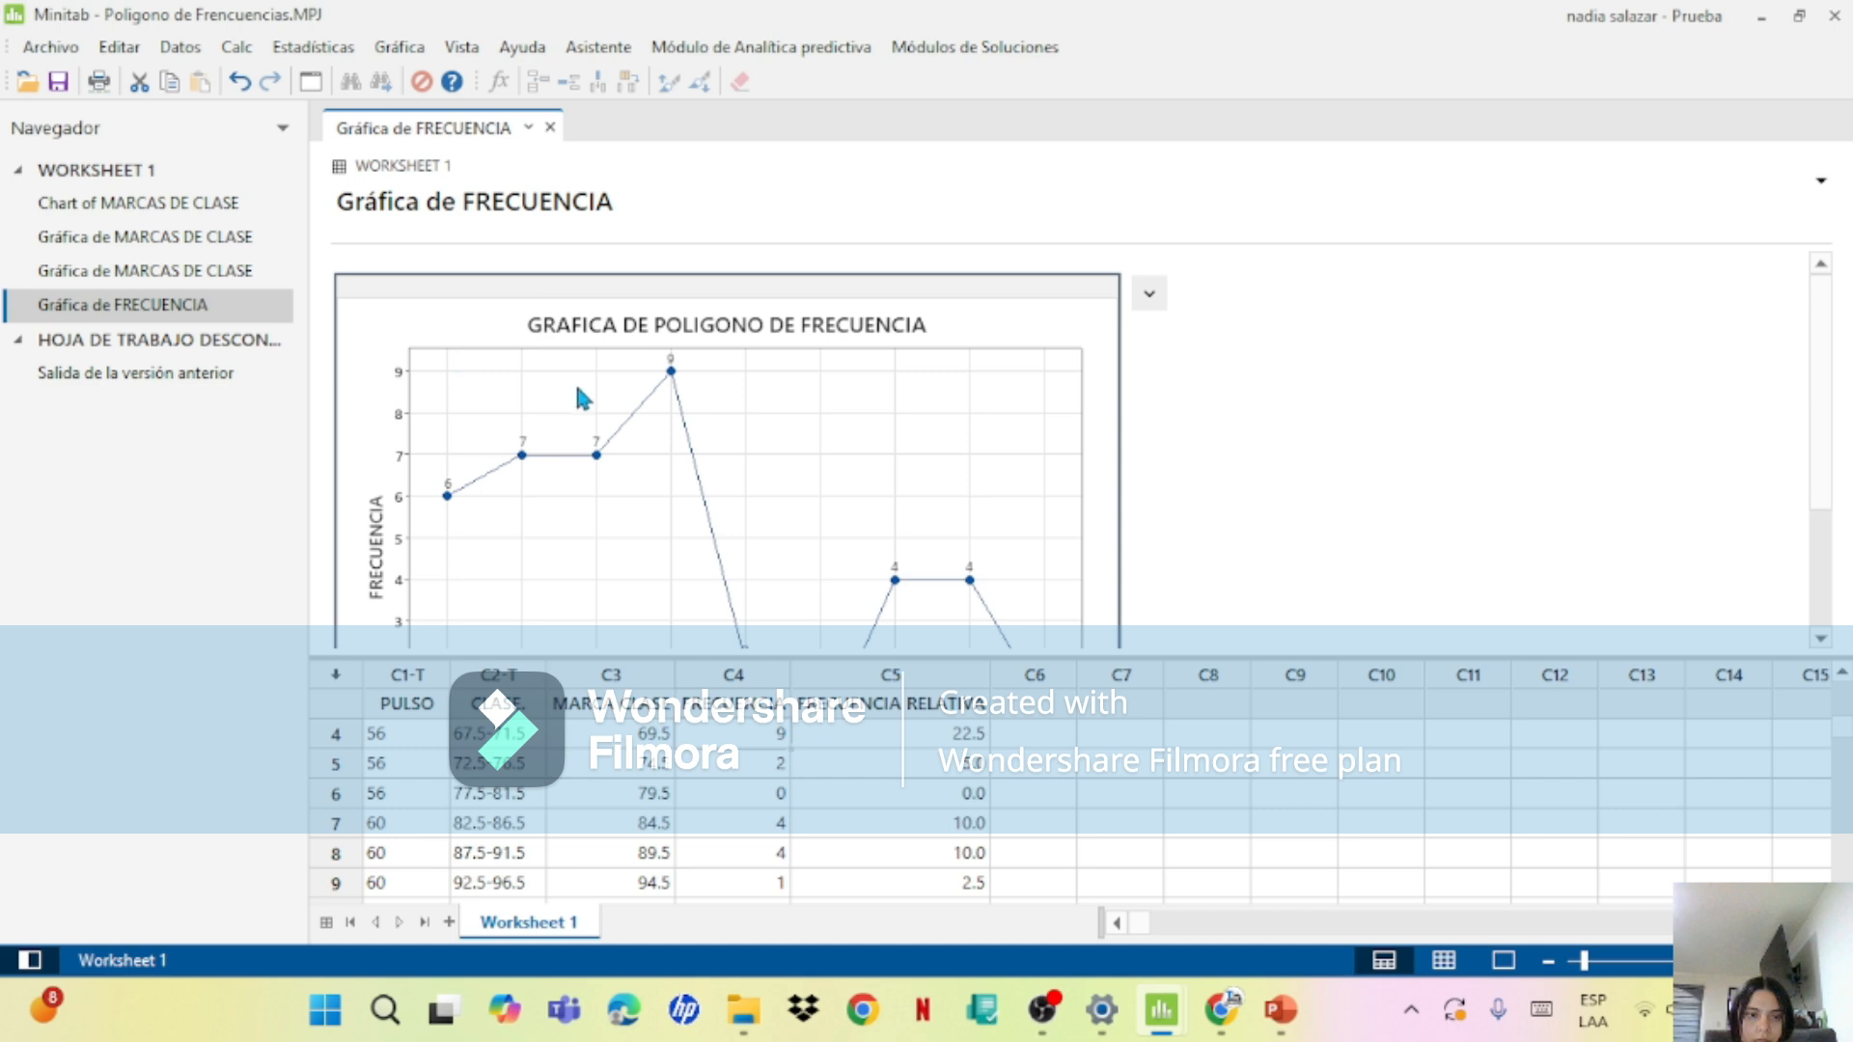
click(401, 48)
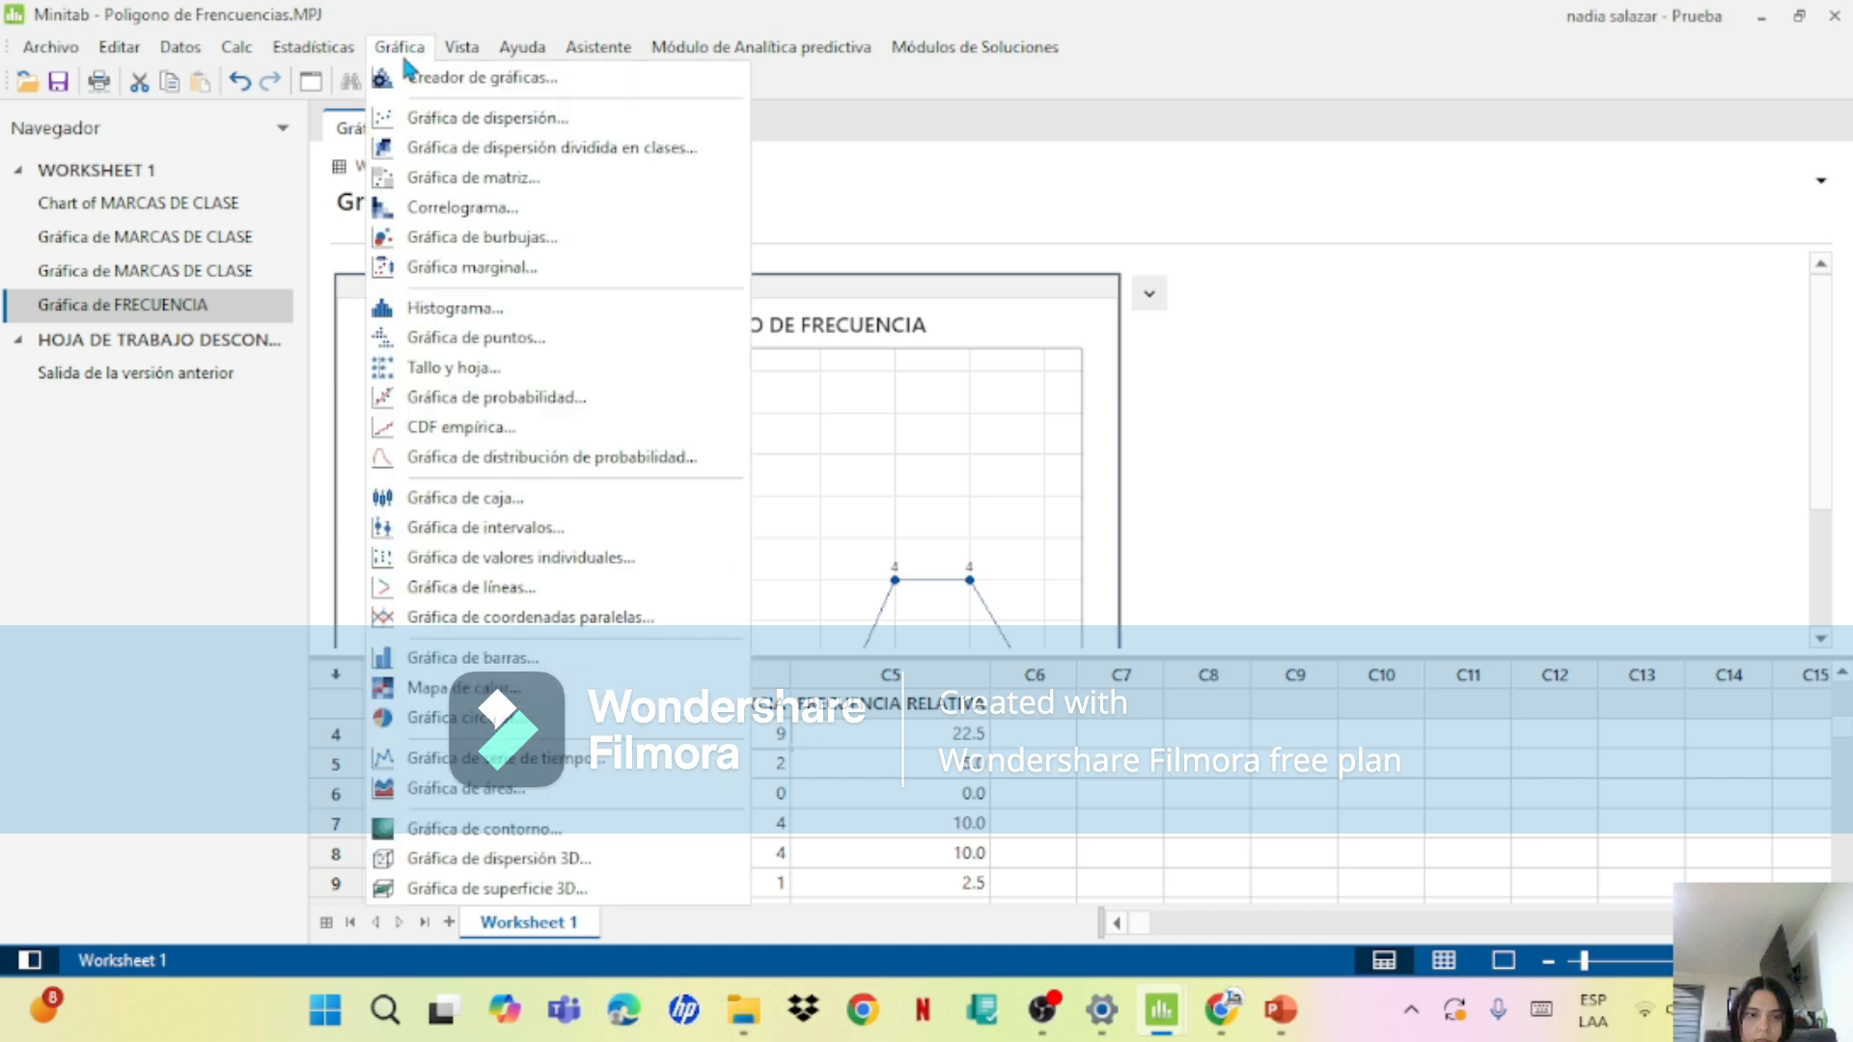
click(495, 659)
click(896, 312)
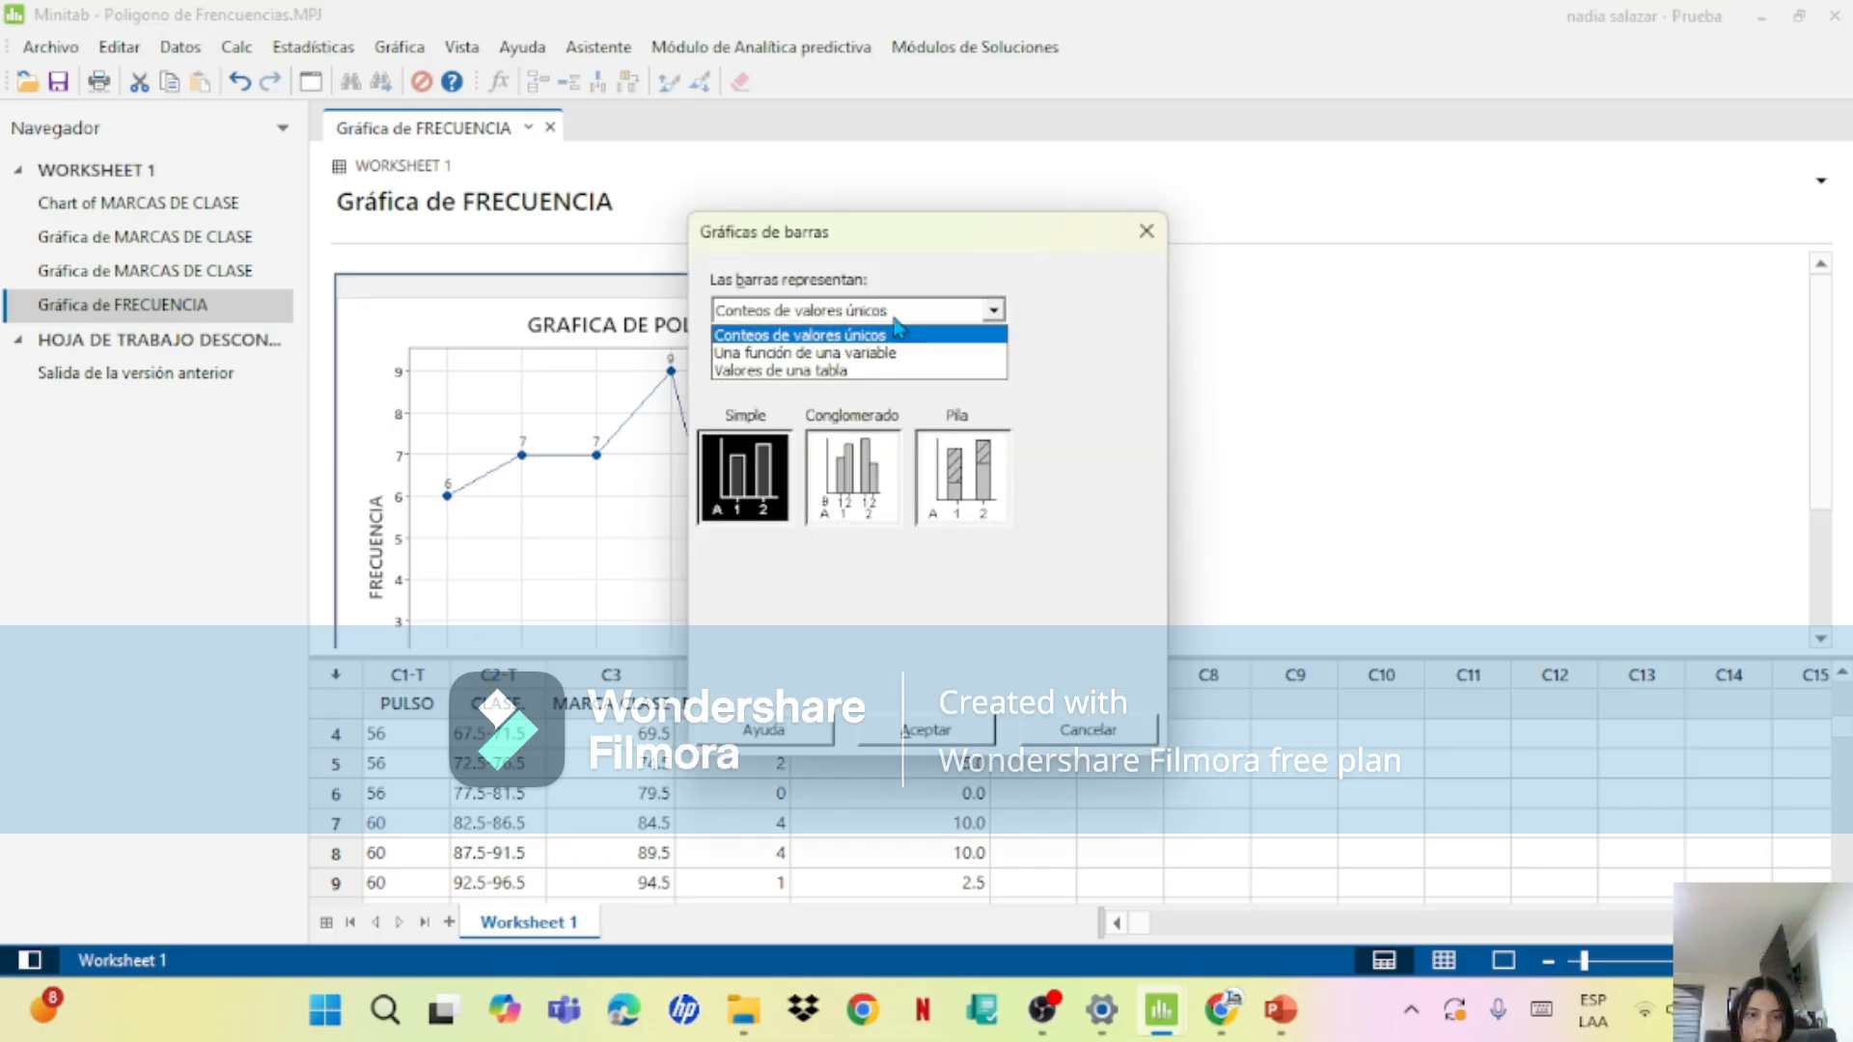
click(852, 391)
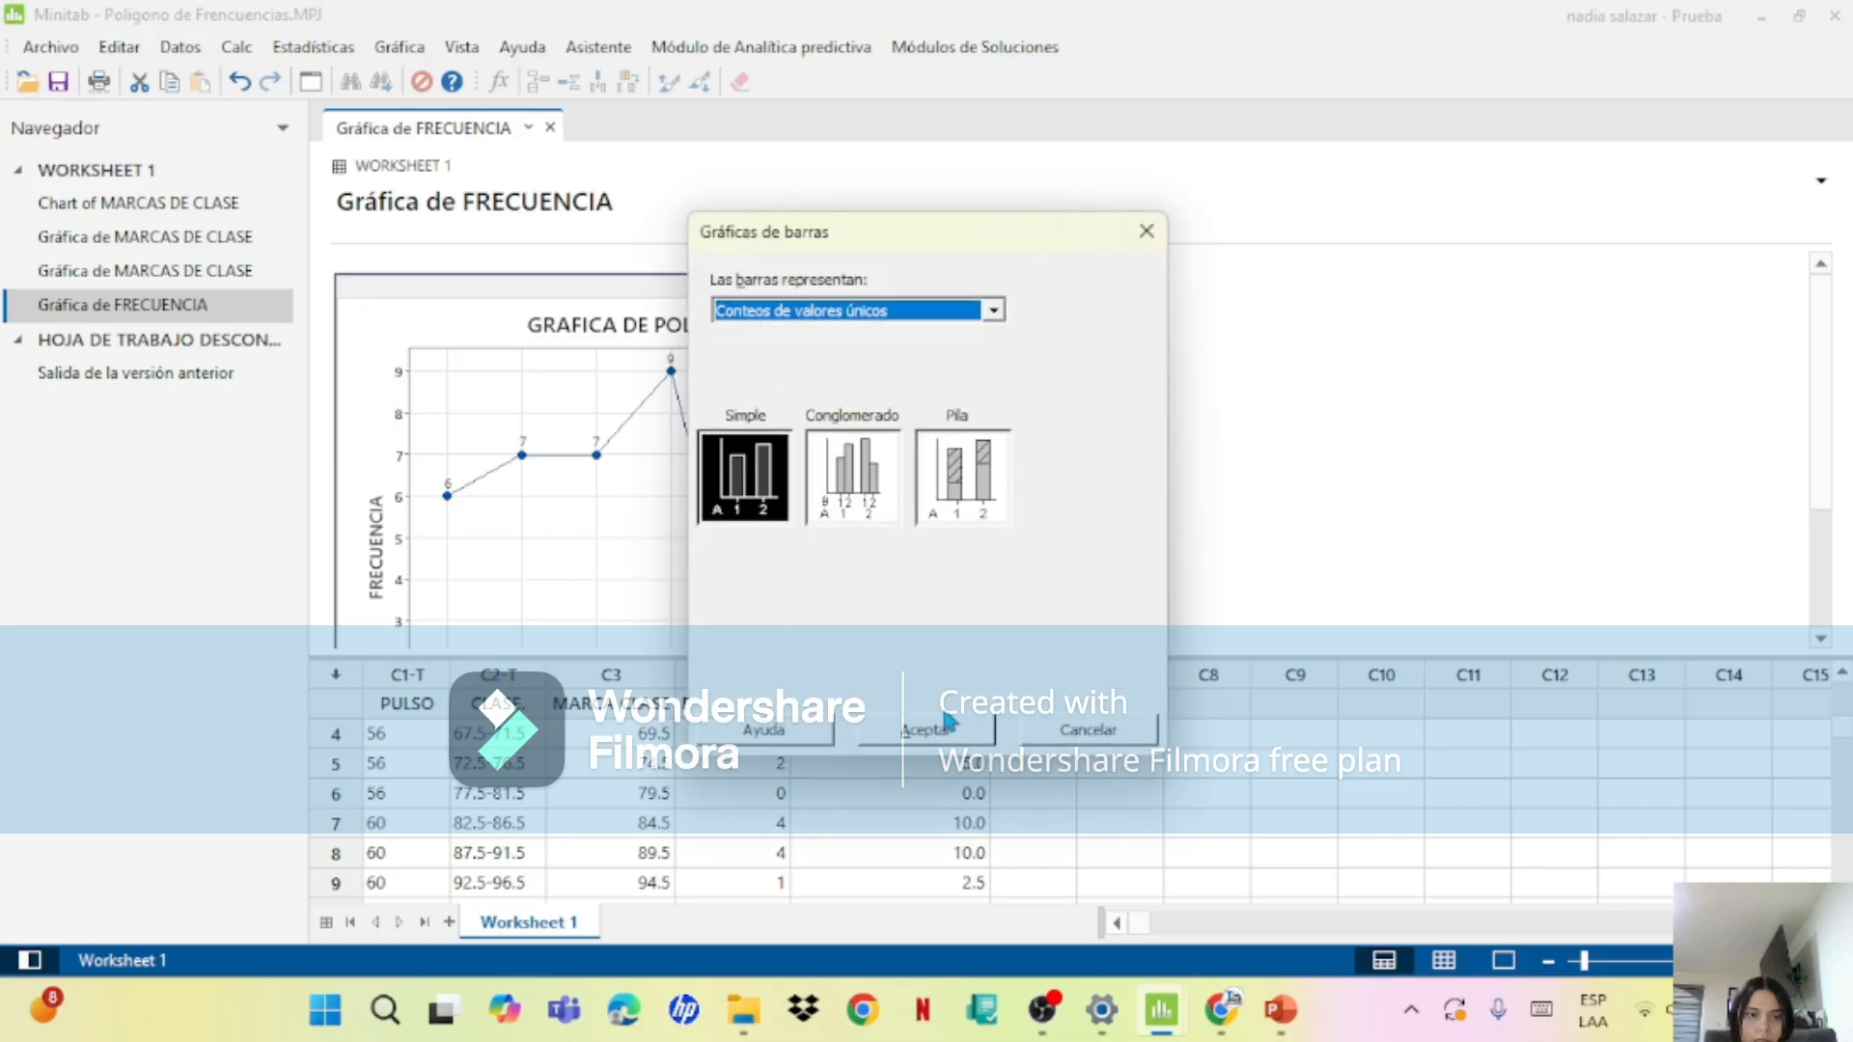
click(898, 313)
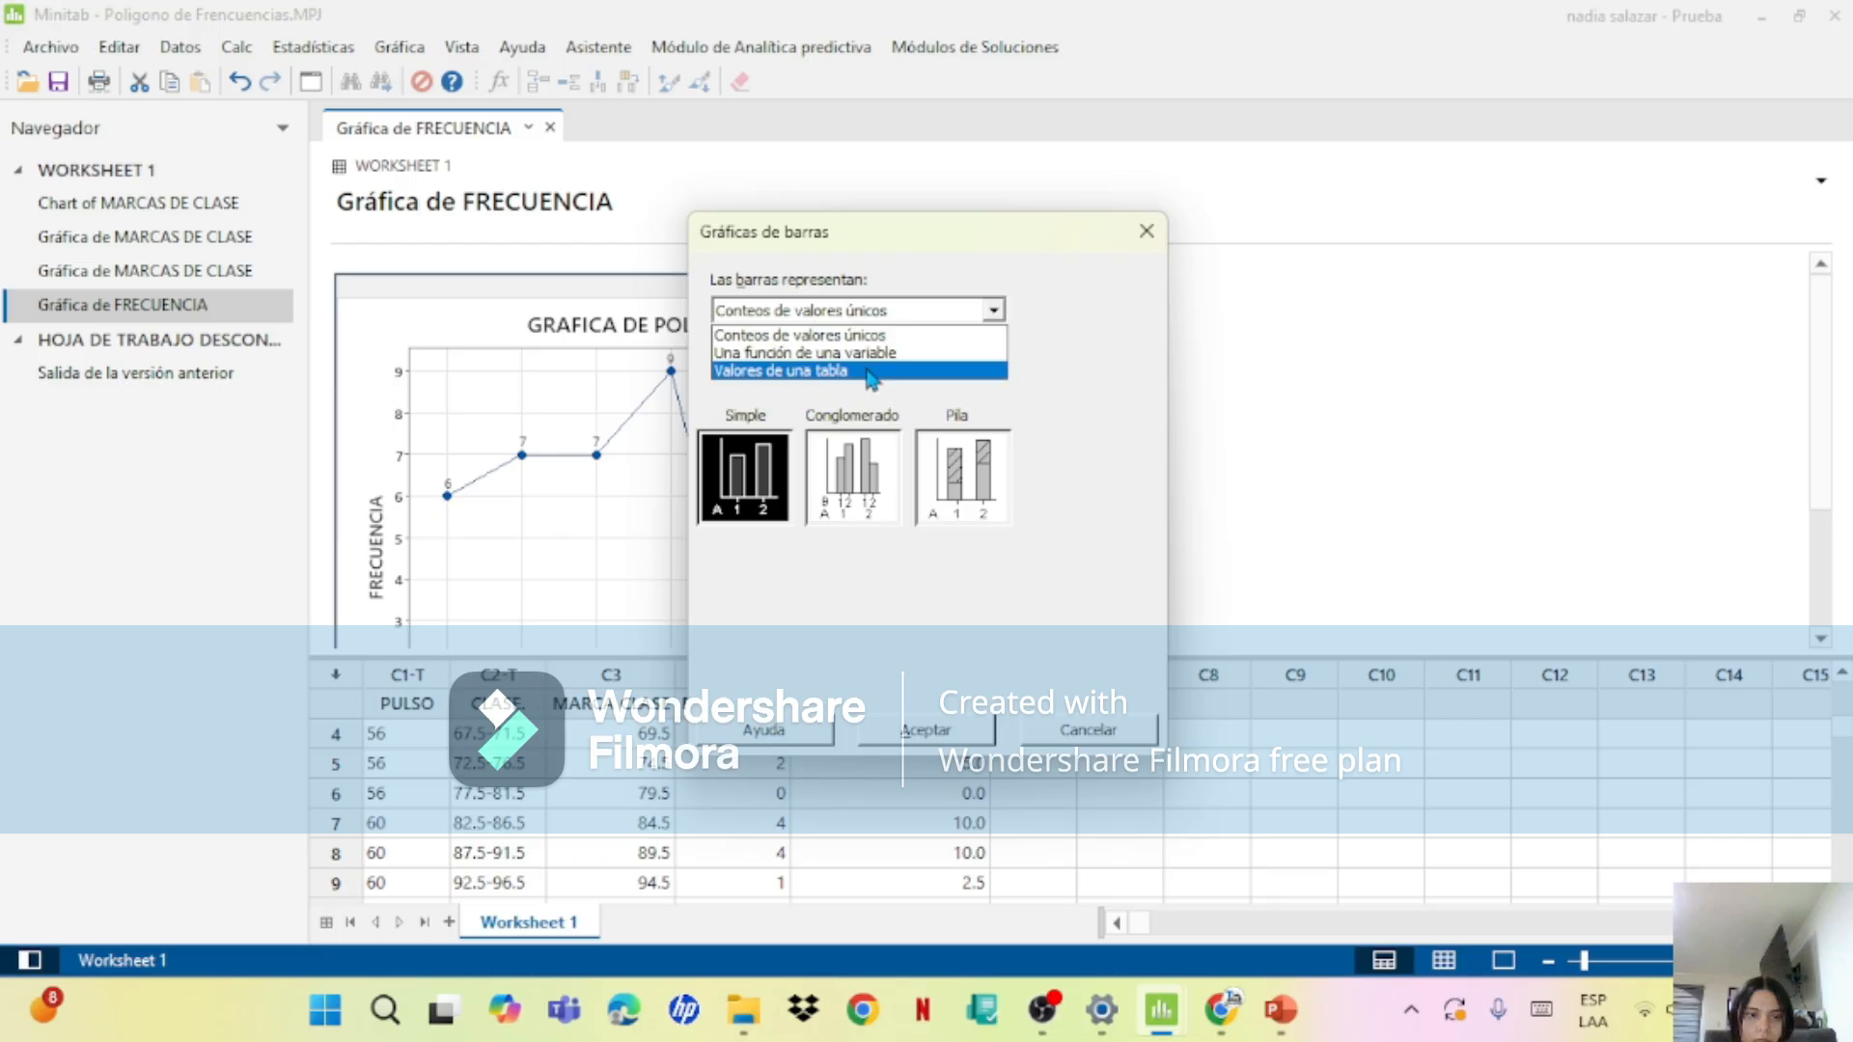
click(871, 372)
click(904, 737)
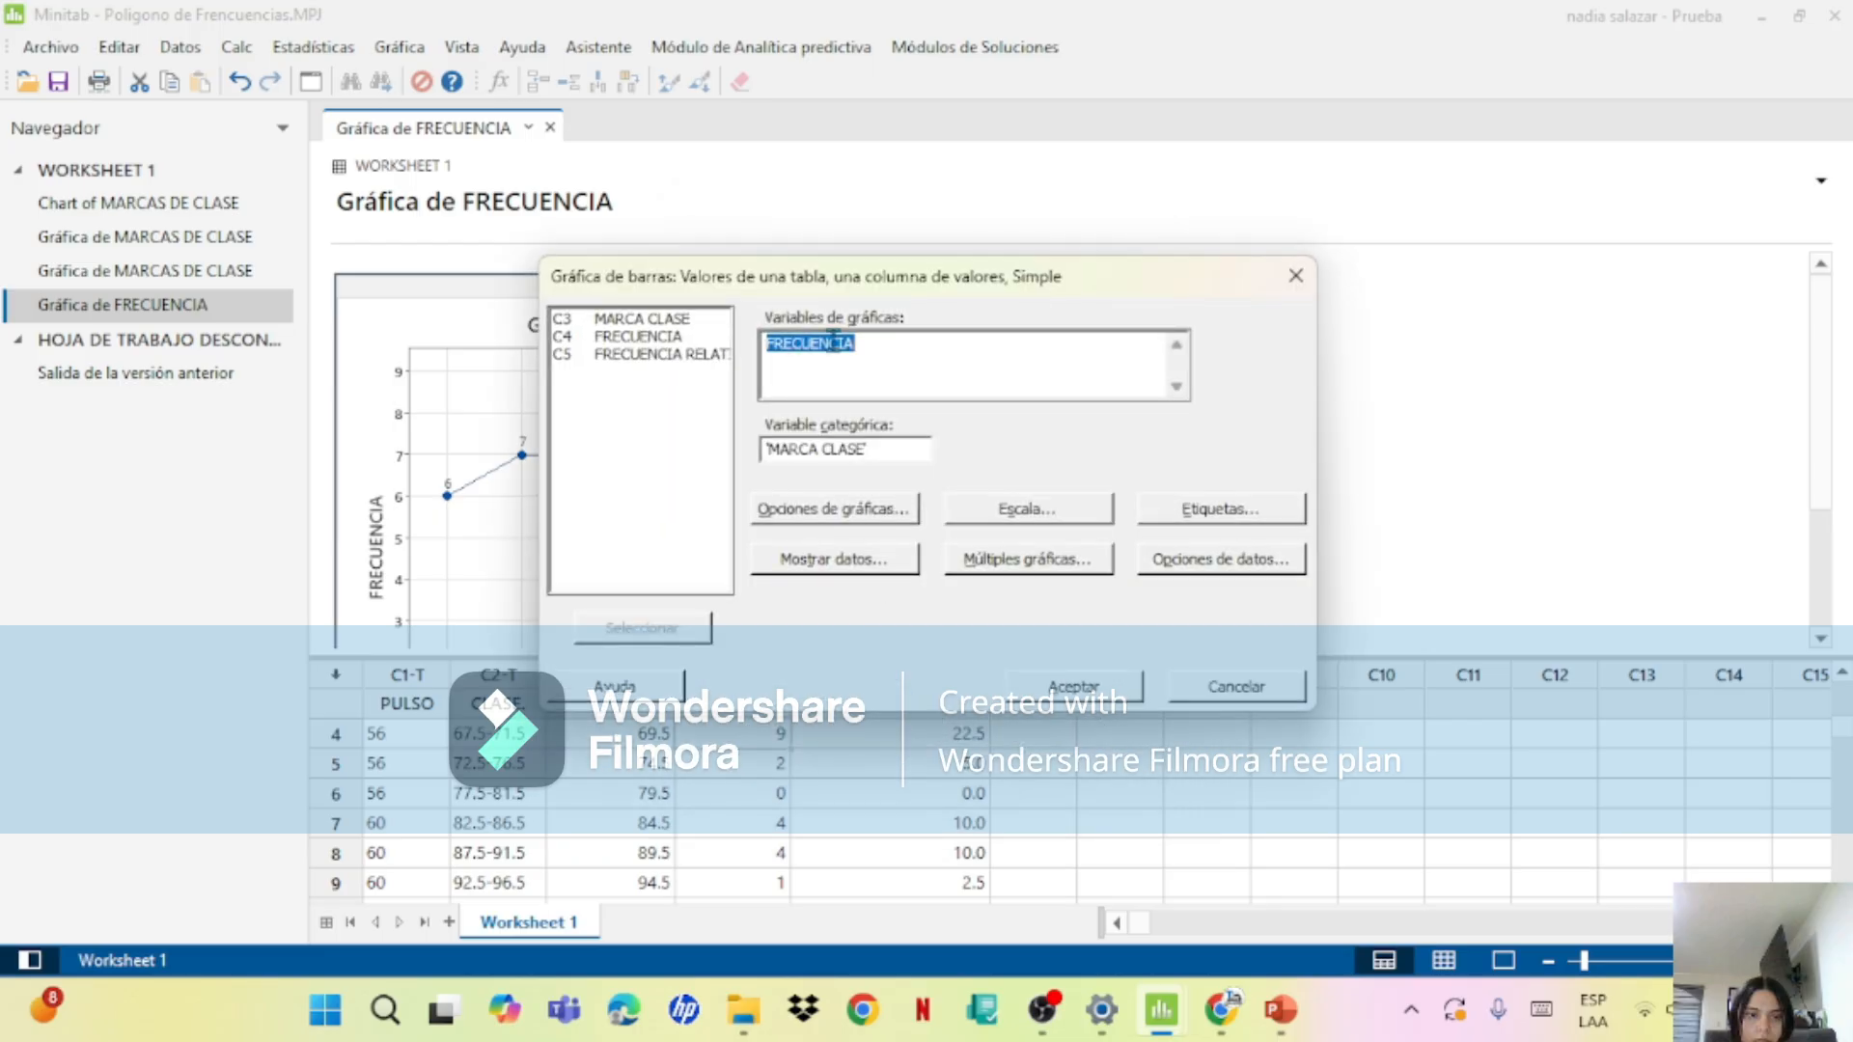
key(Delete)
double_click(661, 354)
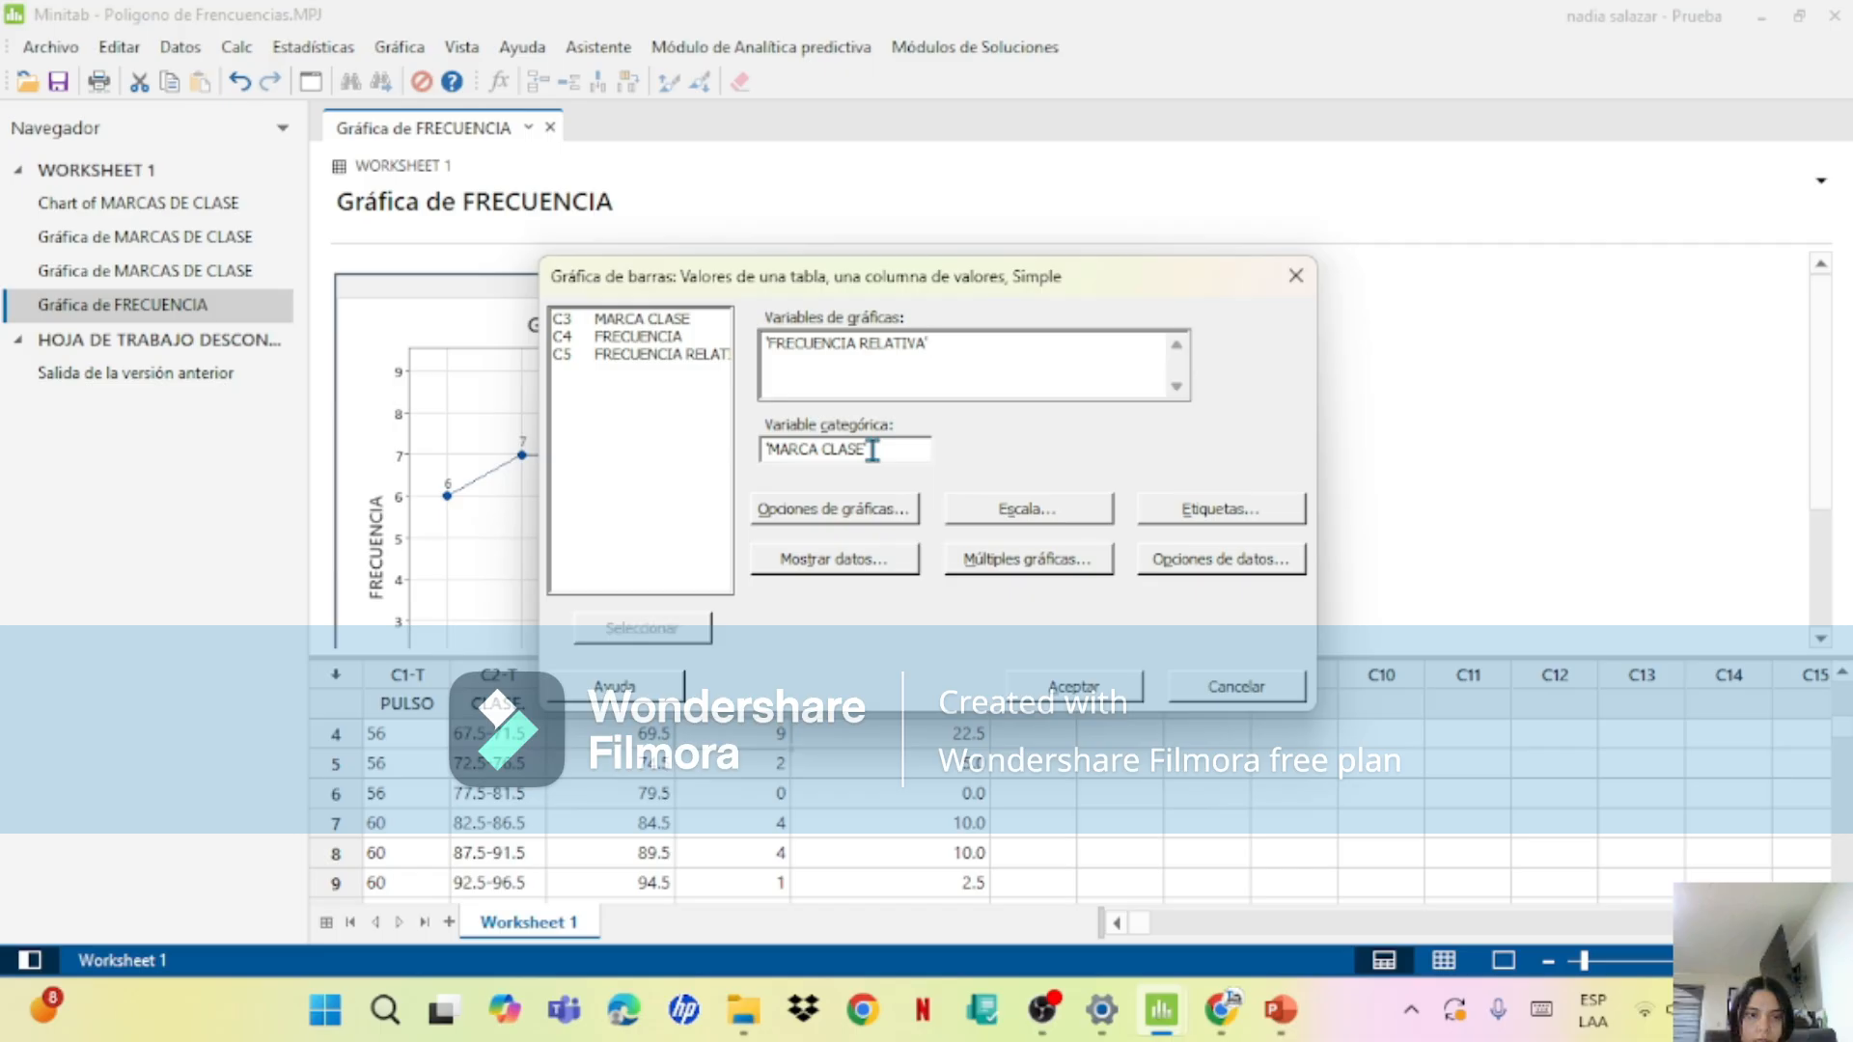
Step: Keep the chart's scale settings and its symbols and connecting line display, and generate the FRECUENCIA RELATIVA polygon
click(1016, 511)
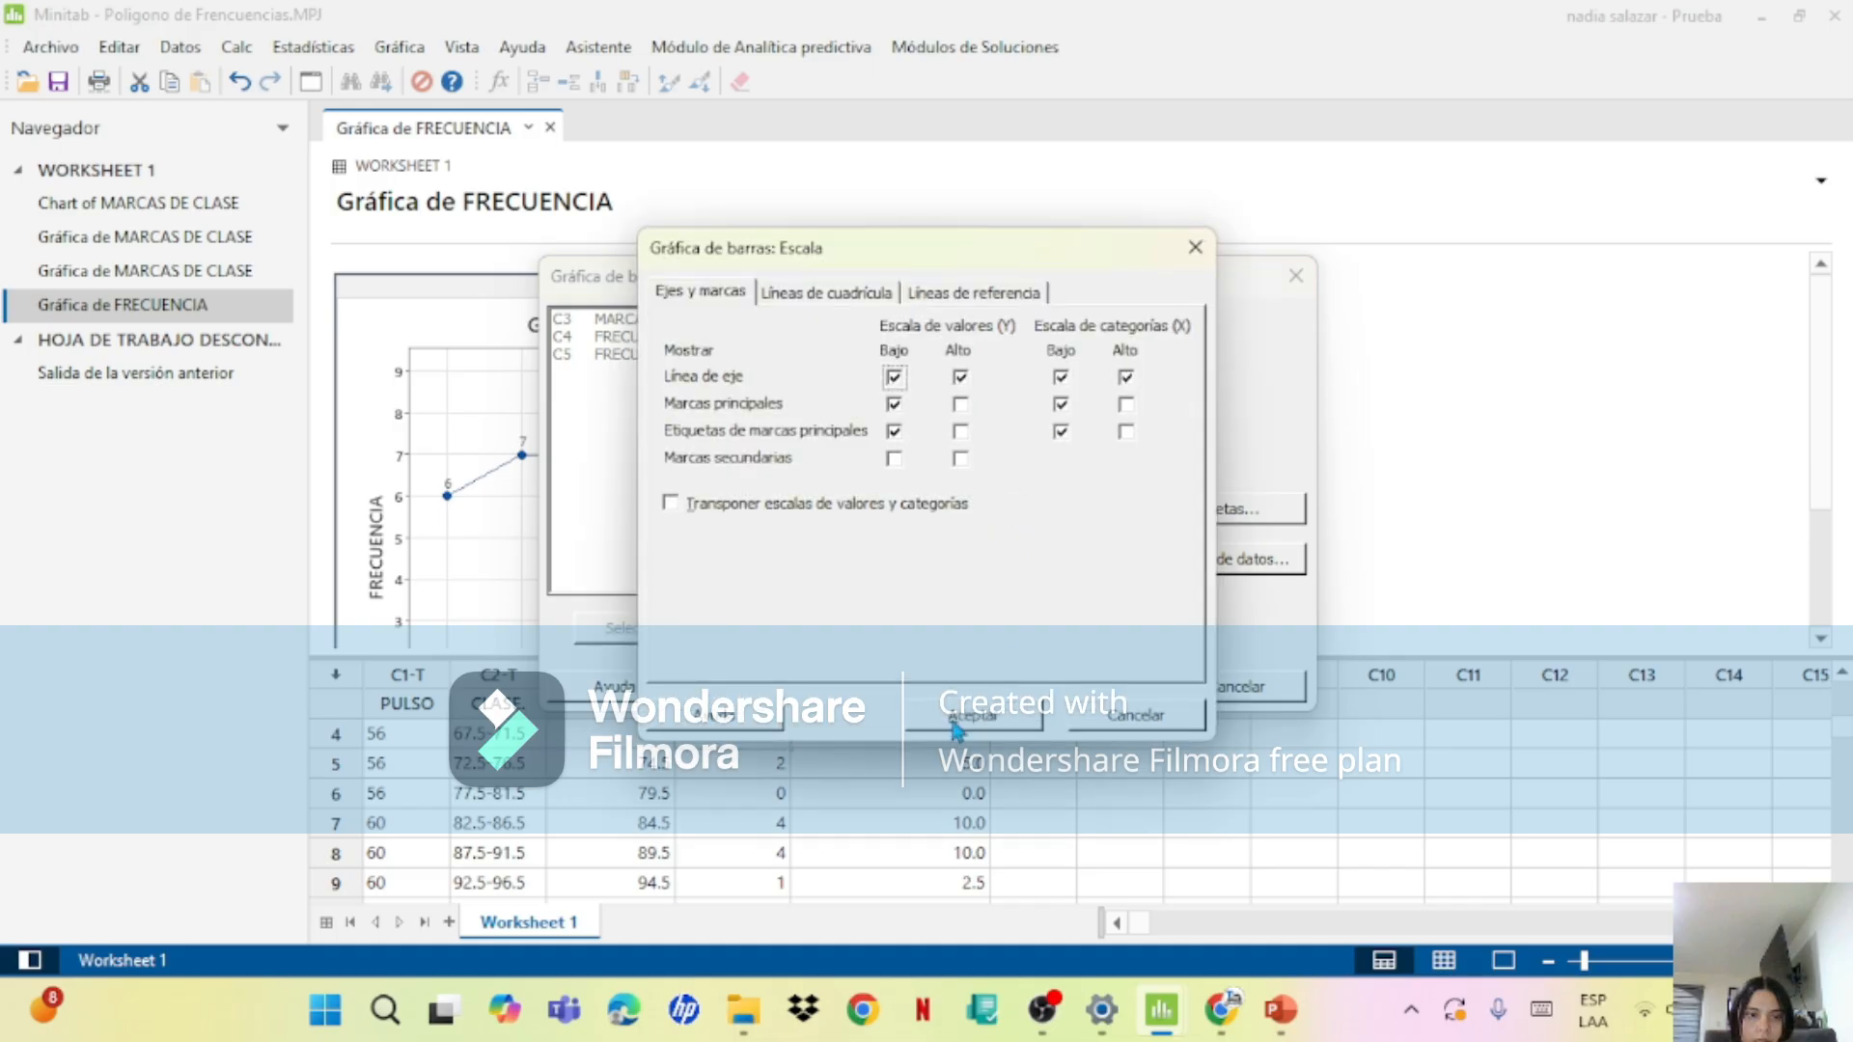
click(953, 719)
click(886, 557)
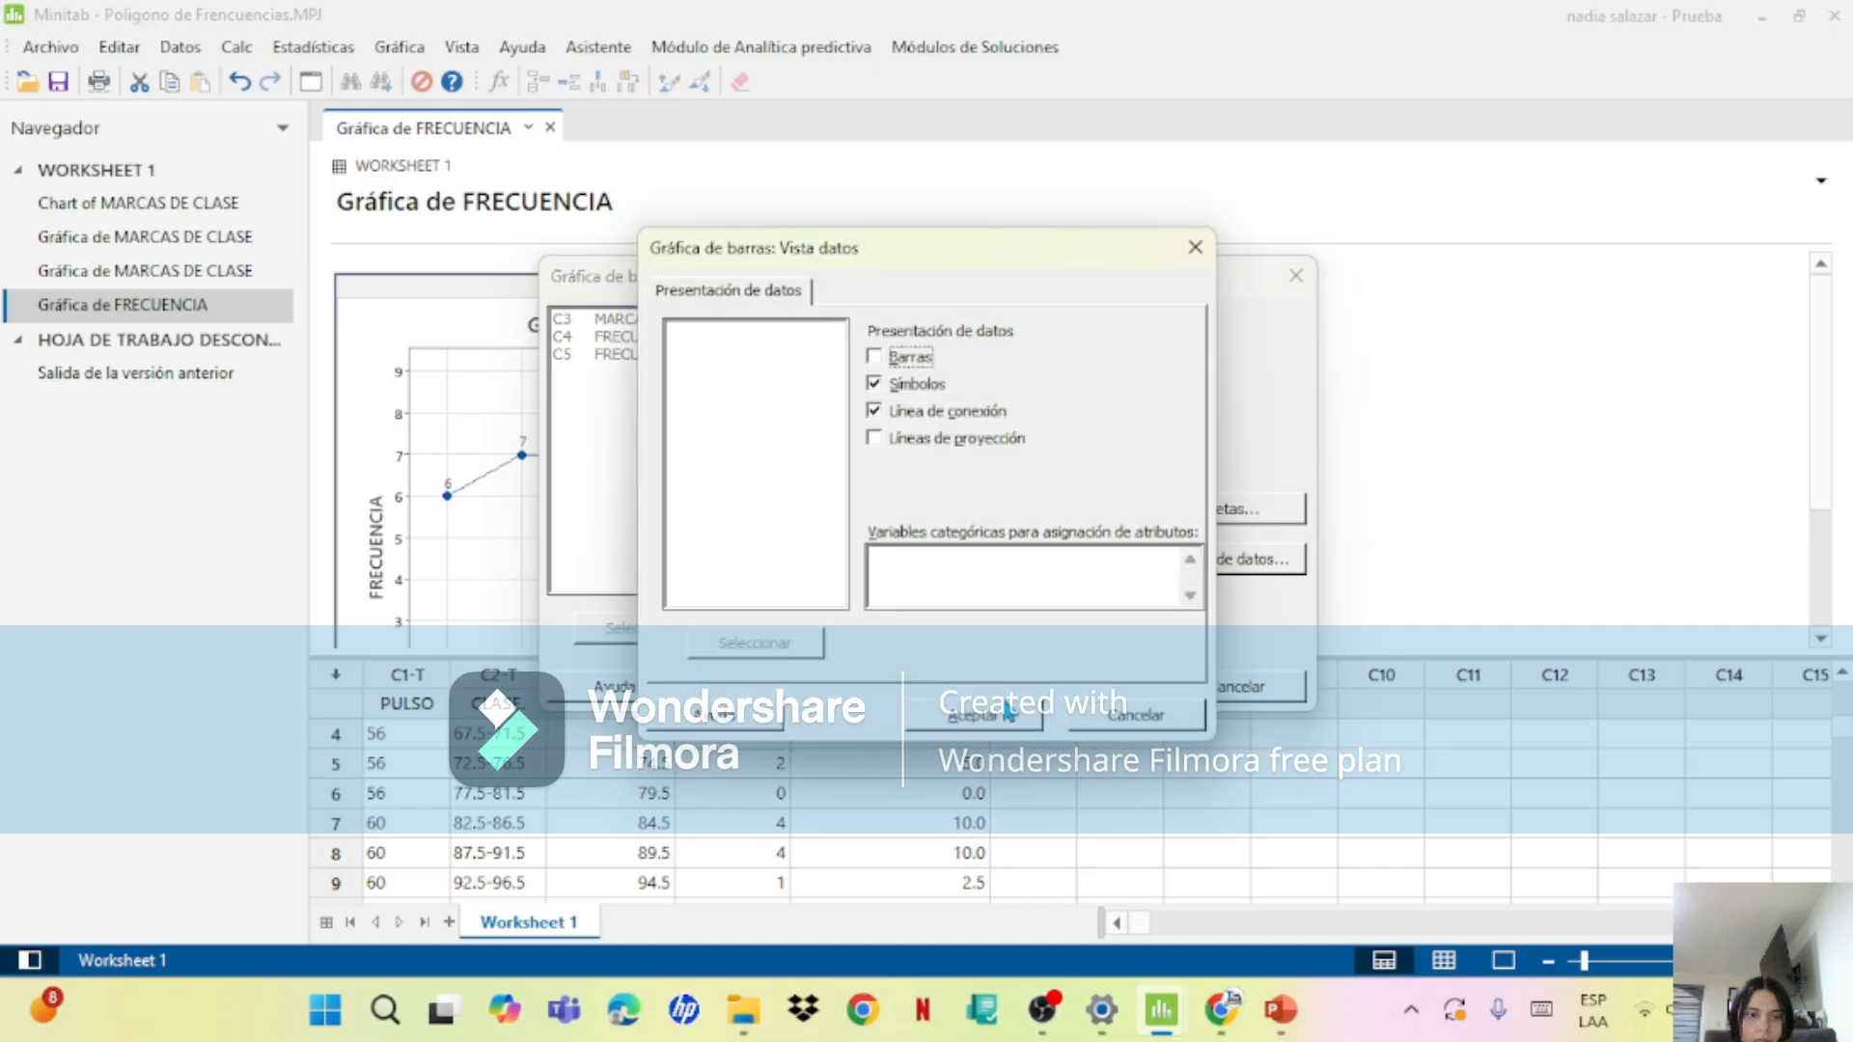
click(1003, 714)
click(1099, 699)
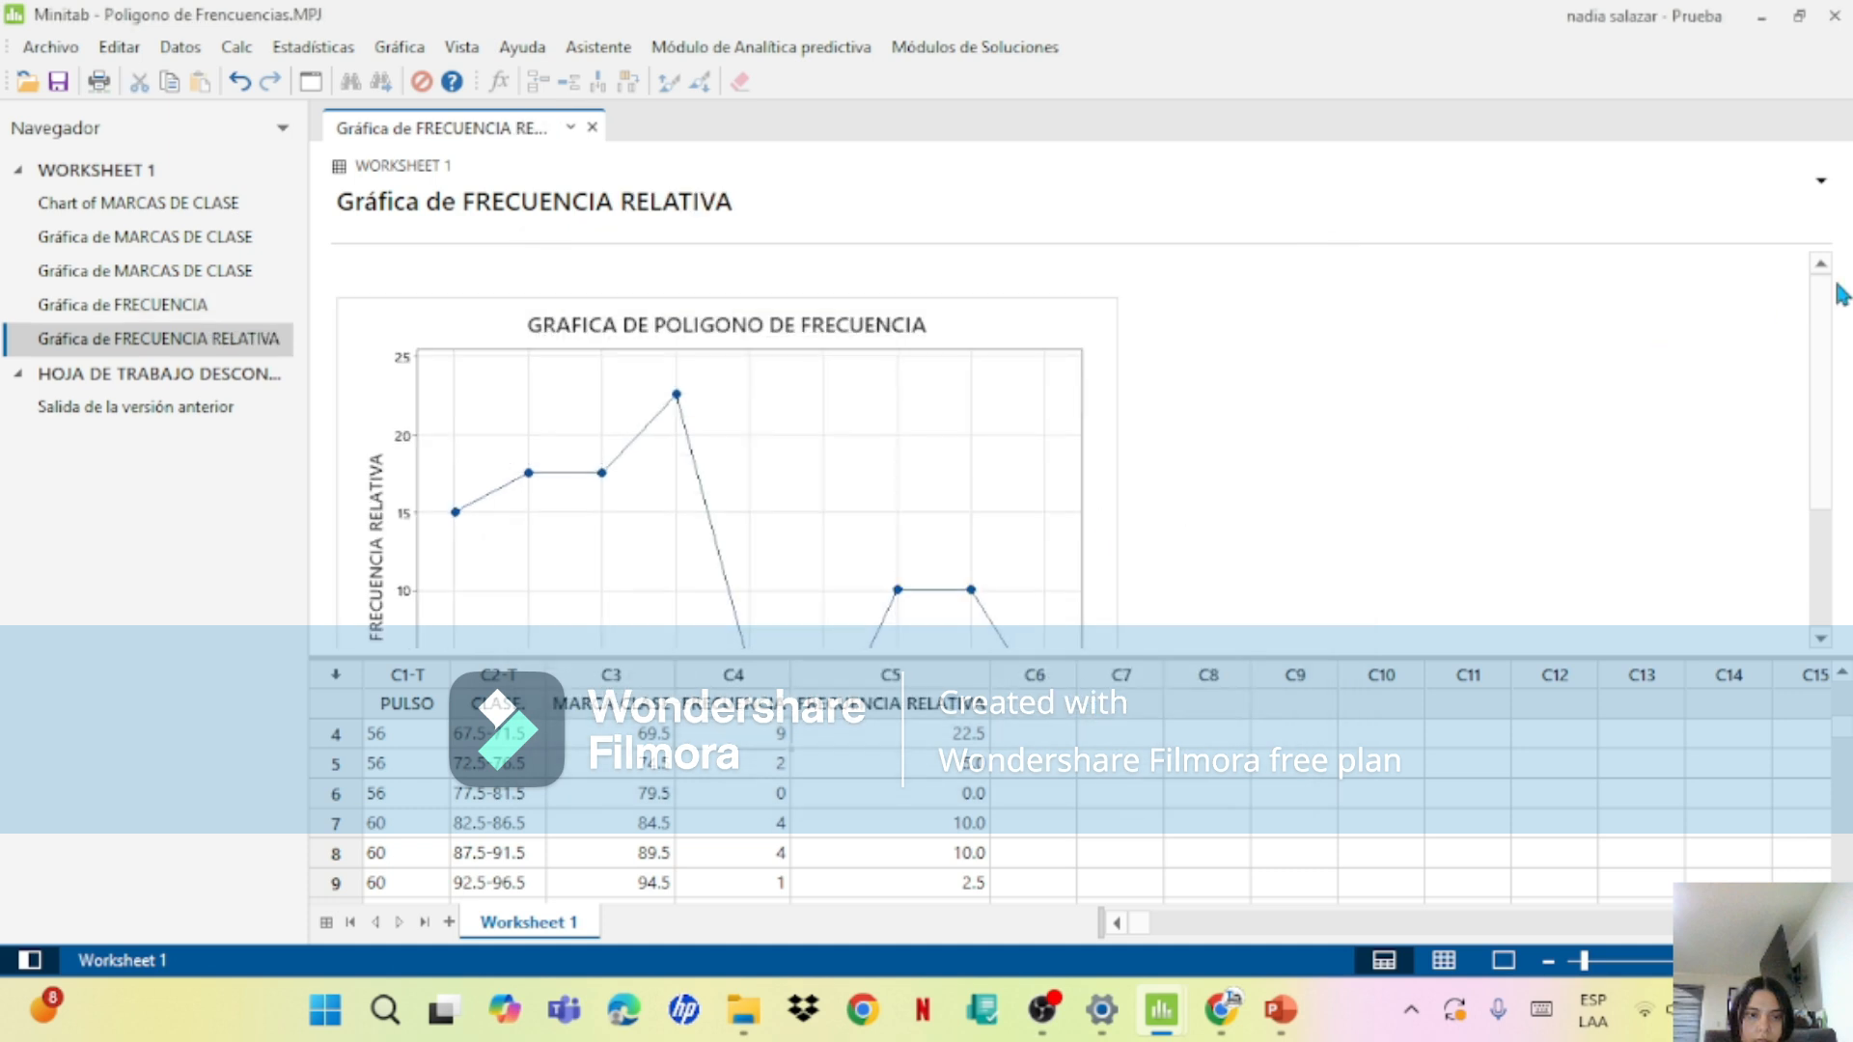
Step: Examine the FRECUENCIA RELATIVA polygon over its full height, then open it in the graph editor and inspect the highest point's value
drag(1832, 351, 1828, 434)
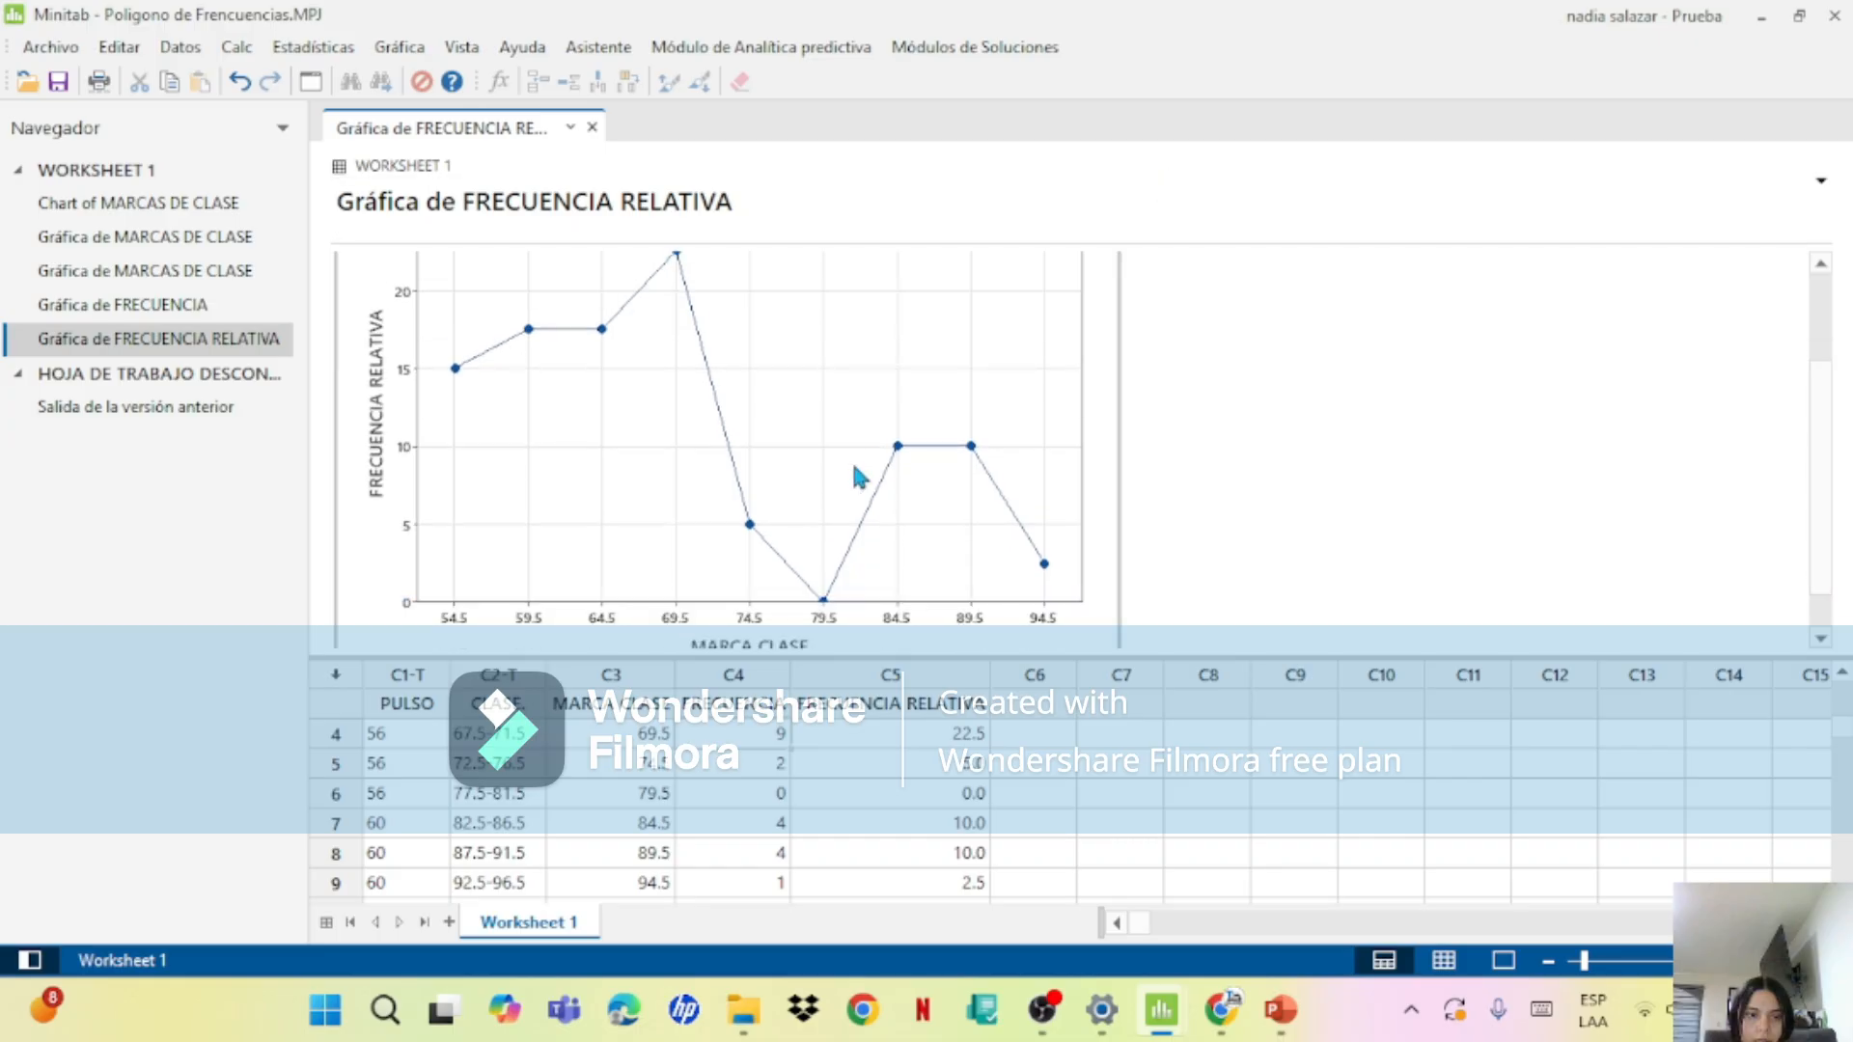
drag(1811, 425, 1827, 463)
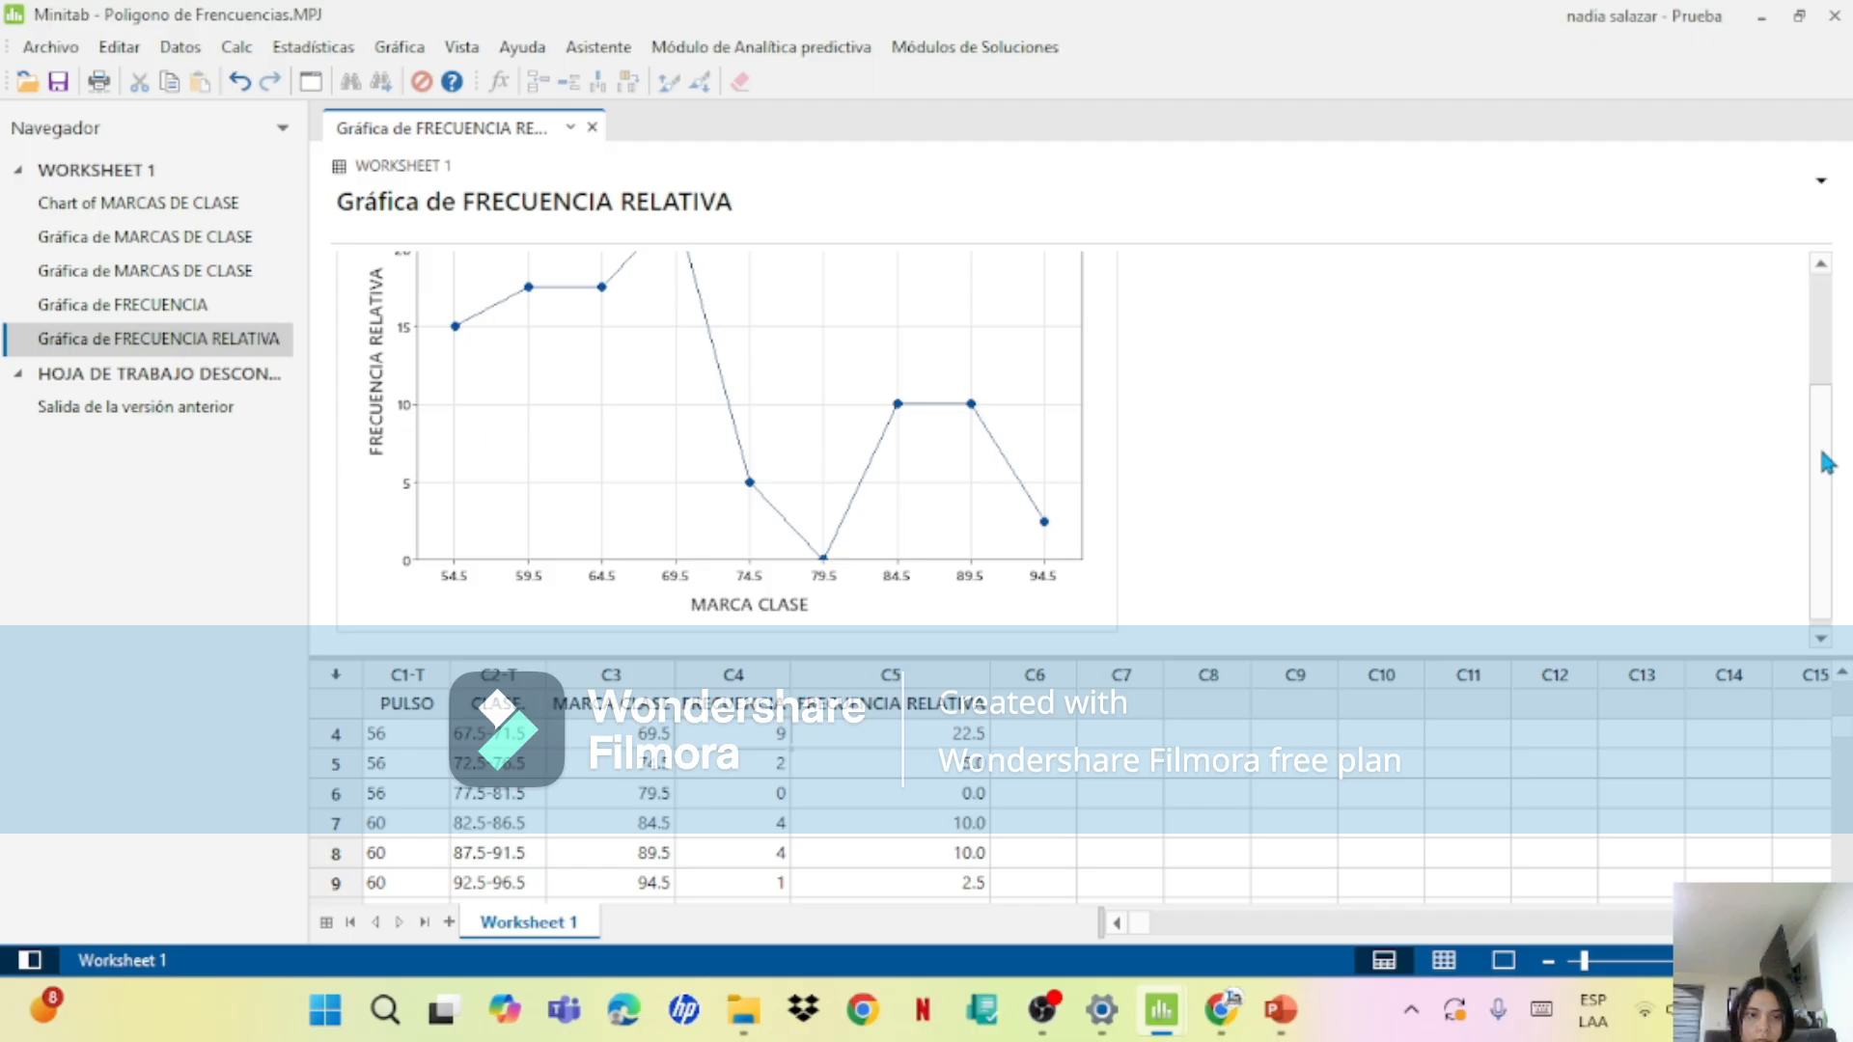
drag(1827, 463, 1823, 396)
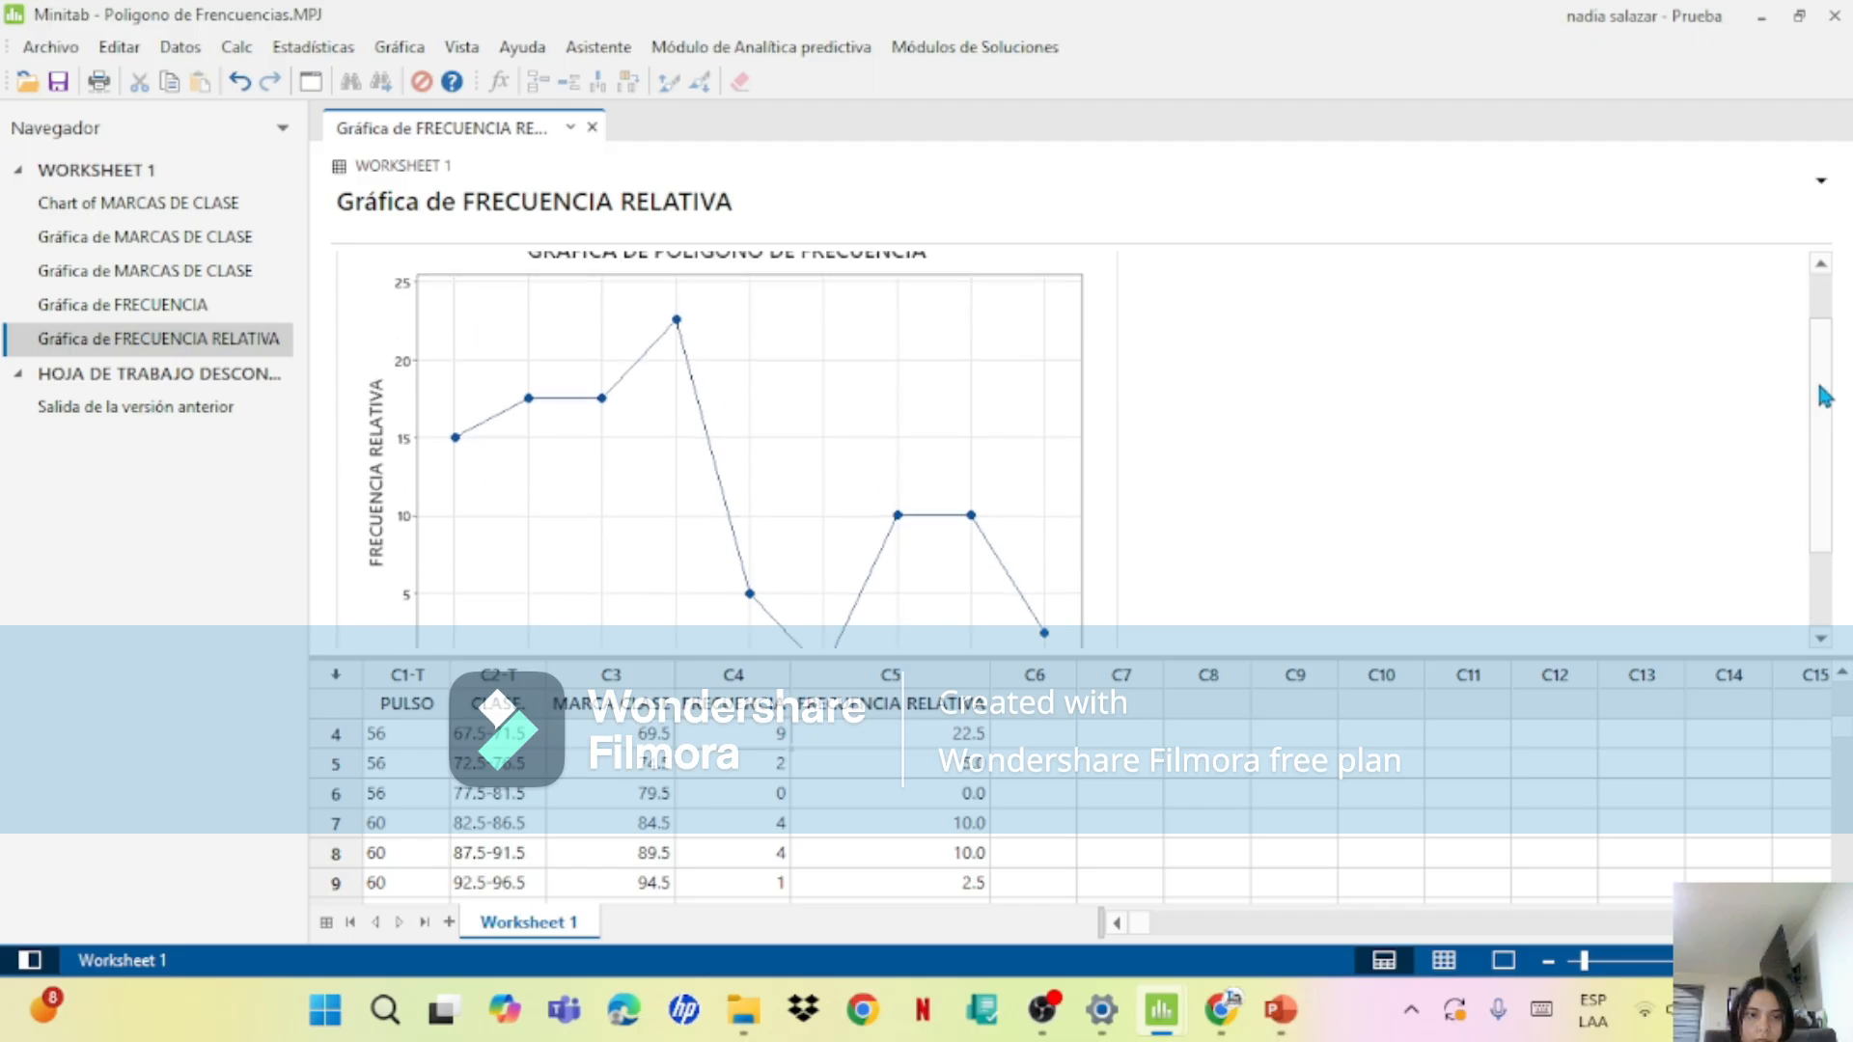
drag(1823, 395, 1821, 488)
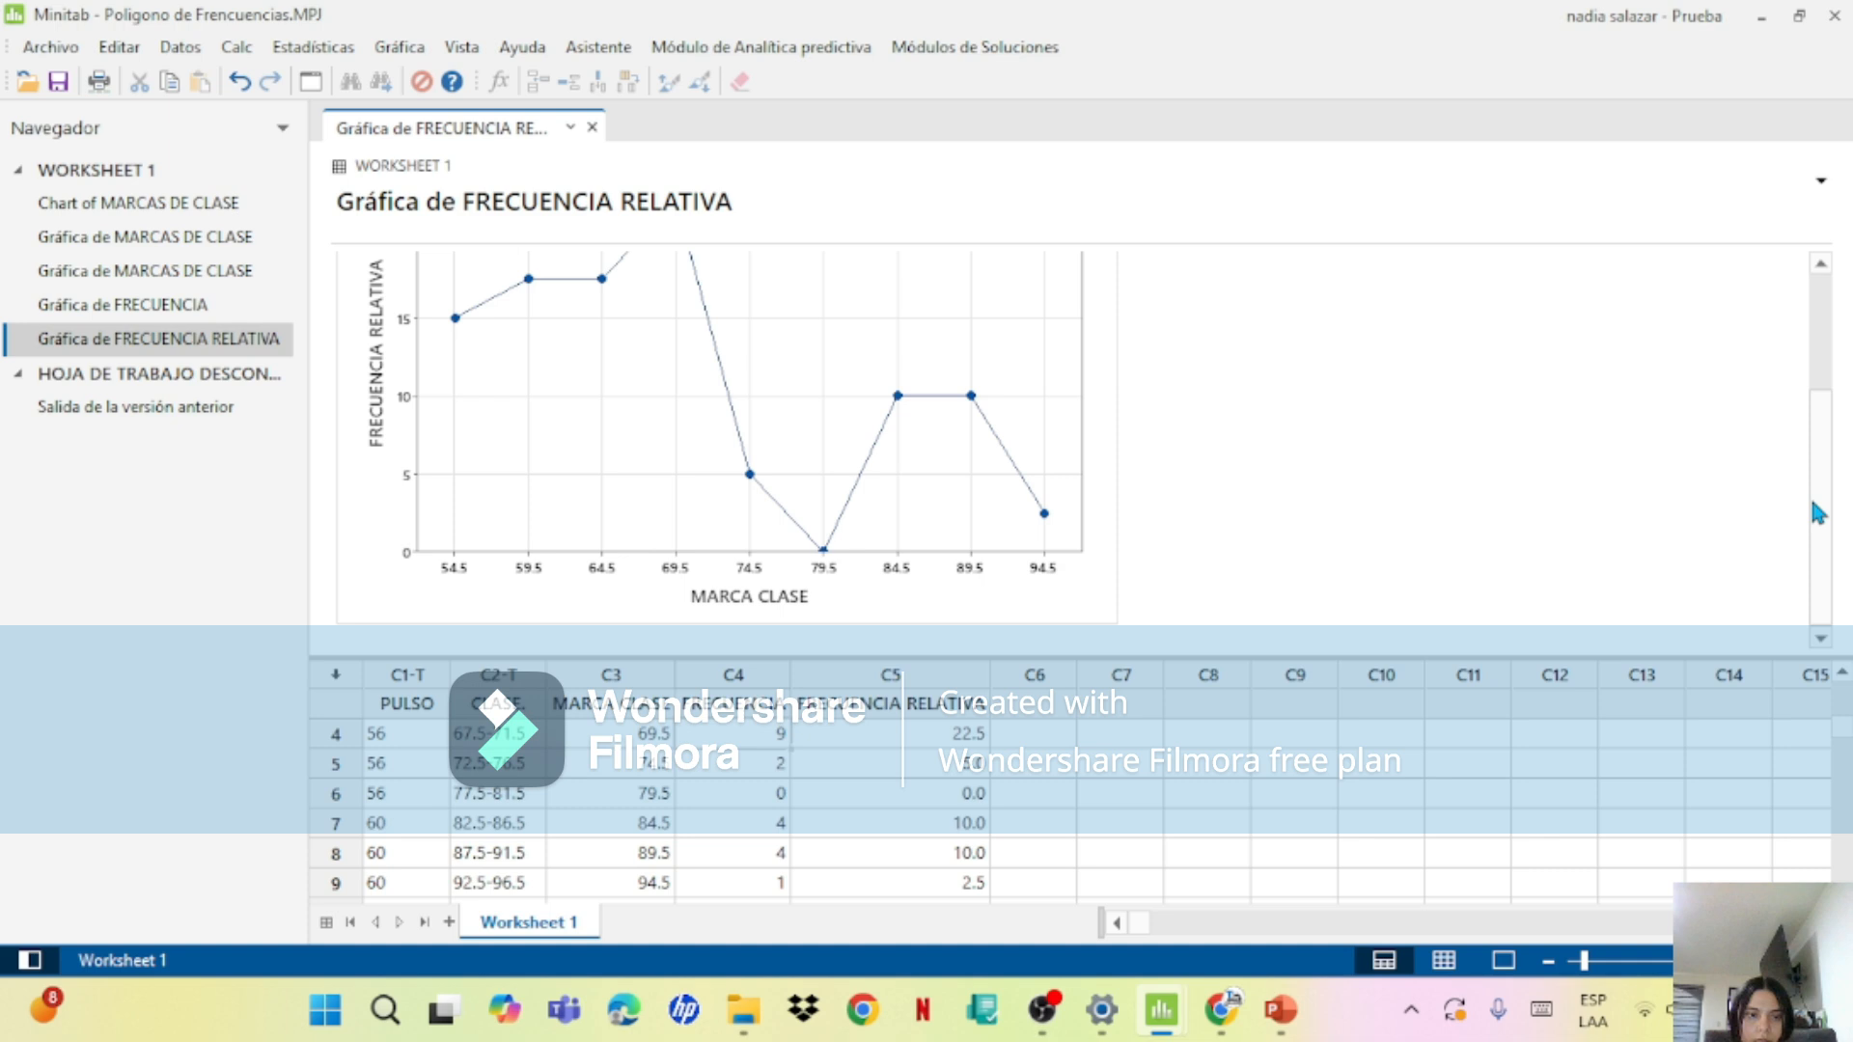
mouse_move(1819, 513)
mouse_down()
mouse_move(1808, 434)
mouse_move(1810, 479)
mouse_up()
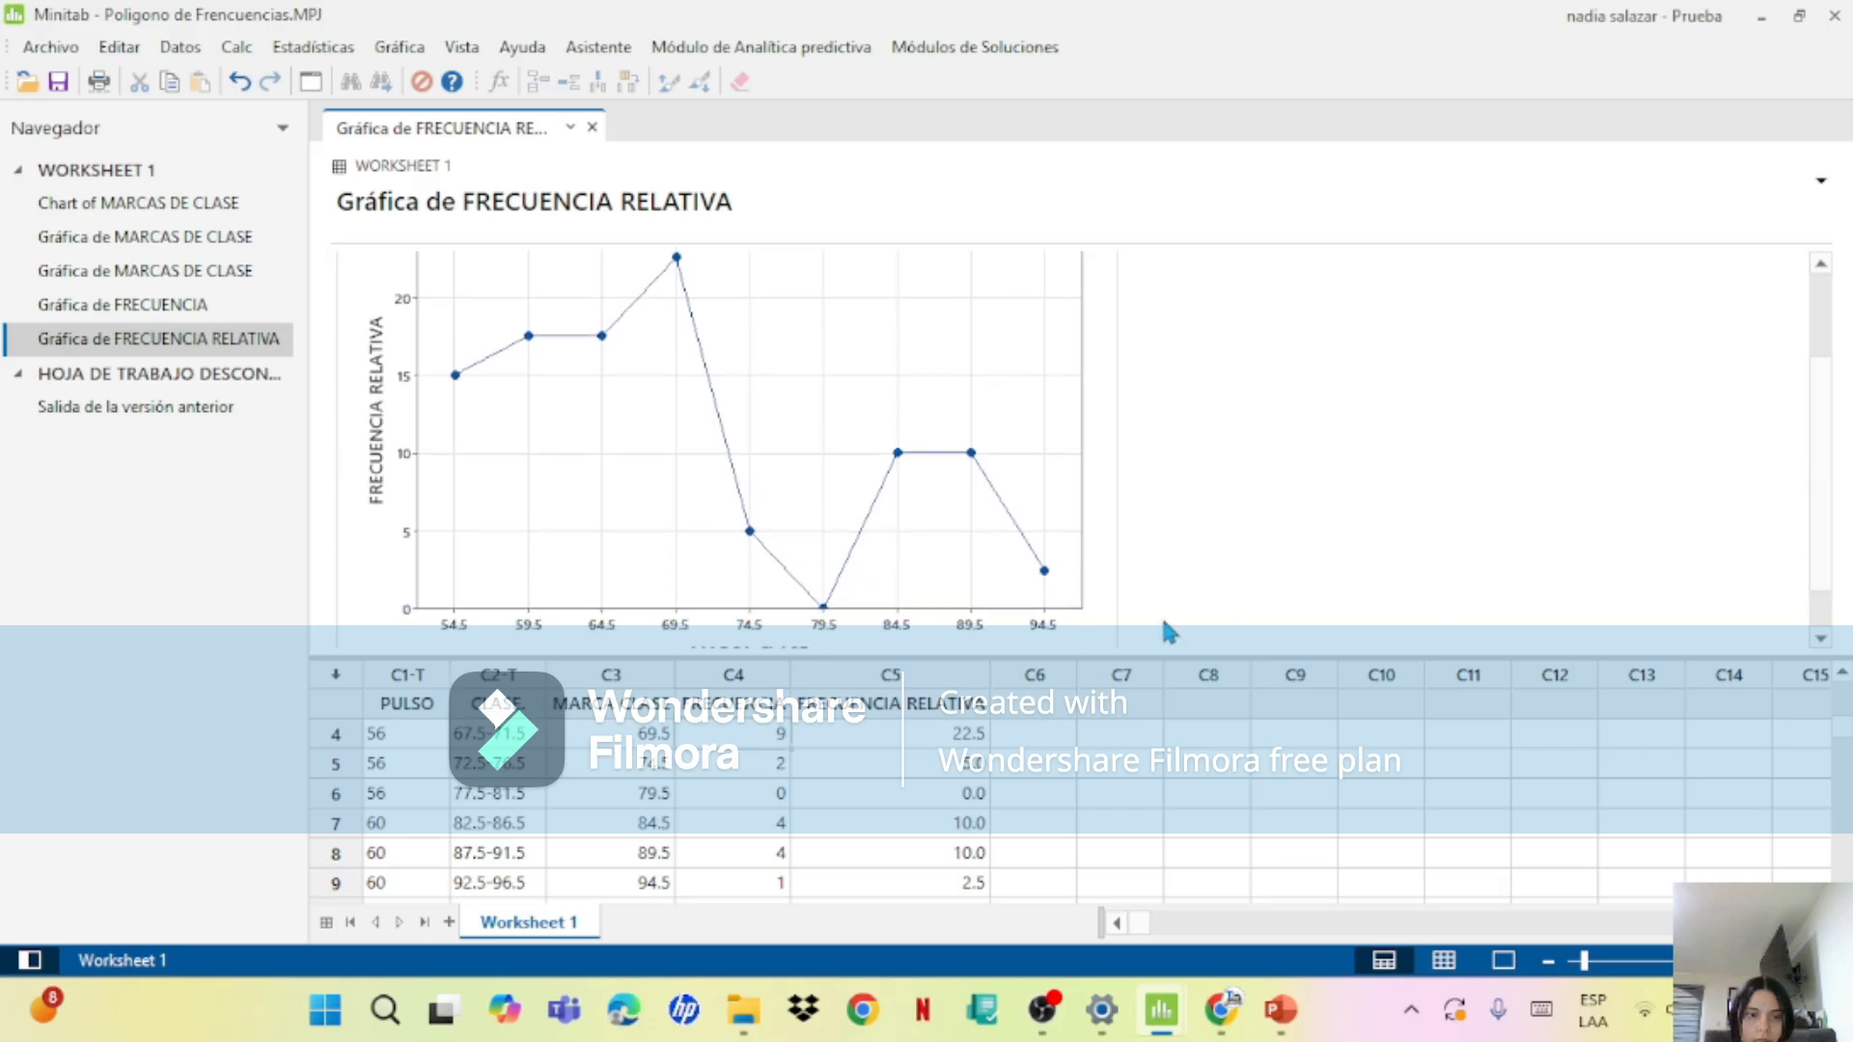
mouse_move(1827, 411)
mouse_down()
mouse_move(1814, 356)
mouse_move(1819, 427)
mouse_up()
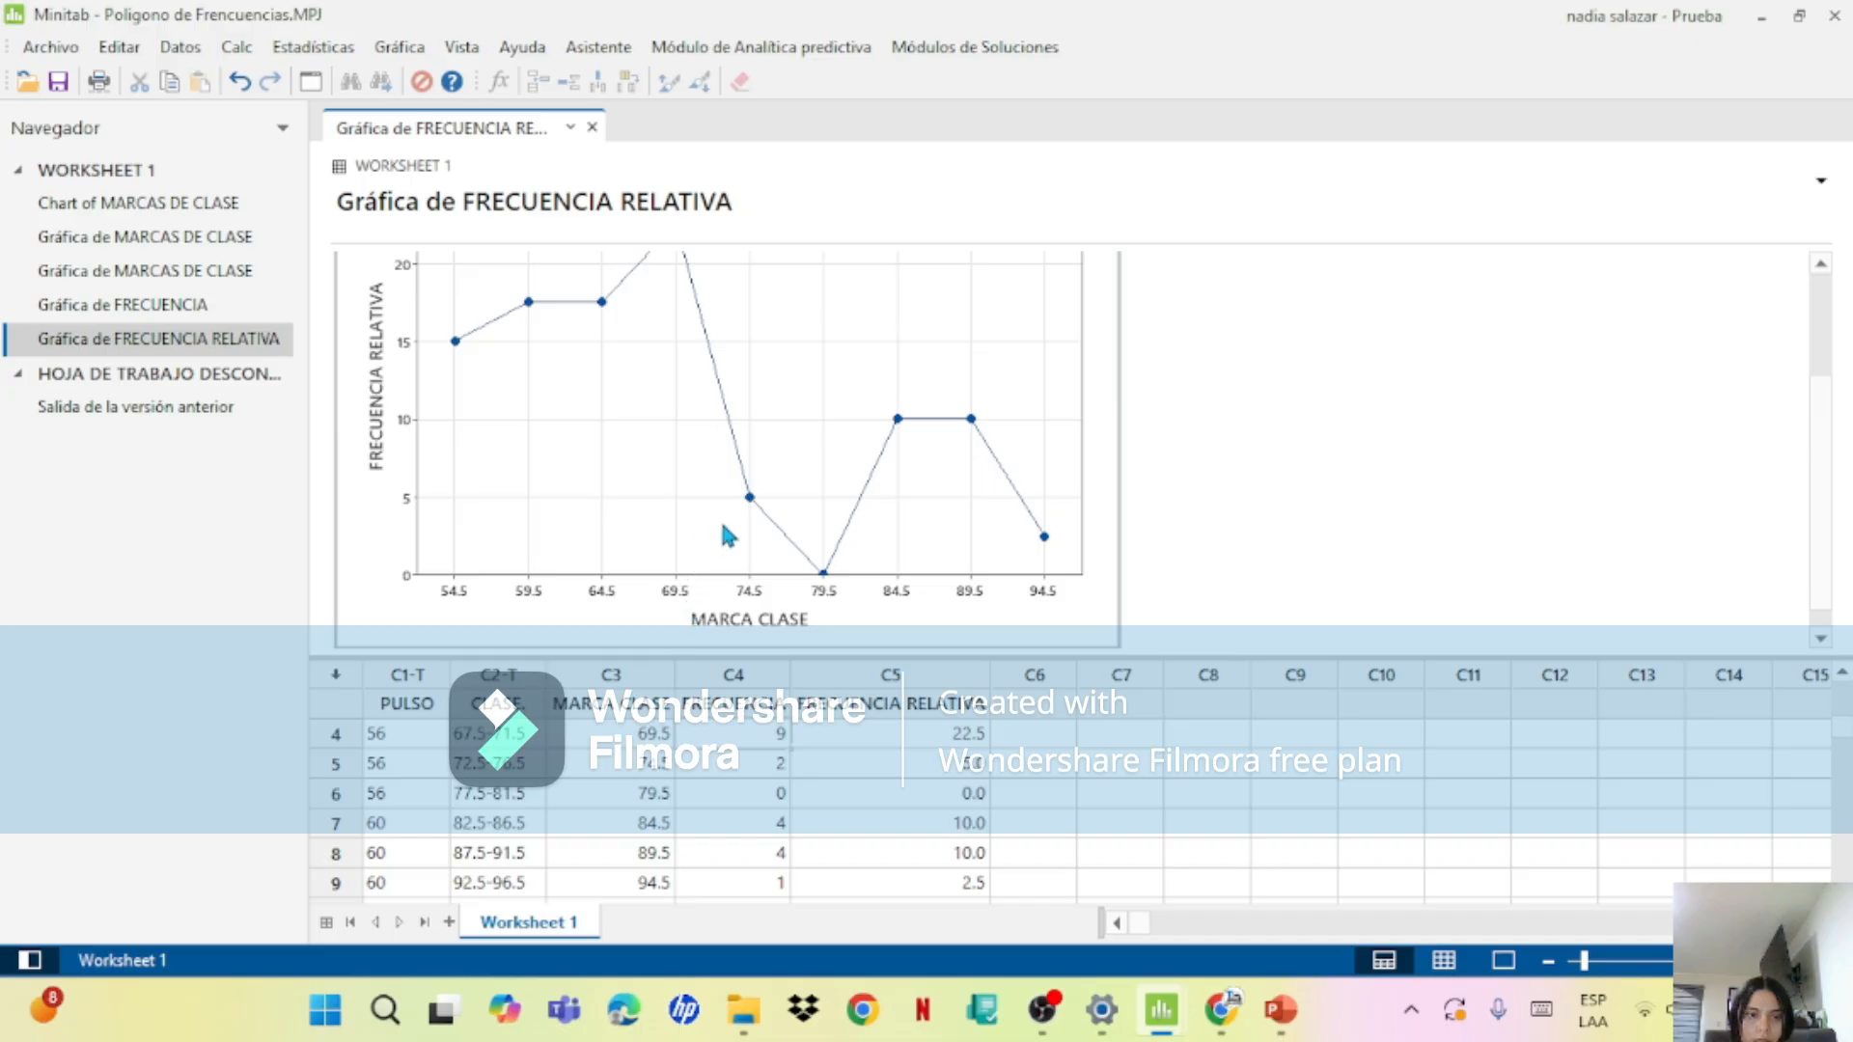
double_click(919, 378)
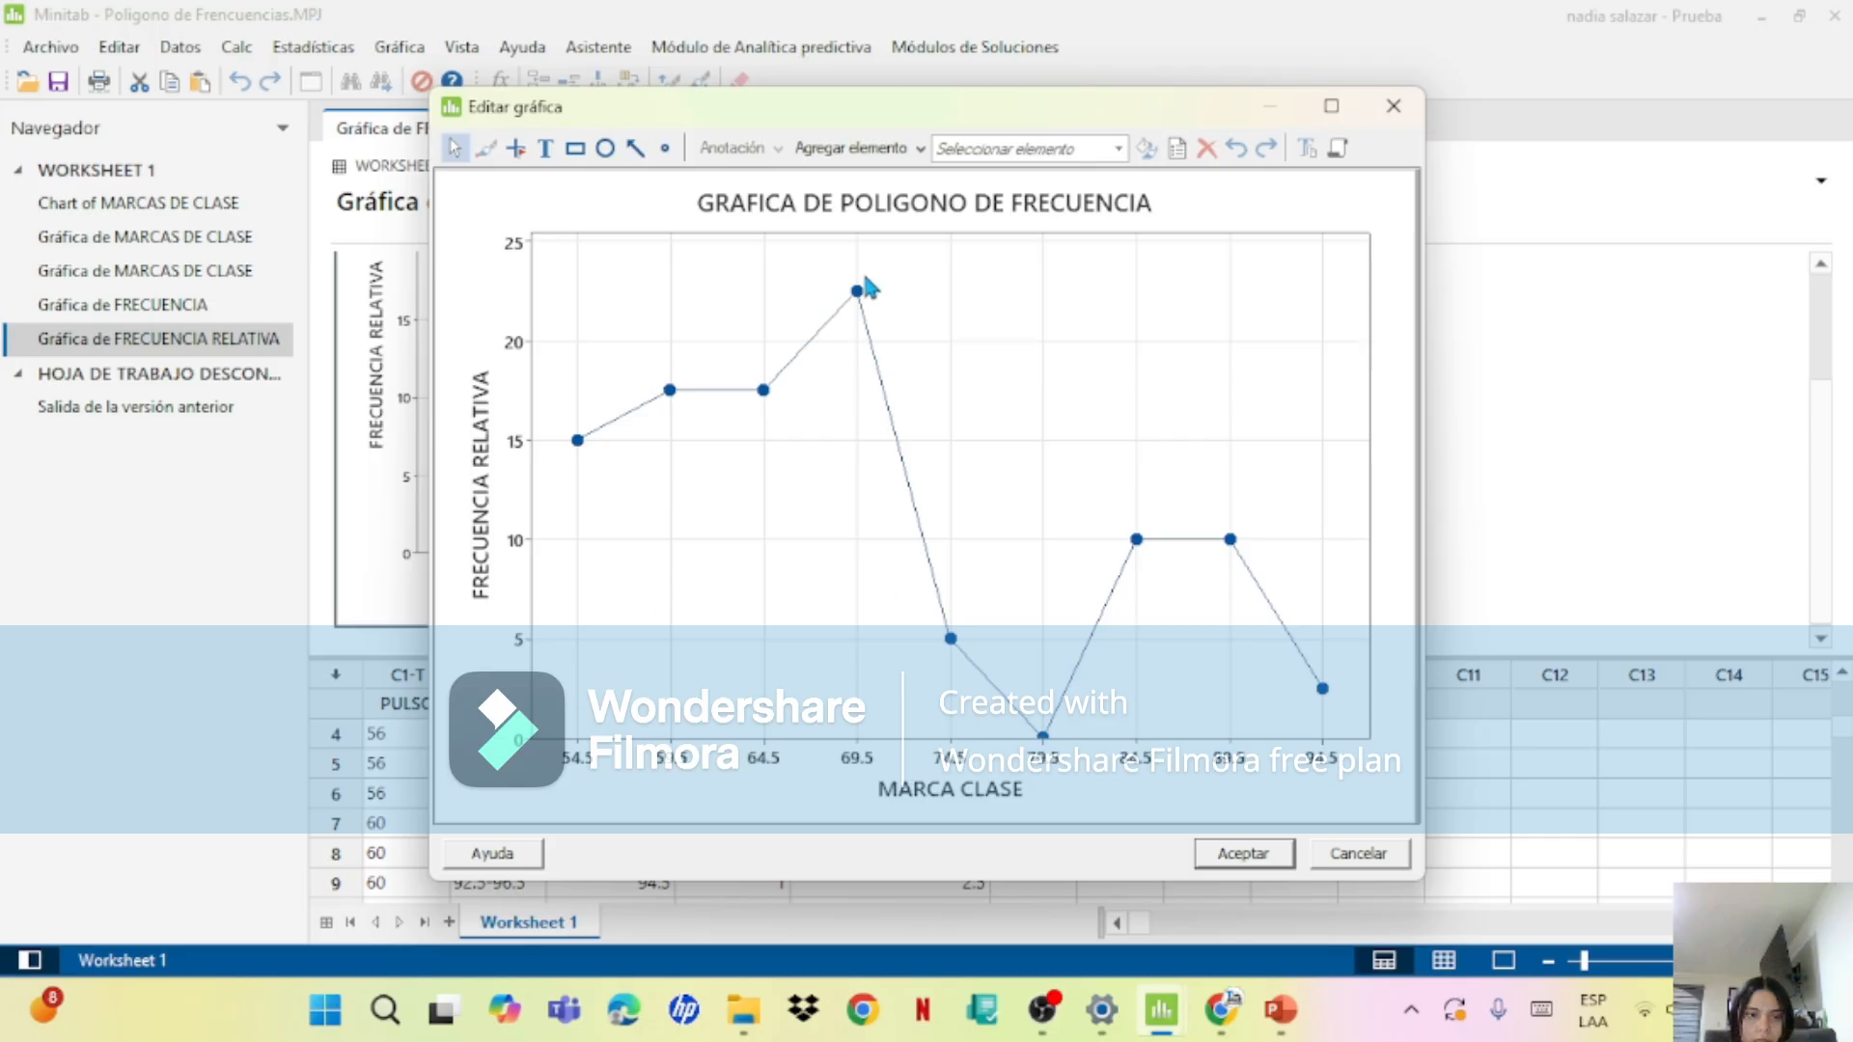
mouse_move(861, 301)
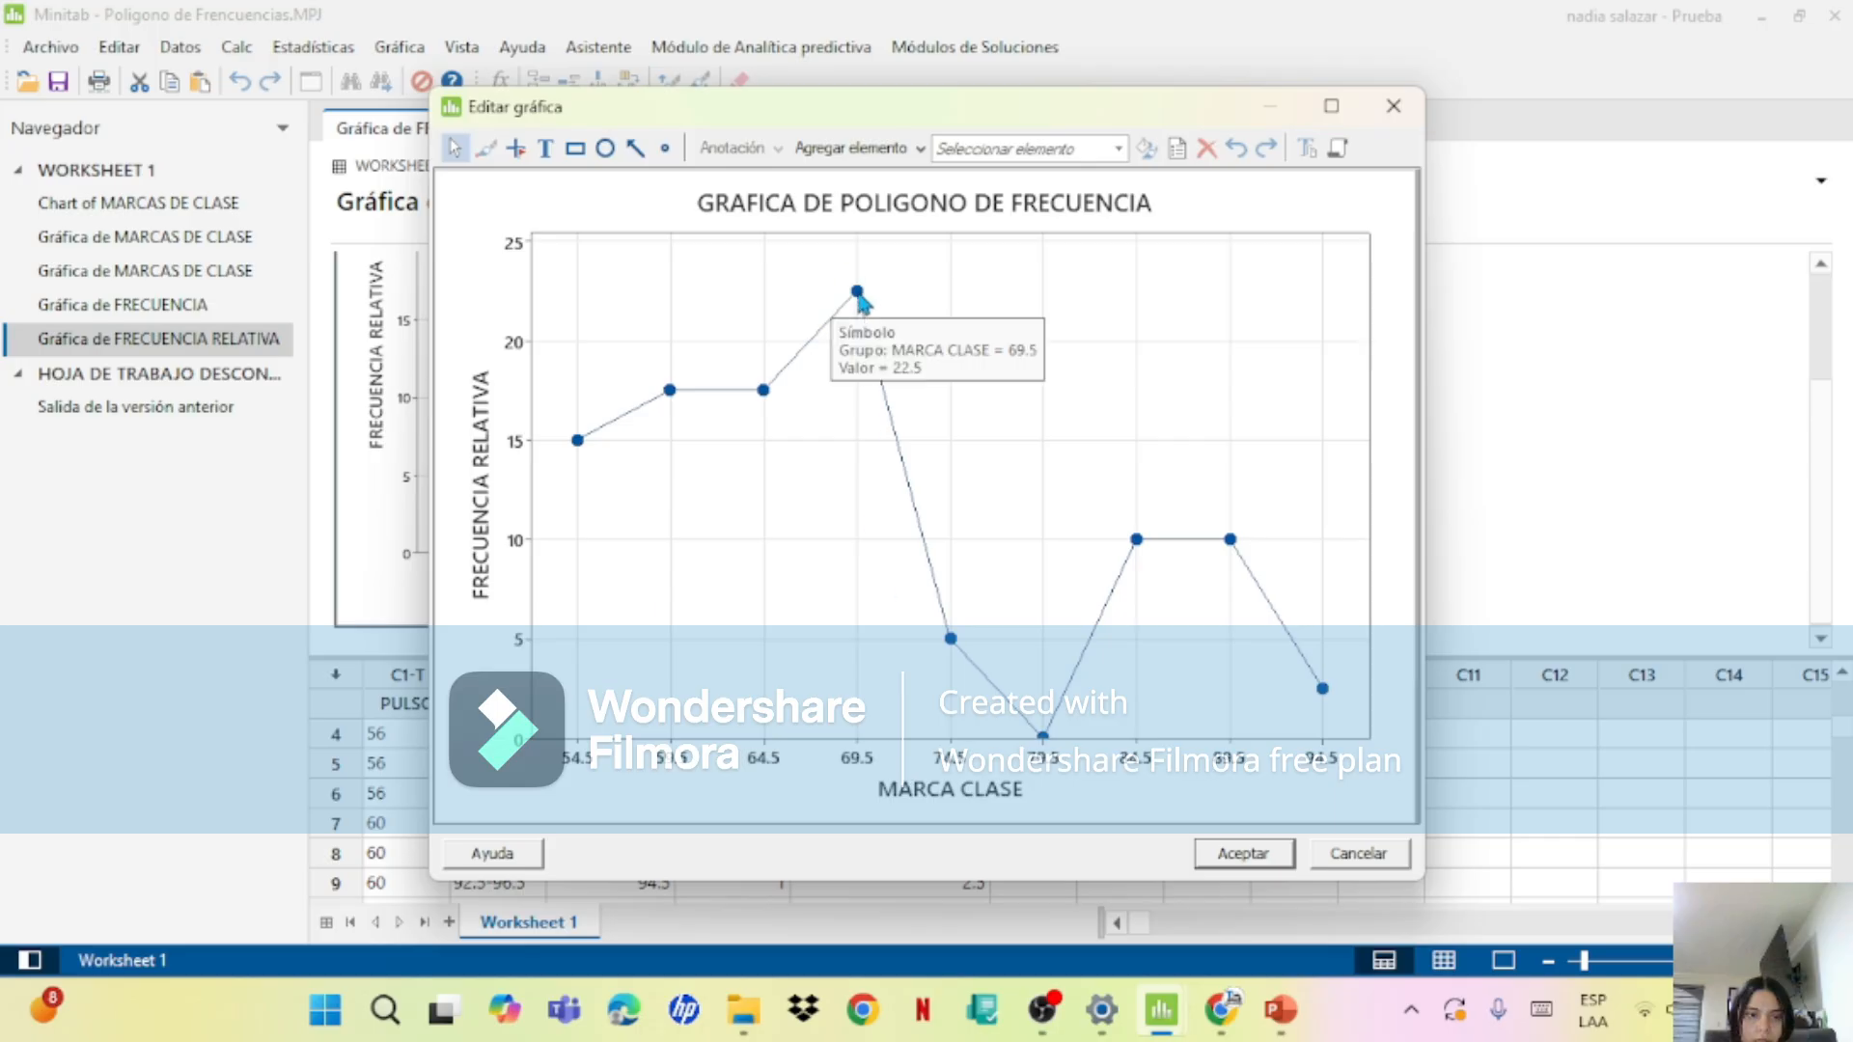
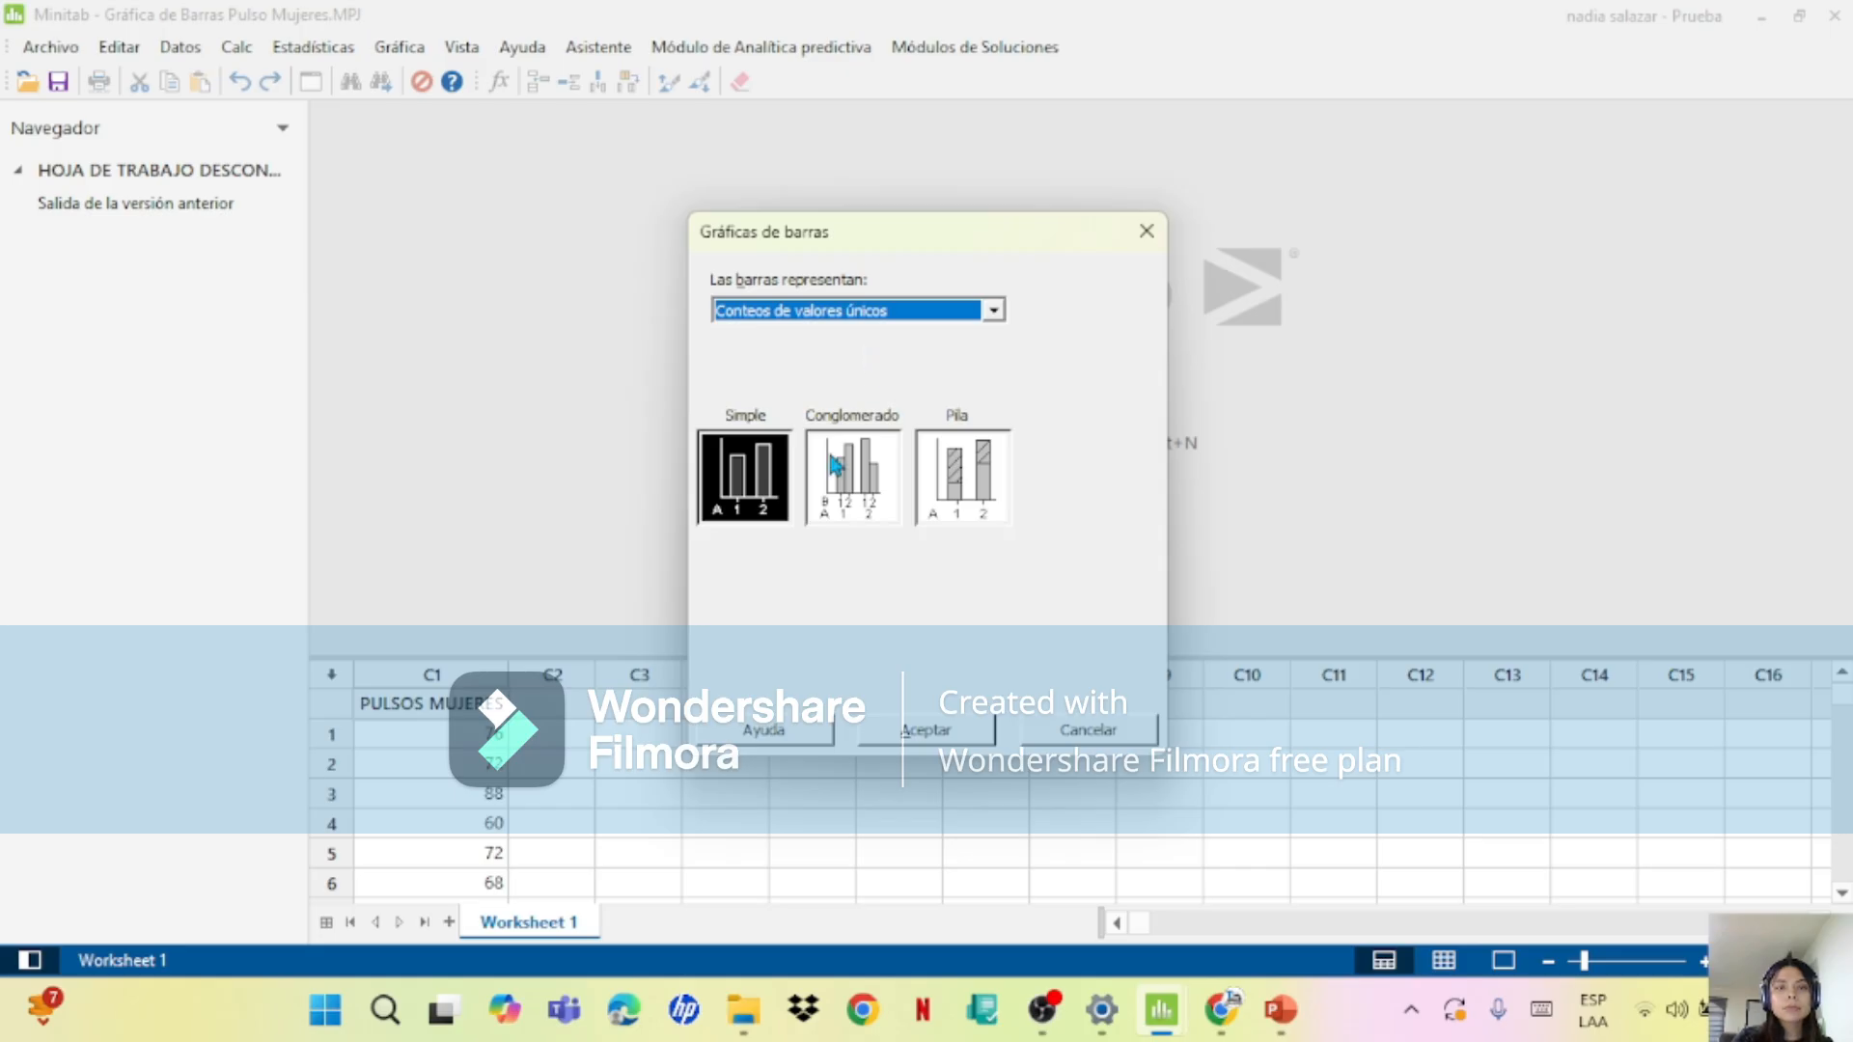
Step: Generate a simple bar chart of unique-value counts for PULSOS MUJERES, reviewing but keeping the default axis and gridline scale settings
click(951, 738)
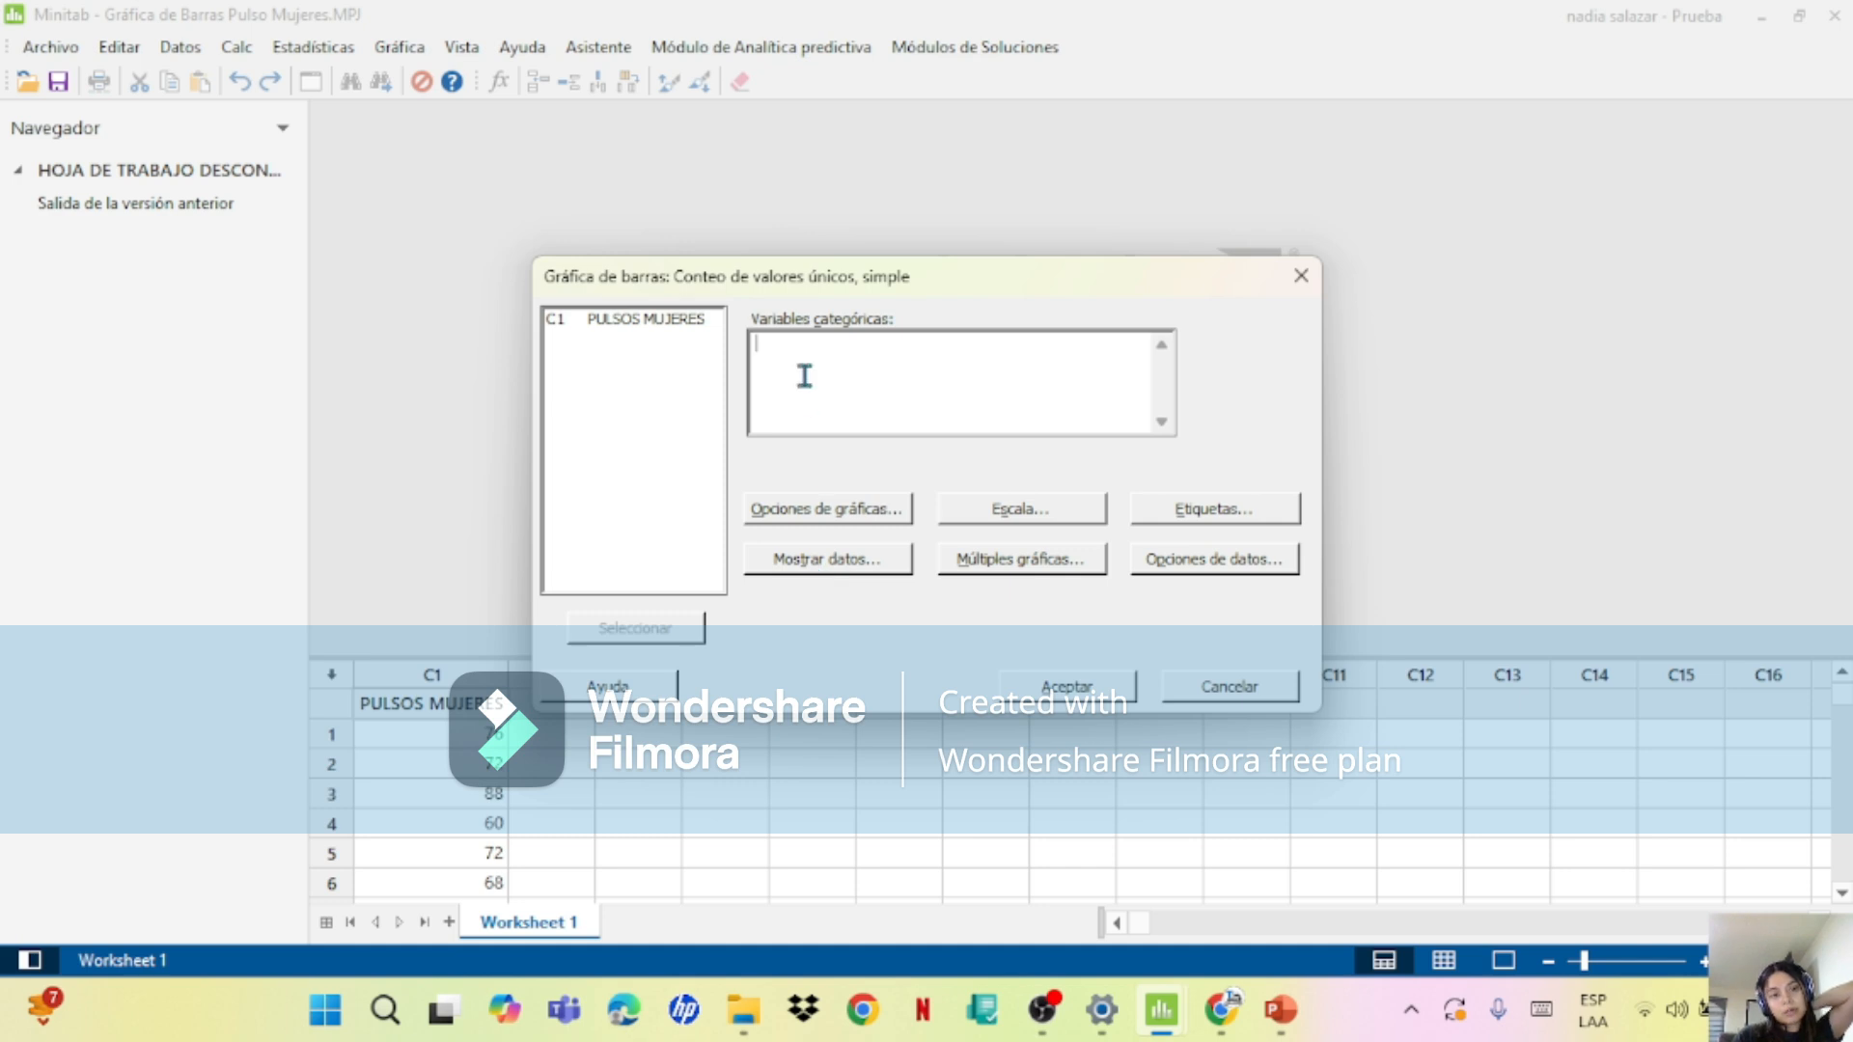
double_click(665, 319)
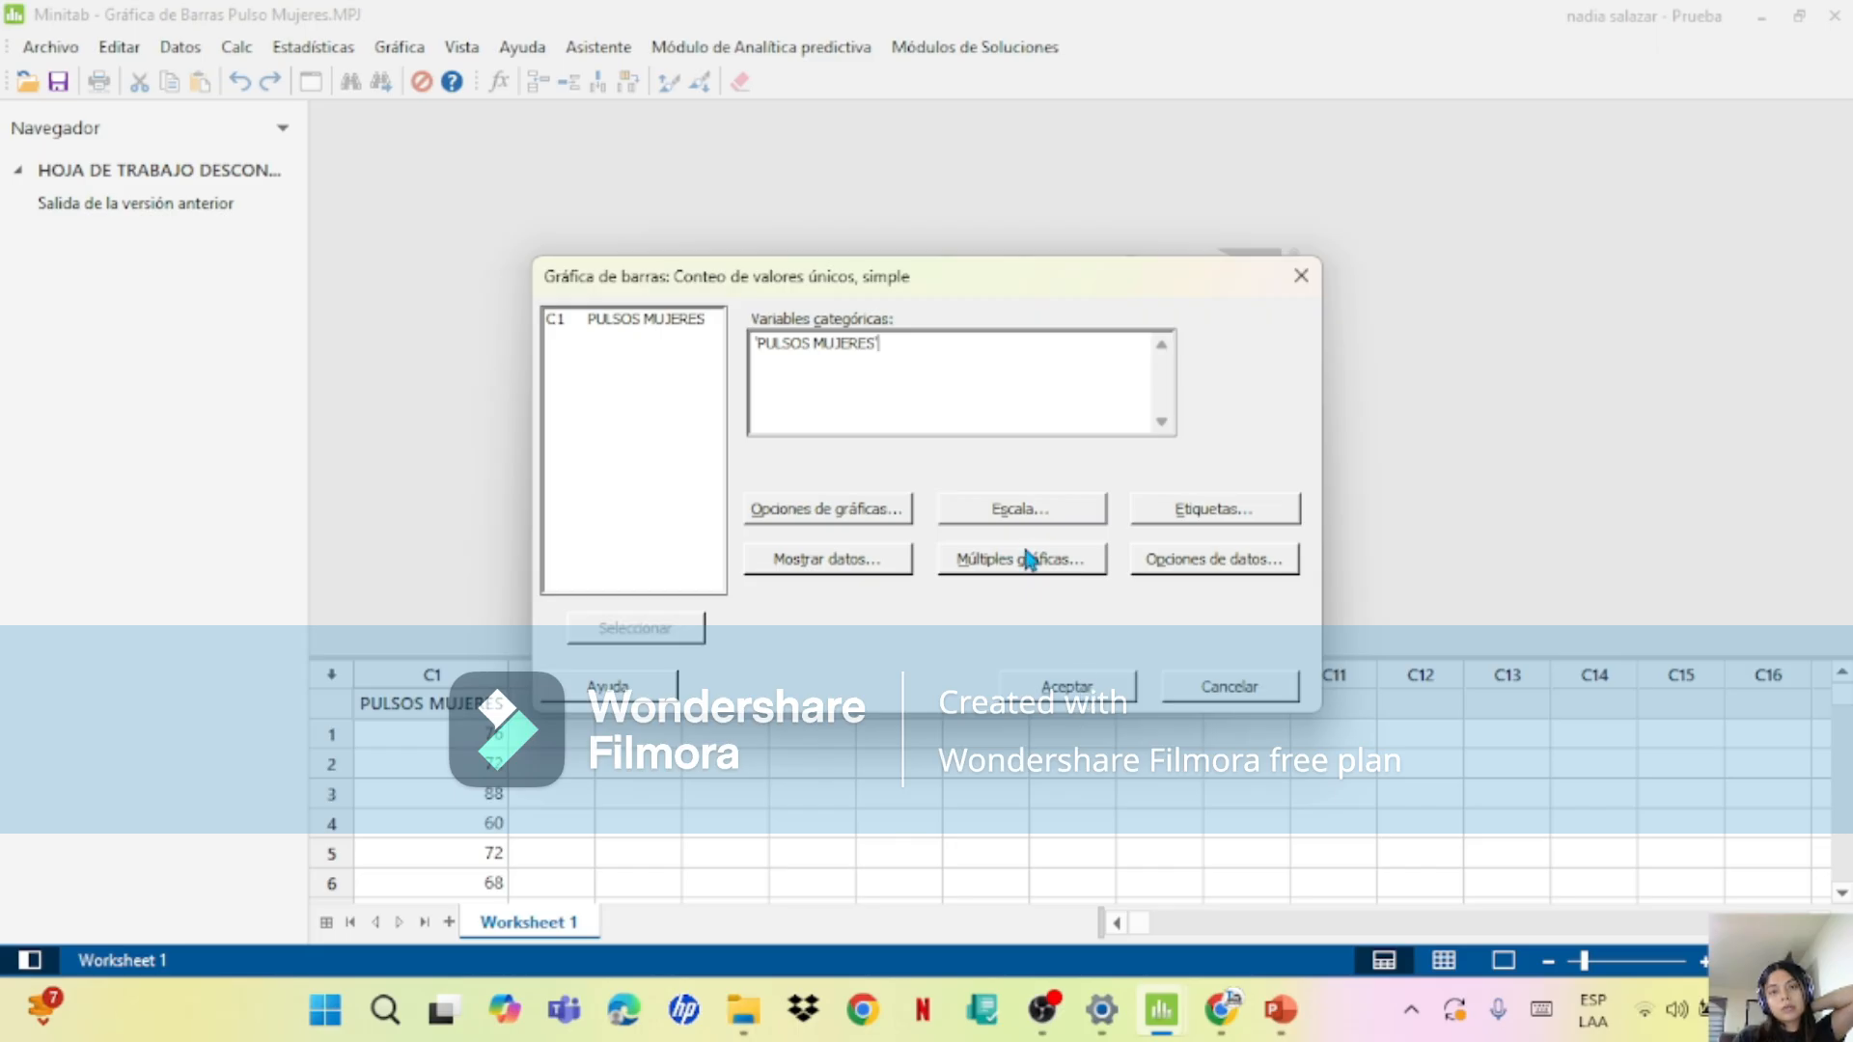
click(1011, 518)
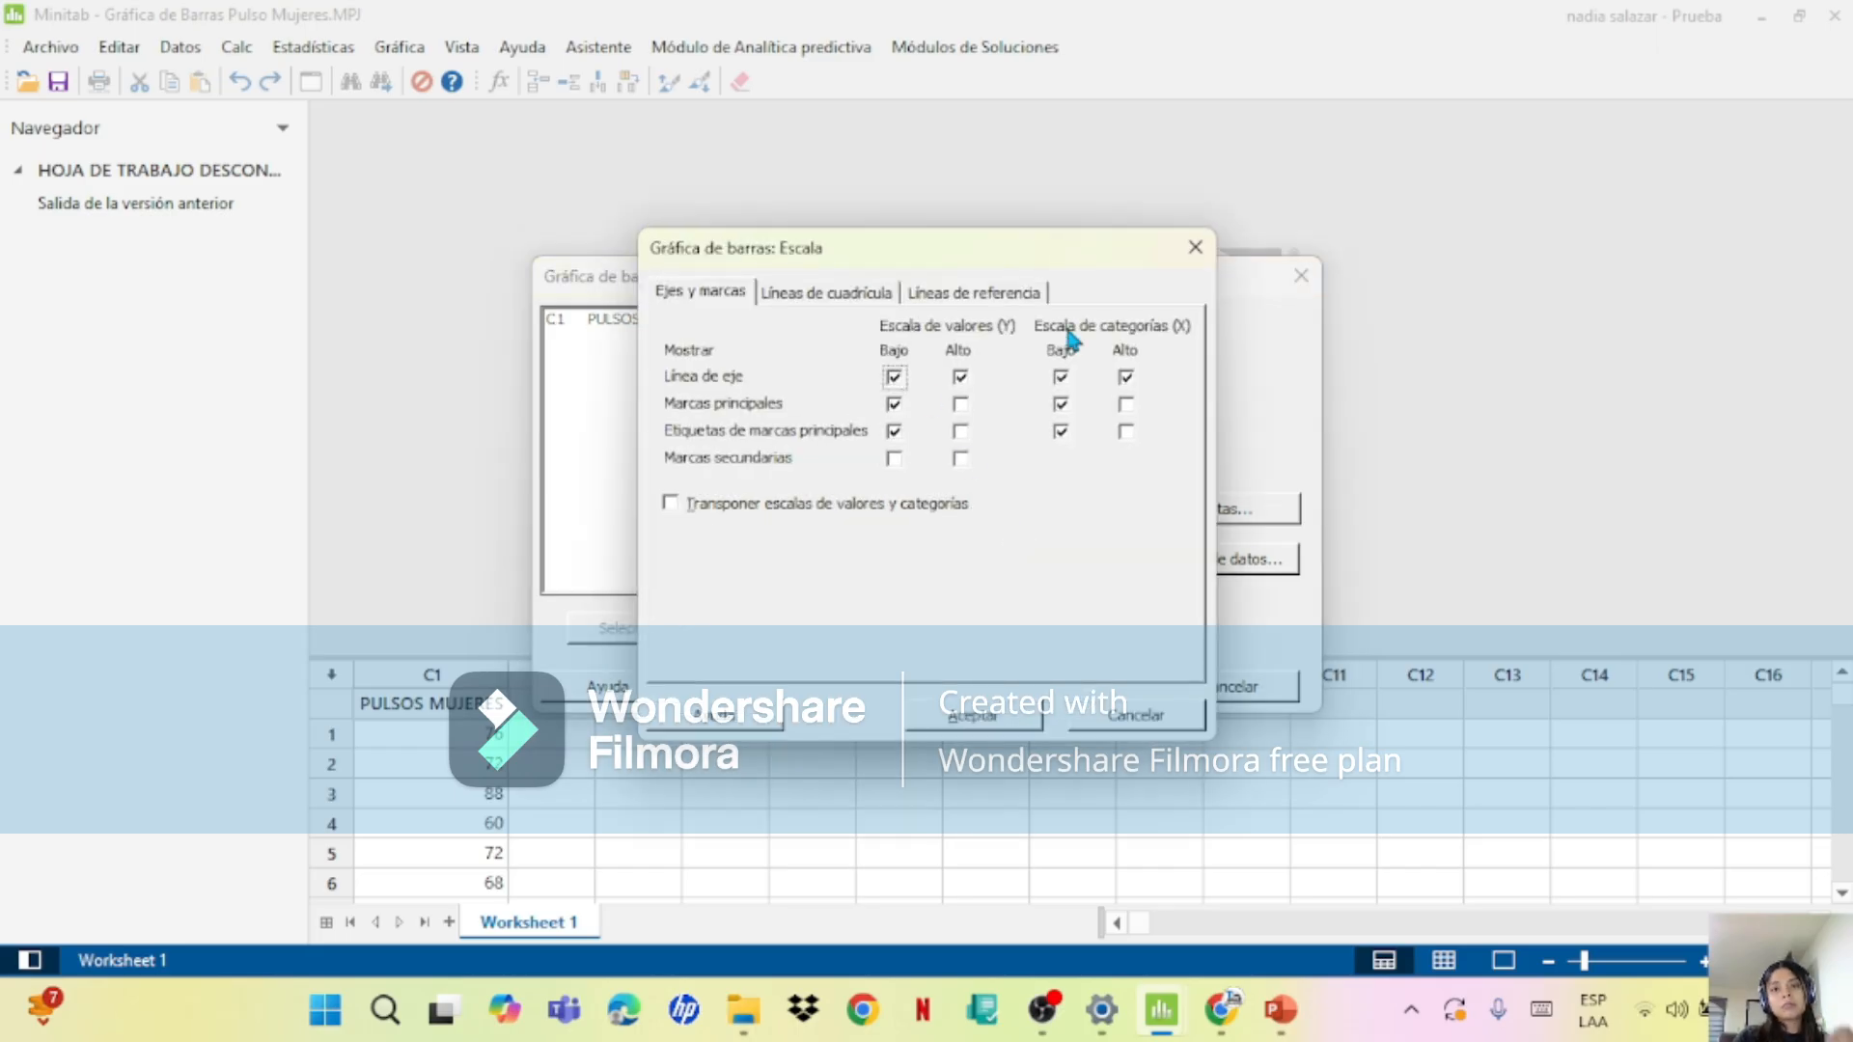
click(1195, 248)
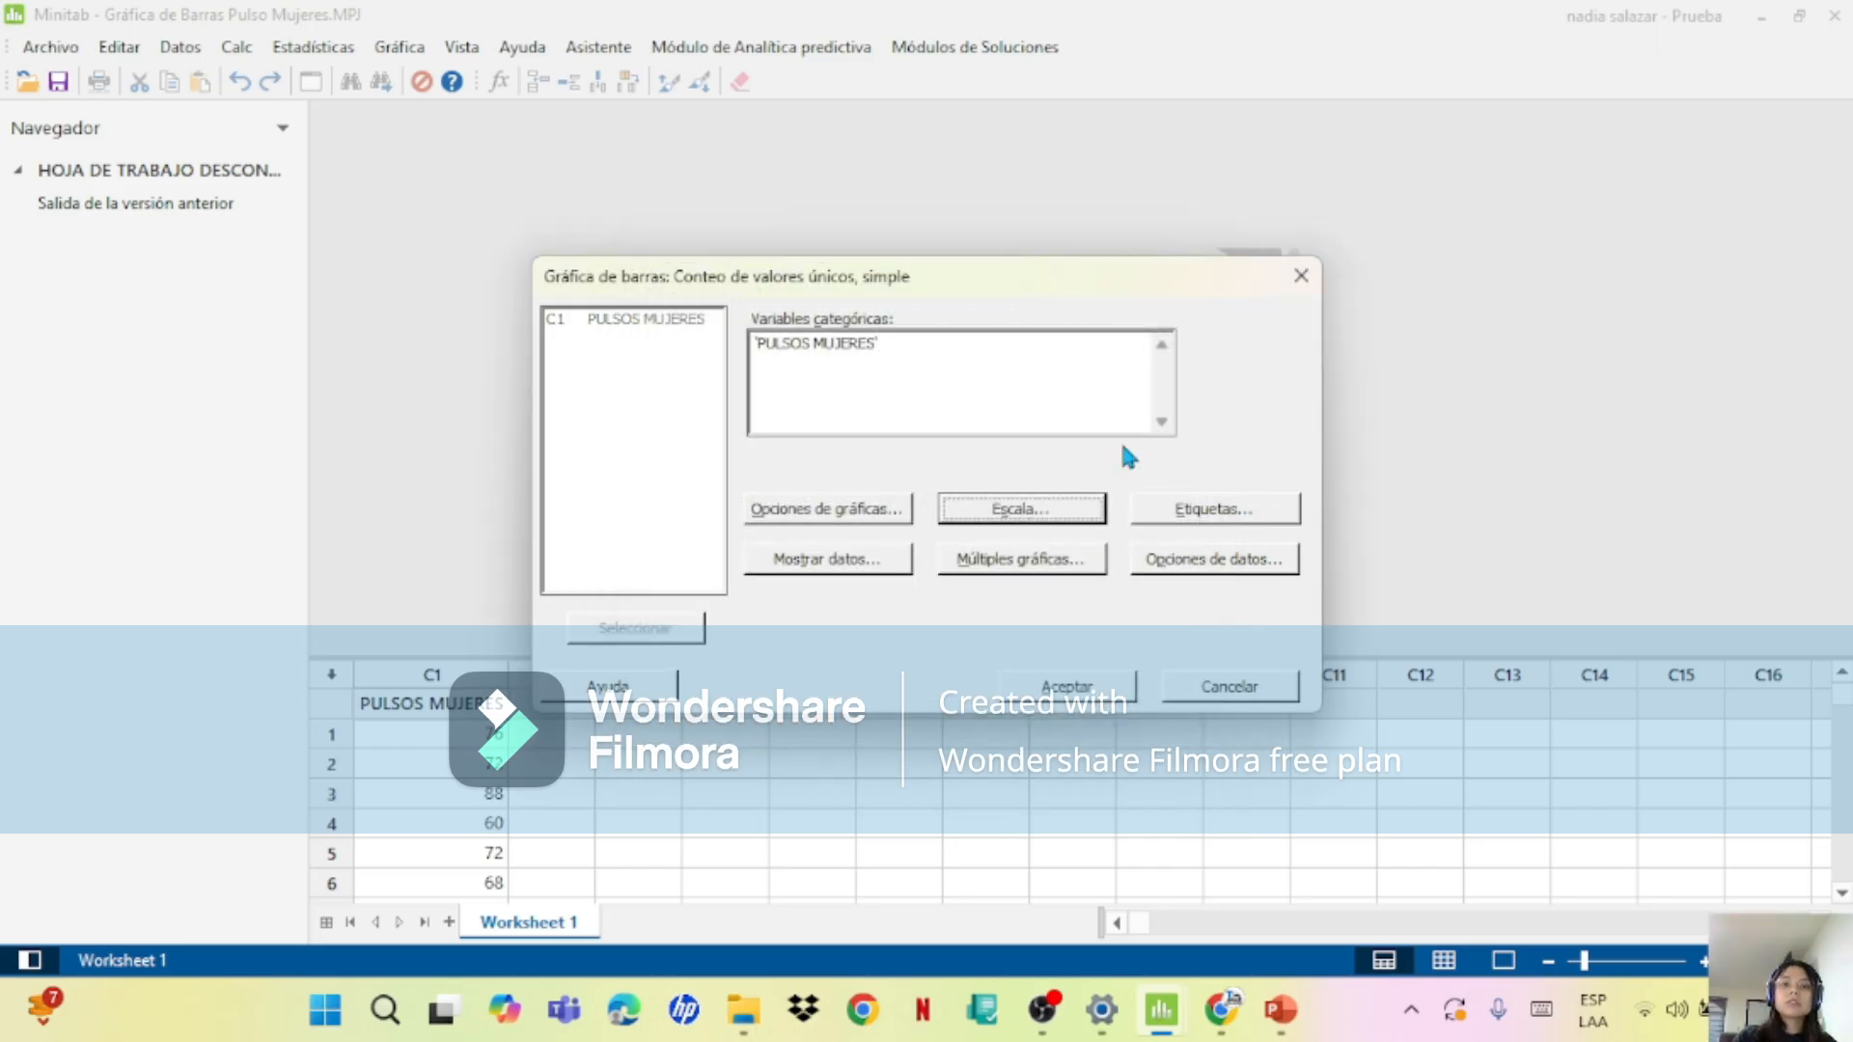
click(1069, 519)
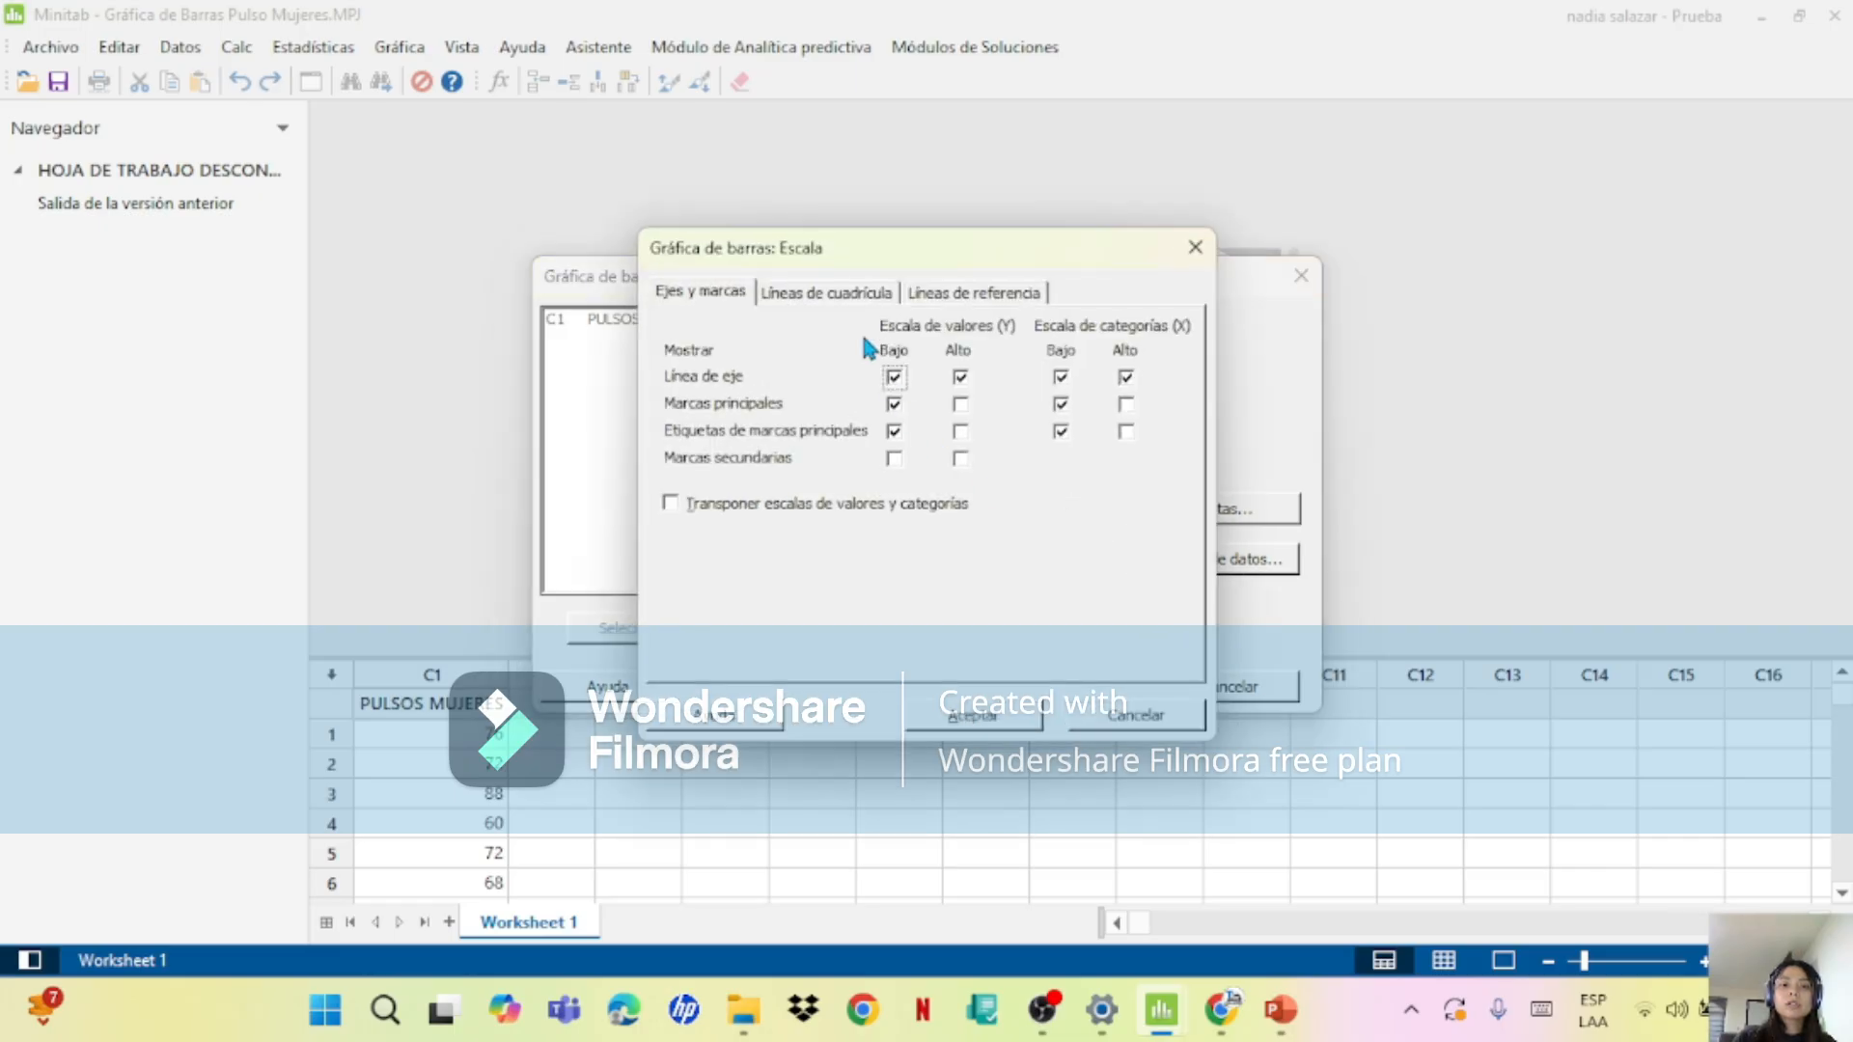
click(832, 296)
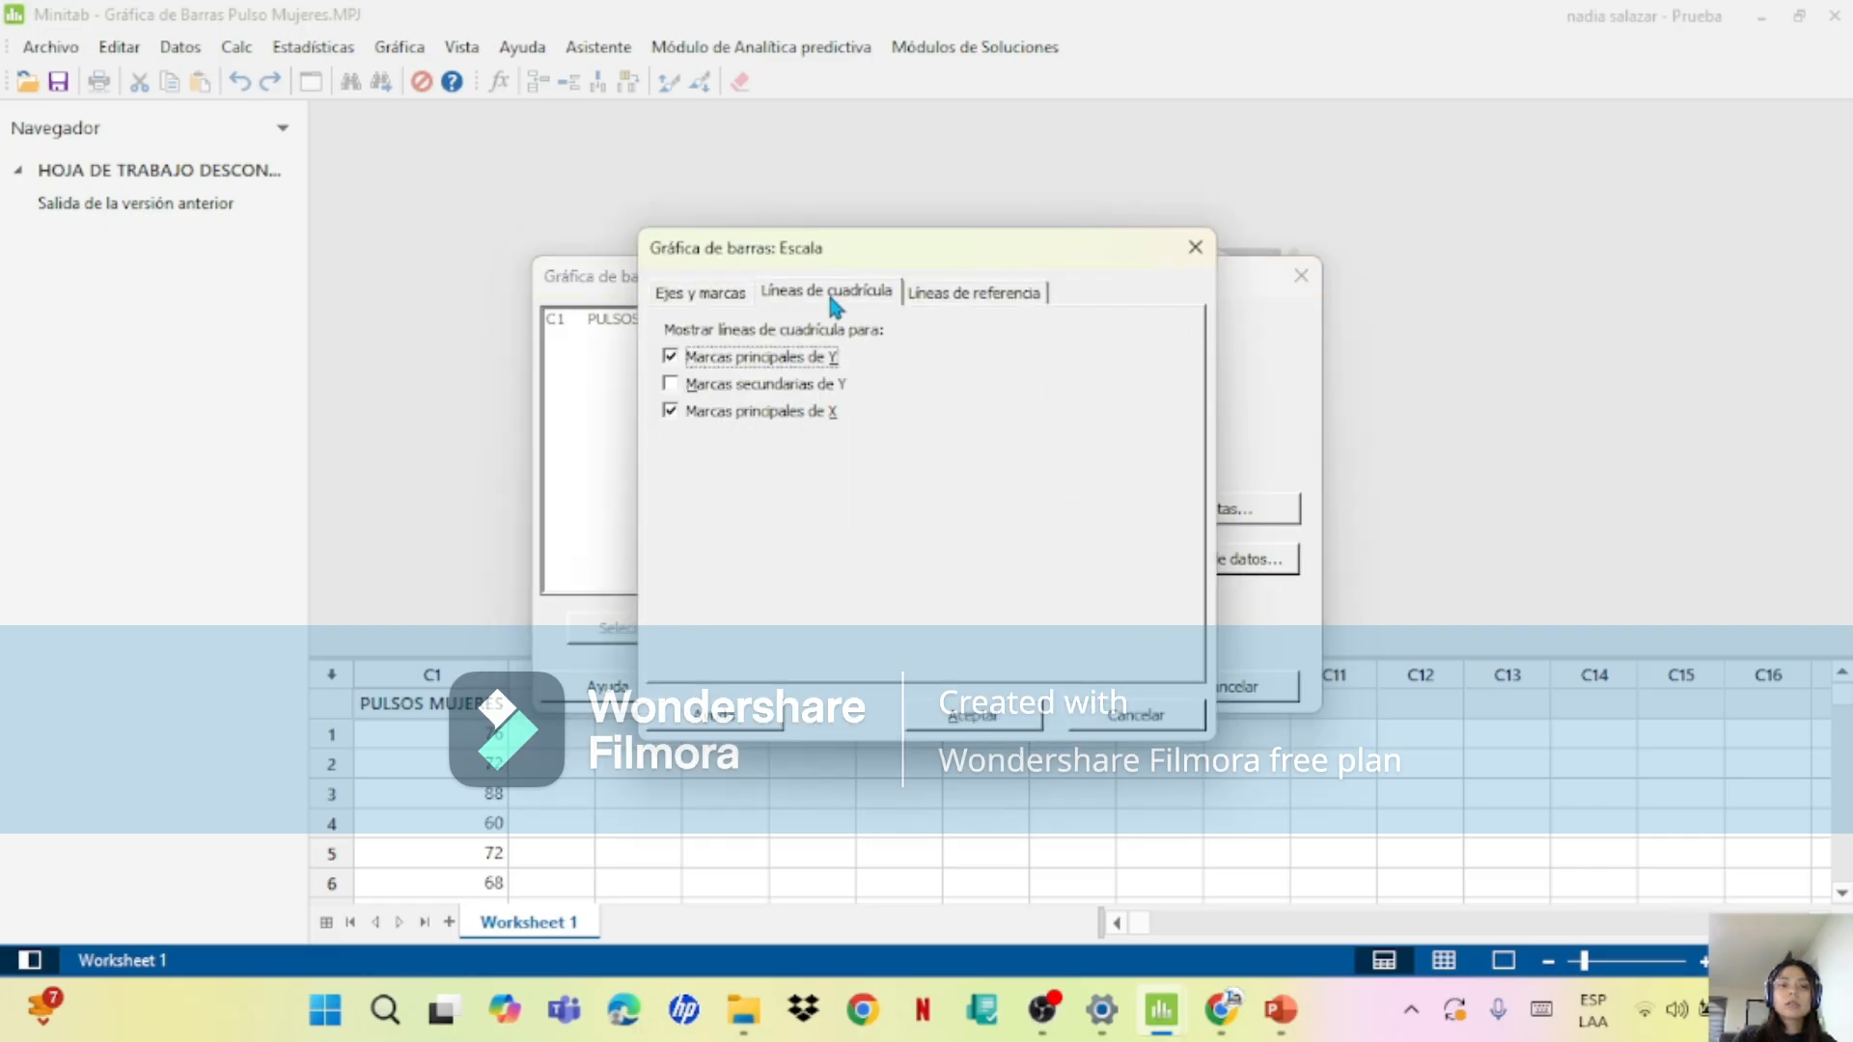
click(1192, 250)
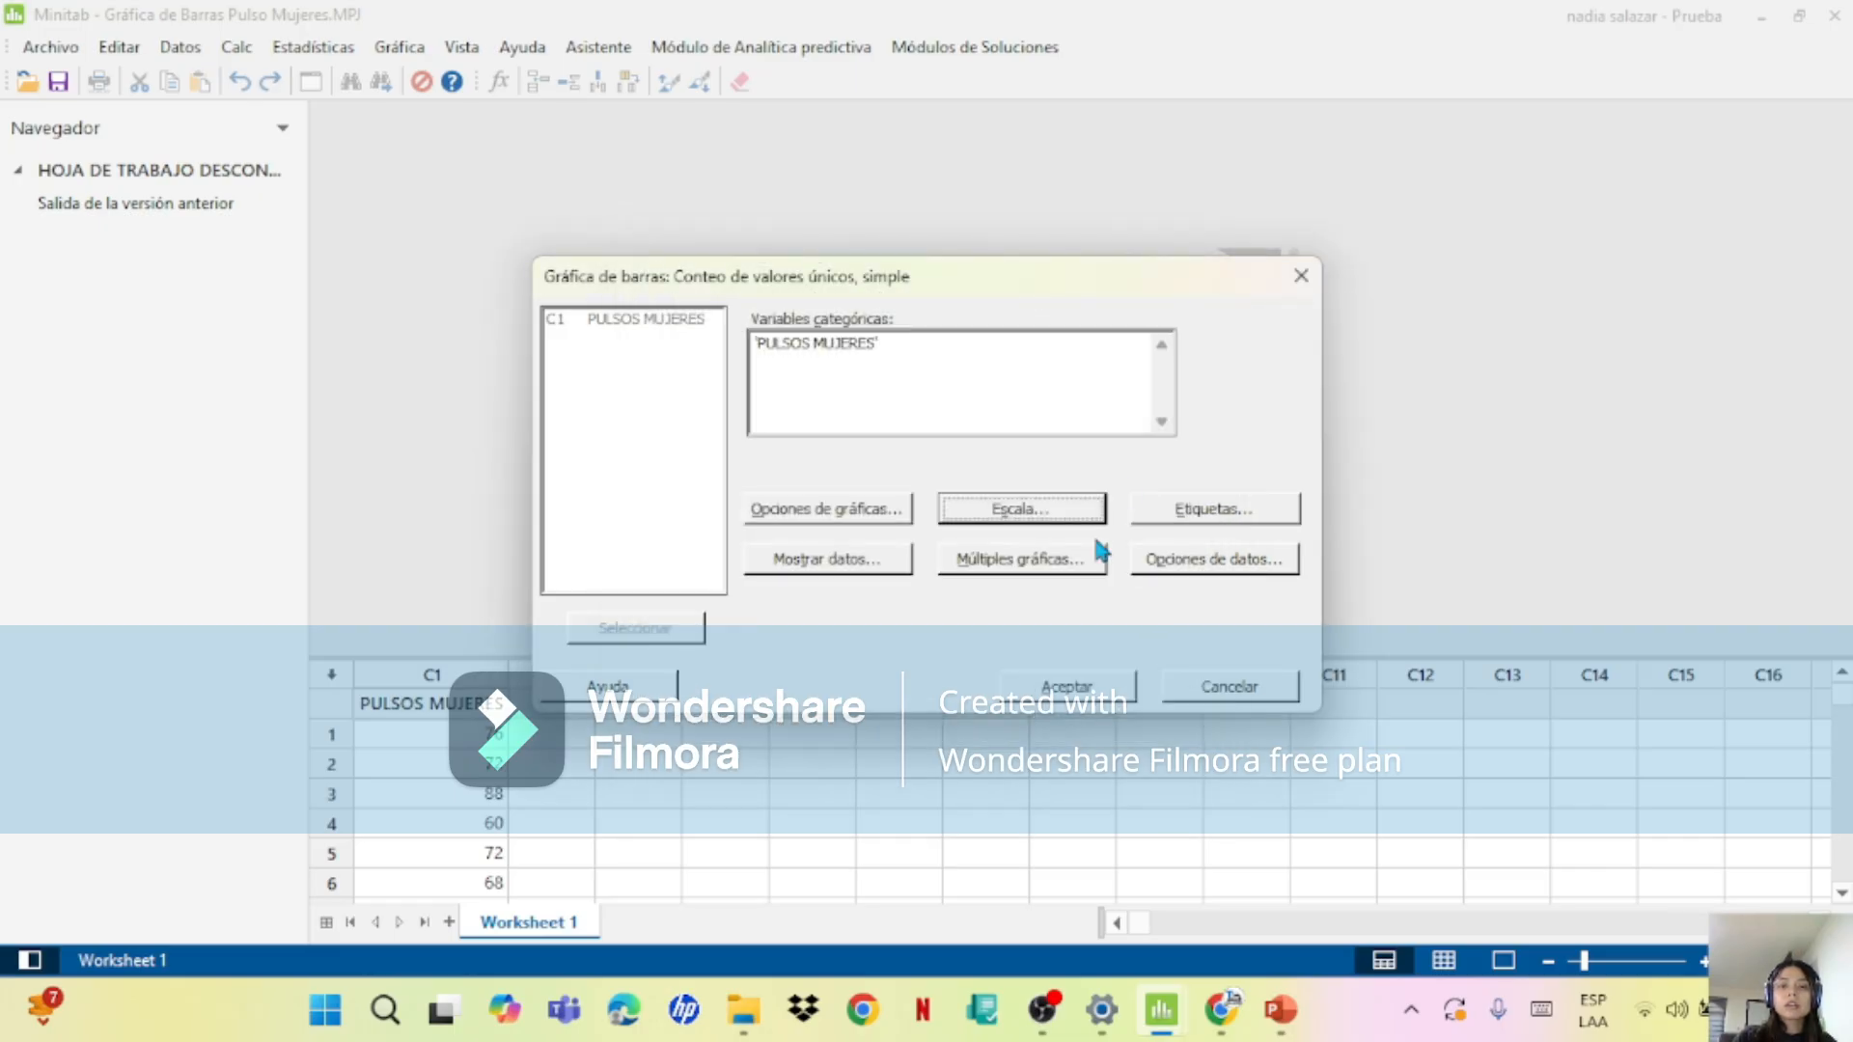
click(1064, 683)
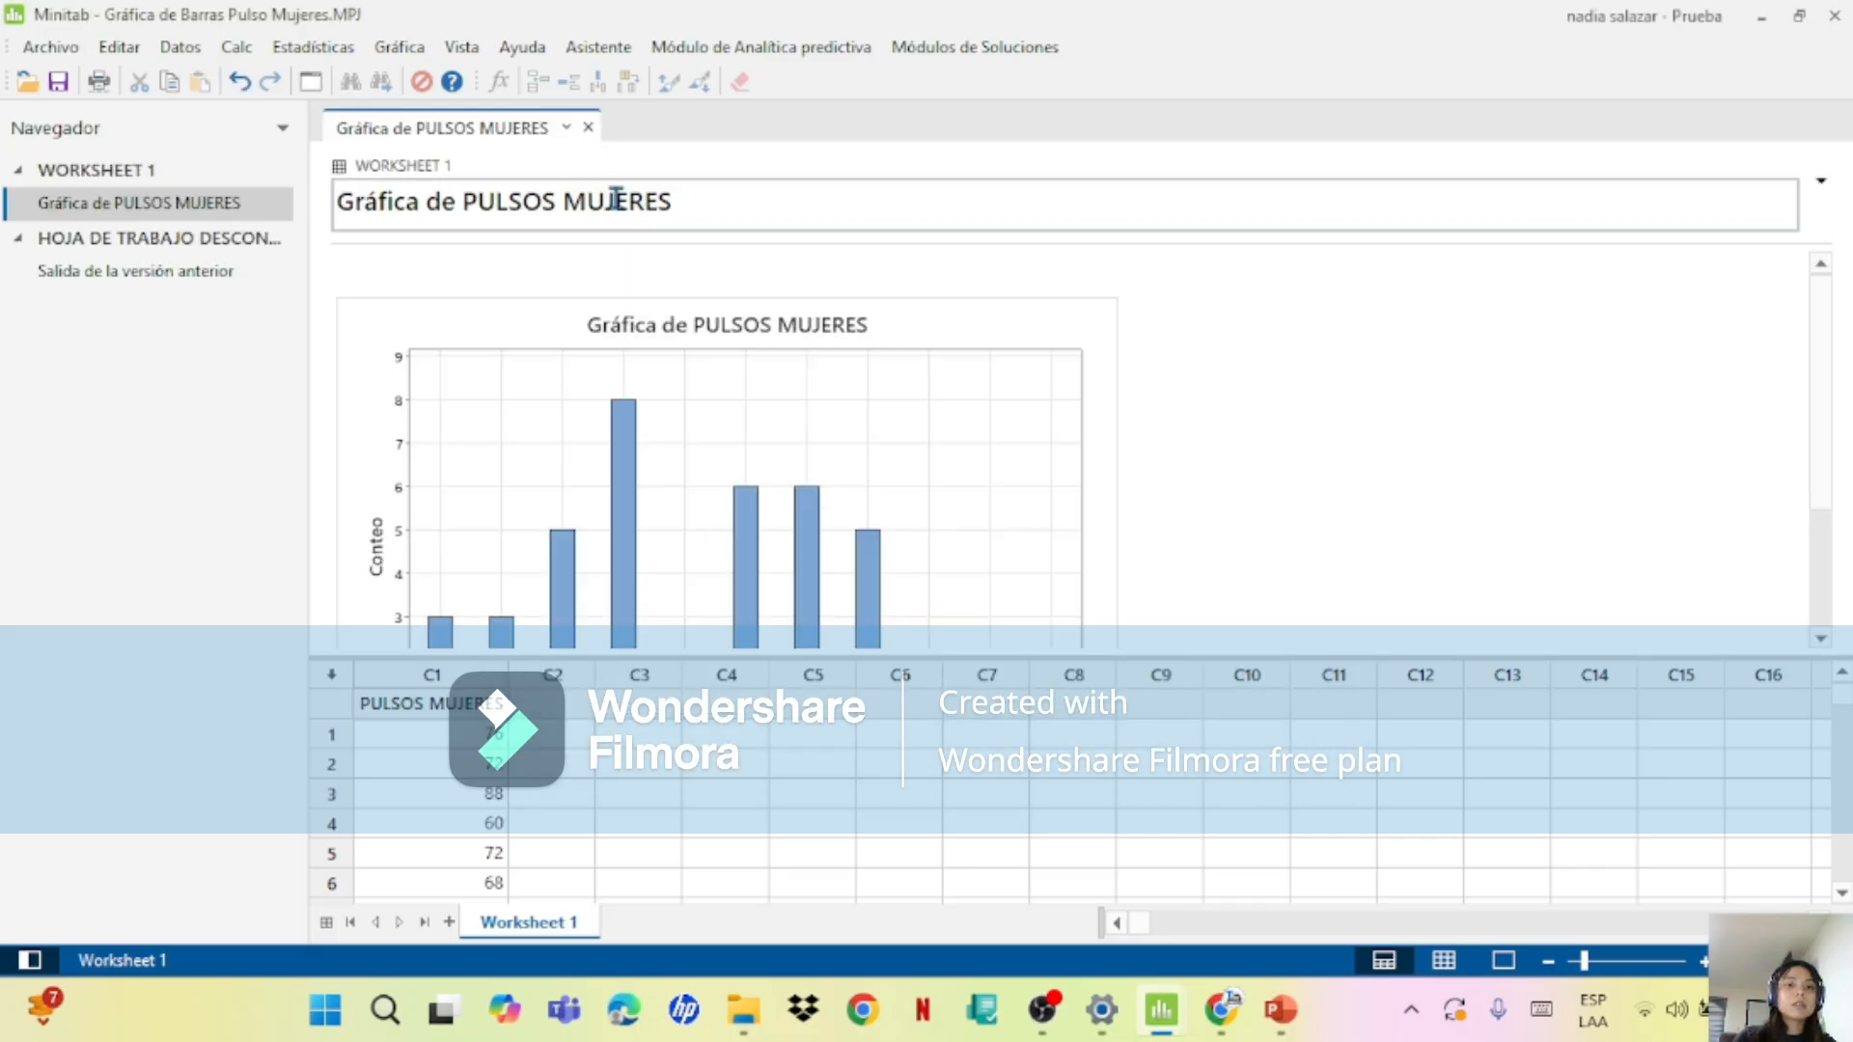
Step: Open the PULSOS MUJERES bar chart in the graph editor and add y-value data labels to its bars
click(557, 201)
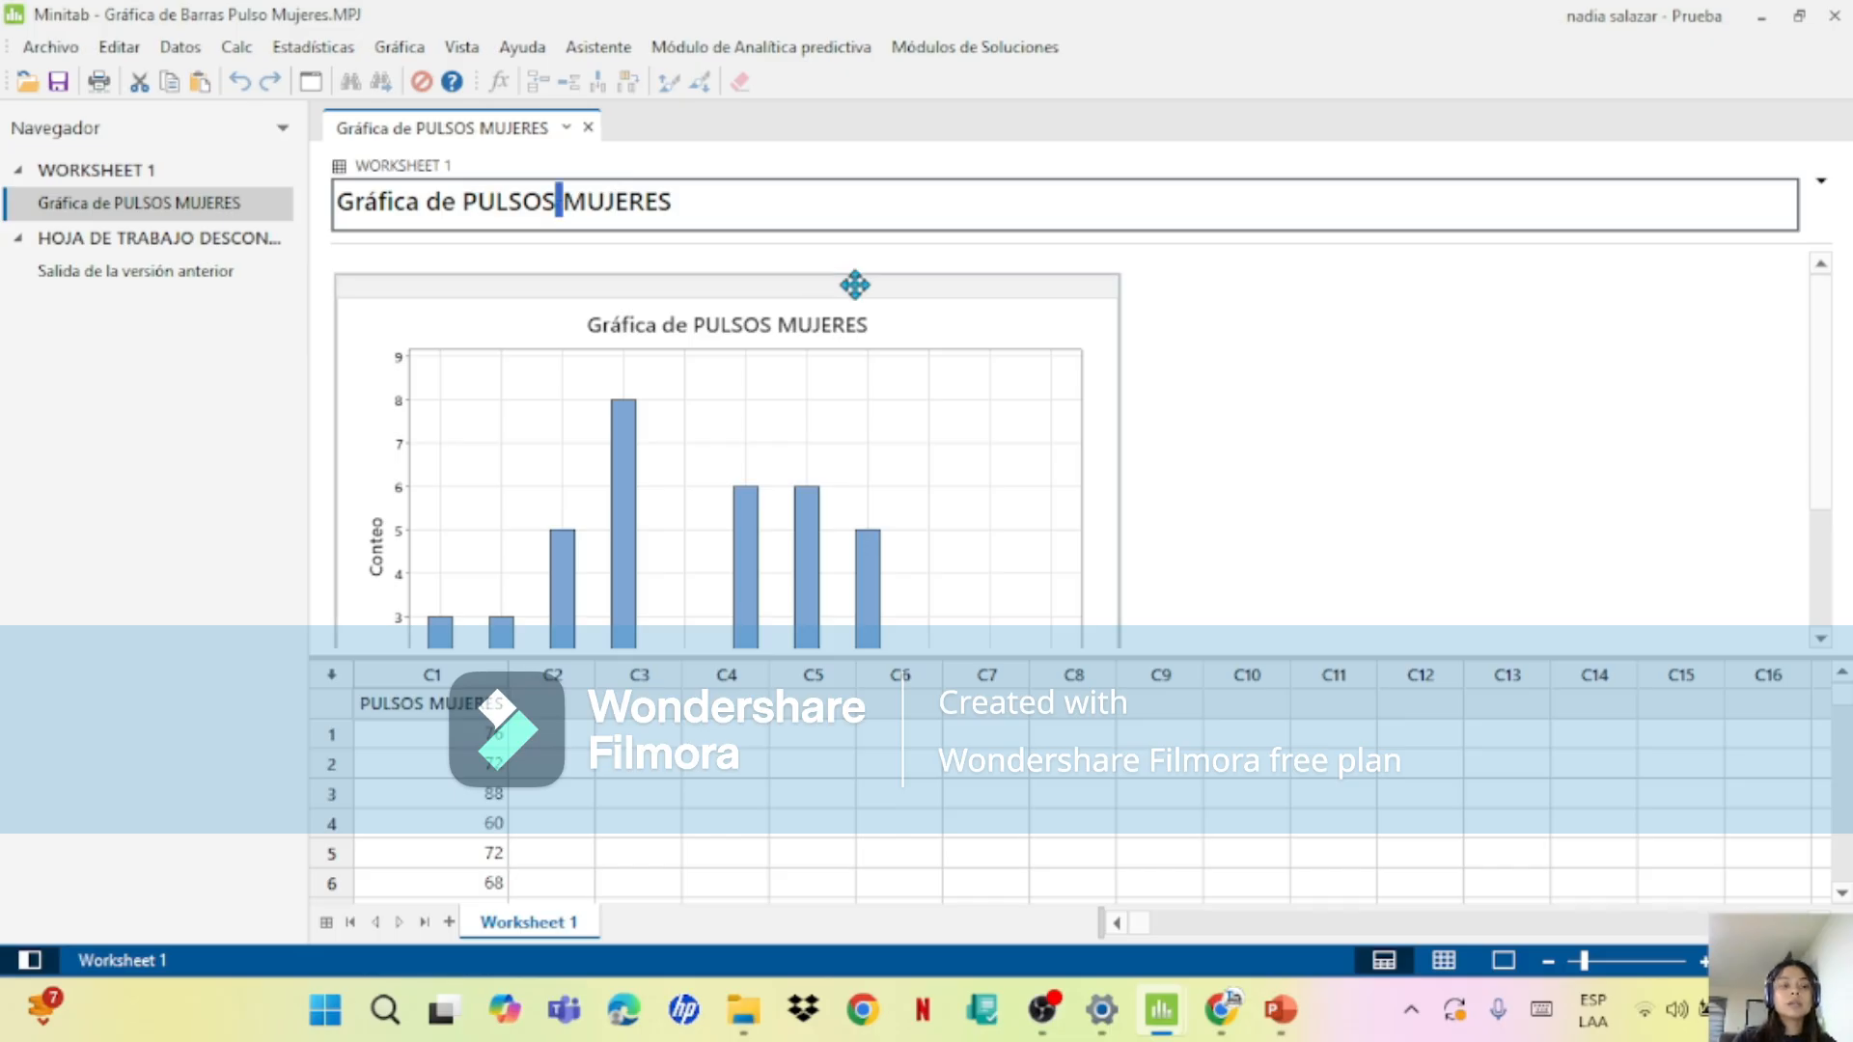
click(1293, 410)
click(1008, 482)
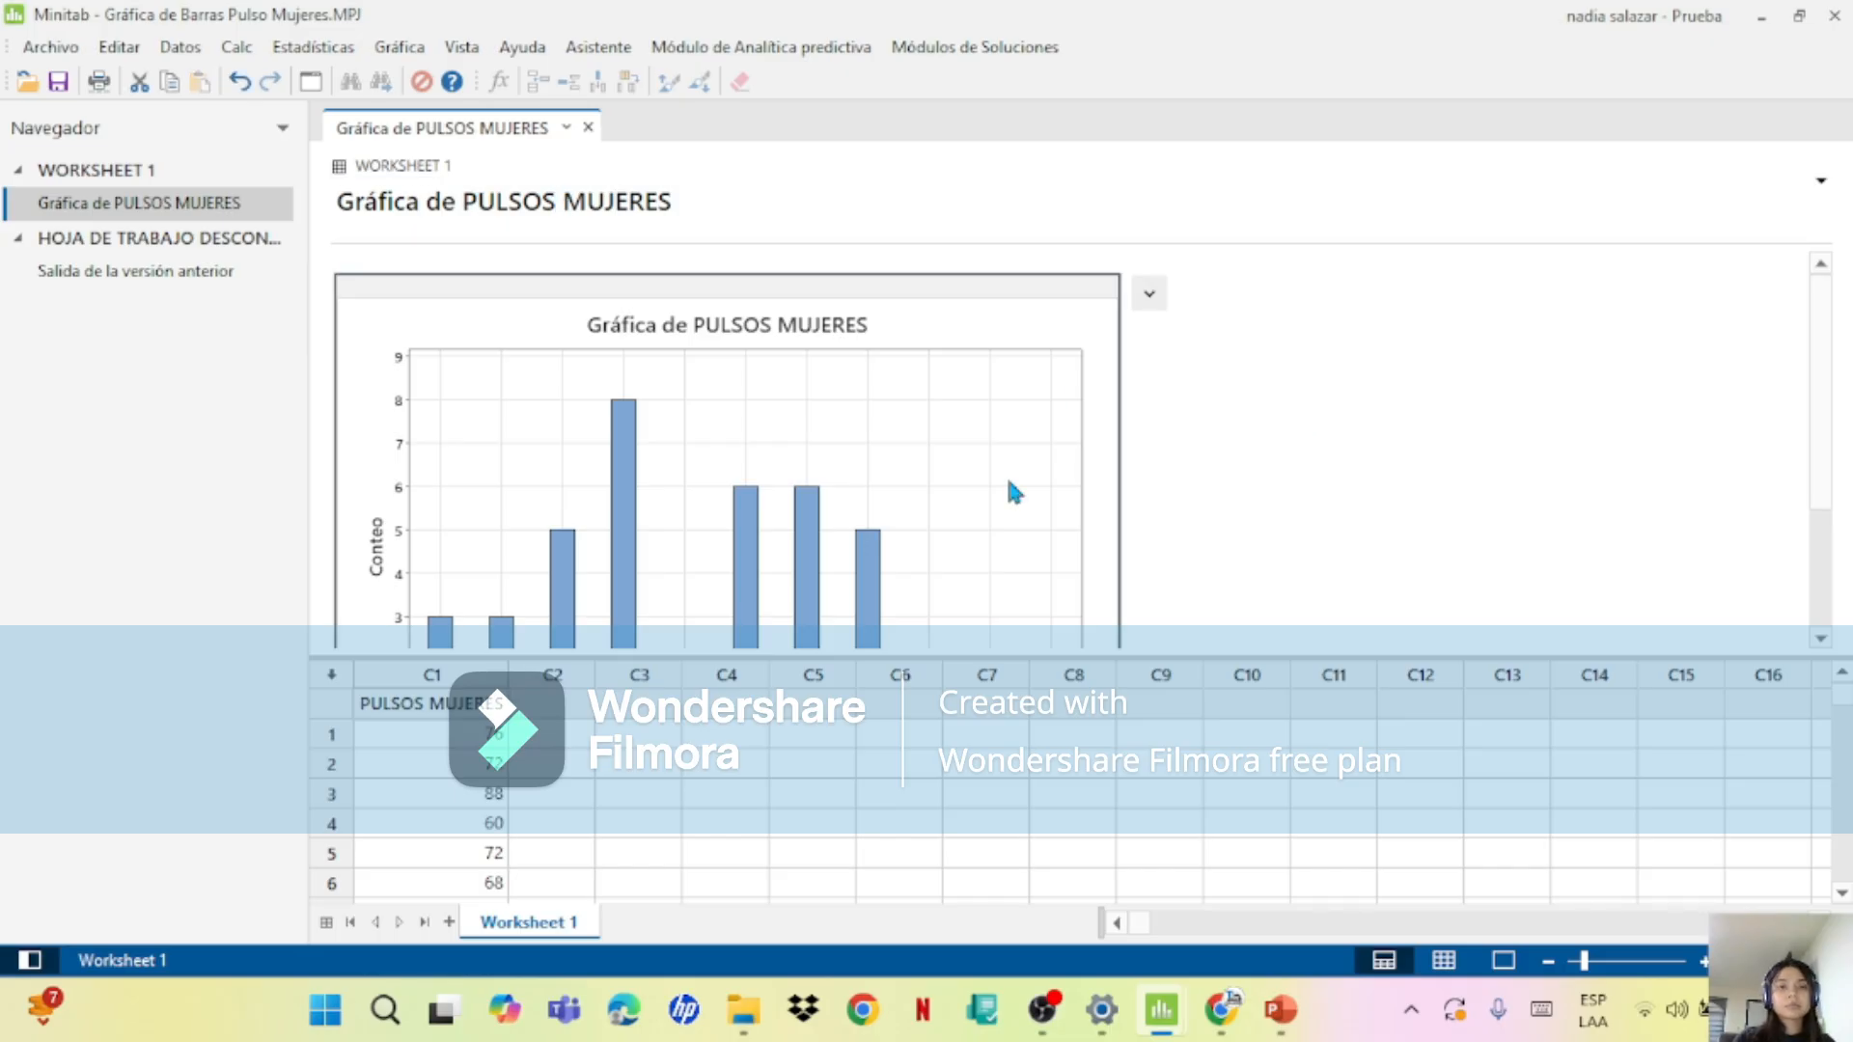
double_click(1008, 482)
mouse_move(1087, 551)
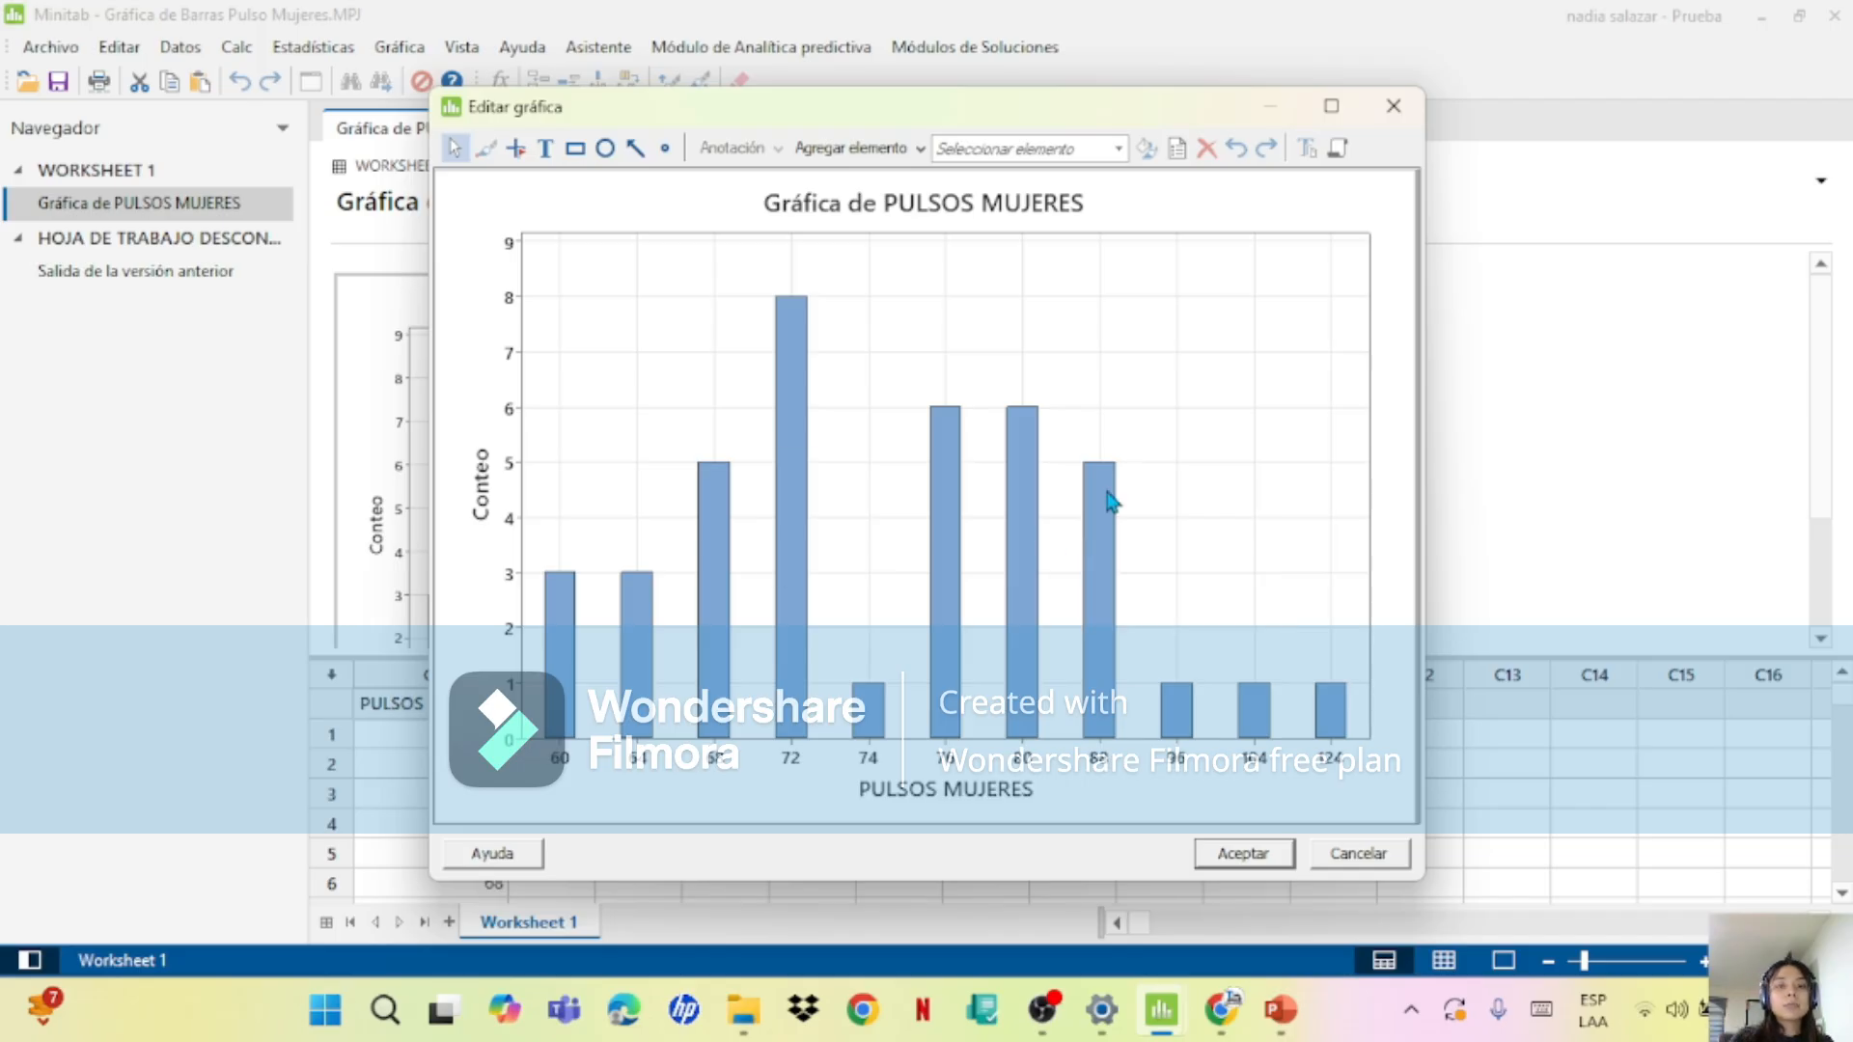
click(932, 585)
right_click(932, 585)
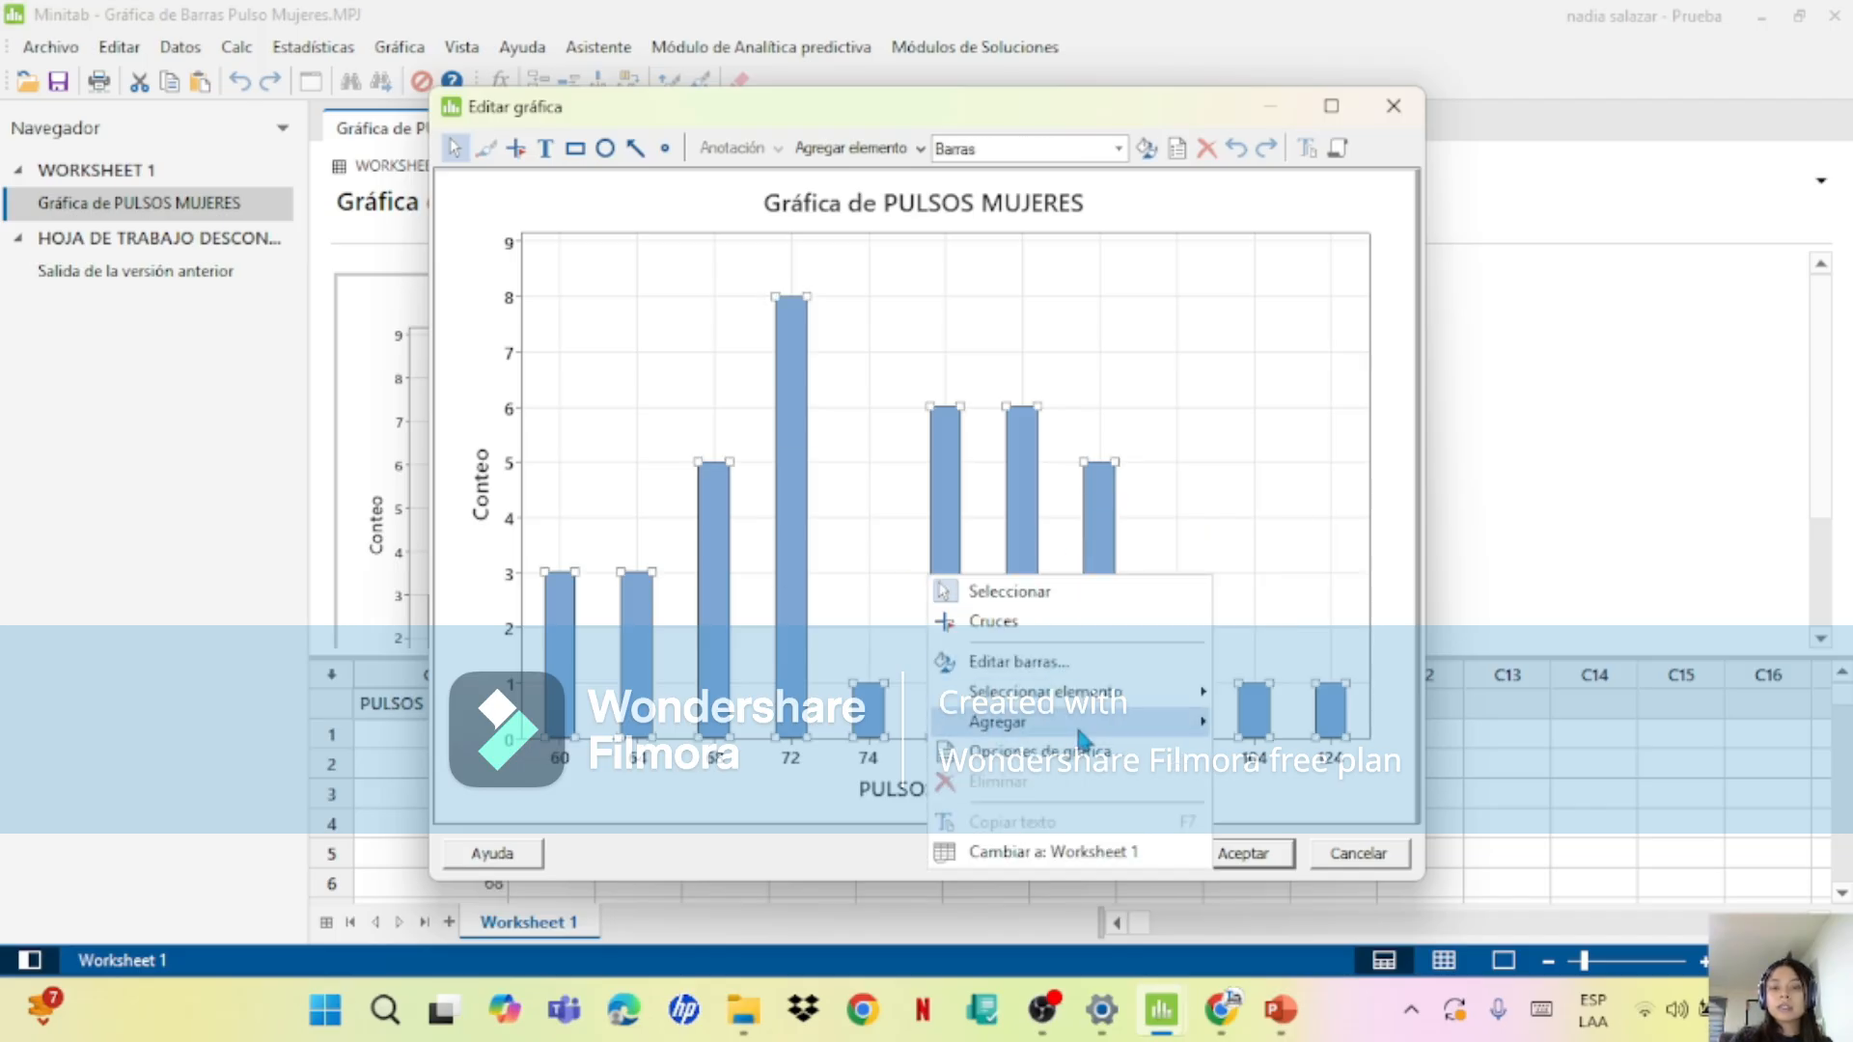
mouse_move(1079, 726)
click(1351, 794)
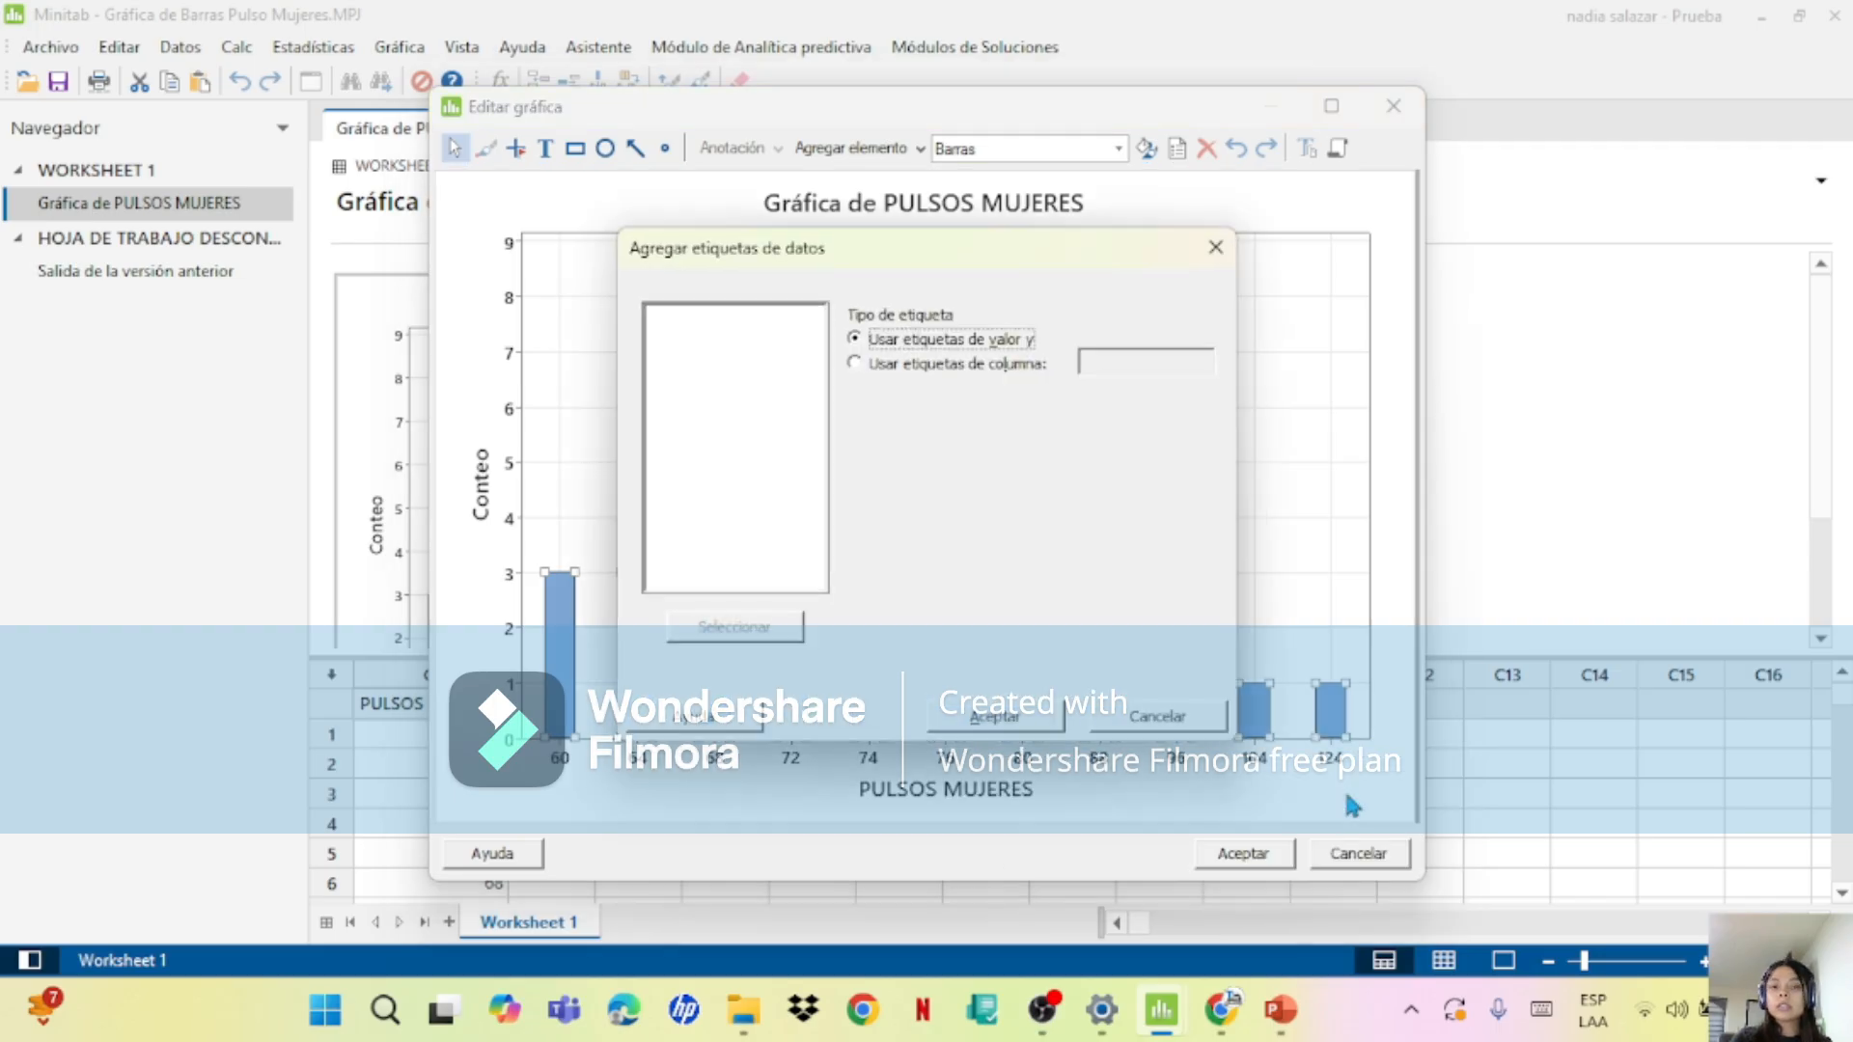
click(994, 716)
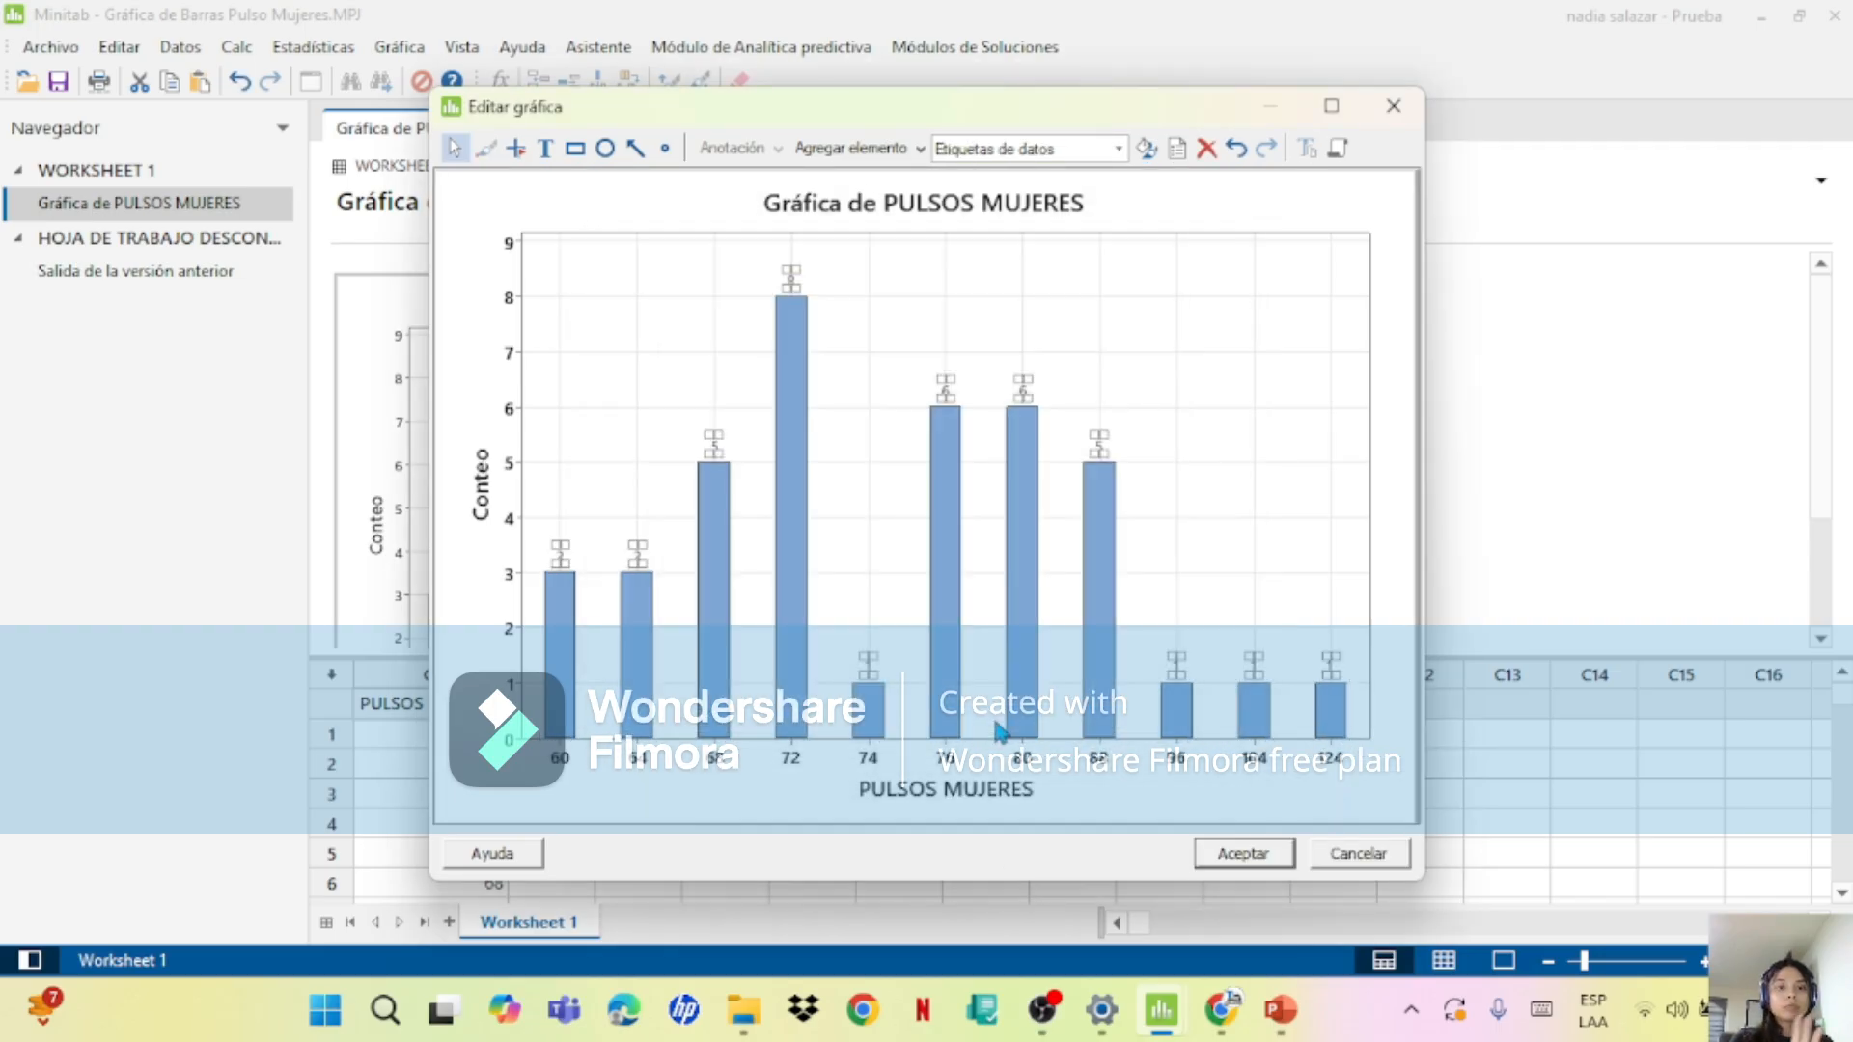
Step: Review the X-axis label text, keep it as PULSOS MUJERES, and apply the graph edits to the chart
click(892, 506)
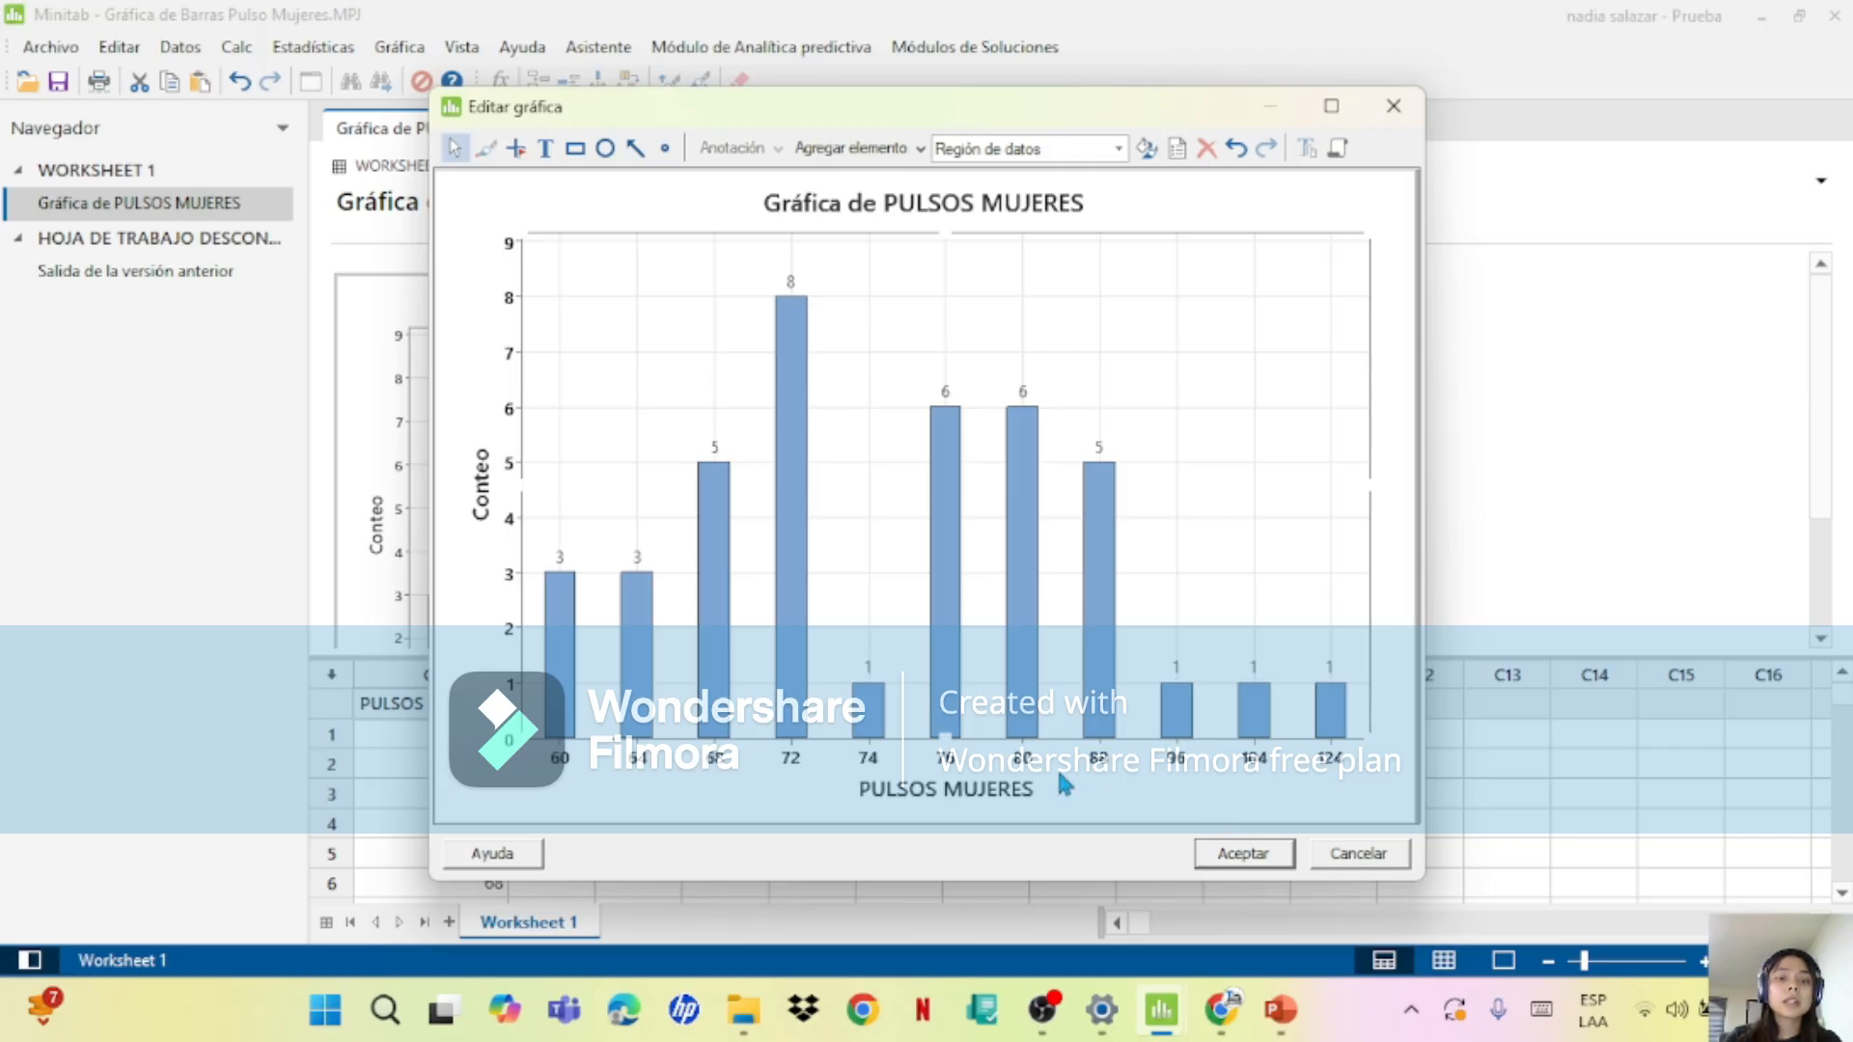
double_click(998, 788)
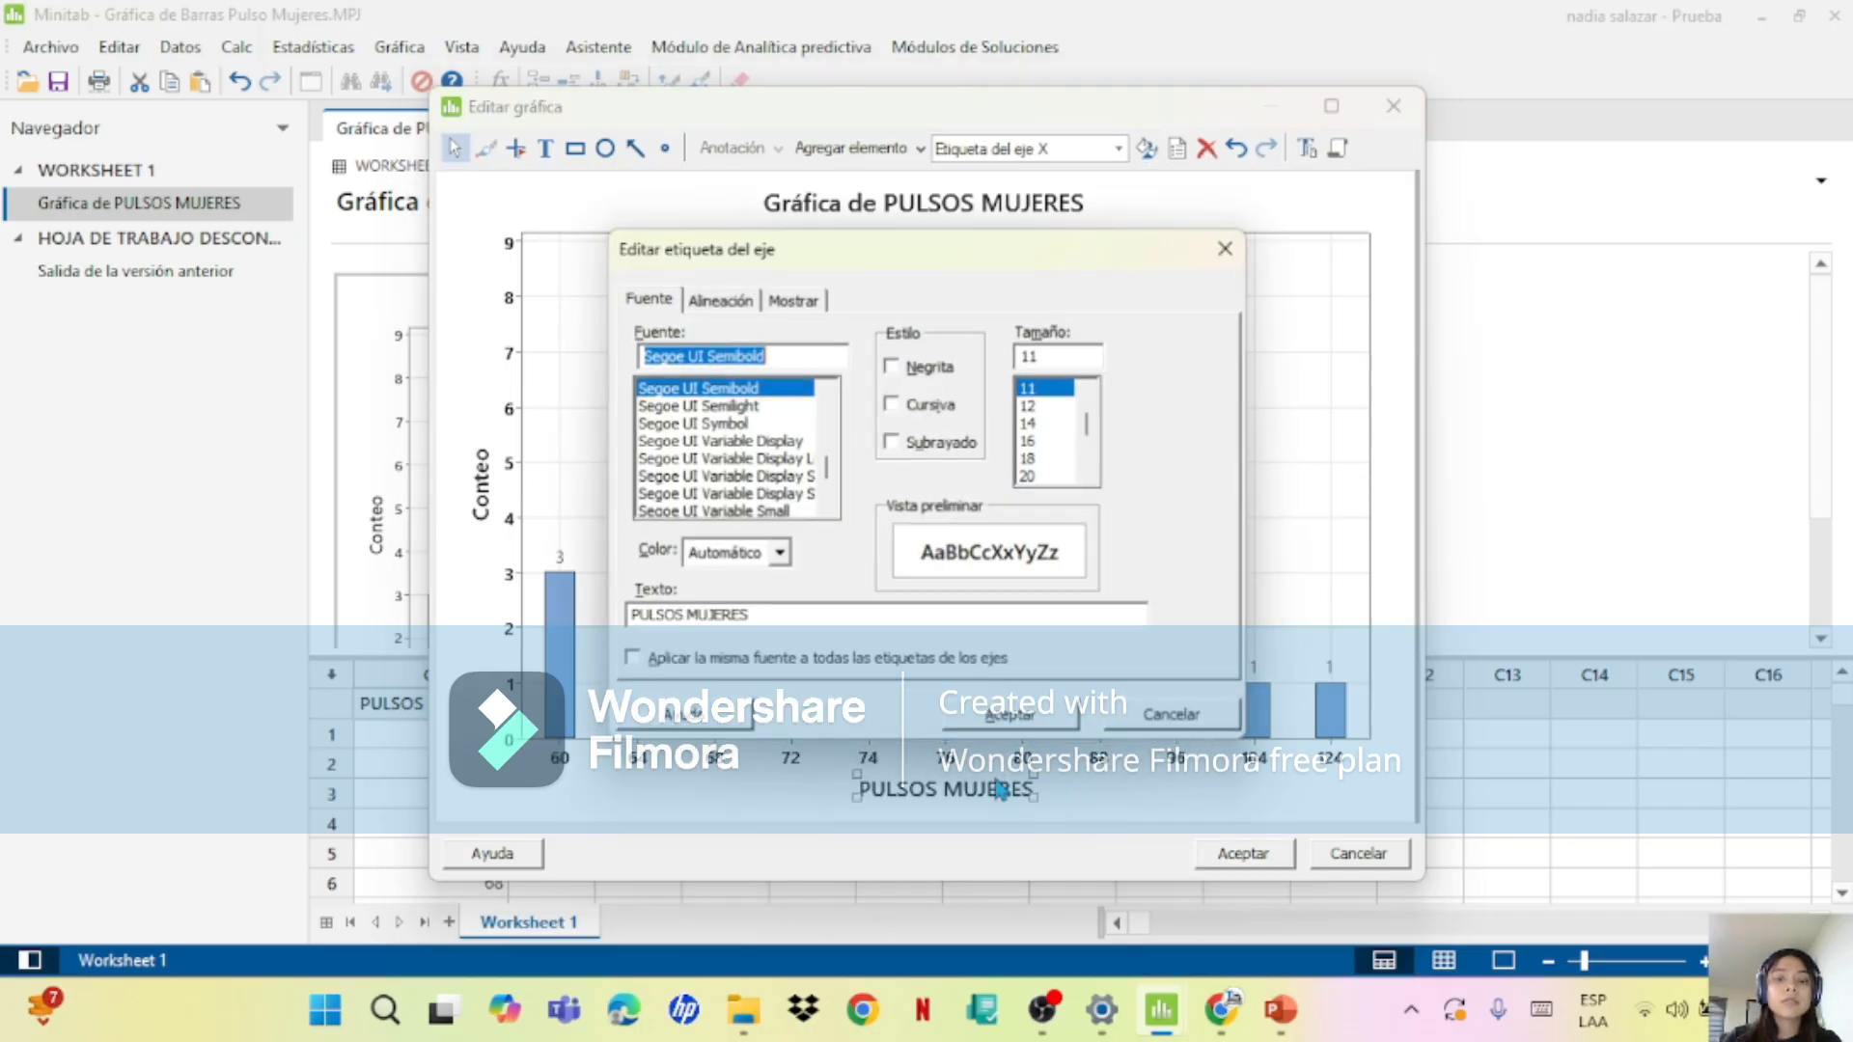
click(750, 616)
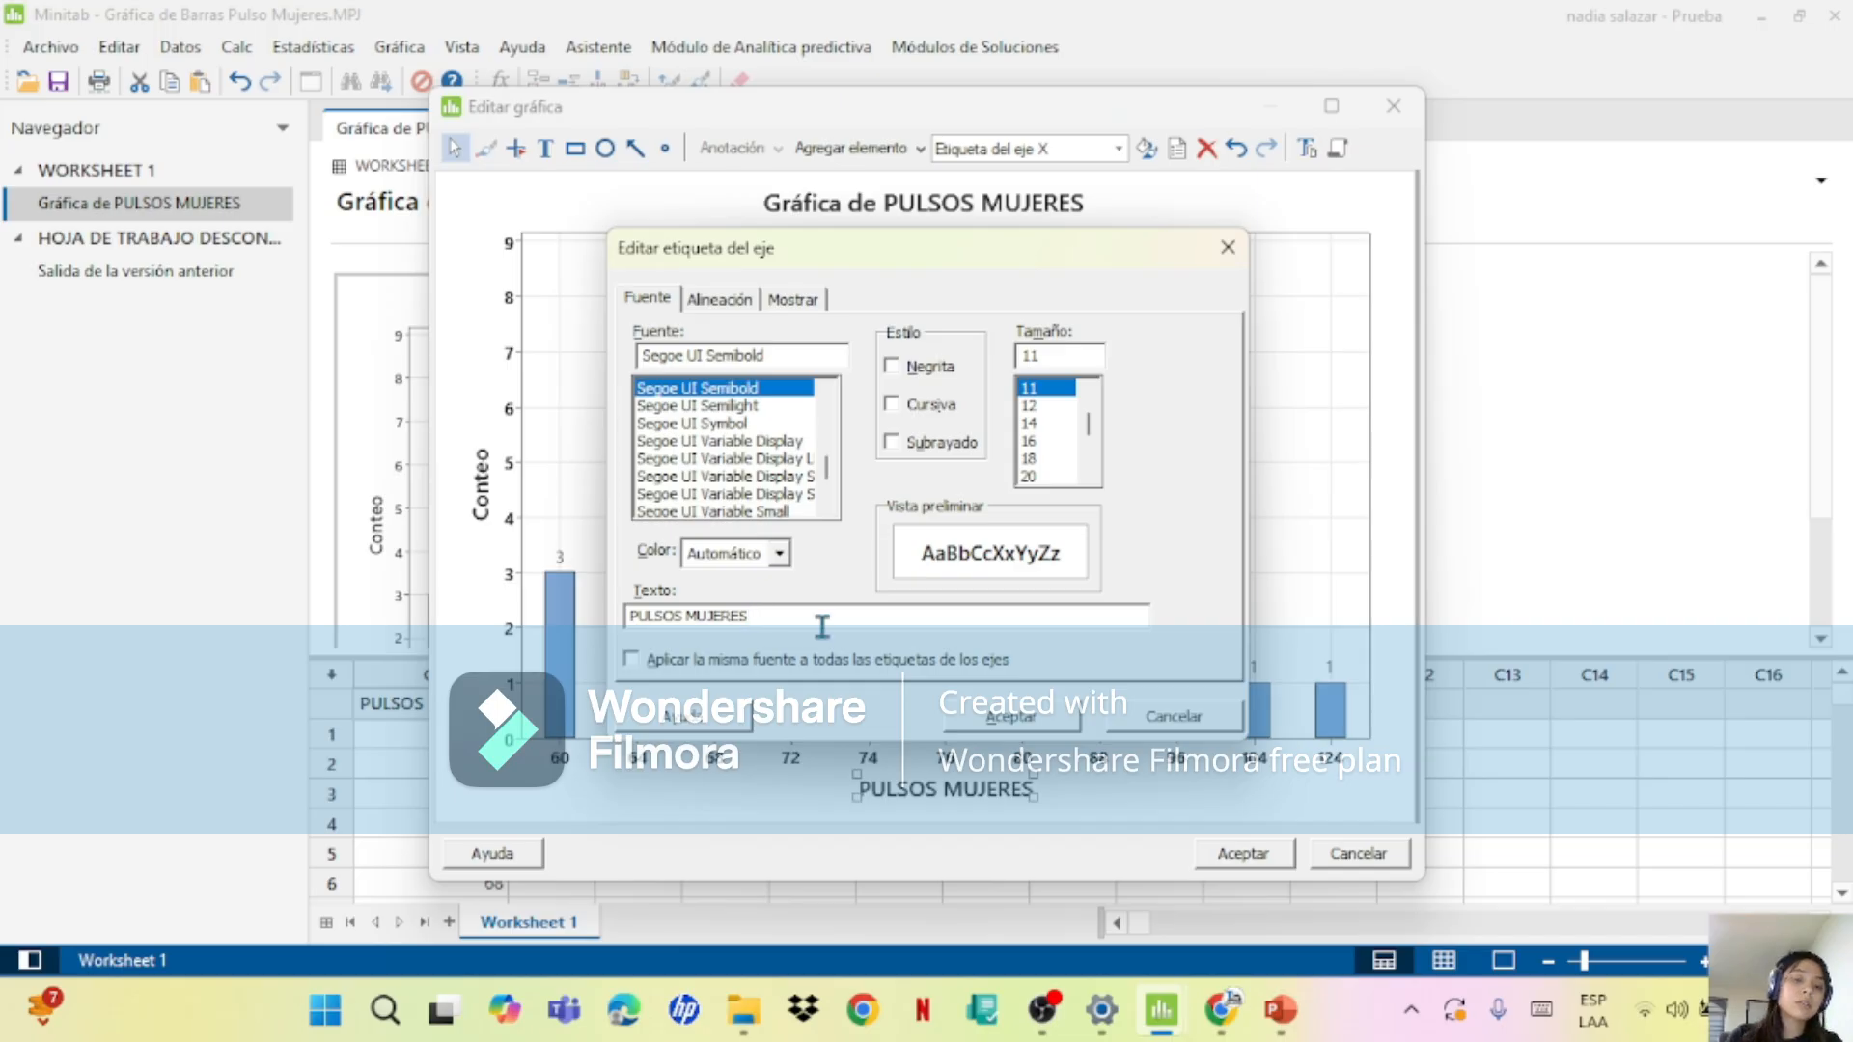
click(995, 719)
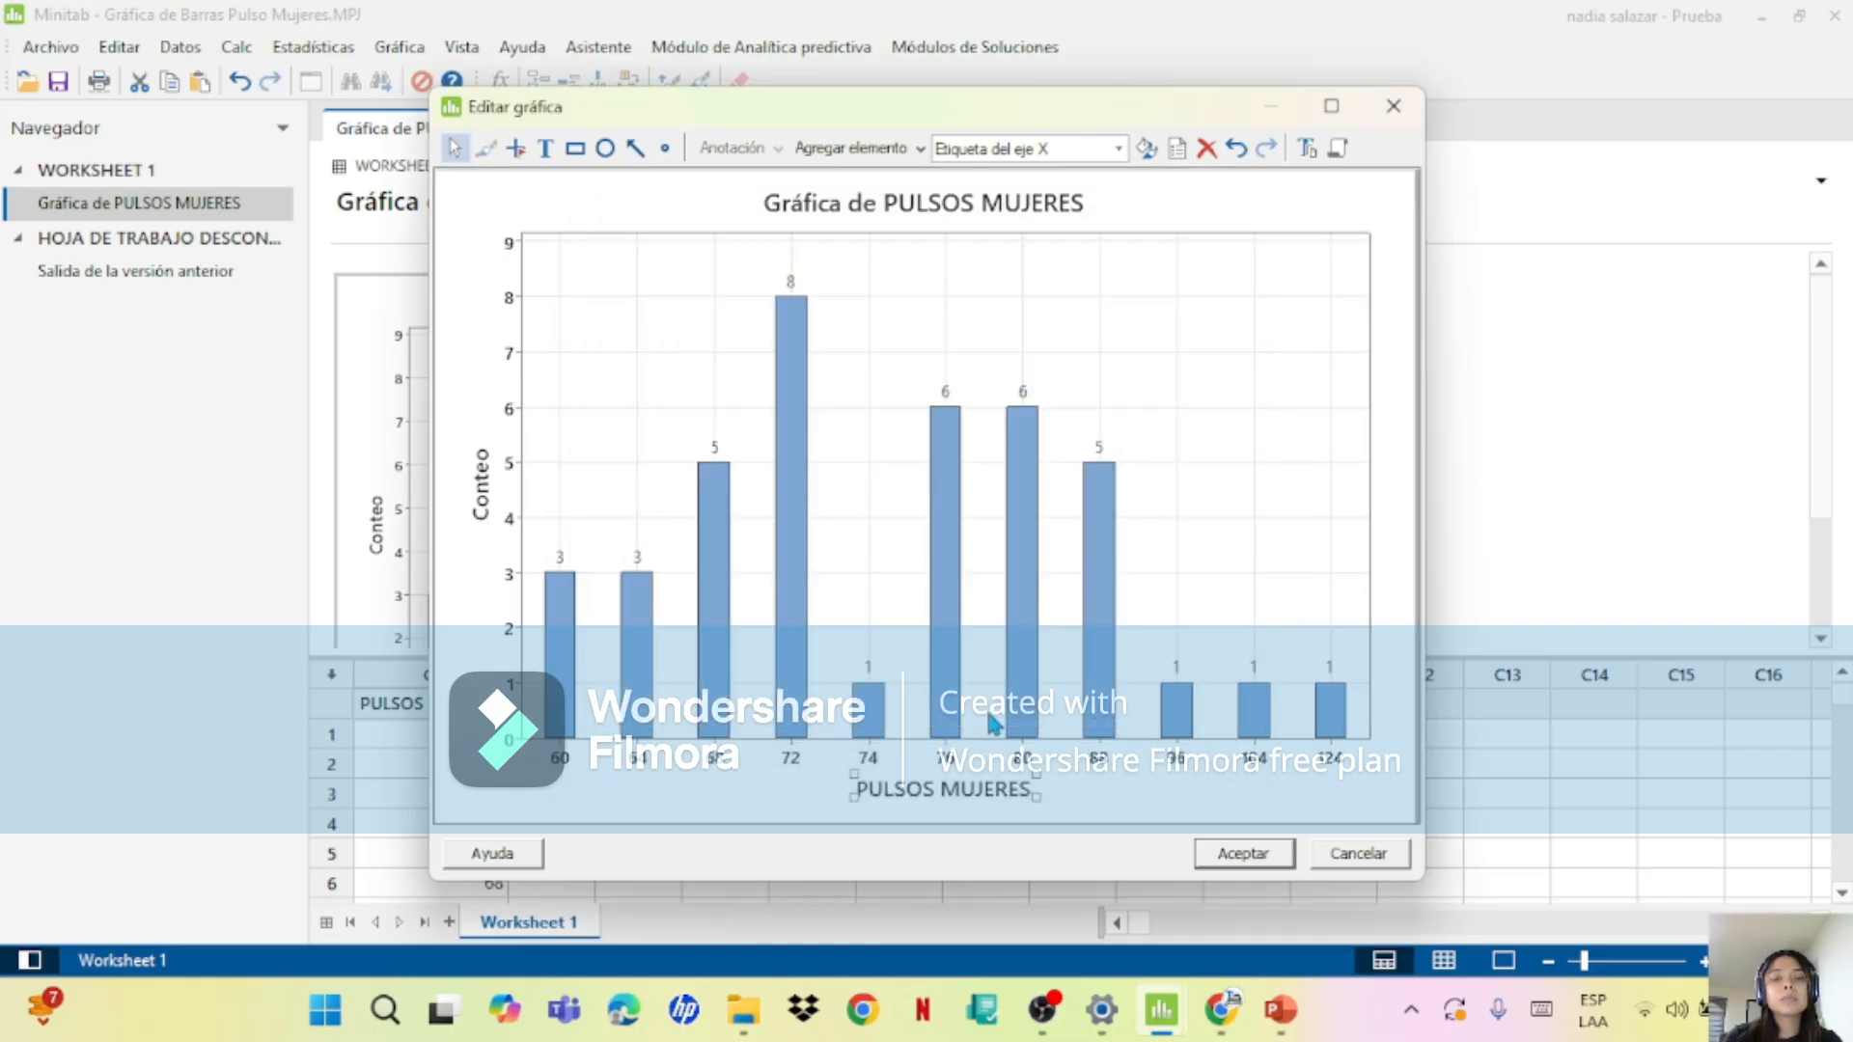
click(1213, 859)
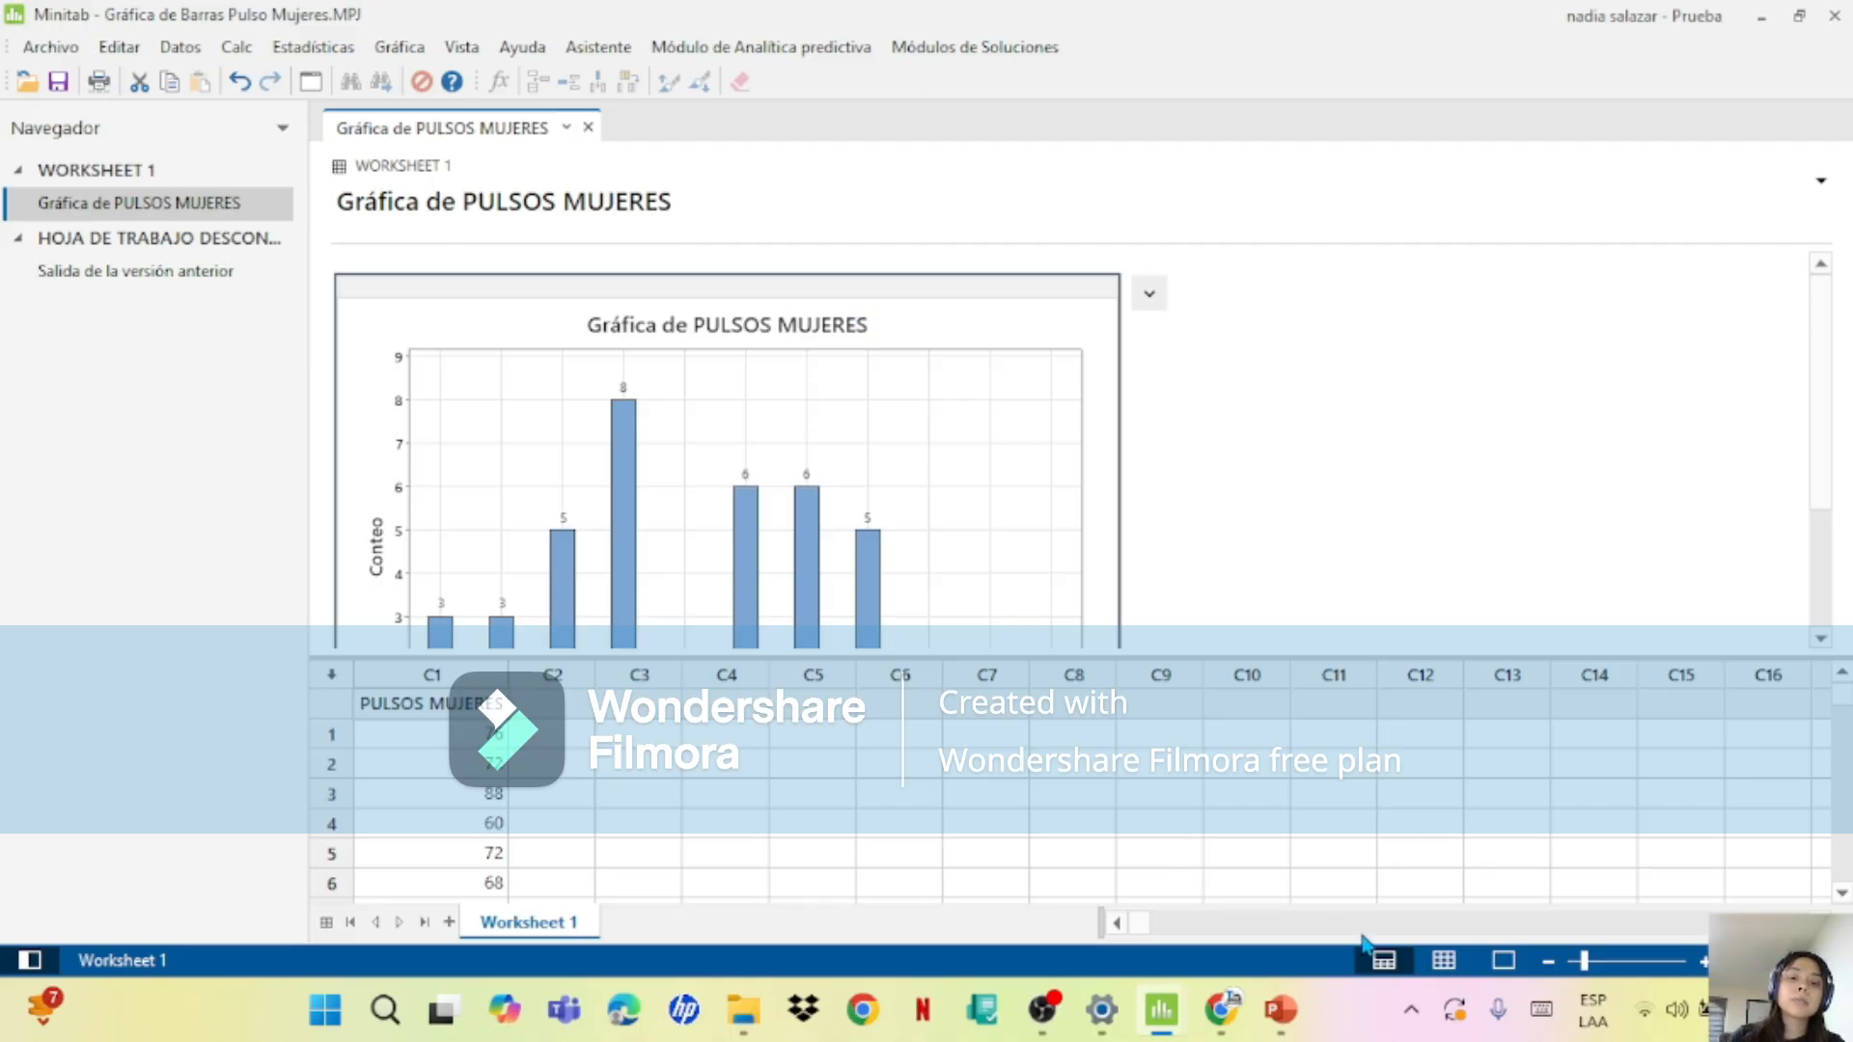
Step: Switch to PowerPoint and read the bar chart exercise on men's pulses on slide 4
click(1293, 1003)
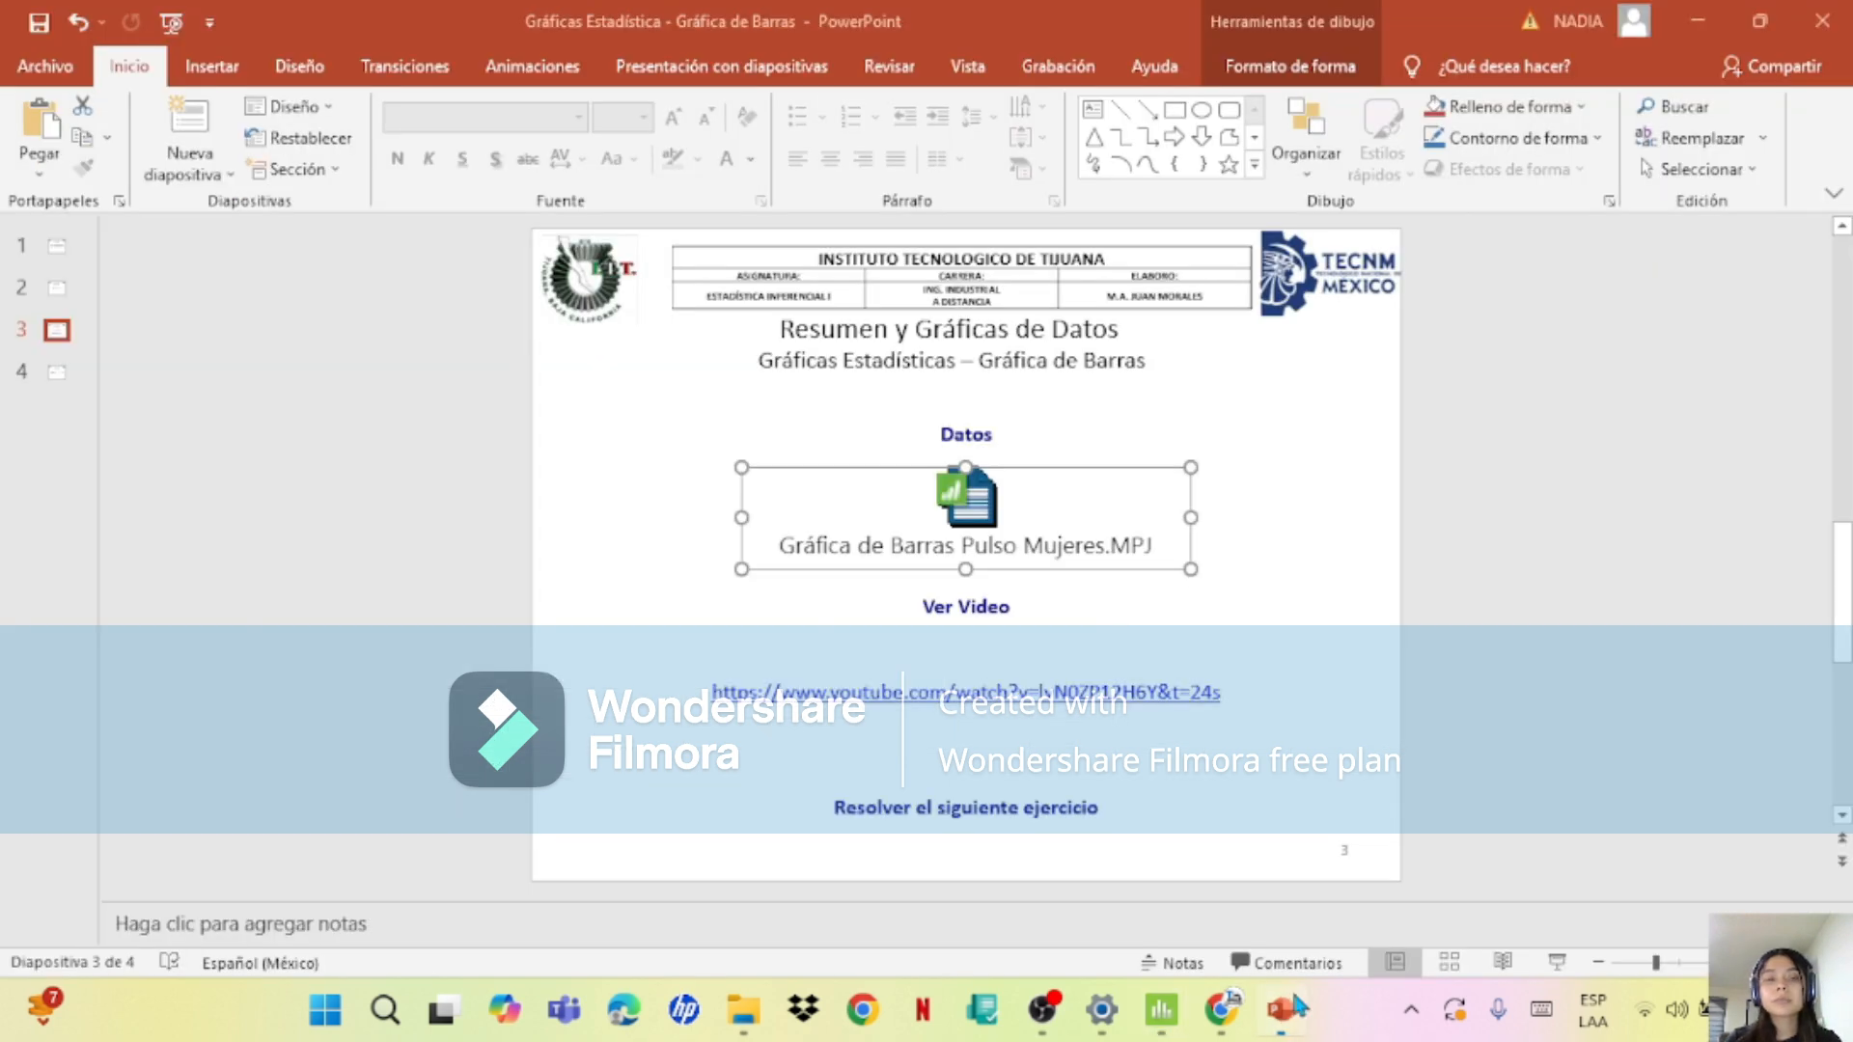
click(62, 377)
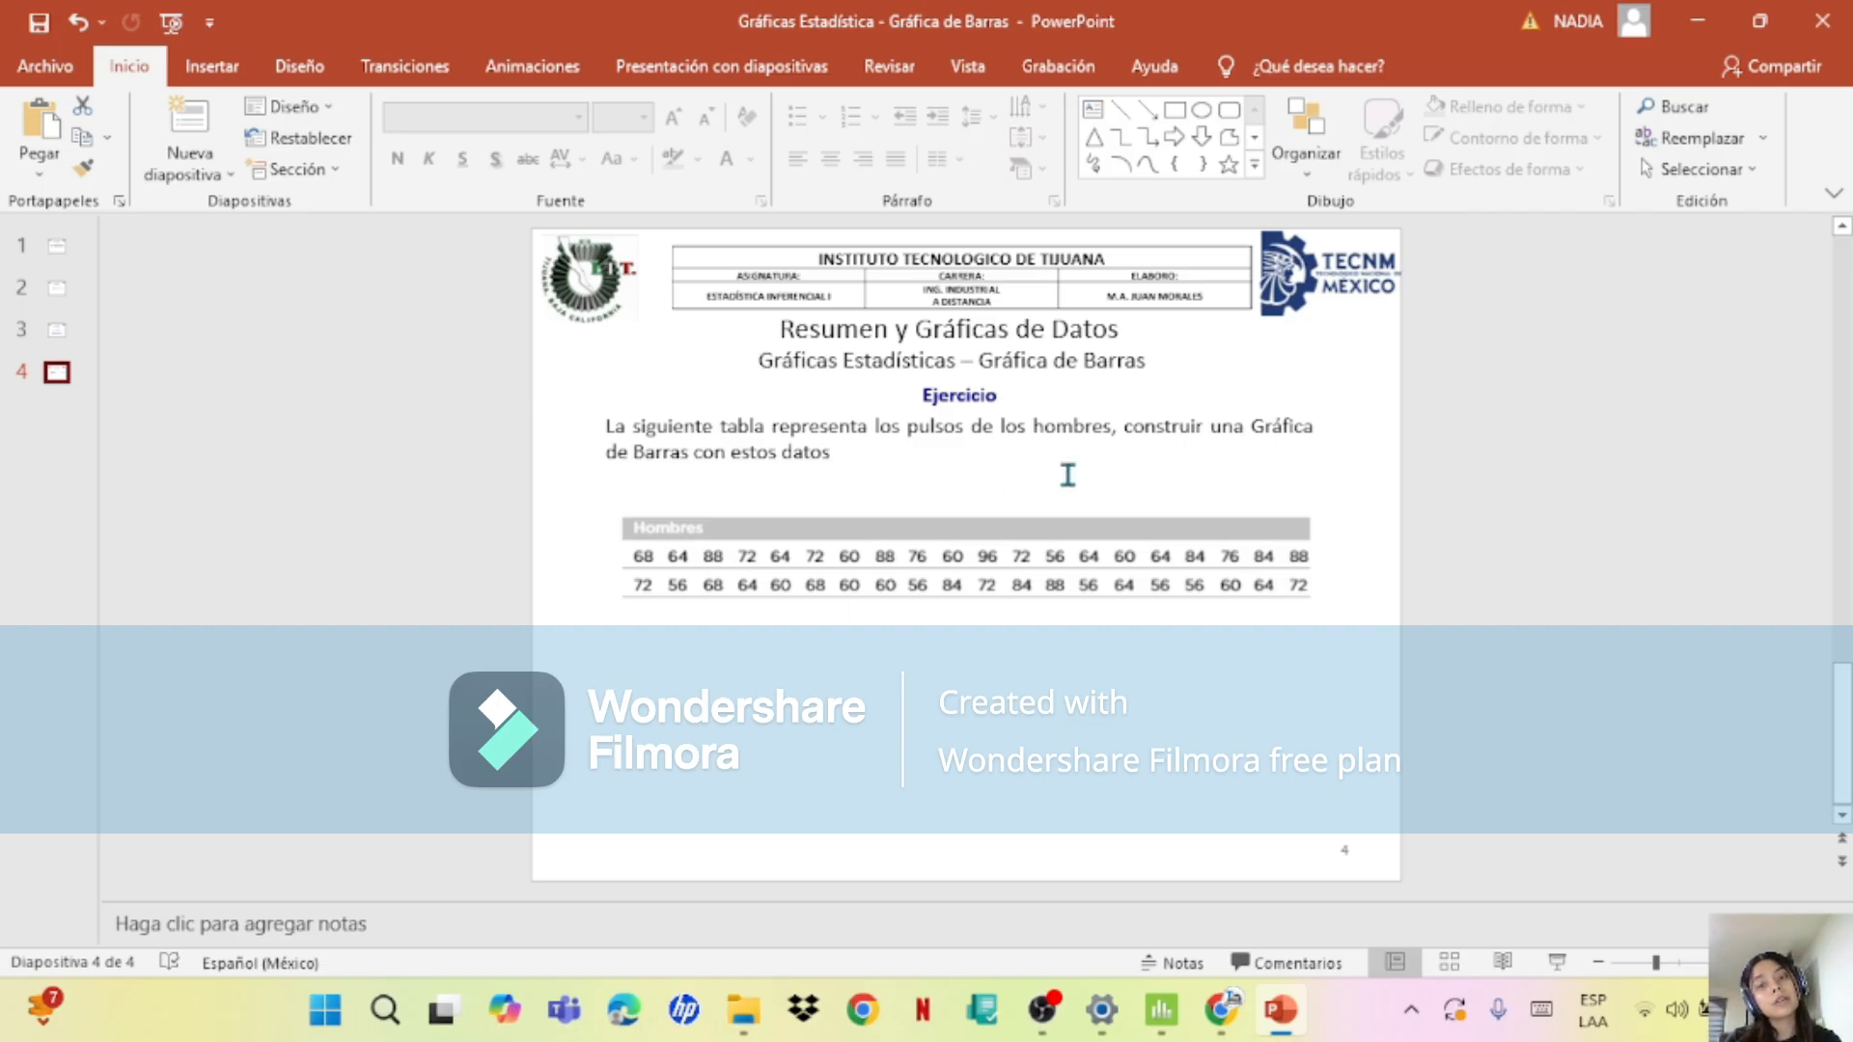
Step: Switch to the Gráfica de Puntos project in Minitab and generate a simple bar chart of unique-value counts for PULSO DE HOMBRES
mouse_move(1101, 1009)
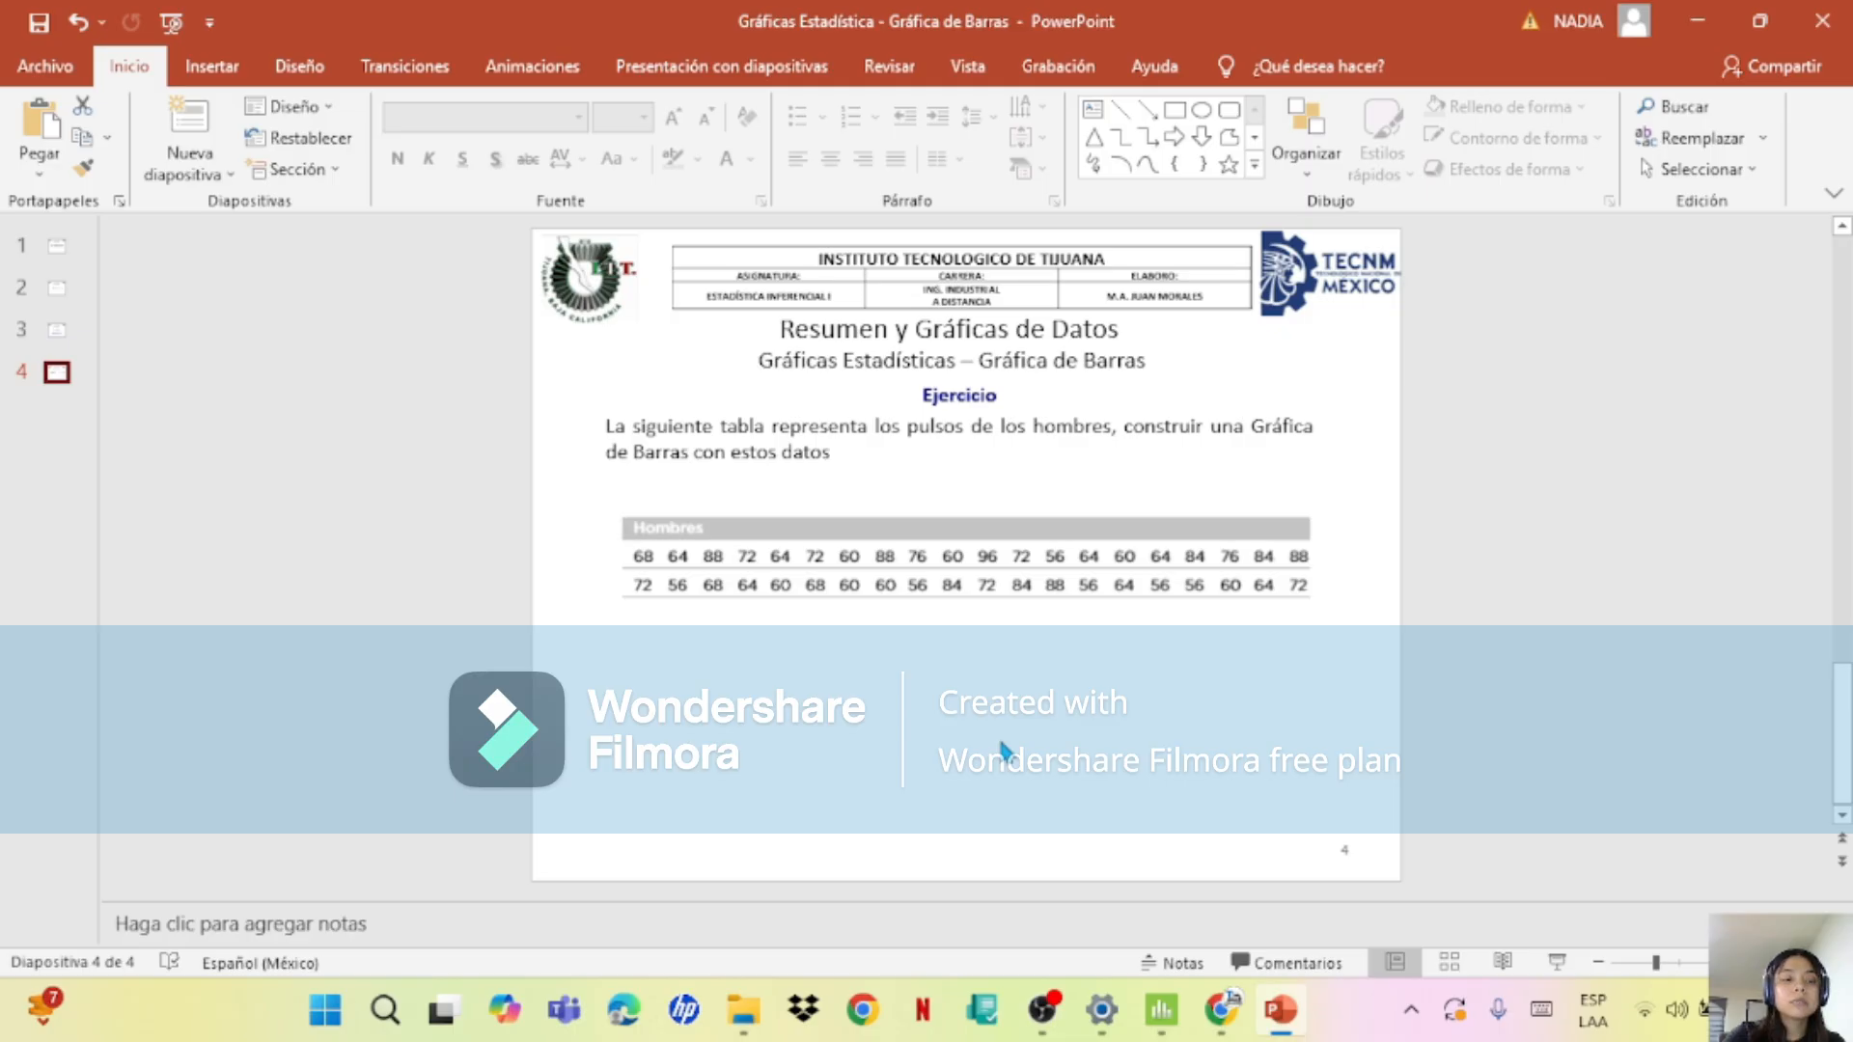
click(1164, 1011)
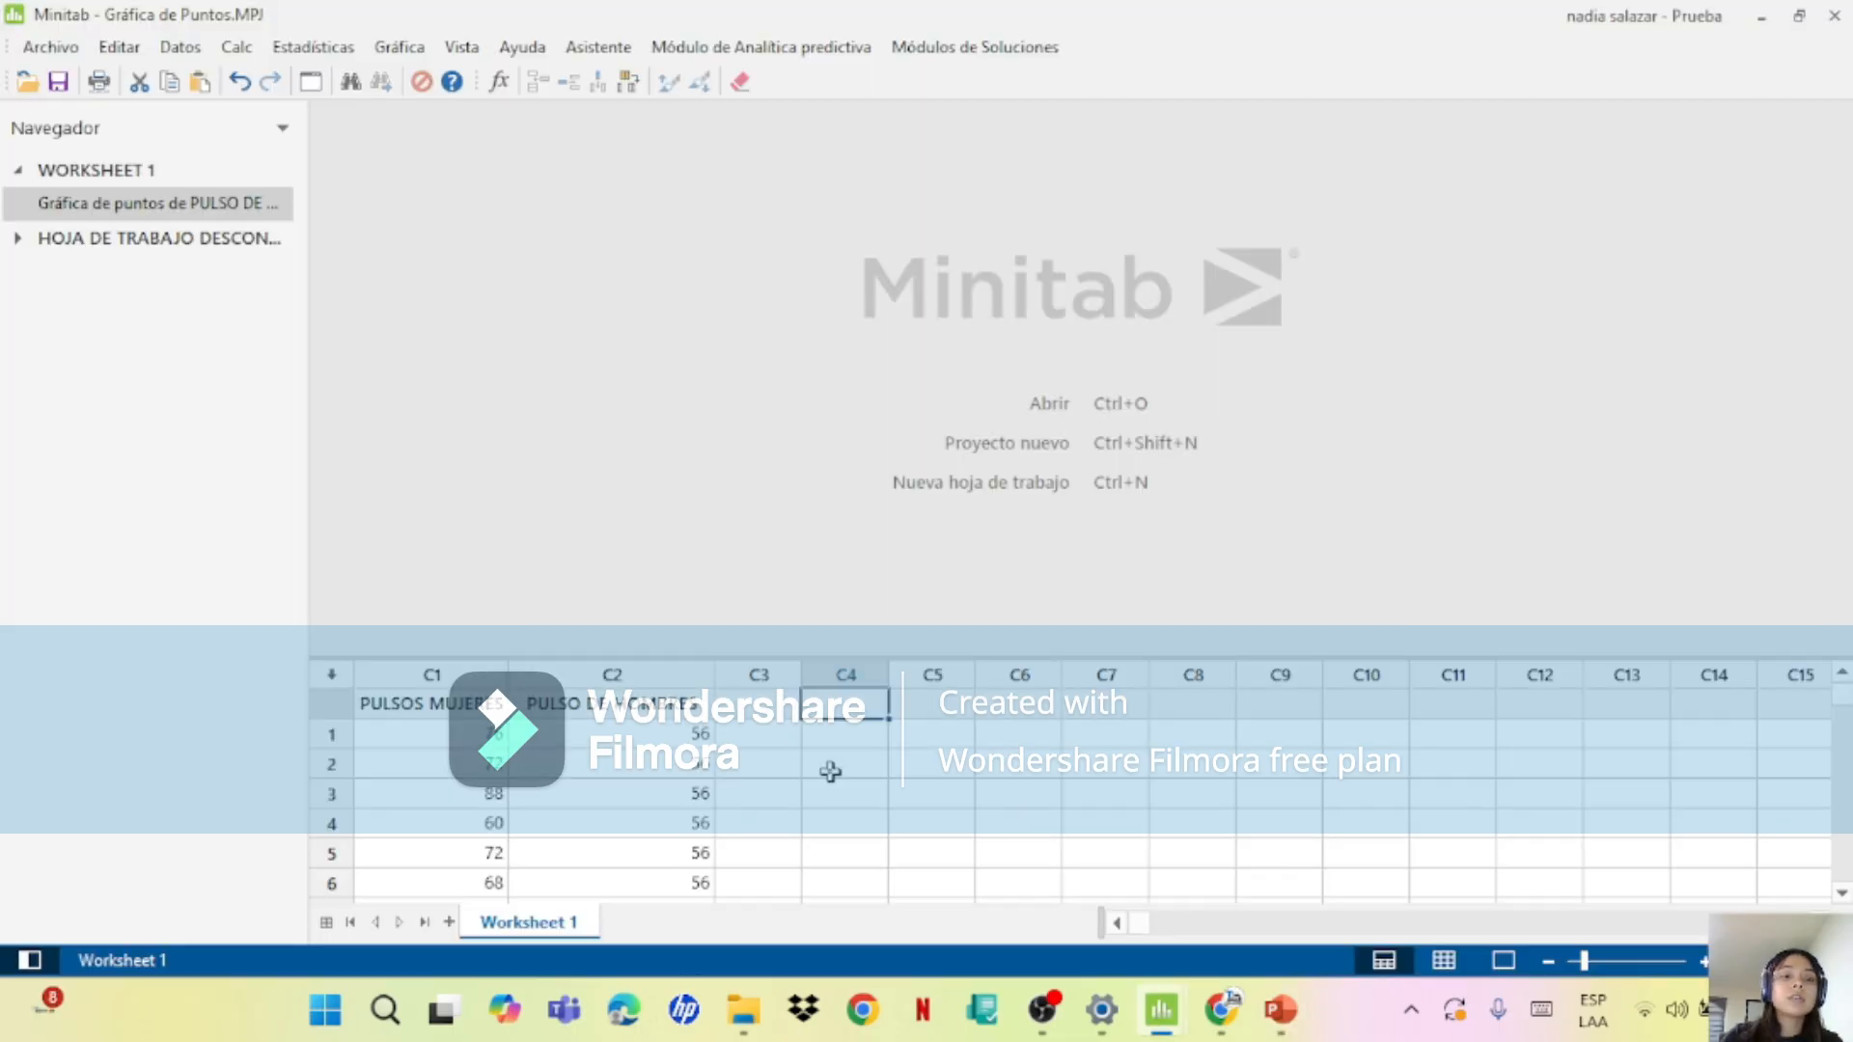
click(400, 58)
click(1209, 682)
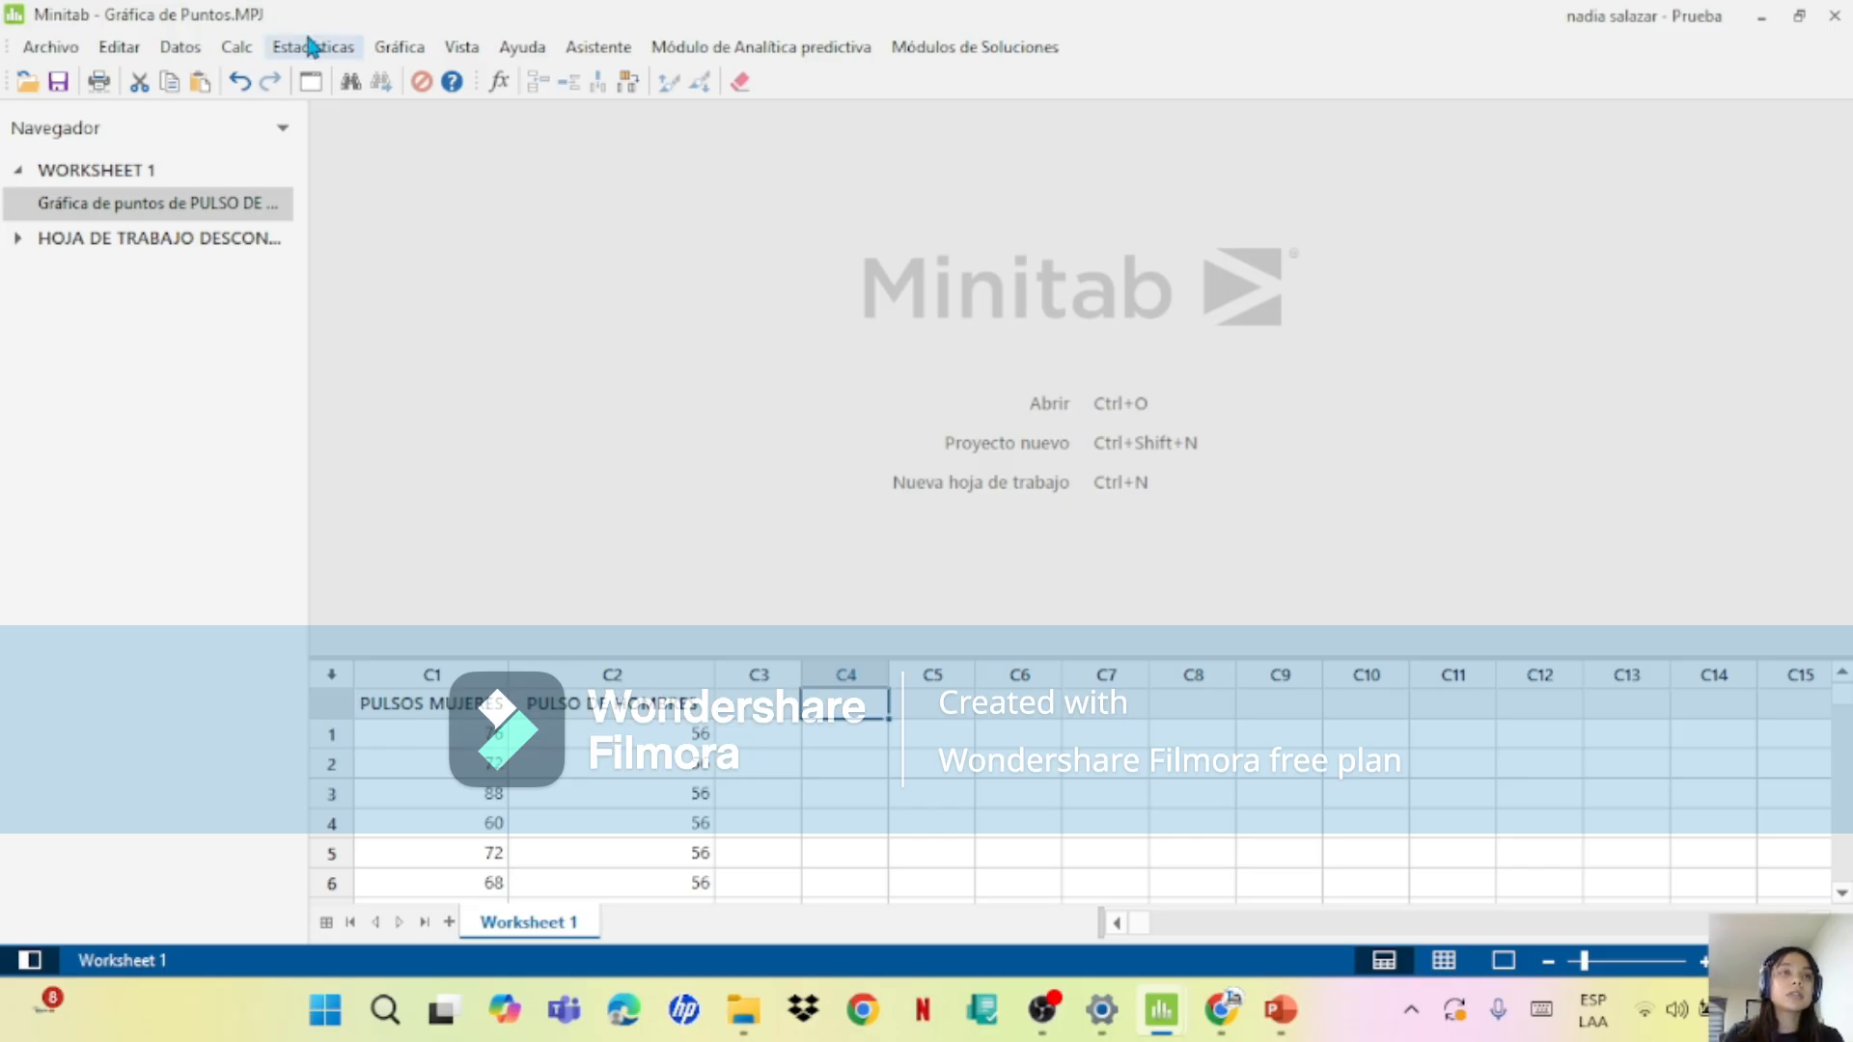
click(397, 49)
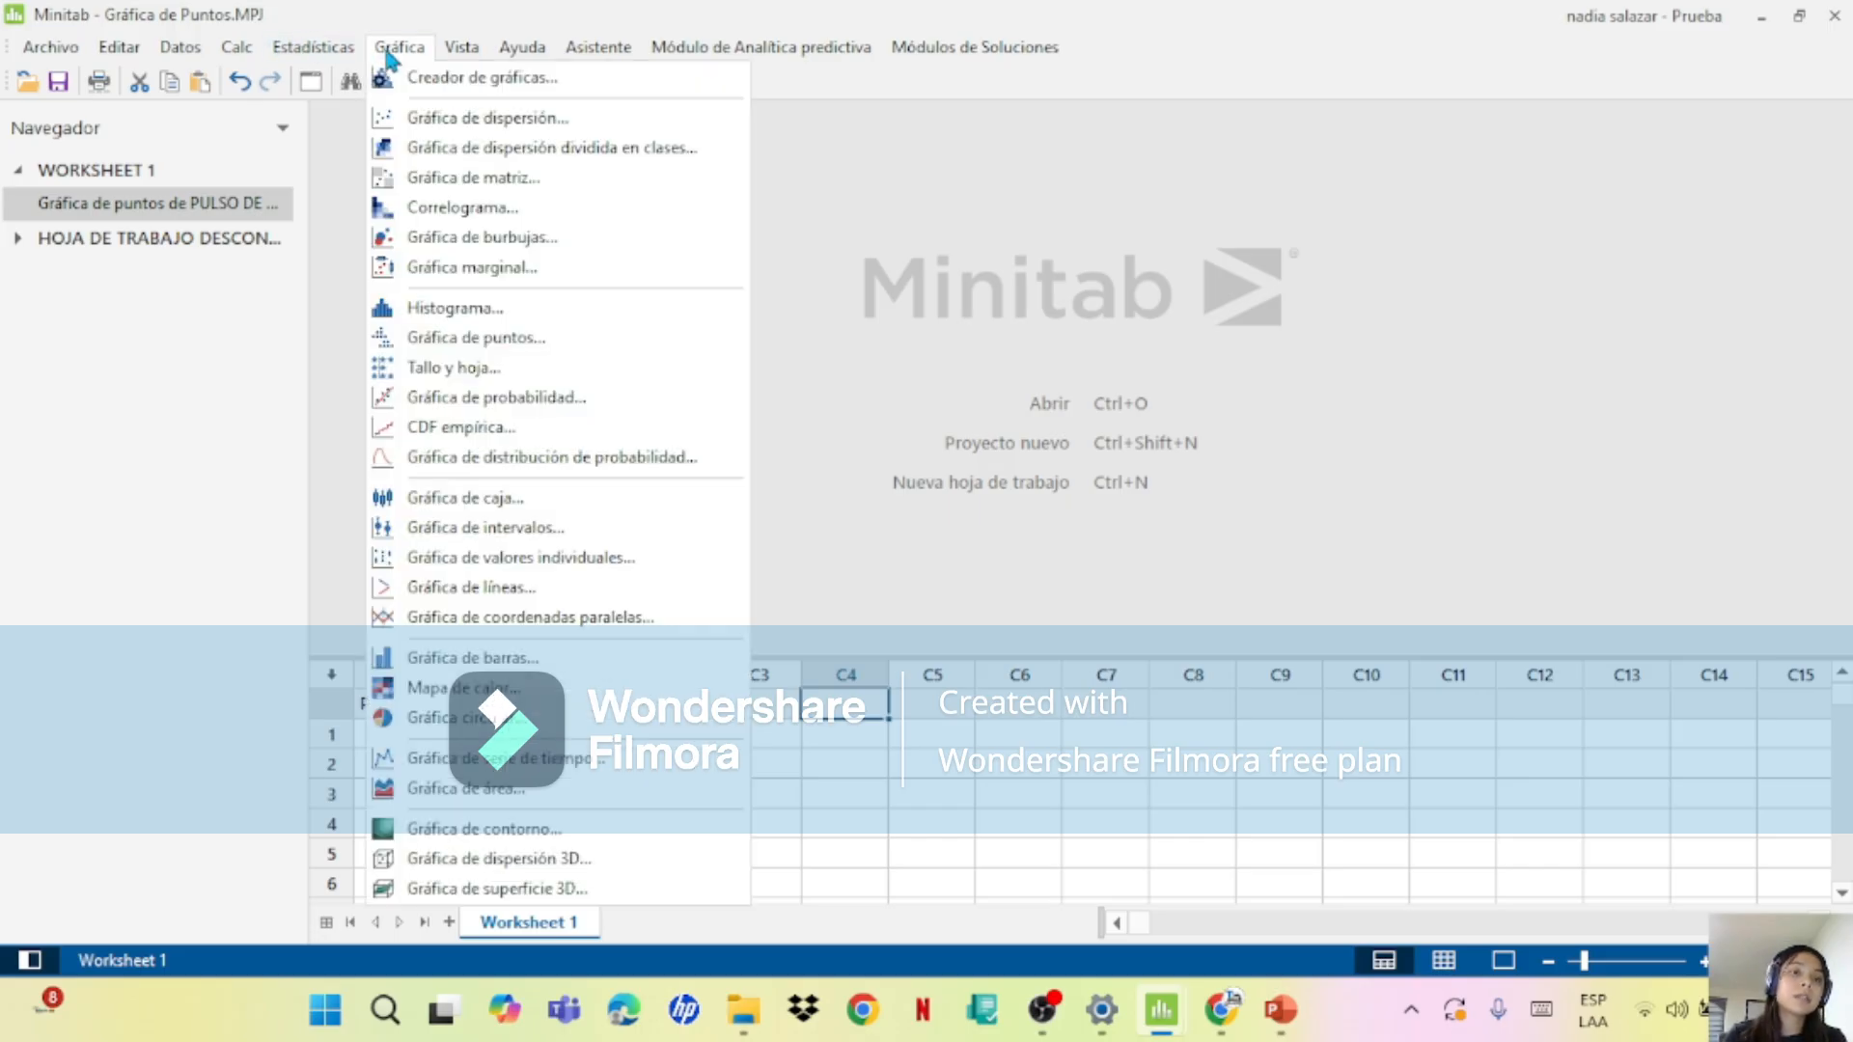
click(548, 666)
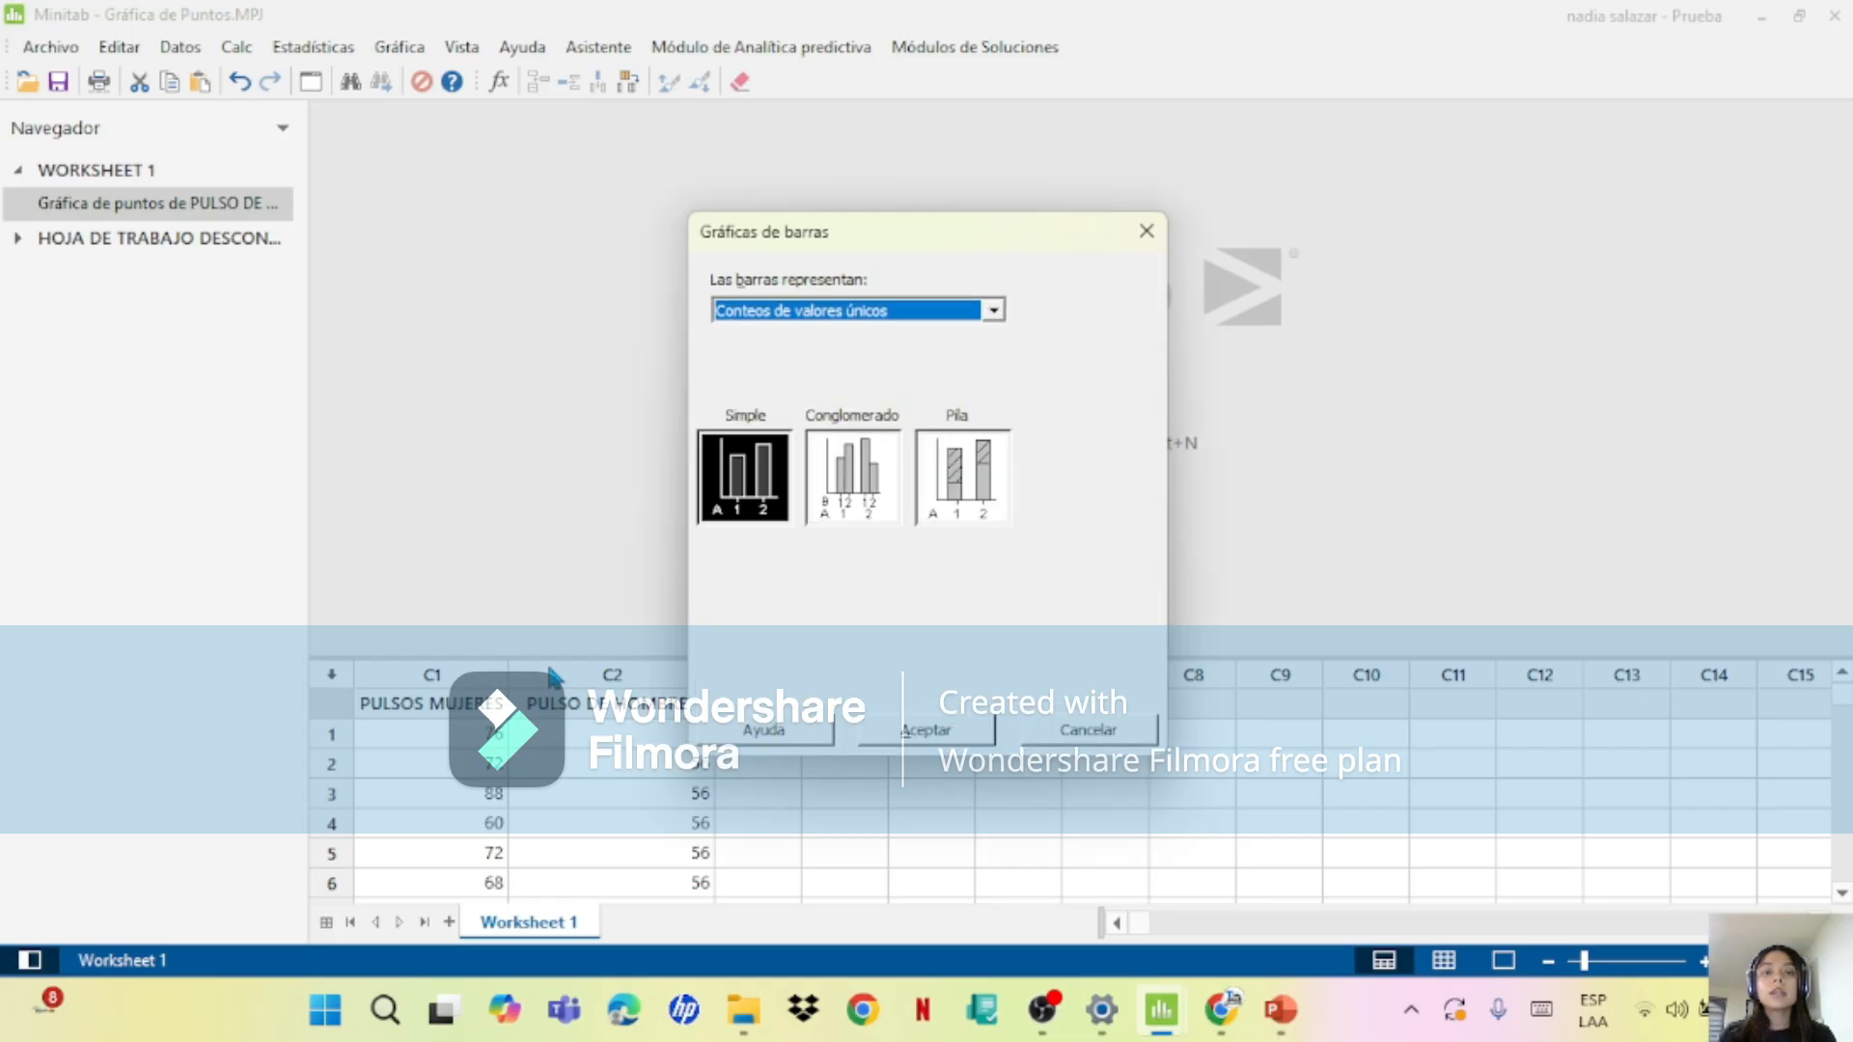
click(811, 310)
click(831, 341)
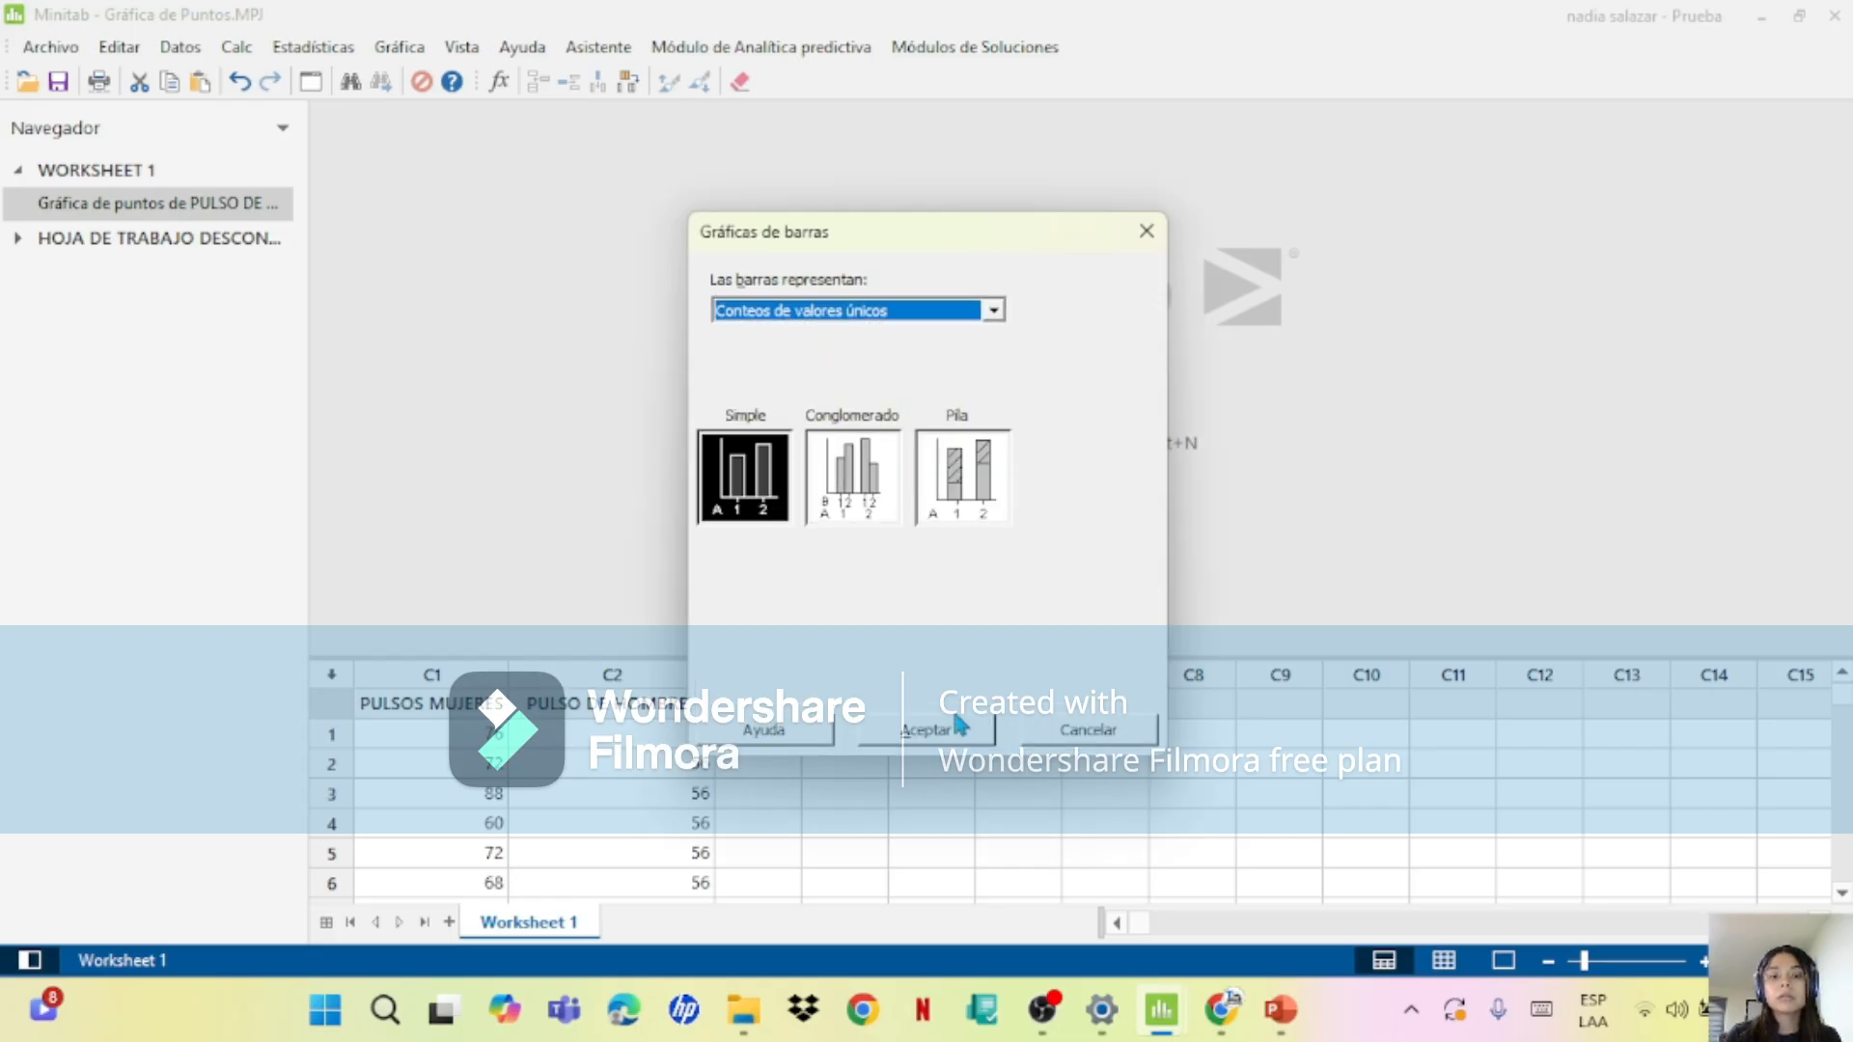
click(936, 731)
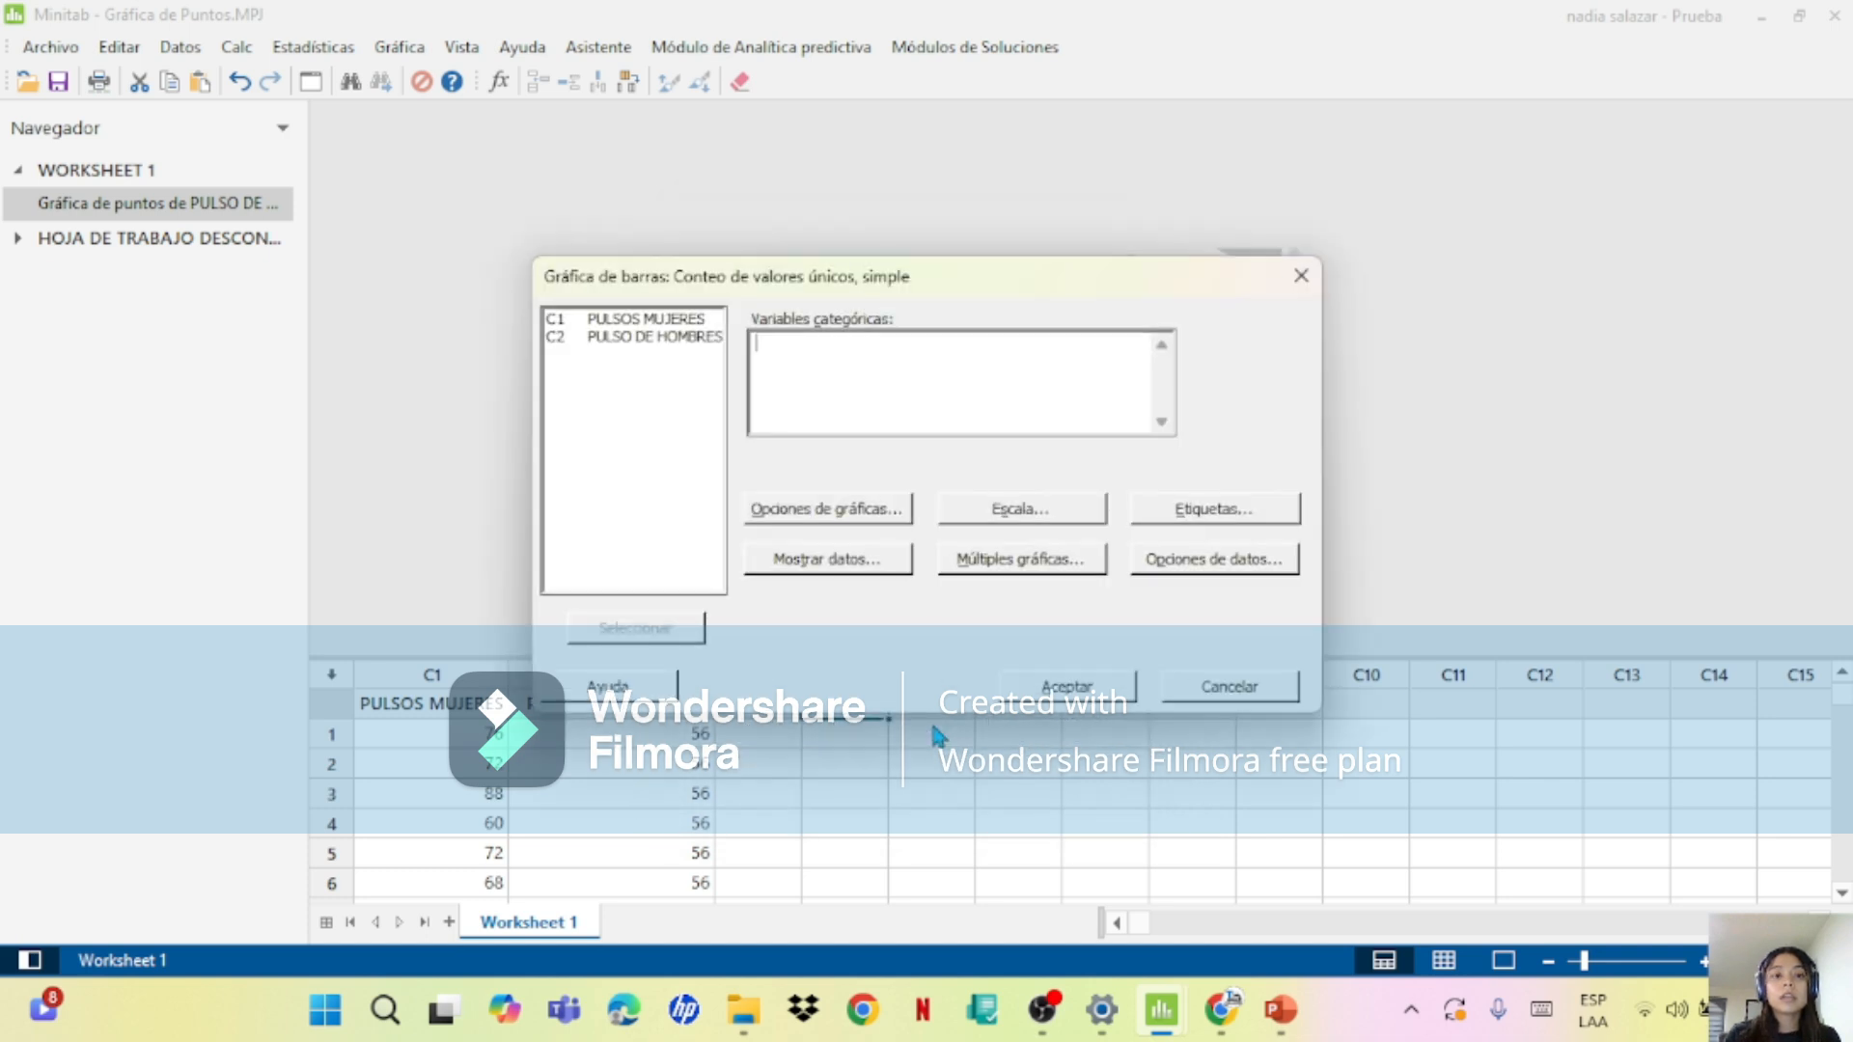
double_click(662, 337)
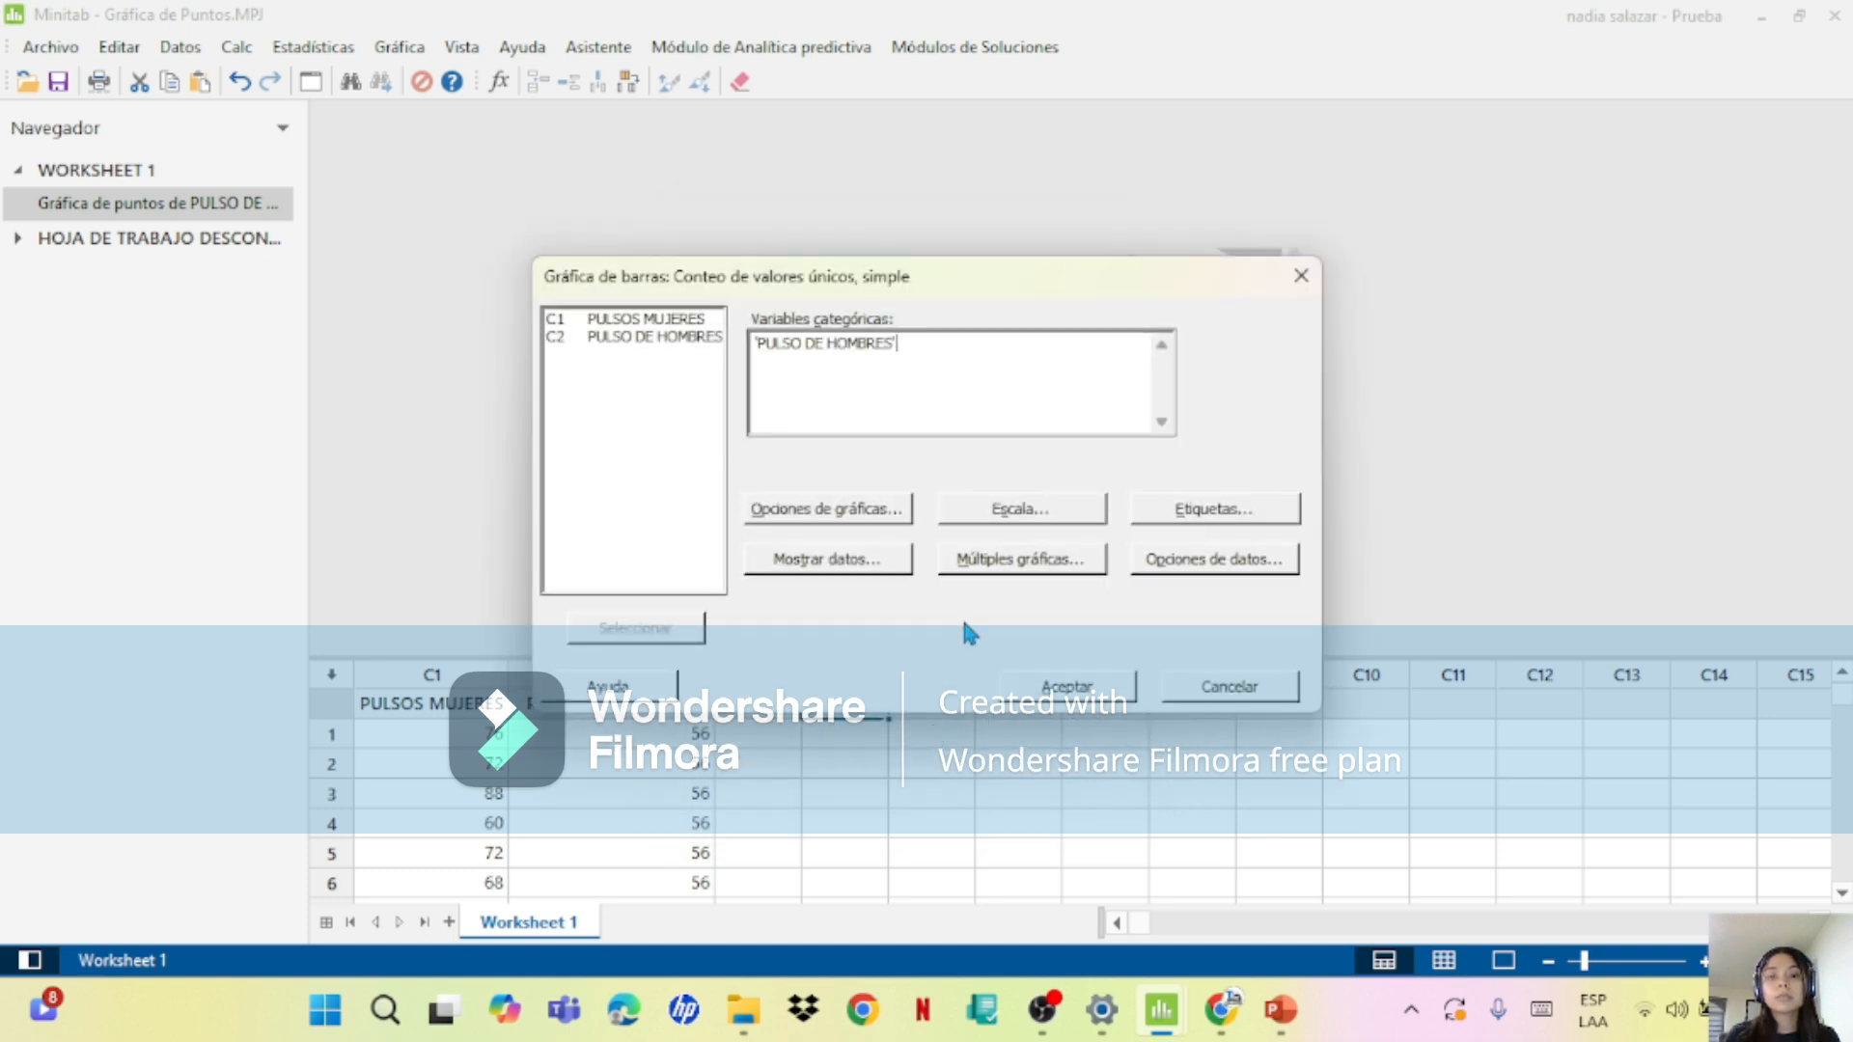
click(1023, 684)
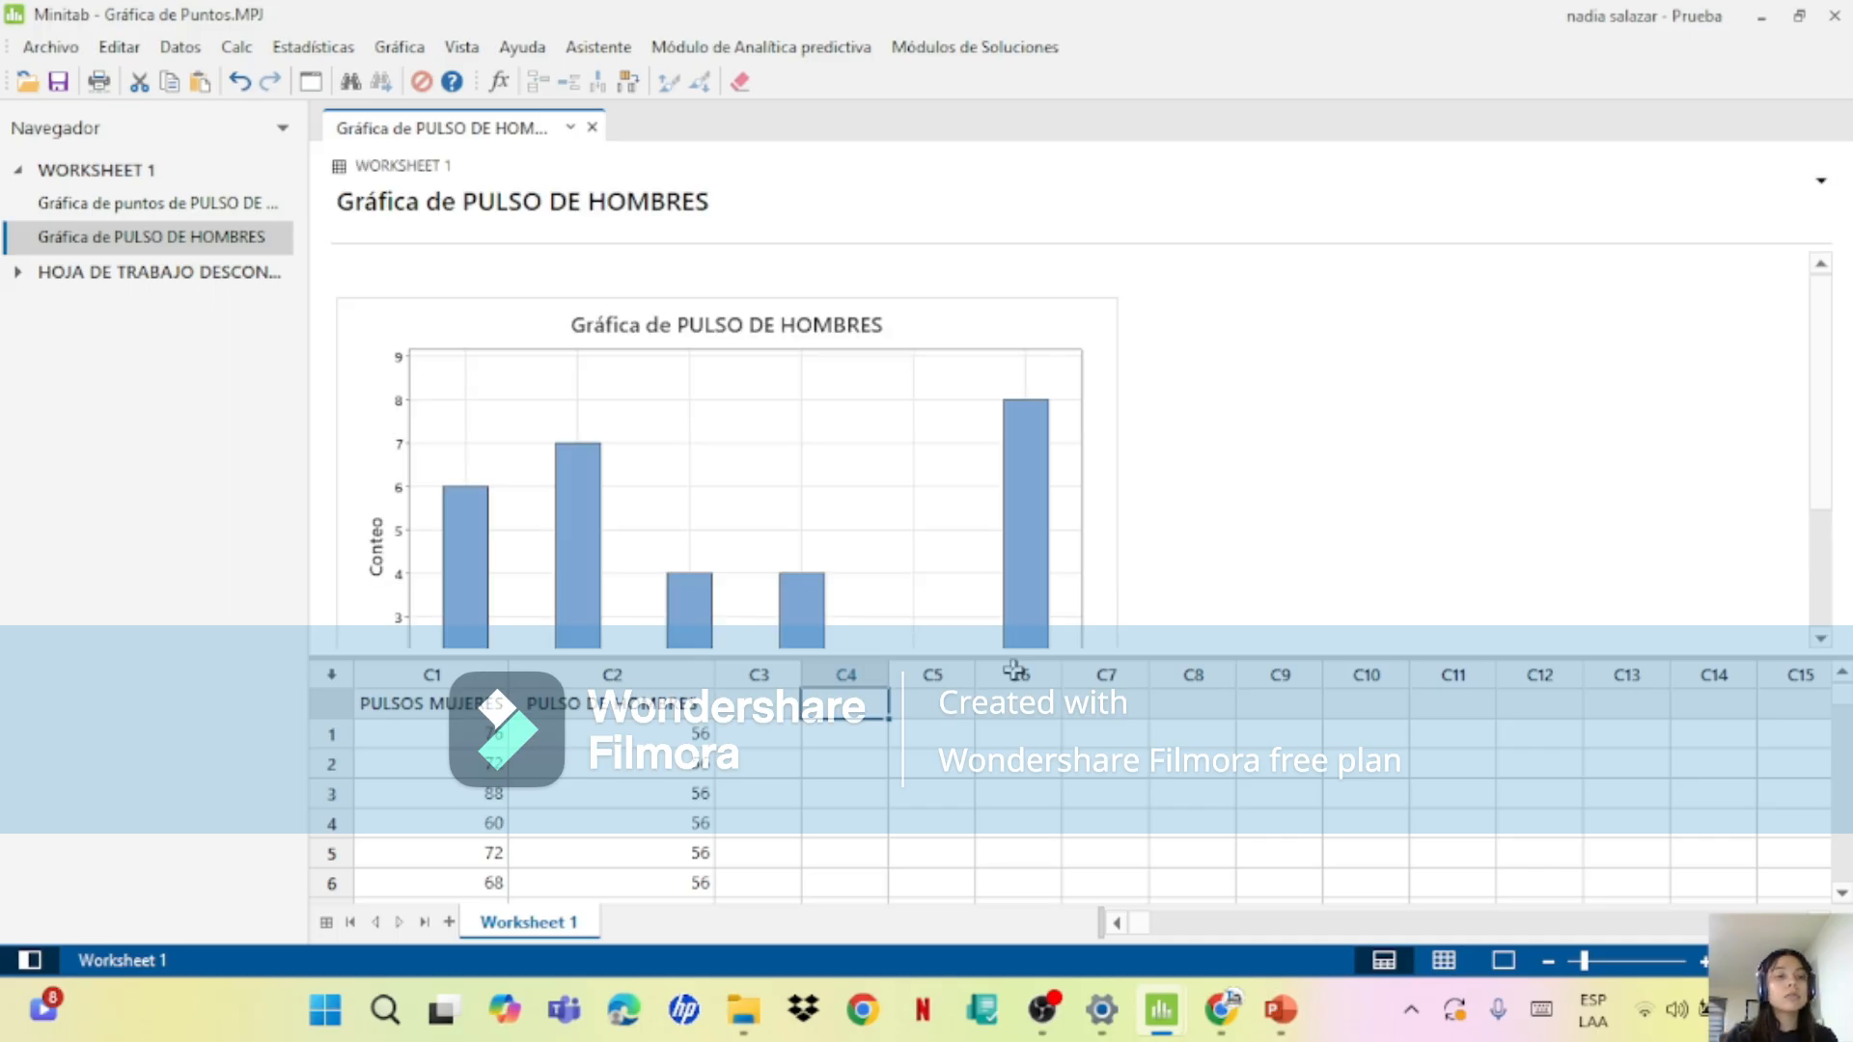
Step: Open the men's pulse bar chart in the graph editor and change its title to "Gráfica de BARRAS PULSO DE HOMBRES"
double_click(931, 463)
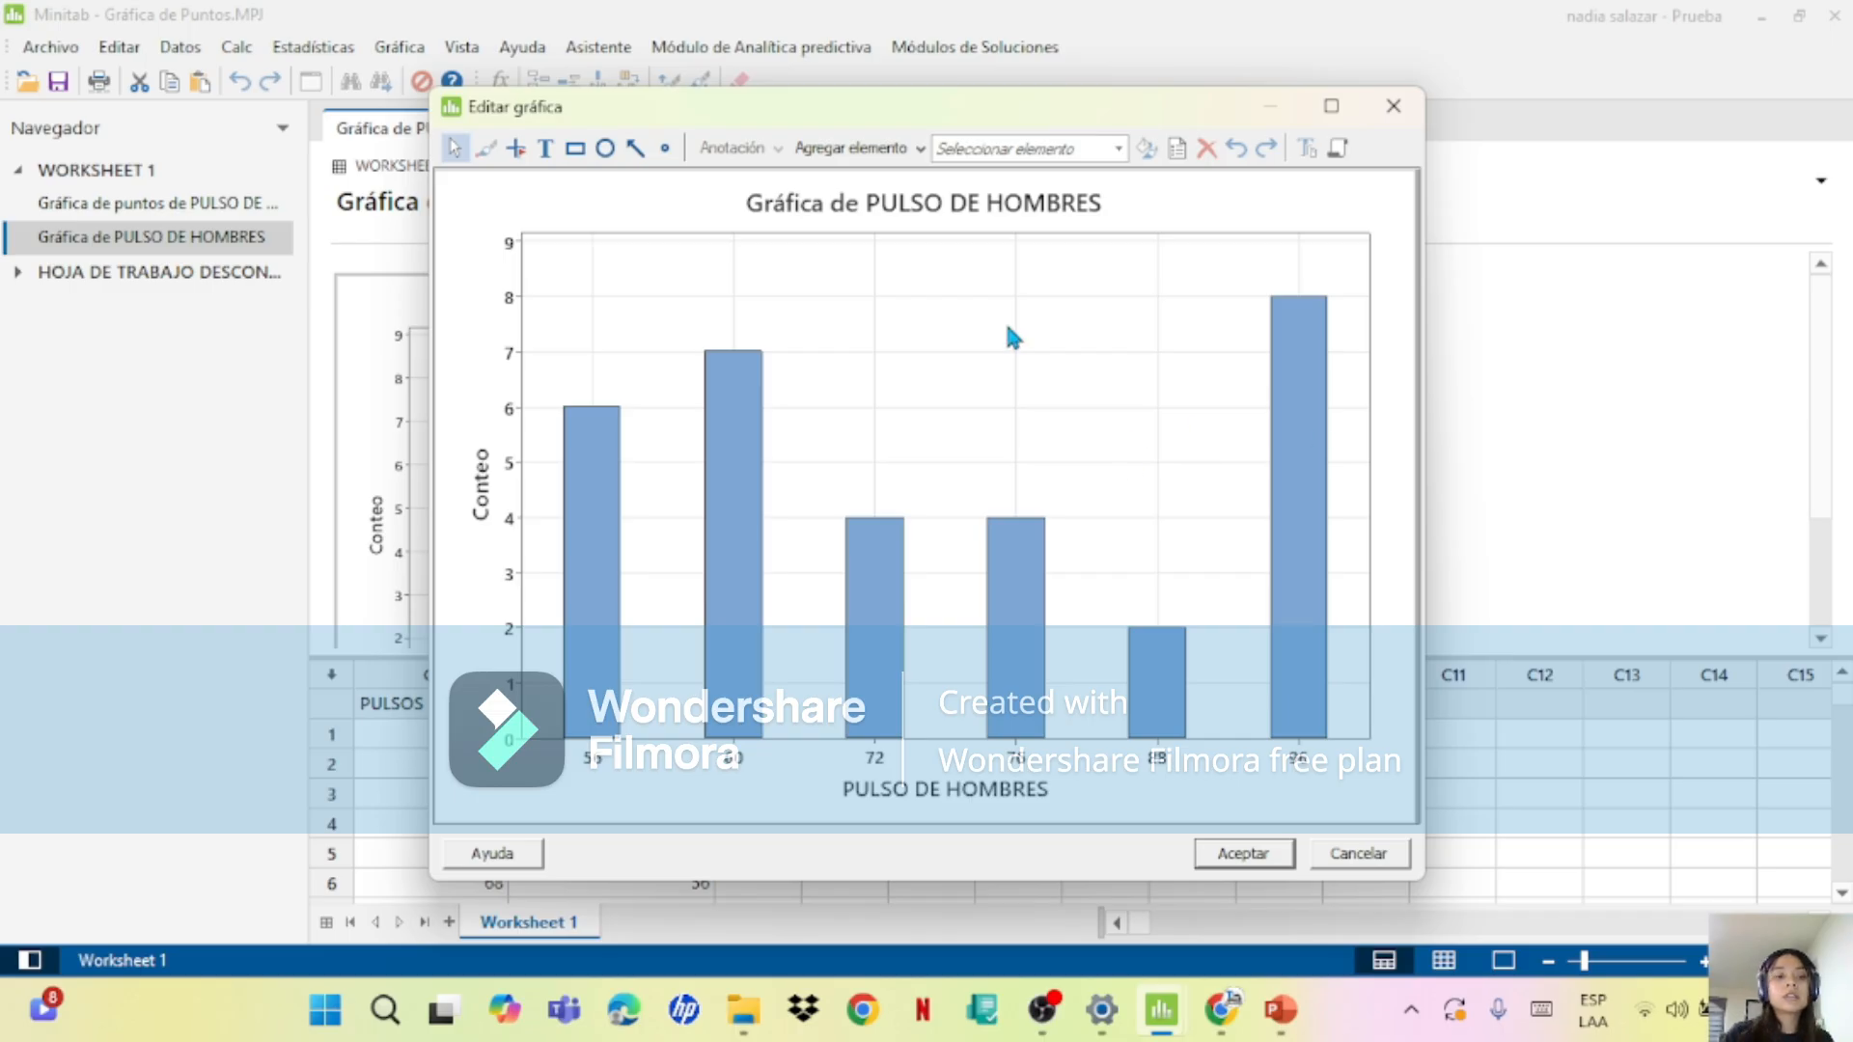
double_click(913, 213)
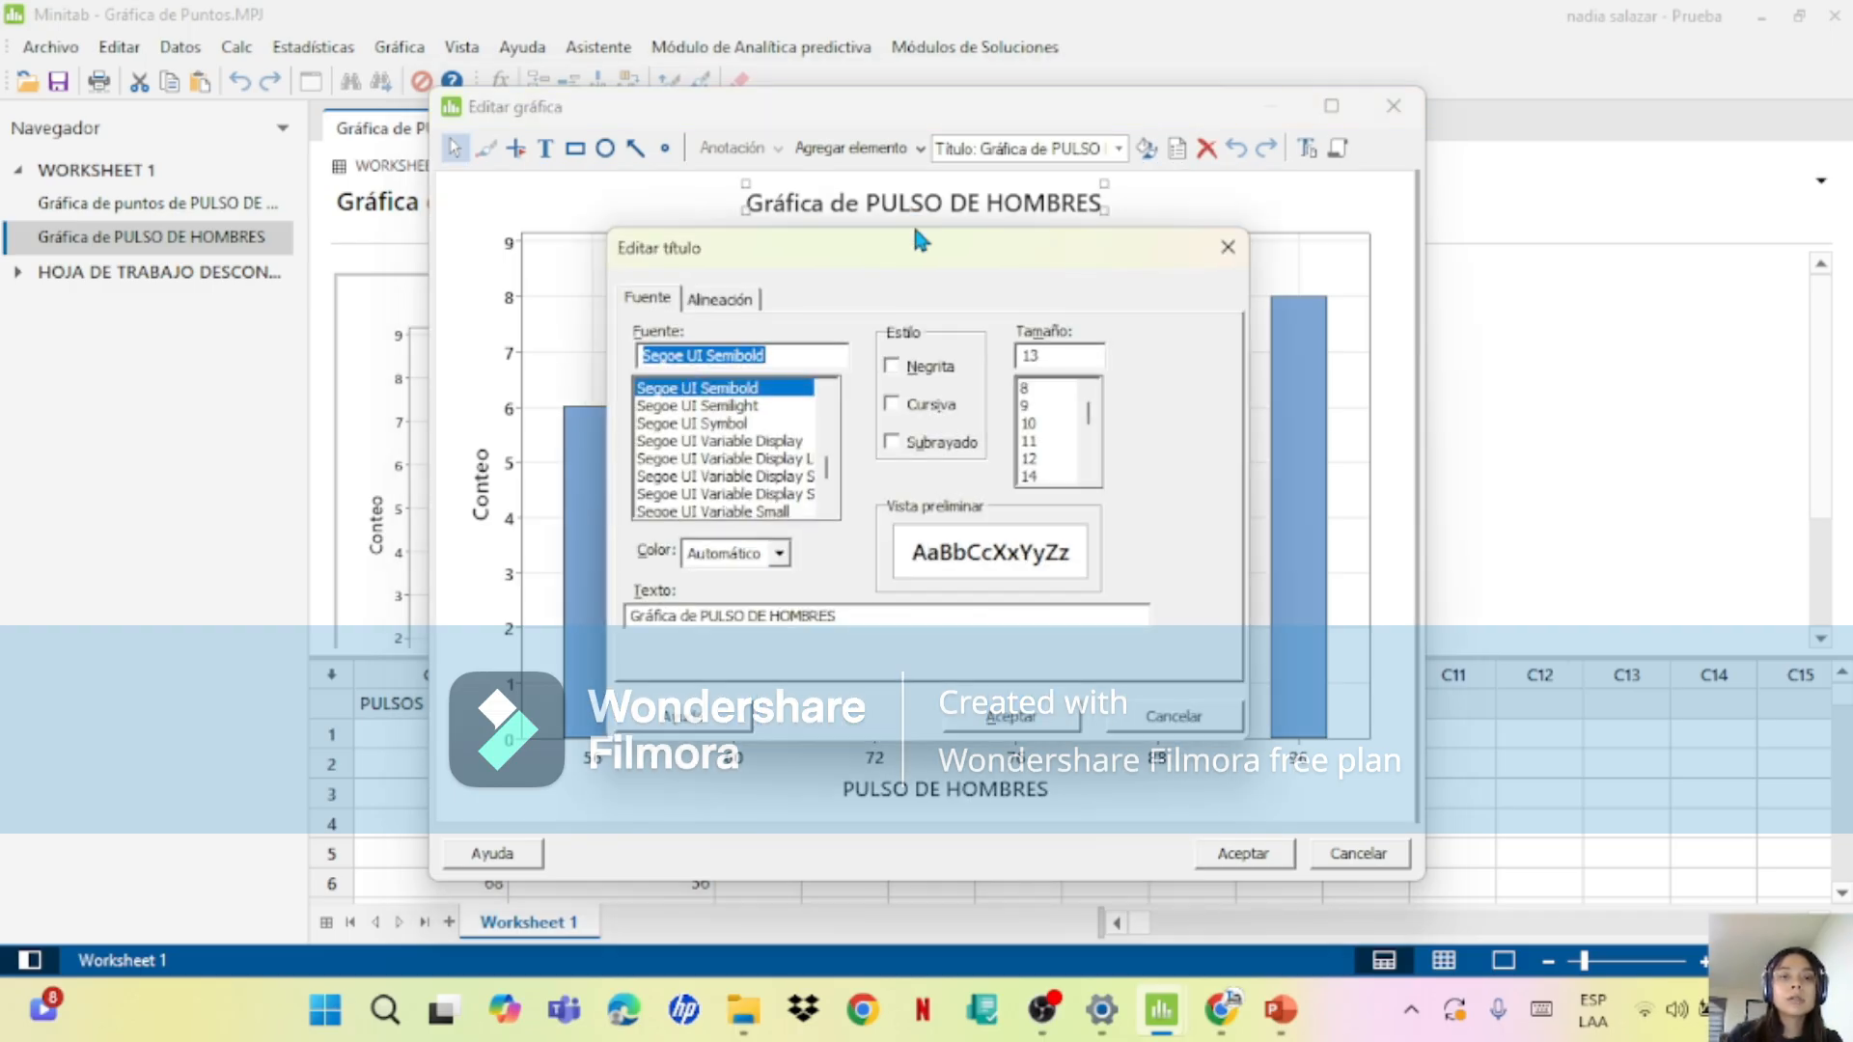
click(708, 615)
text(BARRAS)
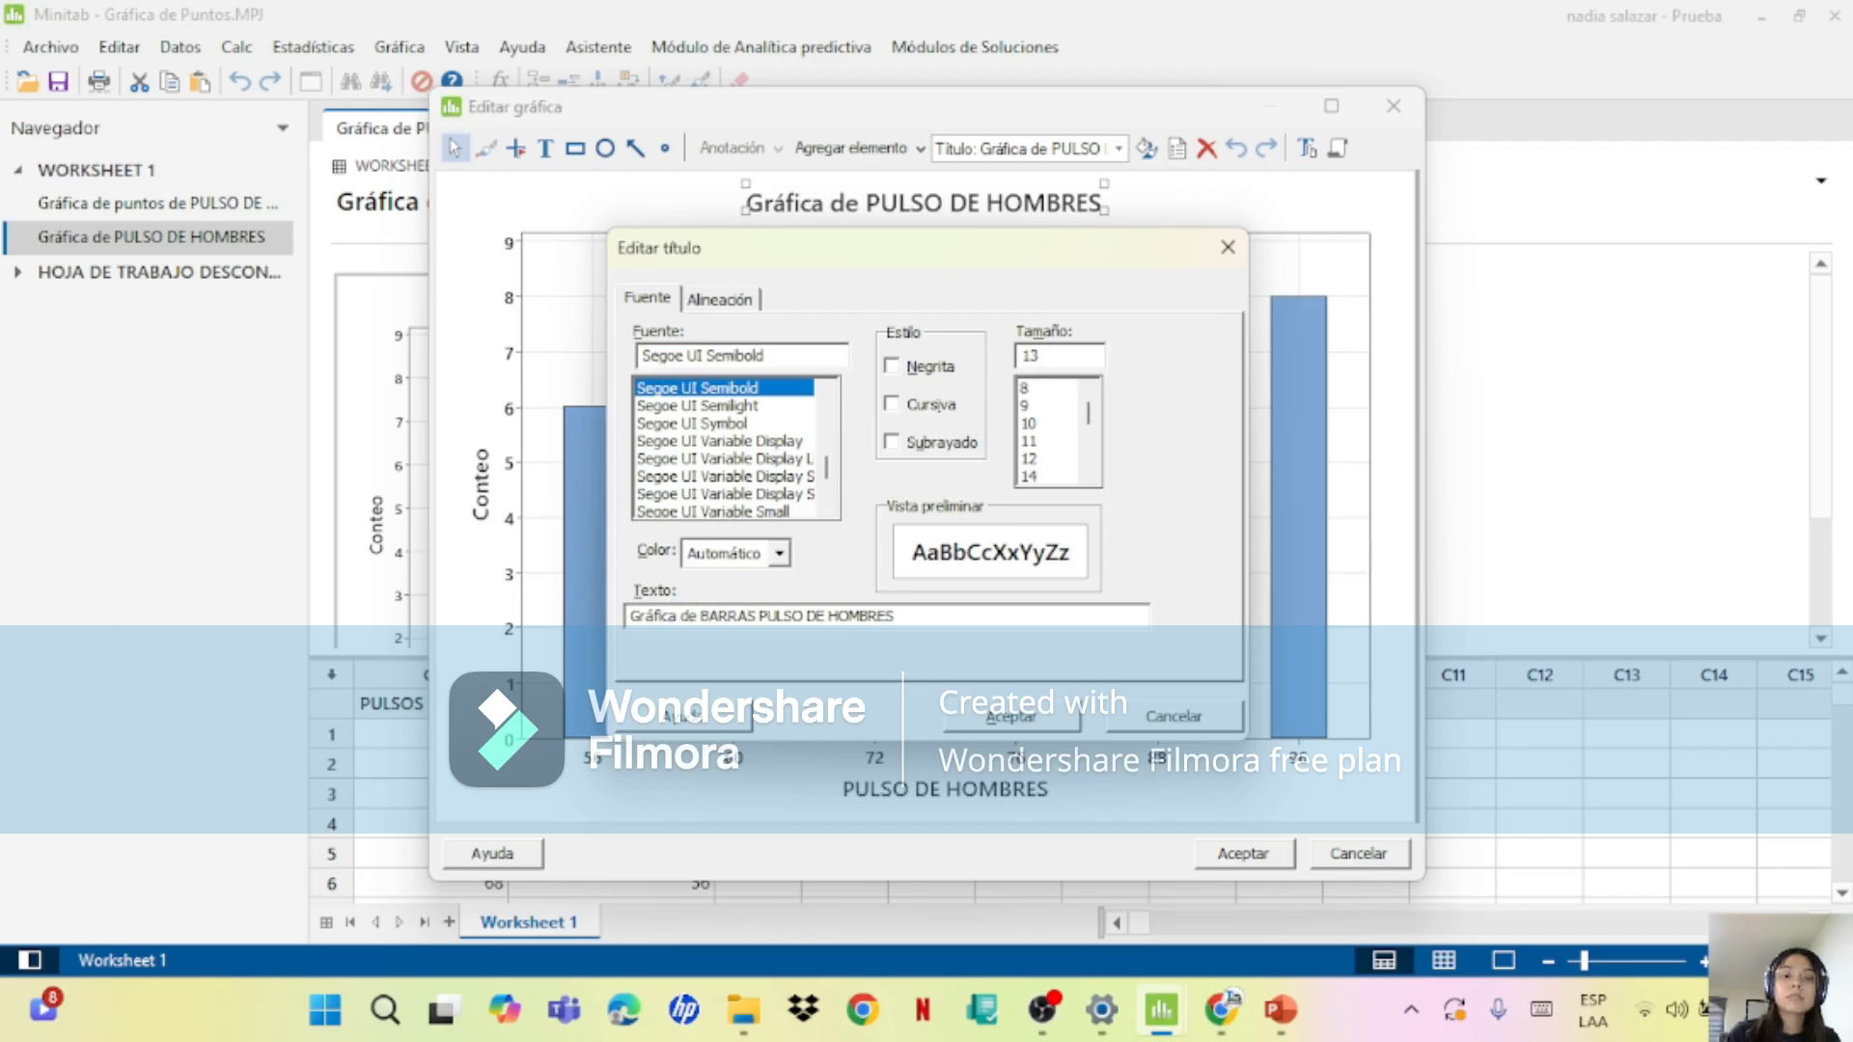
click(996, 716)
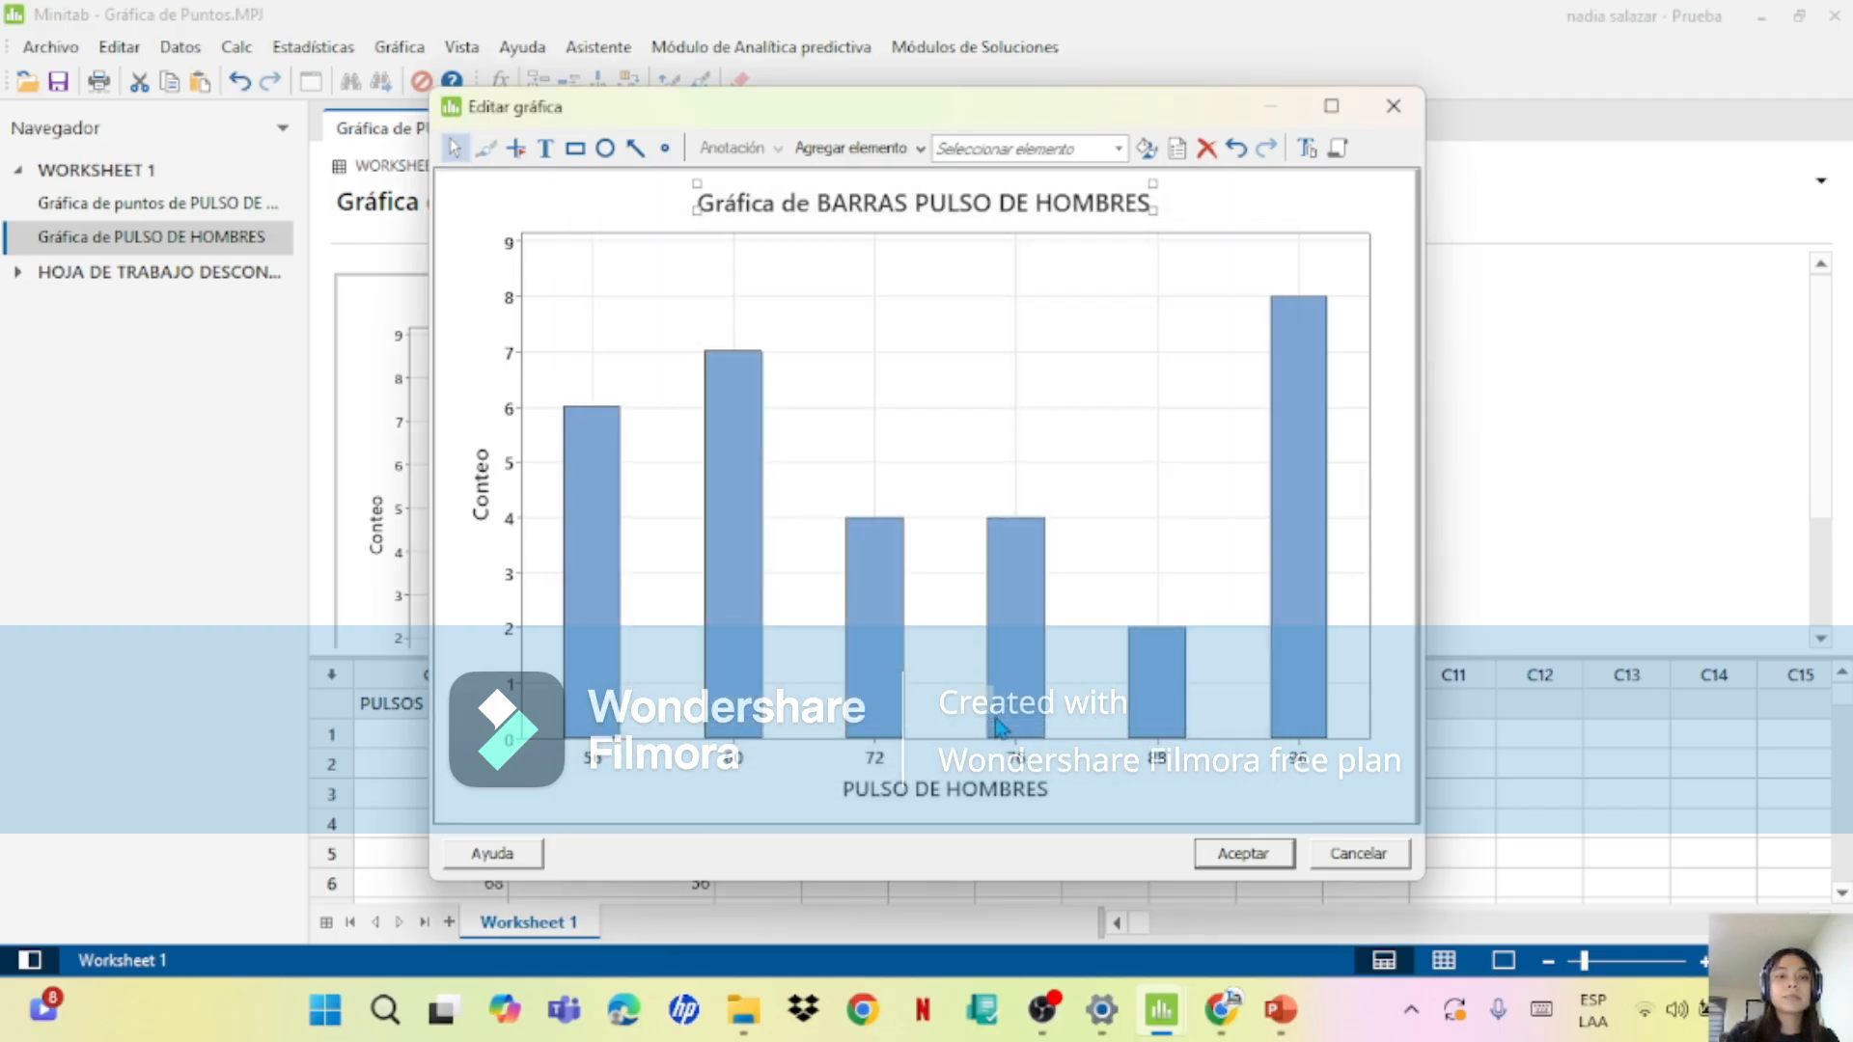
Step: Check the X-axis label text of the men's pulse bar chart without changing it
double_click(958, 765)
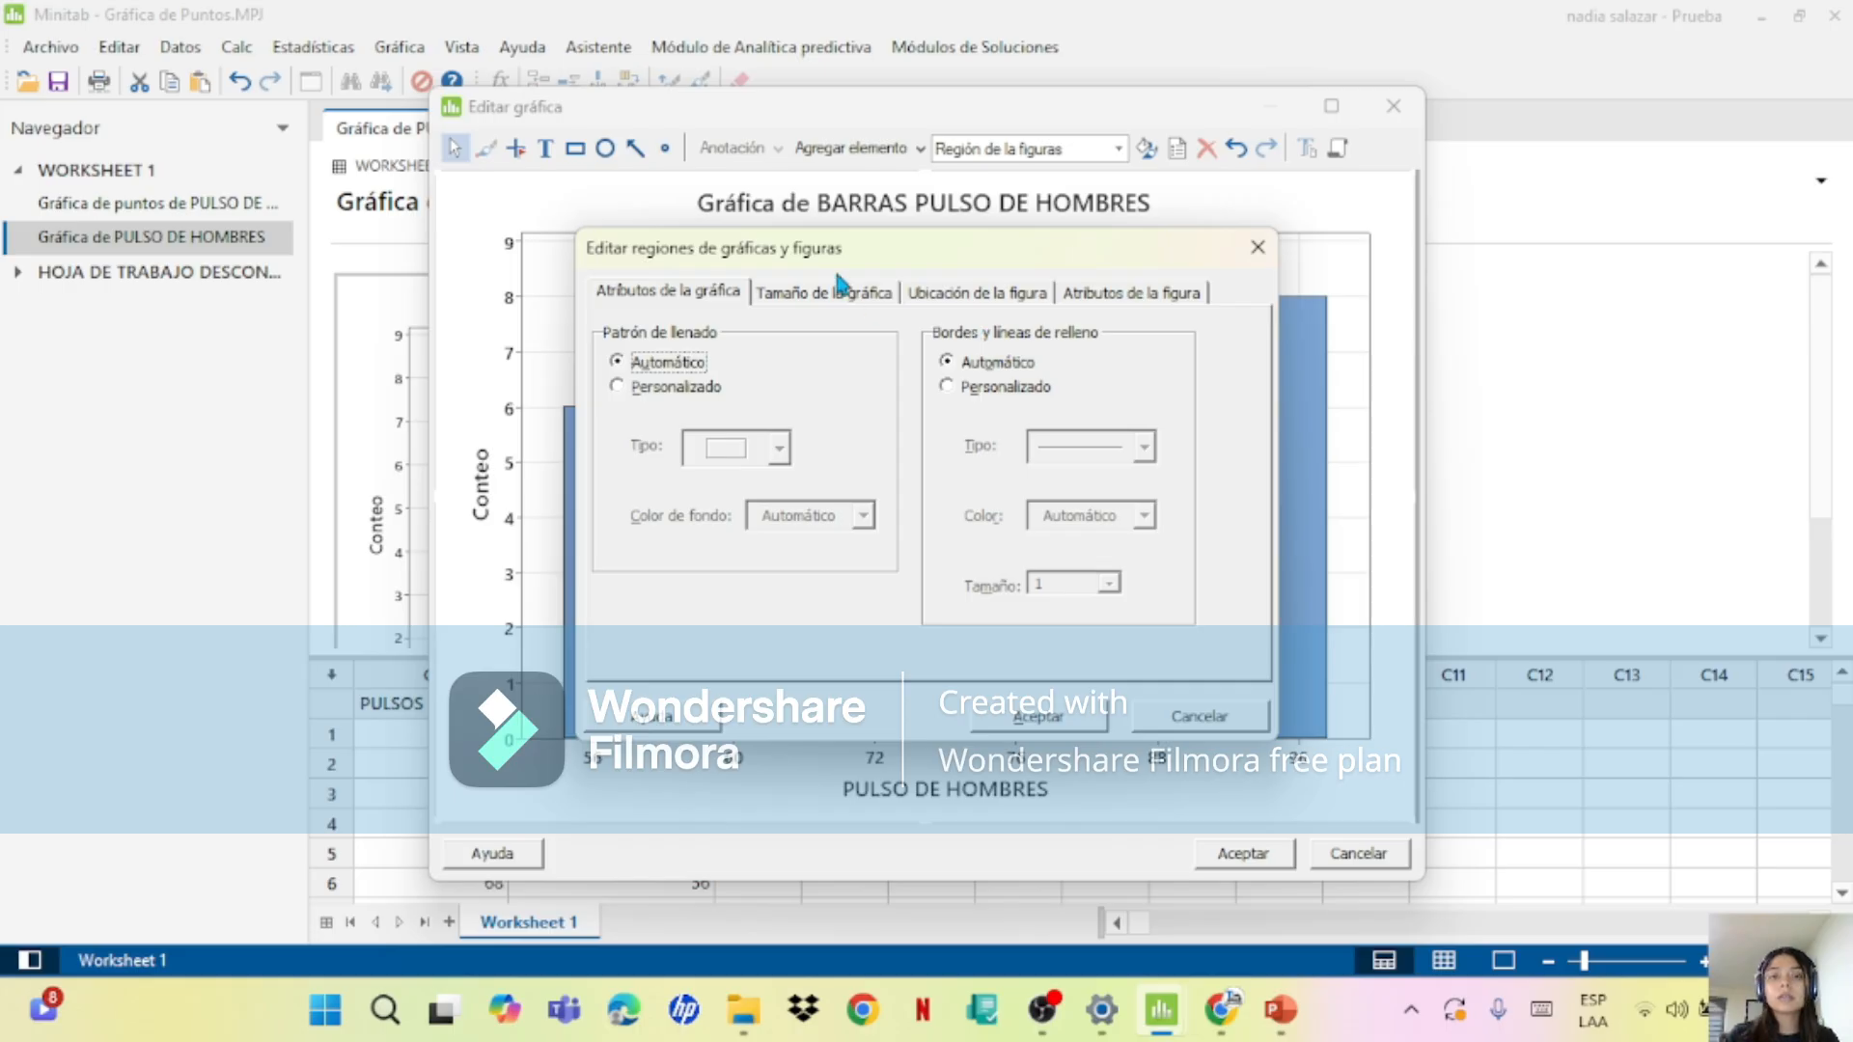
click(1257, 247)
double_click(872, 787)
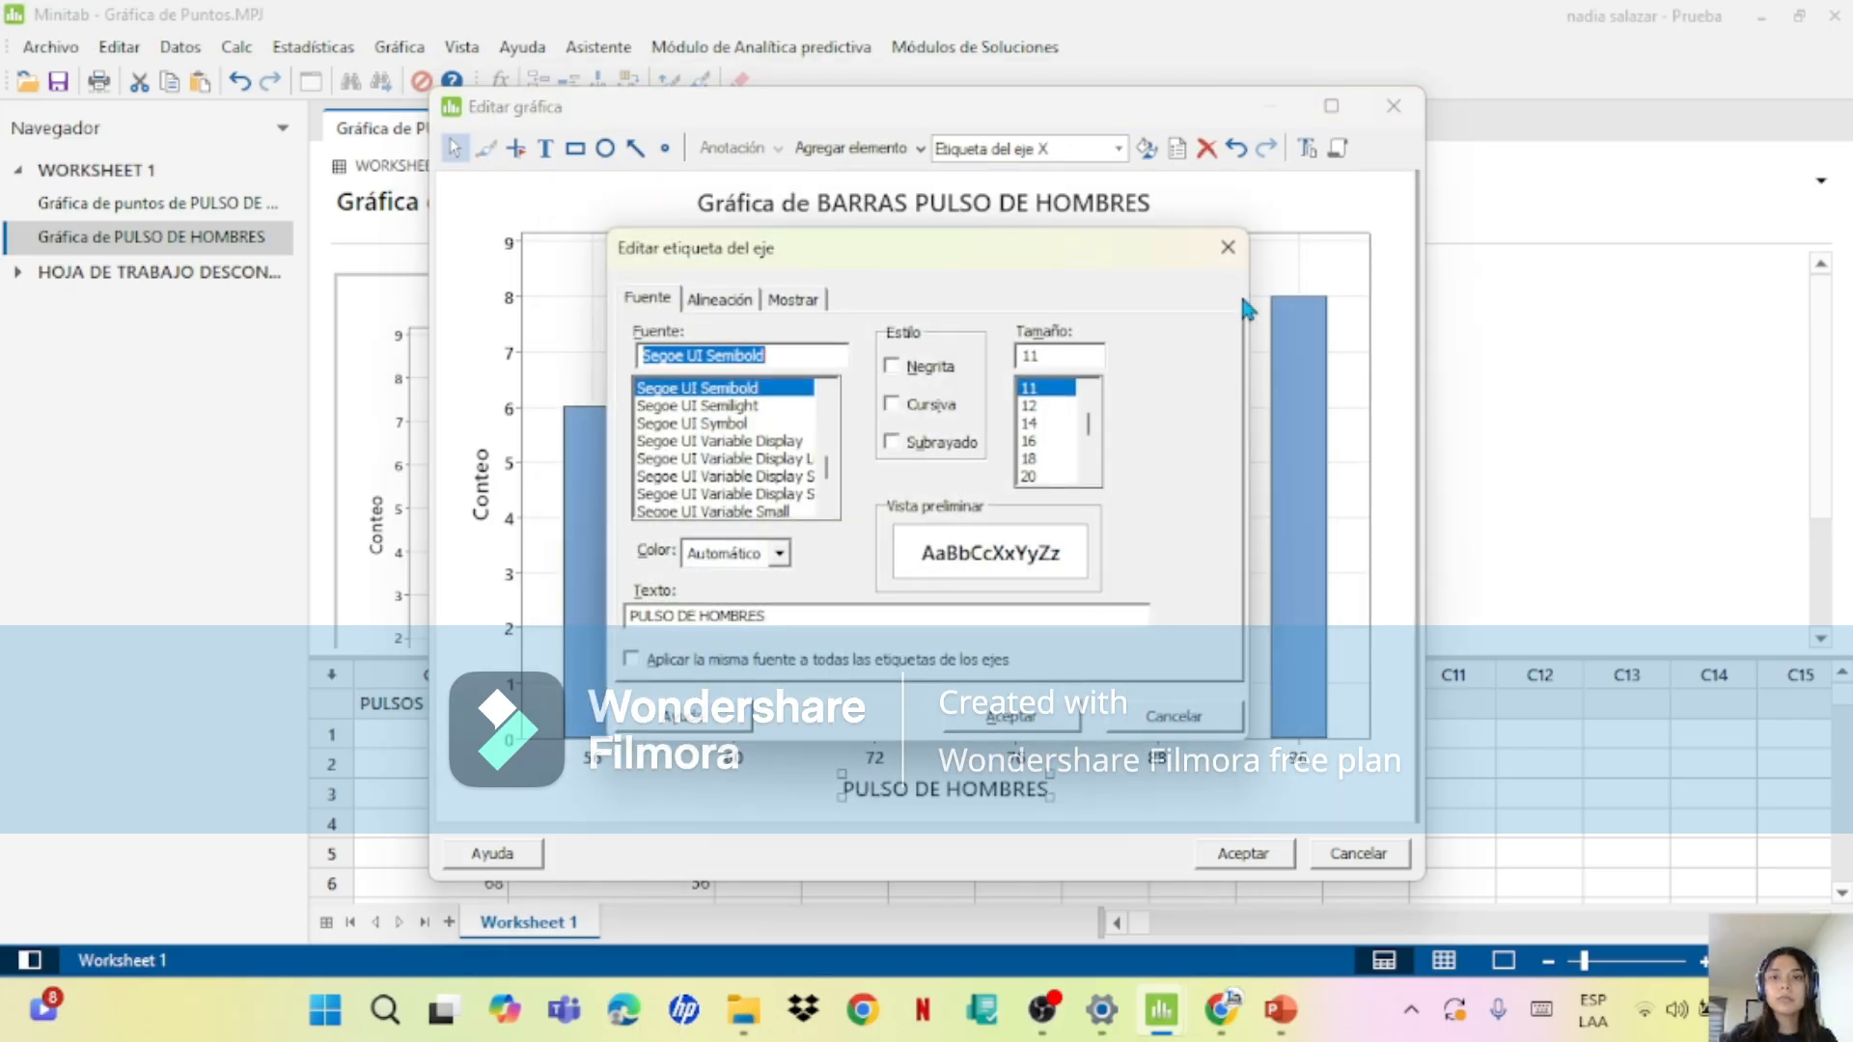
click(1228, 247)
Step: Add y-value data labels to the bars, apply the graph edits, and review the labelled chart
right_click(881, 684)
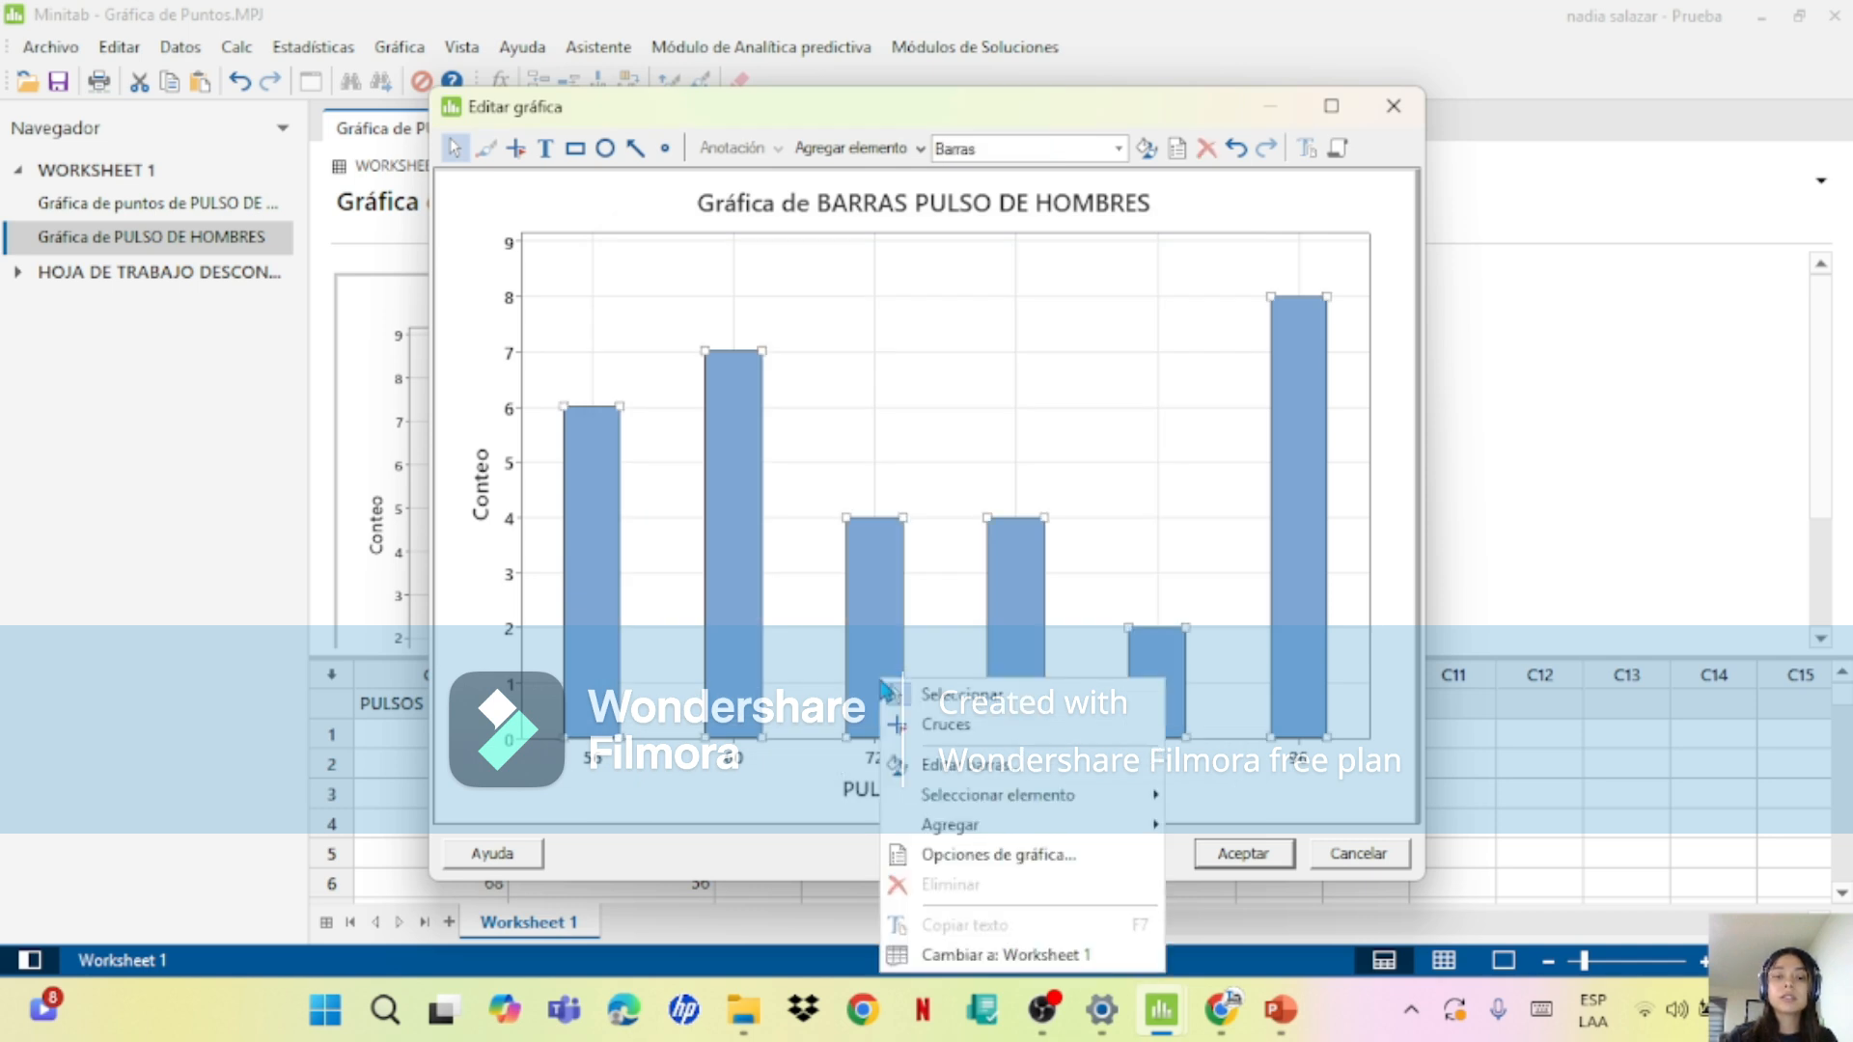
mouse_move(1090, 832)
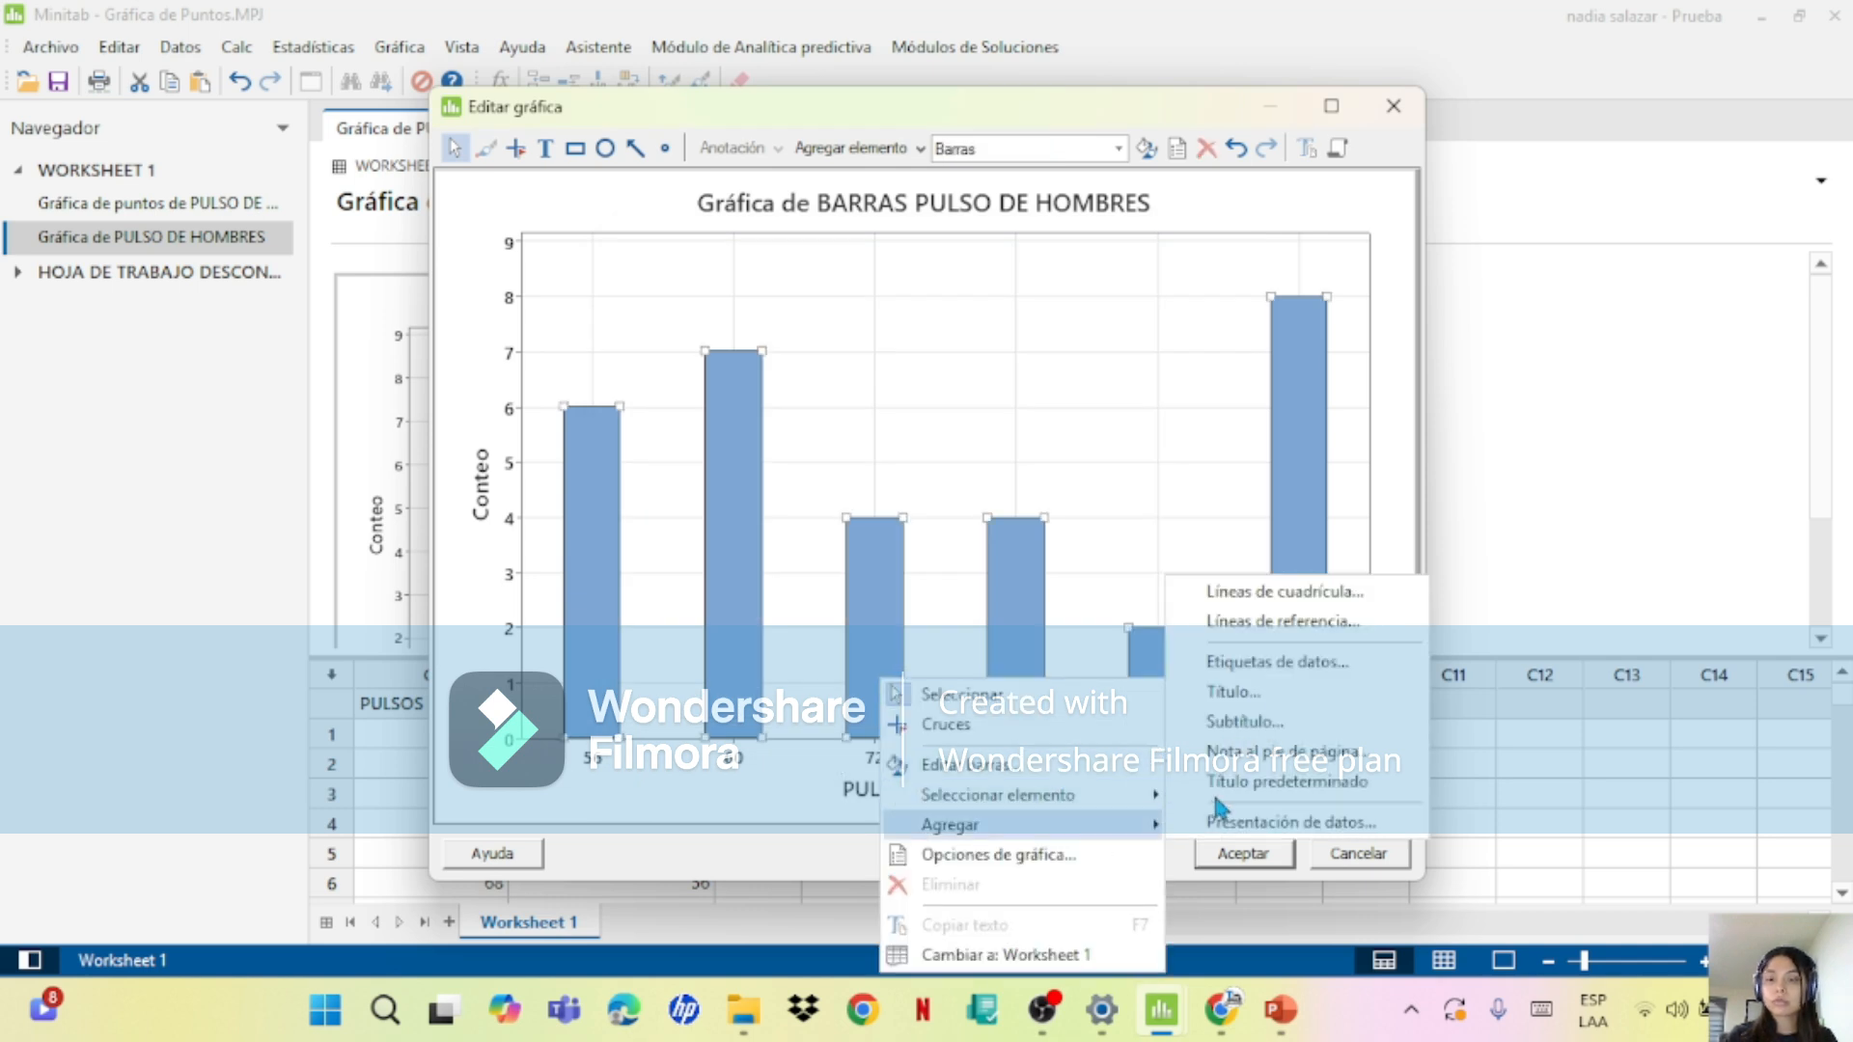
click(1254, 664)
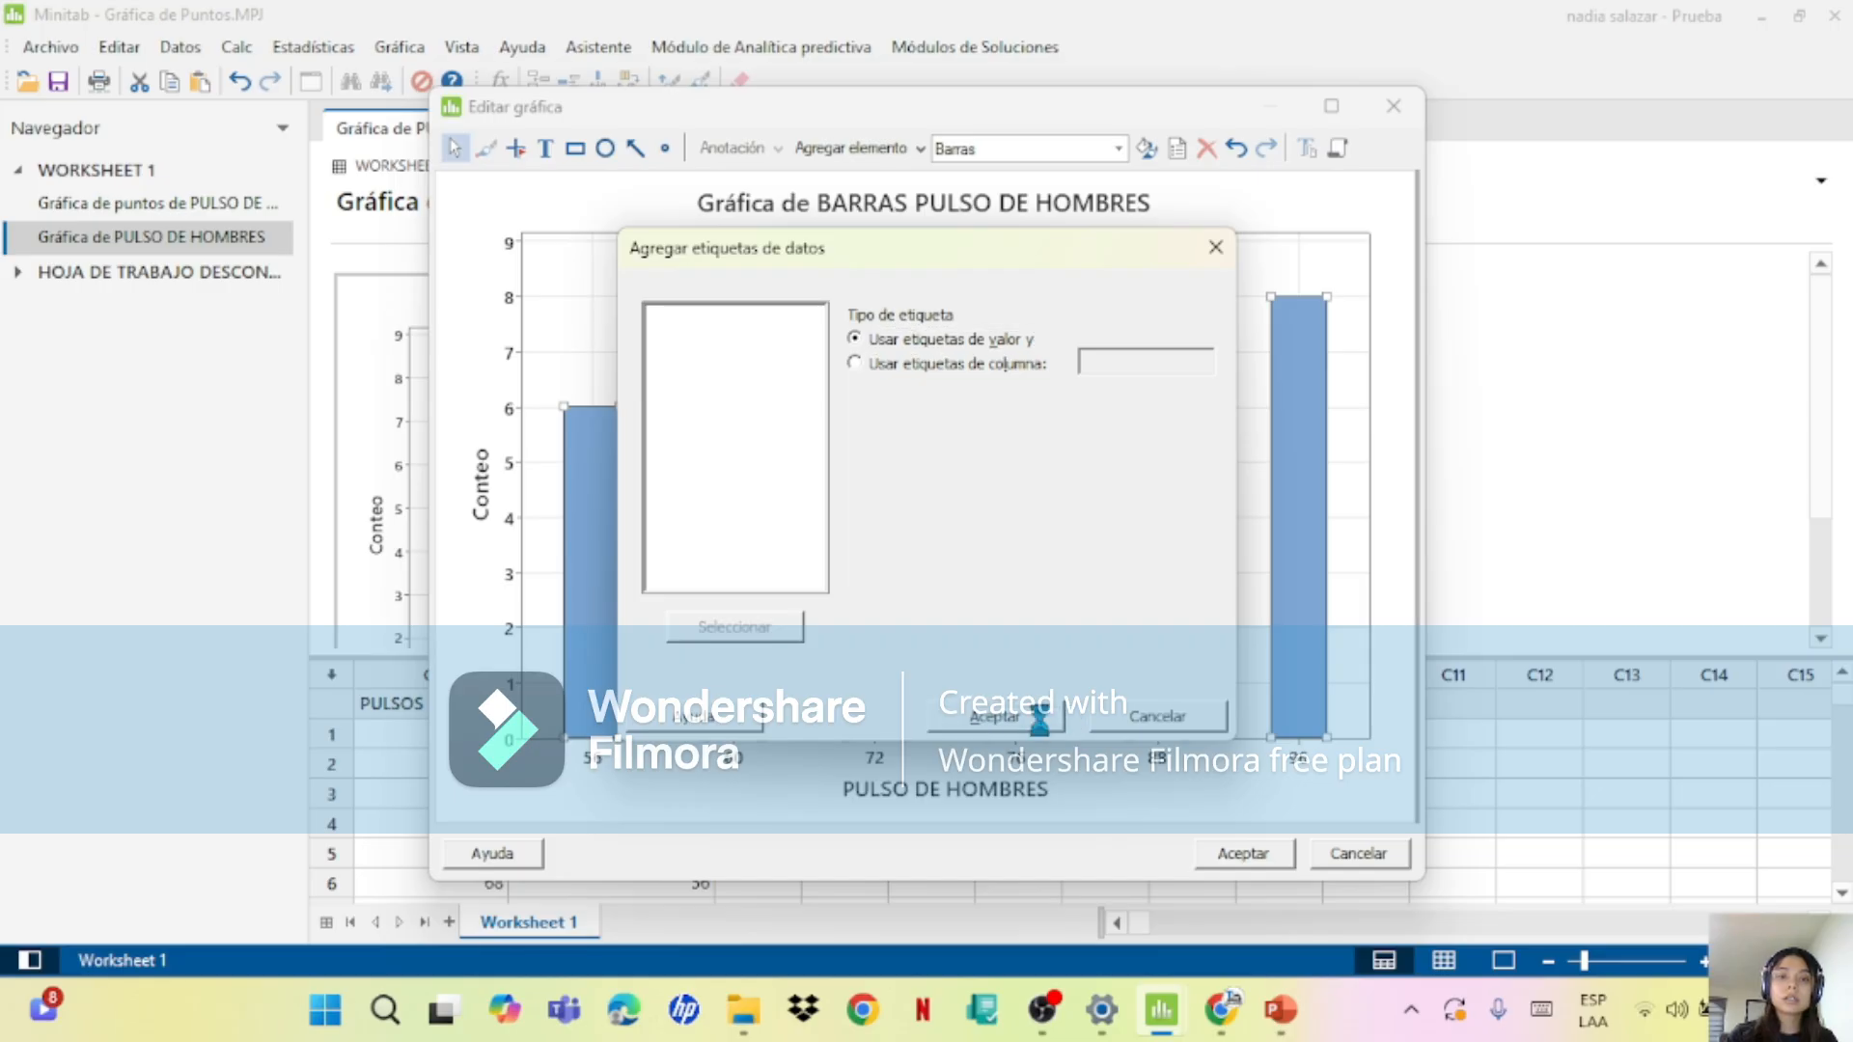
click(1039, 719)
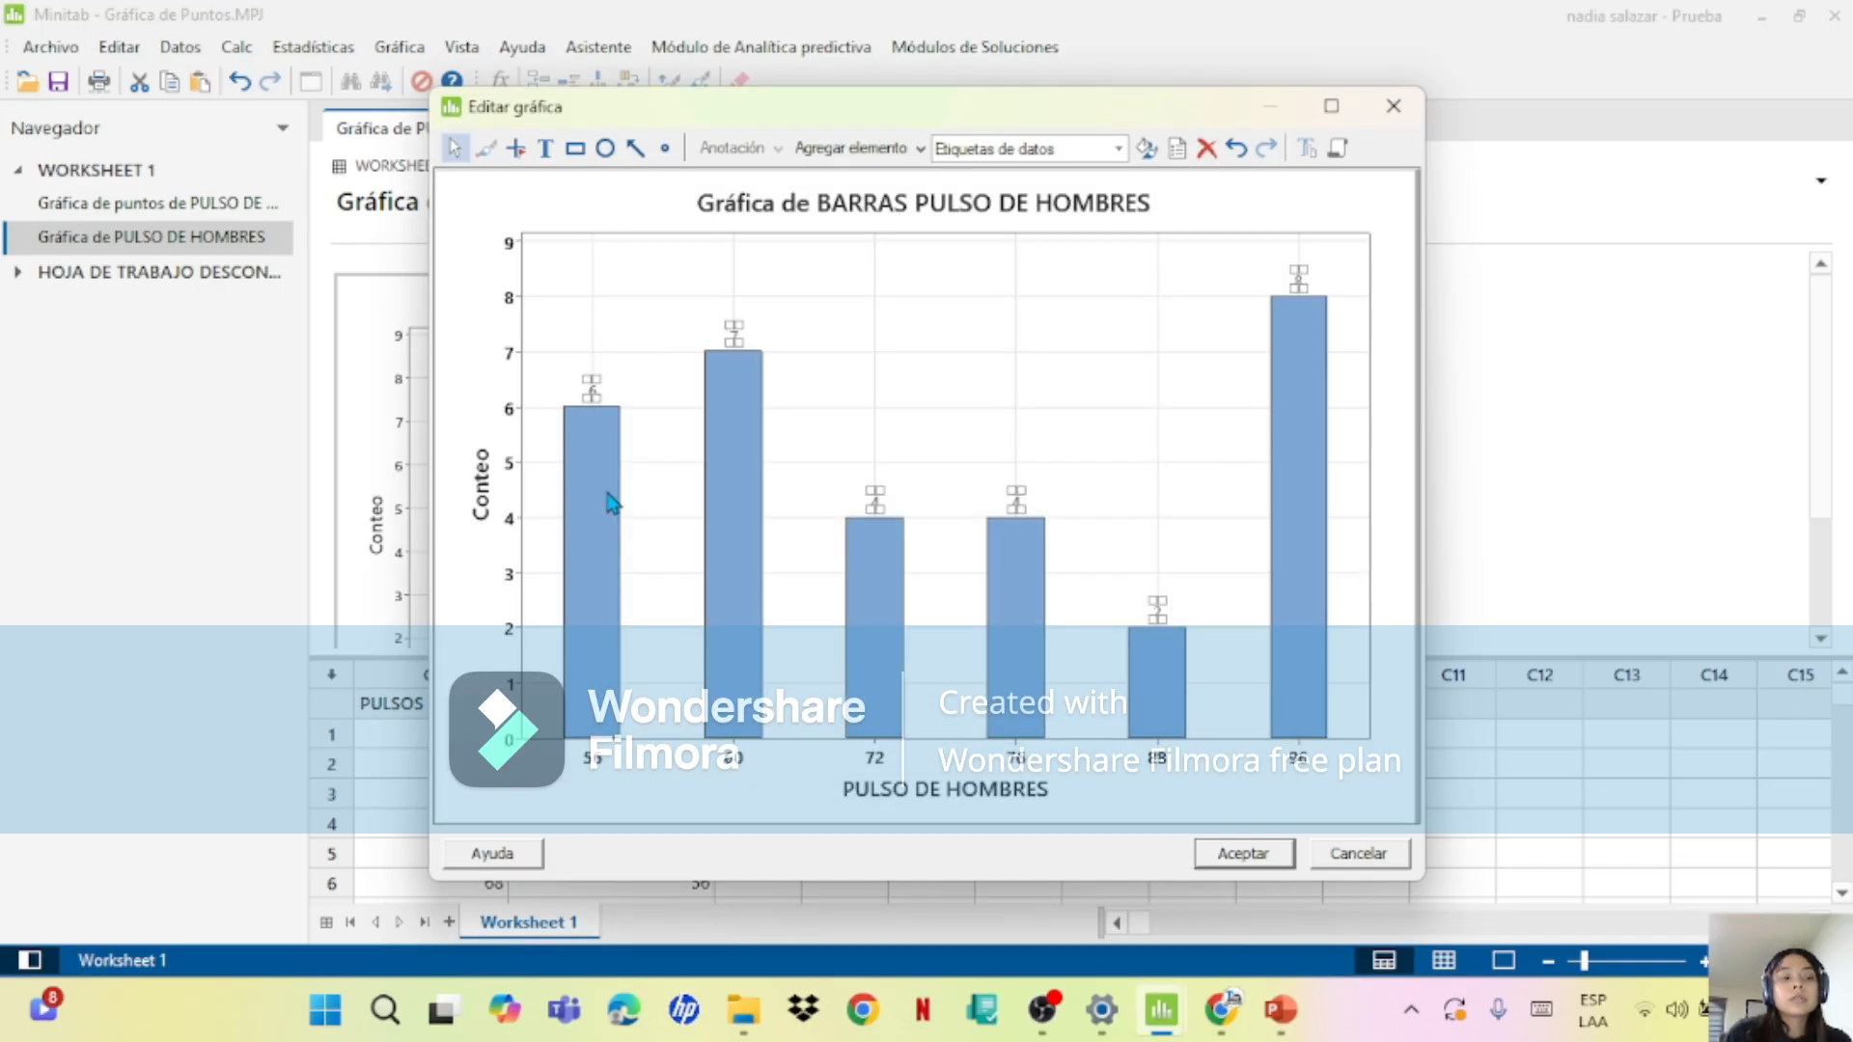
mouse_move(611, 662)
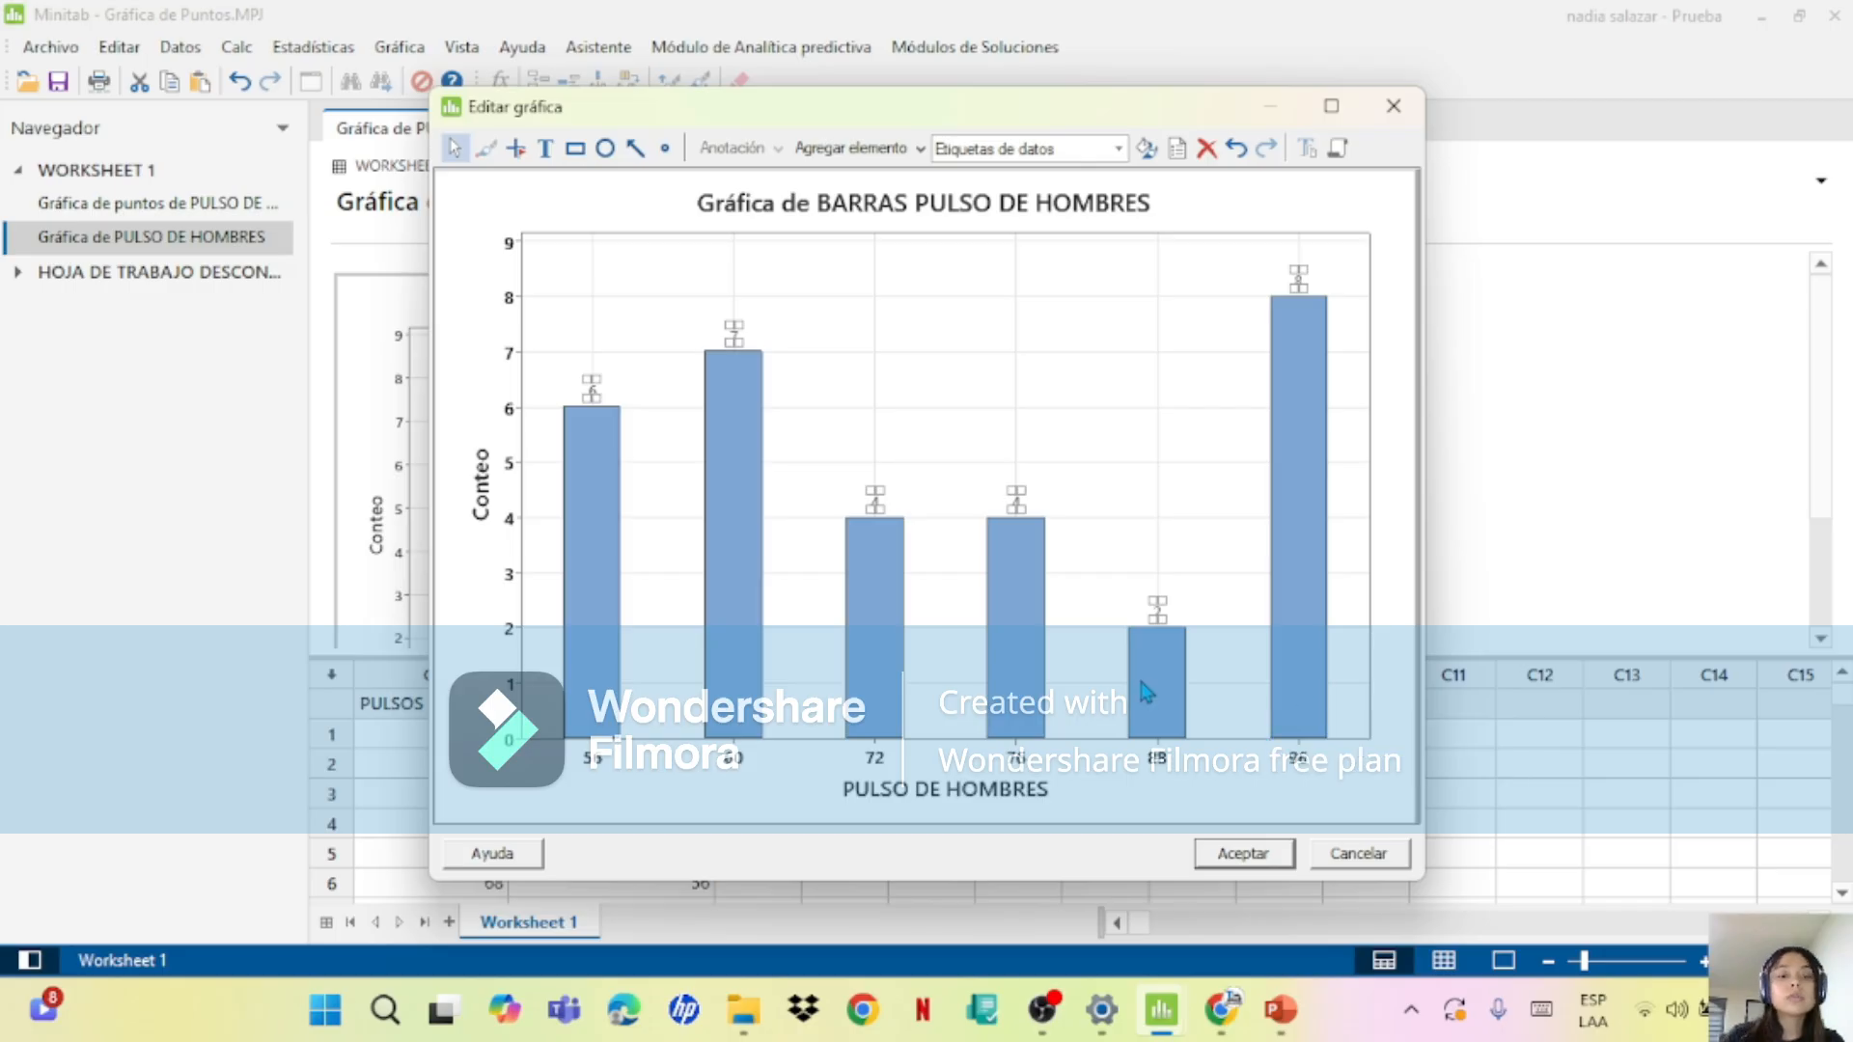
click(1240, 851)
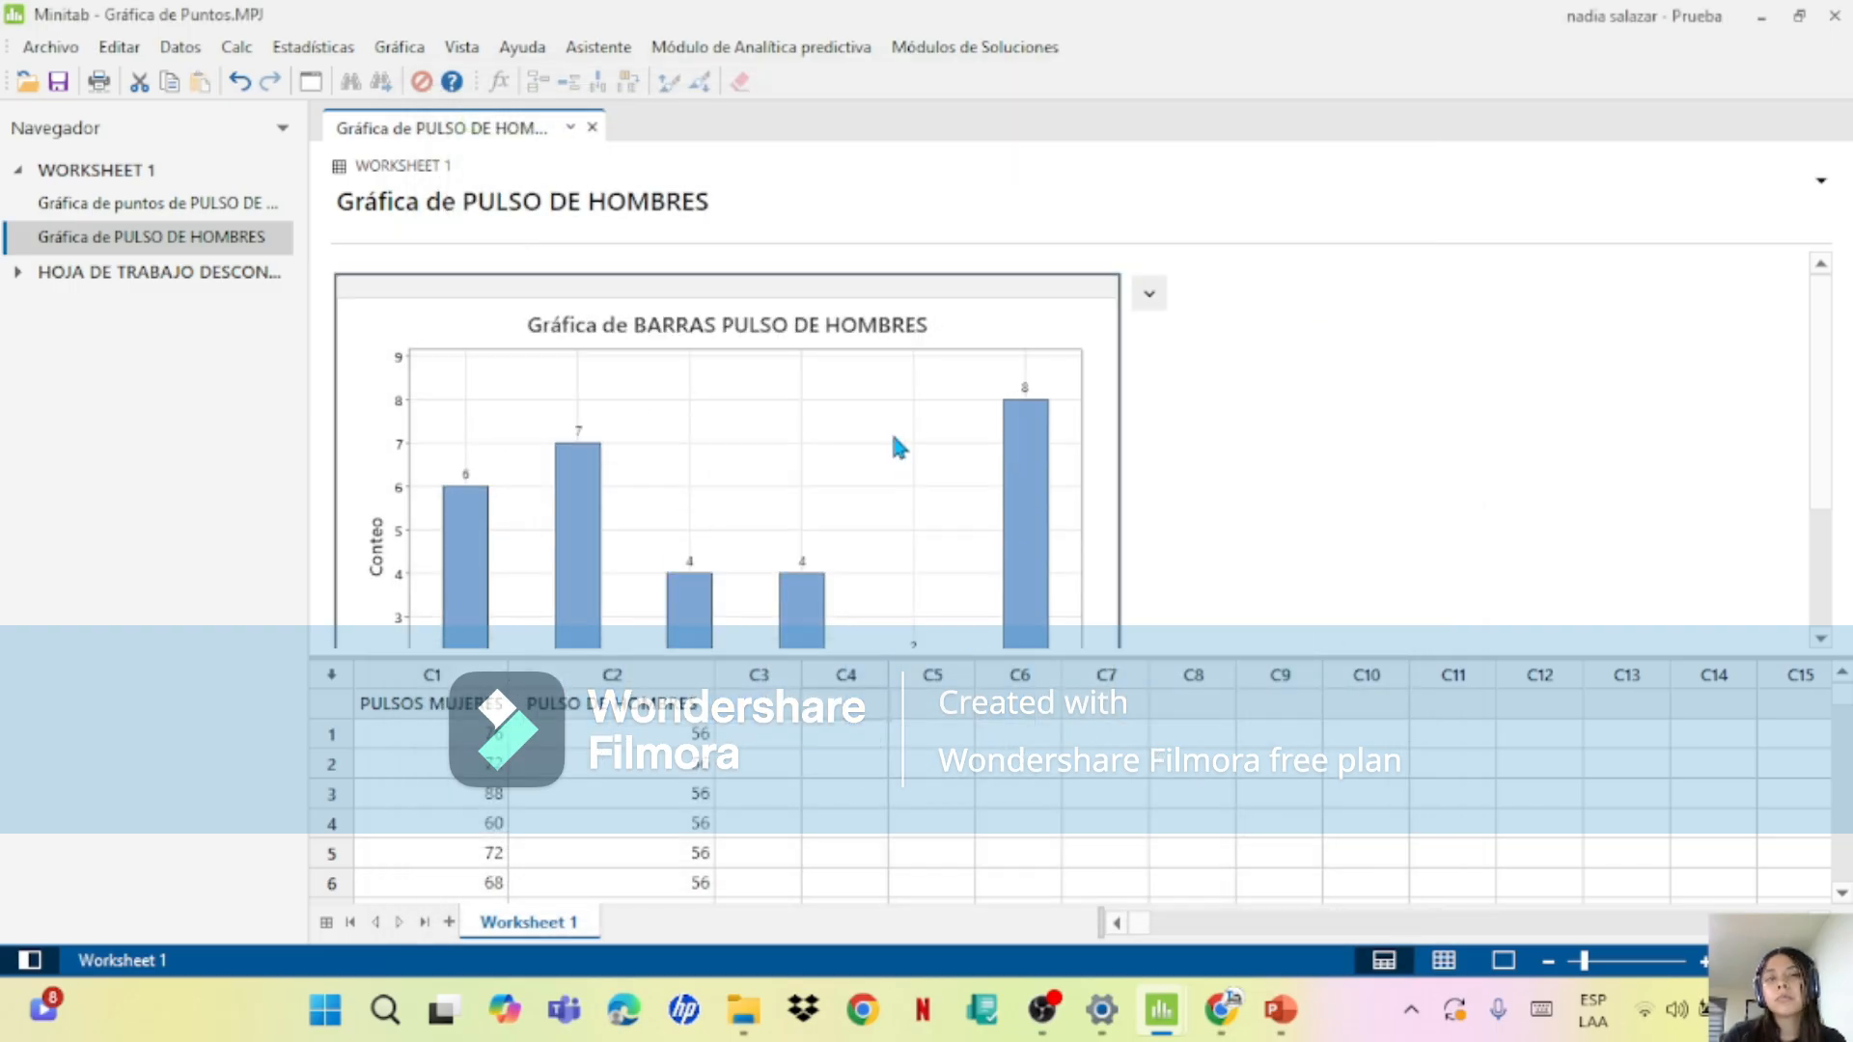
scroll(1812, 467, down, 3)
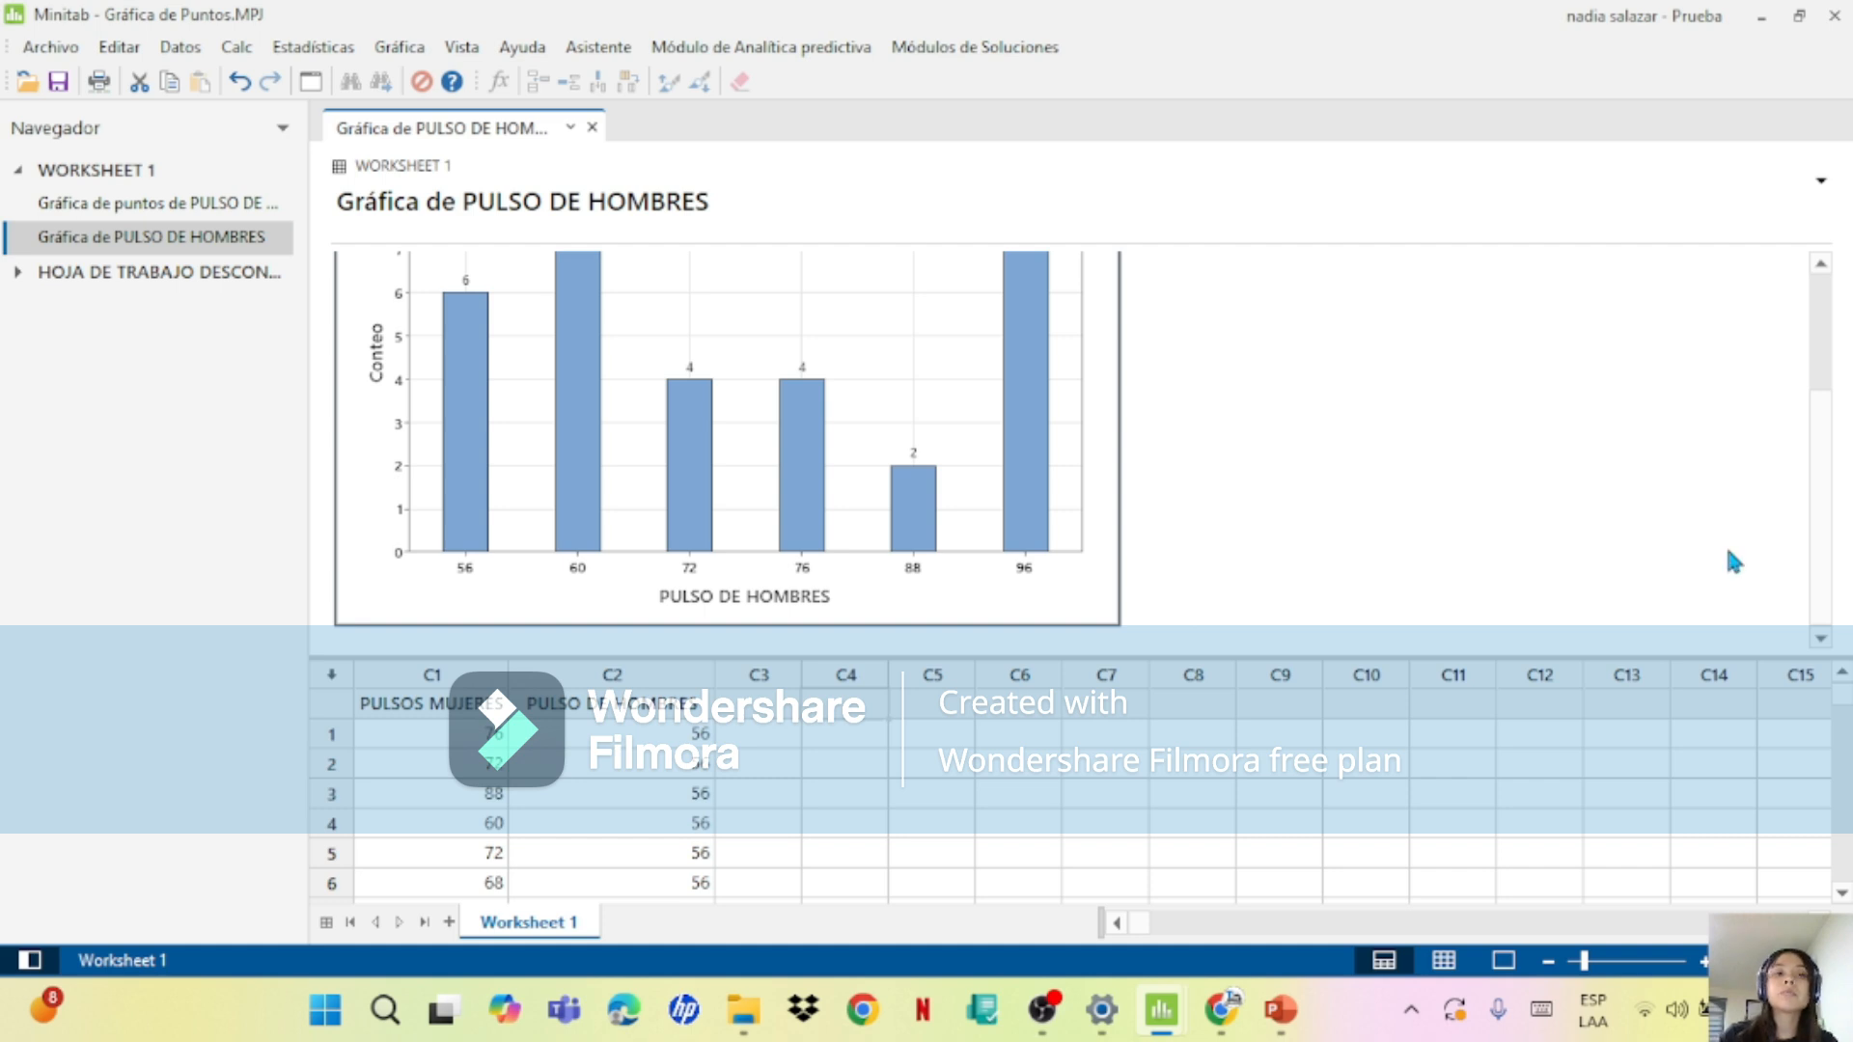
drag(1828, 526, 1786, 397)
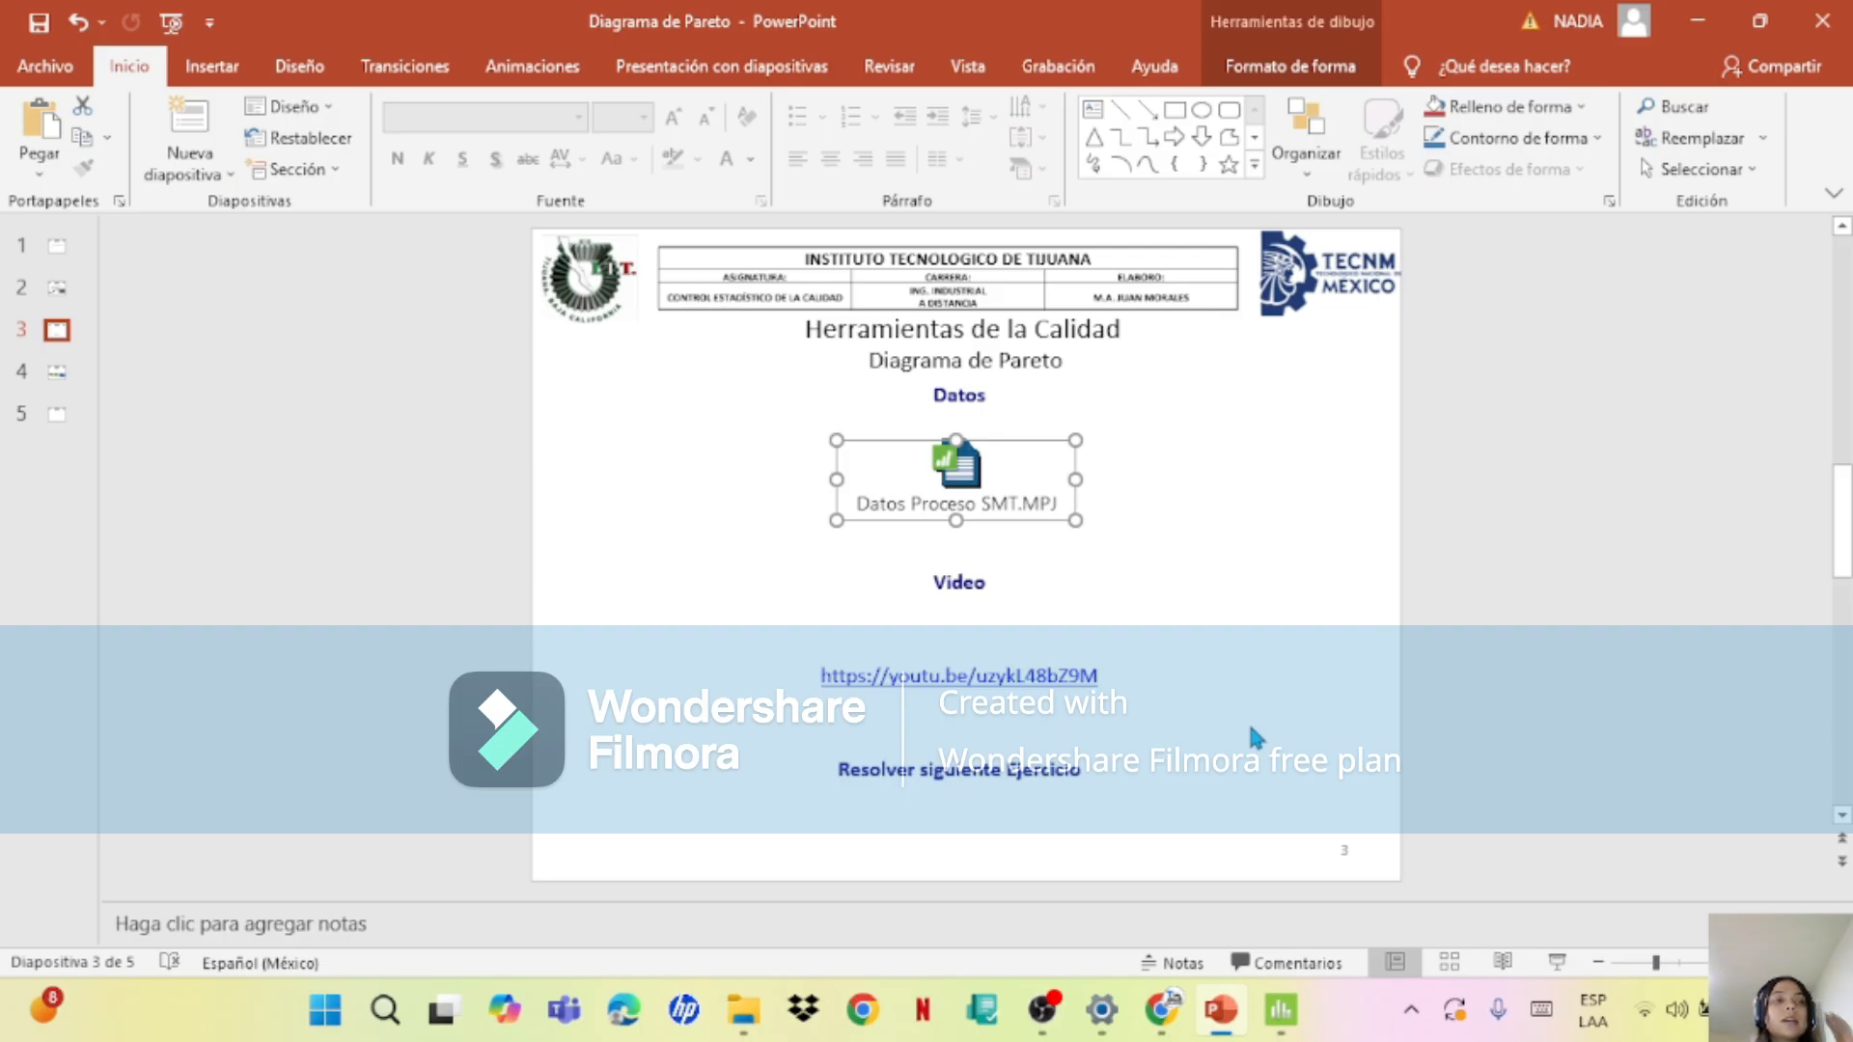
Step: In the Diagrama de Pareto presentation in PowerPoint, go to slide 1 to read the Pareto chart definition
click(60, 247)
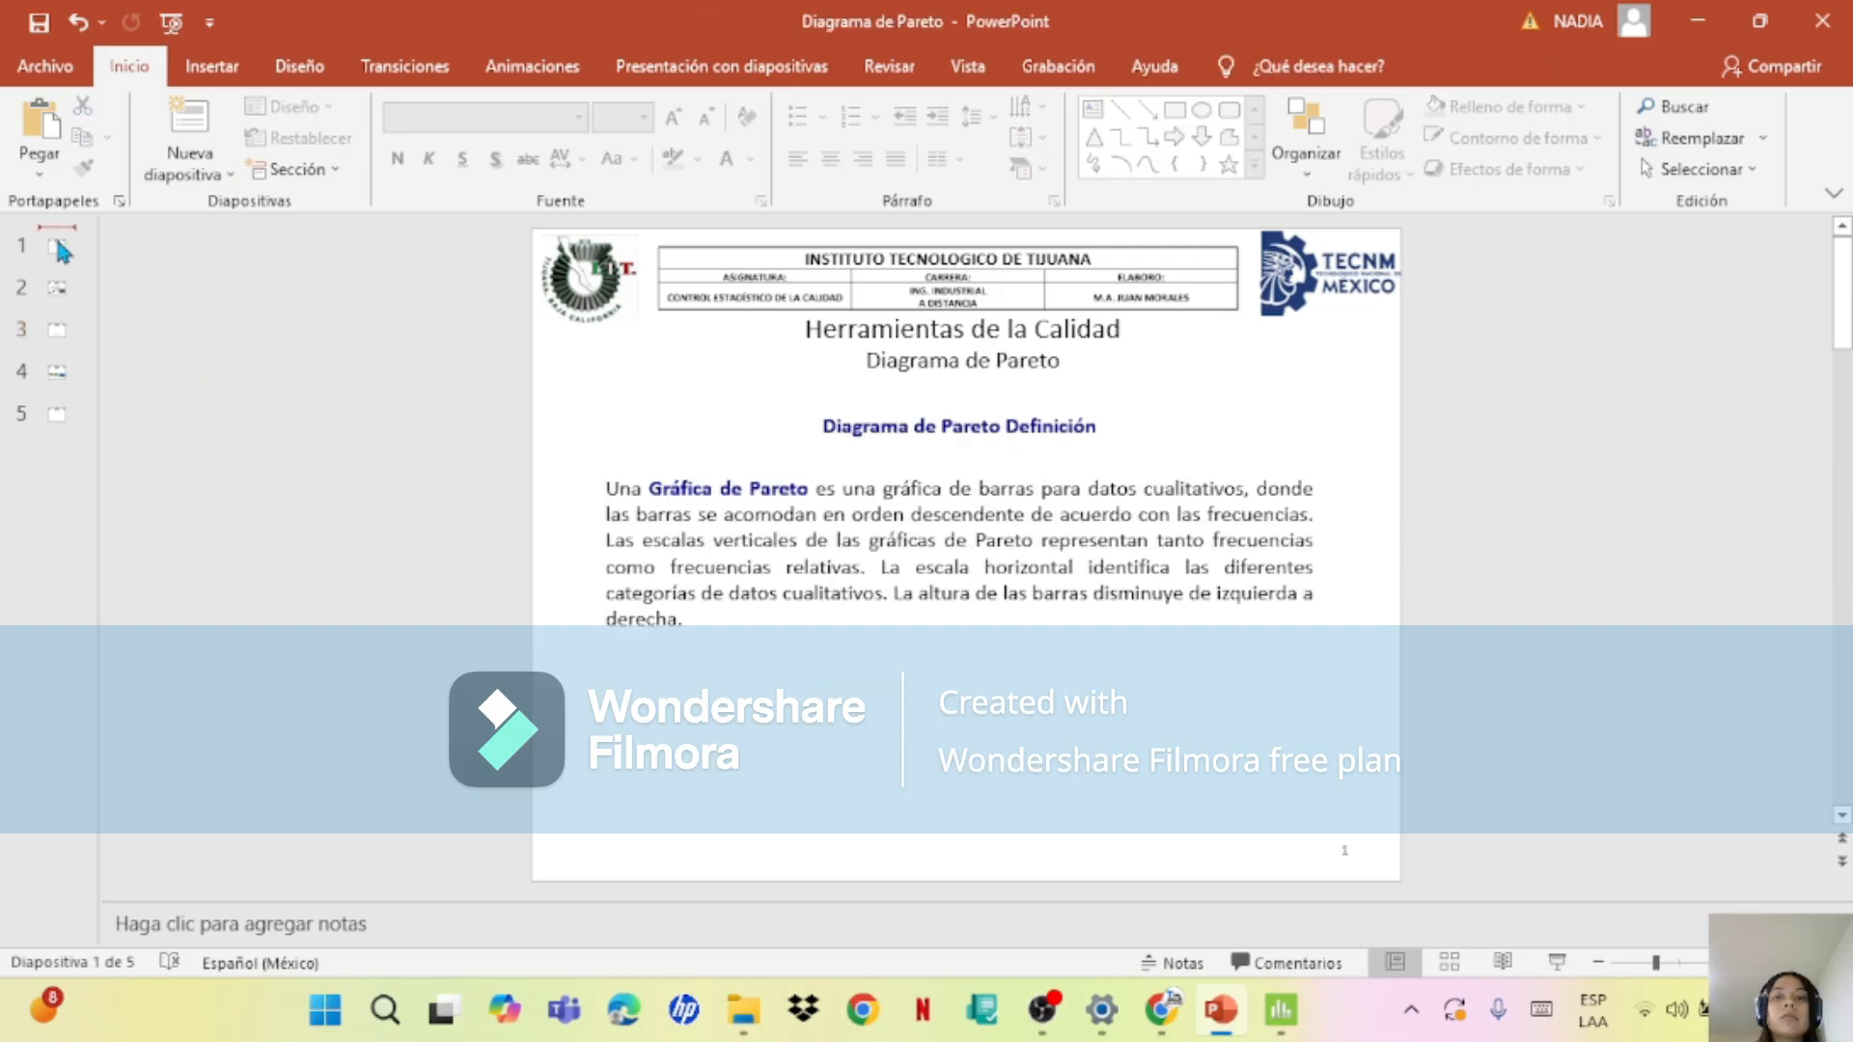
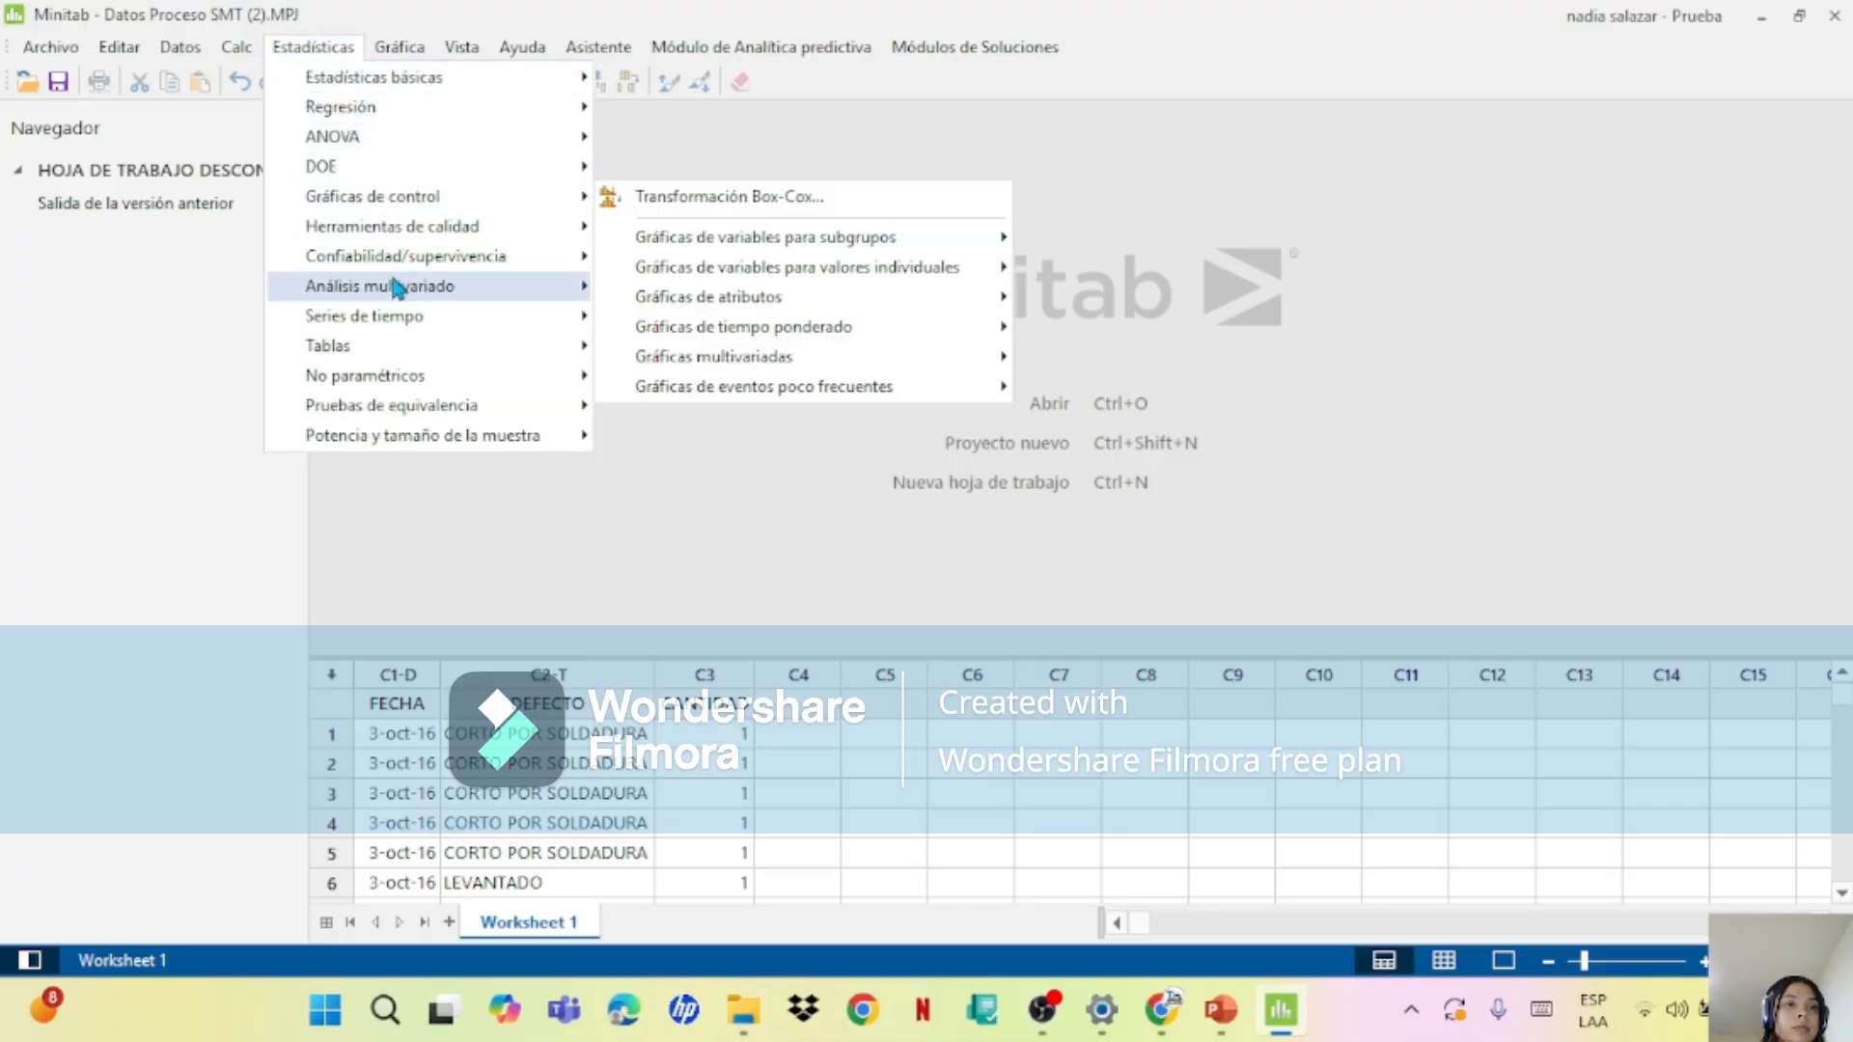
Step: Start a Pareto chart of the SMT process data with DEFECTO as the defects and CANTIDAD as the frequencies
click(401, 46)
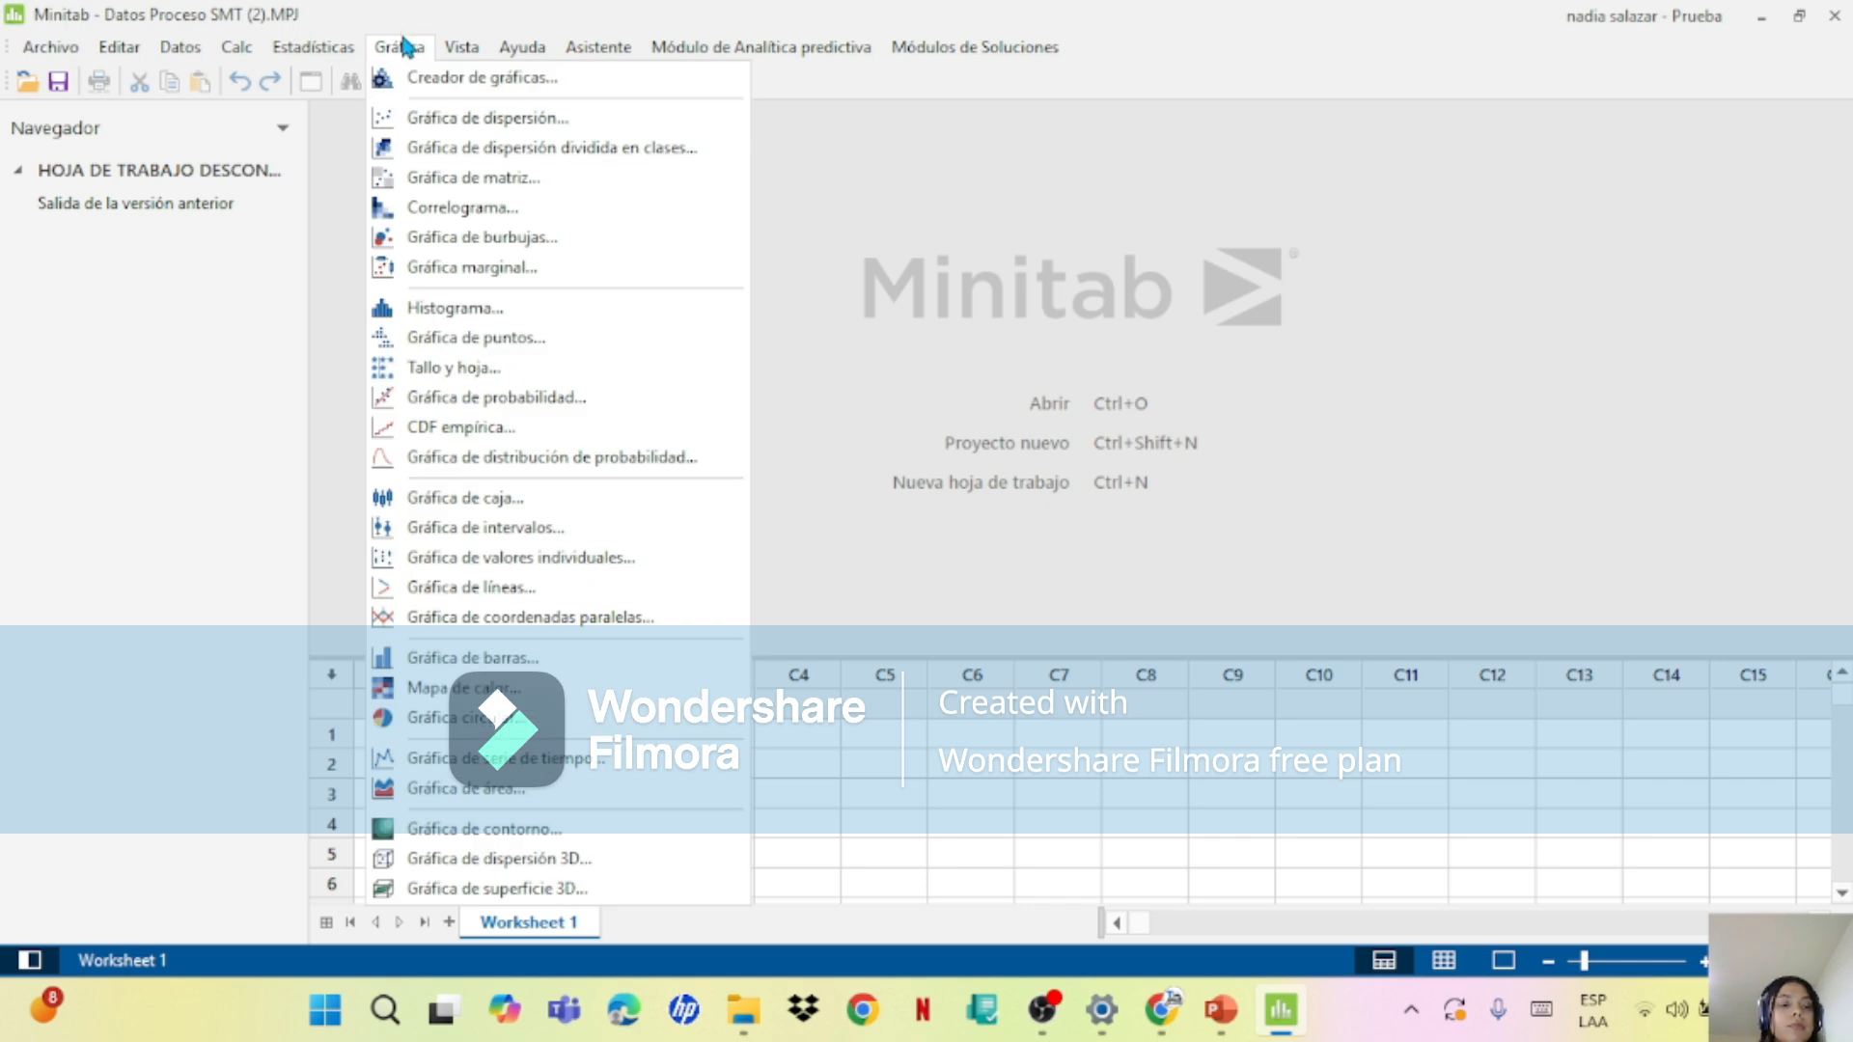
click(313, 47)
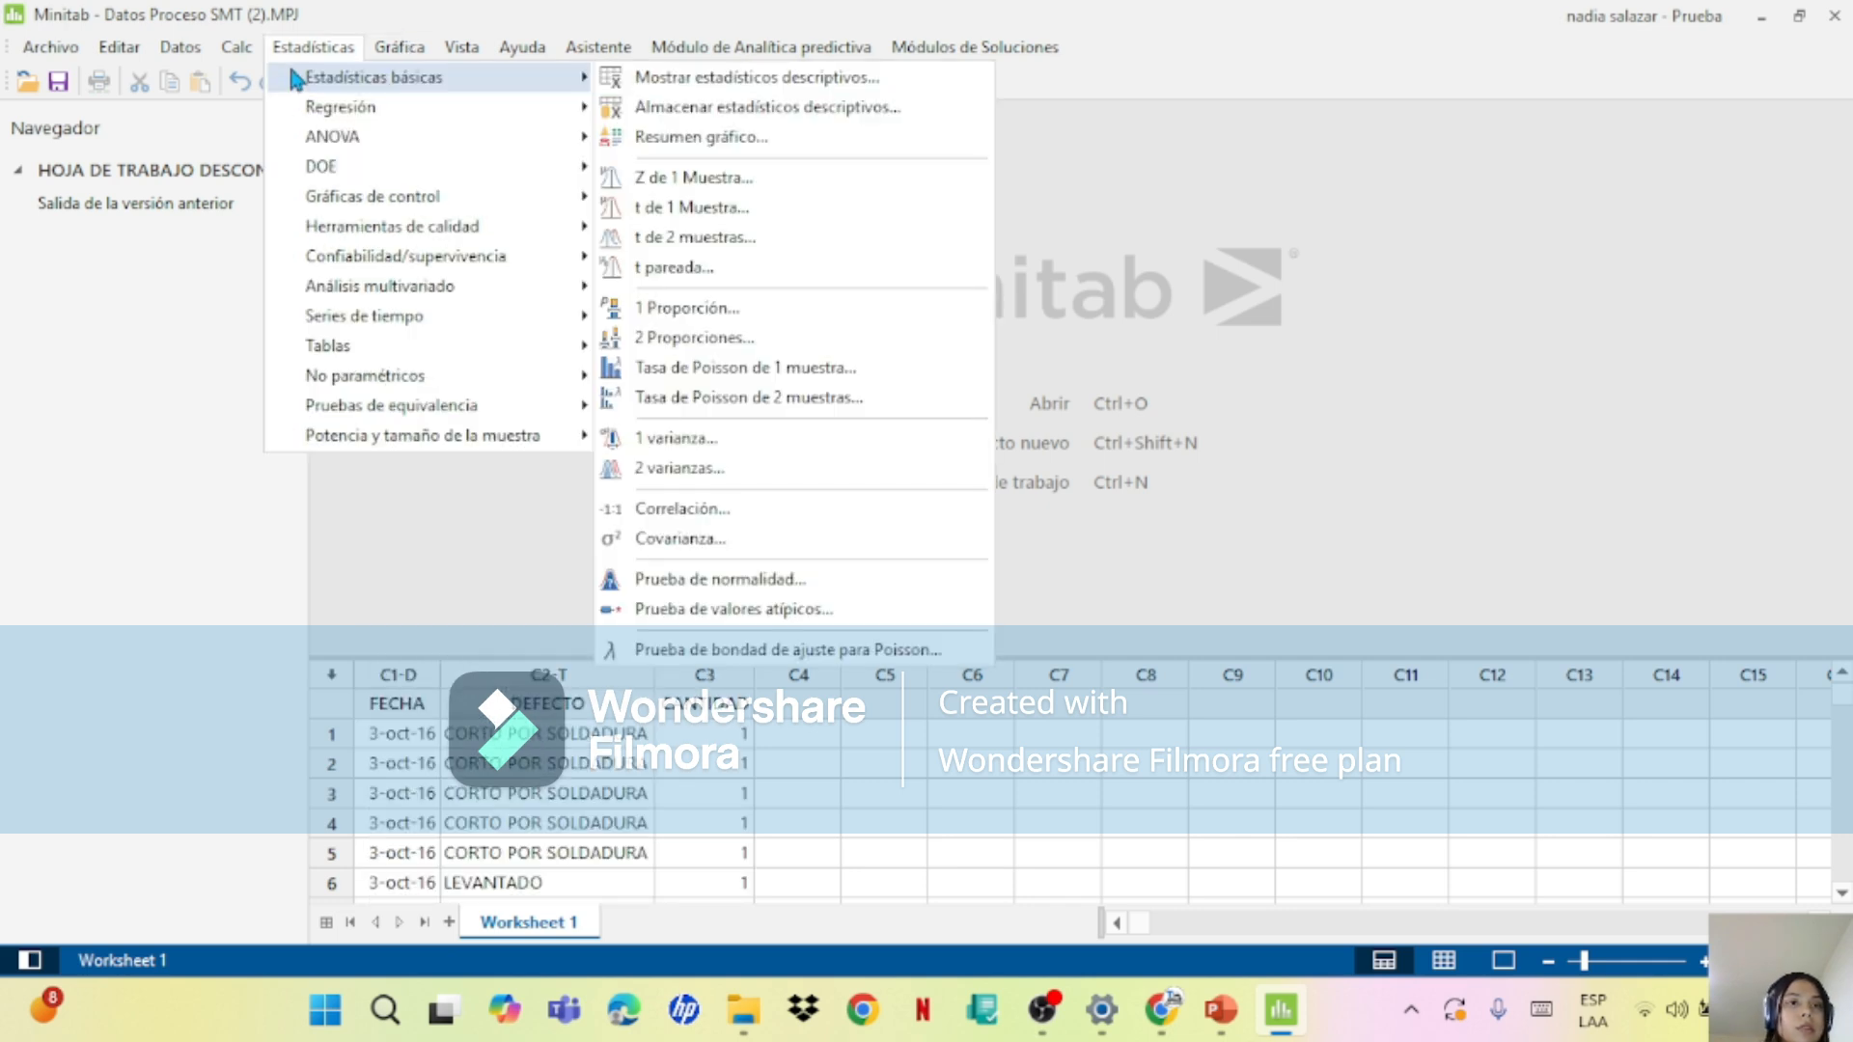
mouse_move(353, 207)
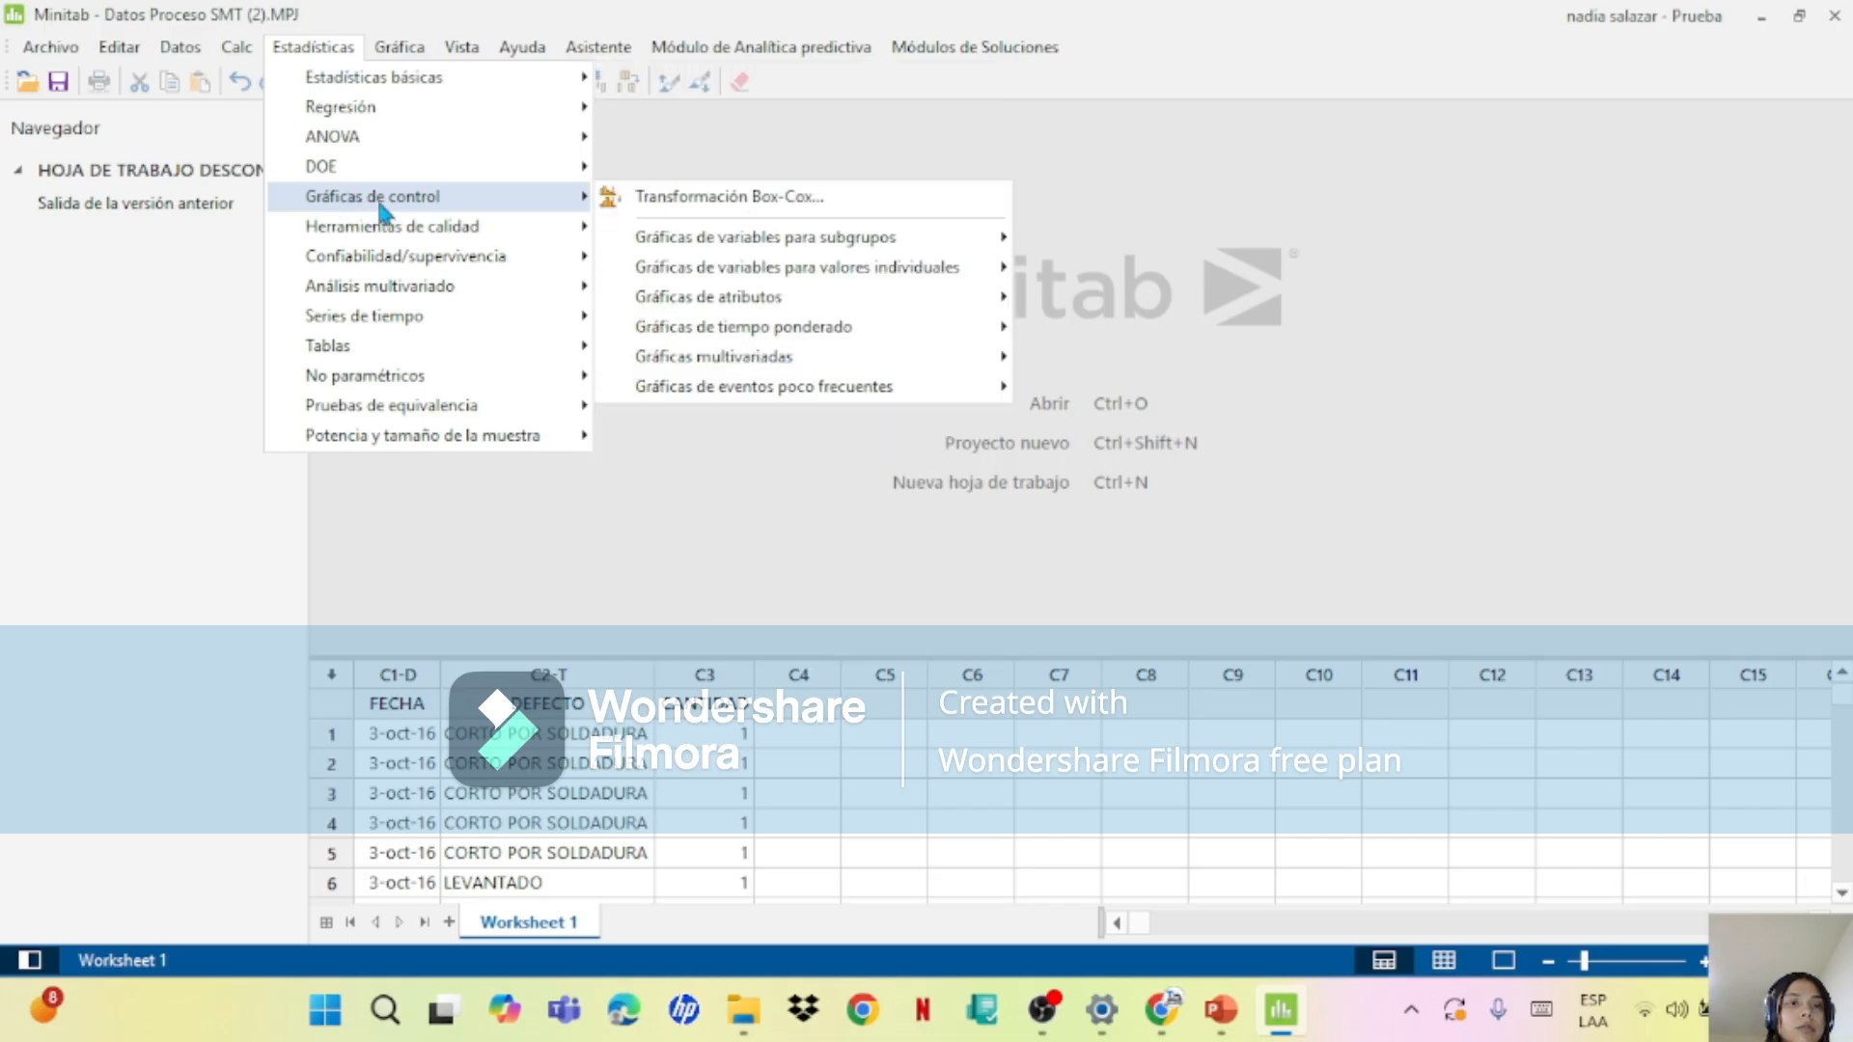
mouse_move(434, 226)
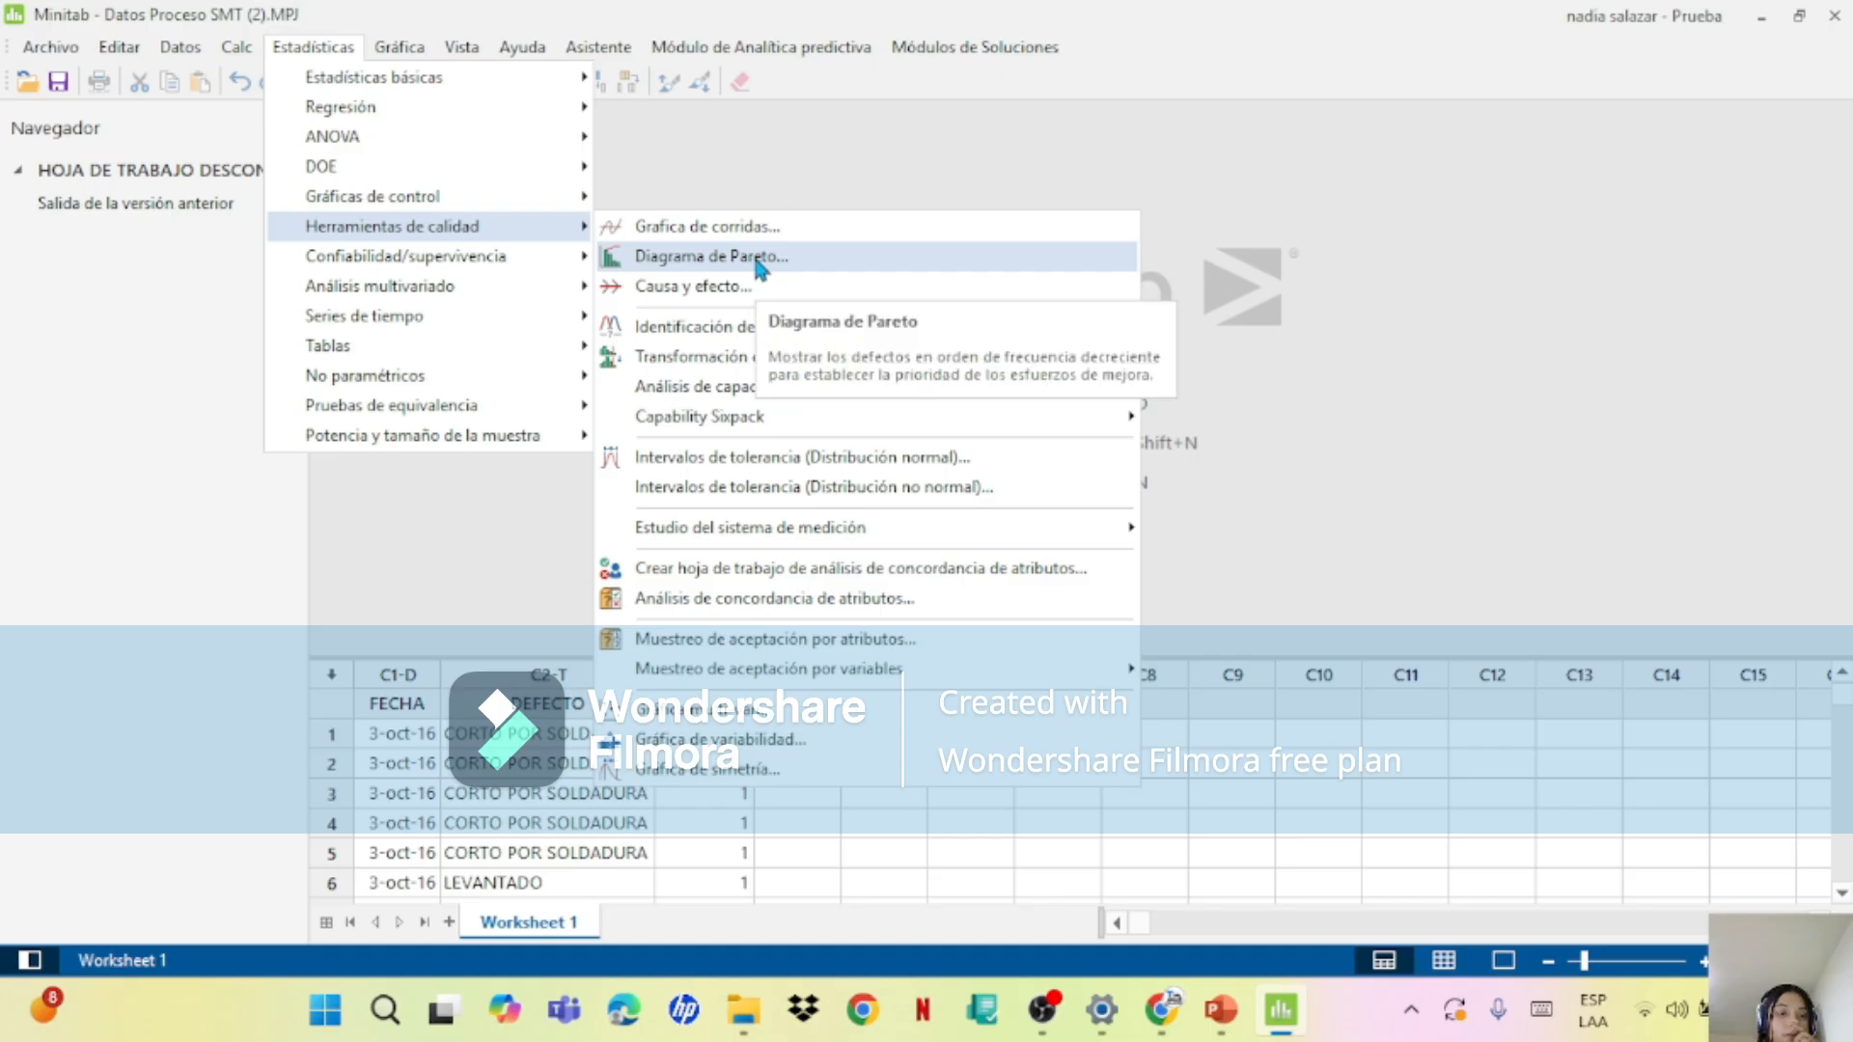
click(759, 261)
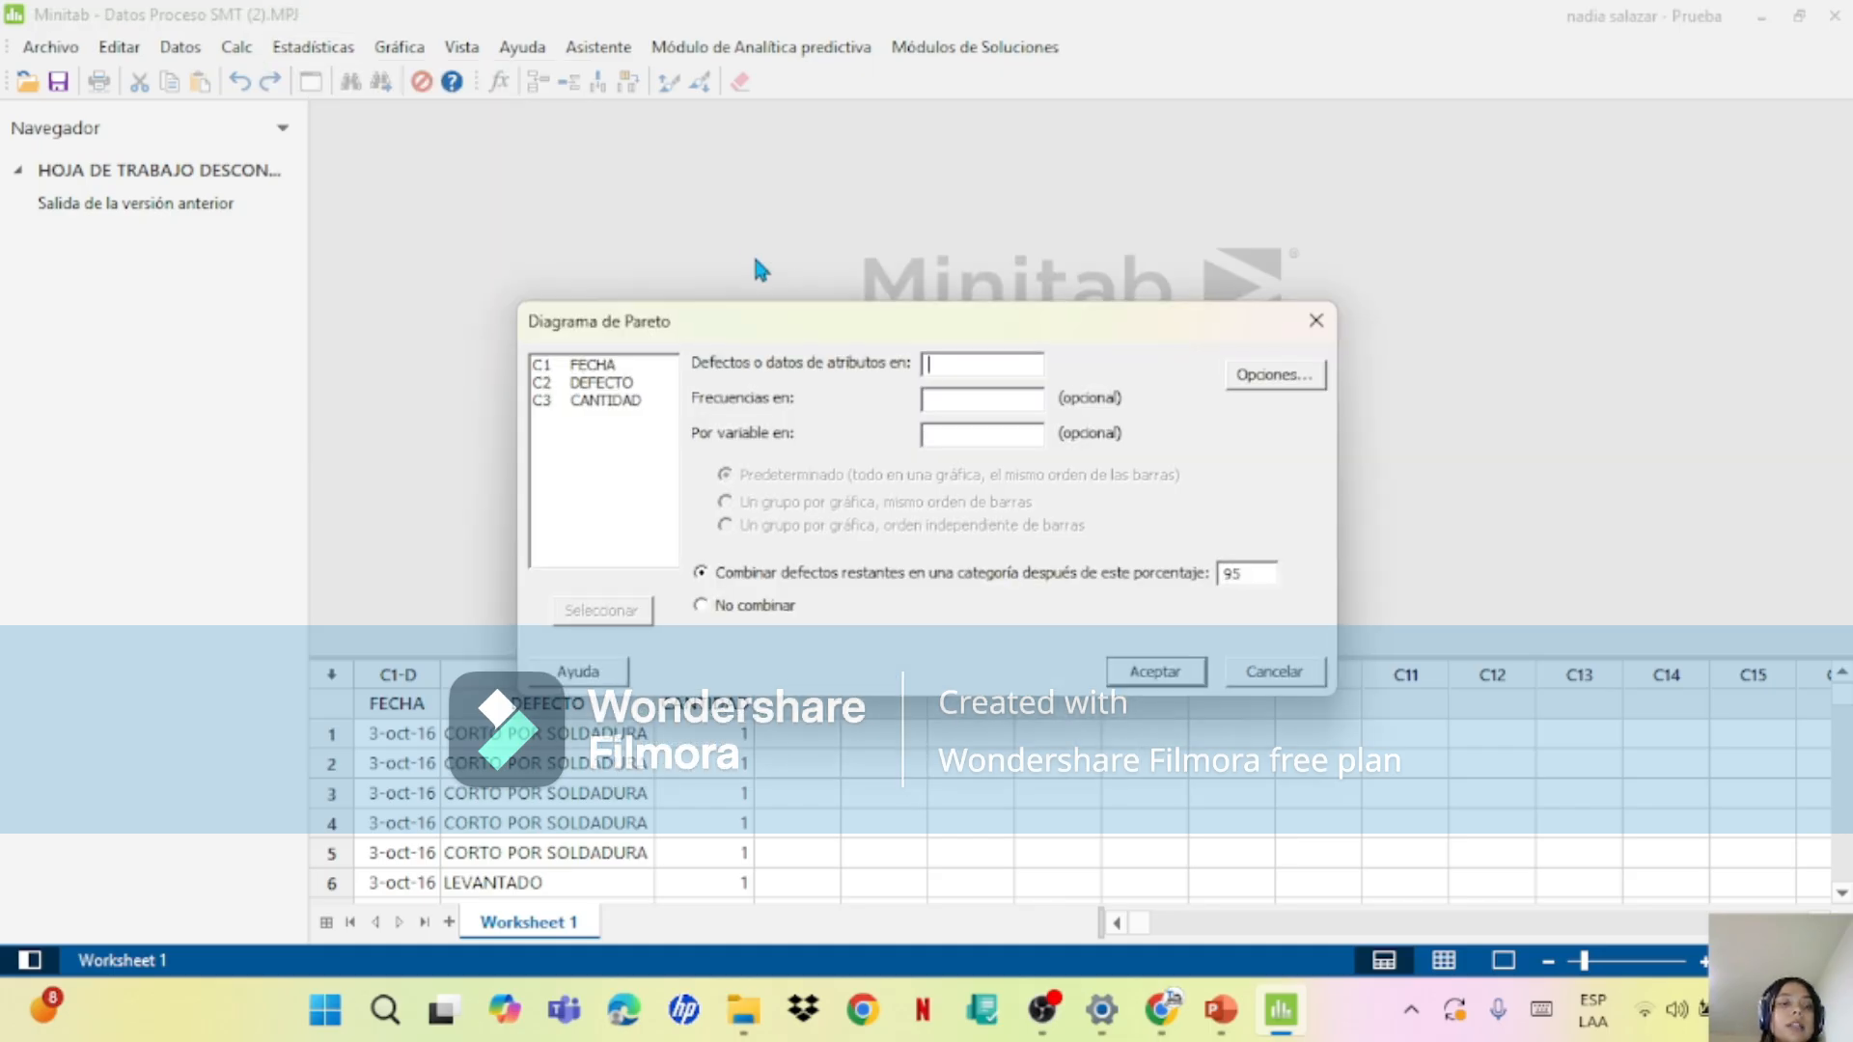
double_click(632, 384)
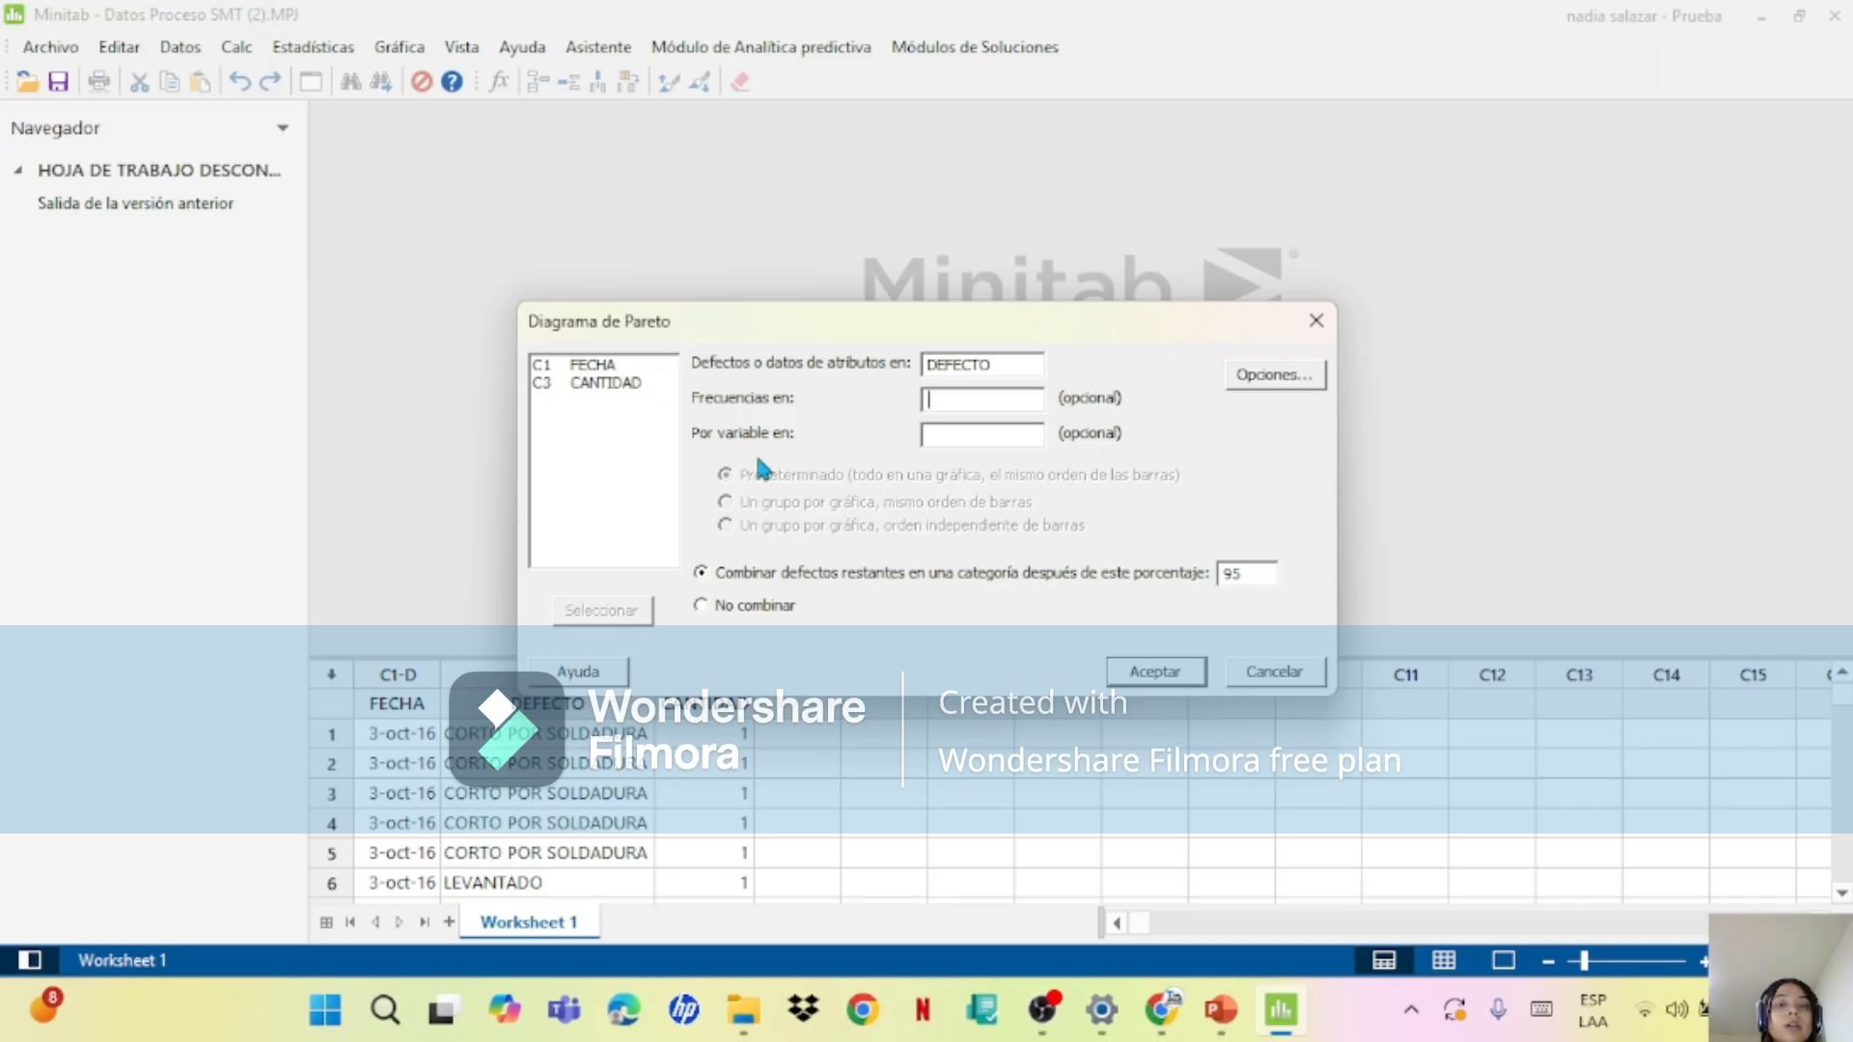
double_click(608, 383)
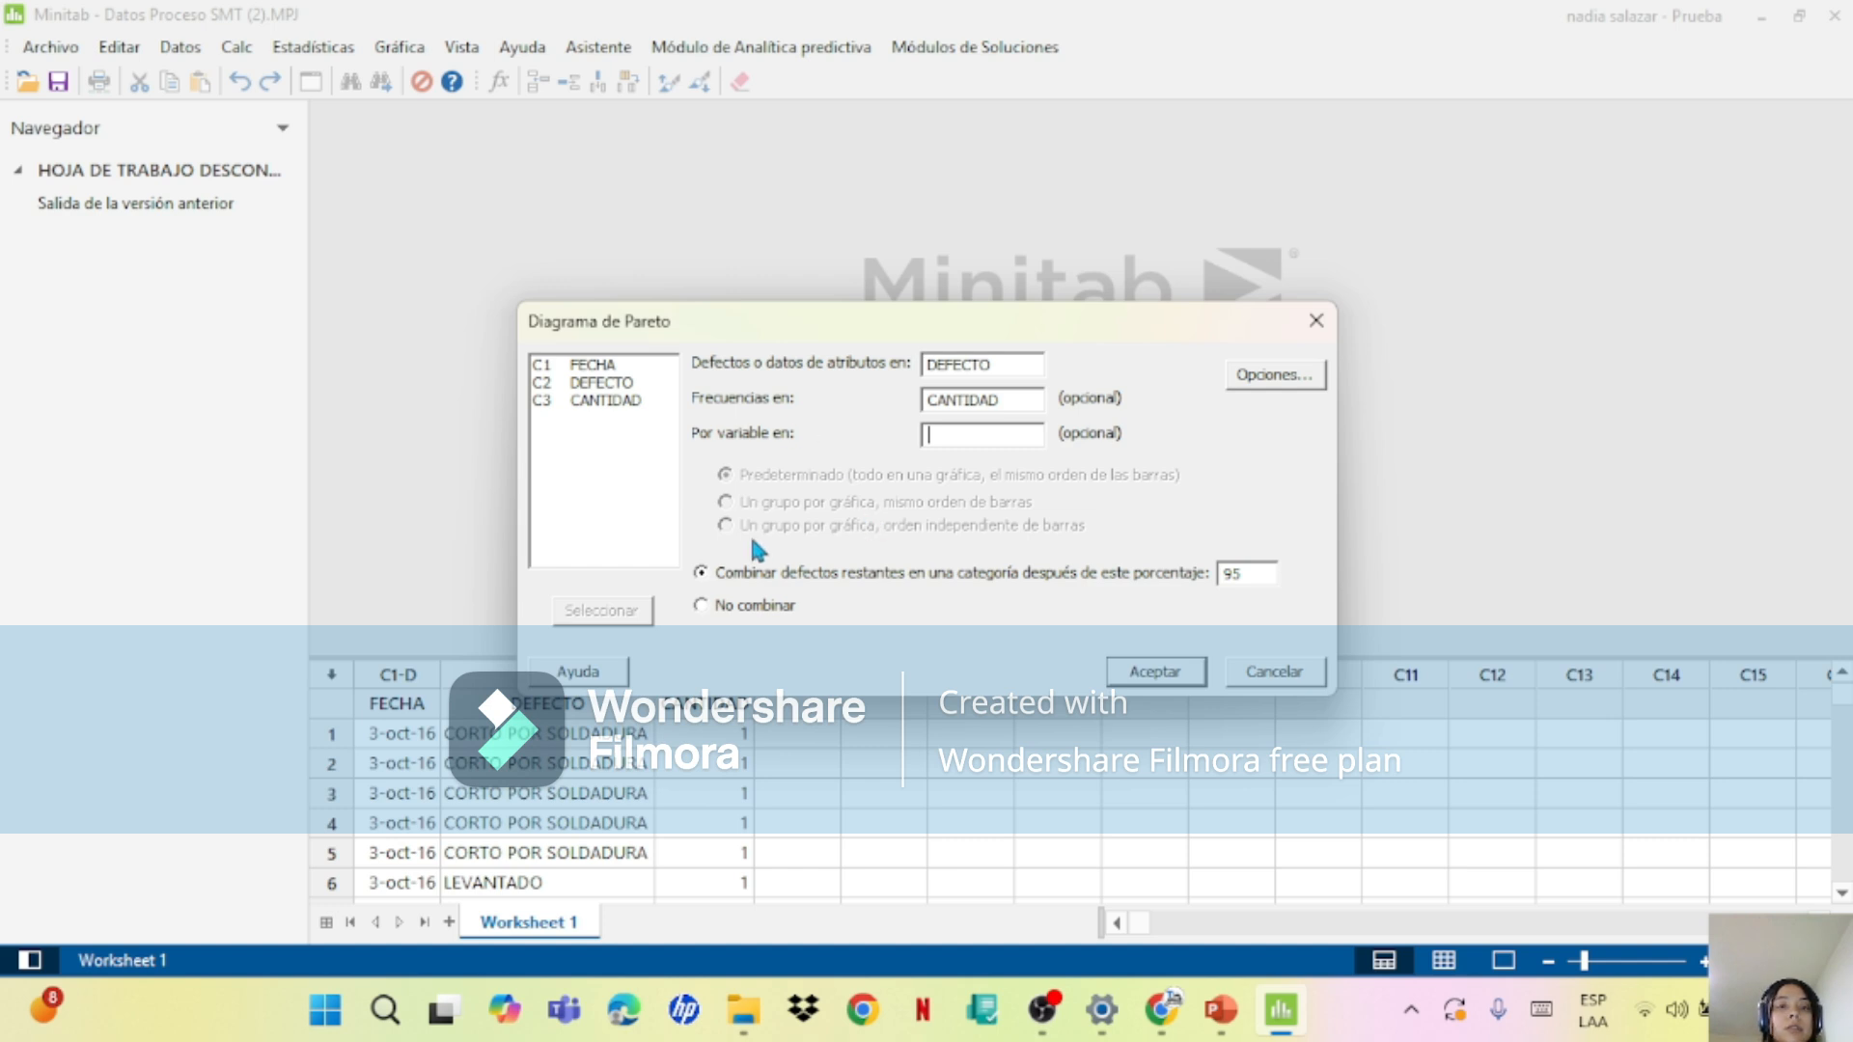
Step: In the Pareto chart options, set the title to "DIAGRAMA DE PARETO"
click(1270, 376)
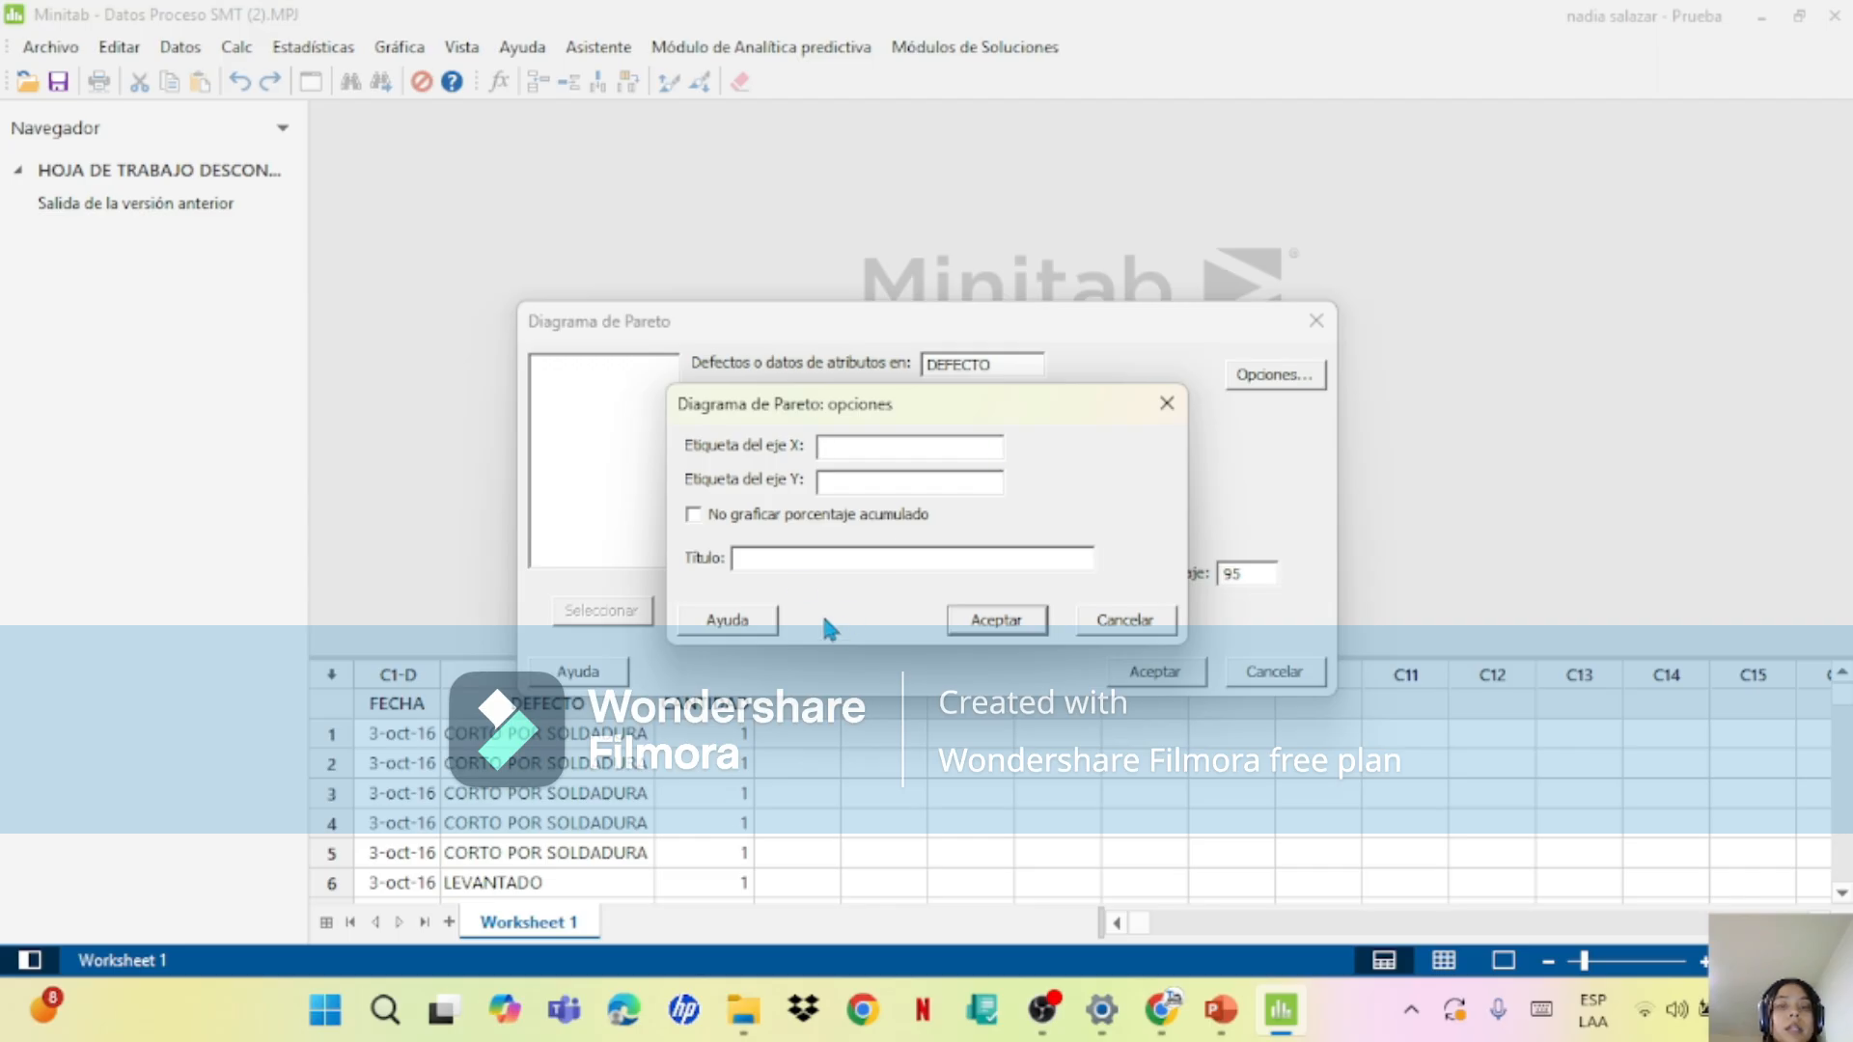
click(789, 565)
text(DIAGRAMA D)
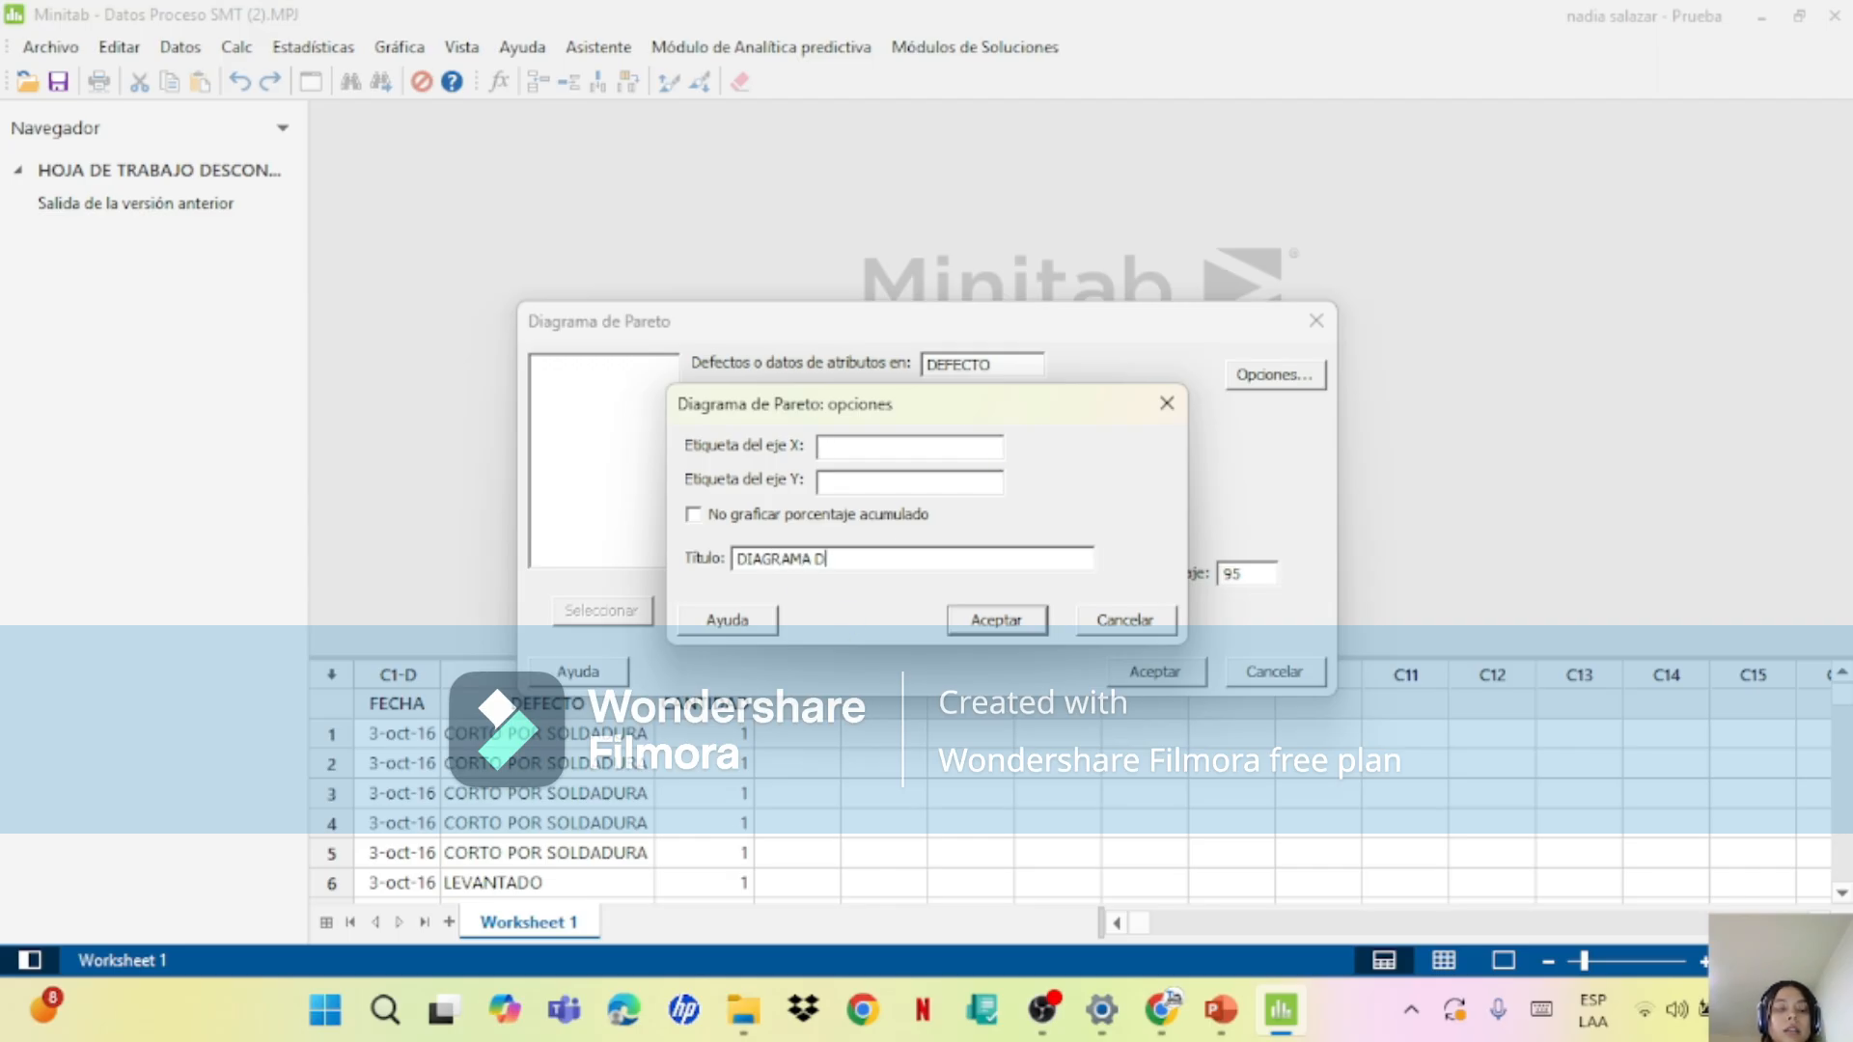
text(E PARETO)
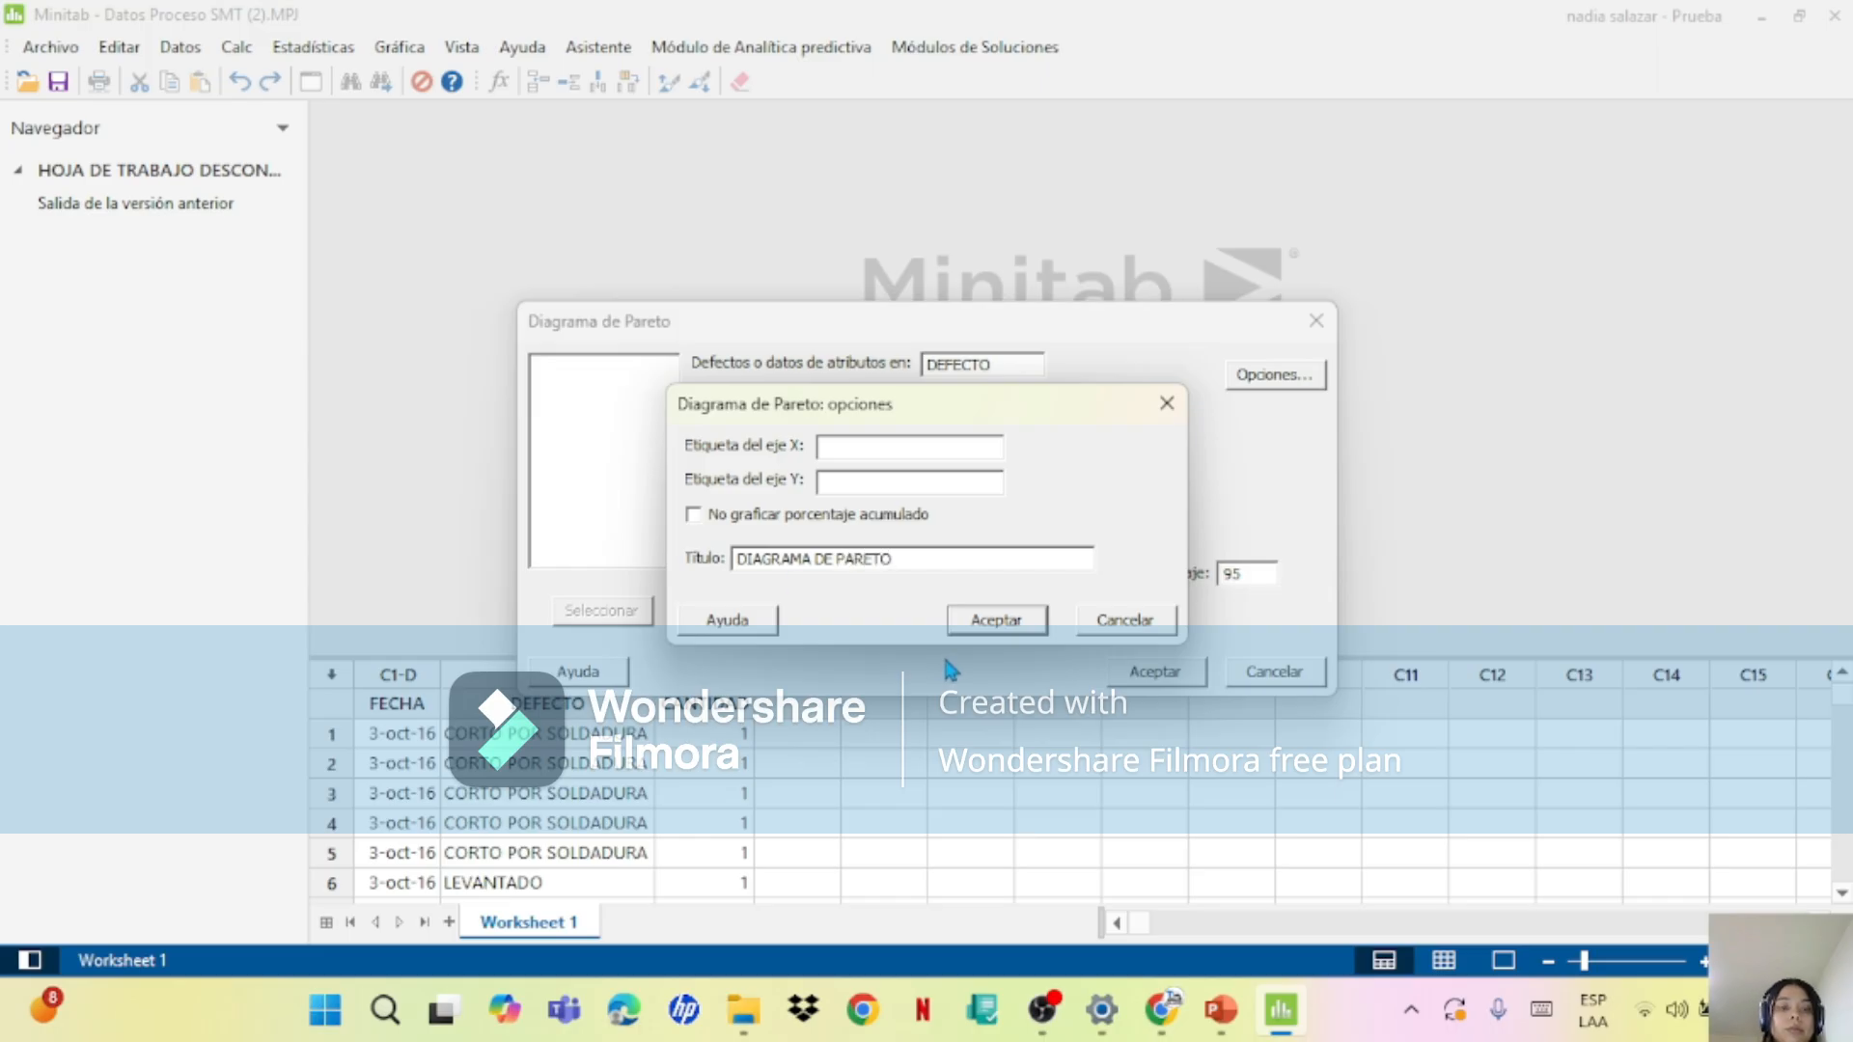
click(1031, 619)
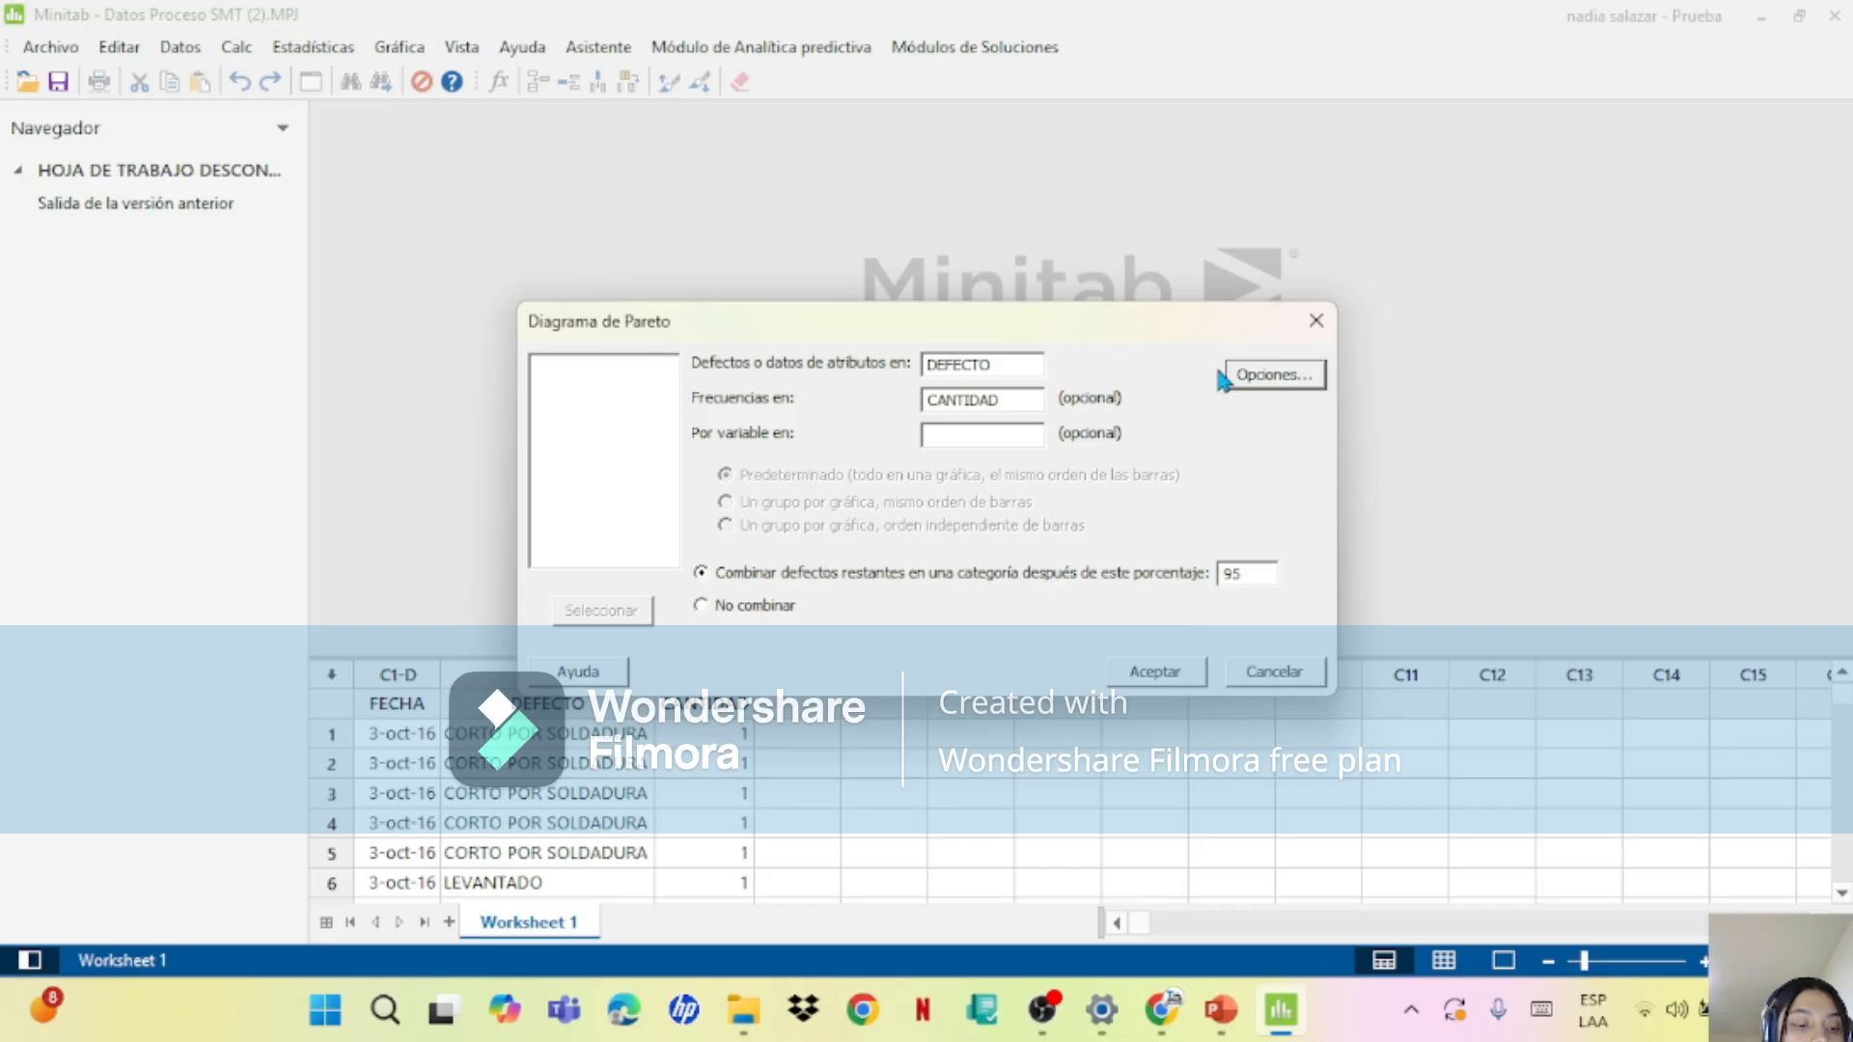
Step: In the Pareto chart options, label the X axis "DEFECTOS" and the Y axis "CANTIDADES"
click(1268, 388)
text(Fa)
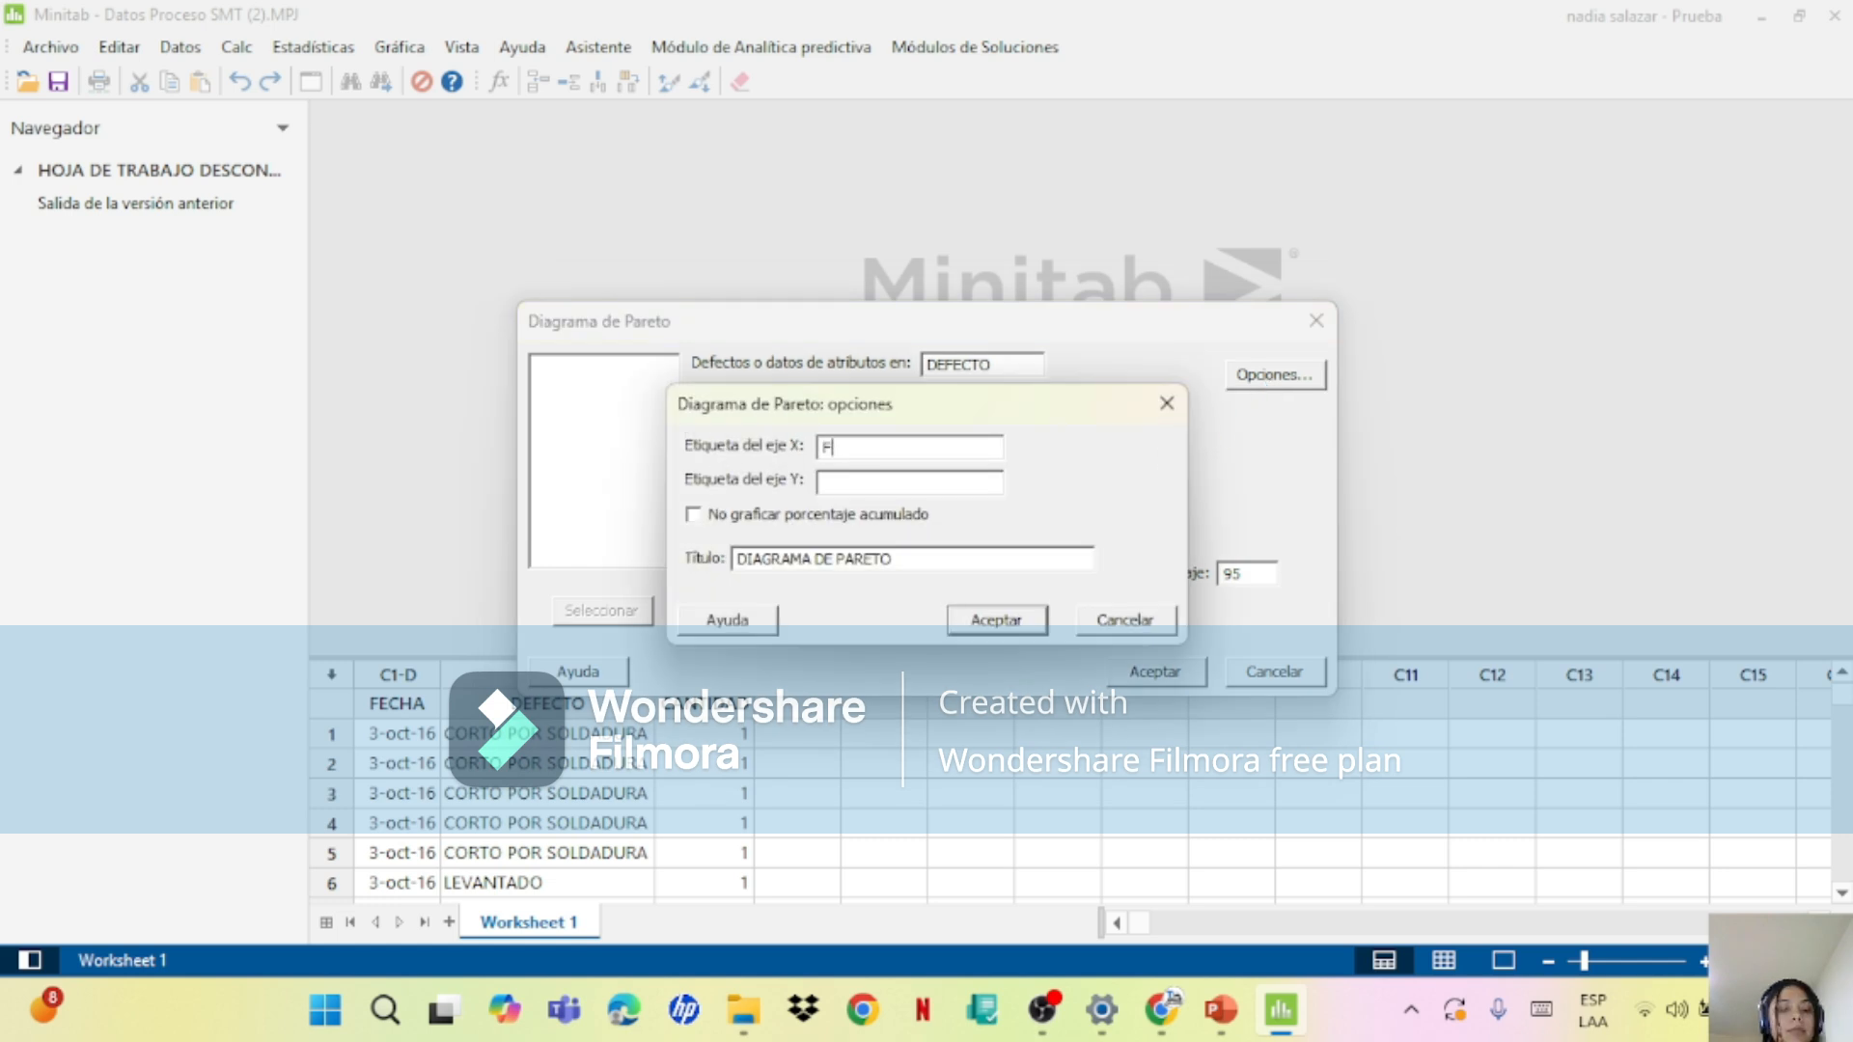
key(BackSpace)
key(BackSpace)
text(DEFECTOS)
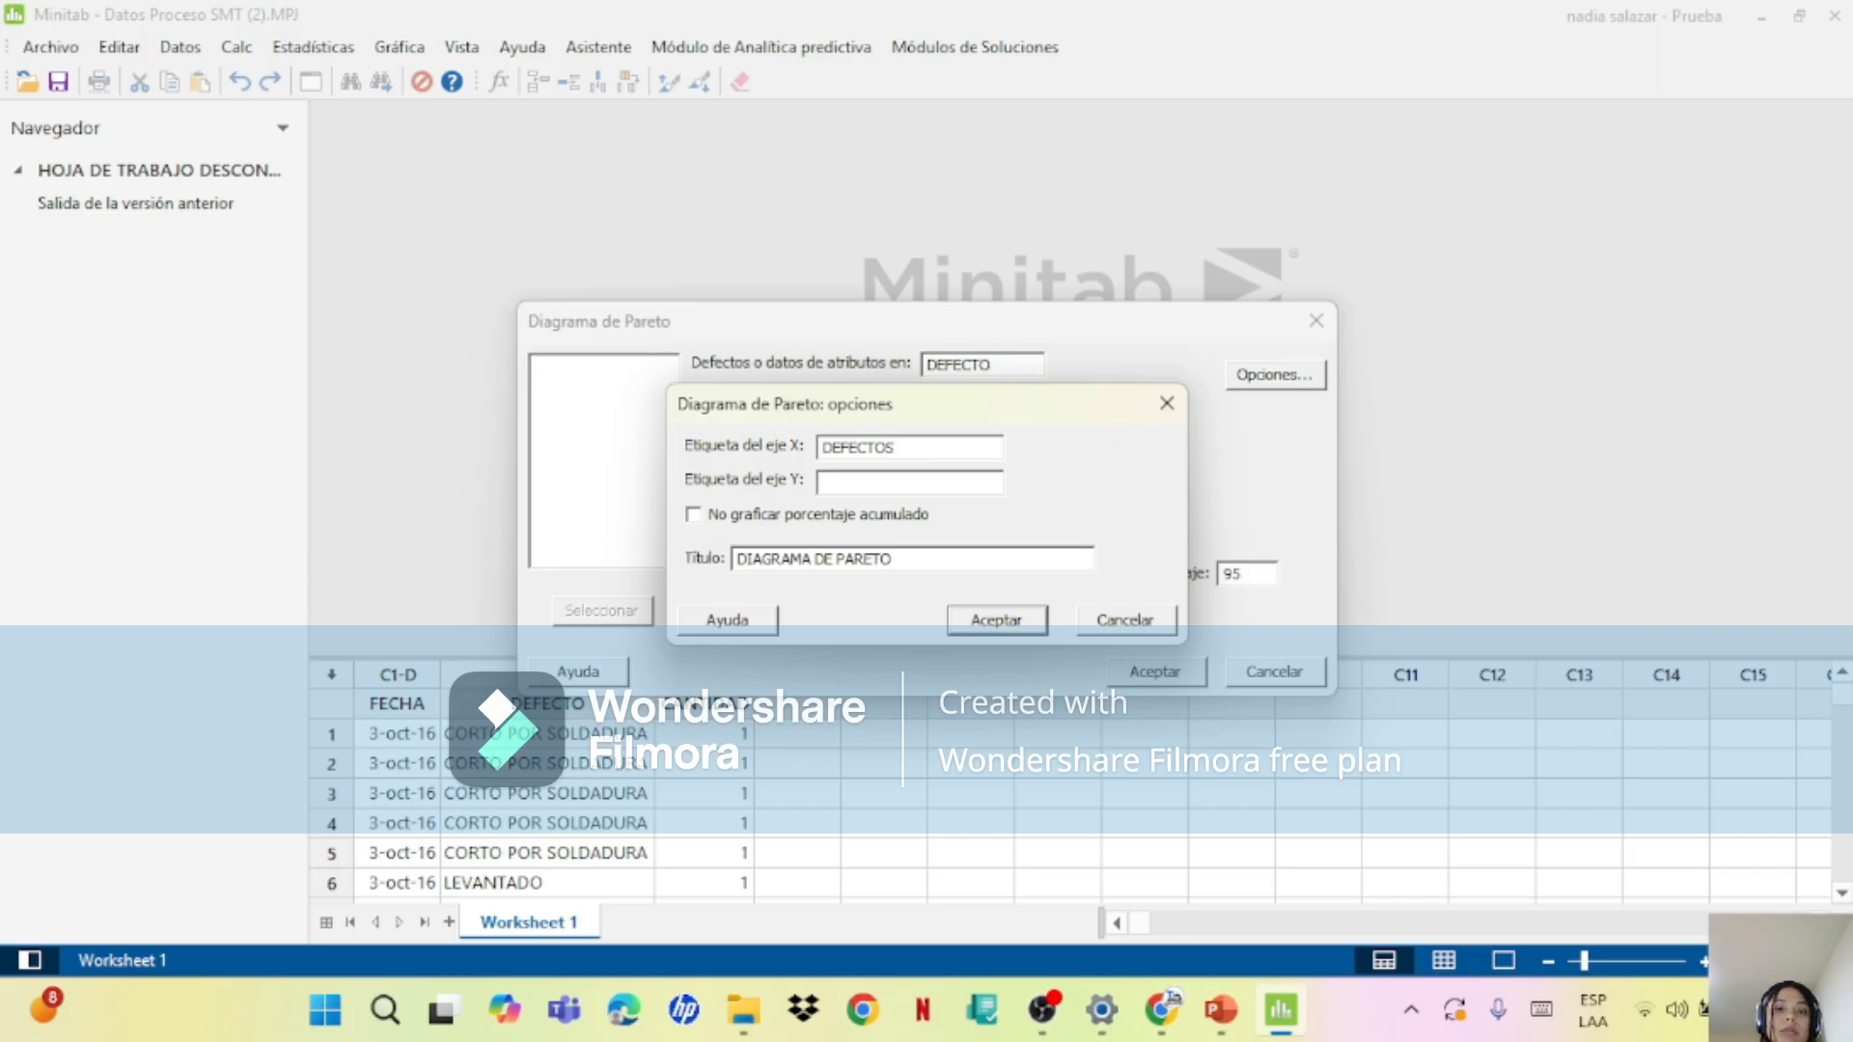
click(900, 485)
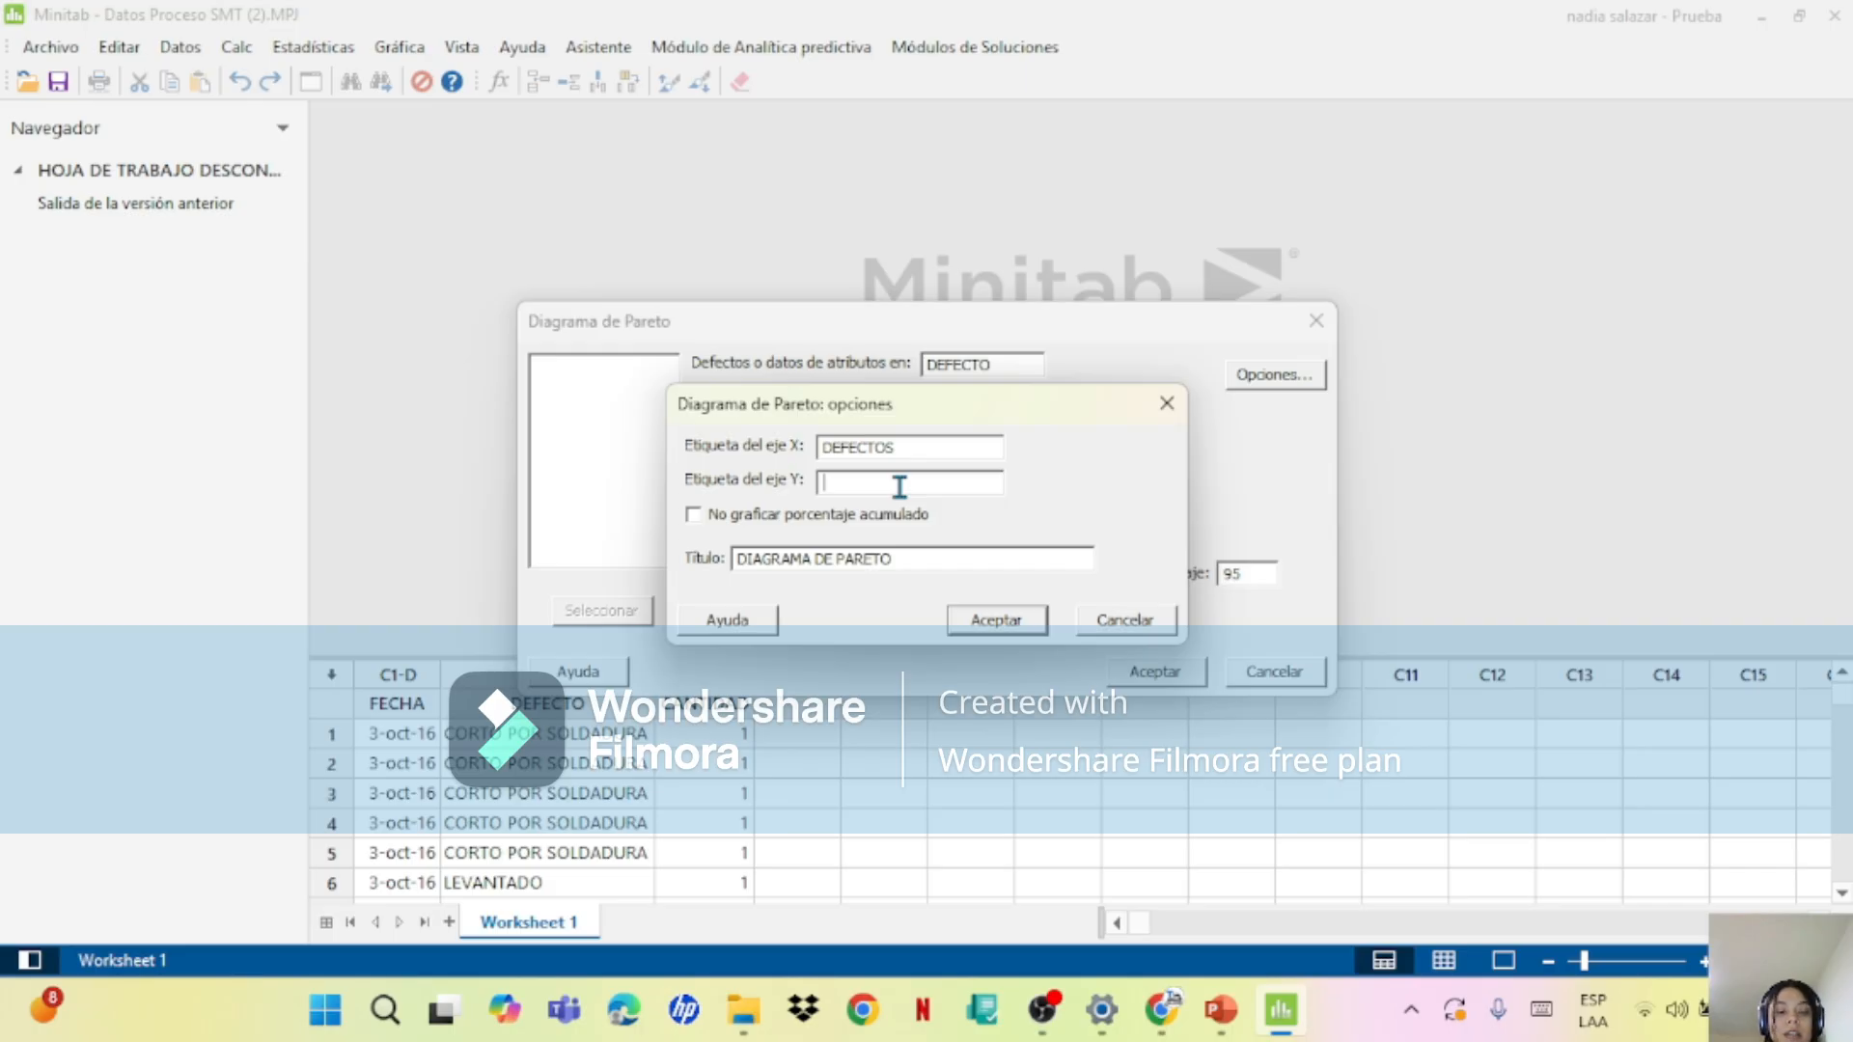
text(CANT)
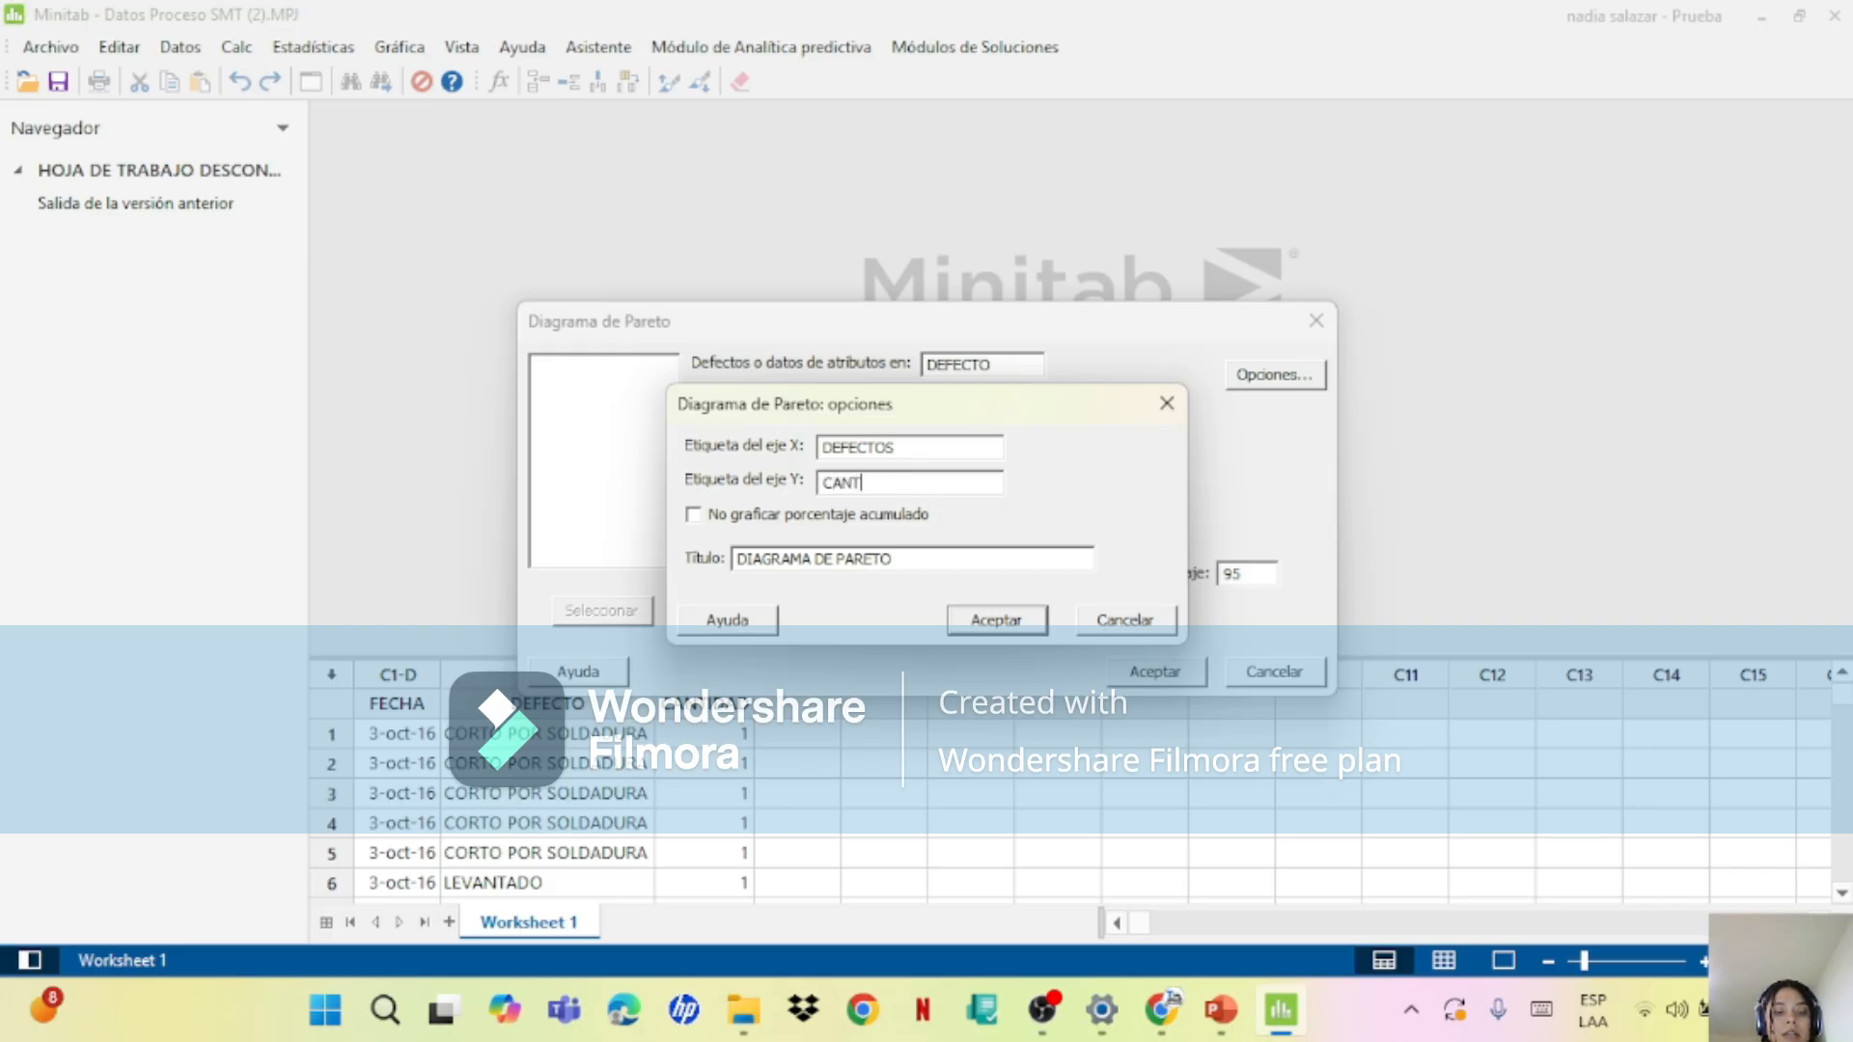
text(IDADES)
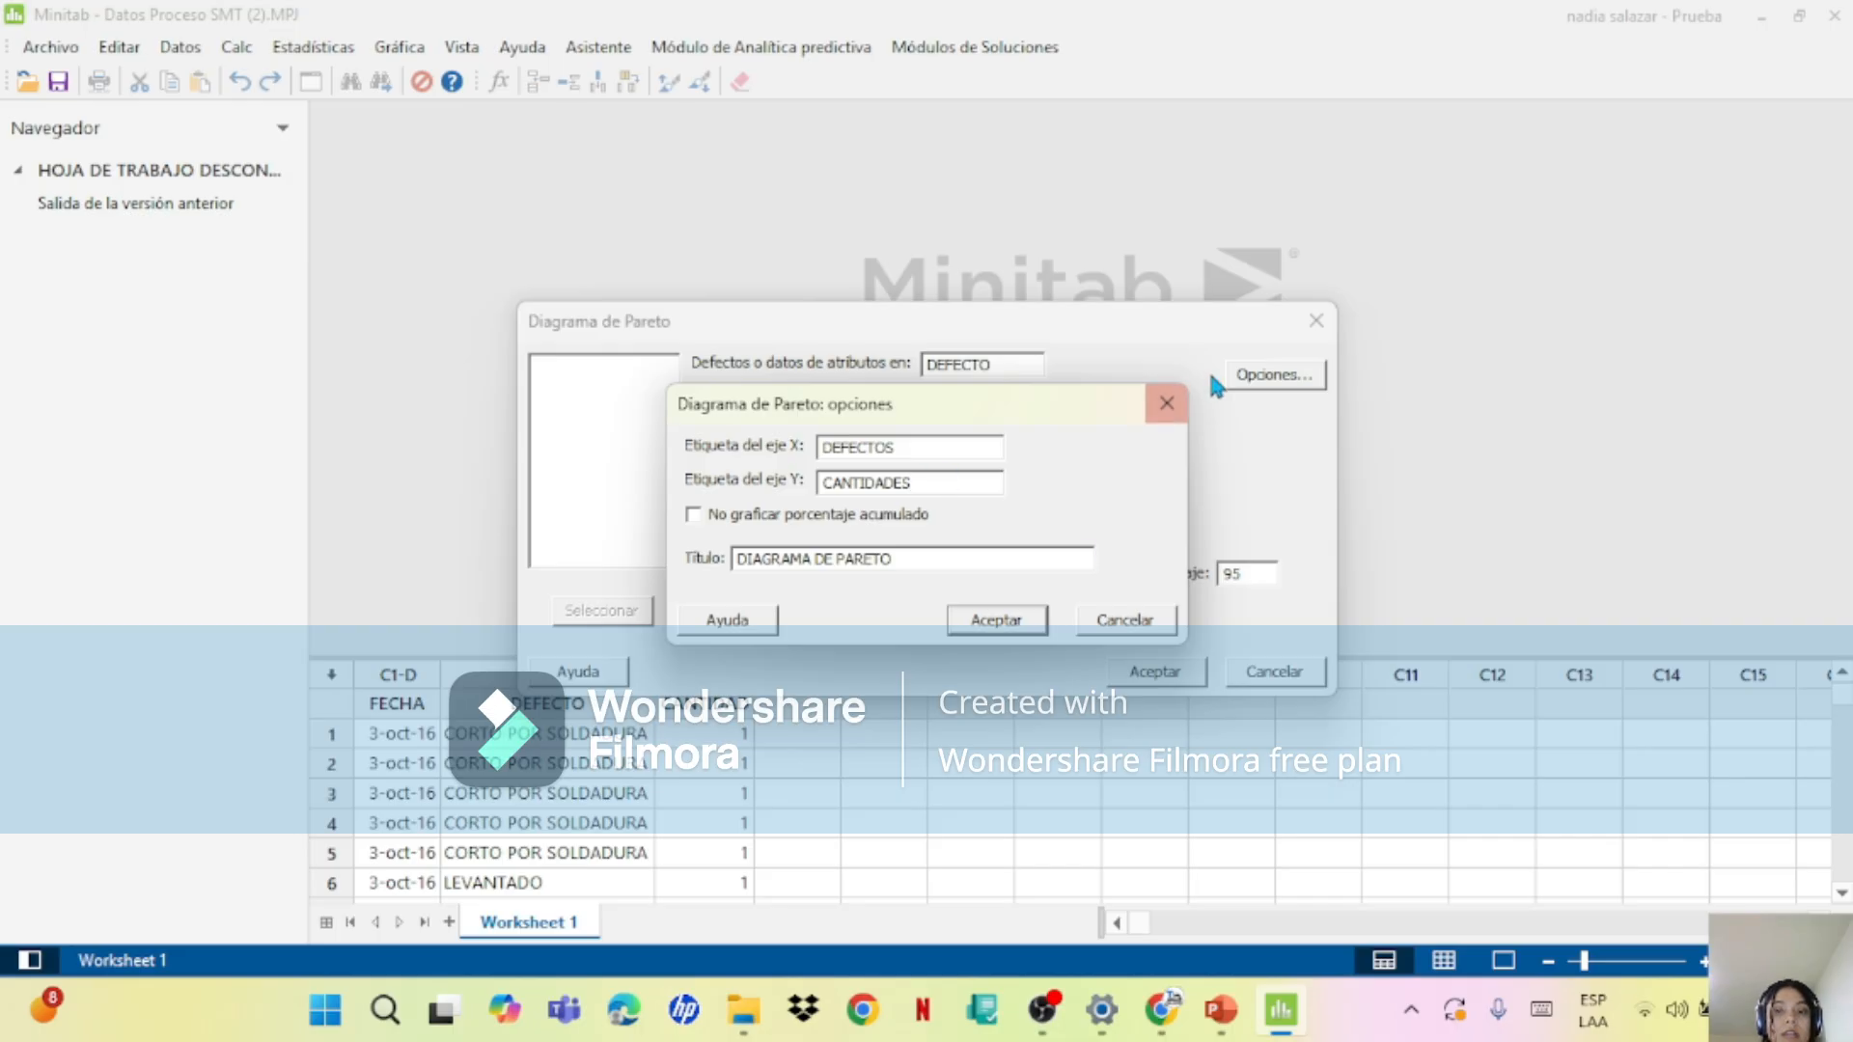
click(1018, 620)
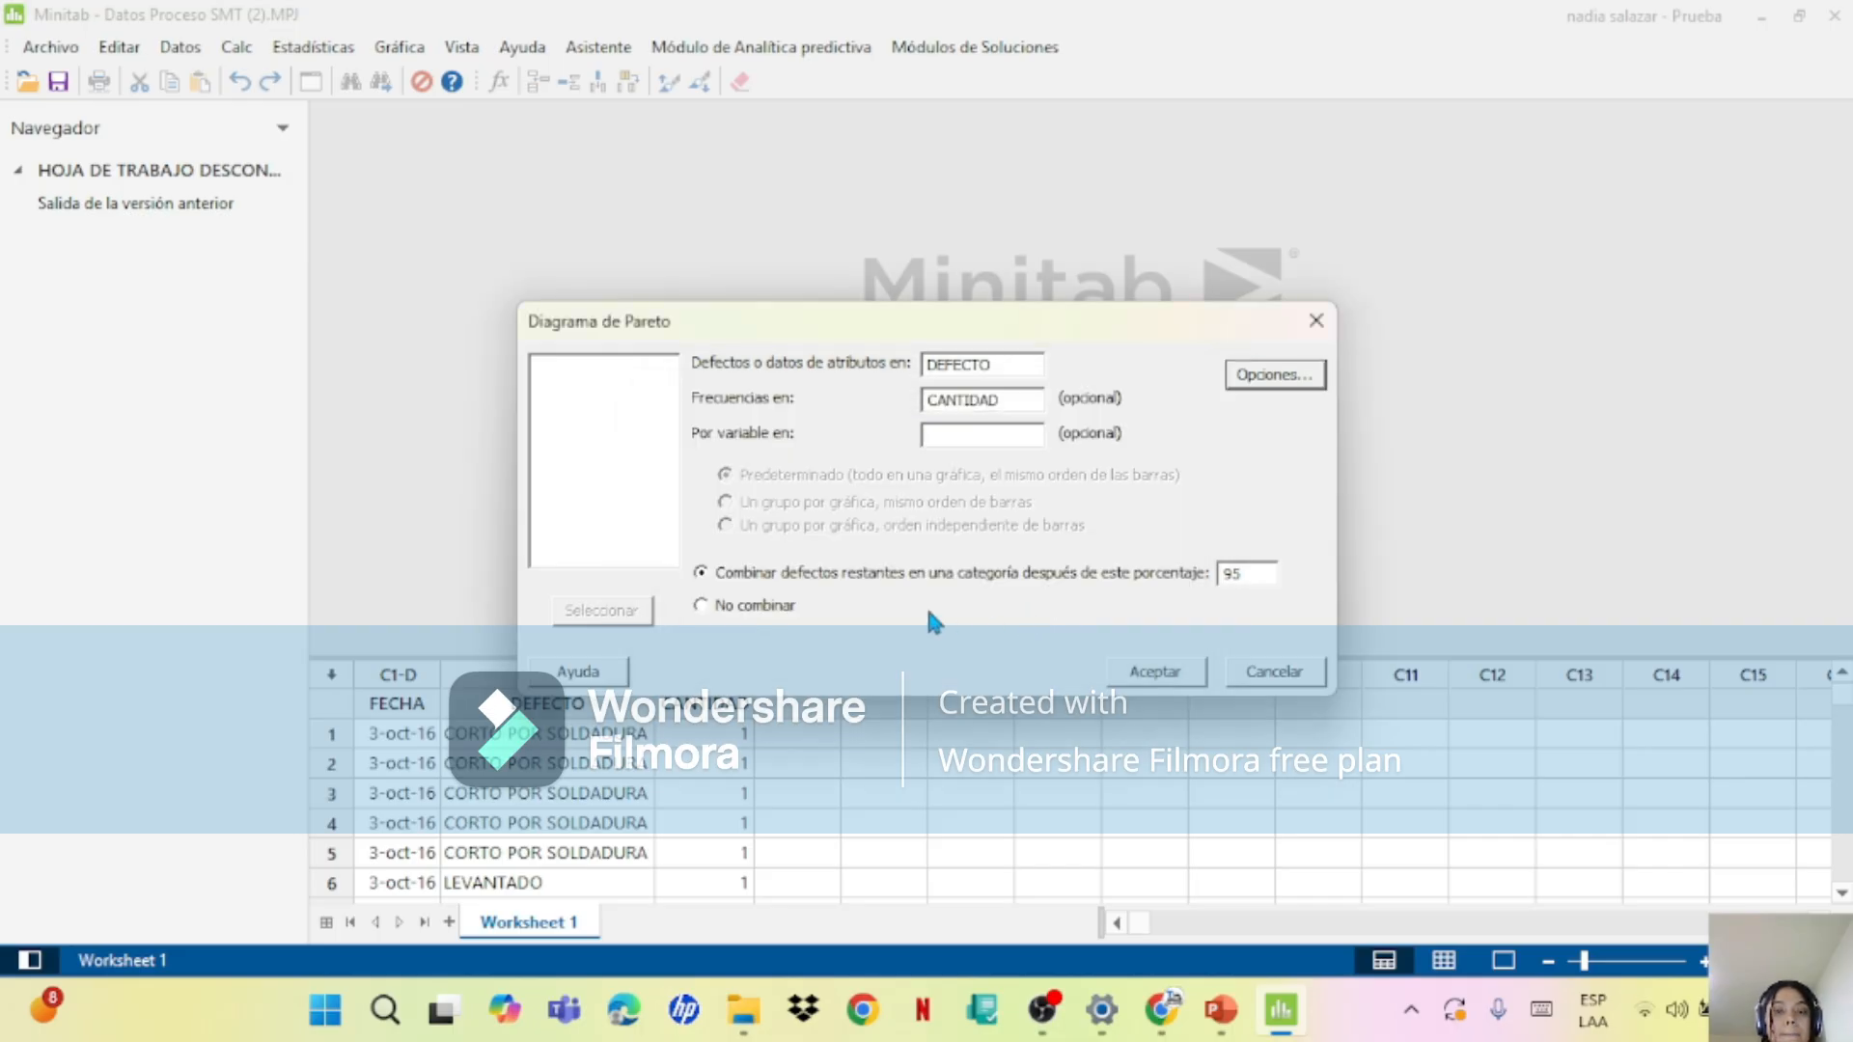
Step: Set the percentage after which remaining defects are combined to 99 and create the Pareto chart
click(1258, 570)
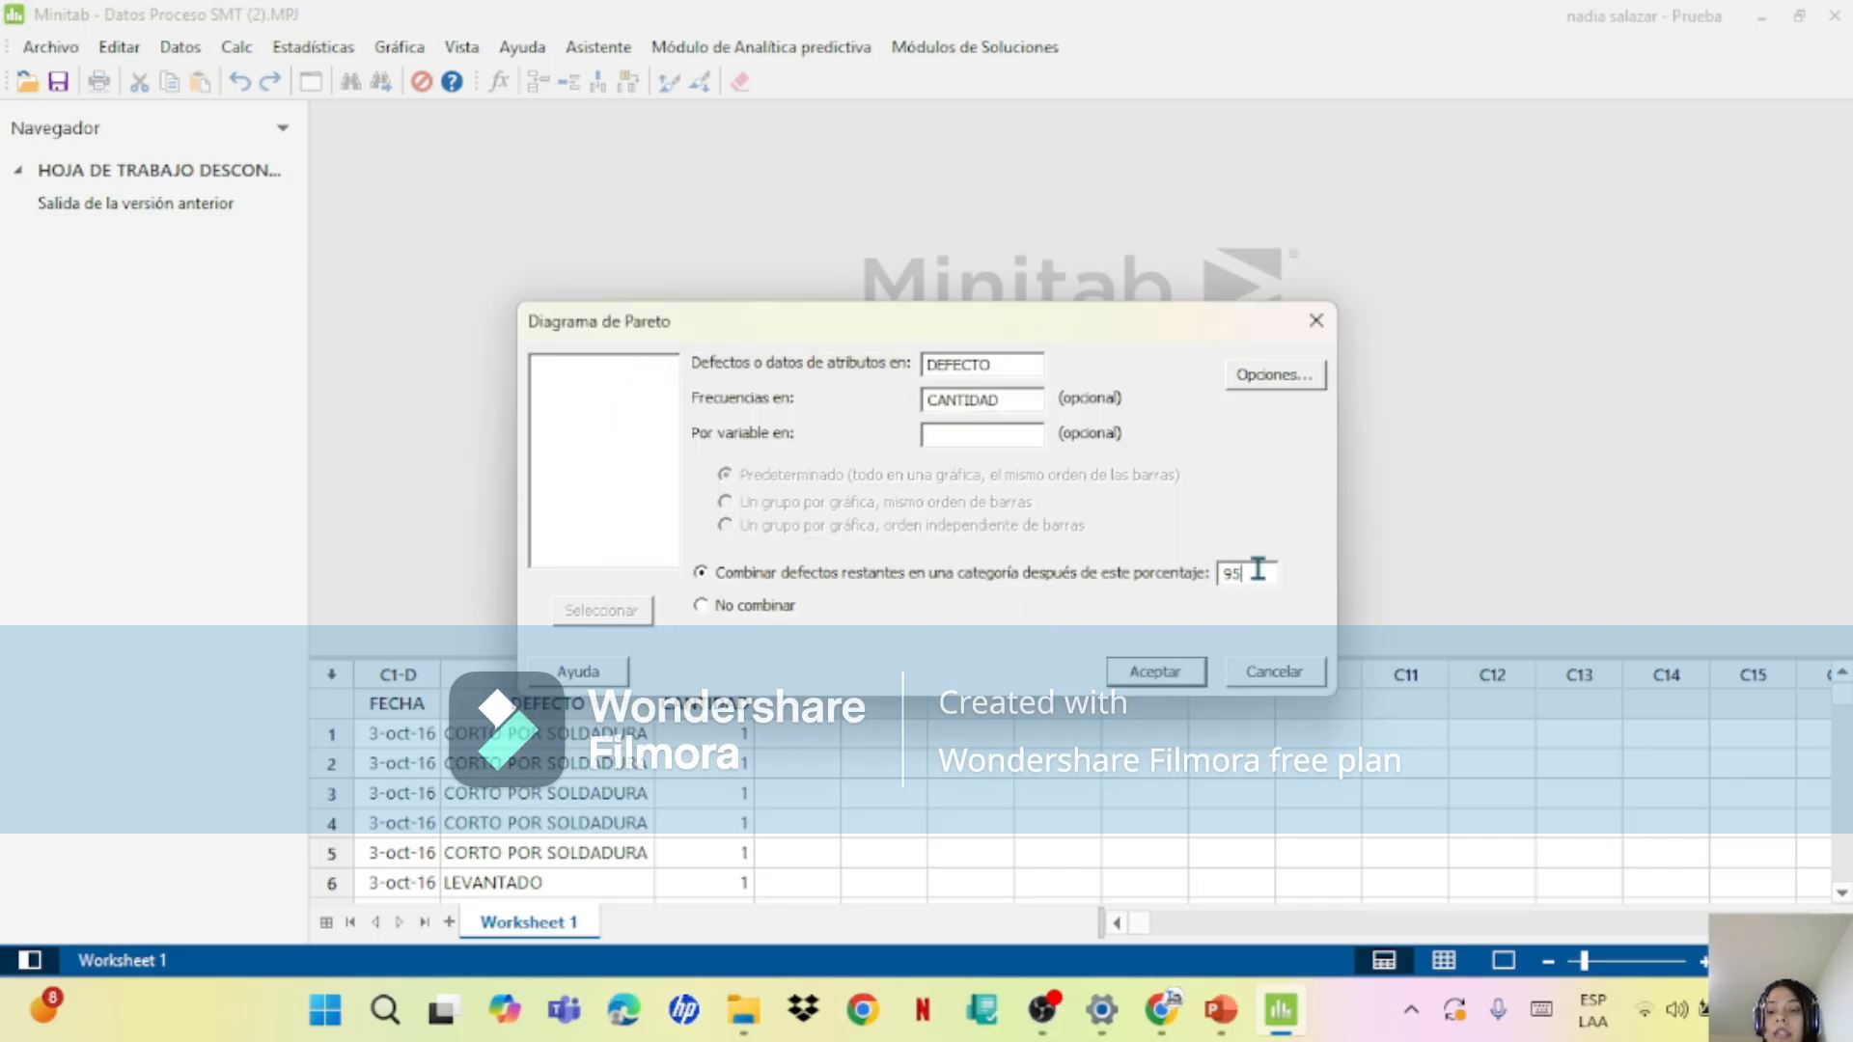
key(BackSpace)
key(BackSpace)
text(99)
click(1125, 674)
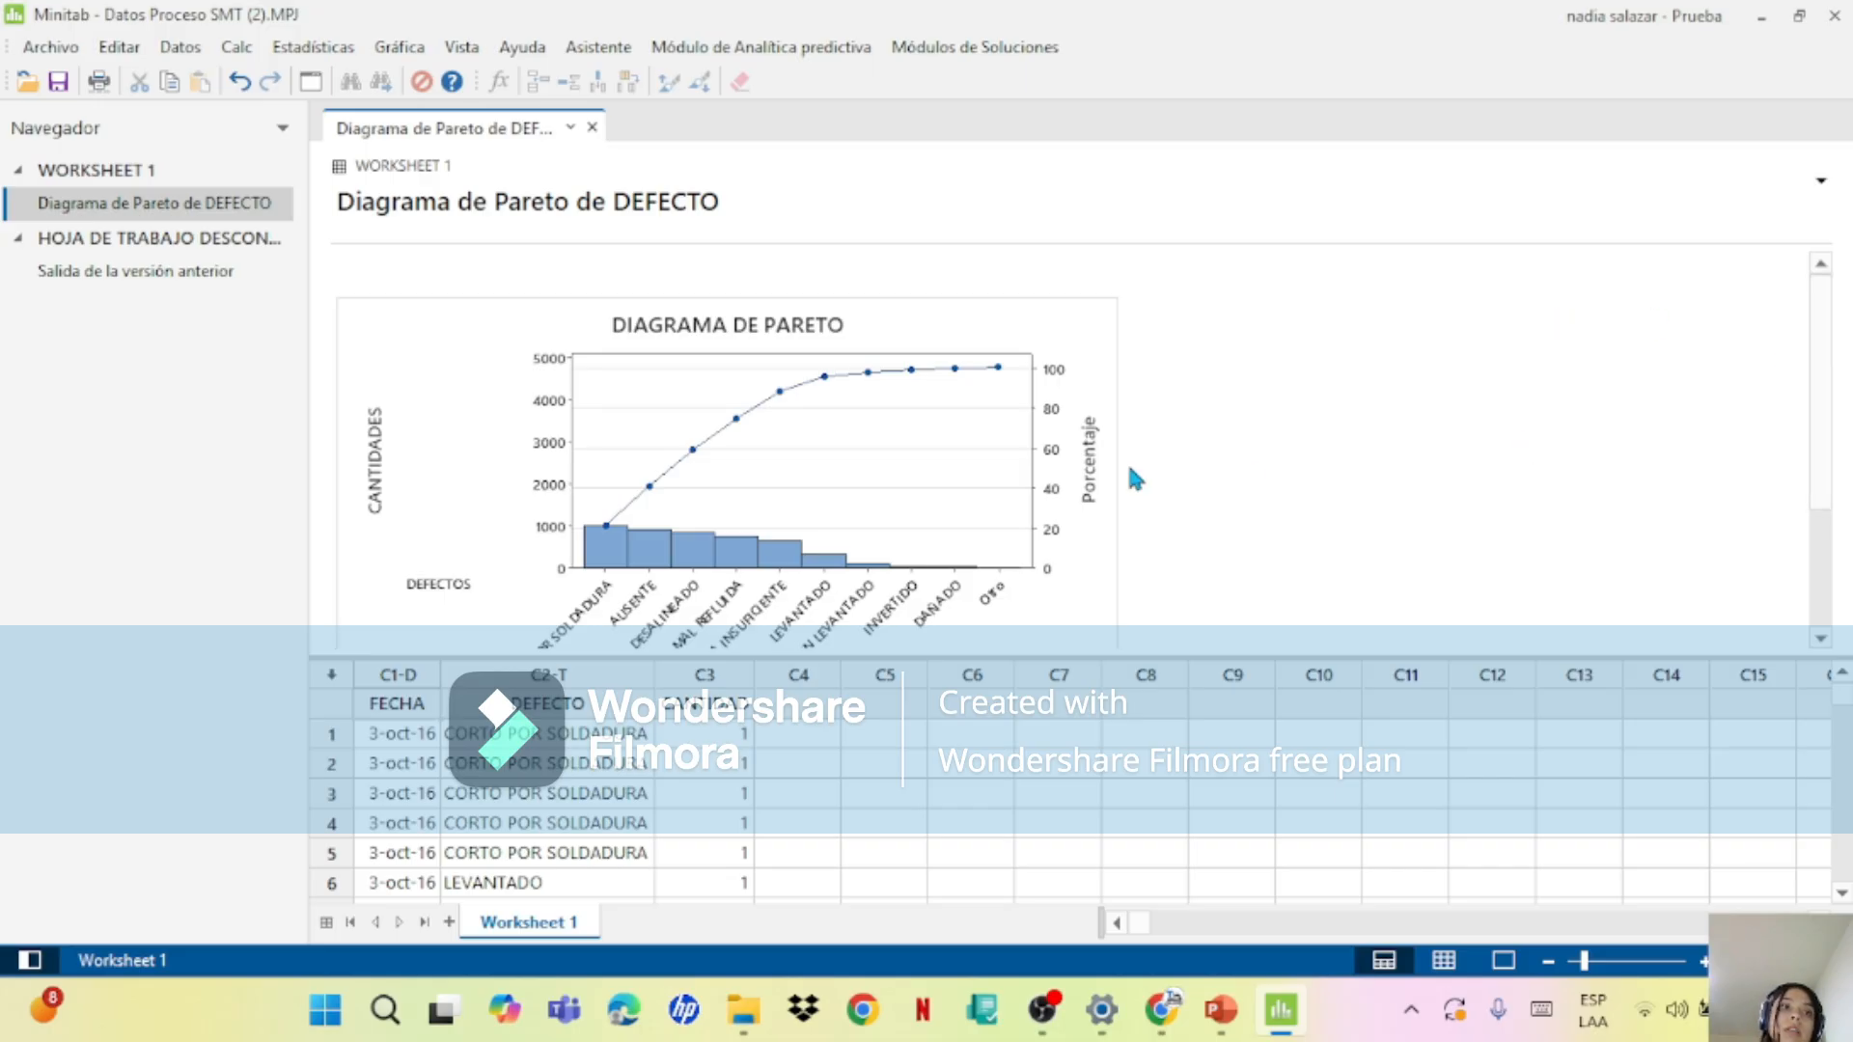
Step: Open the Pareto chart in the graph editor and add y-value data labels to the bars
double_click(778, 429)
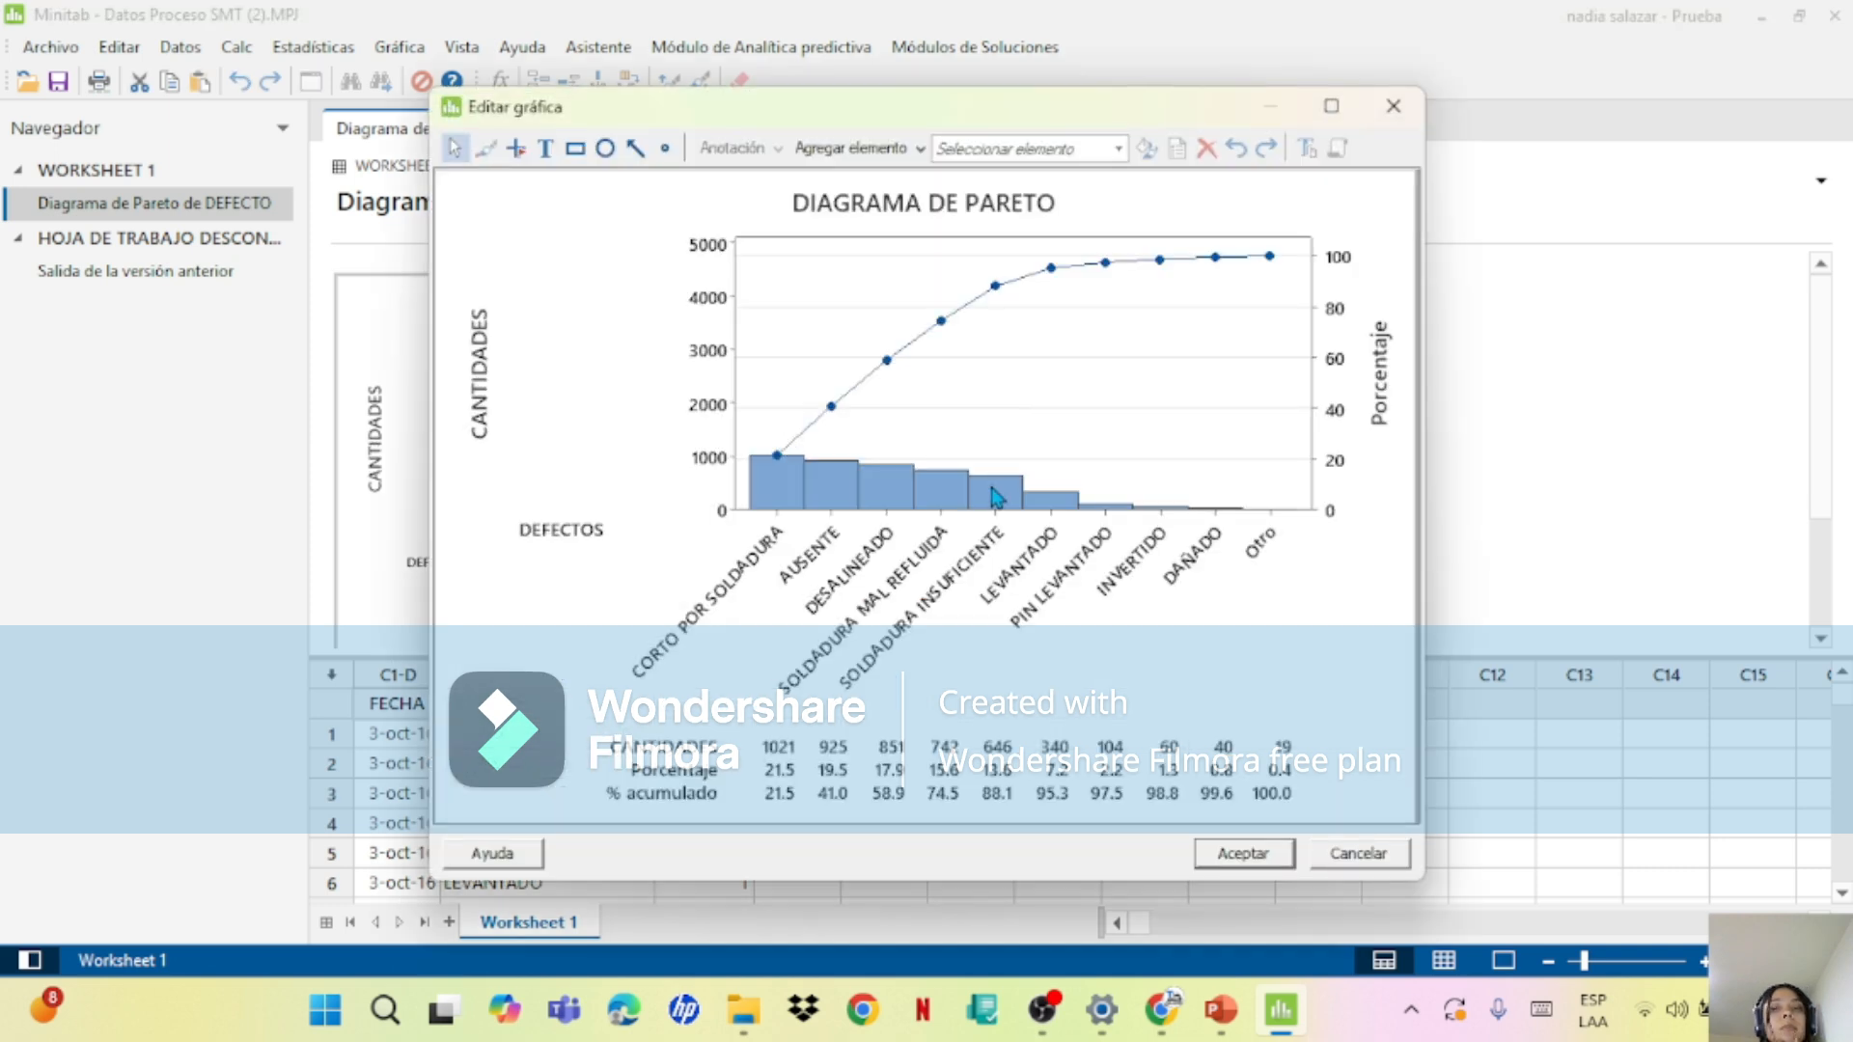
right_click(969, 497)
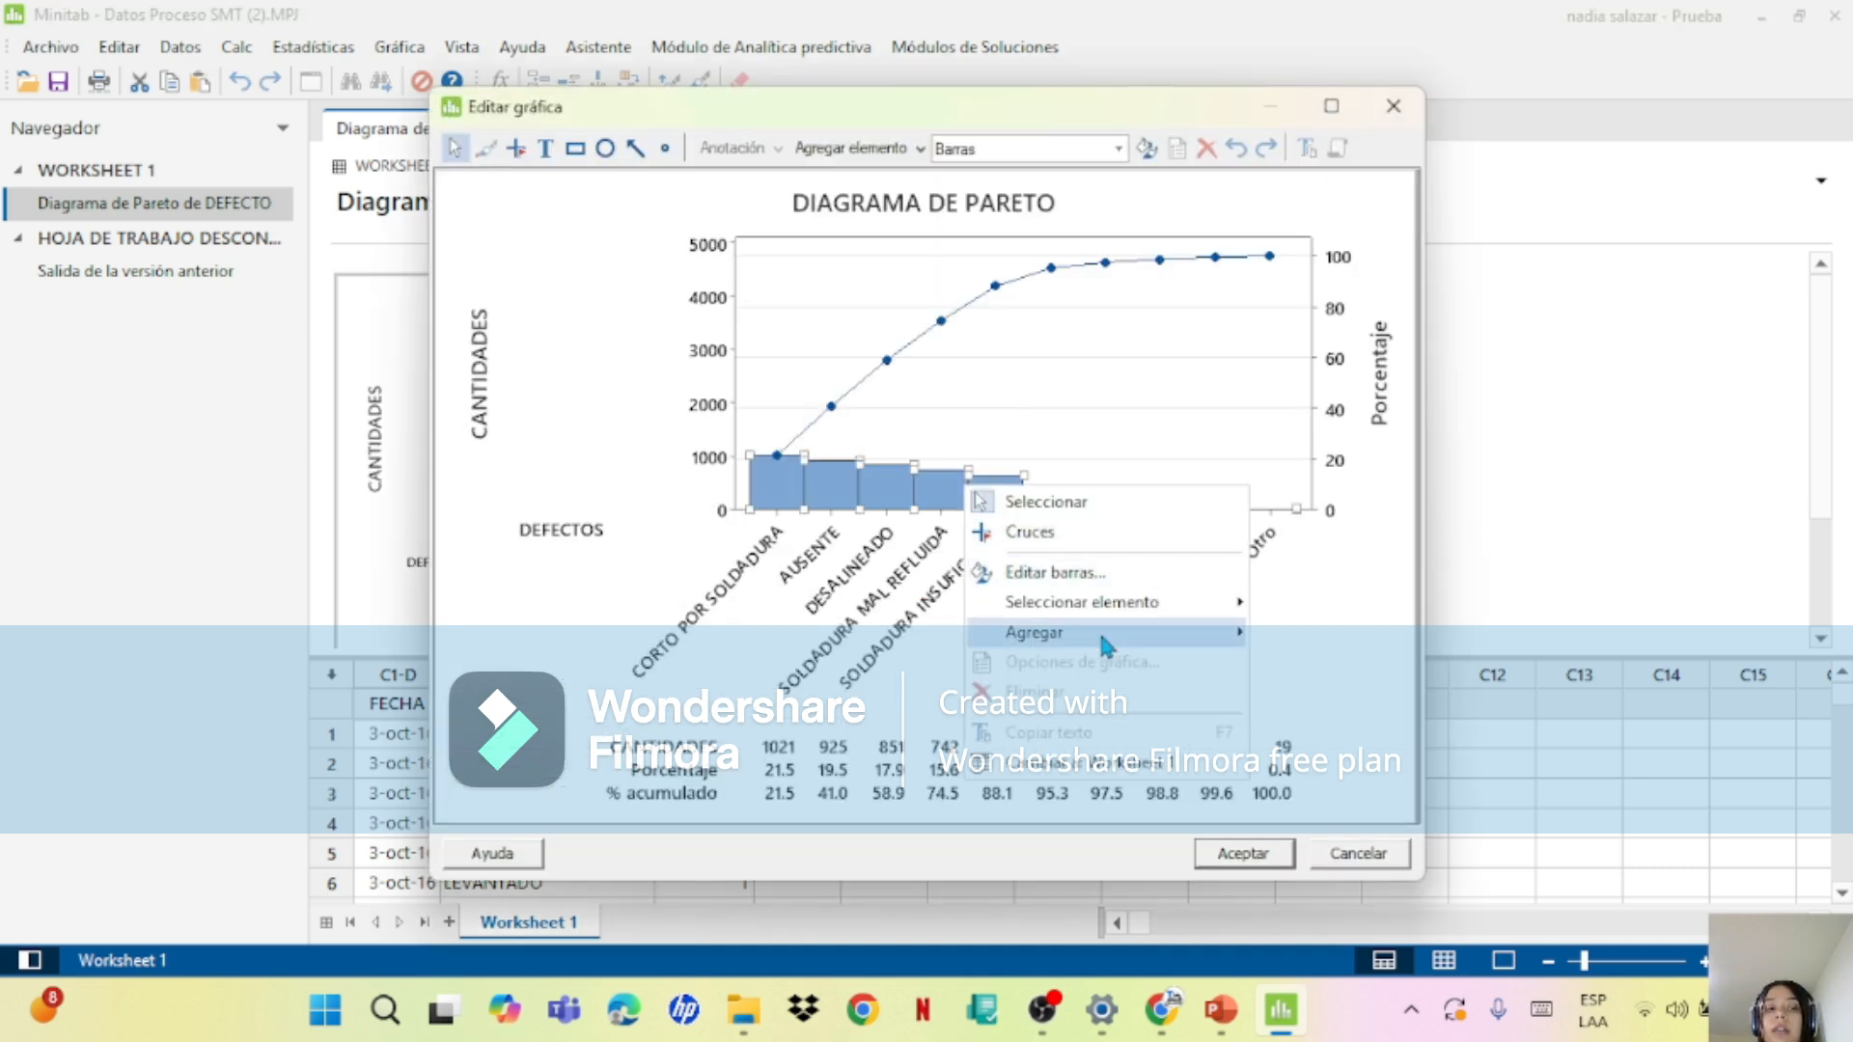
mouse_move(1098, 630)
click(1378, 704)
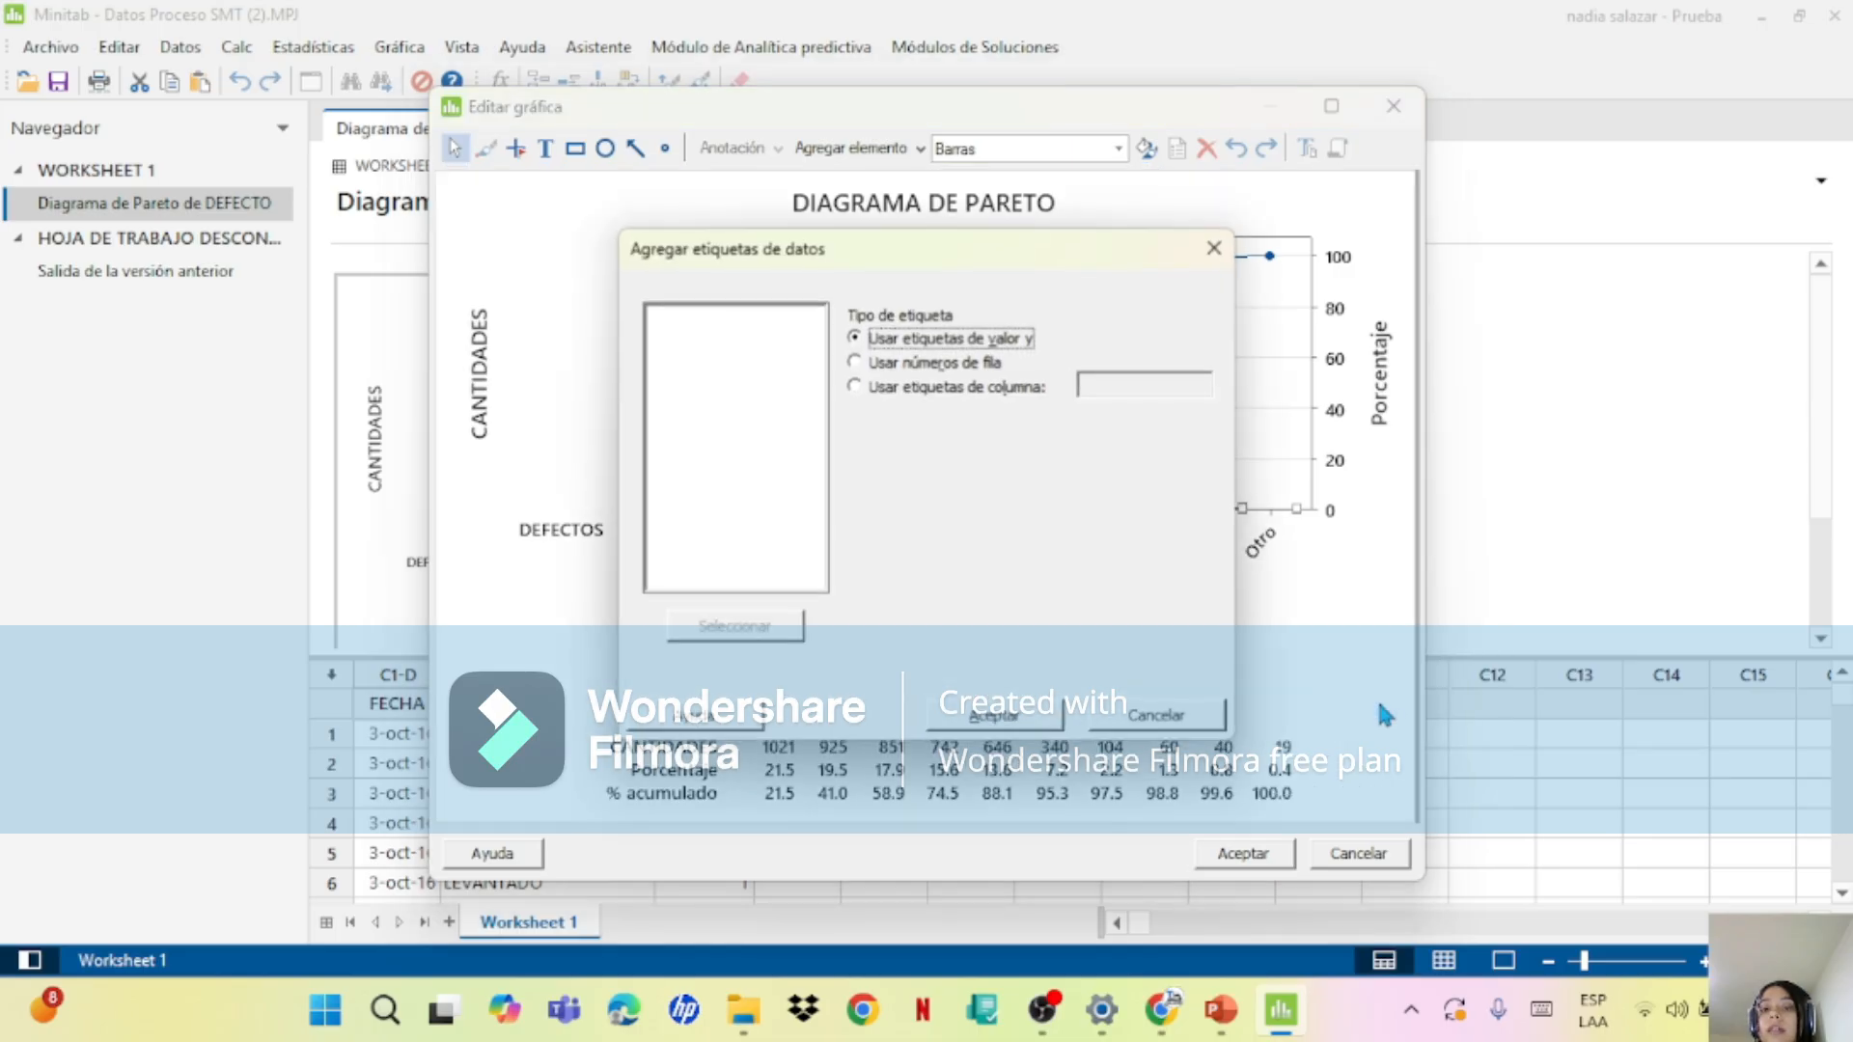
click(1025, 716)
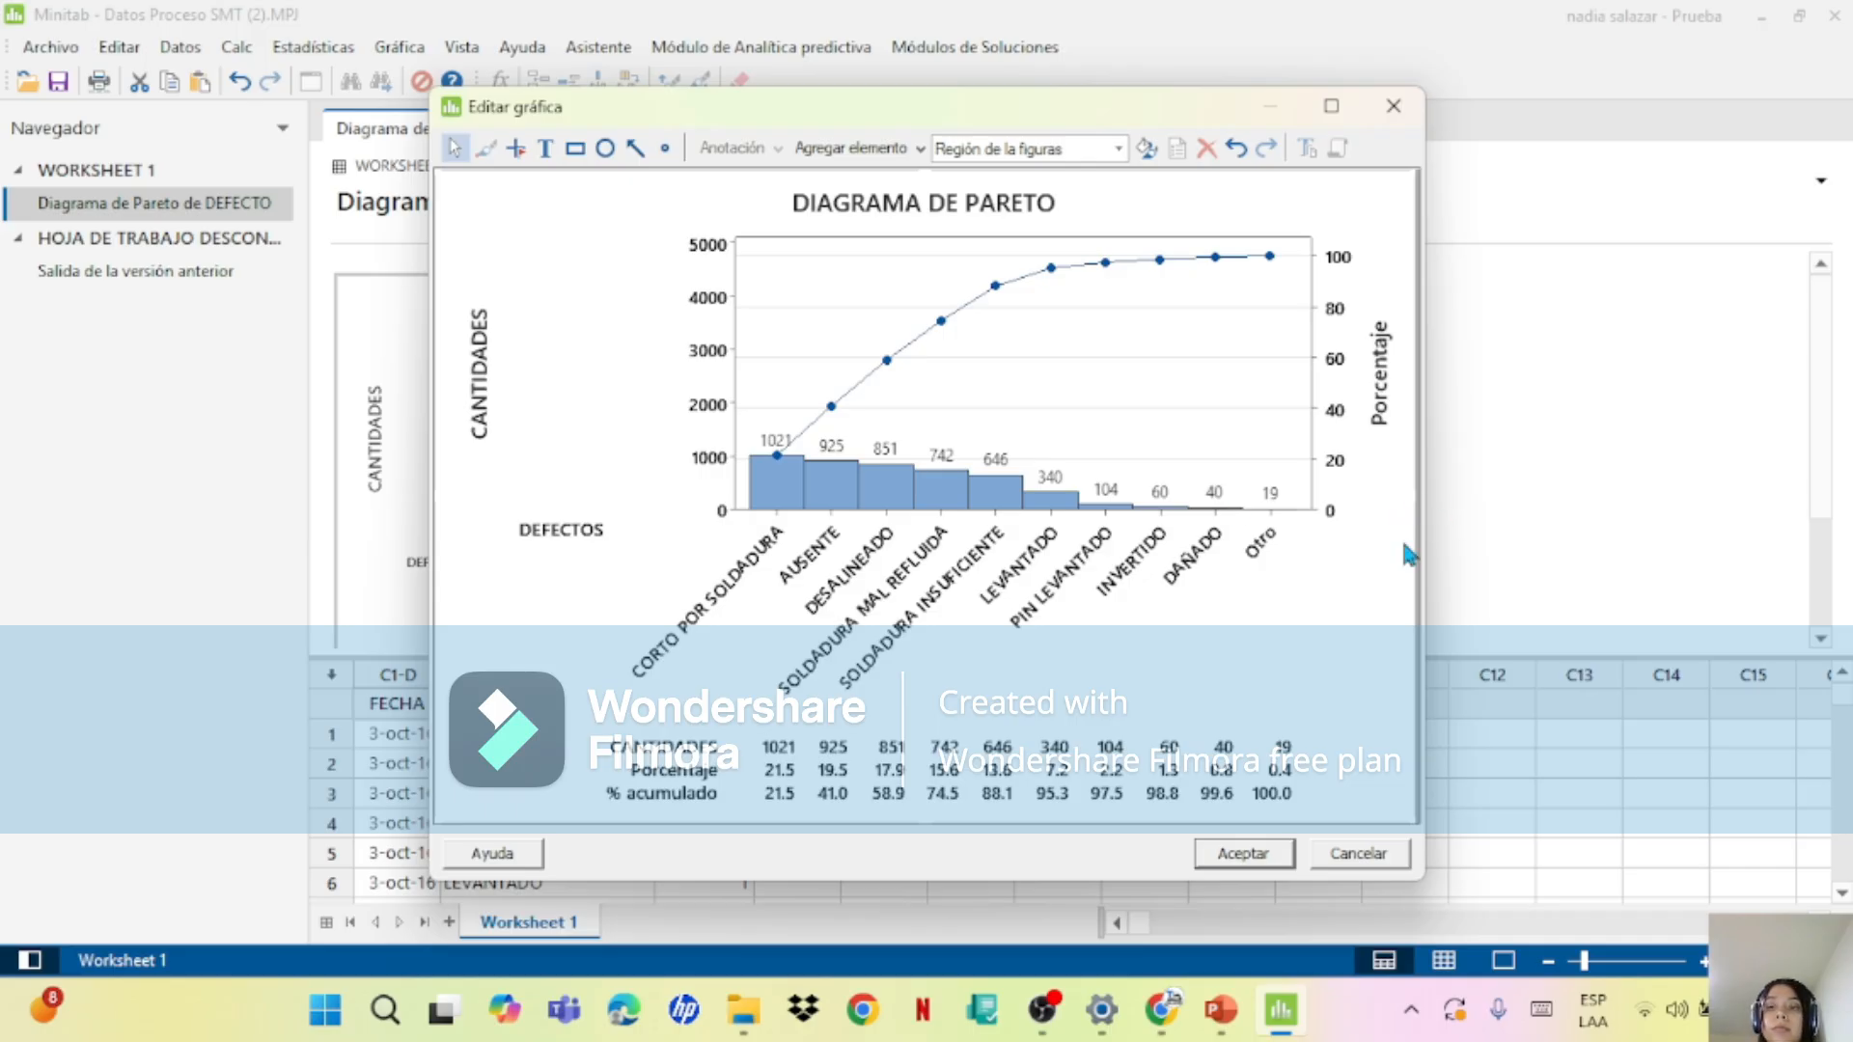
Step: Enlarge and reposition the graph editor to examine the defect counts and cumulative percentages, and apply the chart edits
drag(1417, 570, 1560, 602)
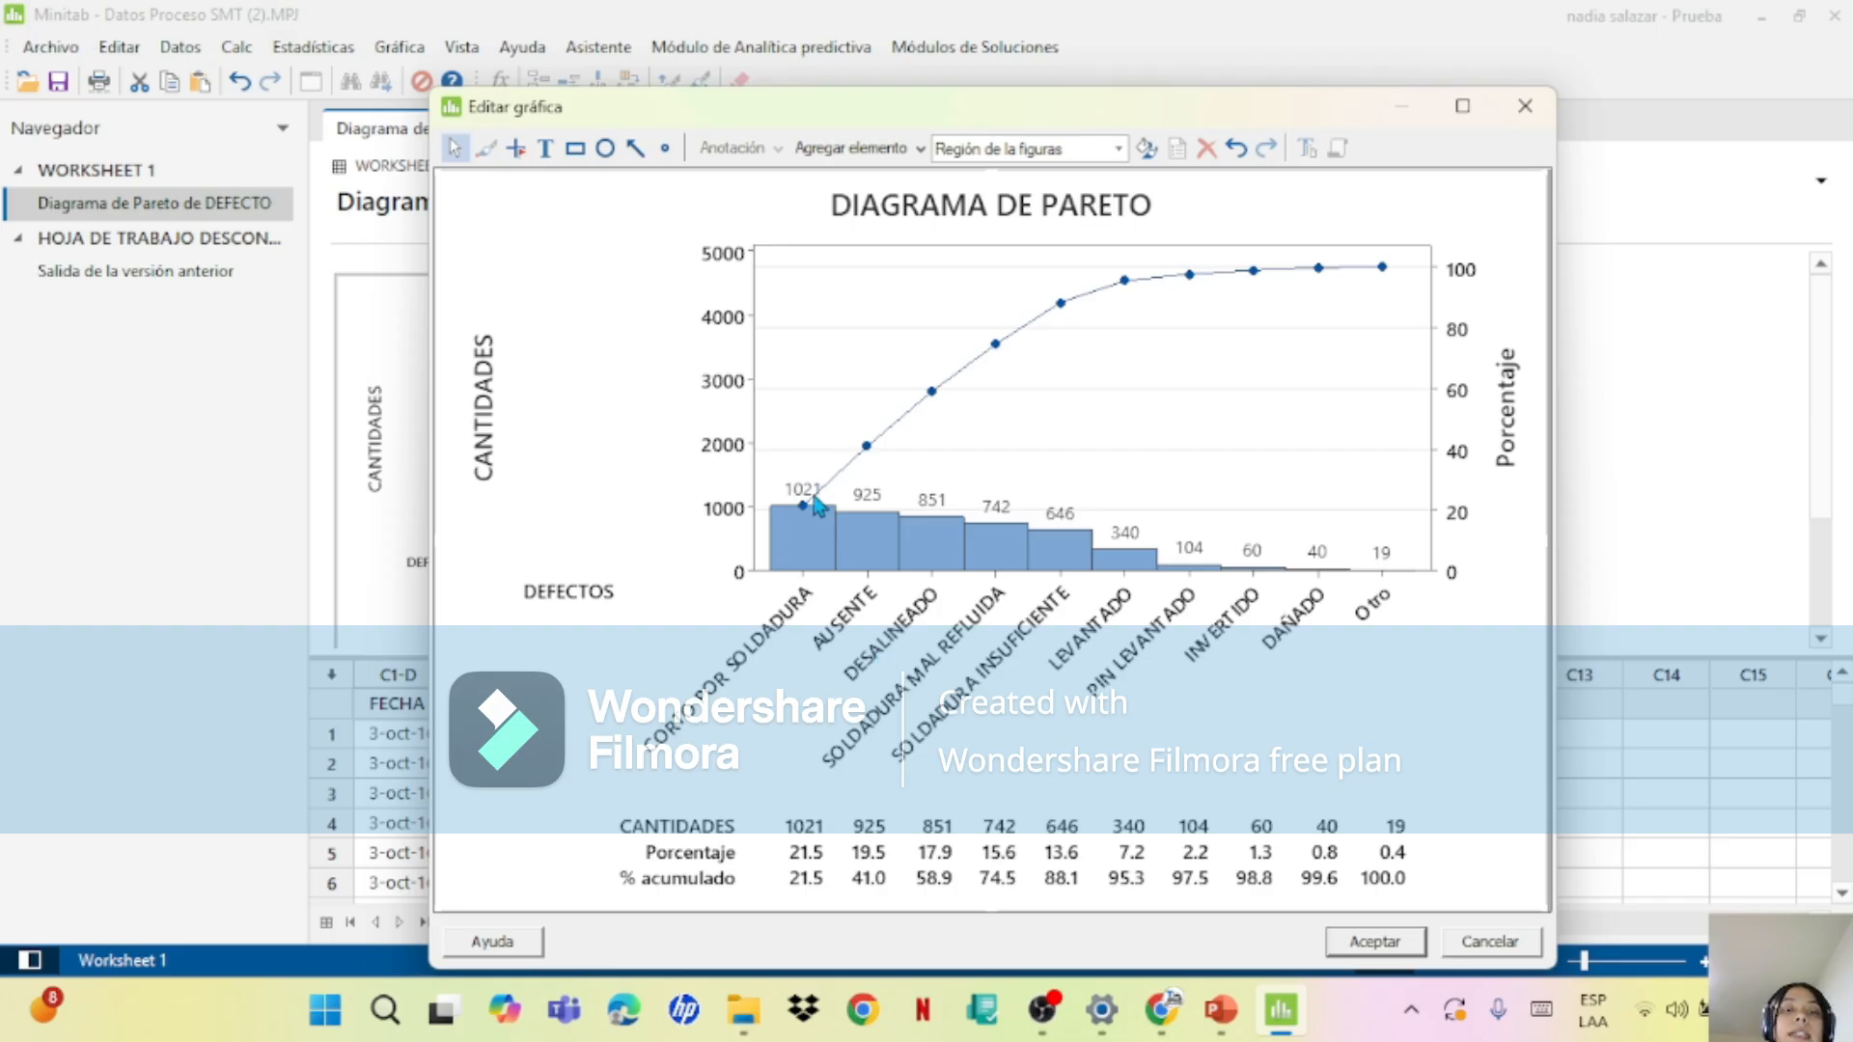
mouse_move(851, 463)
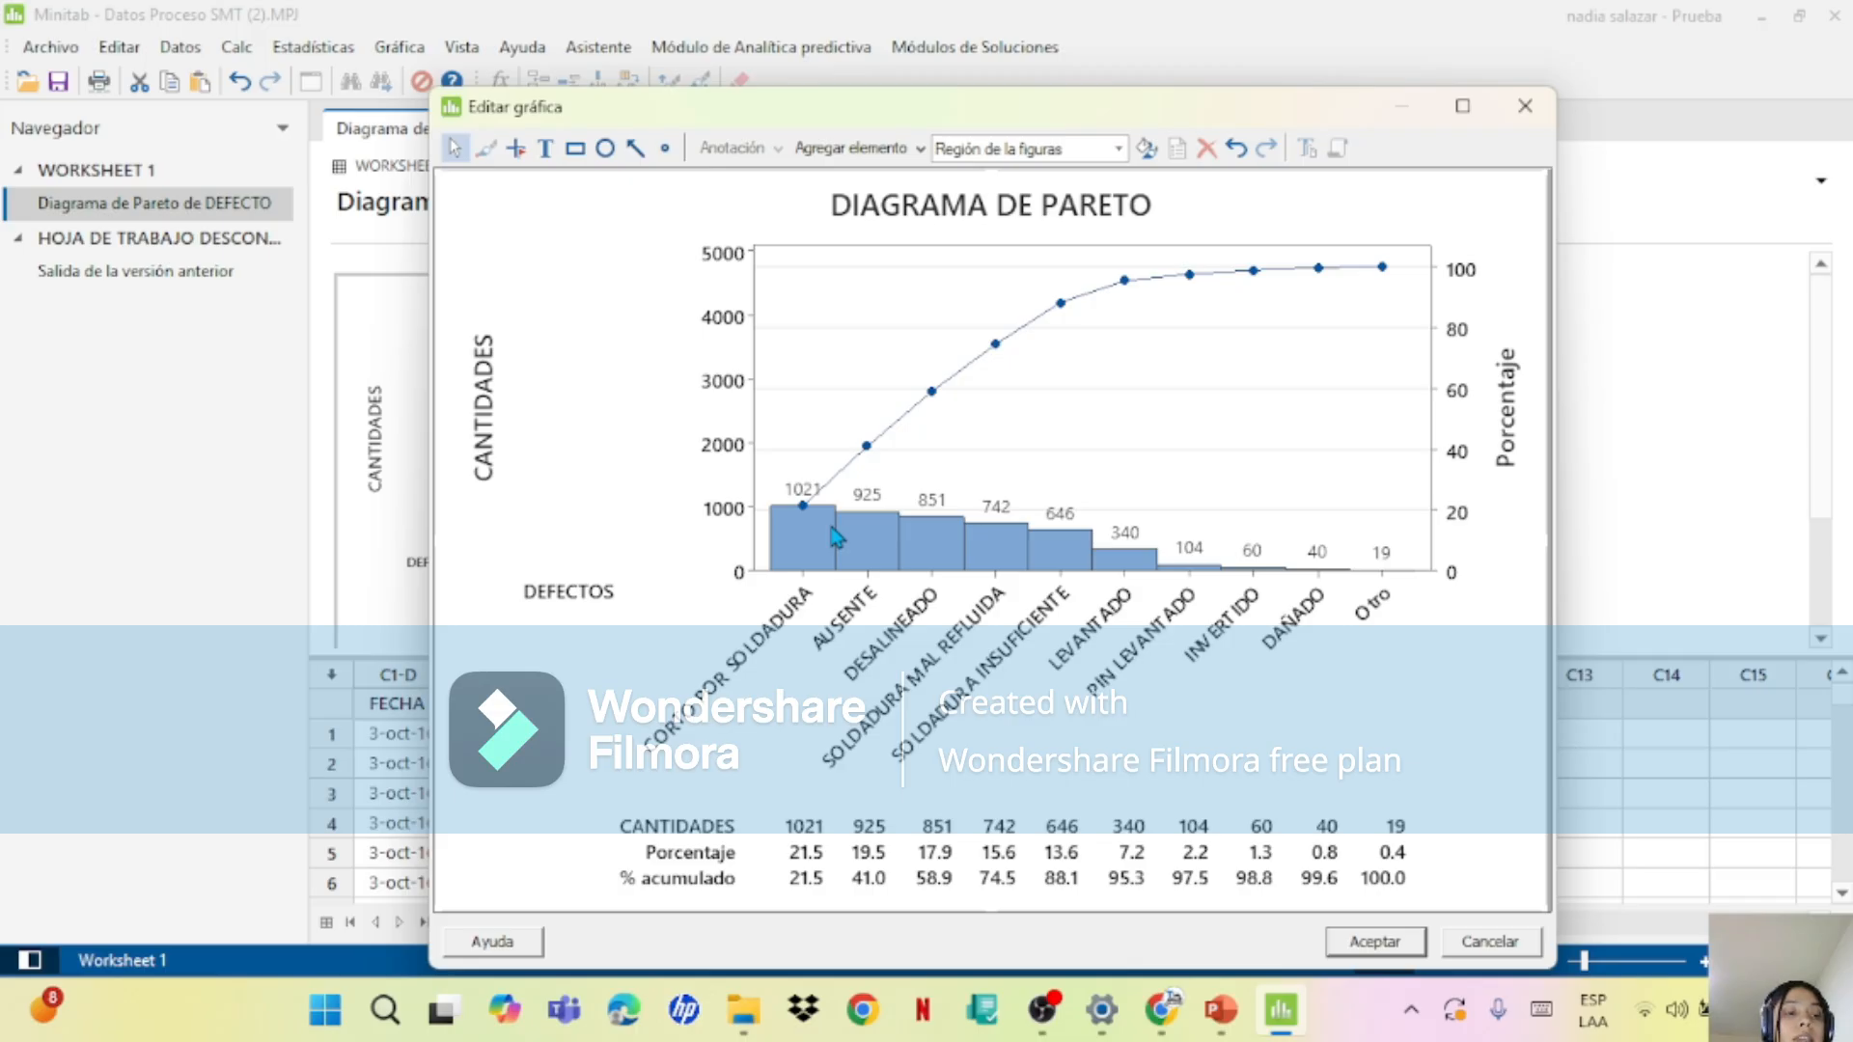
mouse_move(836, 537)
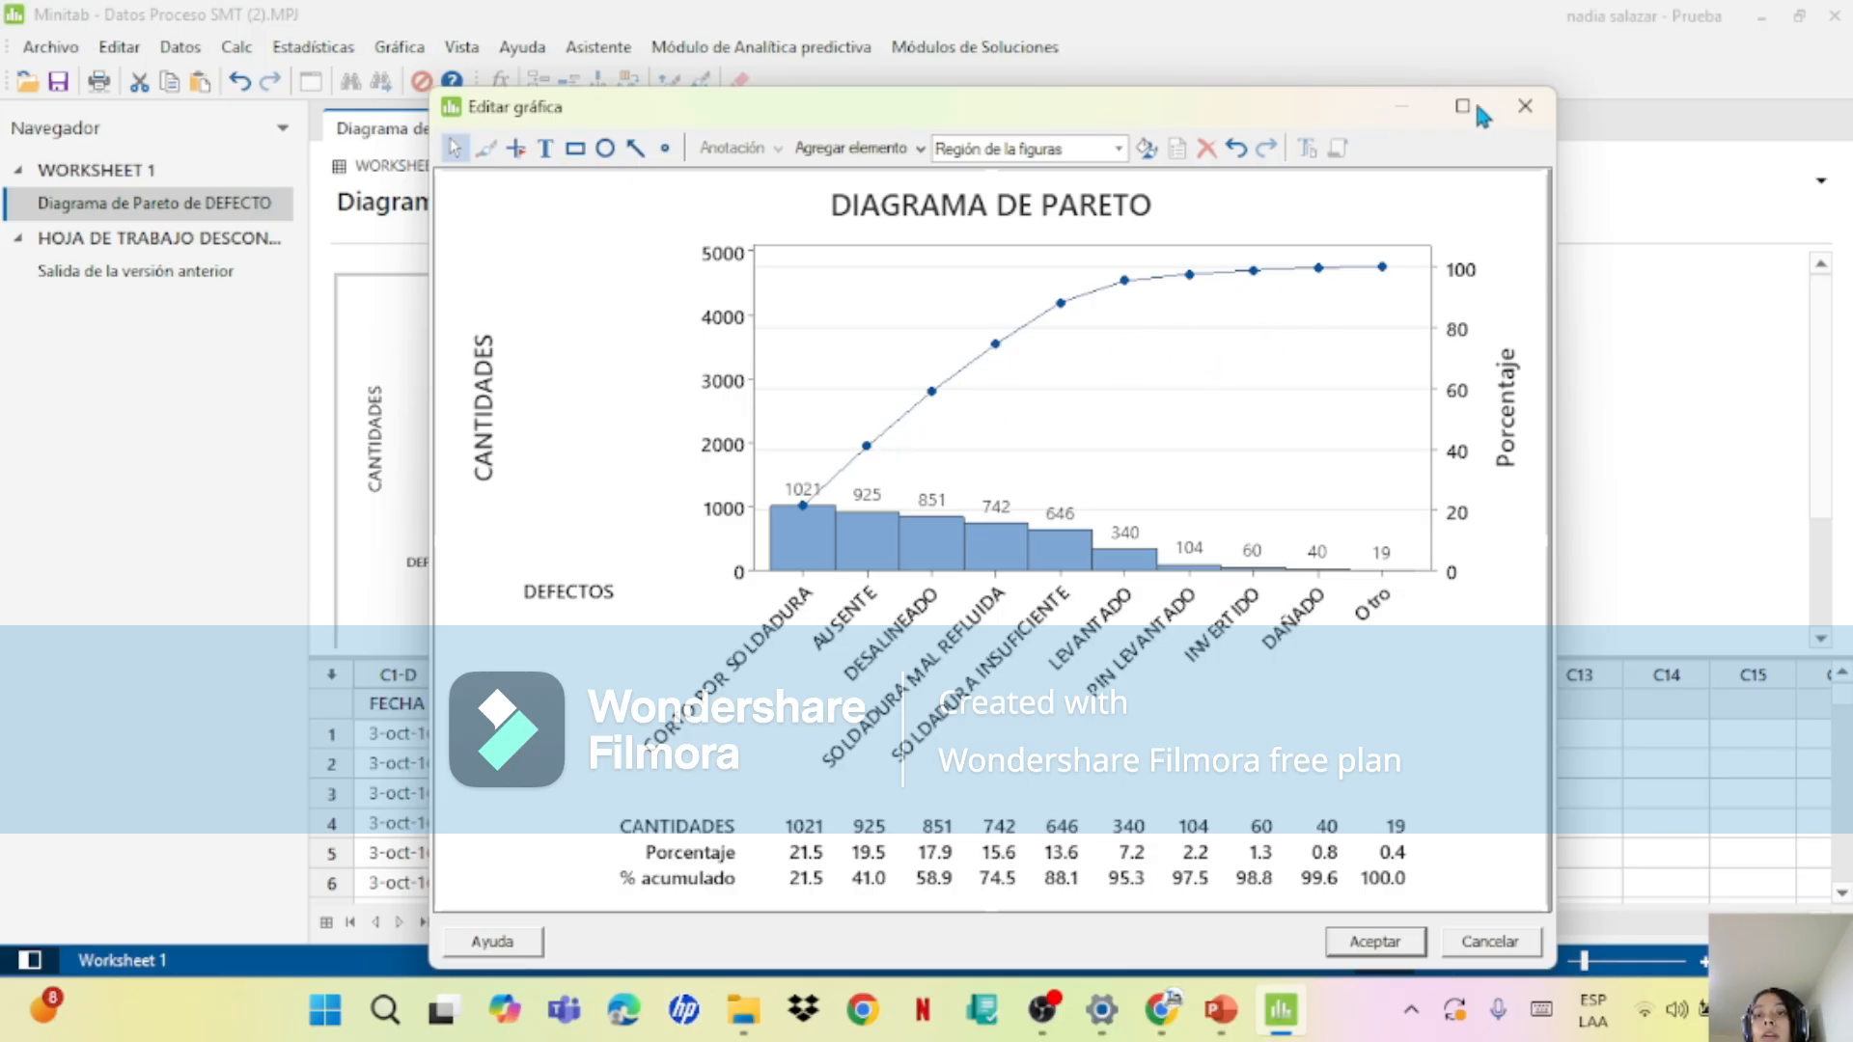
drag(1359, 100, 1553, 76)
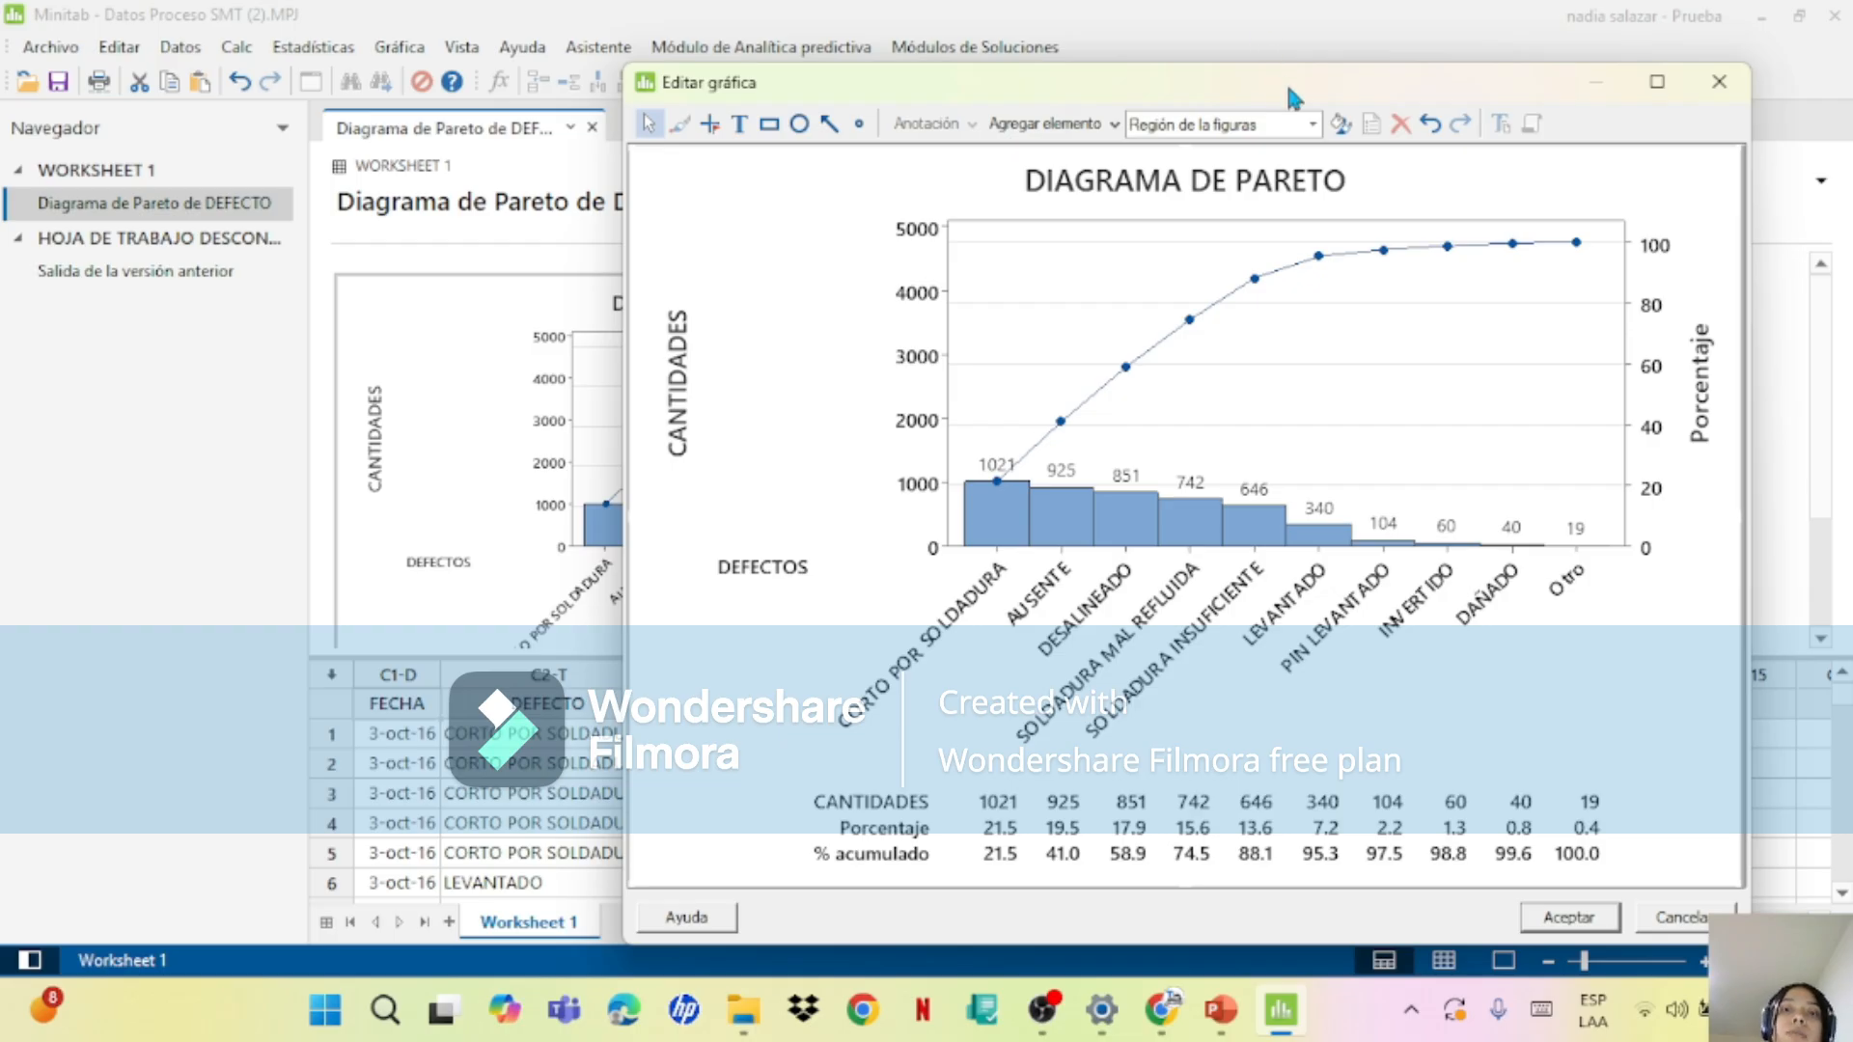
drag(1288, 87, 1223, 96)
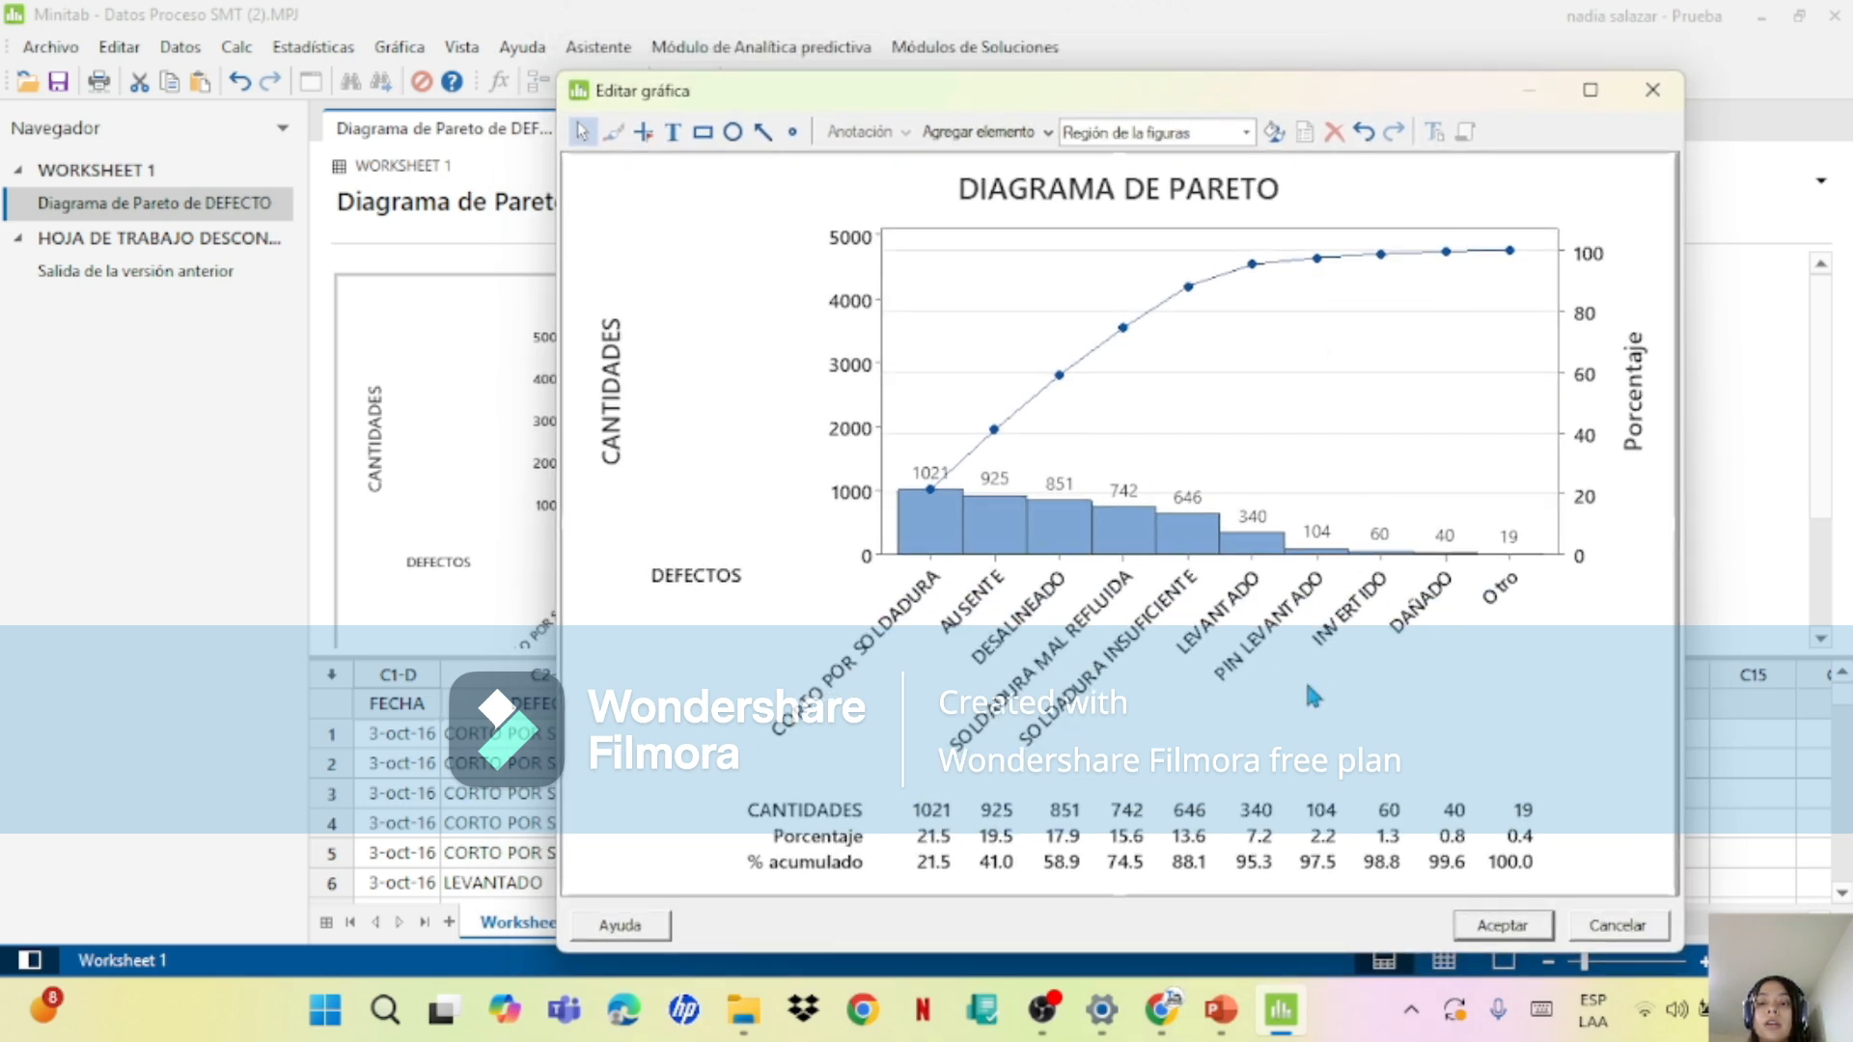
click(1495, 926)
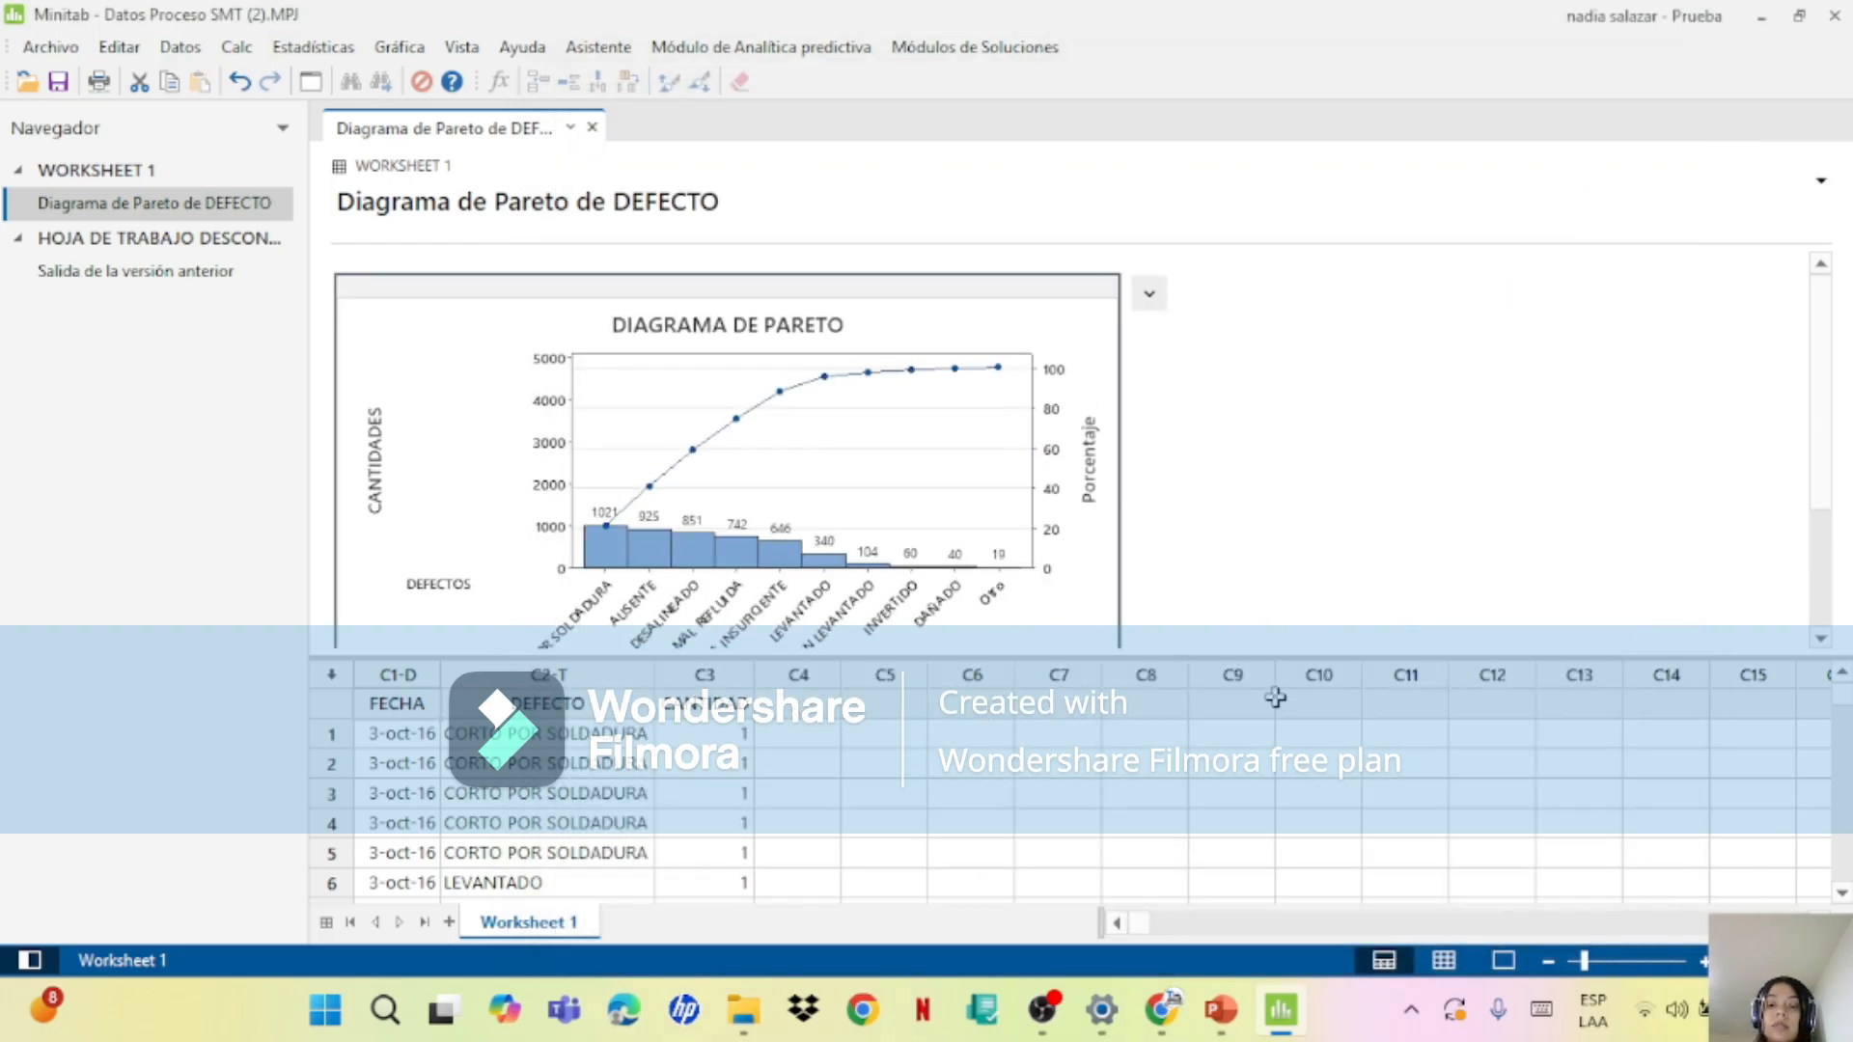
Step: Switch to PowerPoint, read the plastic injection example on slide 4, and open slide 5's embedded "Datos Proceso Inyección Plástico.MPJ" in Minitab
click(1224, 1011)
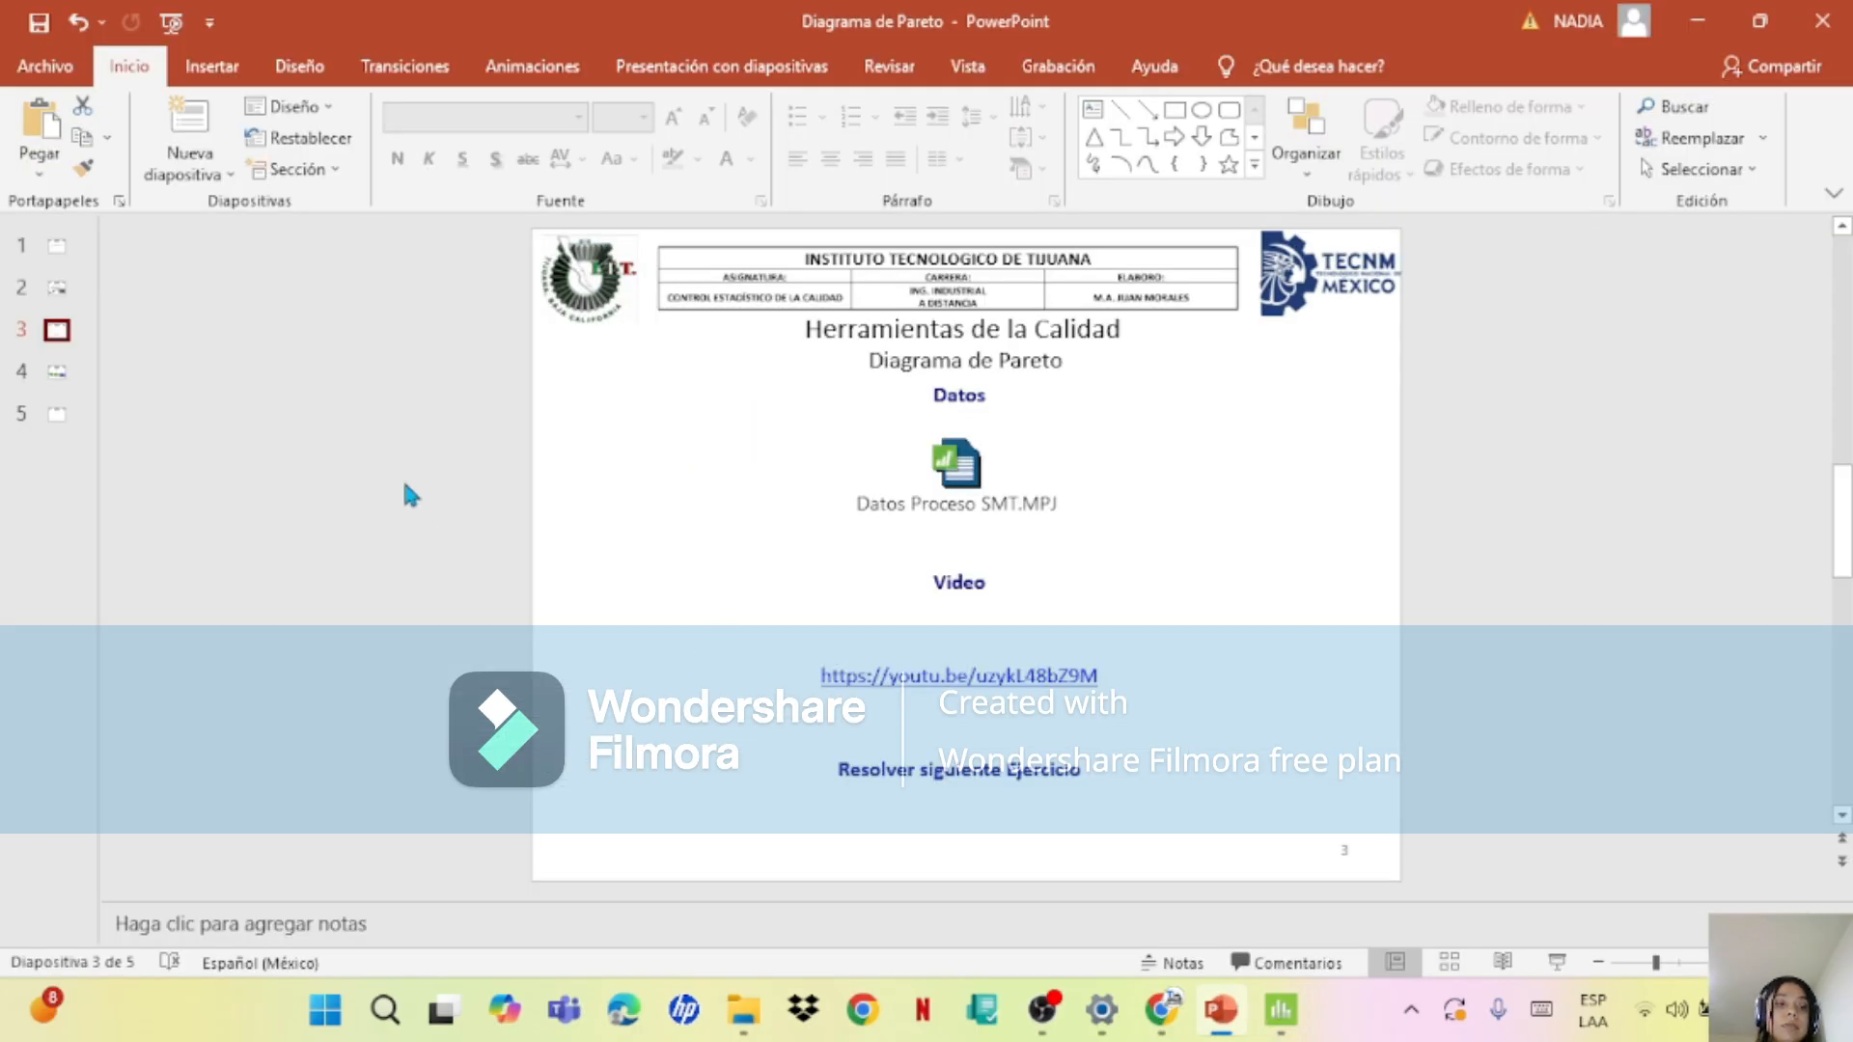
click(50, 378)
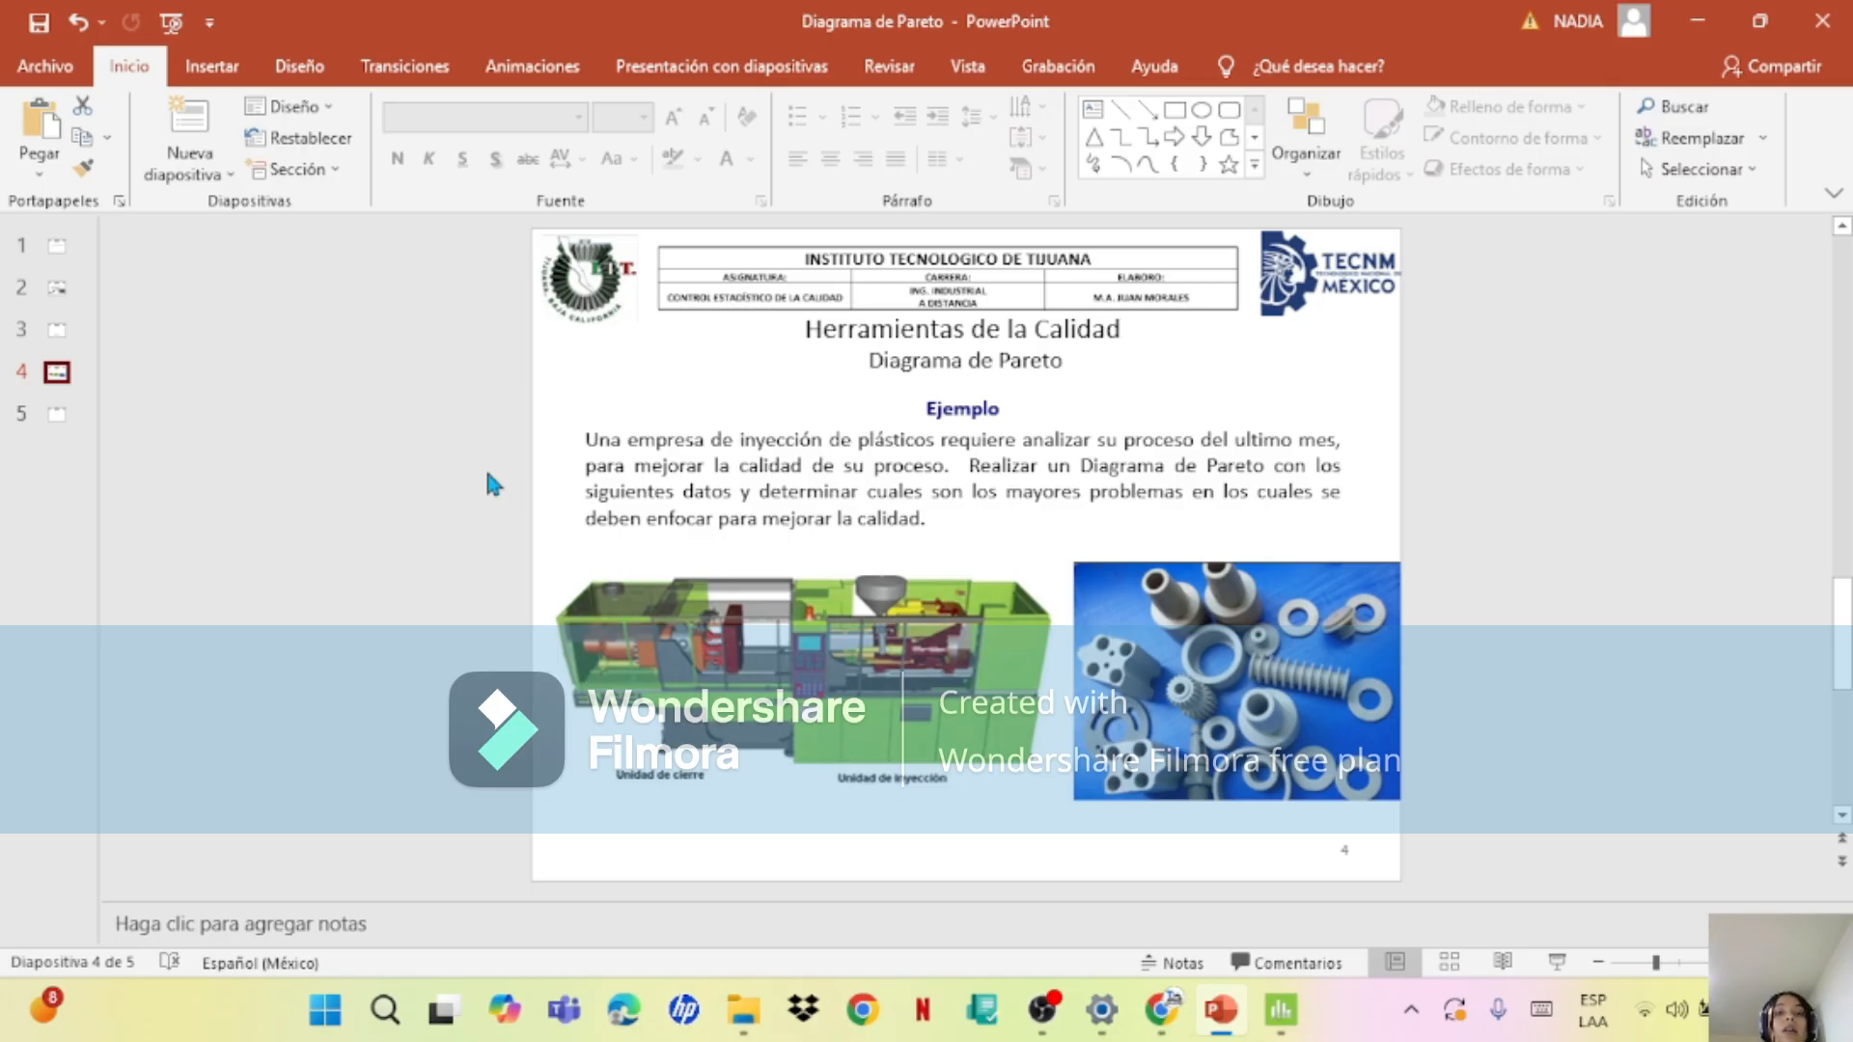
click(63, 423)
click(960, 471)
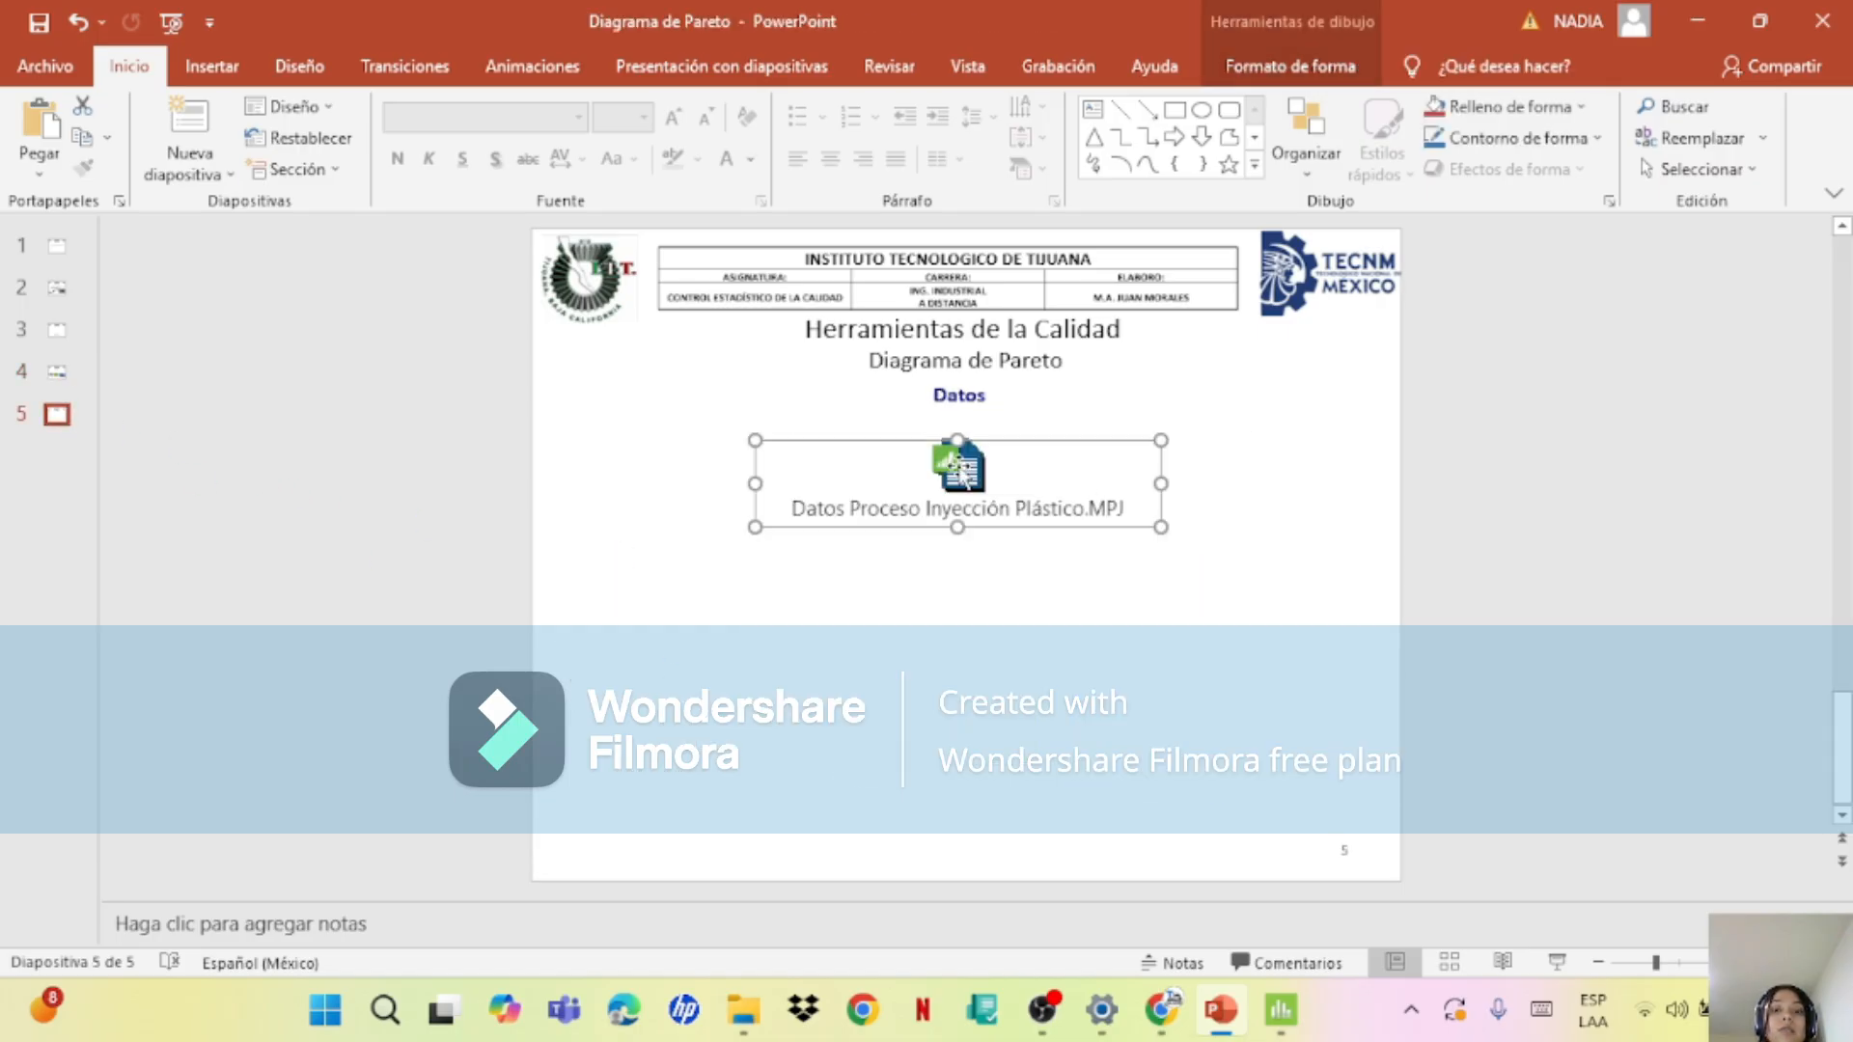
double_click(958, 463)
click(1003, 500)
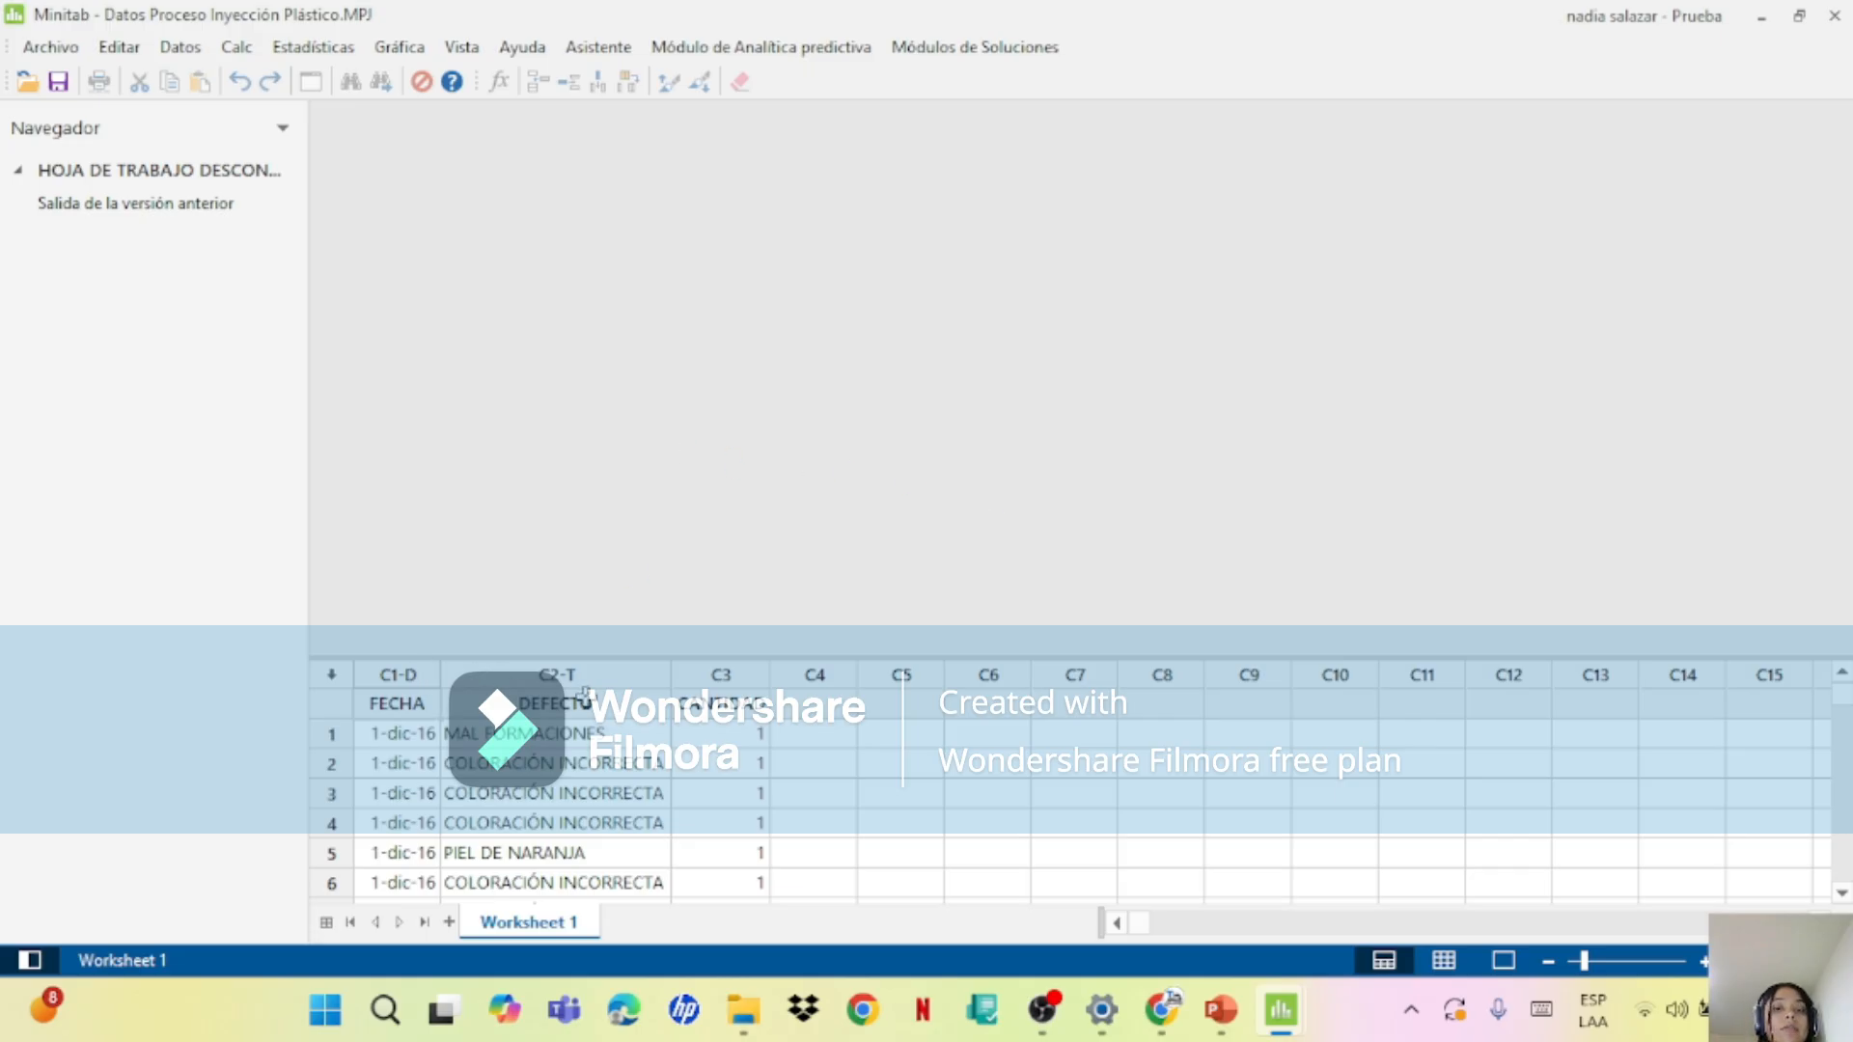
Step: Start a Pareto chart from the quality tools with DEFECTO as the defects column and CANTIDAD as the frequencies, keeping the 95 percent combining threshold
click(285, 53)
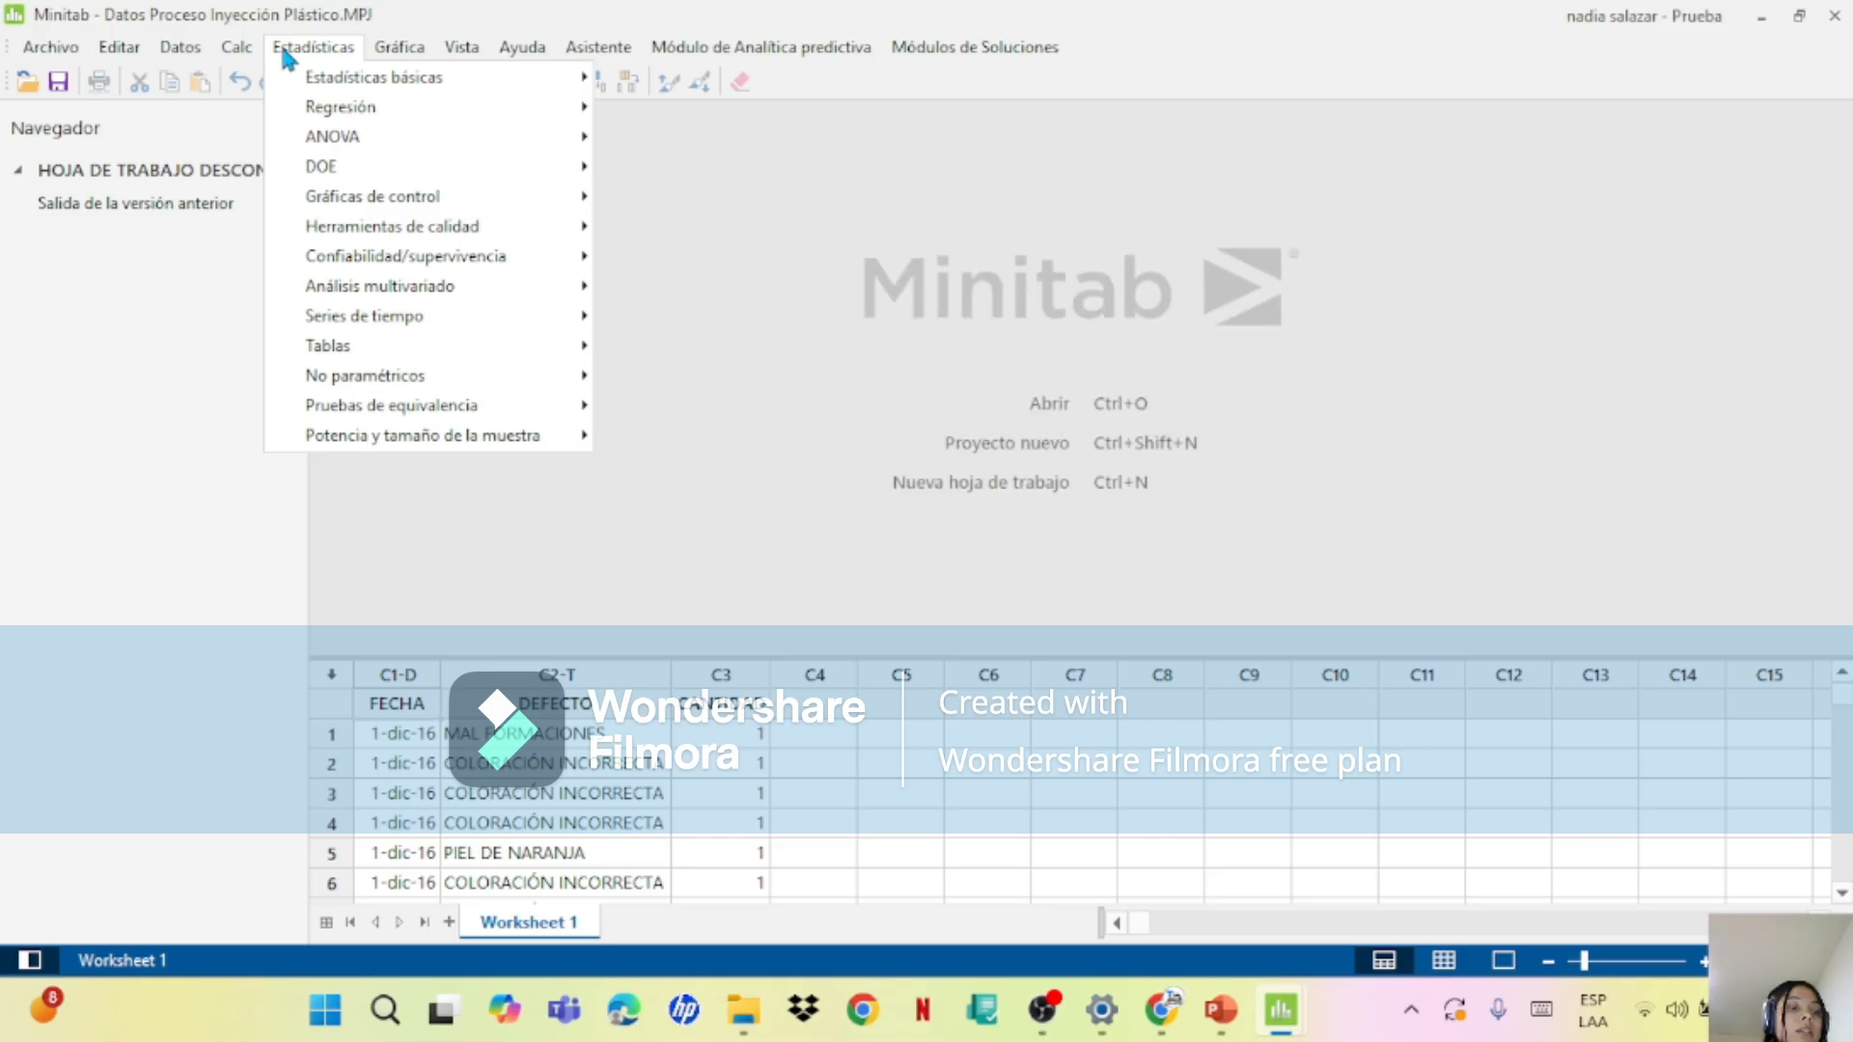
mouse_move(425, 240)
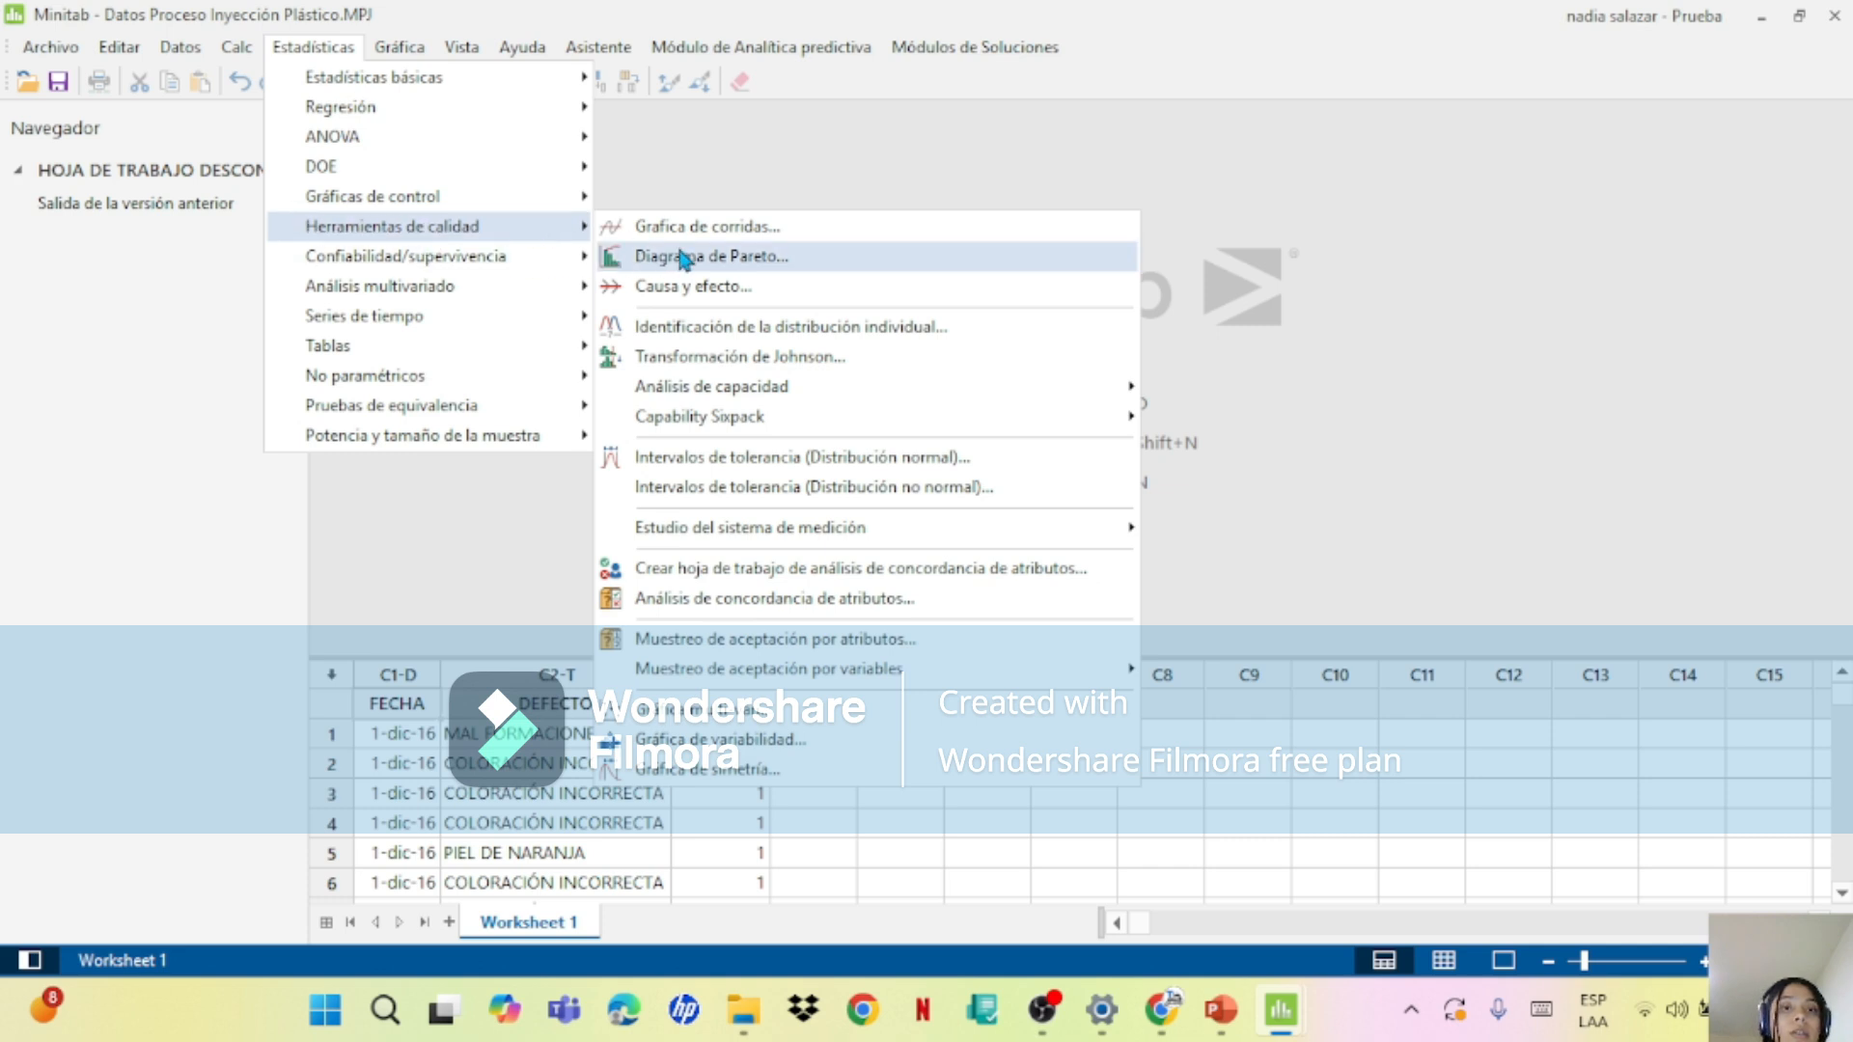
click(762, 260)
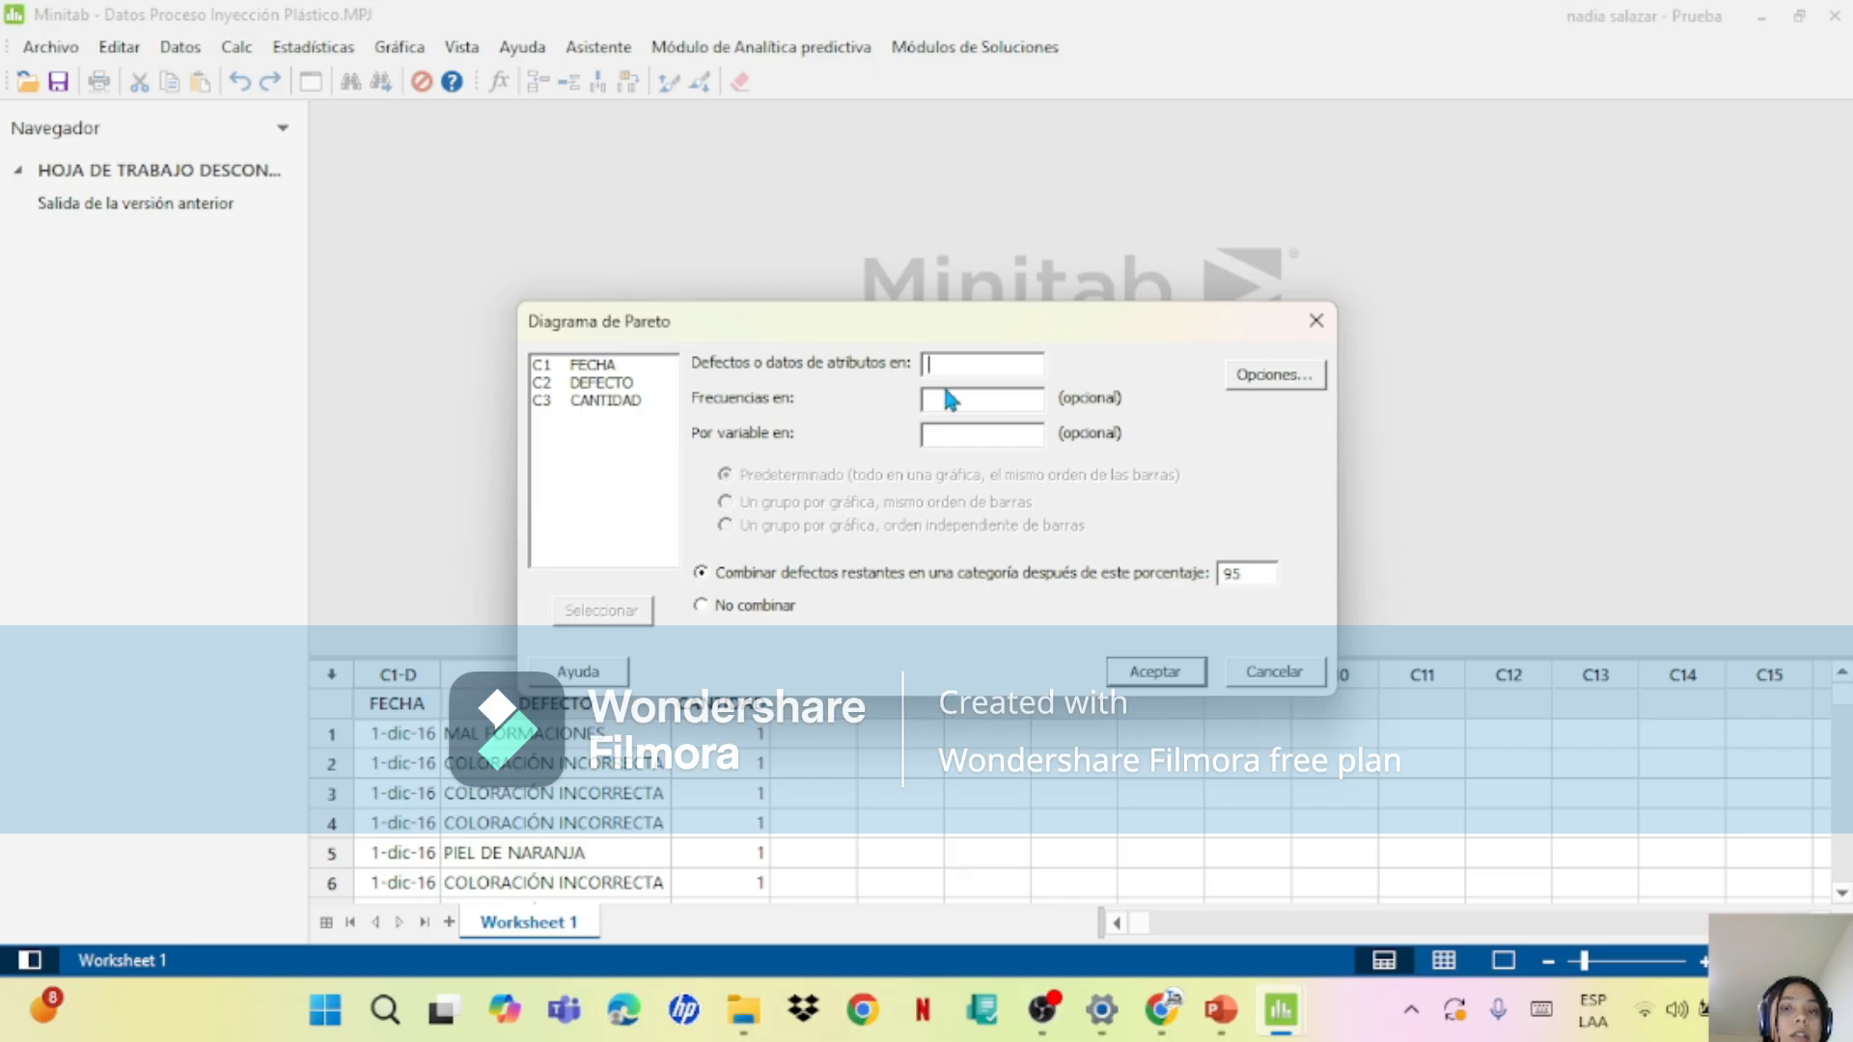
double_click(618, 383)
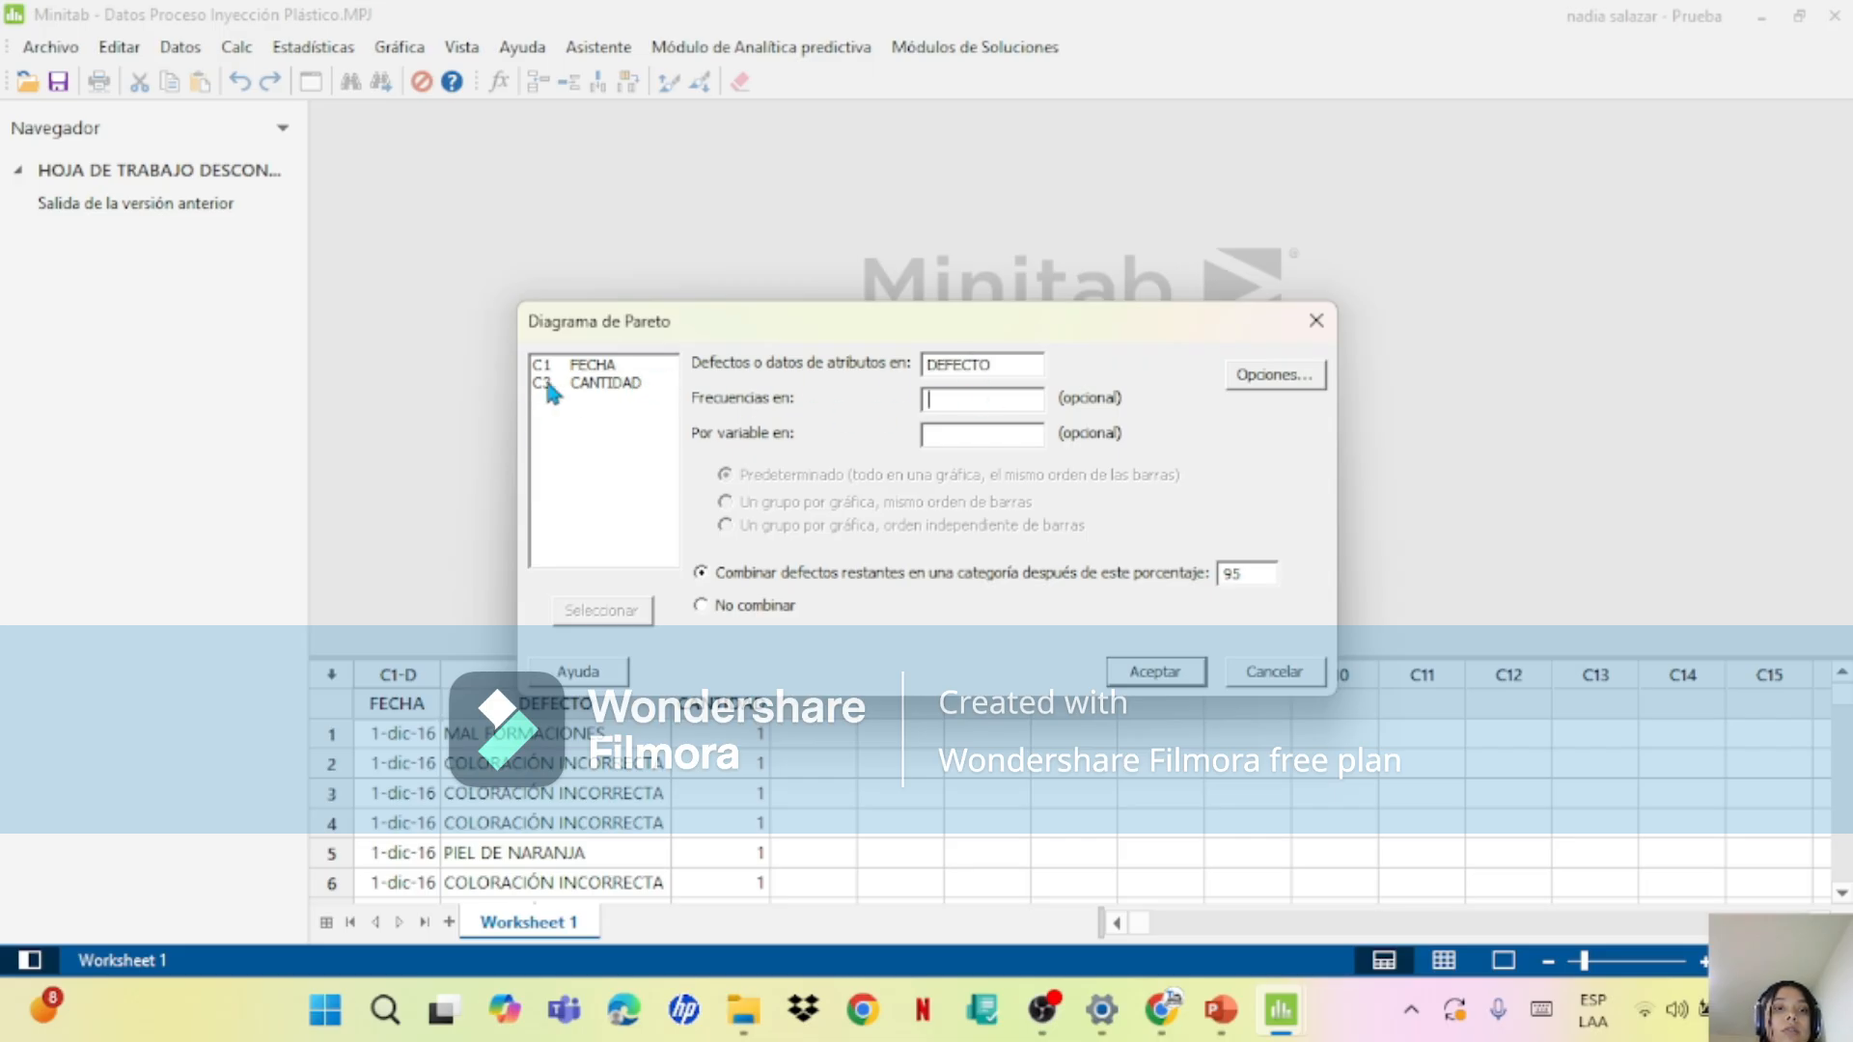
double_click(579, 383)
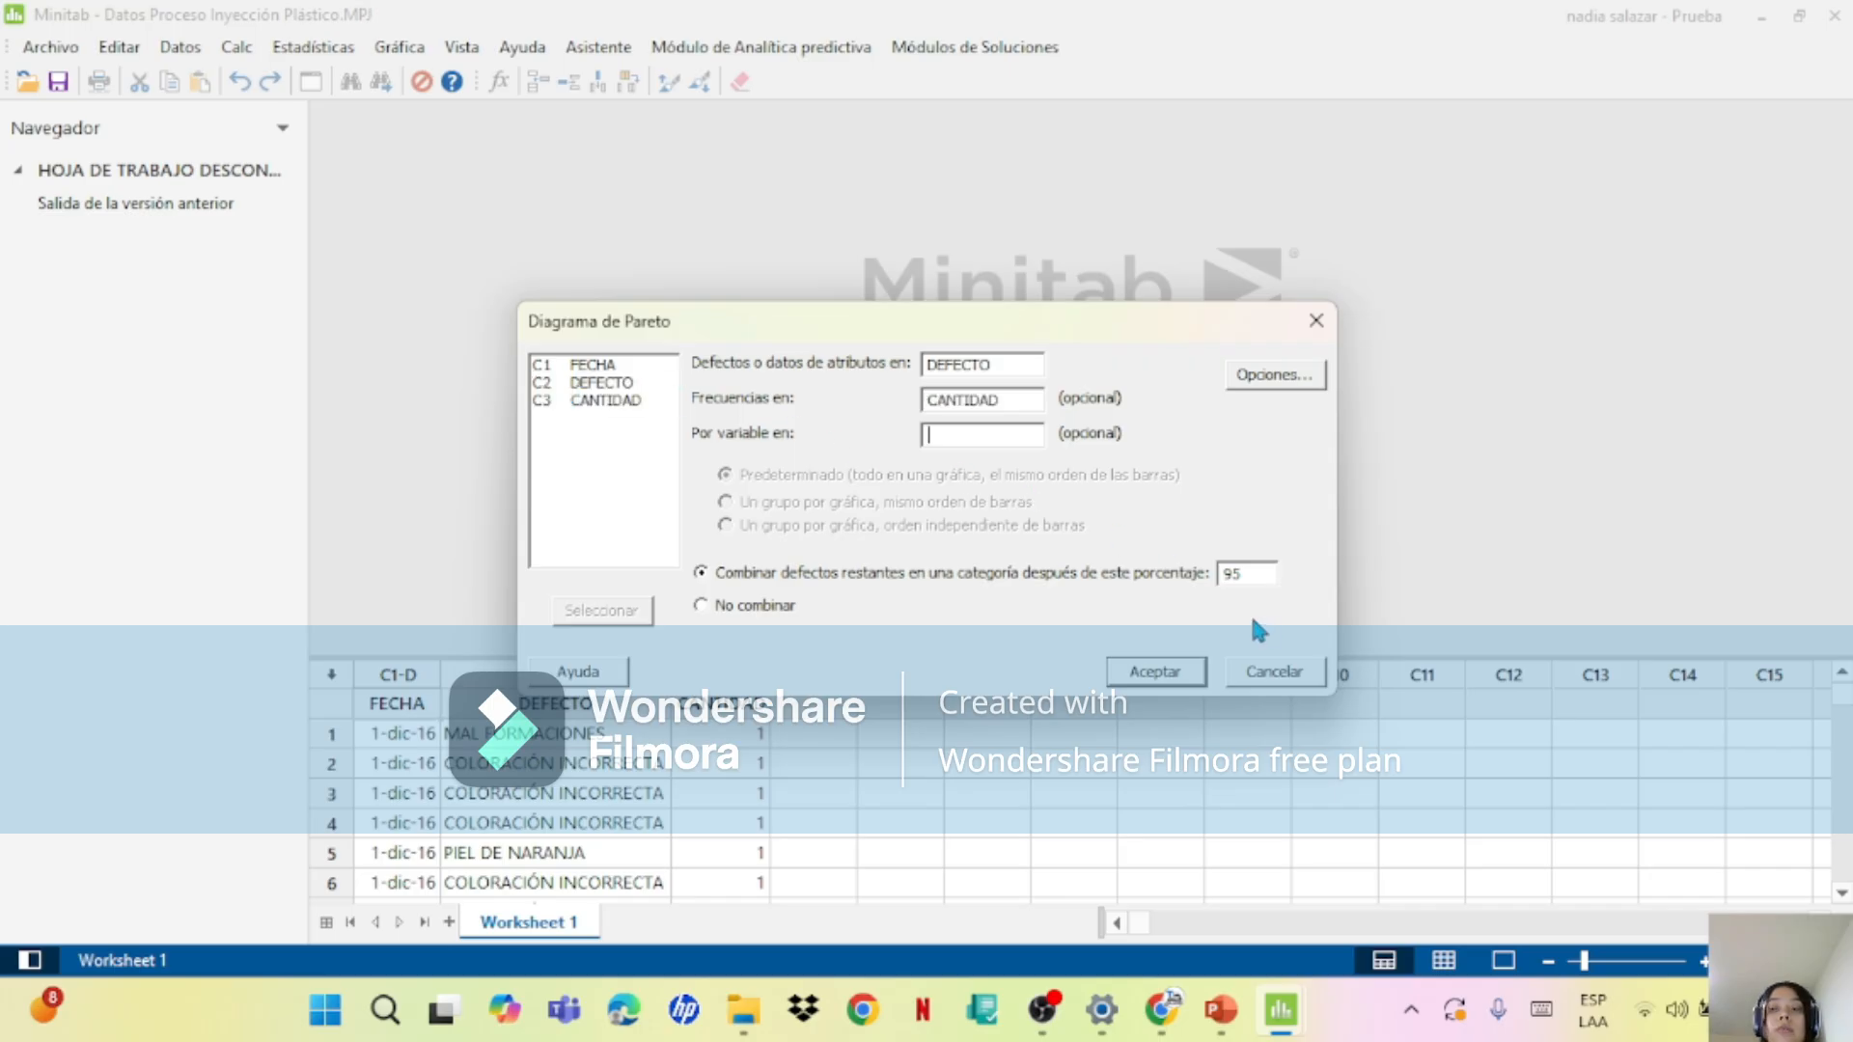
double_click(1254, 571)
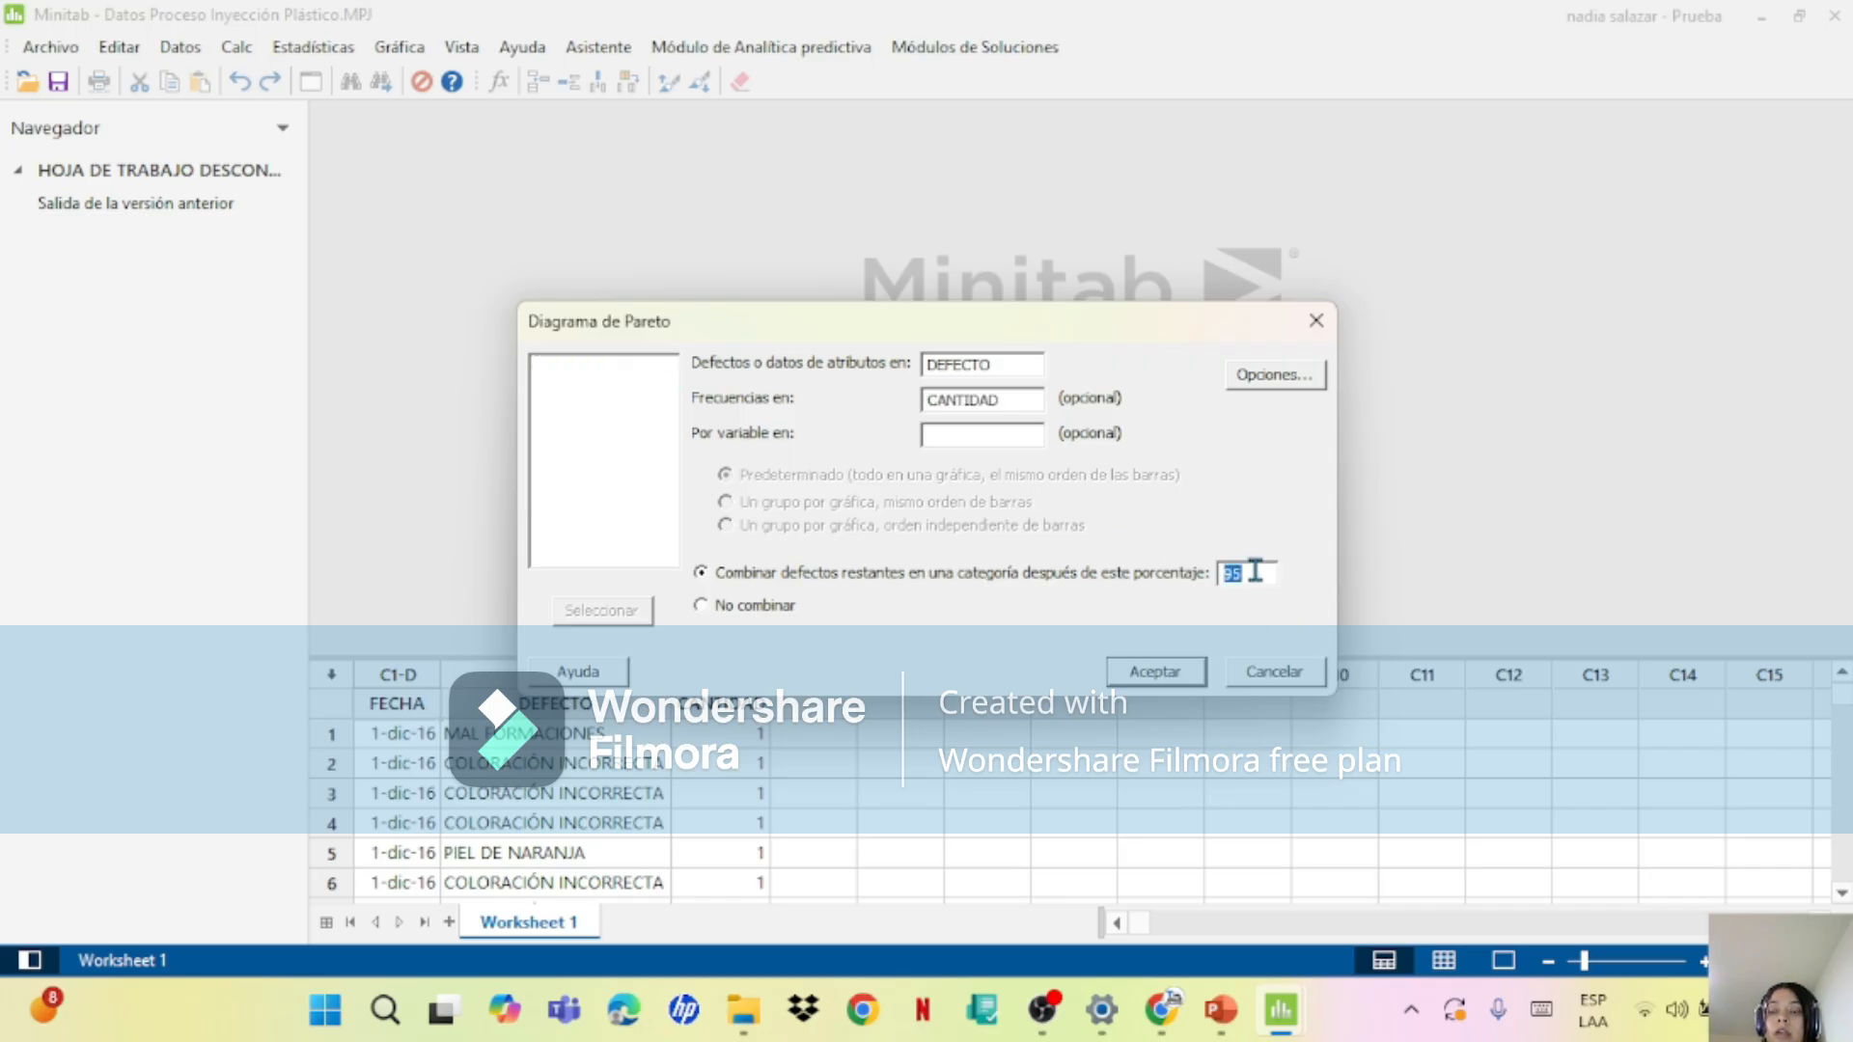
click(1254, 571)
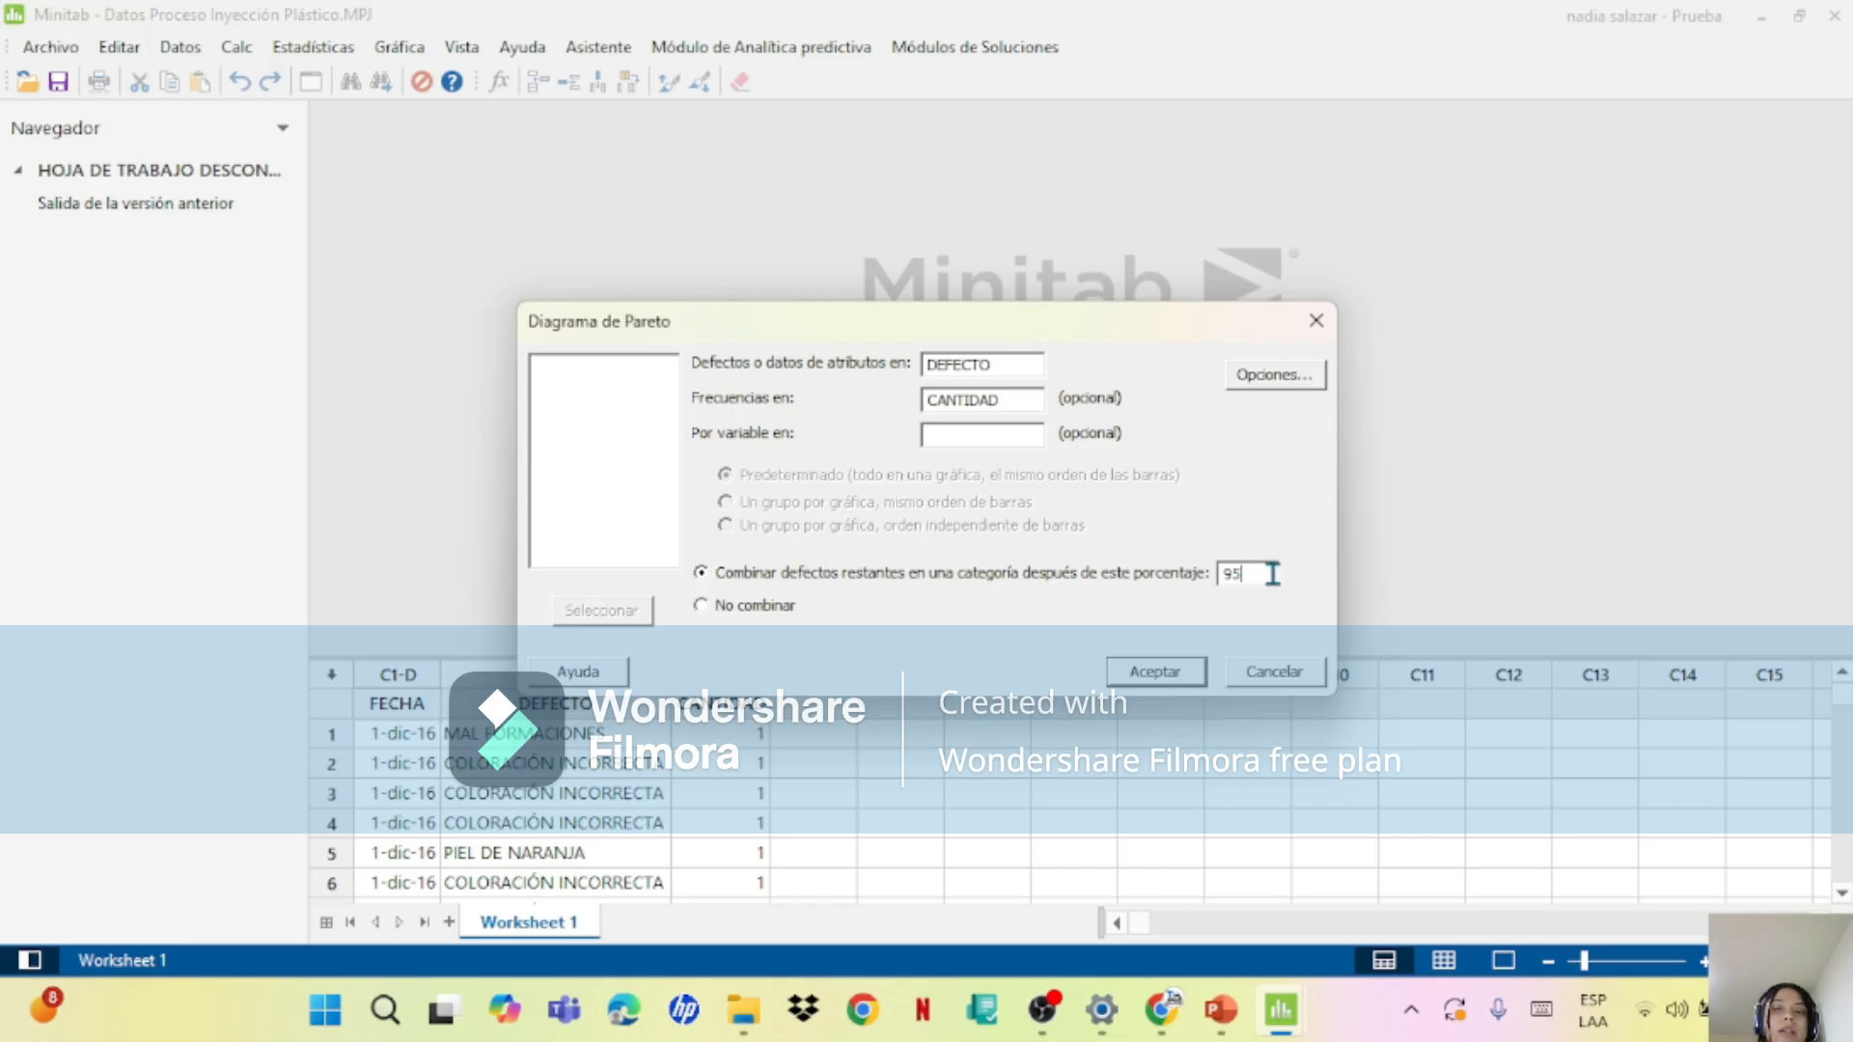
click(990, 432)
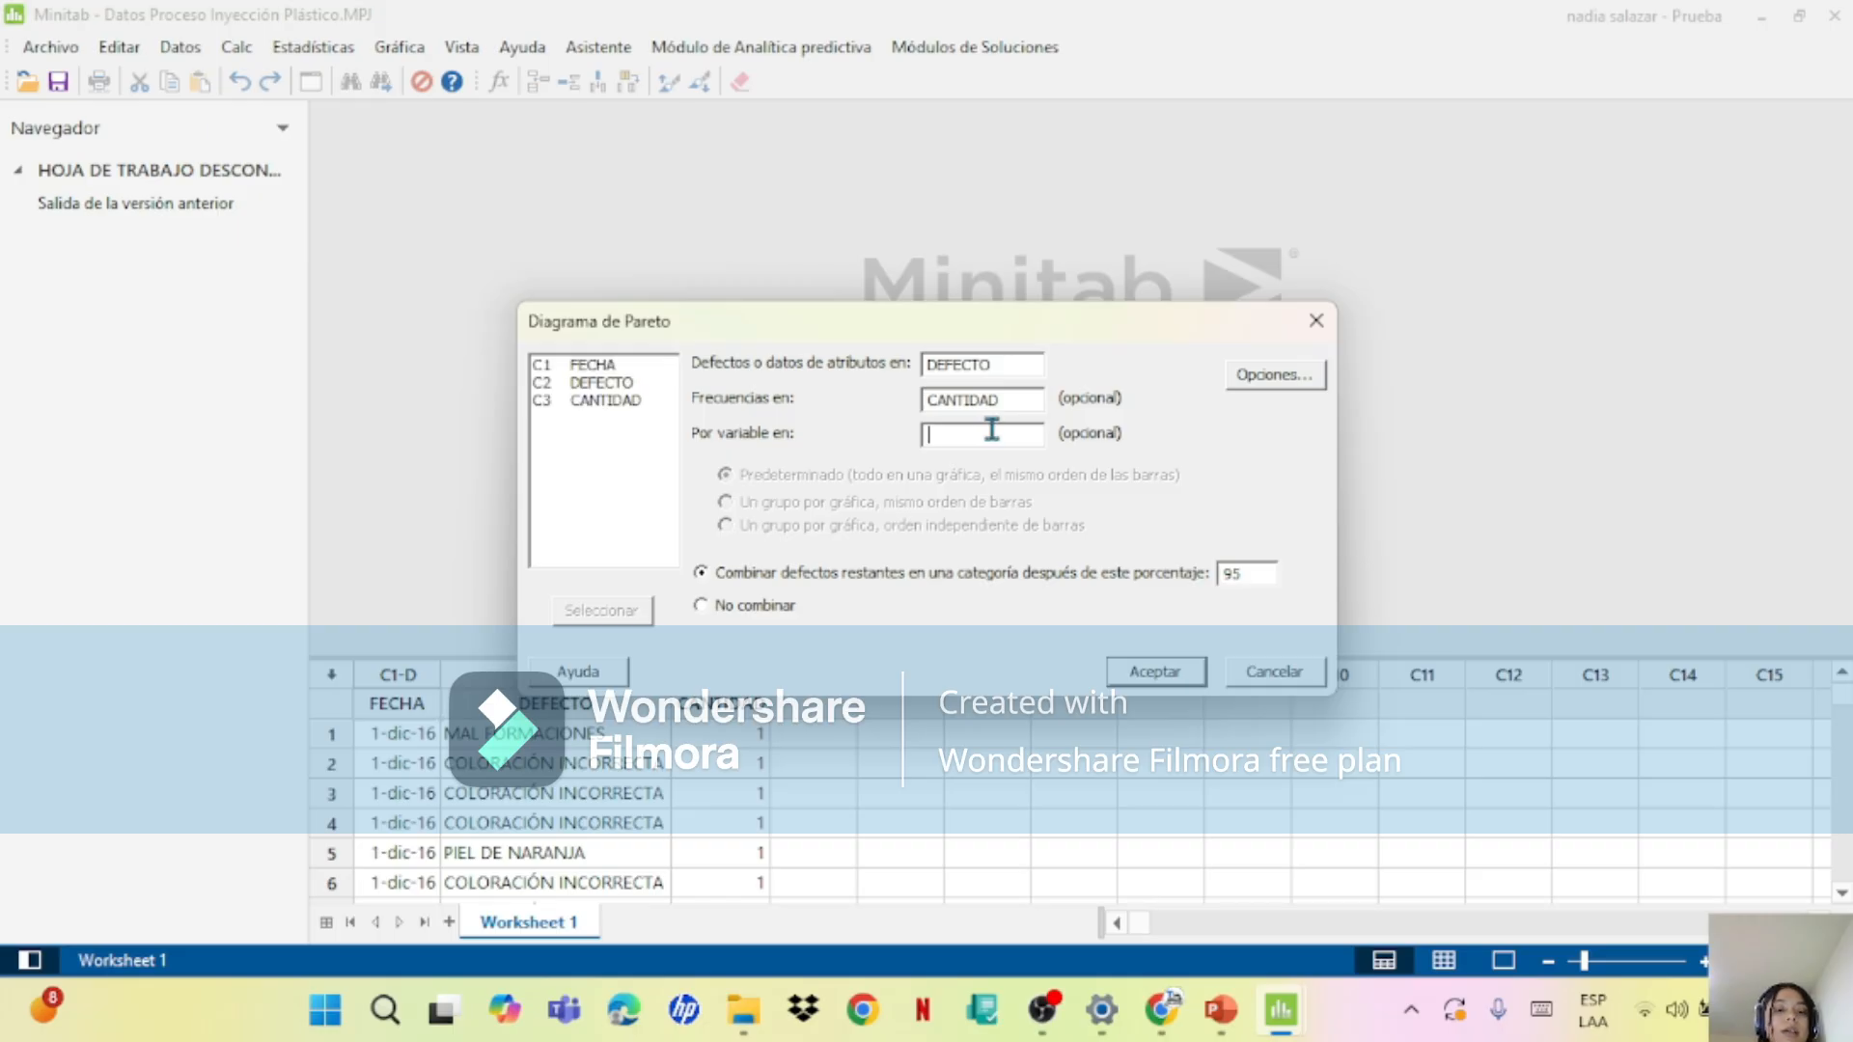
Step: In the Pareto chart options, set the title to "DIAGRAMA DE PARETO DE PROBLEMAS DTO CALIDAD"
click(1287, 378)
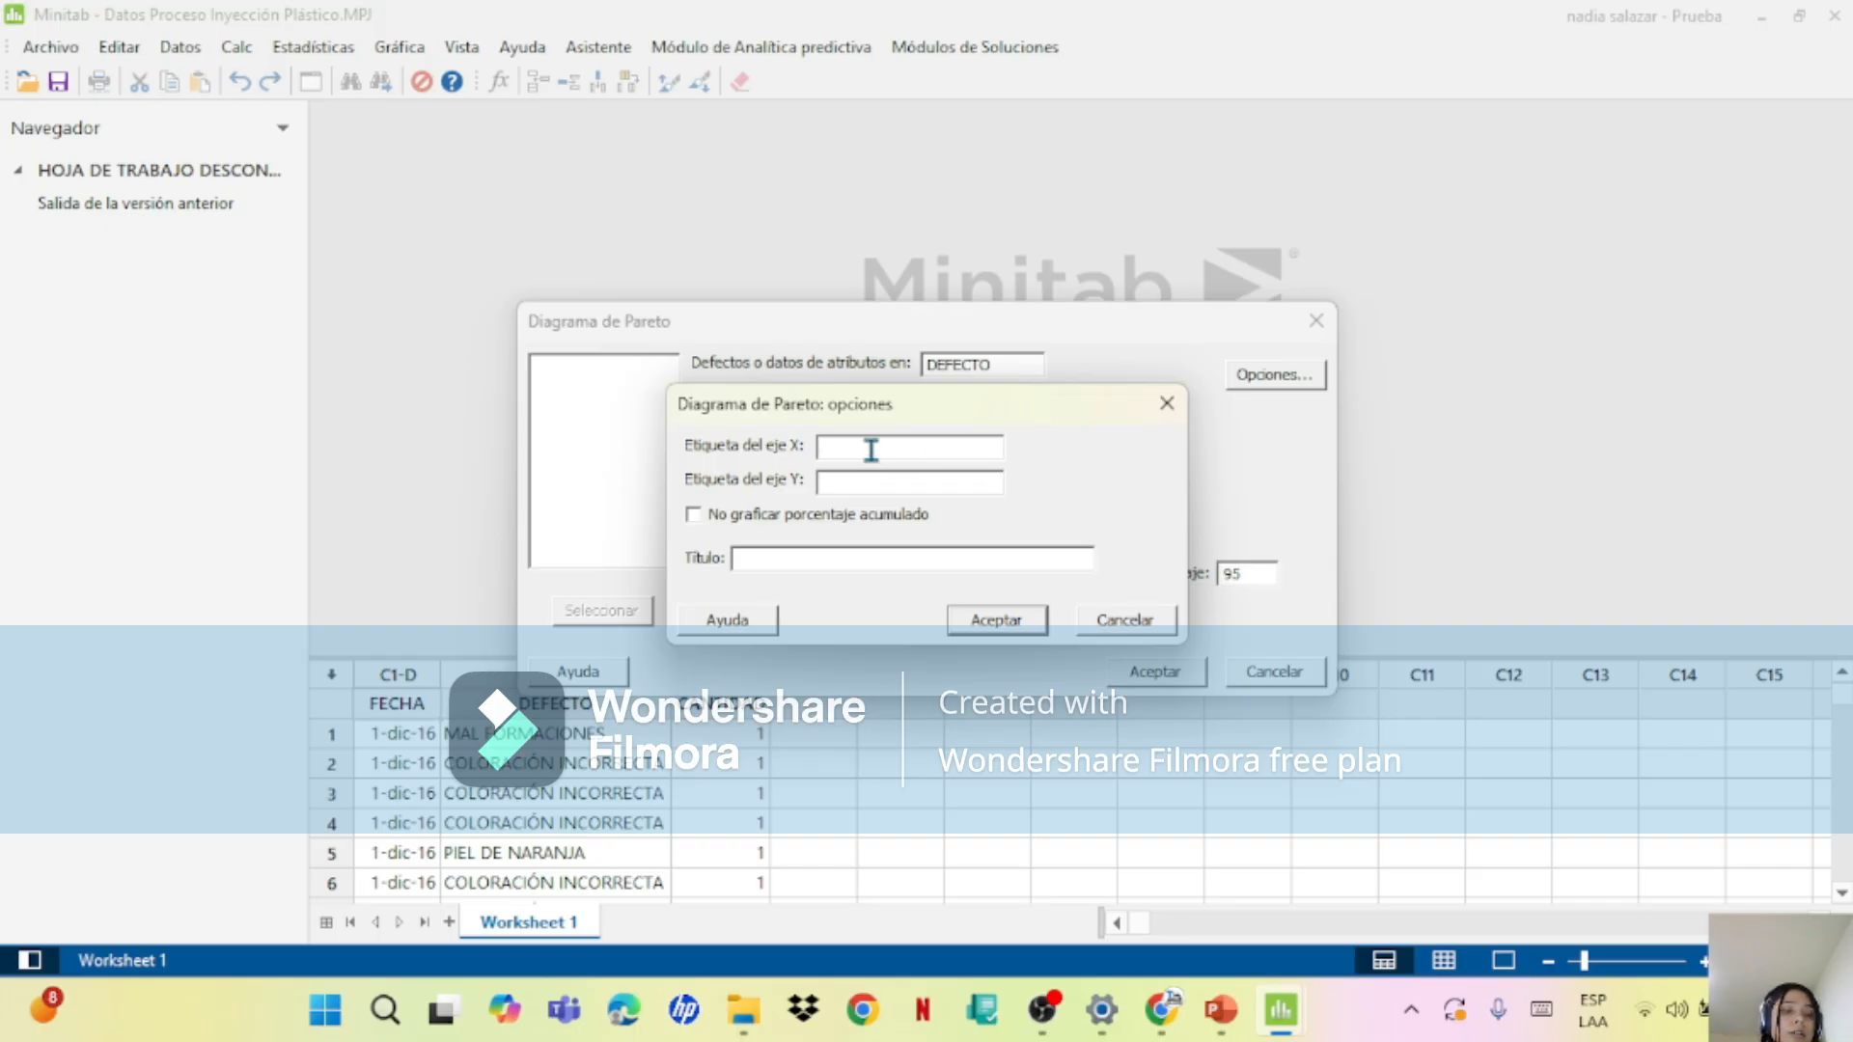
click(848, 567)
text(D)
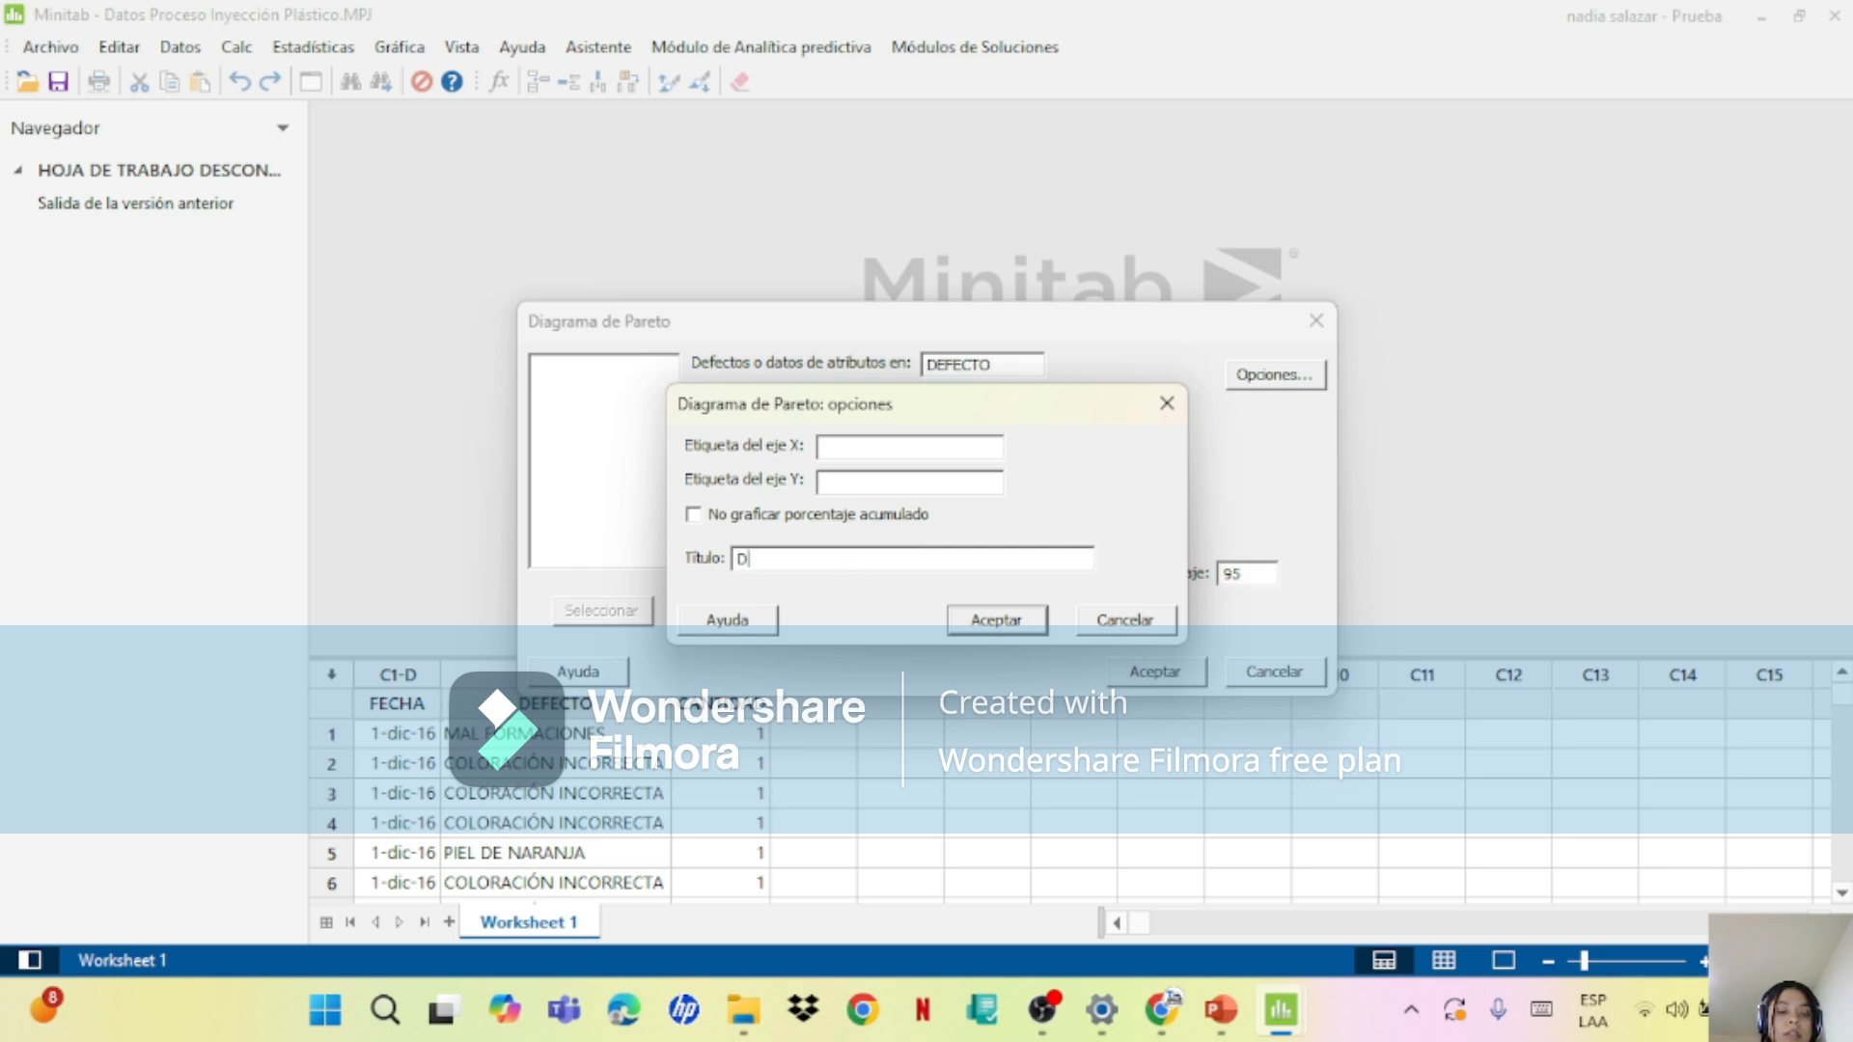
text(IAGRAMA DE PARETO )
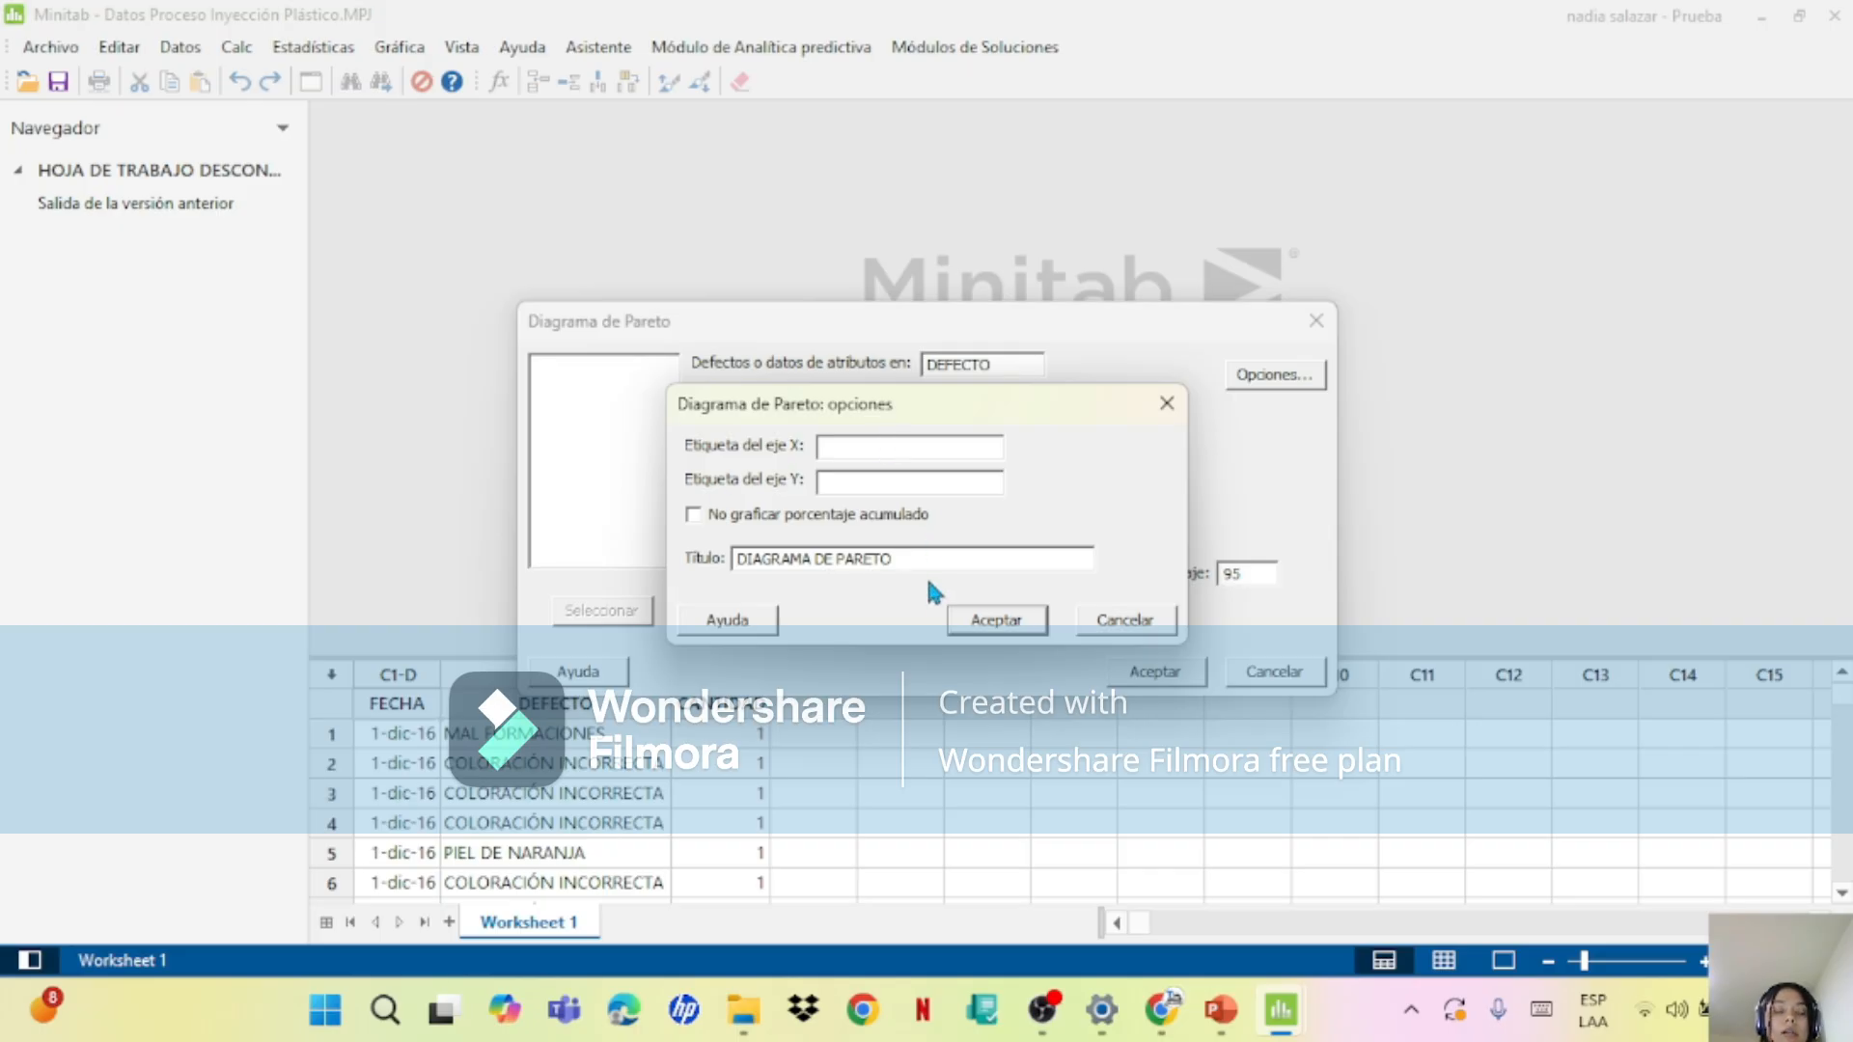
text(DE PROB)
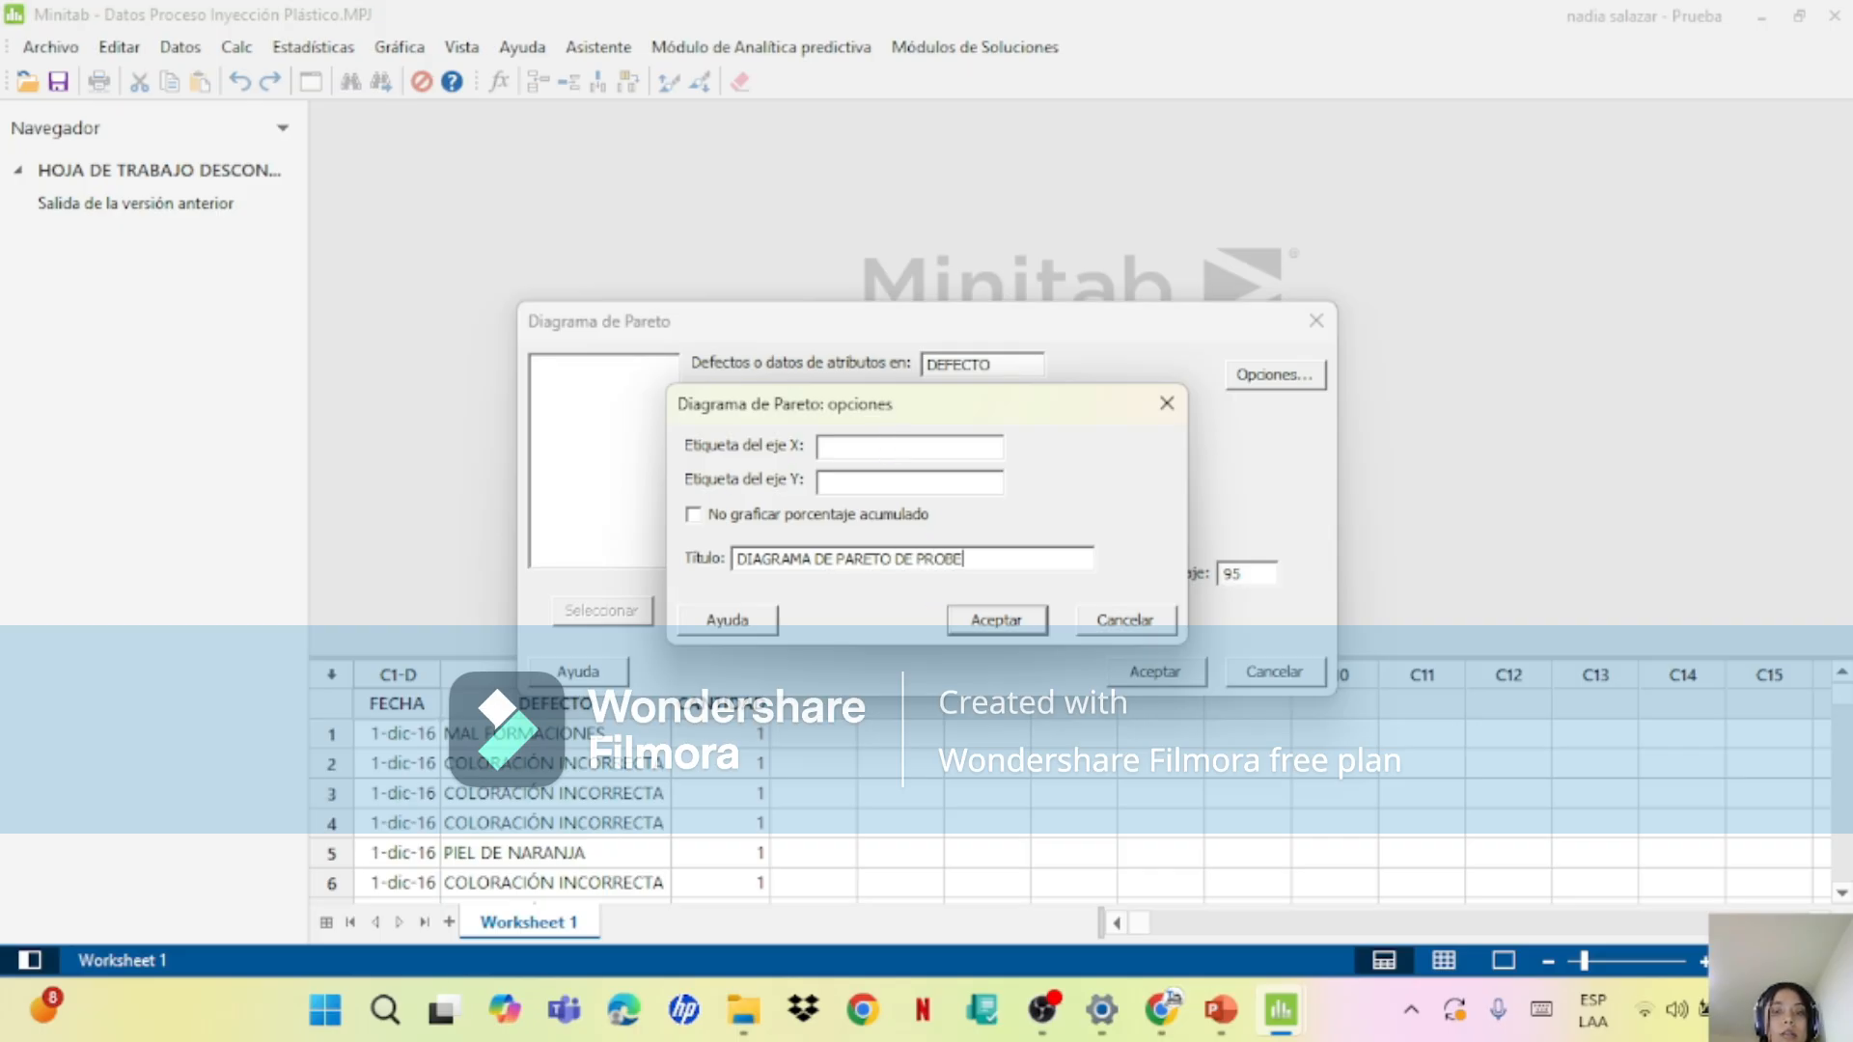
text(LEMAS DTO CALIDAD)
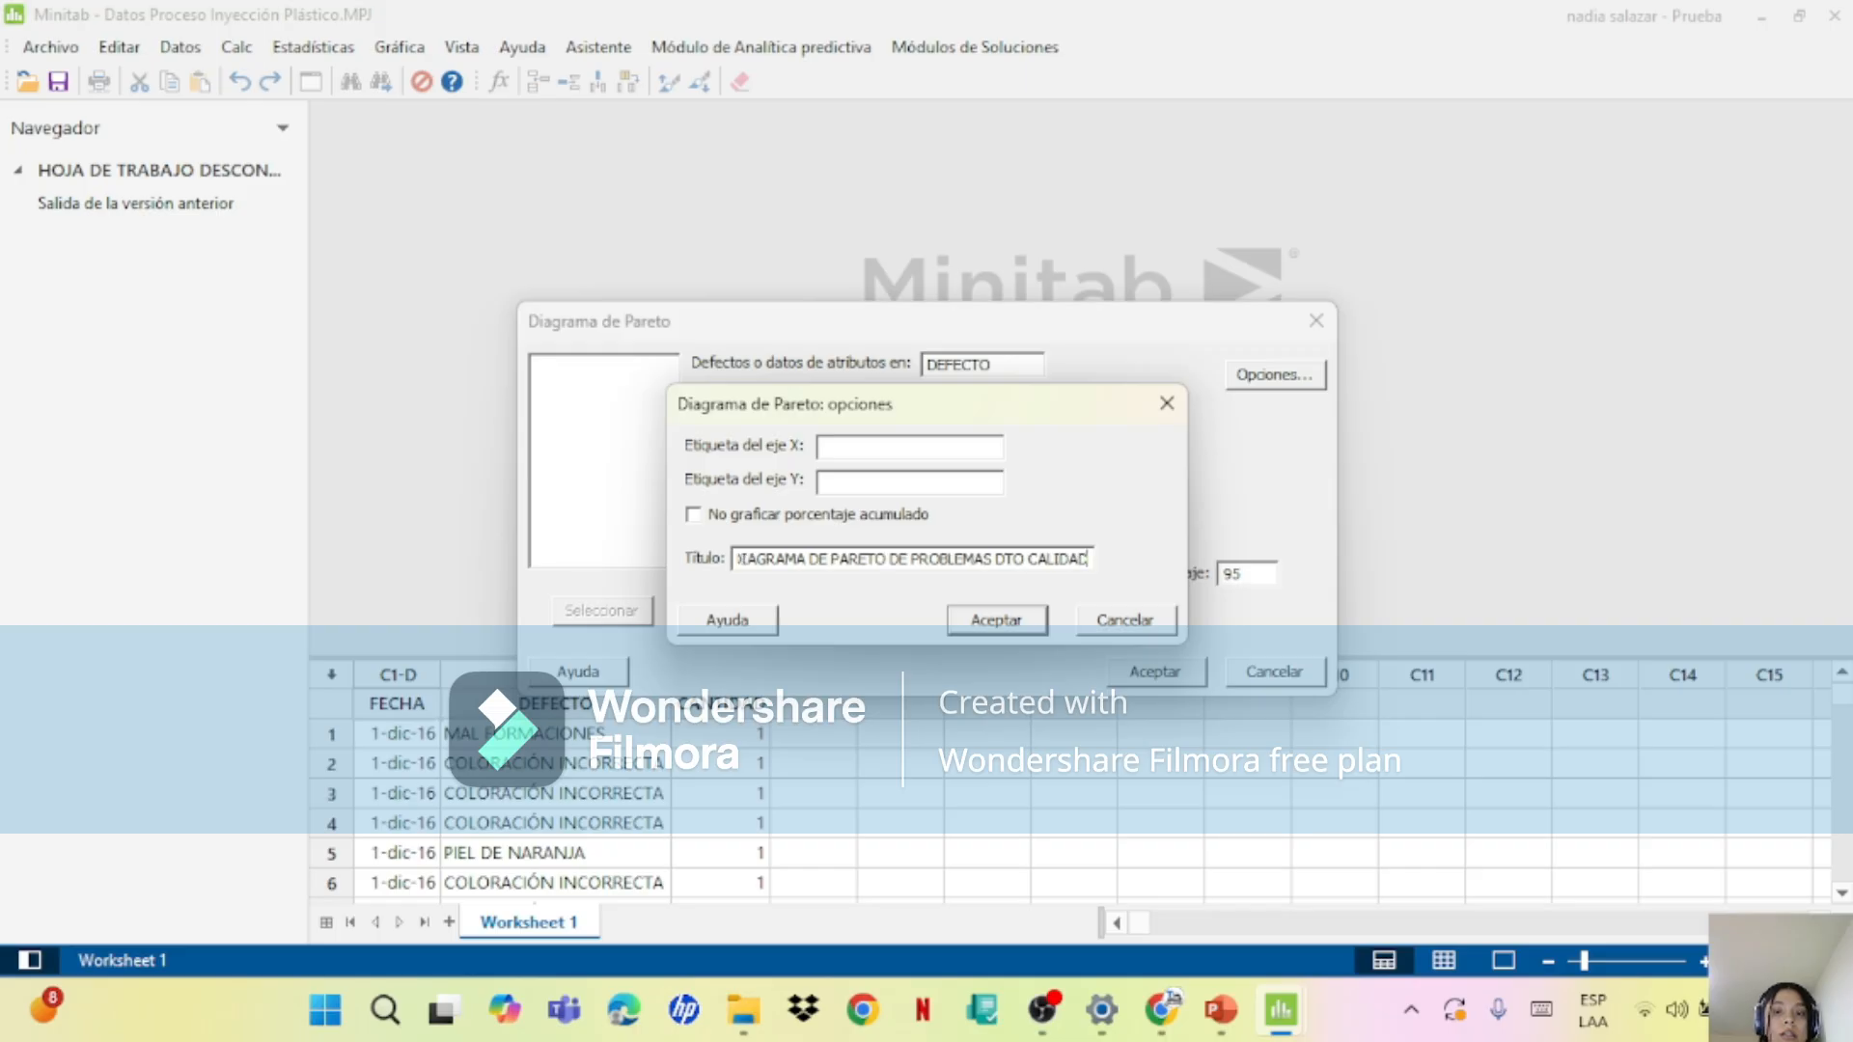
text(DEF)
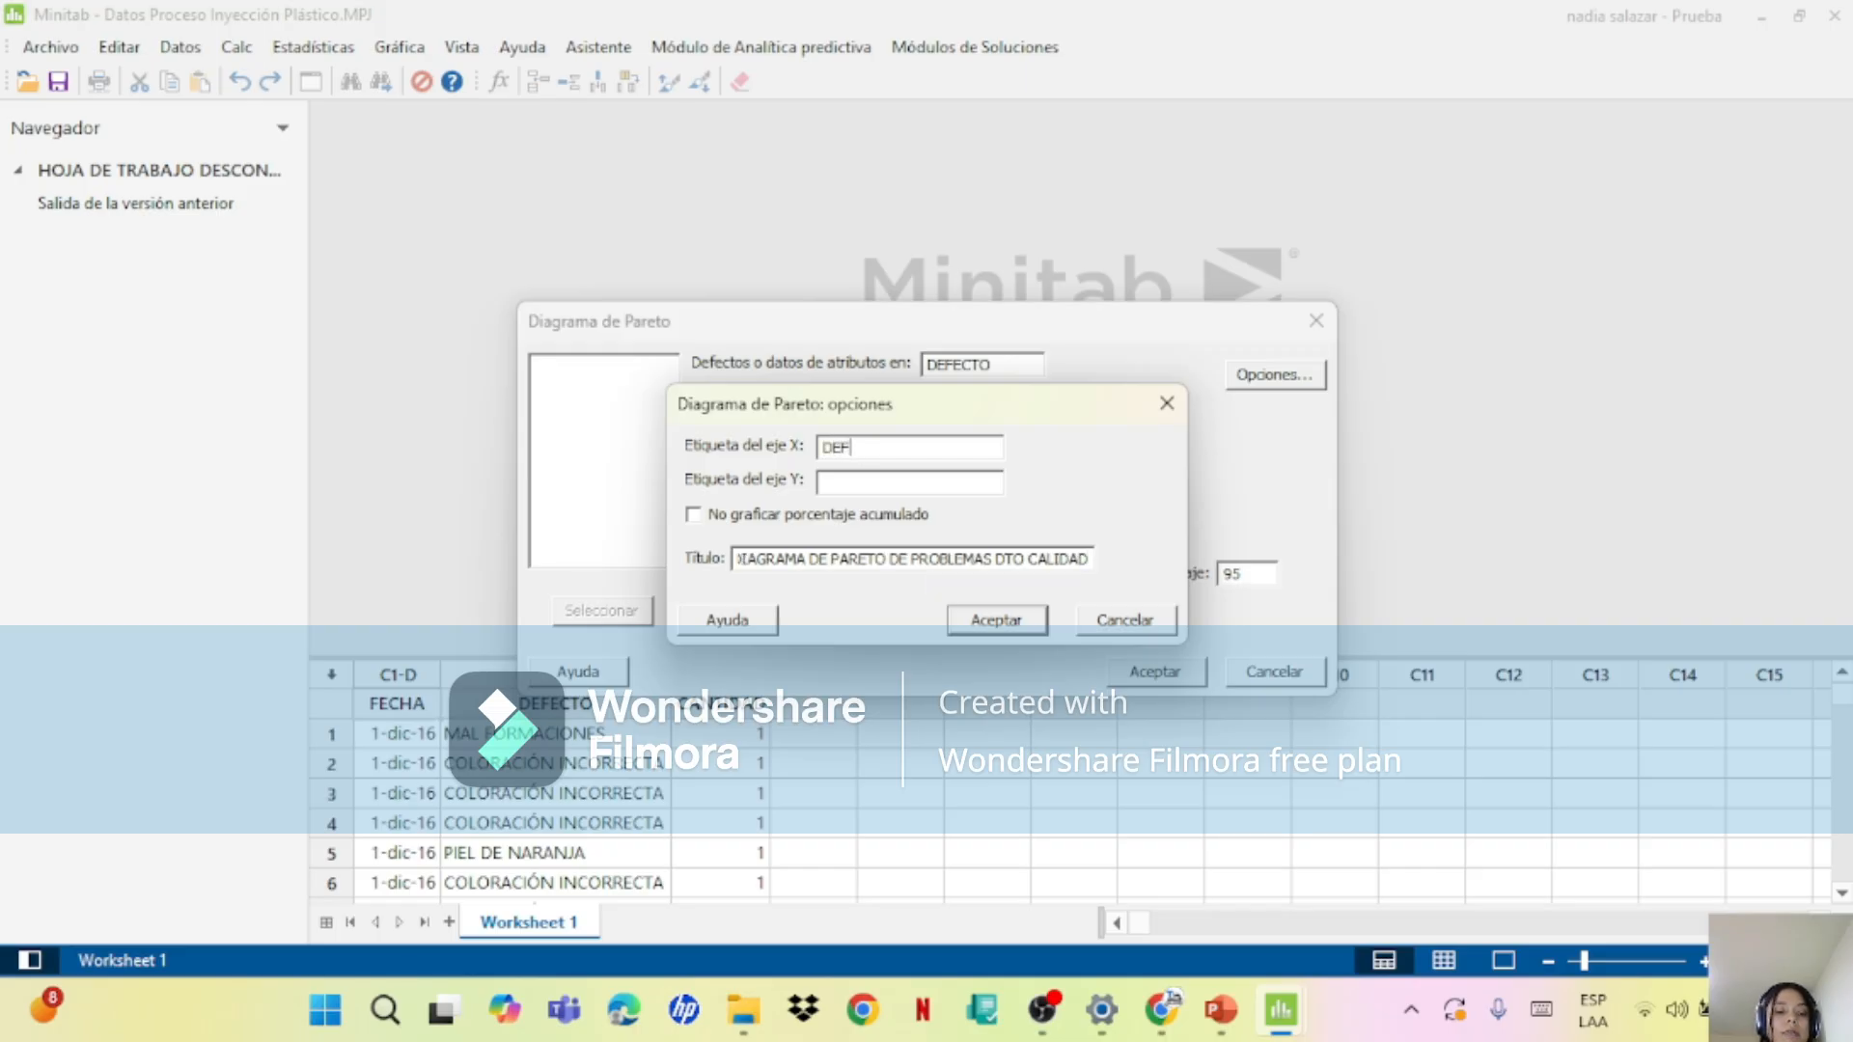
text(CTOS)
Step: Label the X axis "DEFCTOS" and the Y axis "CANTIDADES", and create the Pareto chart
click(953, 484)
text(CANTIDADES)
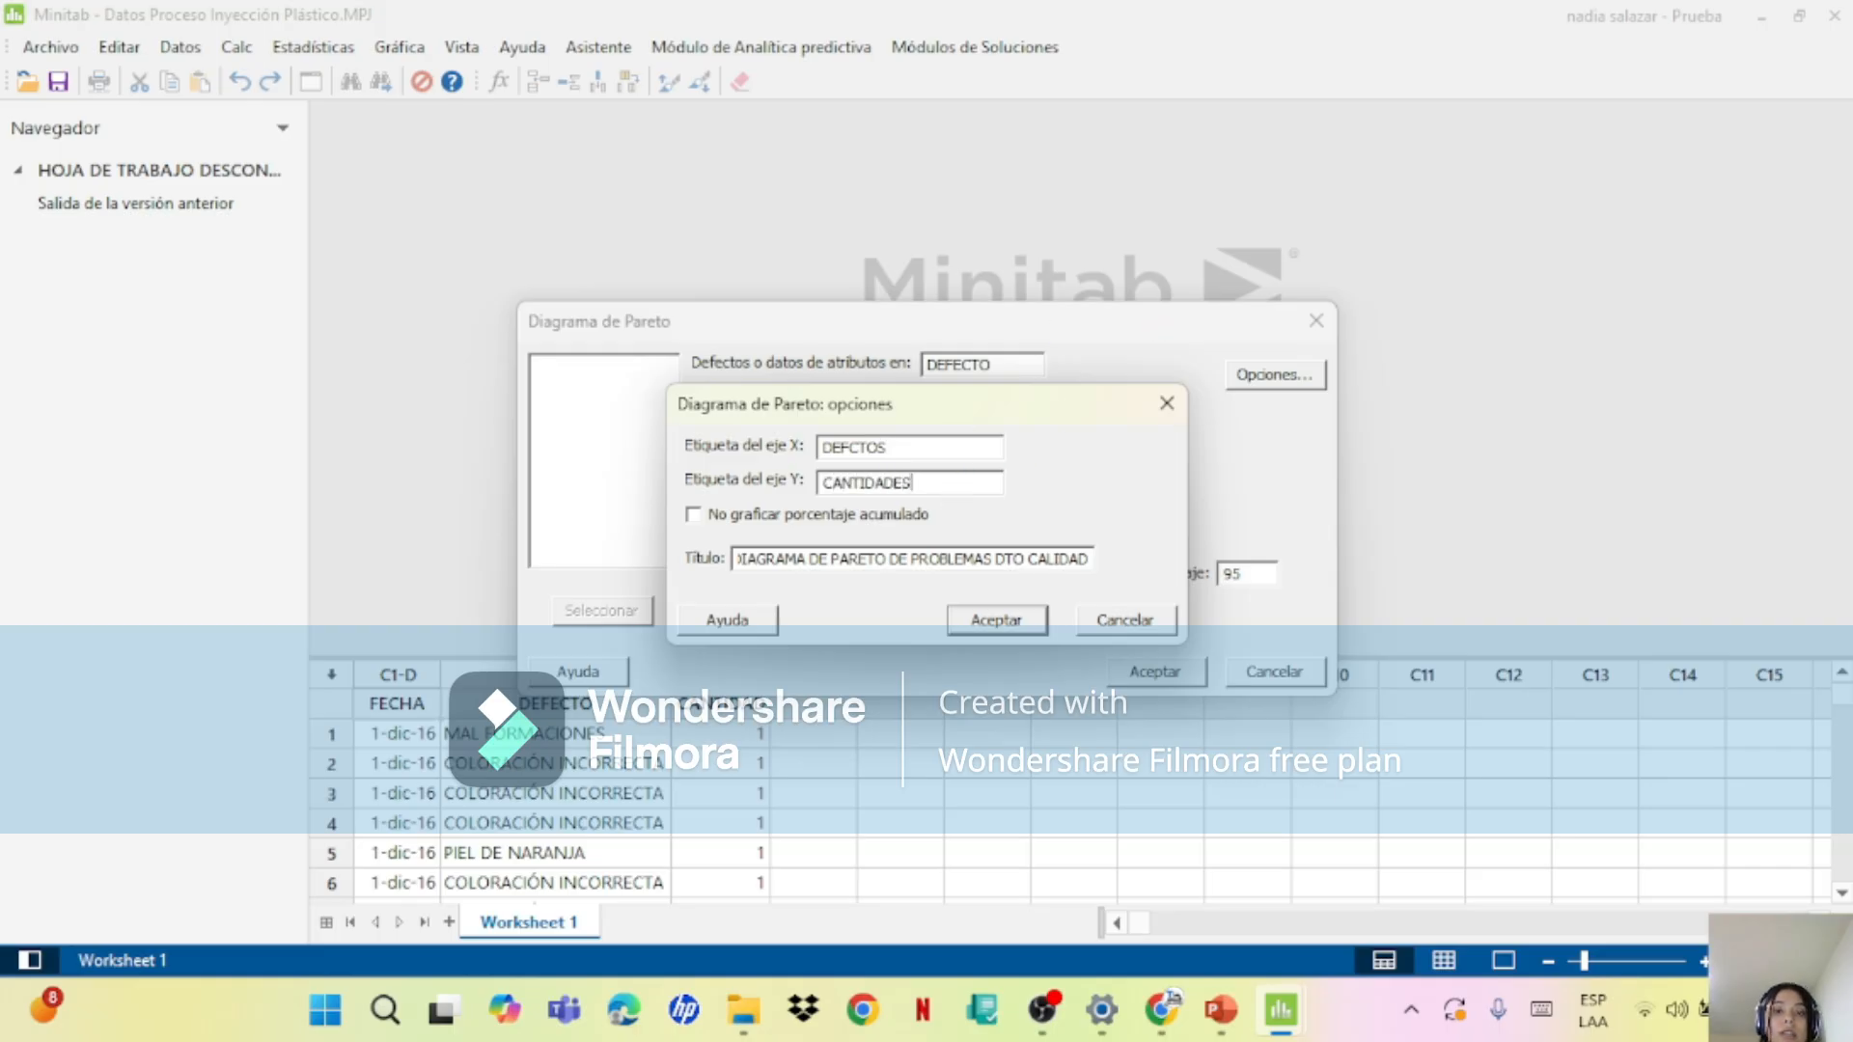
click(1009, 618)
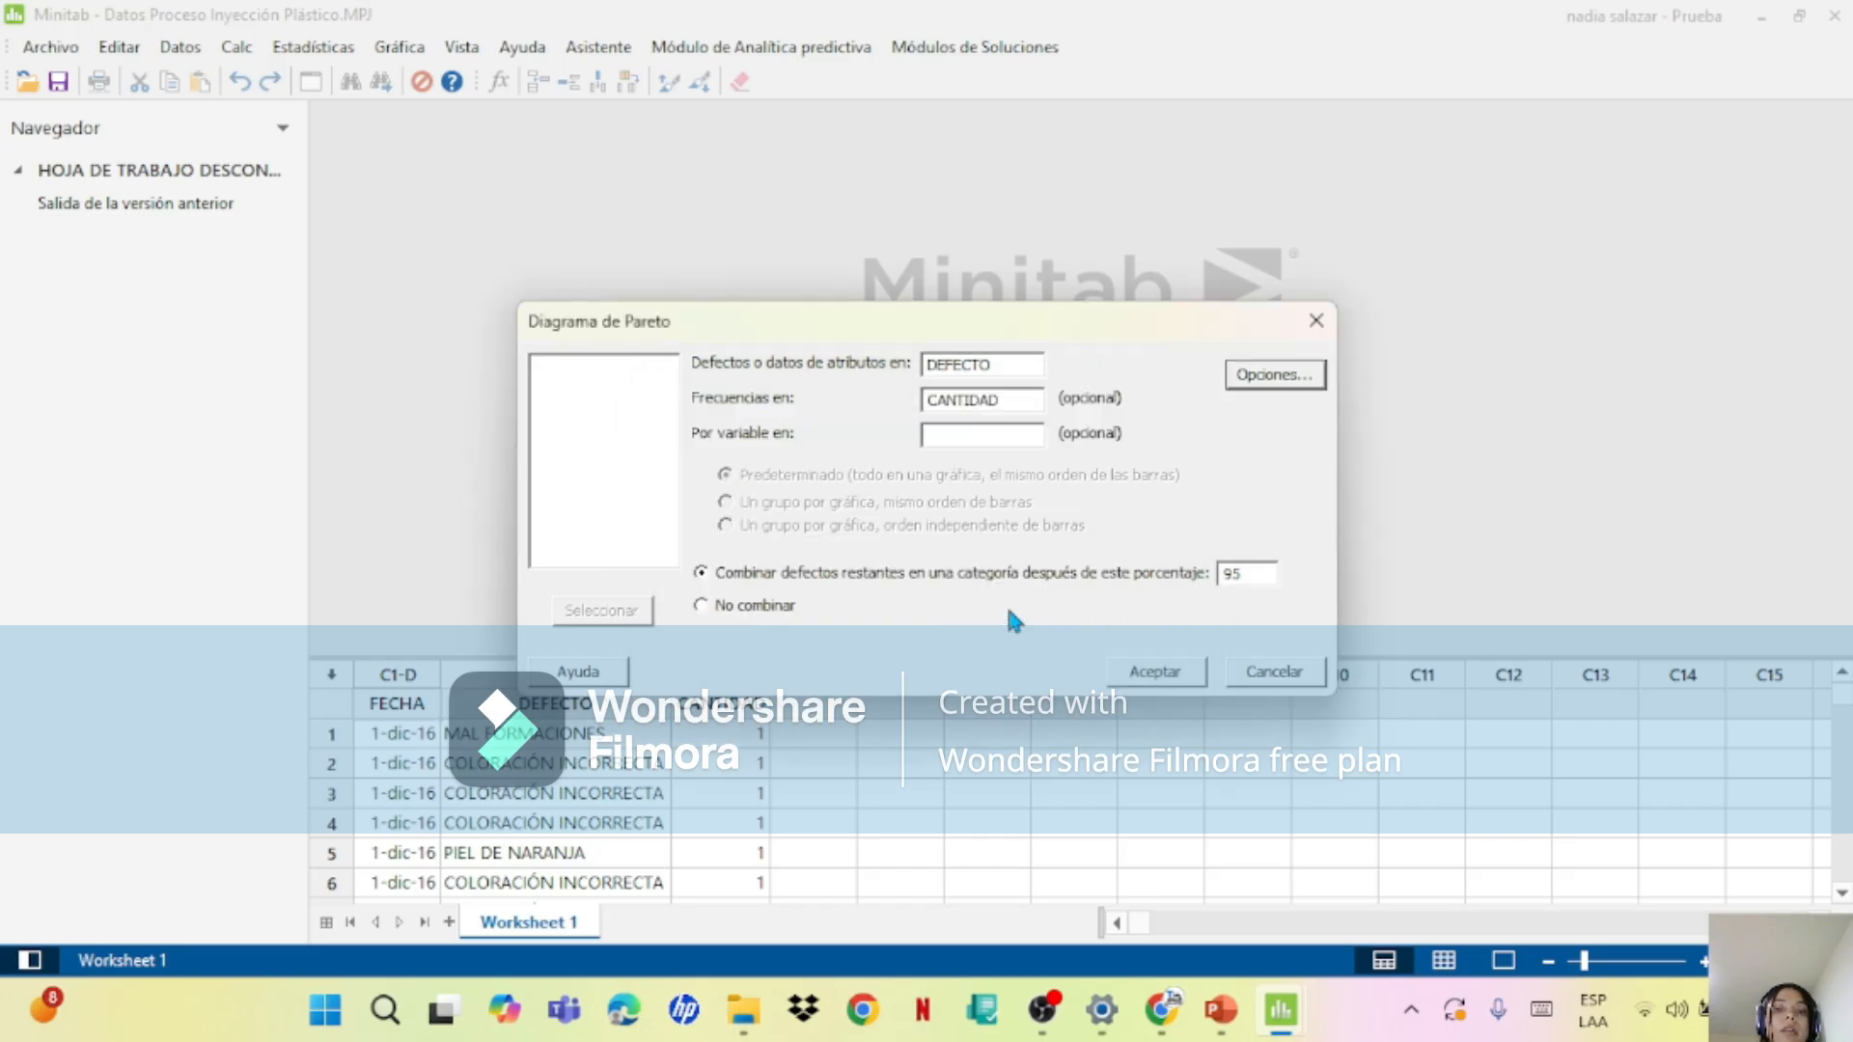
click(1145, 679)
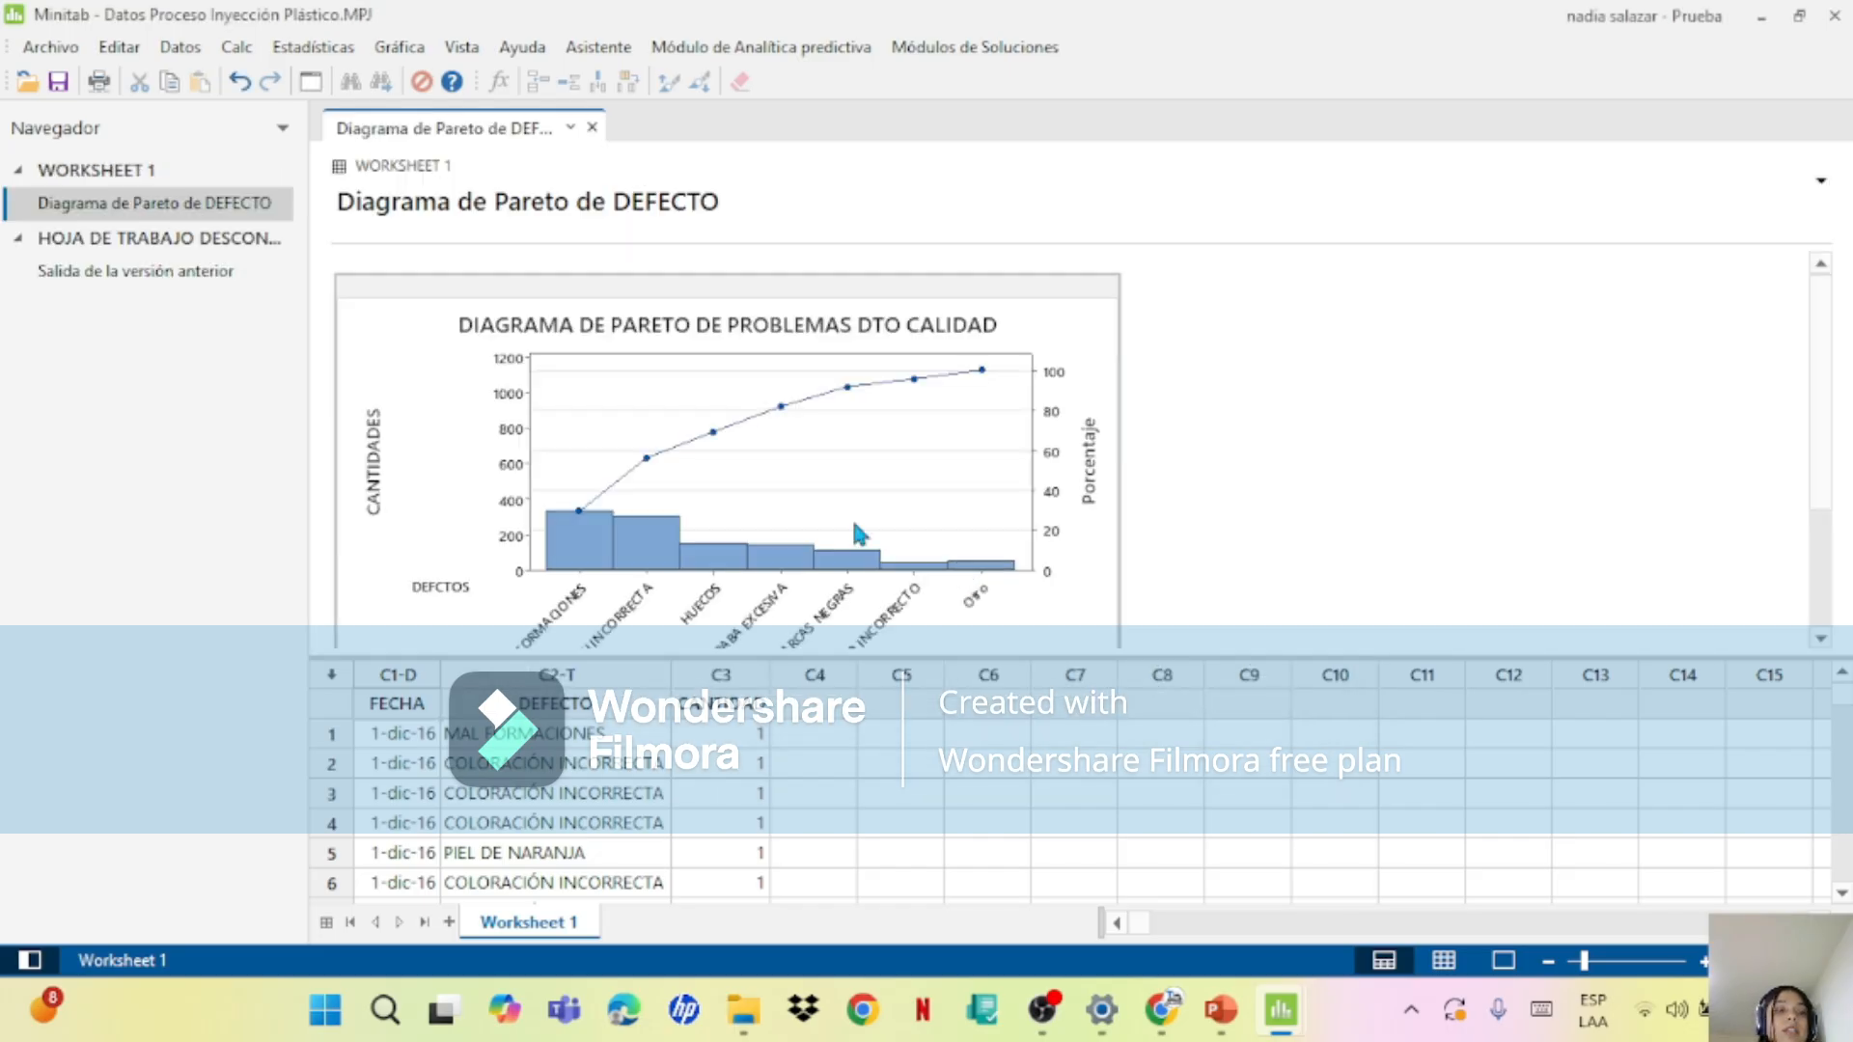
Step: Open the plastic injection Pareto chart for editing and add y-value data labels to its bars
double_click(888, 461)
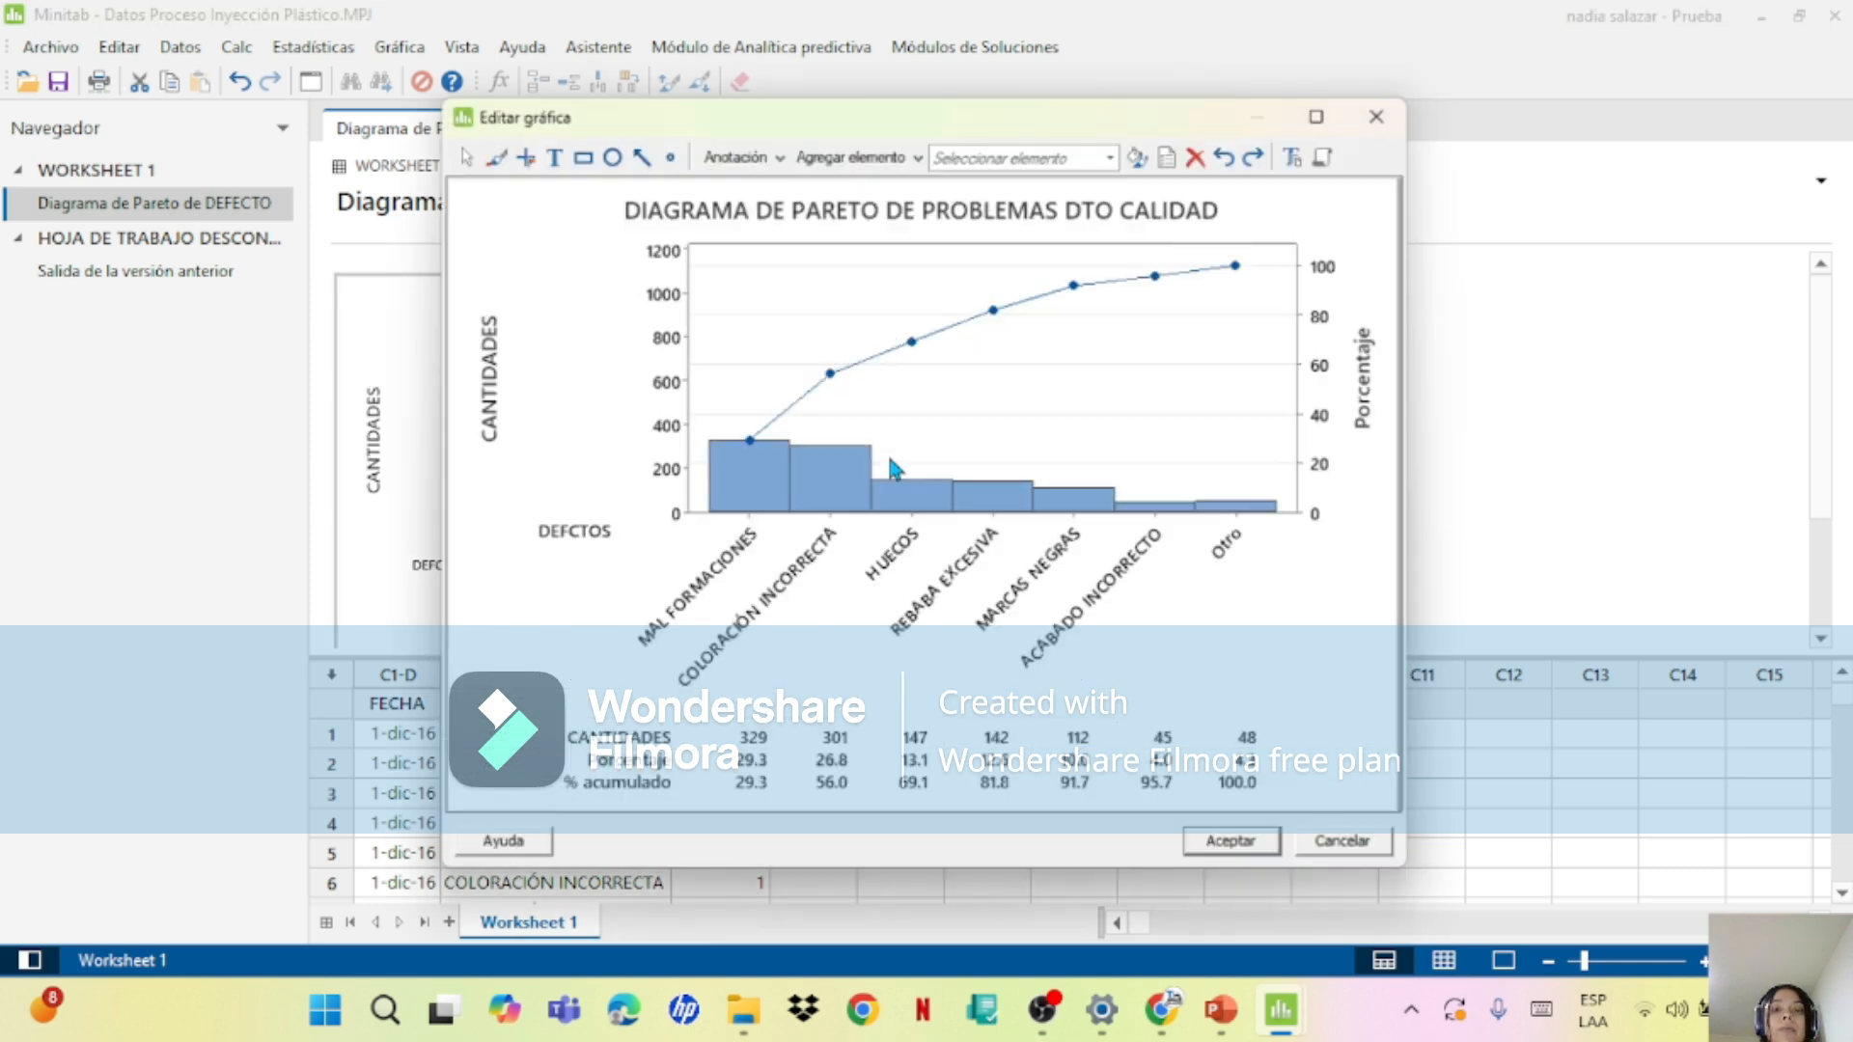
right_click(1092, 499)
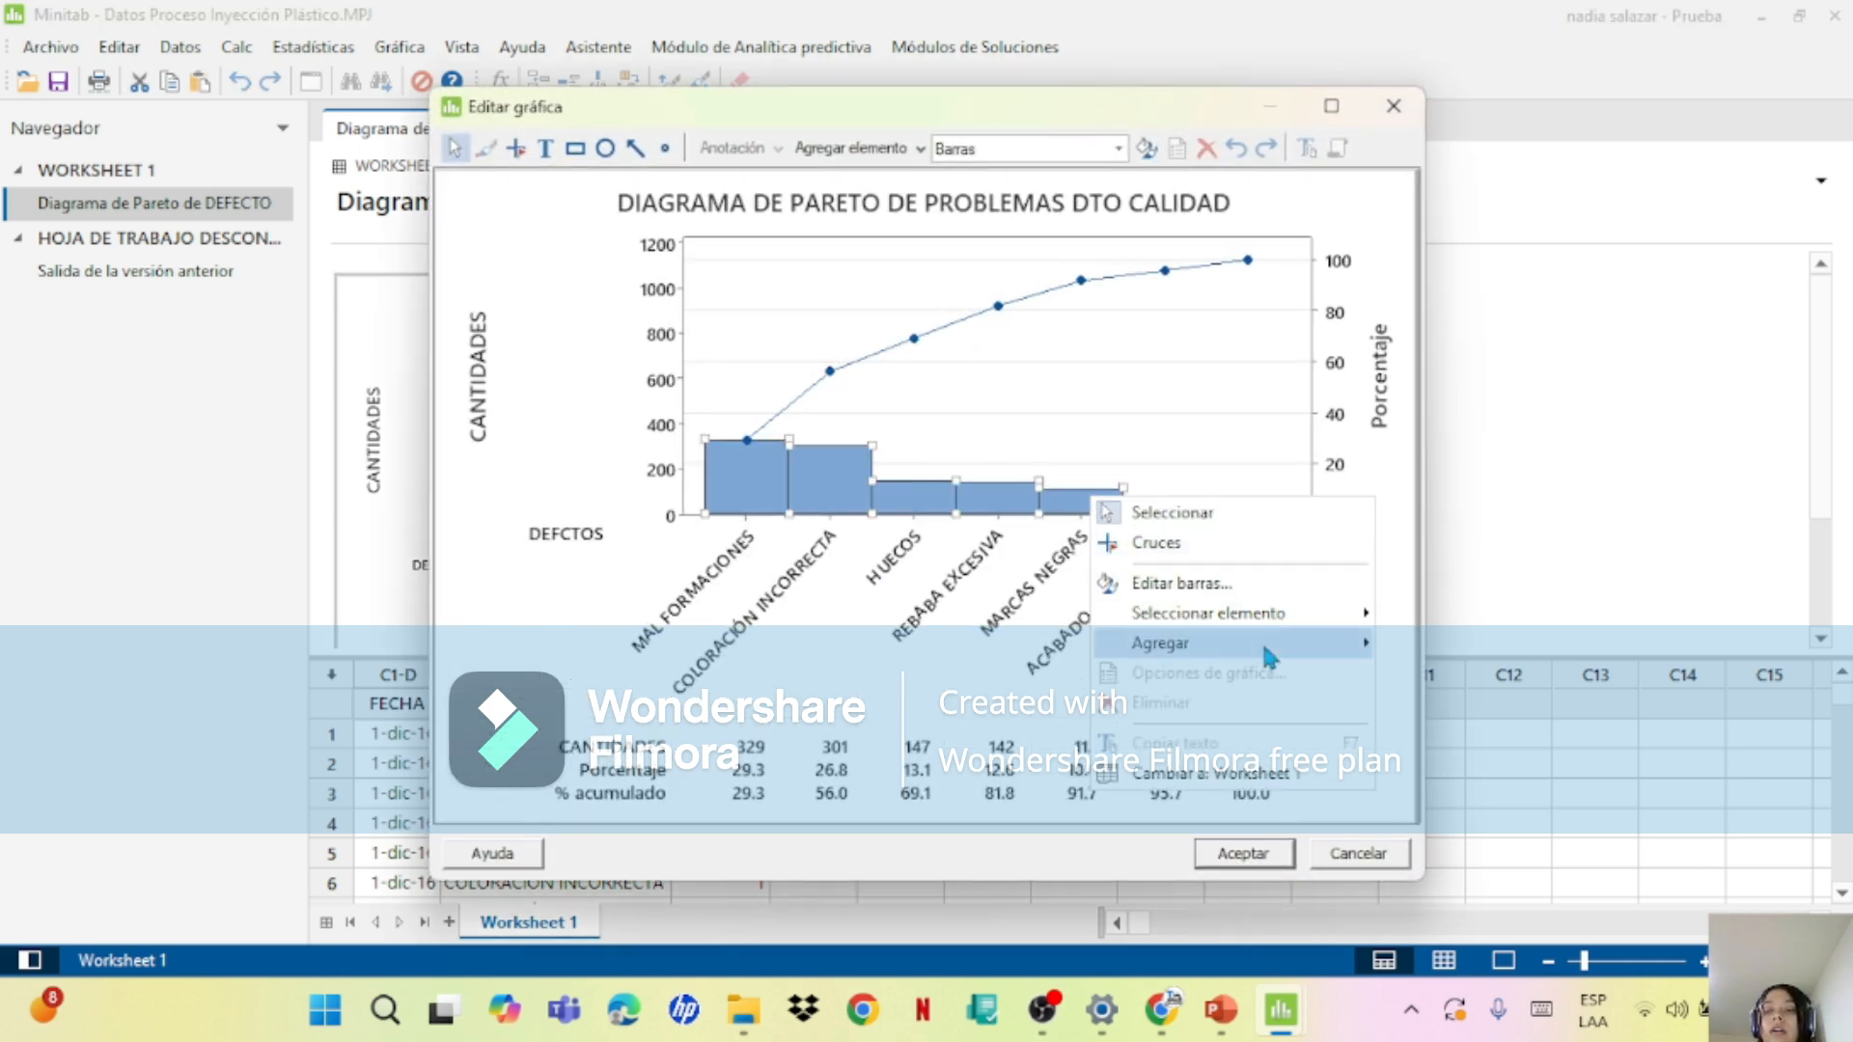
mouse_move(1263, 640)
click(1462, 713)
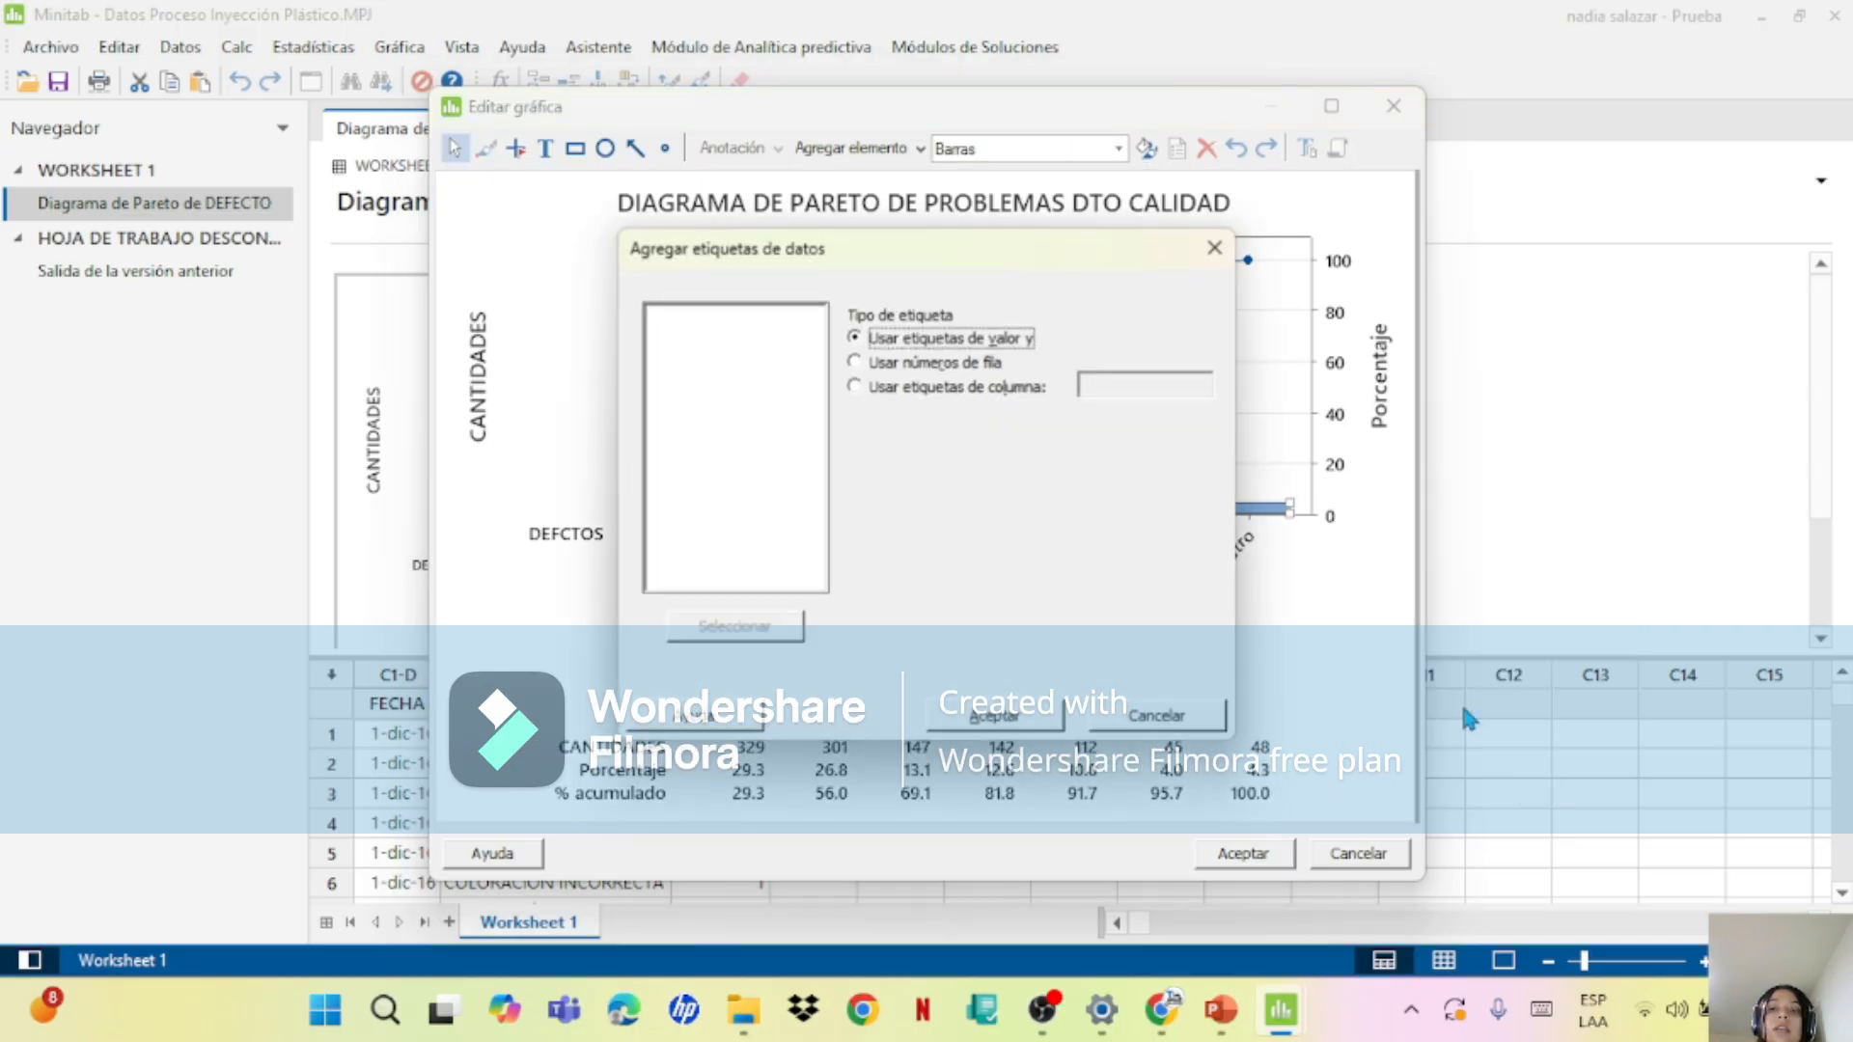
click(1026, 722)
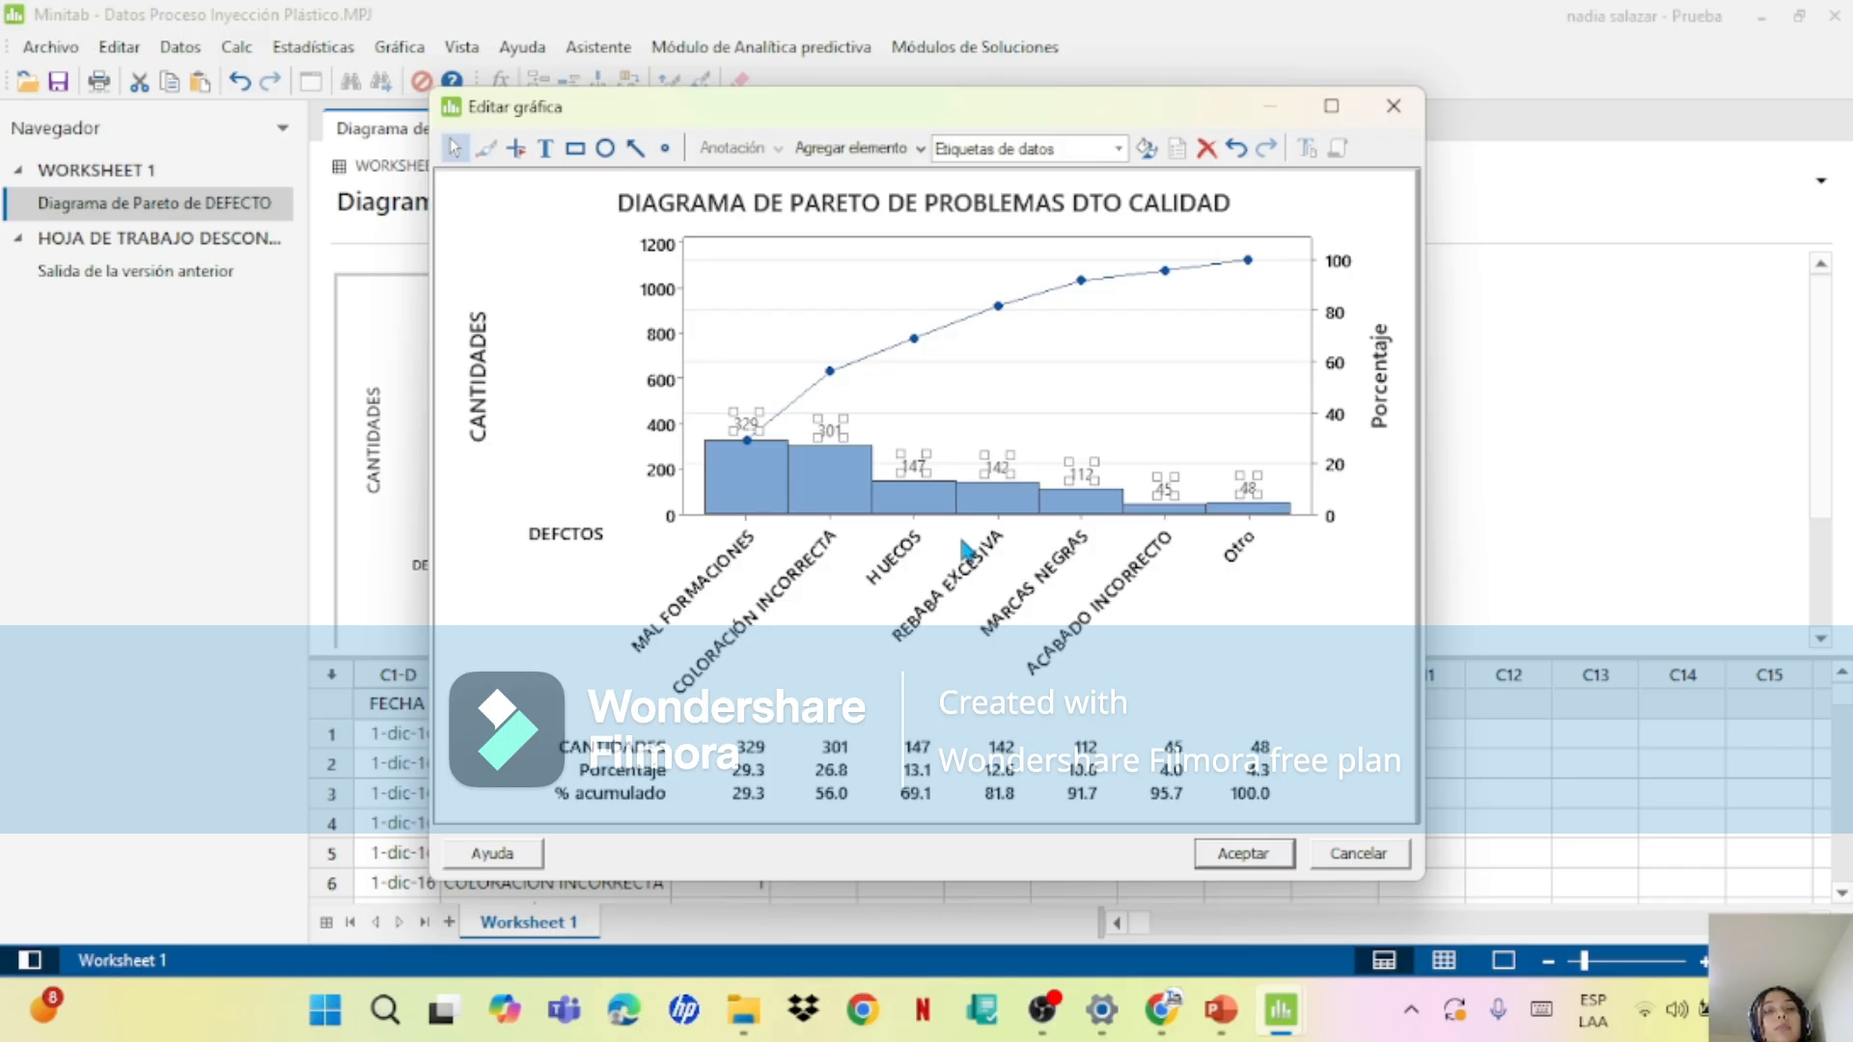
Step: Examine the leading defects' bars and cumulative percentage points, and apply the edits to the Pareto chart
click(909, 473)
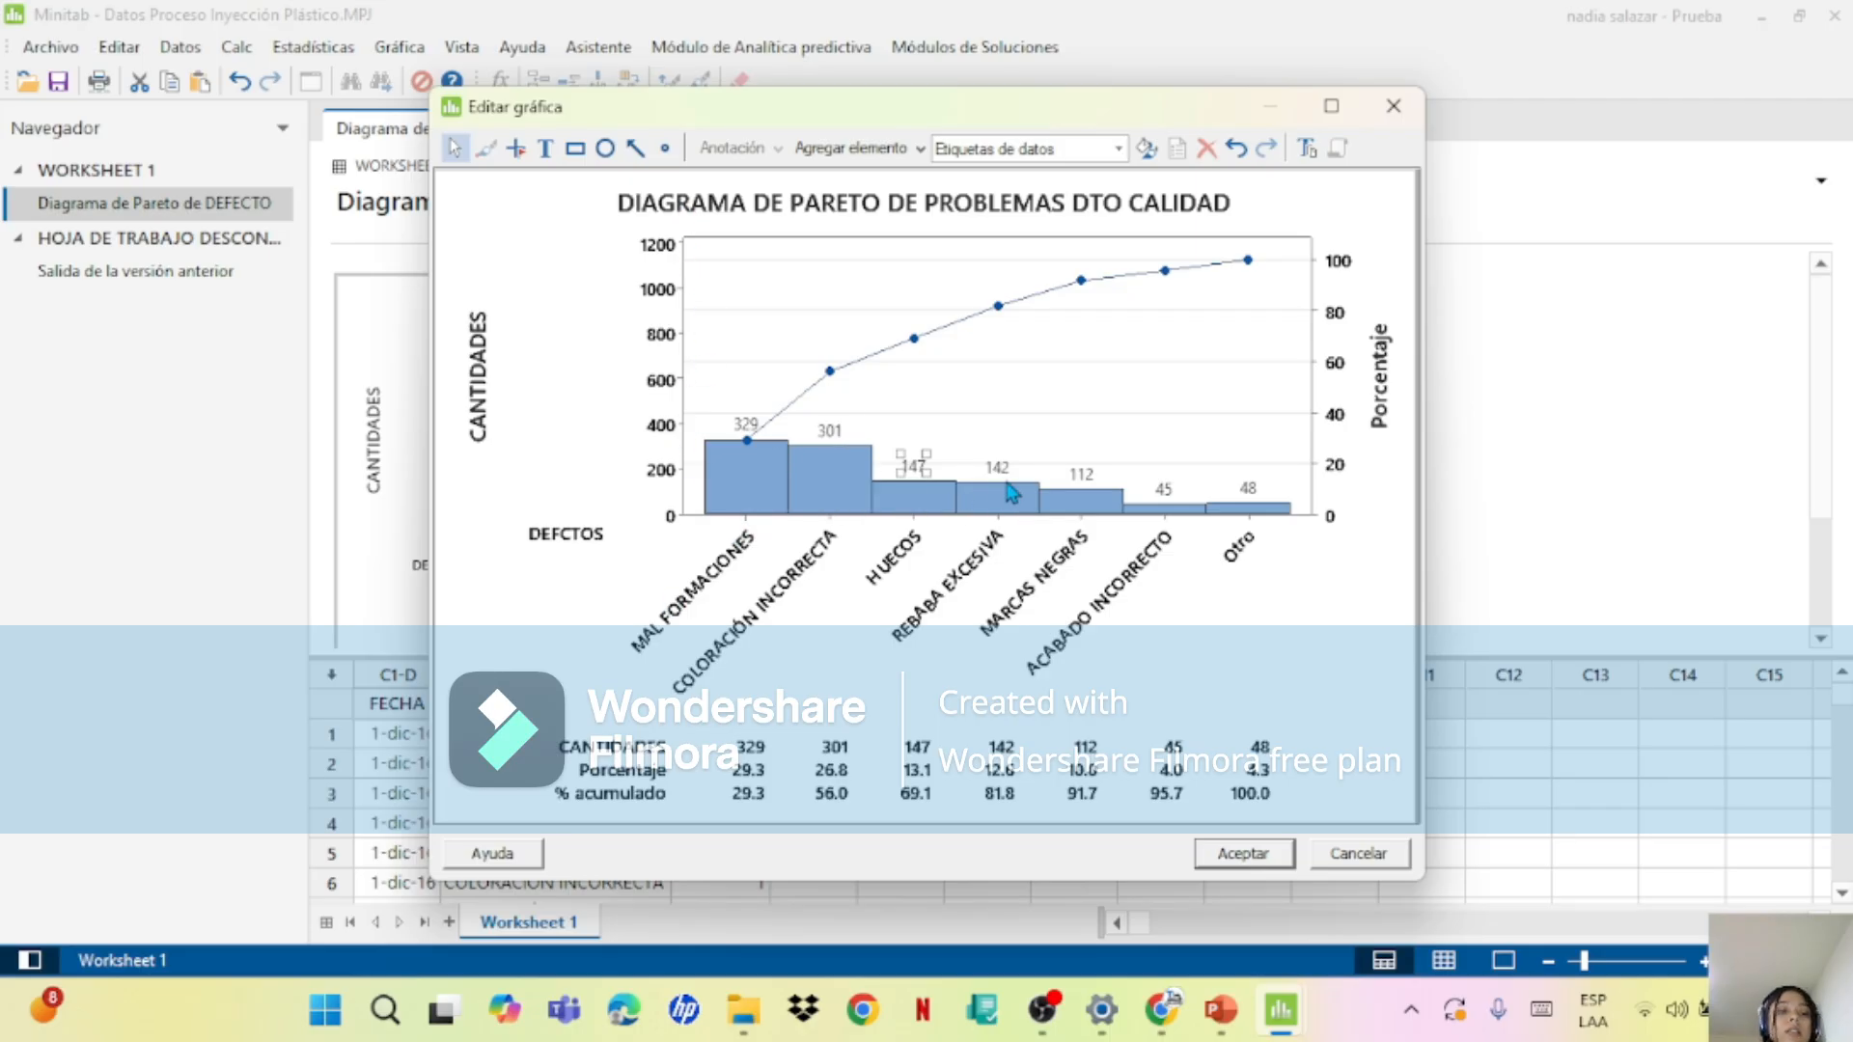
click(1347, 344)
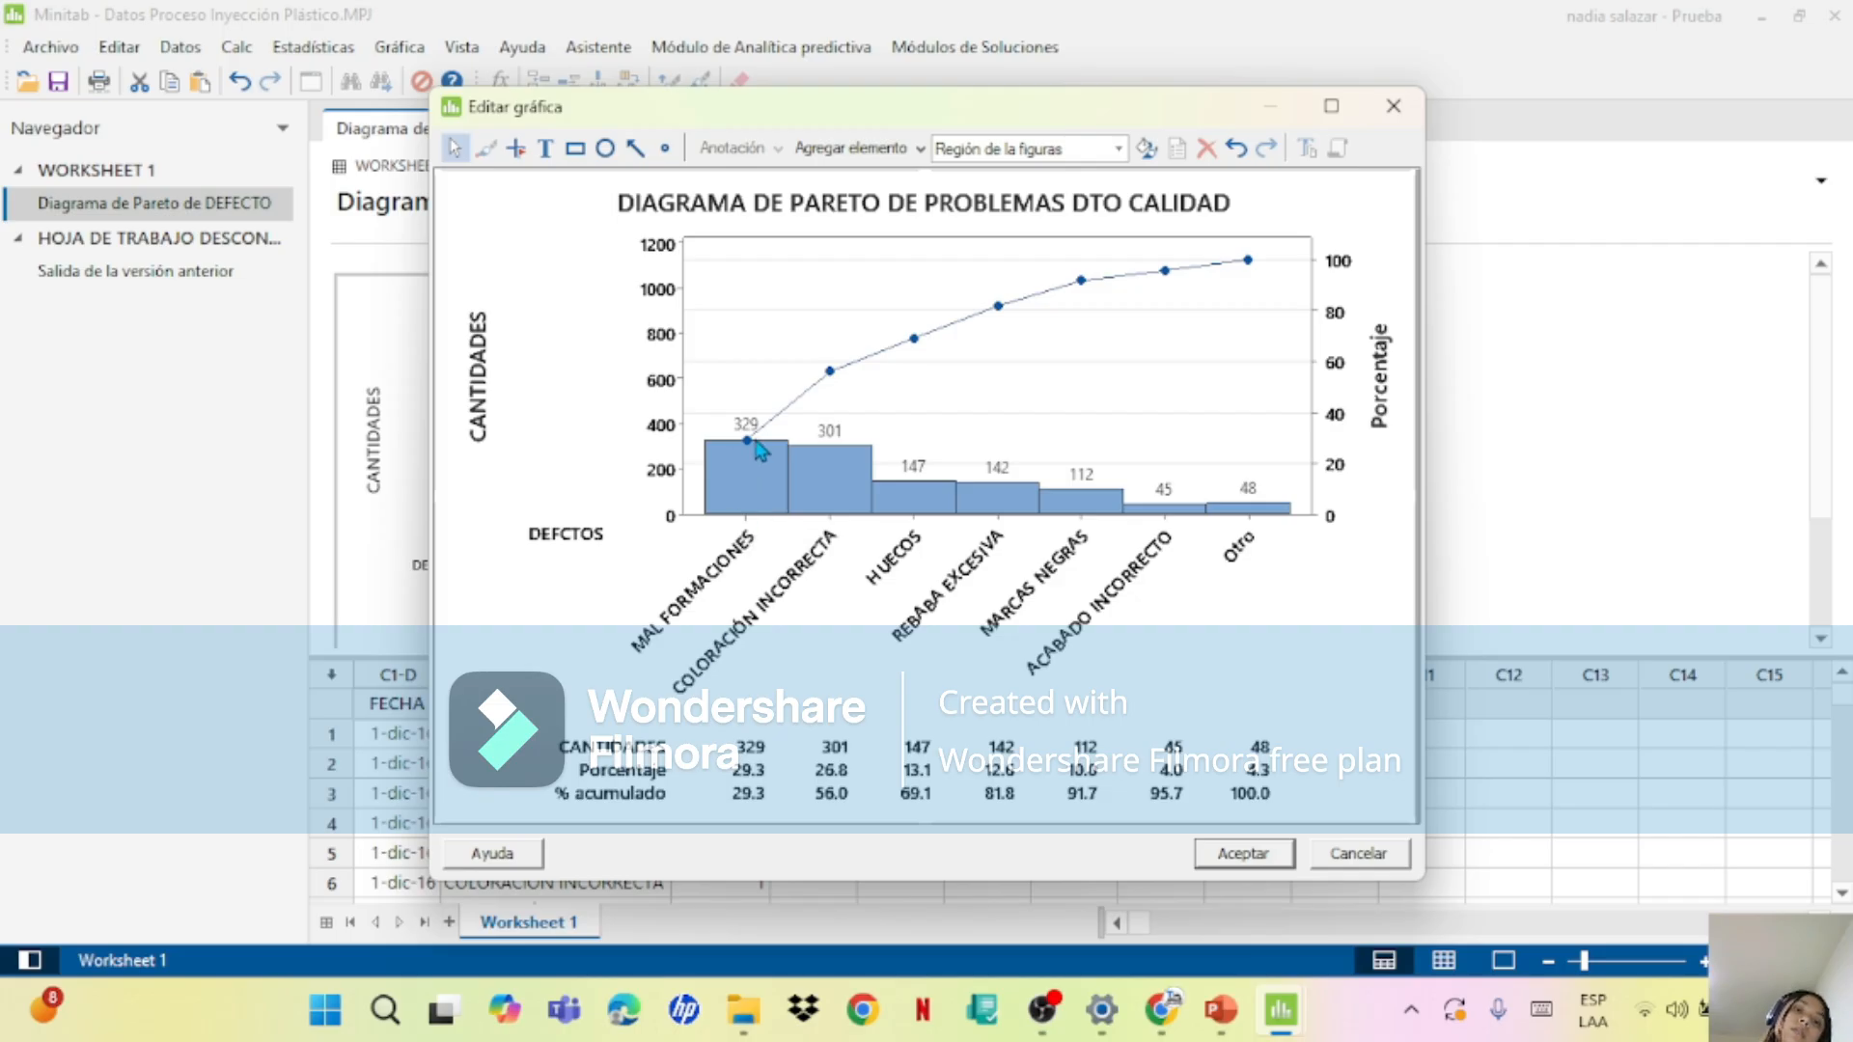
mouse_move(749, 442)
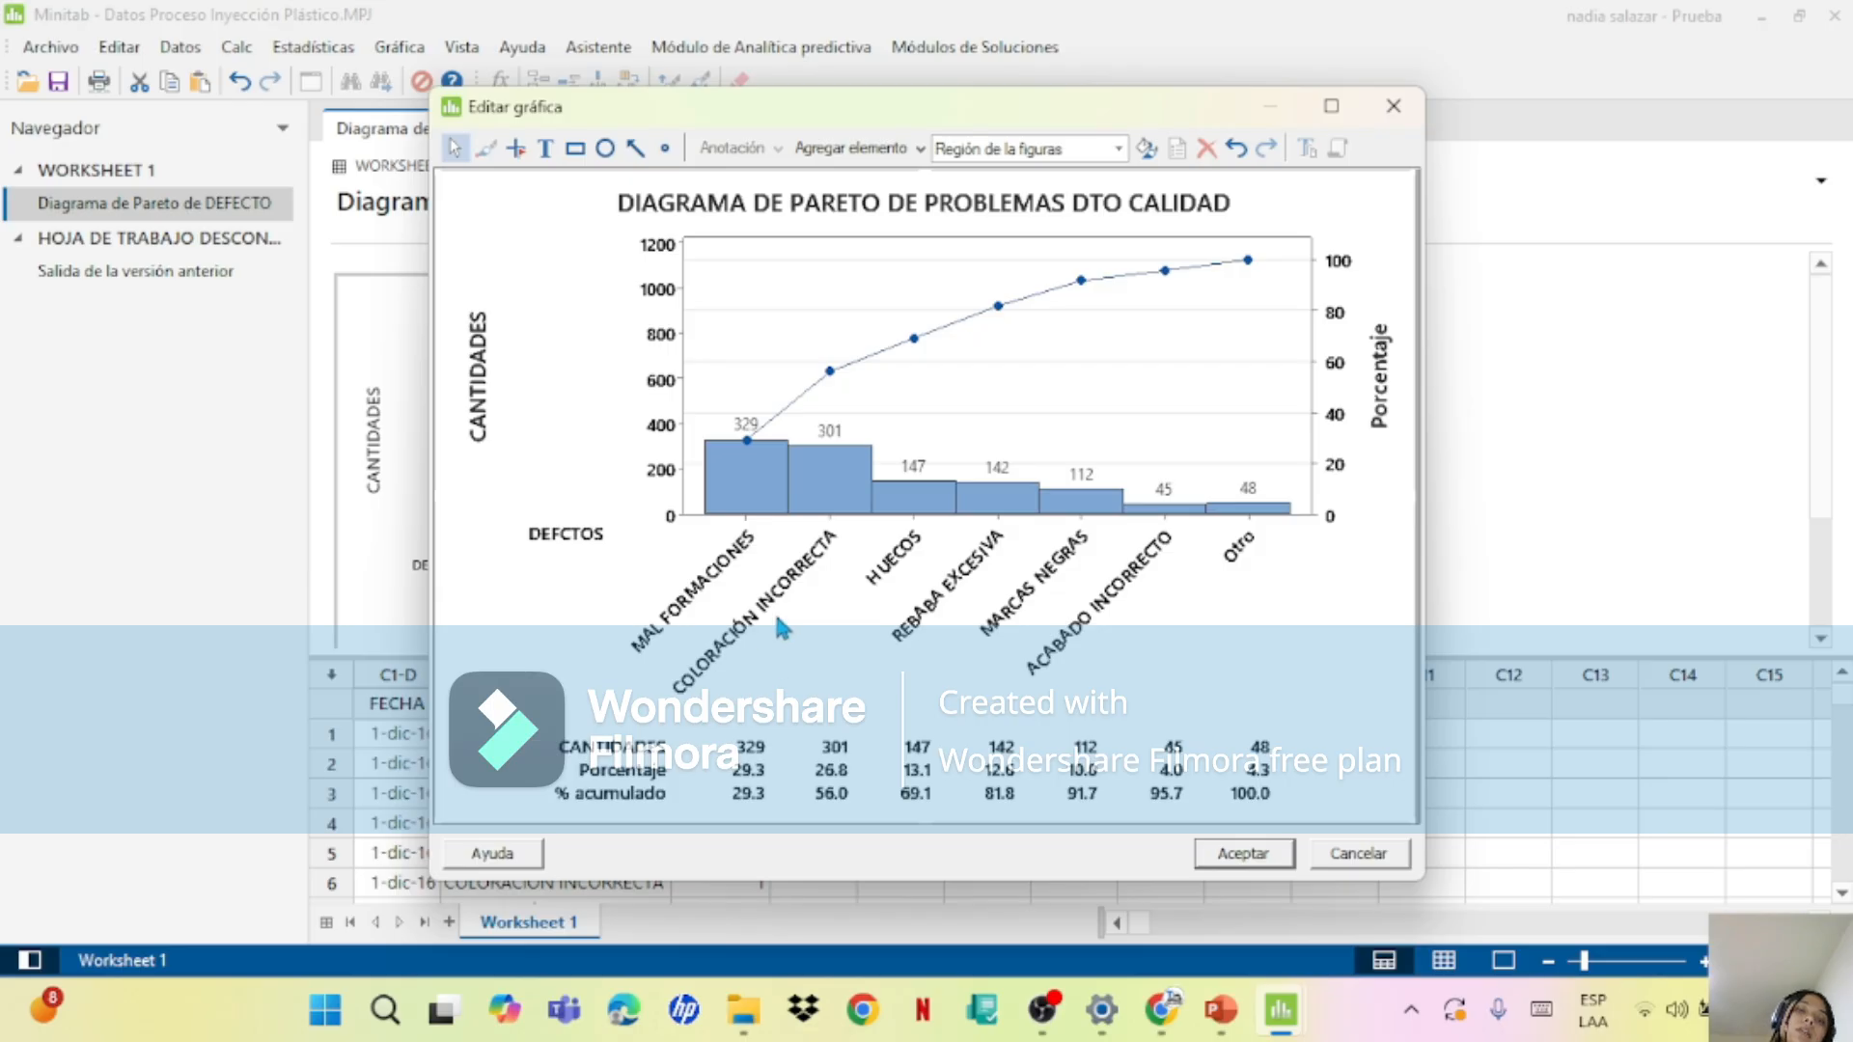
mouse_move(838, 466)
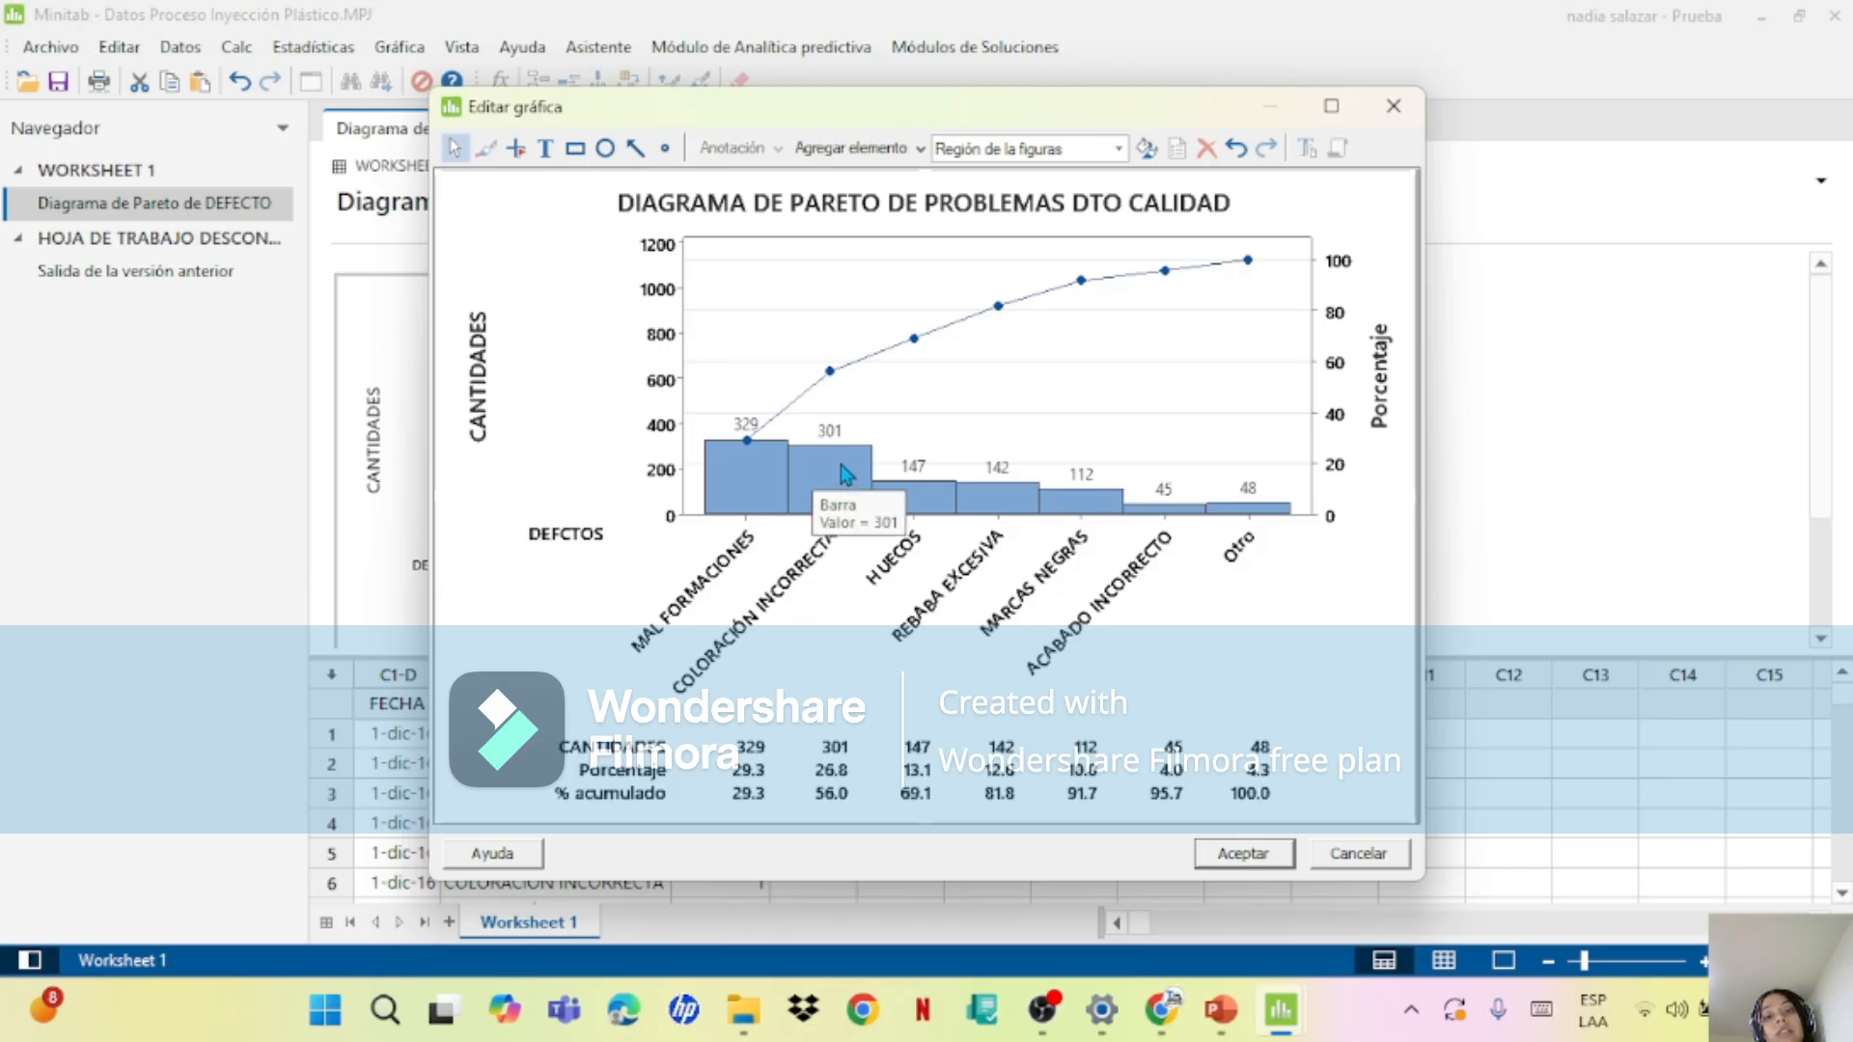
mouse_move(820, 382)
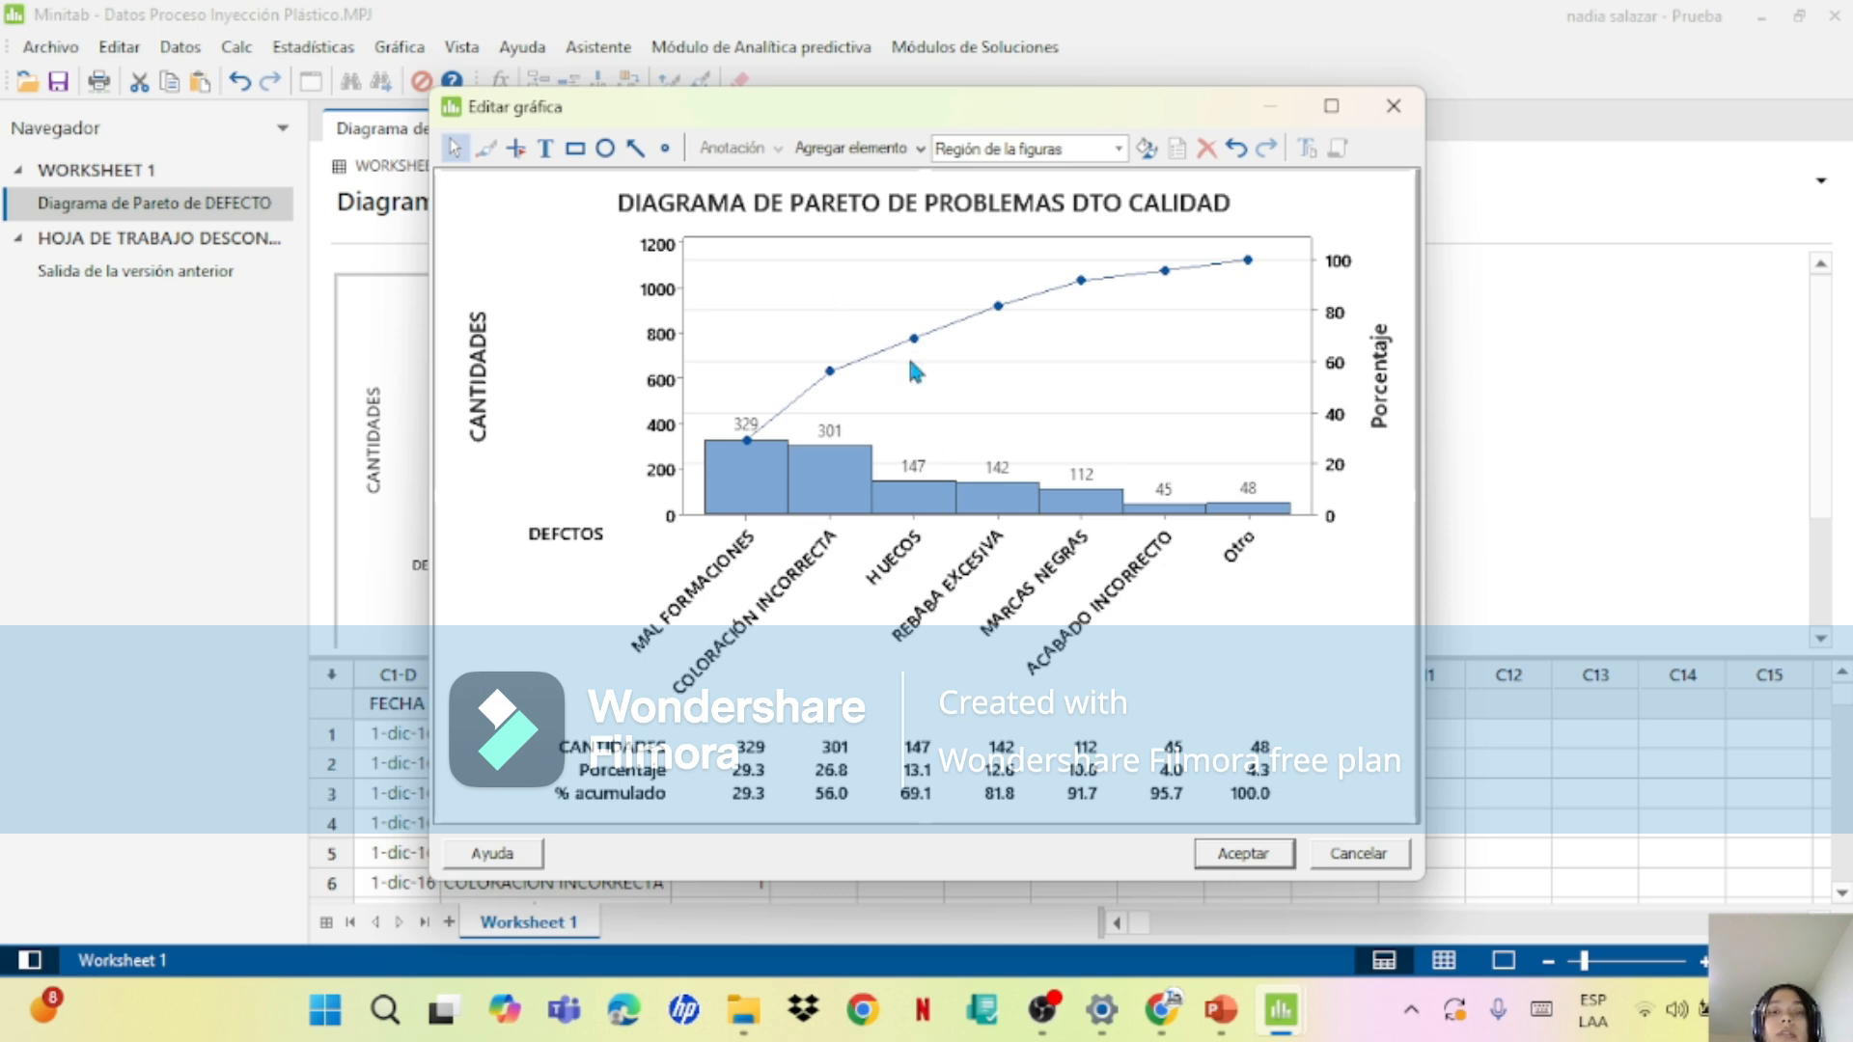
click(1239, 853)
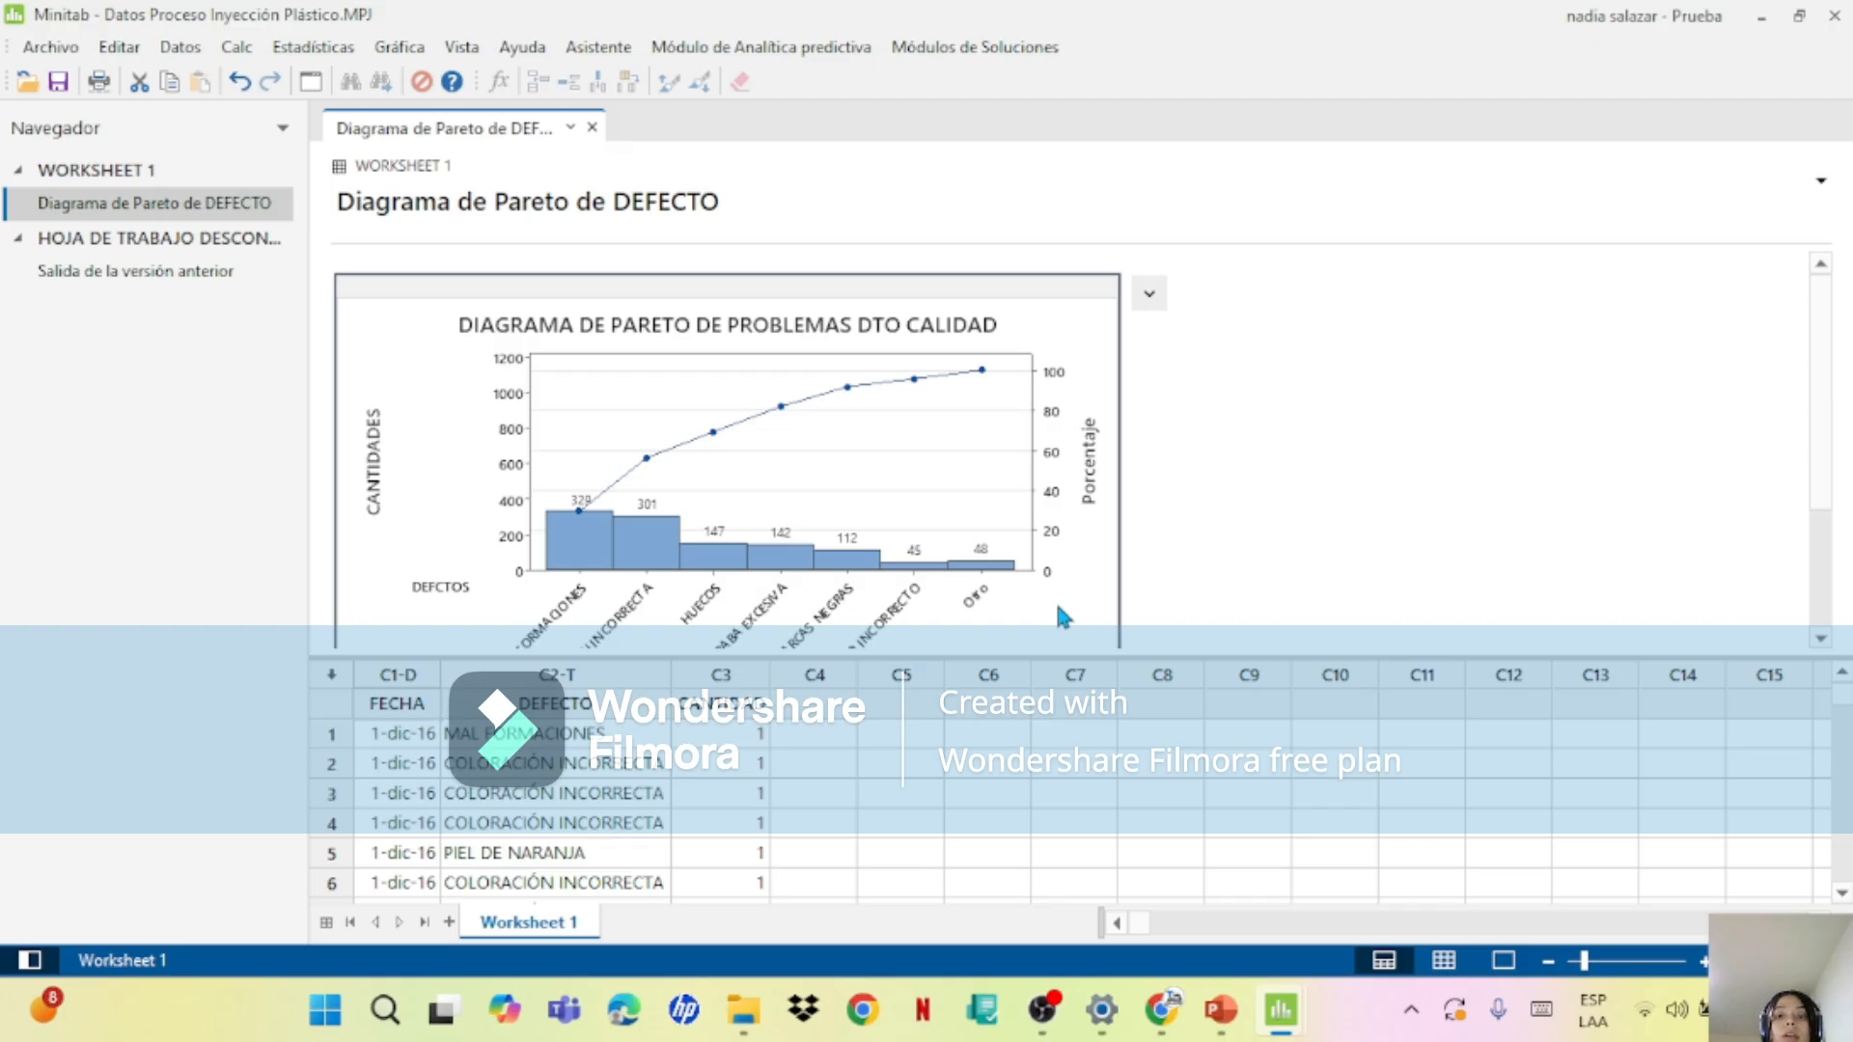
Step: Switch back to the Pareto presentation in PowerPoint, and stop the screen recording in OBS
click(1232, 996)
mouse_move(1154, 658)
mouse_down()
mouse_move(1052, 609)
mouse_move(1101, 635)
mouse_up()
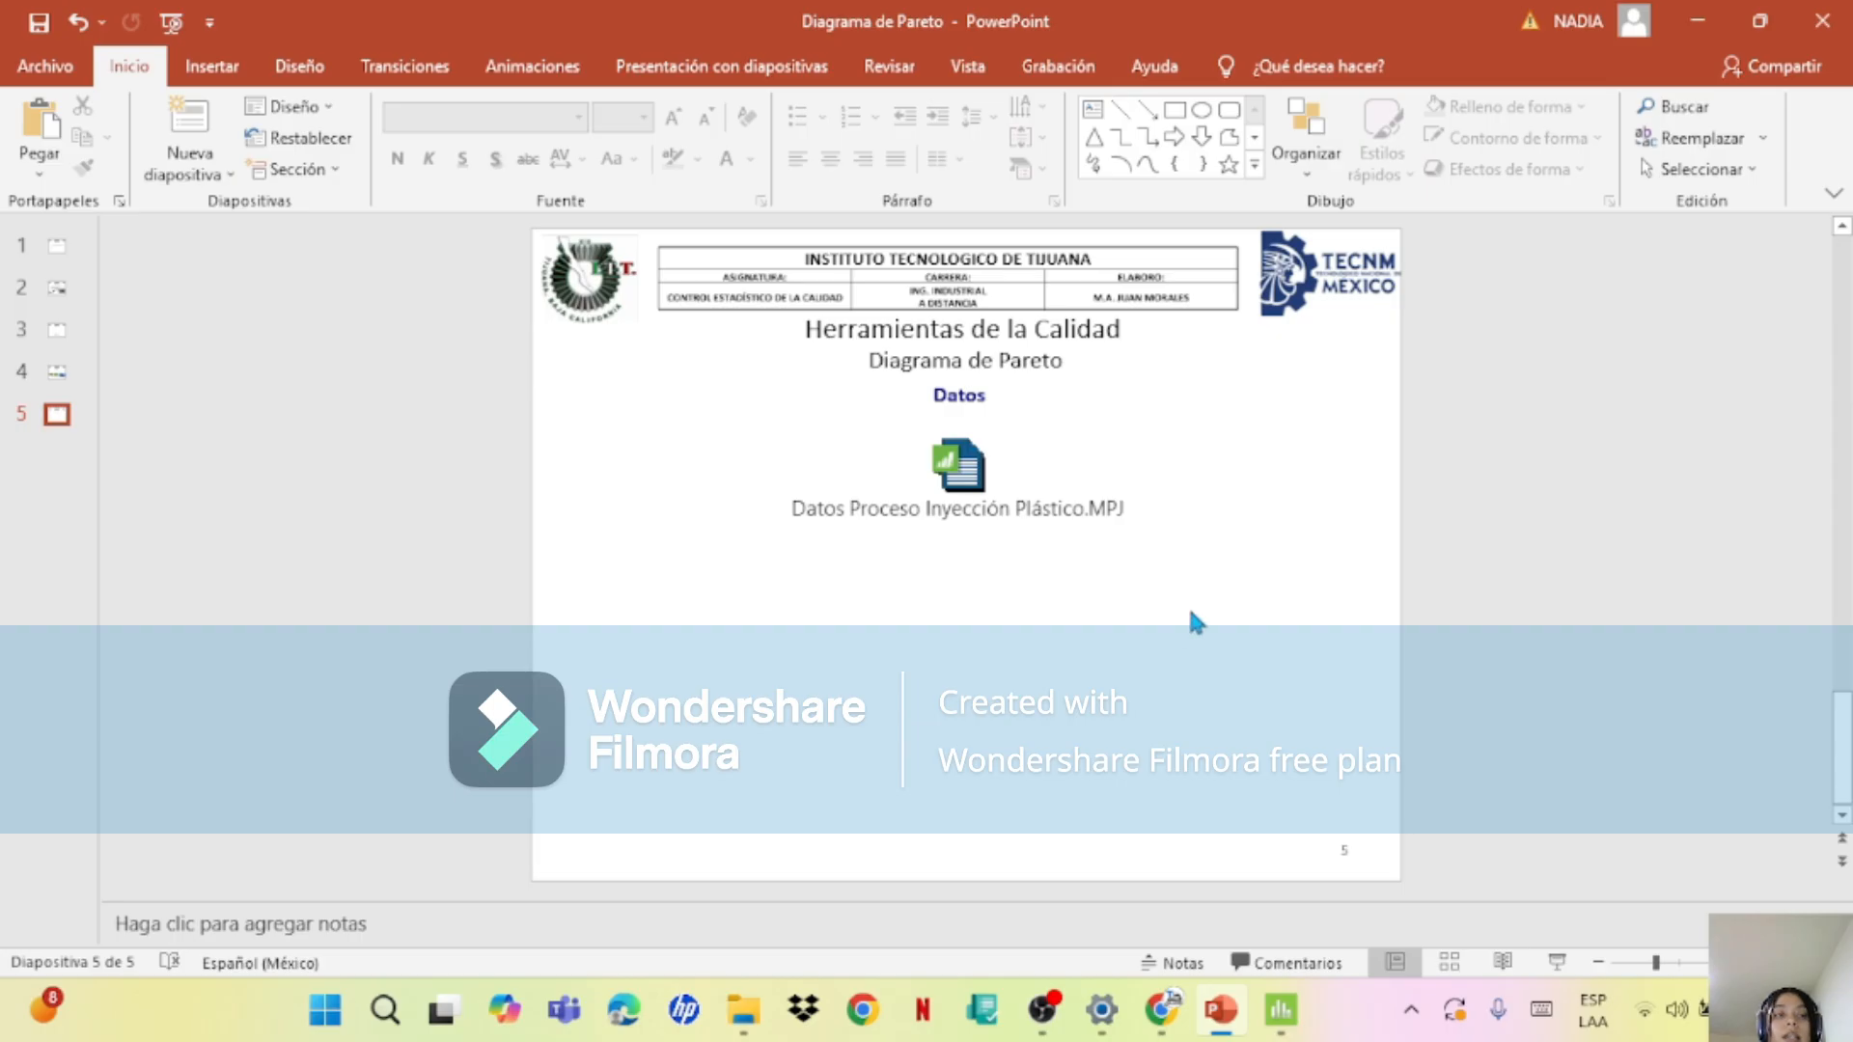
click(1042, 1009)
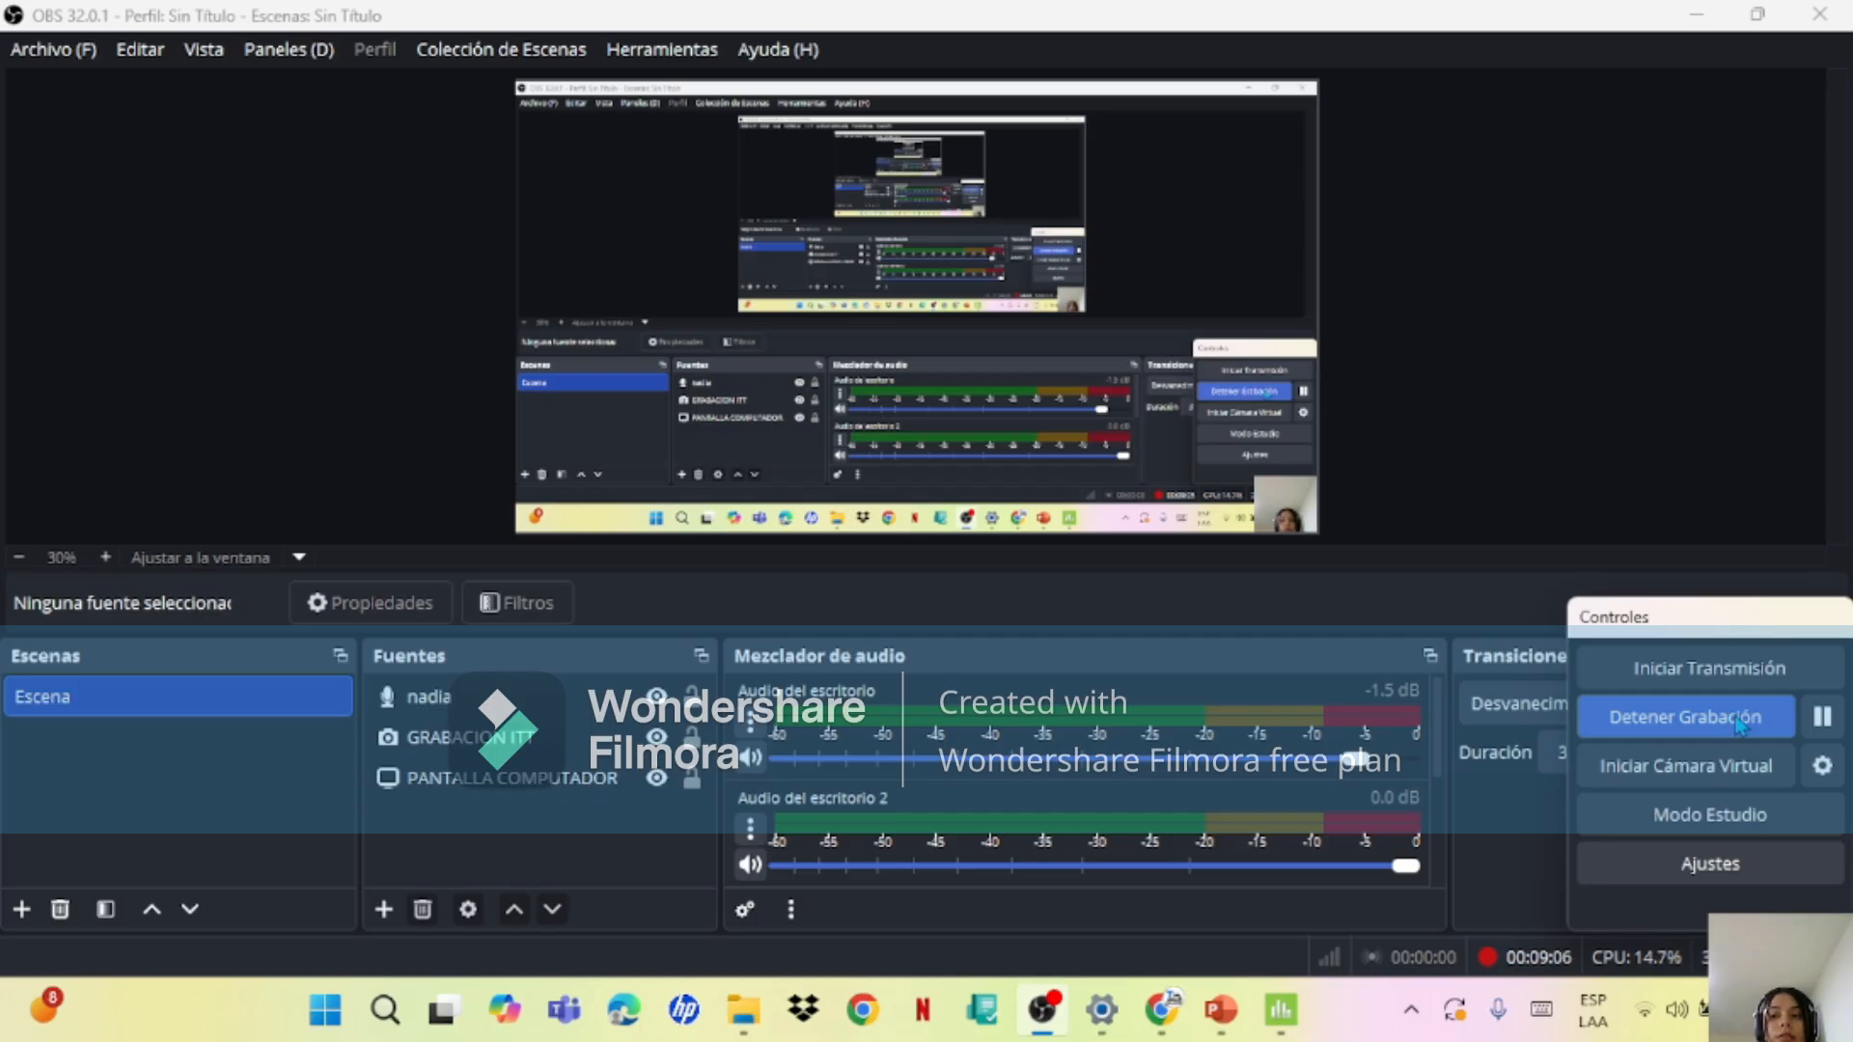
click(1740, 726)
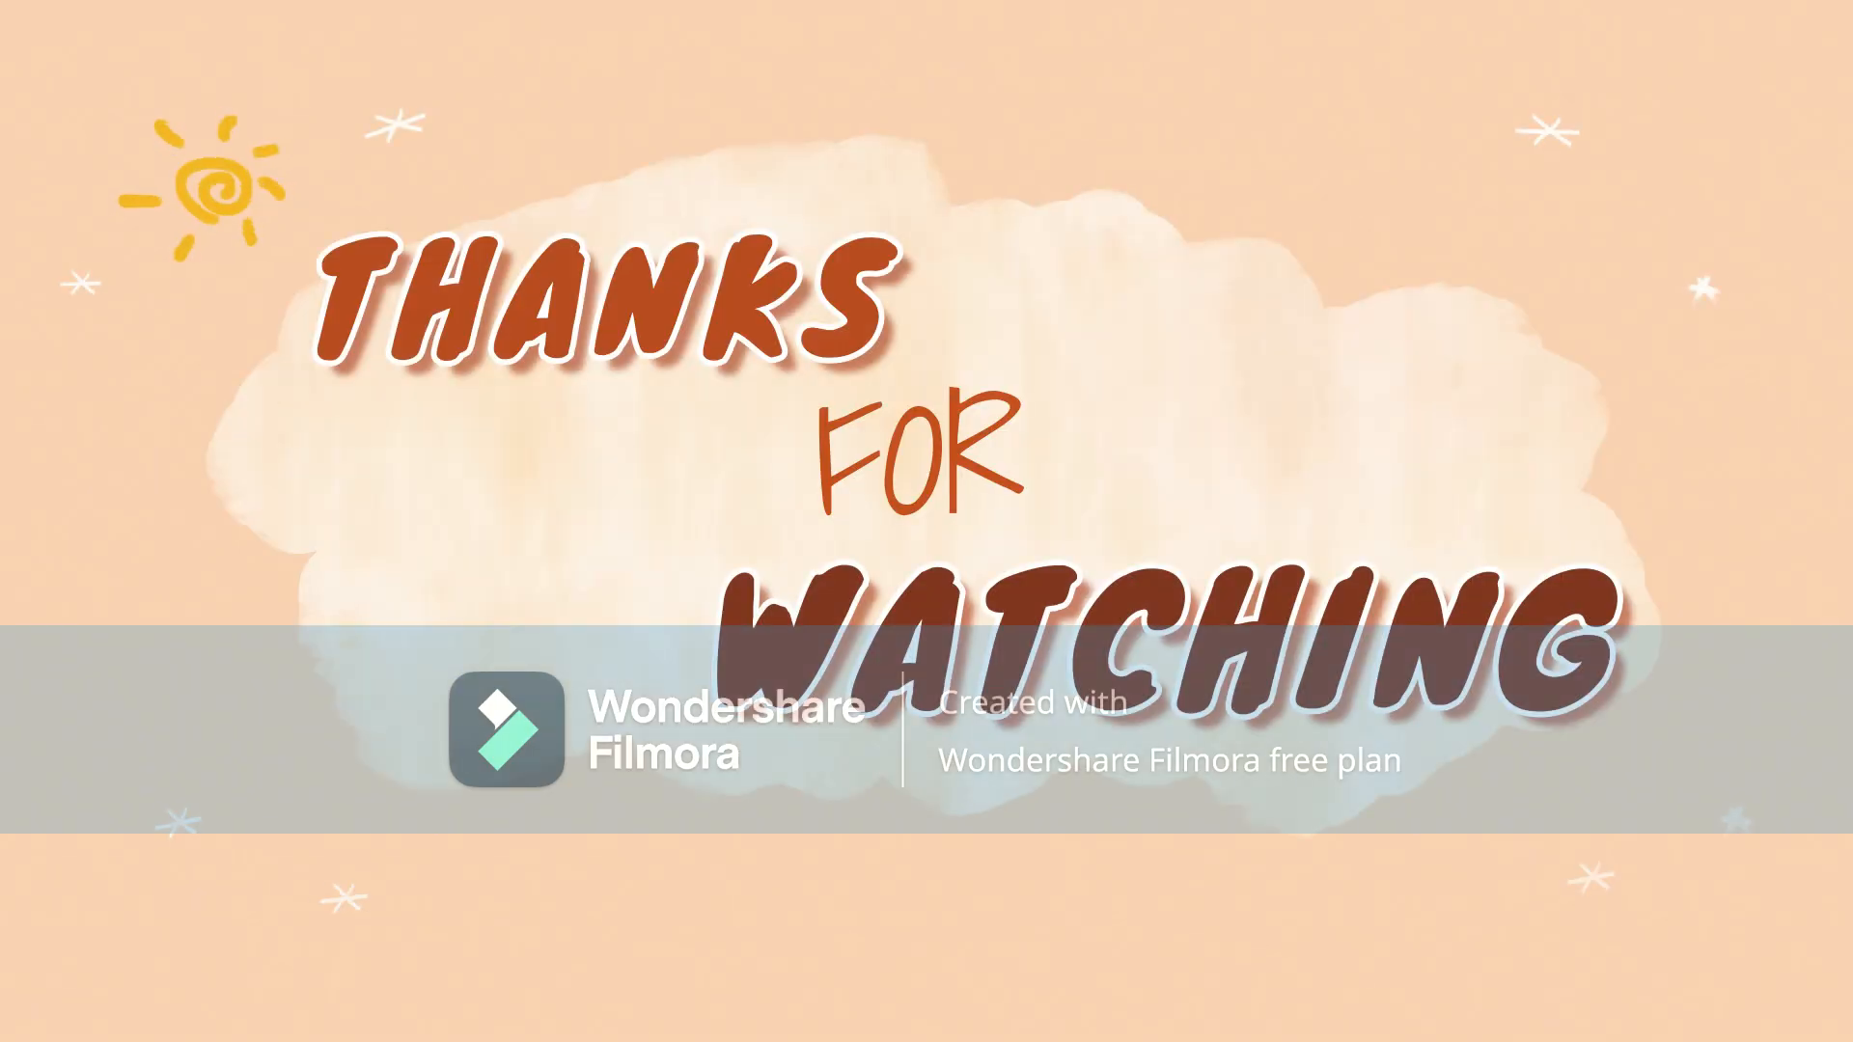